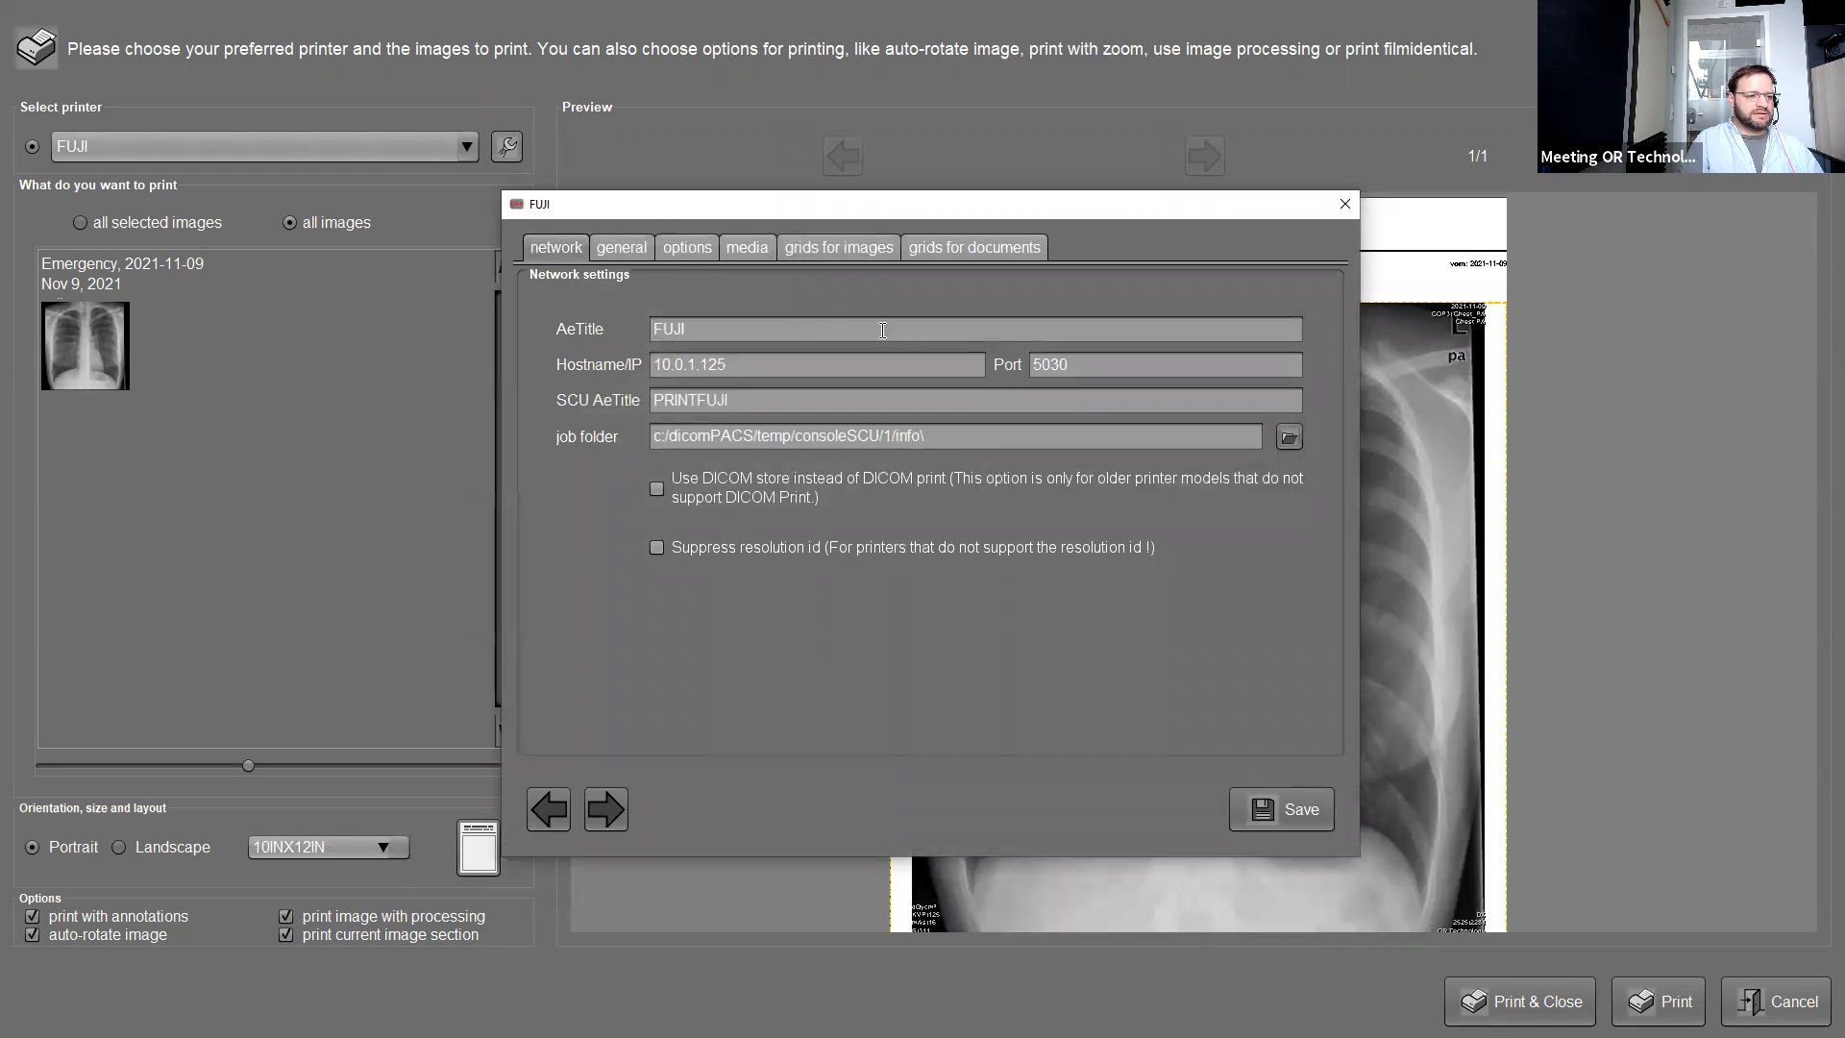
Save the FUJI printer settings and print the chest image, returning to the 2021-11-09 Study List.
left_click(1243, 803)
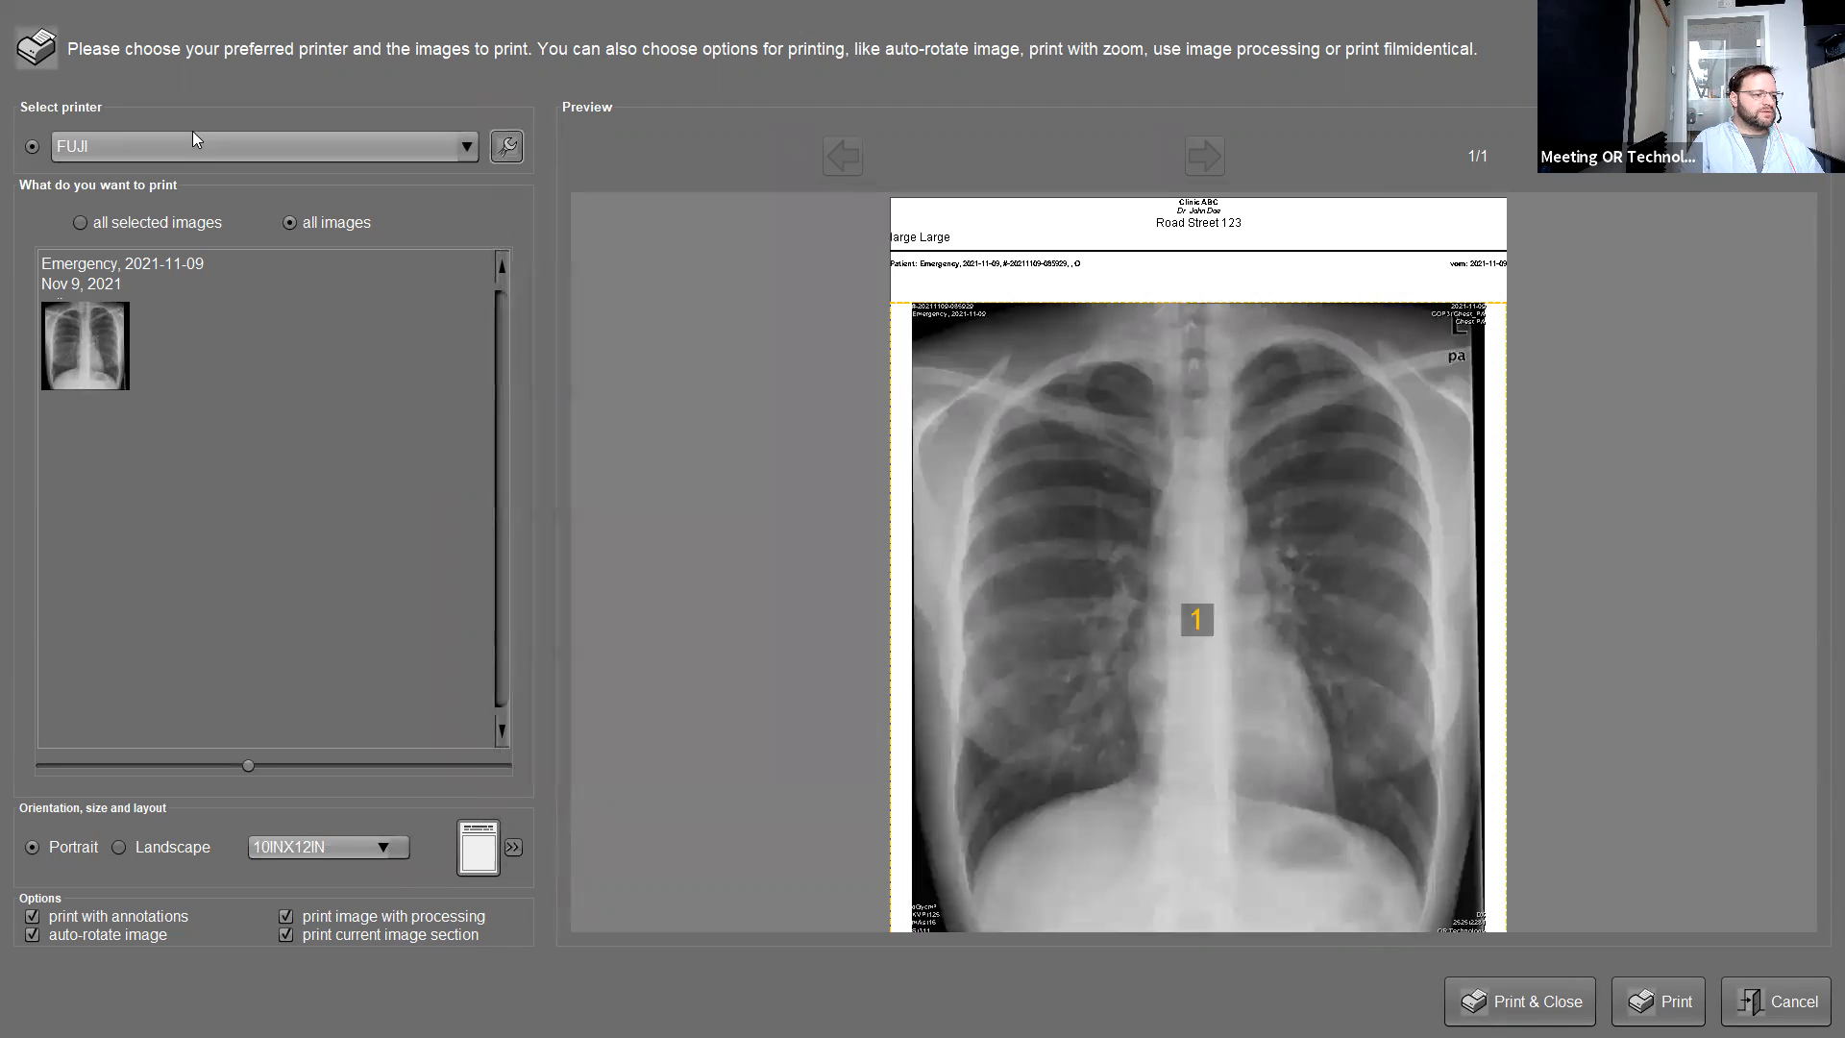
left_click(1520, 999)
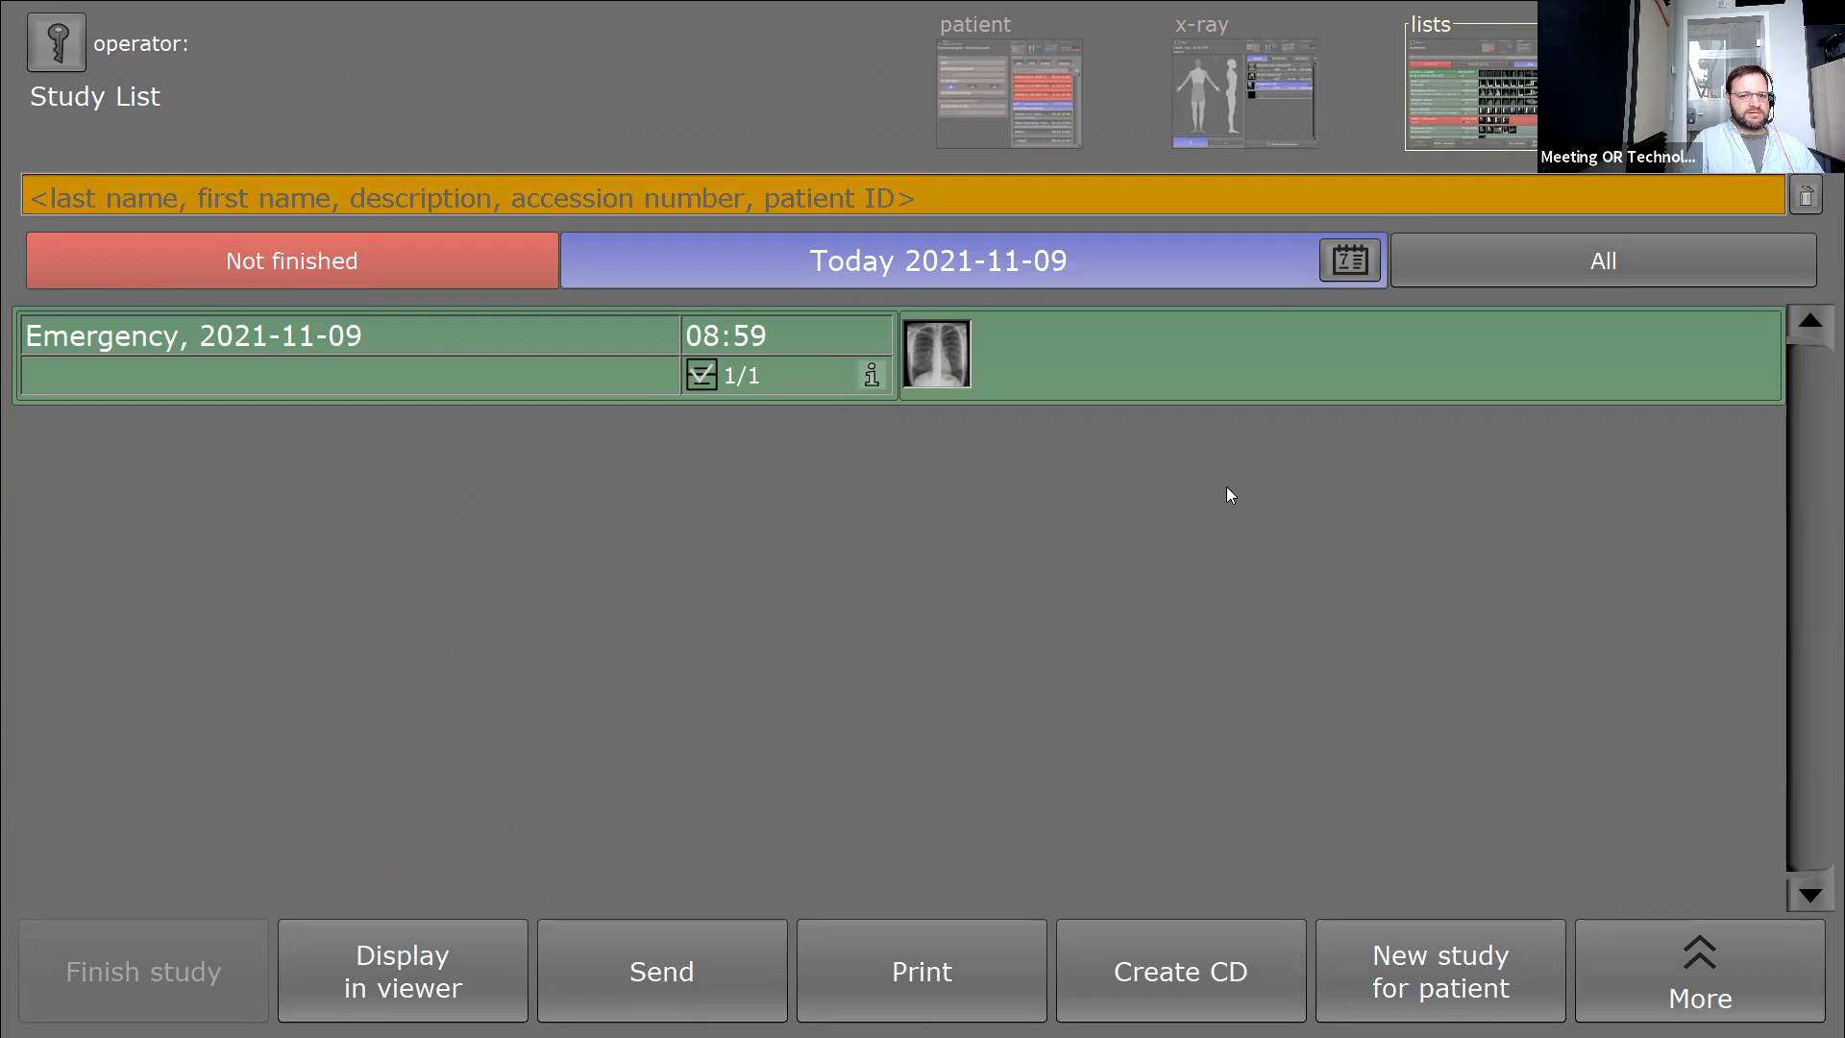
Enter support mode from the operator screen, logging in with the administrator username and password.
left_click(56, 42)
left_click(338, 991)
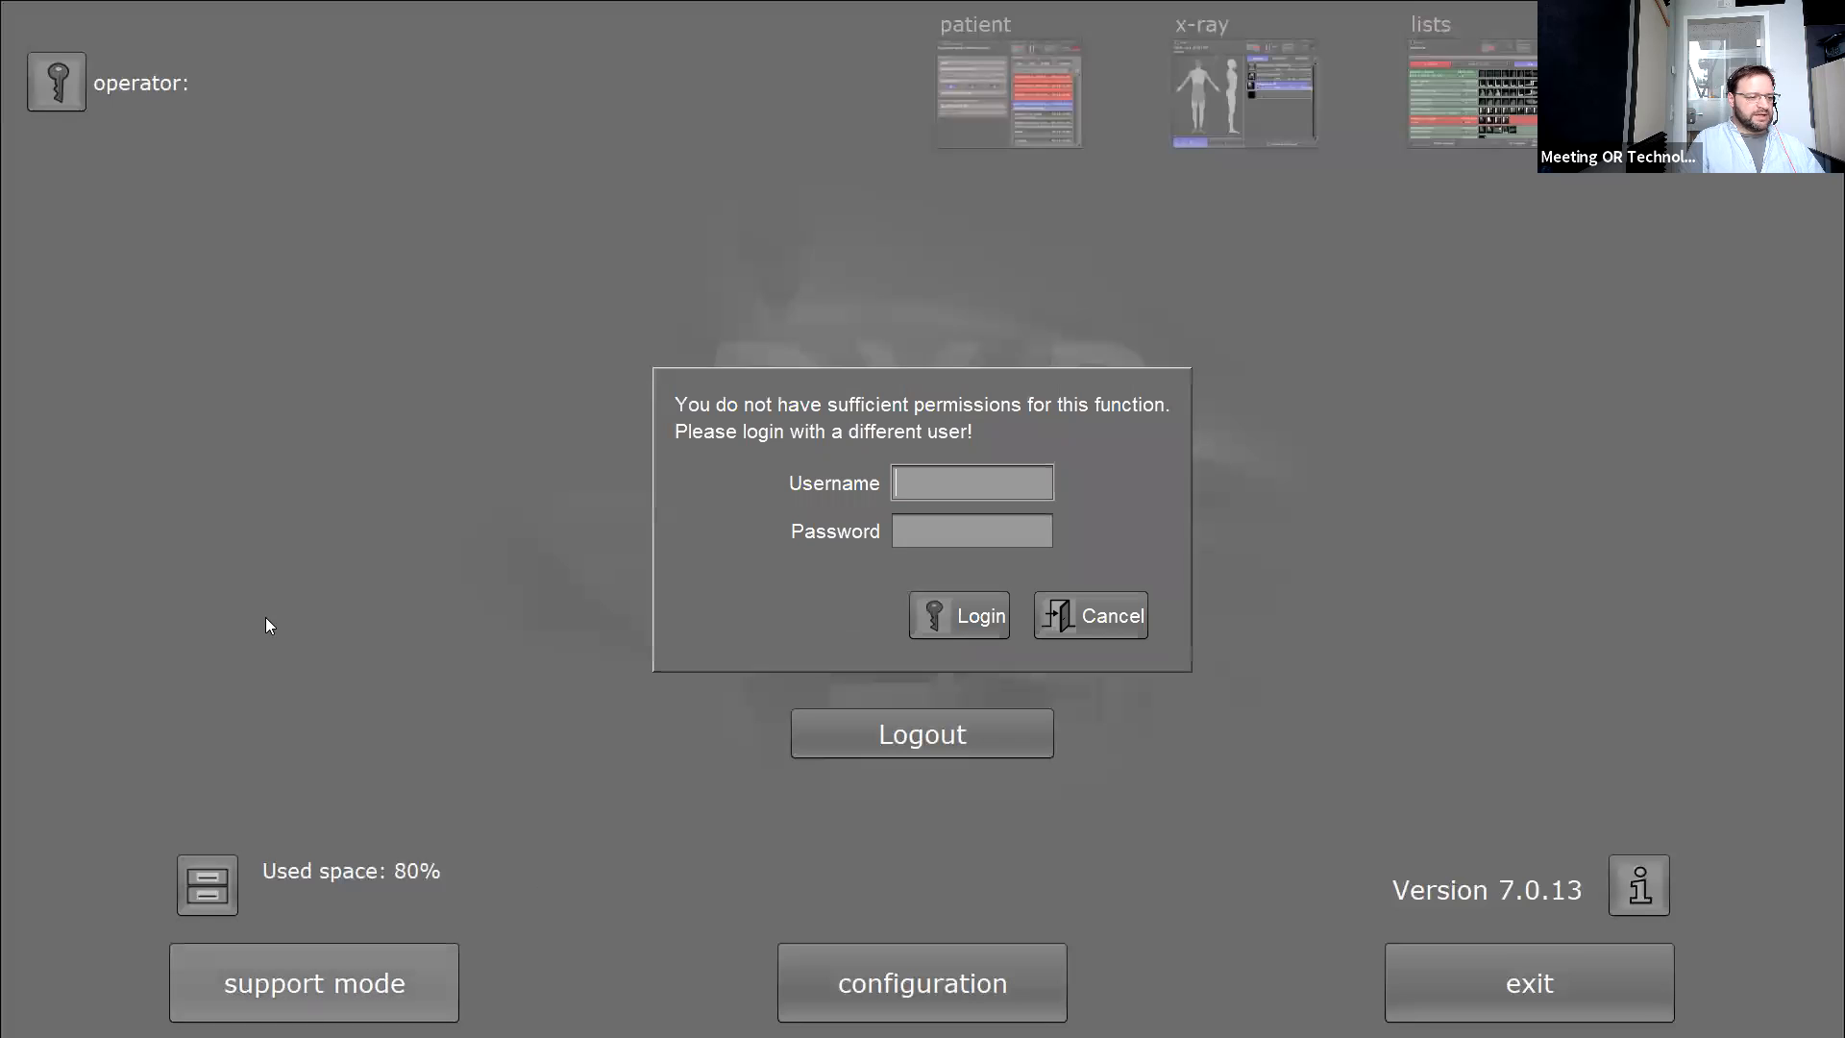
type("admin")
key("Tab")
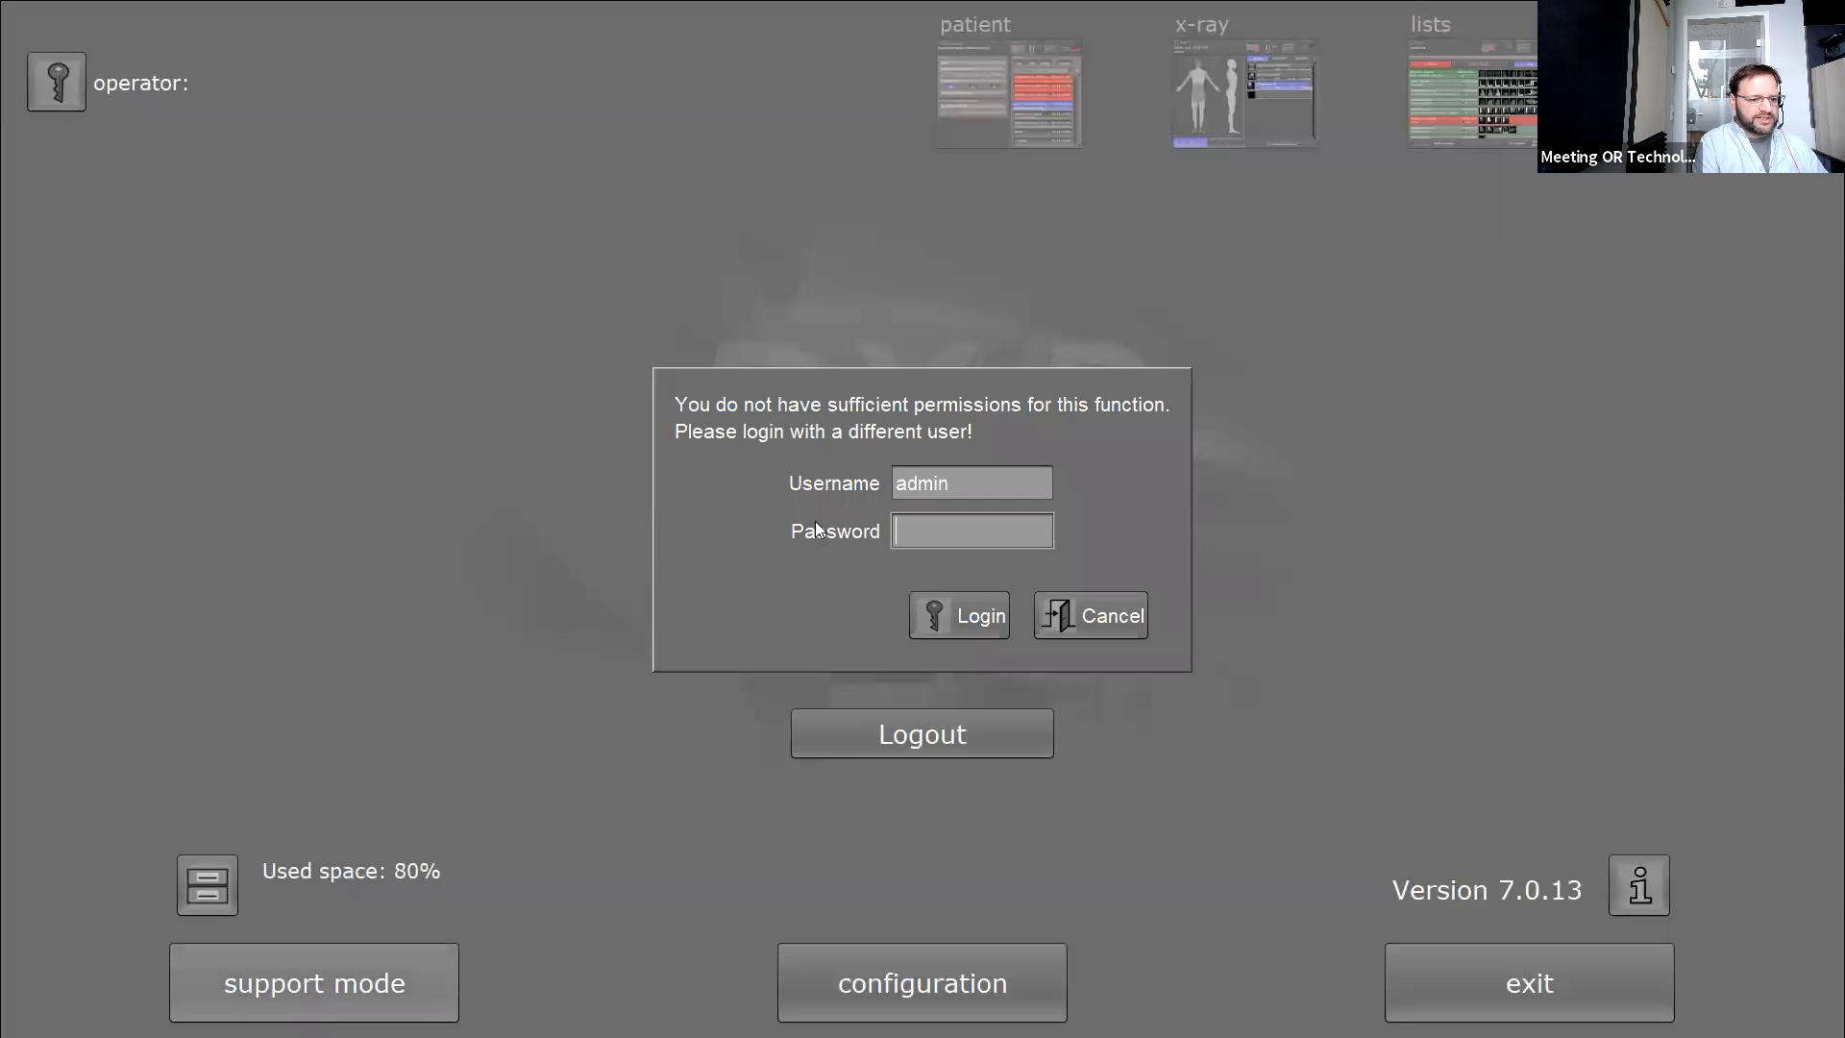
type("admin")
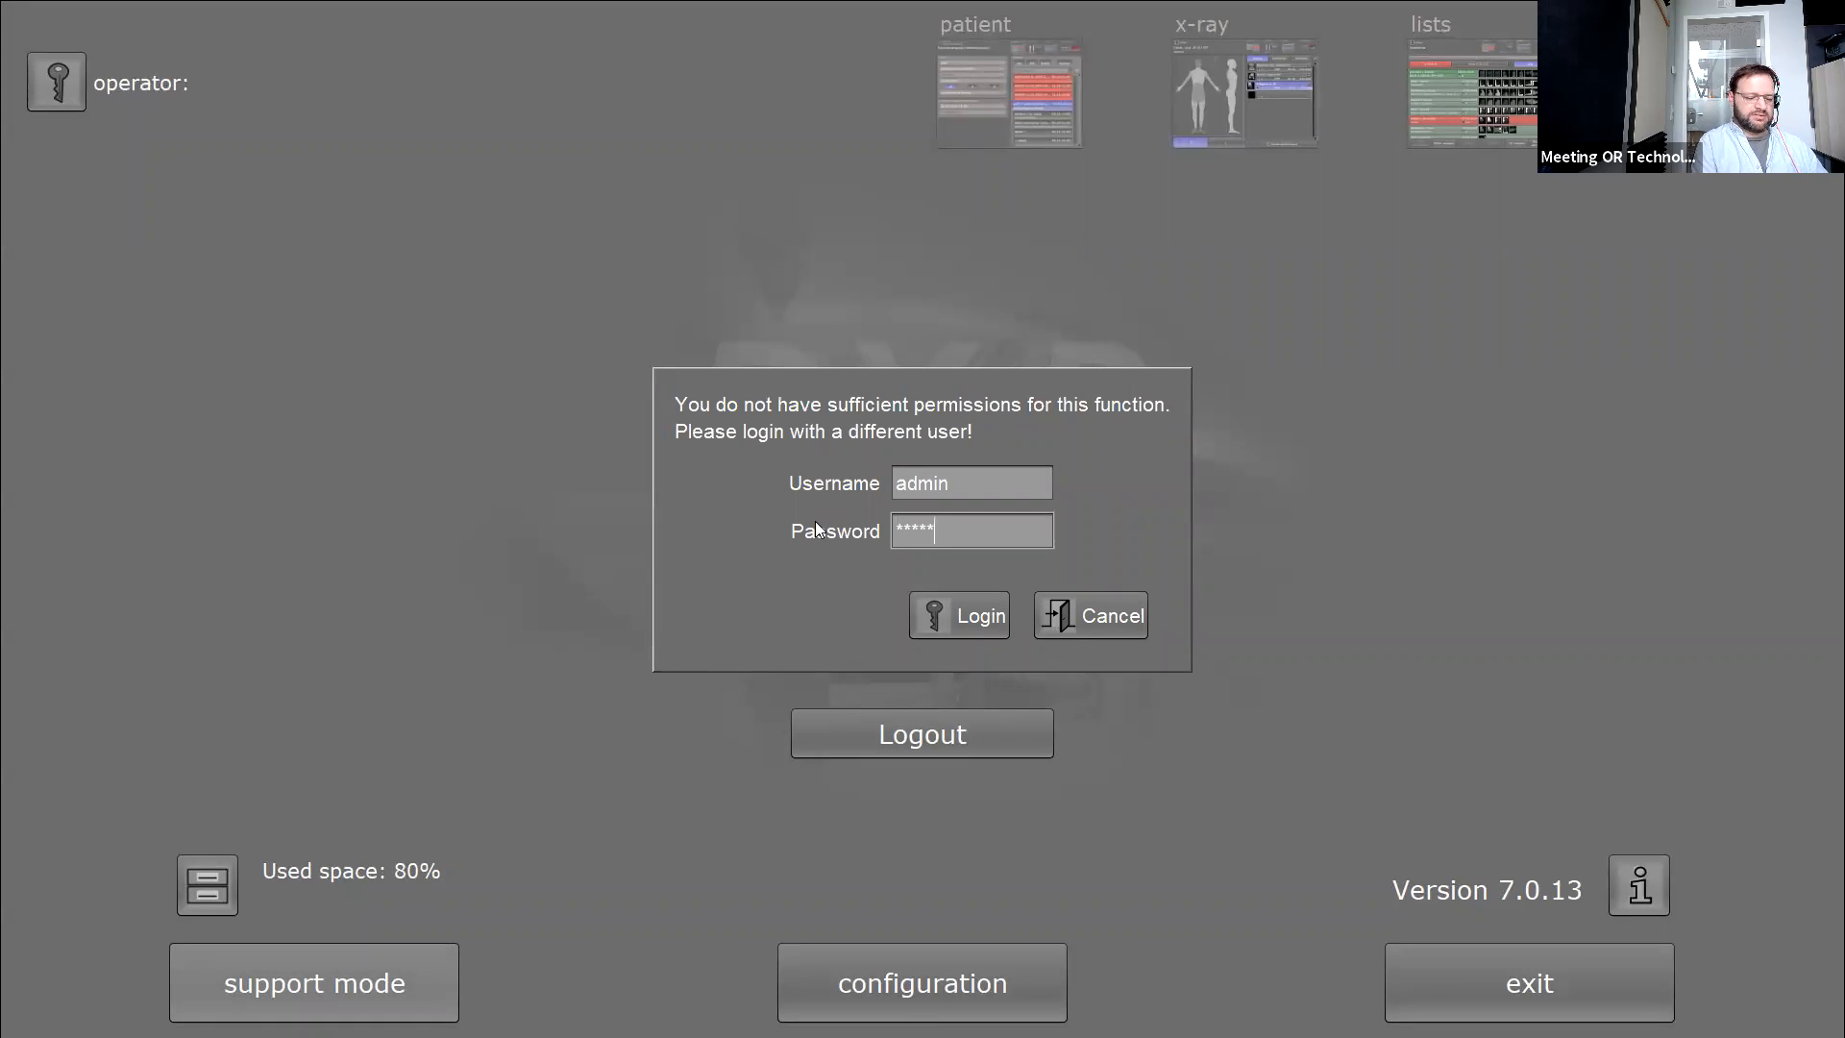
key("Return")
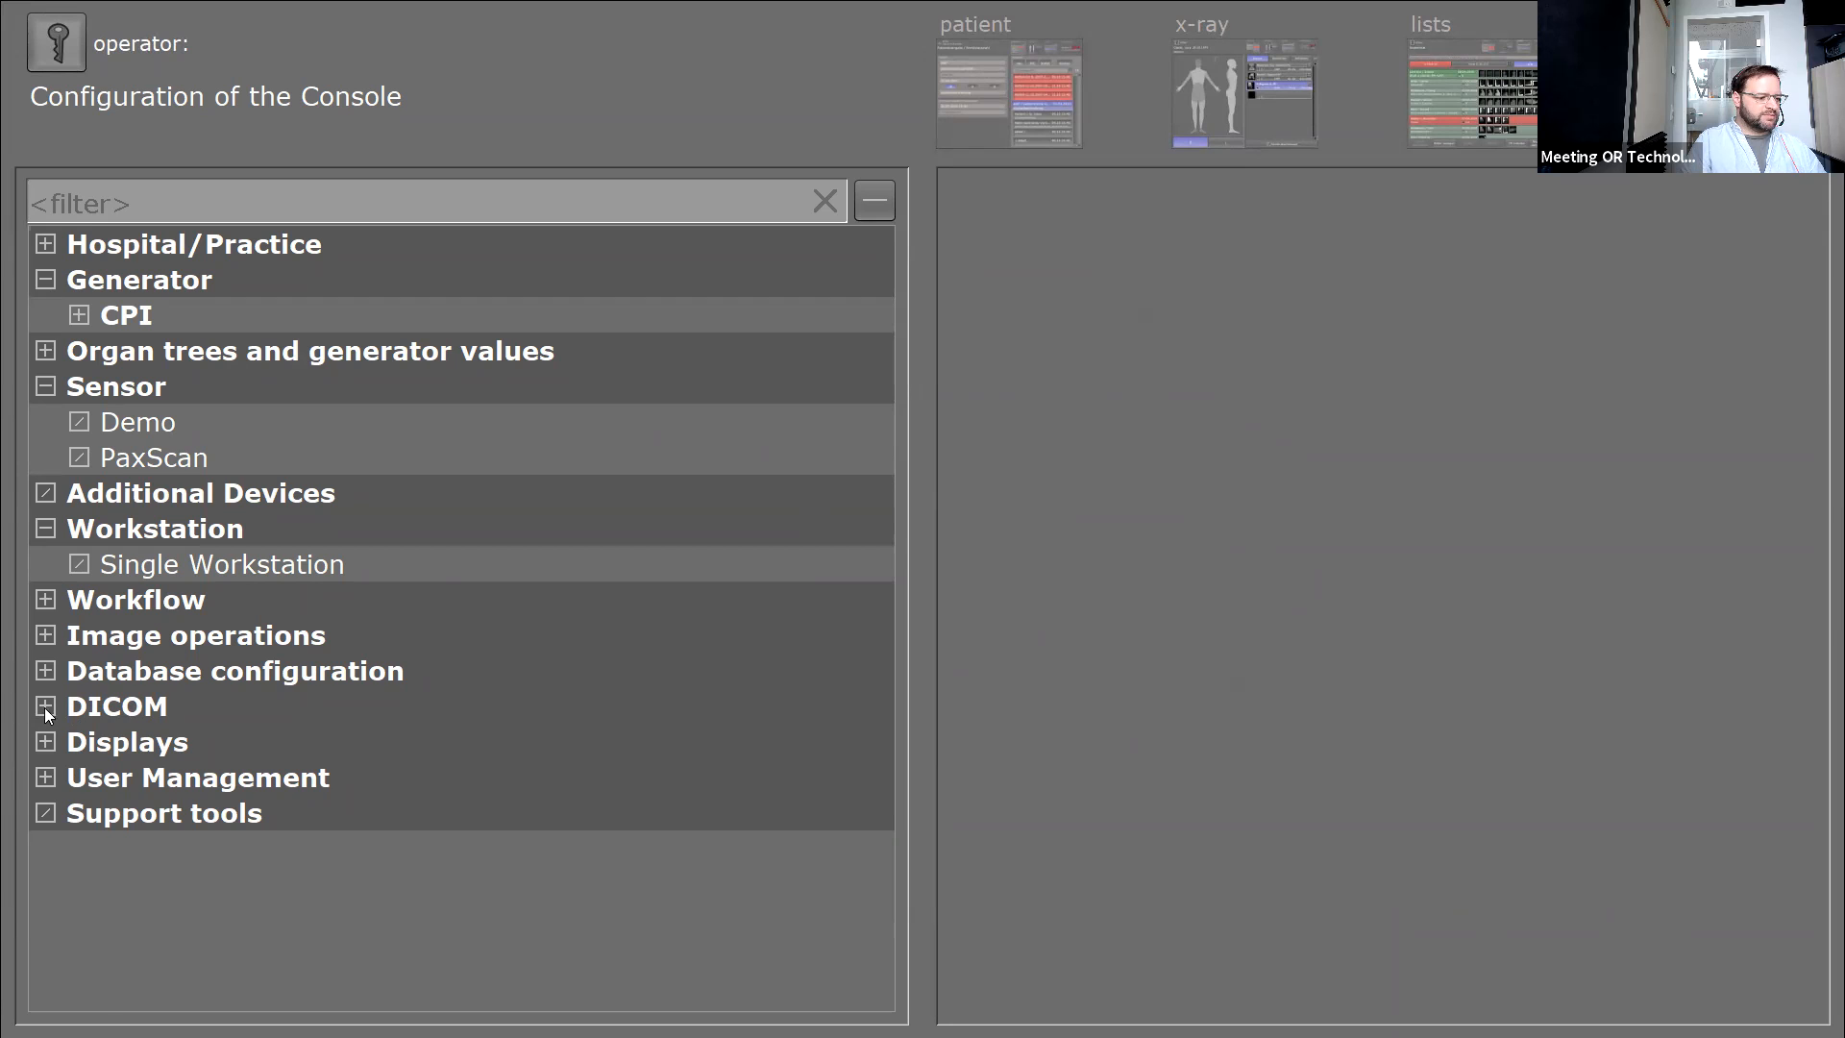
Expand DICOM and review Worklist, DICOM Send and DICOM-Print, ending on FUJI (10.0.1.125, port 5030).
left_click(44, 707)
left_click(139, 742)
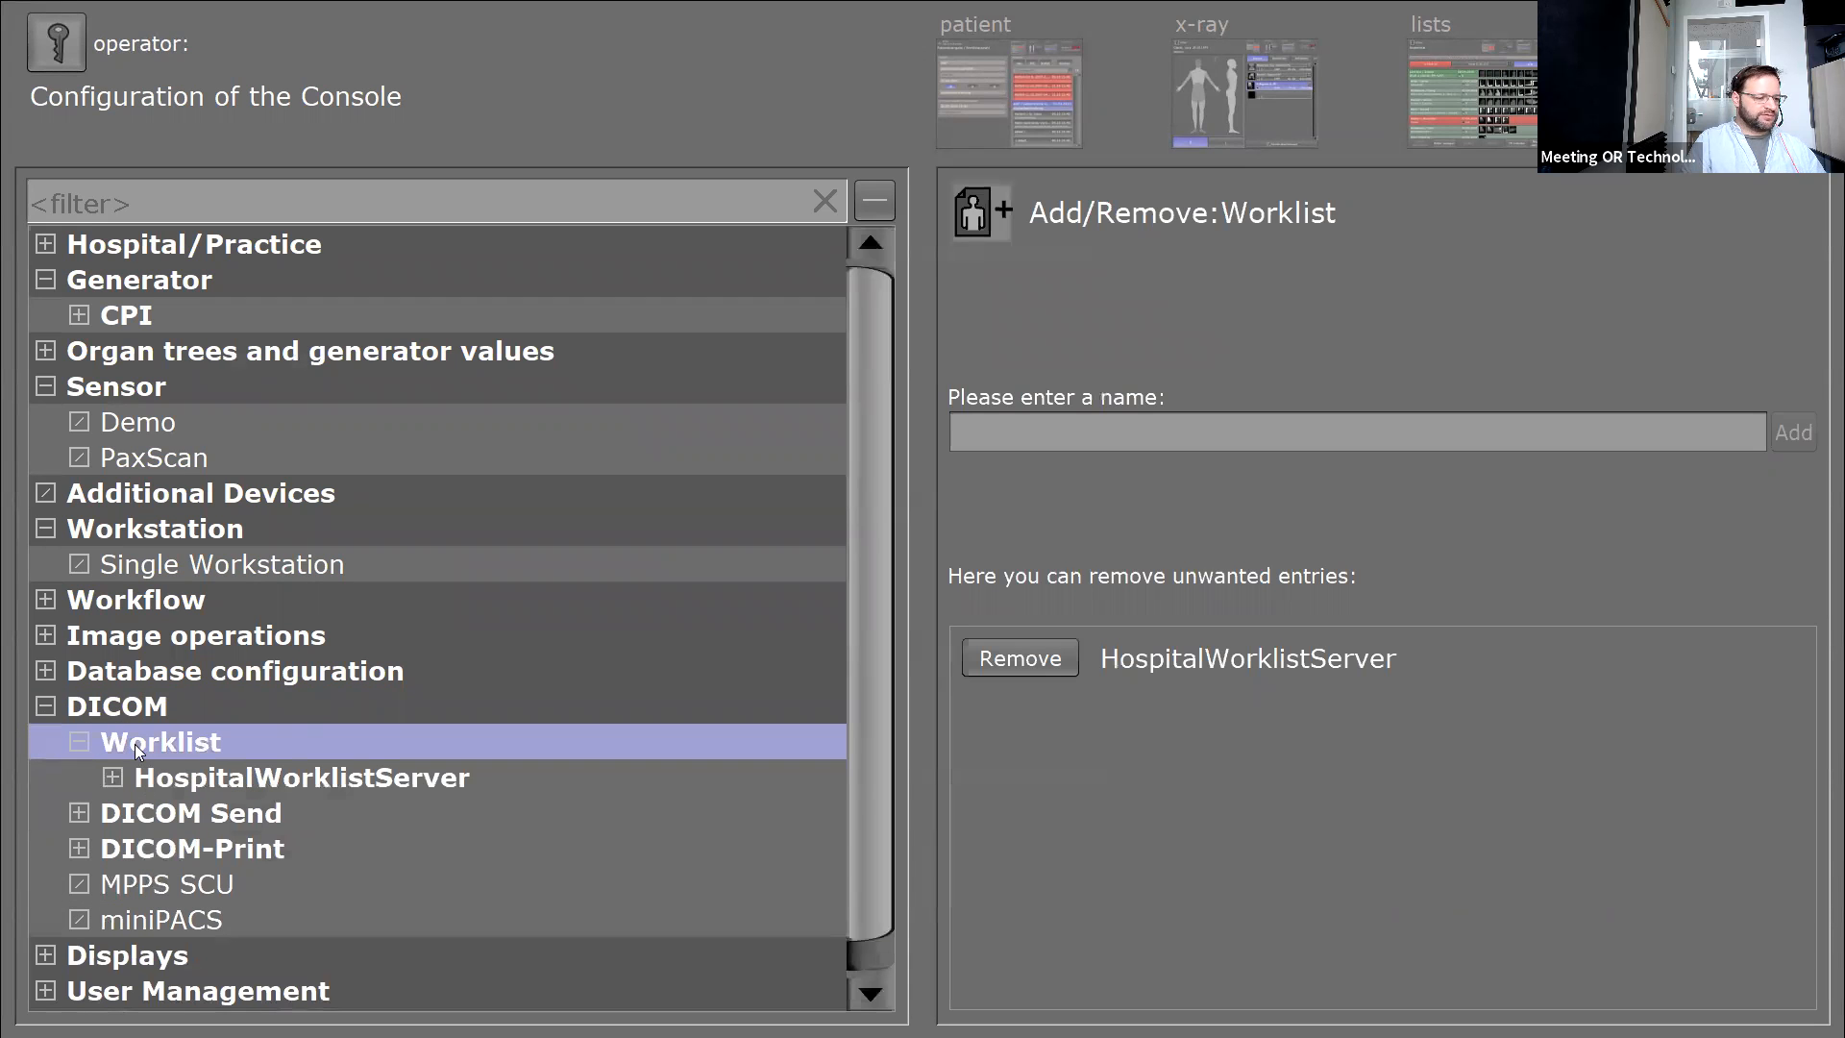
left_click(185, 815)
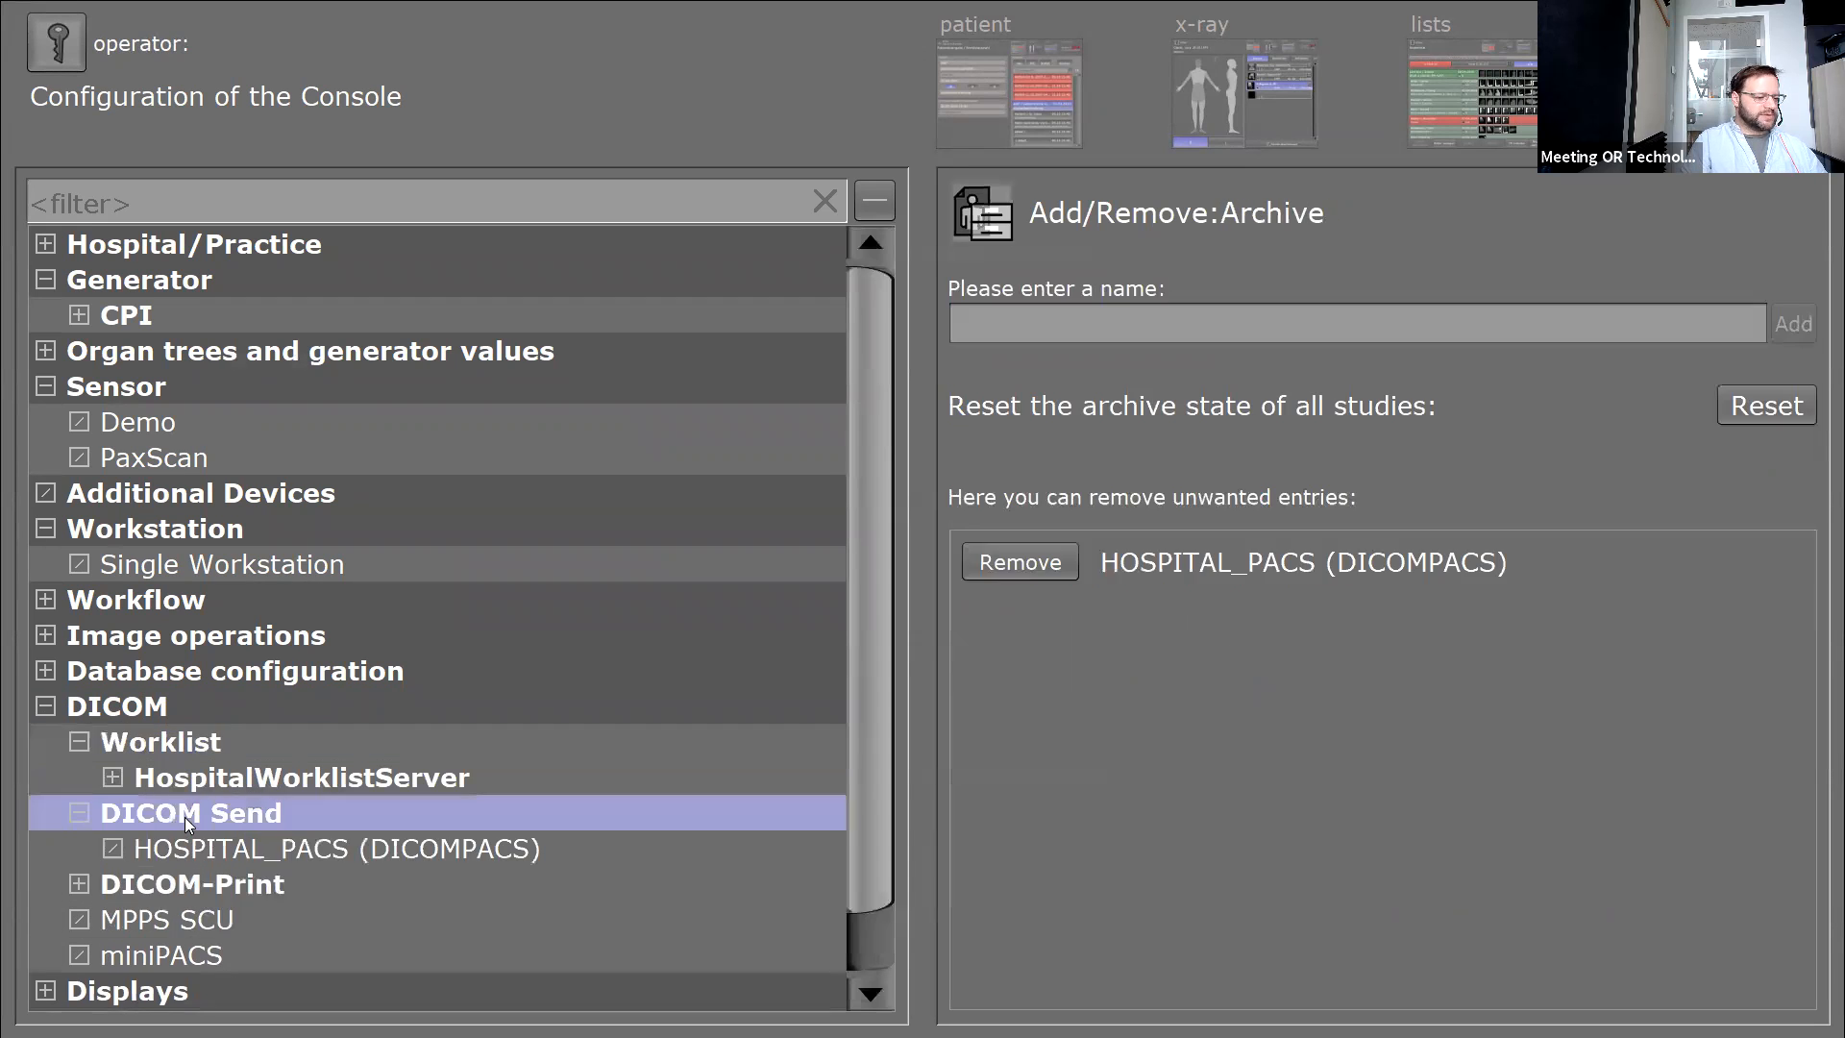
left_click(125, 888)
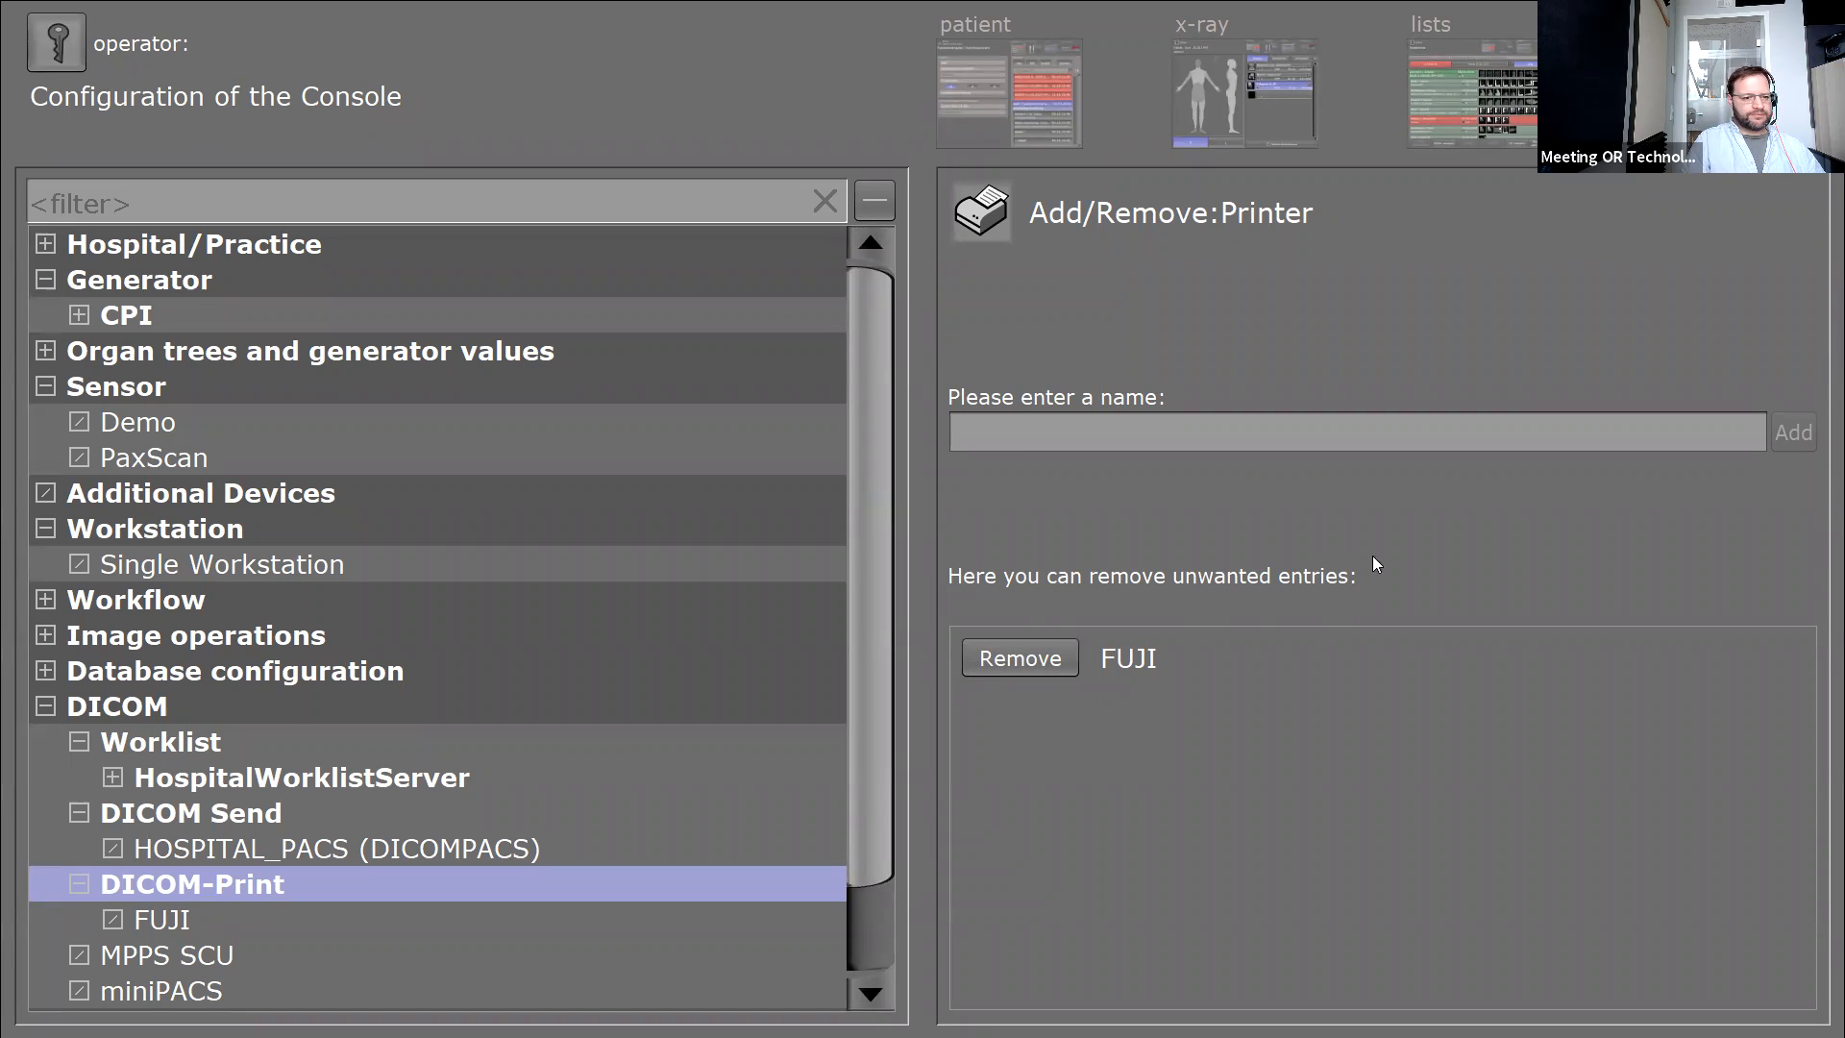
left_click(152, 918)
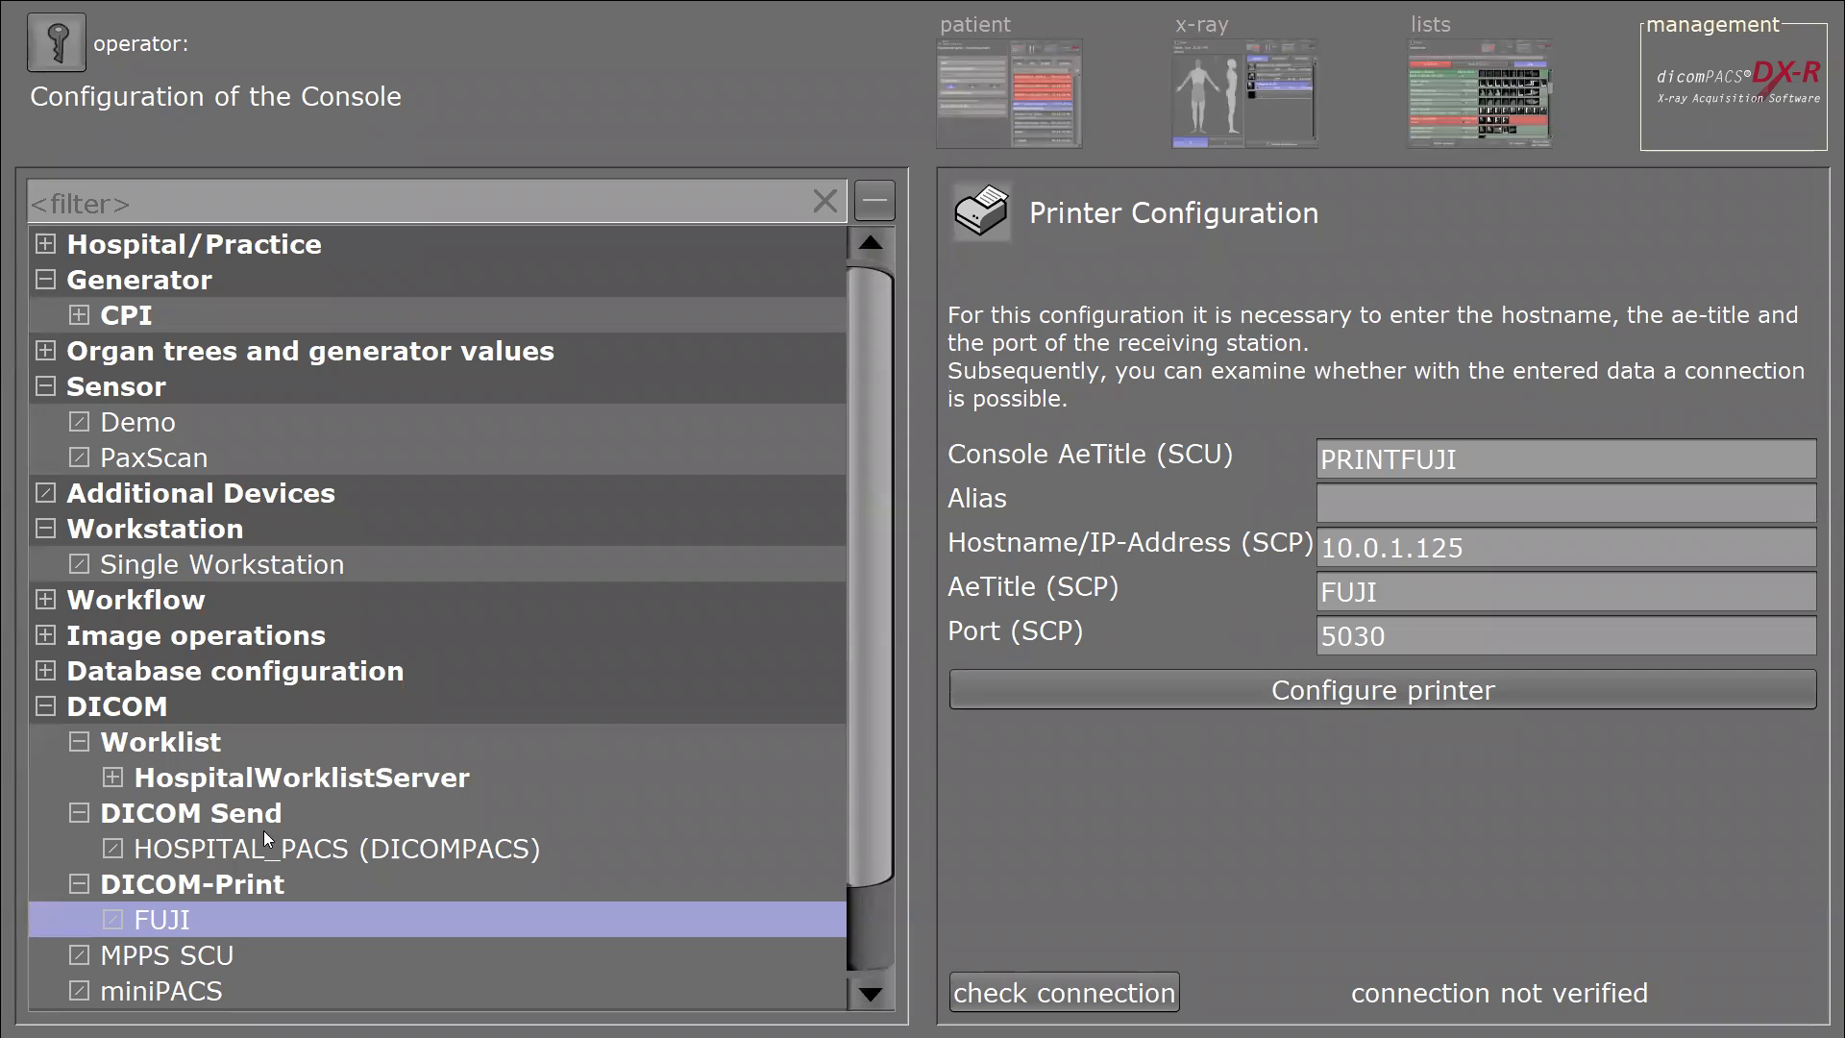
Show the HospitalWorklistServer configuration: host PCBAECKER2, AE title WLSERVER, port 105.
left_click(175, 780)
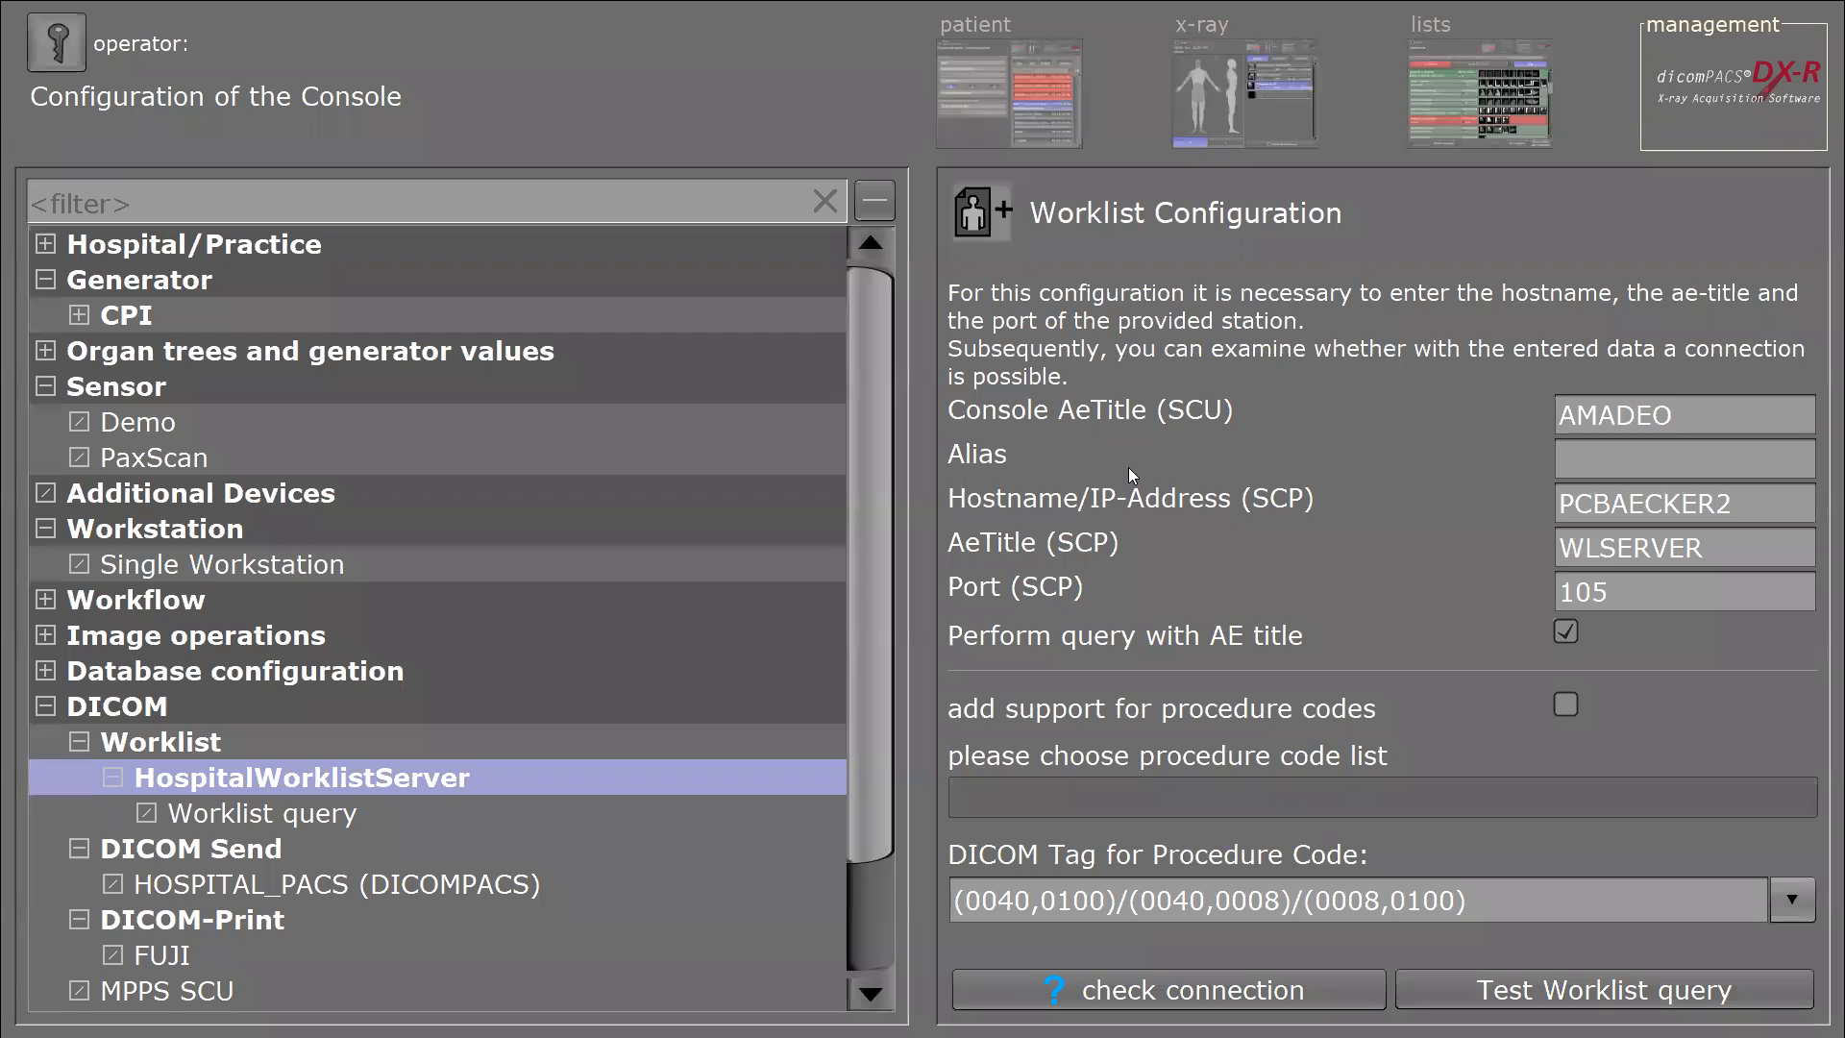
Select the existing value AMADEO in the Console AeTitle (SCU) field.
left_click(1731, 423)
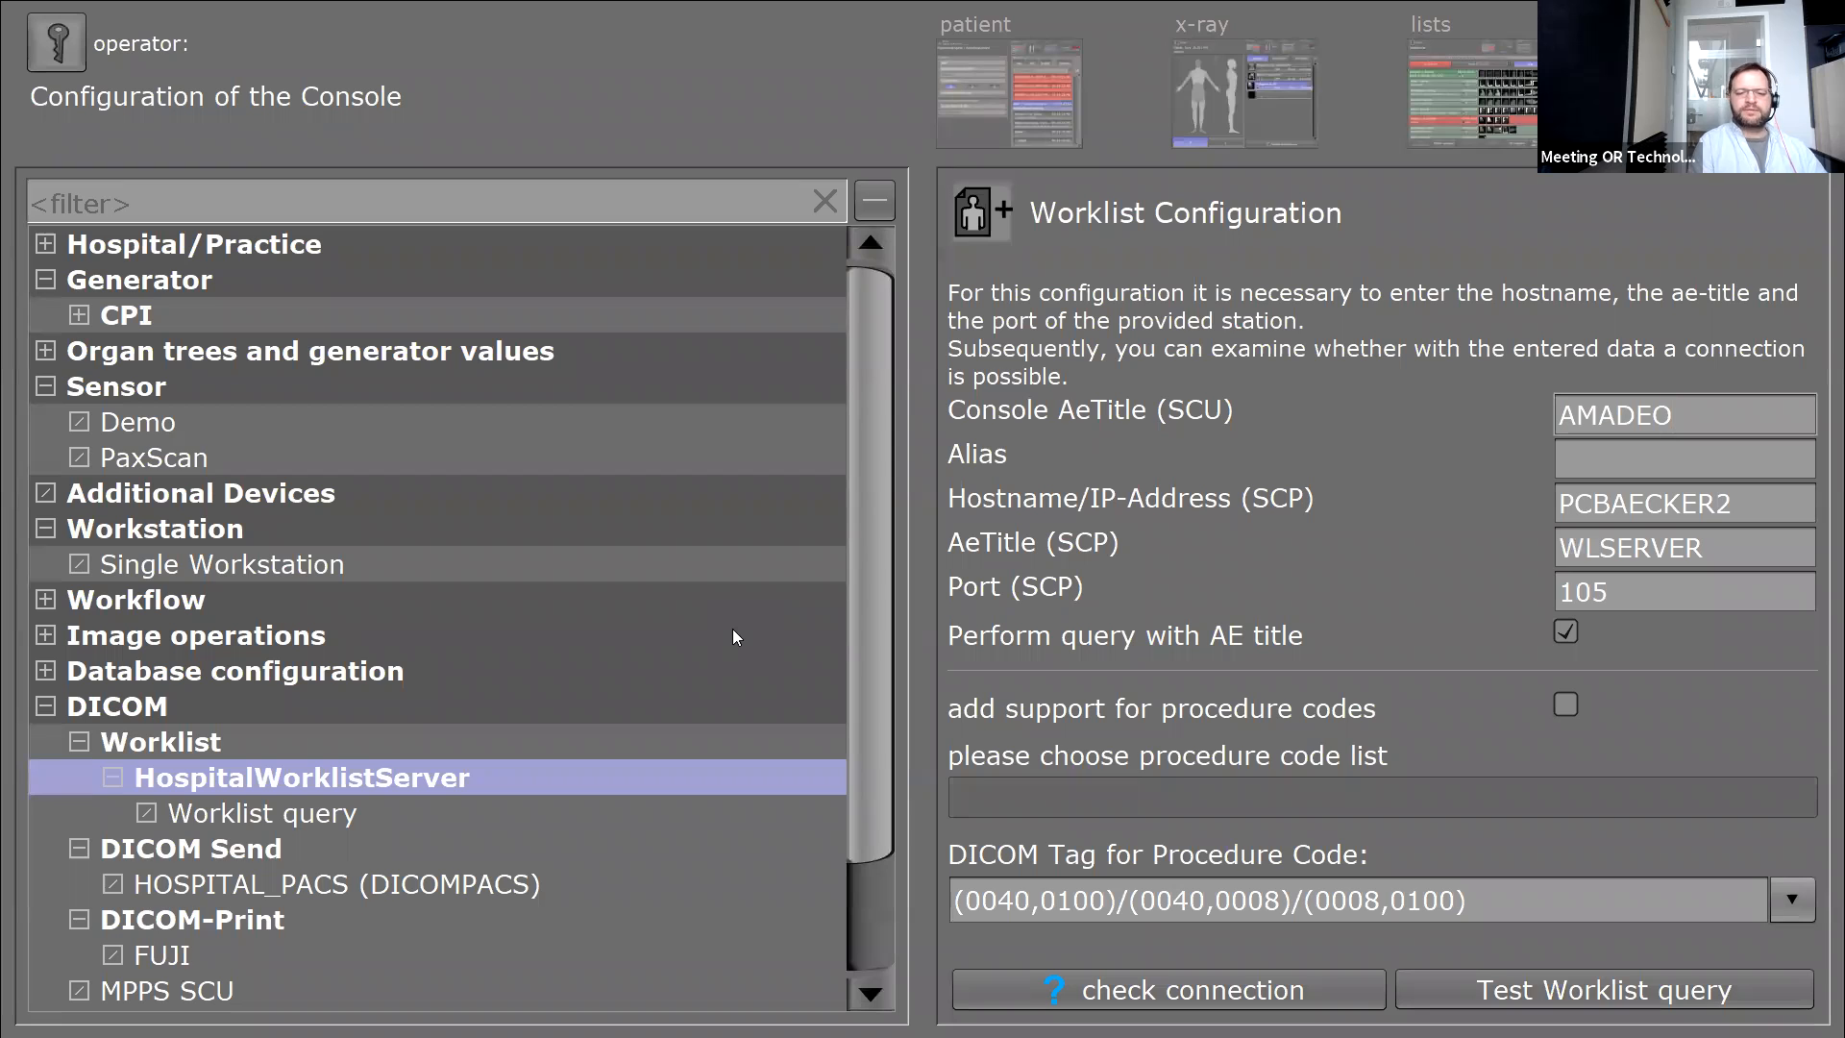
left_click_drag(1673, 408, 1491, 403)
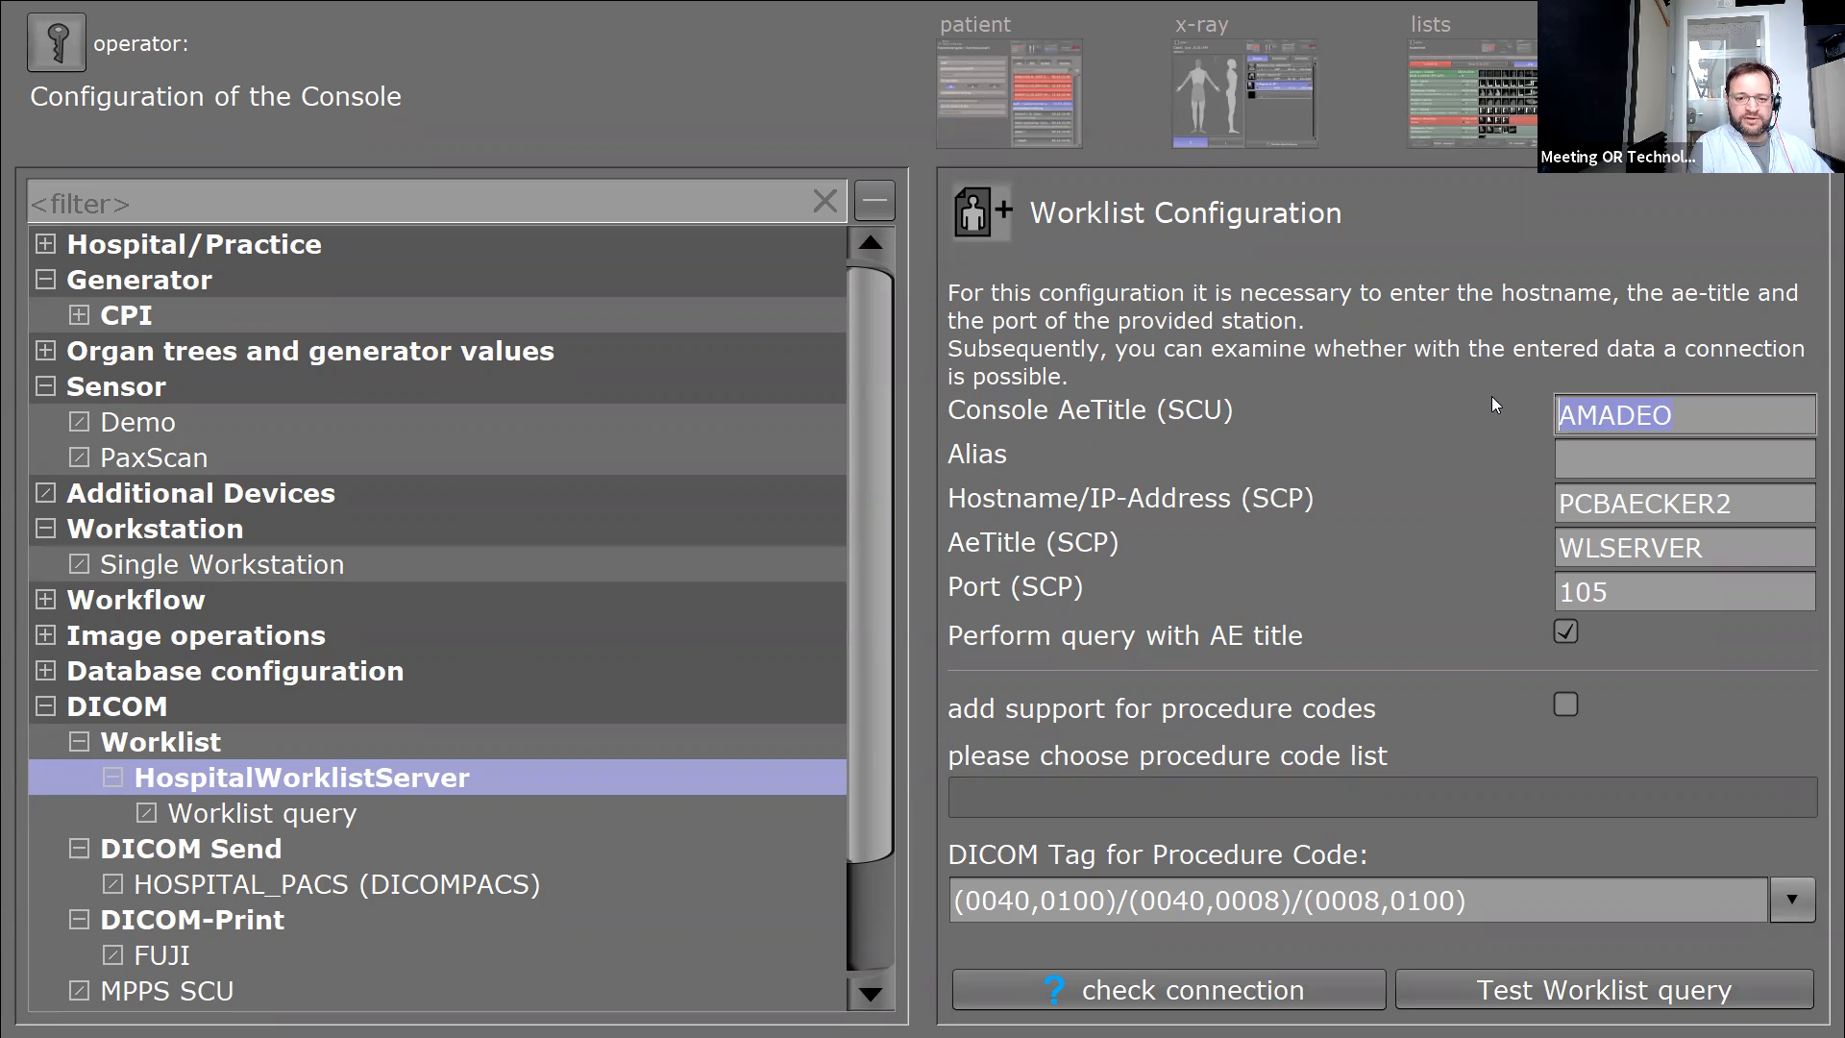
Retype the console AE title as AMADEO after correcting mistyped entries.
type("sdghkjshdf")
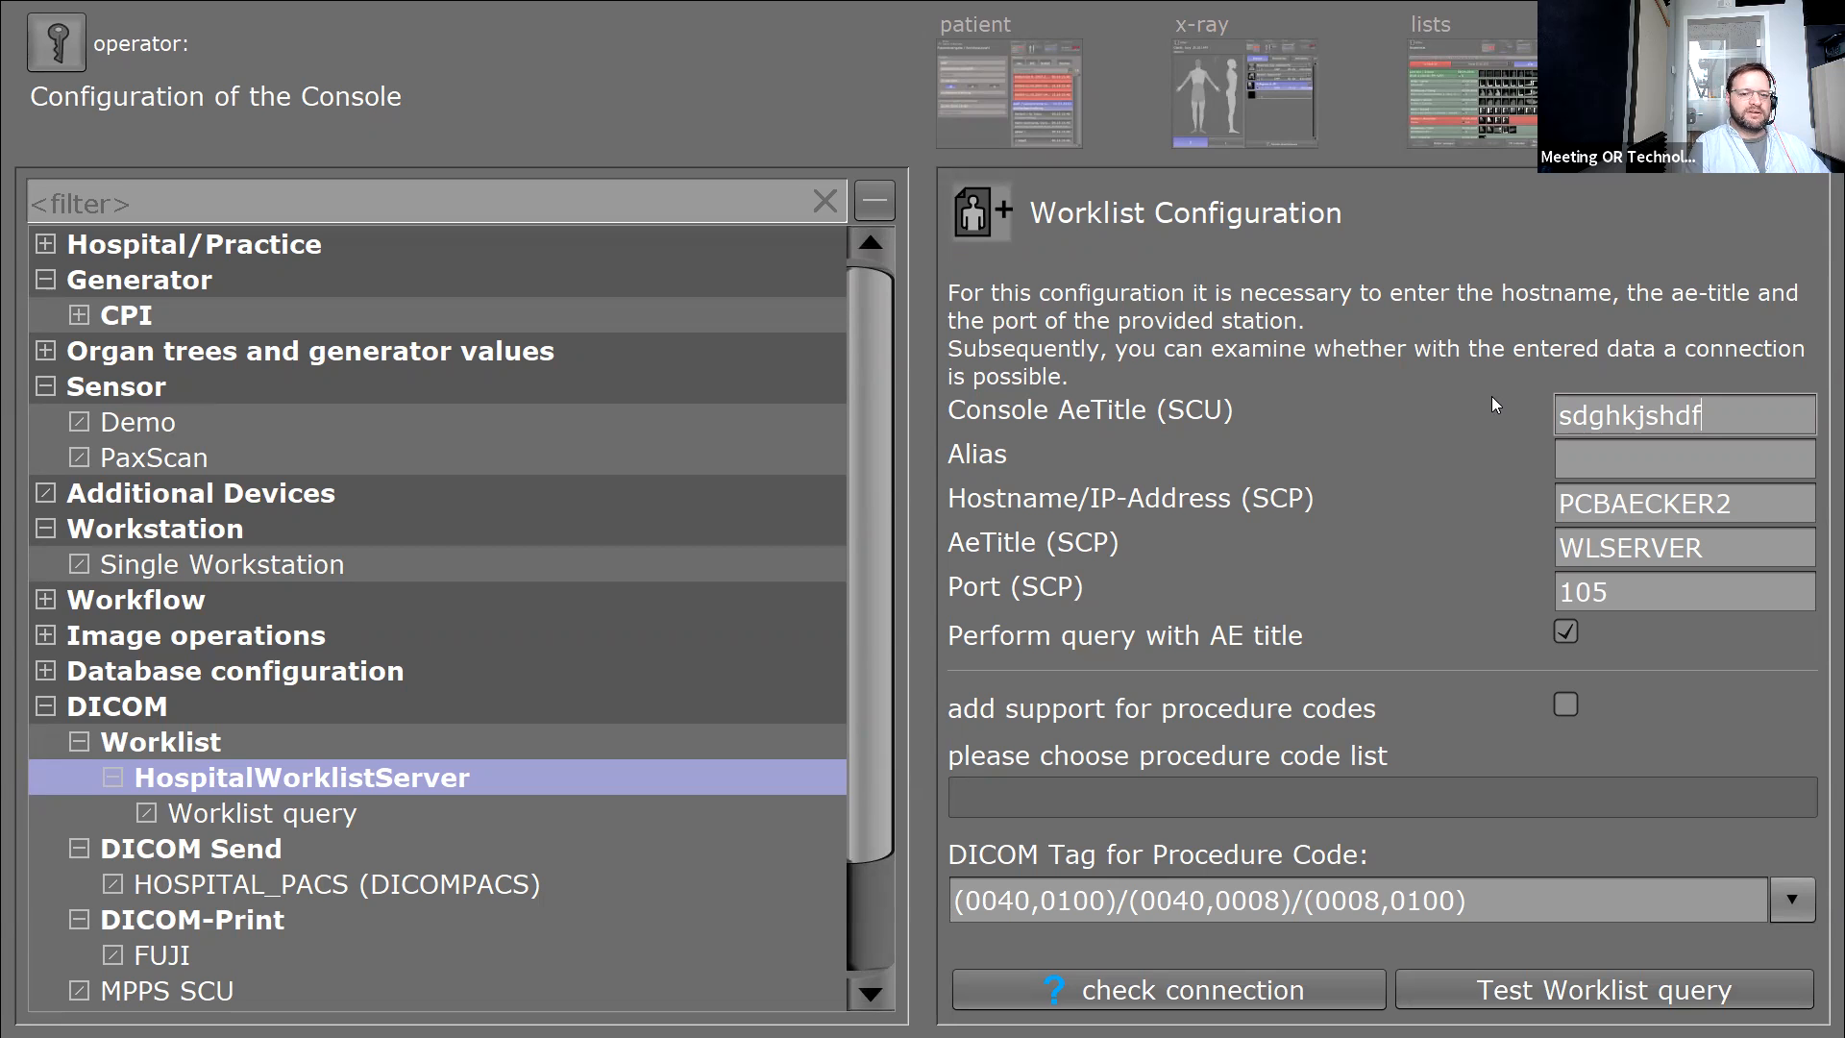
key("BackSpace")
key("BackSpace")
key("BackSpace")
key("BackSpace")
key("BackSpace")
key("BackSpace")
key("BackSpace")
key("BackSpace")
key("BackSpace")
key("BackSpace")
type("A")
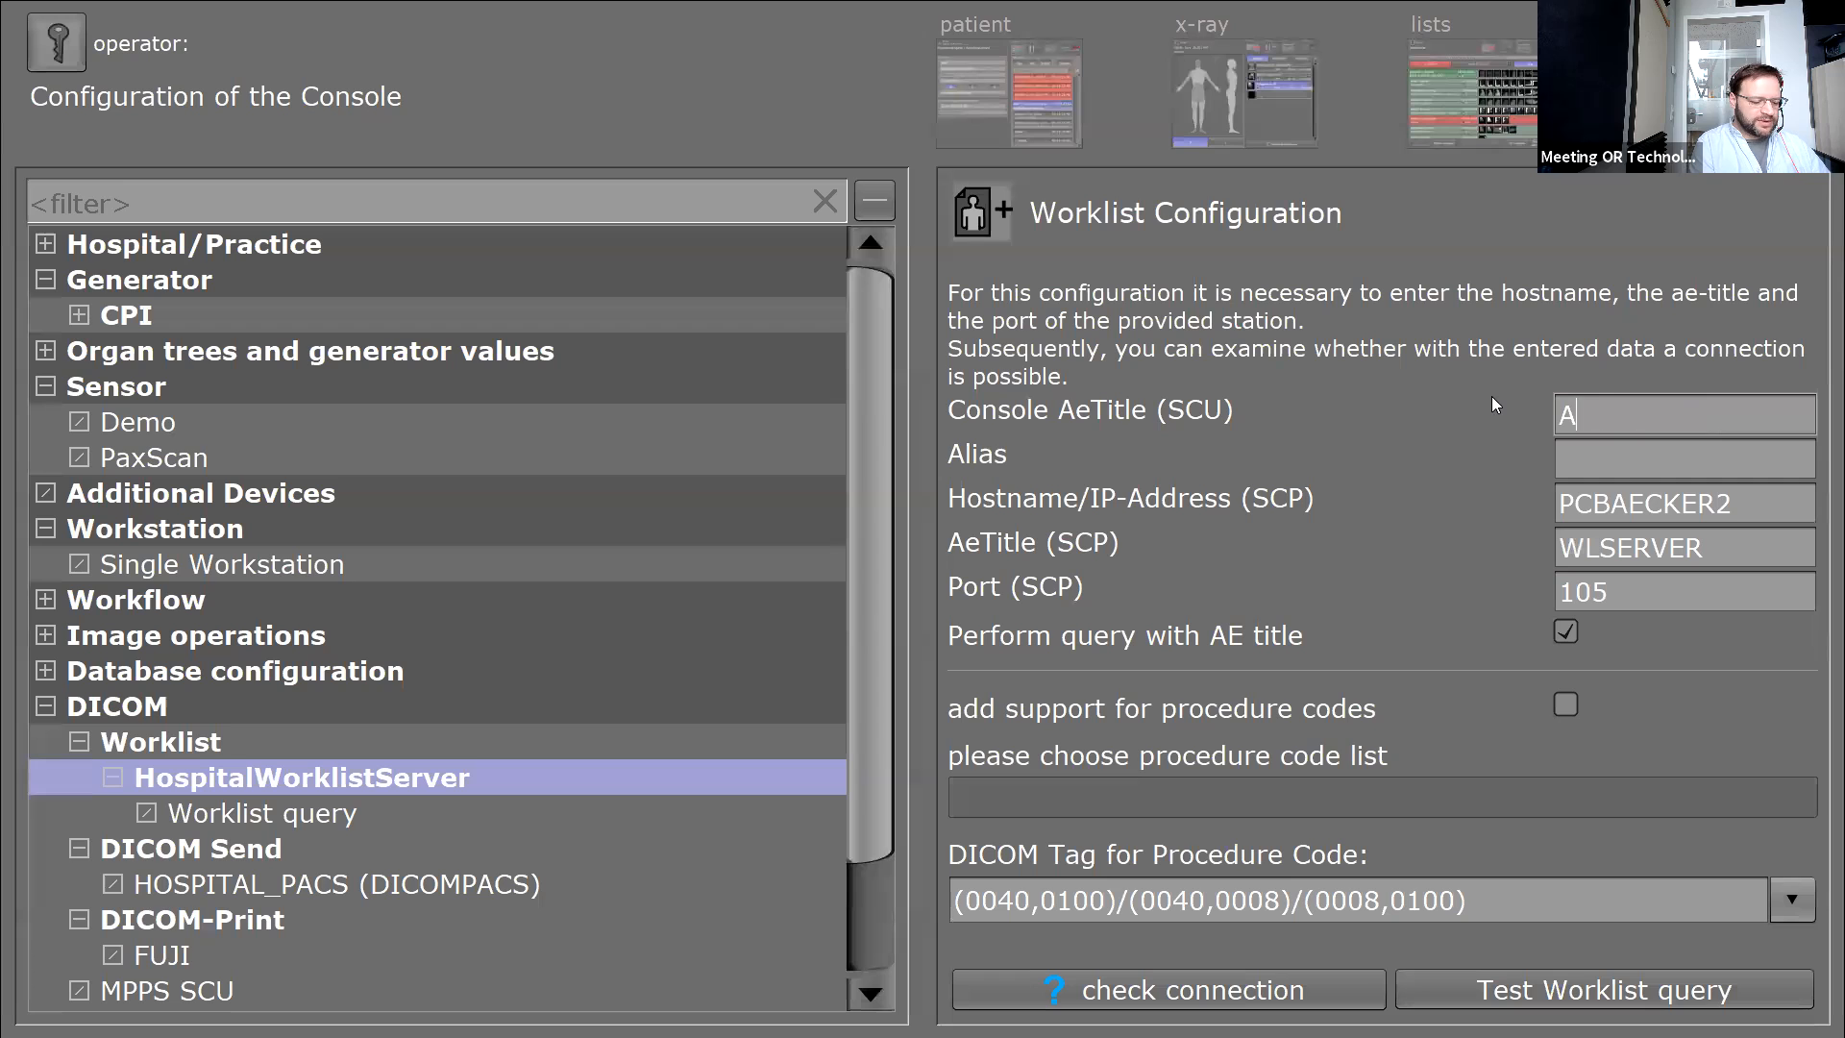
type("MEDEQ")
key("BackSpace")
key("BackSpace")
key("BackSpace")
key("BackSpace")
type("ADEO")
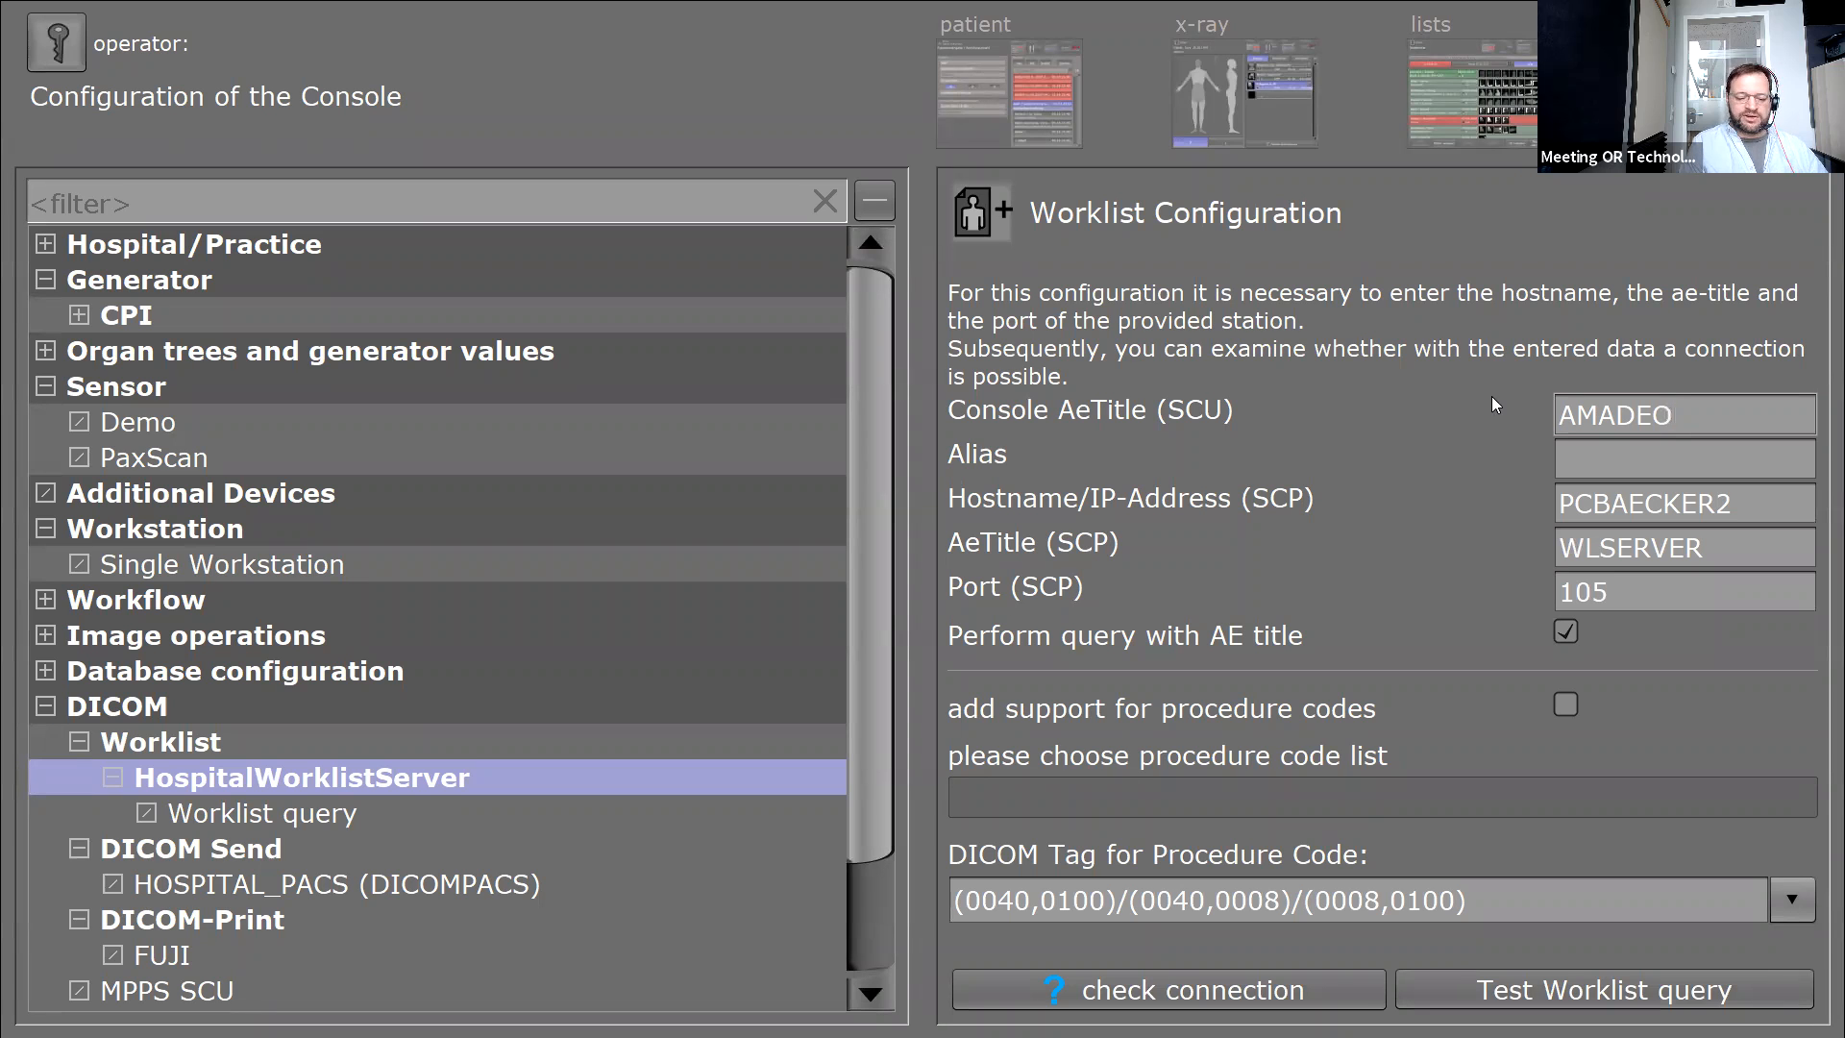
Replace the console AE title with XRAY3, then delete it to leave the field empty.
key("BackSpace")
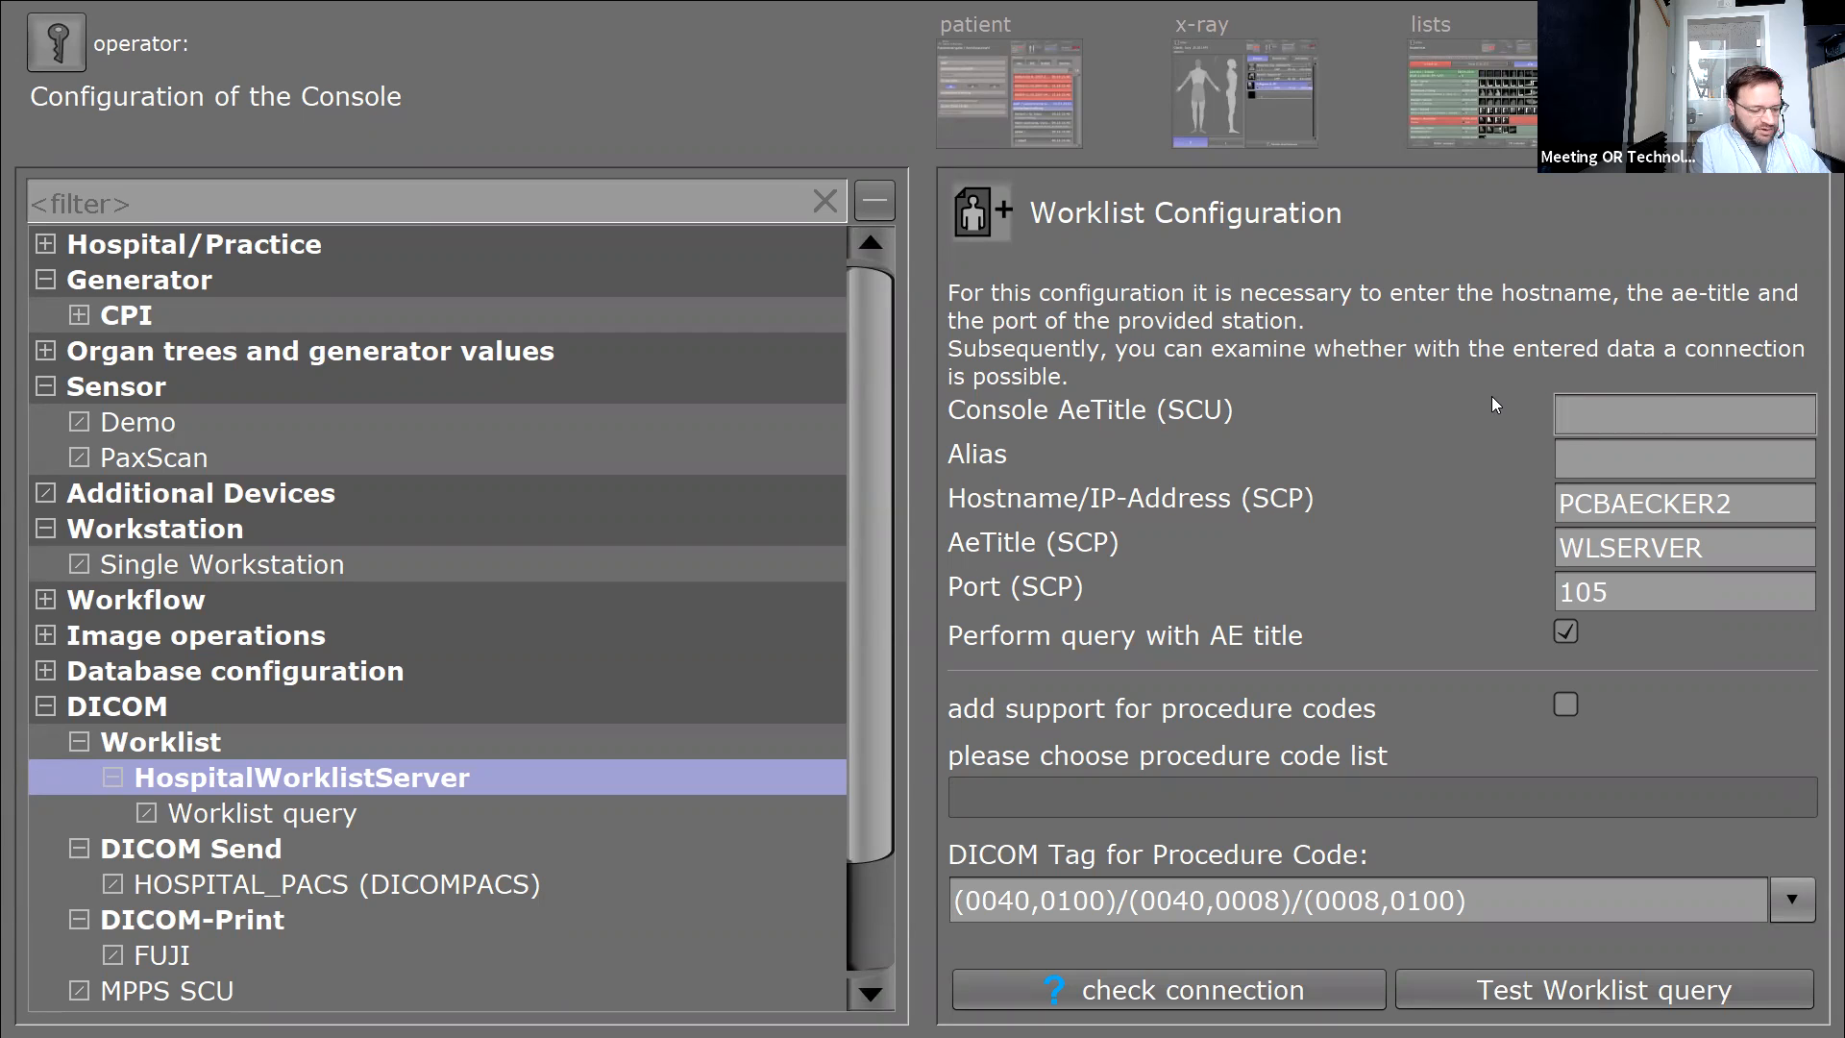
type("XRAY")
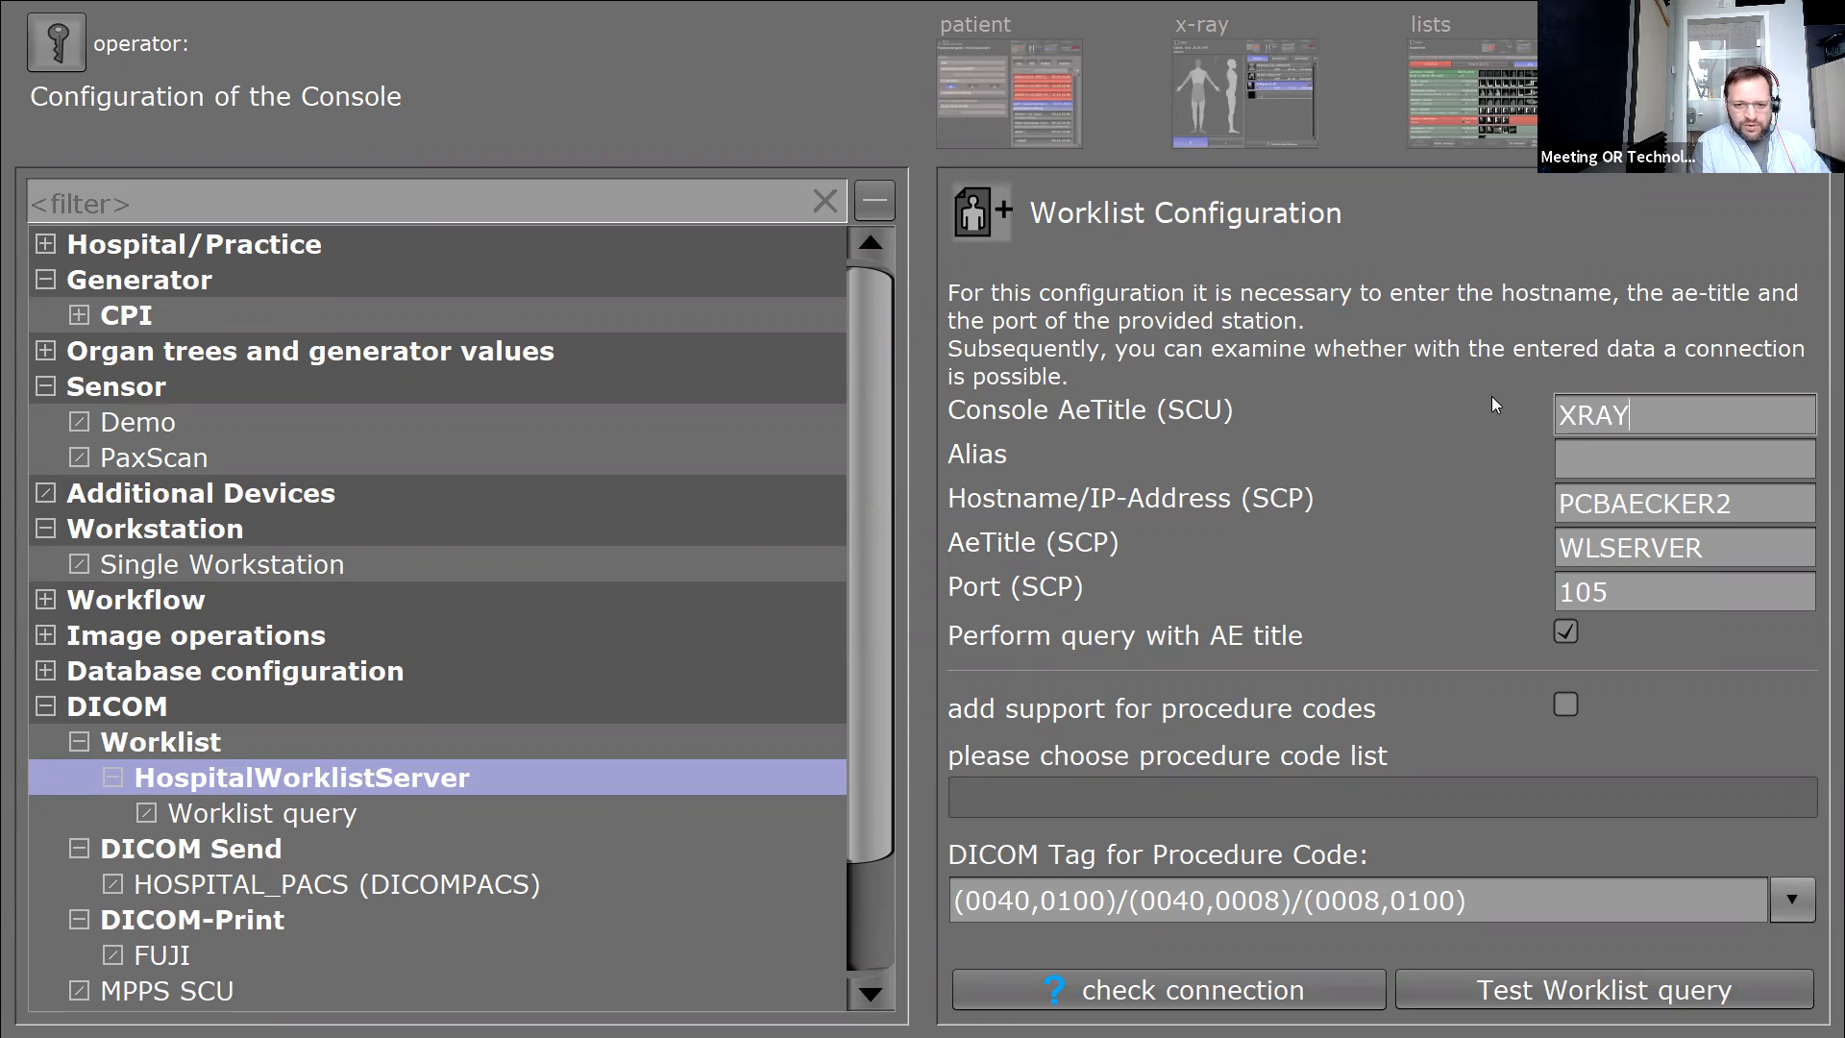
type("3")
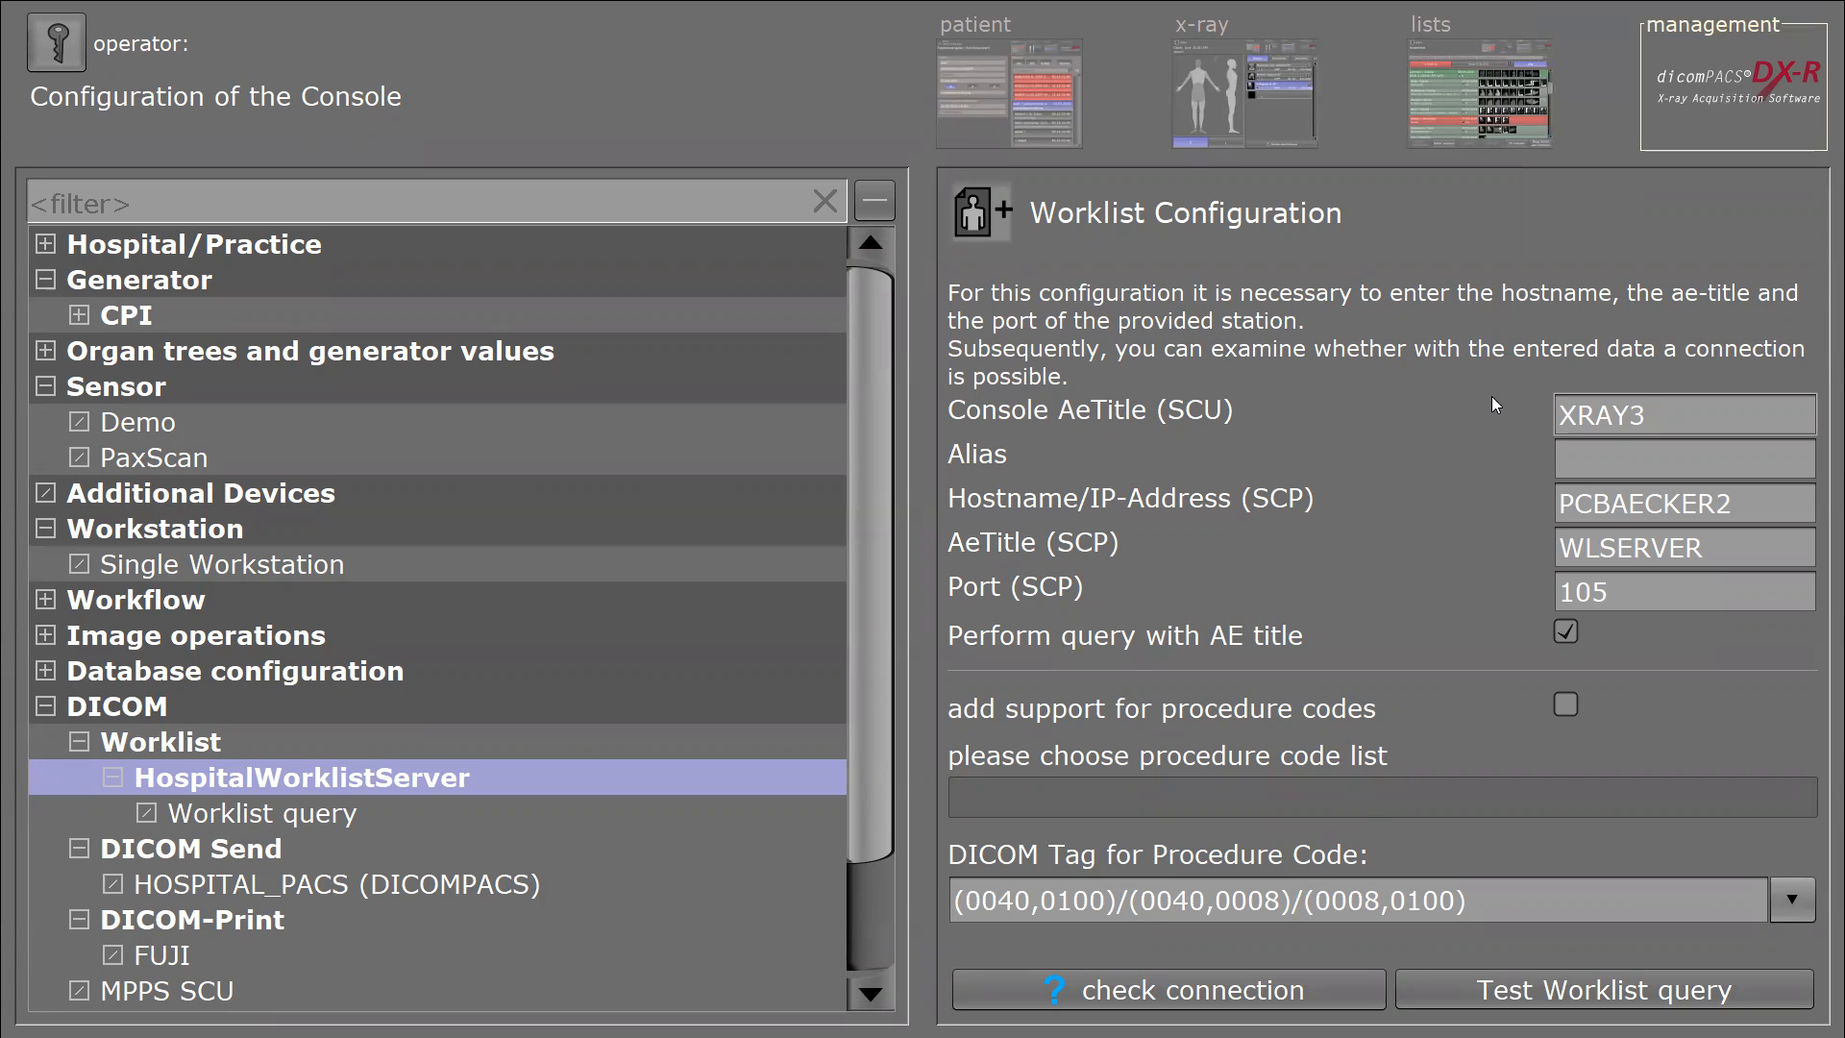
key("BackSpace")
key("BackSpace")
key("BackSpace")
key("BackSpace")
key("BackSpace")
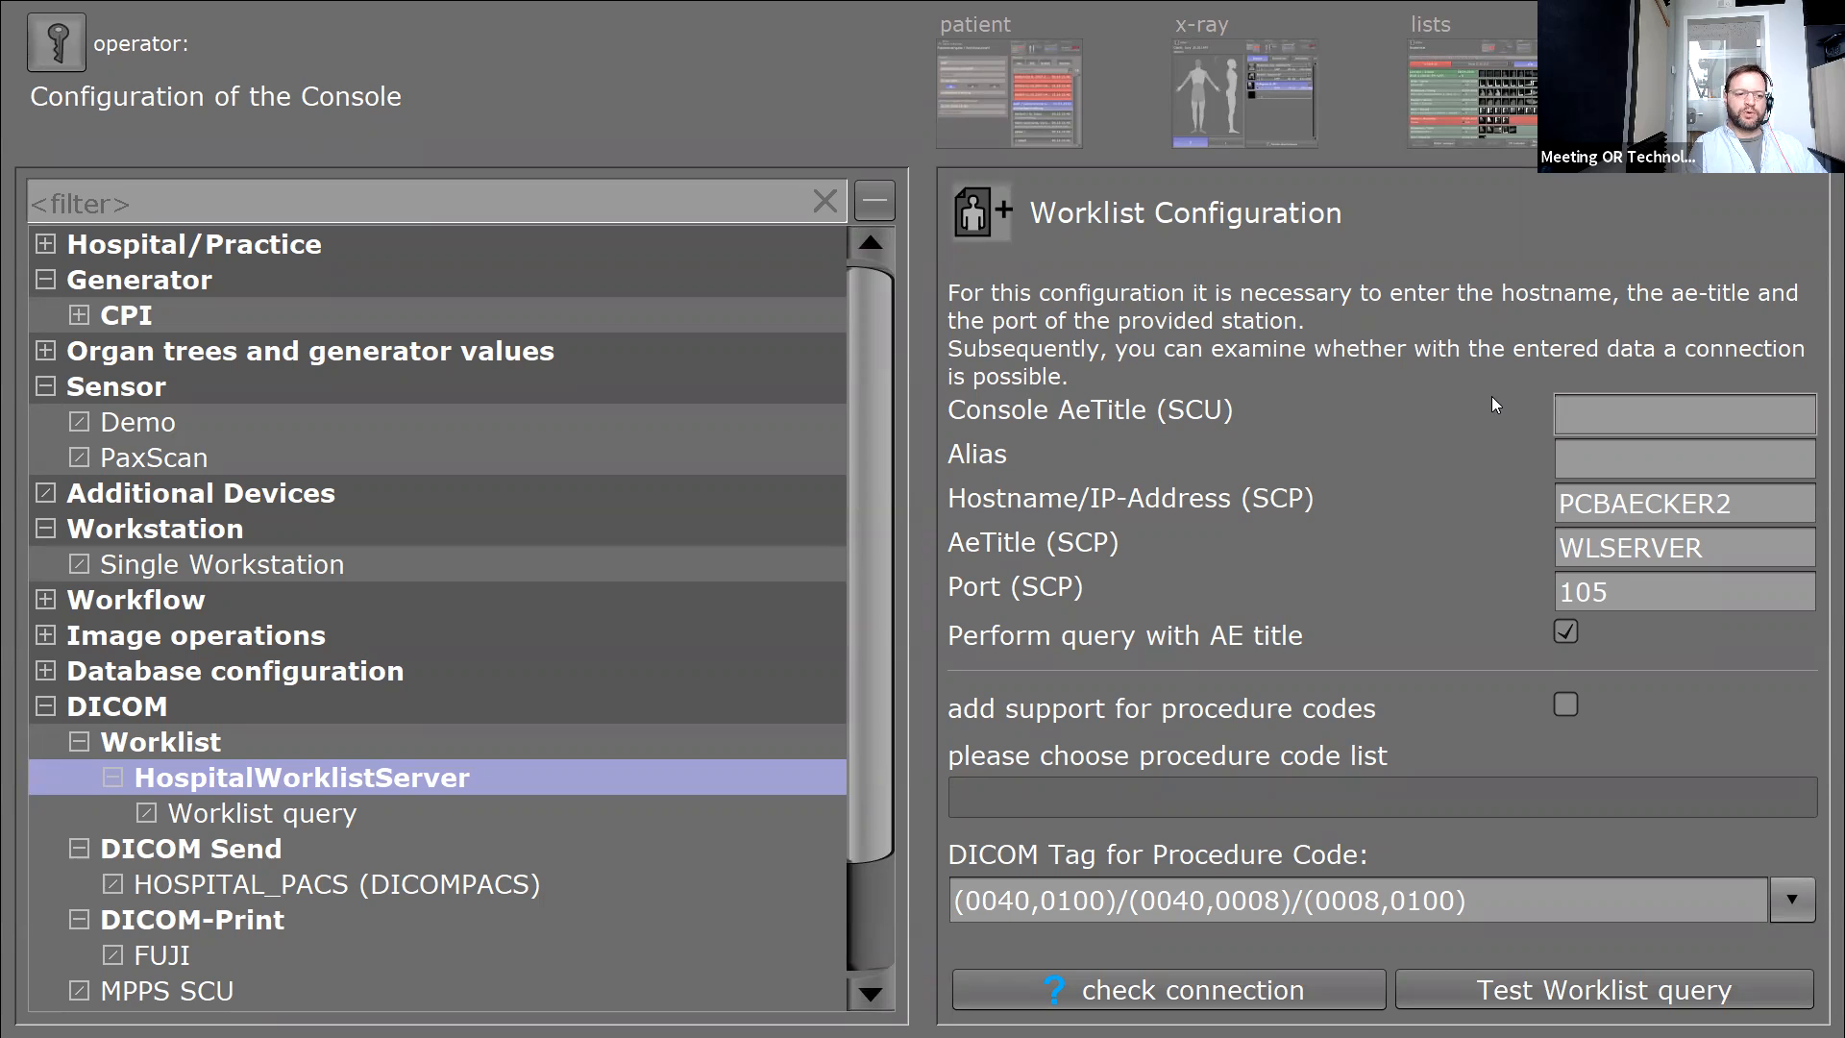
Enter AMADEO1 as the Console AeTitle (SCU), fixing a typo along the way.
type("AMADEO")
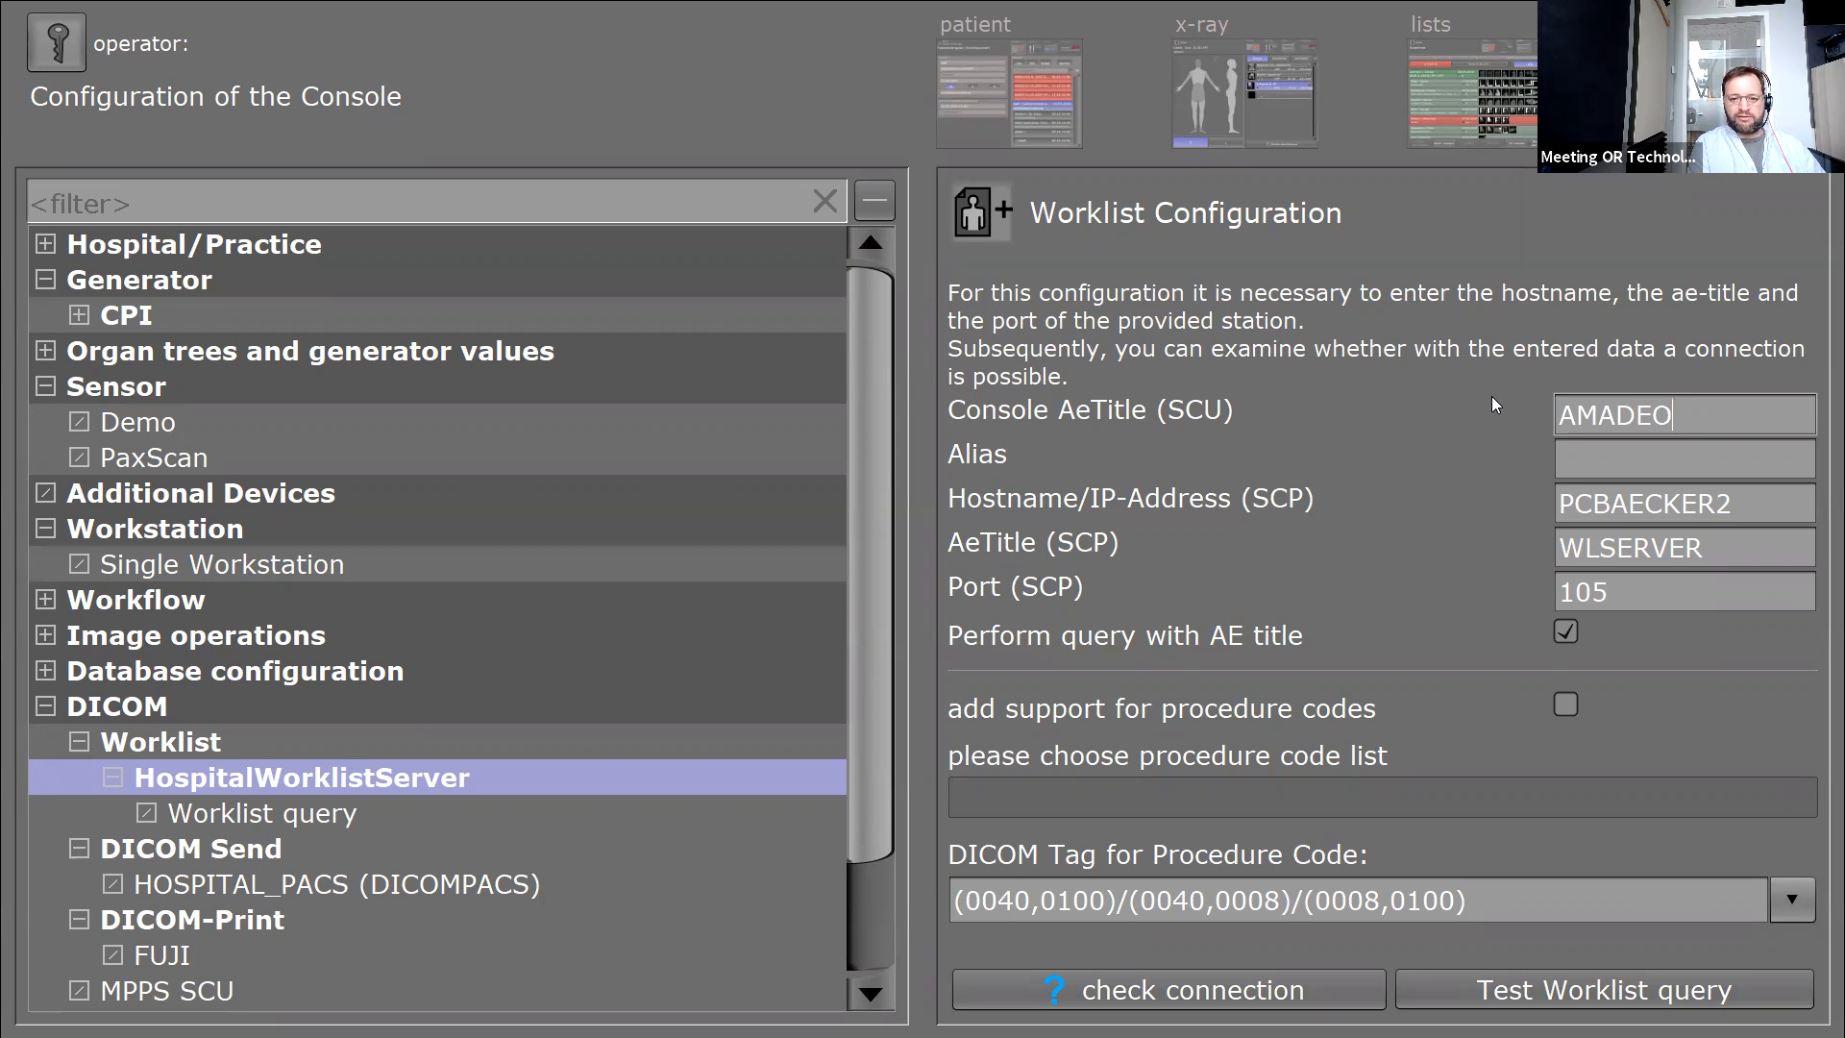
type("1")
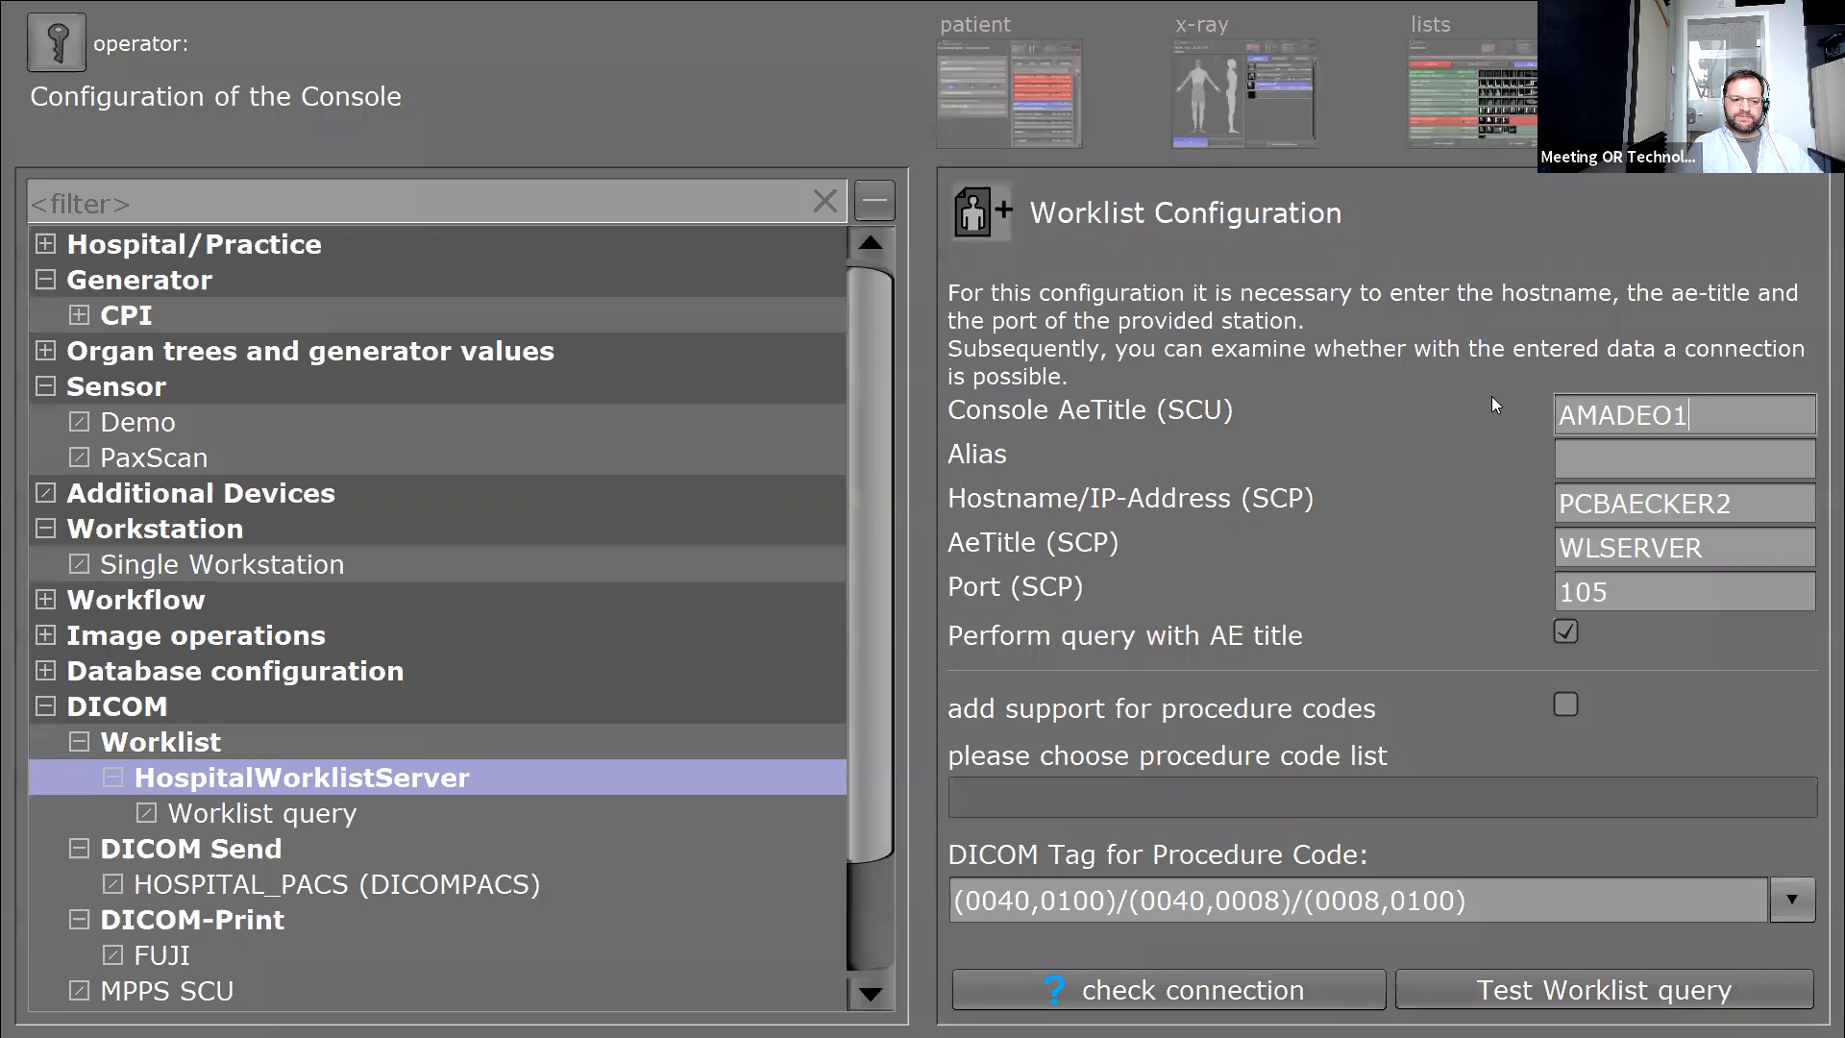
Verify the worklist connection passes for AMADEO1, PCBAECKER2, WLSERVER, port 105, then select the SCP AE title.
left_click(1120, 988)
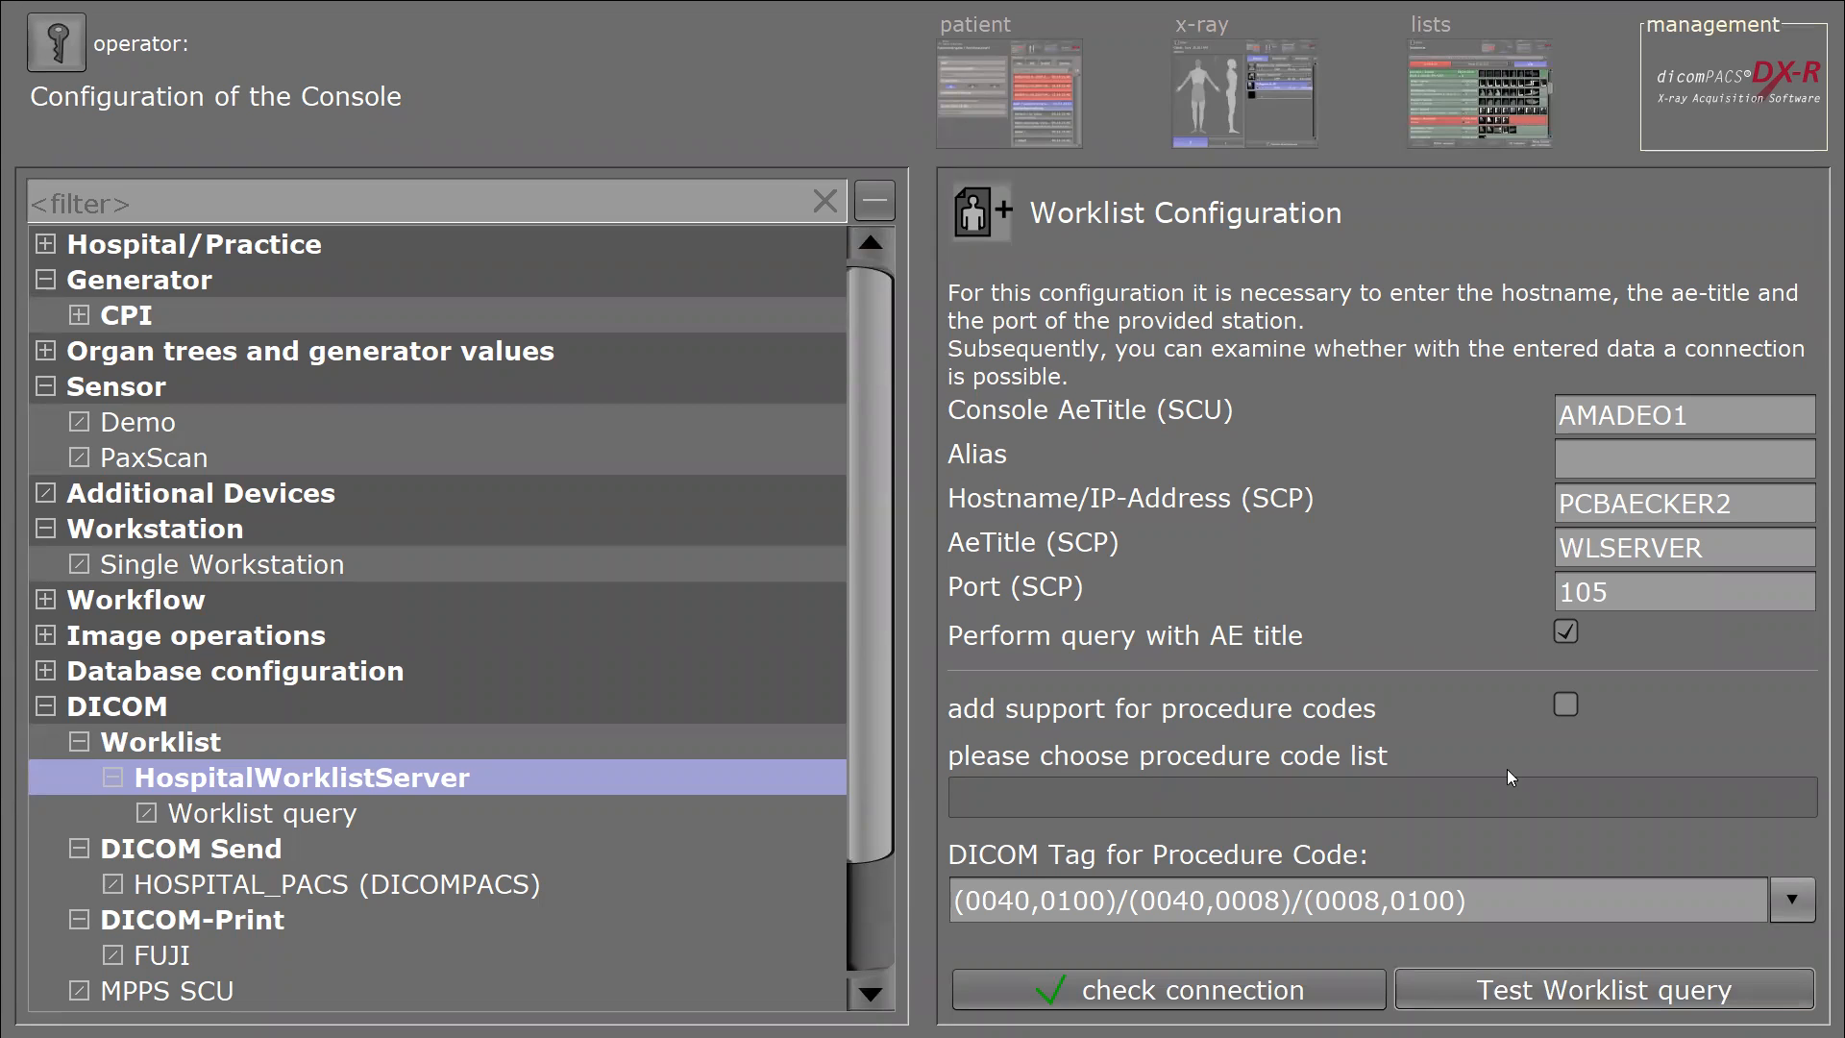
left_click(1760, 538)
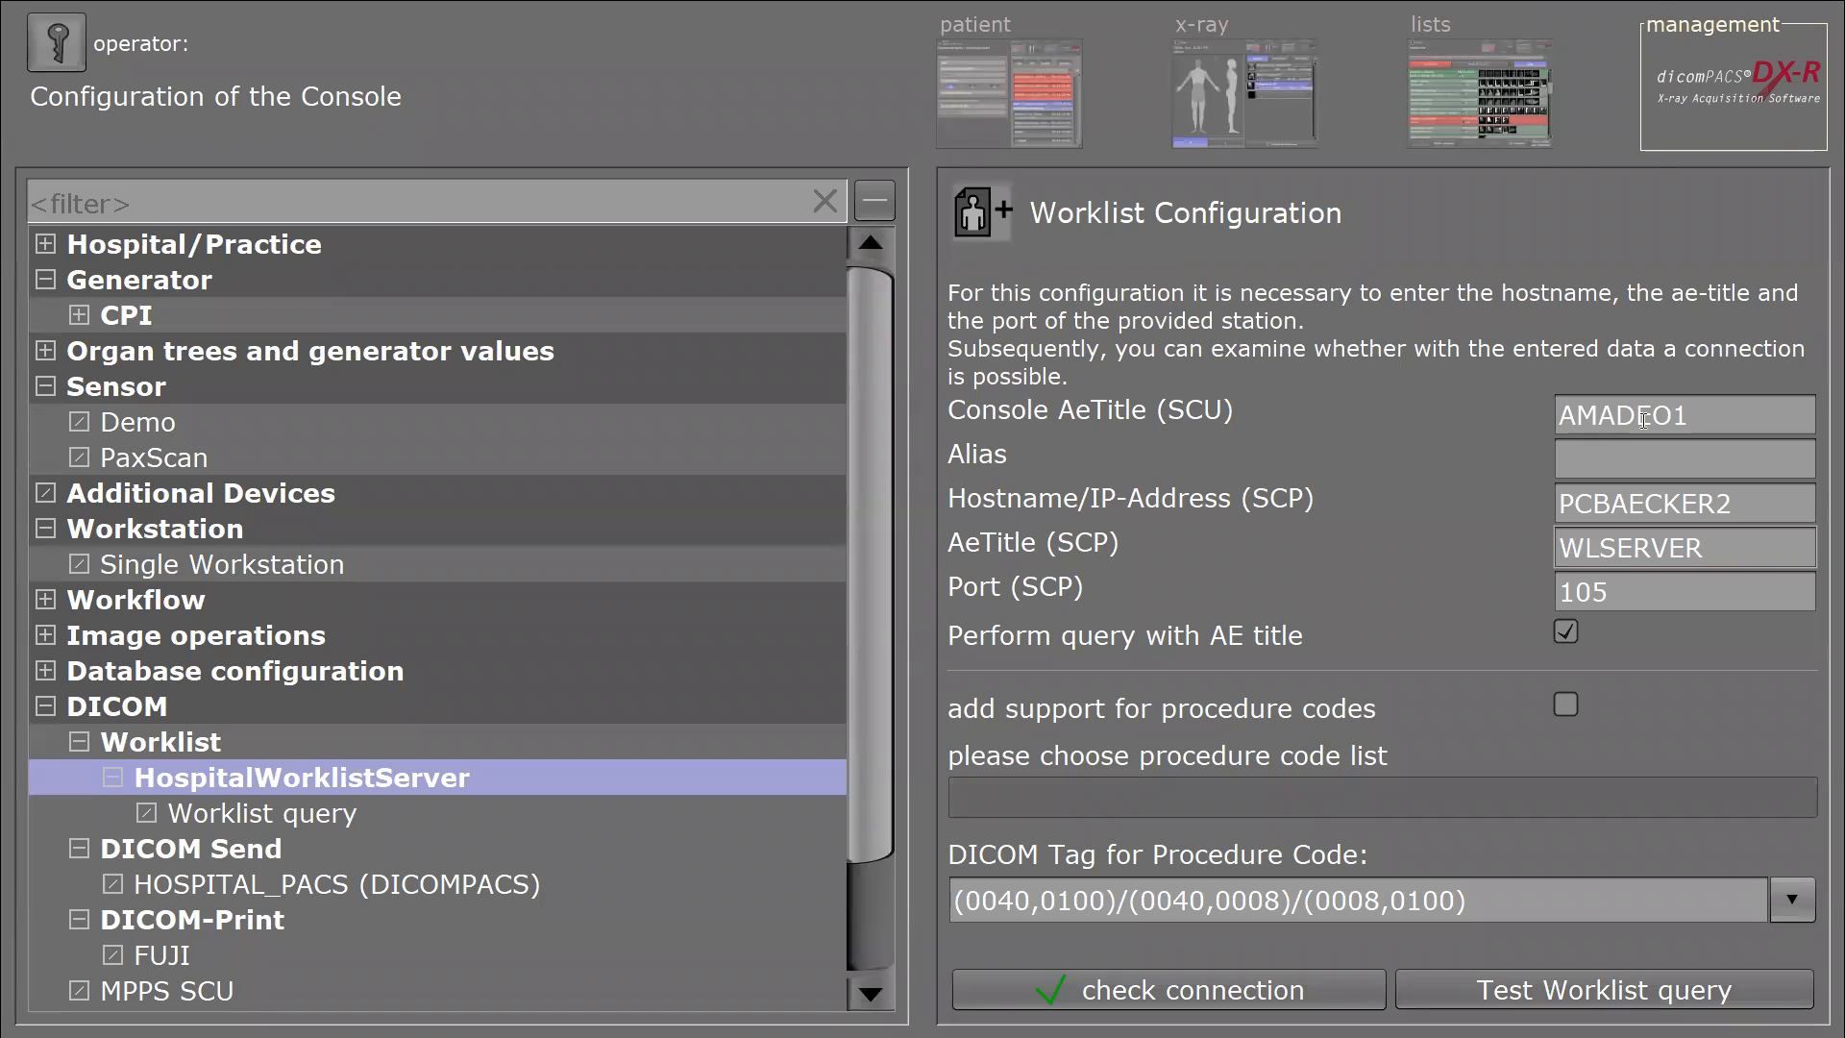
left_click(1563, 415)
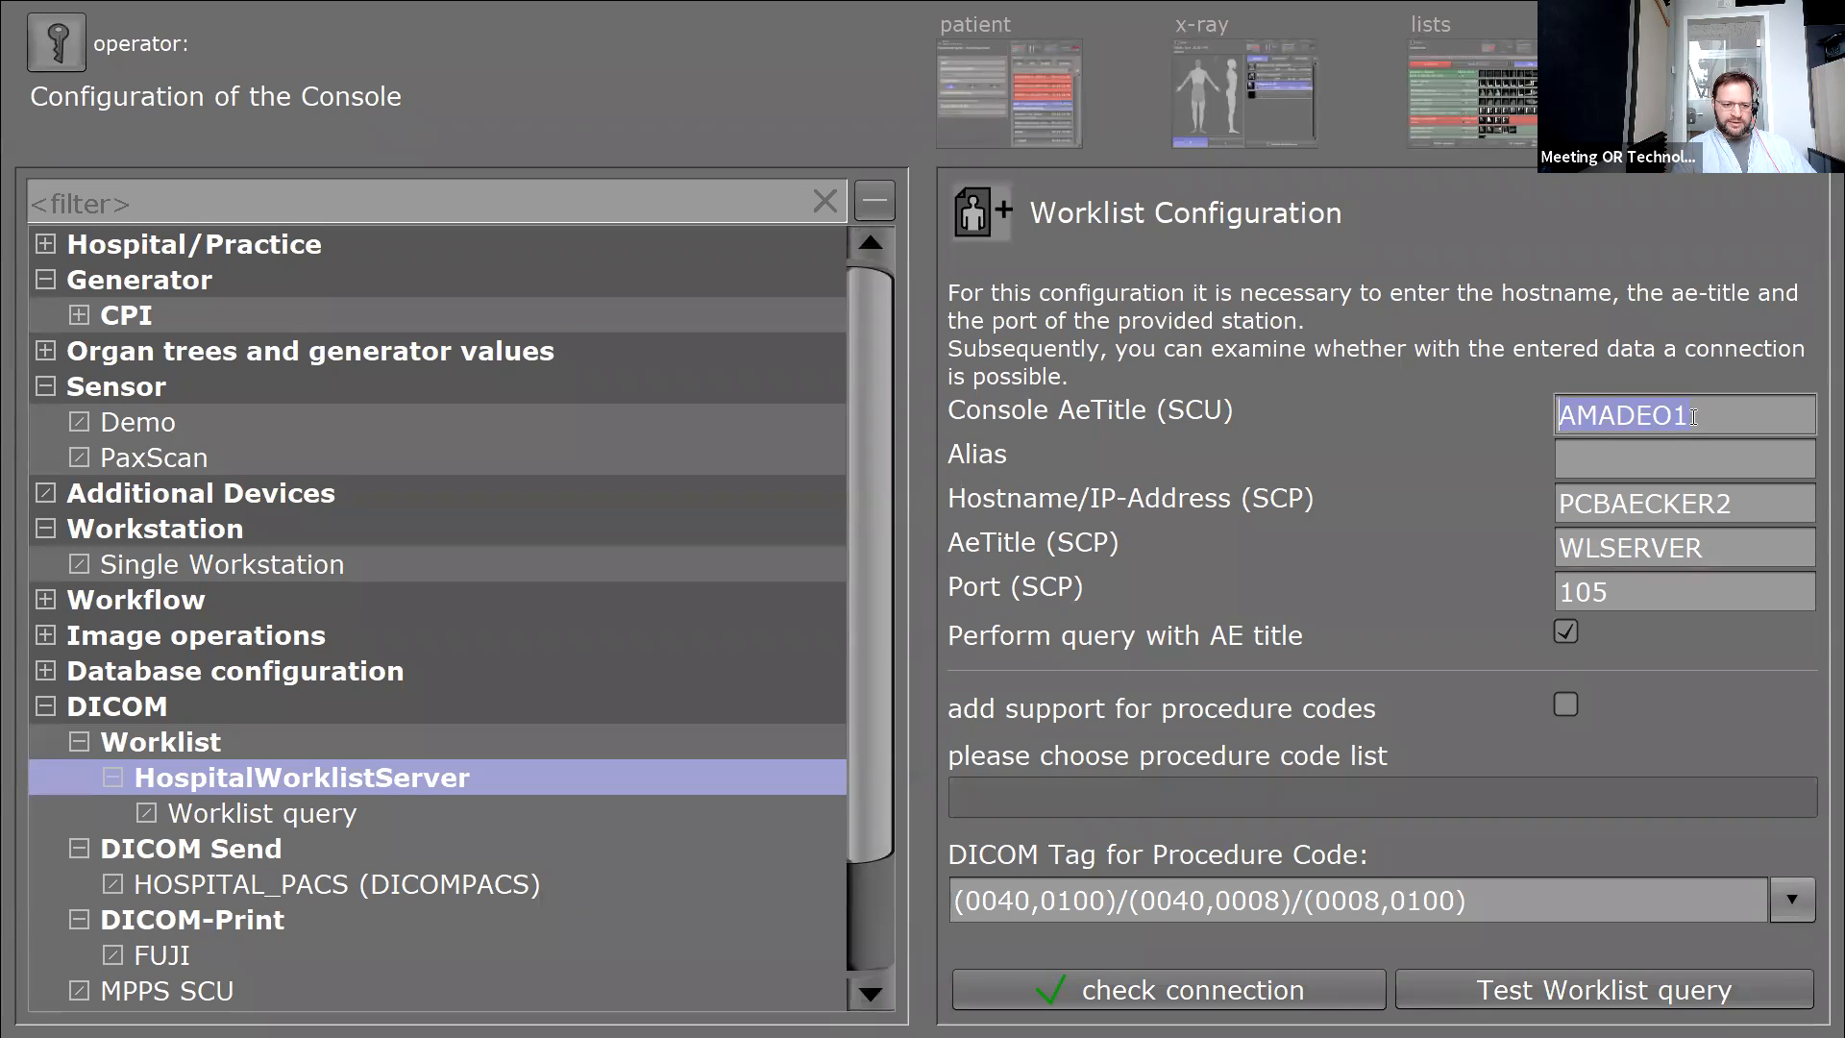
left_click(1741, 506)
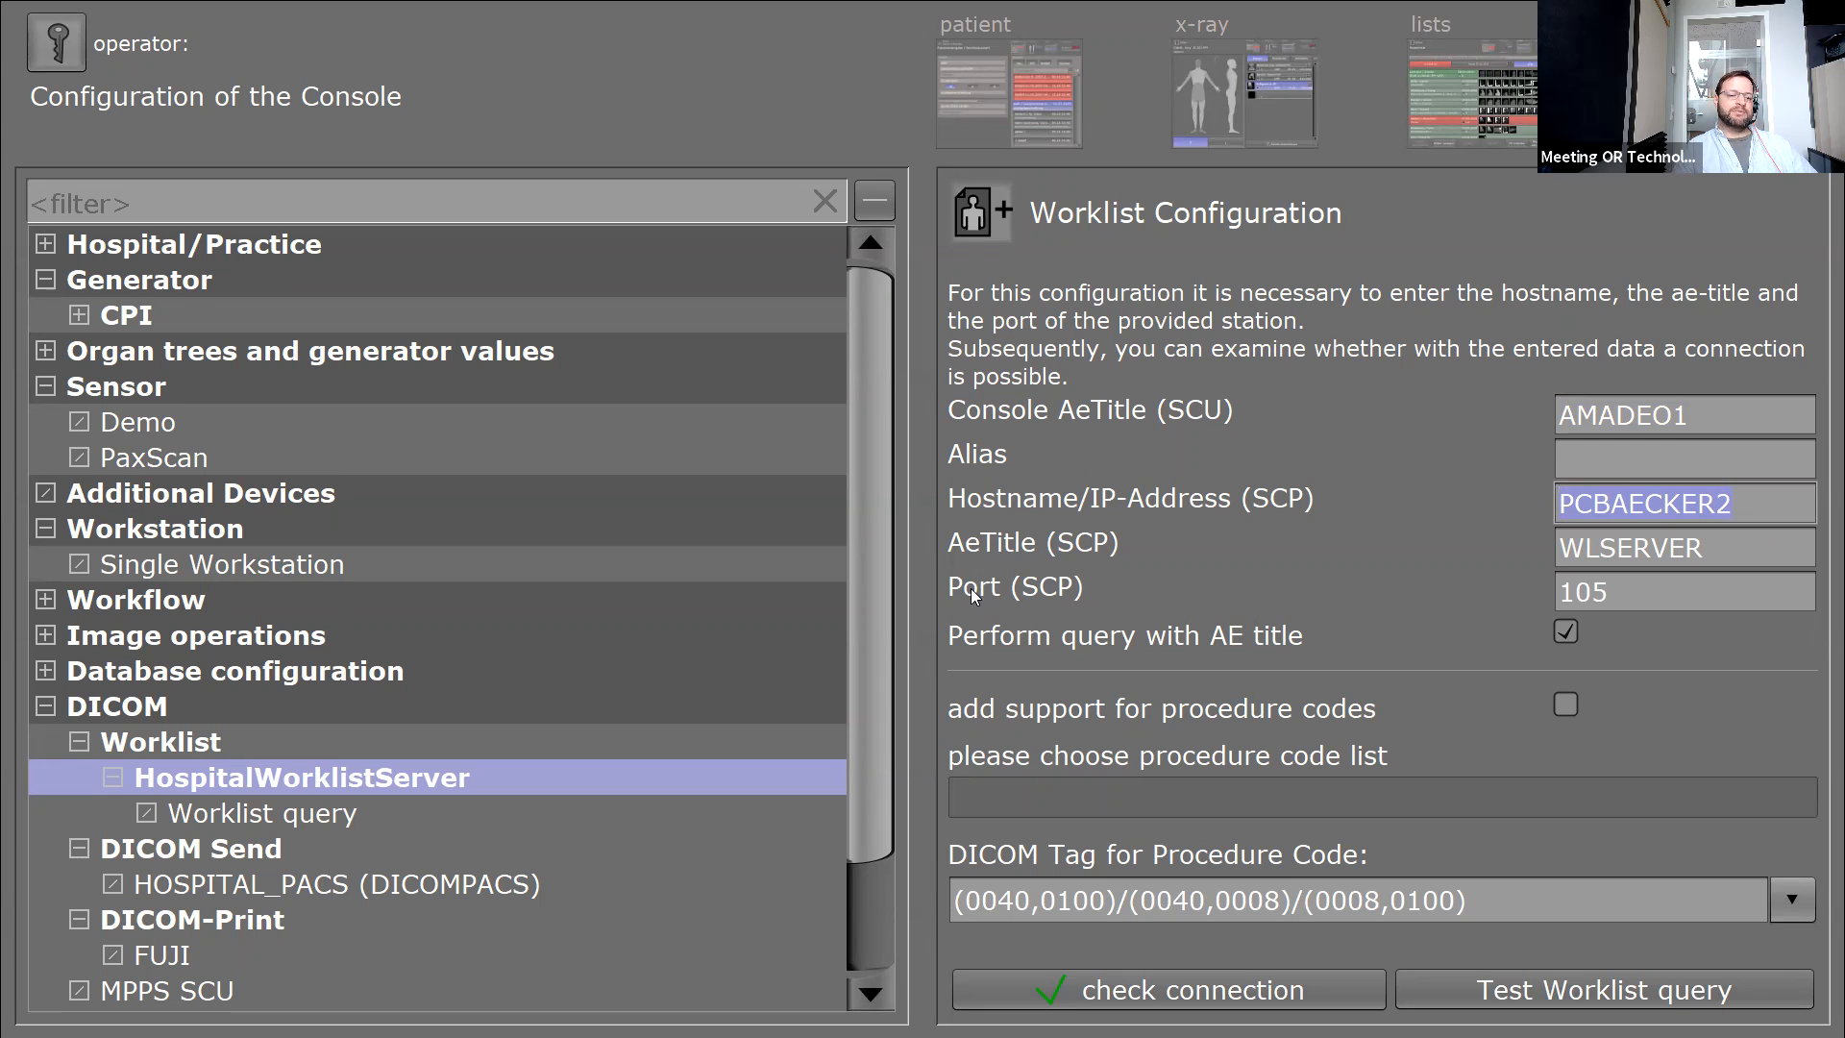
key("Tab")
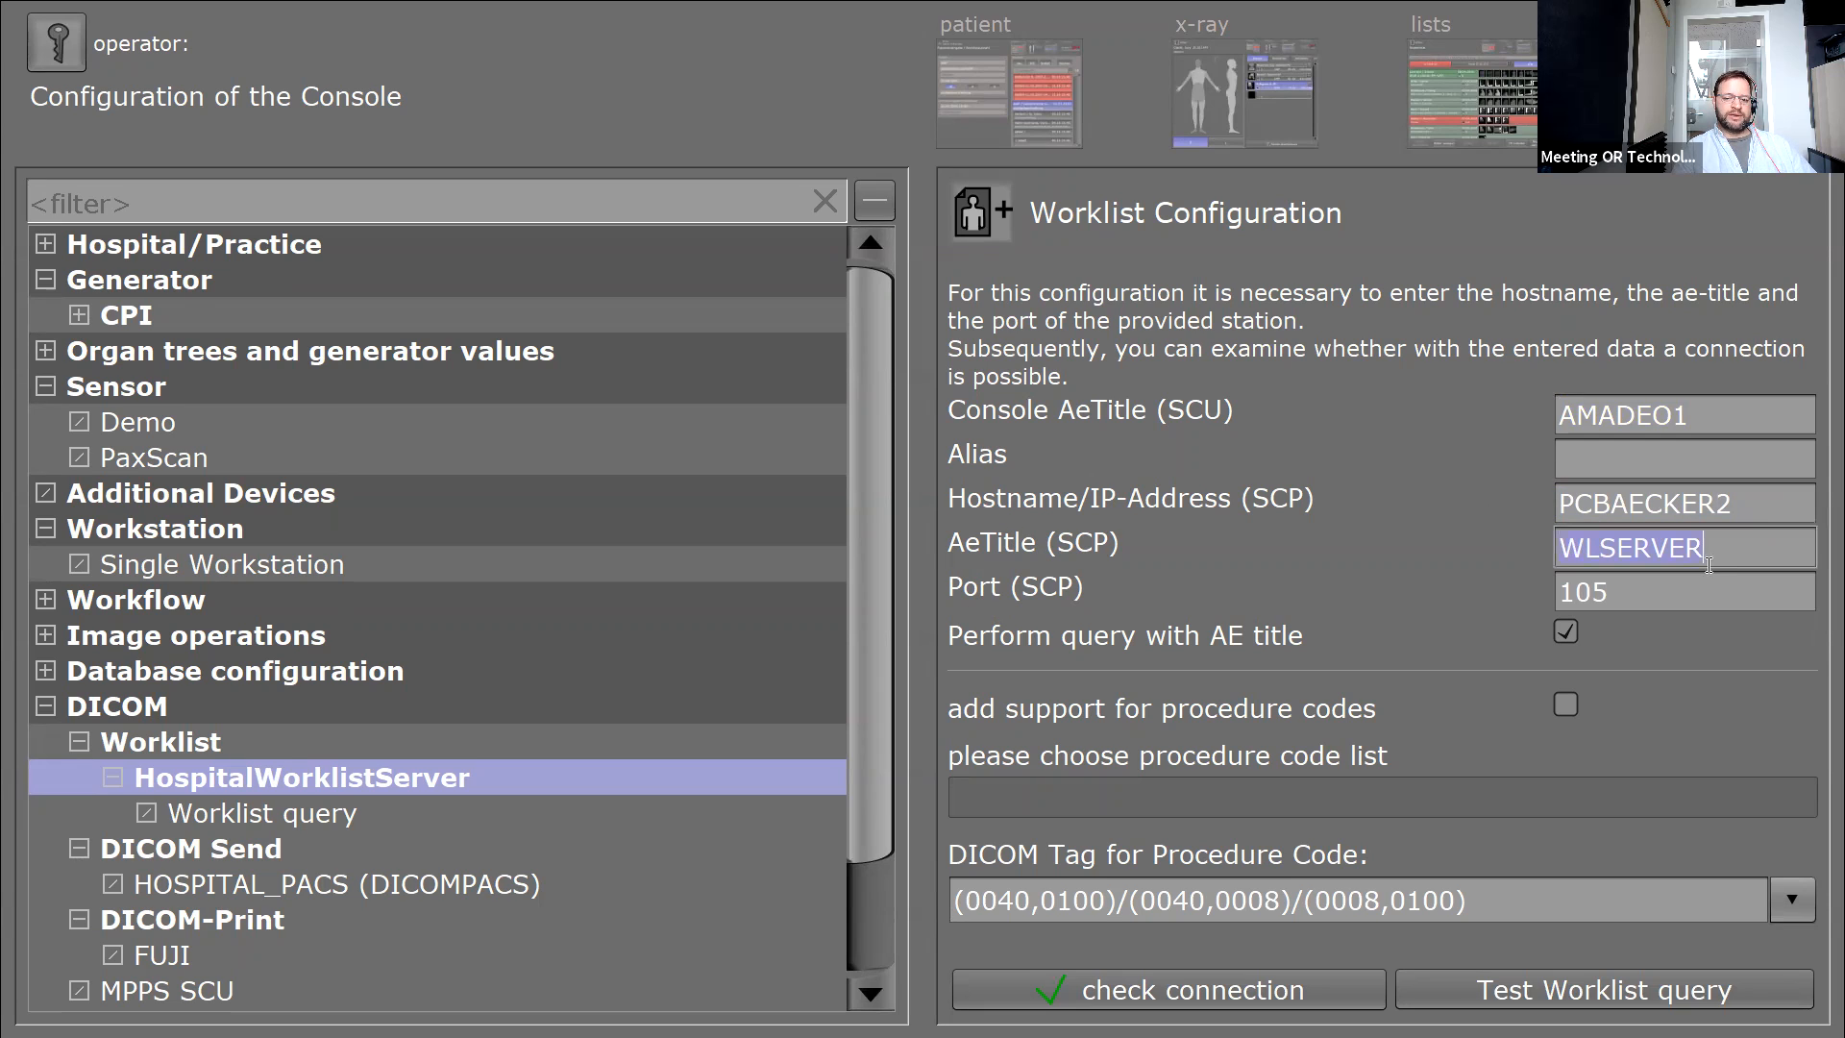
left_click(1572, 502)
key("Tab")
key("Tab")
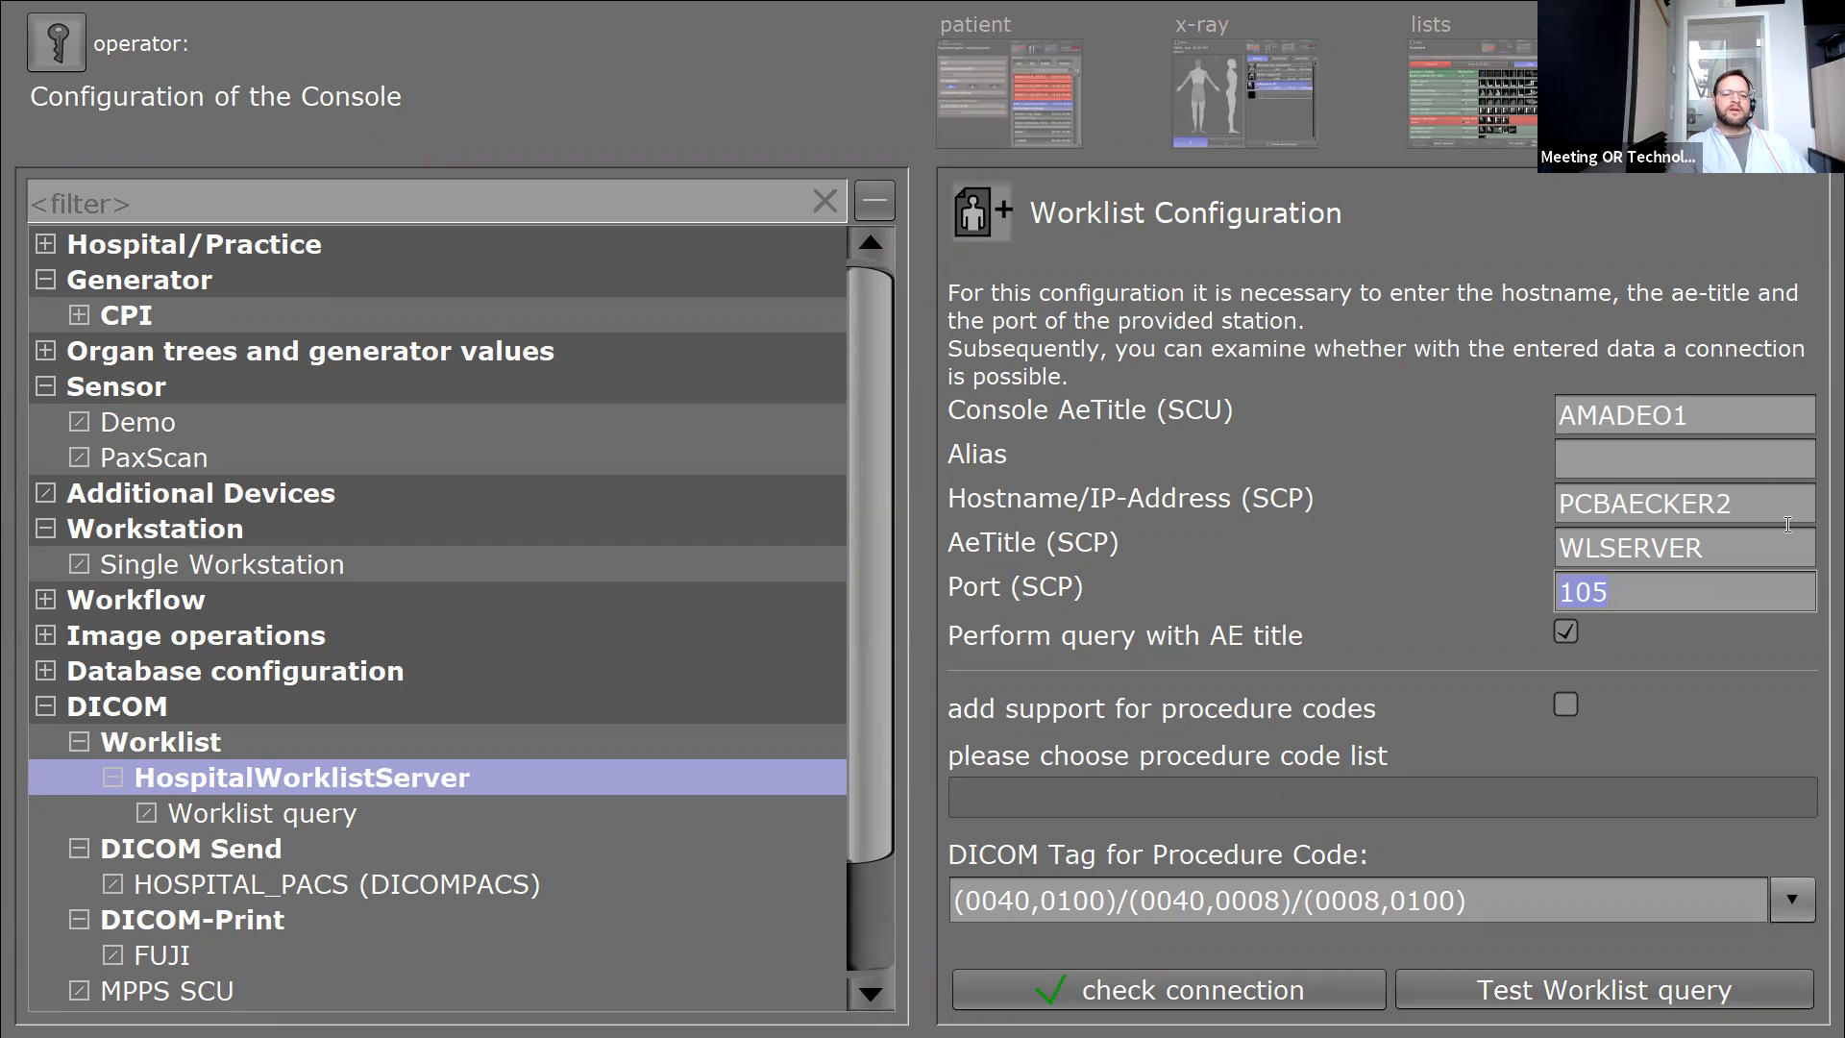
left_click(1691, 418)
key("Home")
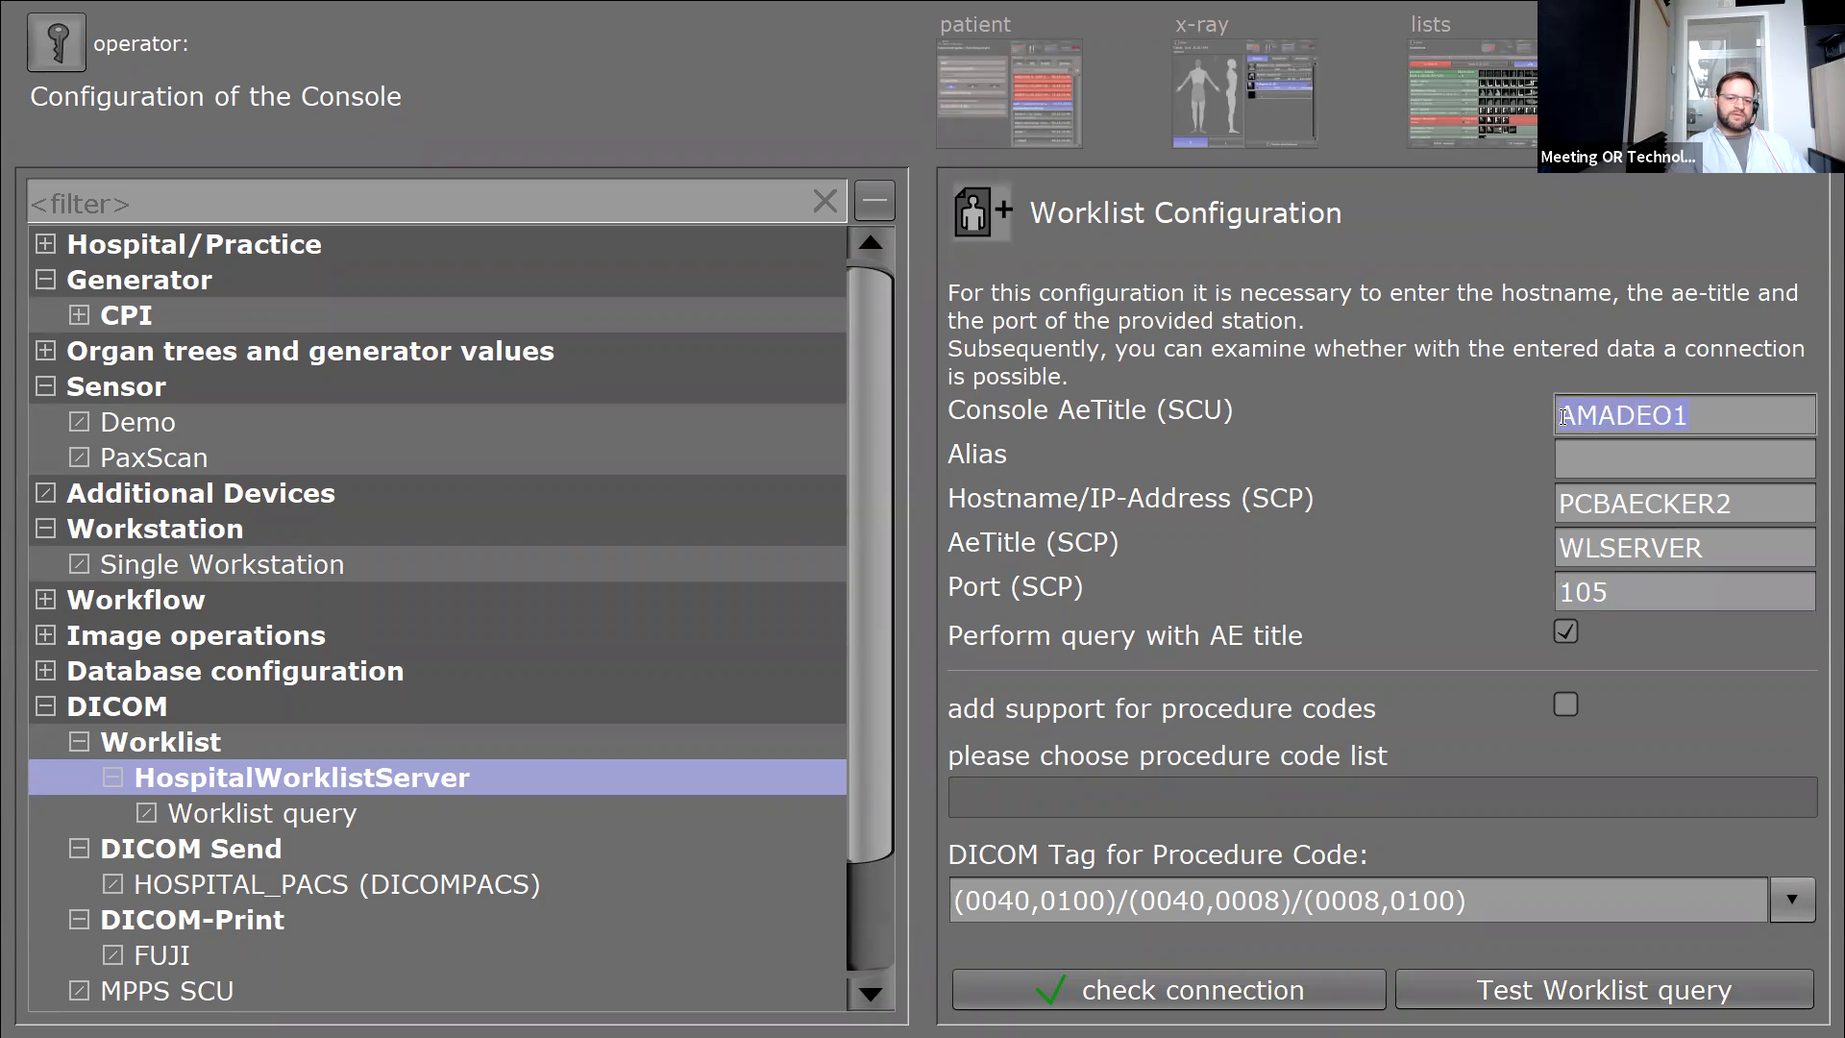
left_click(1726, 419)
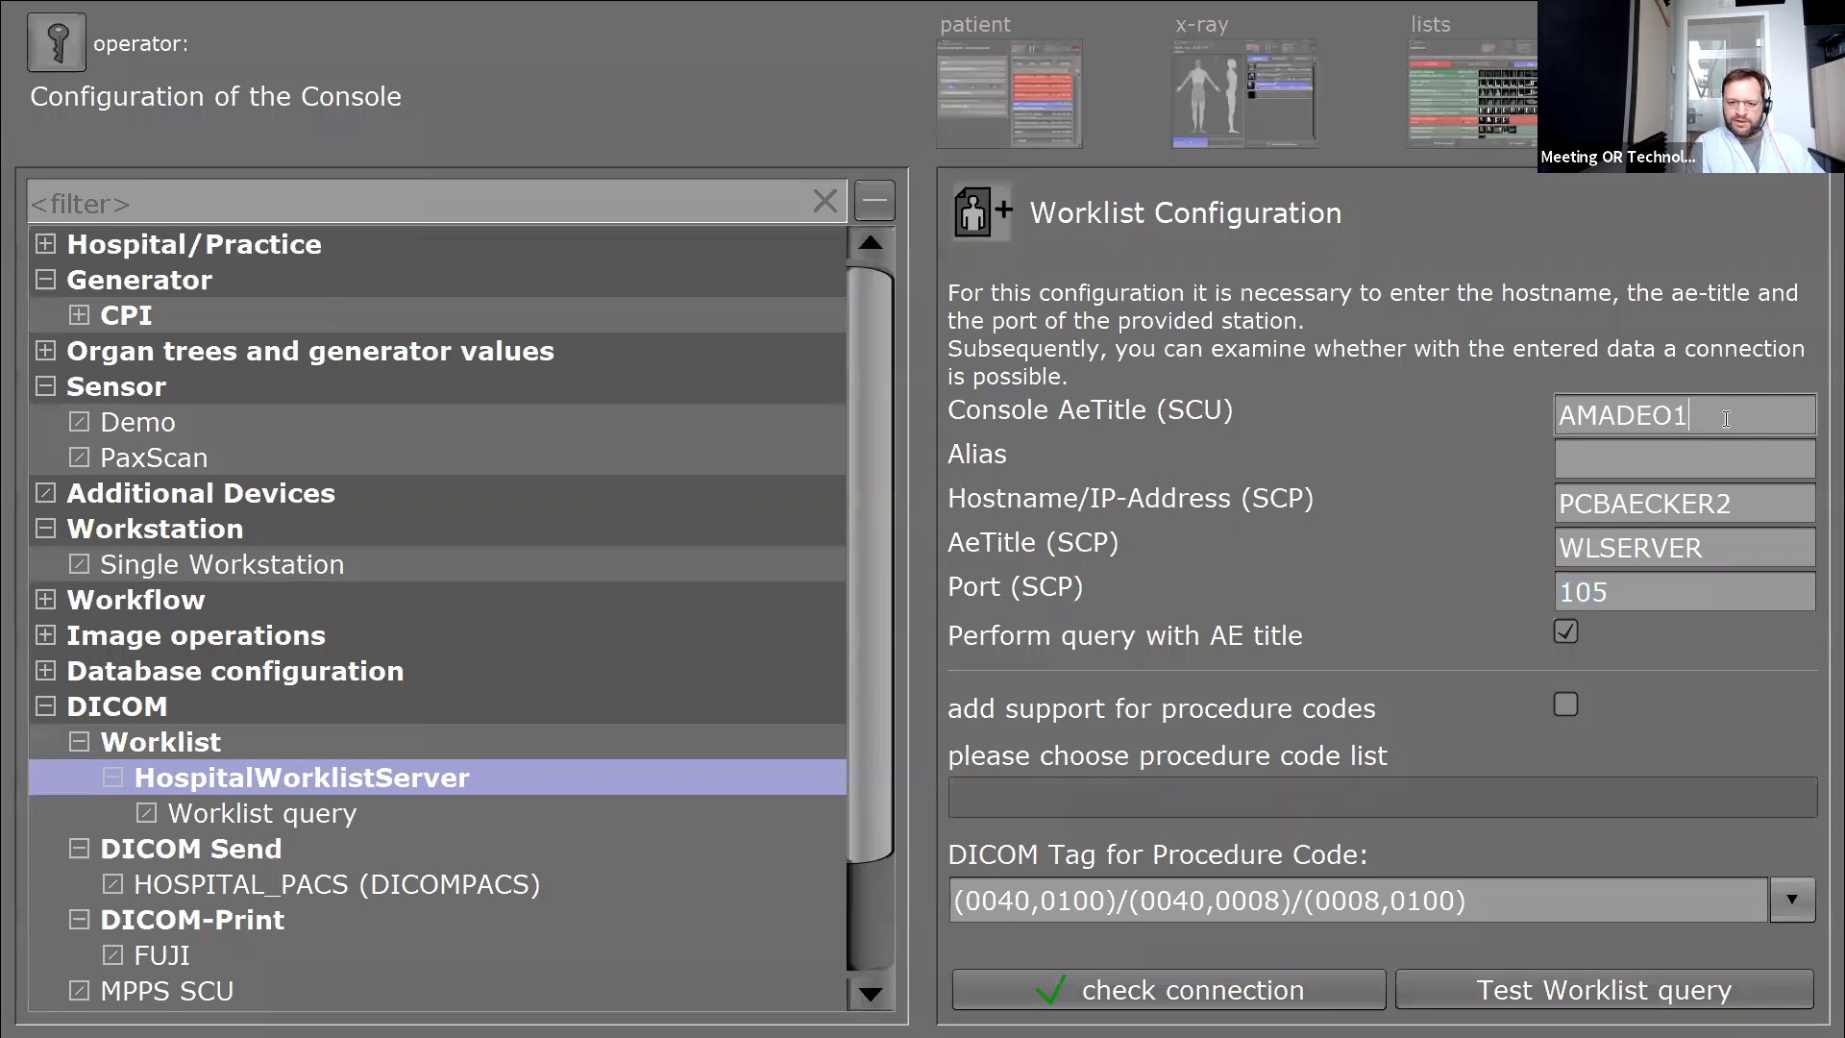
left_click_drag(1726, 418, 1552, 424)
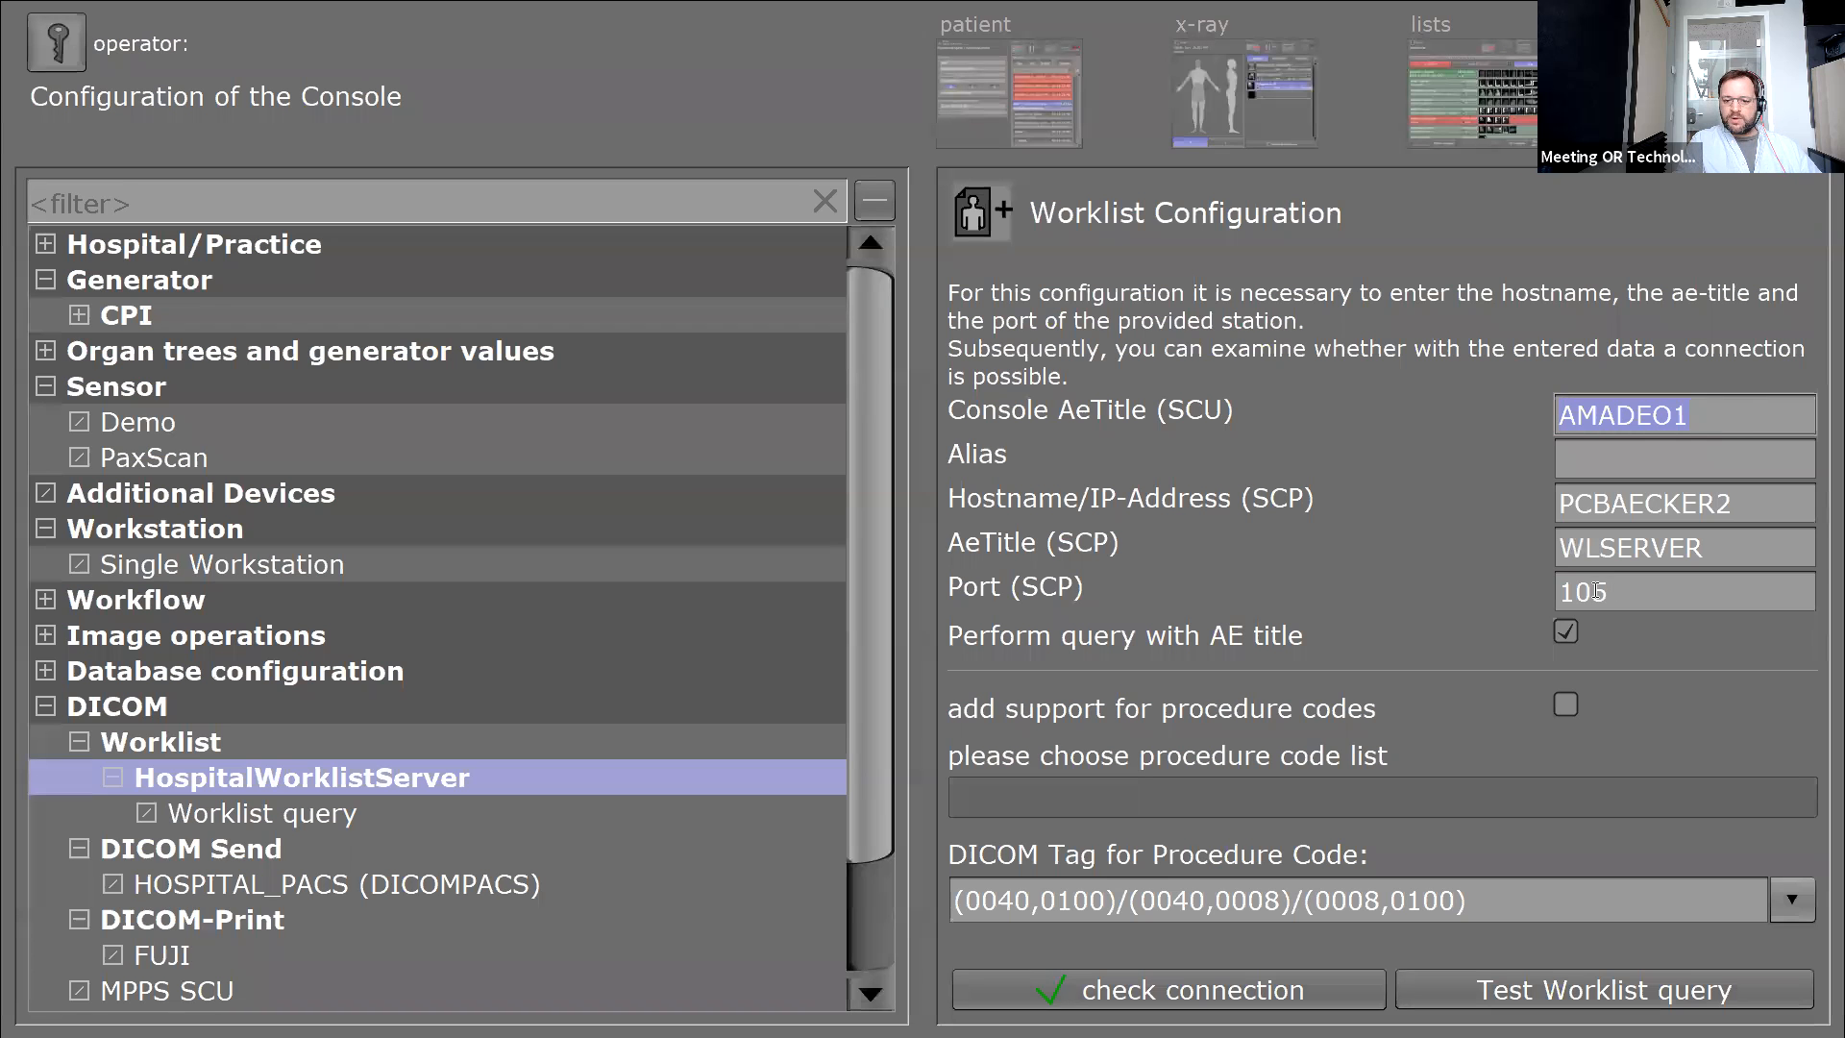
left_click(1700, 596)
key("BackSpace")
key("BackSpace")
key("BackSpace")
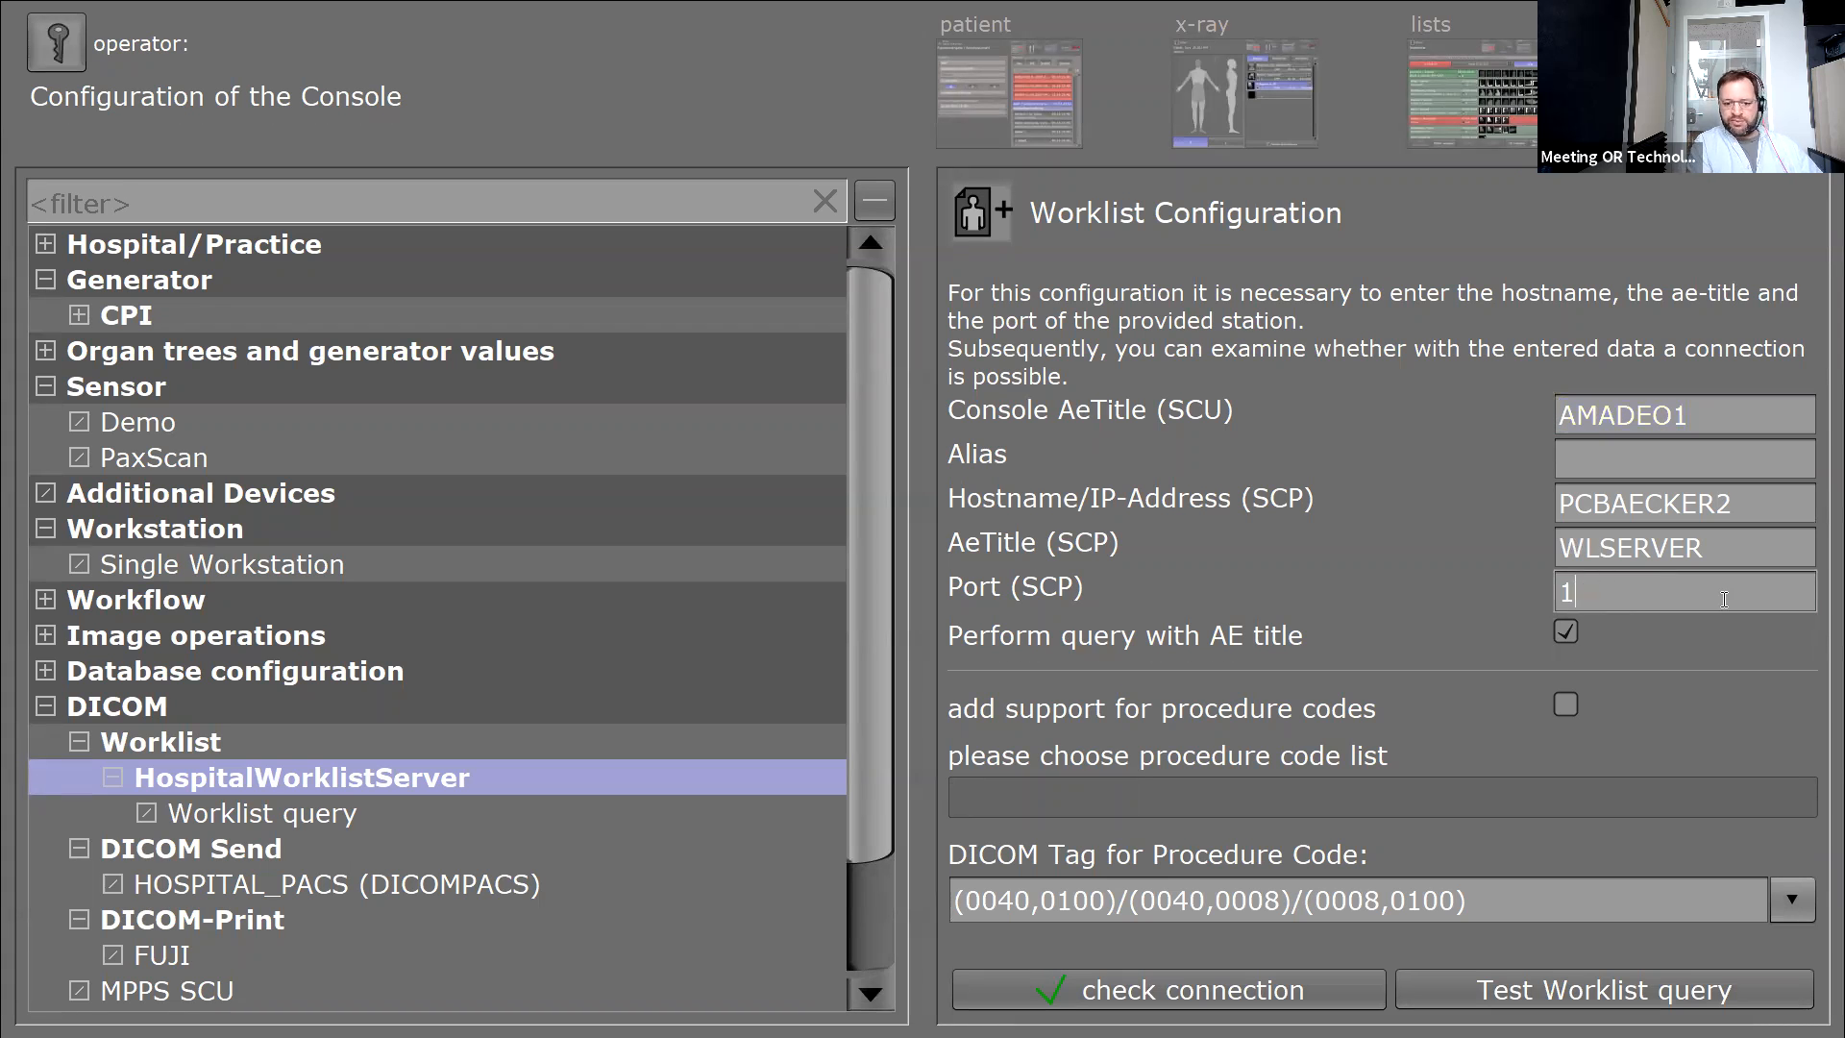
type("3000")
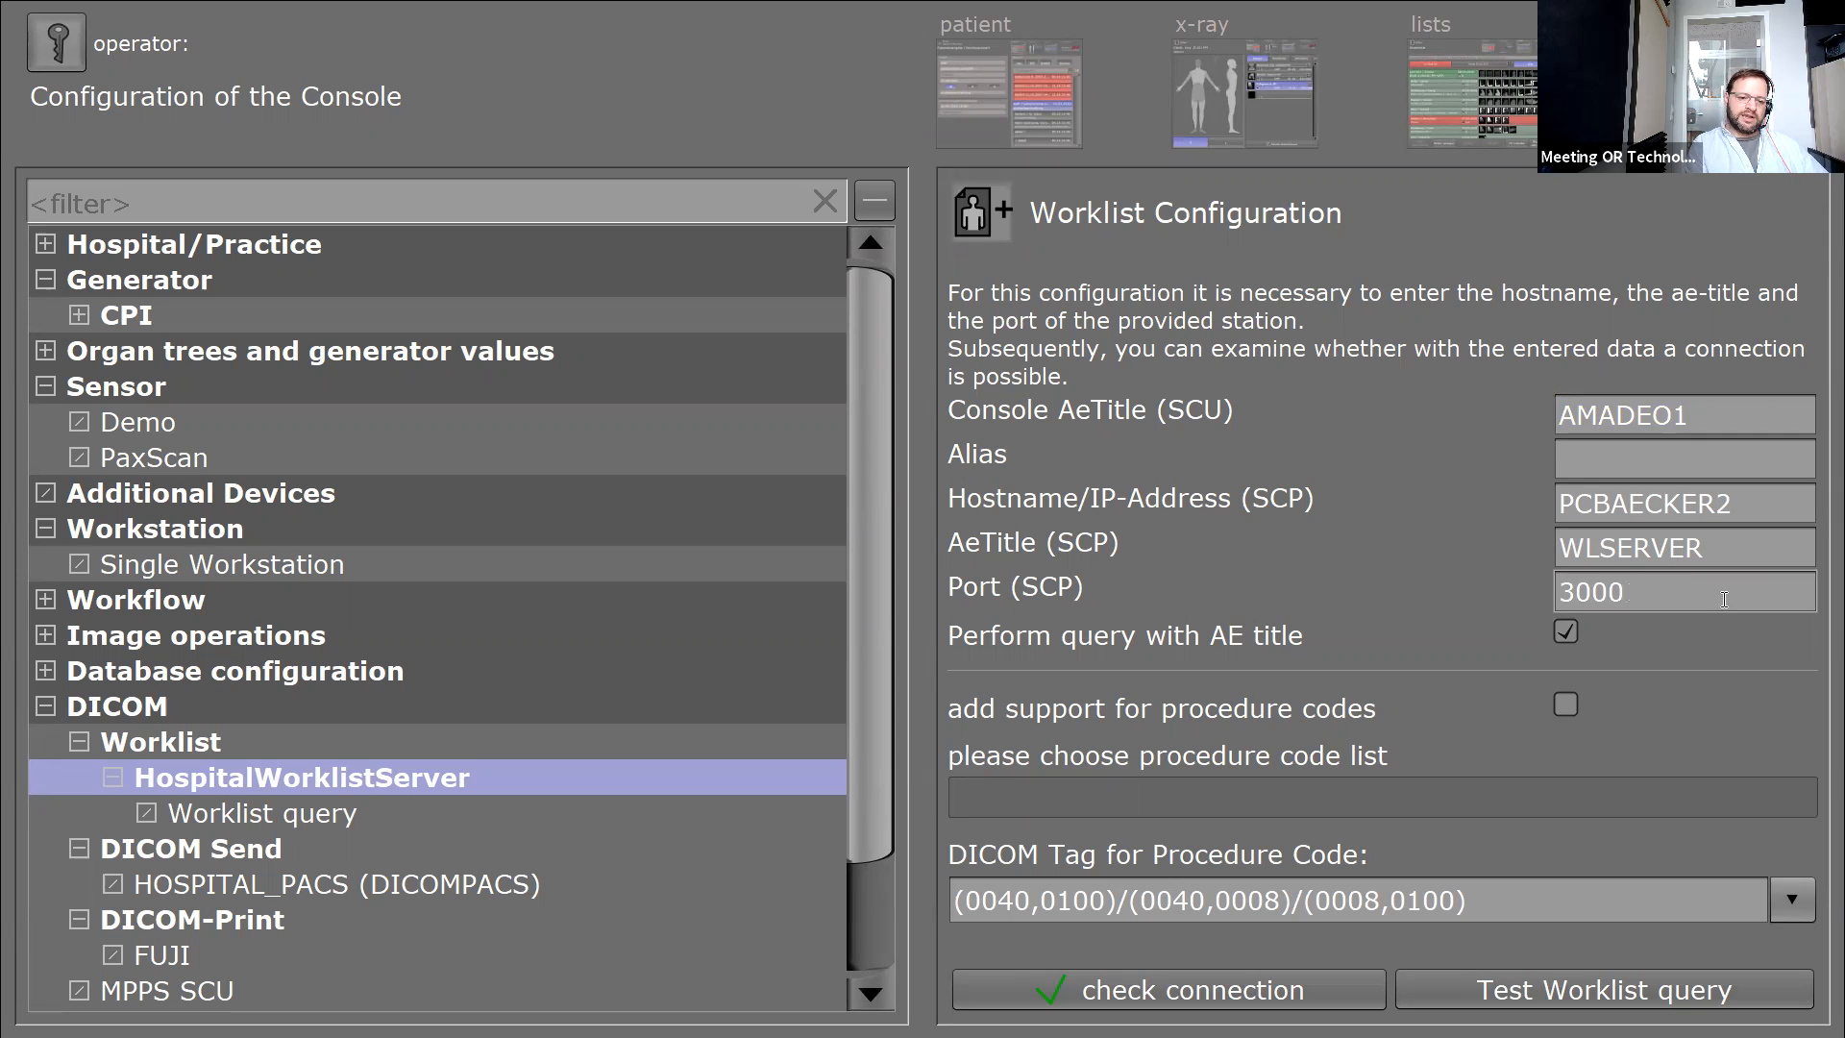
key("BackSpace")
key("BackSpace")
key("BackSpace")
key("BackSpace")
type("105")
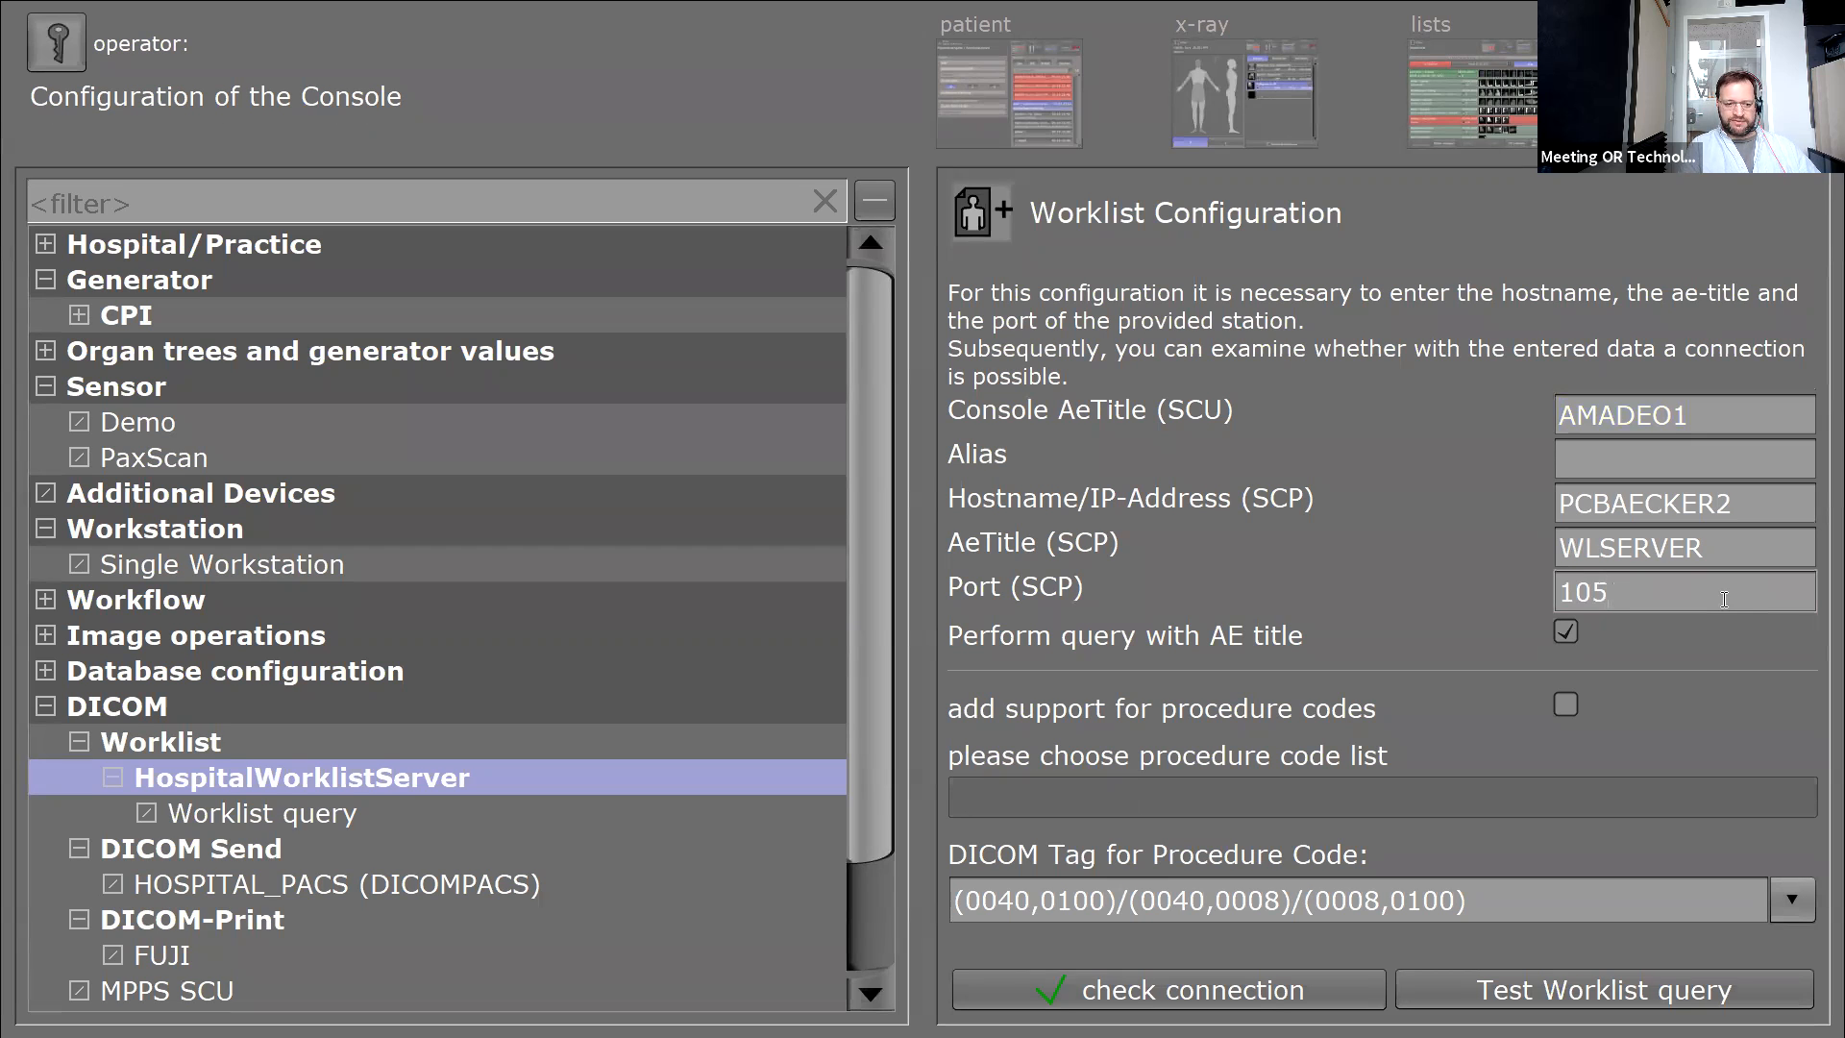
left_click_drag(1705, 547, 1557, 547)
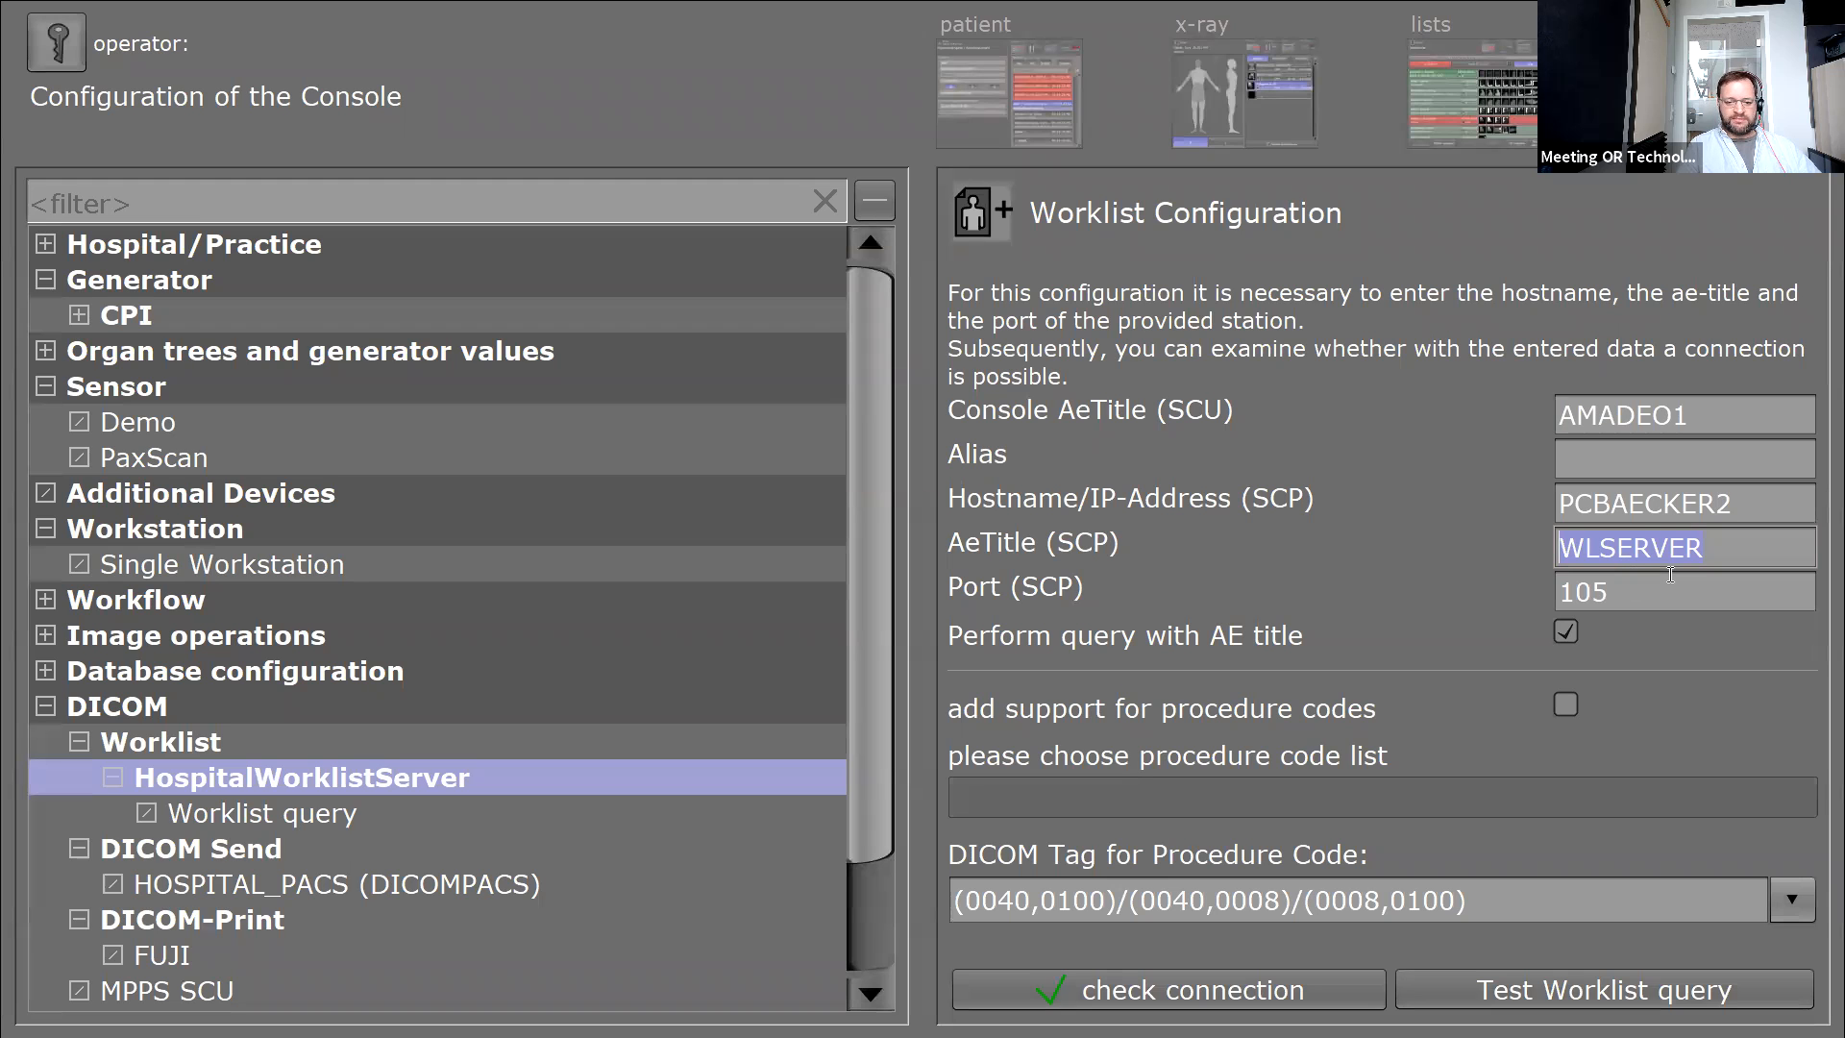
left_click(1632, 519)
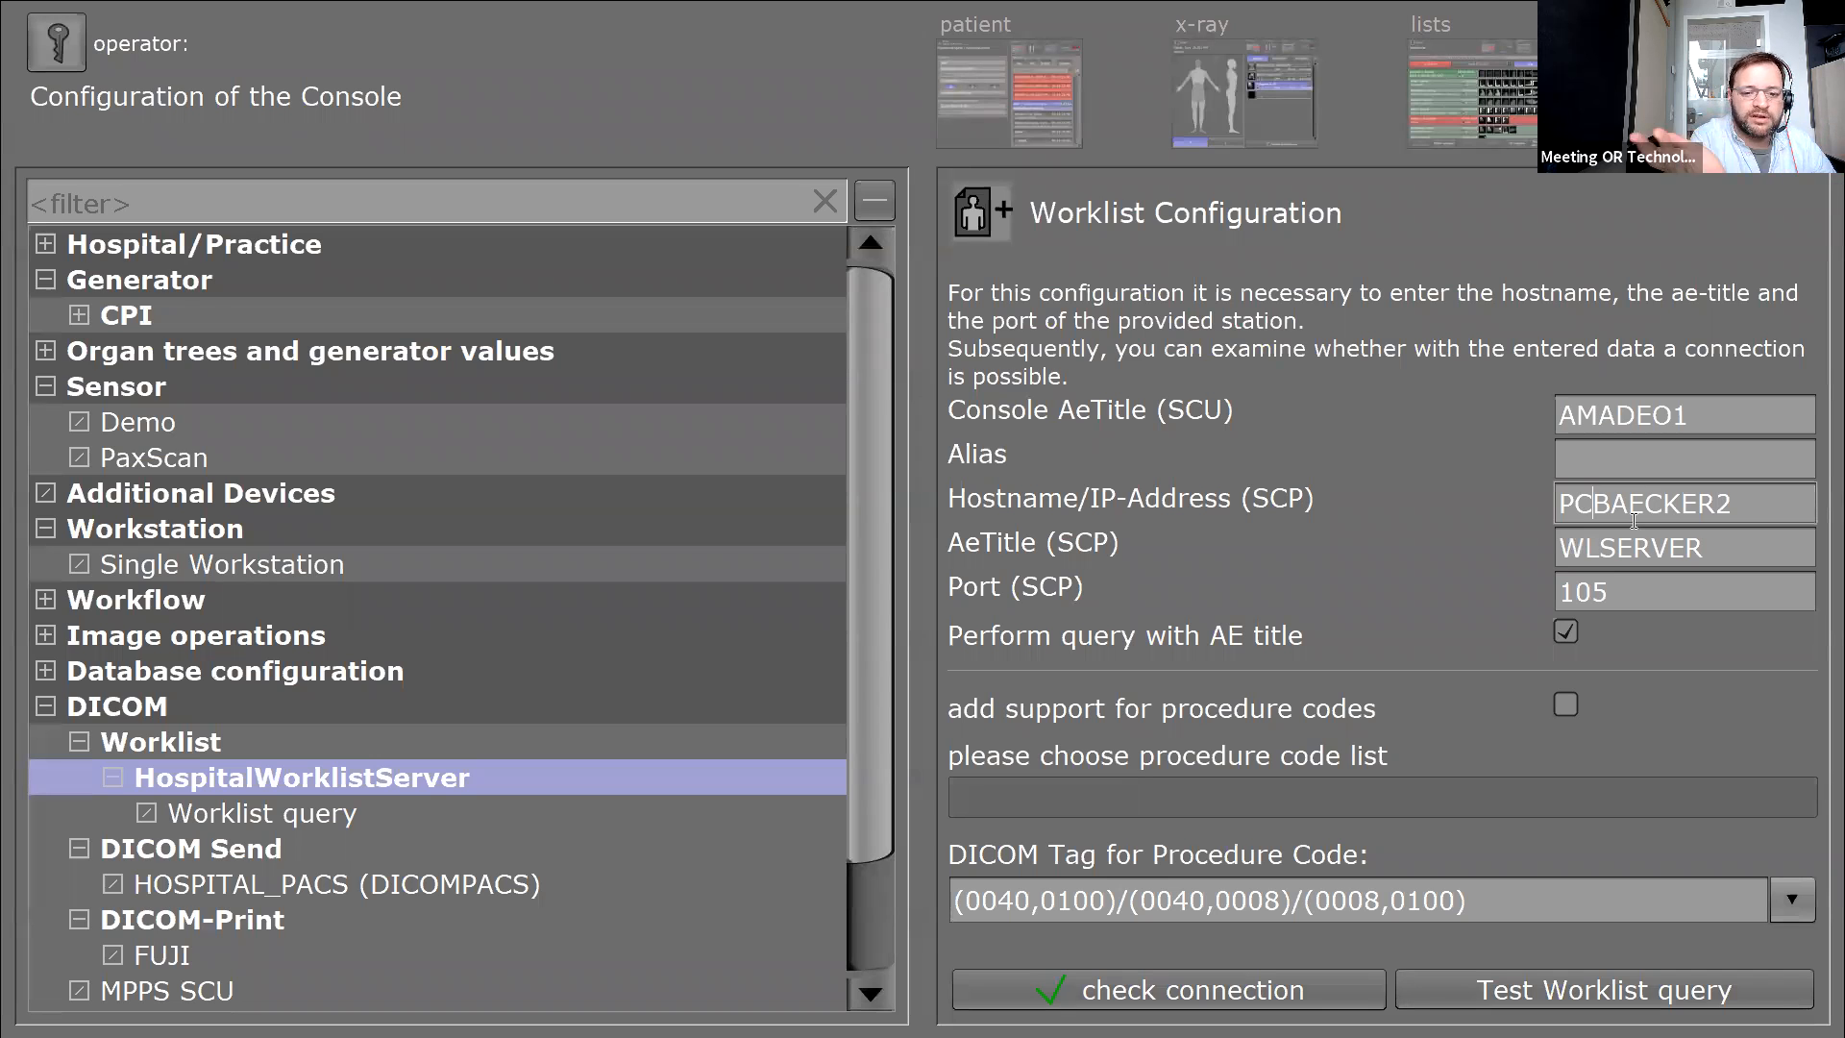
Change the Hostname/IP-Address (SCP) from PCBAECKER2 to 192.168.1.1.
key("Right")
key("Right")
key("Right")
key("Right")
key("Right")
key("Right")
key("Right")
key("Right")
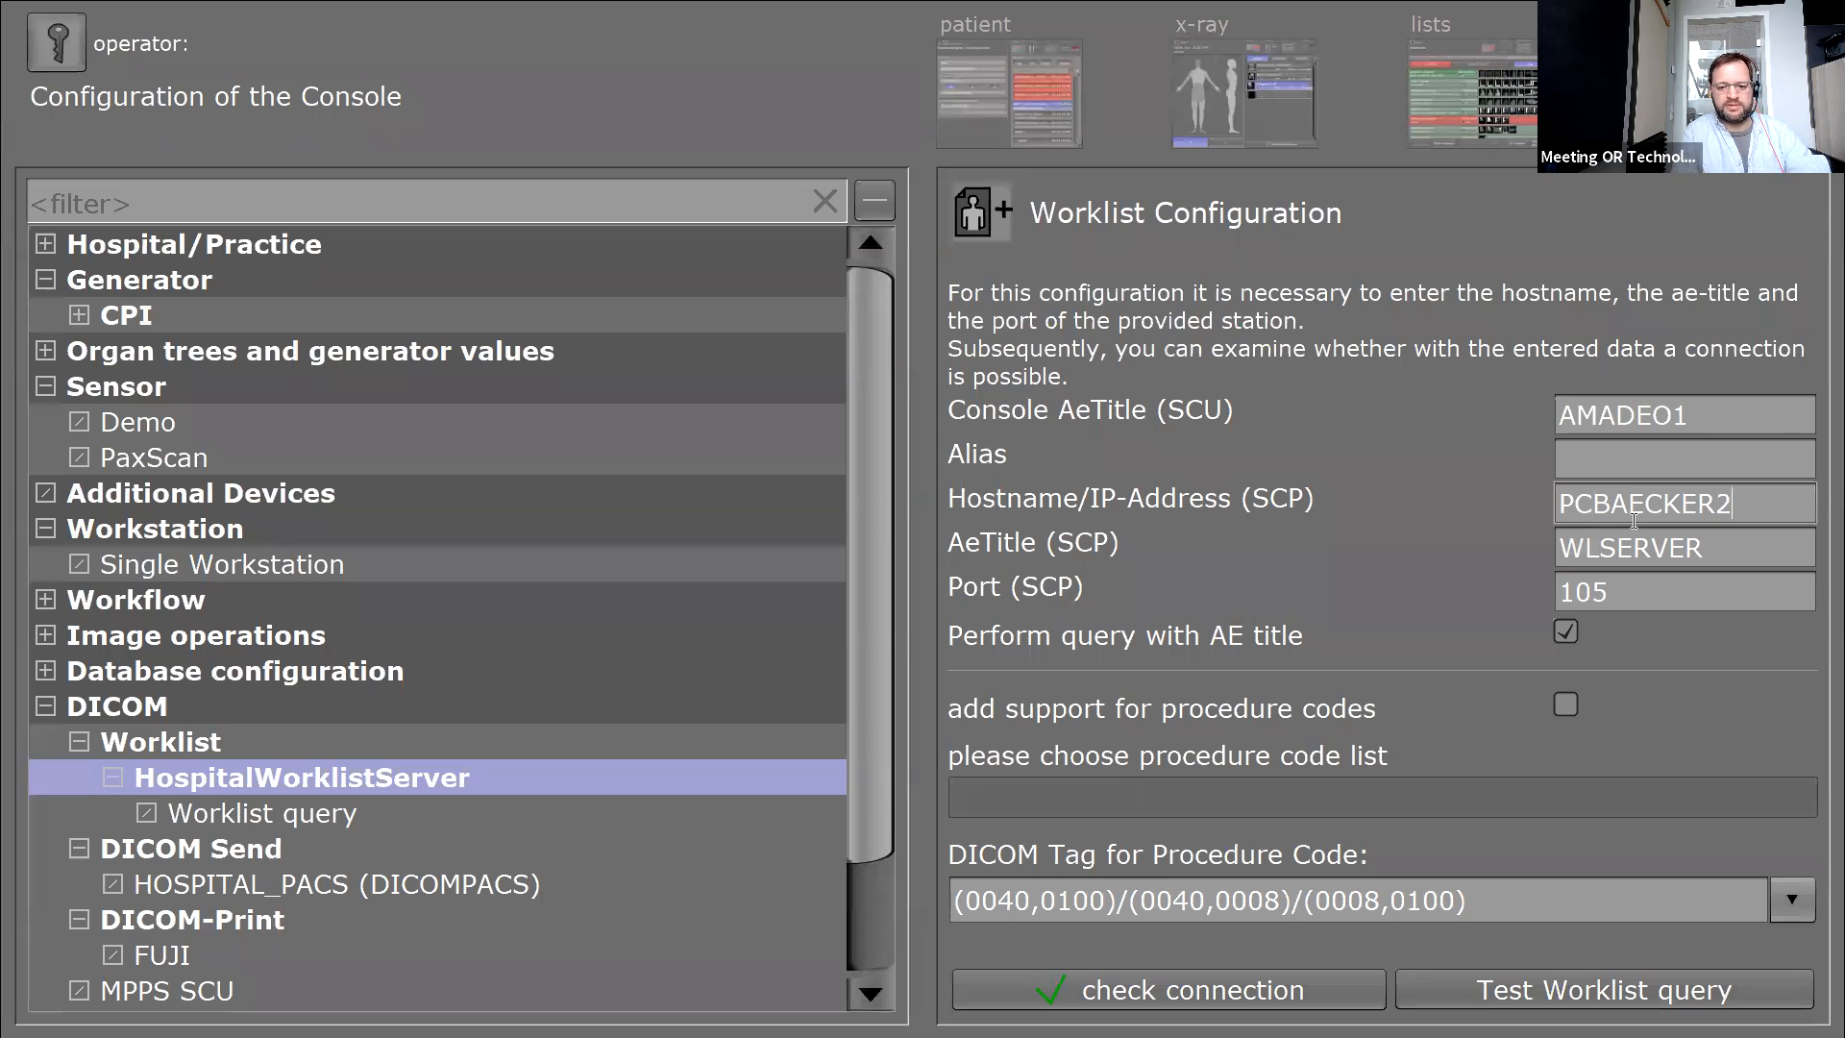
key("BackSpace")
key("BackSpace")
key("BackSpace")
key("BackSpace")
key("BackSpace")
key("BackSpace")
key("BackSpace")
key("BackSpace")
key("BackSpace")
key("BackSpace")
type("10.0.0.1")
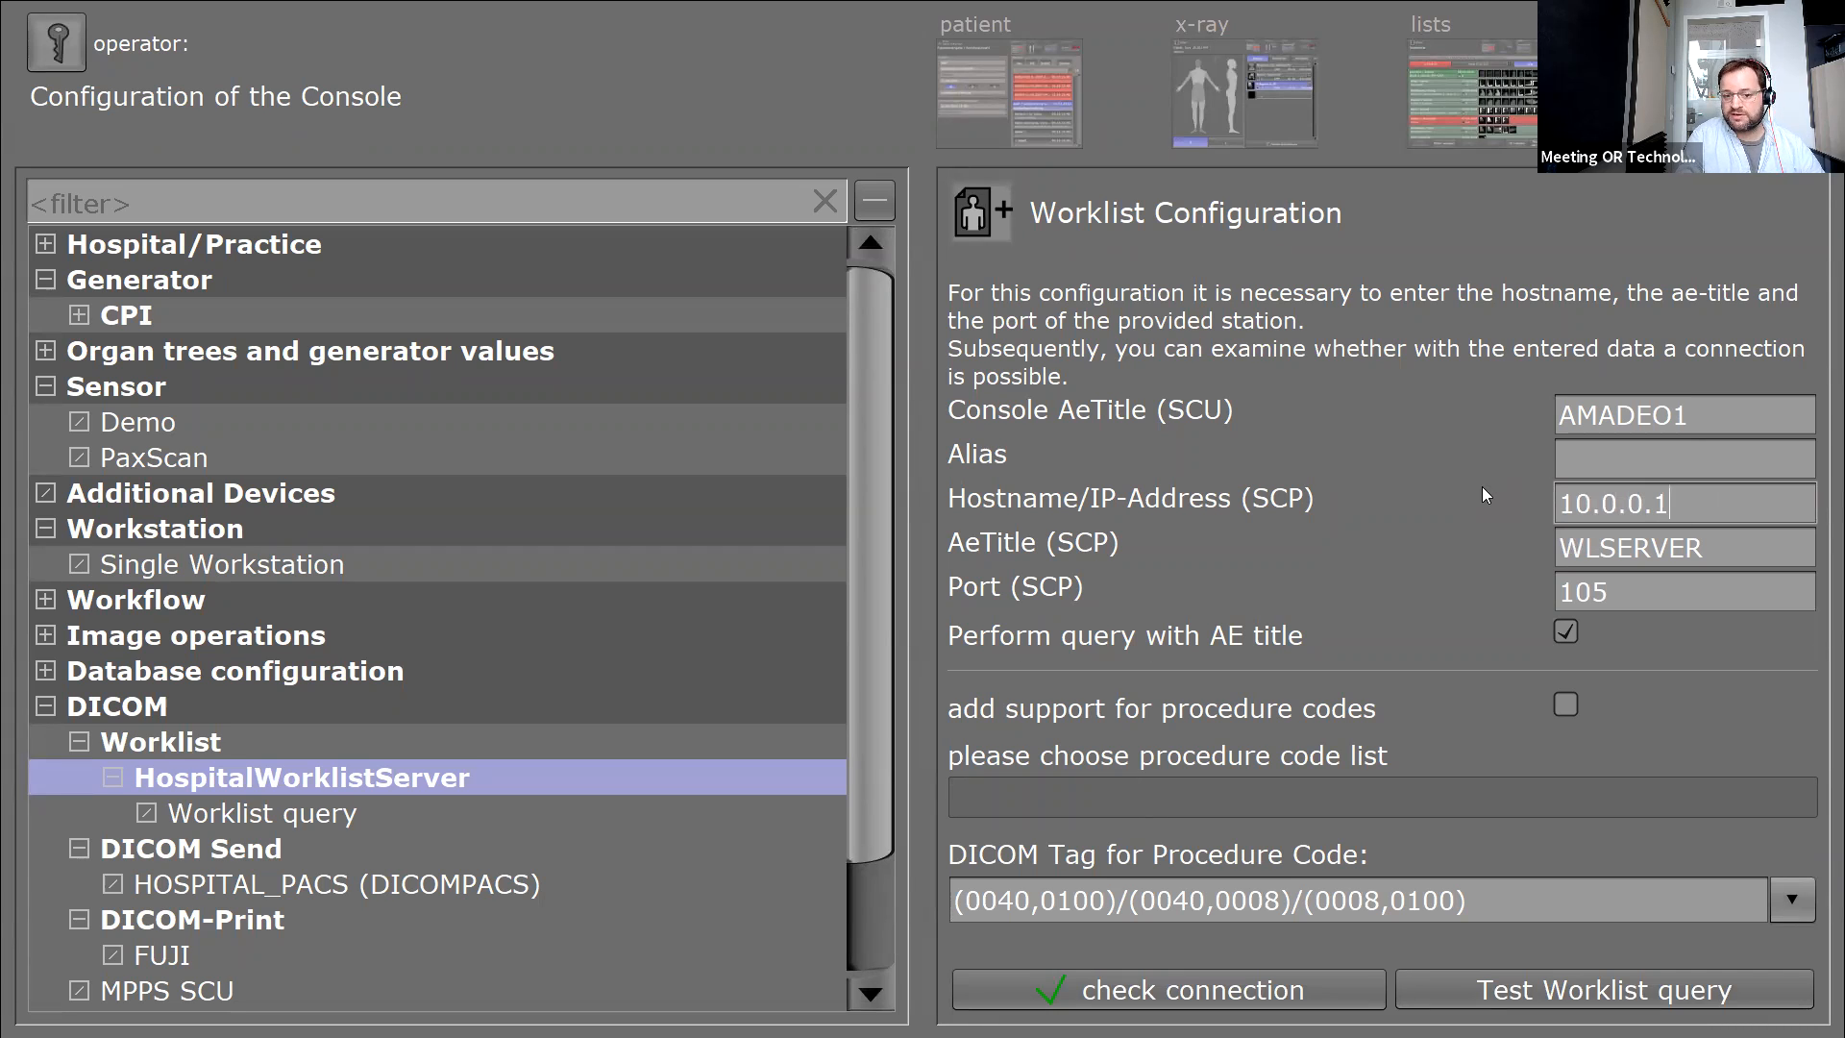
key("BackSpace")
key("BackSpace")
key("BackSpace")
key("BackSpace")
key("BackSpace")
key("BackSpace")
key("BackSpace")
key("BackSpace")
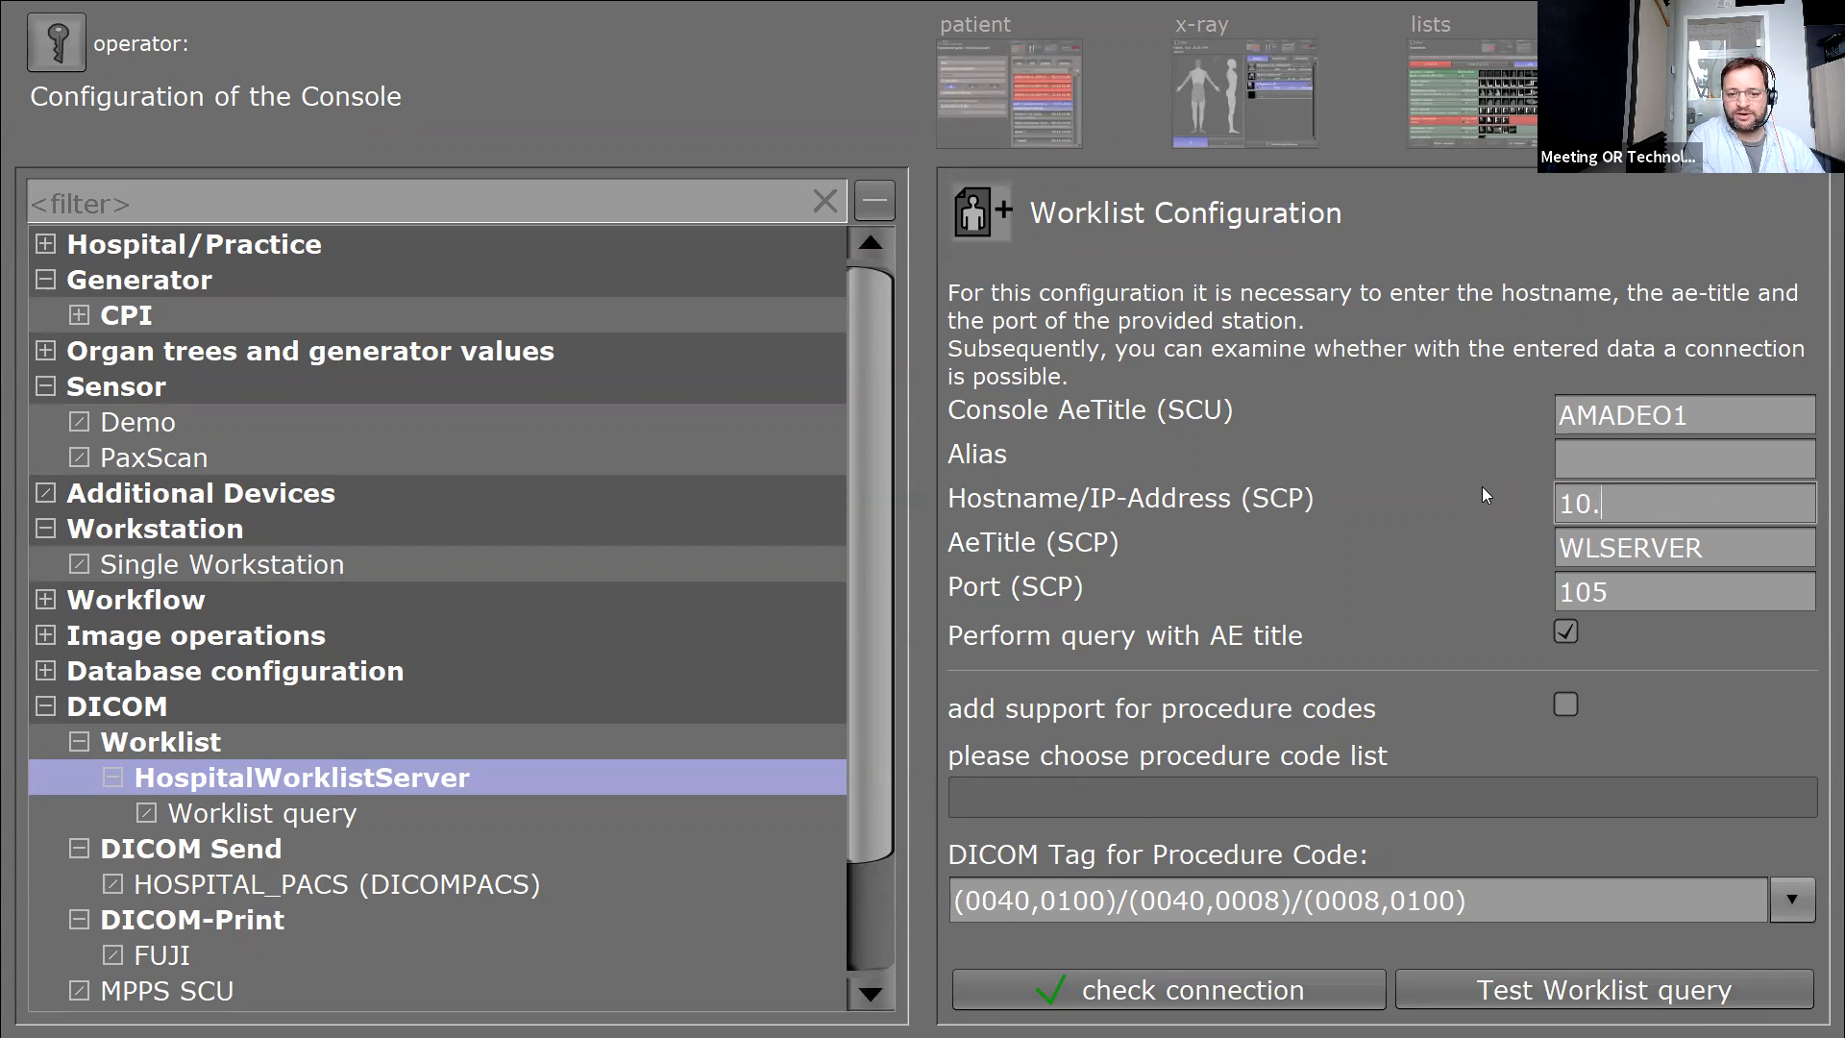
type("192.")
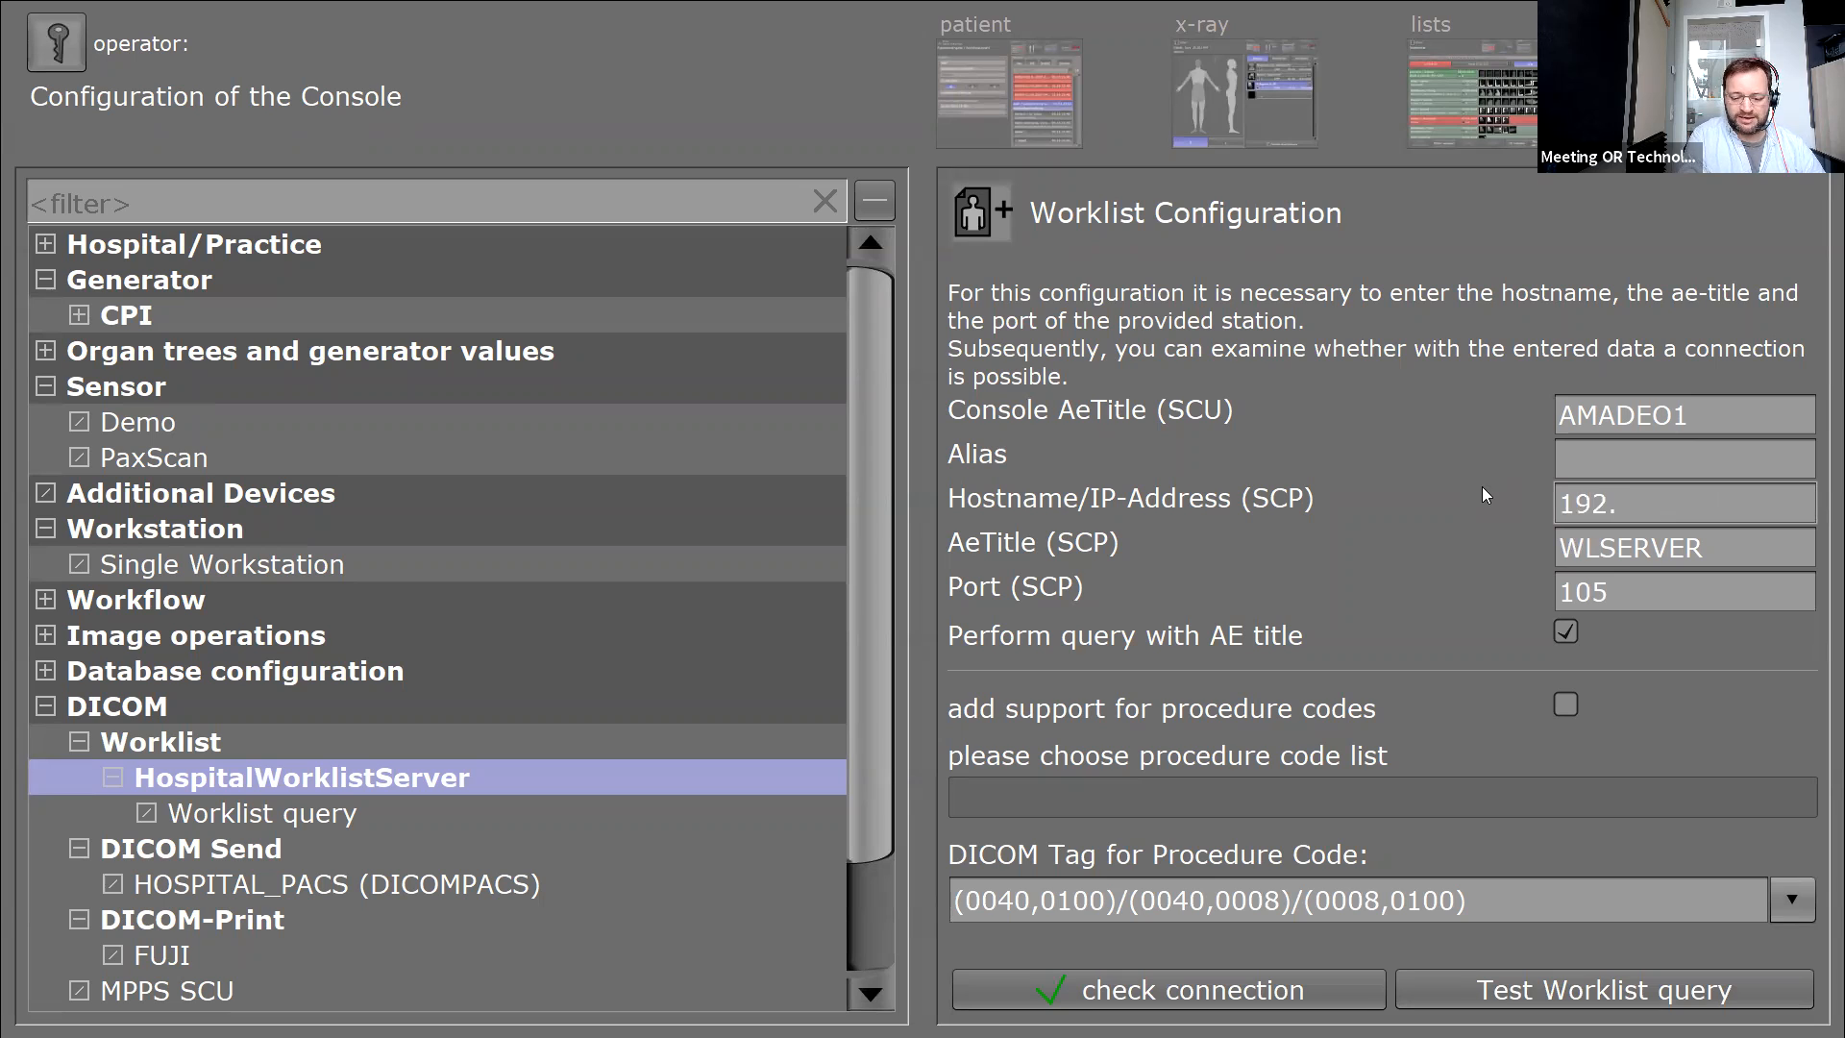
type("168.1.1")
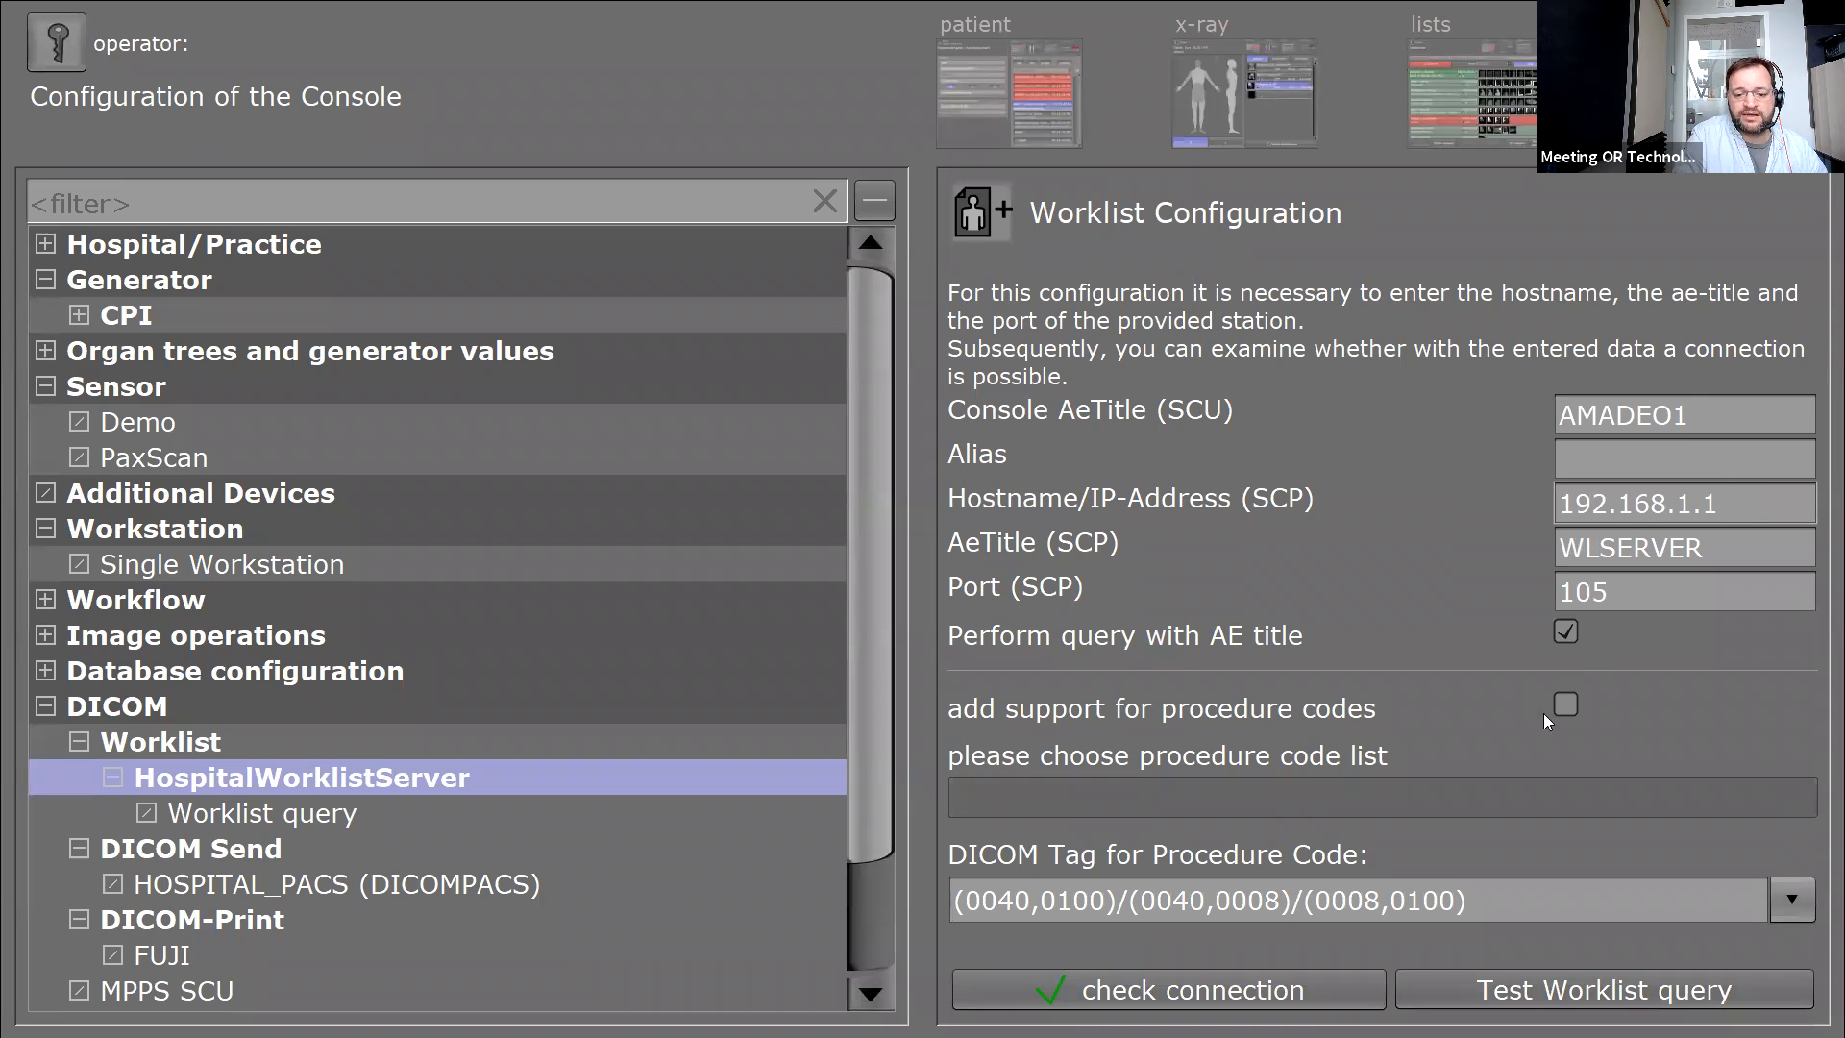
key("super")
key("super")
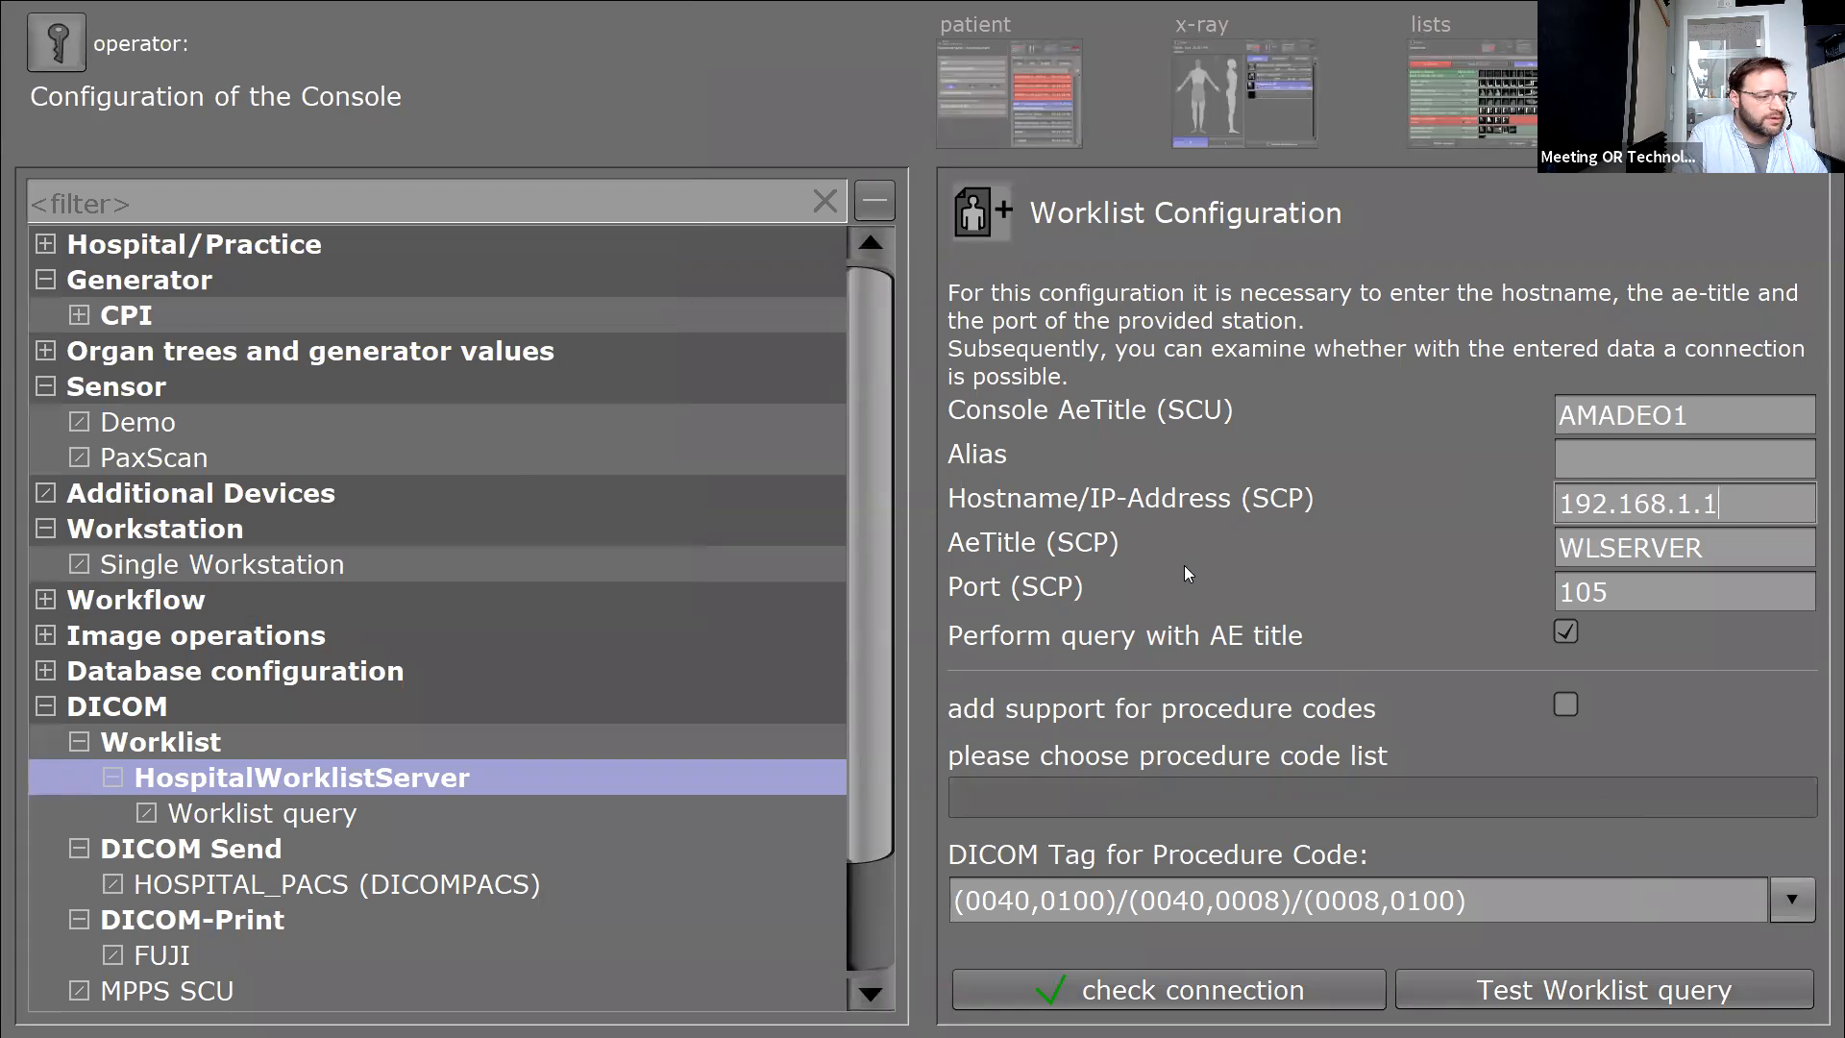
key("super")
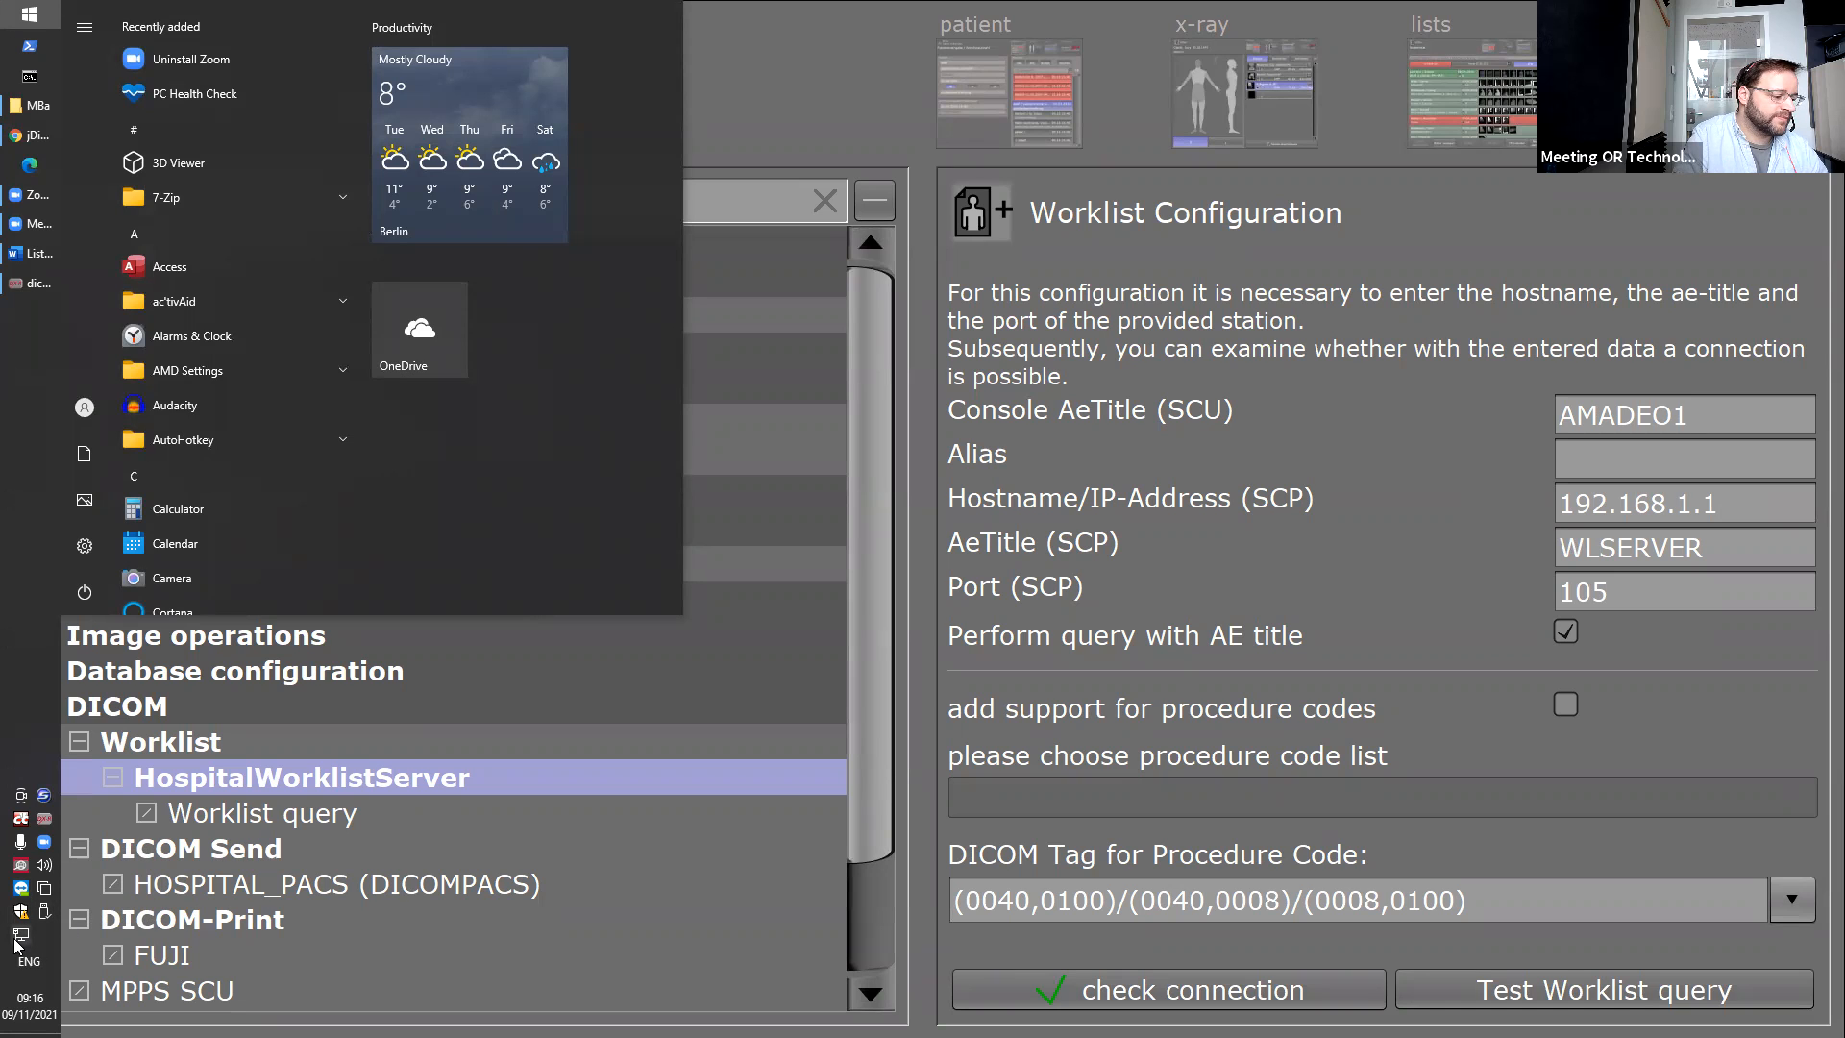
View Windows Ethernet settings listing Network 4, Network 5 and disconnected Ethernet 2.
right_click(19, 937)
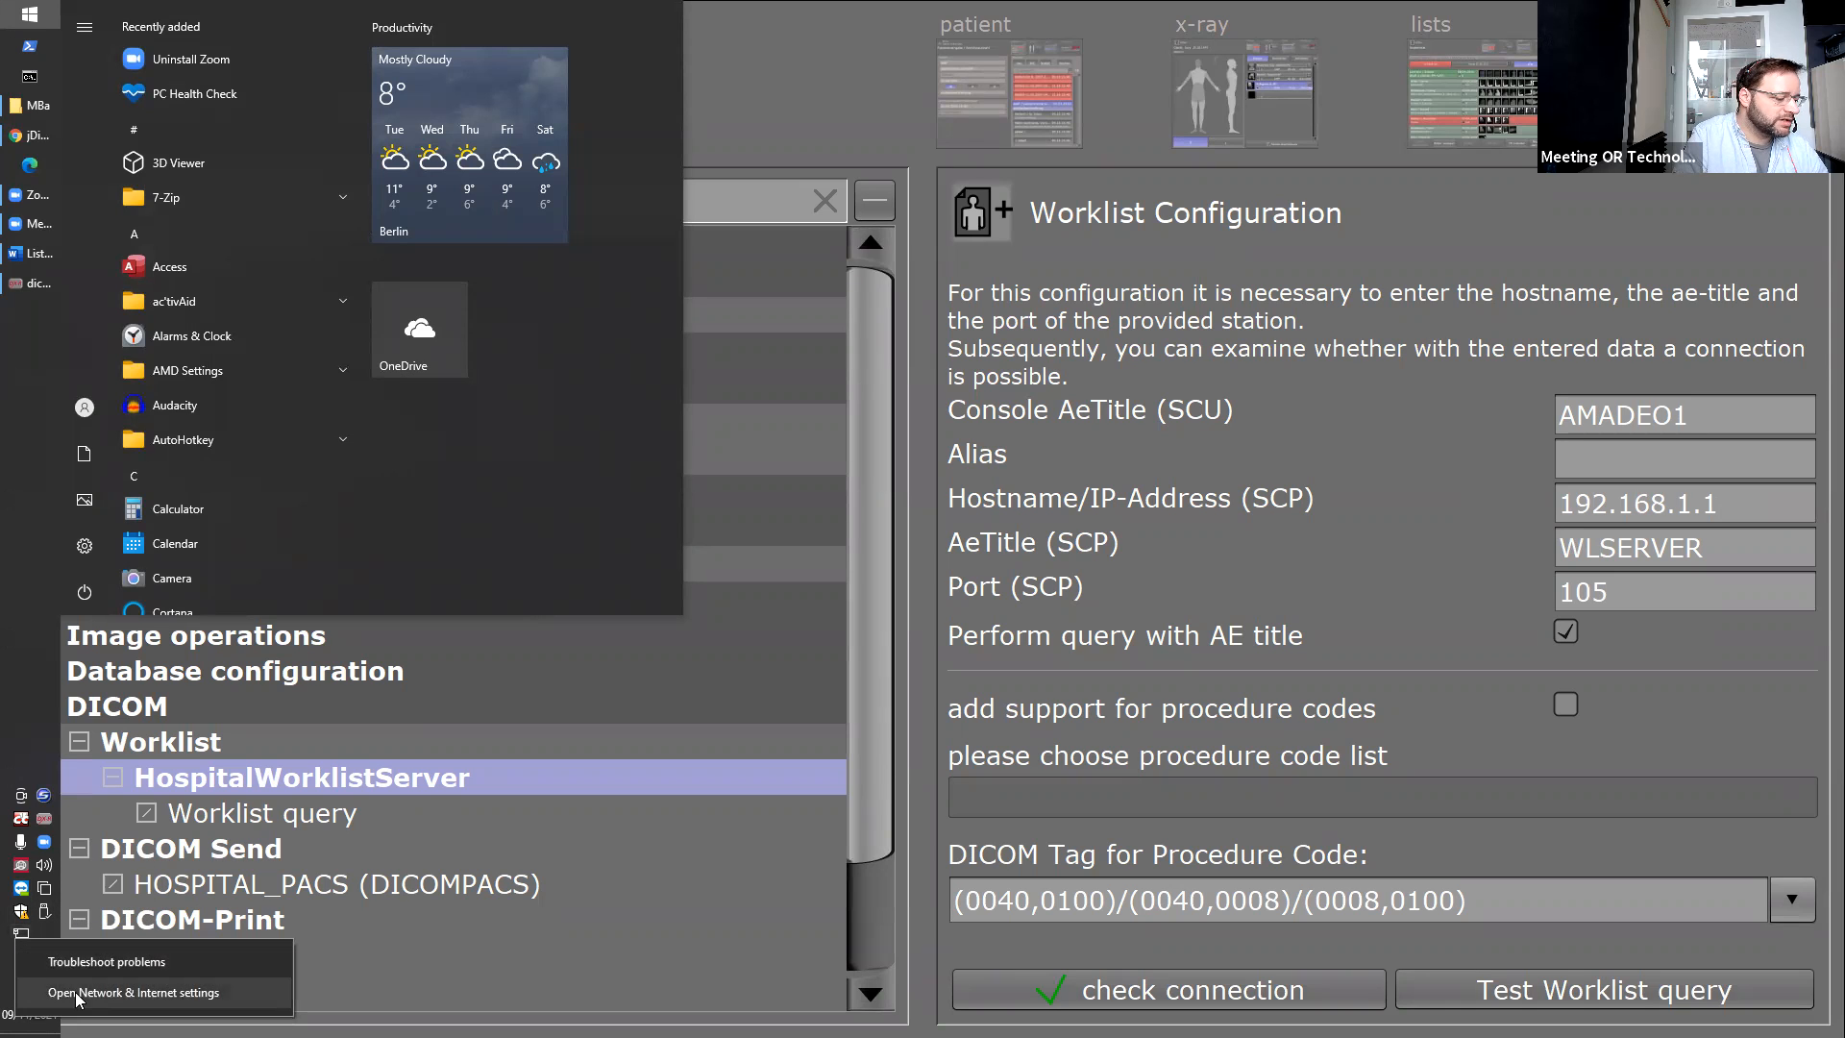
left_click(264, 975)
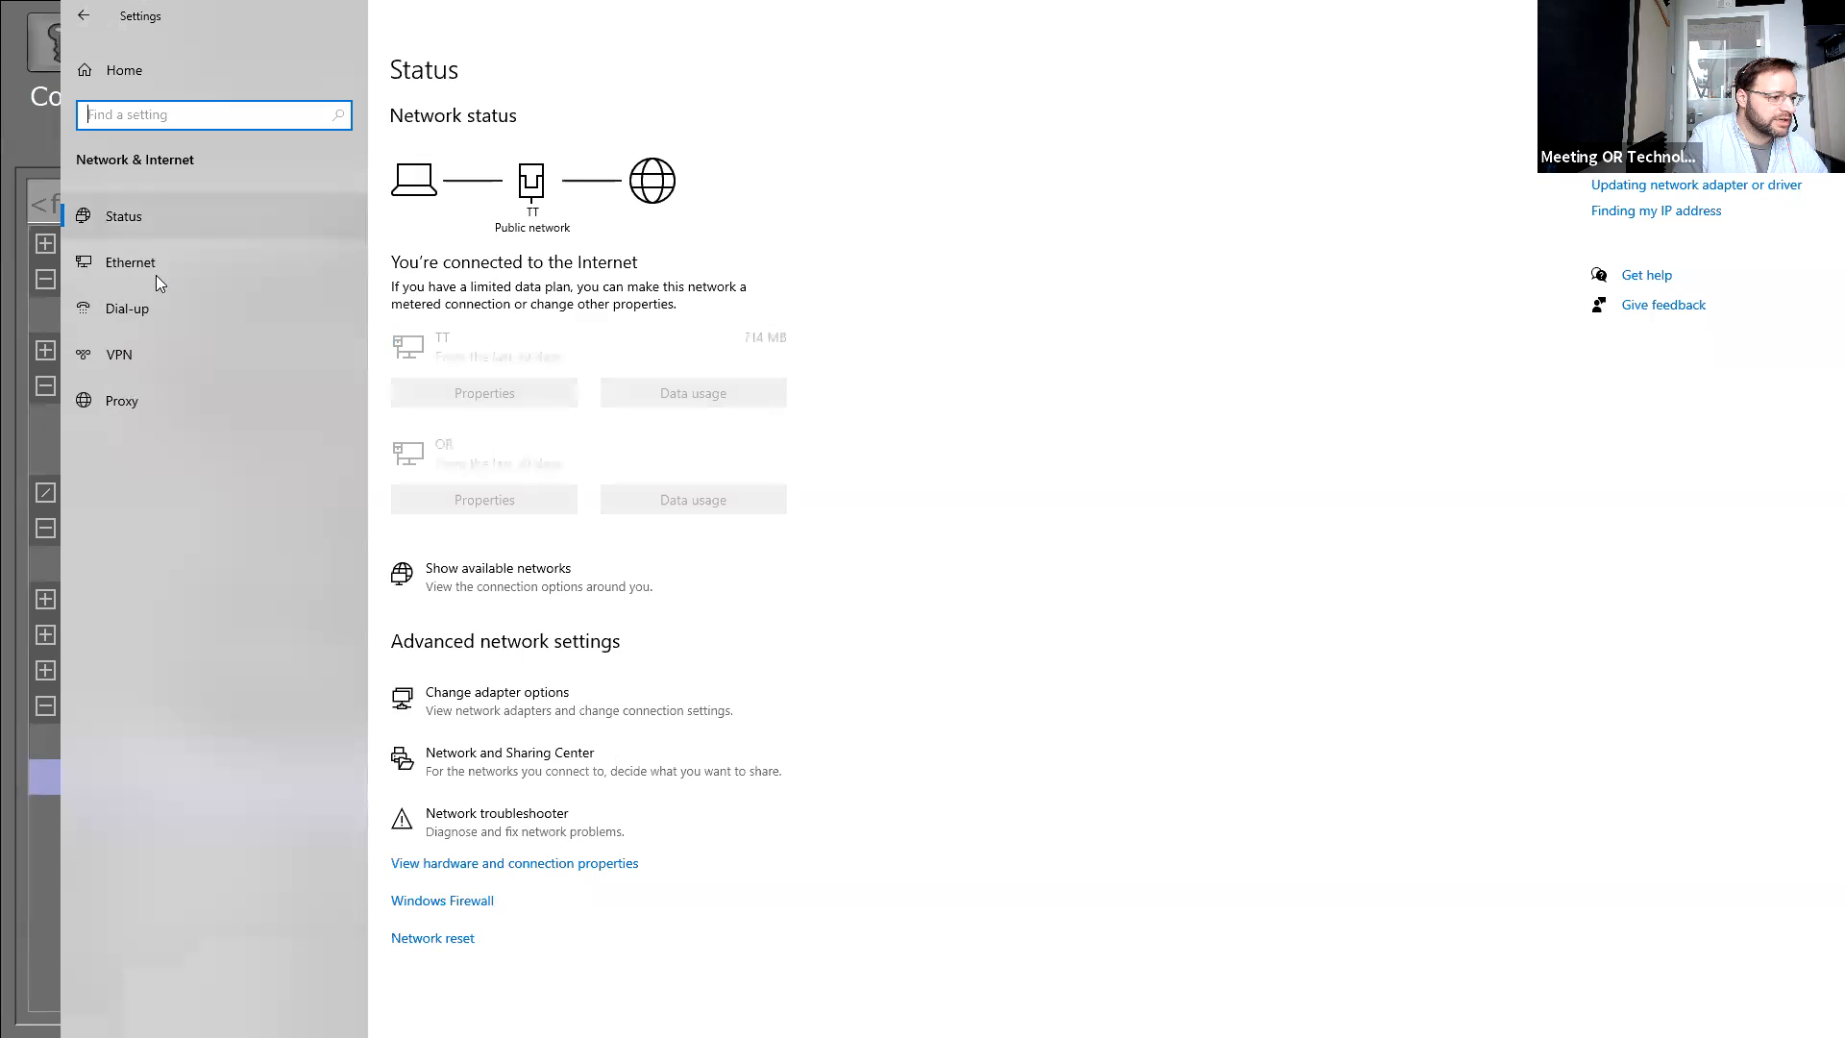
left_click(156, 267)
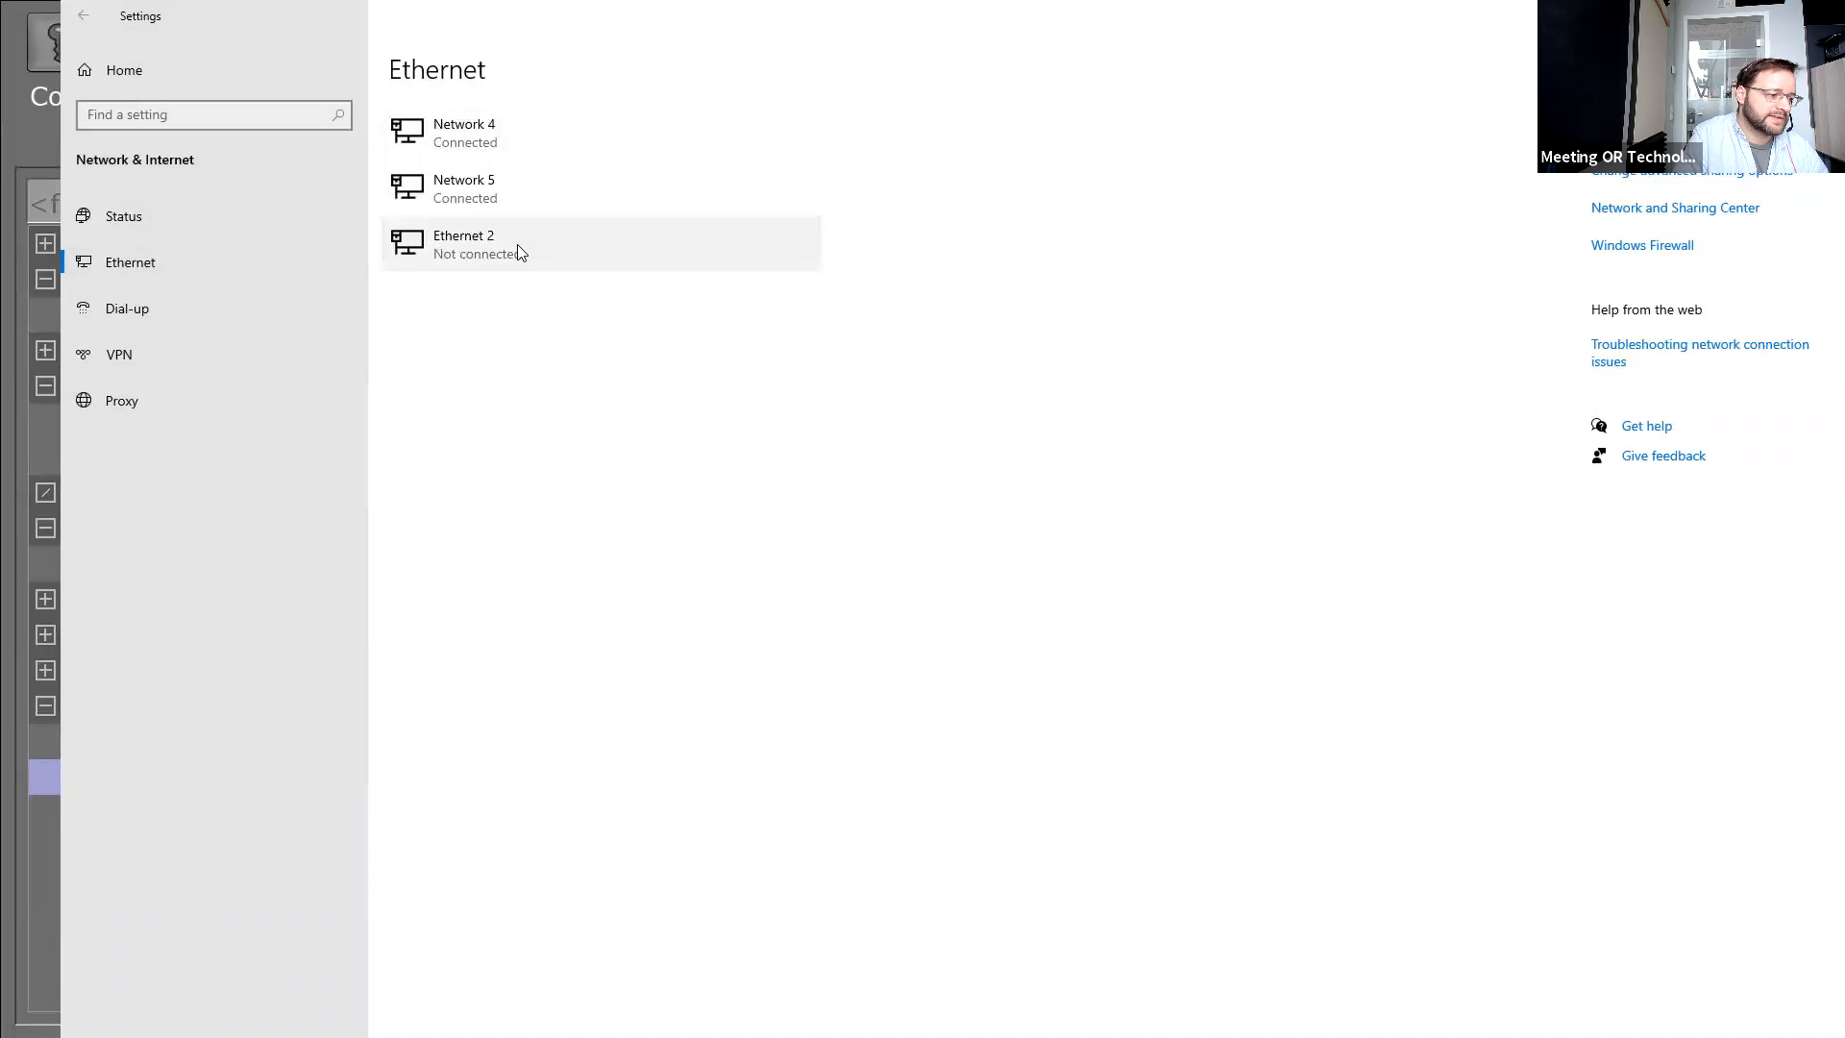
left_click(1822, 15)
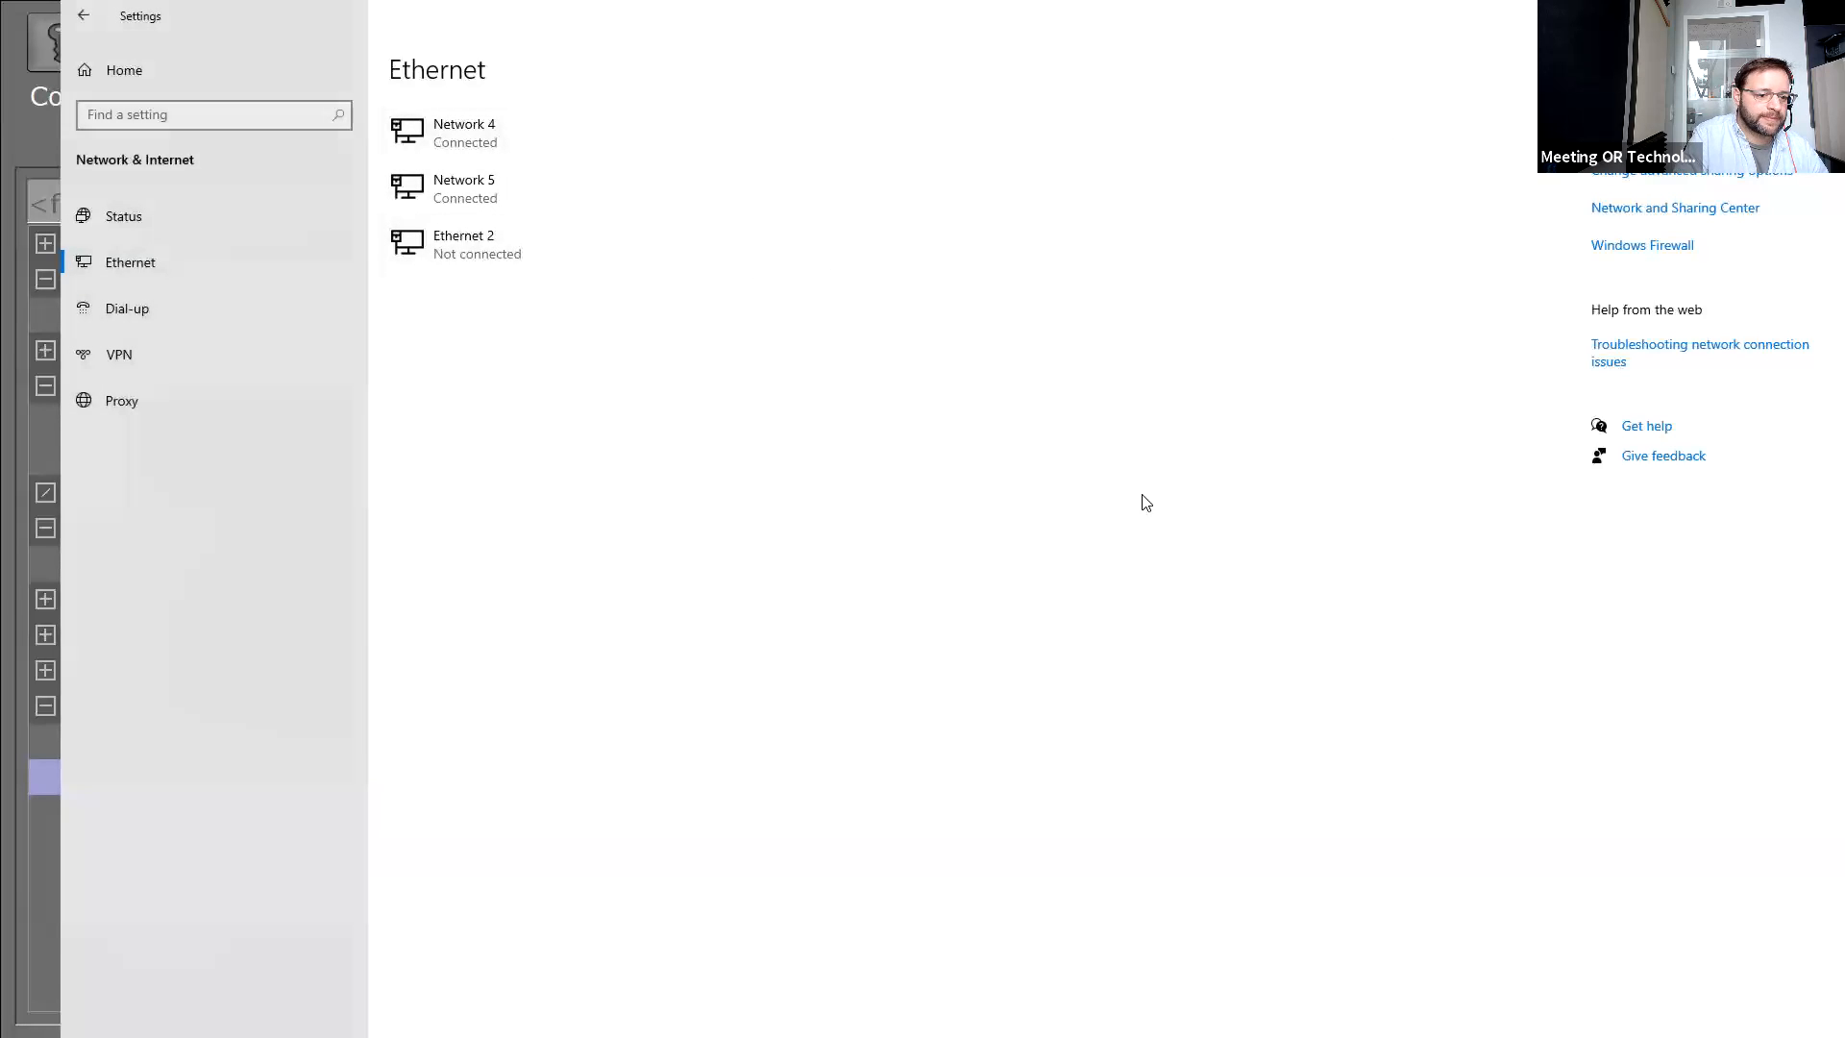
Replace the worklist server address 192.168.1.1 with 10.0.1.125 and test the connection.
left_click(1739, 501)
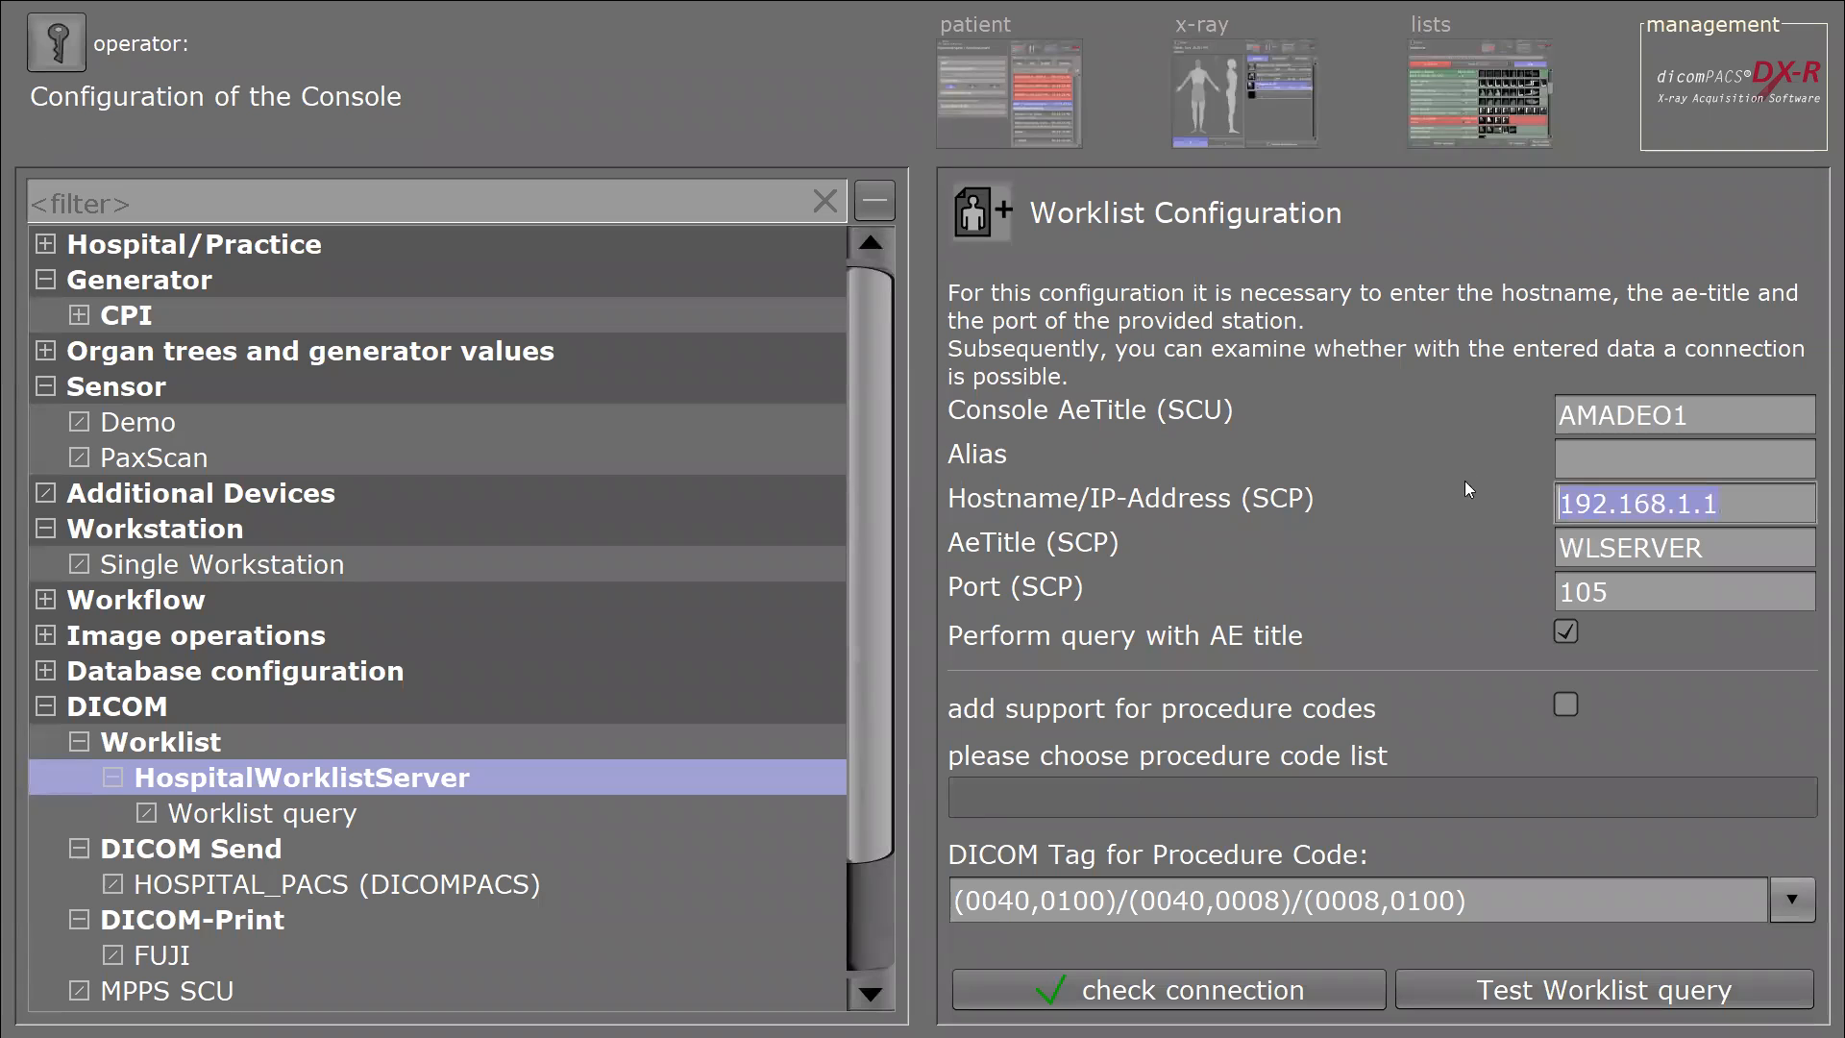
type("10.0.1.125")
left_click(1209, 990)
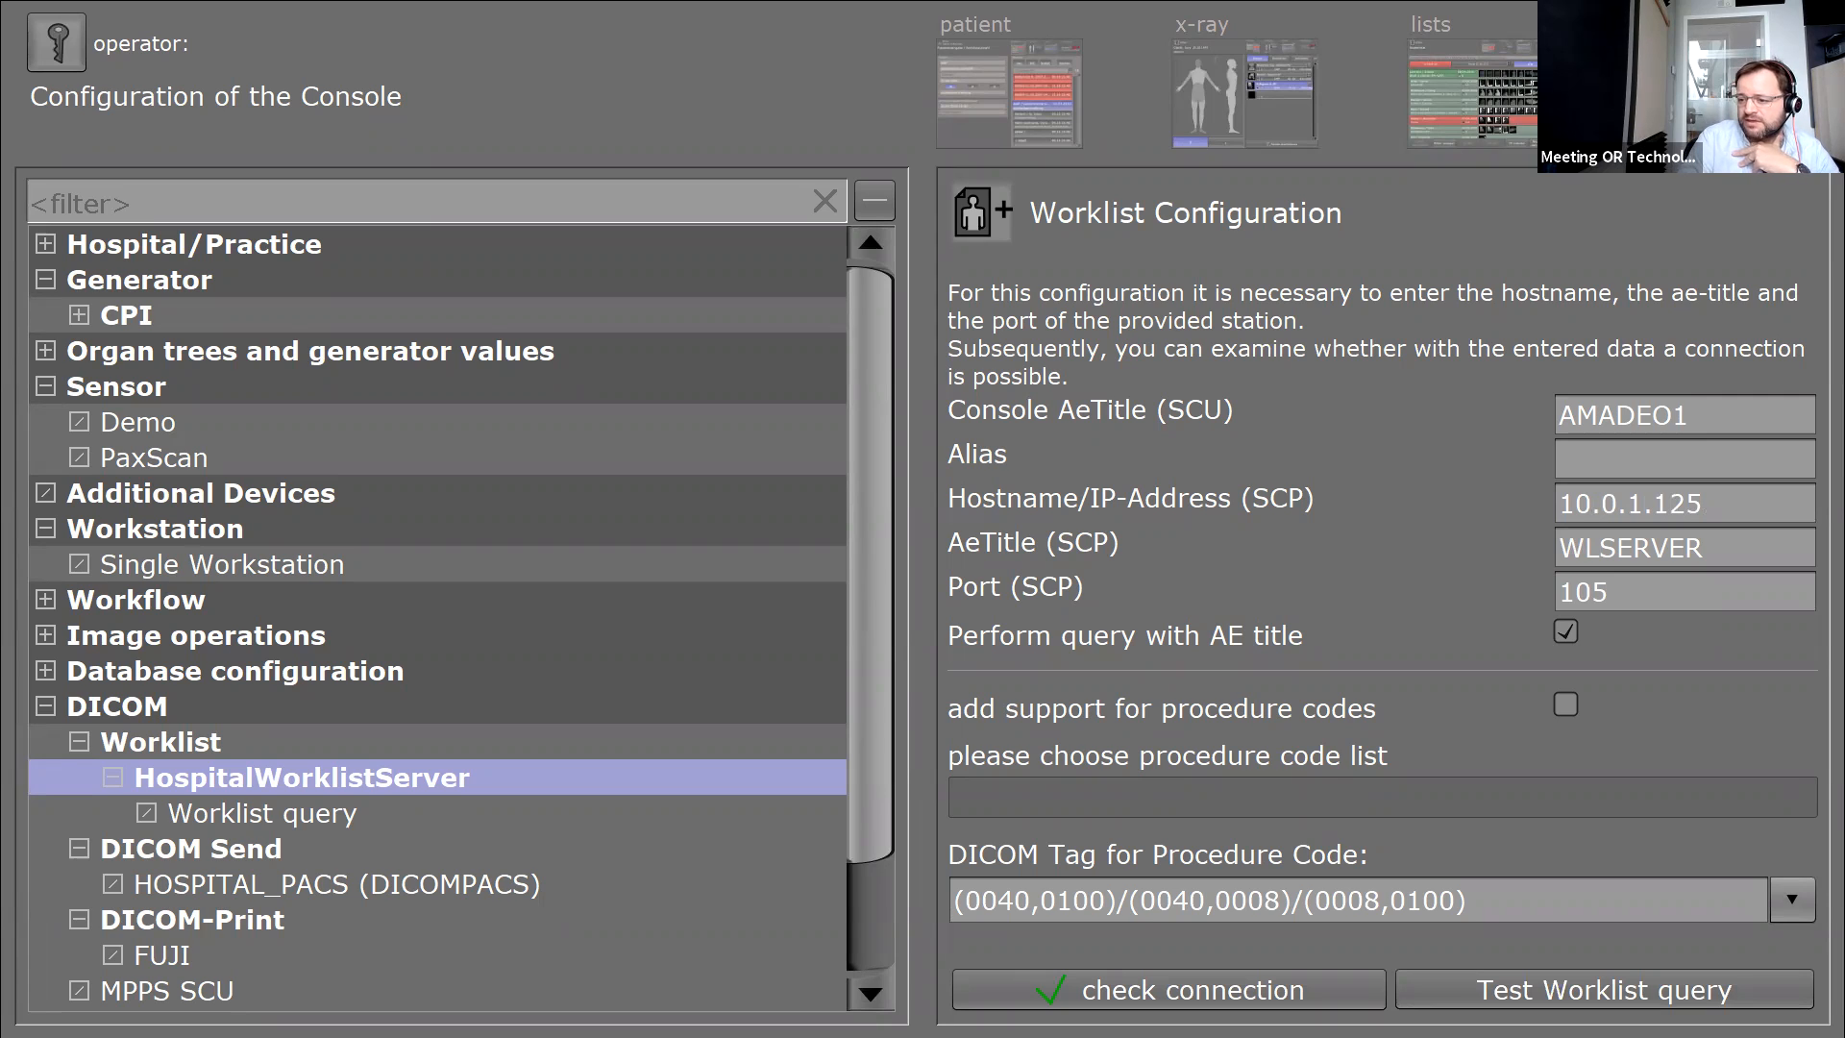
Open the detailed configuration of the FUJI printer under DICOM-Print.
left_click(181, 917)
left_click(163, 956)
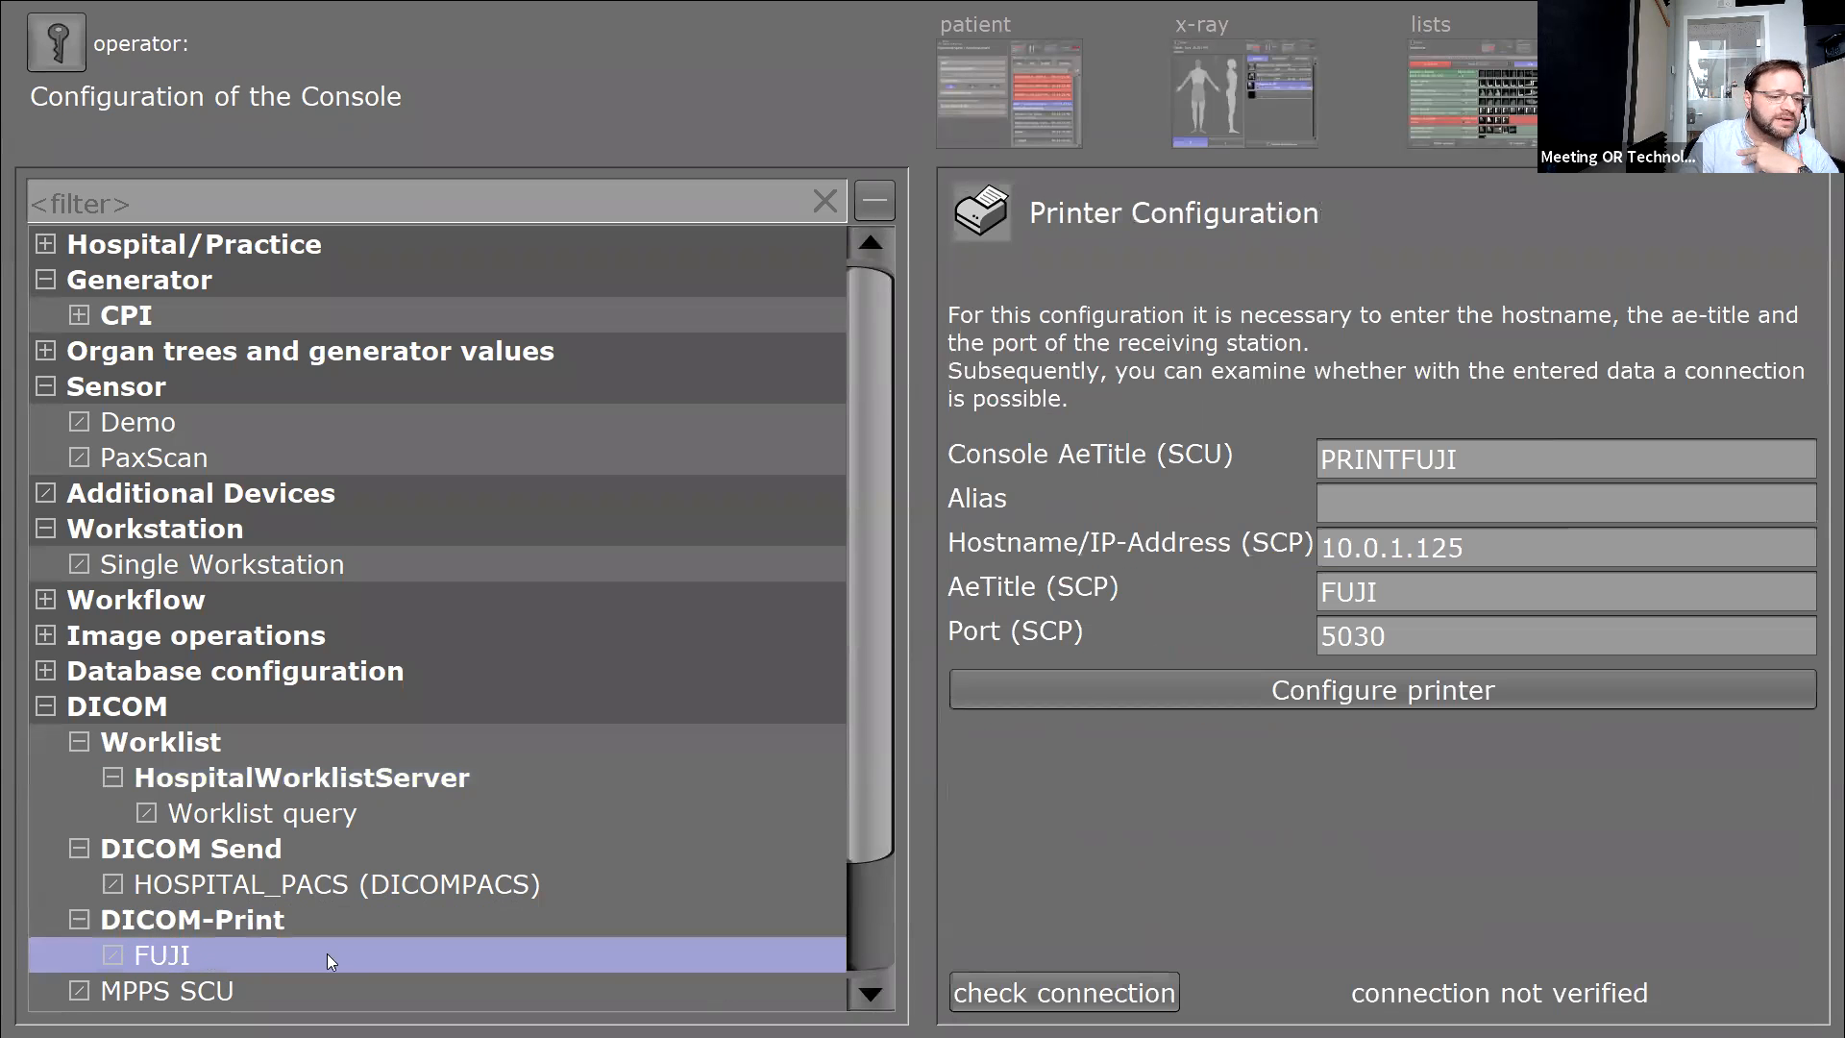
left_click(1422, 695)
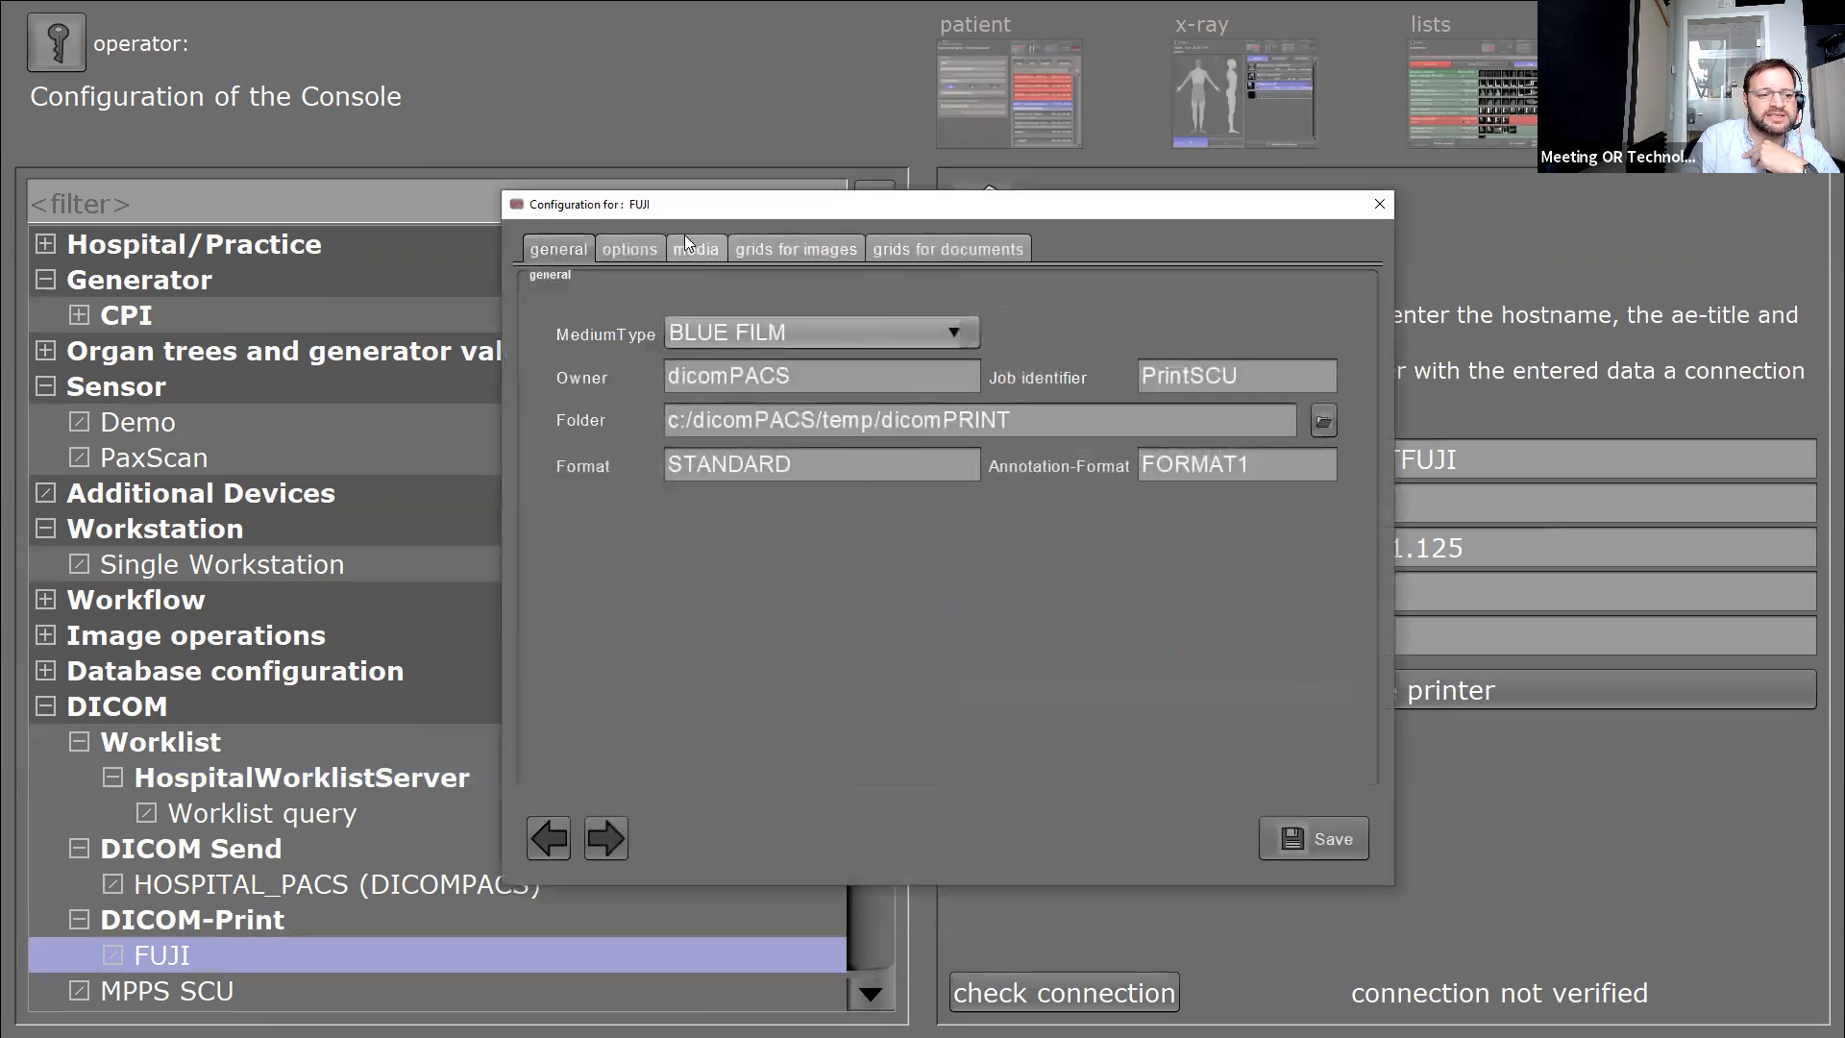
Change the FUJI printer's medium type from BLUE FILM to CLEAR FILM on the general tab.
left_click(691, 250)
left_click(557, 246)
left_click(763, 336)
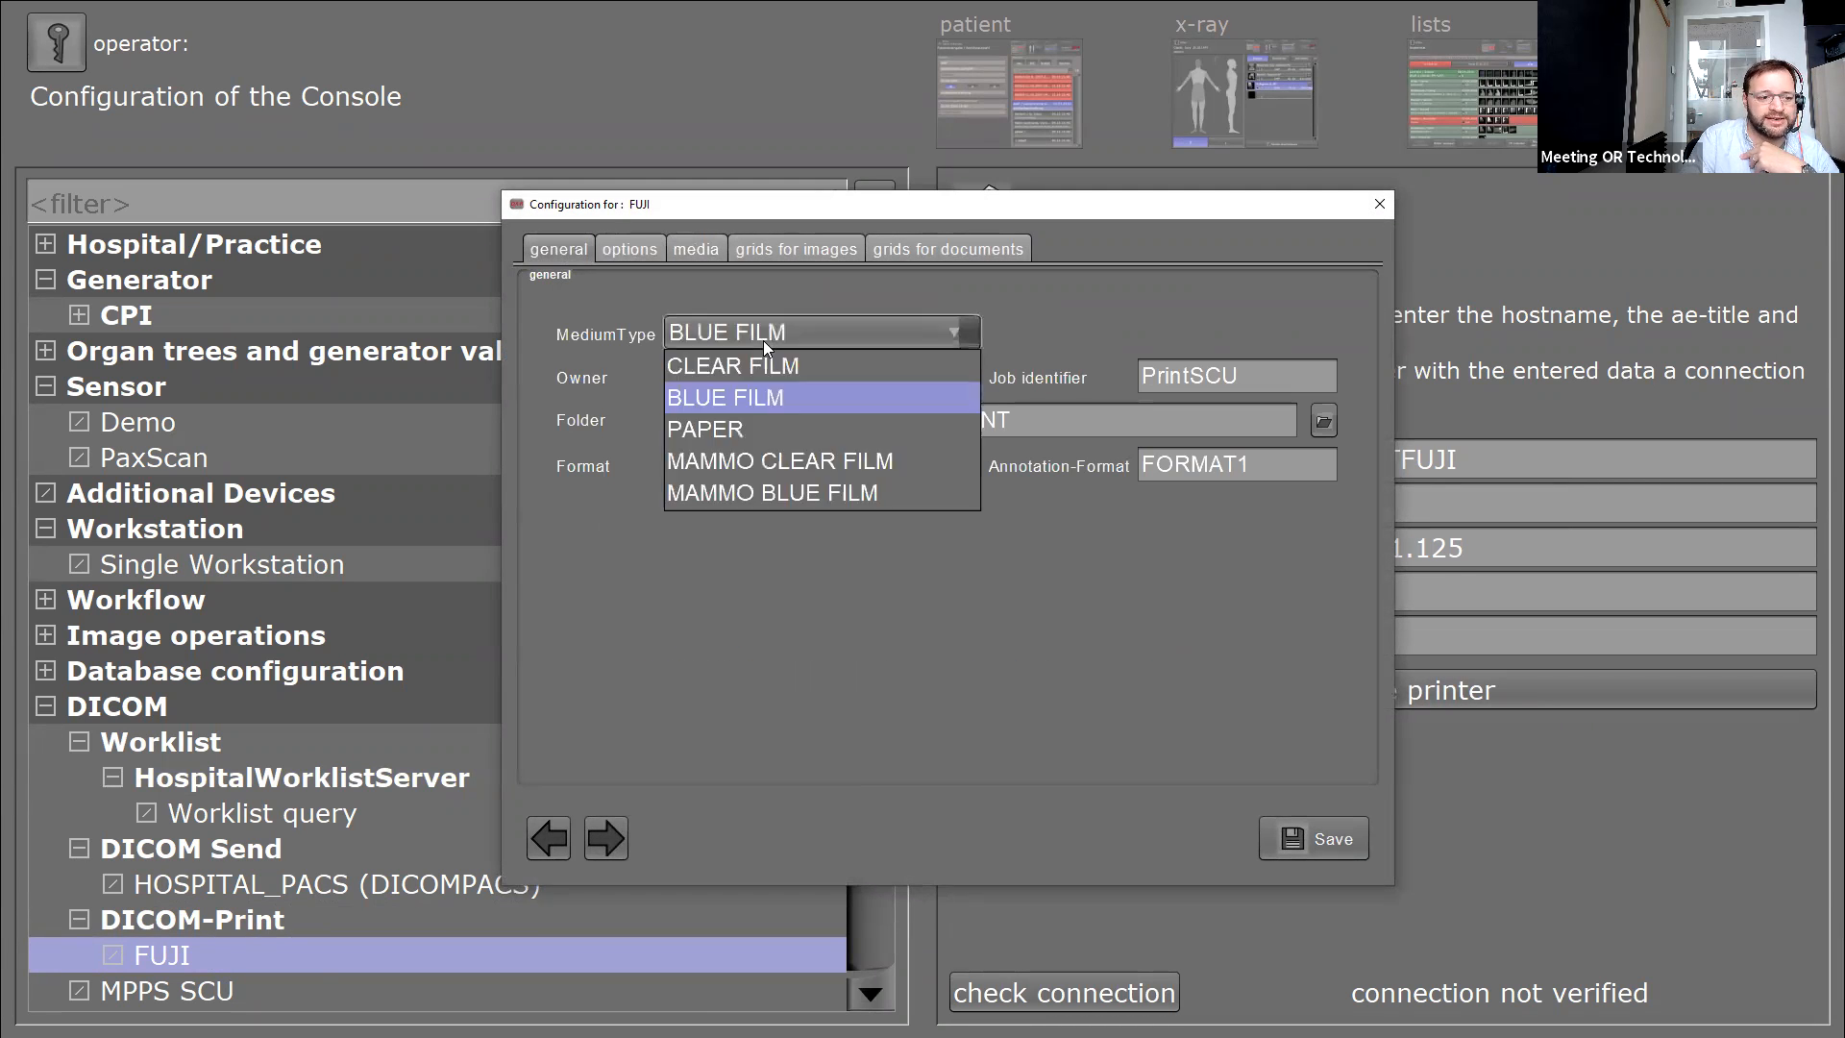
left_click(809, 367)
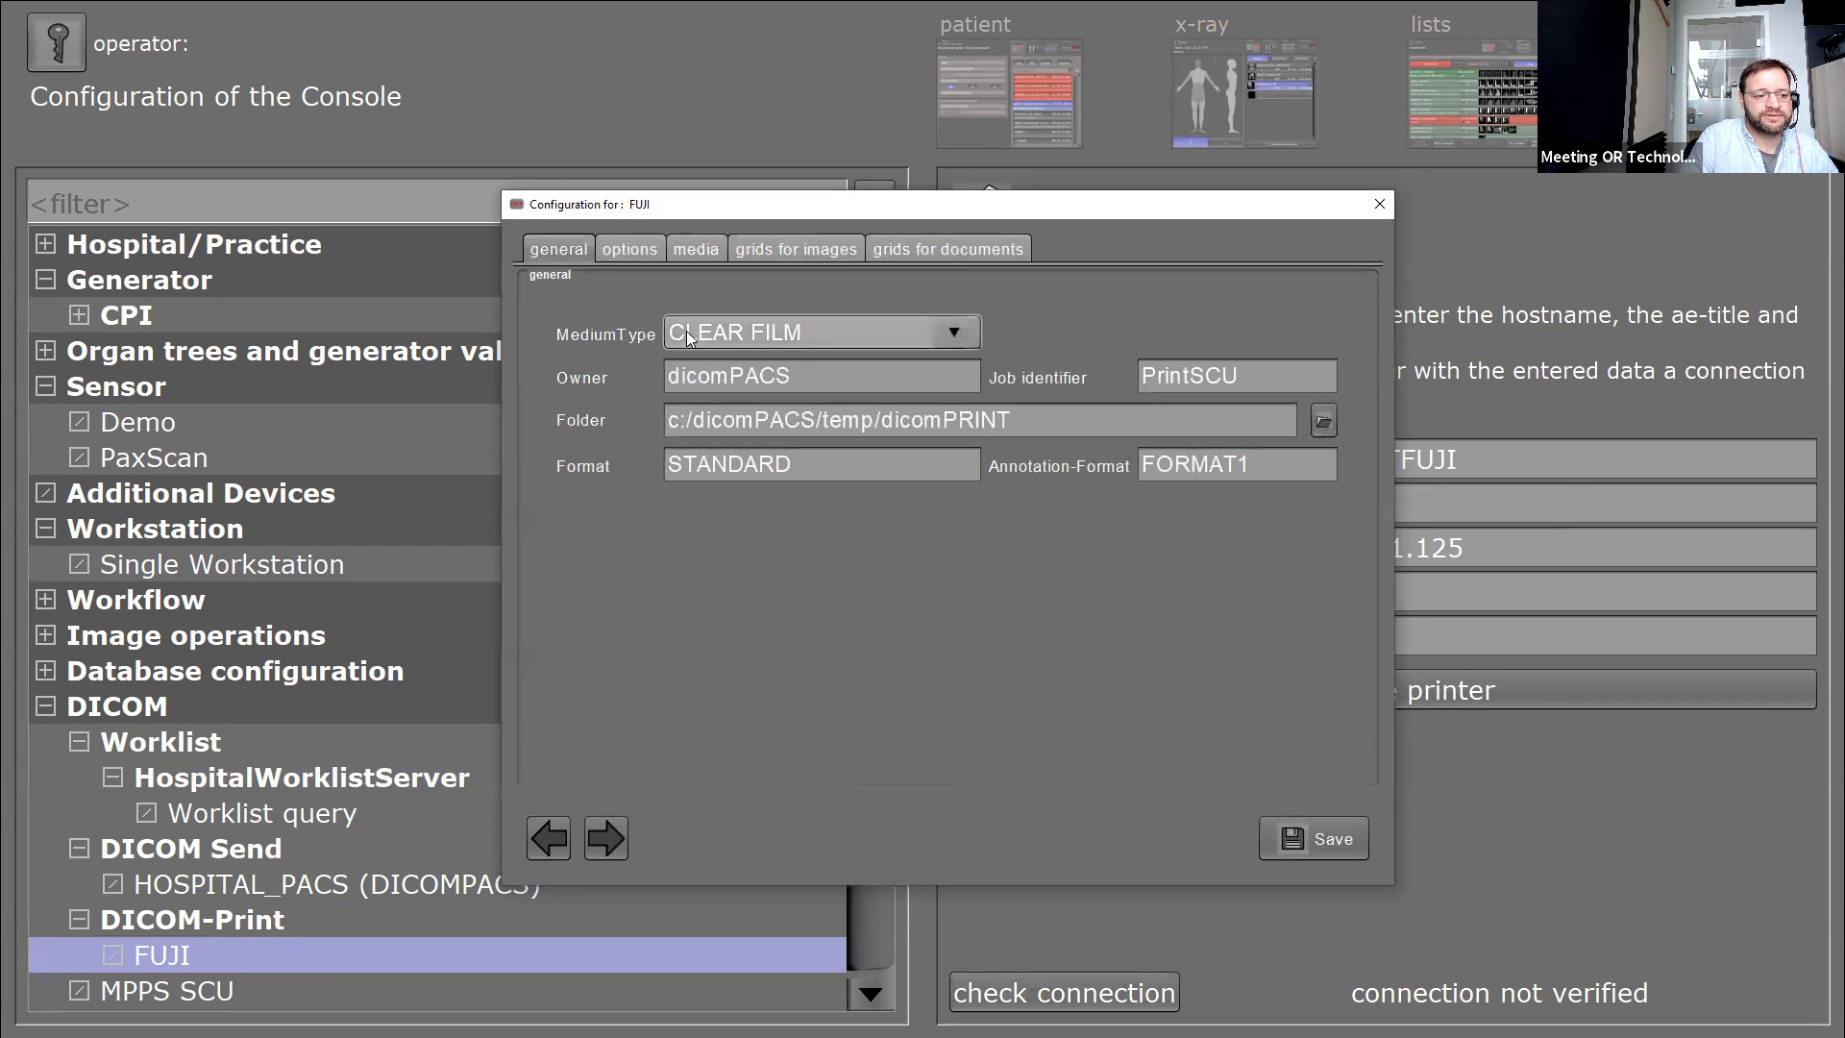
left_click(745, 331)
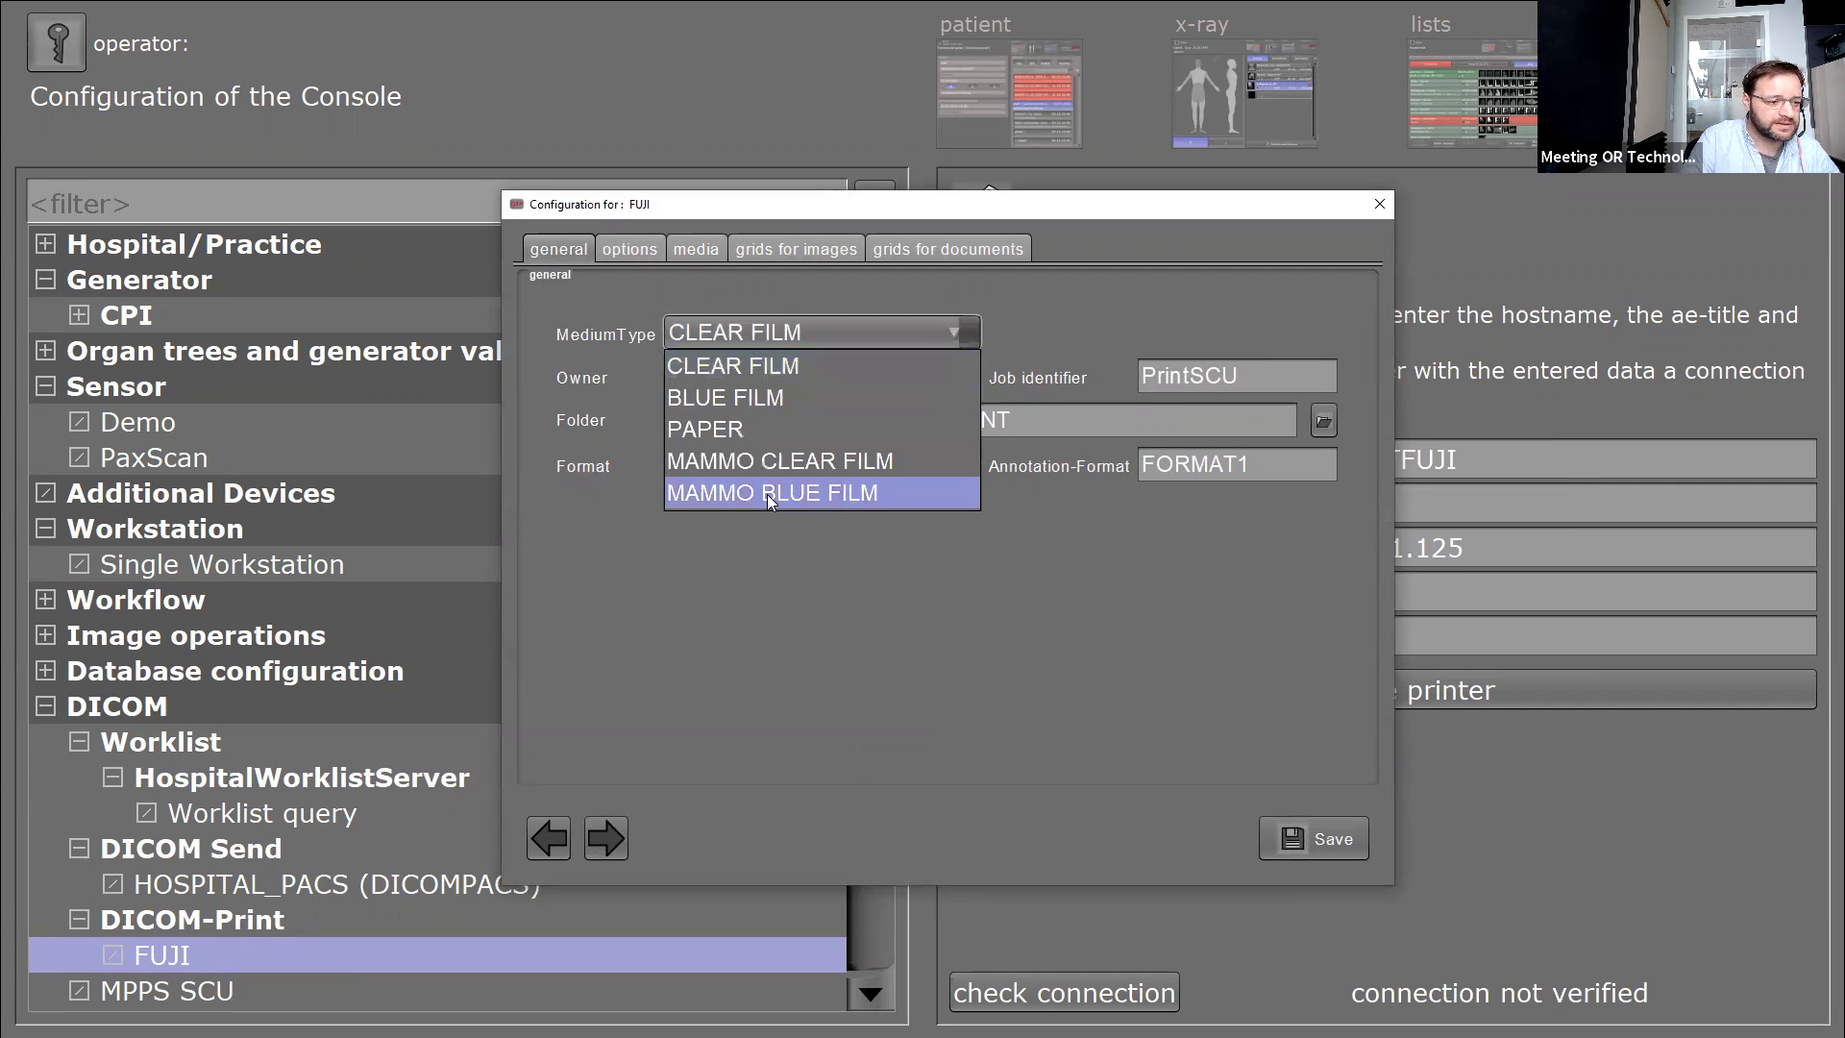
left_click(707, 329)
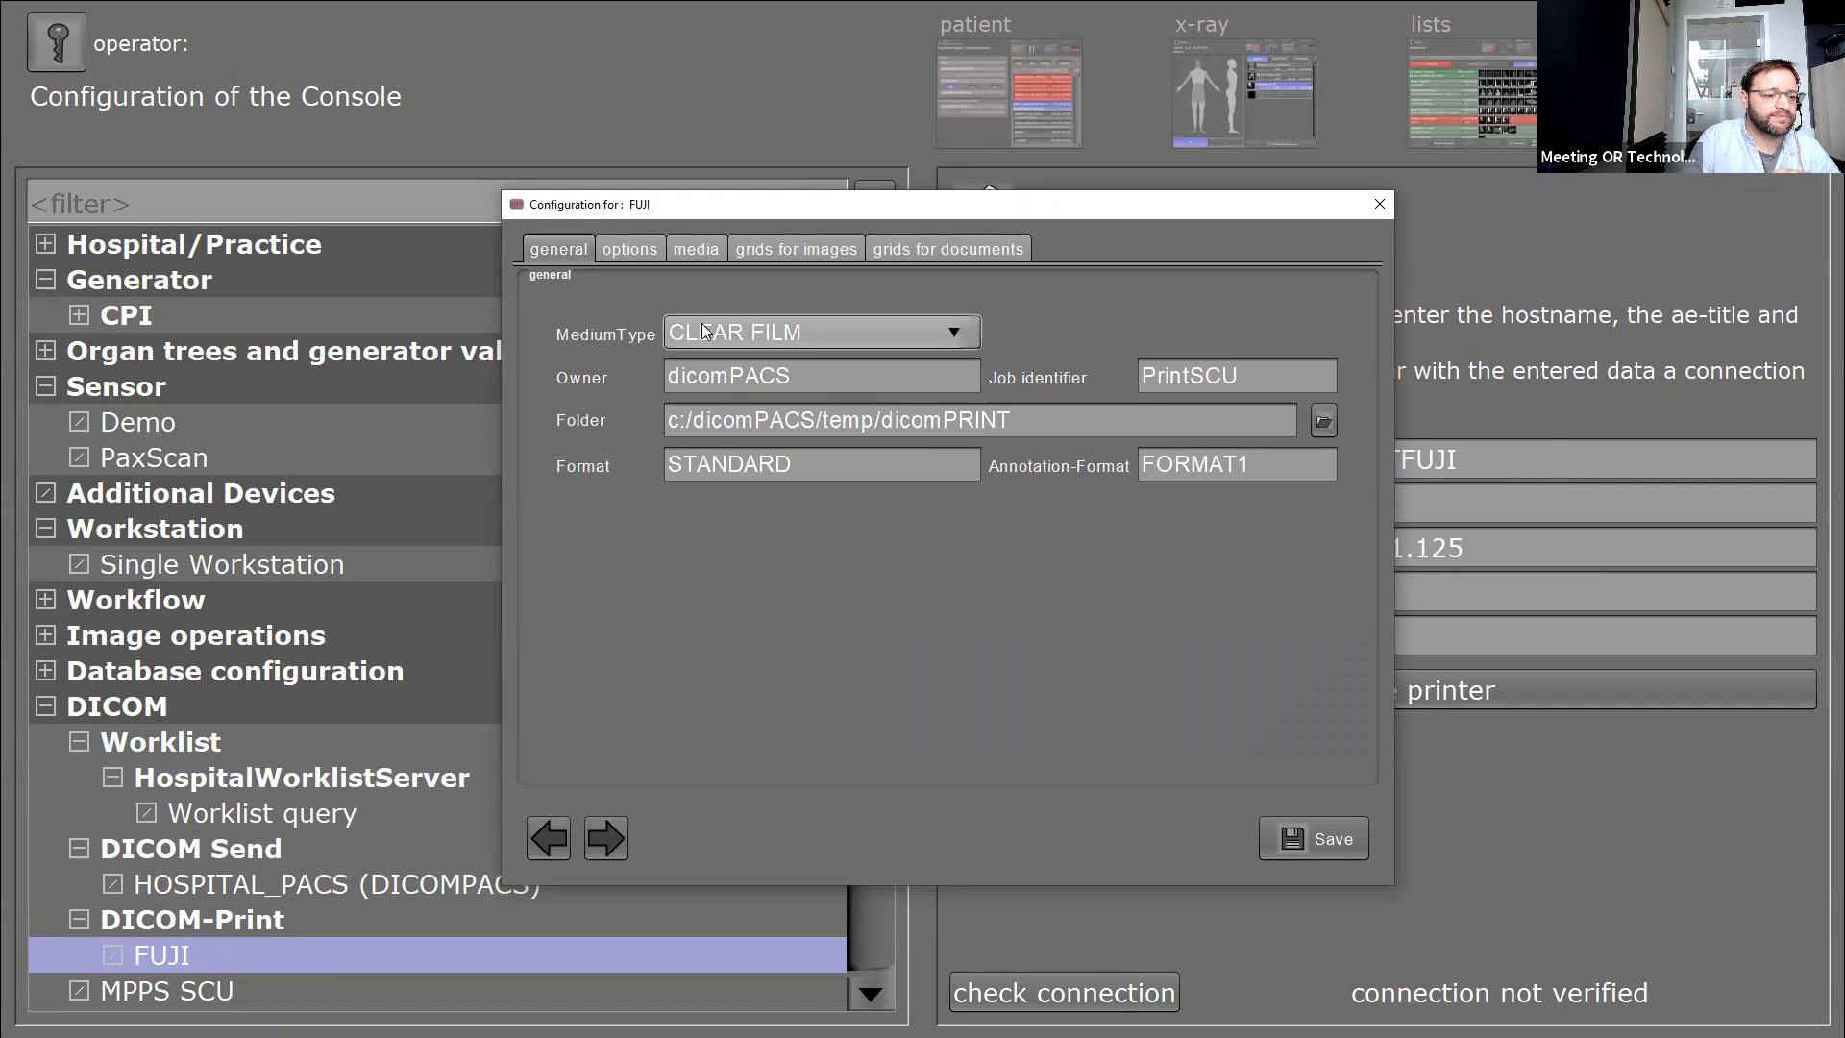
Enable the 8INX10IN film size on the media tab, alongside 10INX12IN and 14INX17IN.
left_click(686, 258)
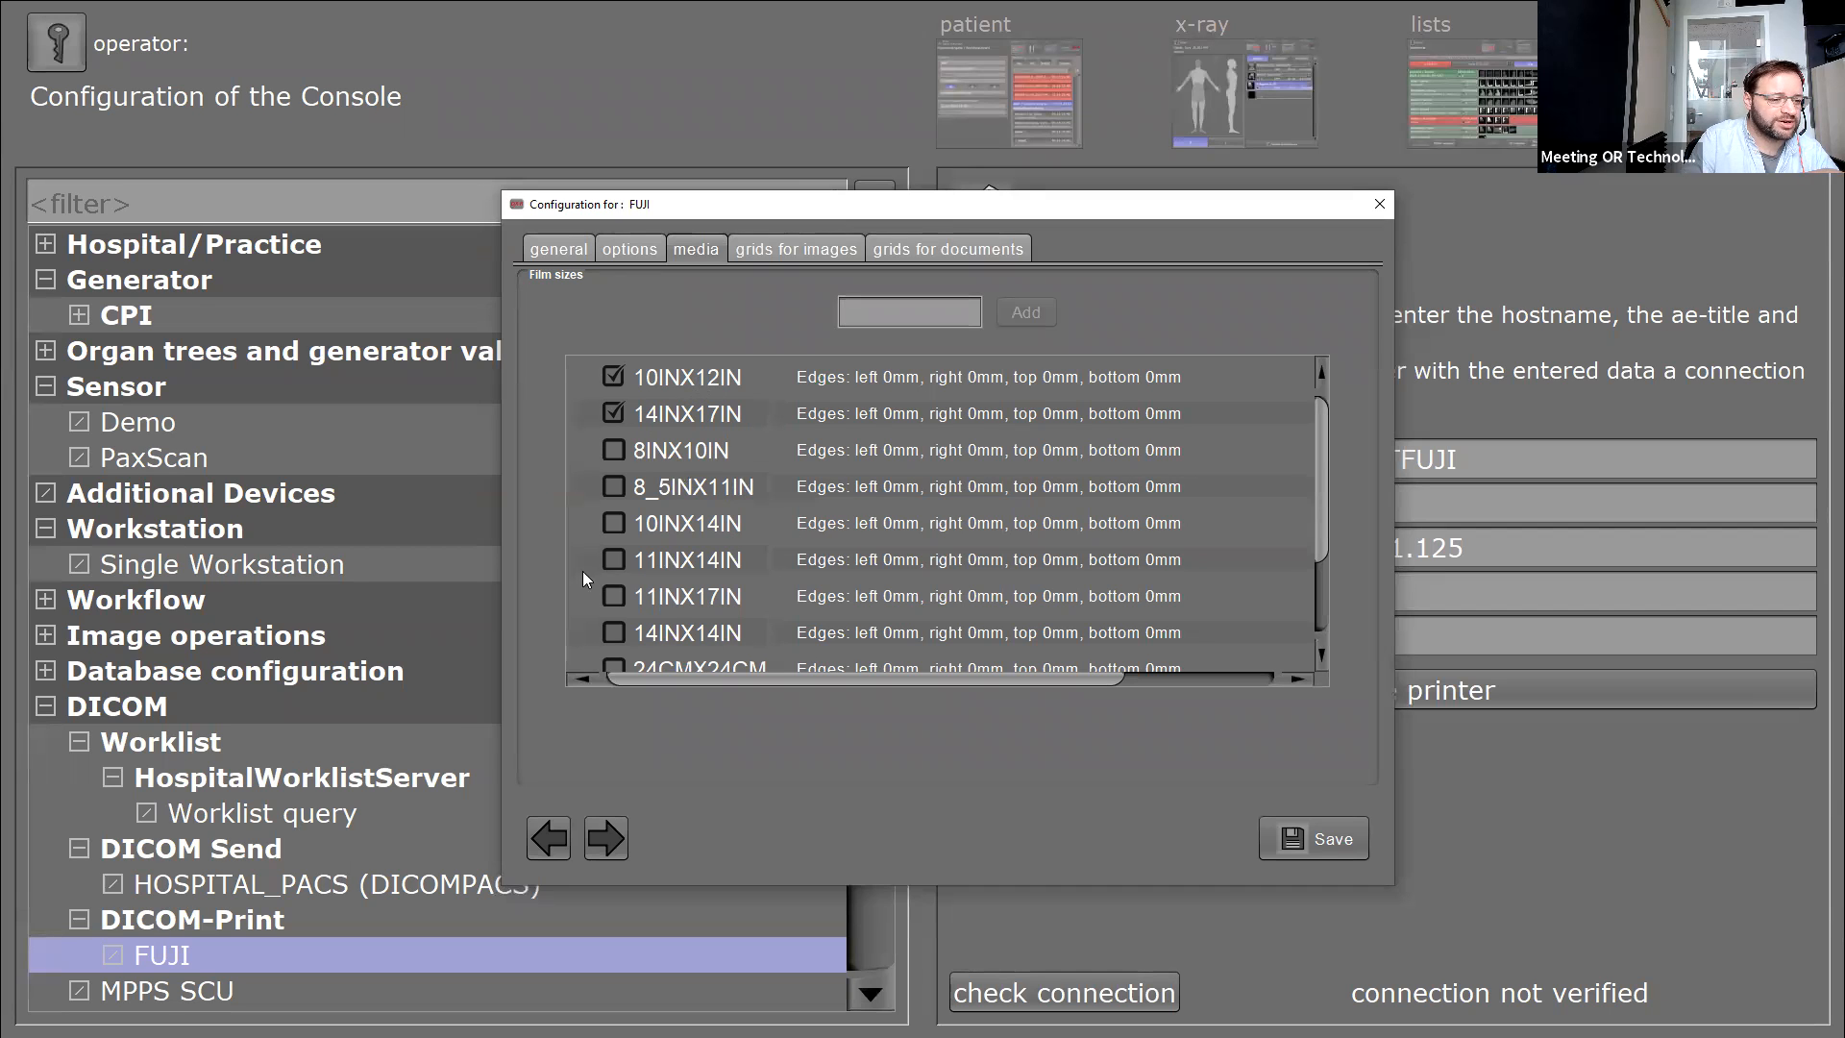
left_click(616, 447)
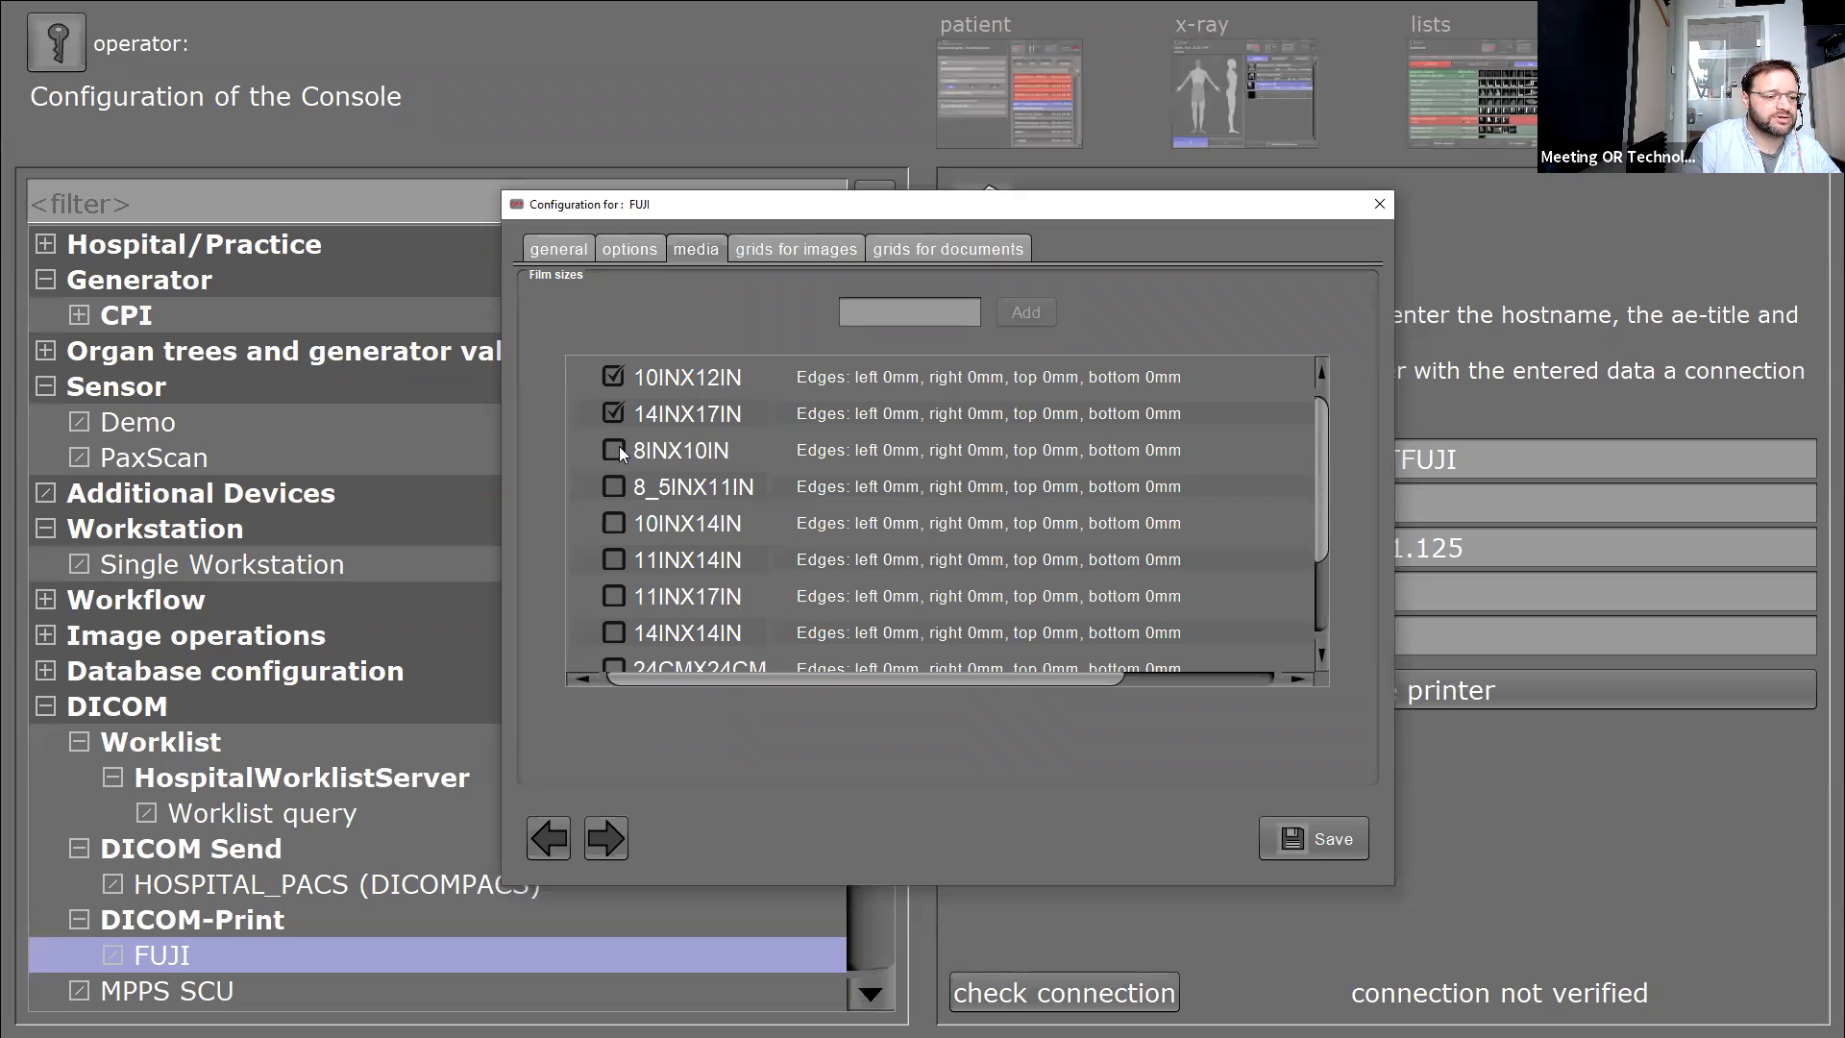
Save the FUJI printer configuration, then bring up the Windows Start menu.
left_click(1332, 841)
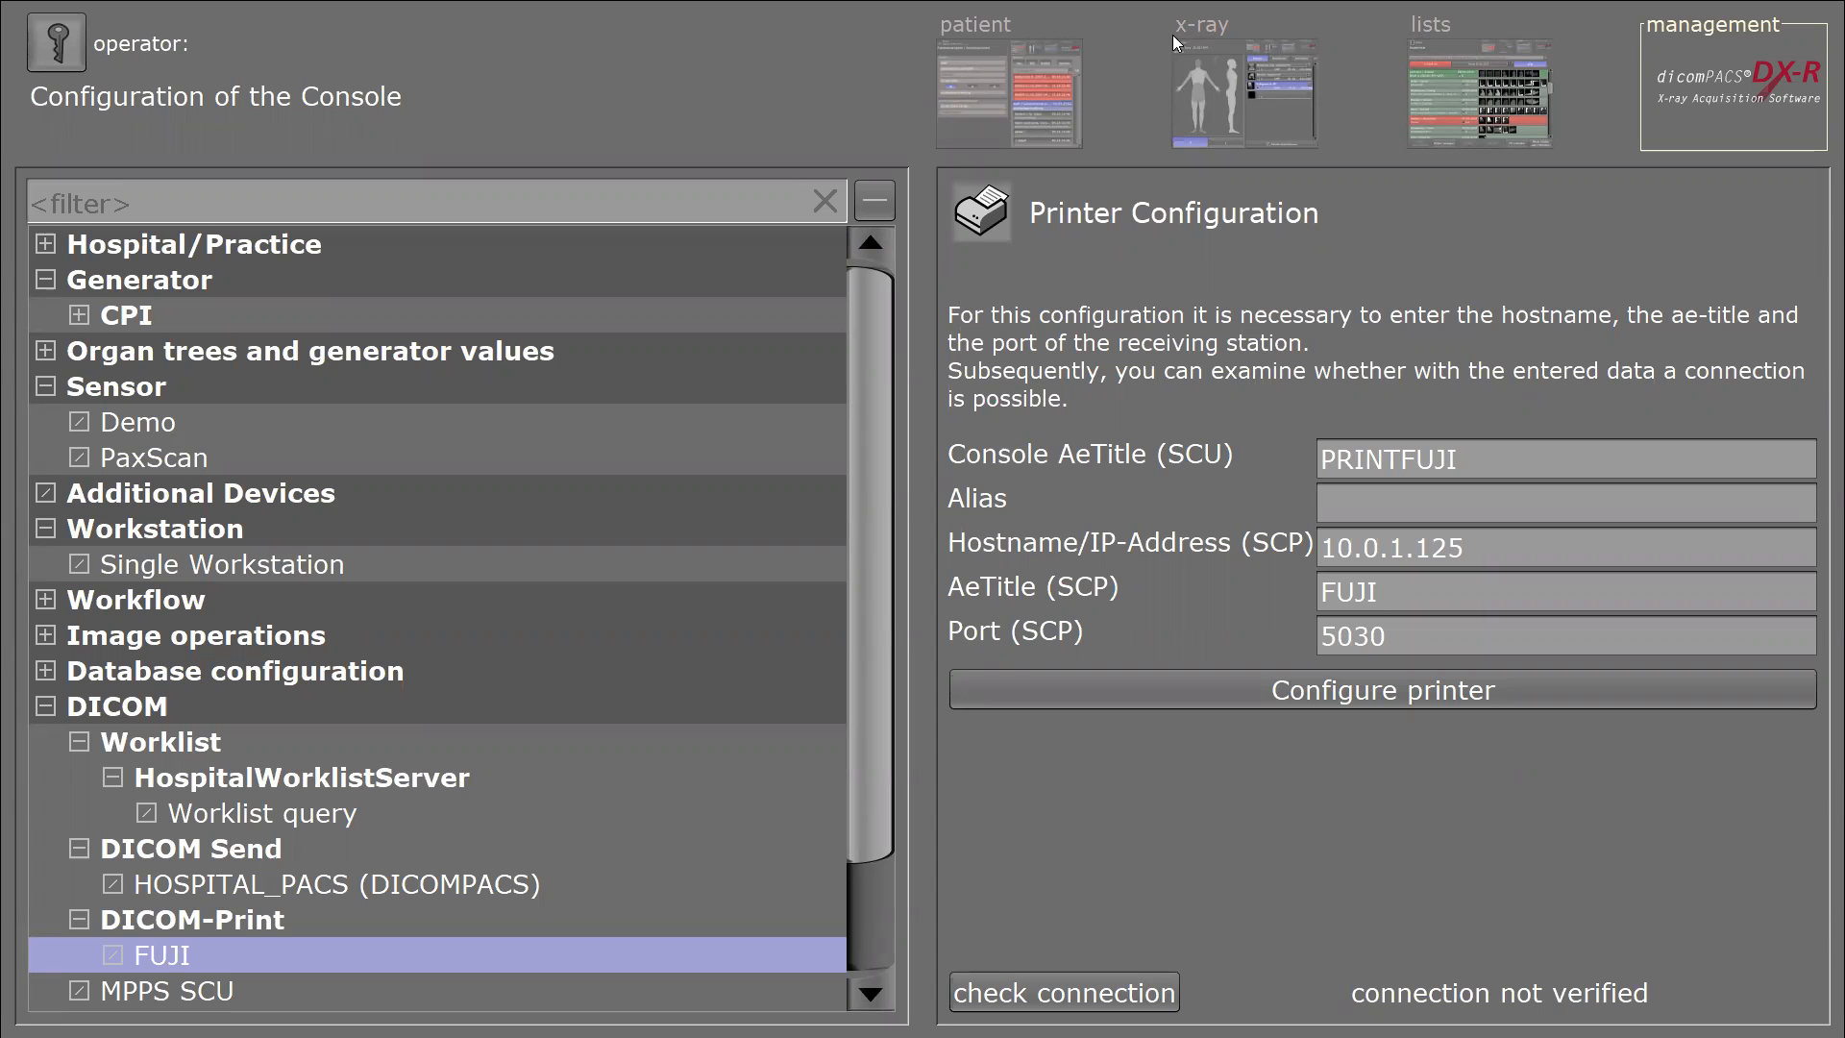
key("super")
Search the Start menu for 'team' and launch TeamViewer.
type("team")
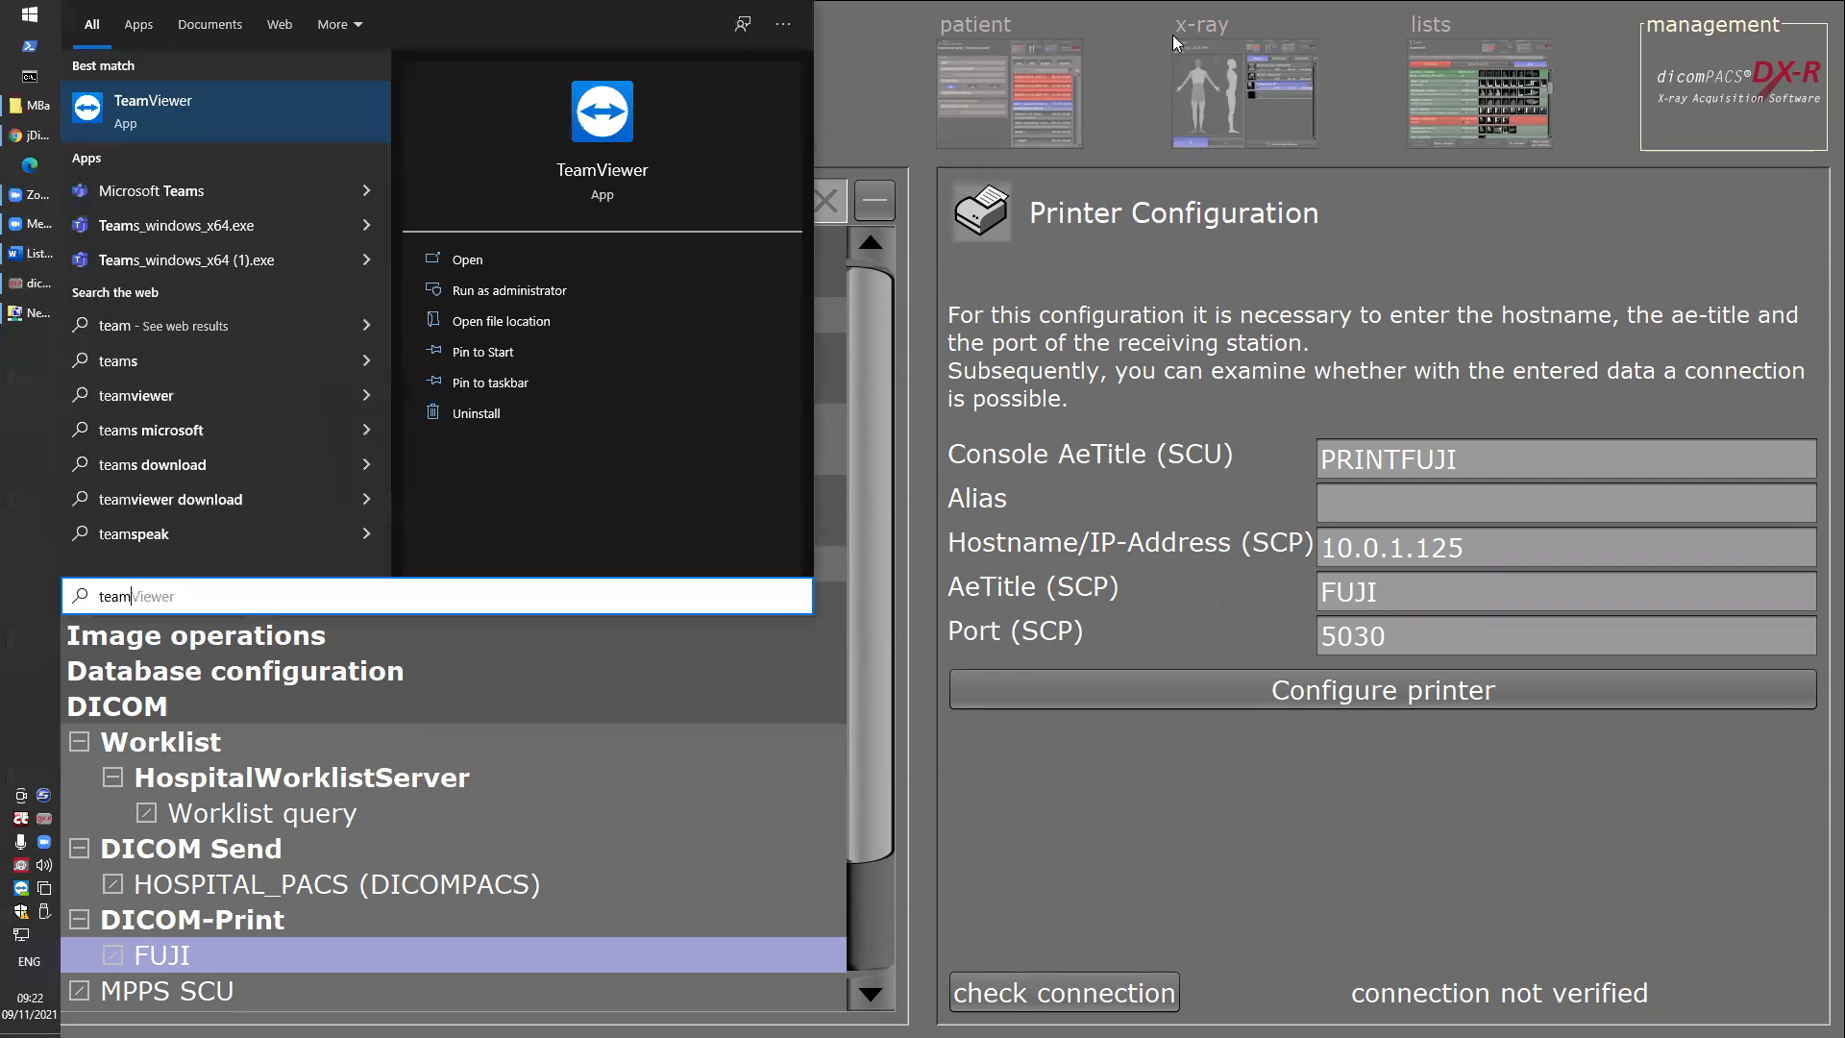
key("Return")
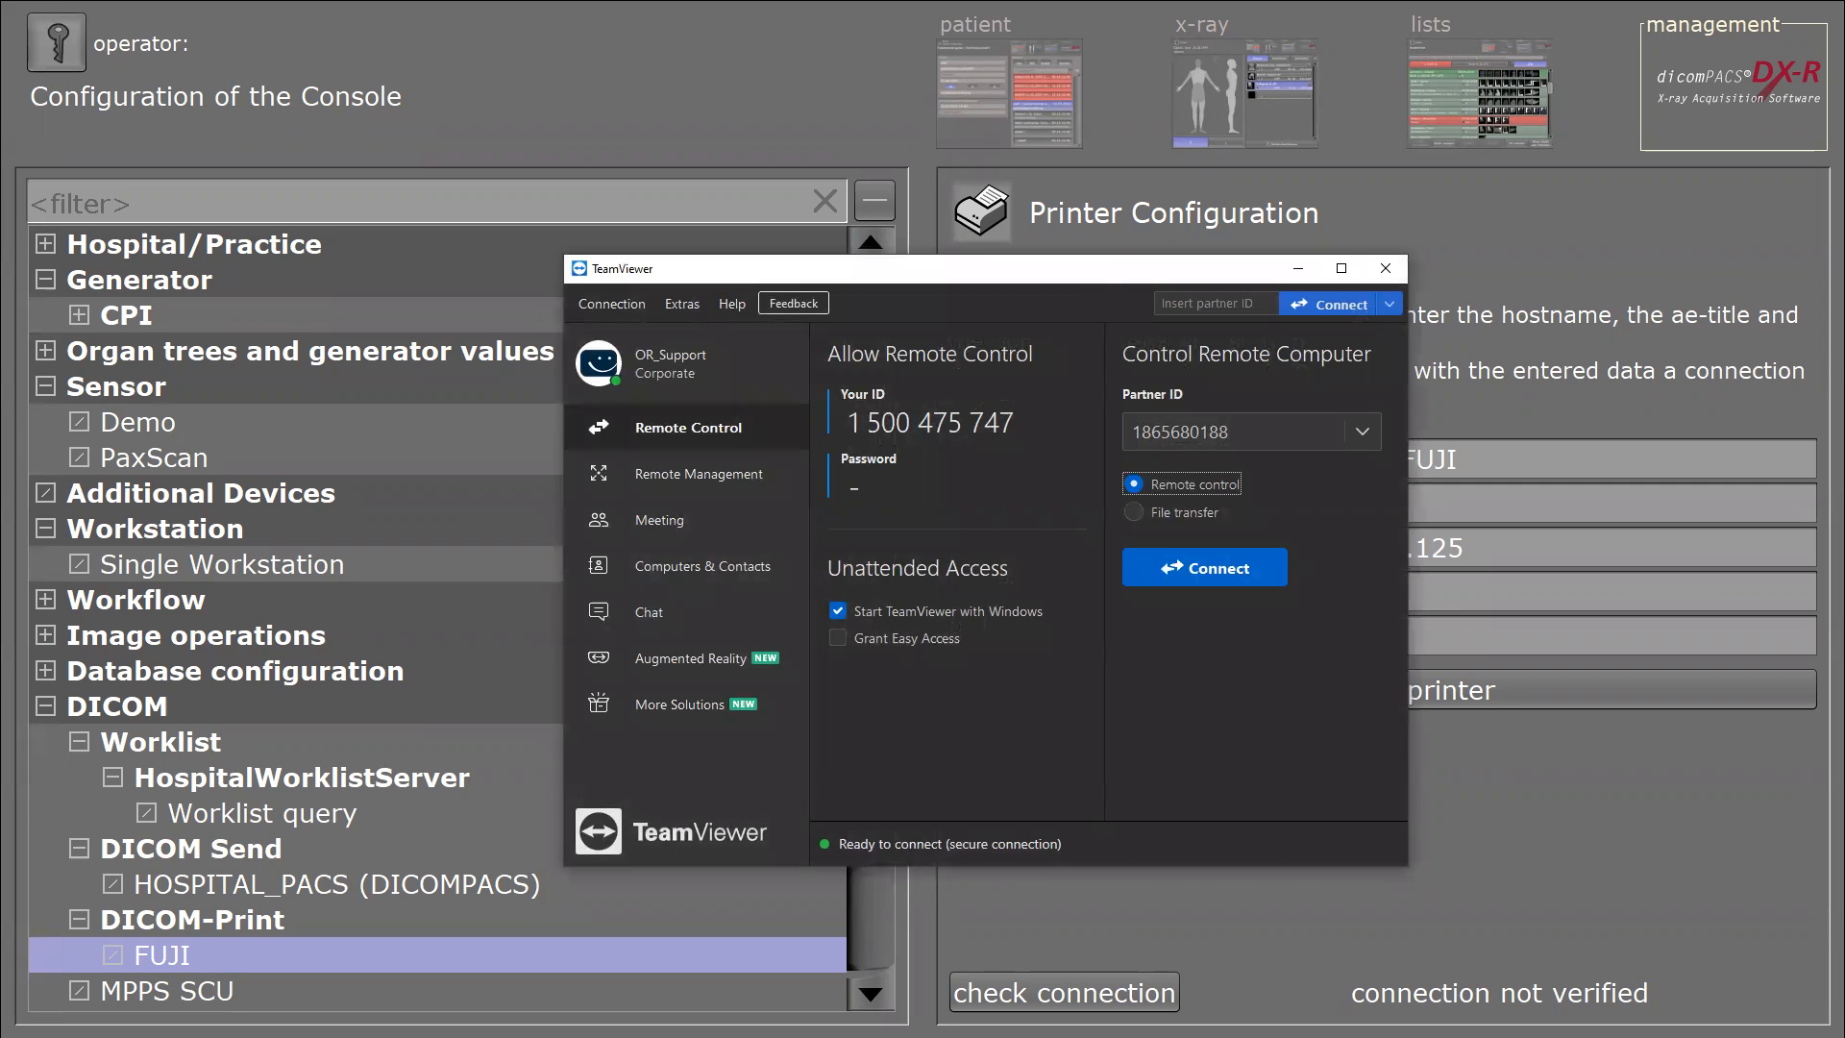
Bring the TeamViewer window back to the screen centre and select the existing partner ID.
key("alt+F4")
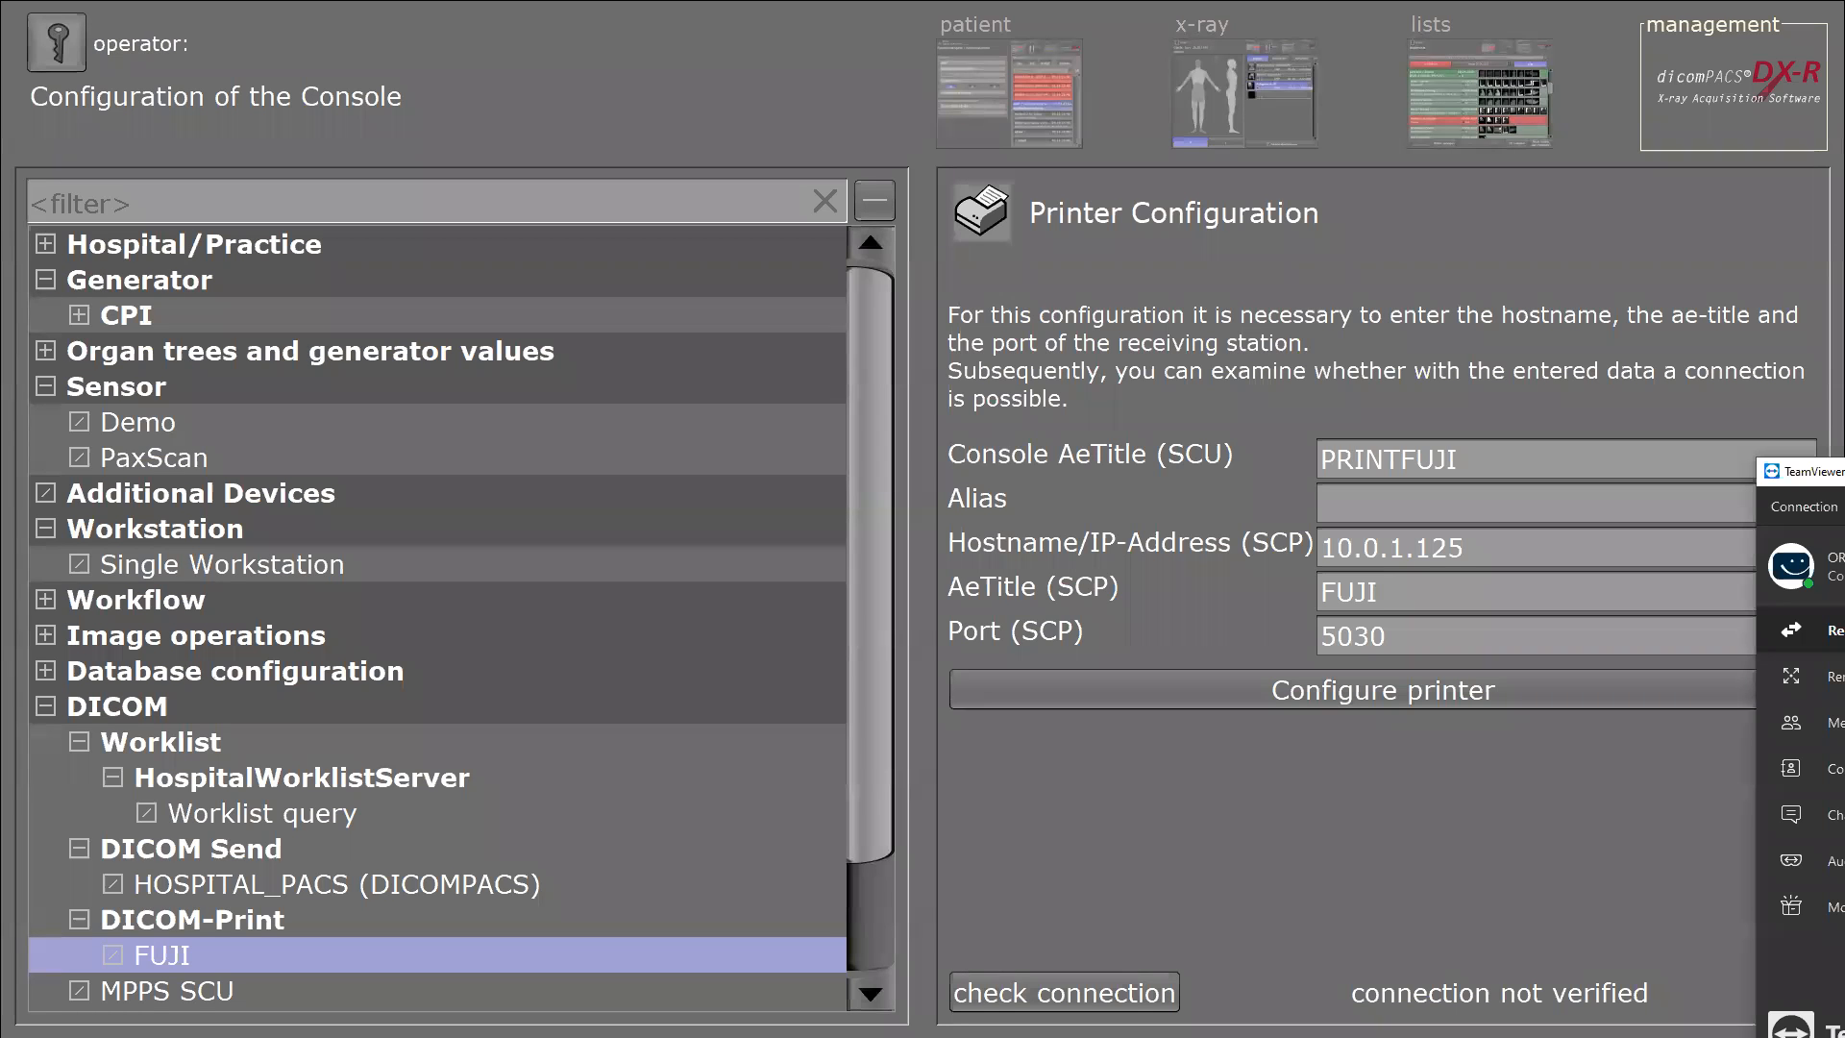
left_click_drag(1843, 472, 1195, 211)
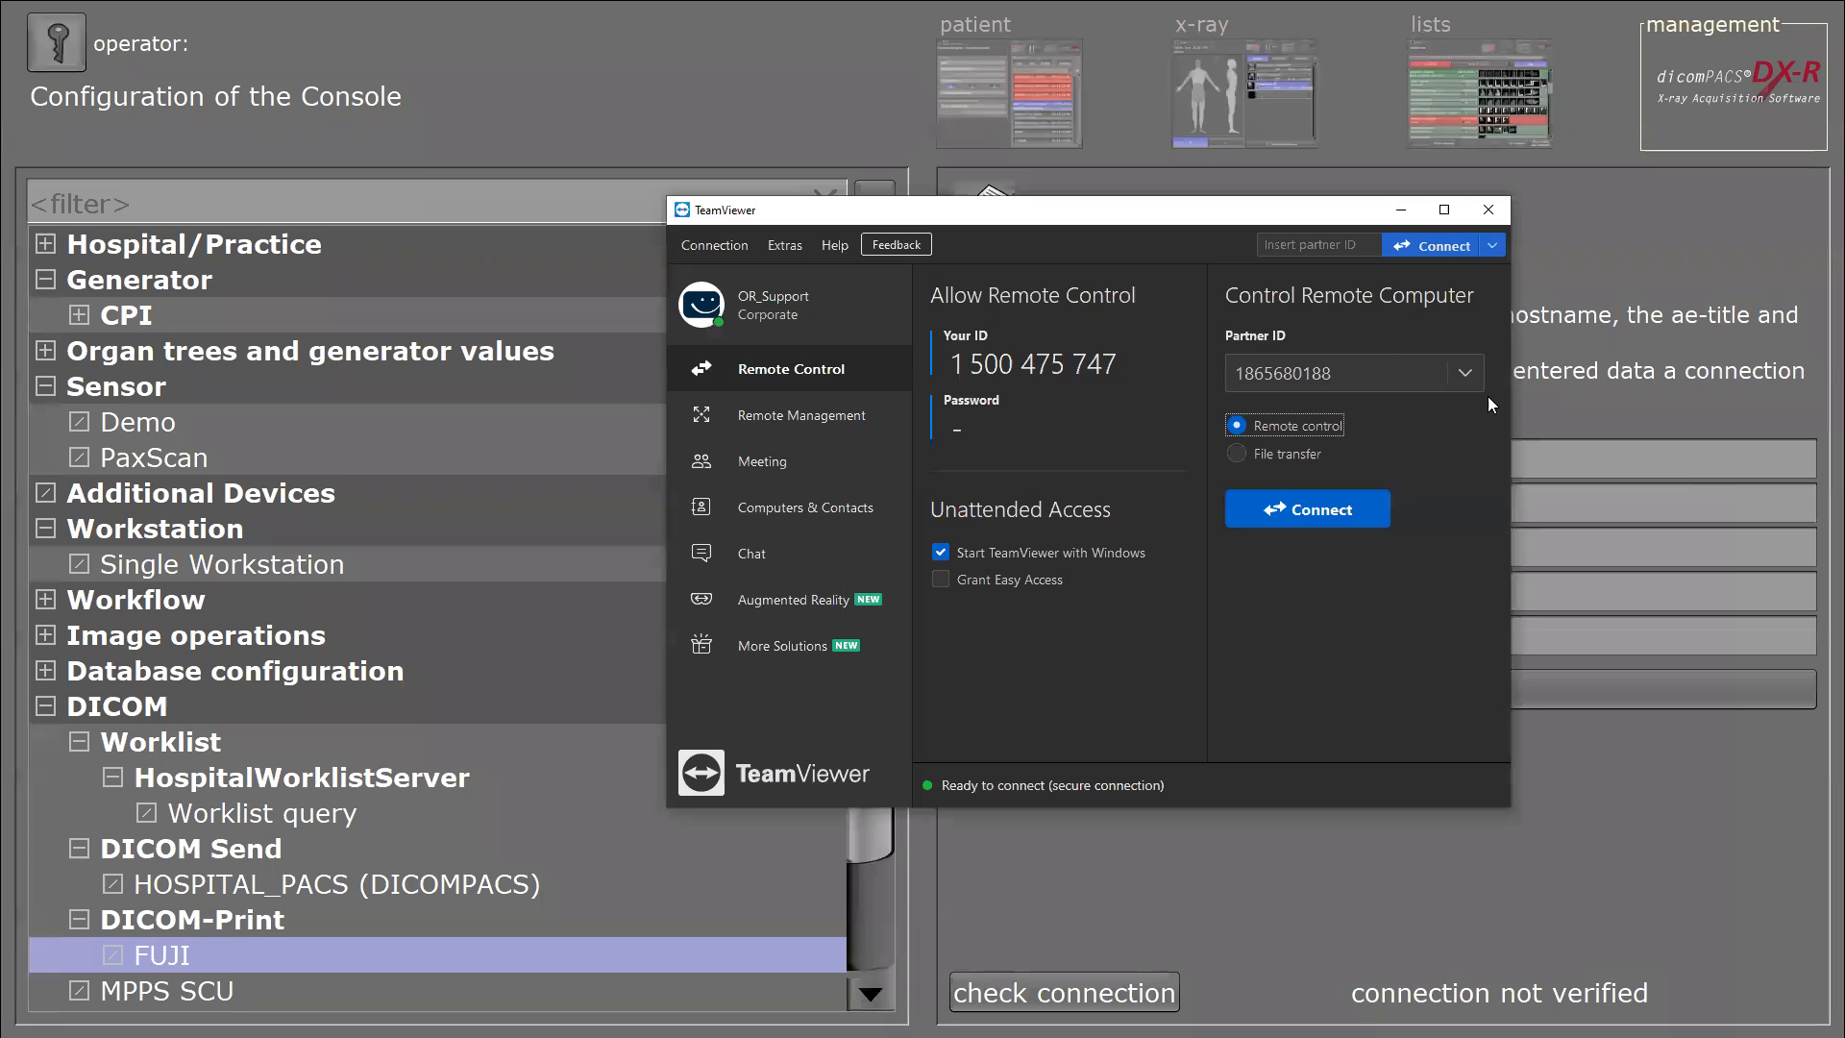
double_click(1360, 376)
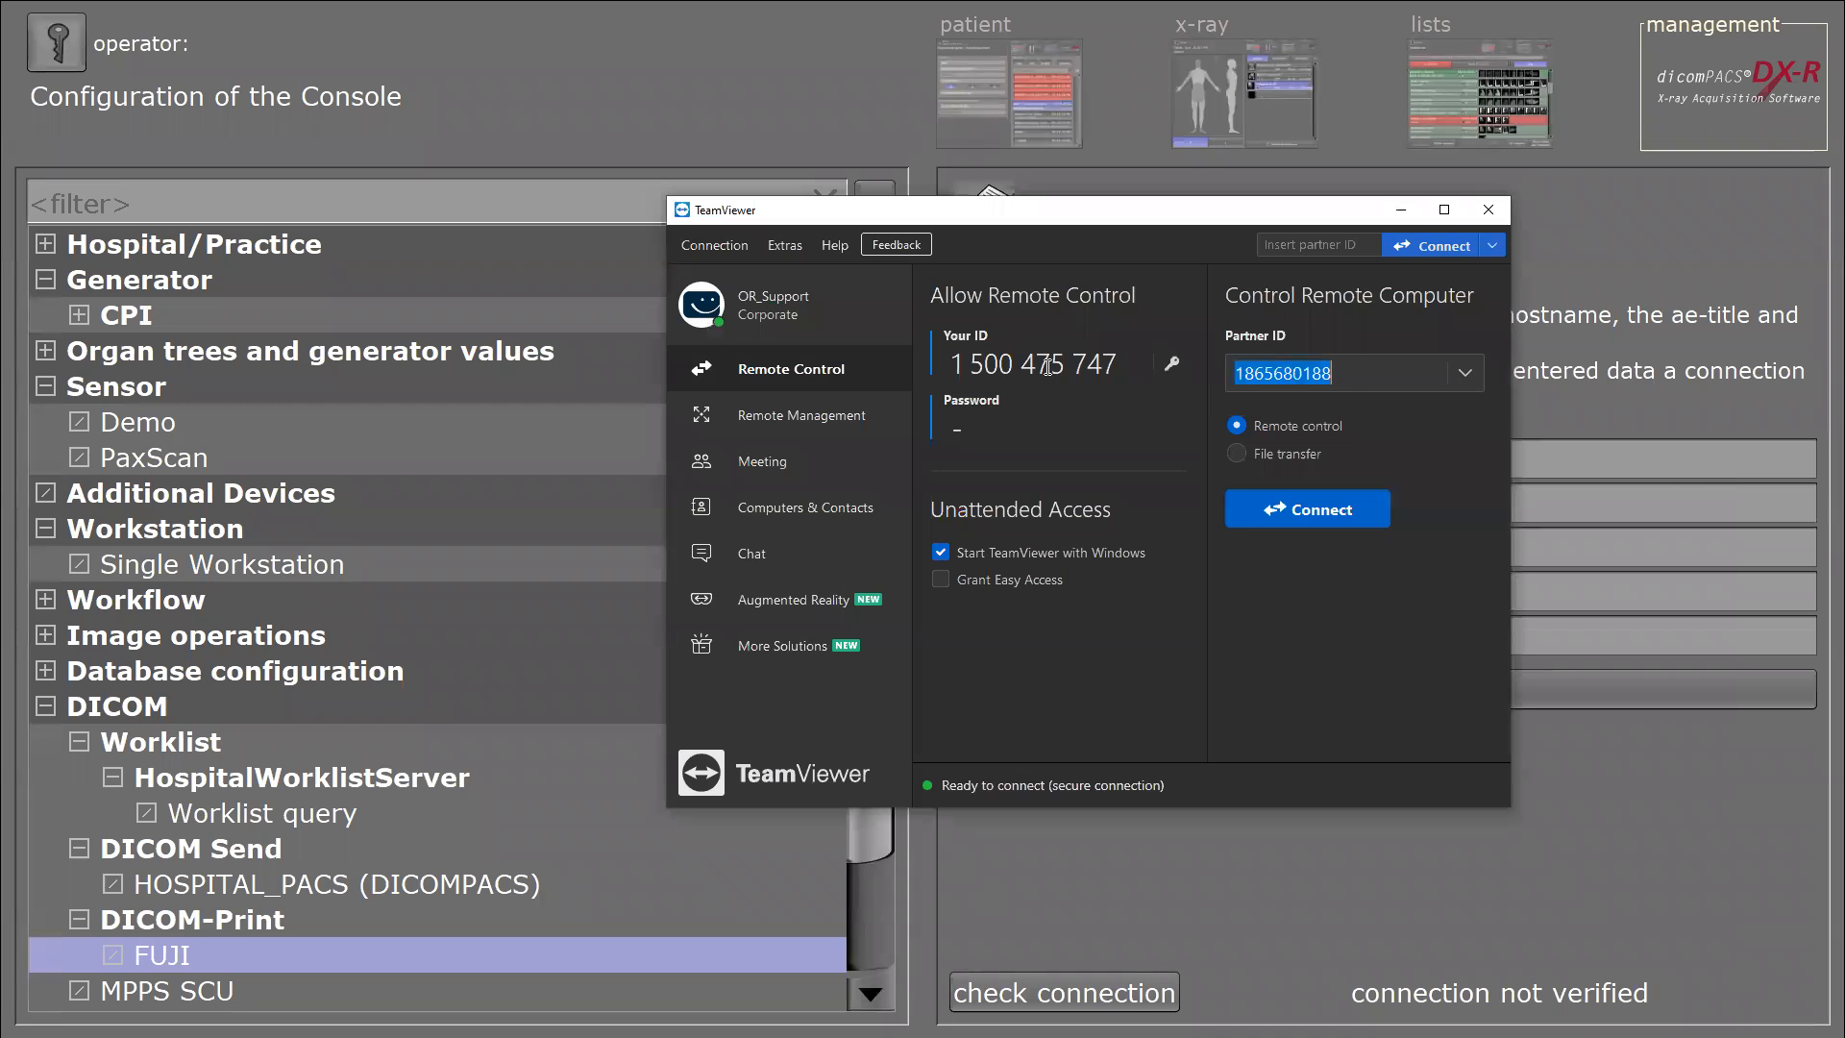
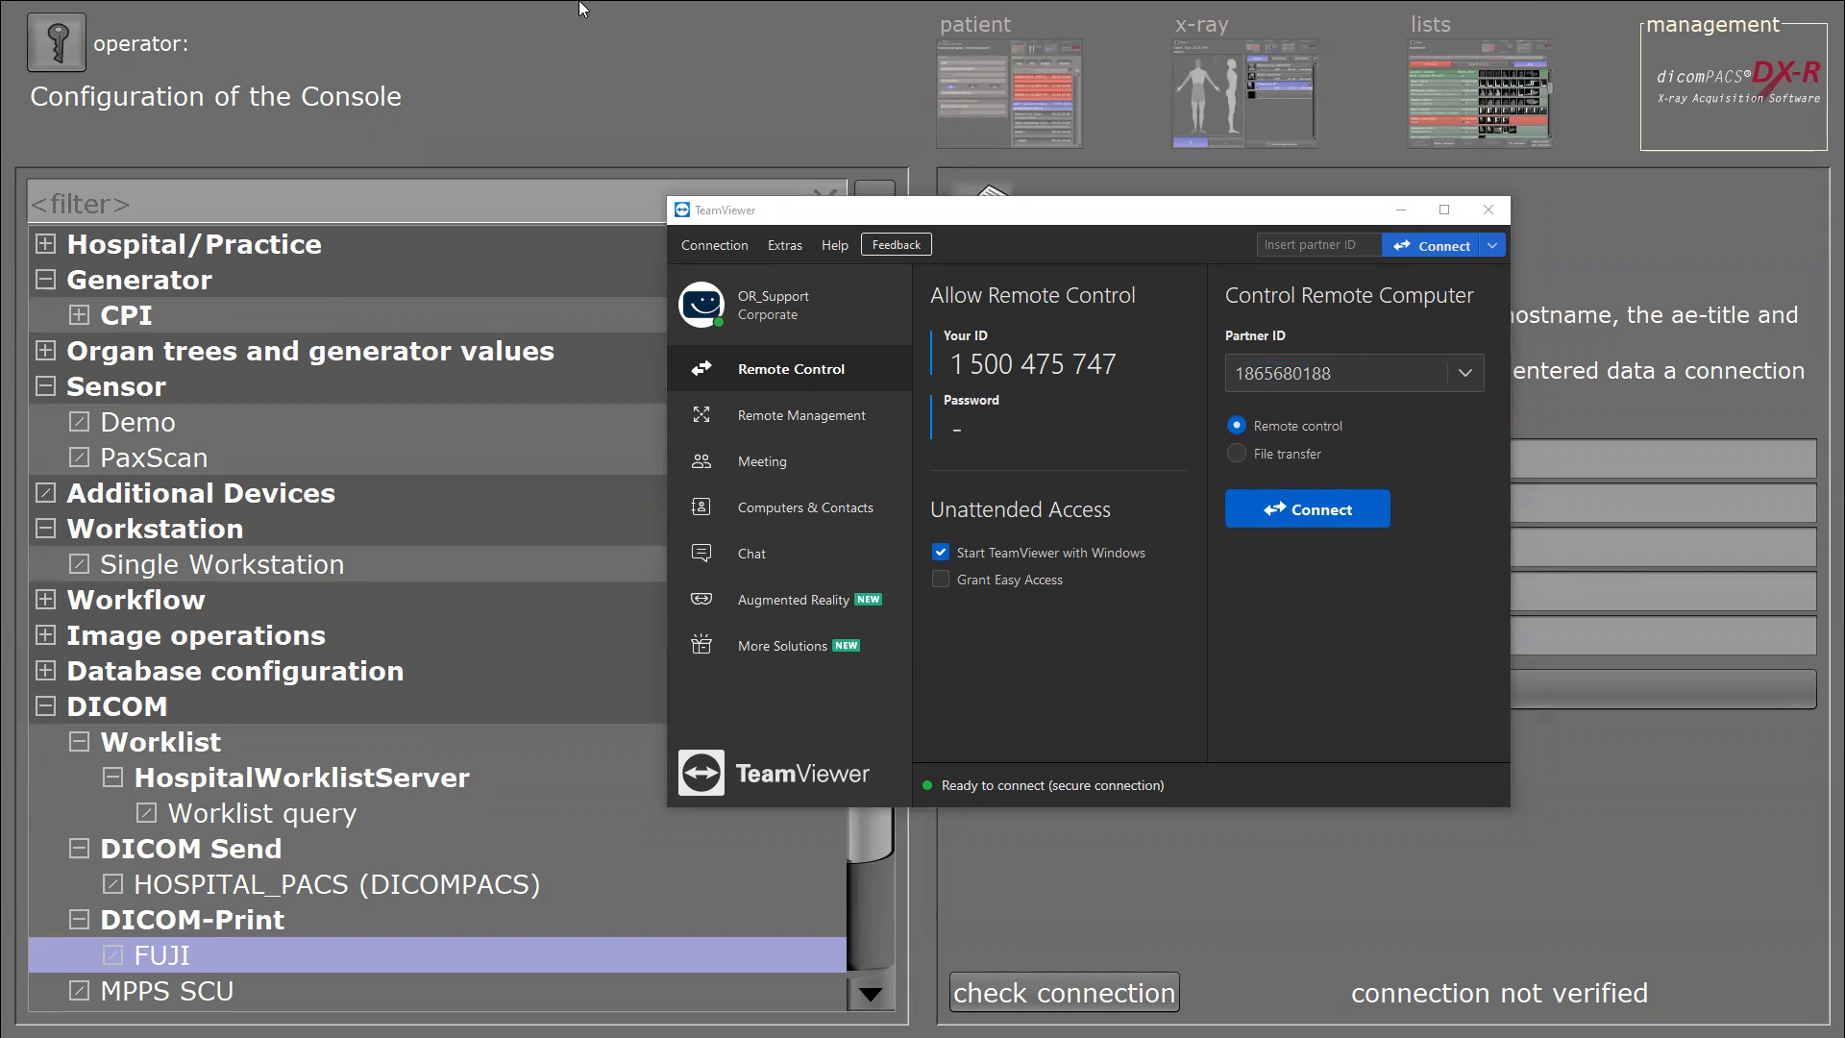
Replace the partner ID with the pasted one, connect, and log on with the partner's password.
left_click_drag(1369, 373, 1247, 359)
type("388321789")
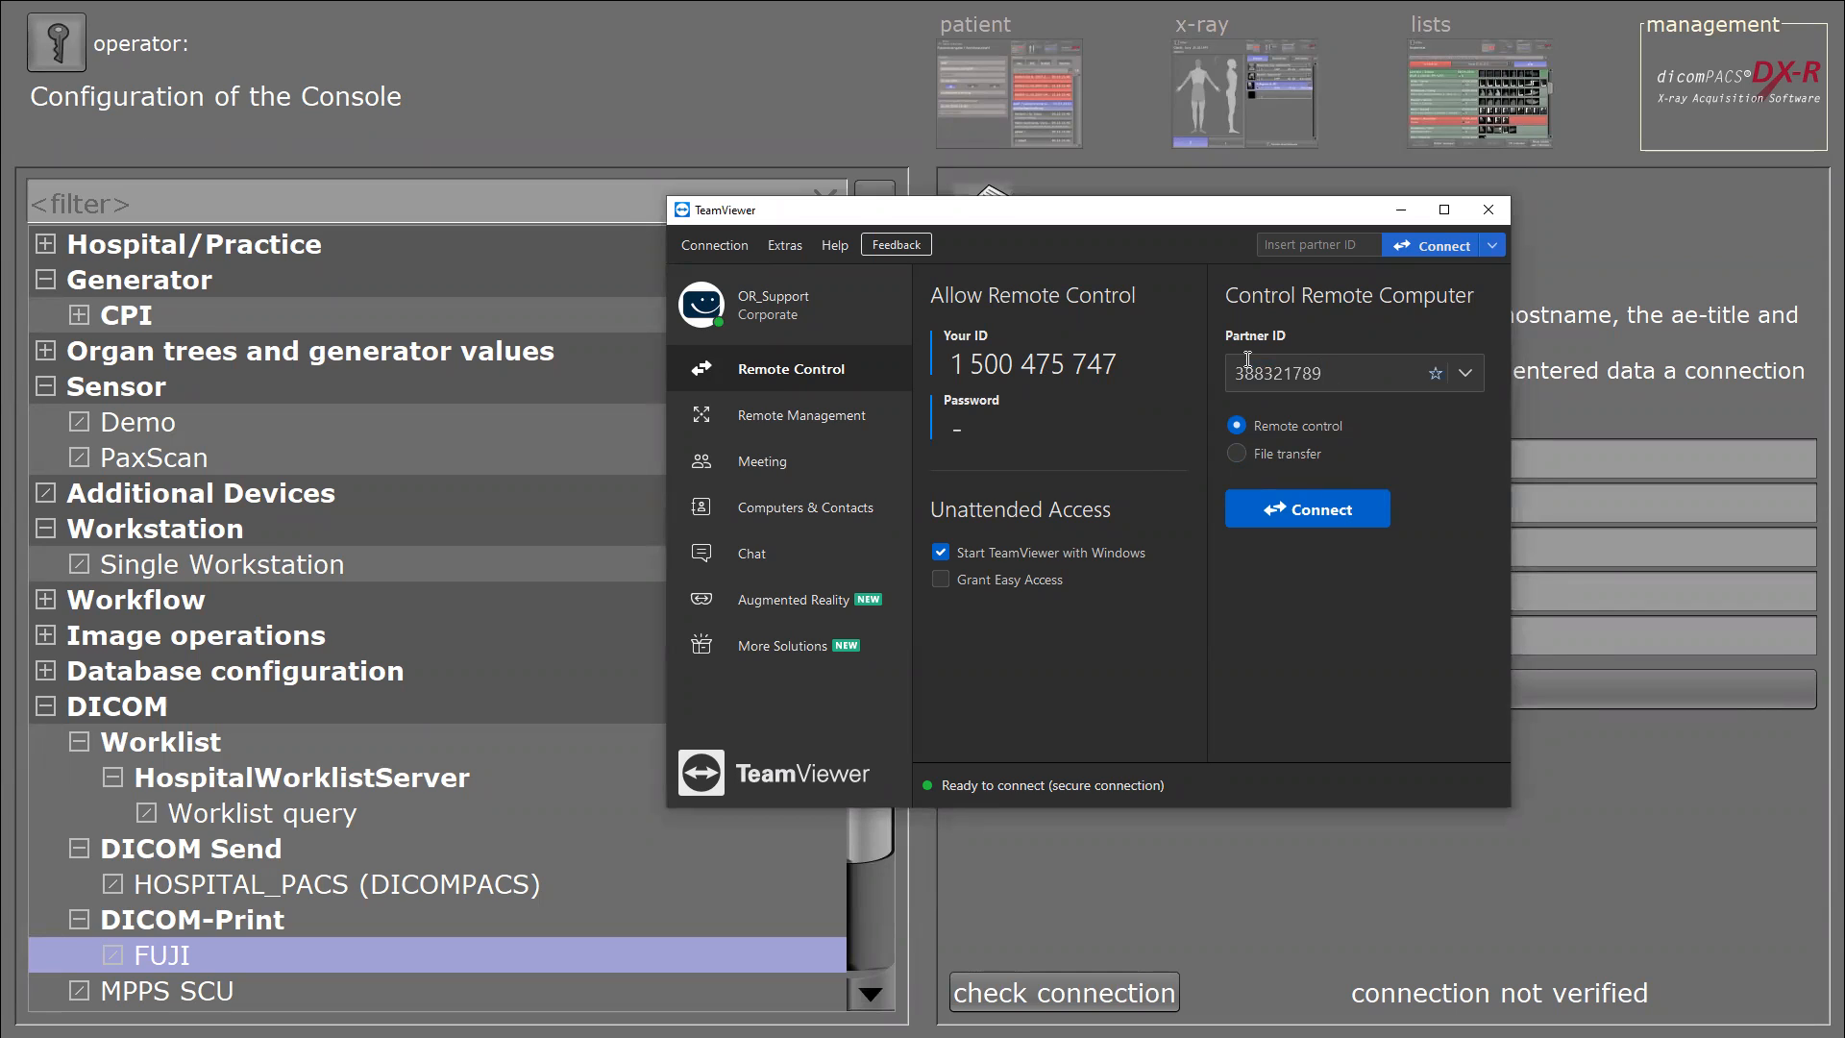
key("Return")
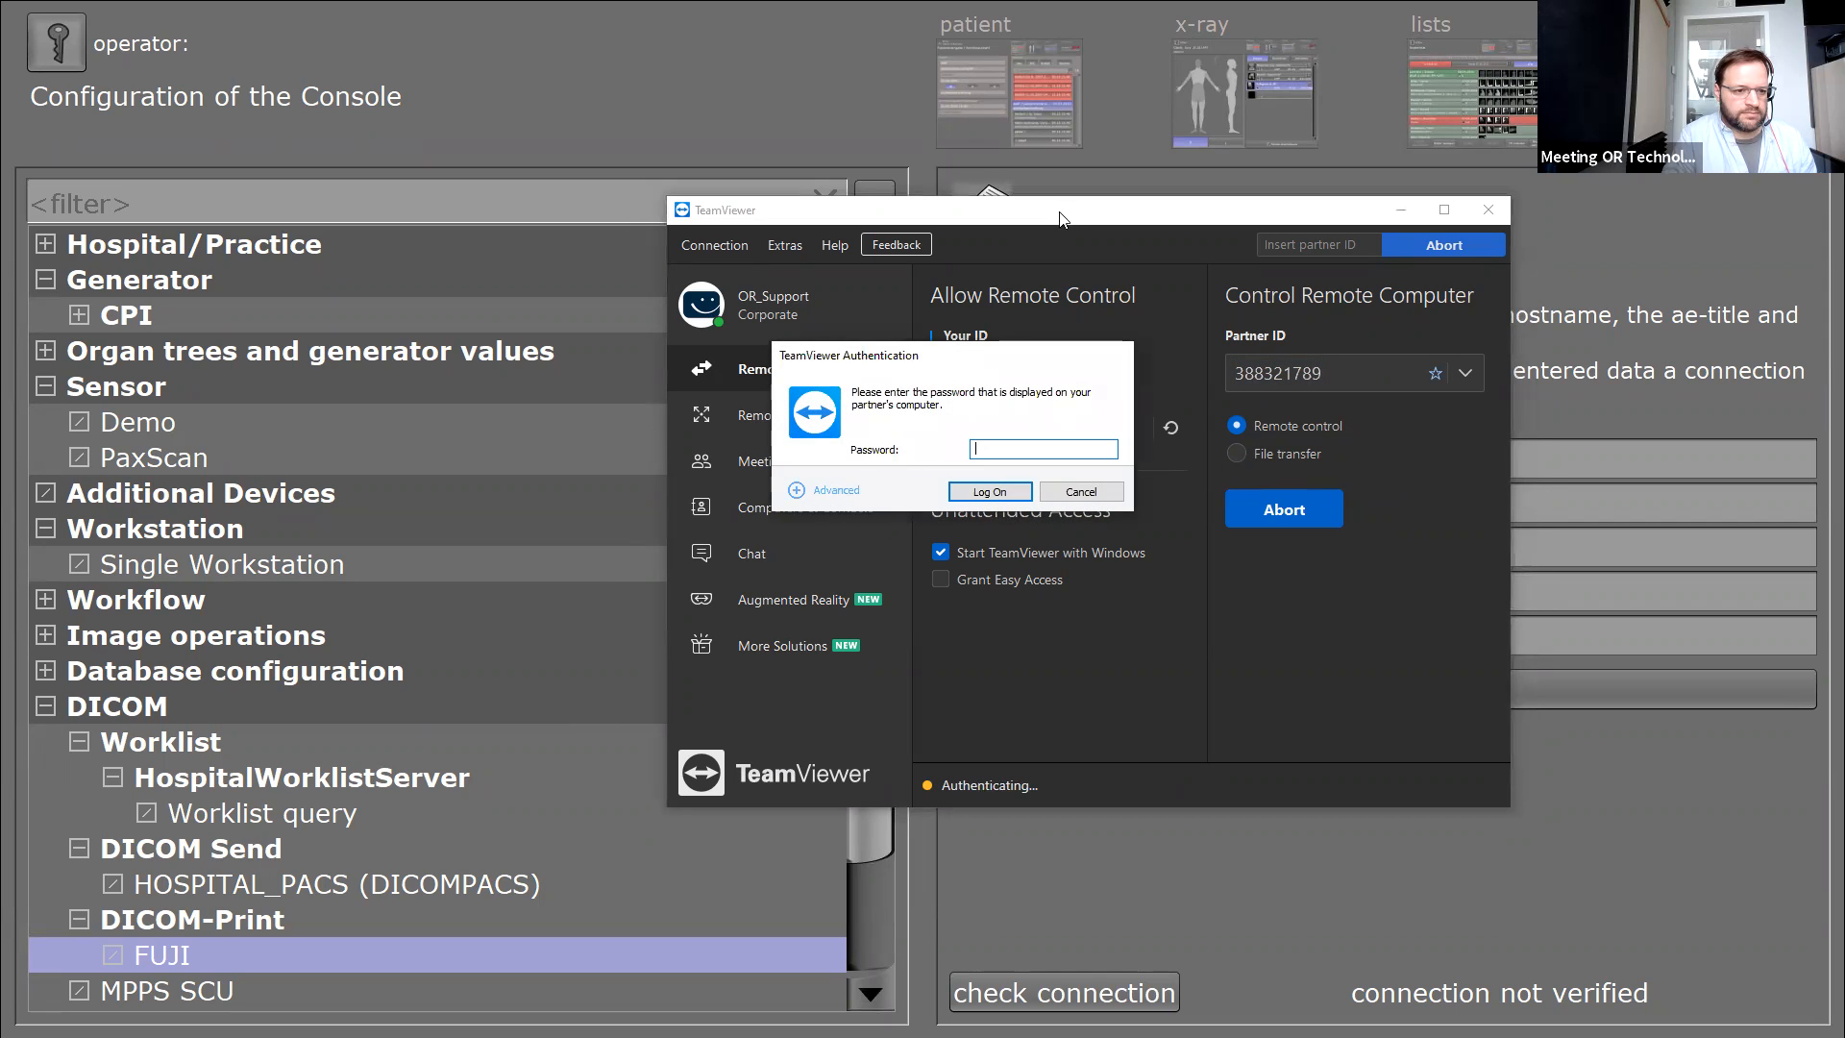
left_click(989, 328)
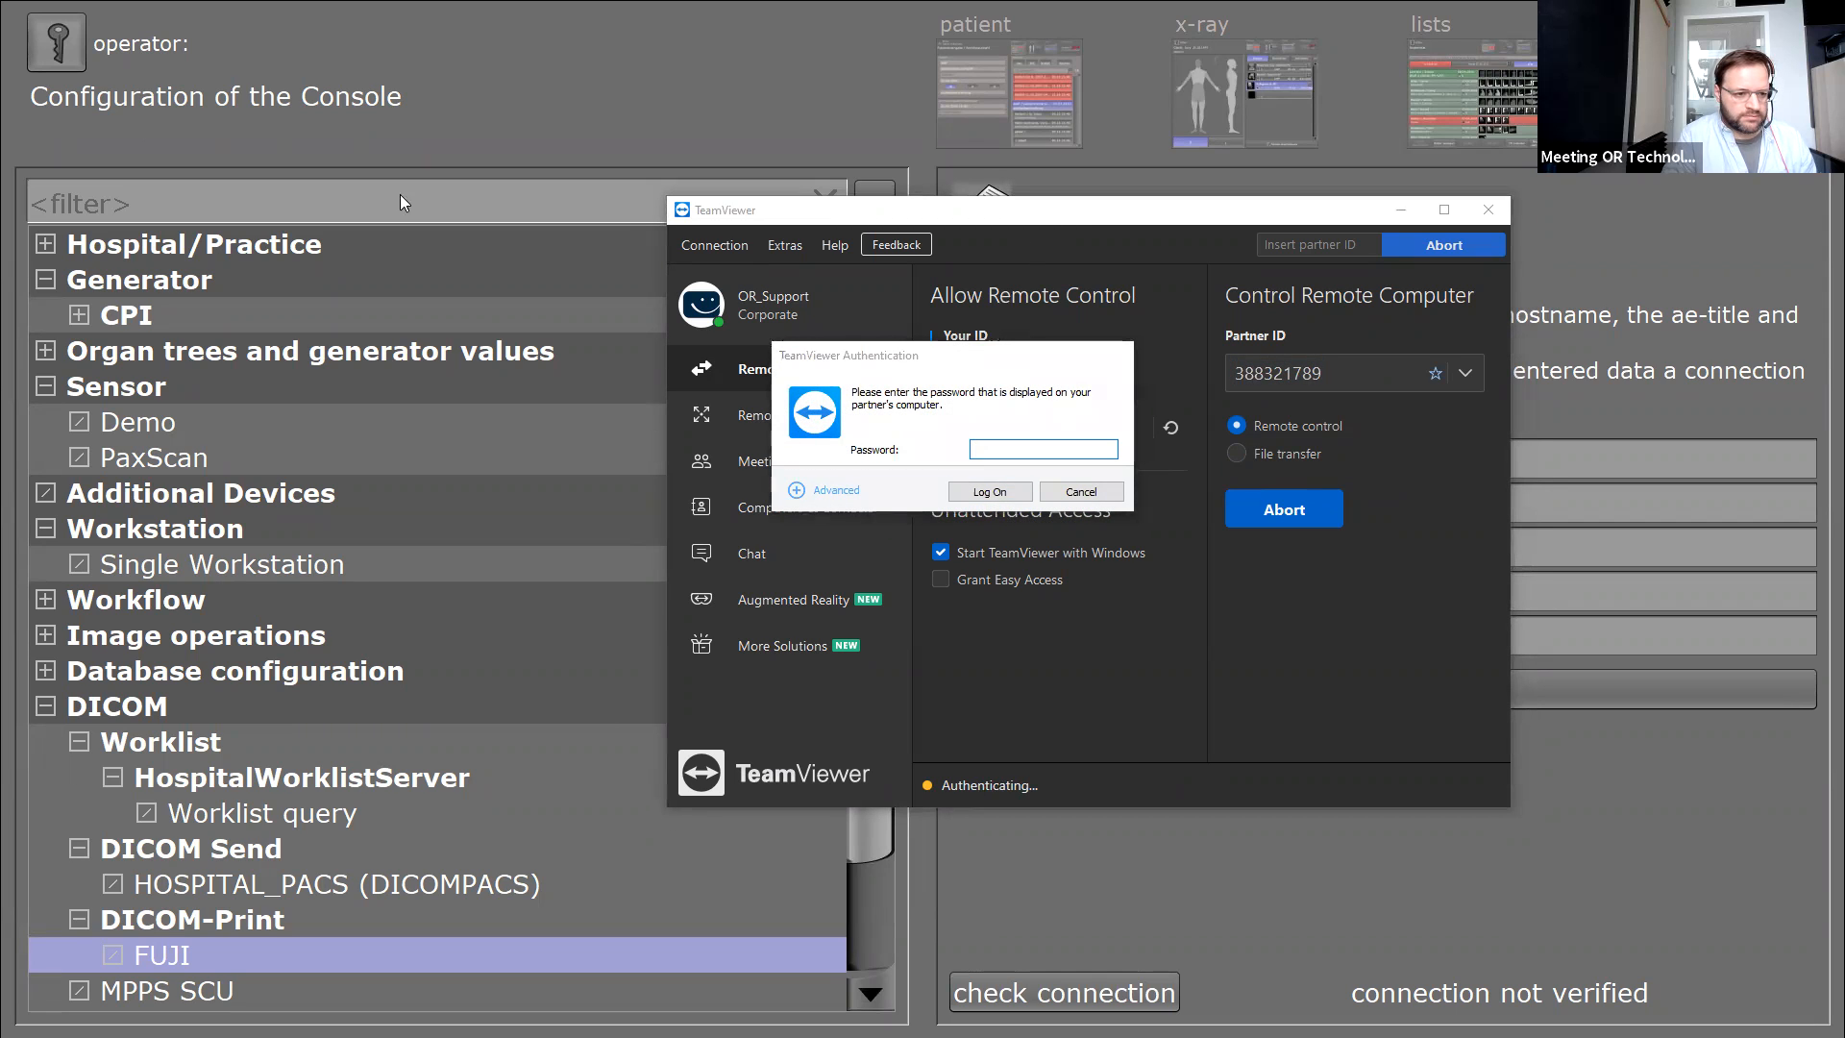
left_click(987, 491)
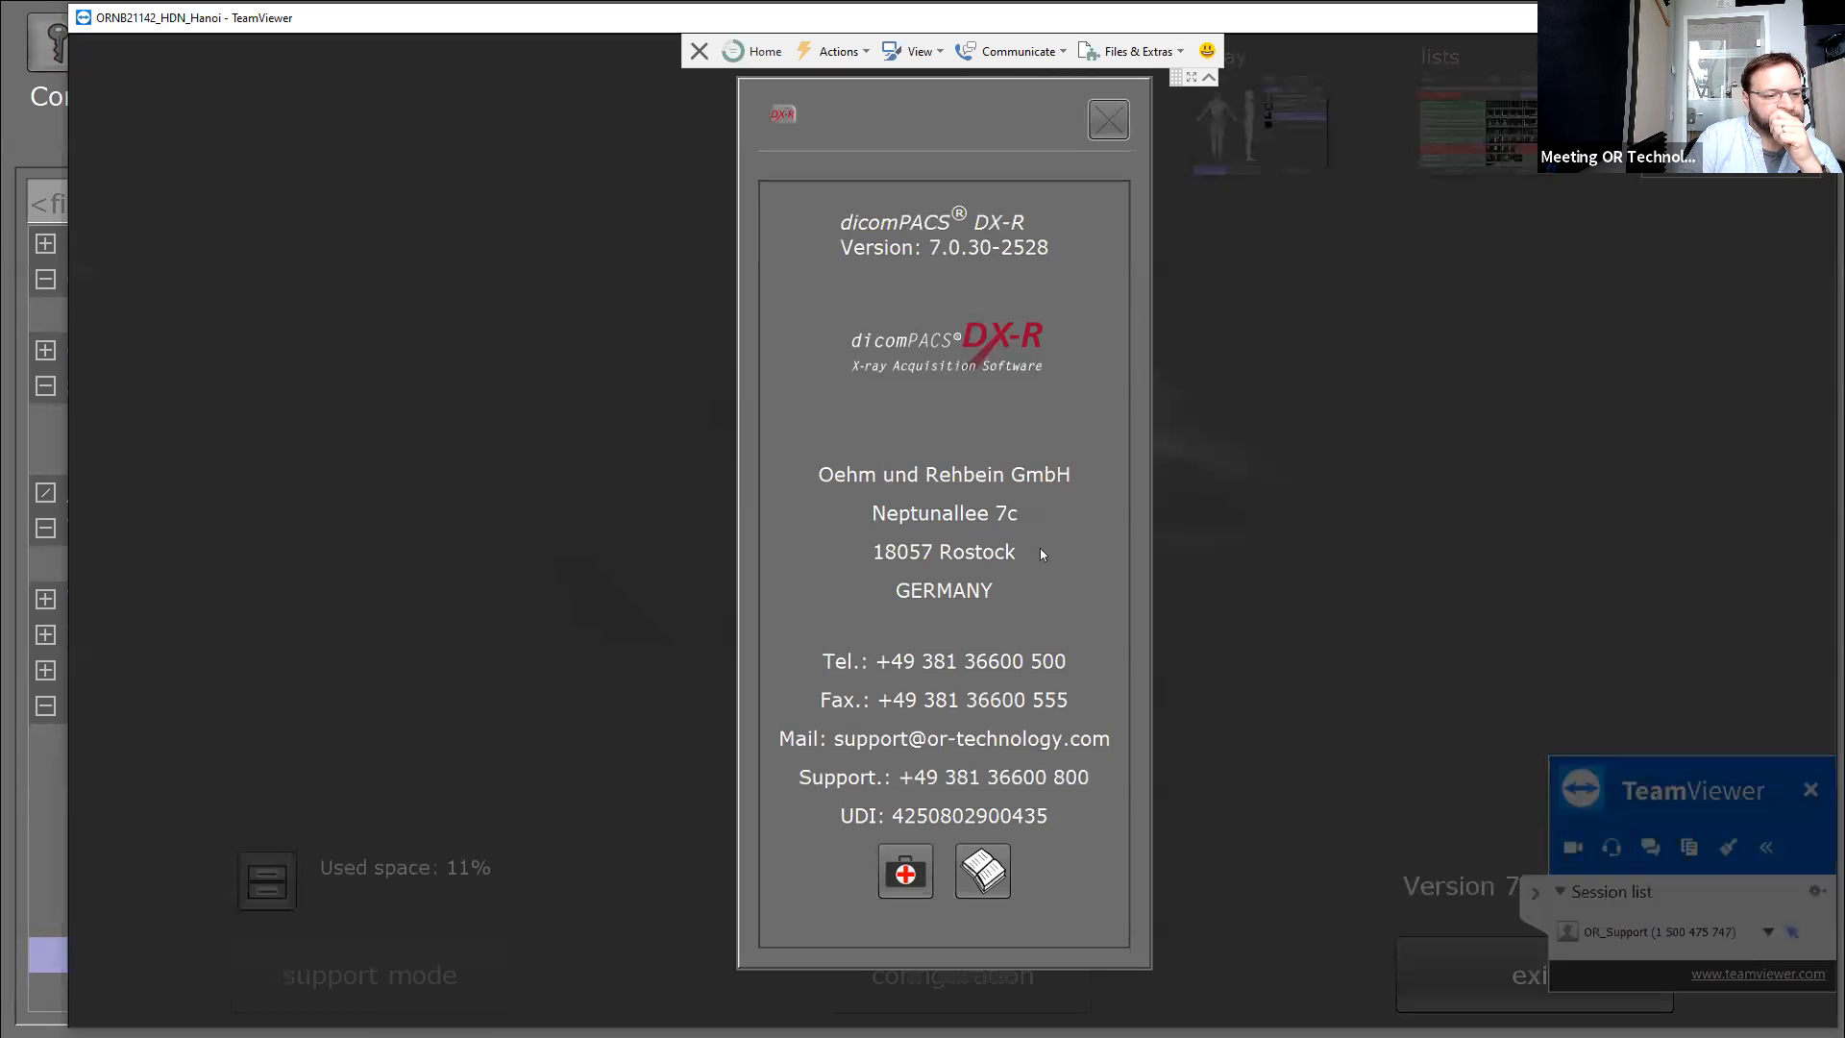
Close the version information box, maximize the remote session window and collapse its side panel.
left_click(1107, 122)
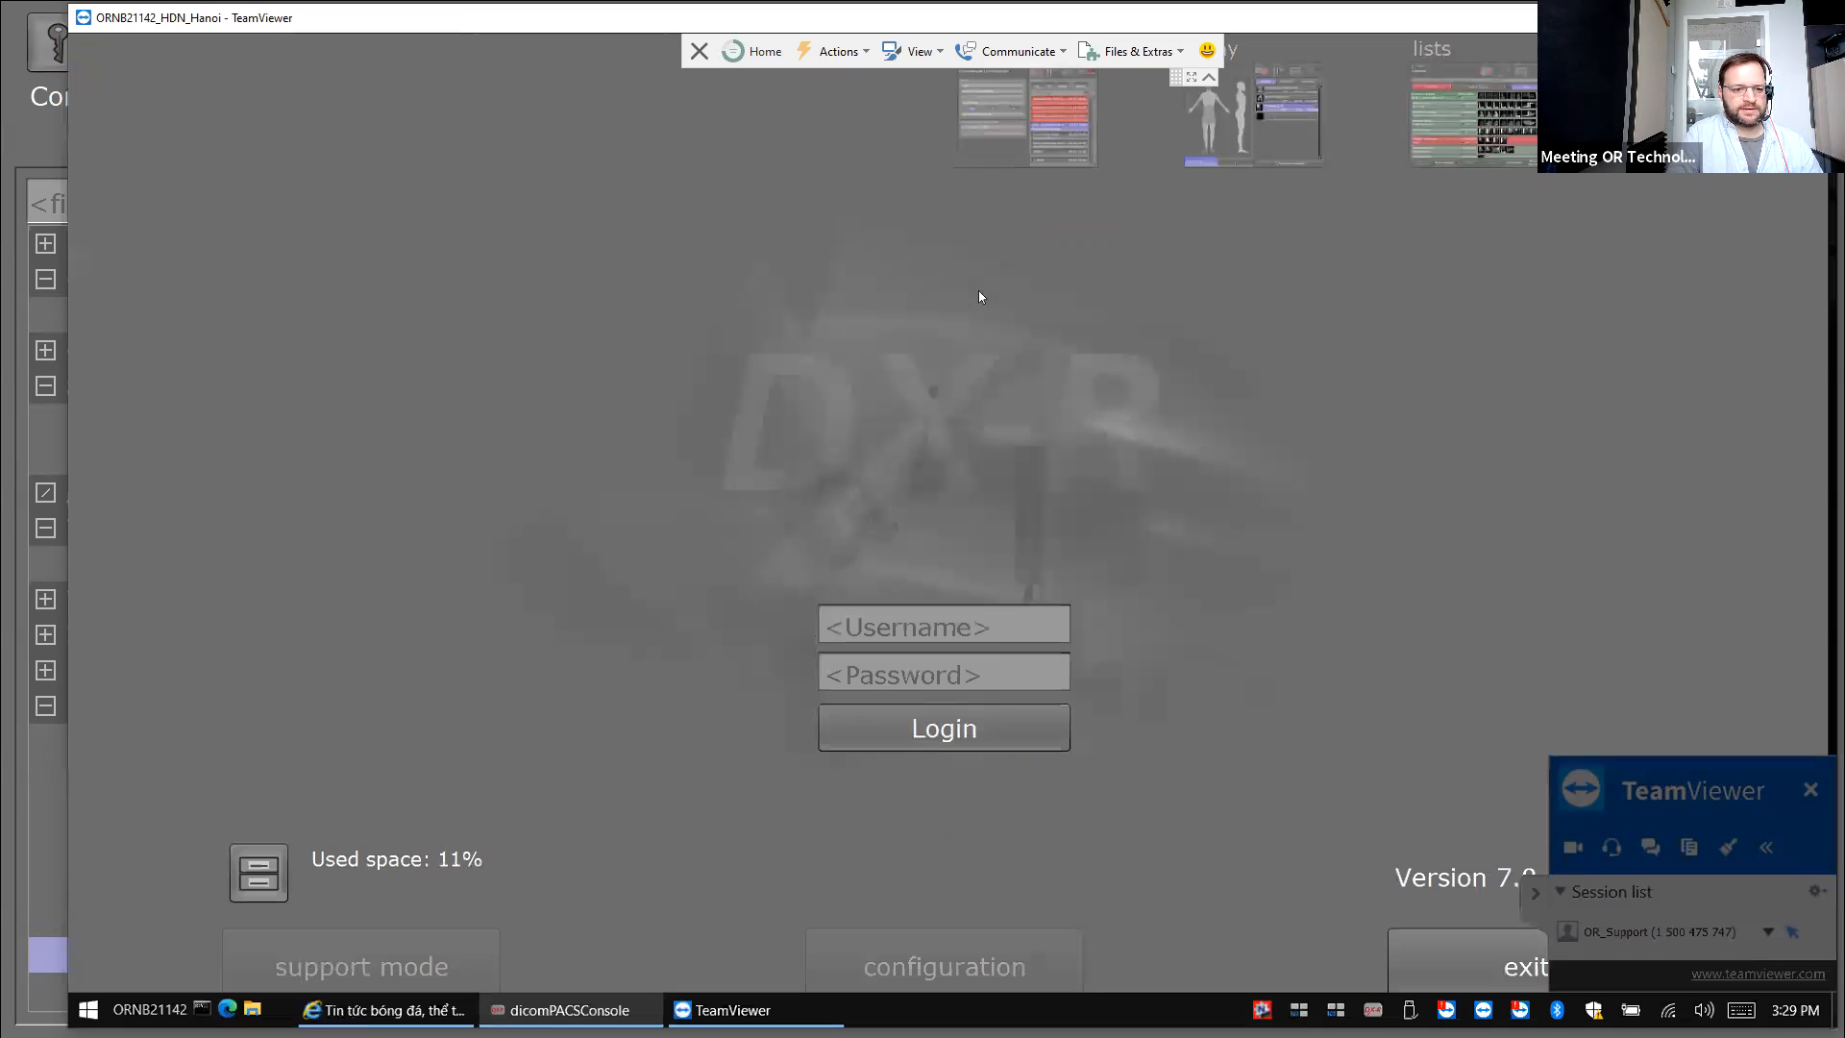
double_click(369, 27)
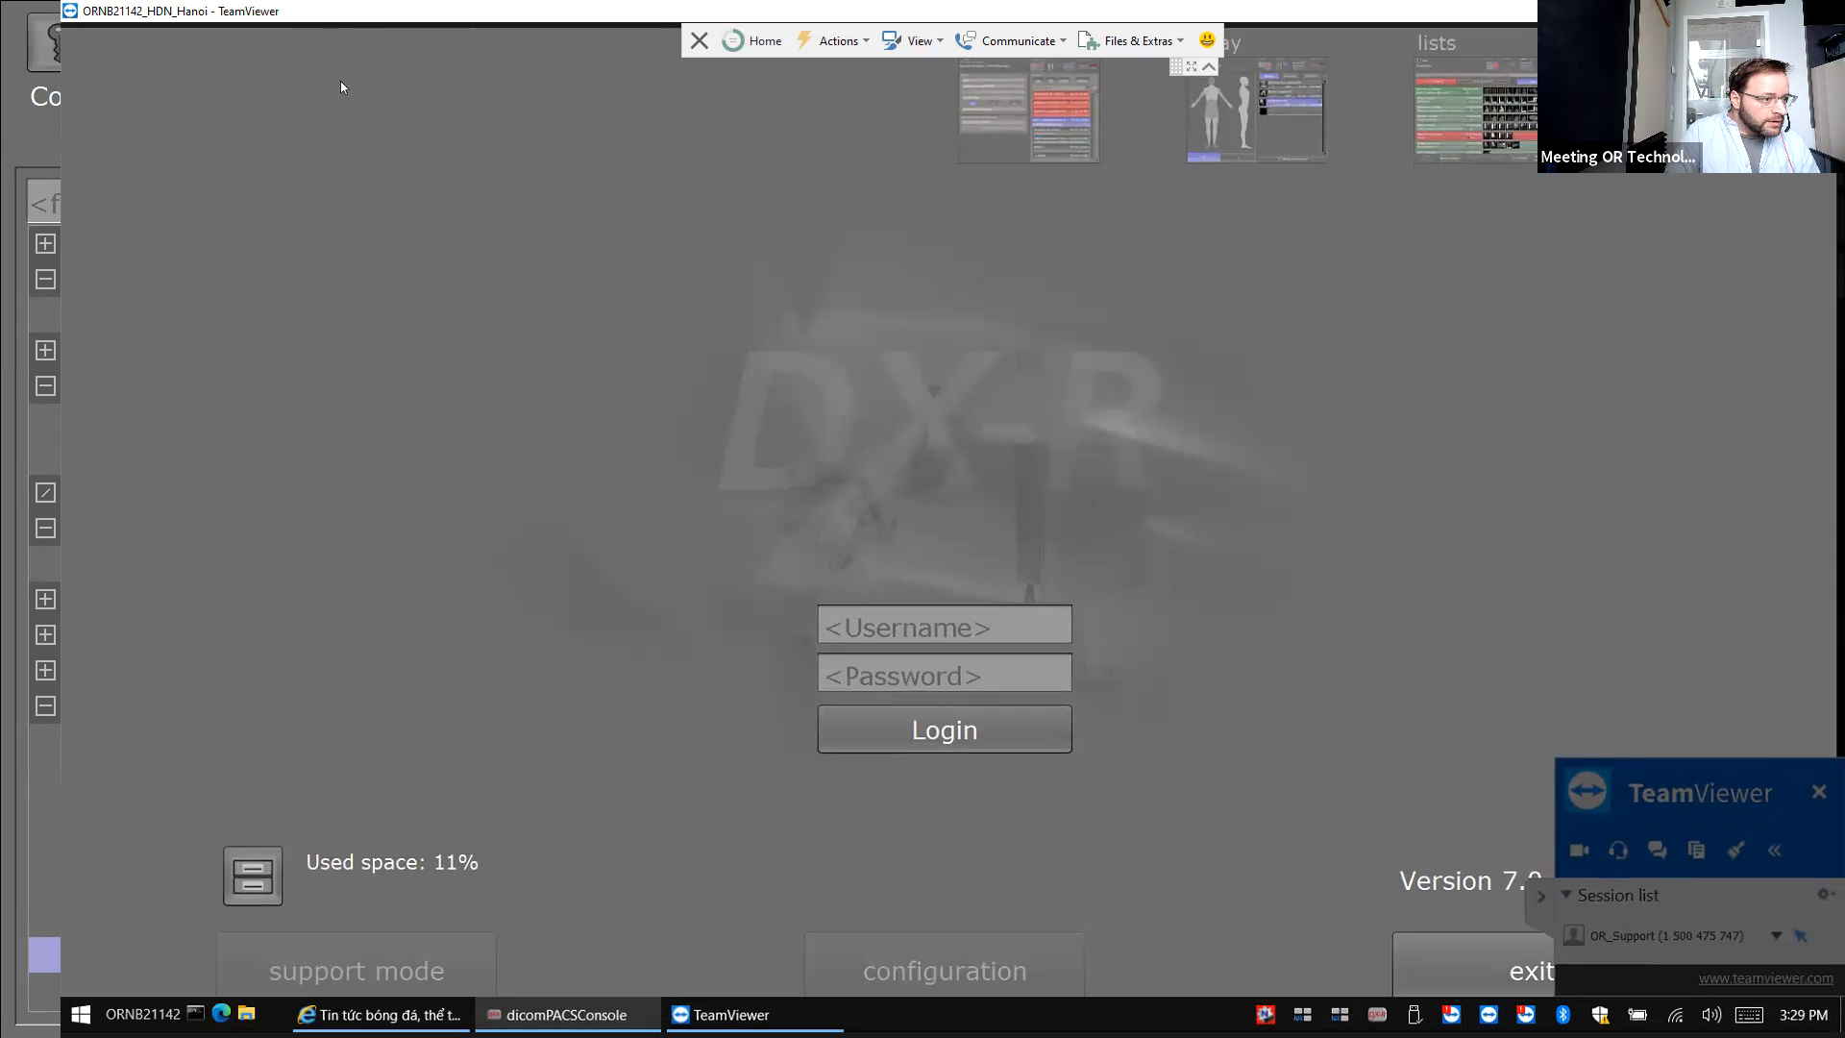
left_click(1541, 899)
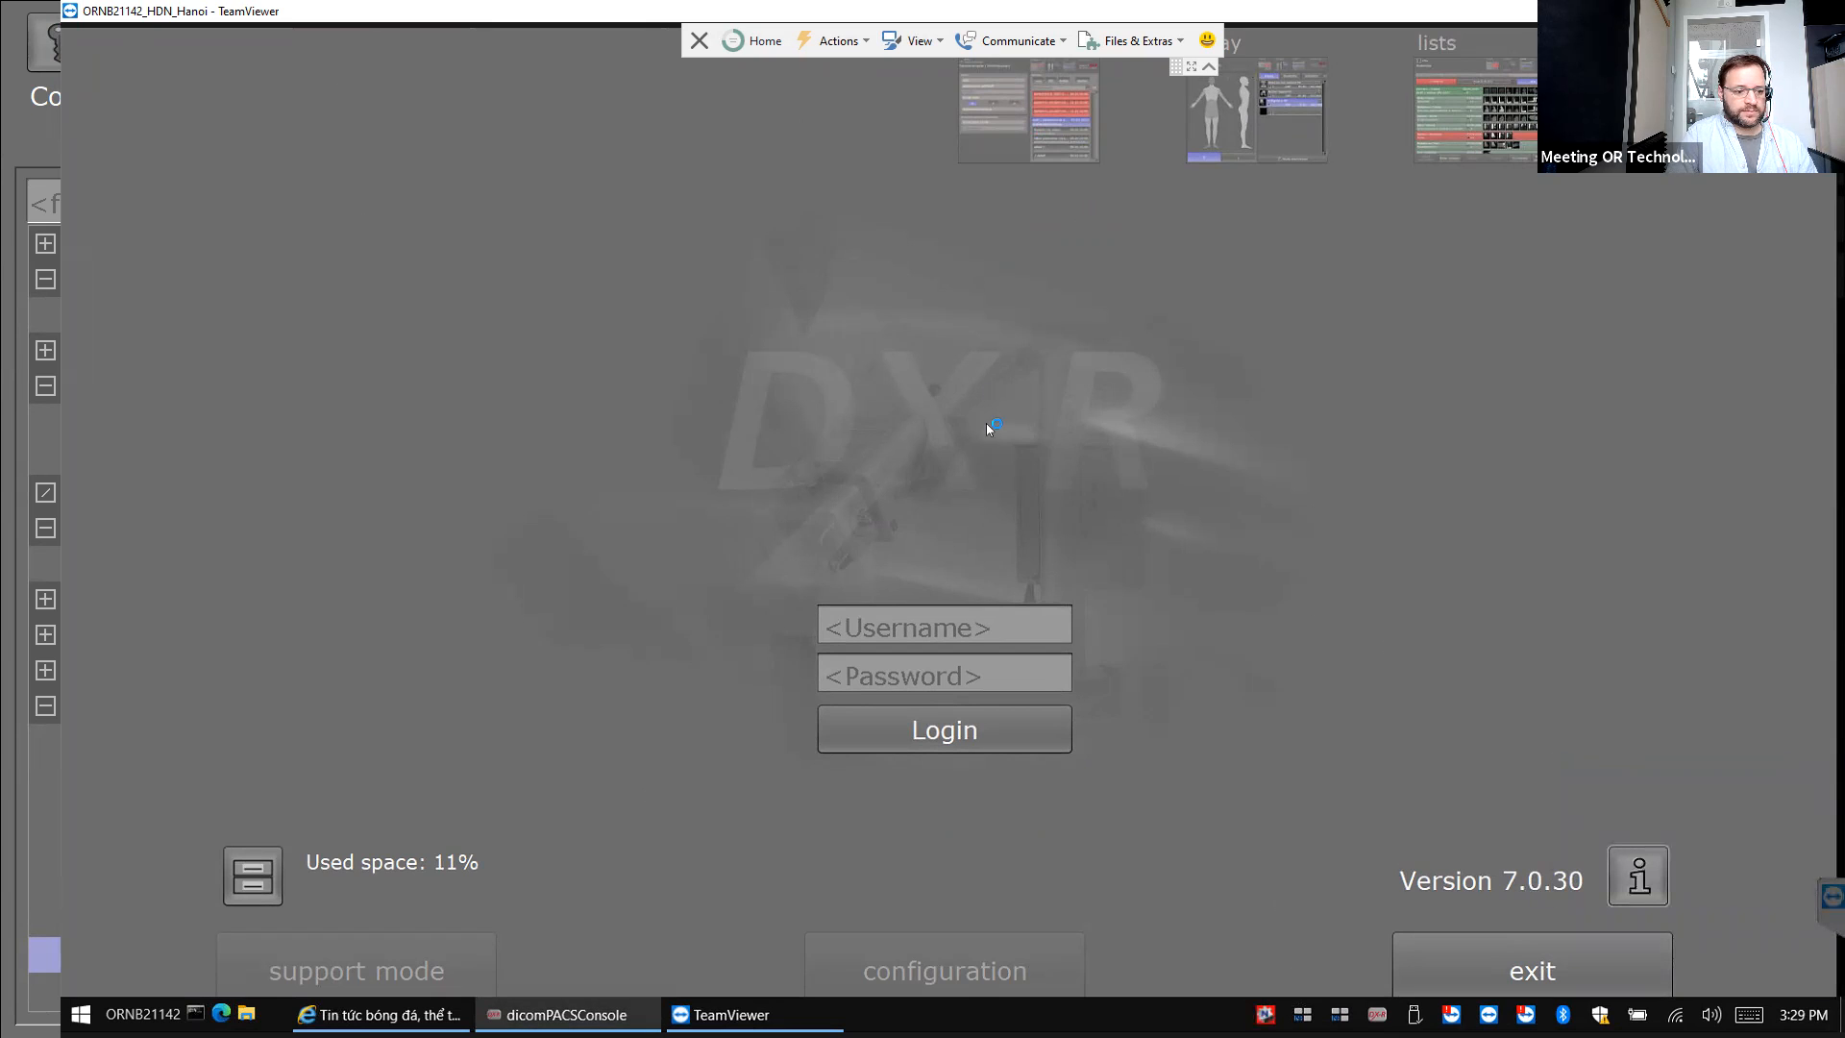
Log in to dicomPACS DX-R as admin with the password and open the console configuration.
left_click(897, 620)
type("ad")
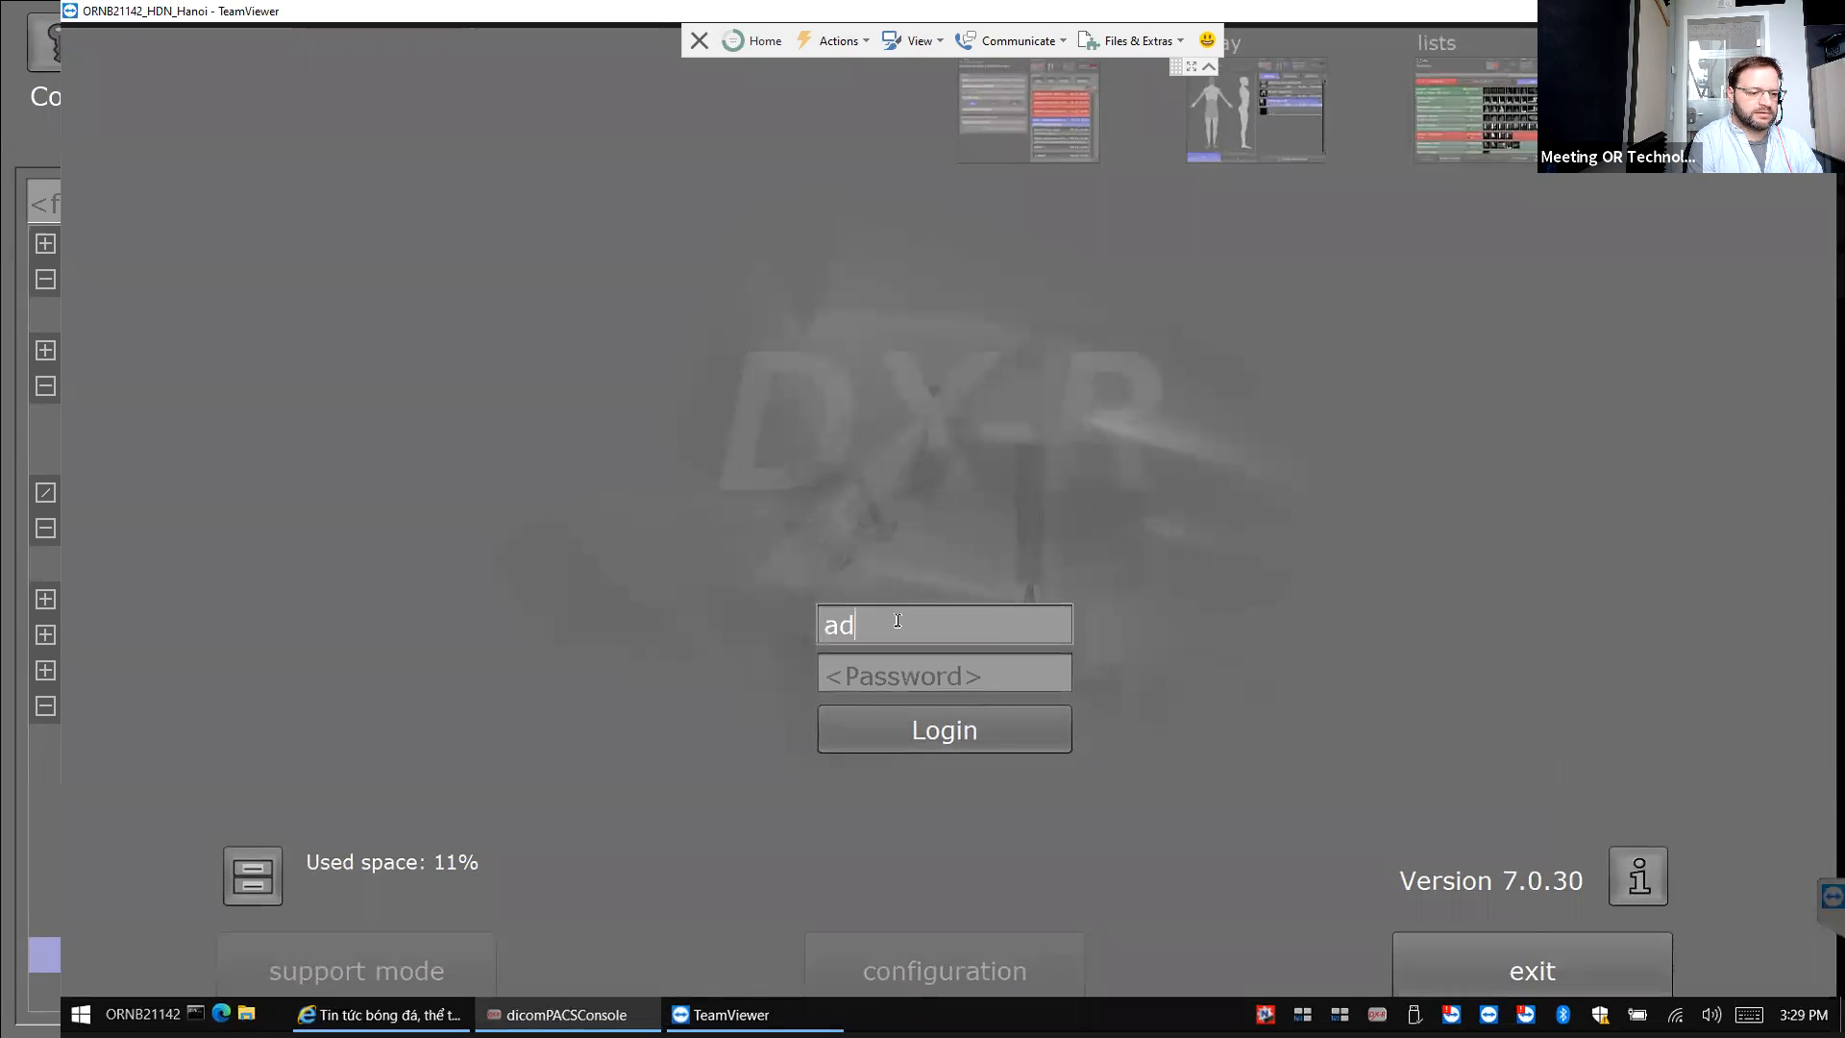
type("min")
key("Tab")
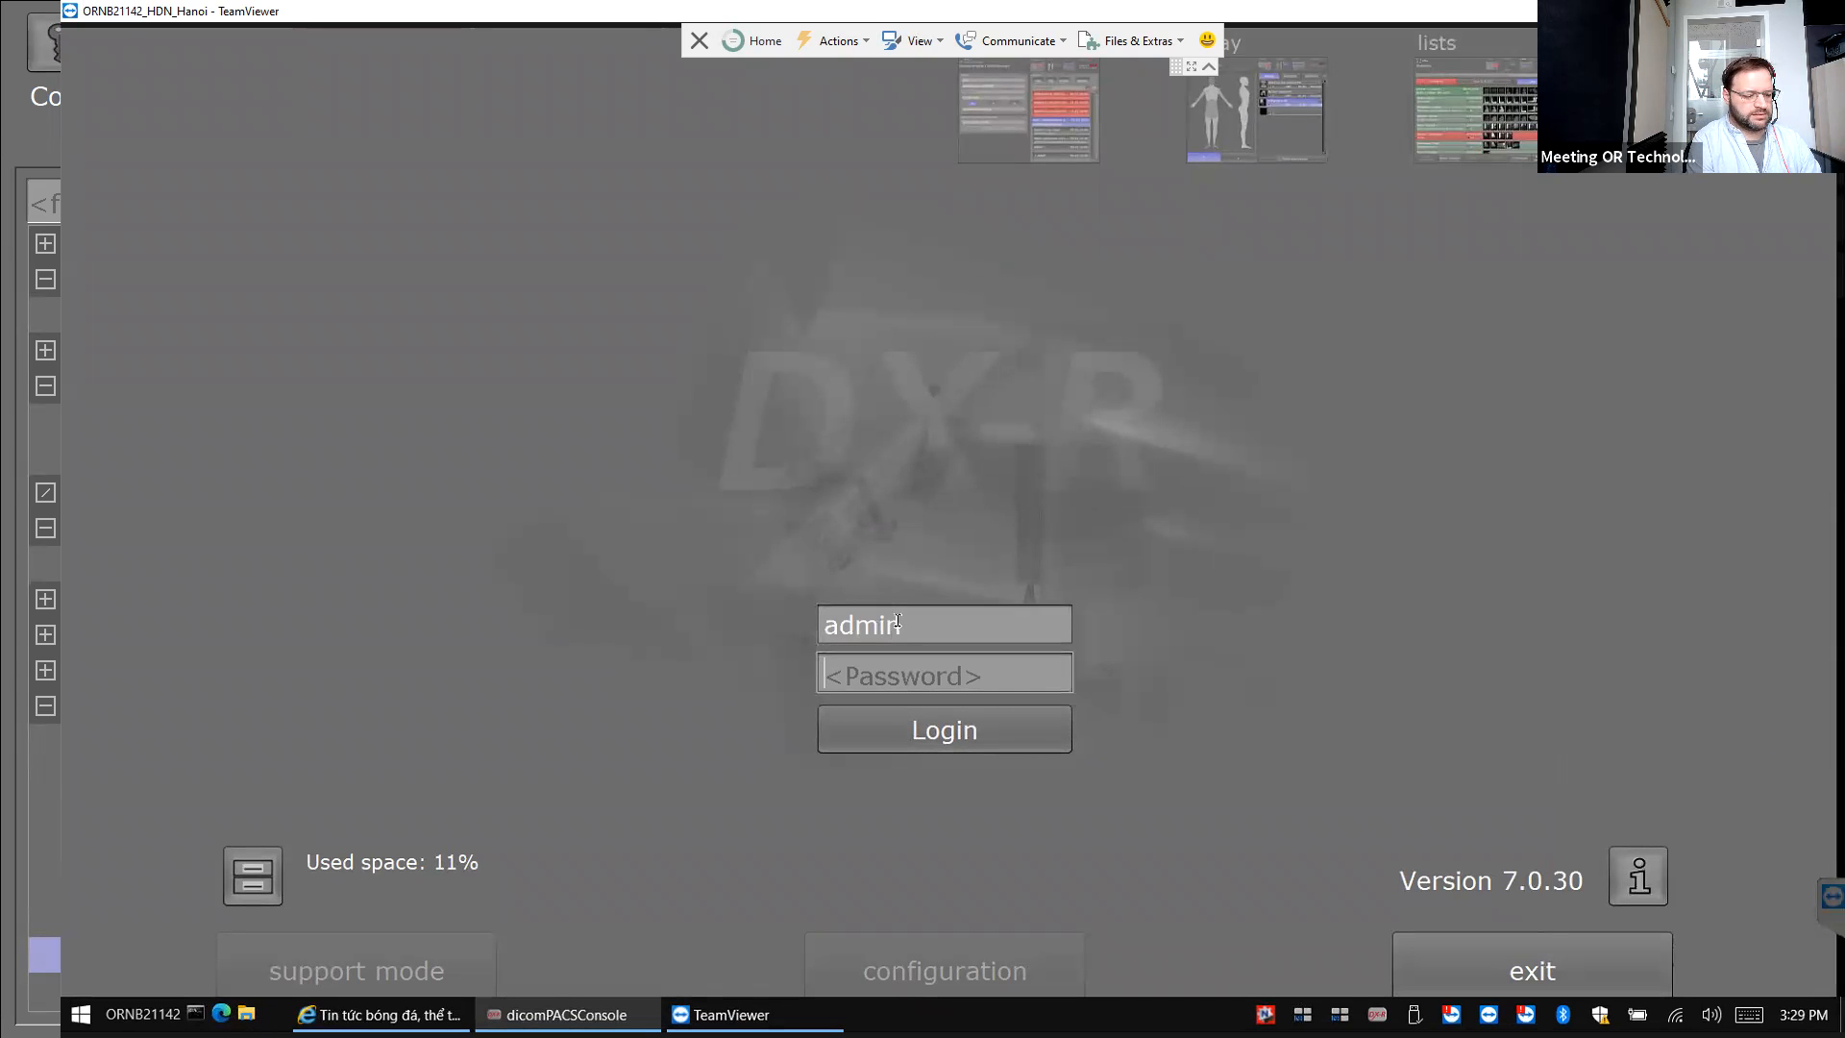
type("****")
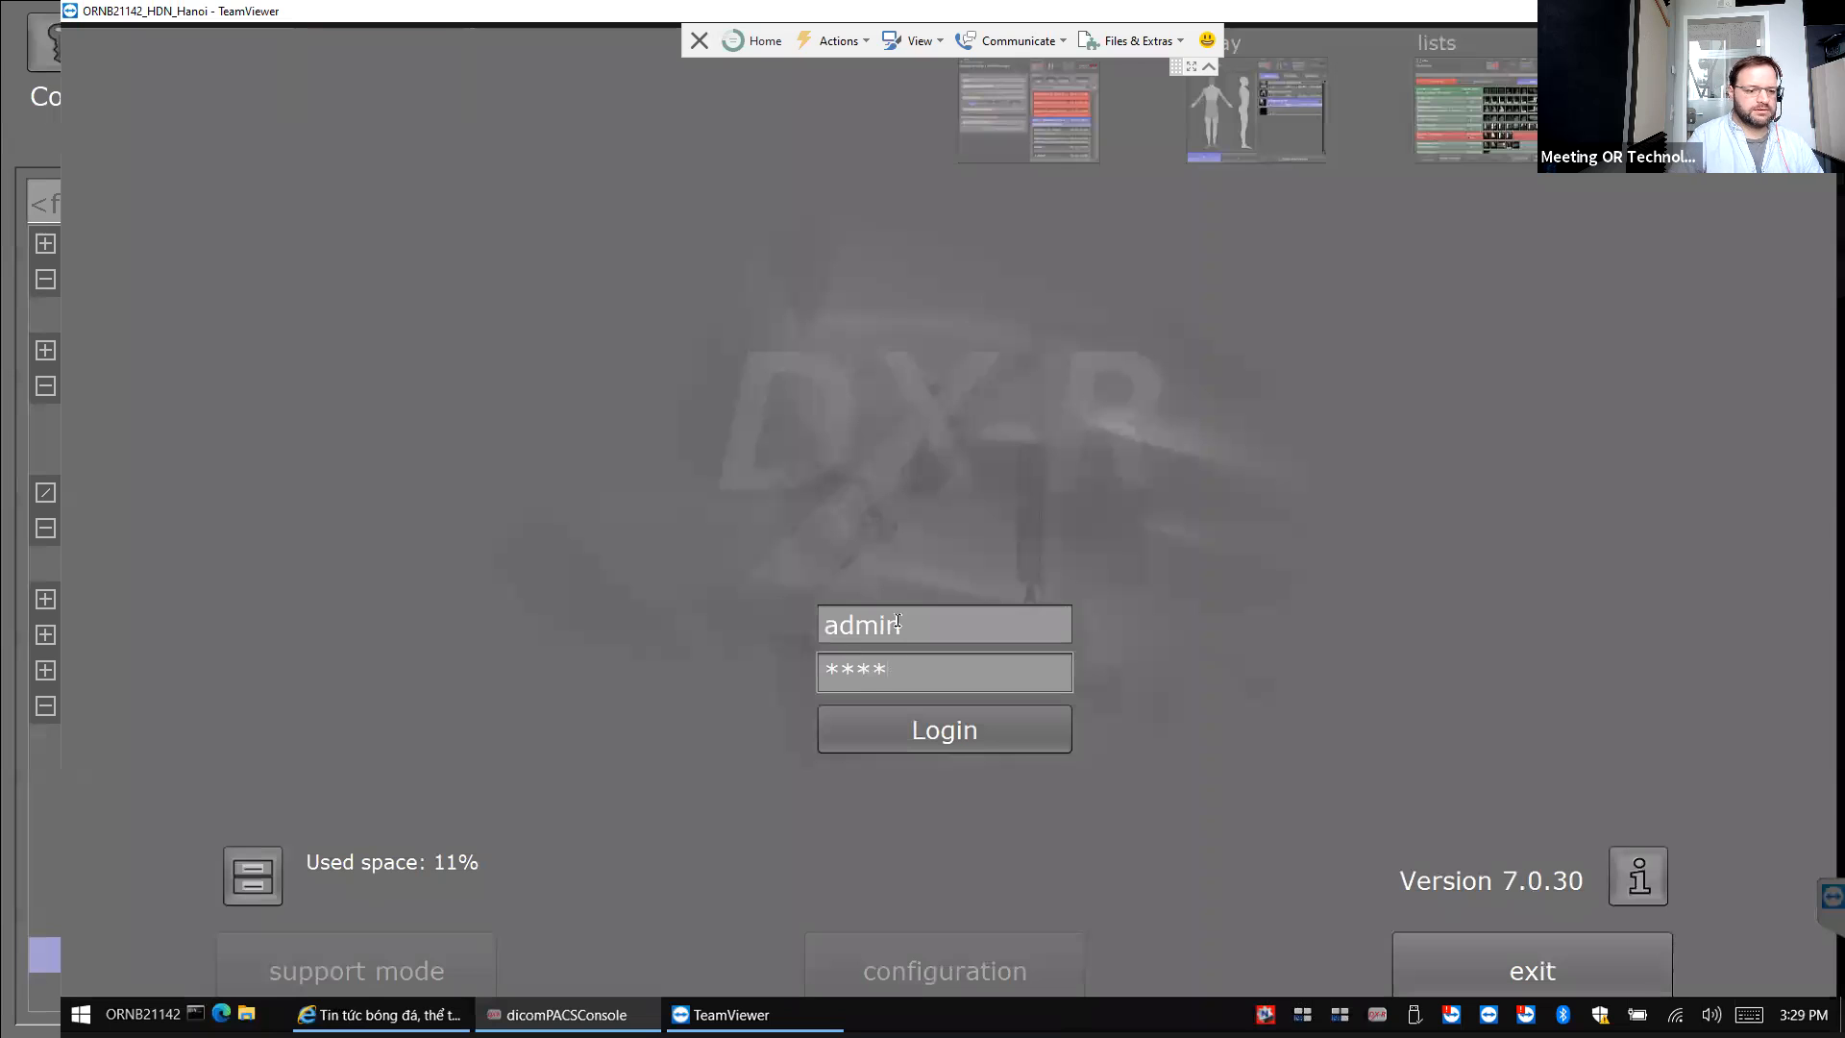
key("Return")
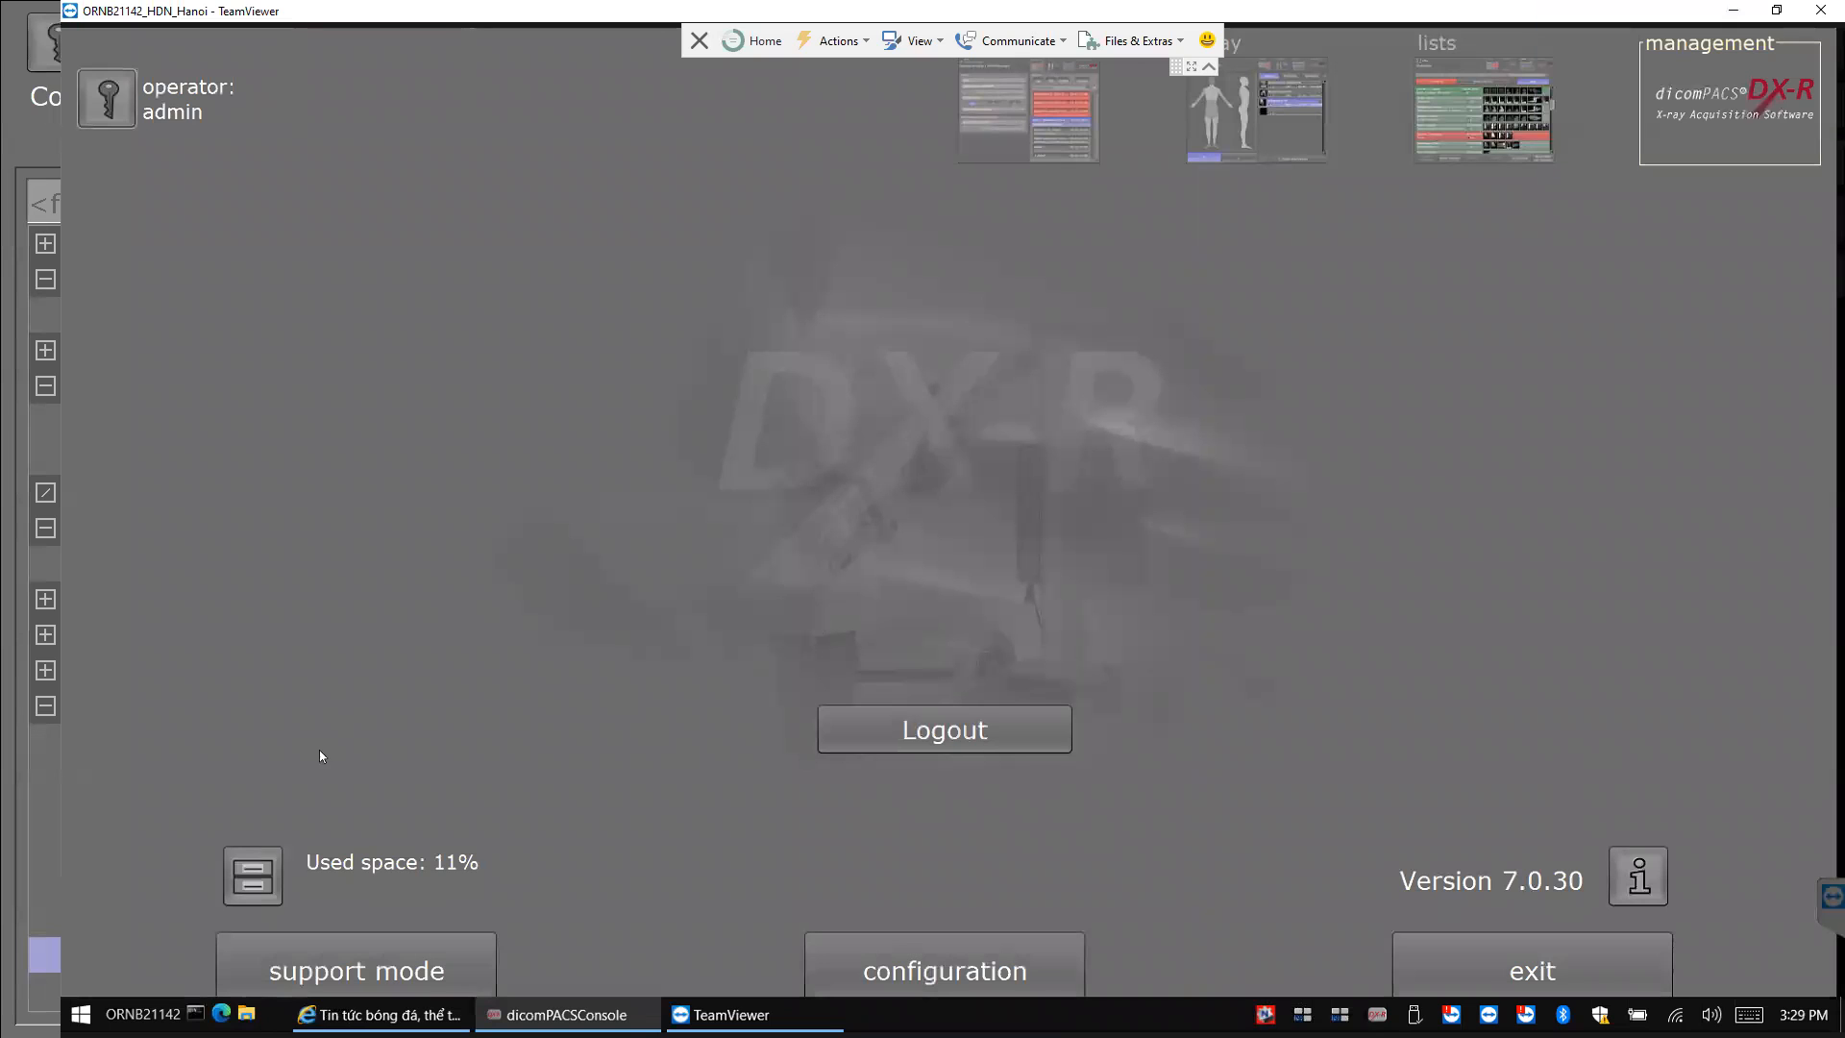
left_click(437, 963)
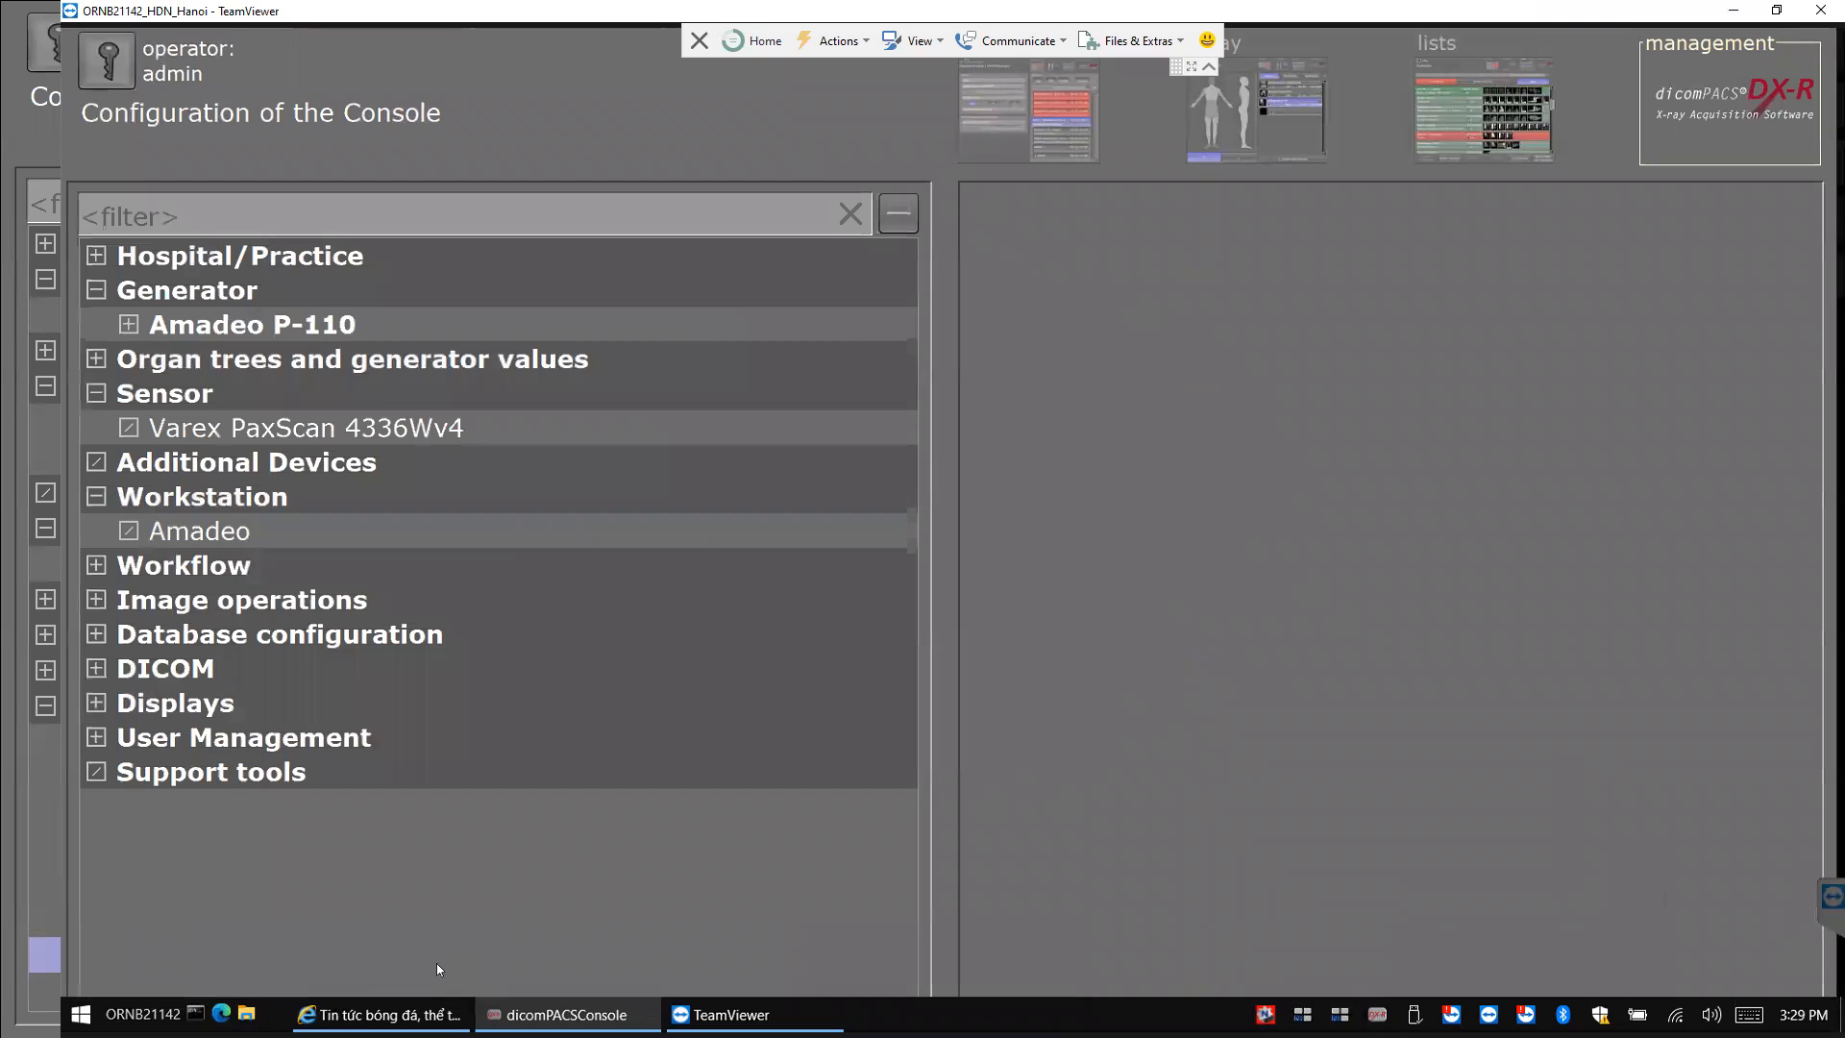
Test the connection of the AFFA printer under DICOM > DICOM-Print.
left_click(96, 668)
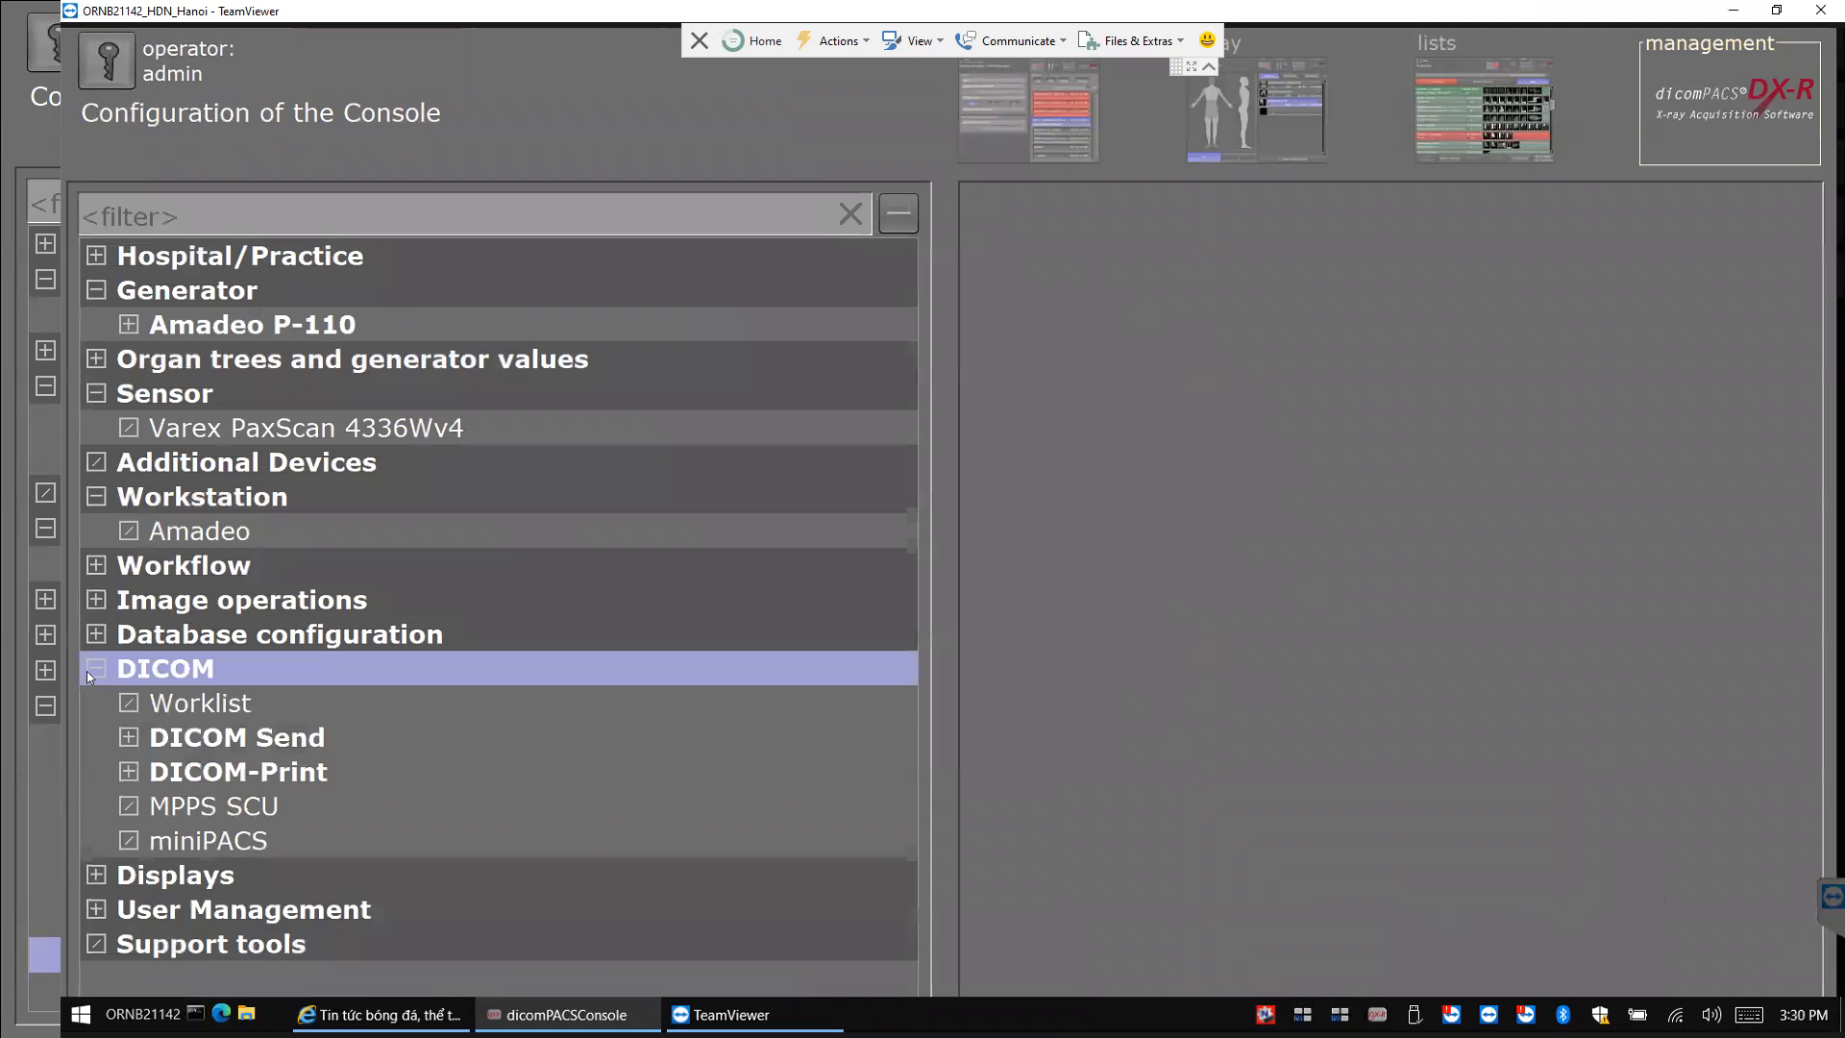
left_click(191, 771)
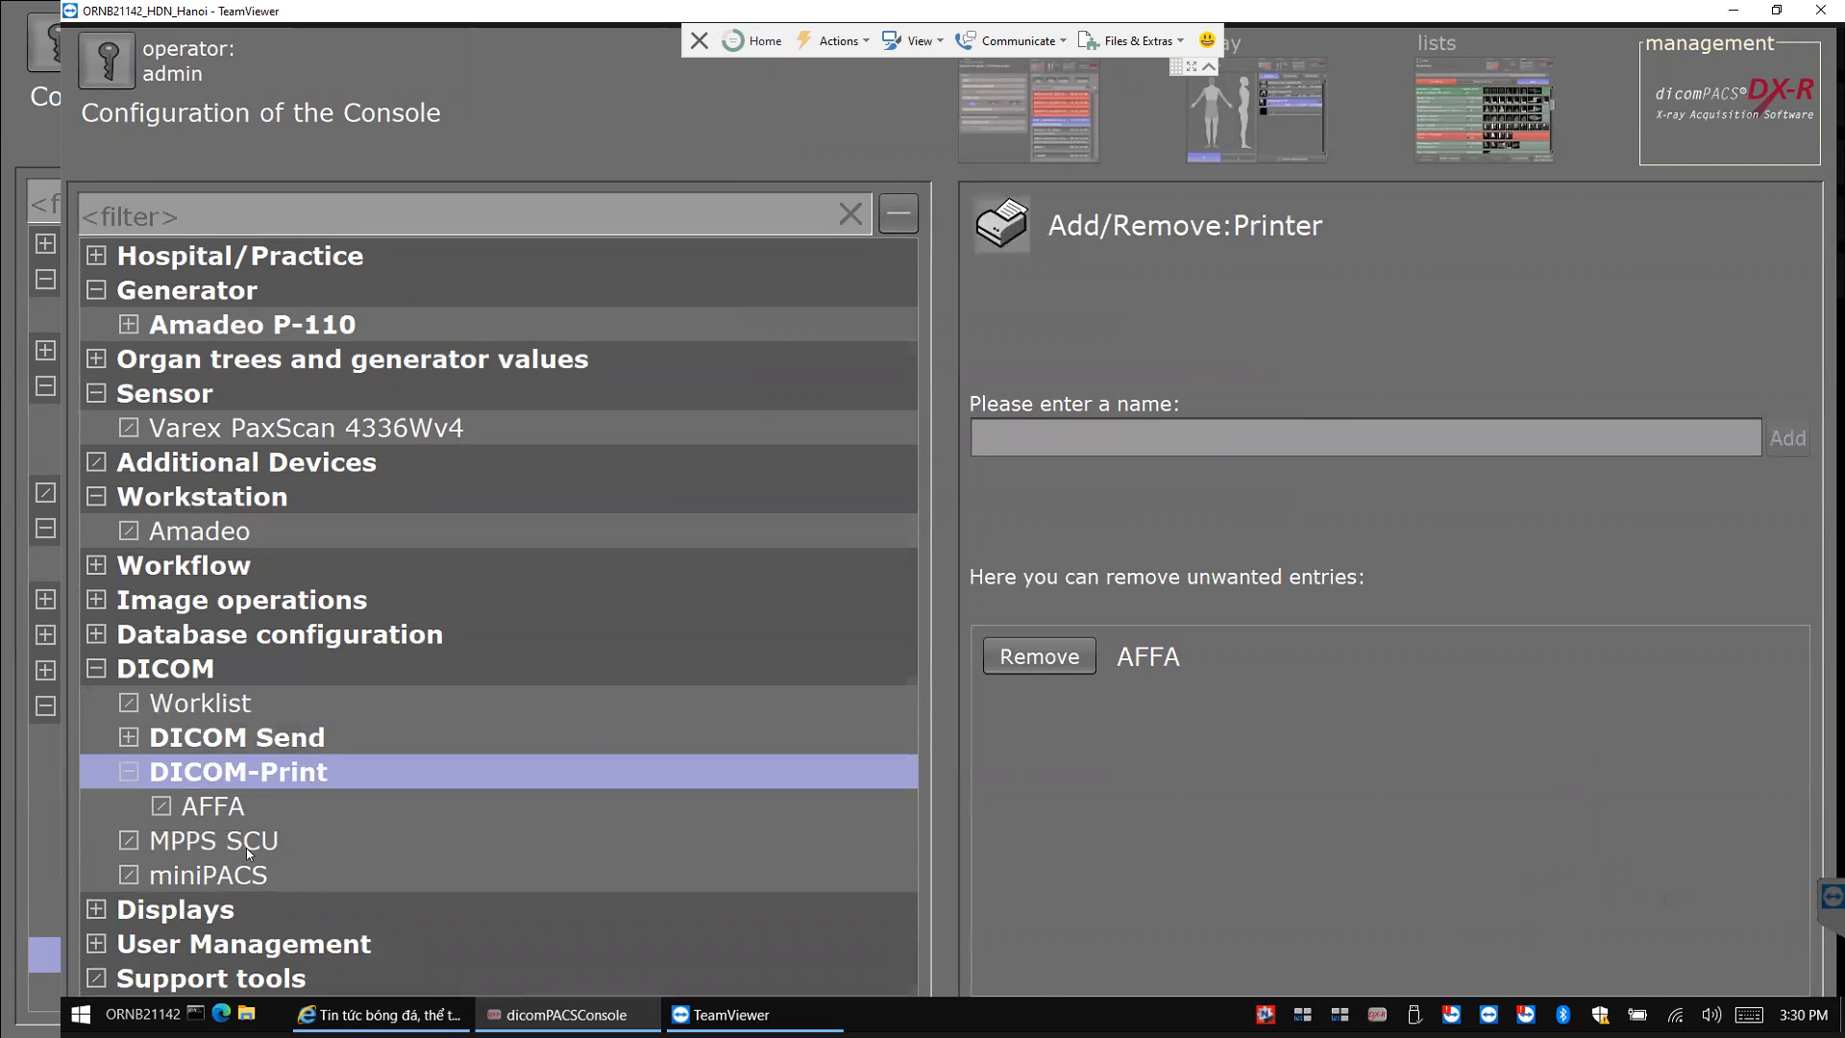
left_click(216, 807)
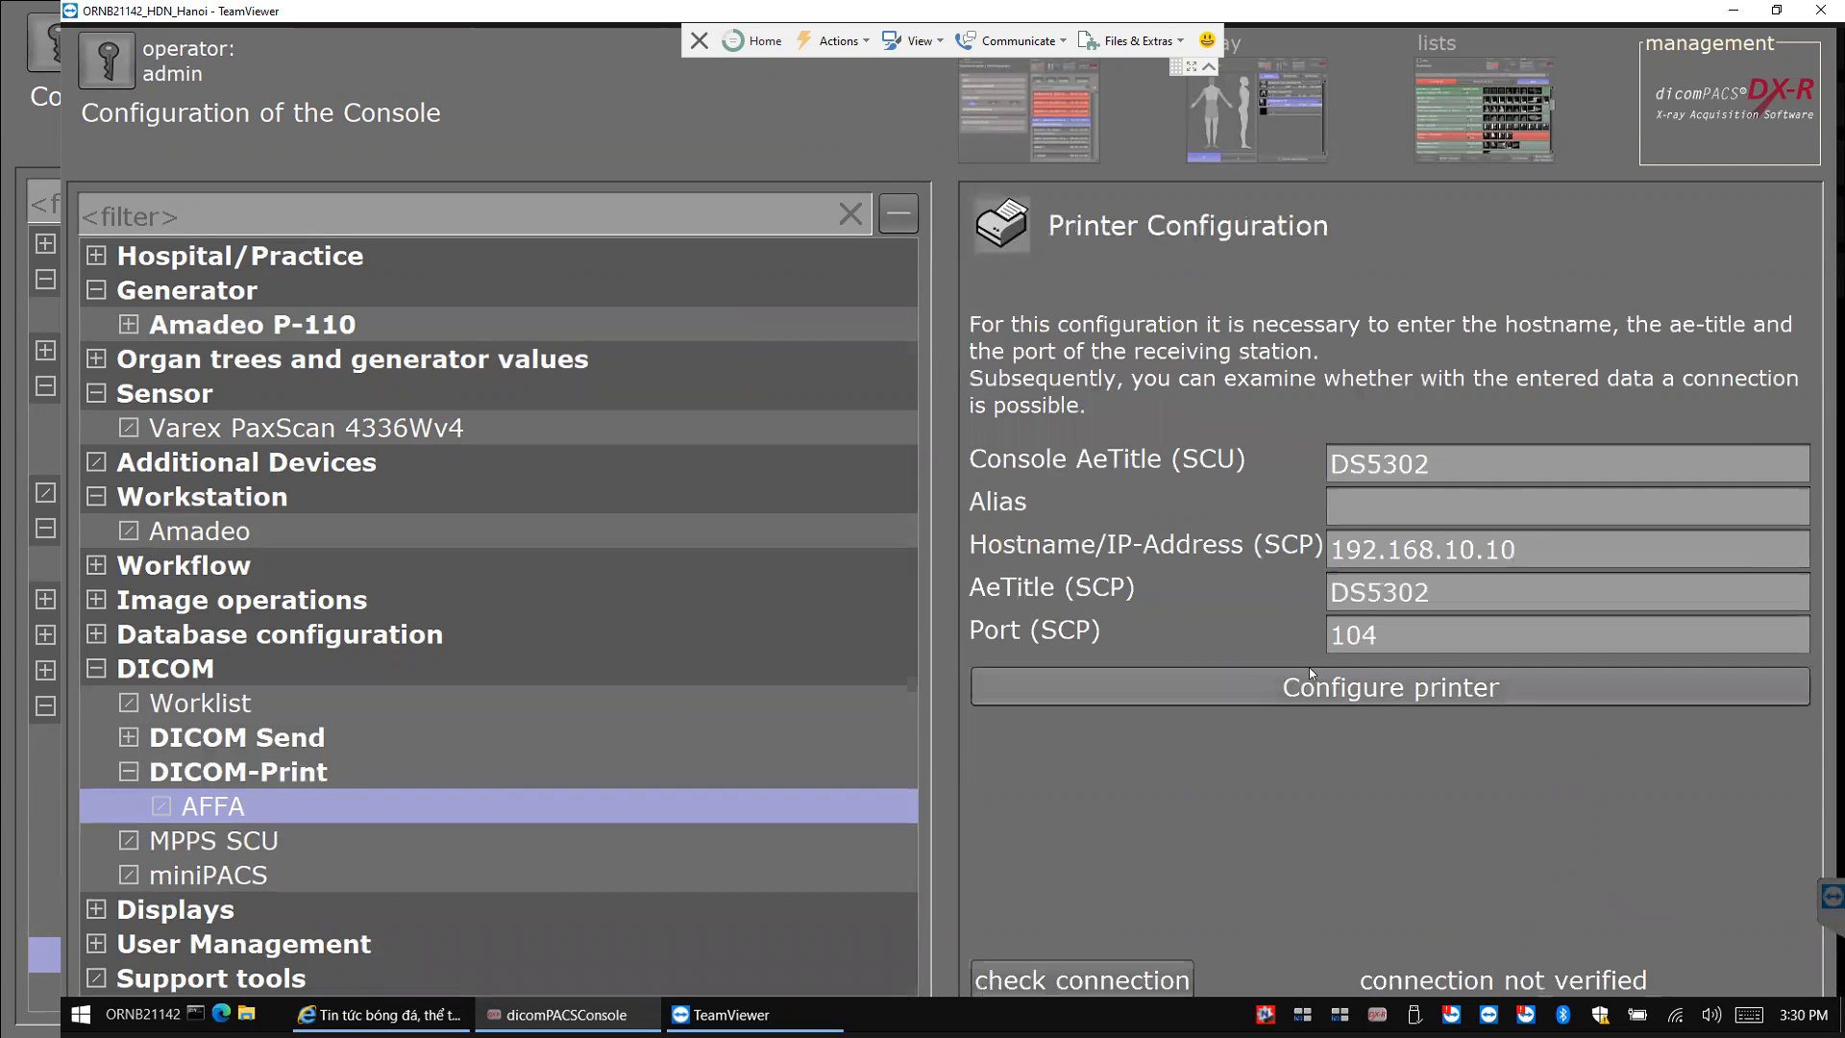
left_click(1132, 982)
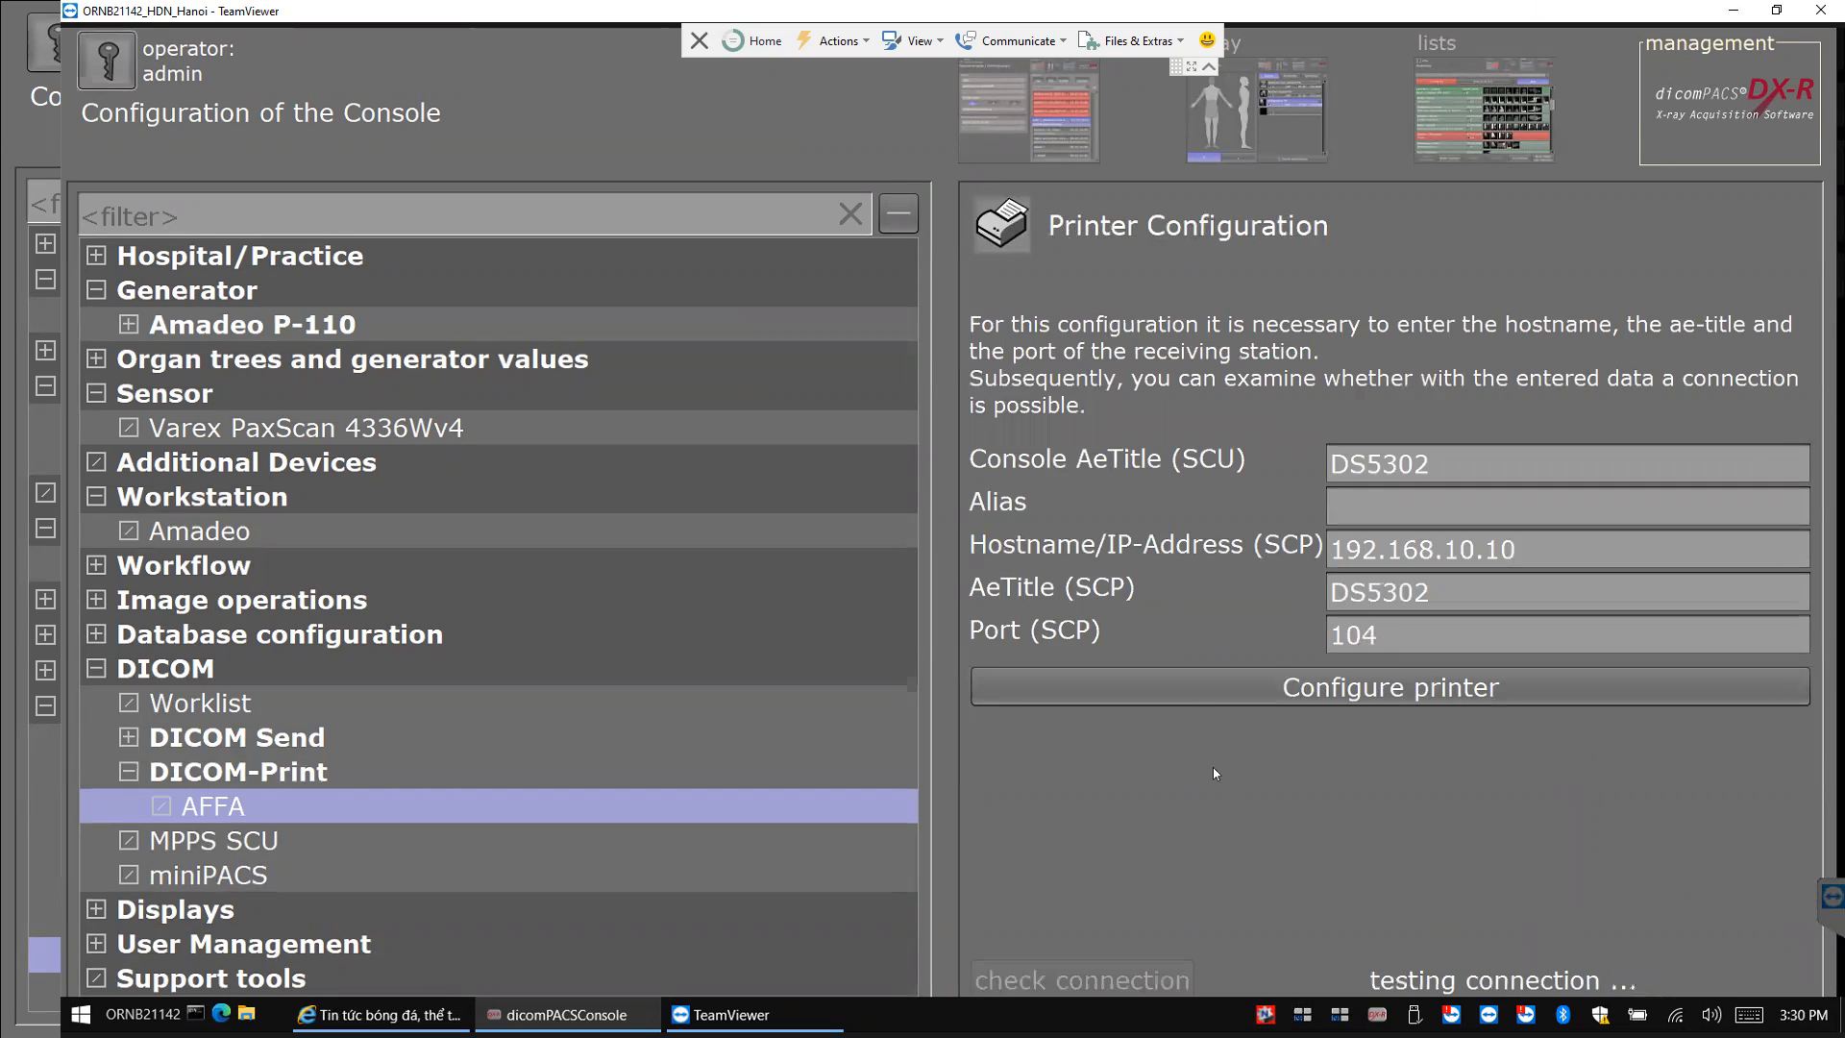
Select the printer address 192.168.10.10, then reveal the remote Windows desktop.
double_click(1534, 555)
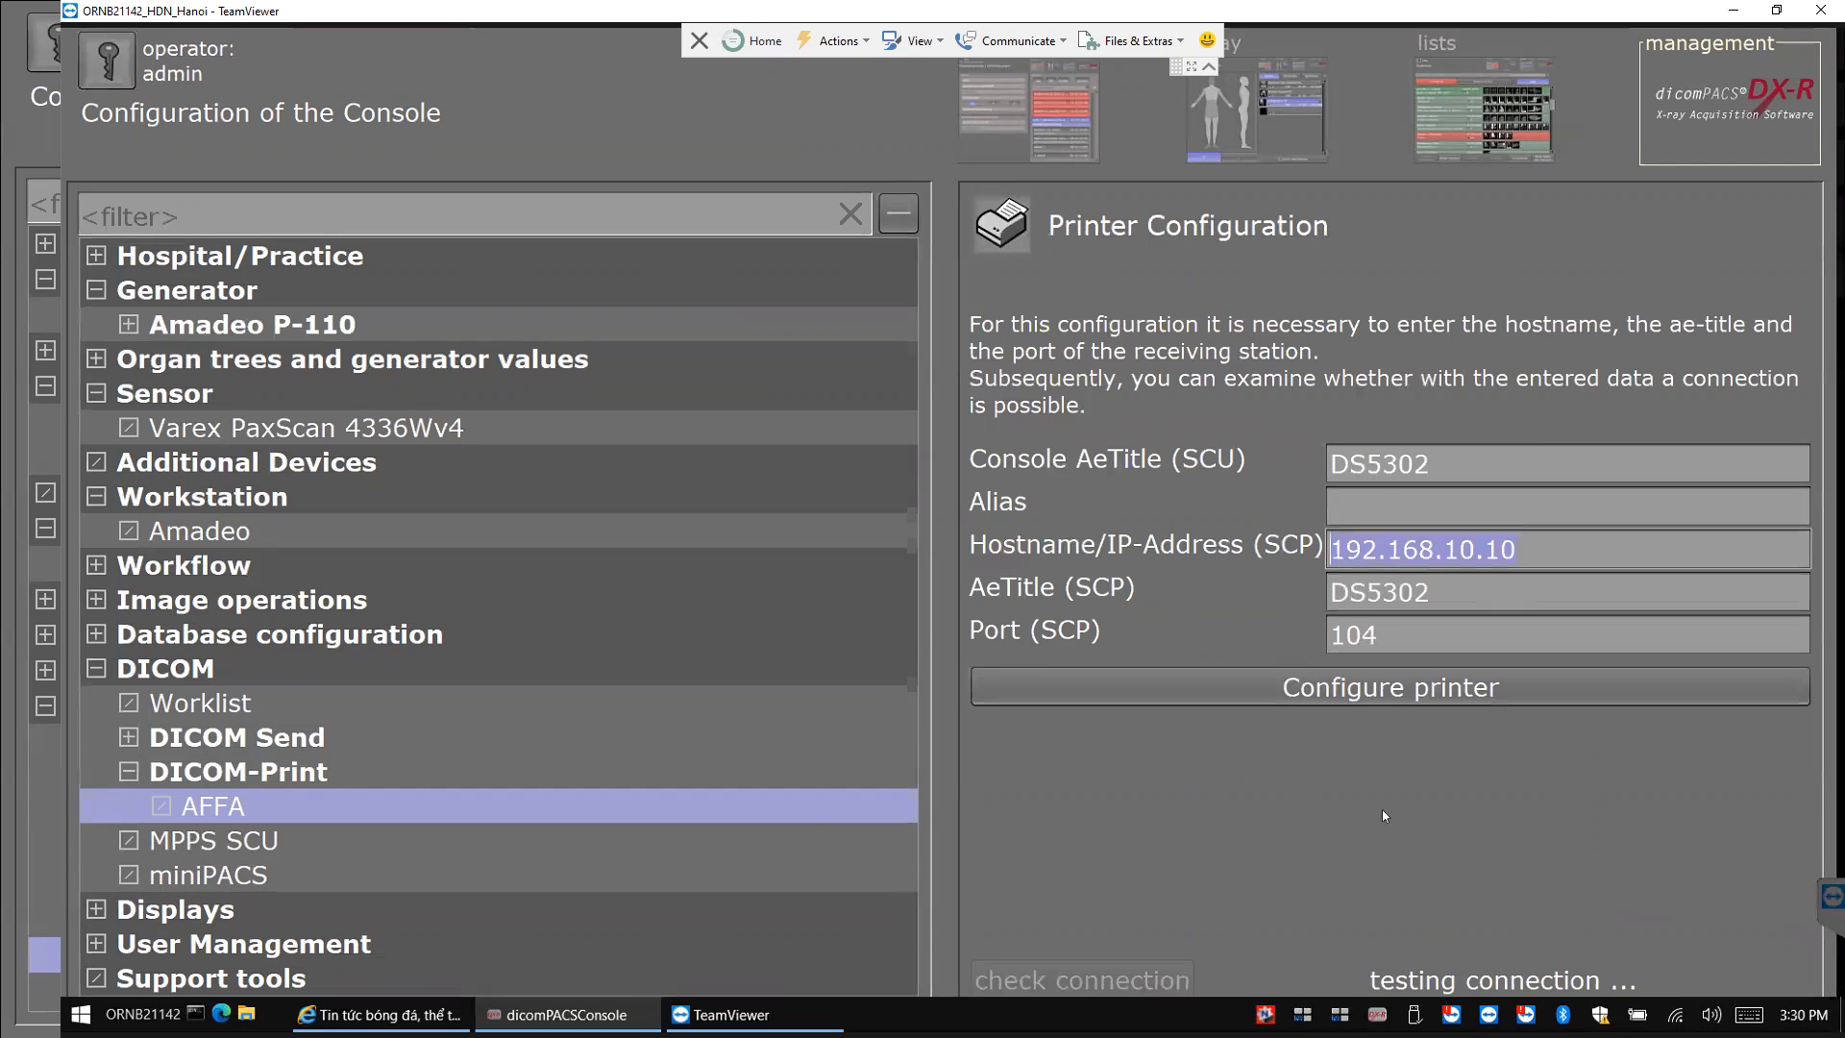
key("super")
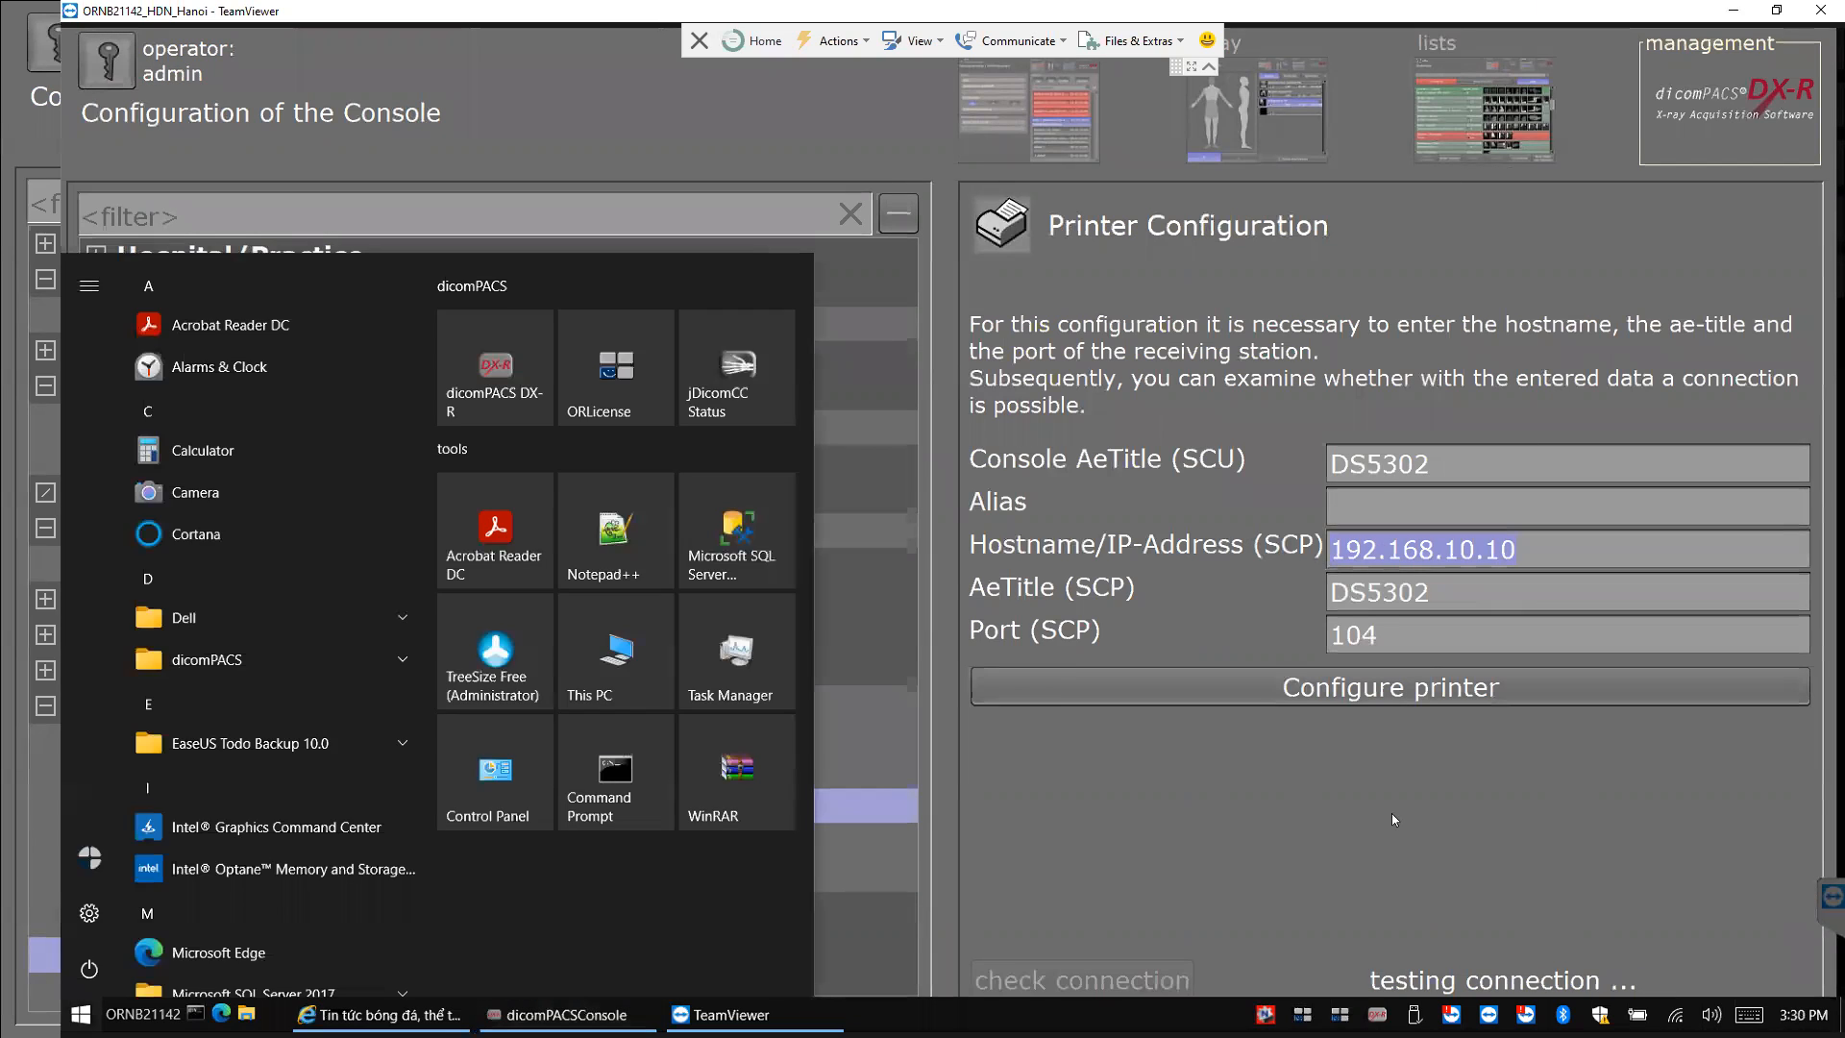
type("cmd")
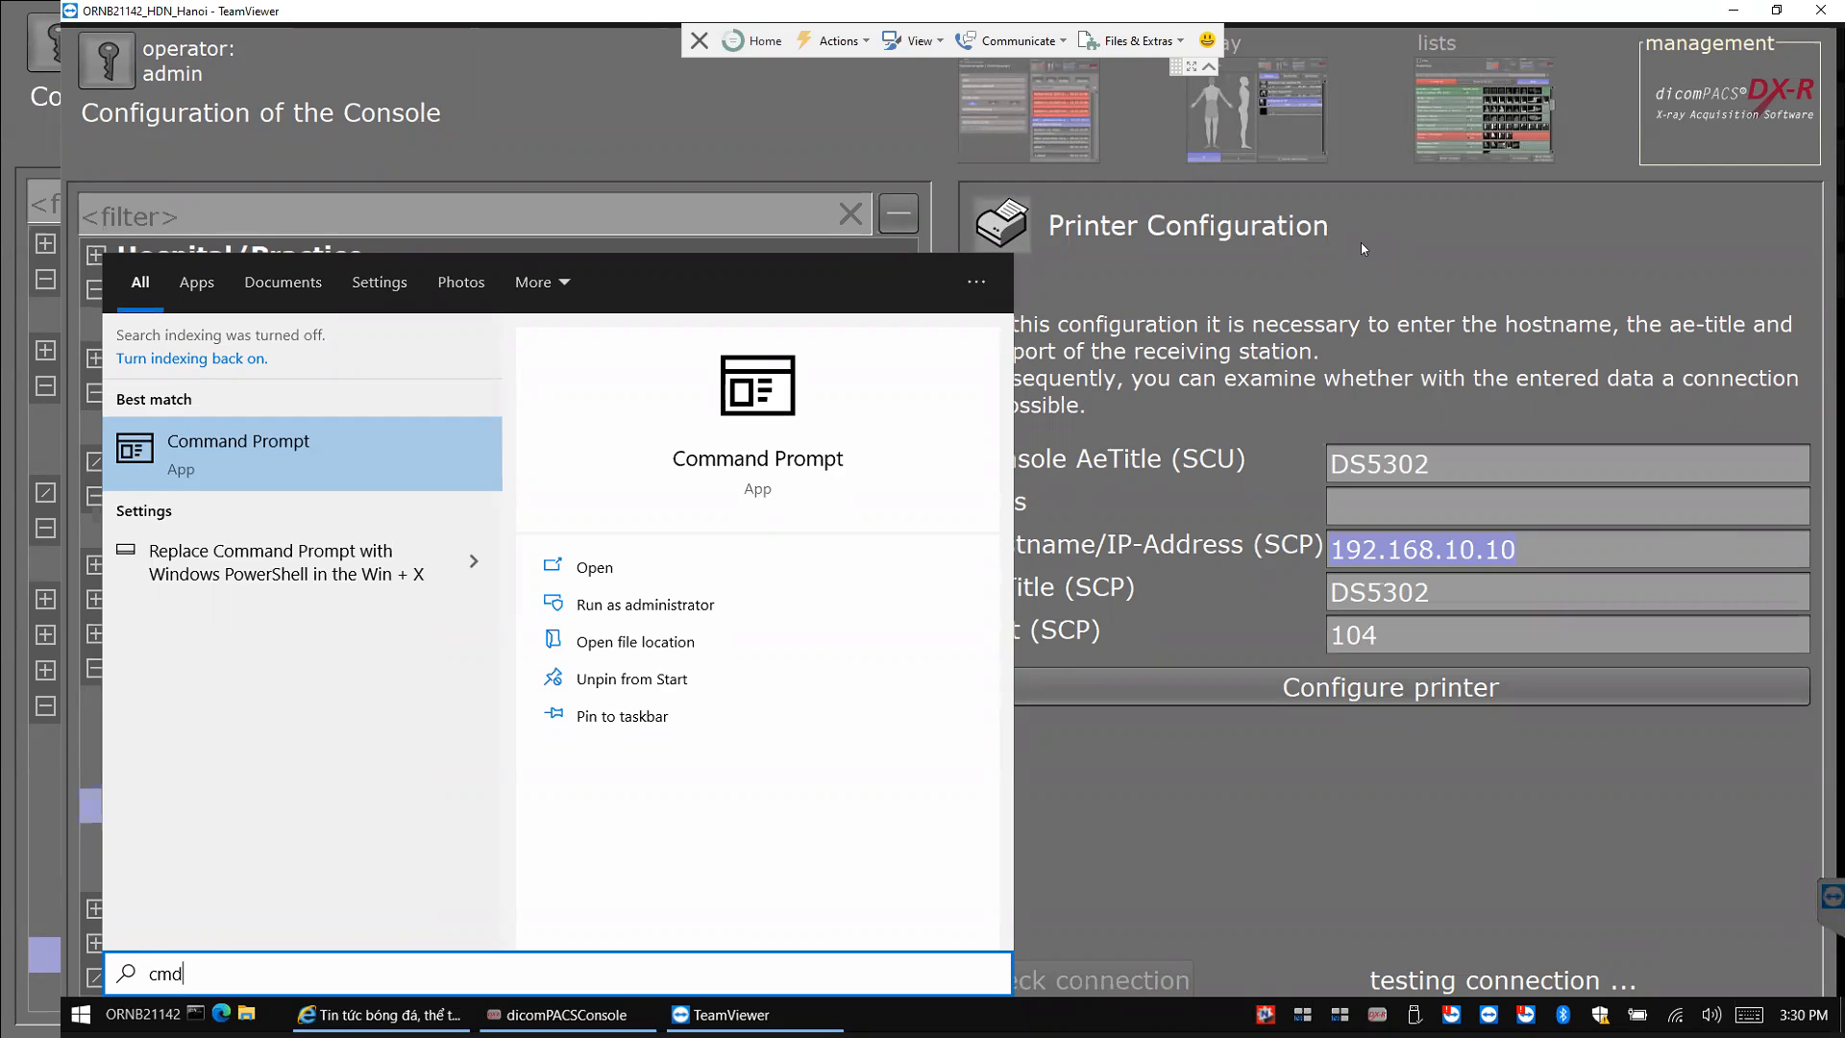
key("Escape")
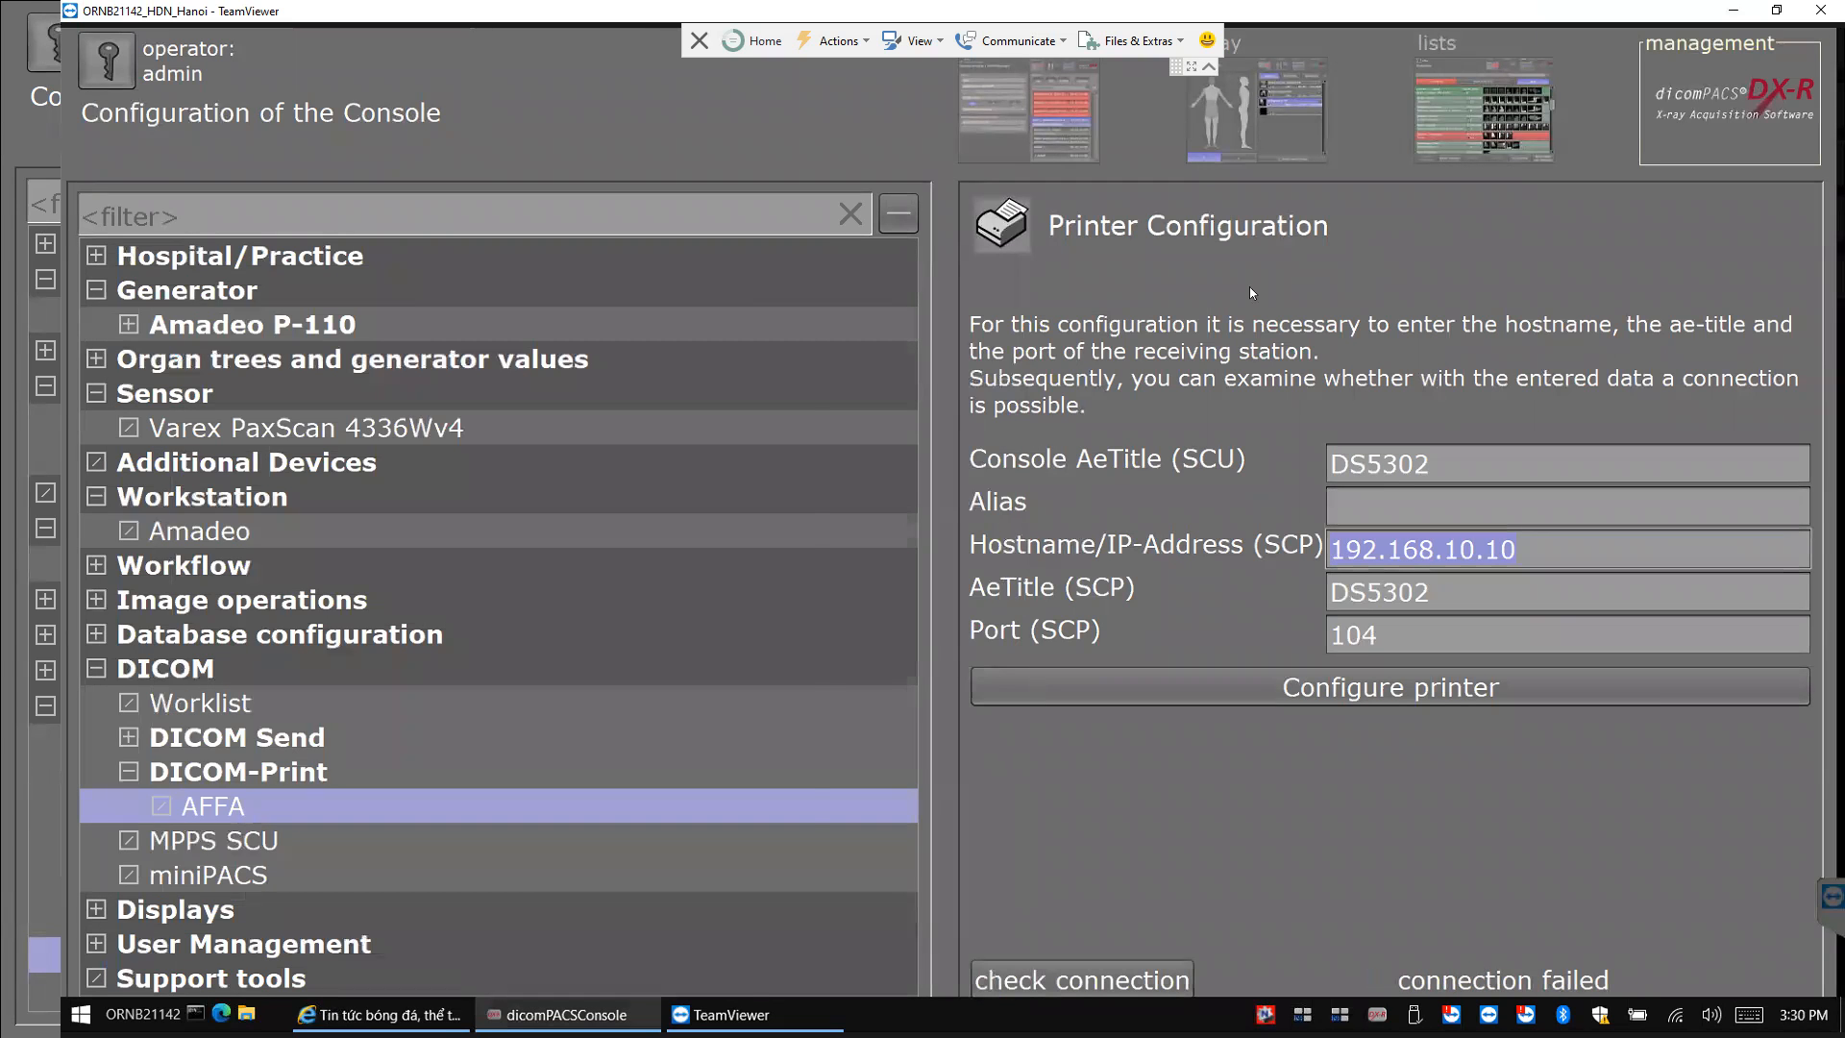
key("super")
key("super+d")
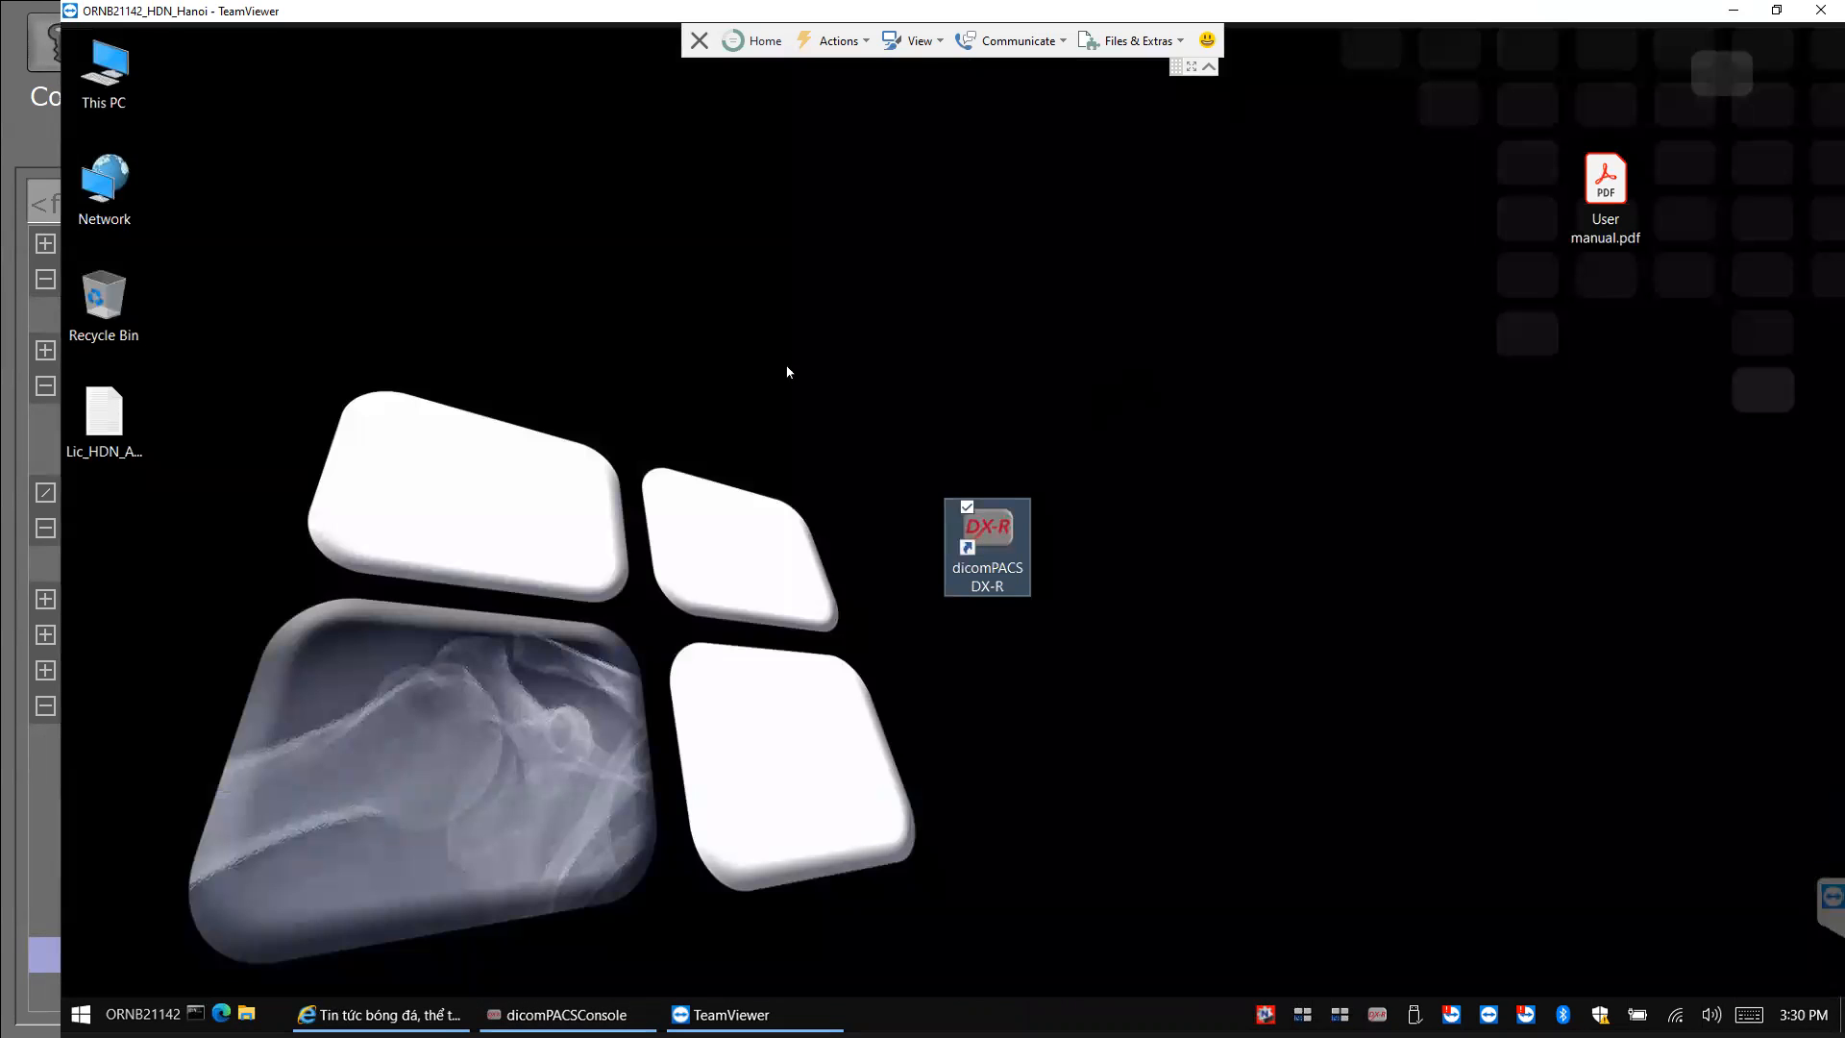
Open the Lic_HDN license file in Notepad and launch the ORLicense license manager.
double_click(103, 441)
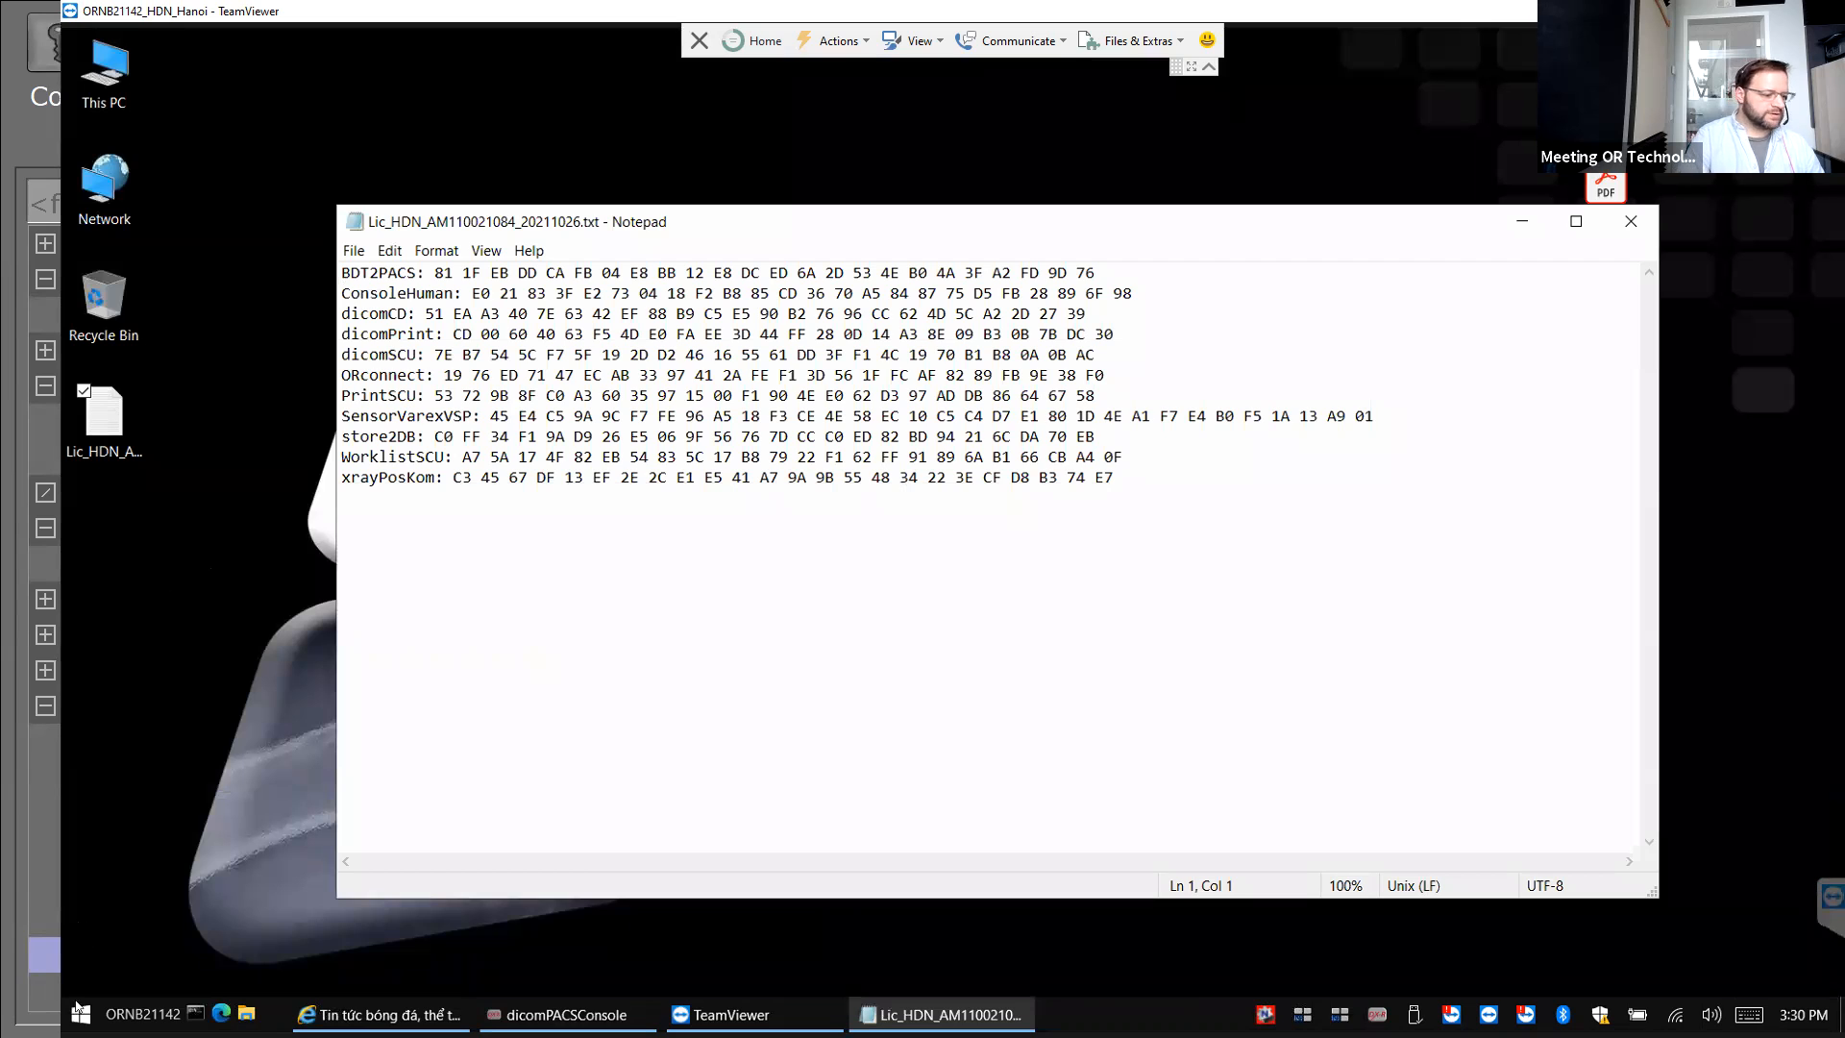
left_click(79, 1011)
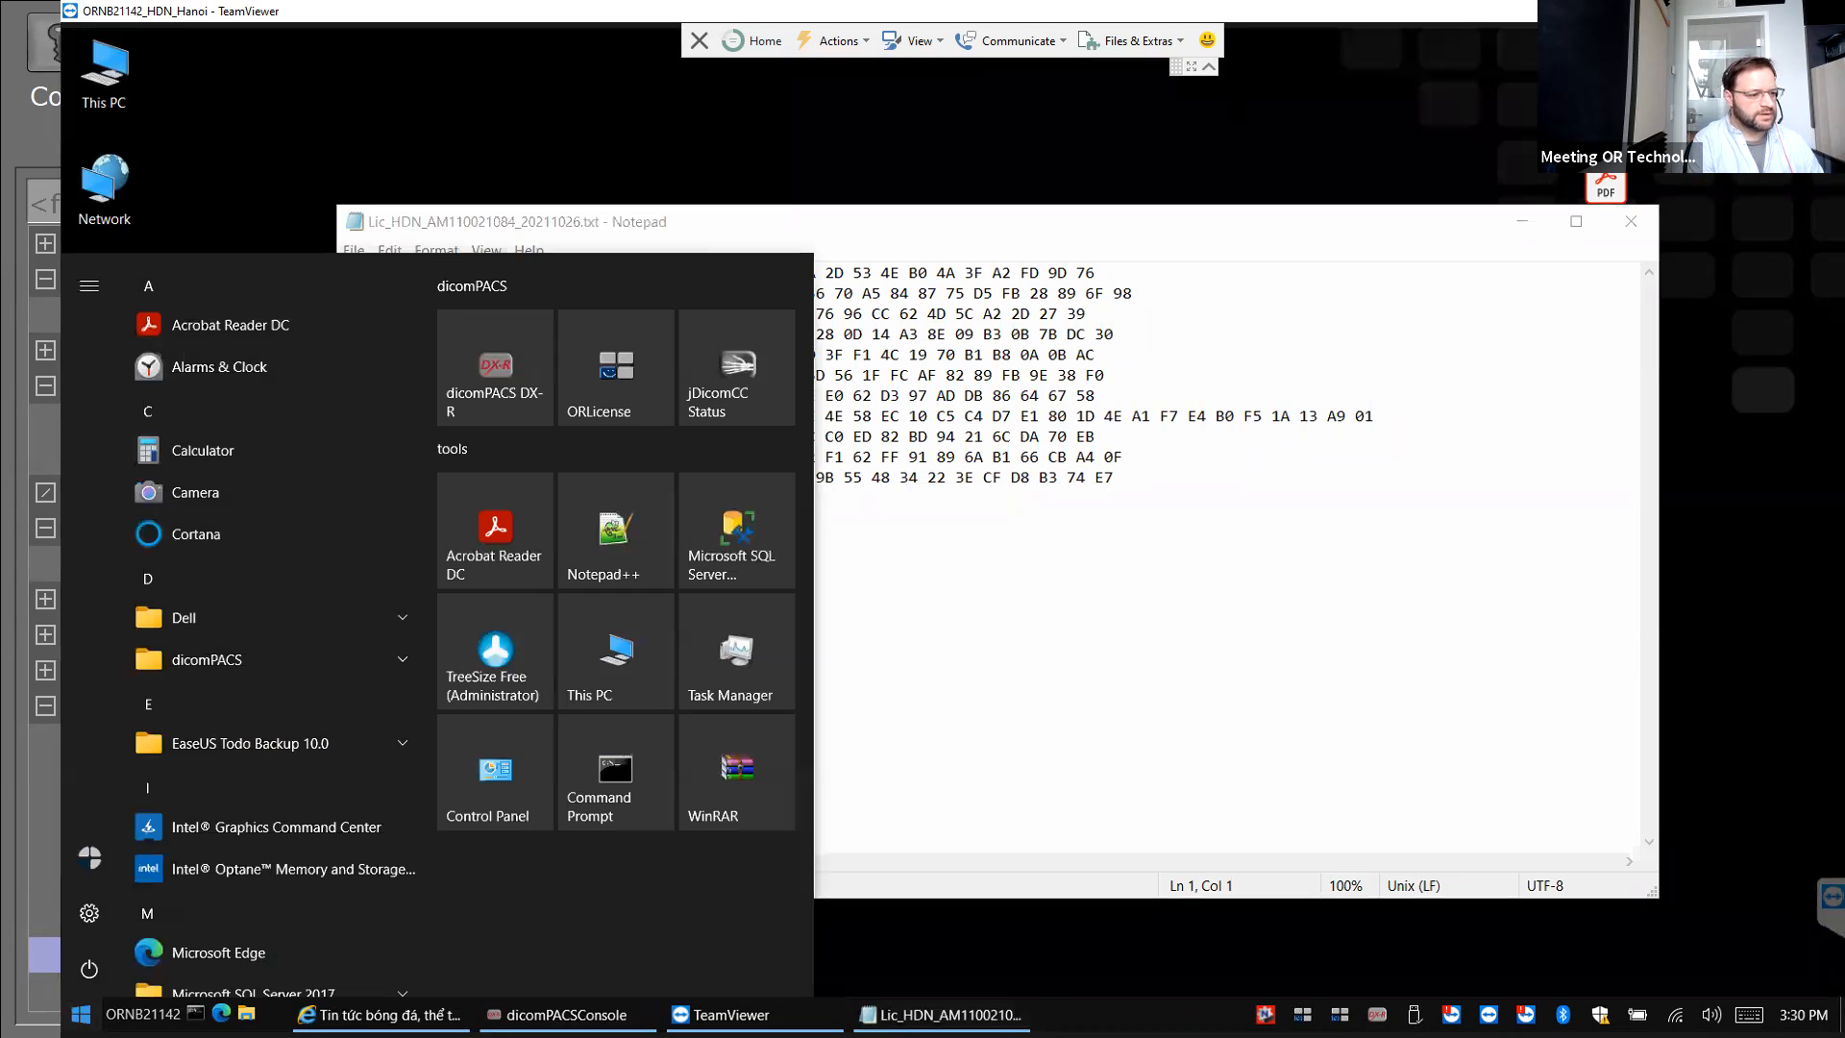
left_click(616, 382)
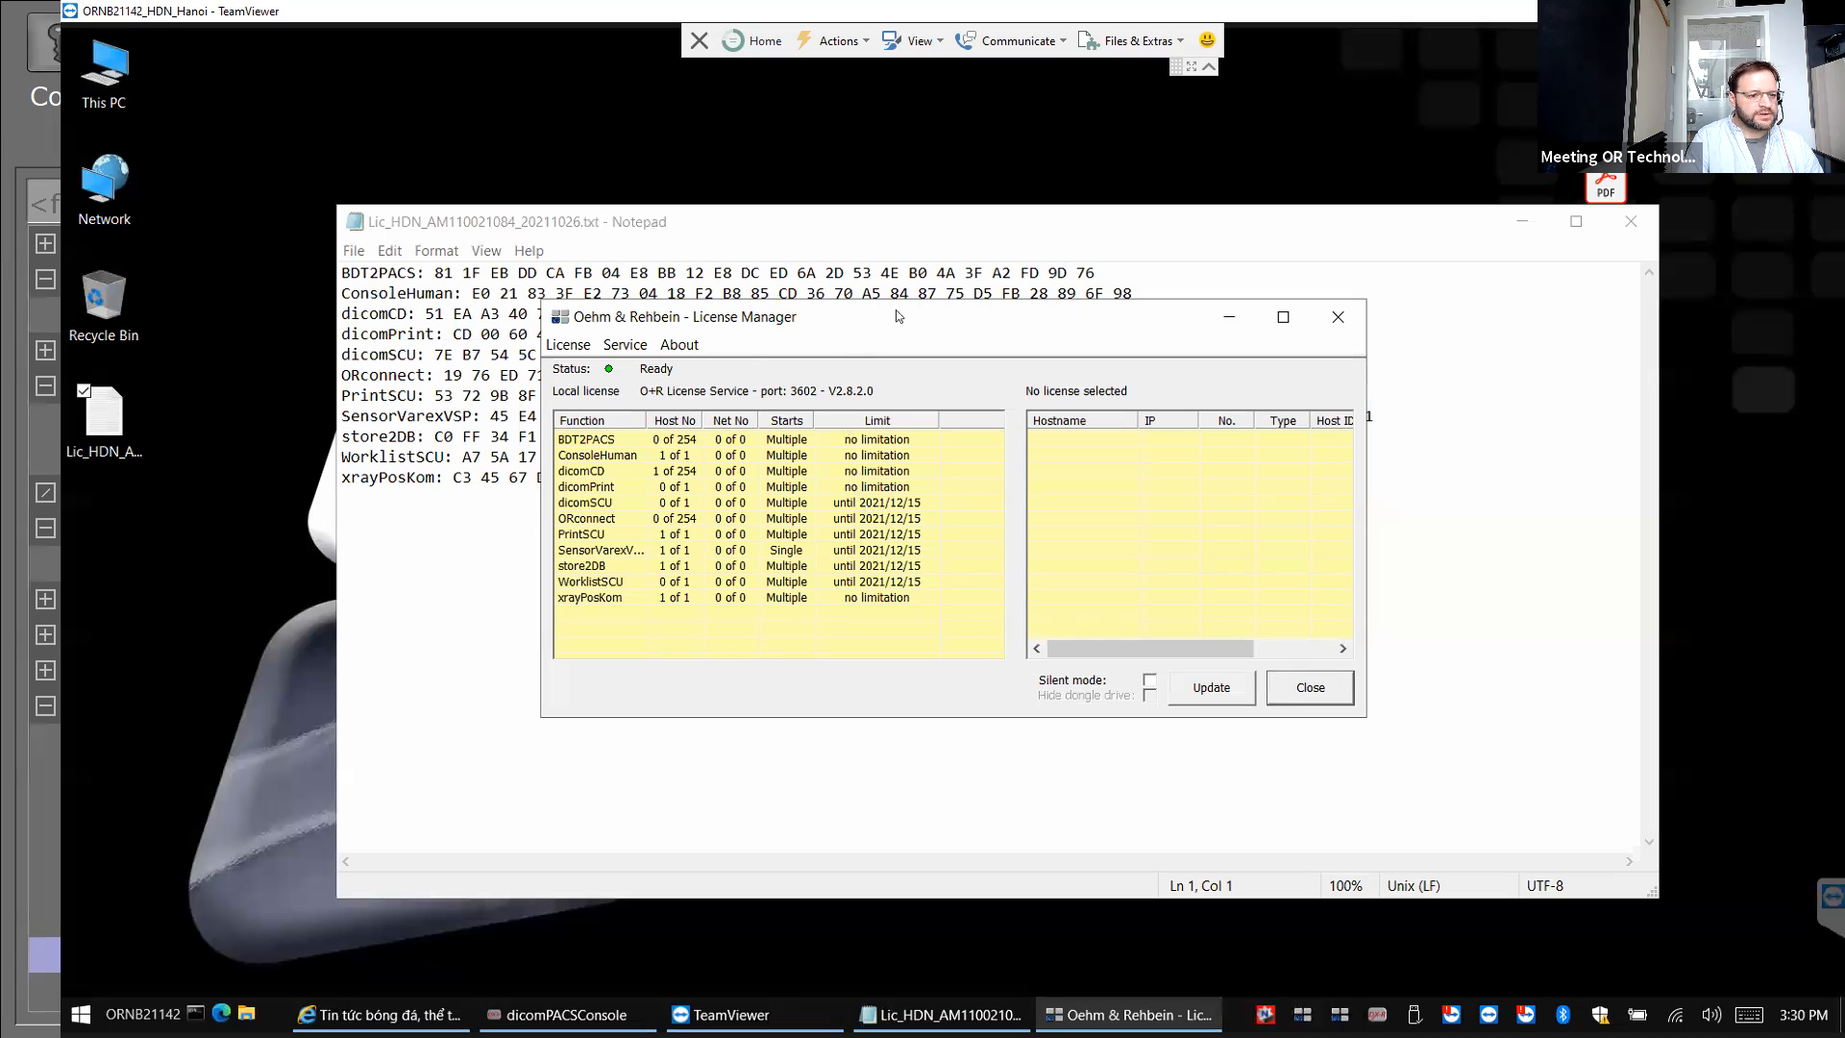
Close the license text file and choose Insert License Key from the License menu.
left_click_drag(912, 312, 1273, 522)
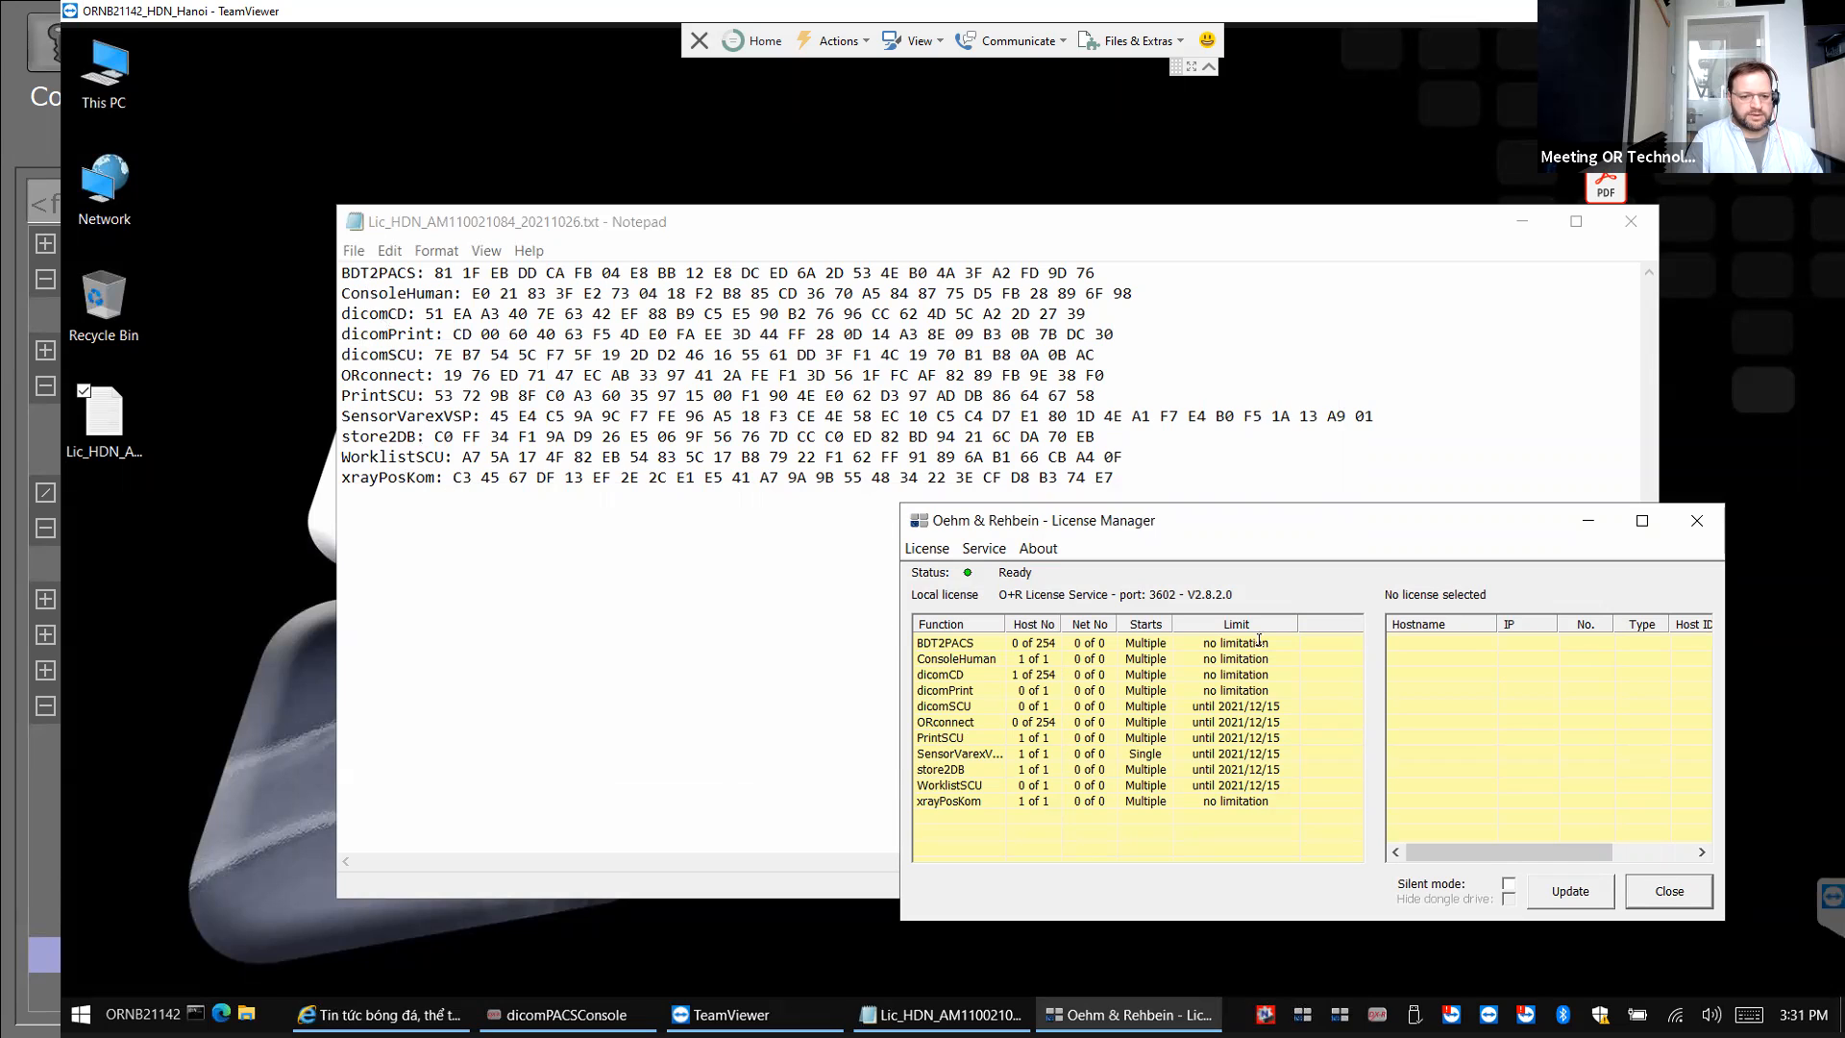
left_click(1628, 223)
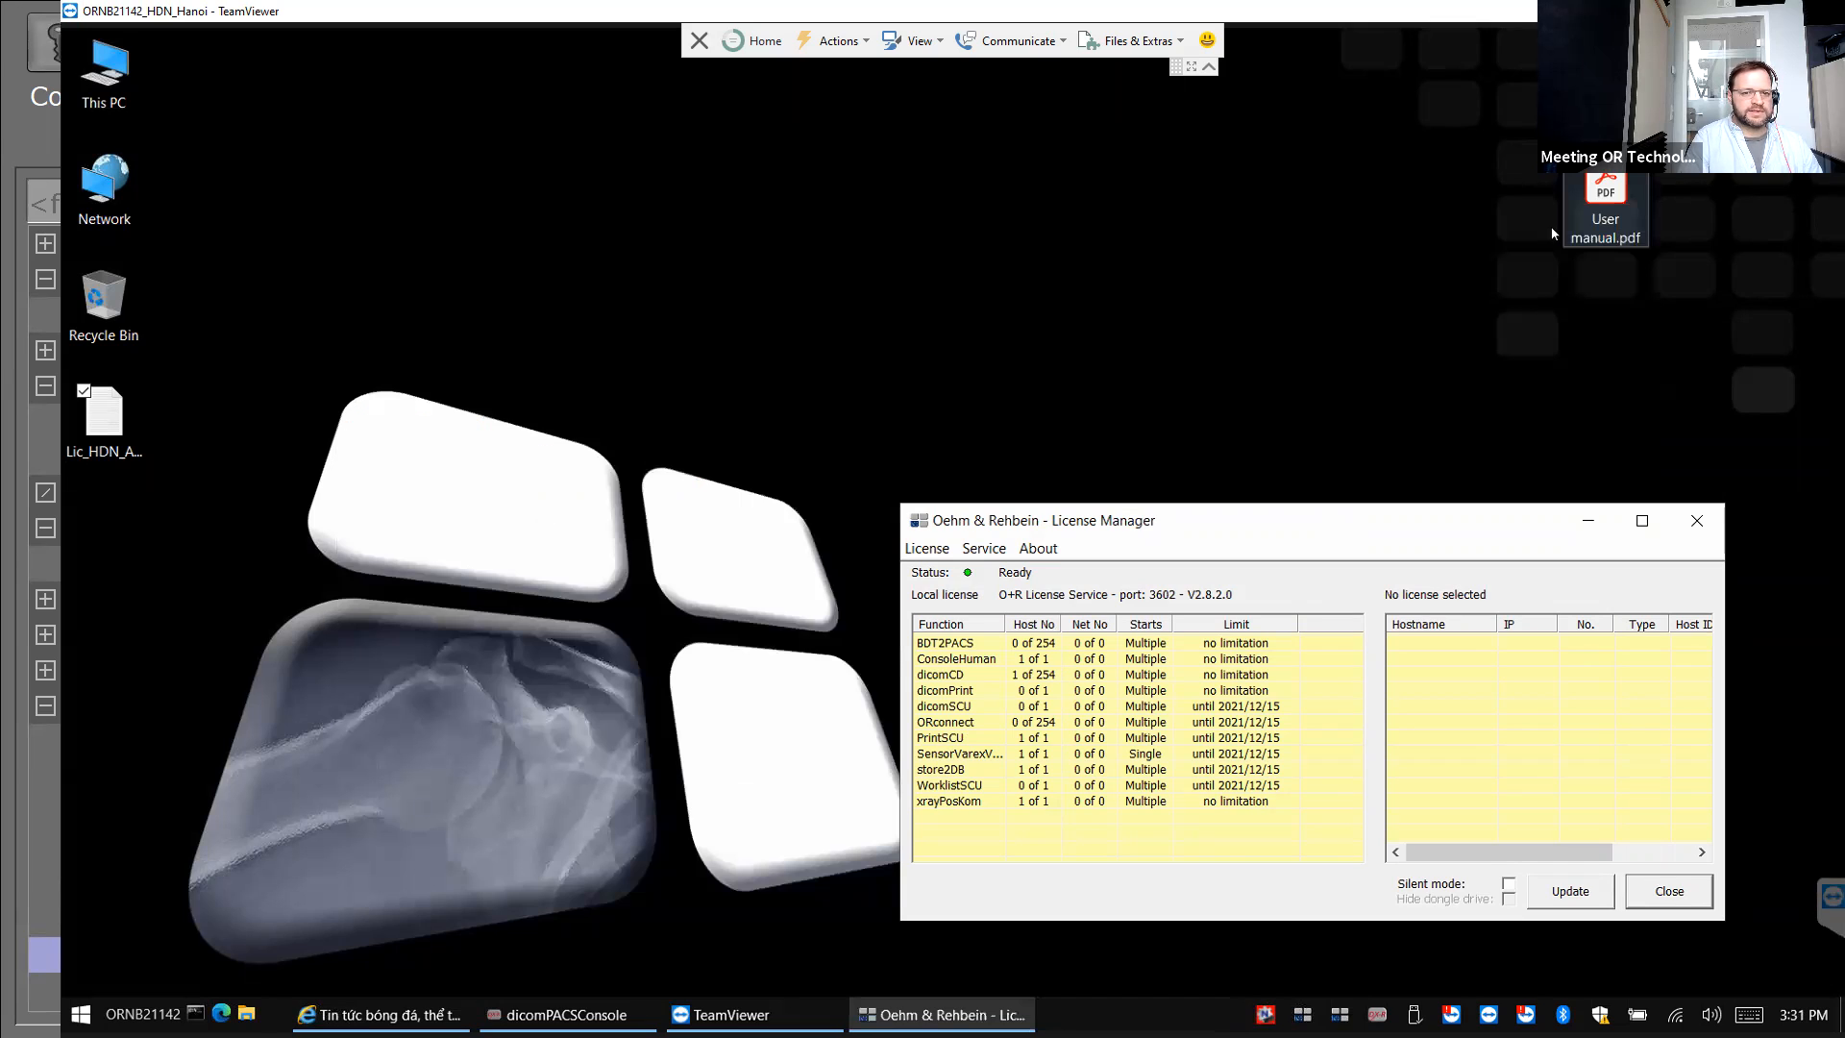
left_click(389, 216)
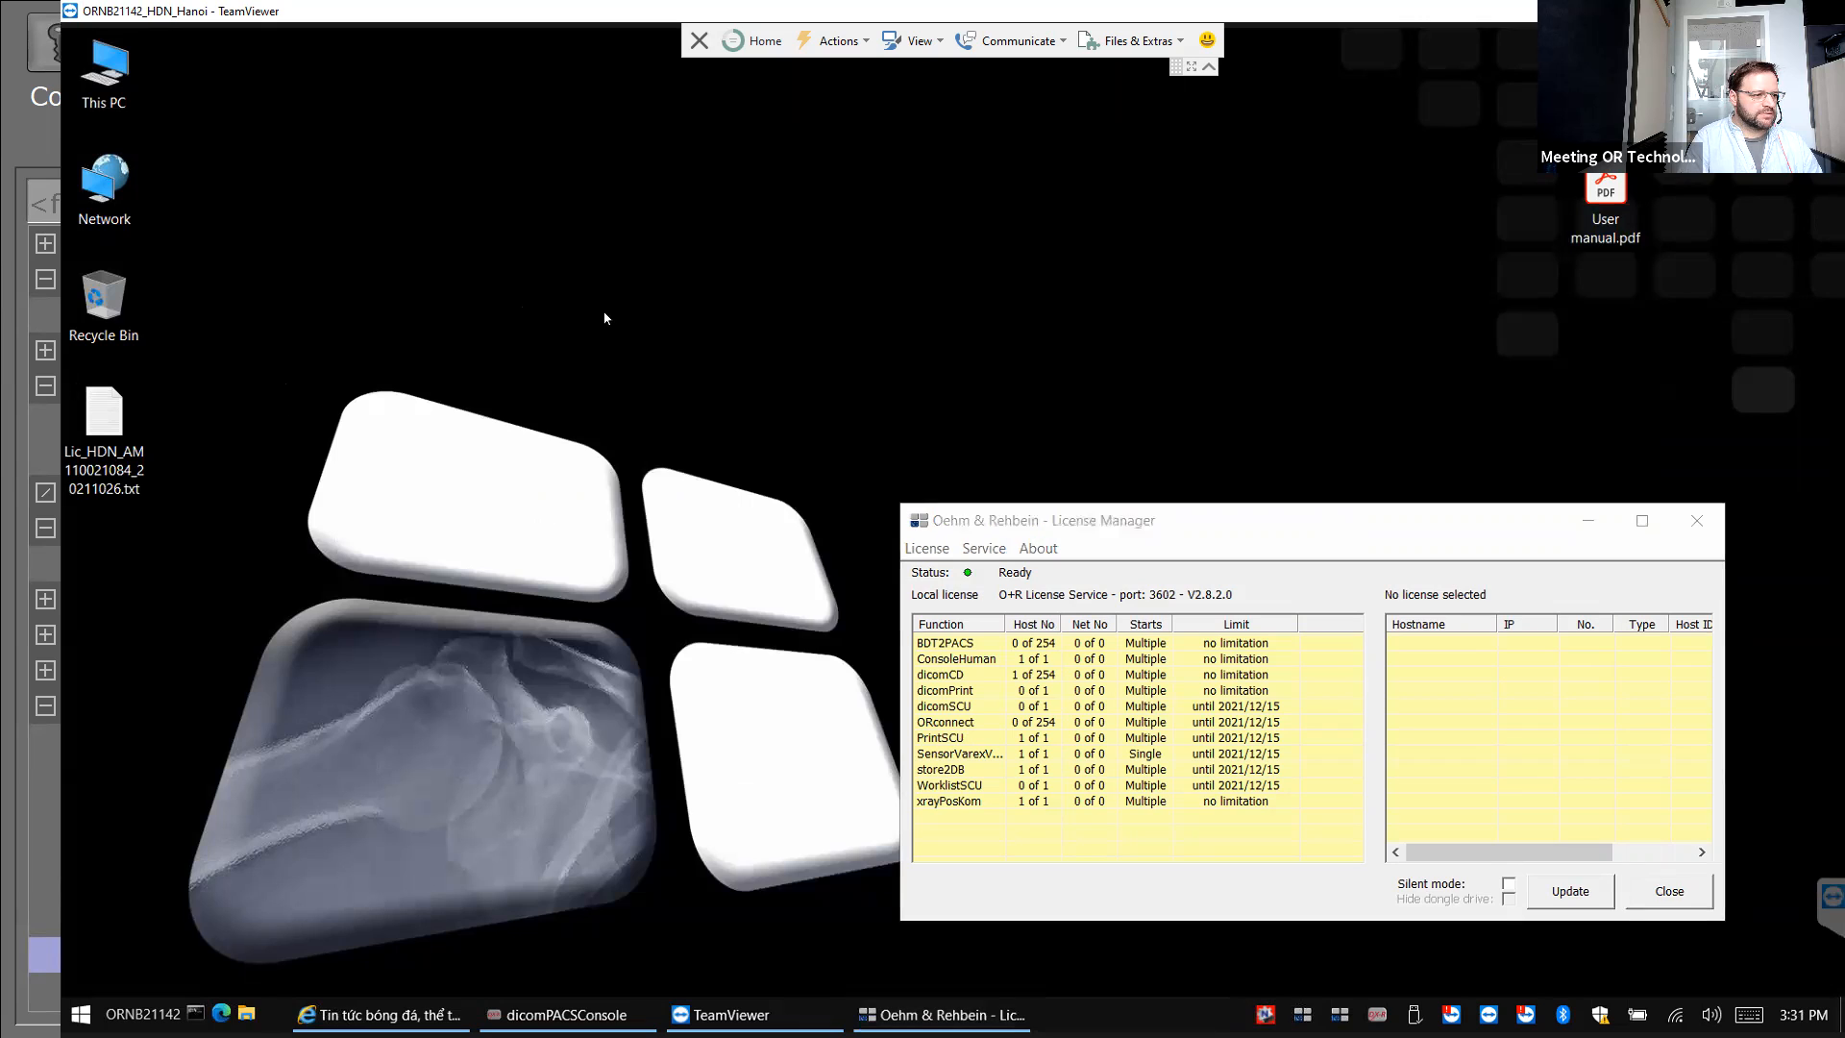
left_click(928, 550)
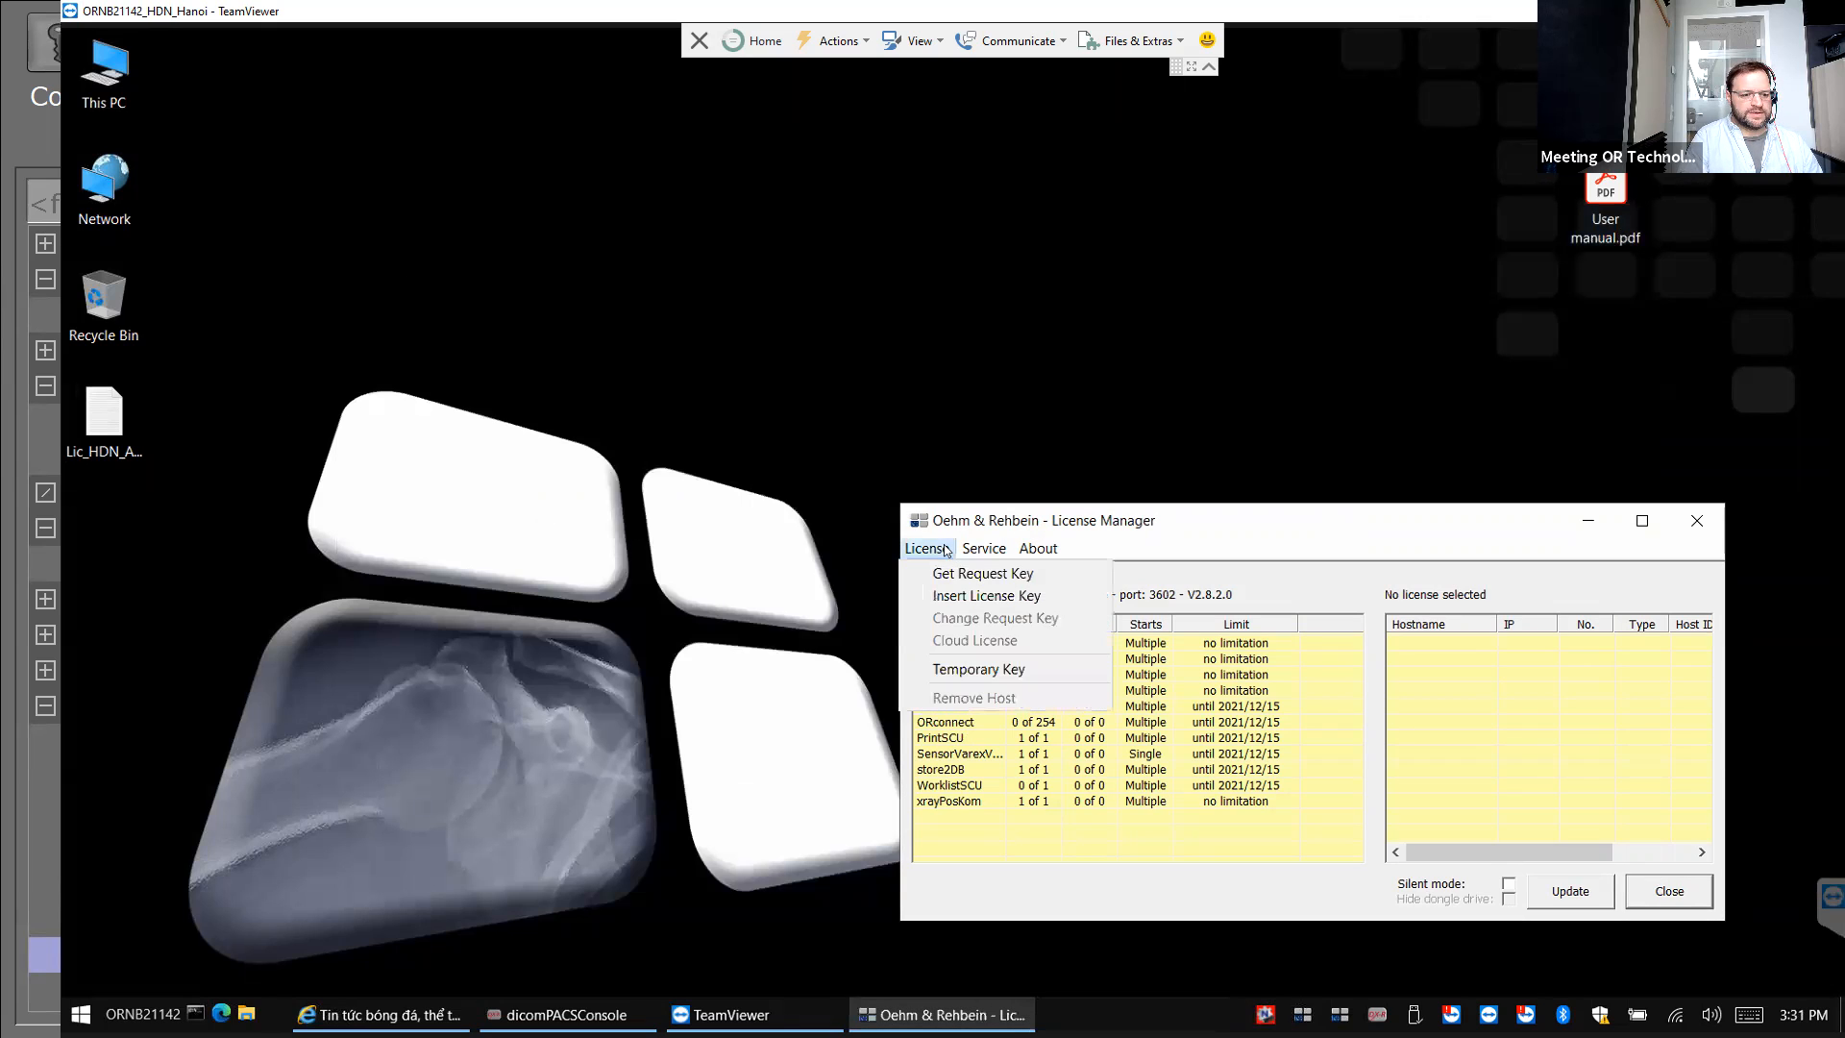
left_click(946, 598)
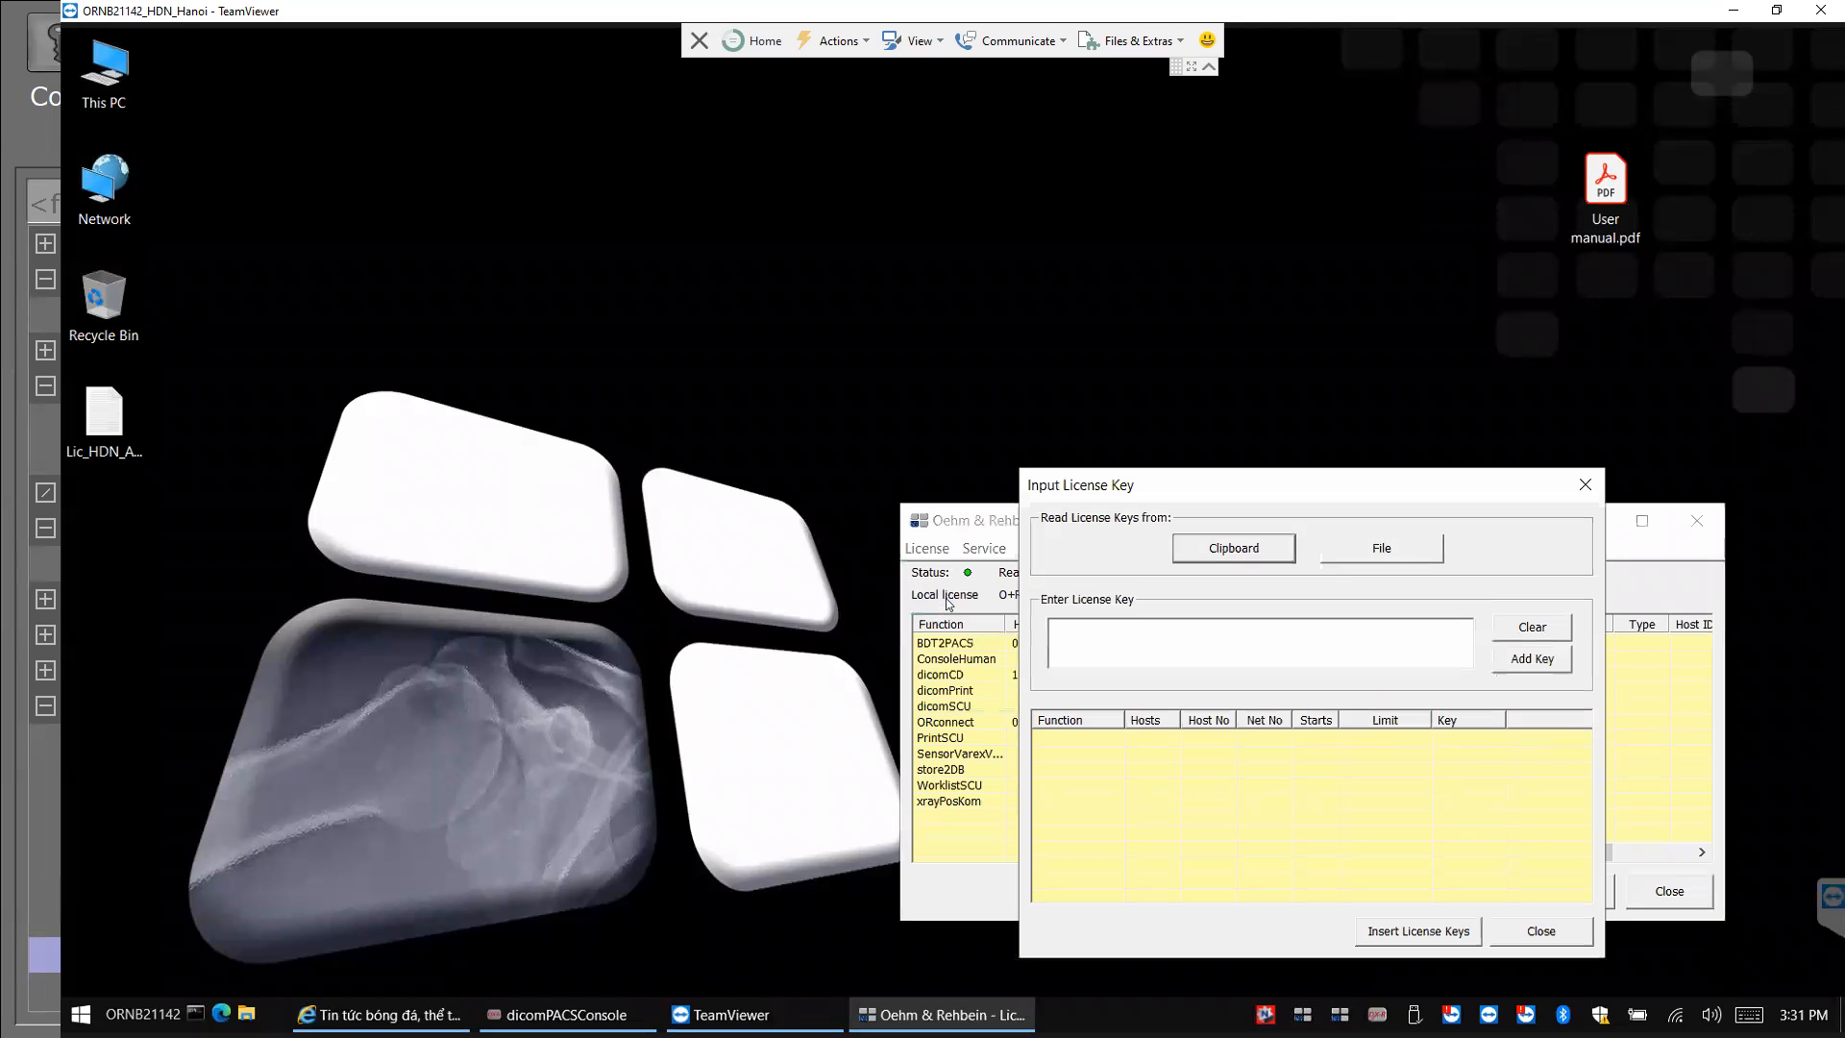
Load the license .txt file from the Desktop, insert its keys, and close the key-input dialog.
left_click(1380, 548)
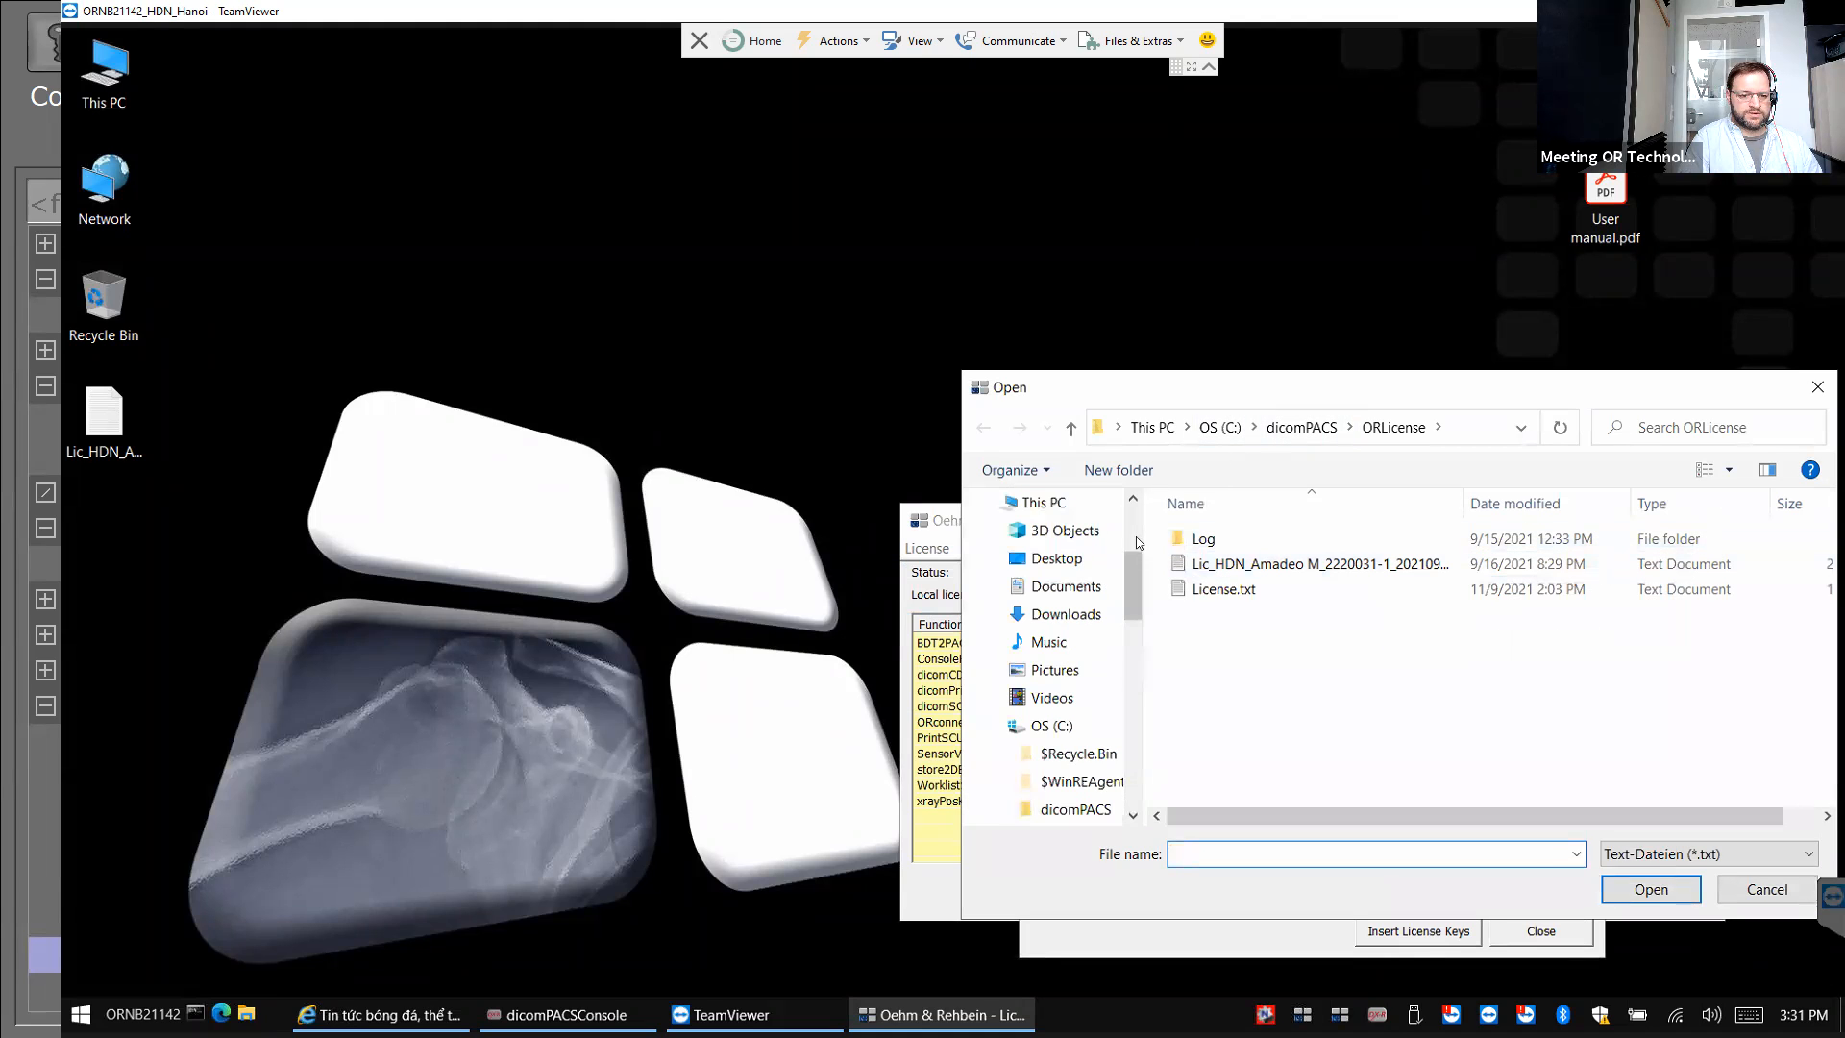
scroll(1063, 519, "up", 10)
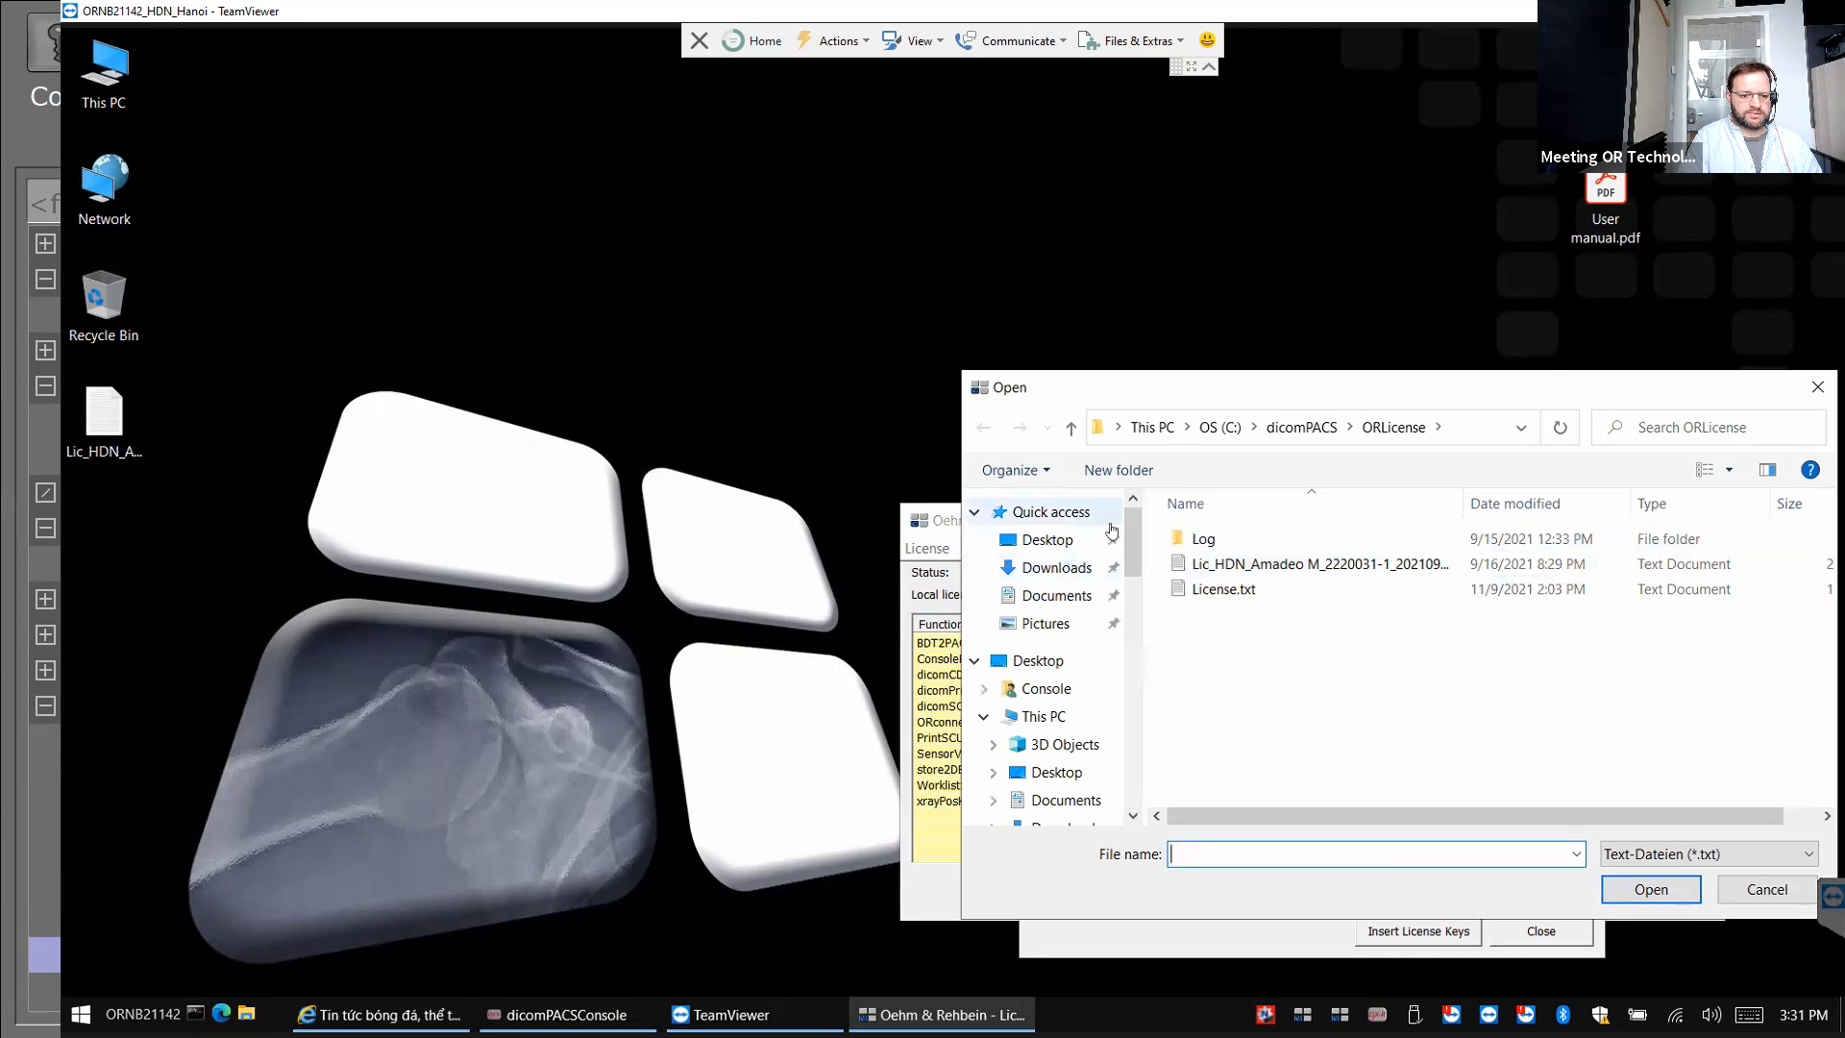
left_click(1052, 539)
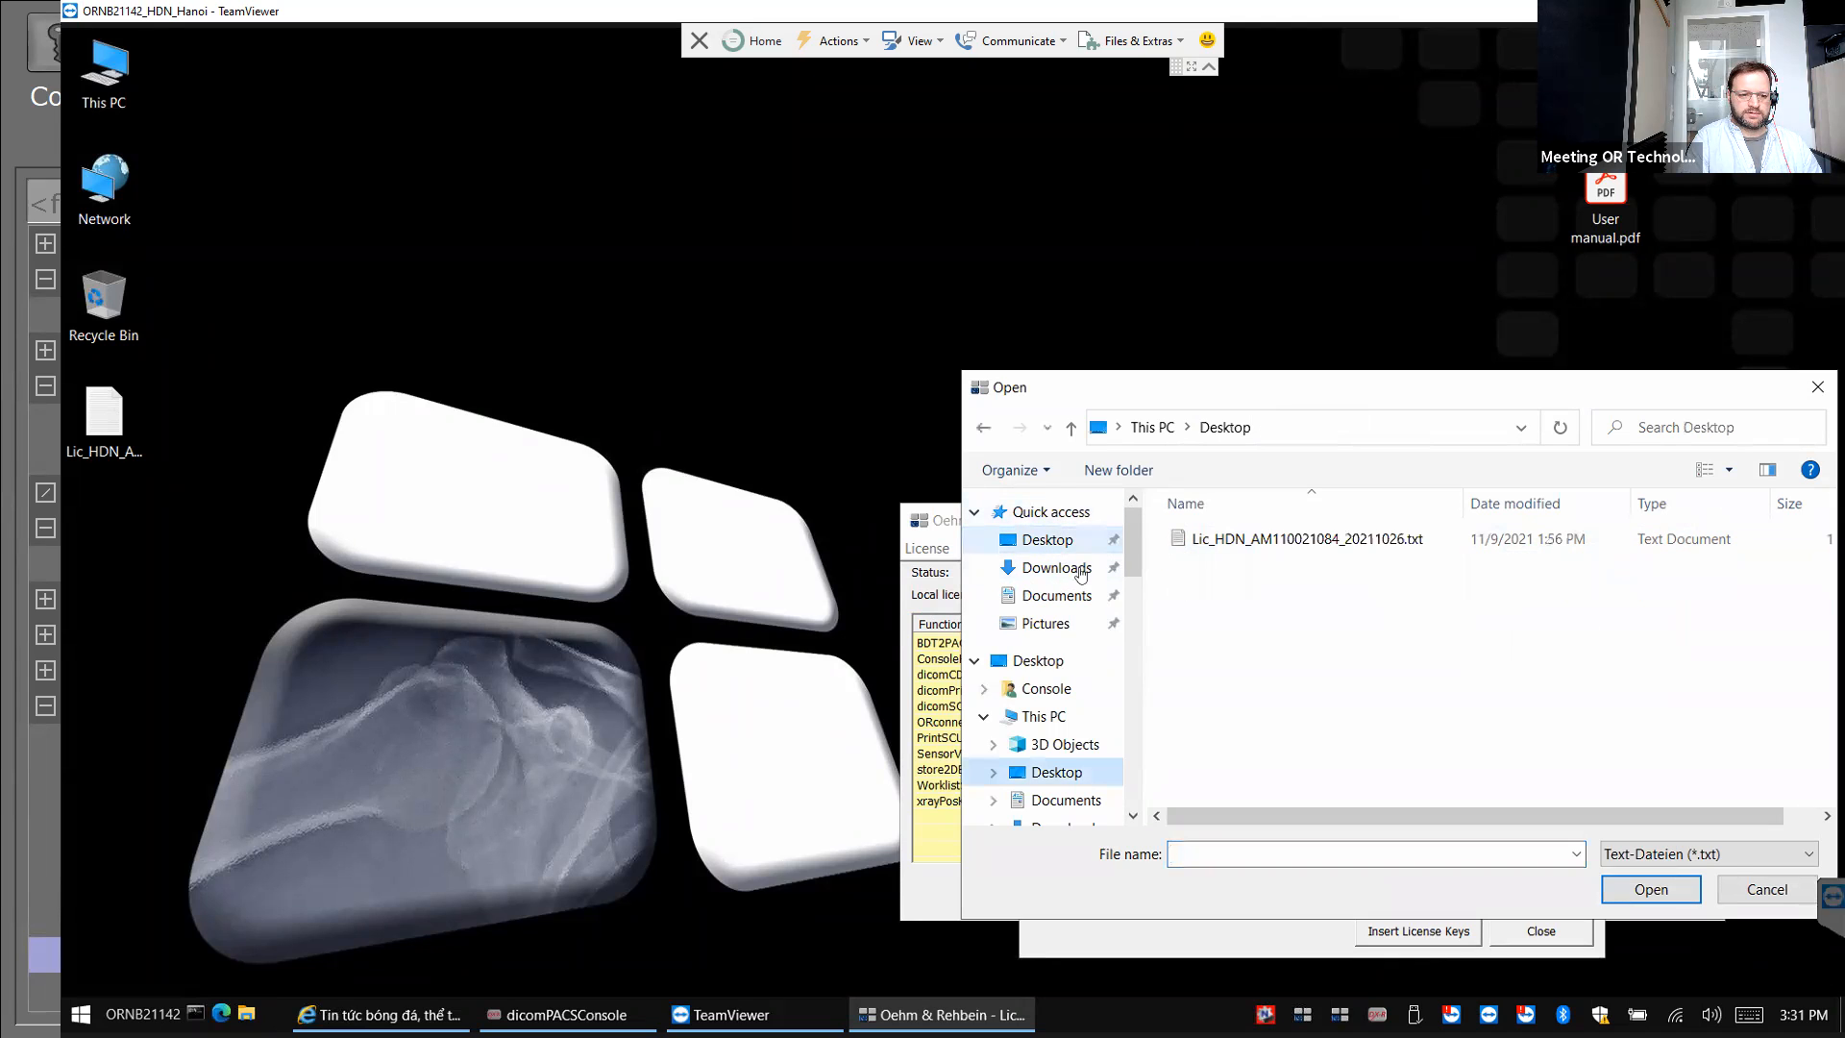
double_click(1280, 540)
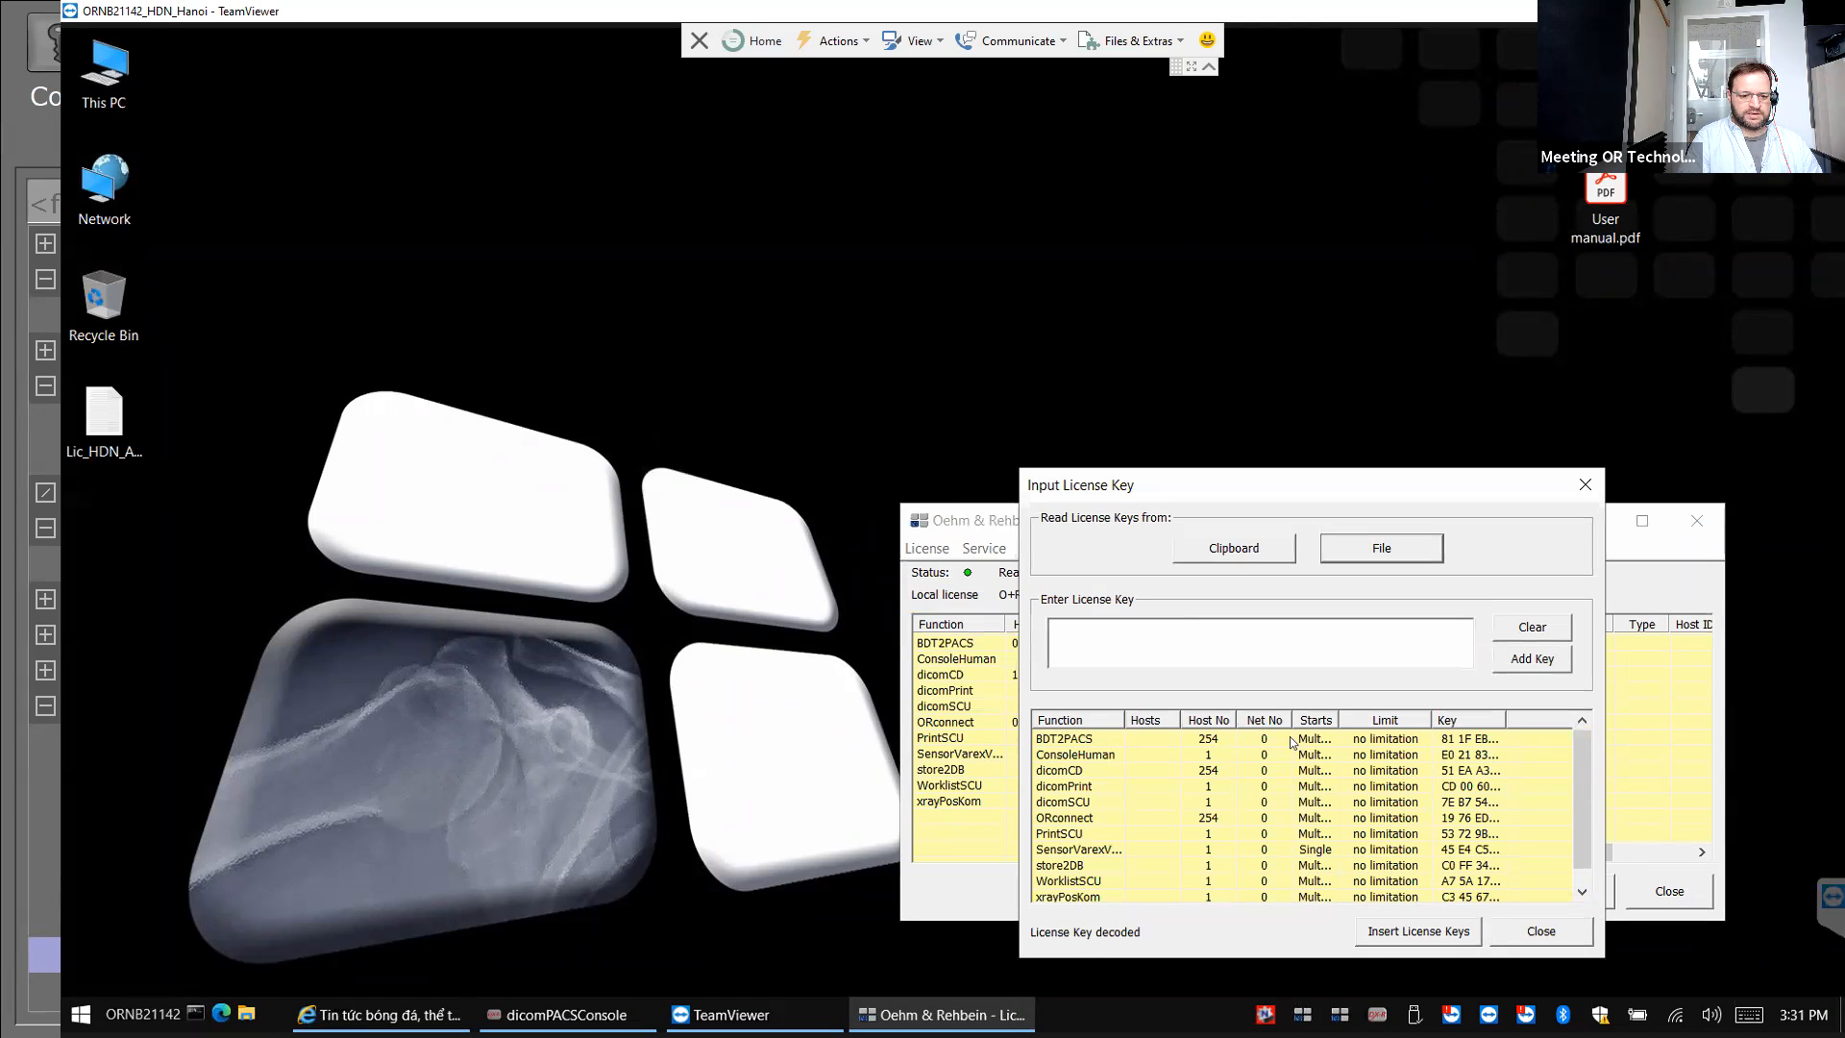
left_click(1441, 934)
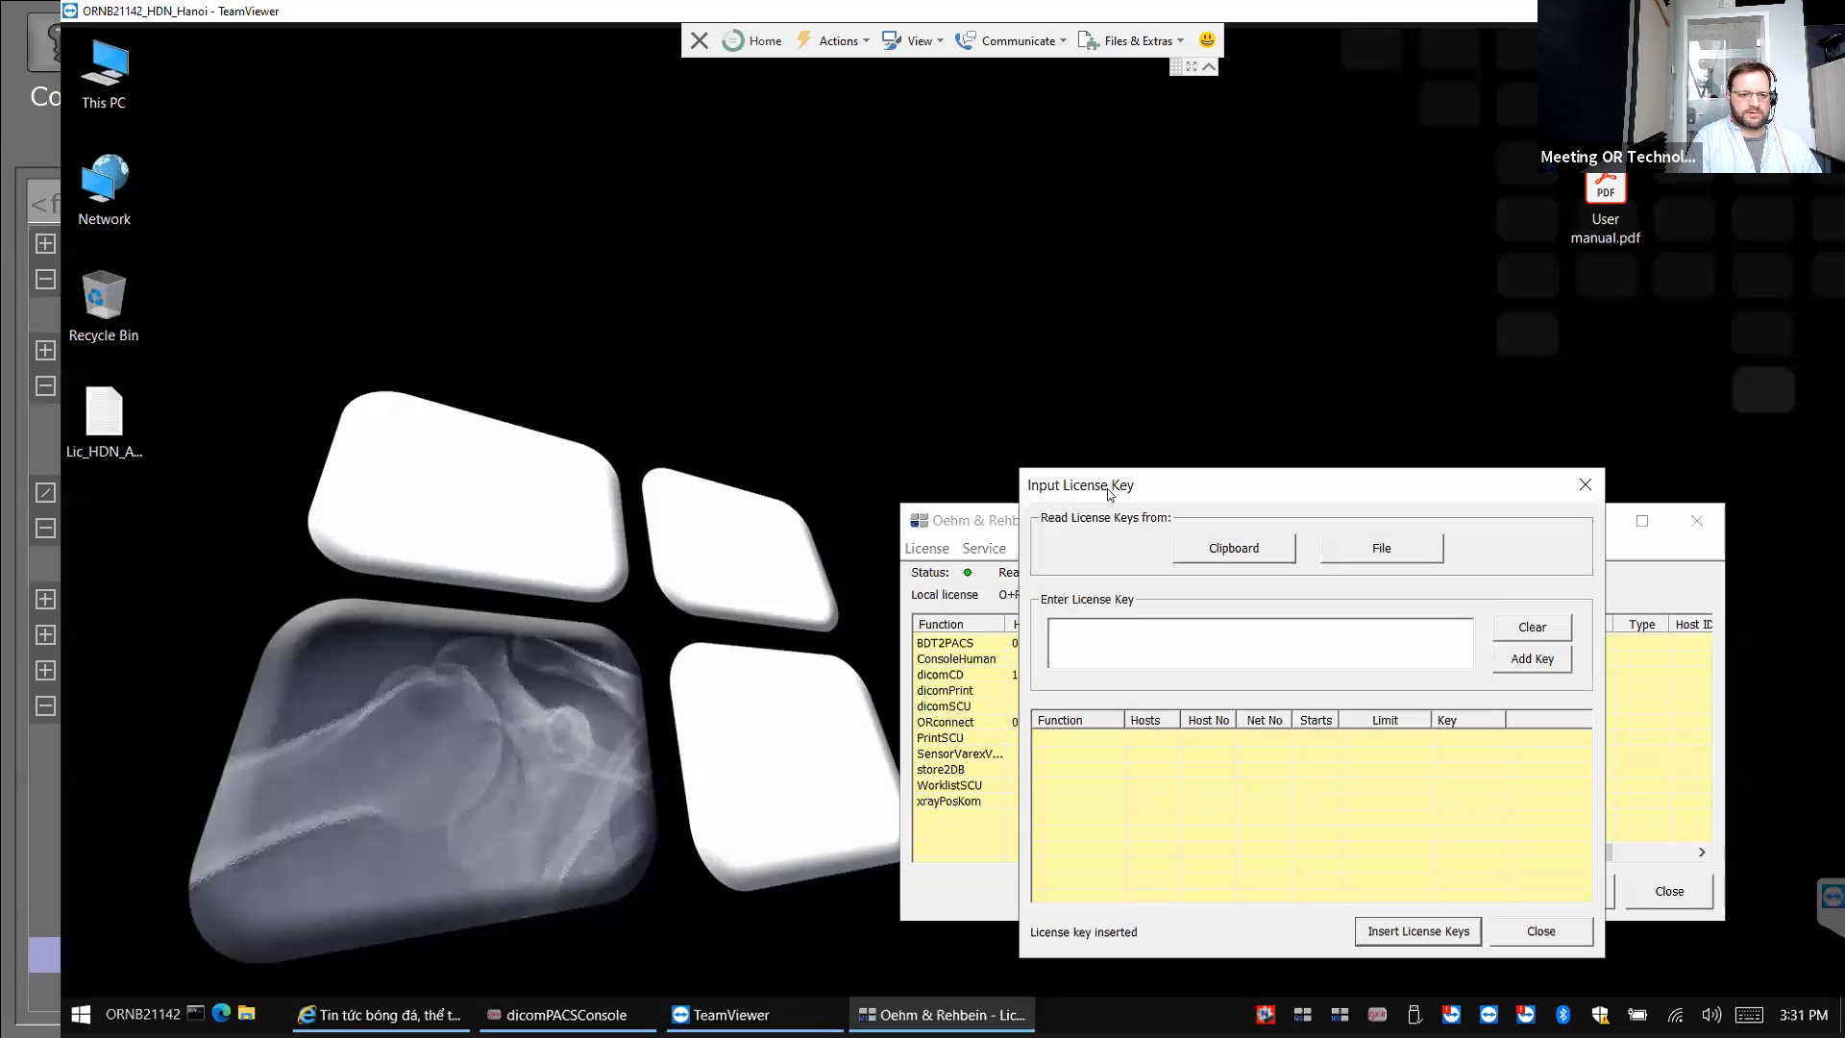
left_click(1552, 929)
left_click(1156, 519)
left_click_drag(784, 313, 731, 267)
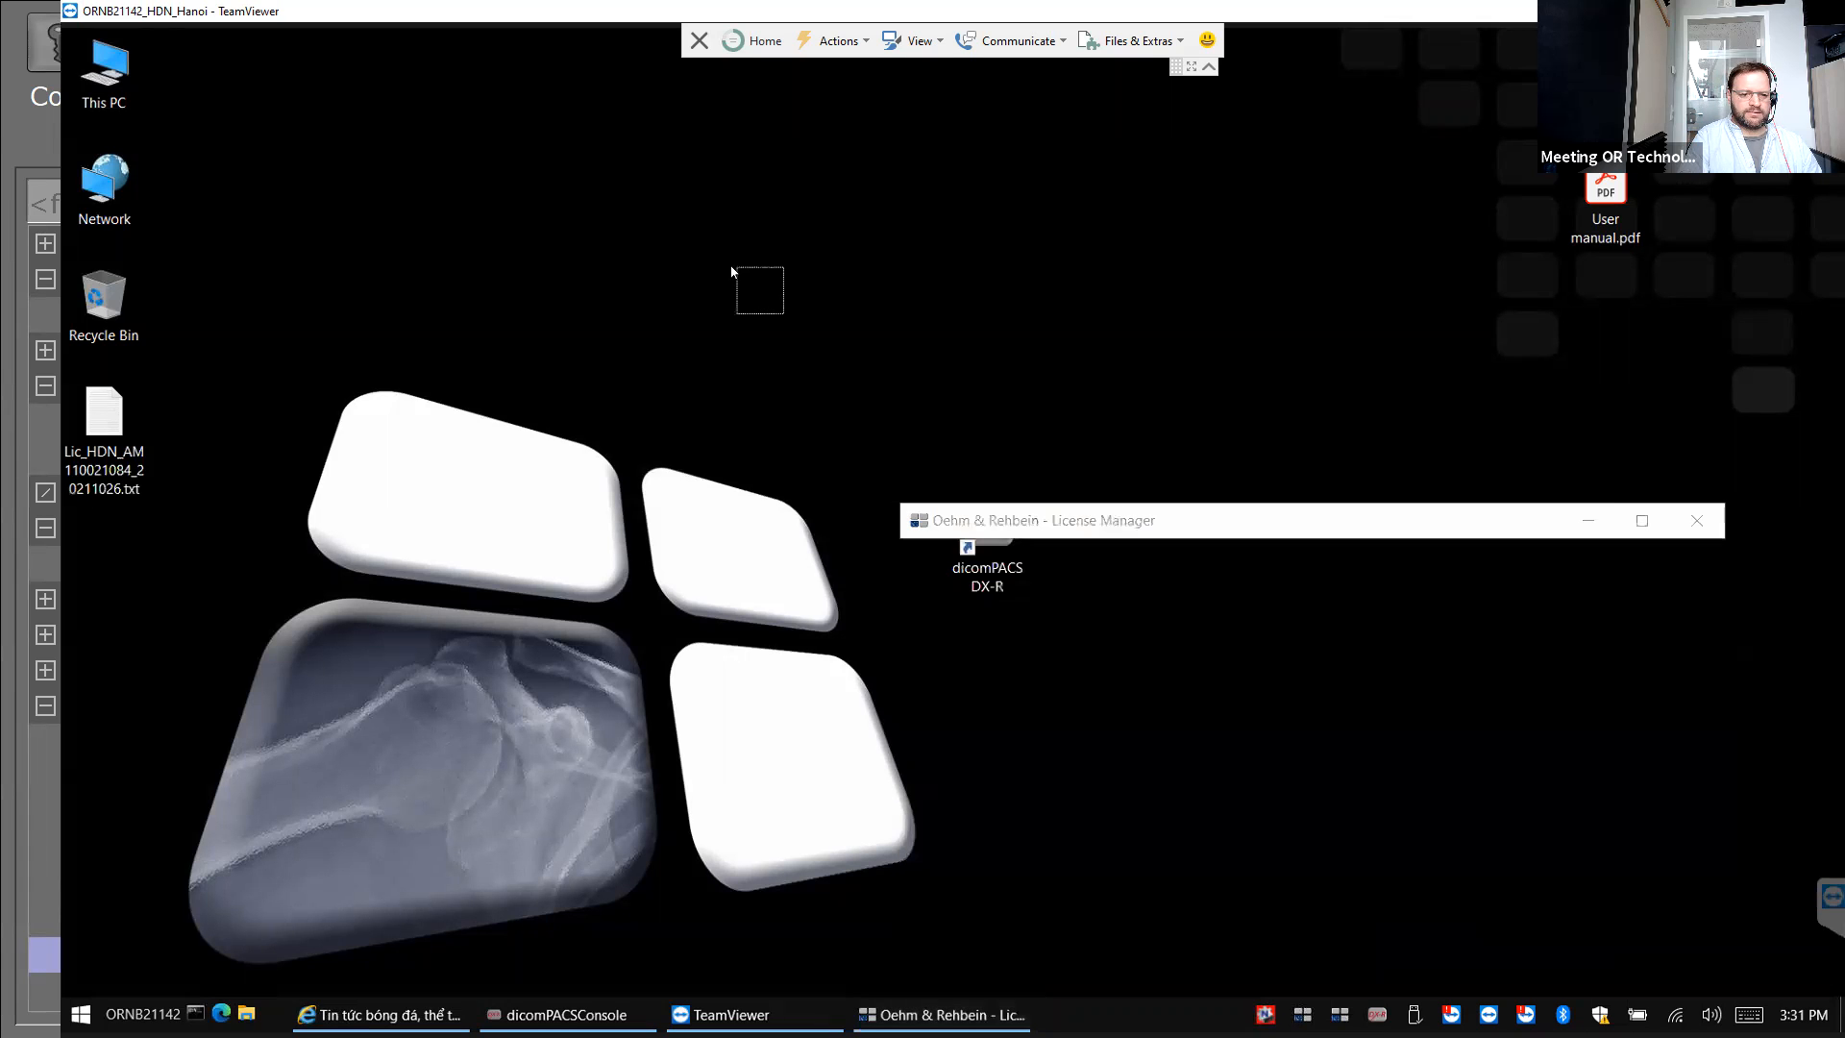
Relaunch the License Manager from the Start menu to show every function with no limitation.
left_click_drag(1121, 535, 562, 307)
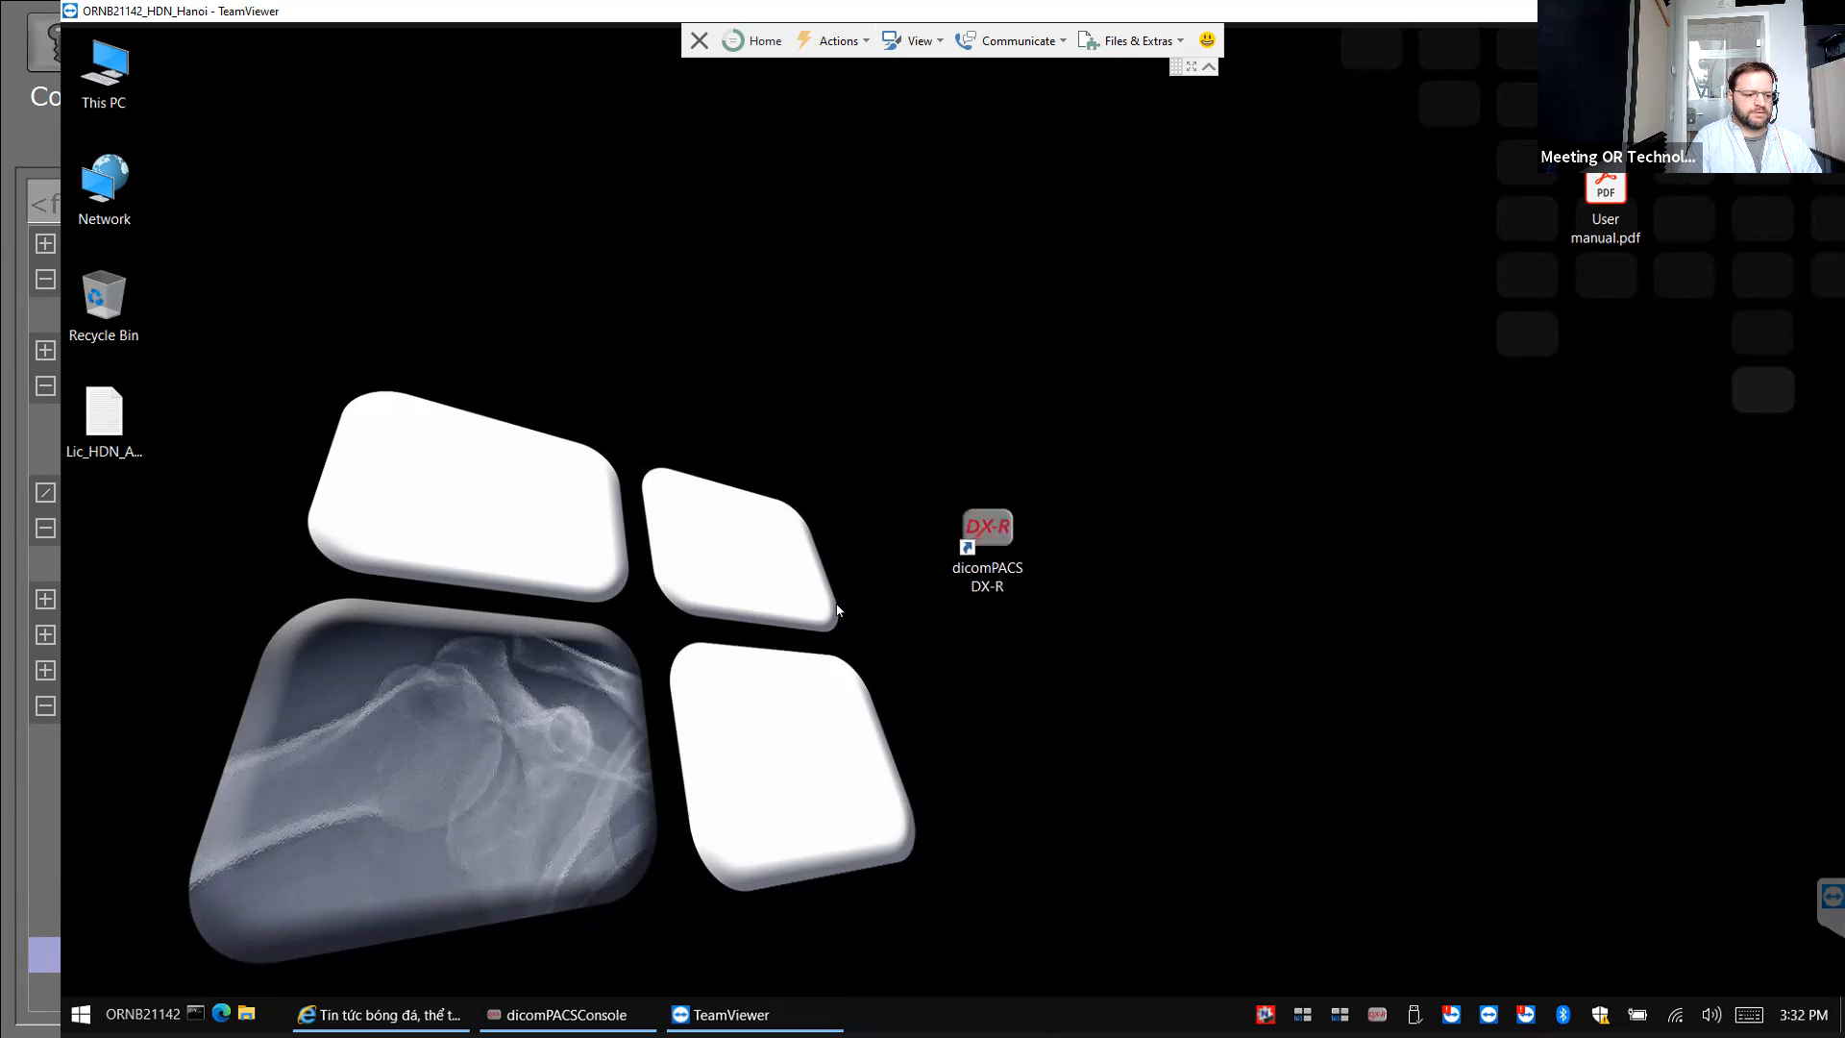
key("super")
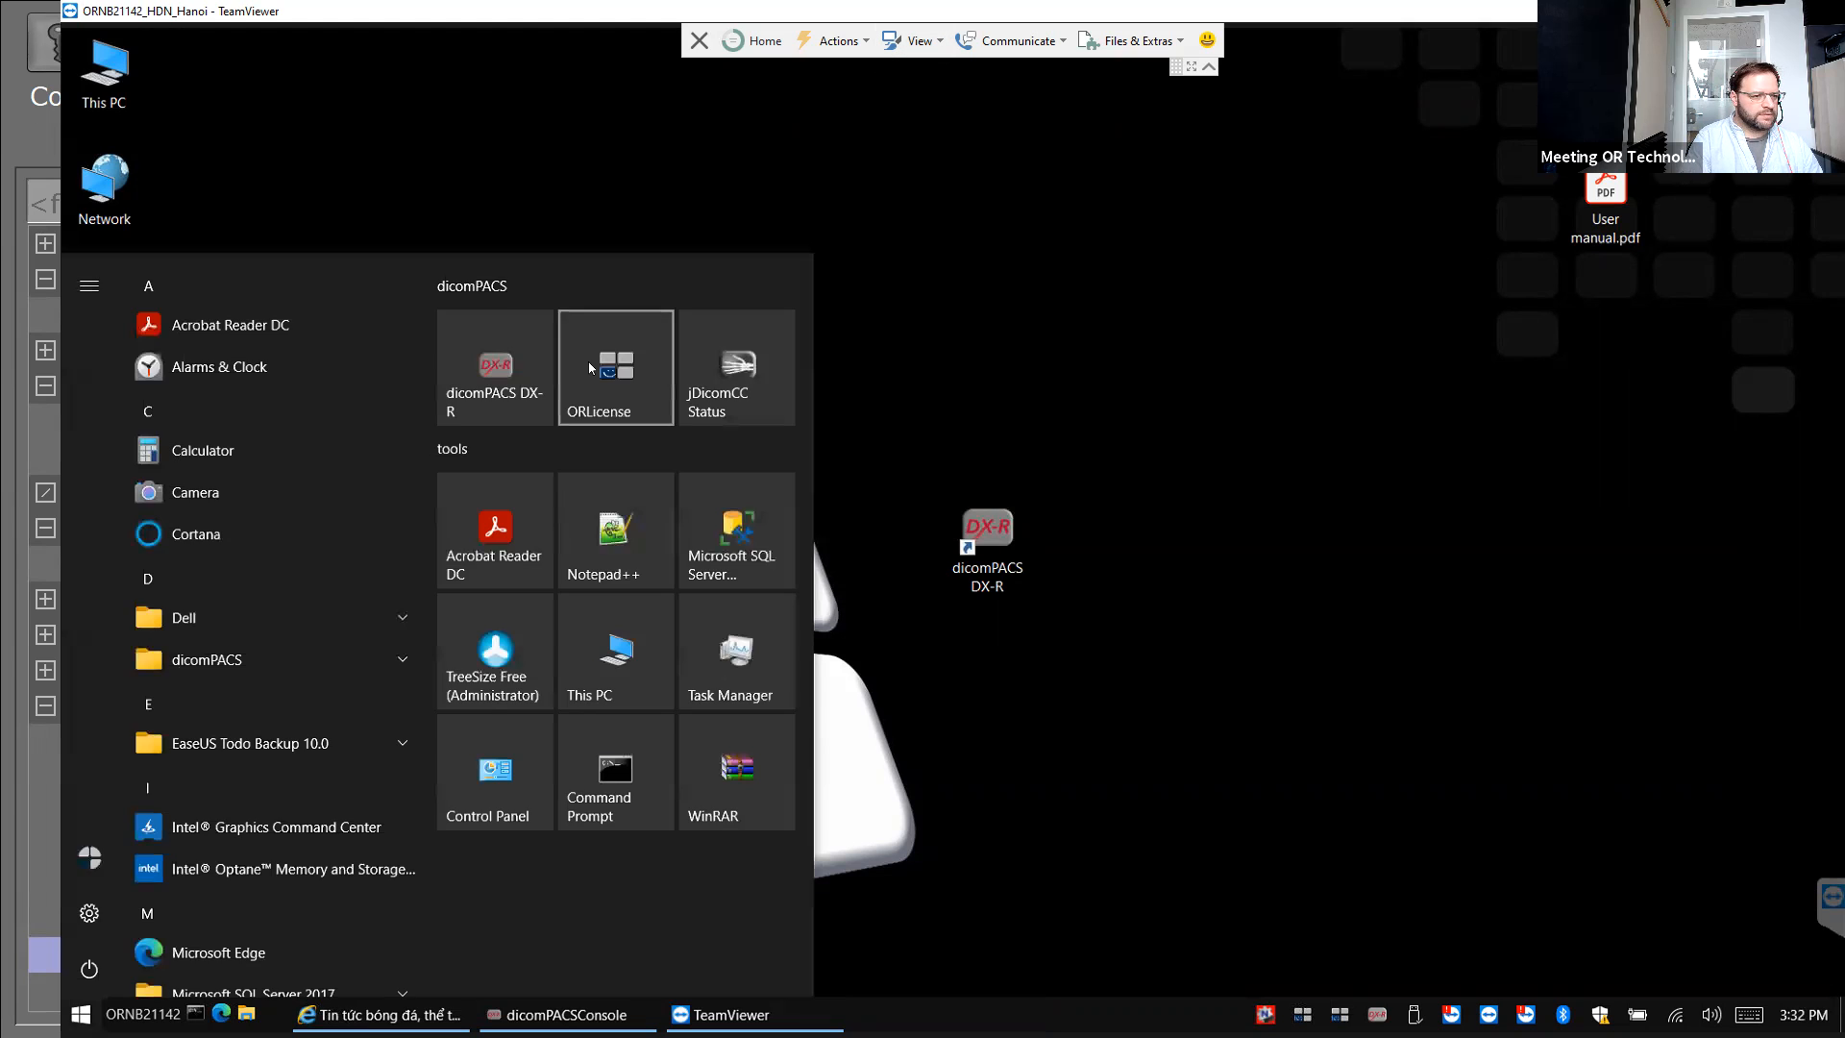
left_click(624, 342)
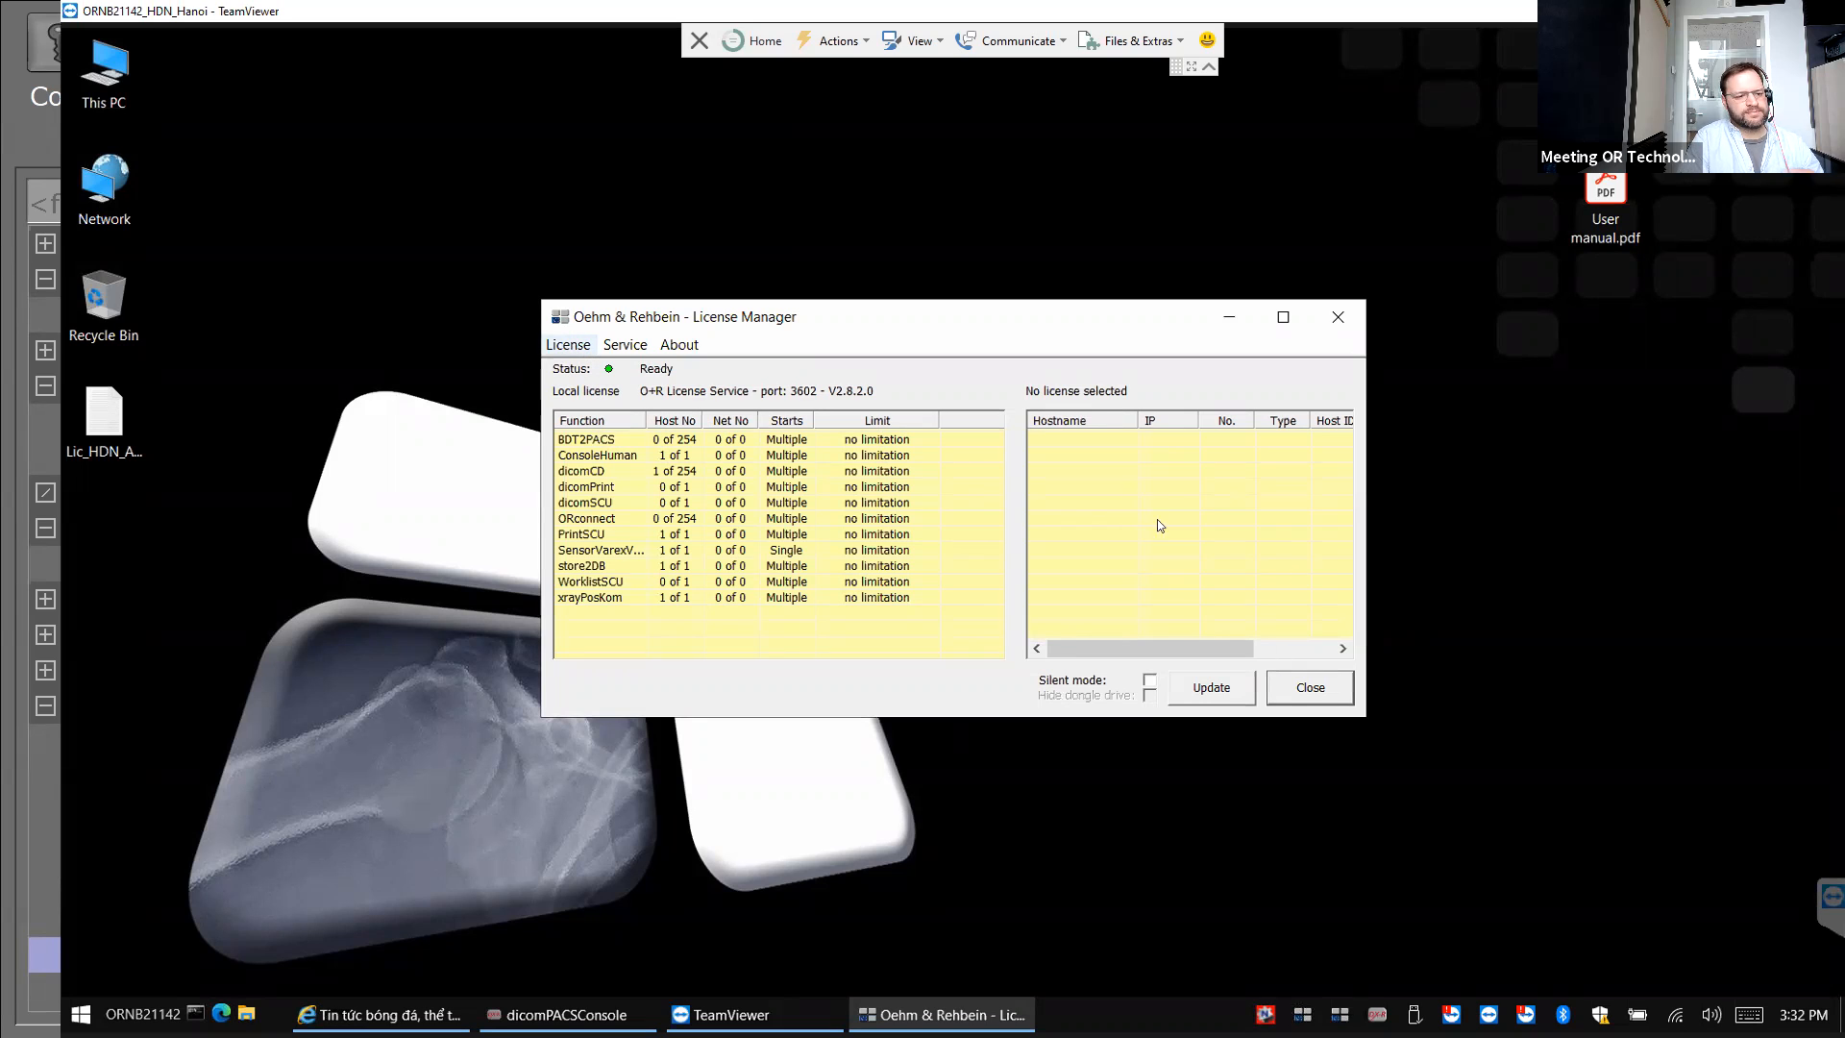
left_click(835, 40)
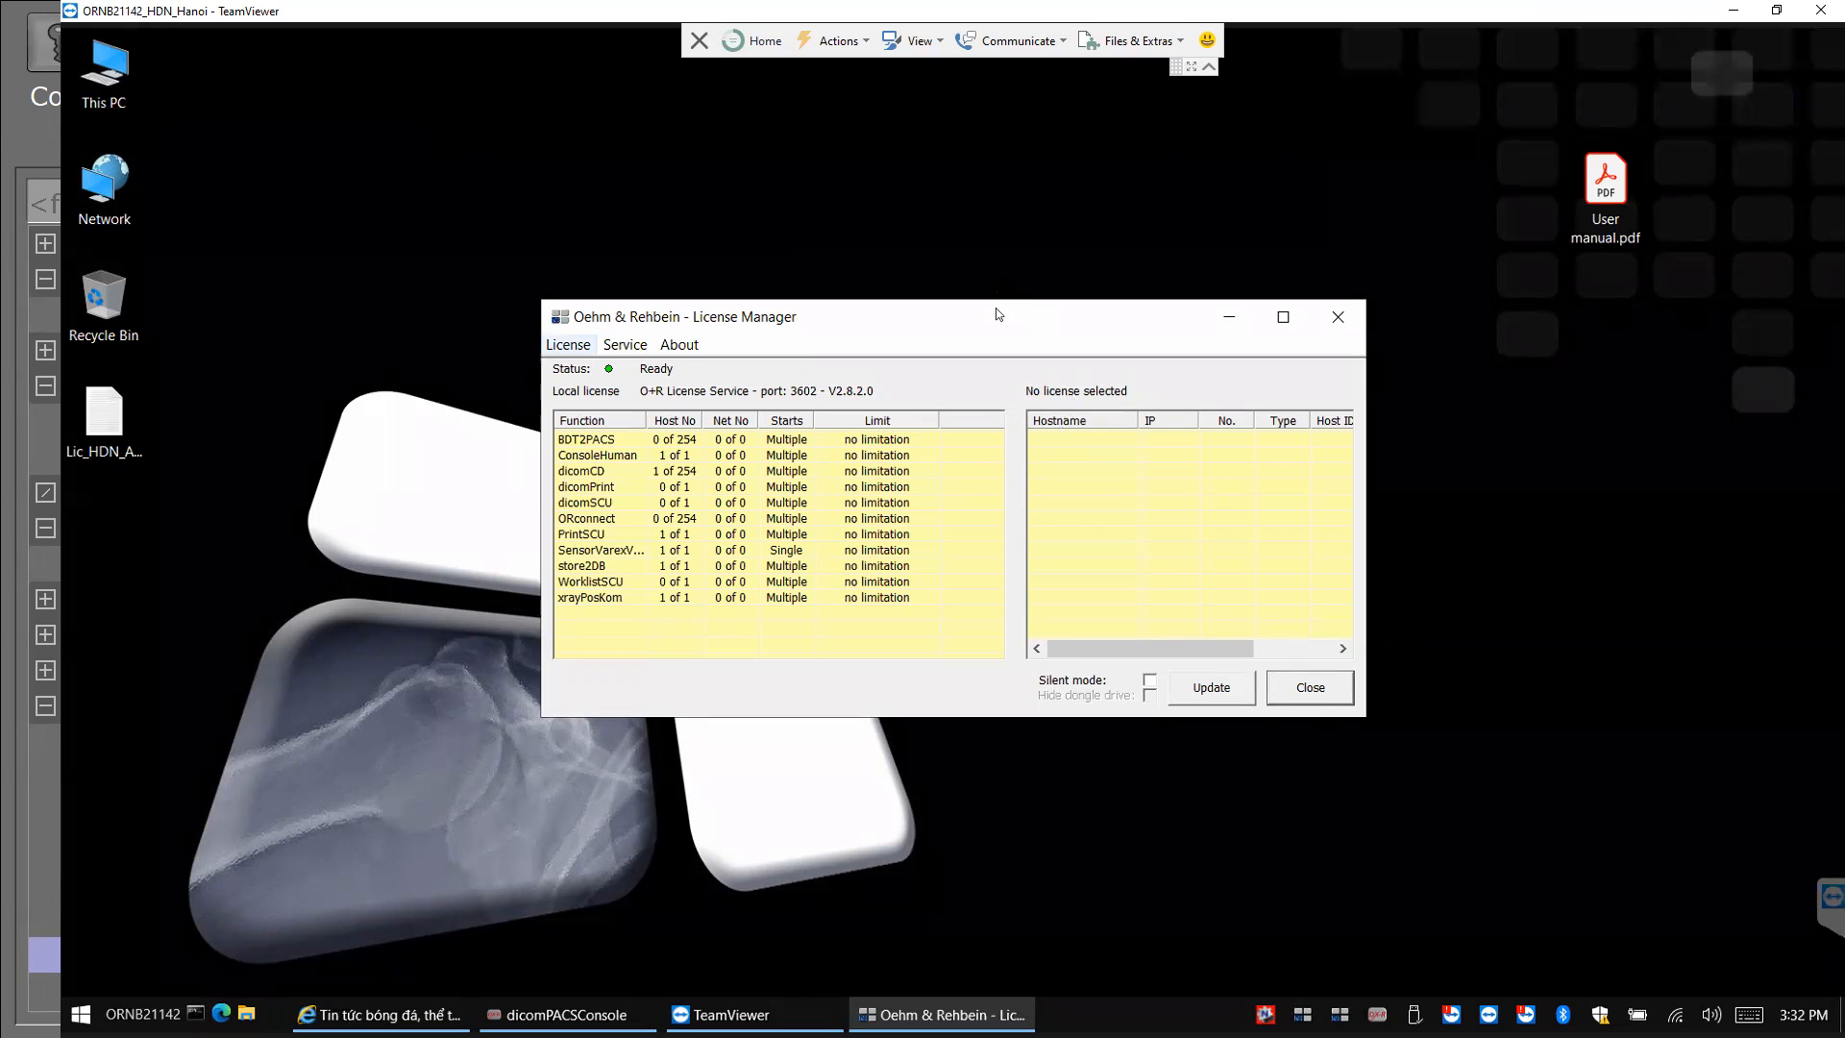
End the remote session and reconnect to the same partner, retrying after a stalled attempt.
left_click(698, 41)
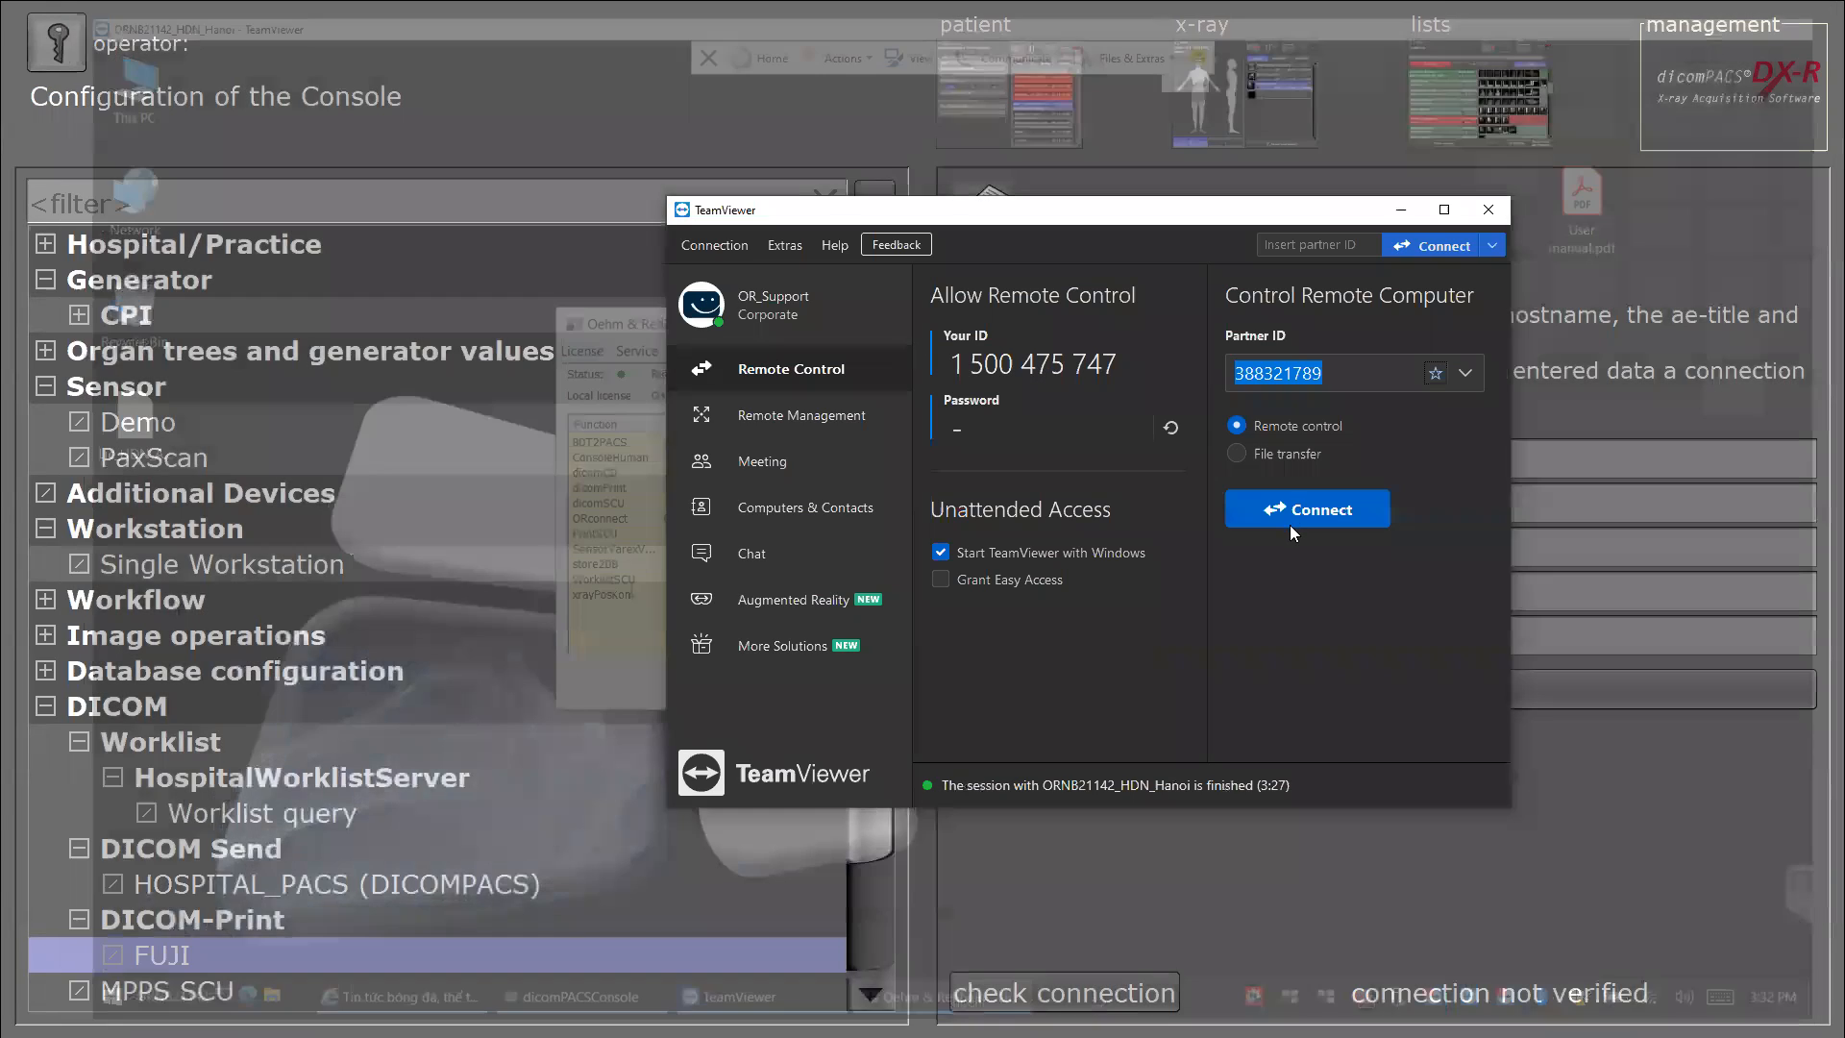
left_click(1290, 525)
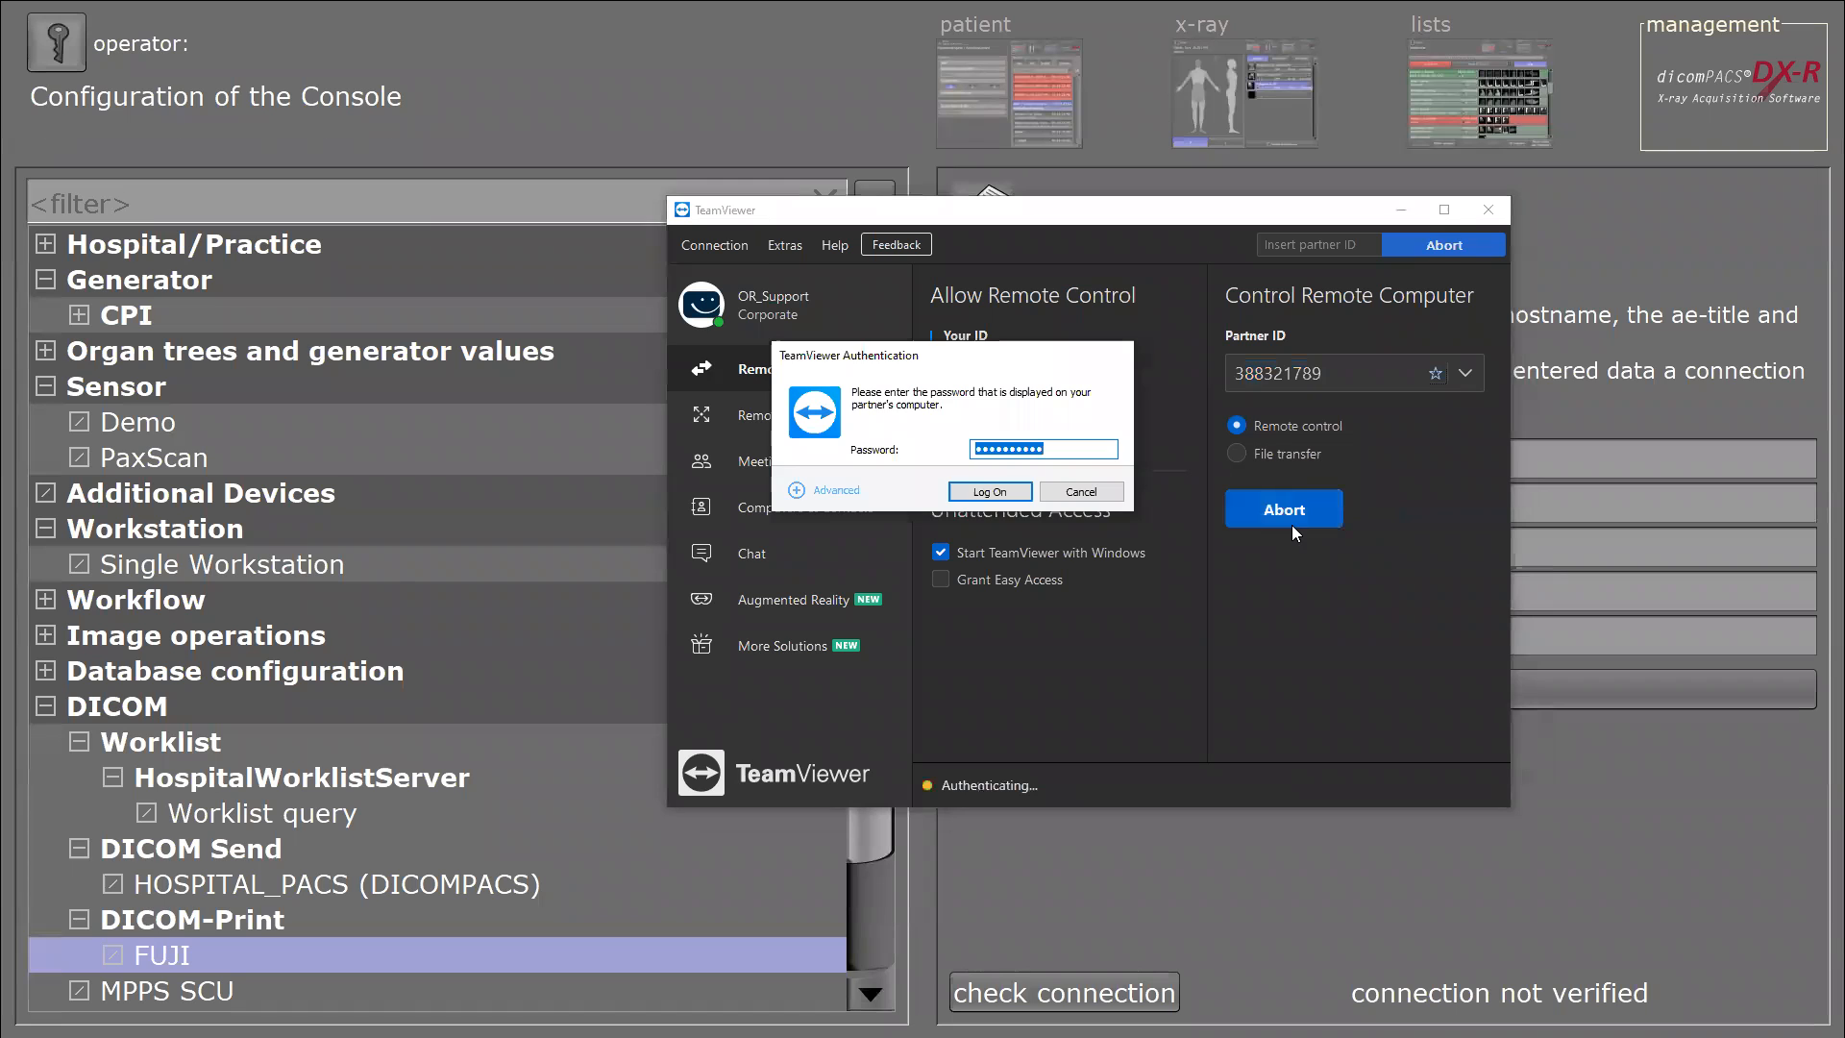
key("Return")
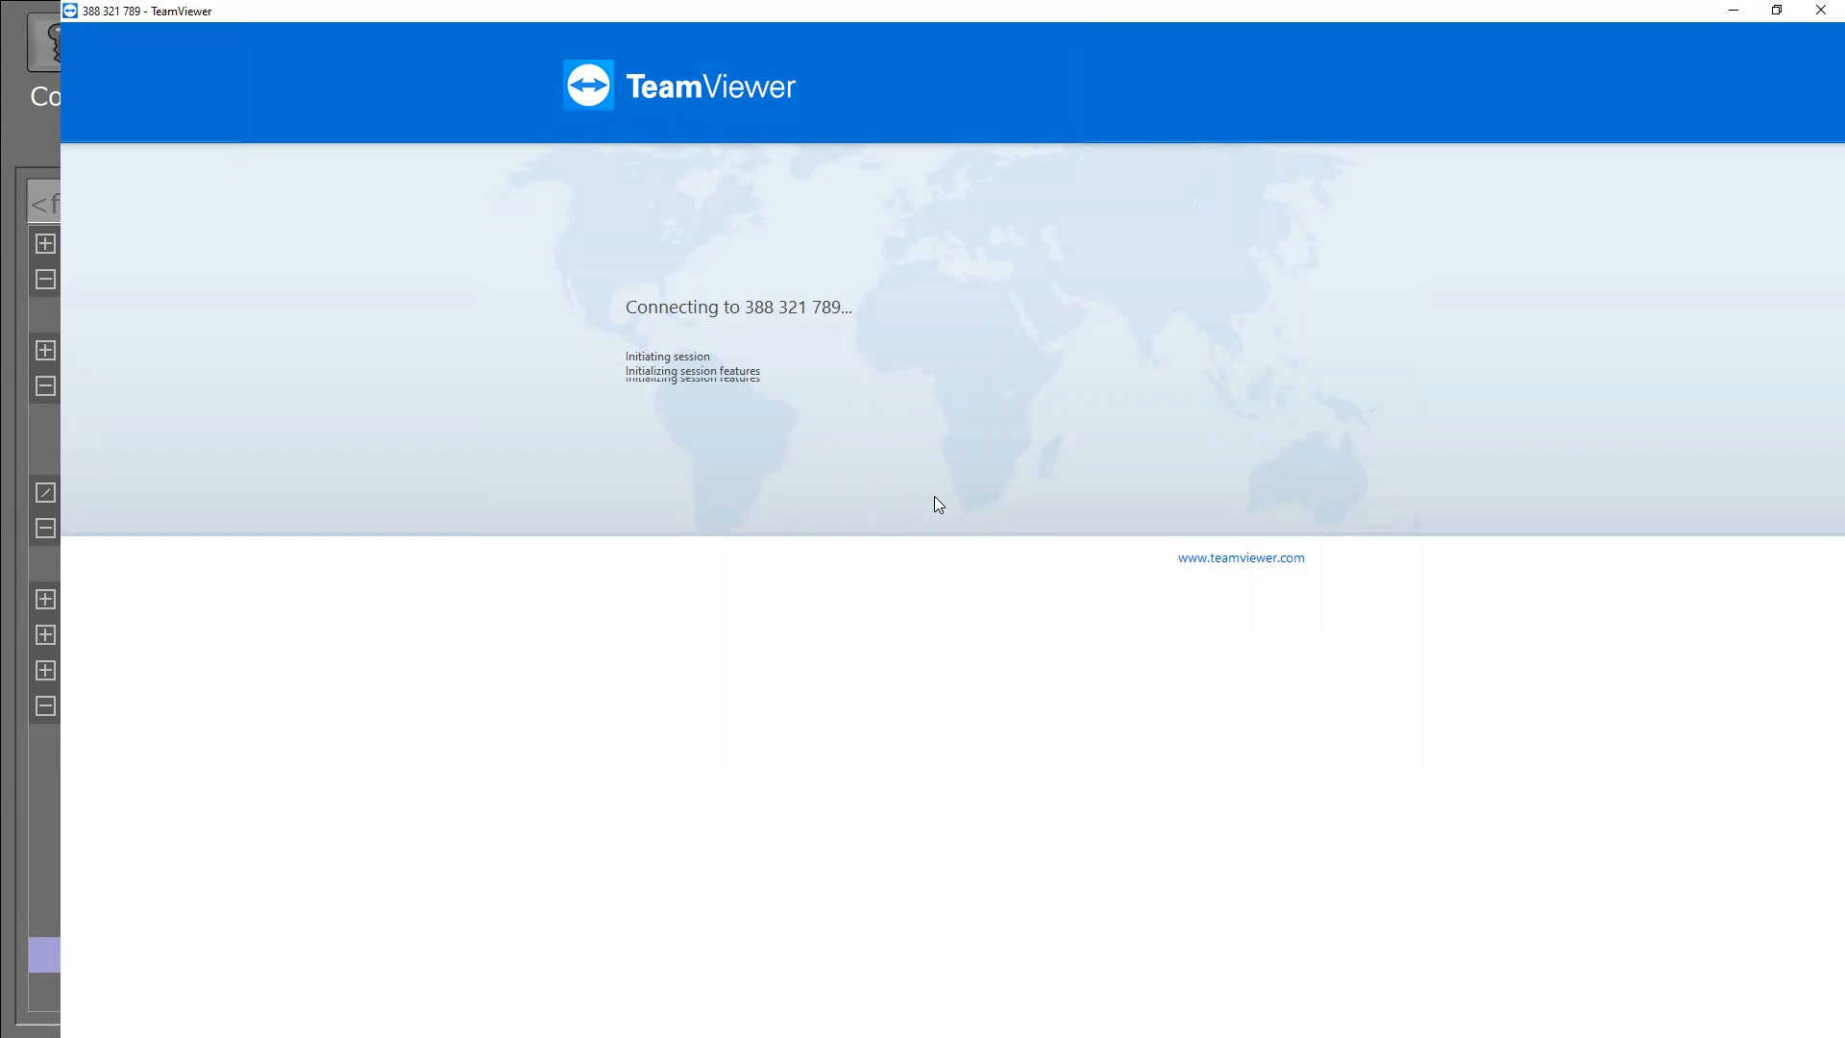
left_click(1820, 10)
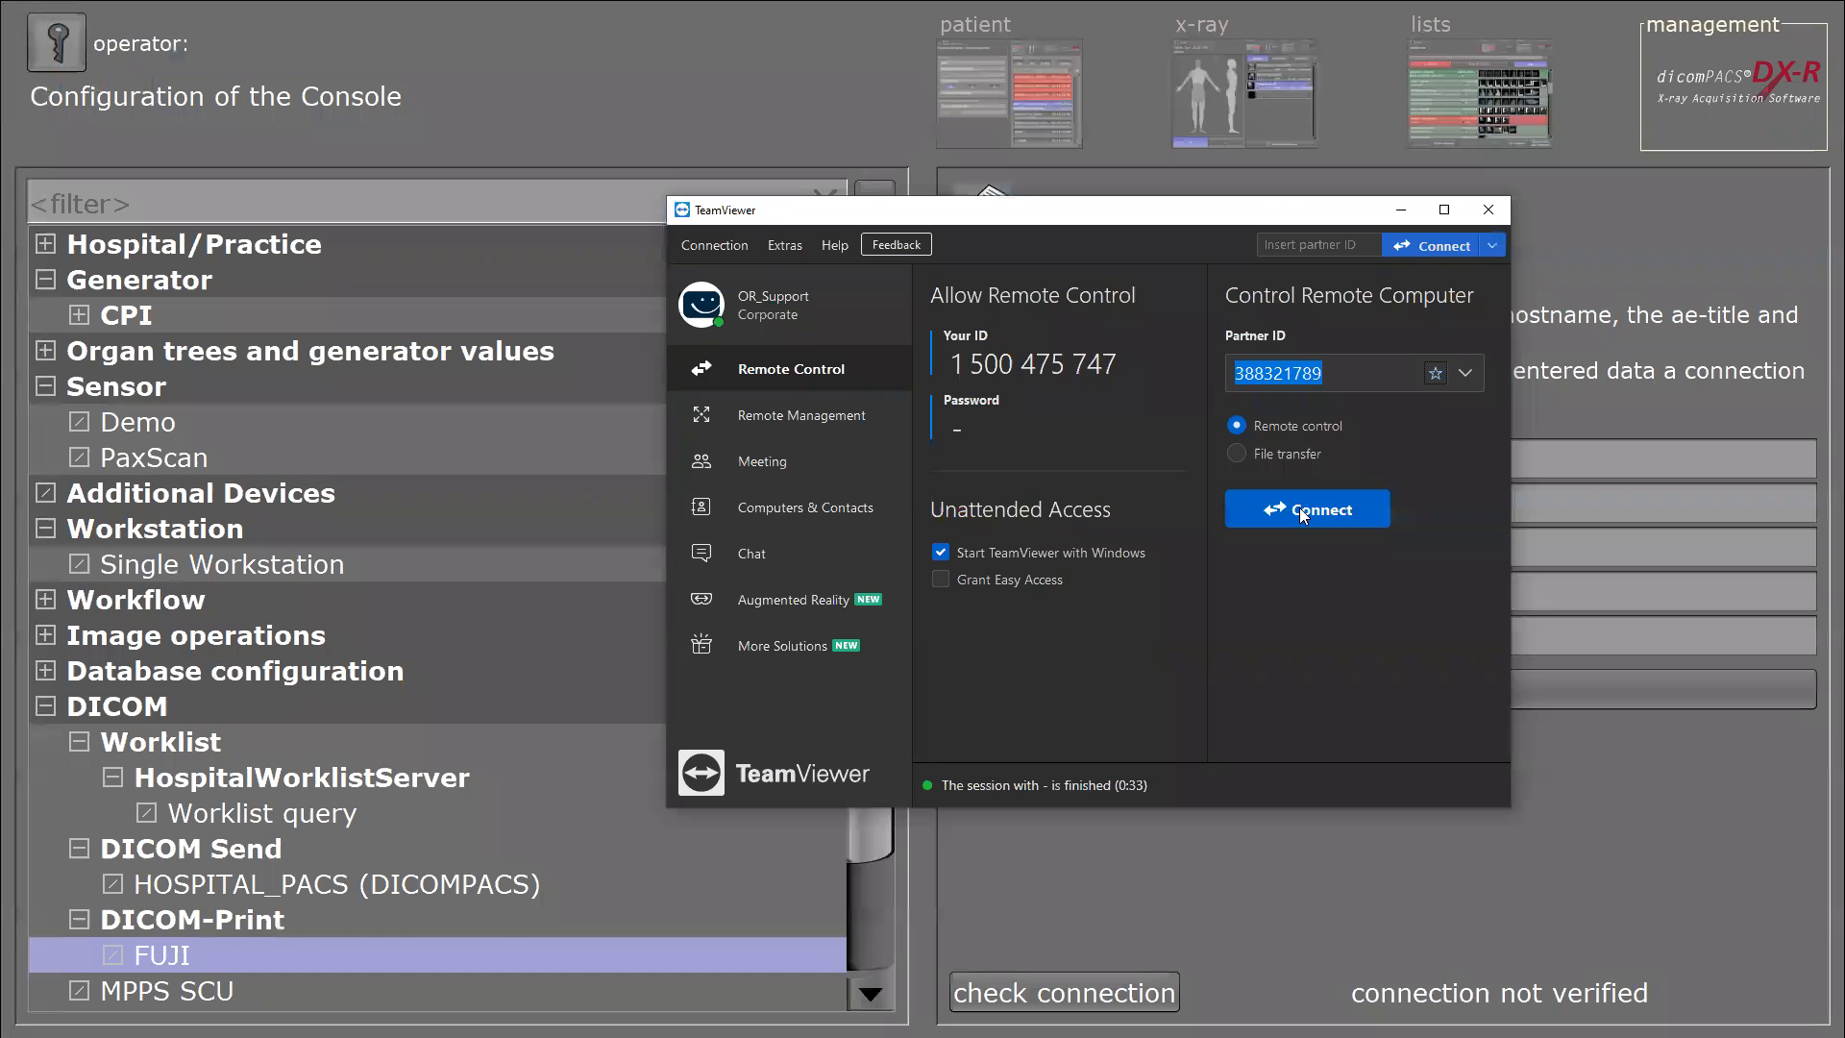
left_click(1322, 503)
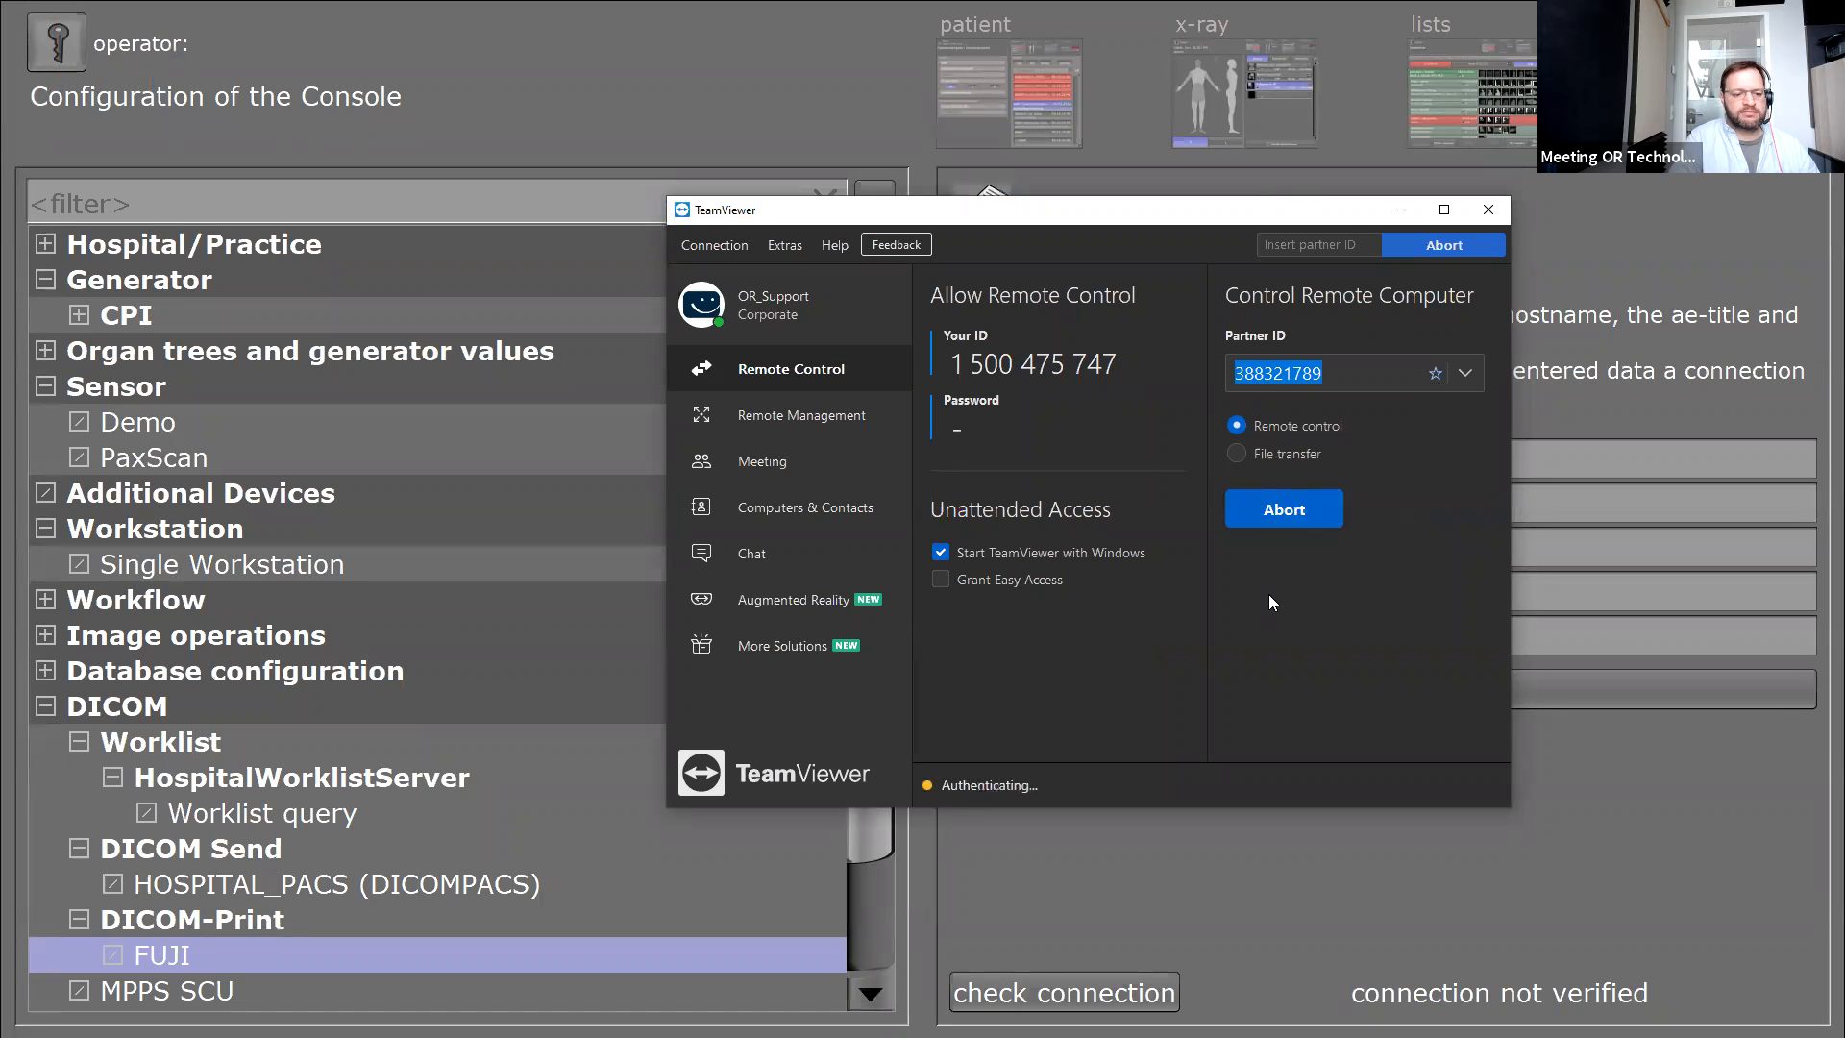
key("Return")
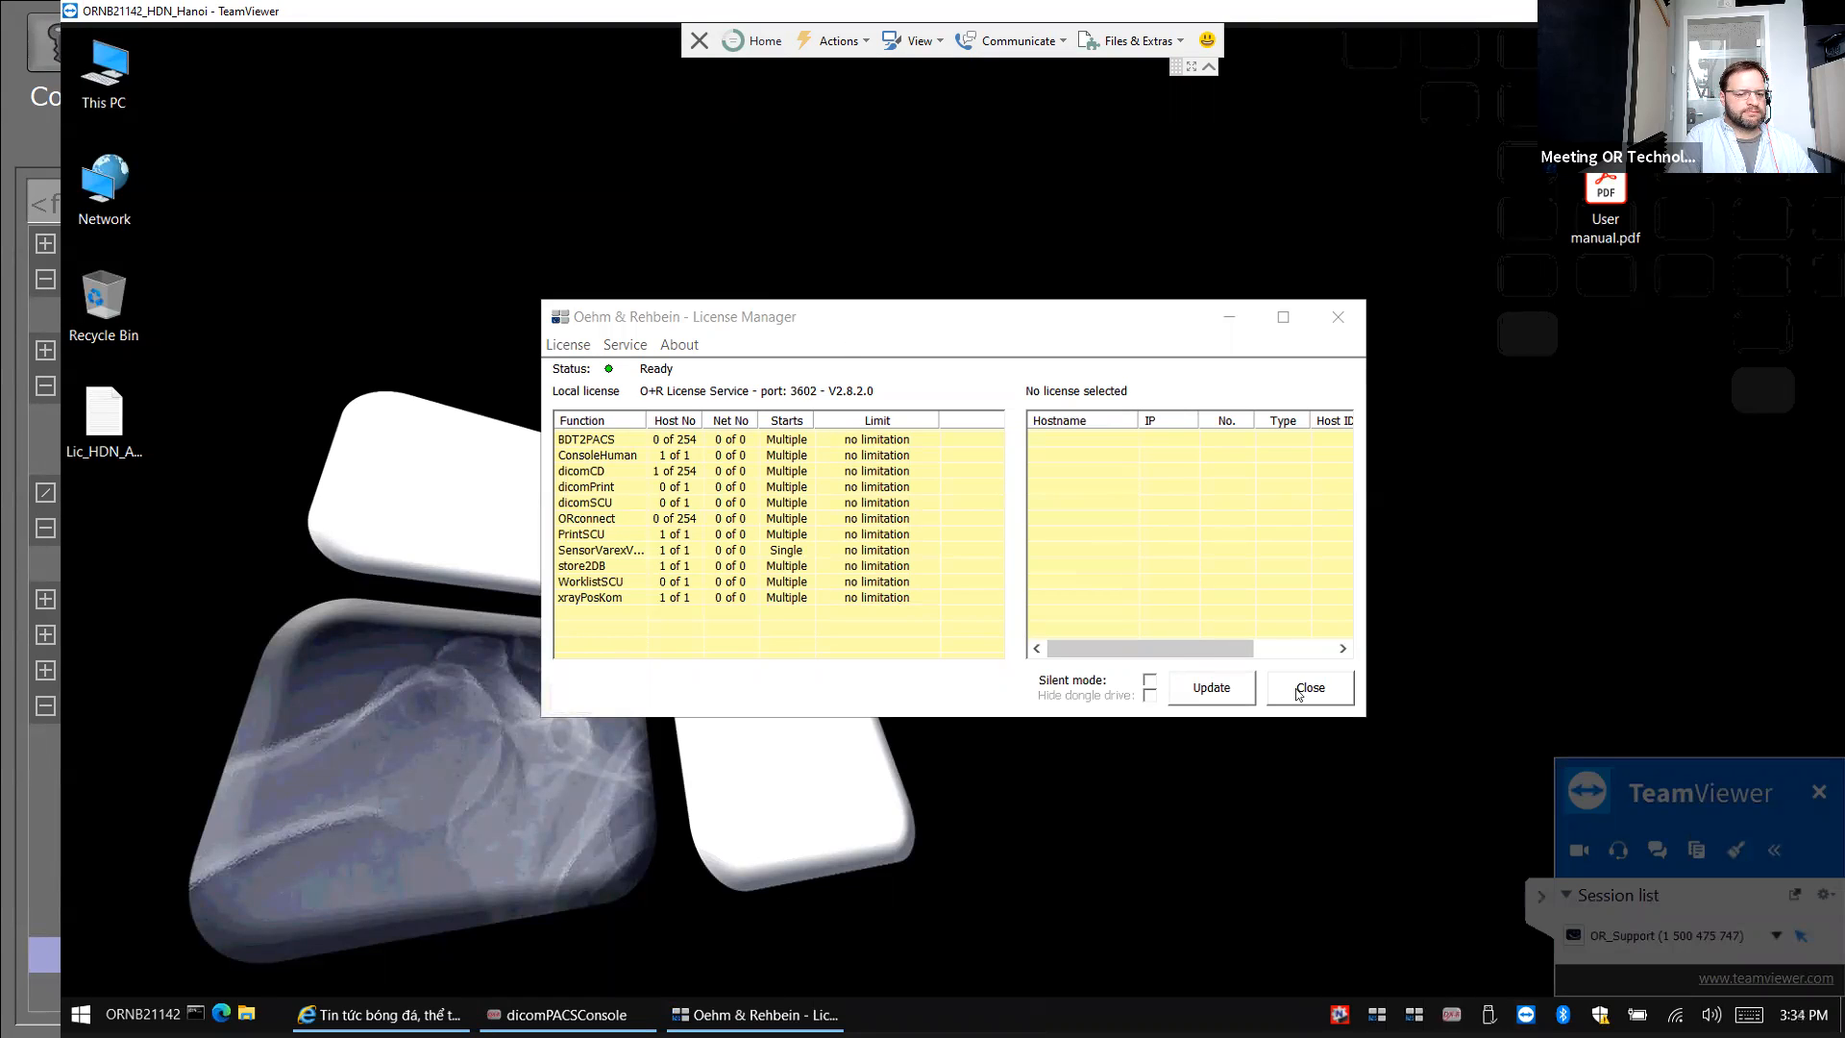
Close the License Manager window on the remote desktop.
left_click(838, 40)
left_click(913, 41)
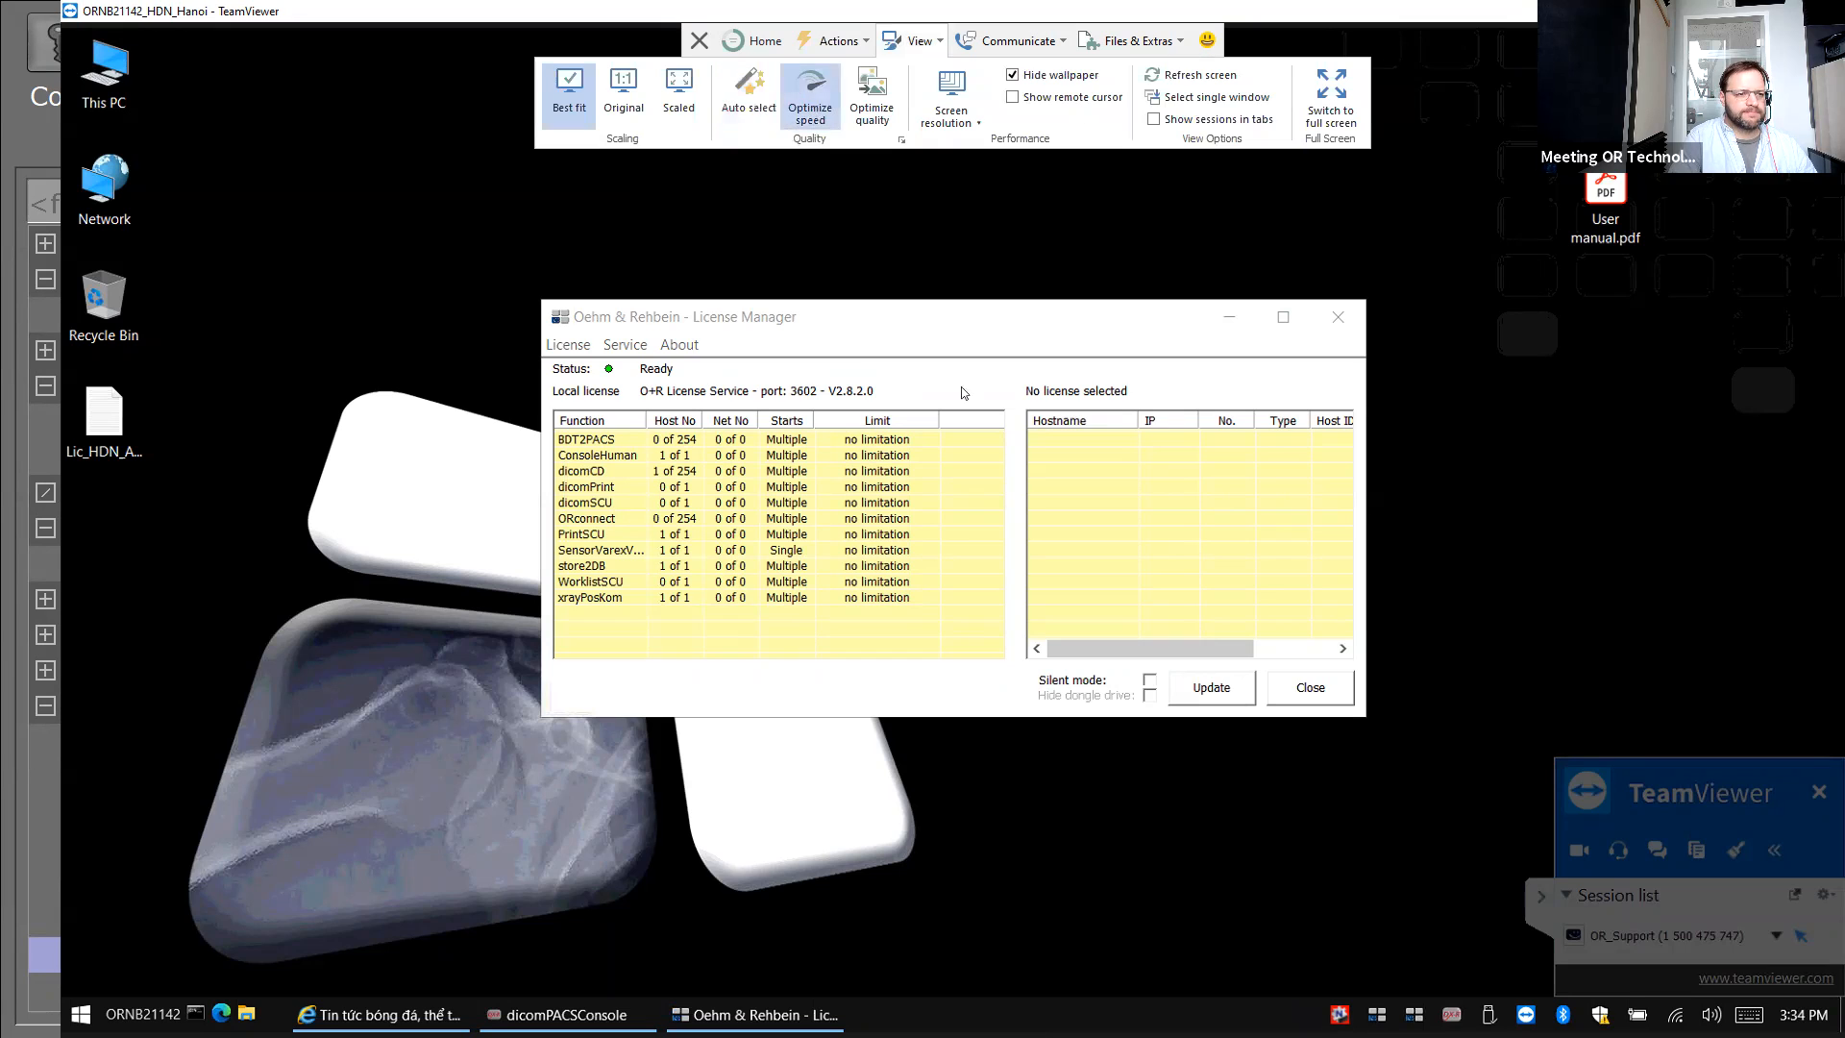
left_click_drag(1026, 313, 1168, 588)
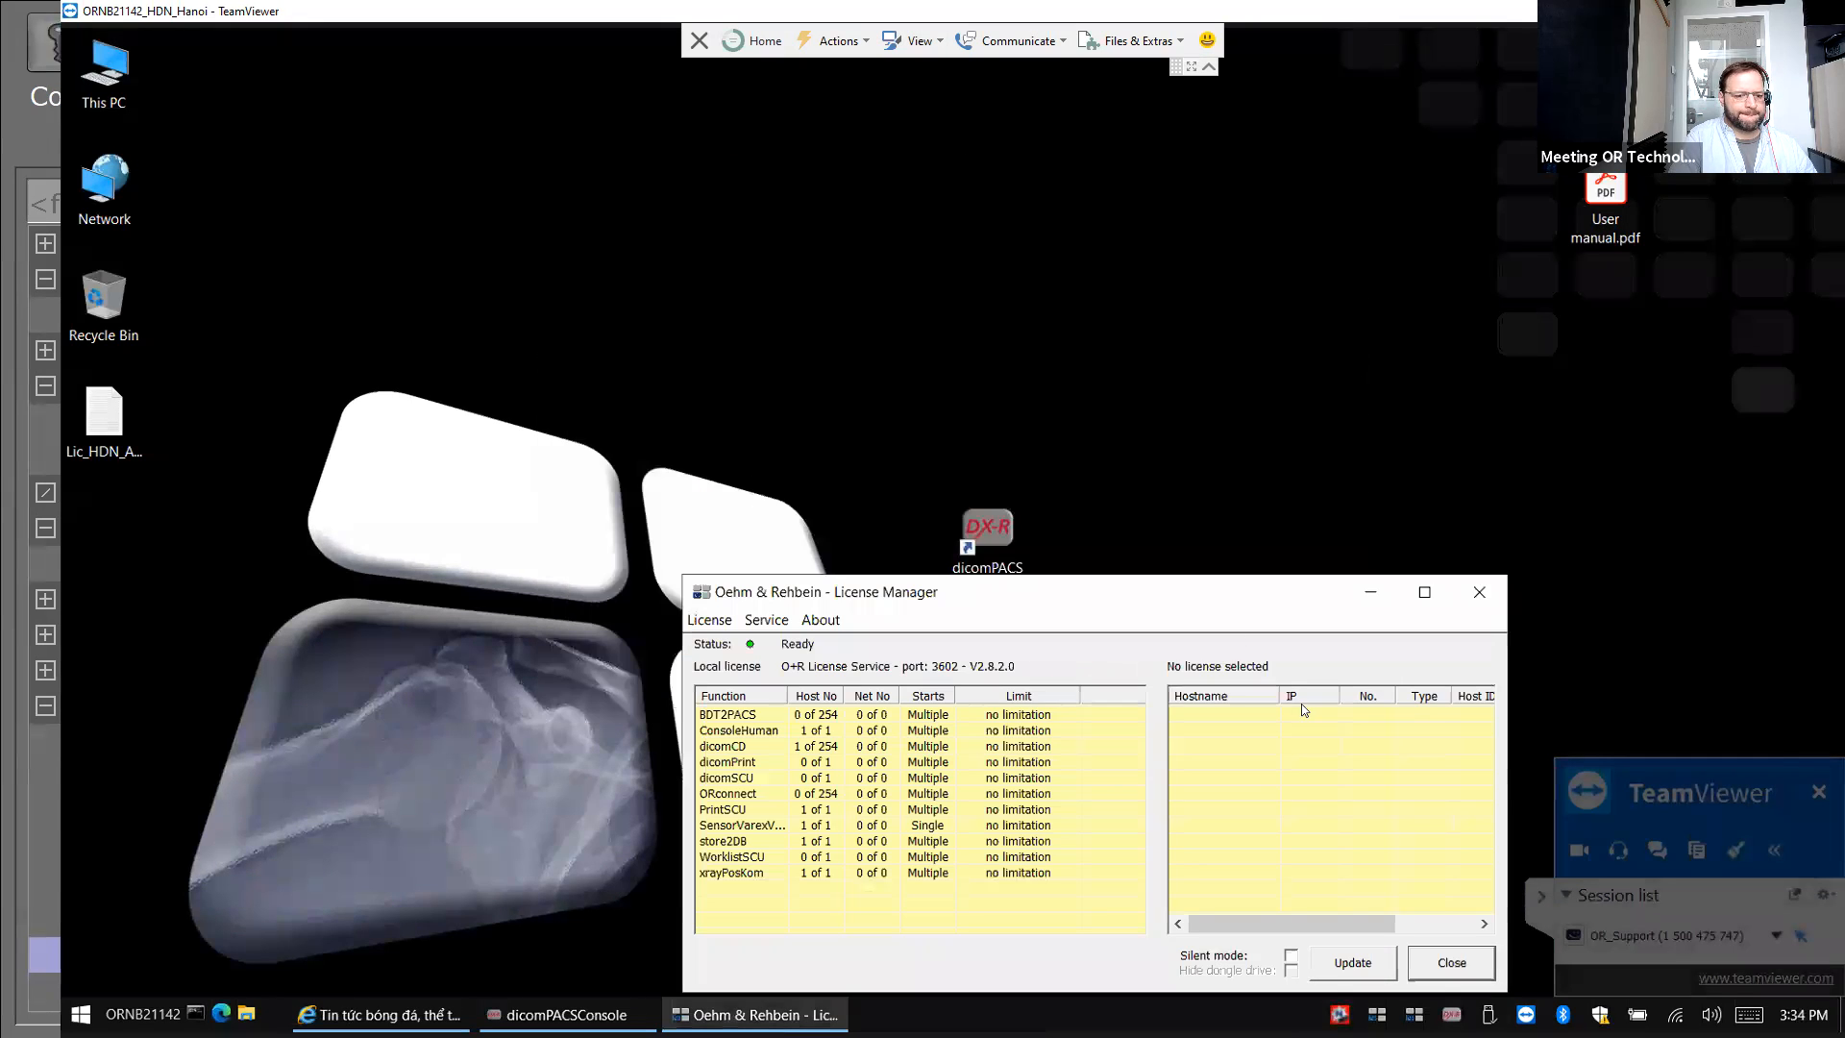
left_click(926, 337)
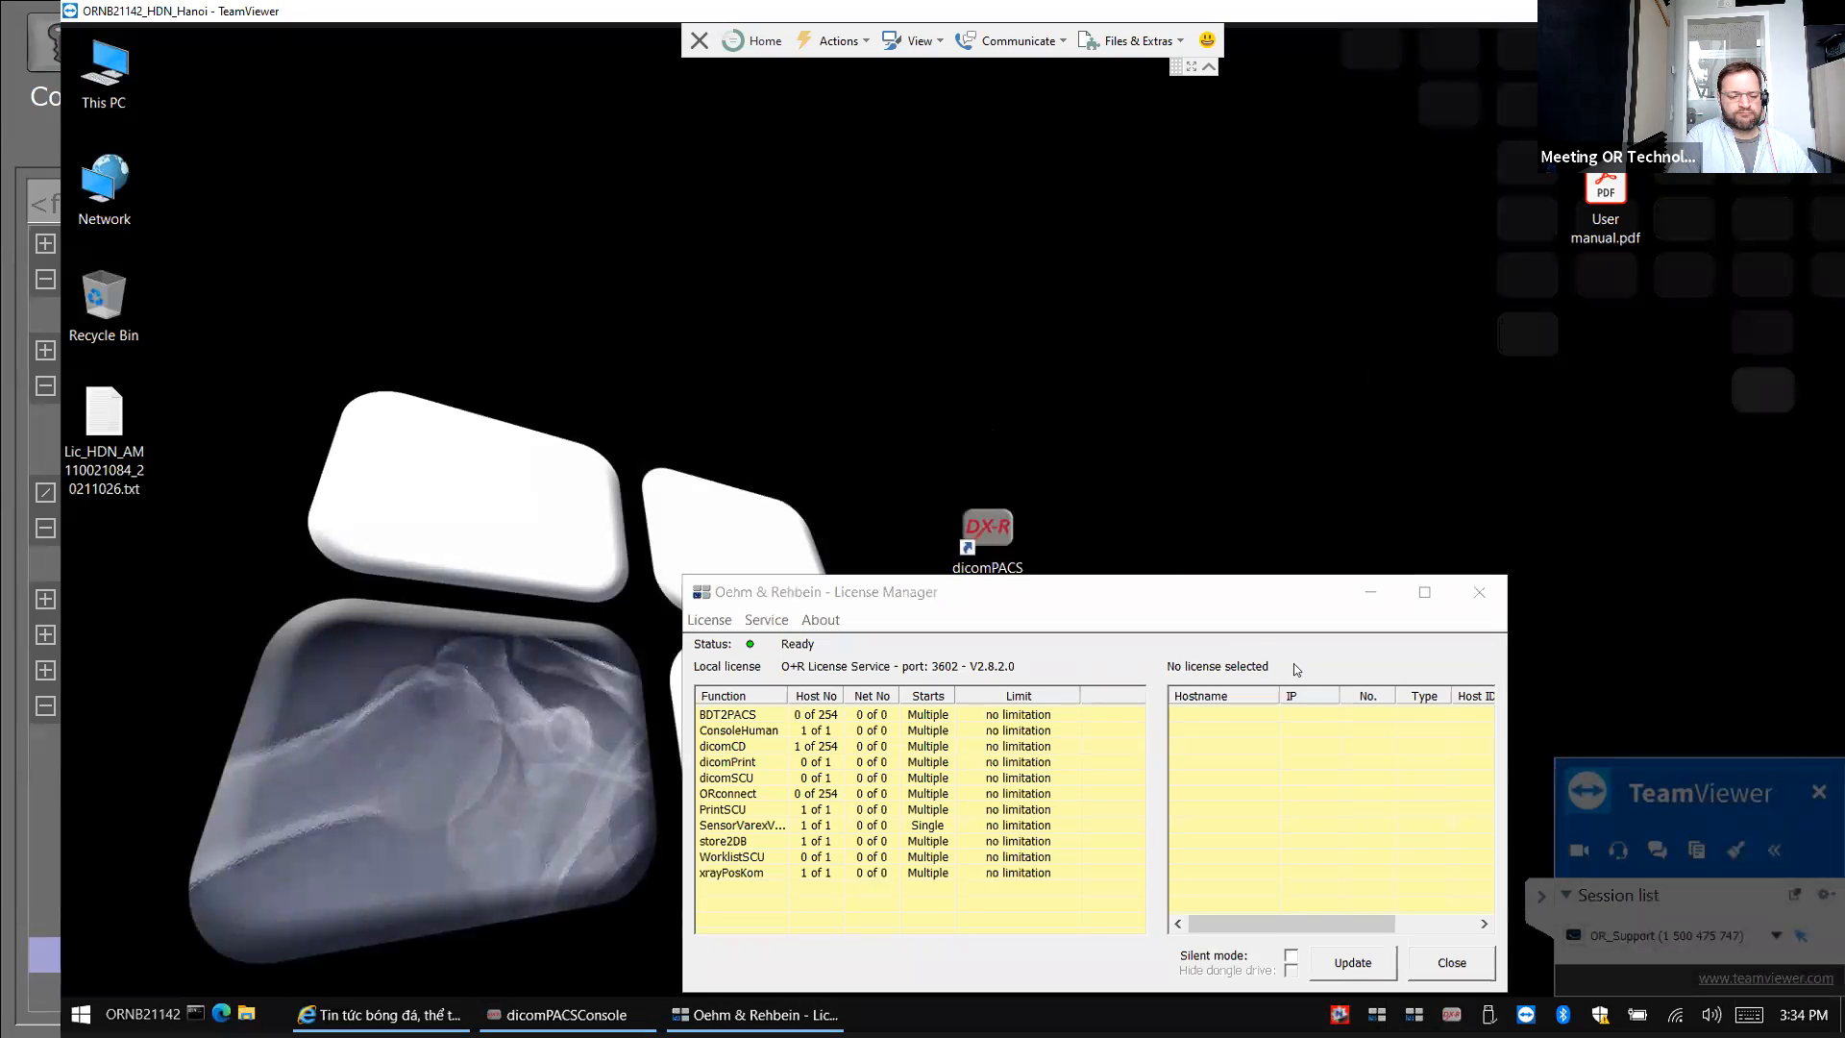
left_click(1450, 965)
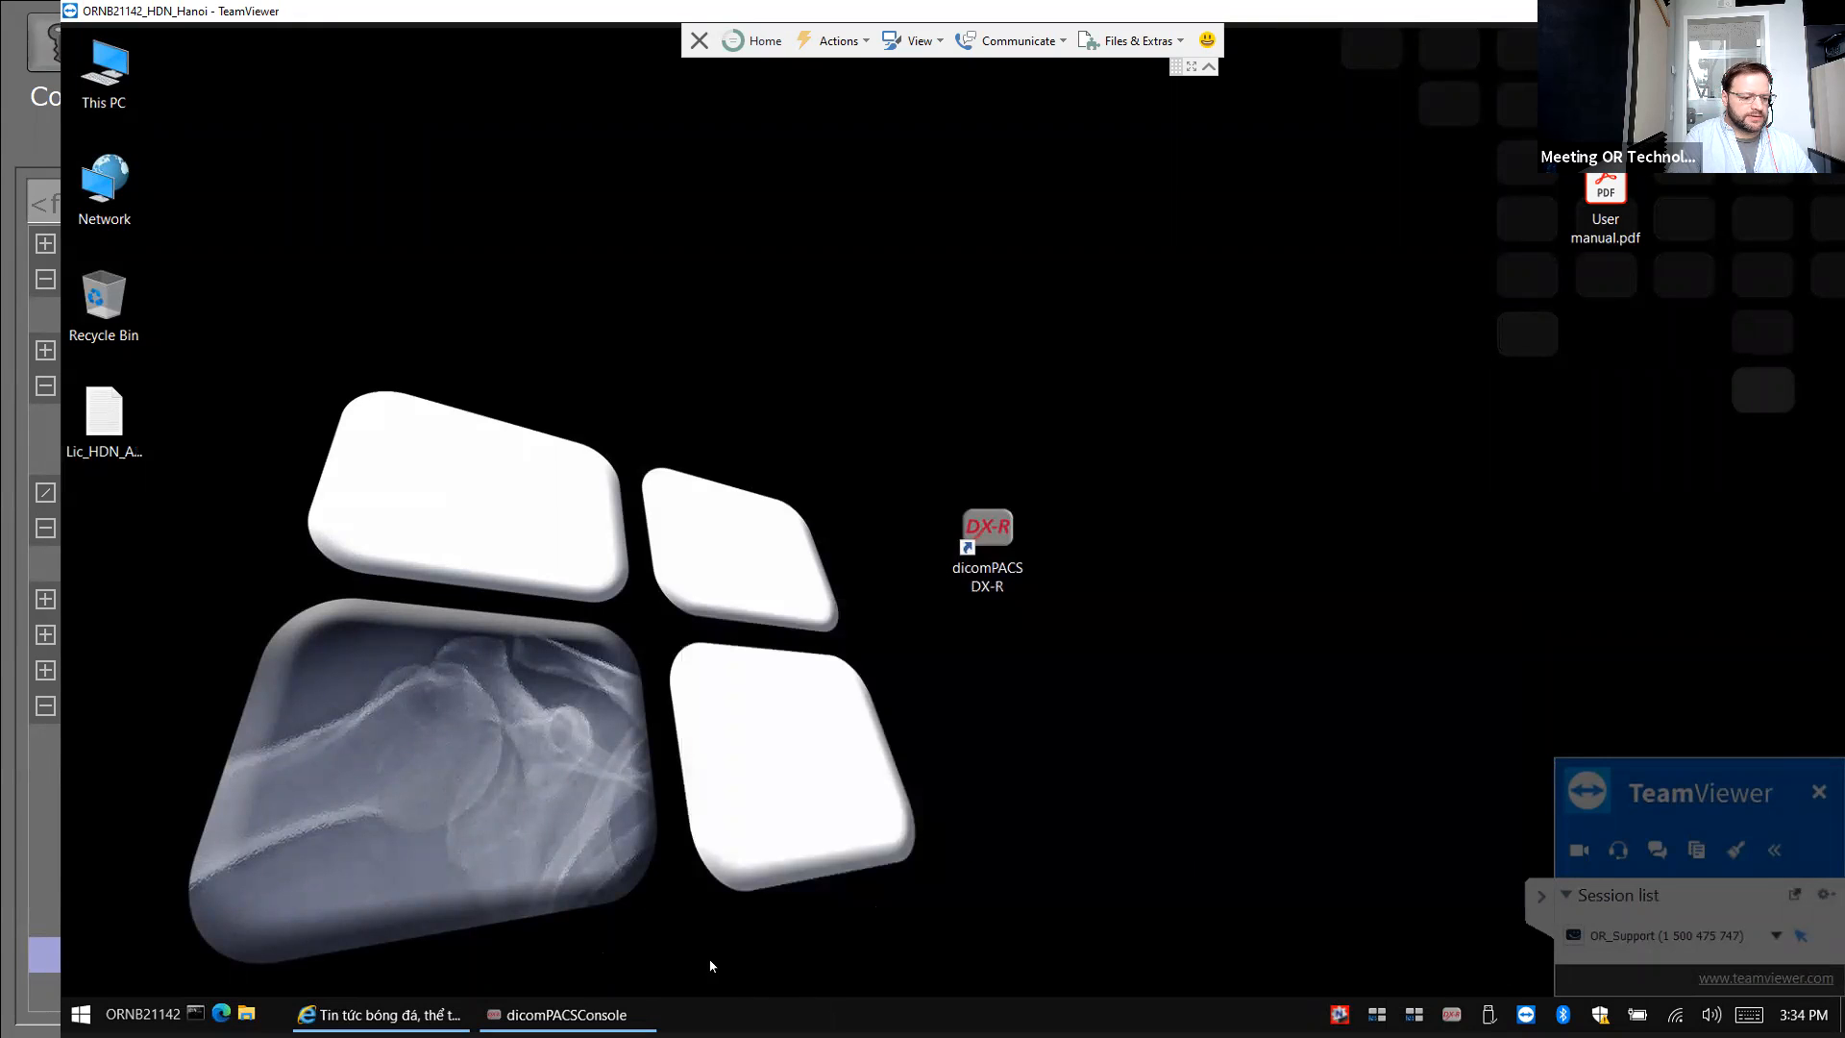
Close the dicomPACSConsole window from the taskbar and confirm closing the application.
right_click(567, 1015)
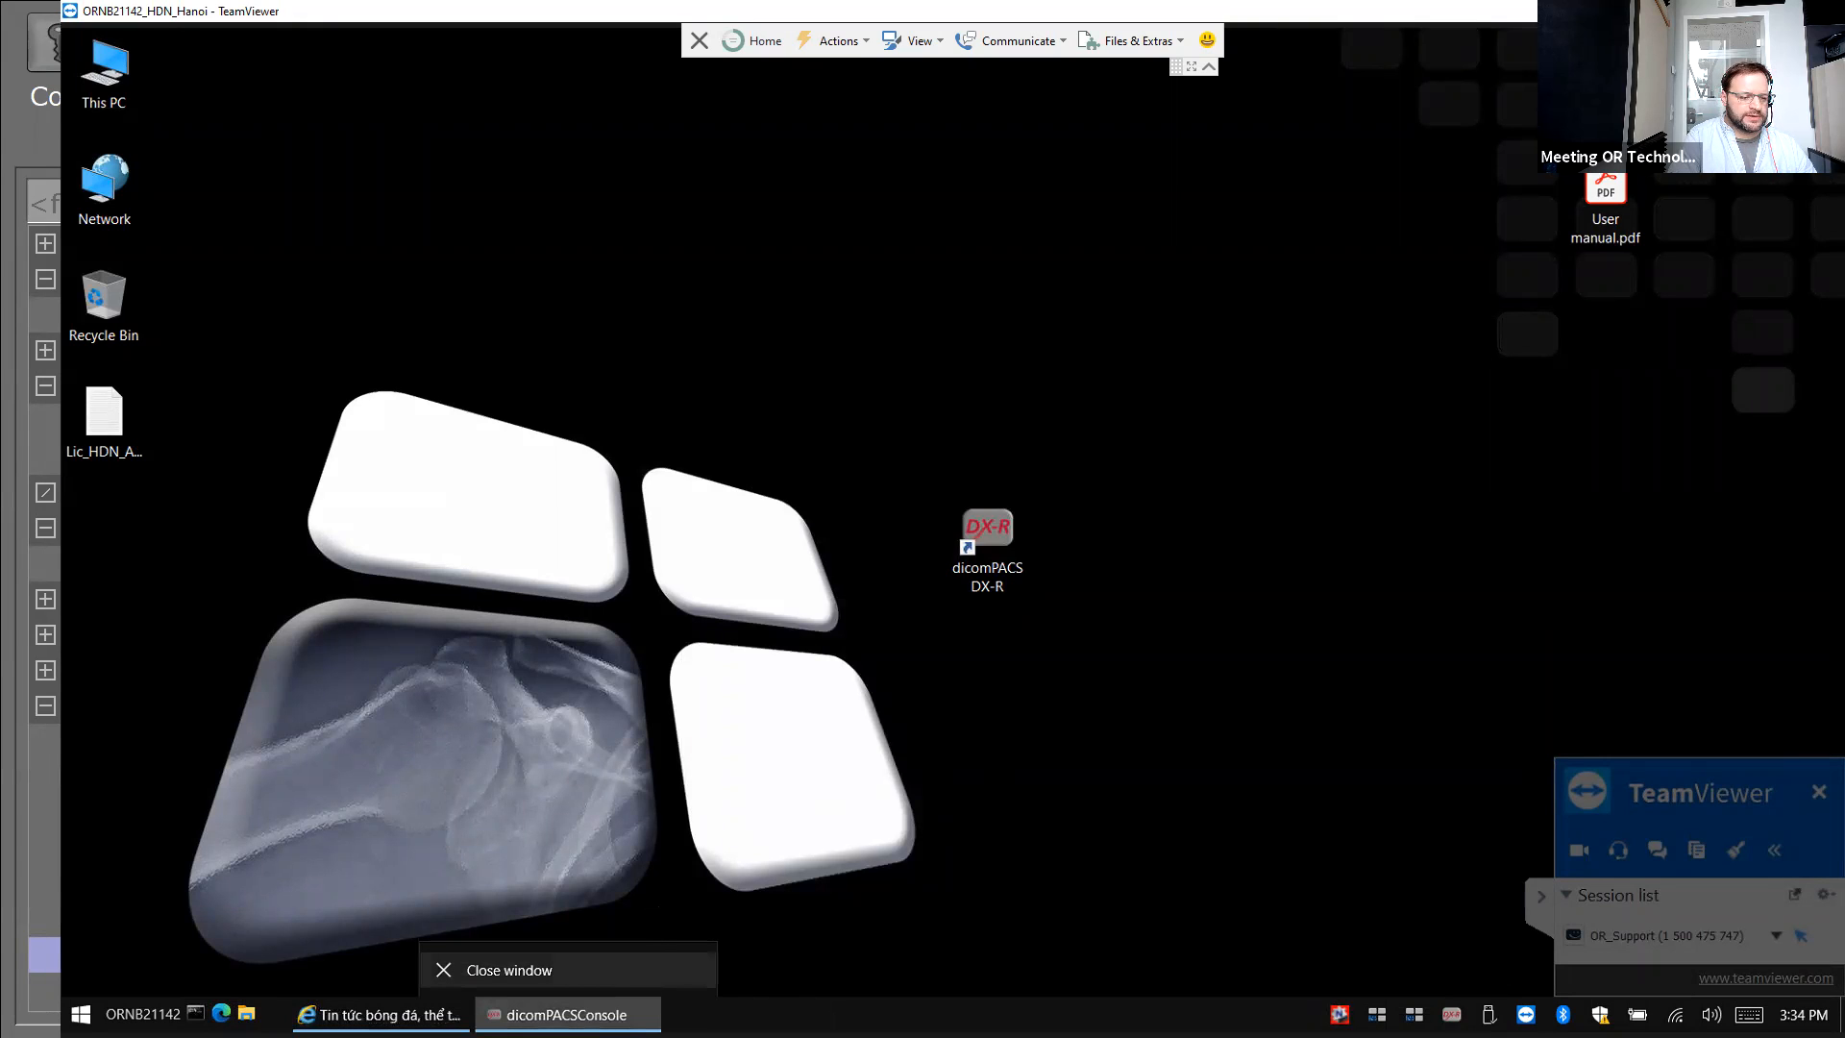
left_click(664, 956)
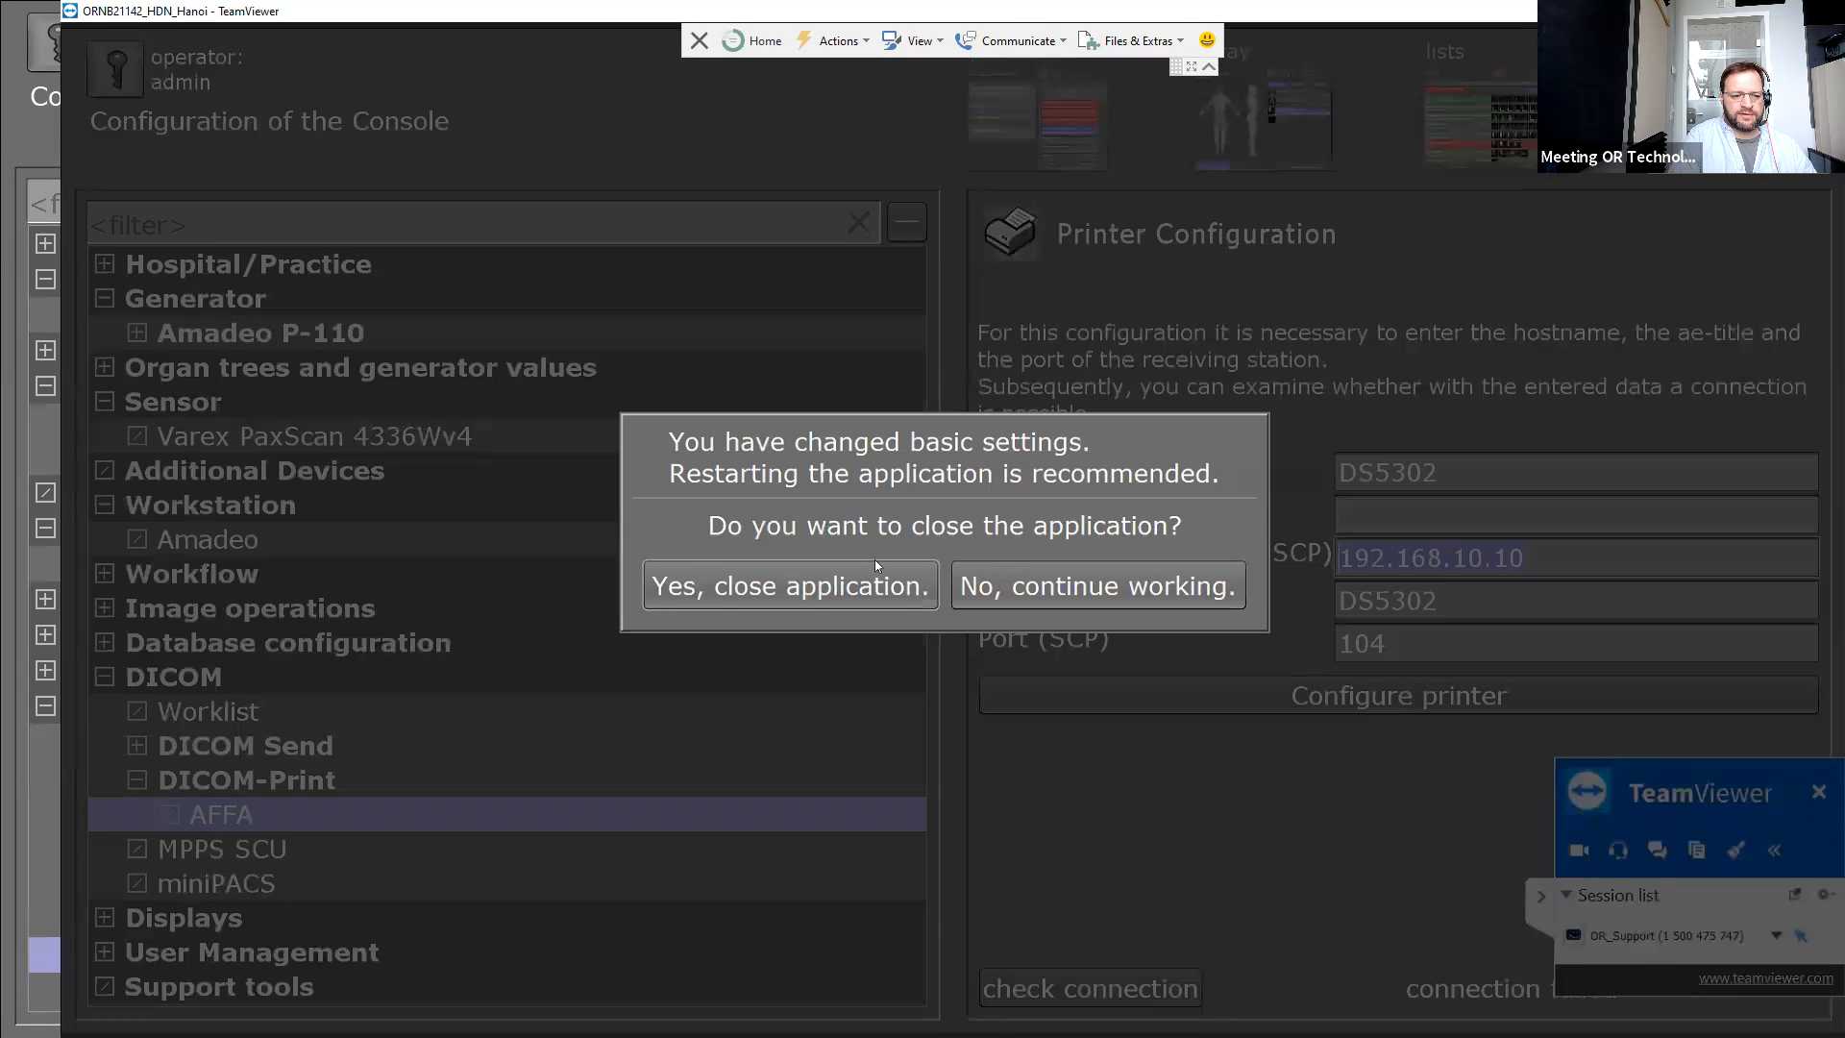
left_click(790, 586)
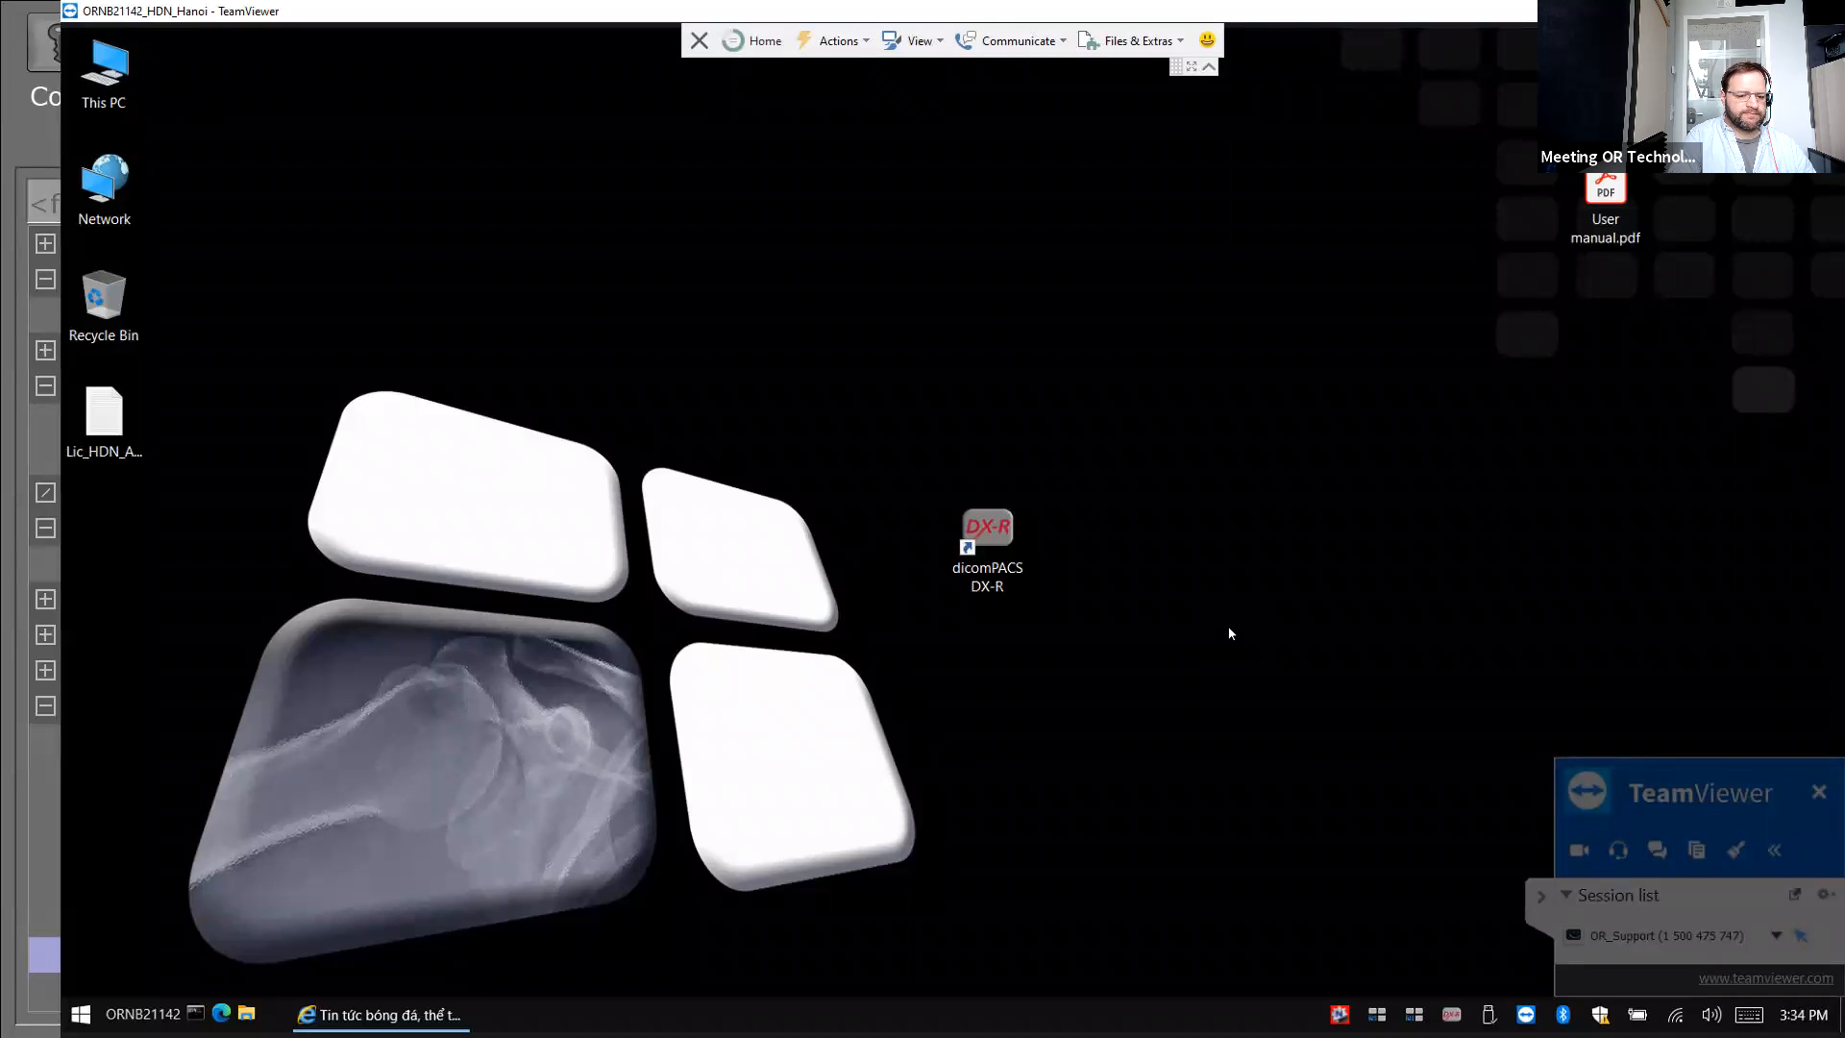
left_click(1547, 903)
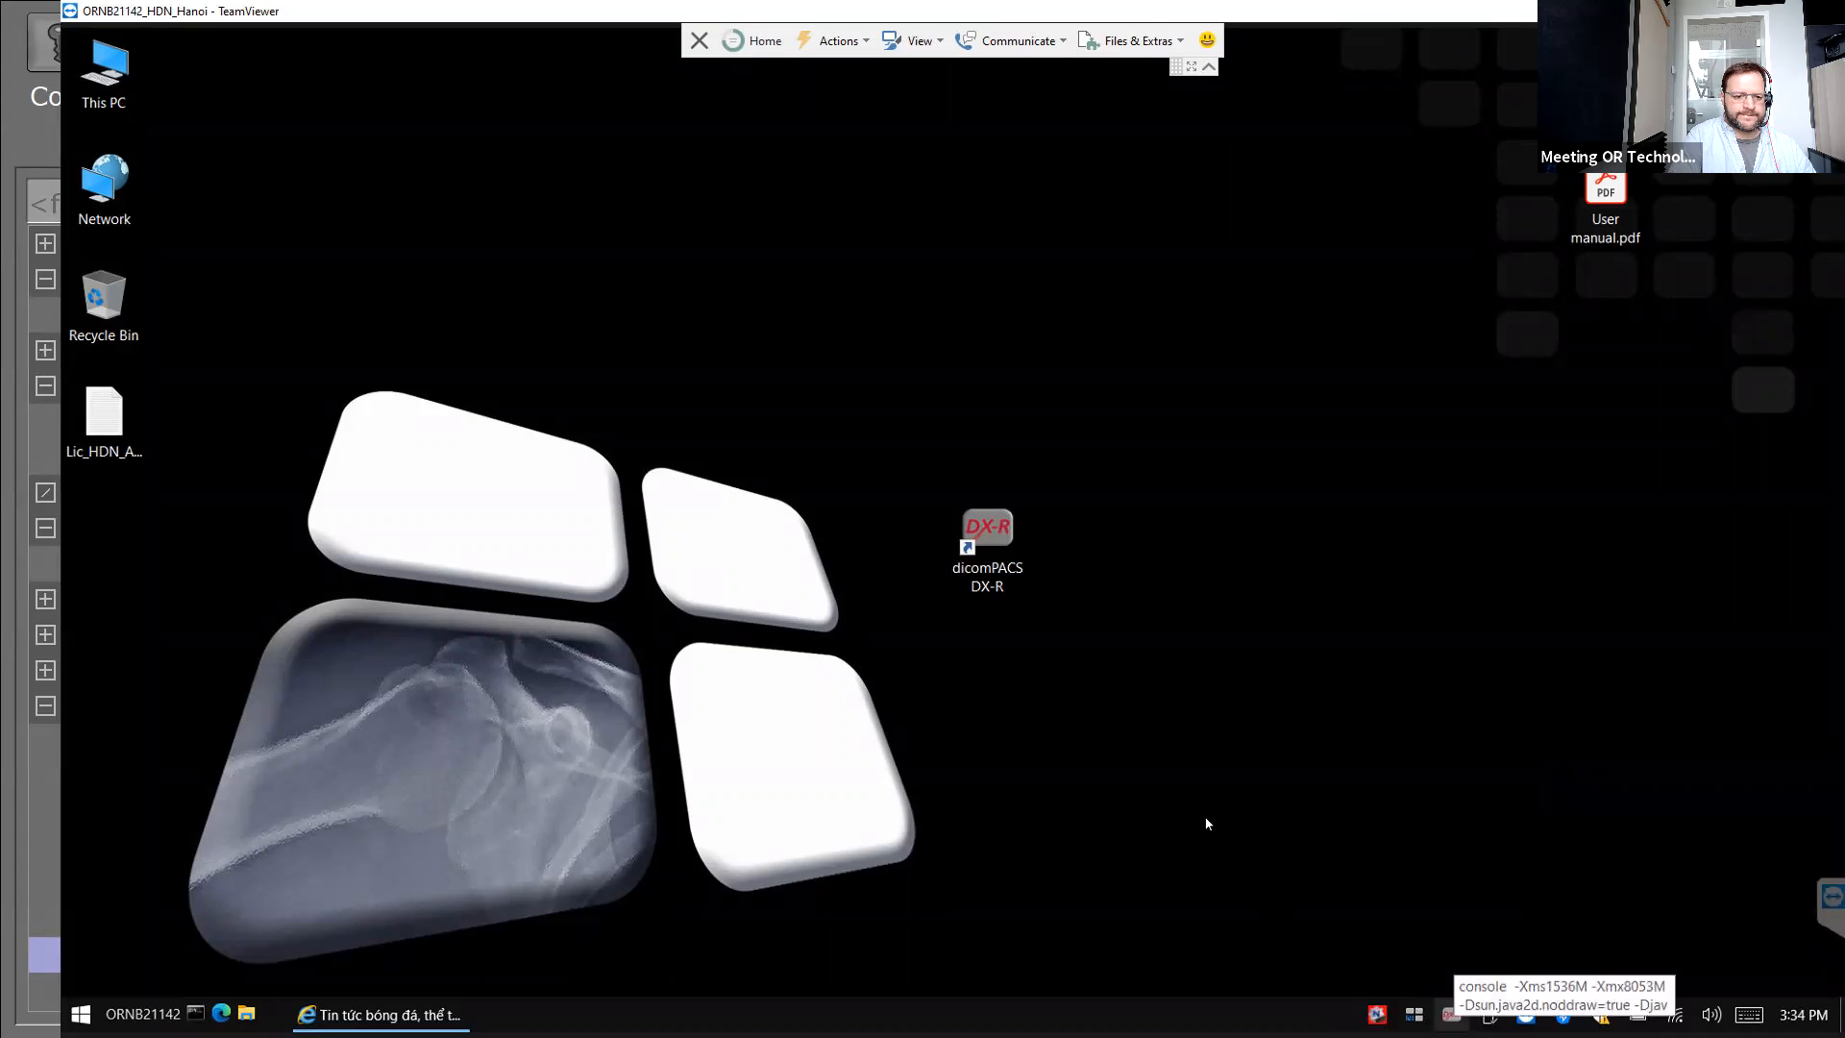
left_click(1062, 646)
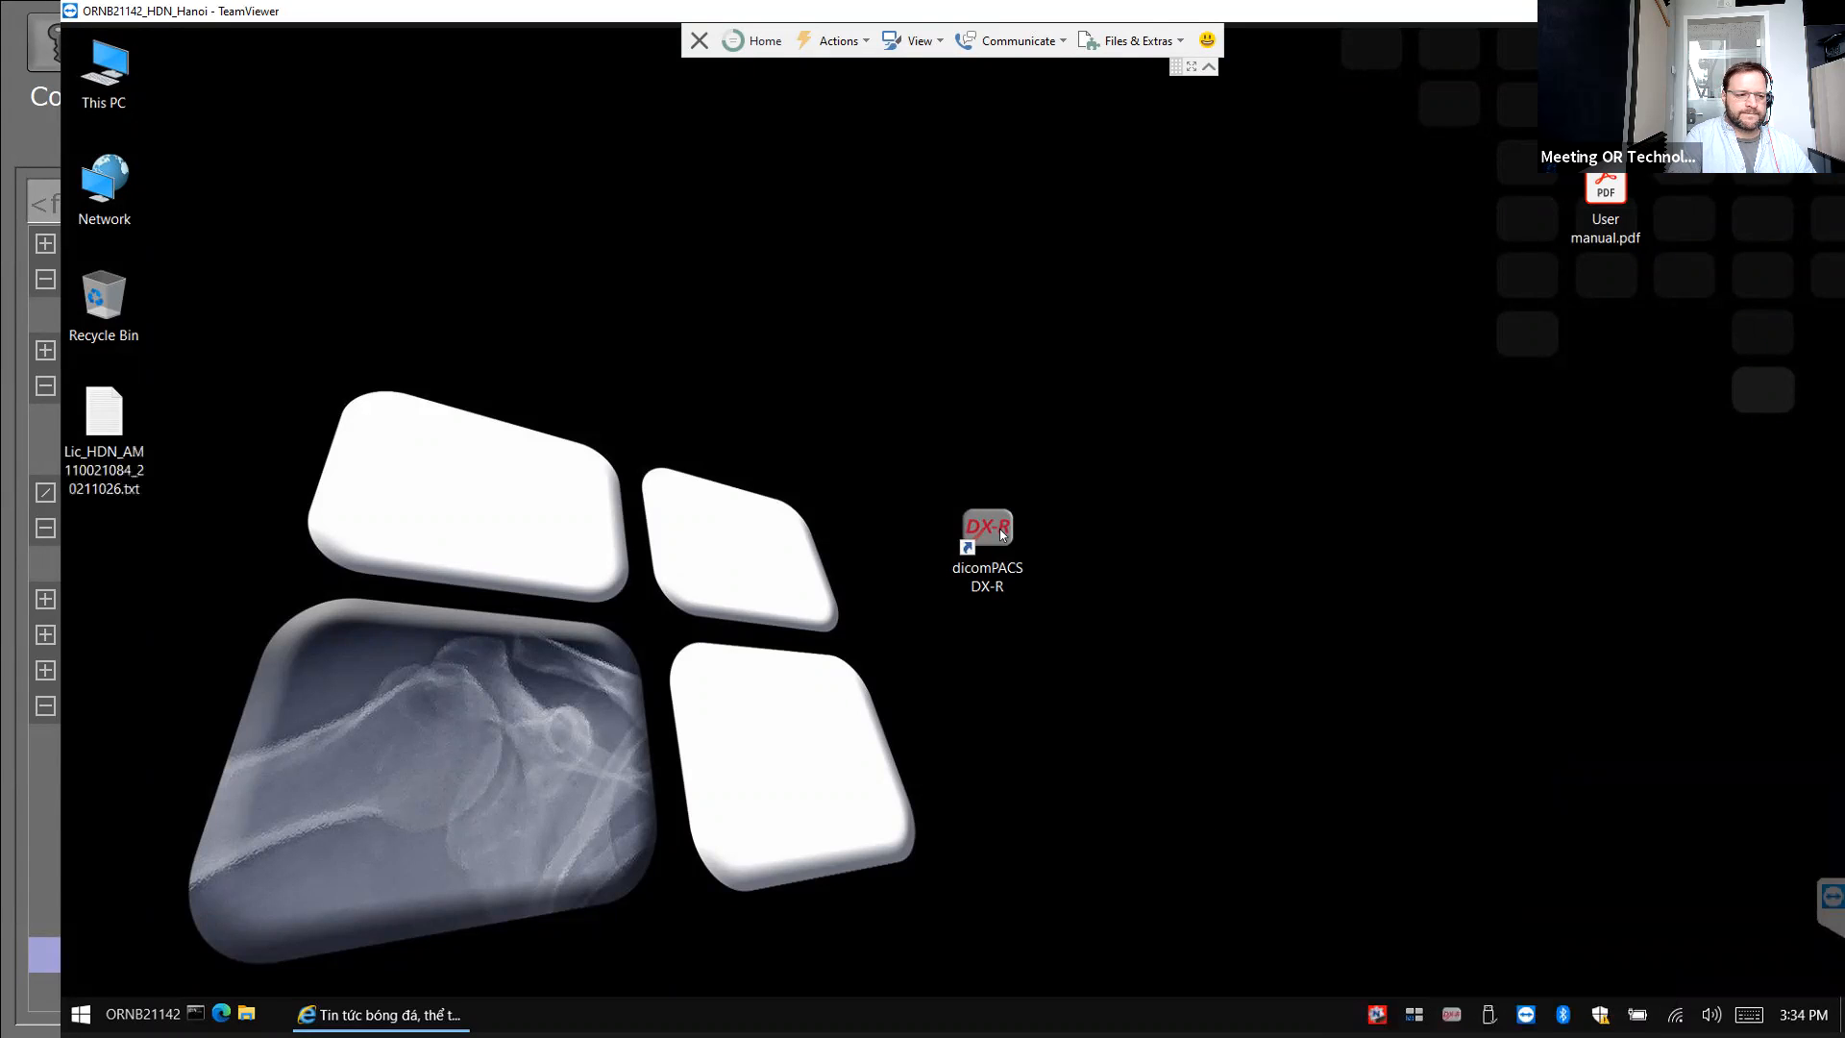
left_click(999, 528)
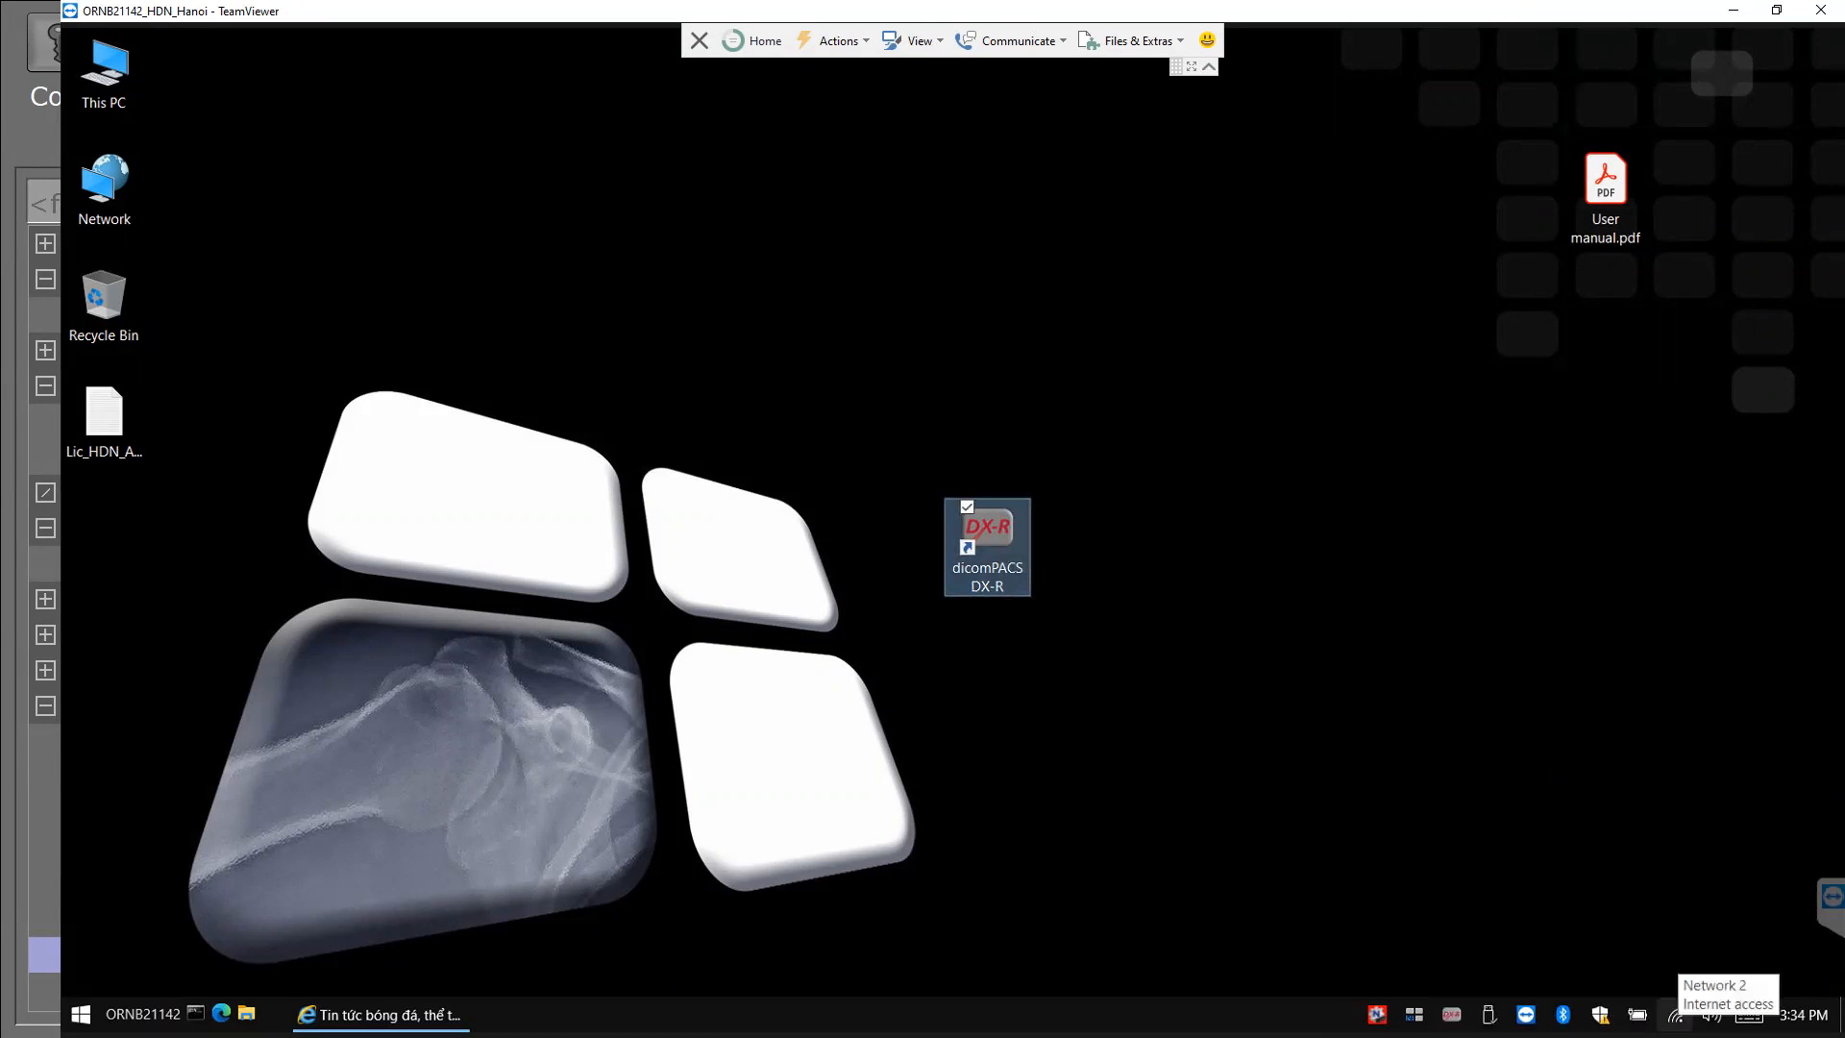
left_click(1674, 1015)
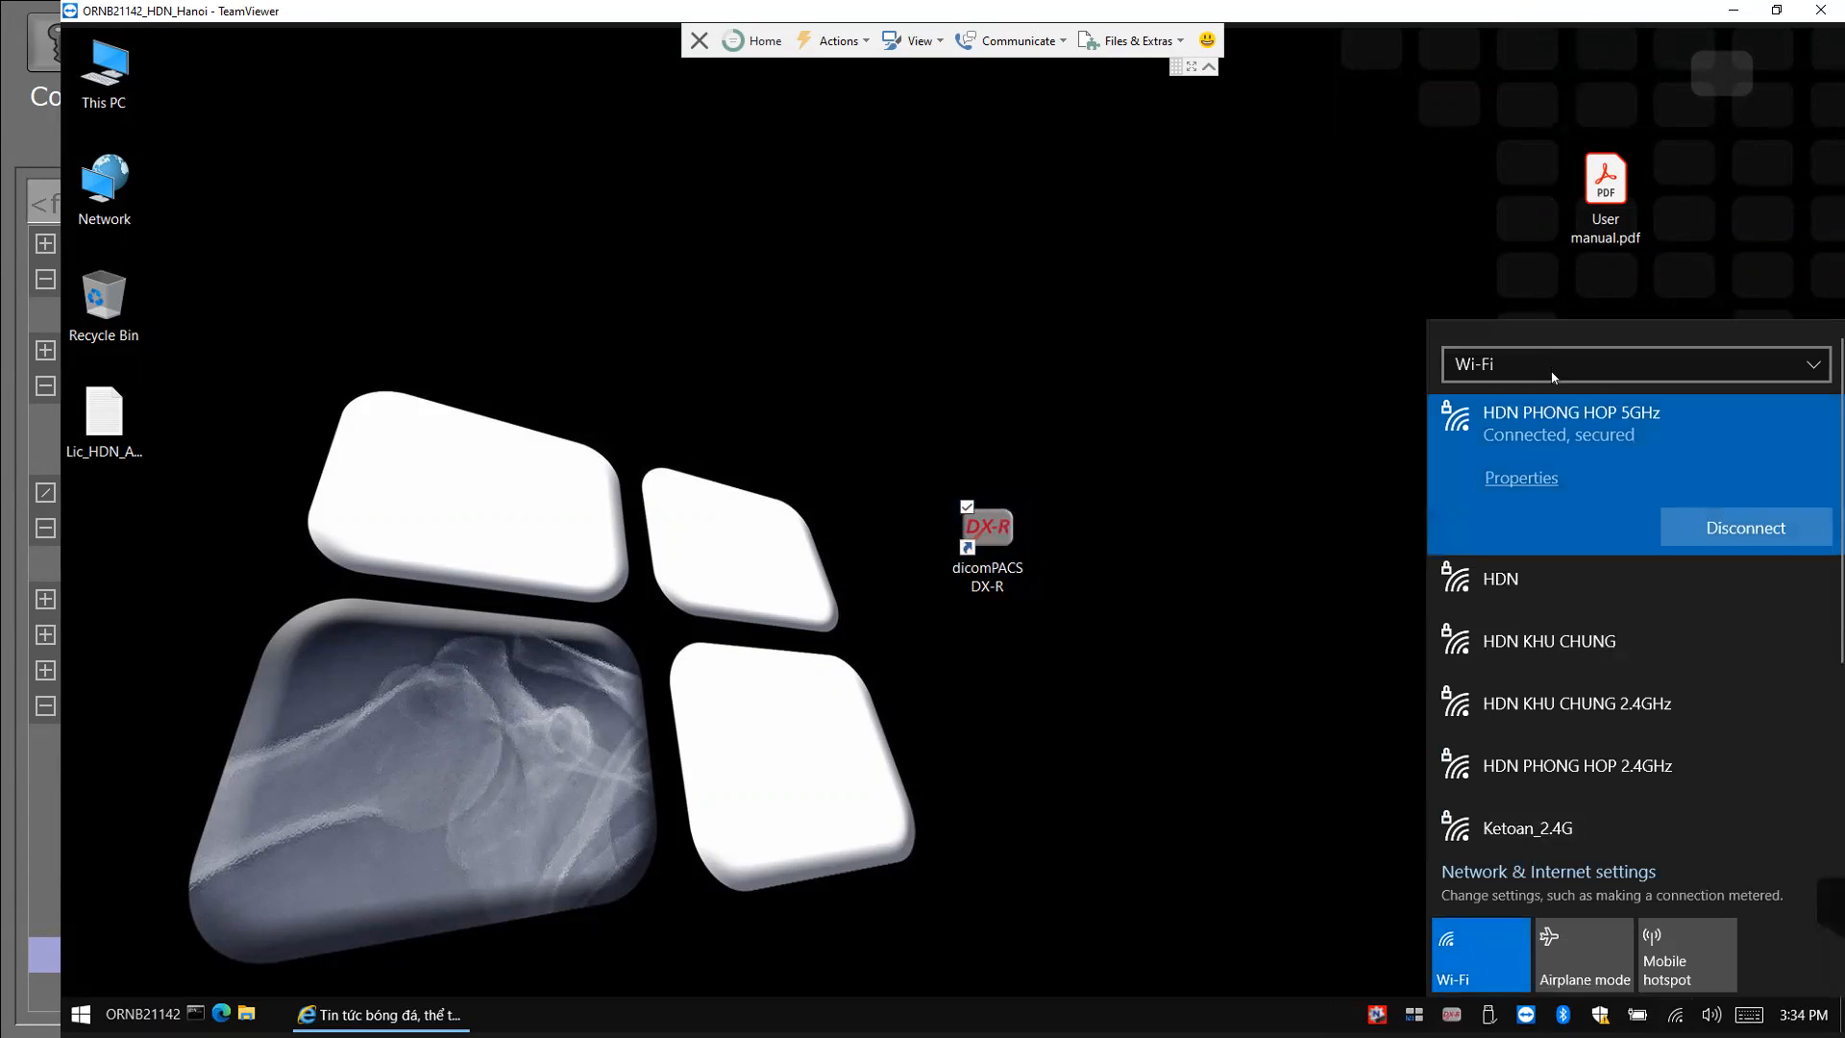
left_click(1254, 301)
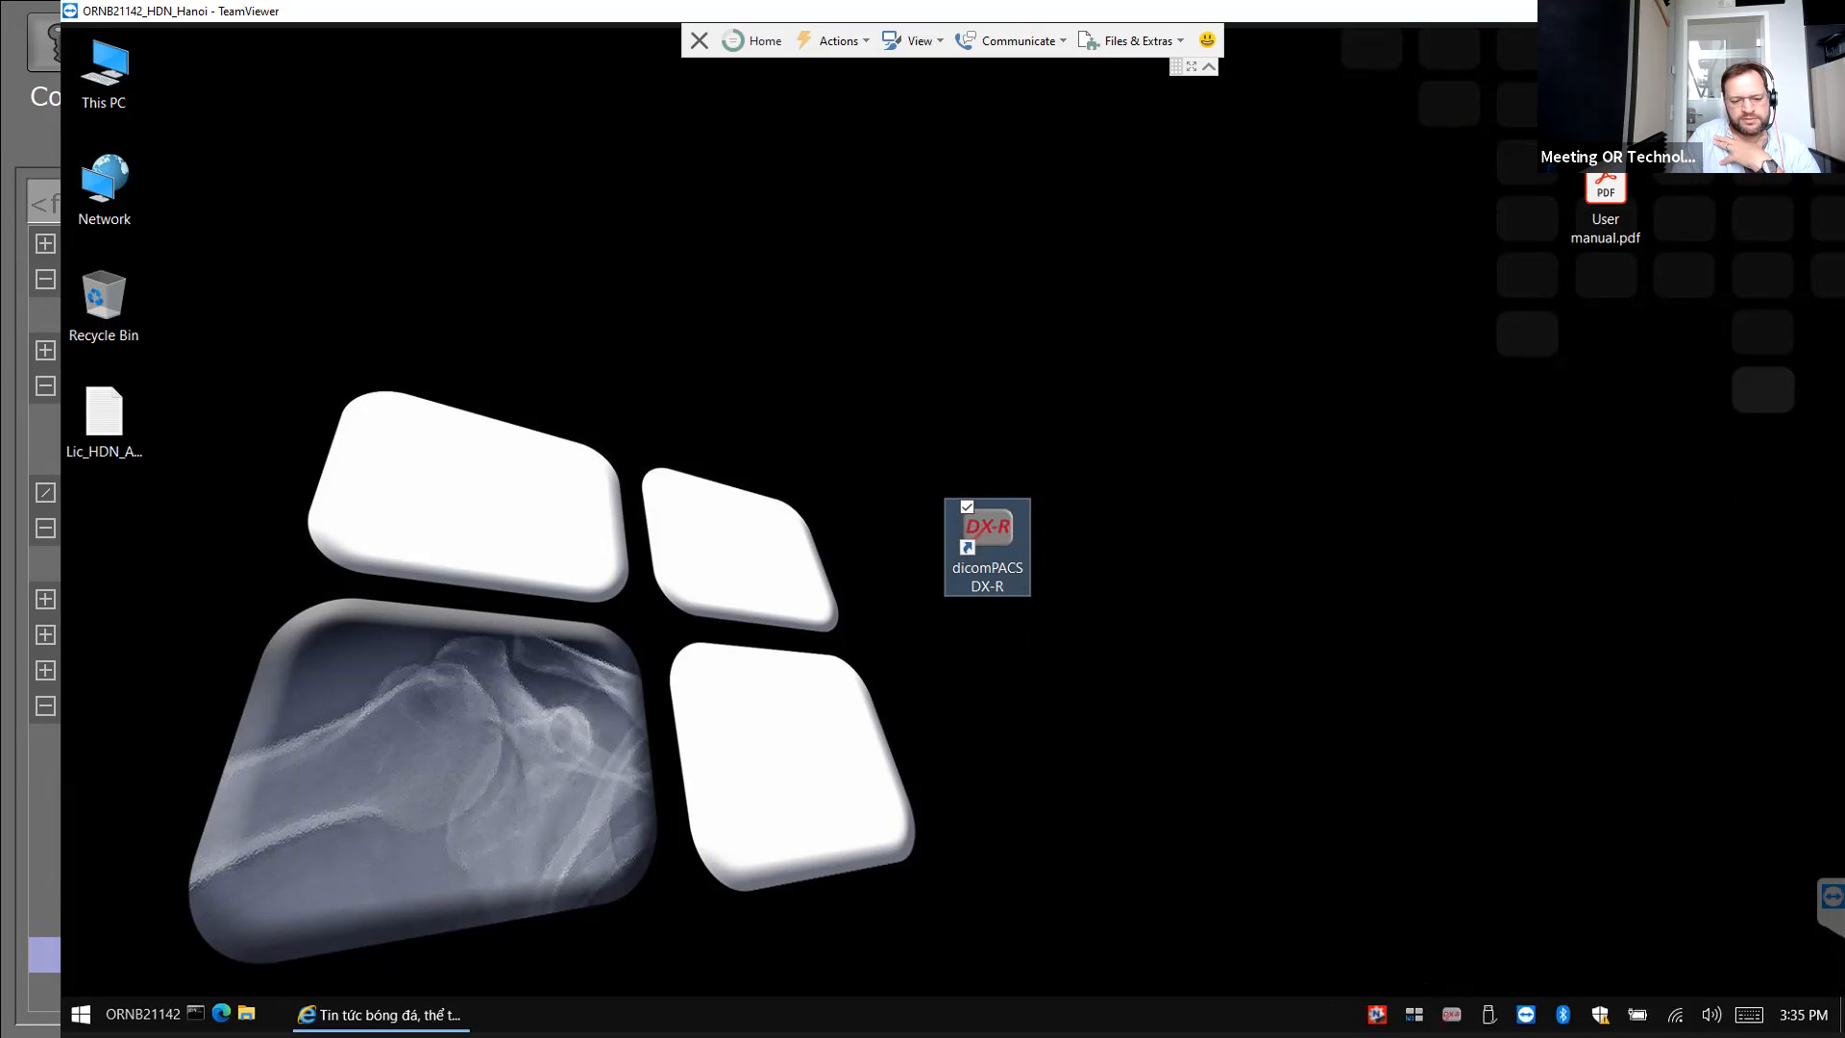
right_click(1409, 1013)
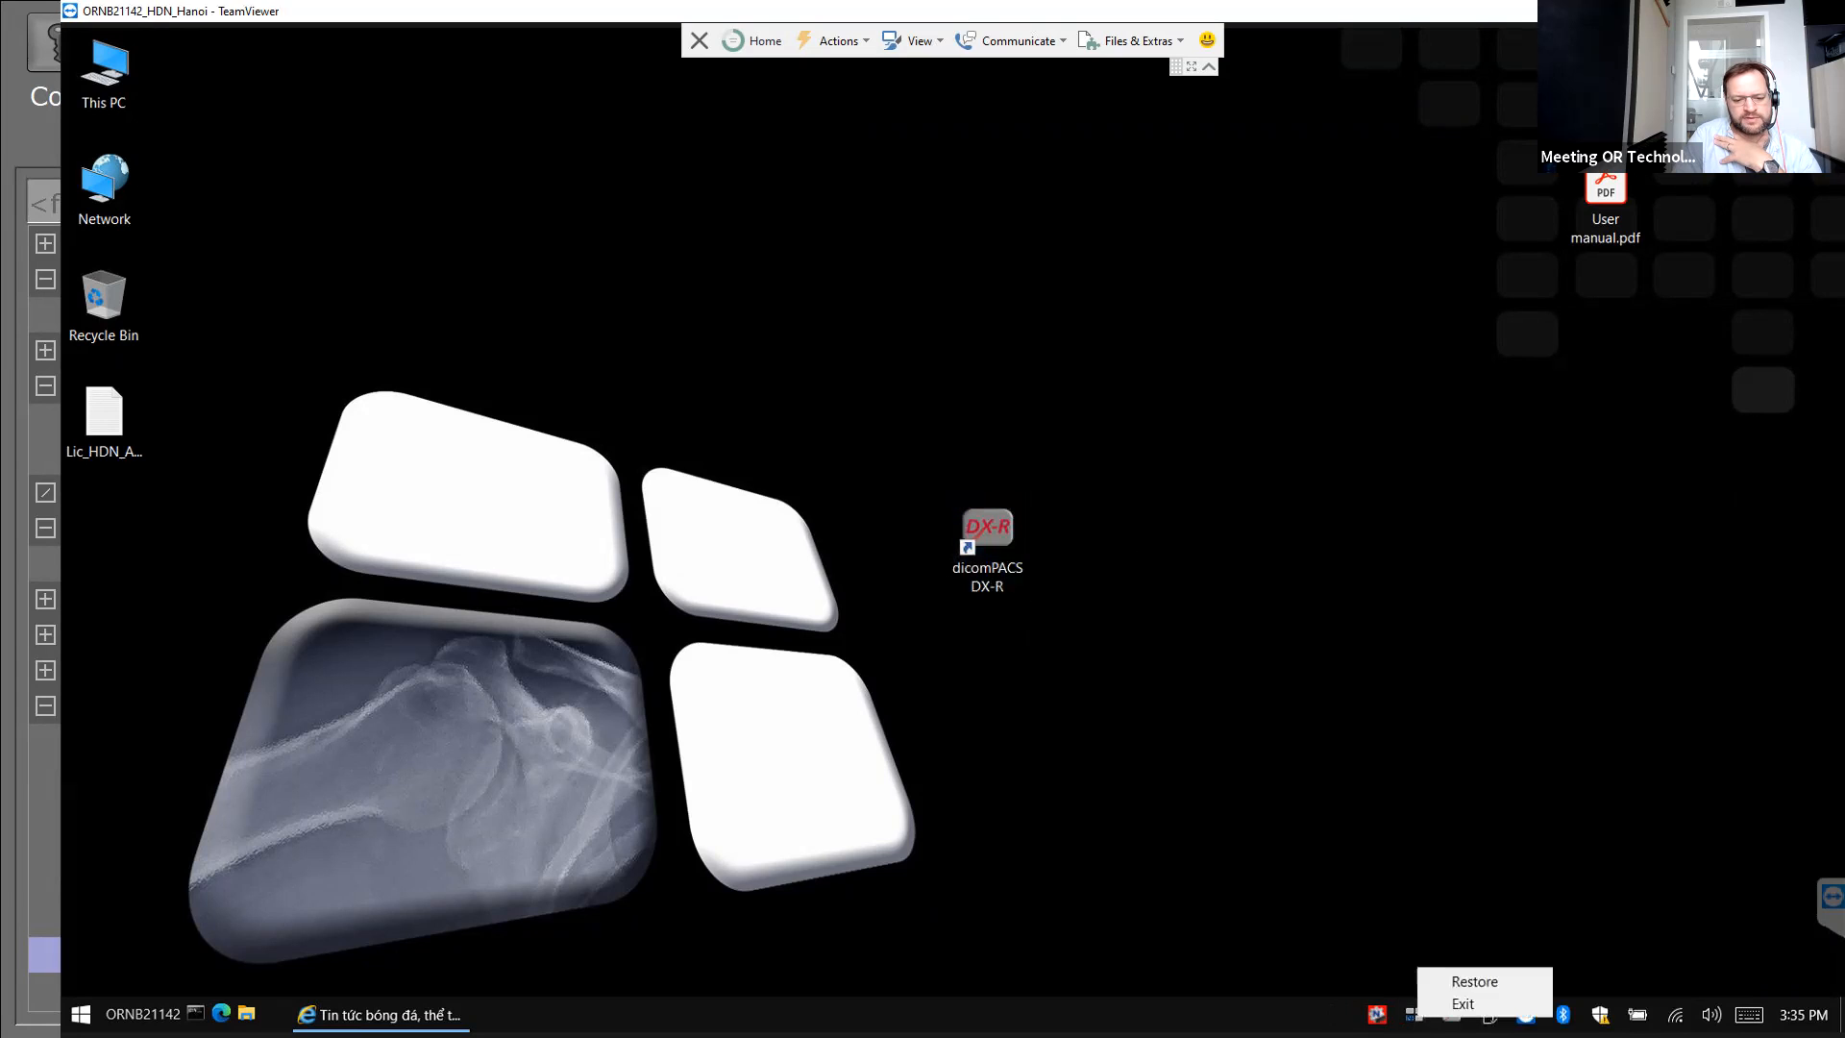
left_click(1474, 982)
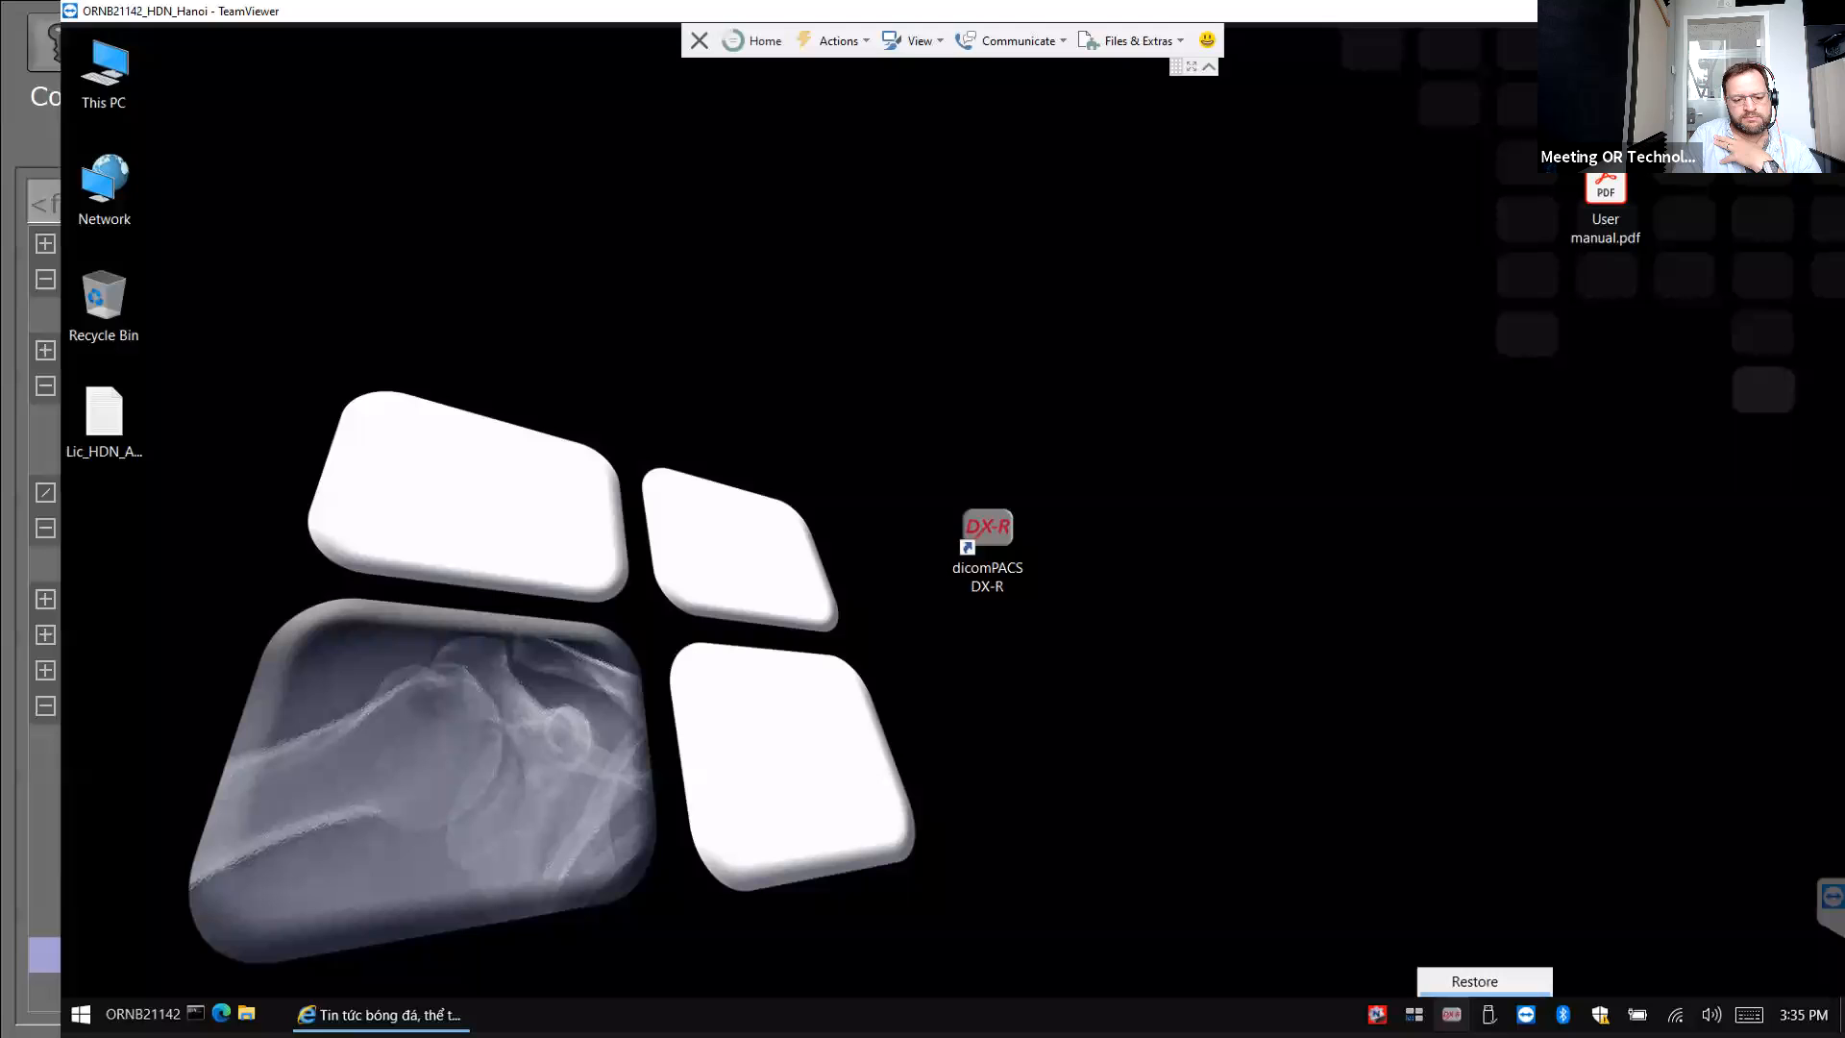
right_click(1302, 1014)
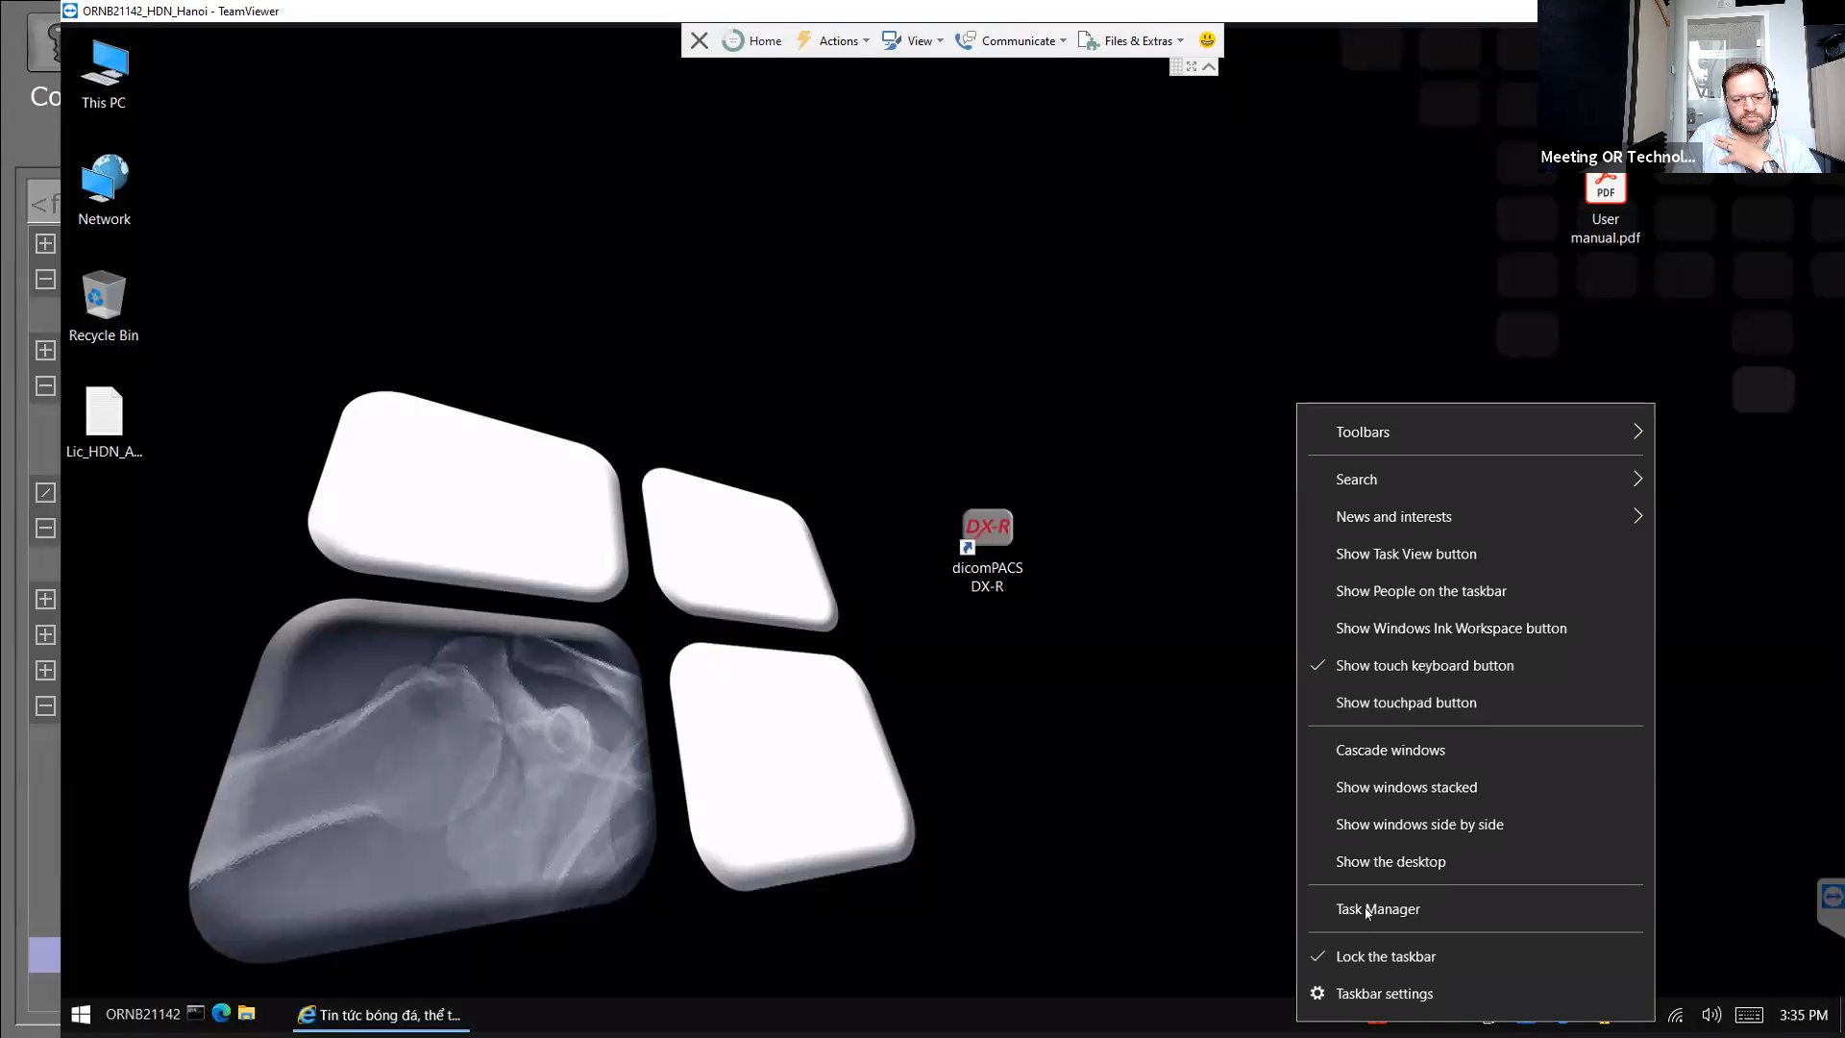
End the console.exe process from Task Manager's Details list, then close Task Manager.
left_click(1399, 909)
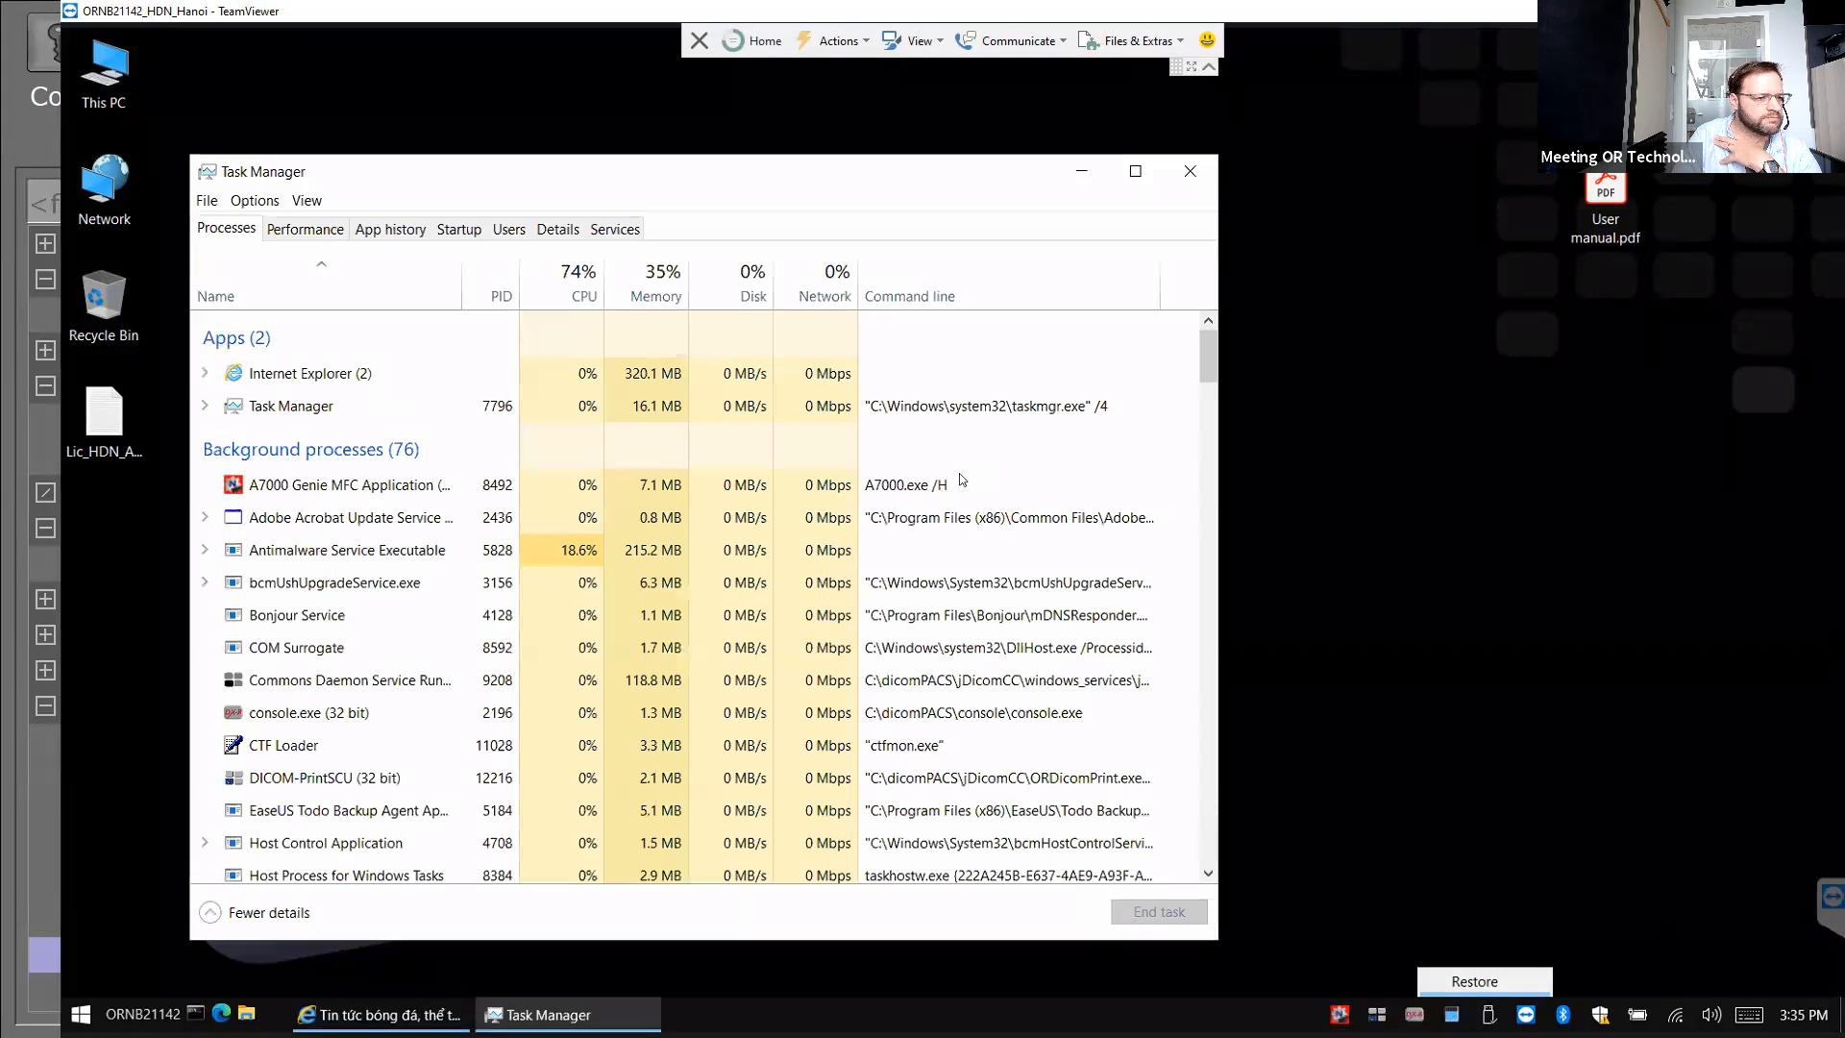
left_click(558, 229)
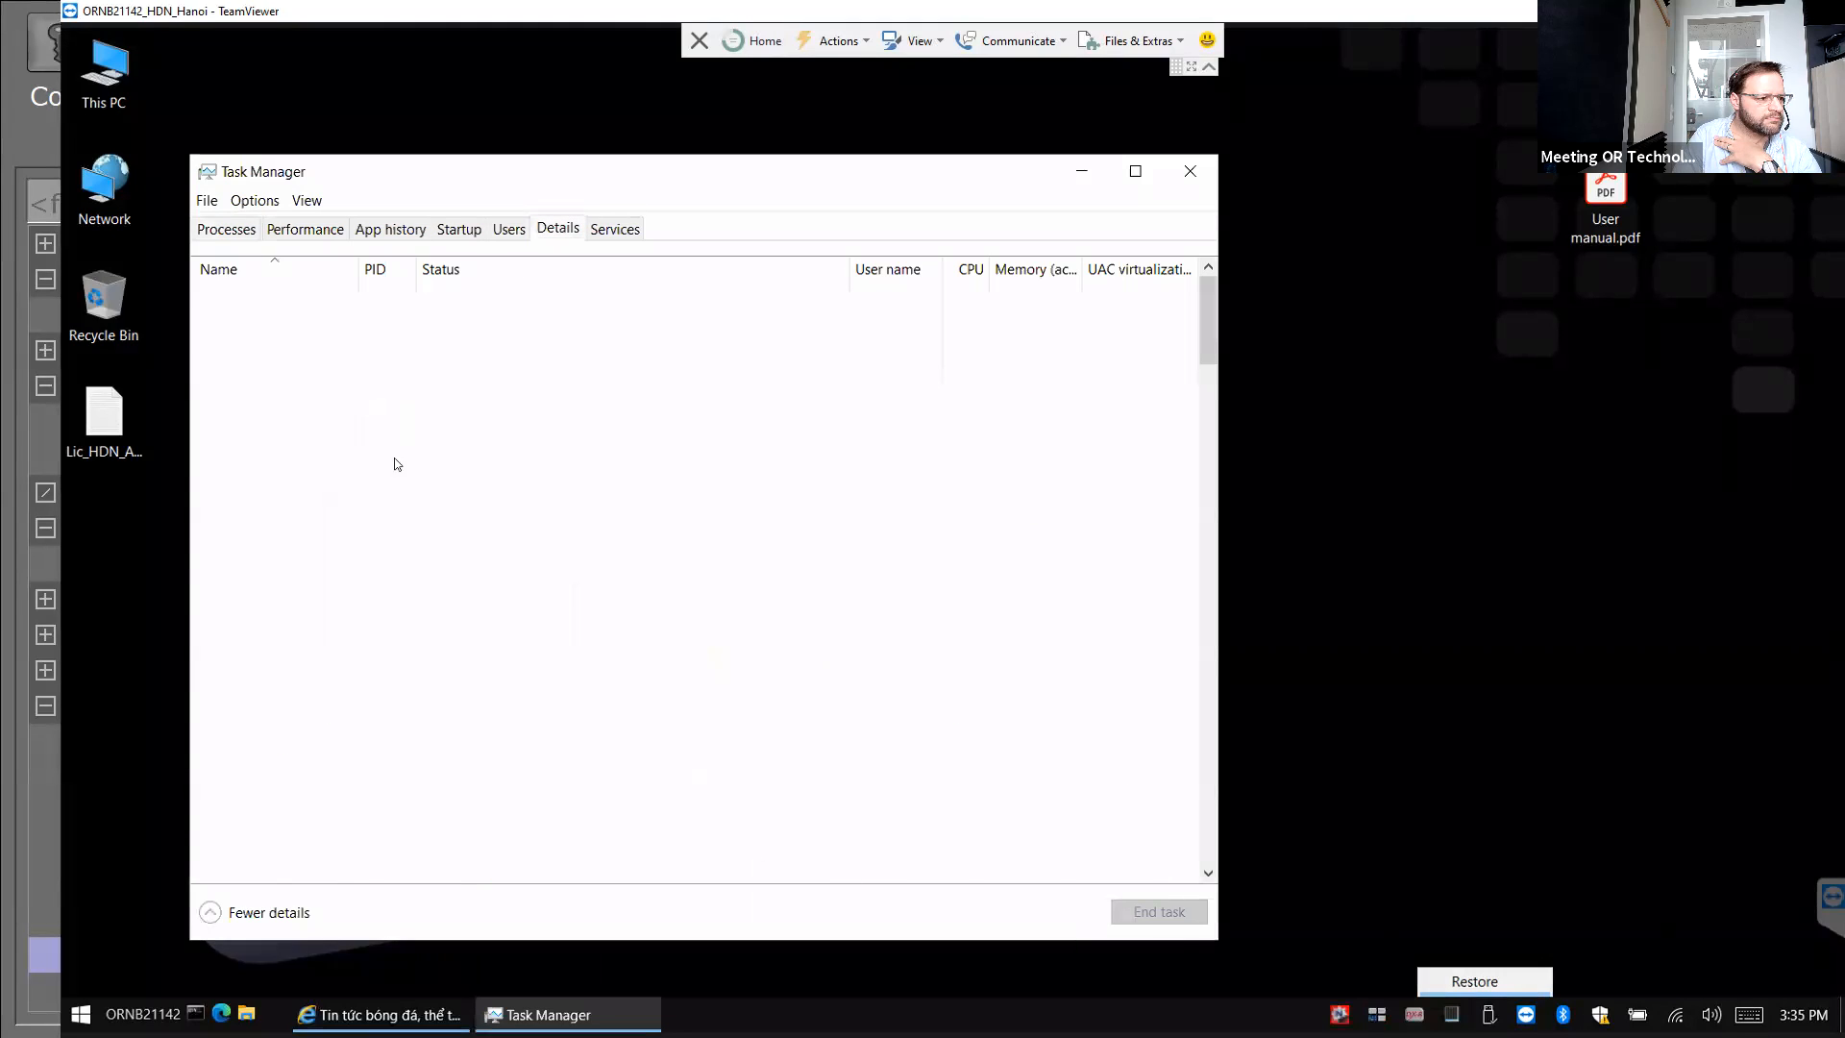
right_click(257, 541)
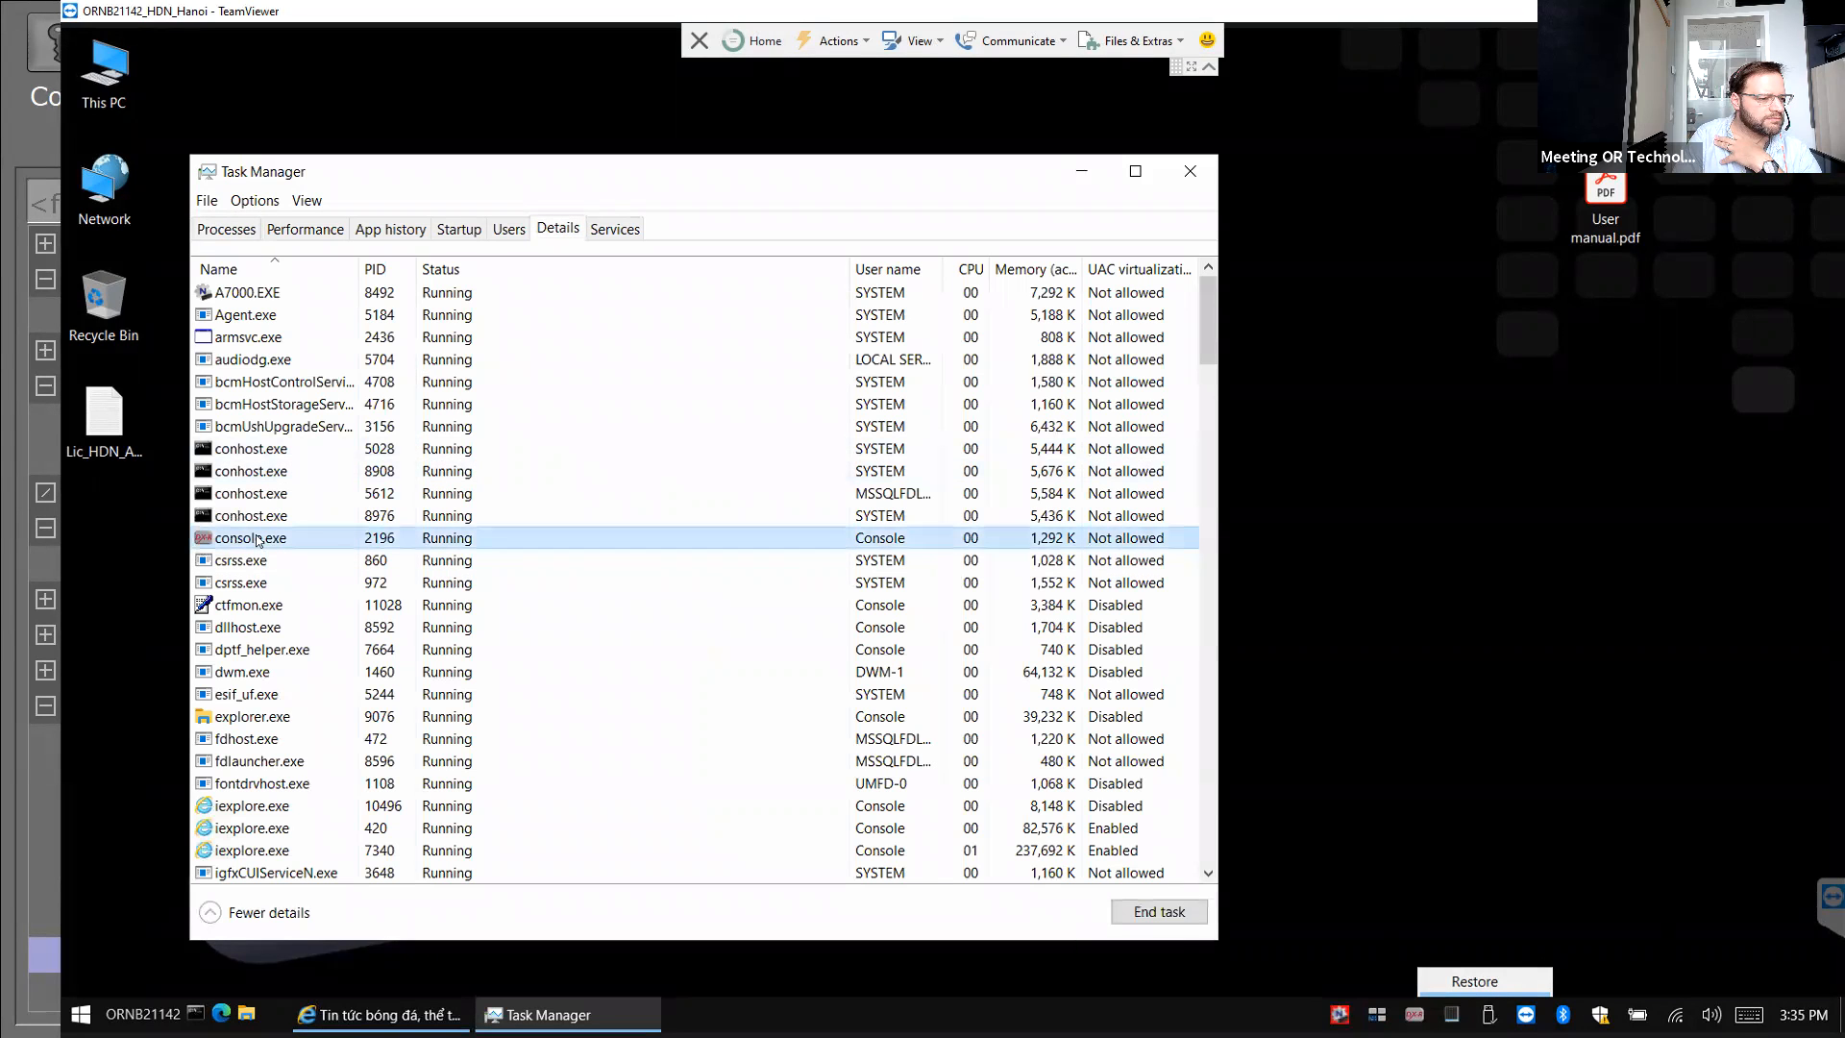
left_click(121, 550)
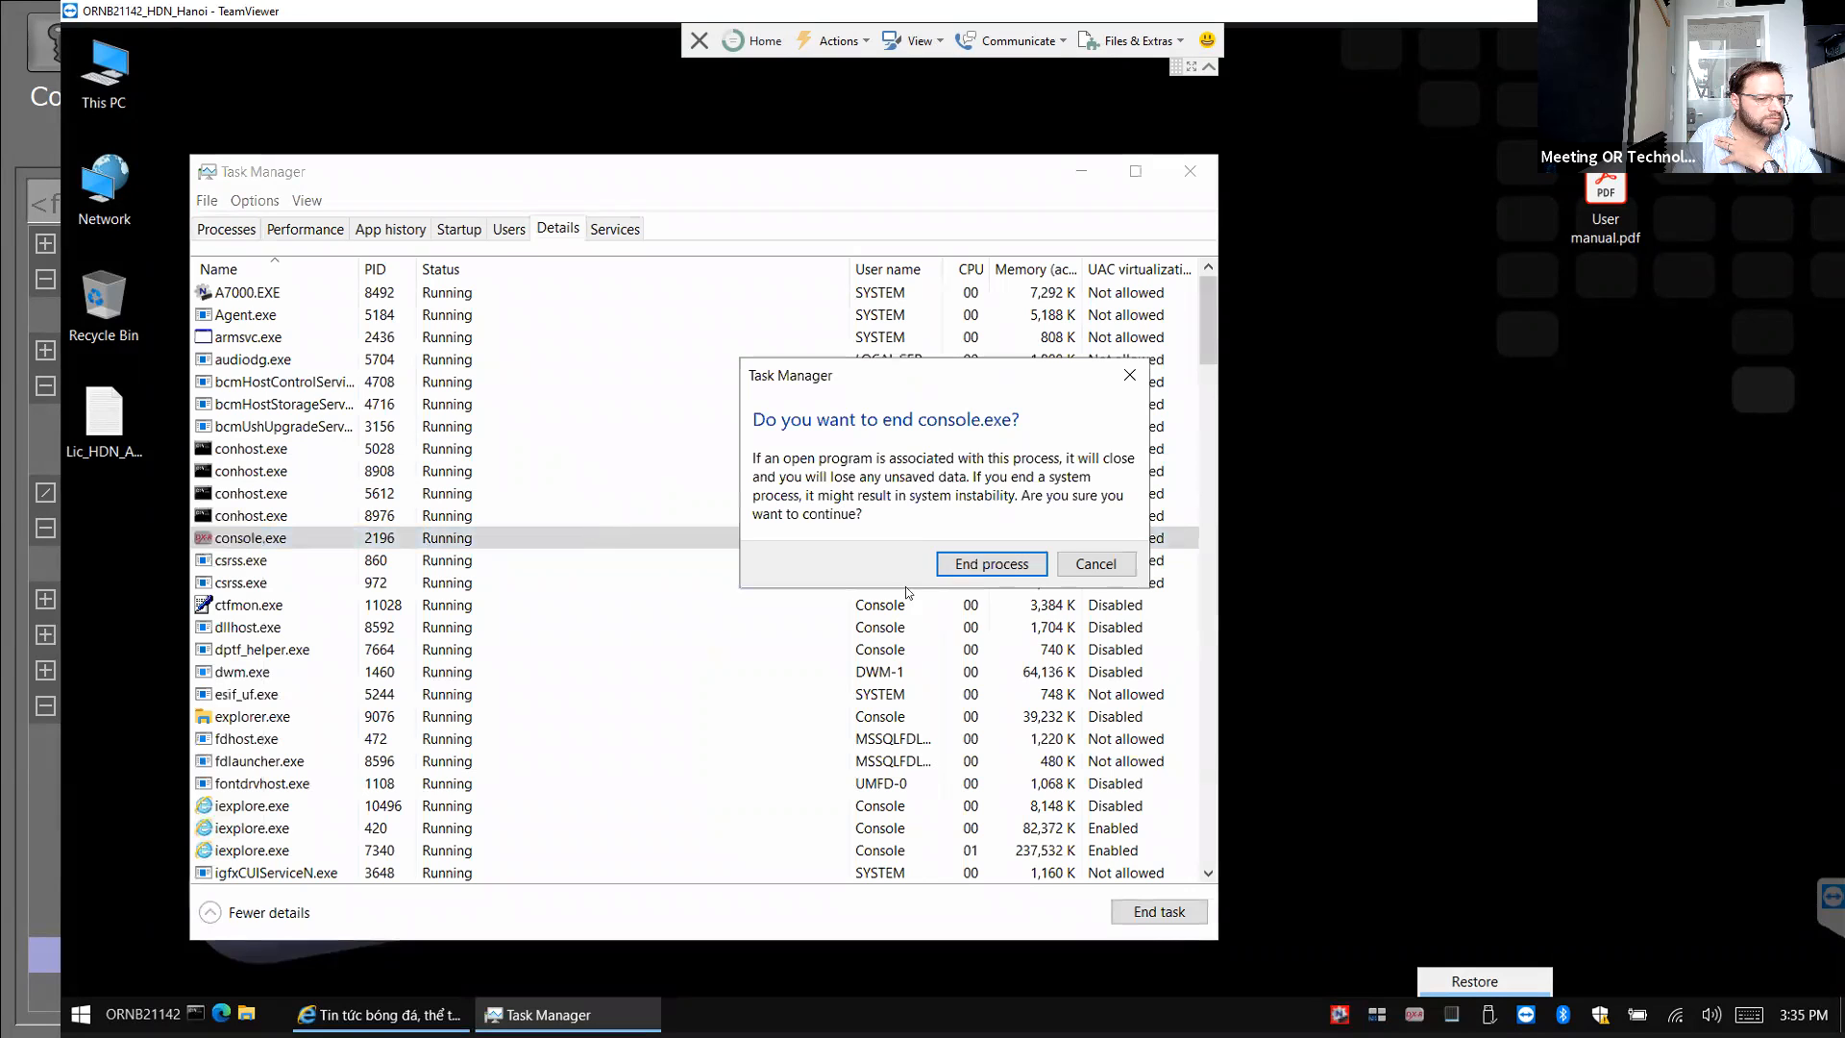
key("Return")
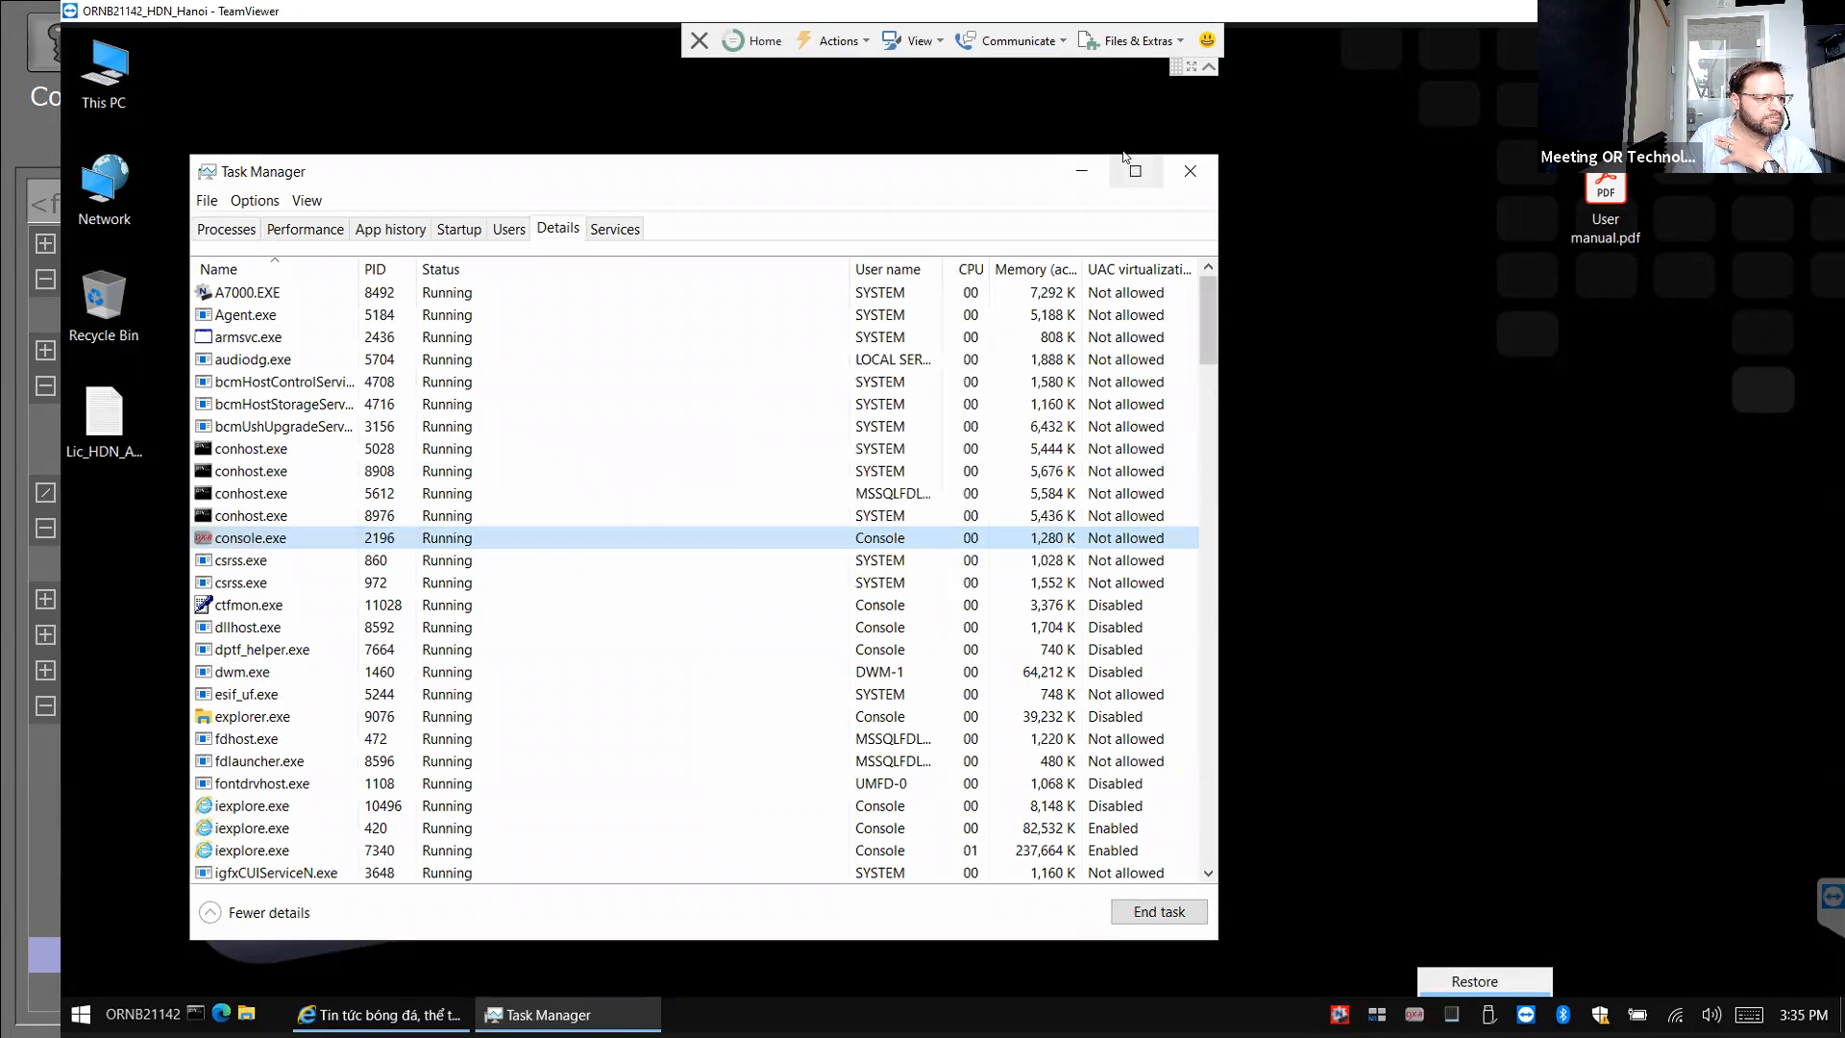
left_click(1188, 173)
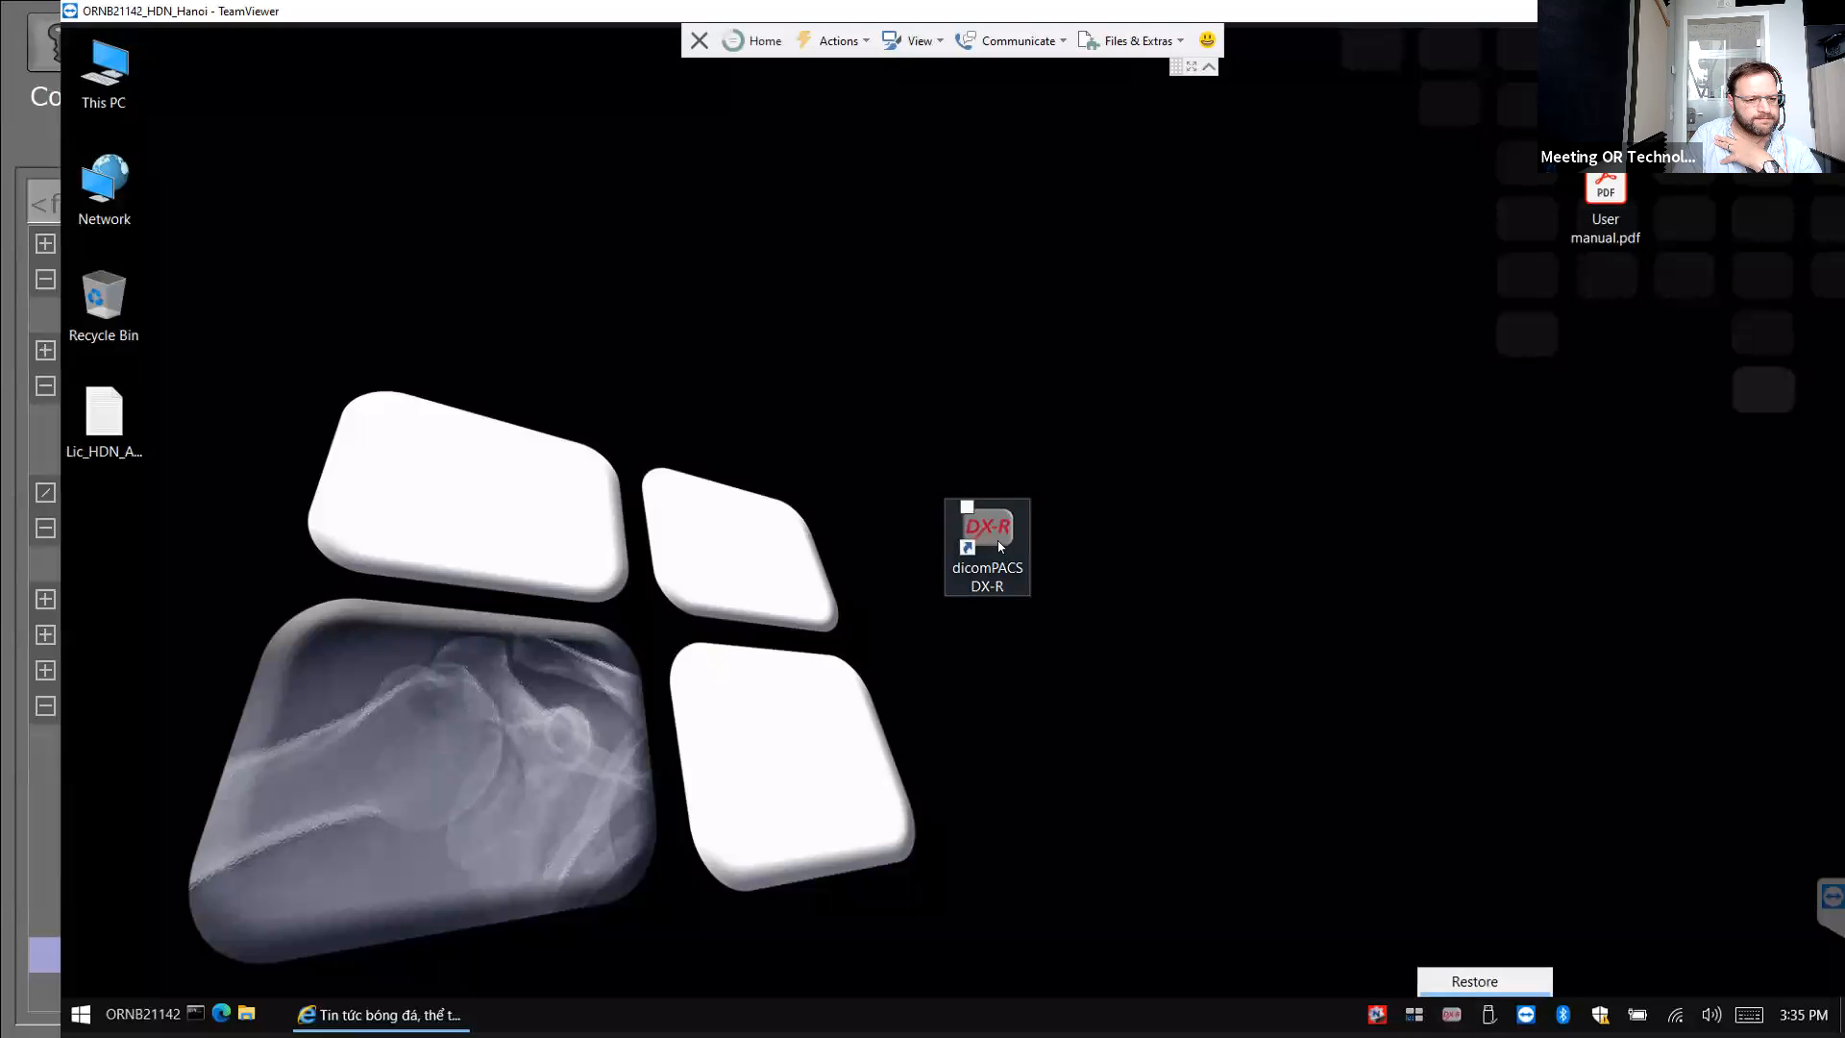
Relaunch dicomPACS DX-R, dismiss the generator error, and log in as the admin operator.
double_click(999, 545)
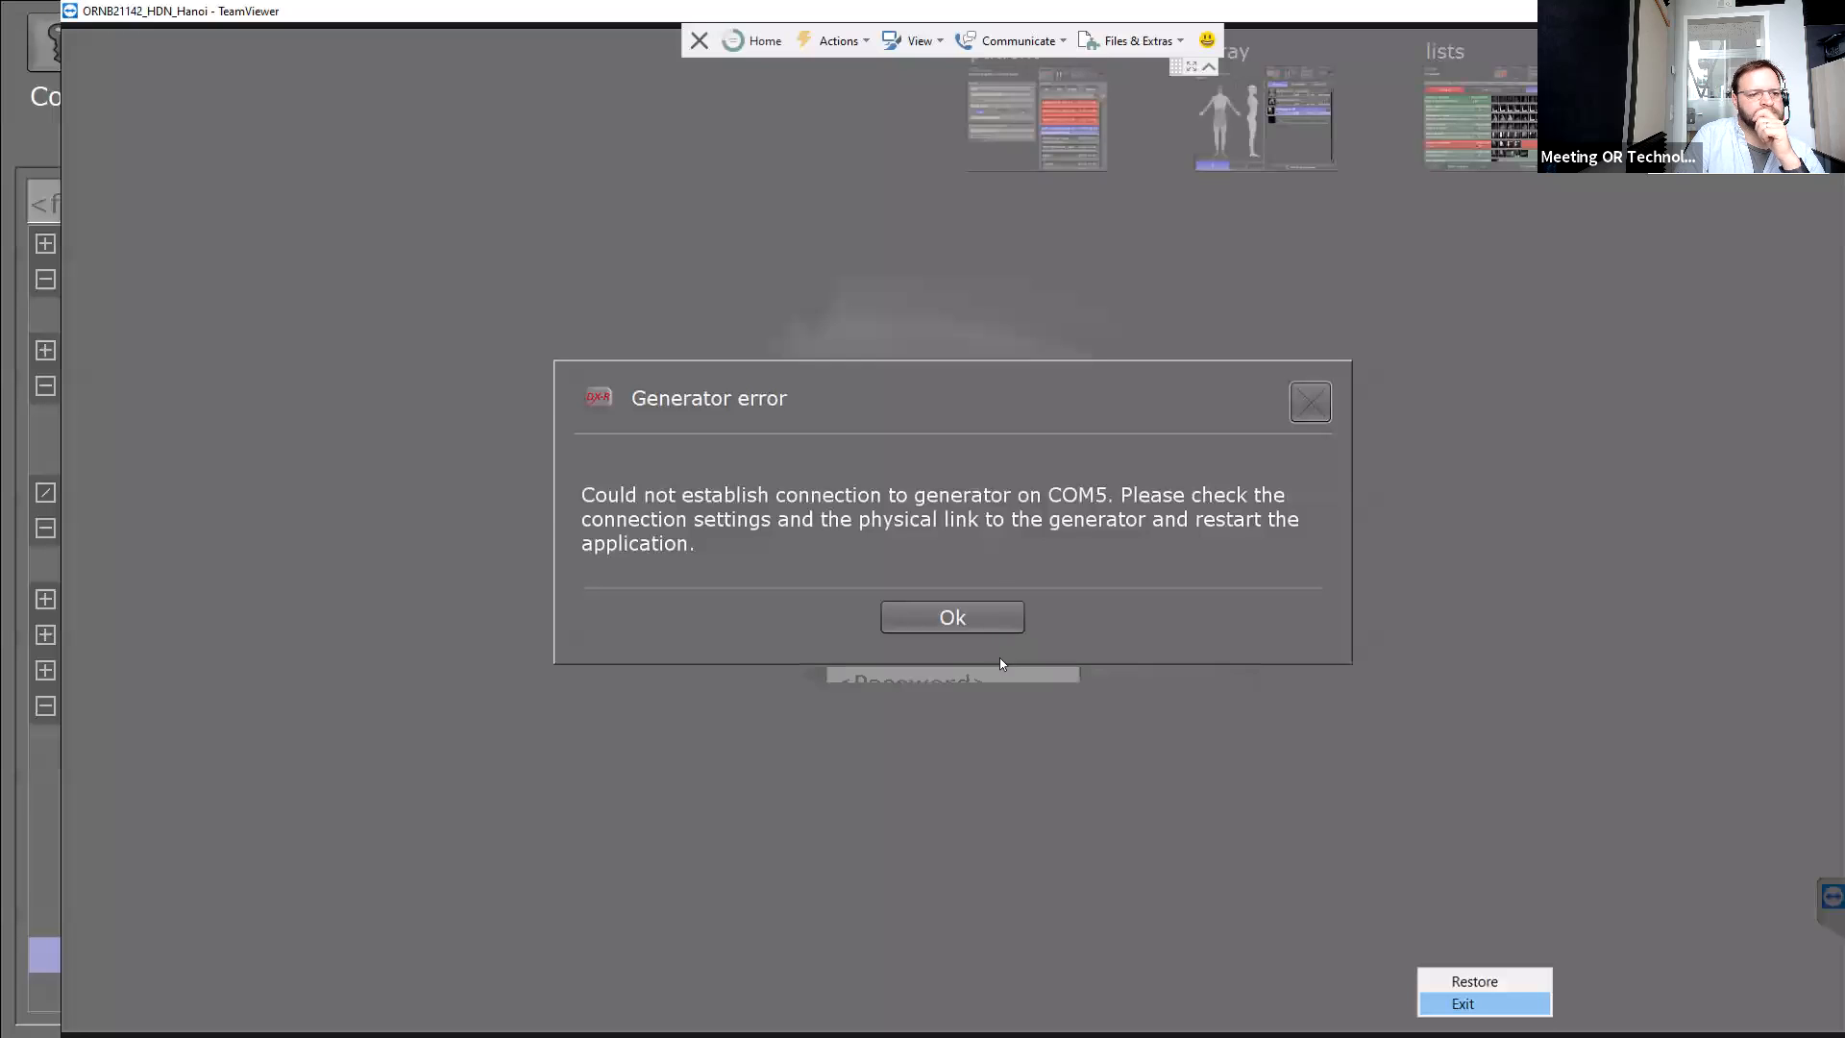
left_click(972, 615)
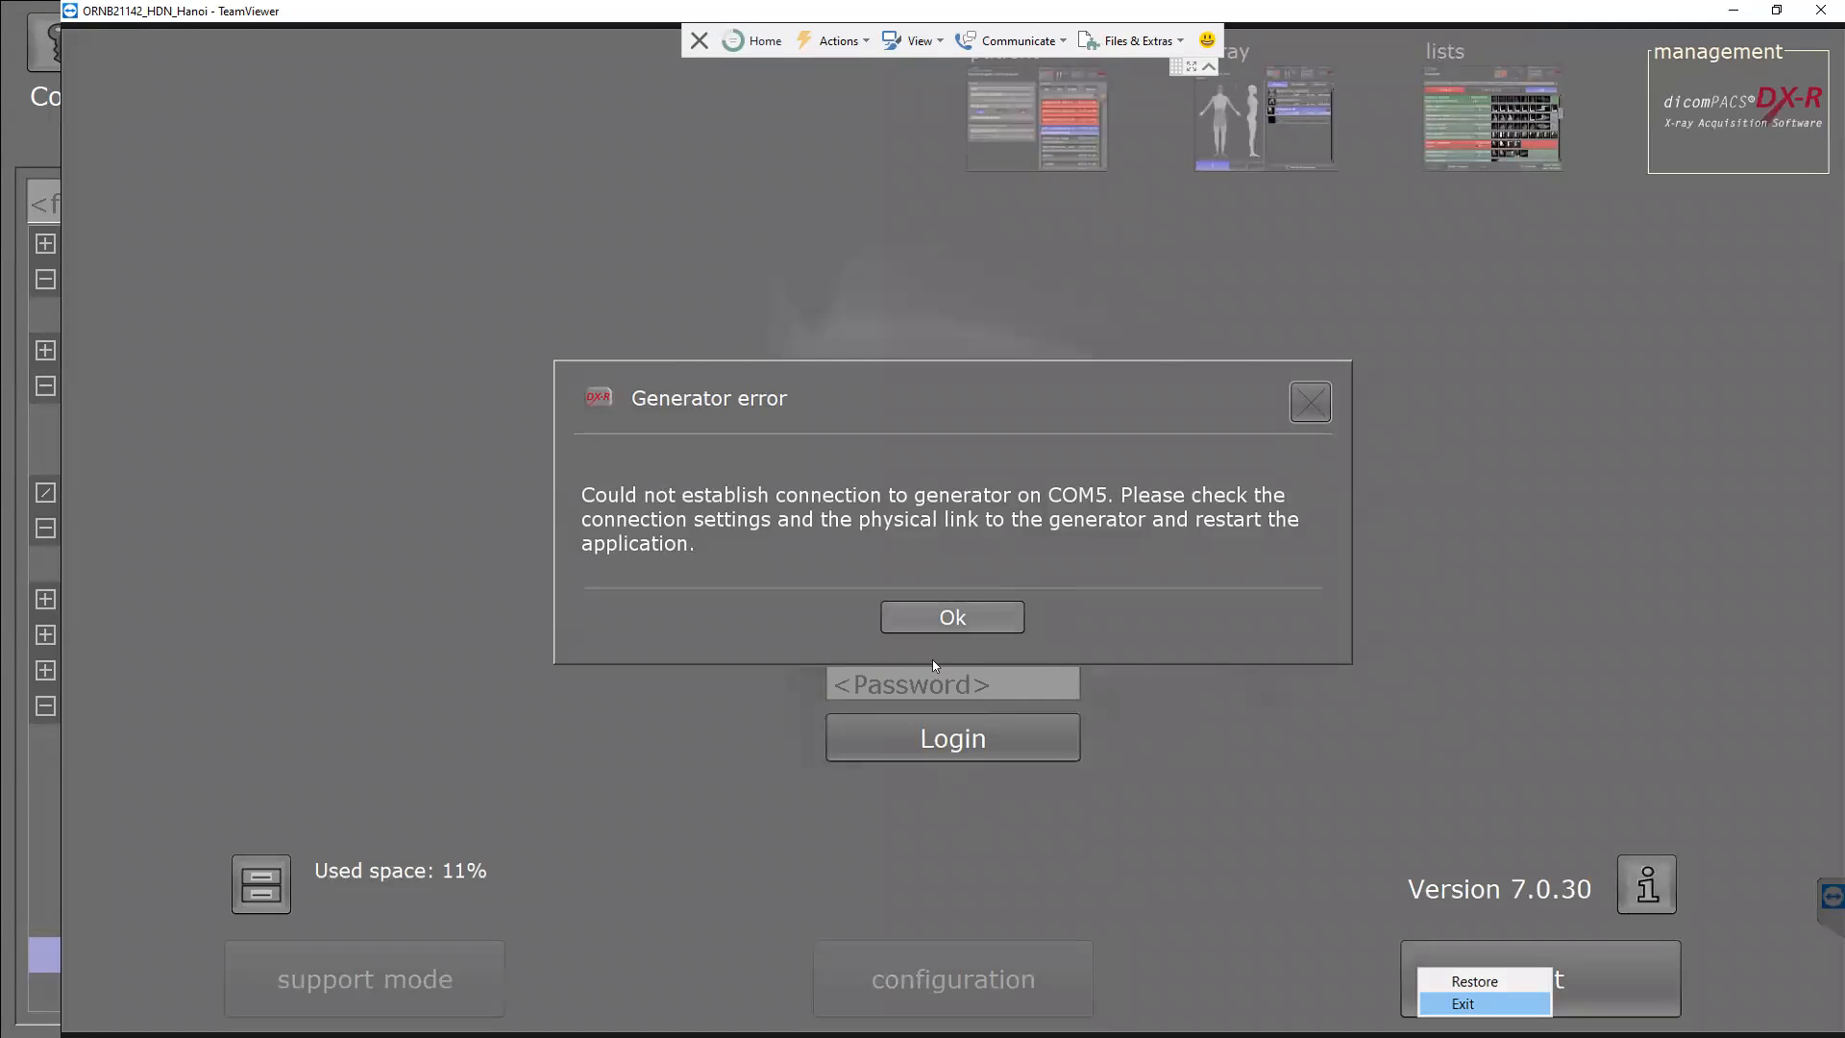
left_click(932, 632)
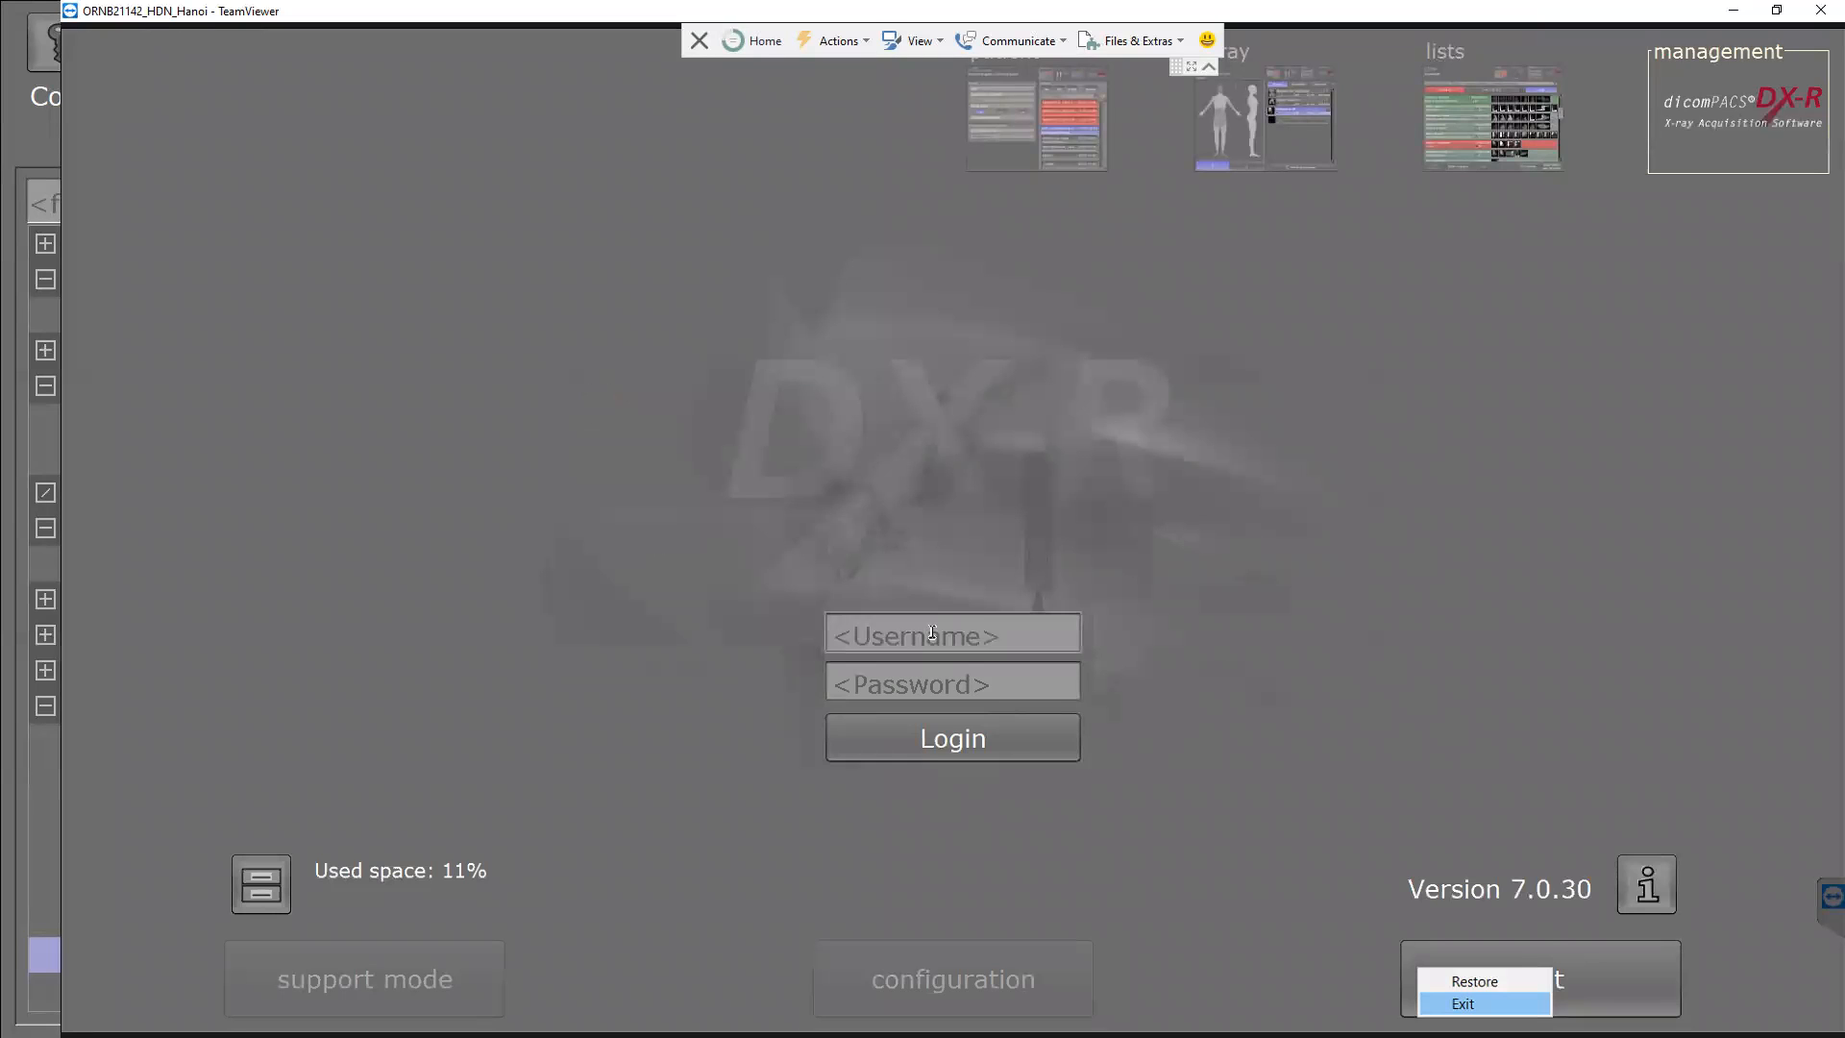
type("admin")
key("Tab")
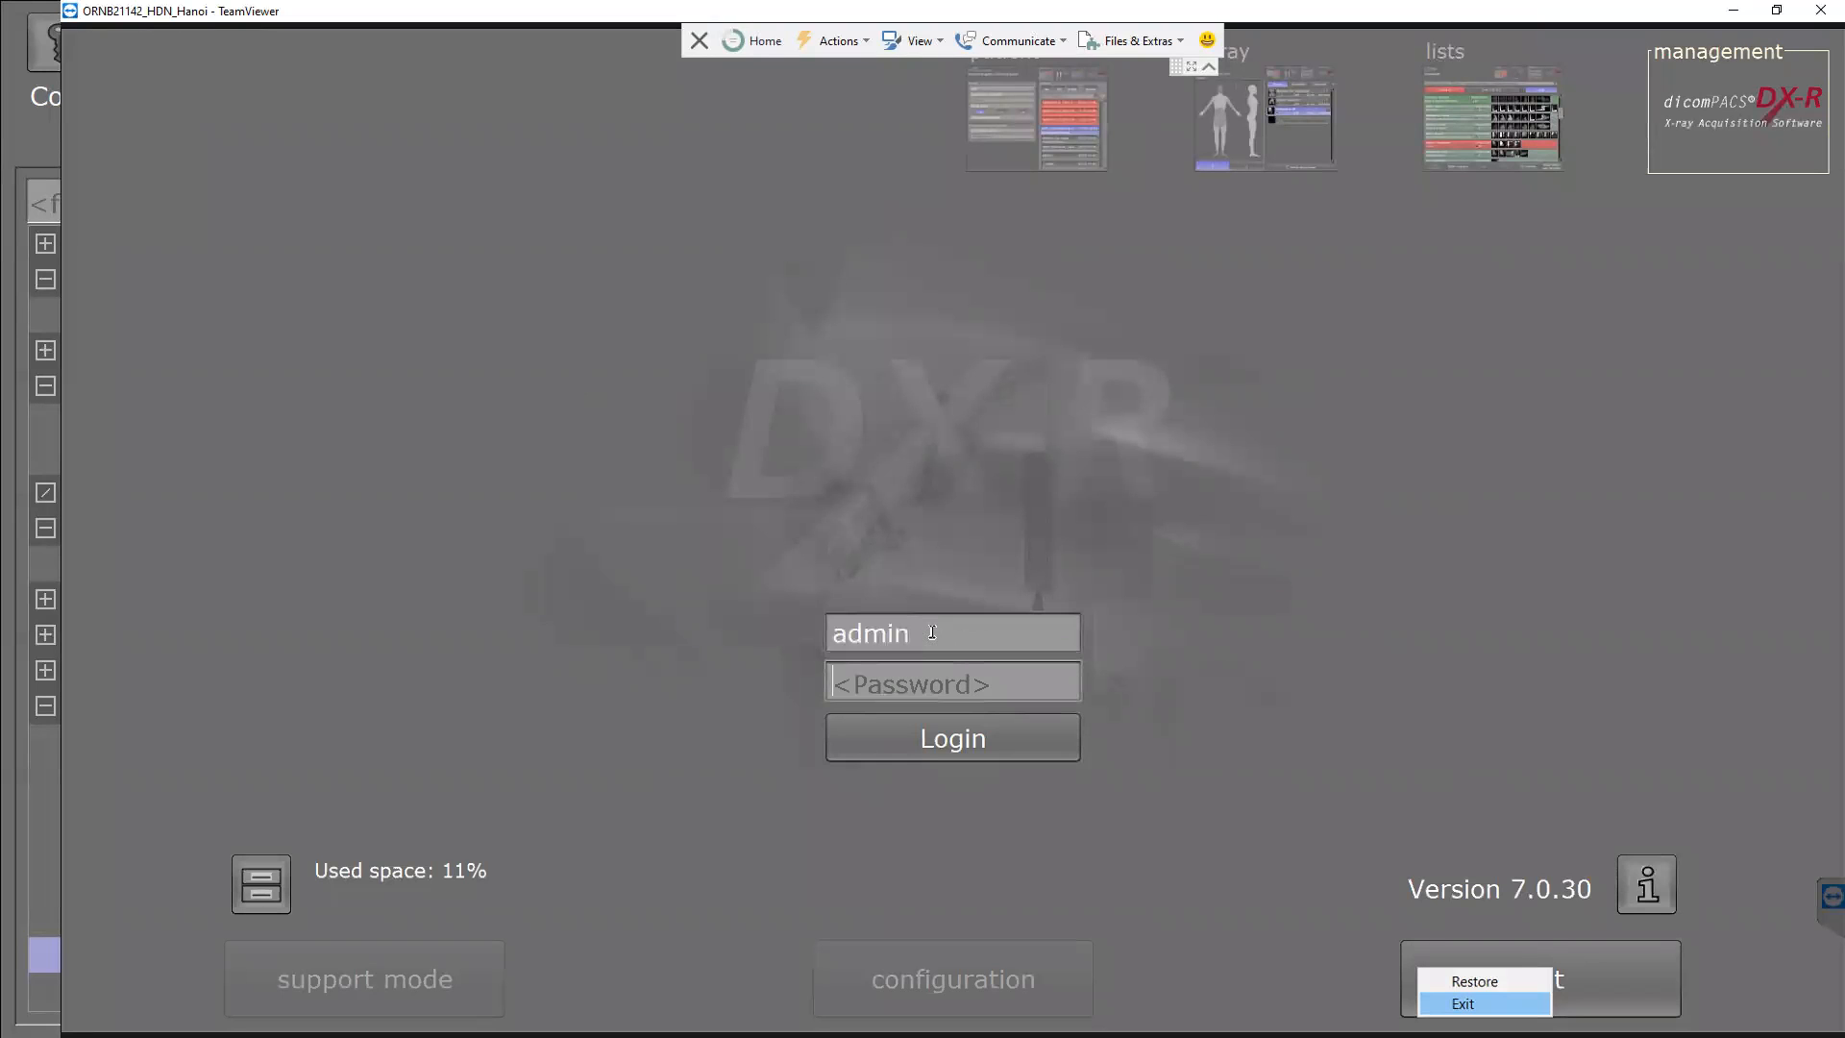
type("*****")
key("Return")
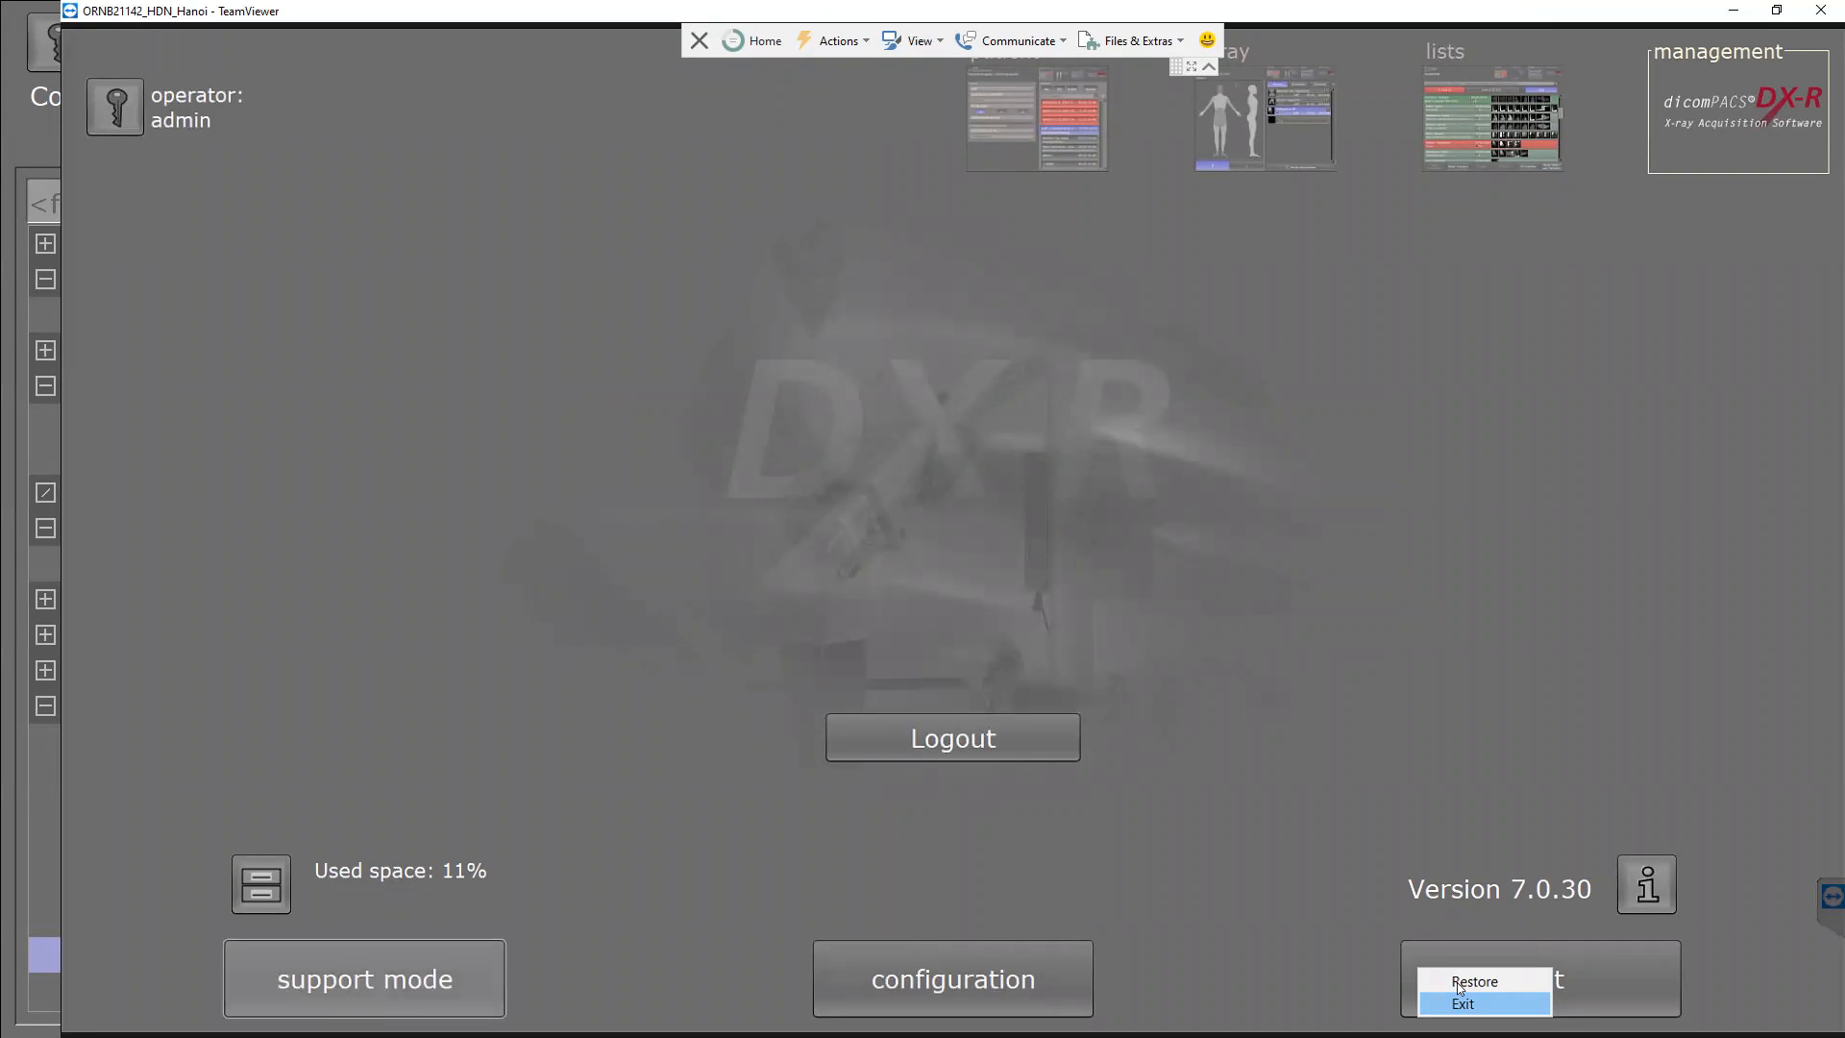
In support mode, open the AFFA DICOM-Print printer settings, test its connection, and copy IP 192.168.10.10.
left_click(454, 959)
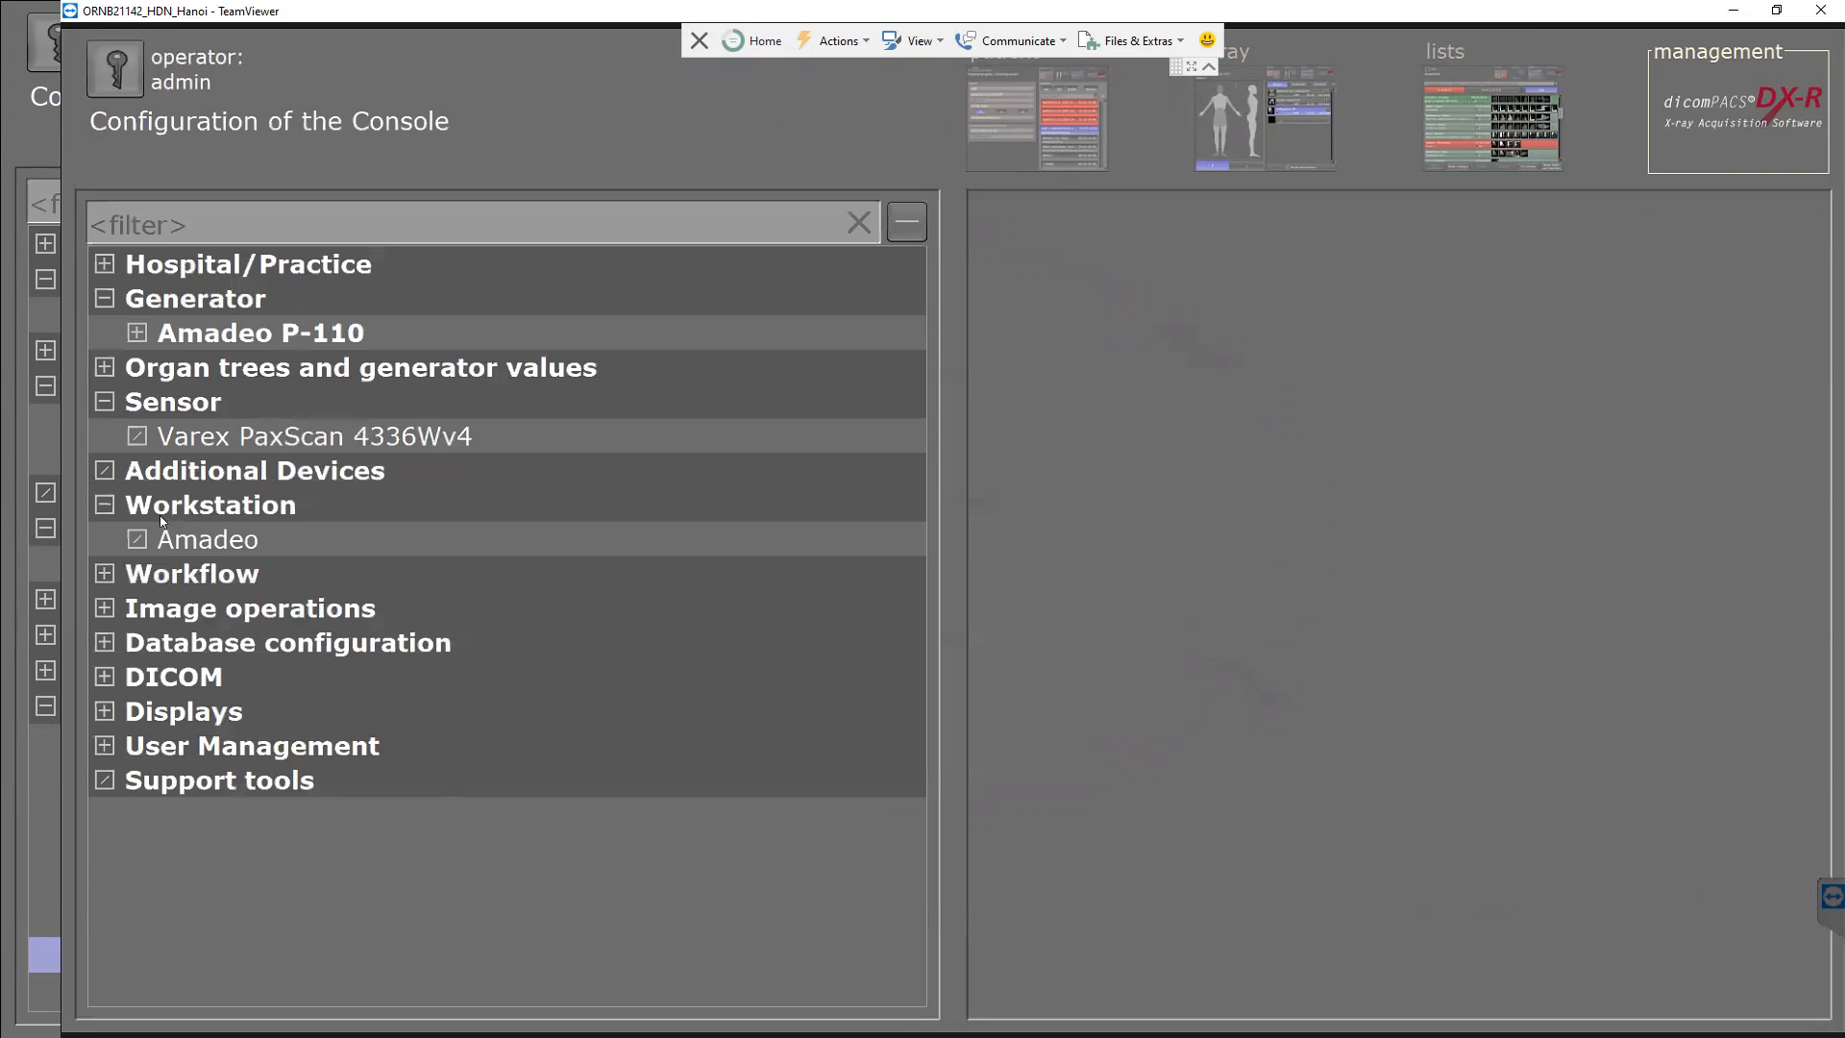
left_click(113, 680)
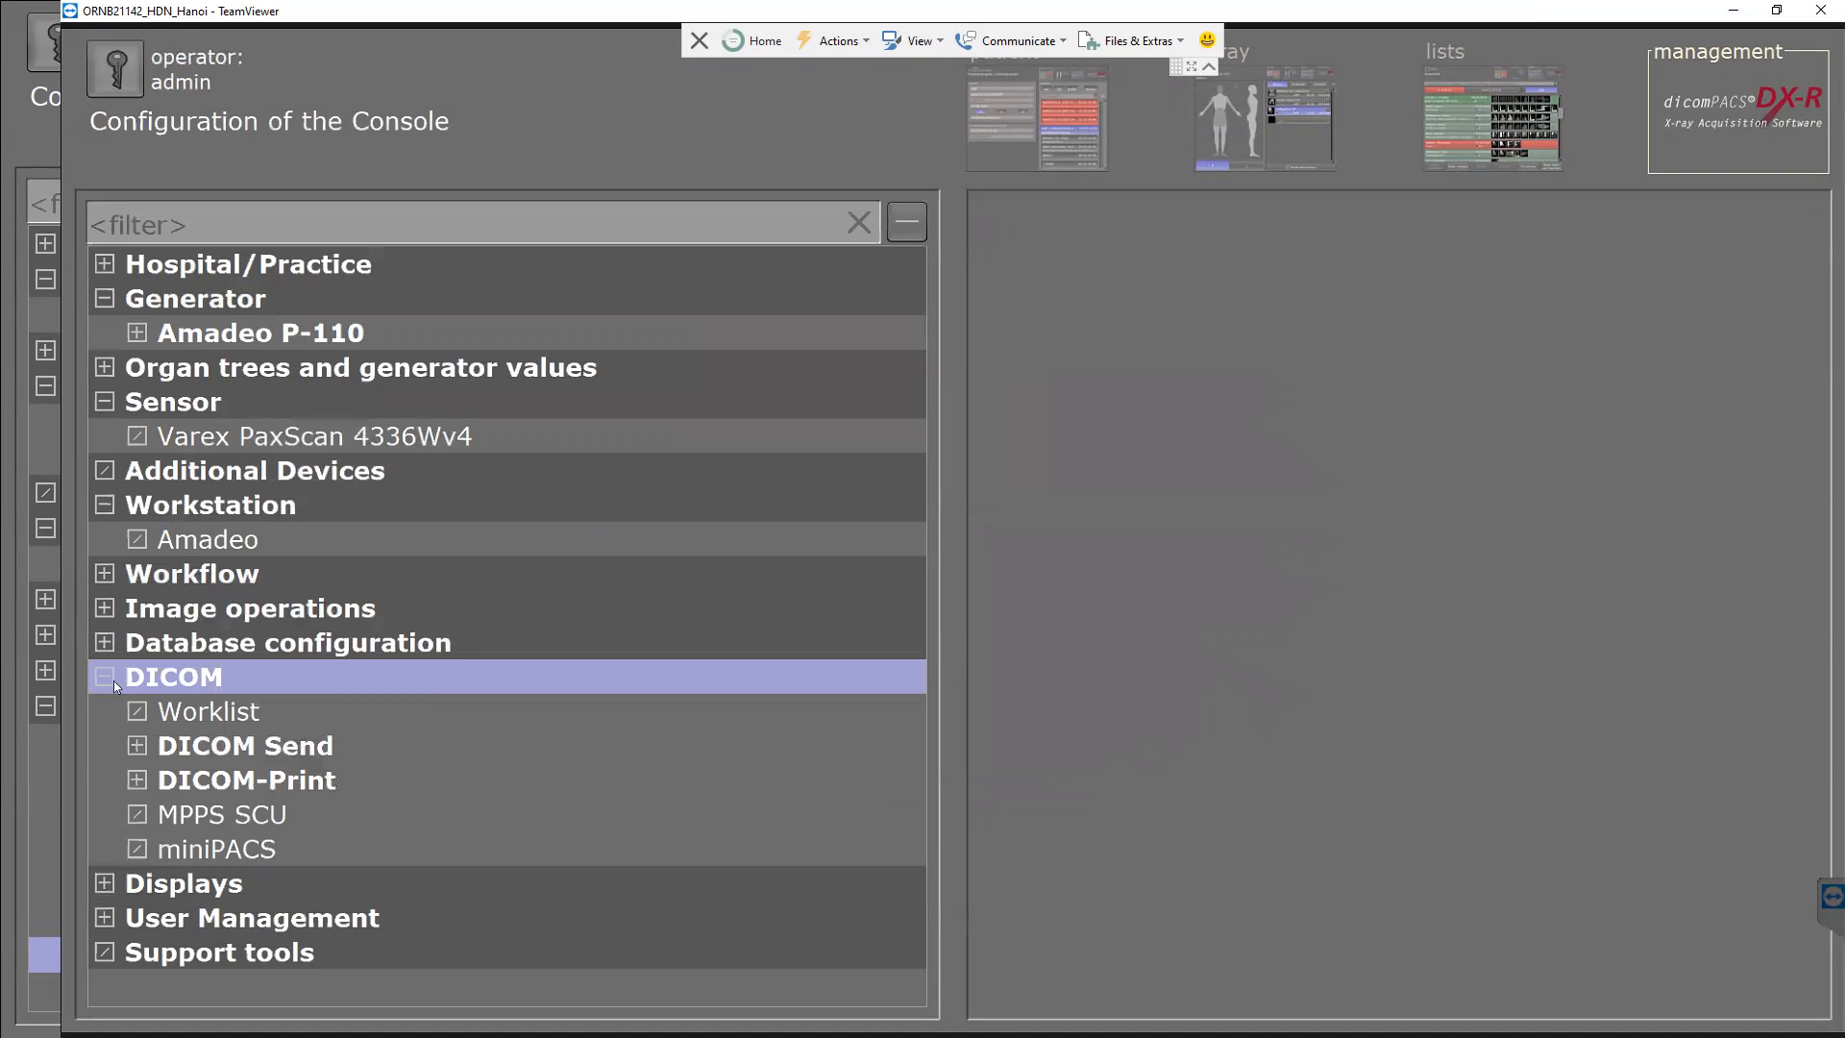
left_click(228, 786)
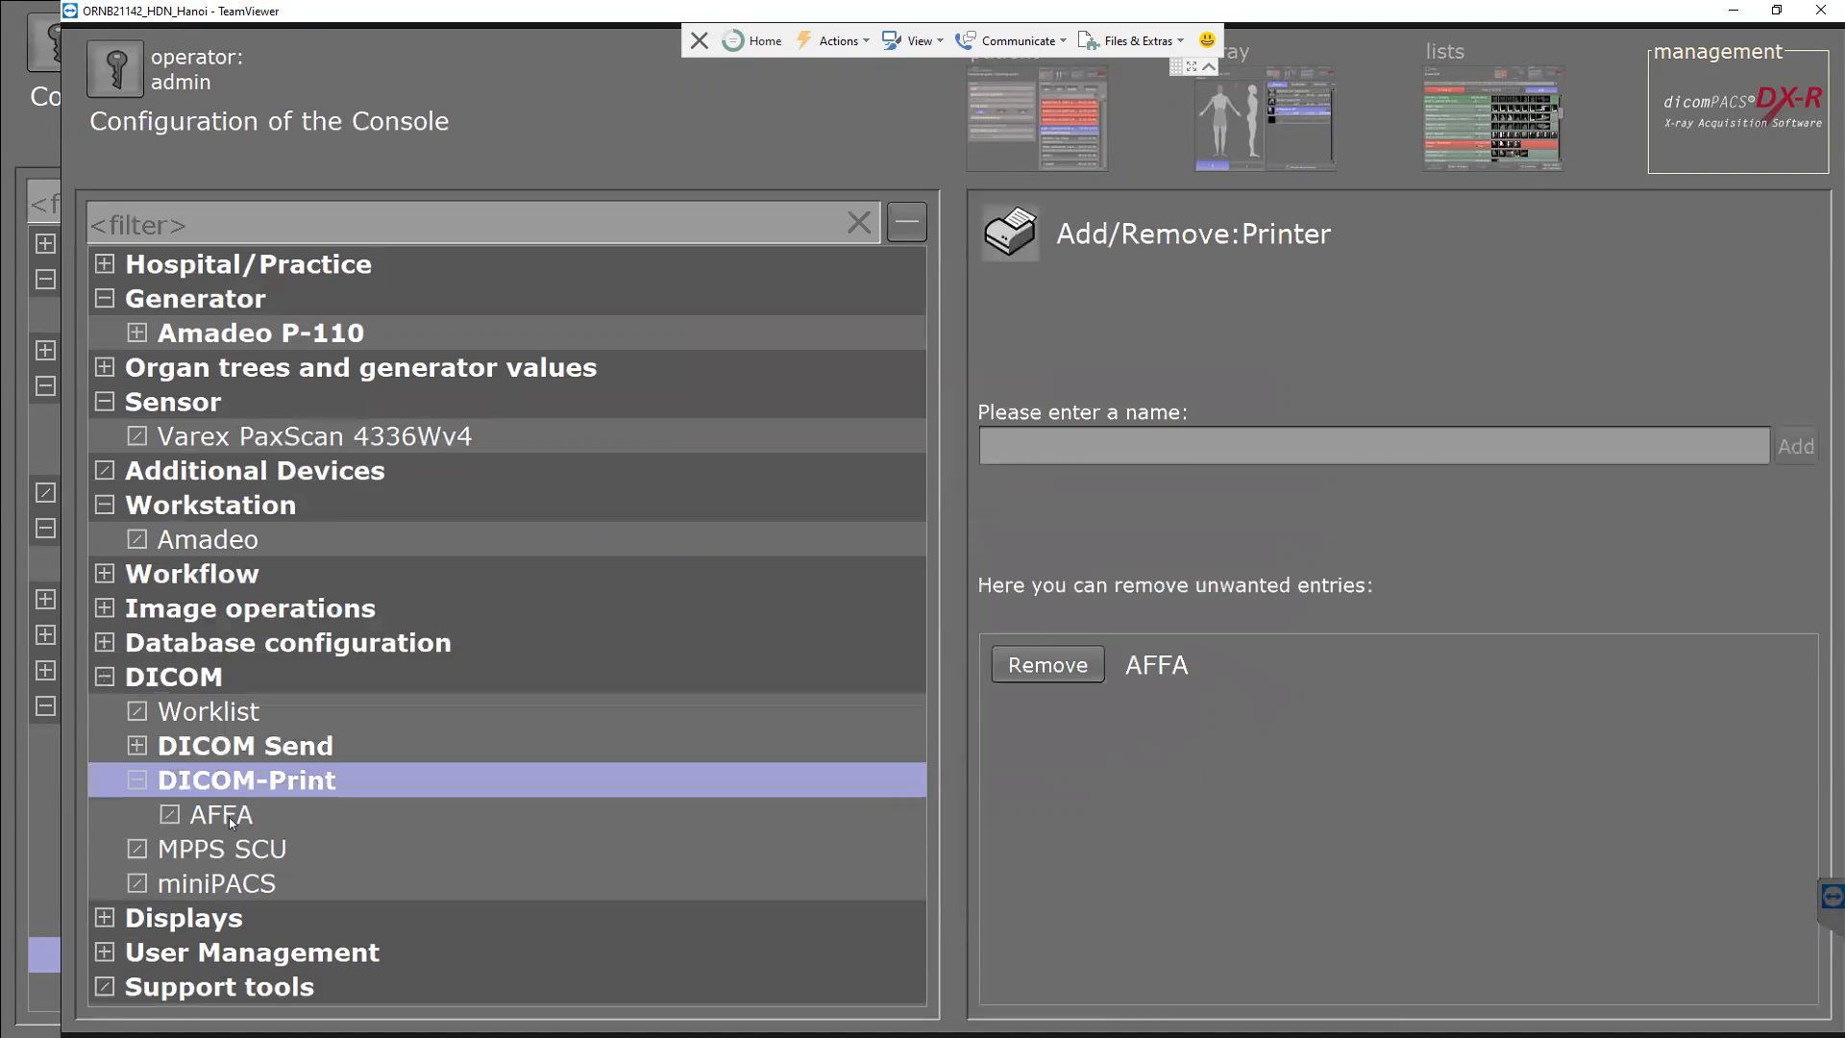
left_click(229, 818)
left_click(1054, 999)
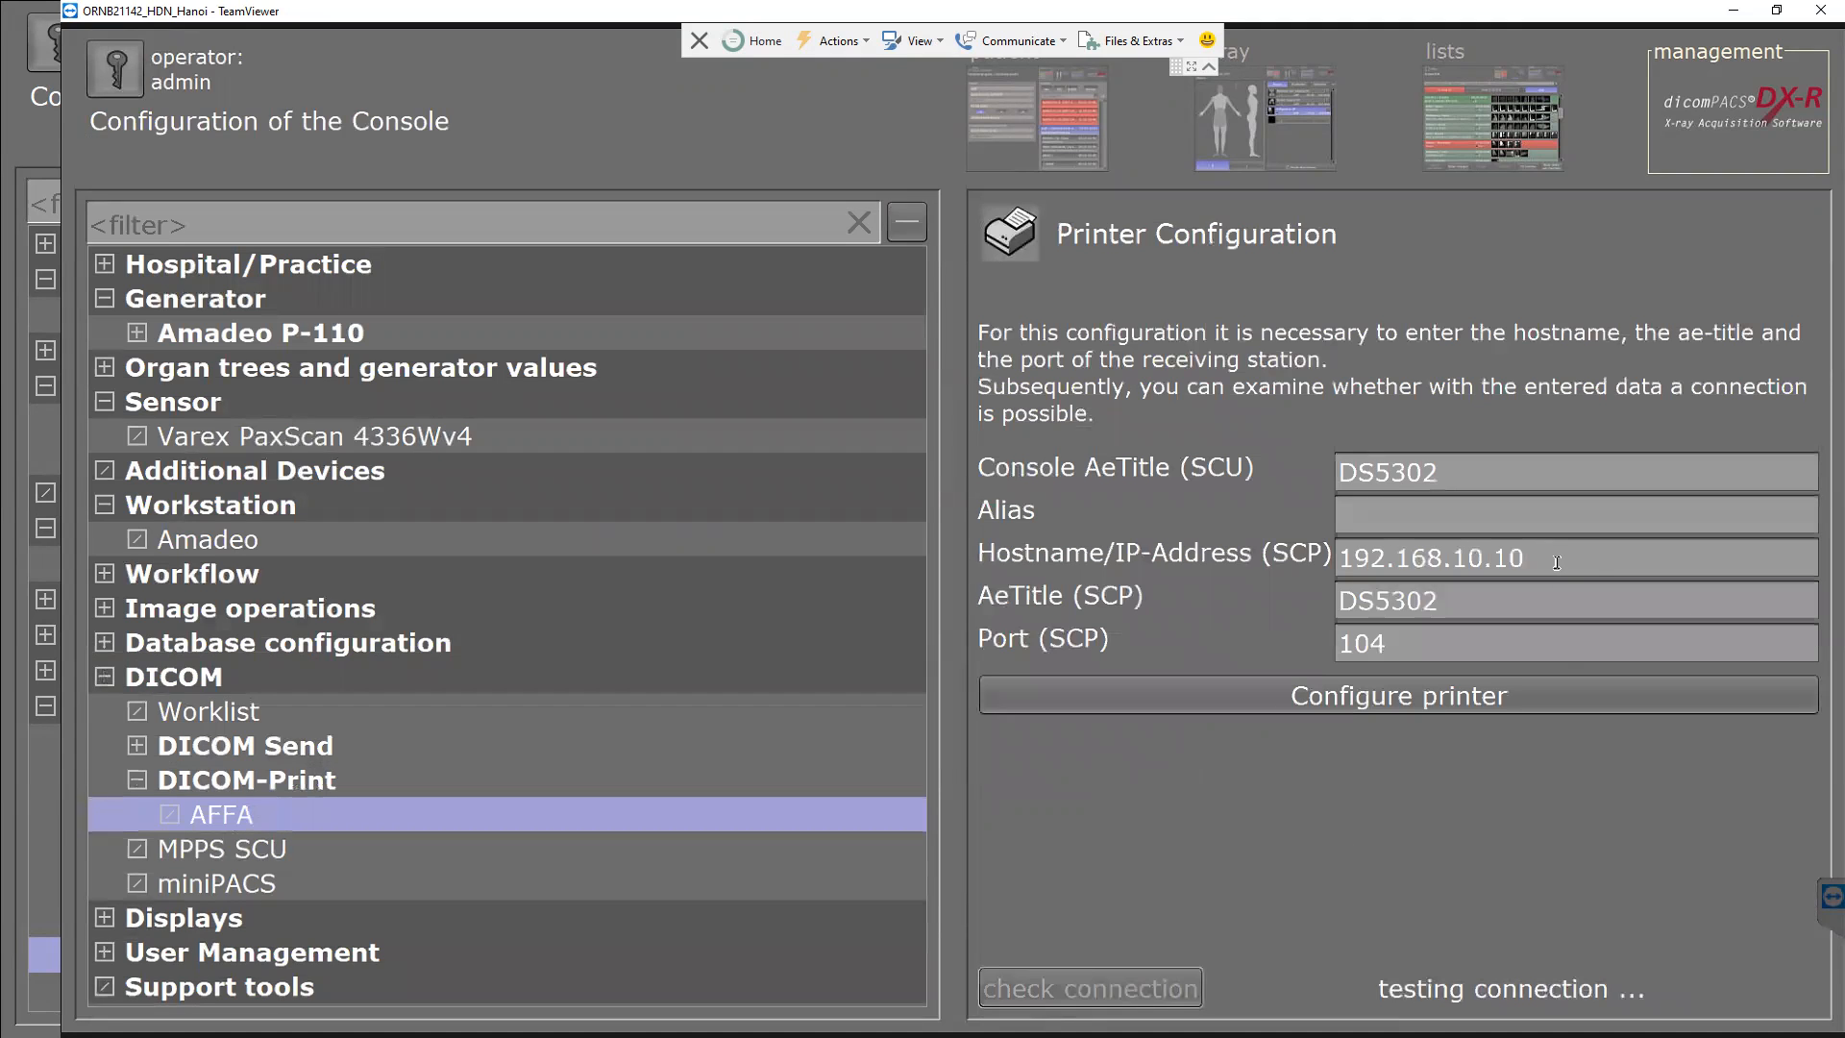
double_click(1431, 559)
key("ctrl+c")
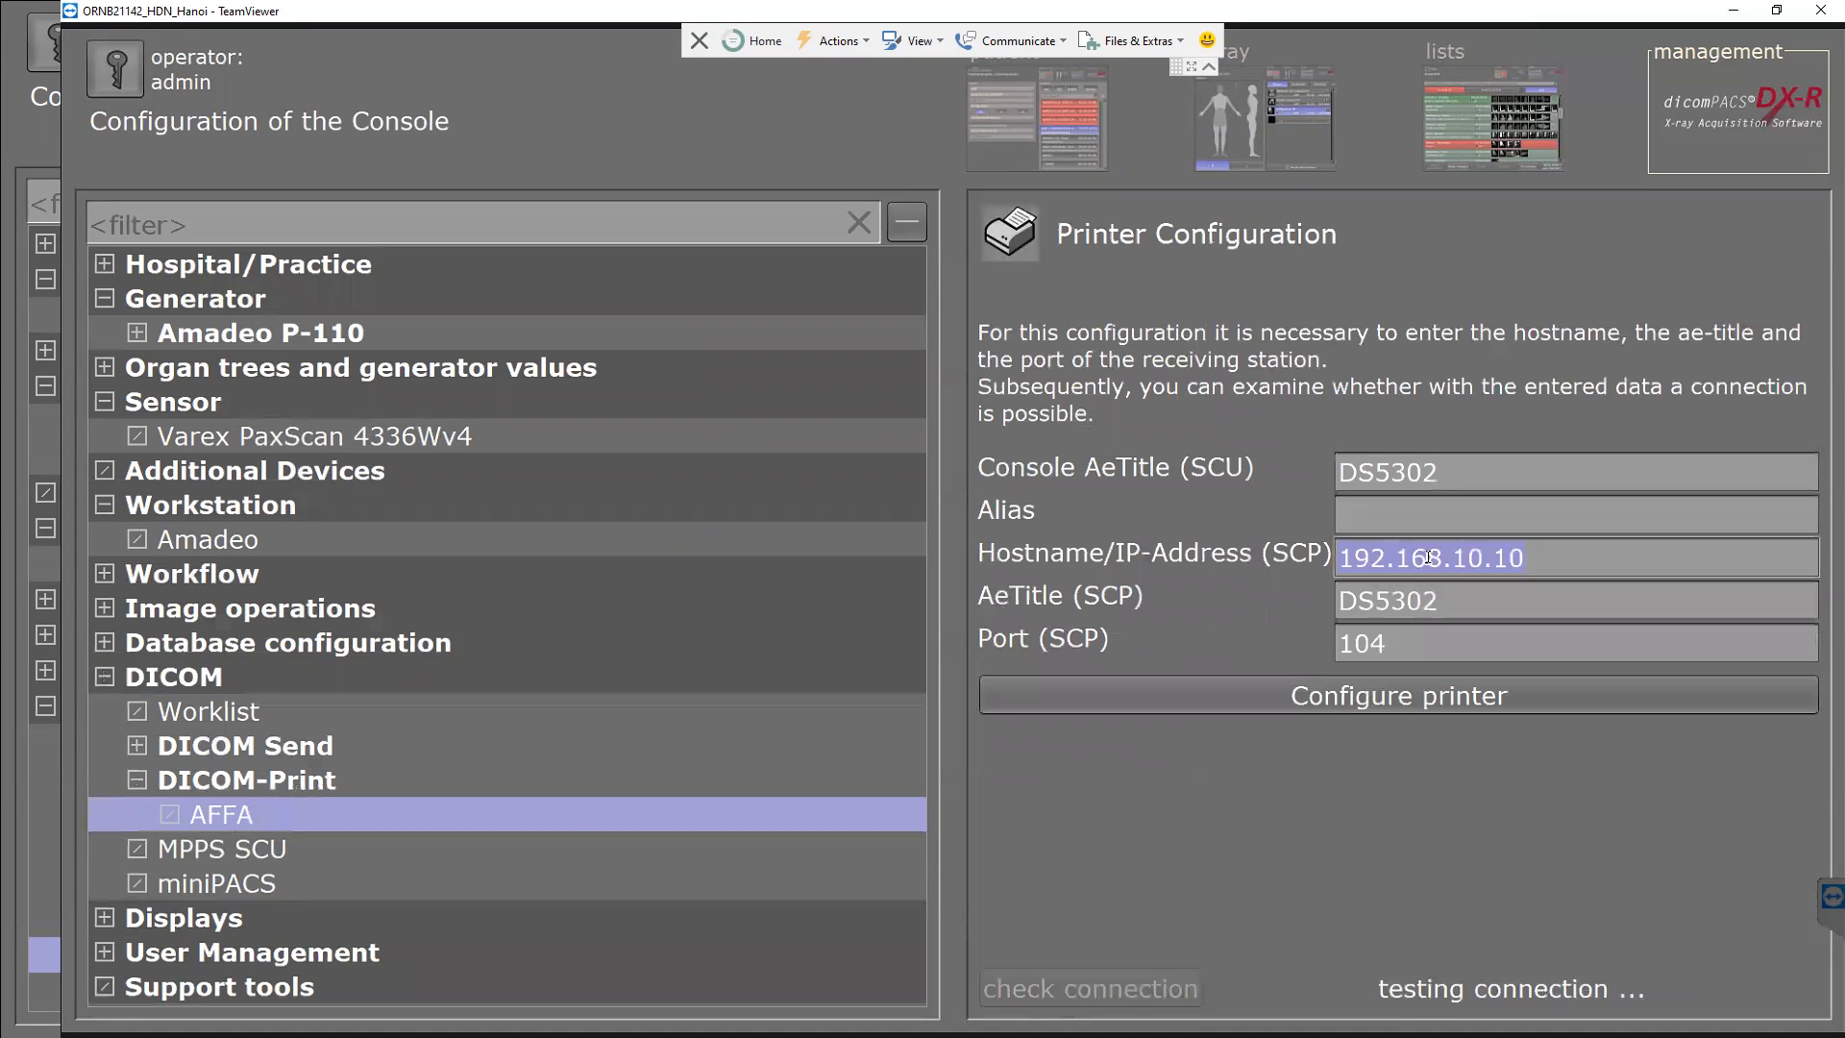
Open Command Prompt and ping the printer at 192.168.10.10.
key("super")
type("md")
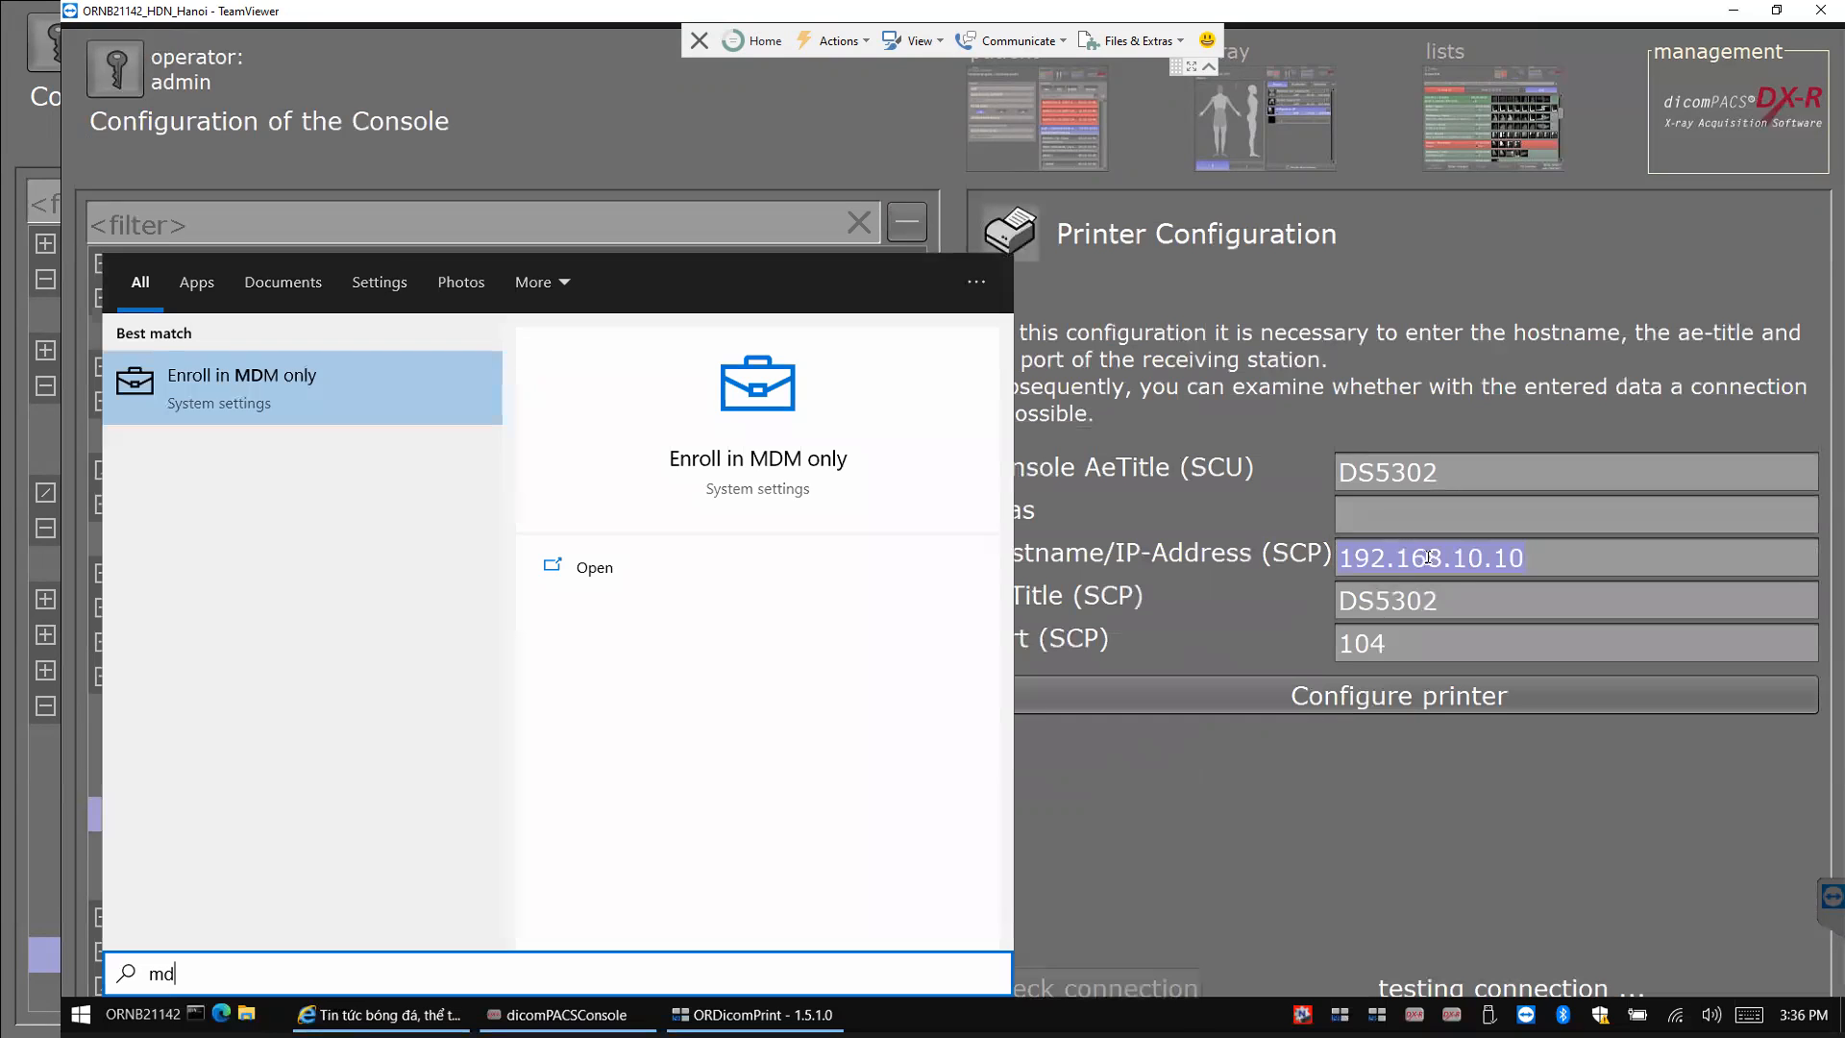
key("BackSpace")
key("BackSpace")
type("cmd")
key("Return")
type("ping")
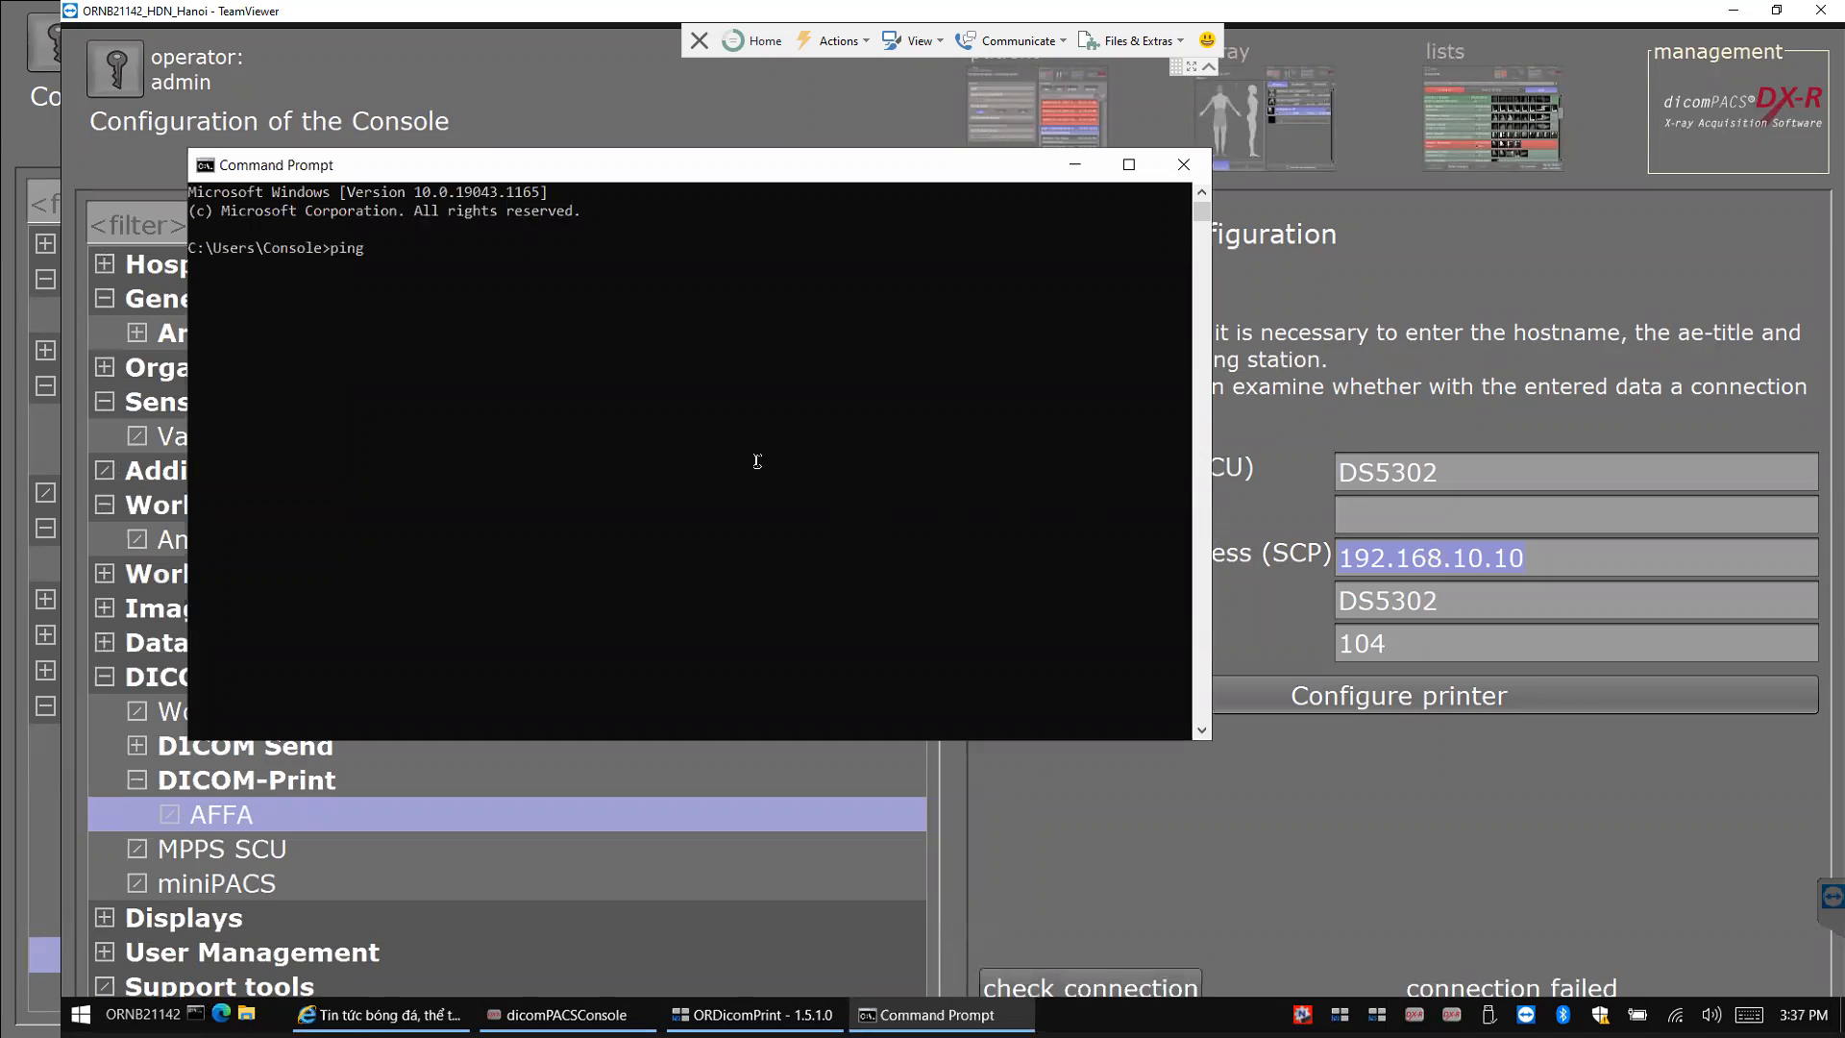
key("ctrl+v")
key("Return")
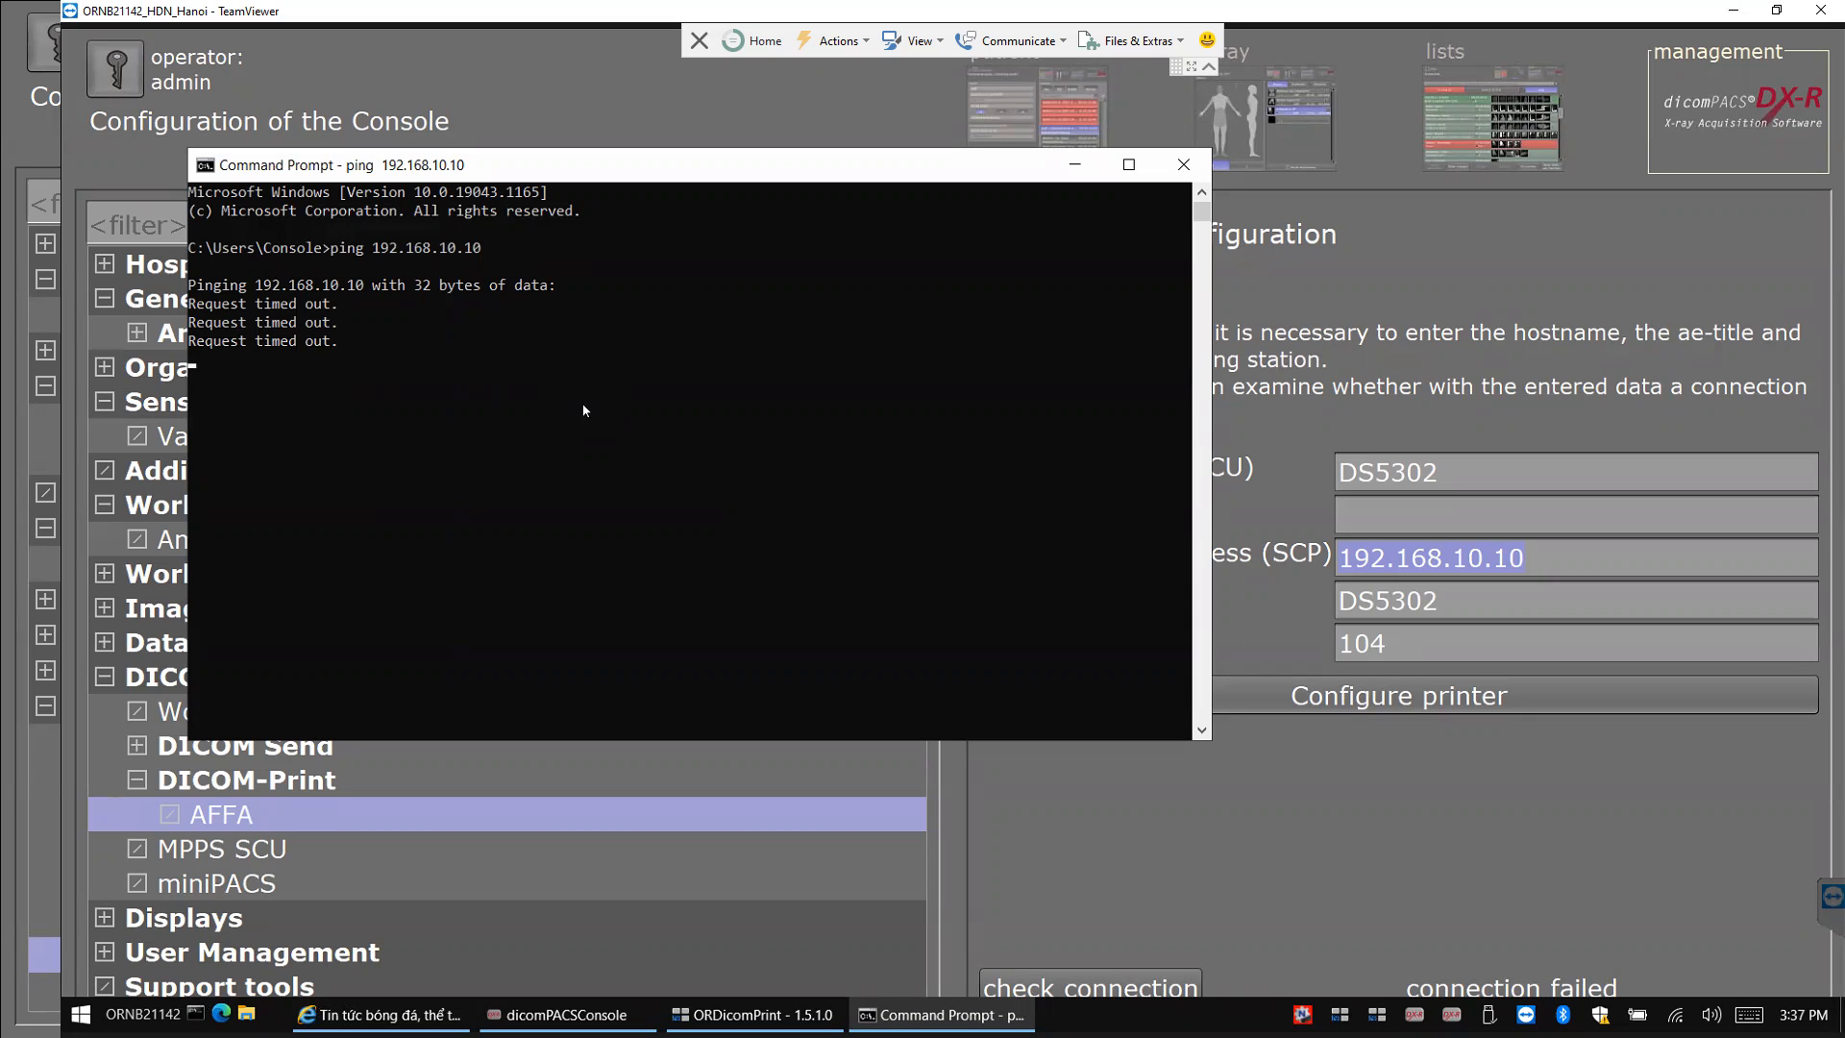
After the ping finishes with 0 of 4 received, return to the dicomPACS printer settings.
key("Return")
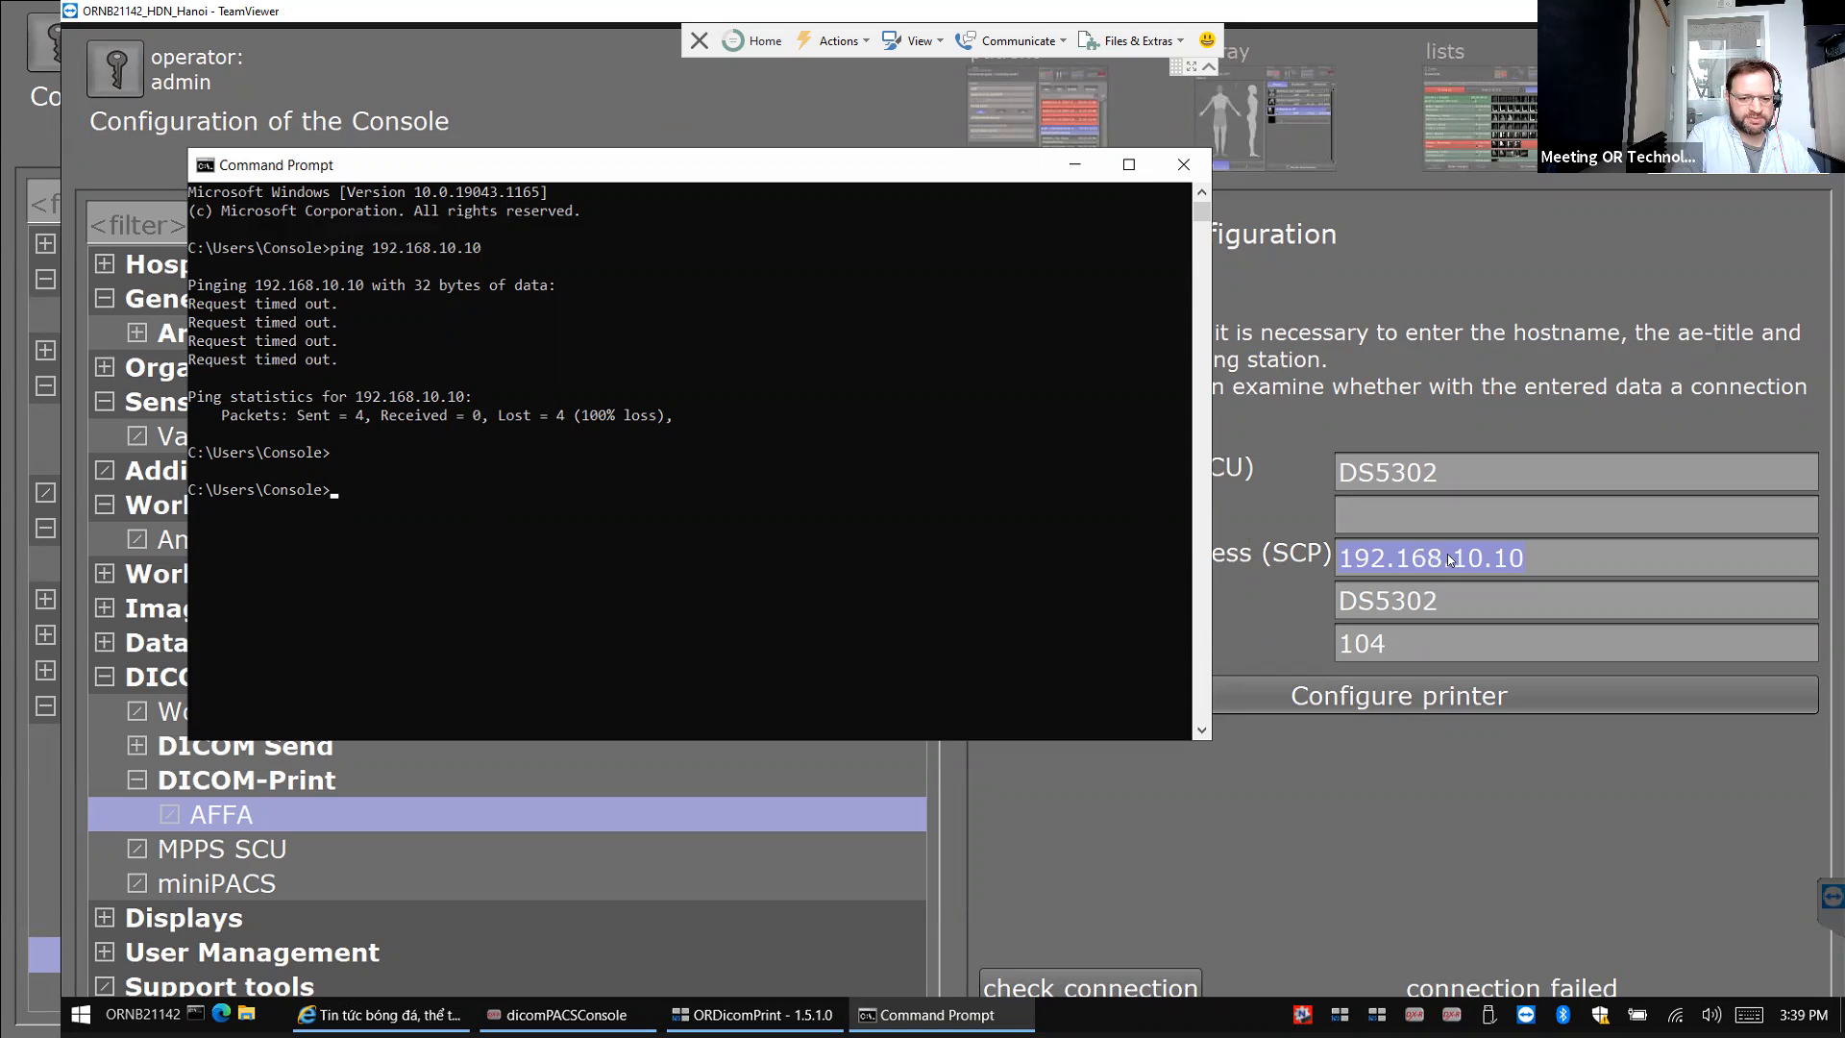
left_click_drag(507, 535, 1460, 564)
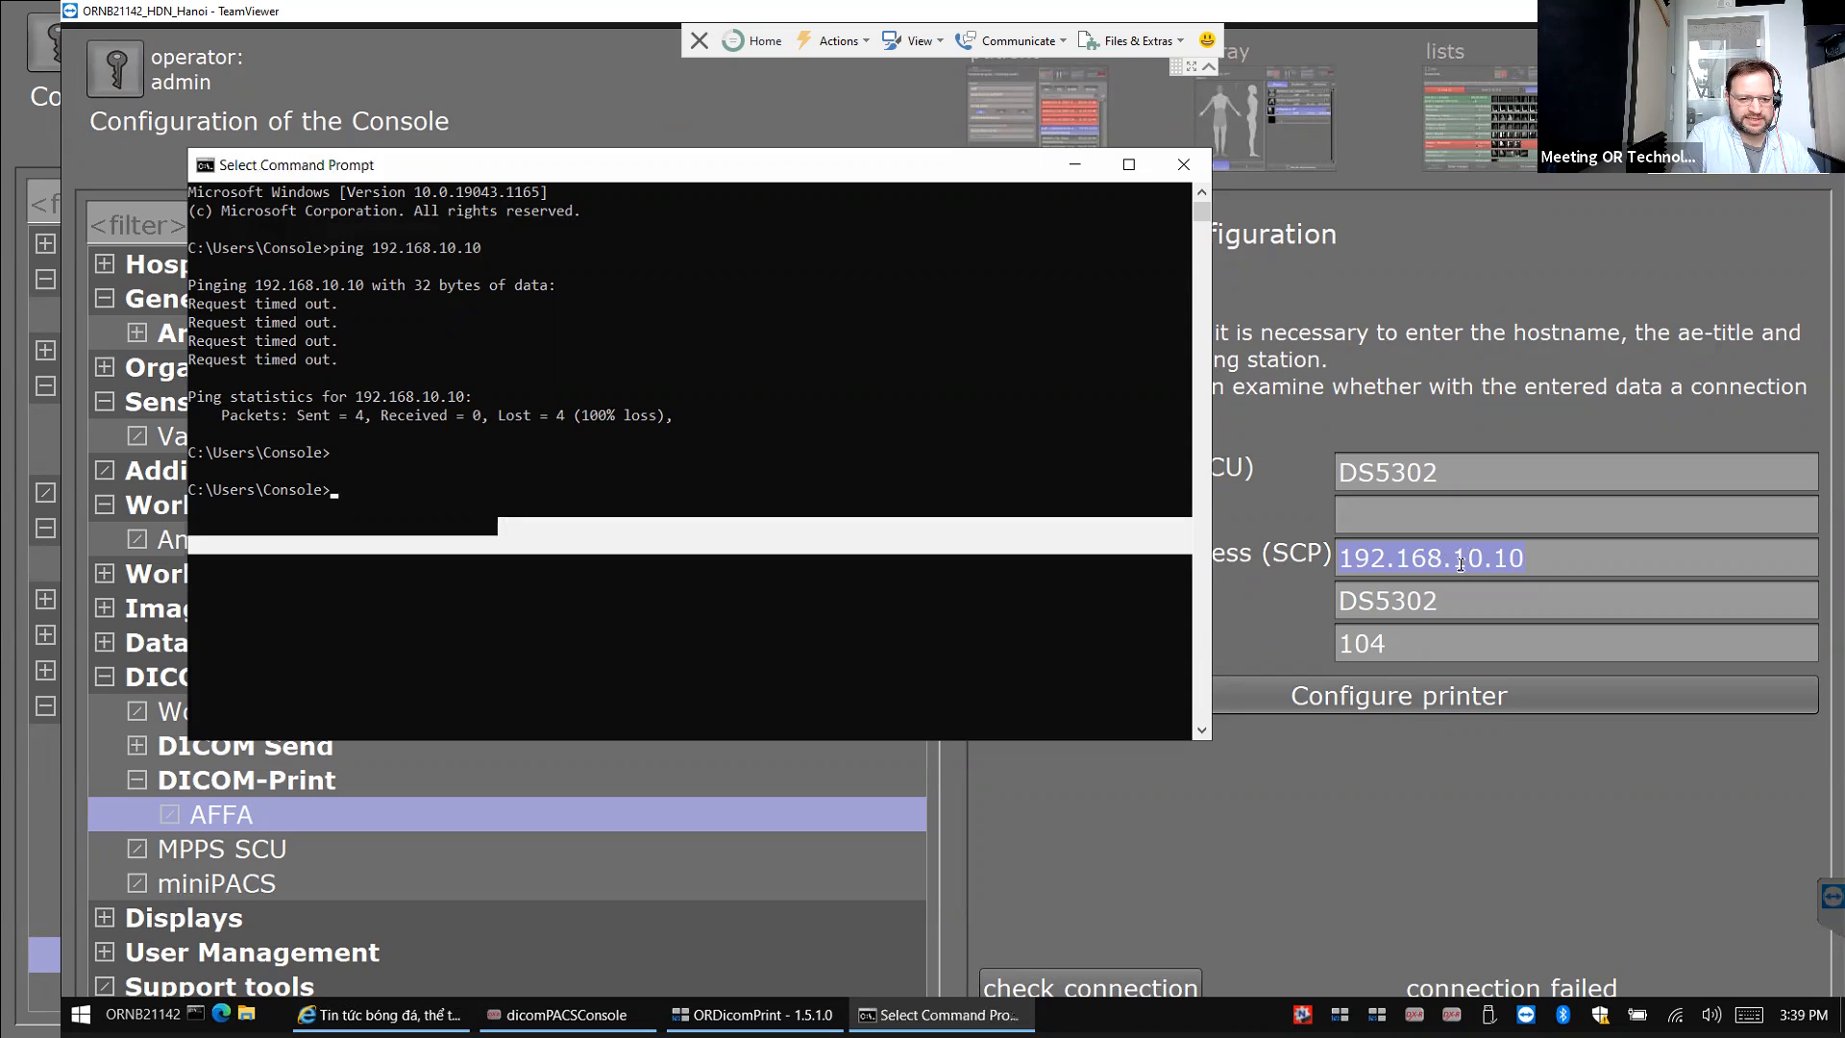
left_click(1404, 644)
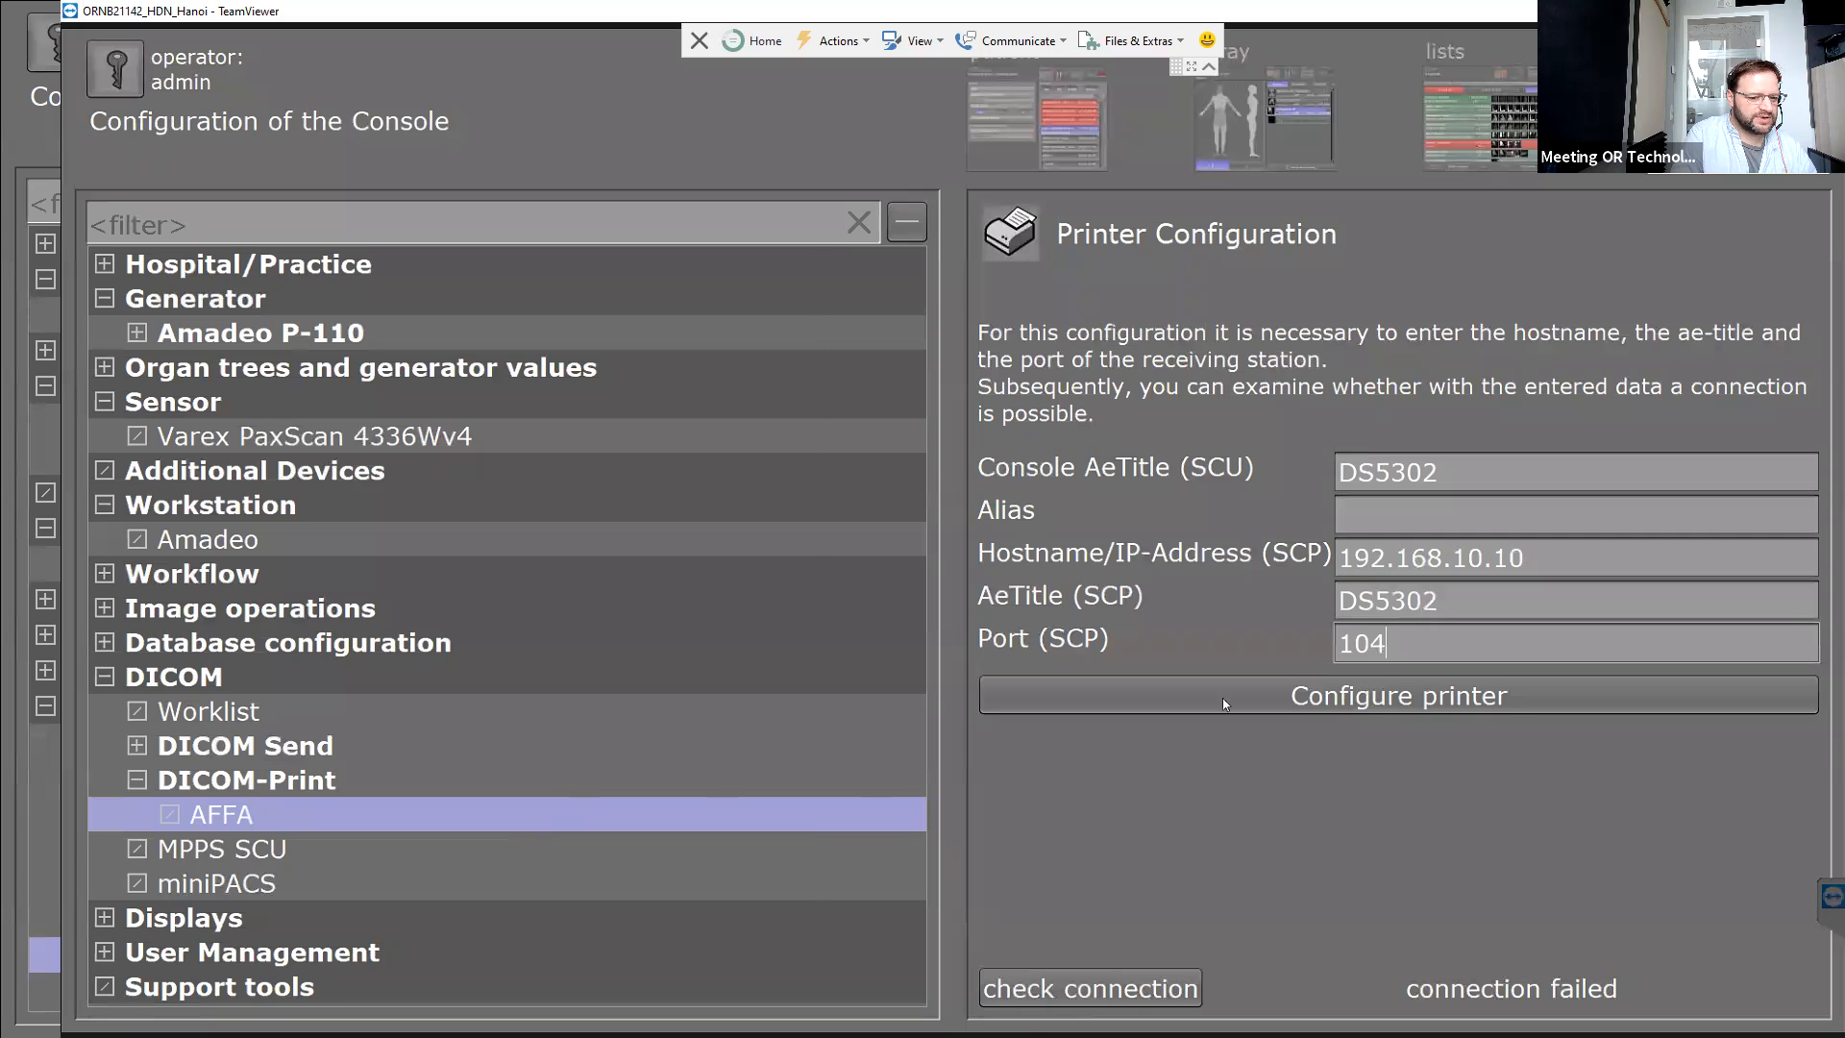
In the Command Prompt window, run 'telnet 192.168.10.10 104' to test the printer port.
key("super")
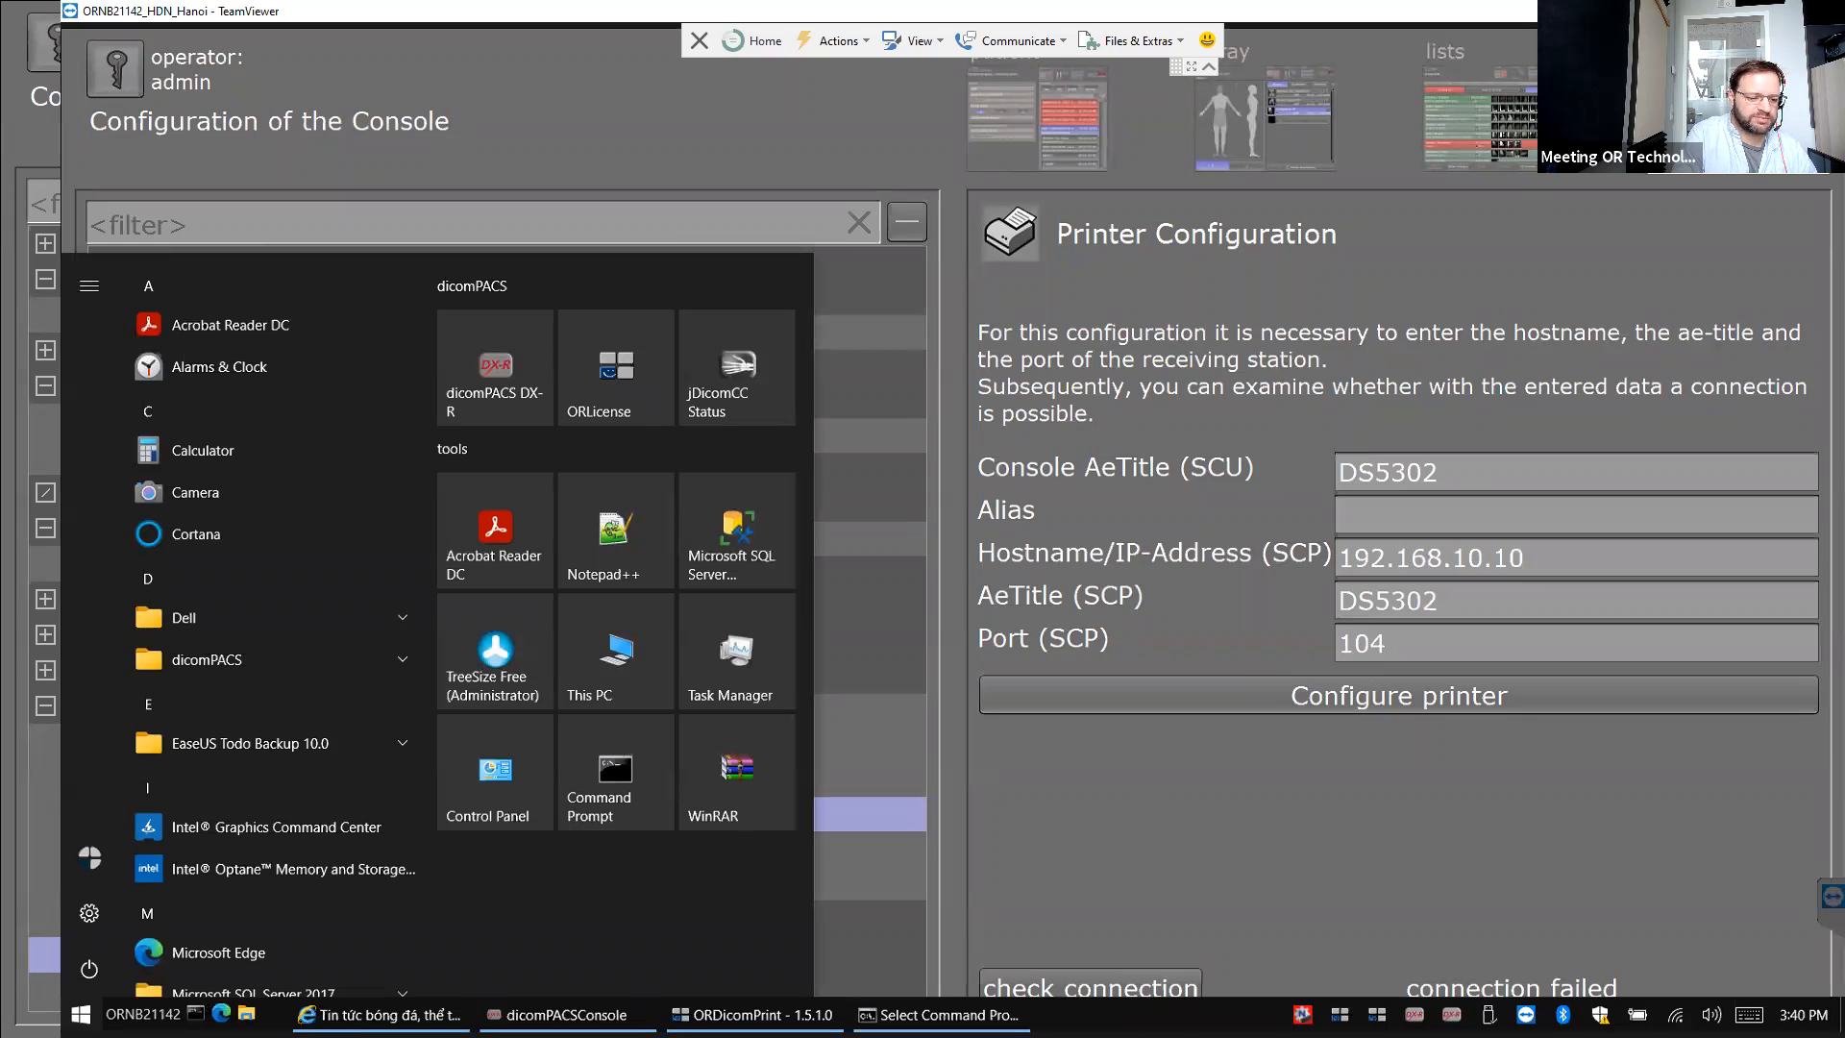
left_click(918, 955)
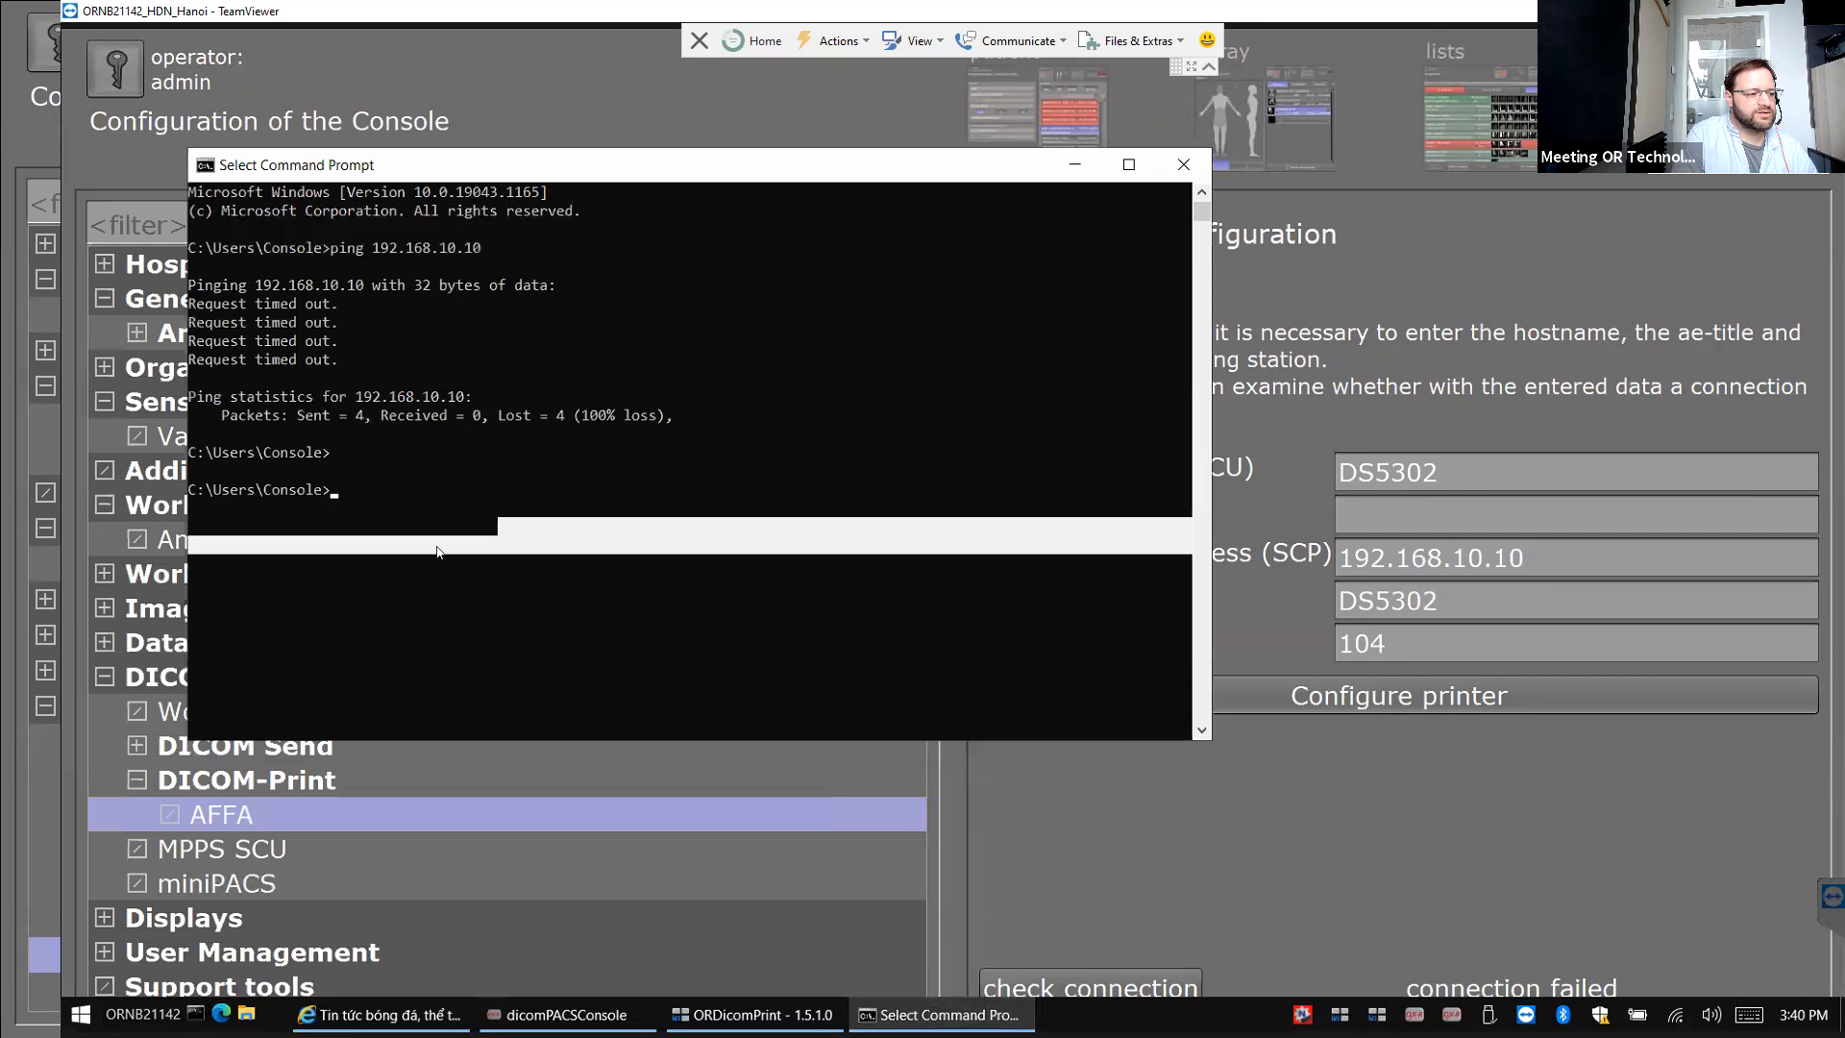
left_click(376, 506)
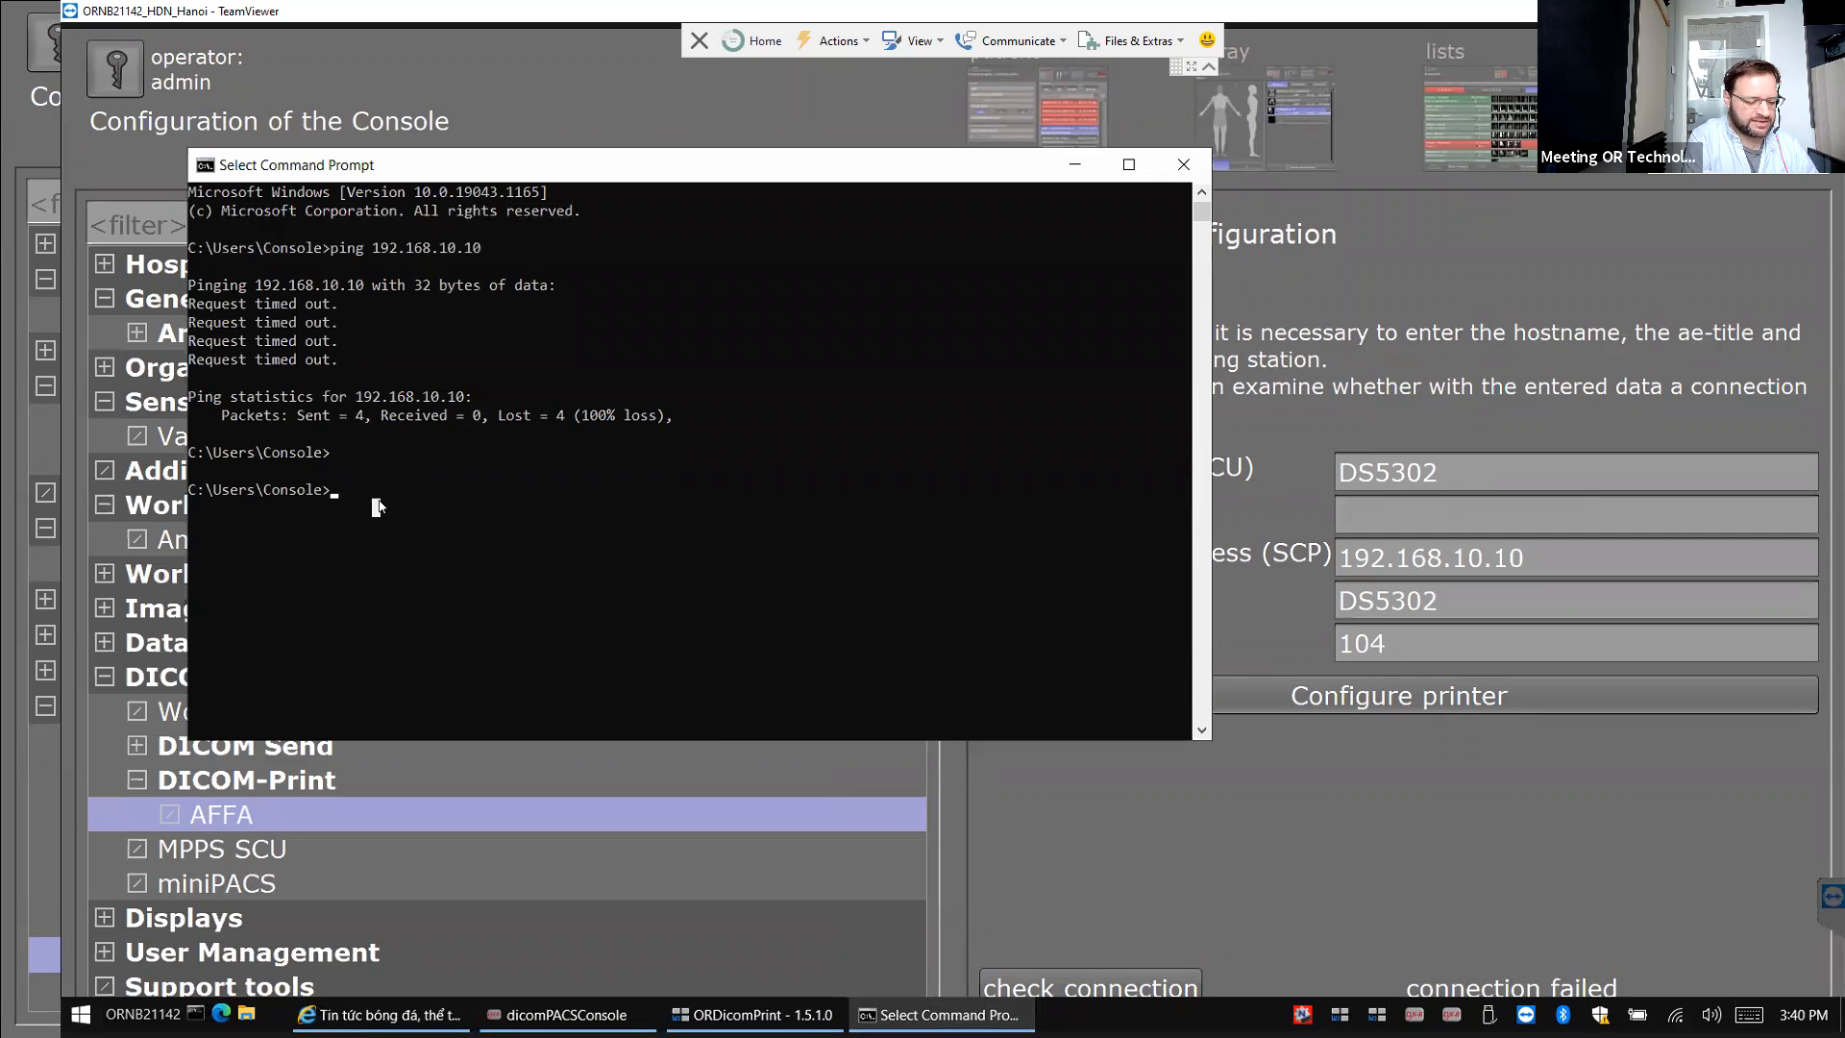
type("telnet ")
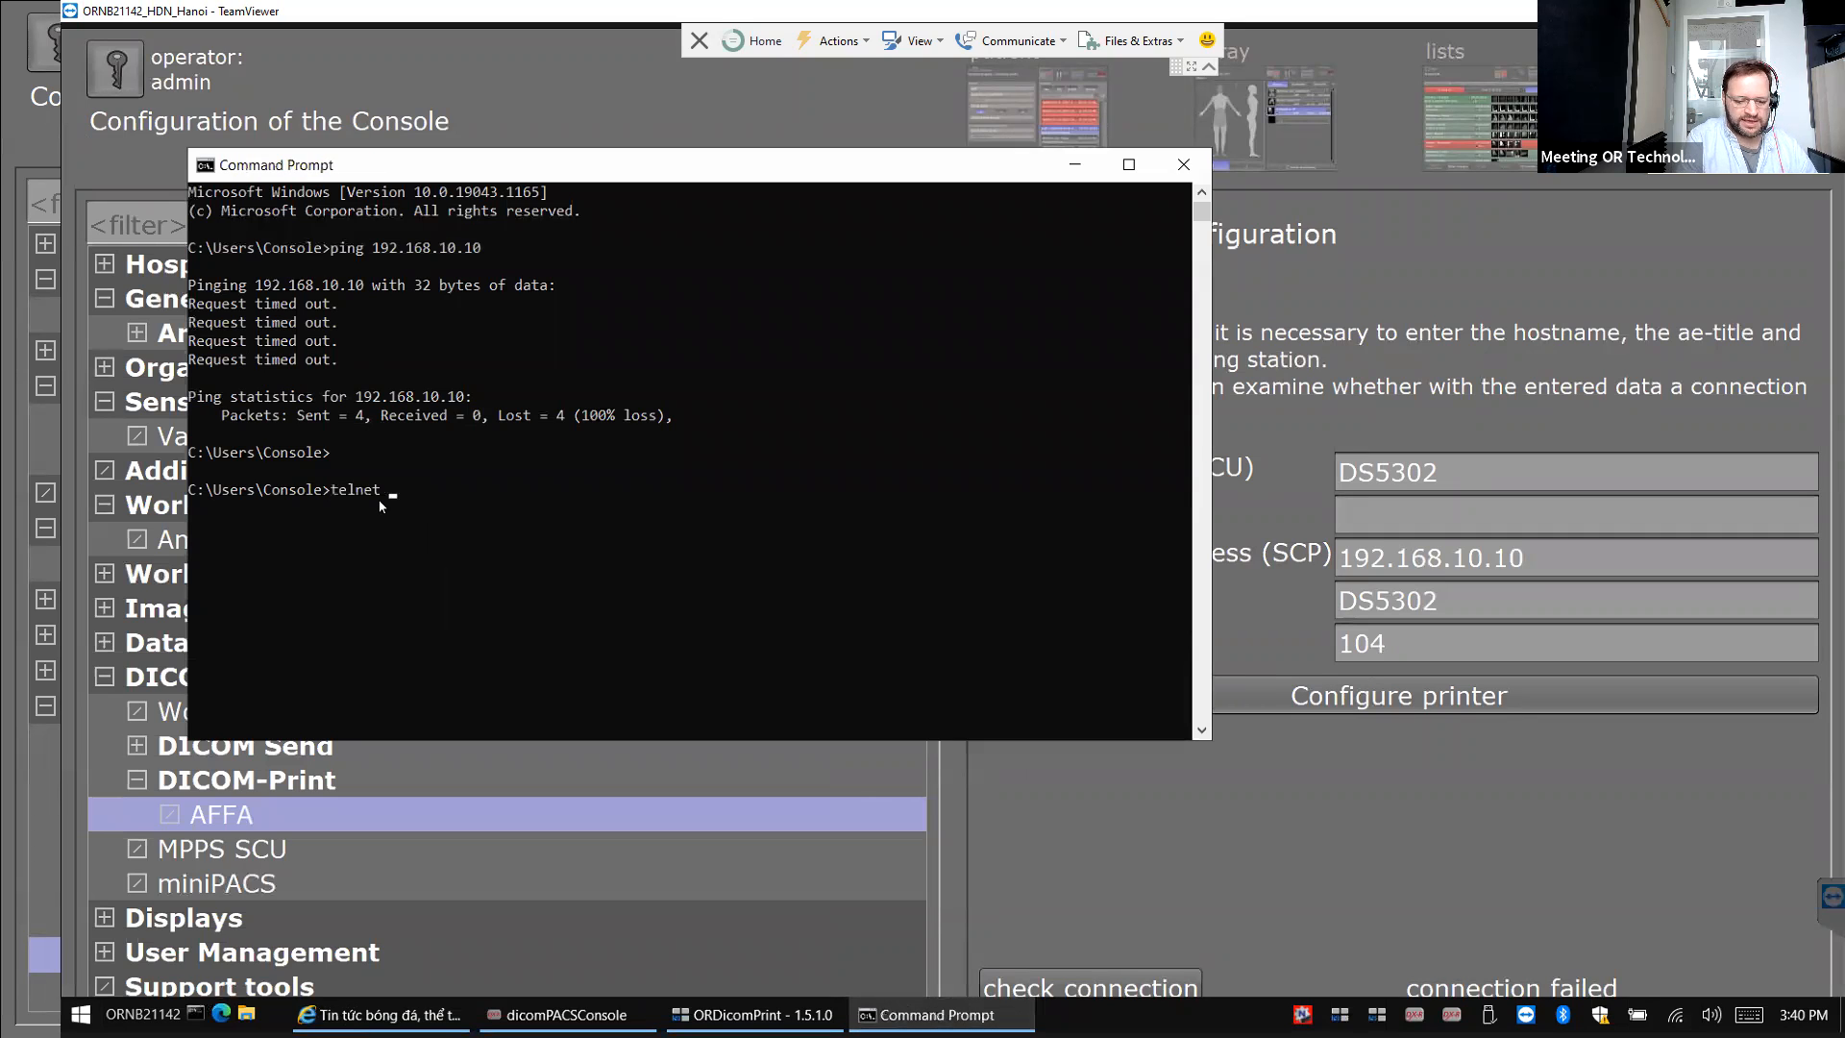
type("192")
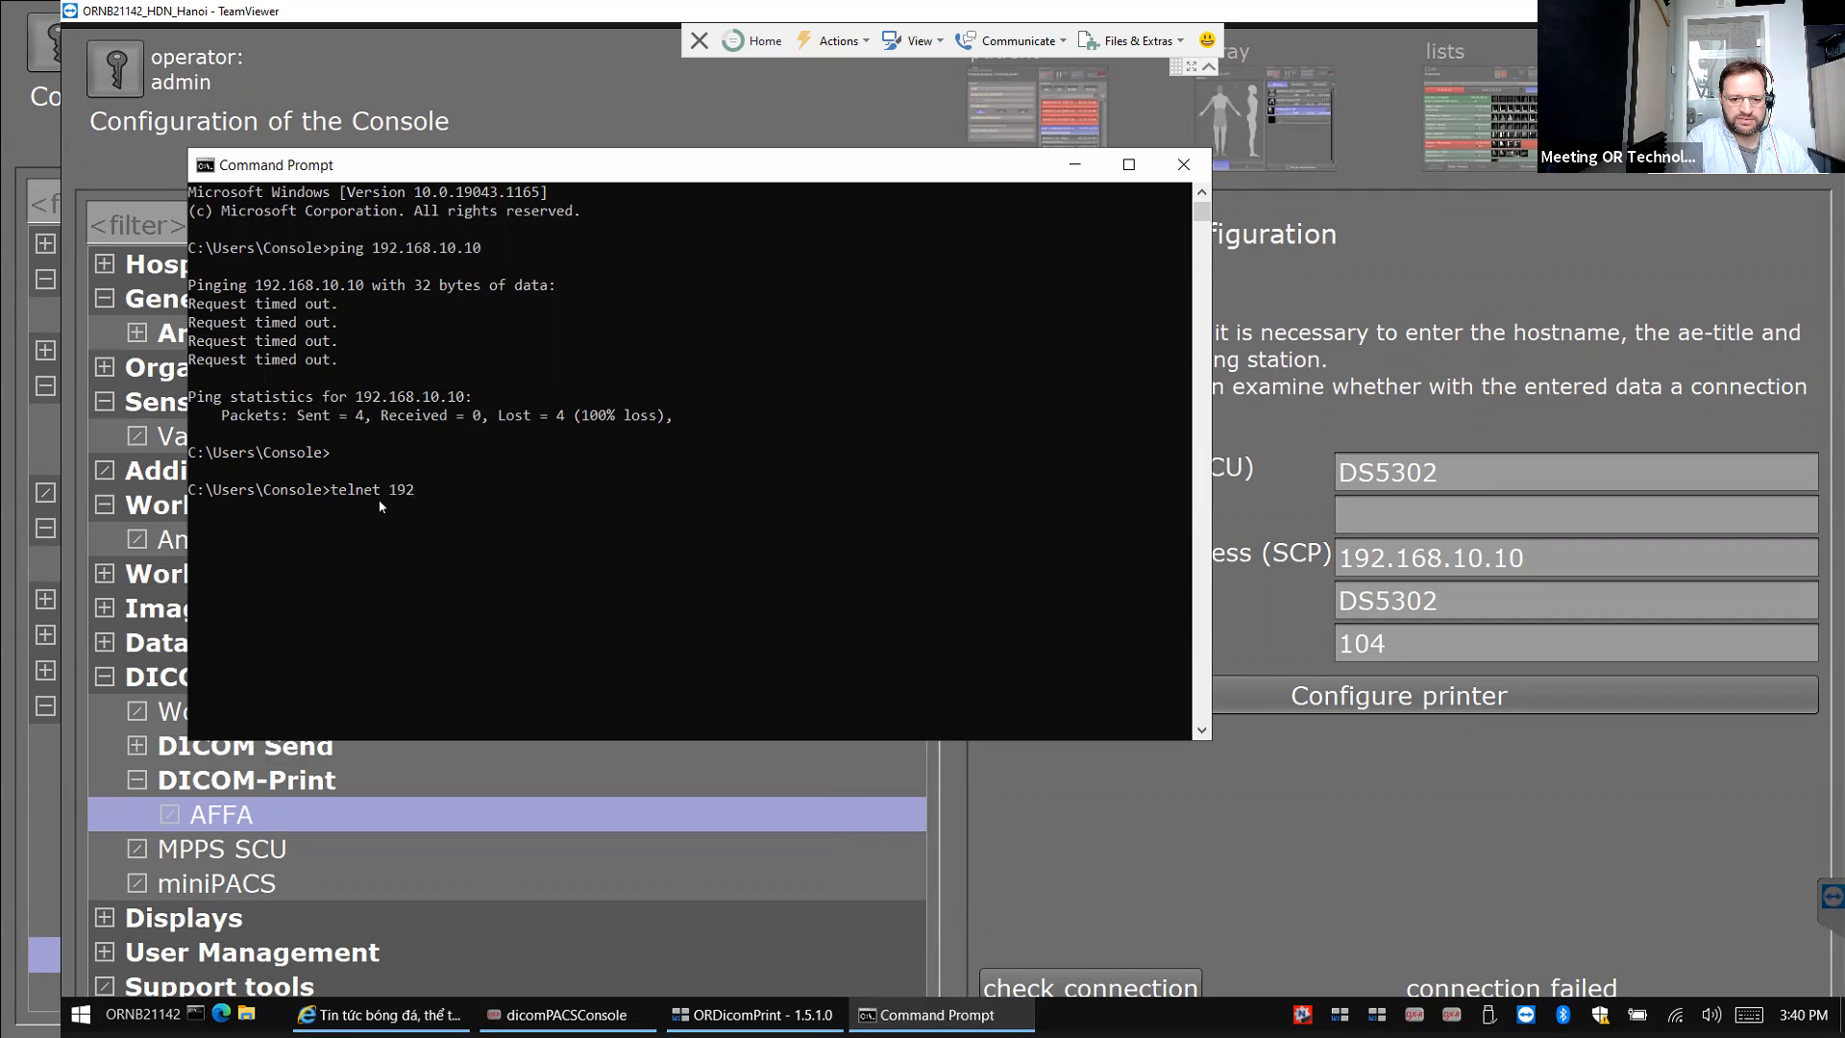
type(".168.101")
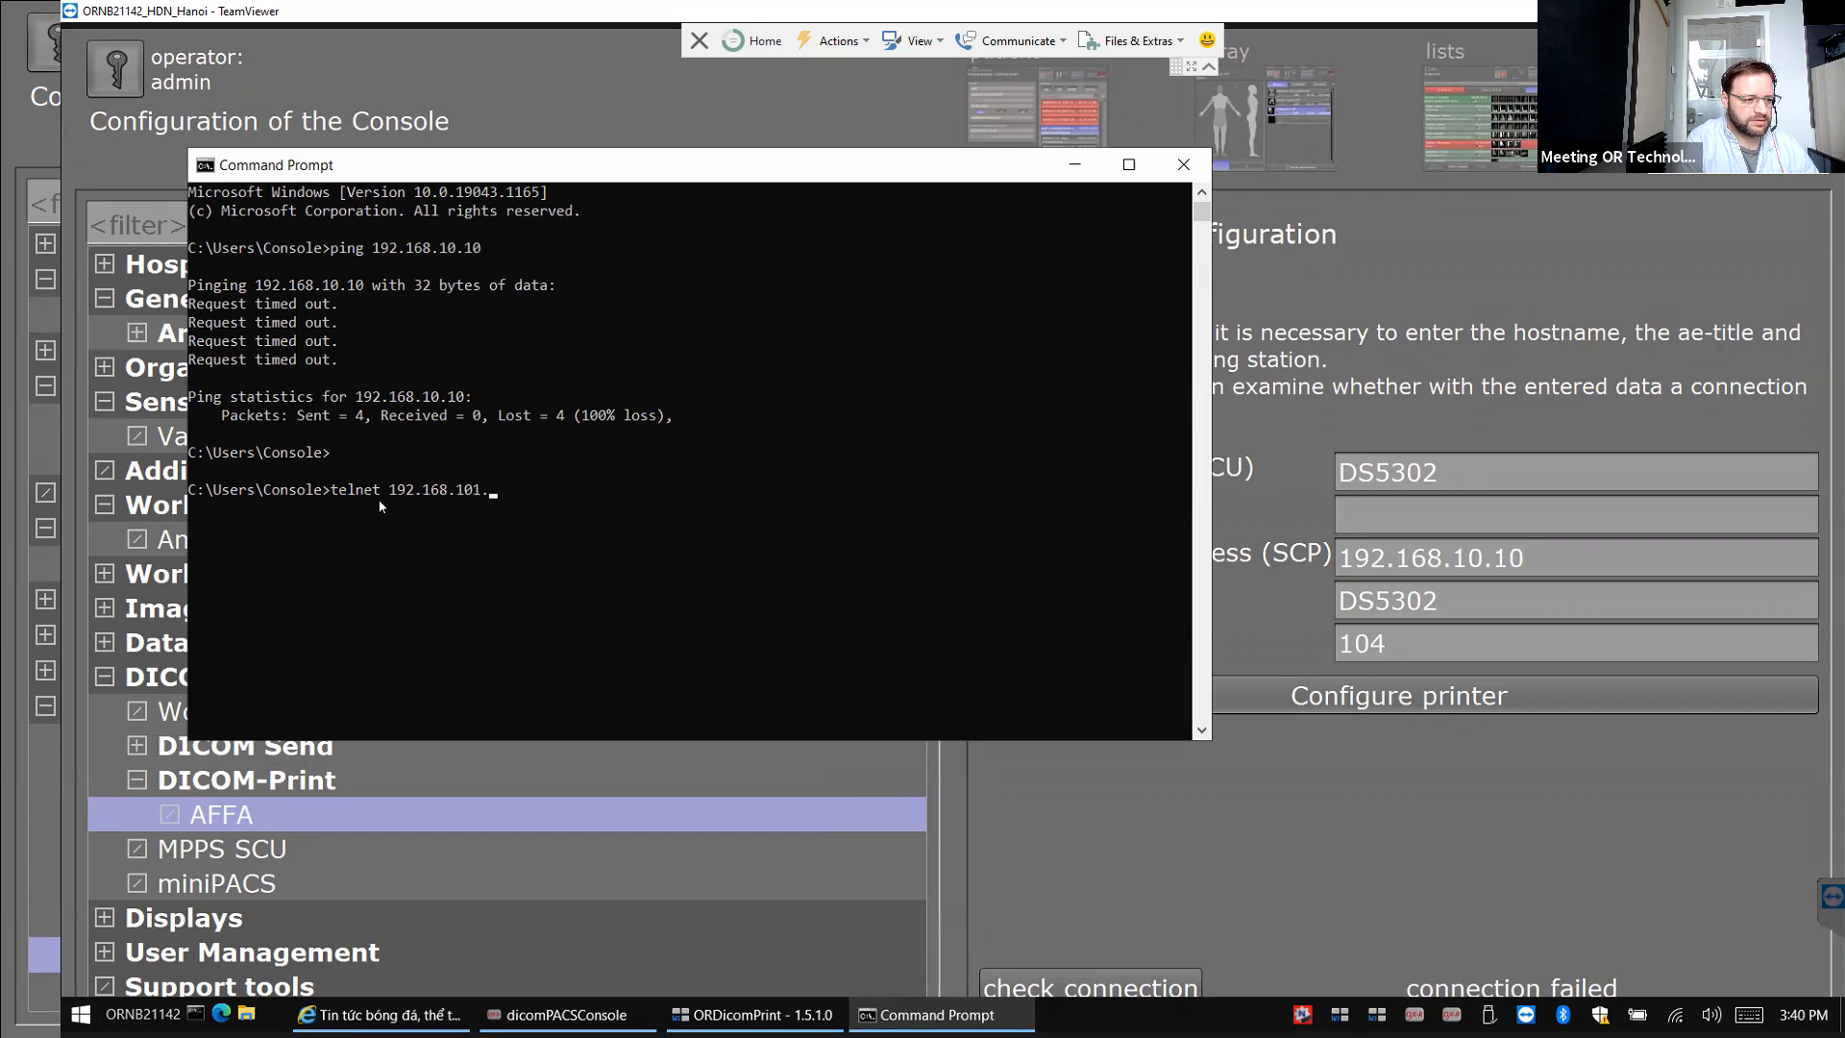
type(".")
key("BackSpace")
key("BackSpace")
type(".10")
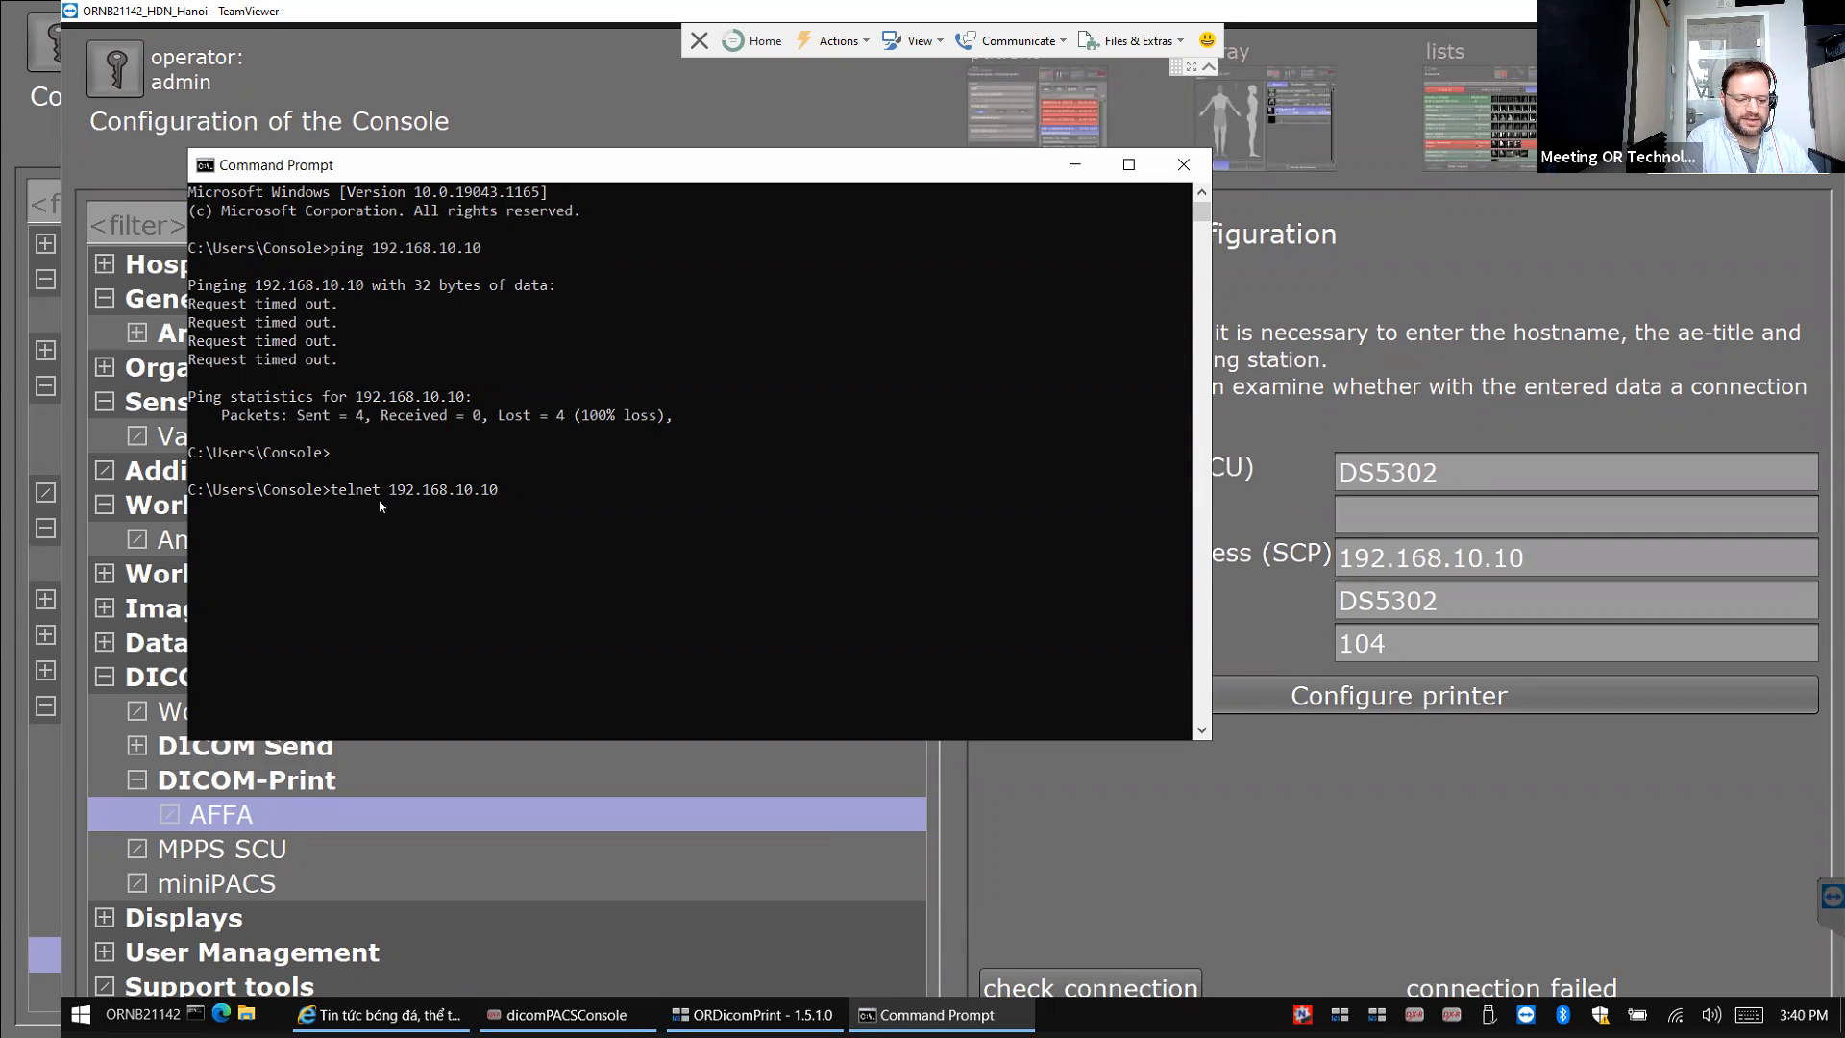
type(" 104")
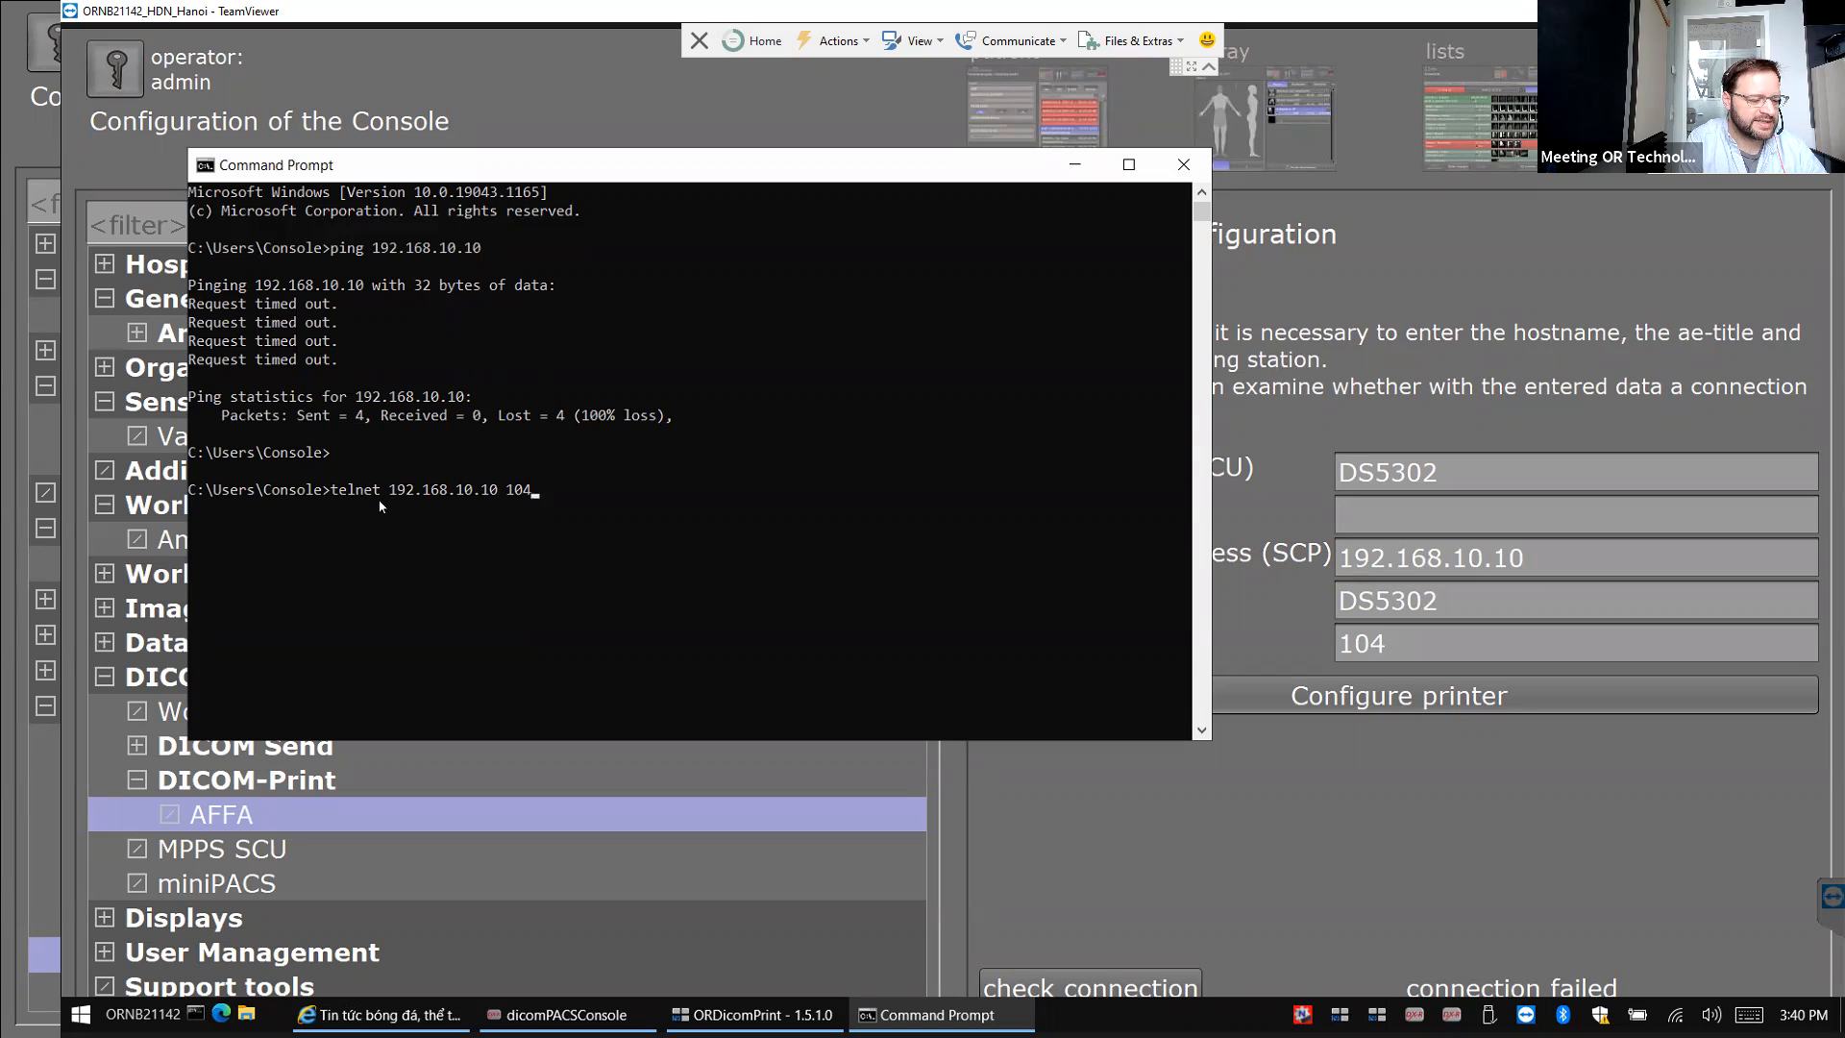
key("Return")
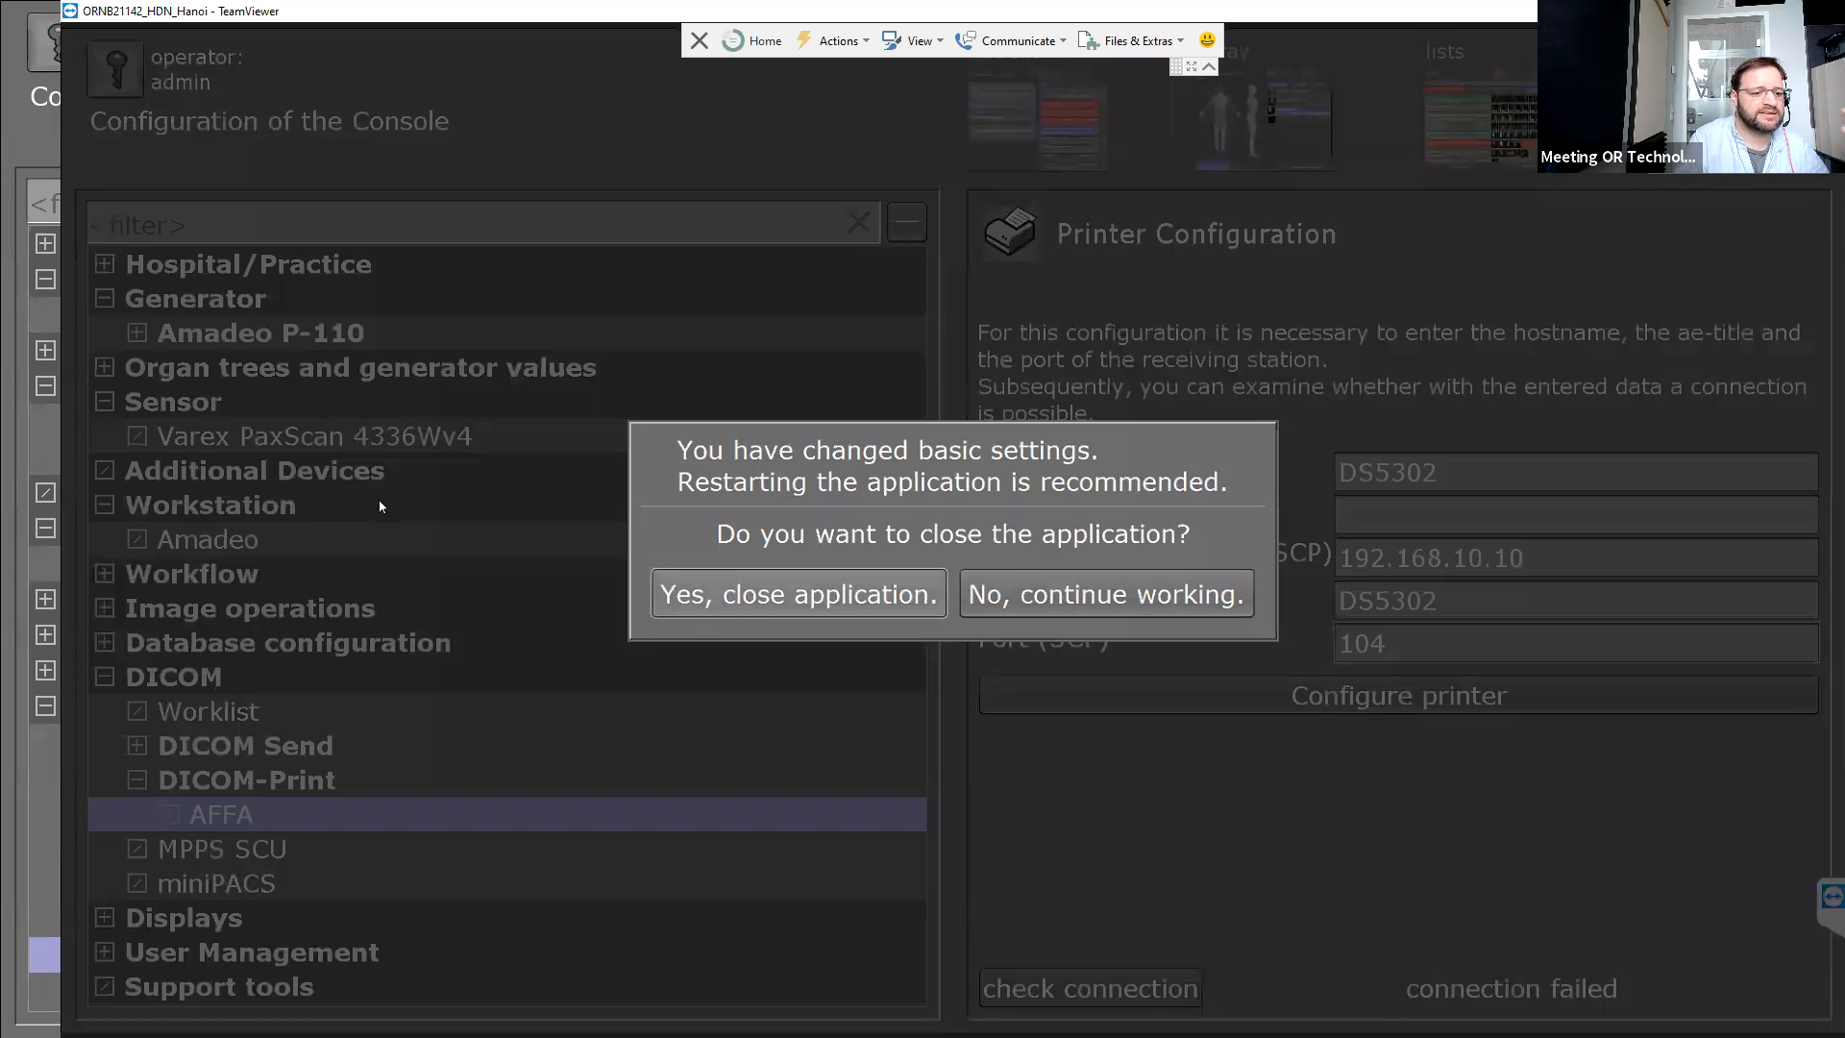
Confirm closing dicomPACS DX-R, then open This PC in a file browser.
key("Return")
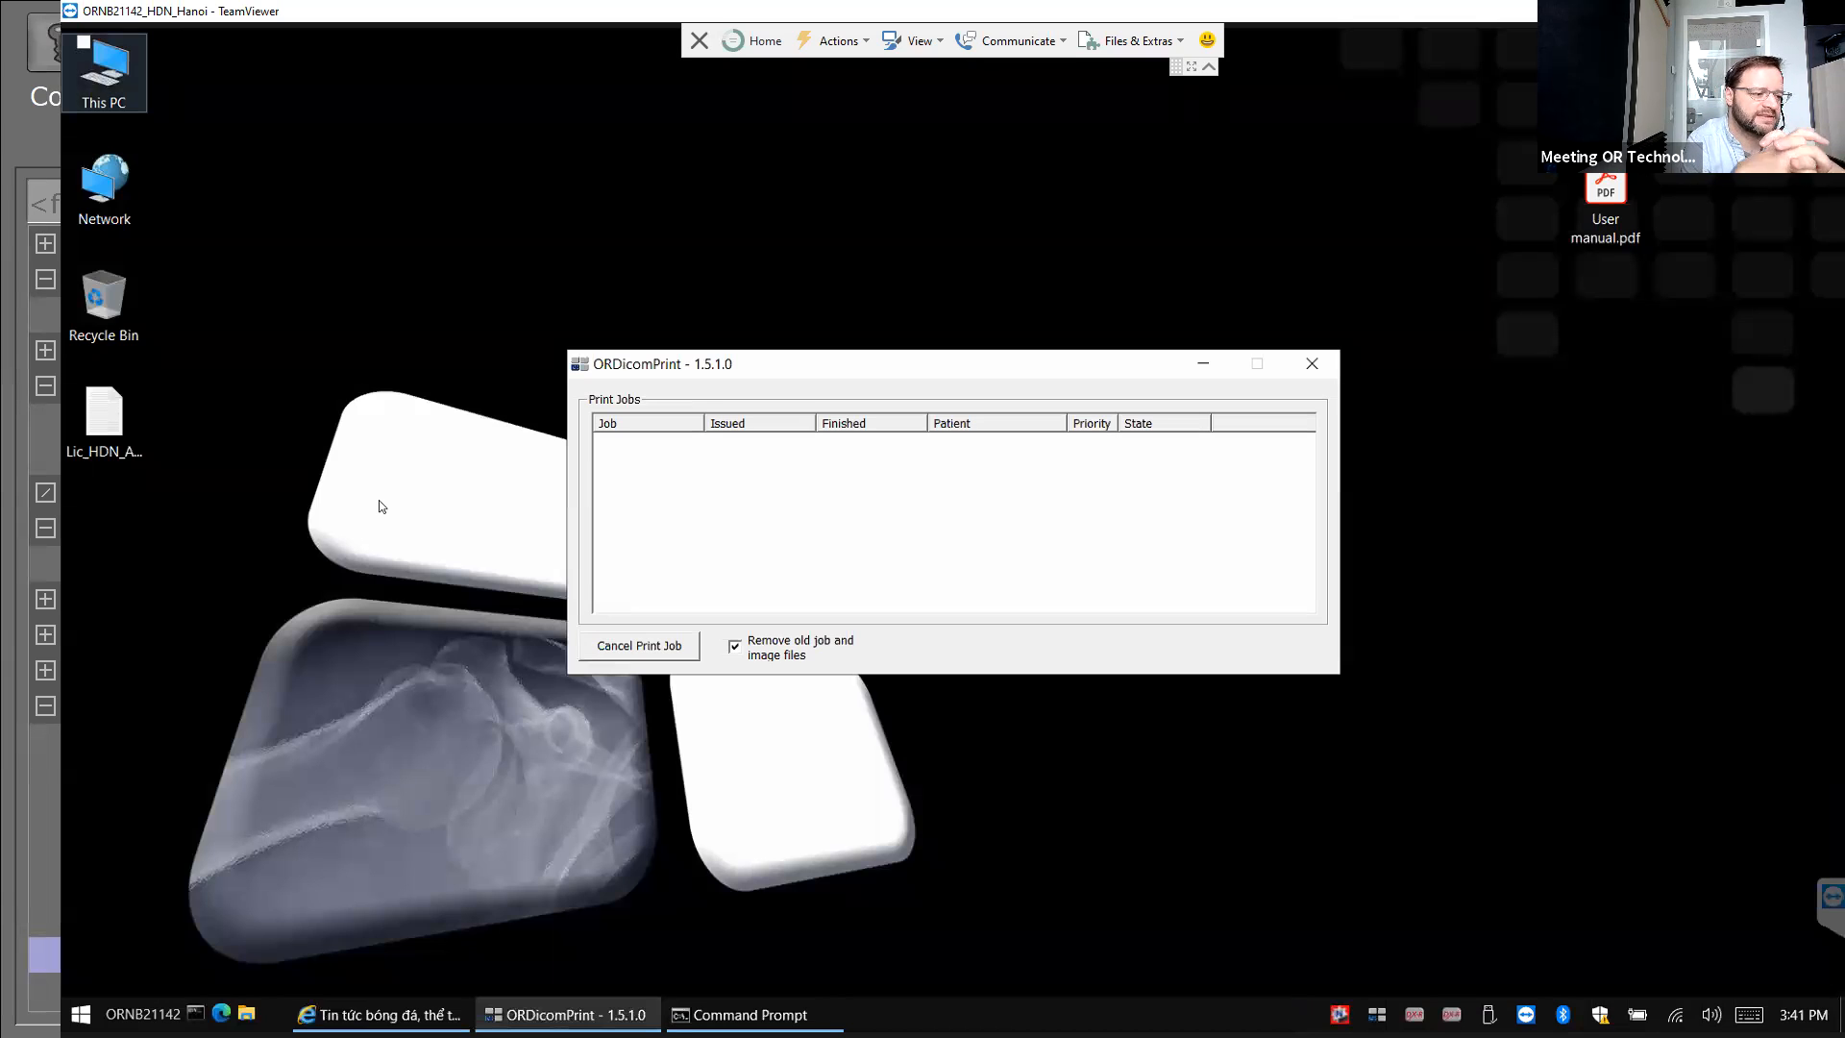
key("Return")
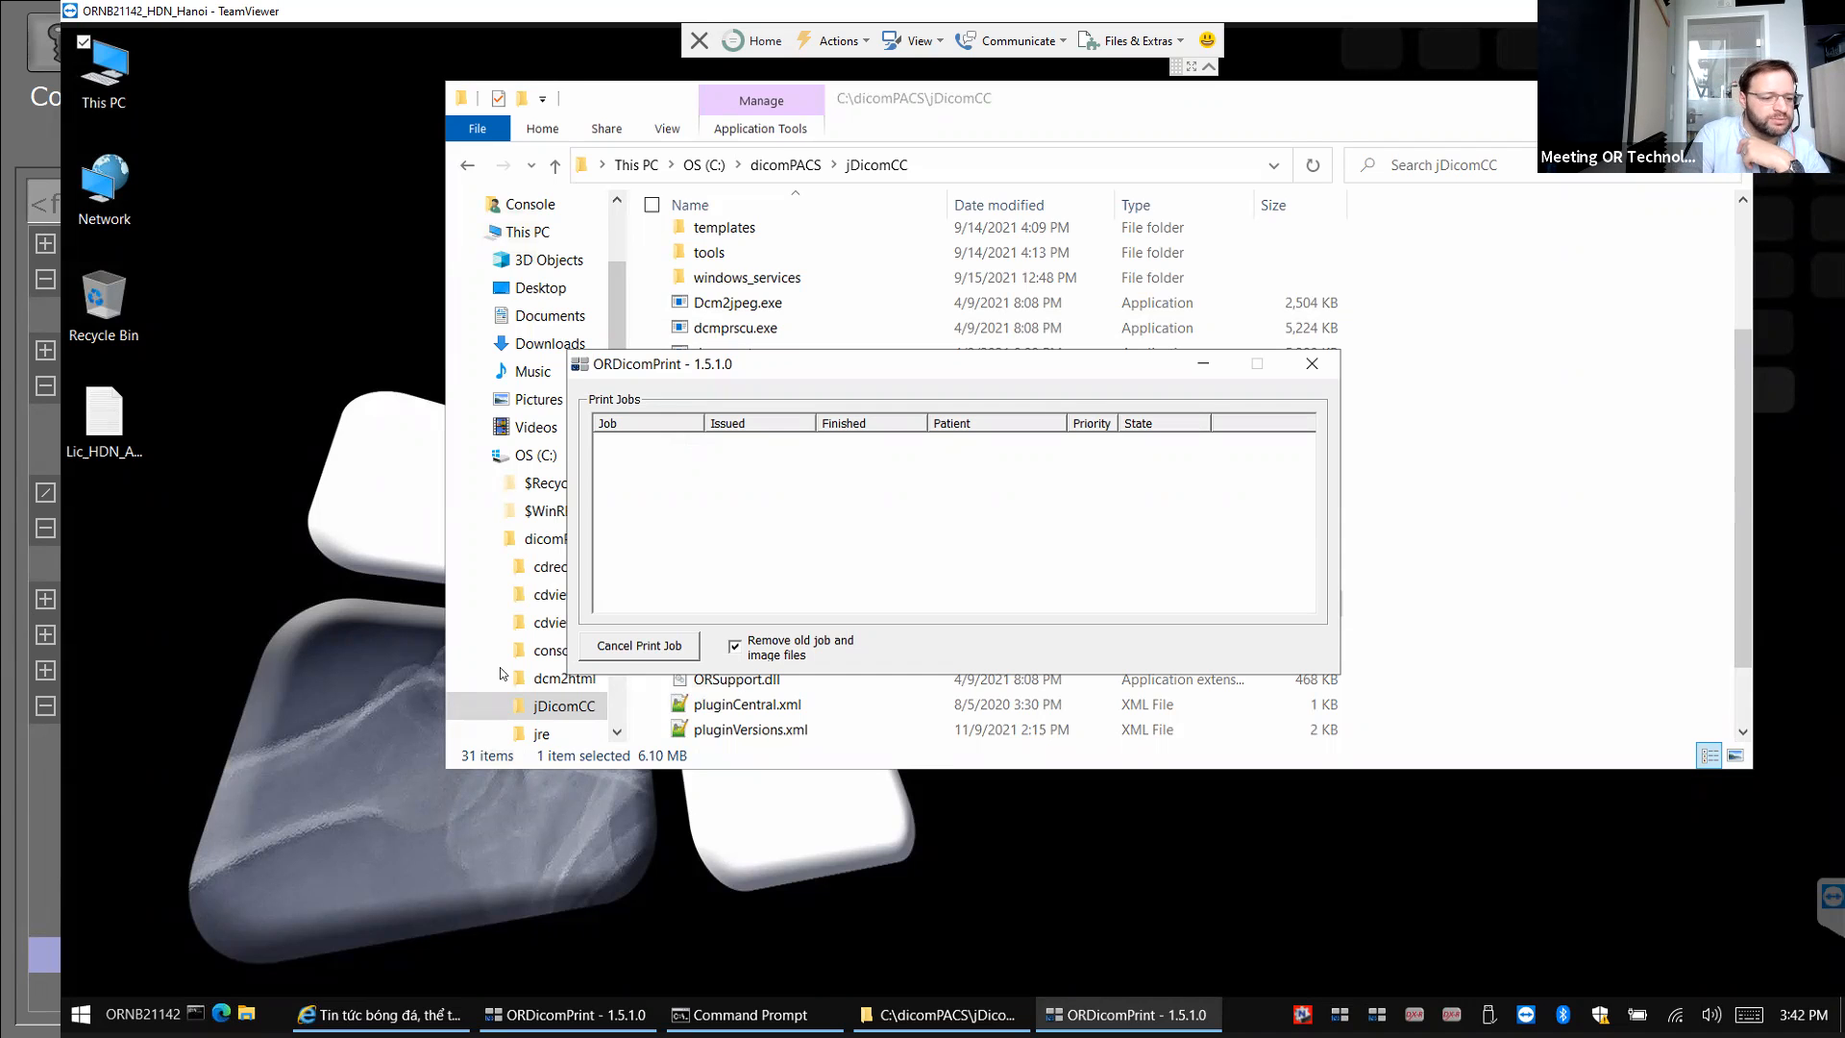
Turn off 'Remove old job and image files' in ORDicomPrint and go up to C:\dicomPACS.
left_click(736, 648)
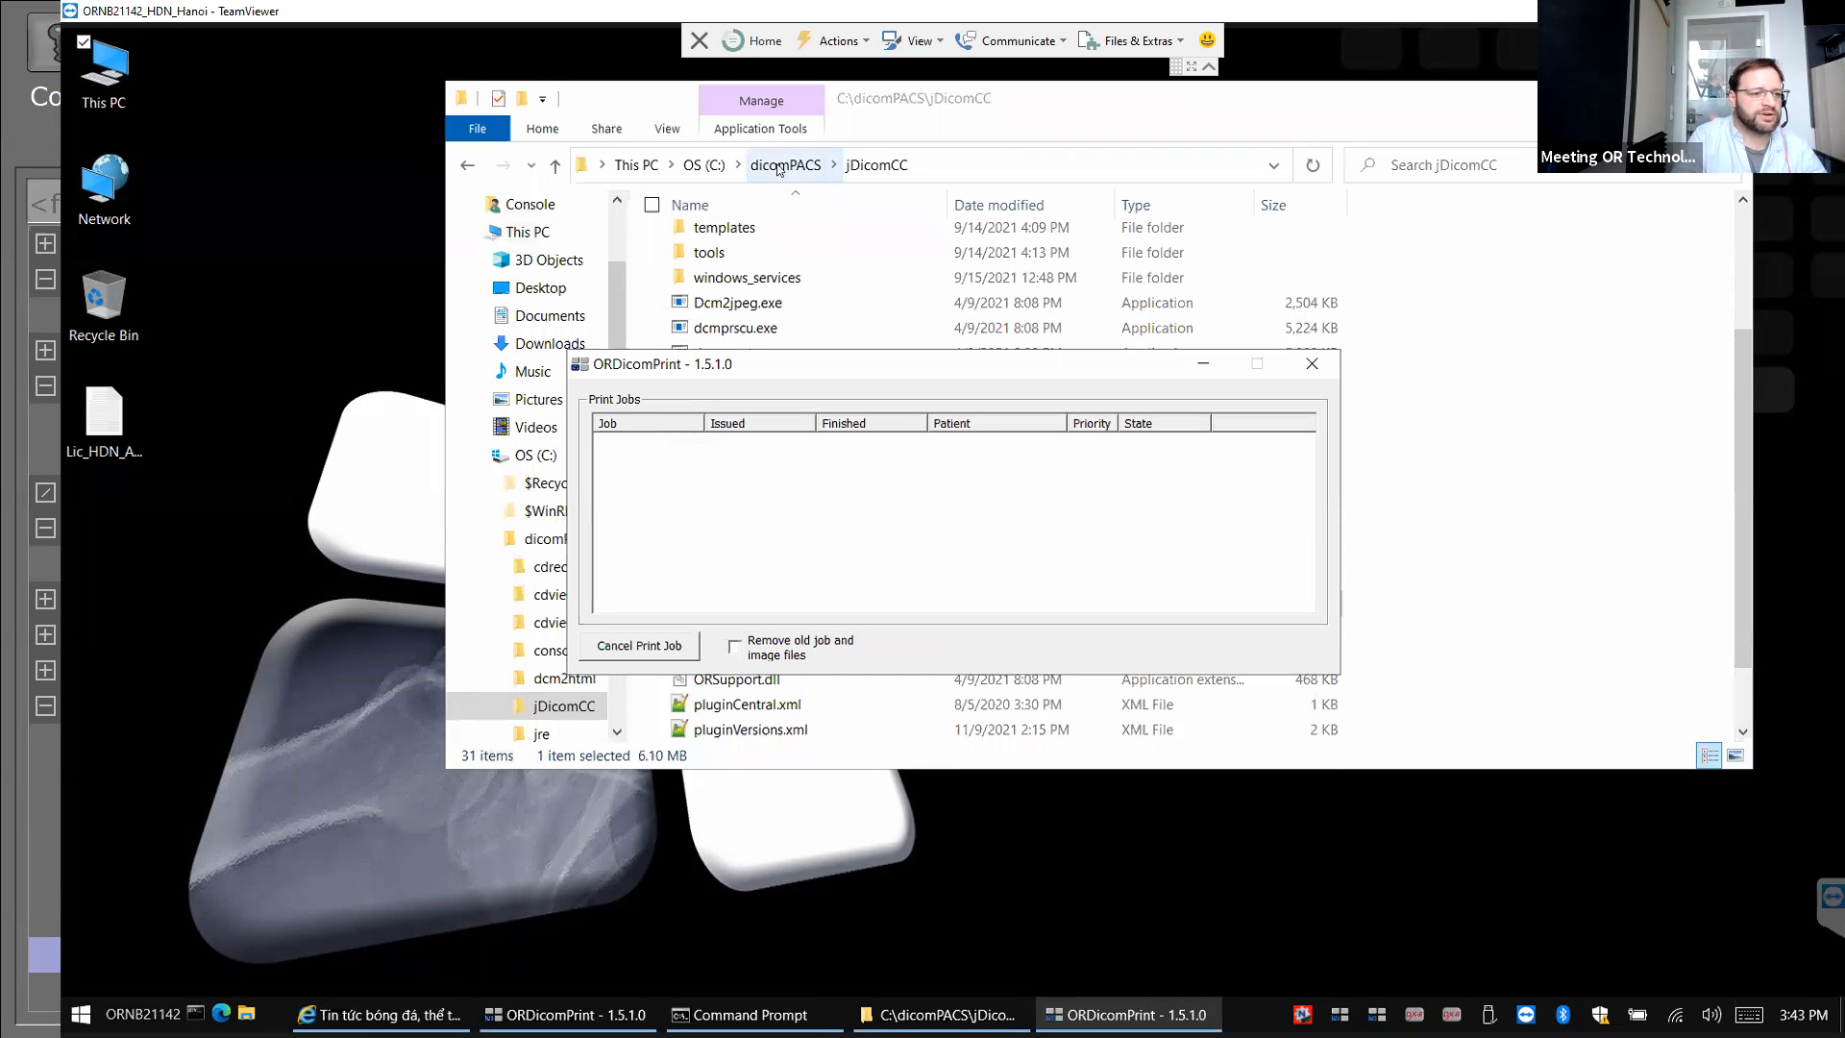
left_click(779, 168)
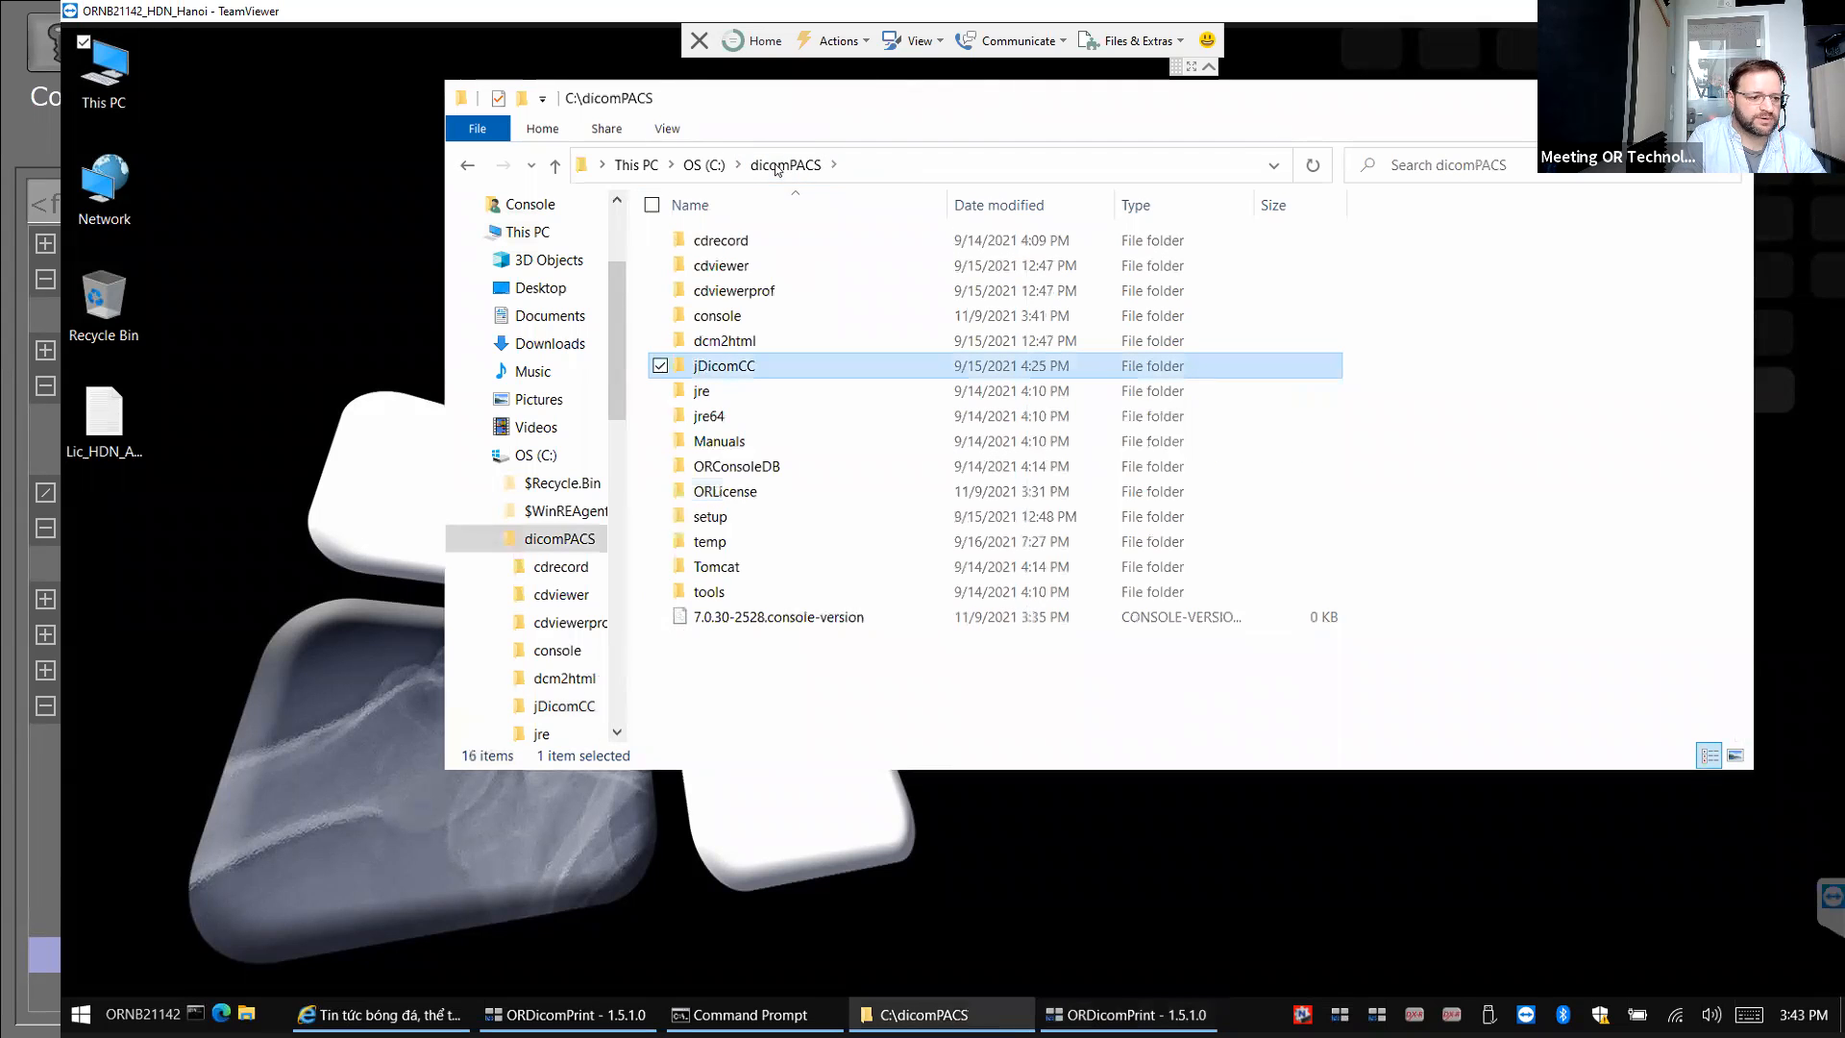
Browse into C:\dicomPACS\jDicomCC\log and select ORDicomPrint.log.
left_click(713, 372)
left_click(711, 369)
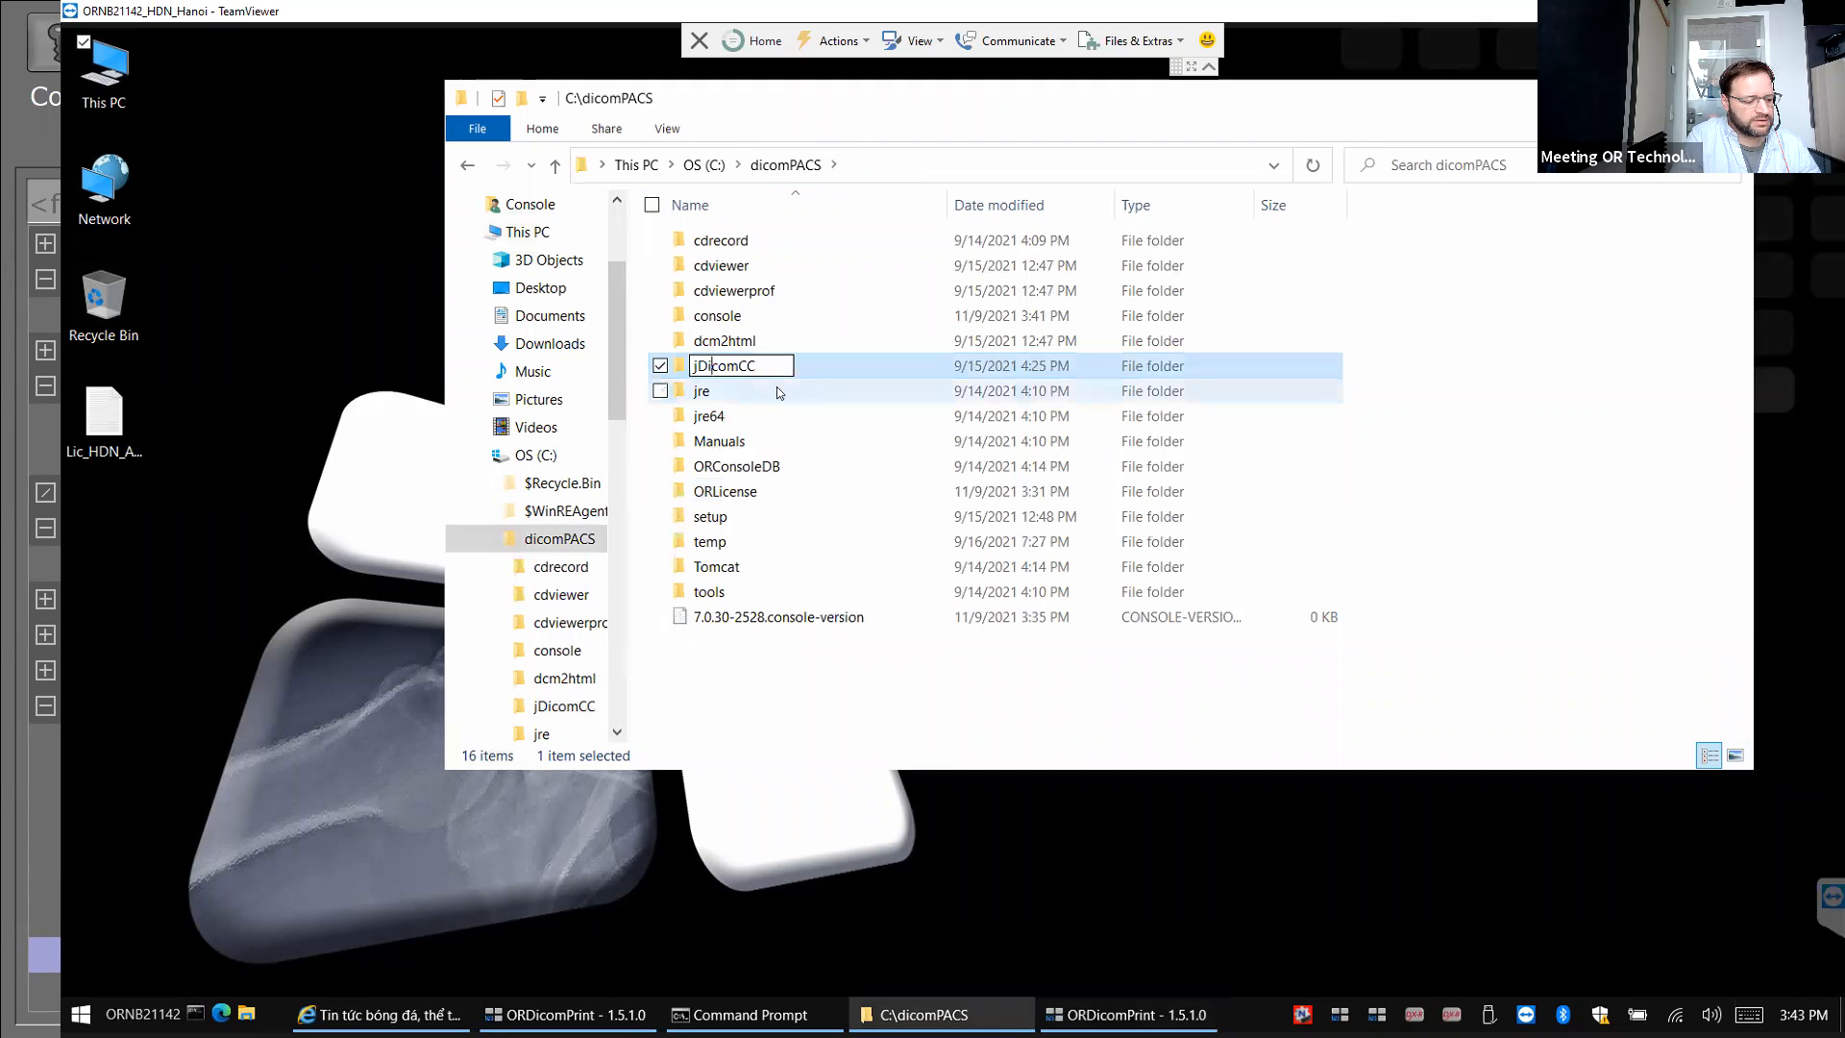
double_click(741, 371)
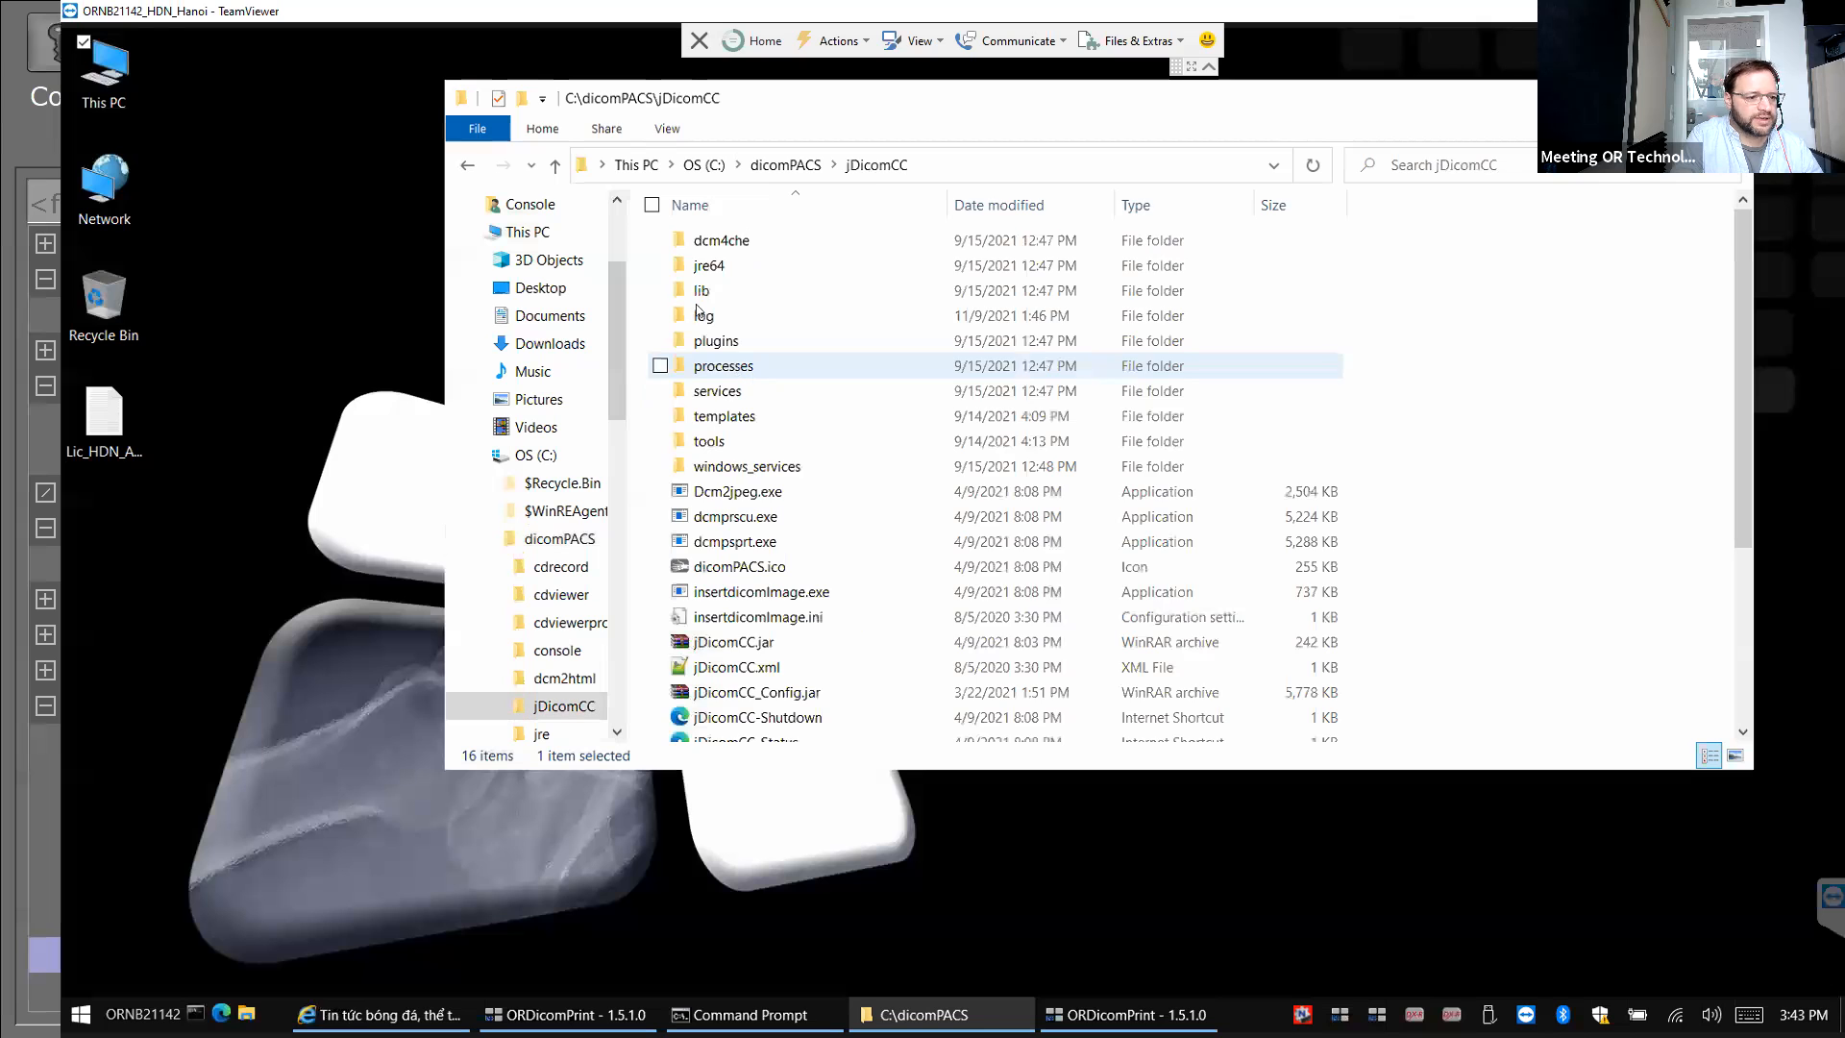
double_click(705, 317)
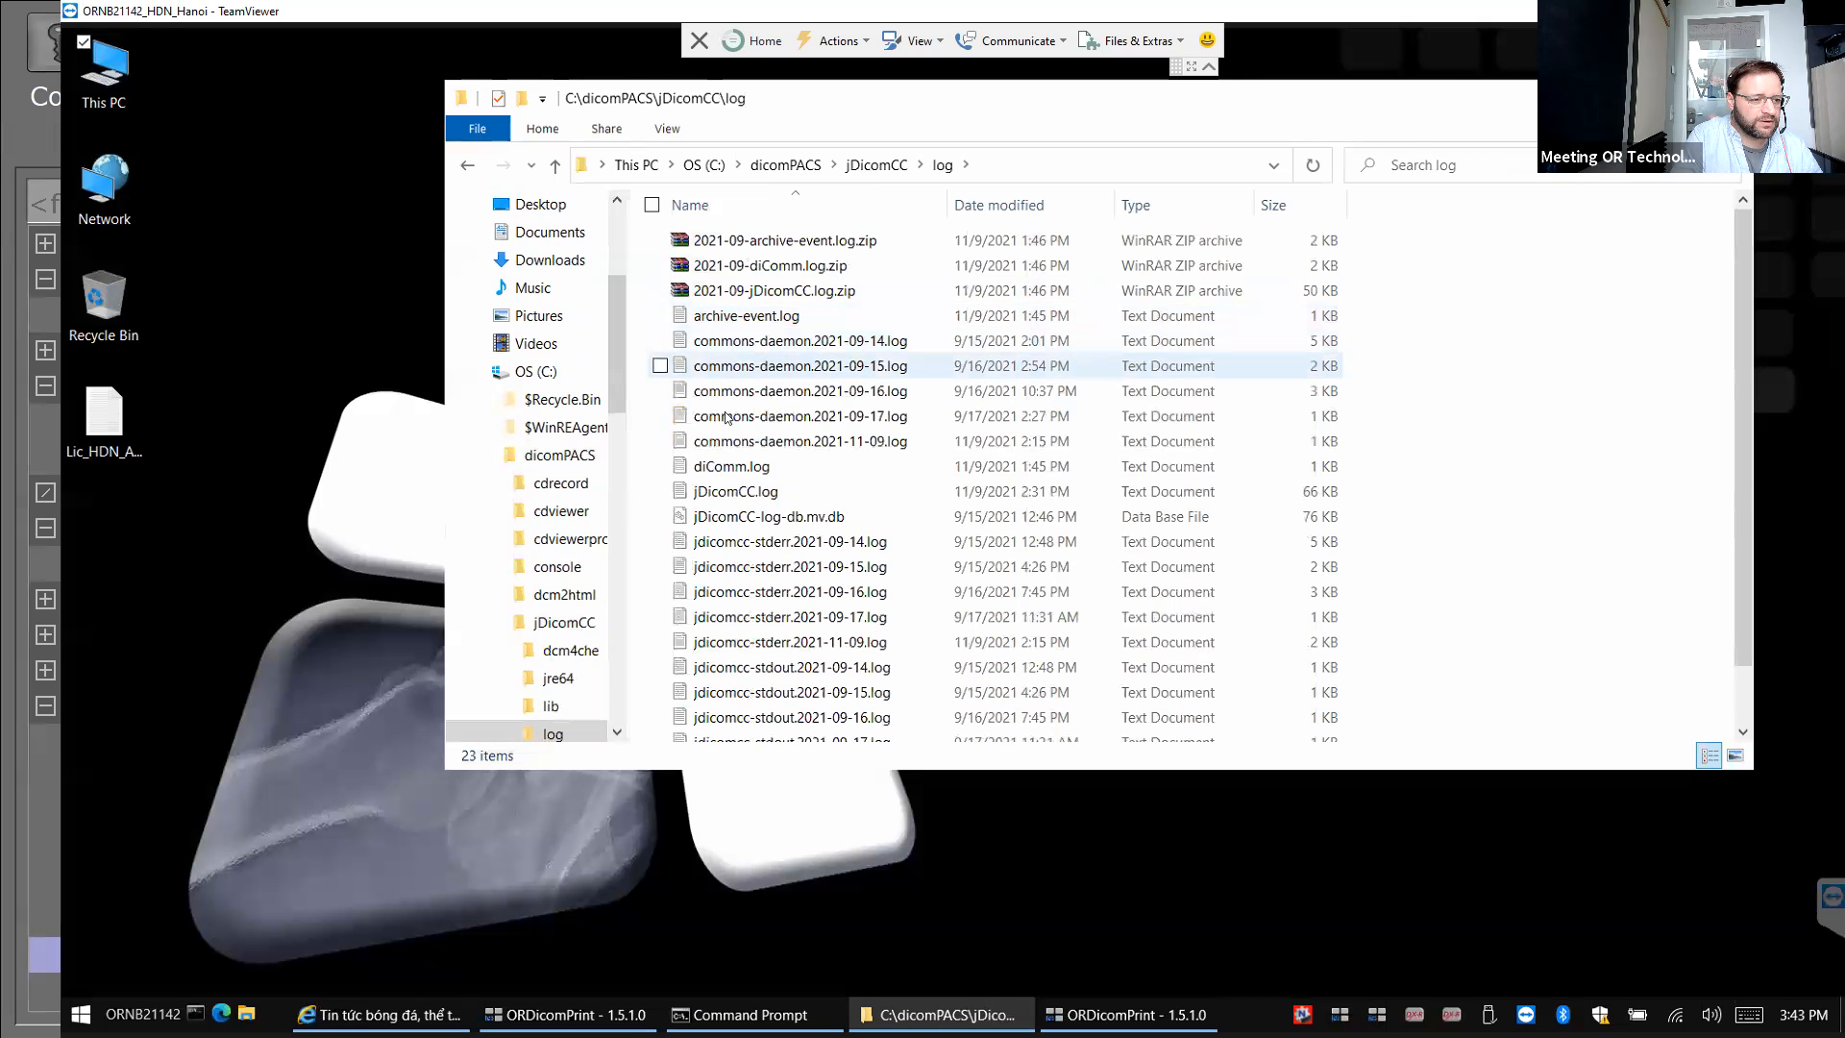
left_click(742, 322)
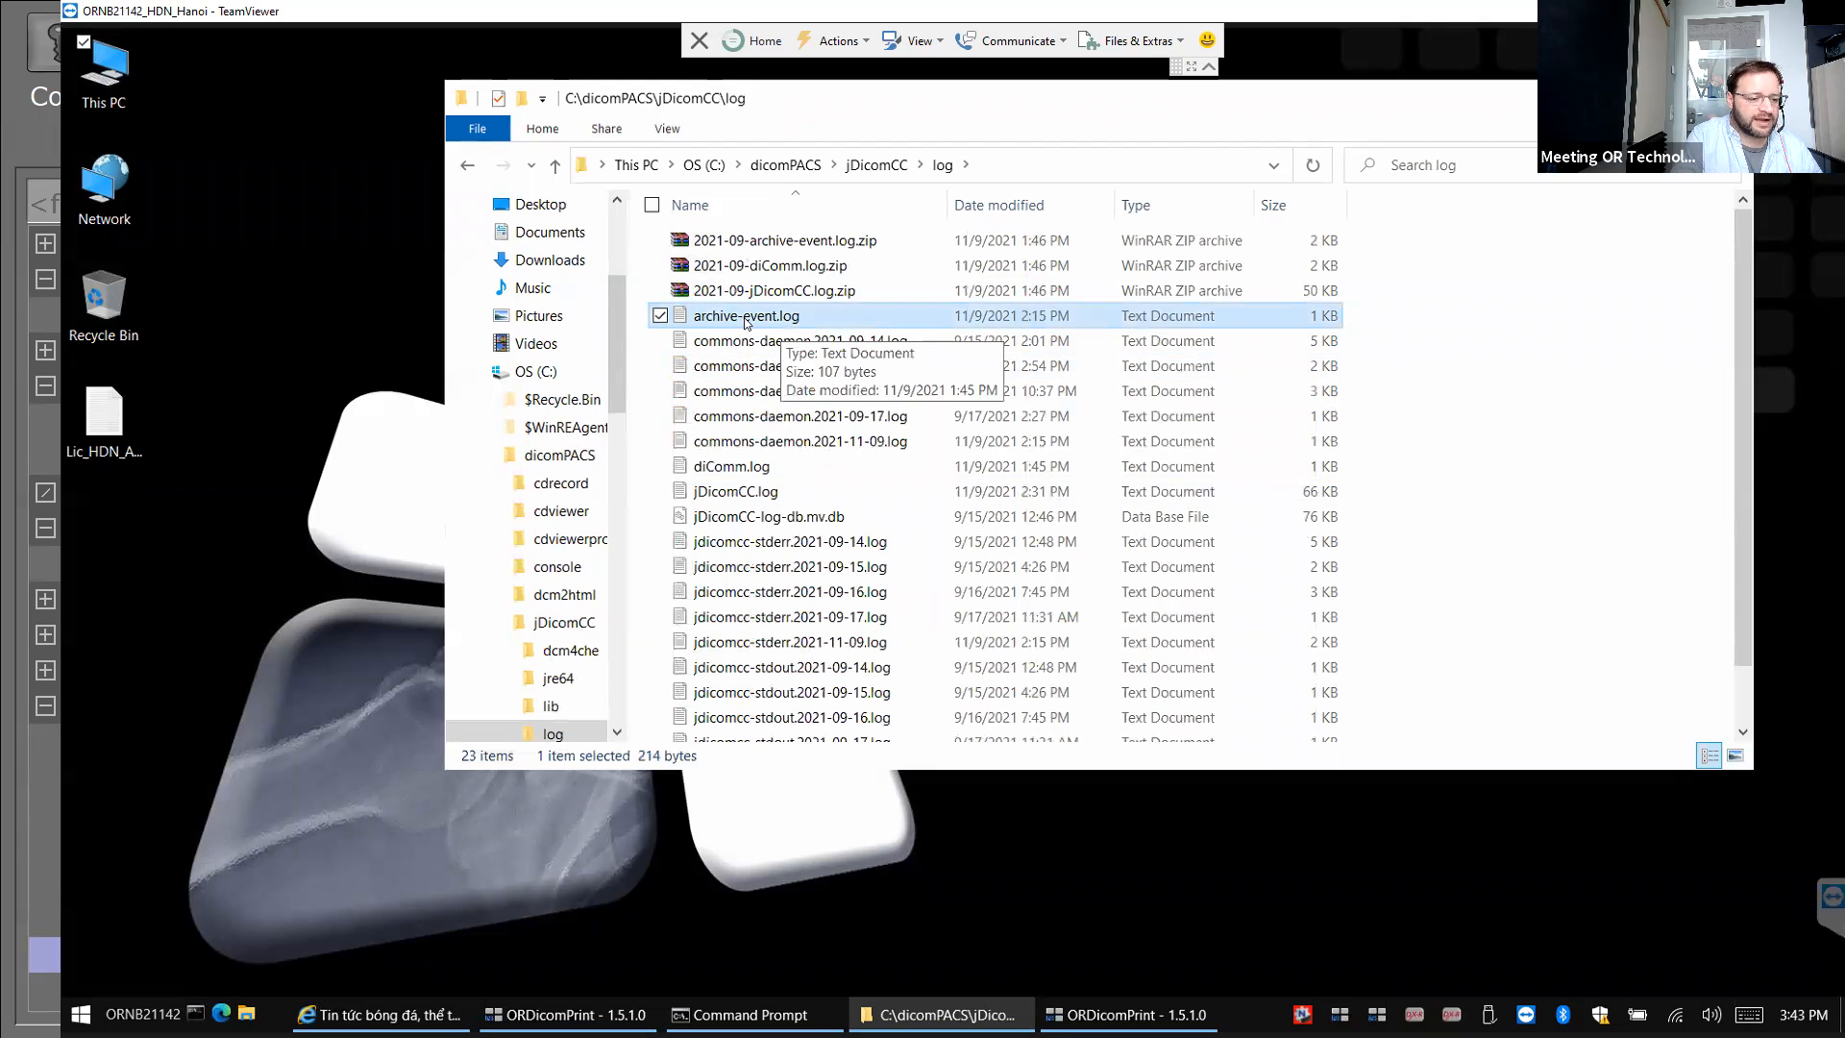
scroll(884, 425, "down", 1)
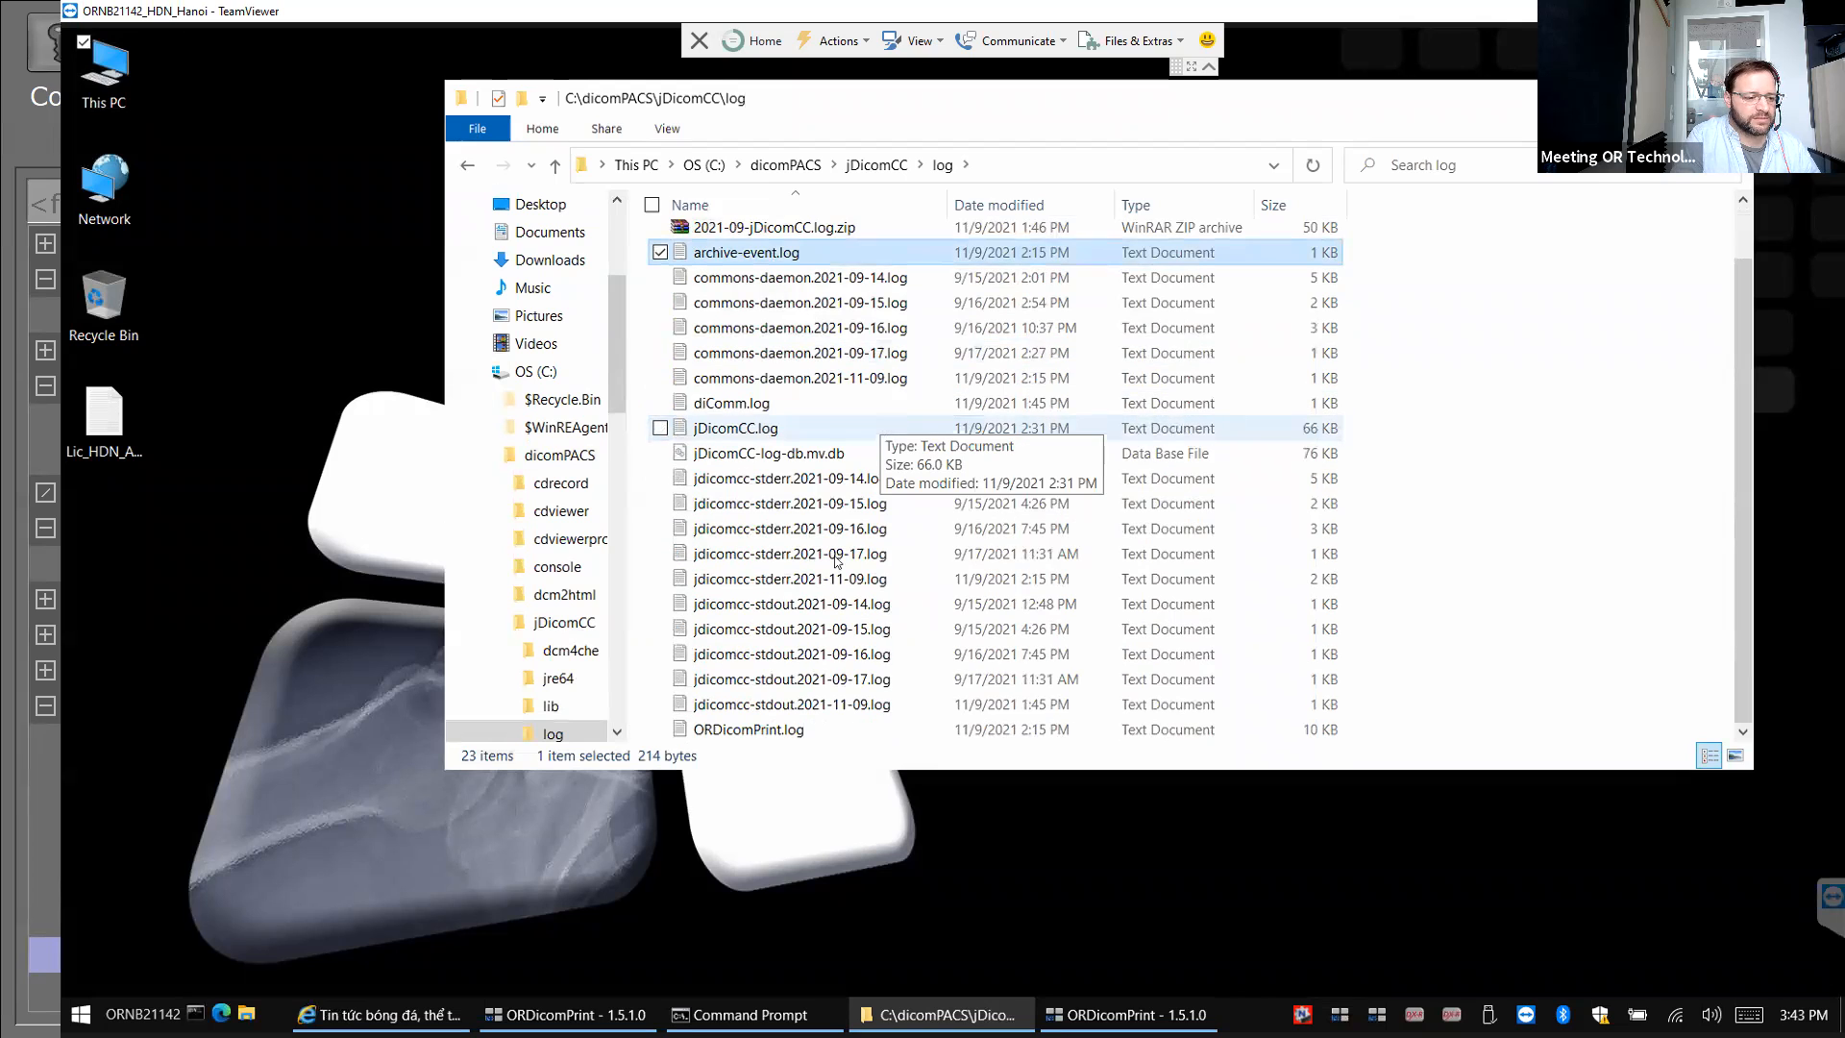
left_click(729, 732)
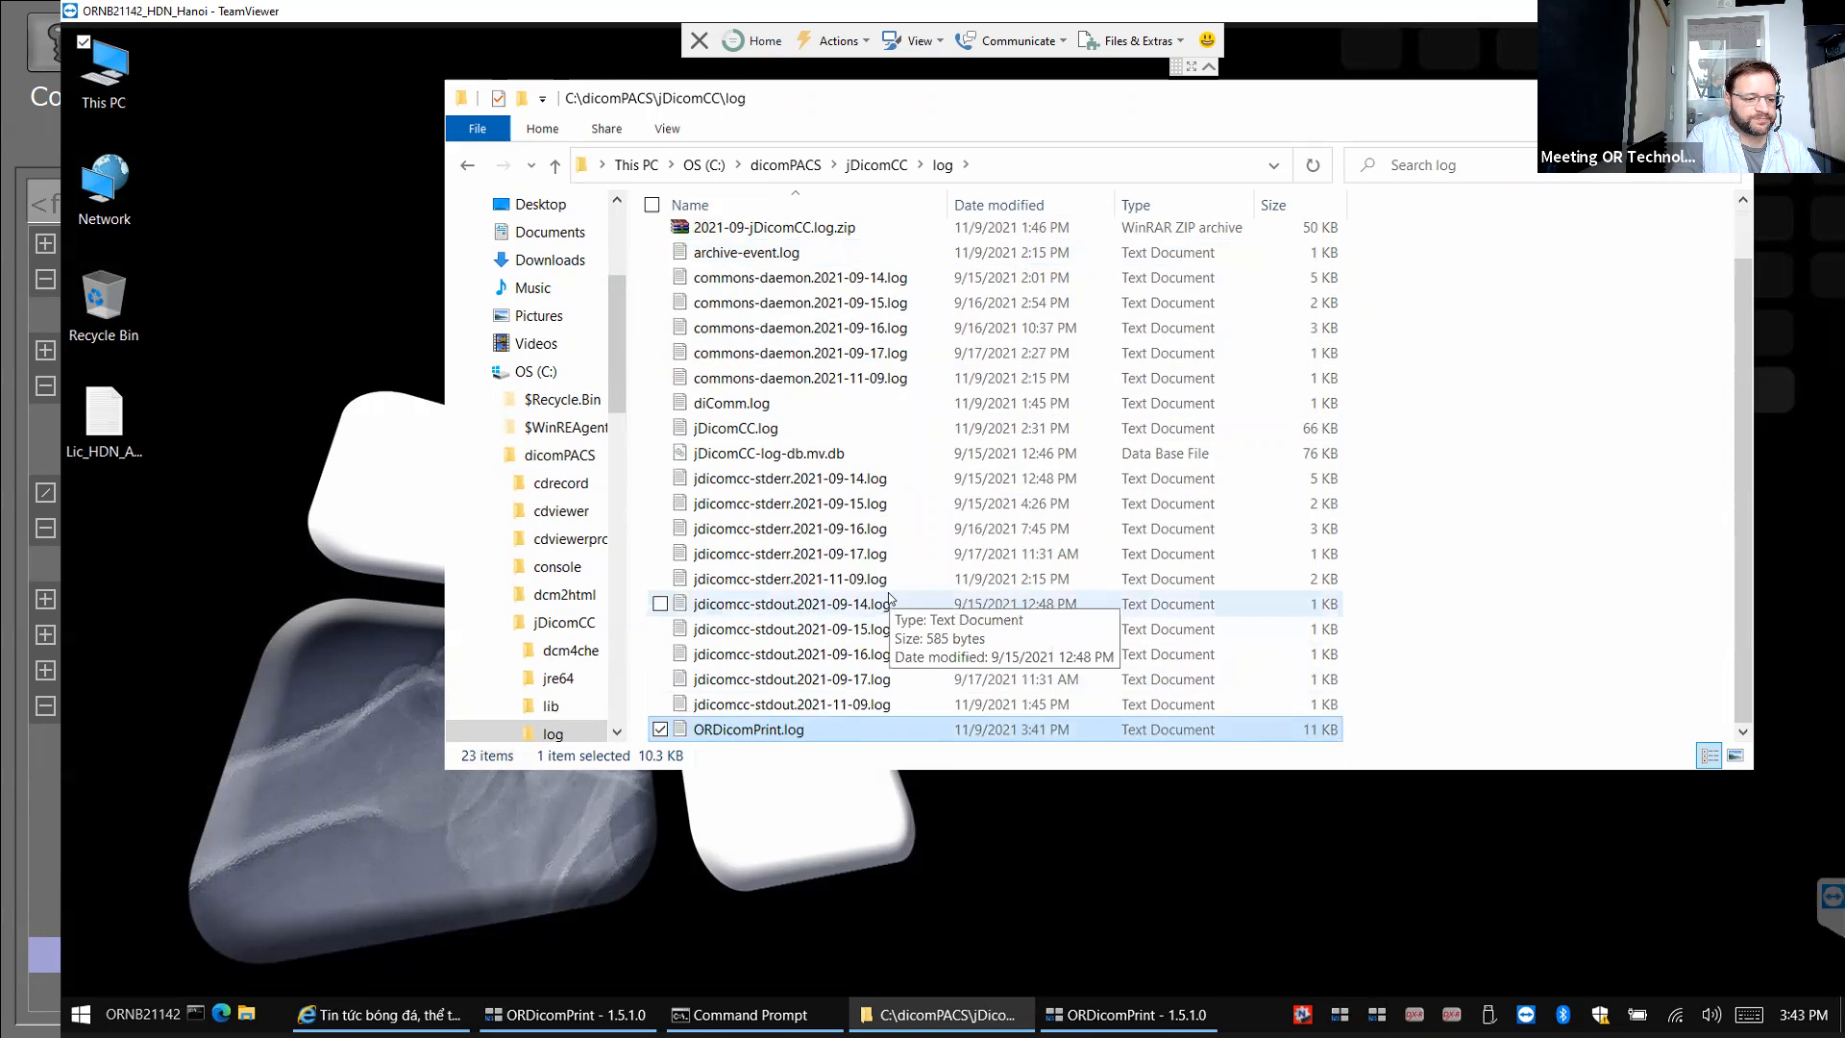
Read ORDicomPrint.log in BareTail, made the default .log viewer, then close BareTail.
double_click(784, 730)
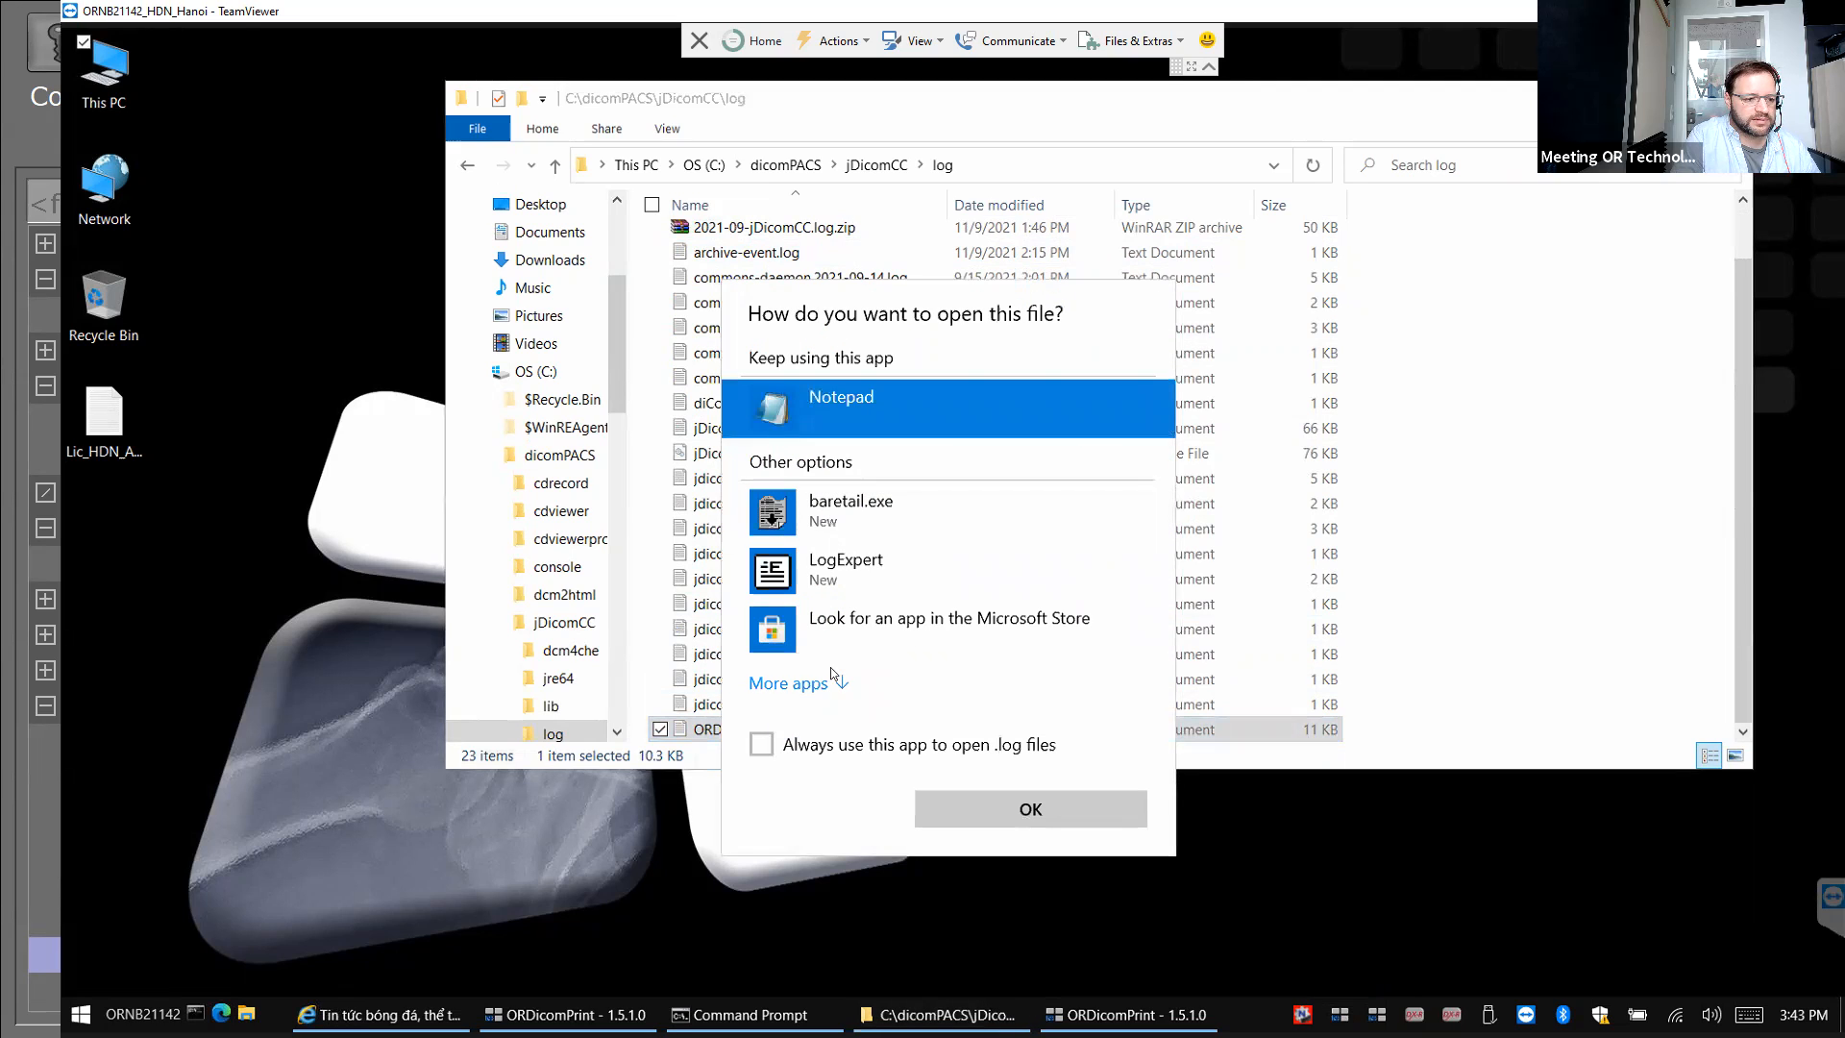
left_click(835, 532)
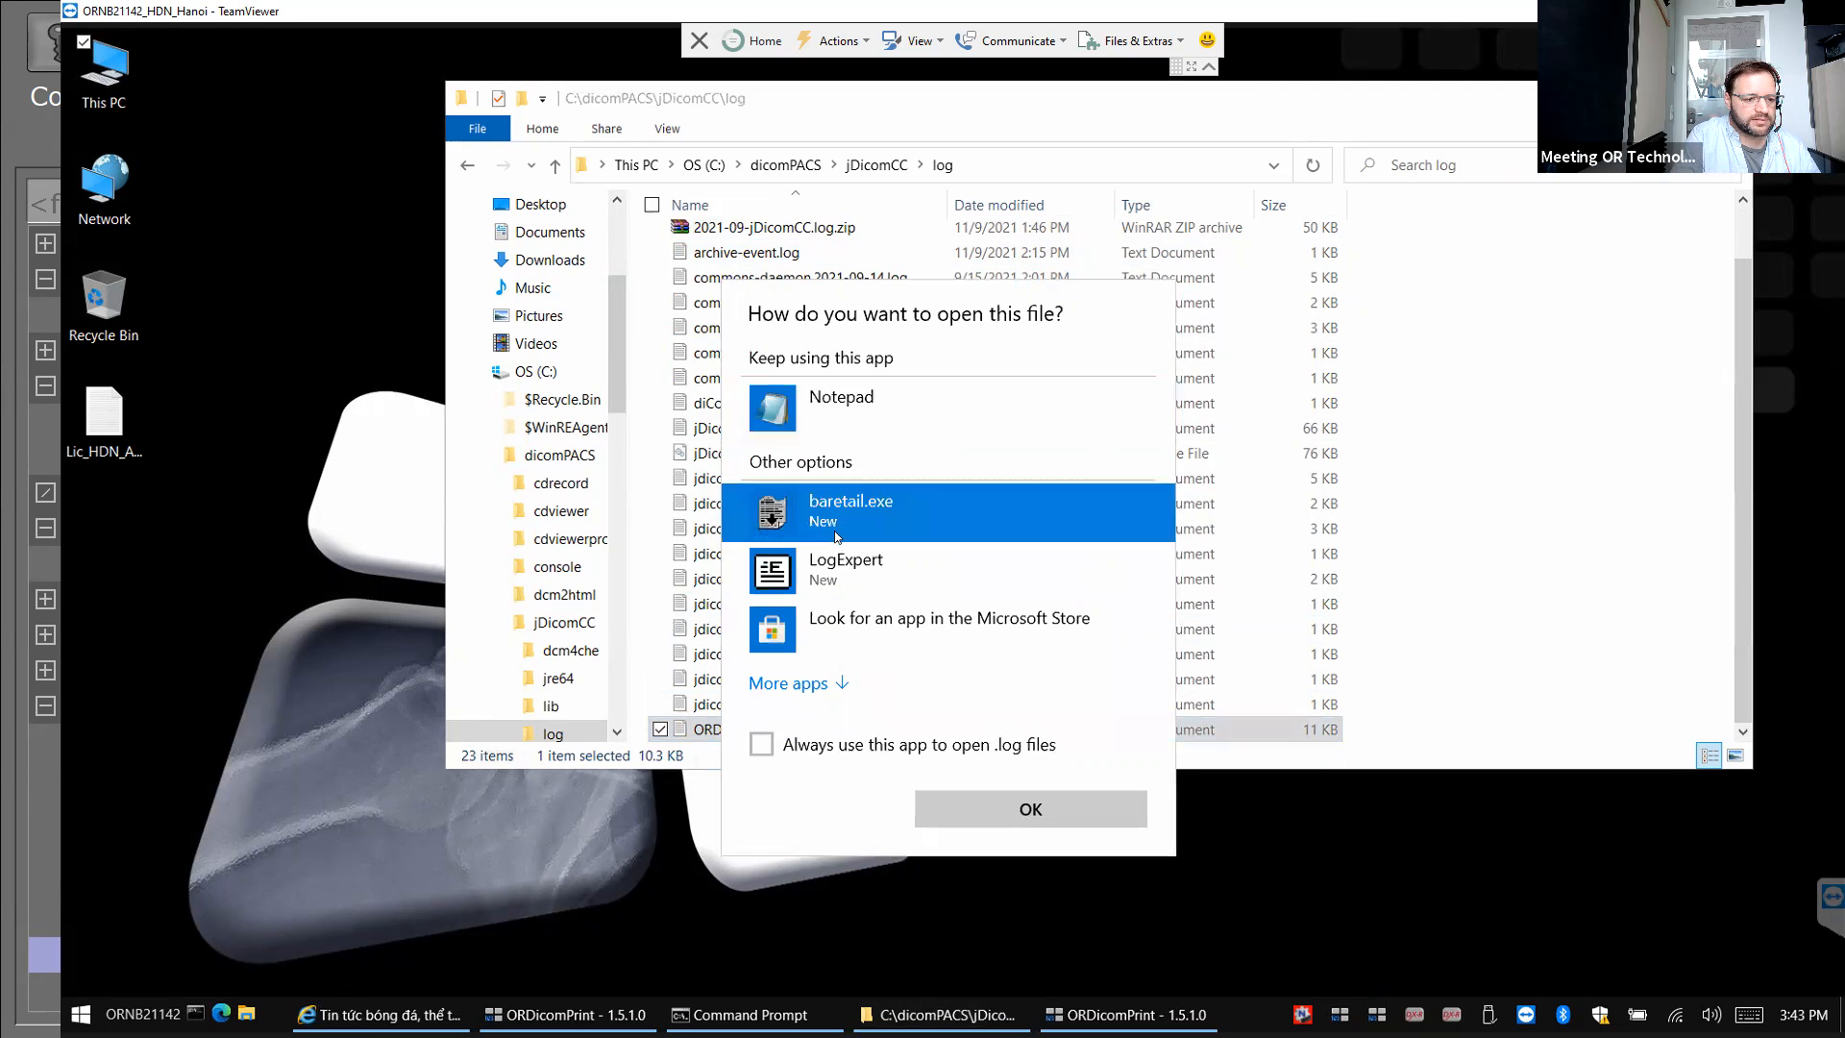
left_click(812, 747)
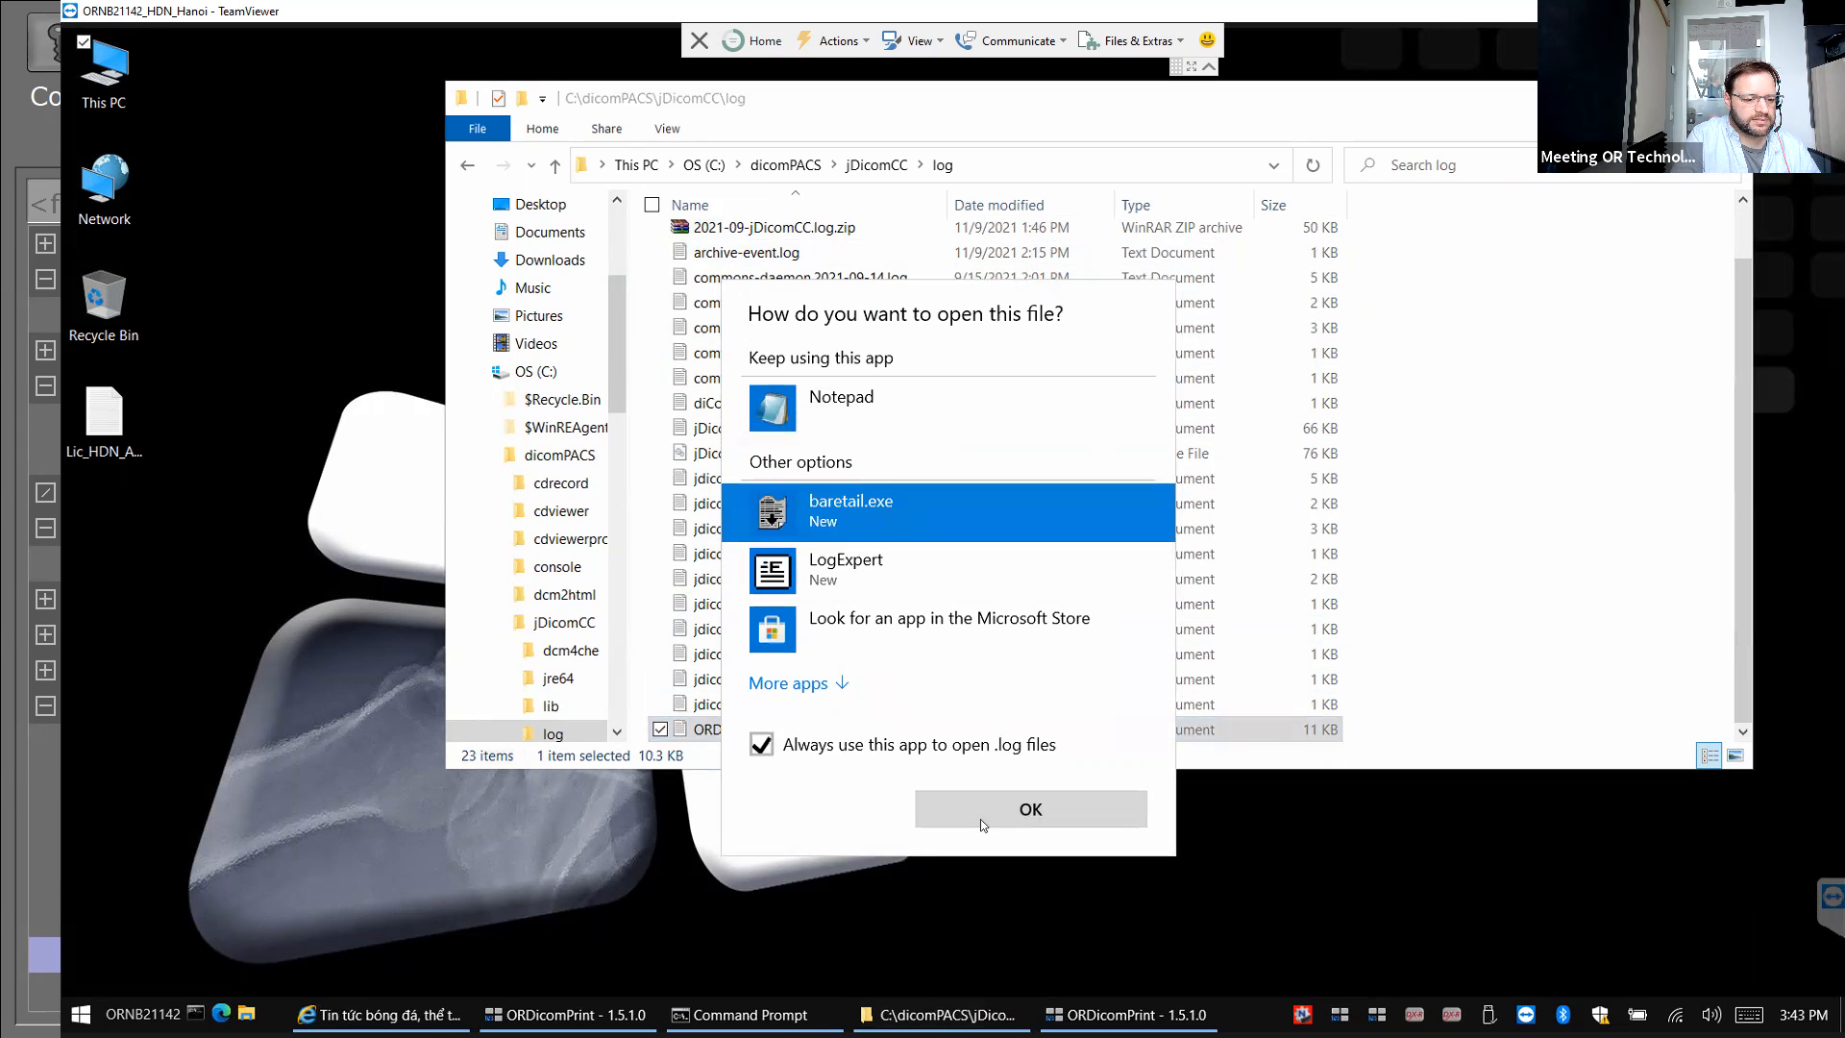
left_click(980, 818)
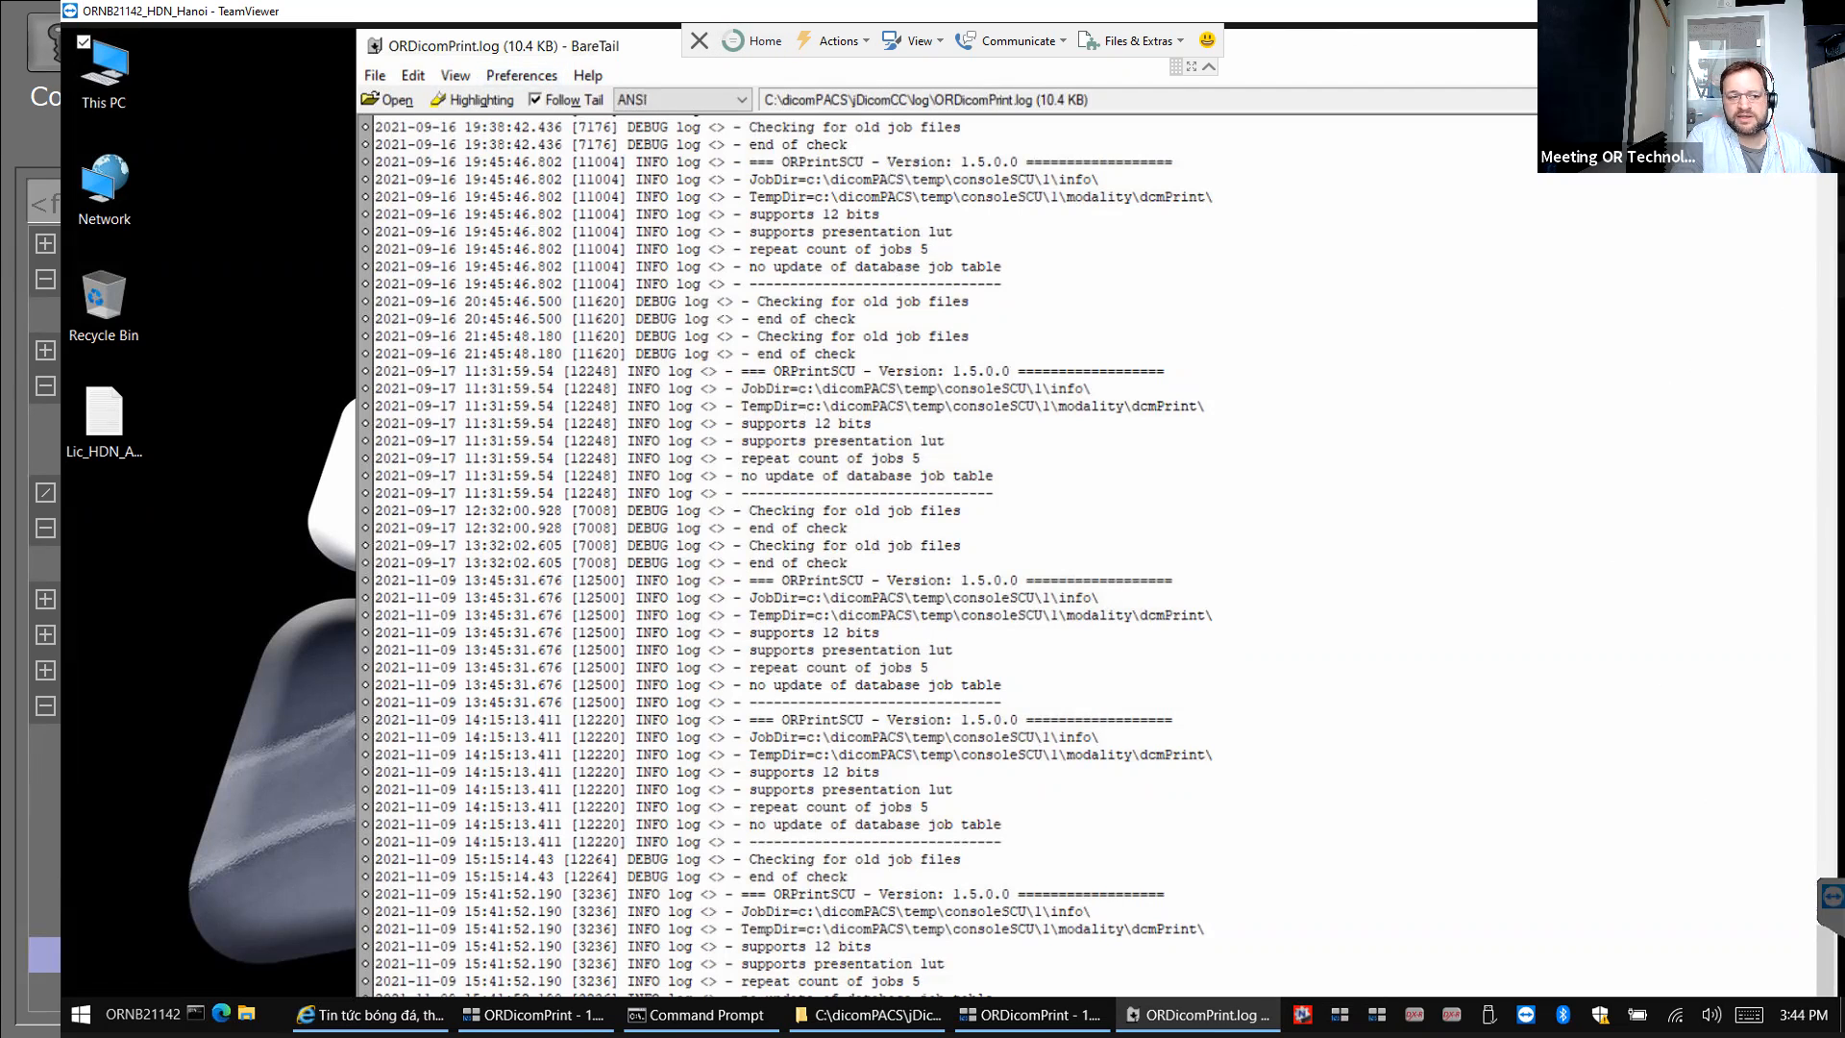
left_click(1812, 45)
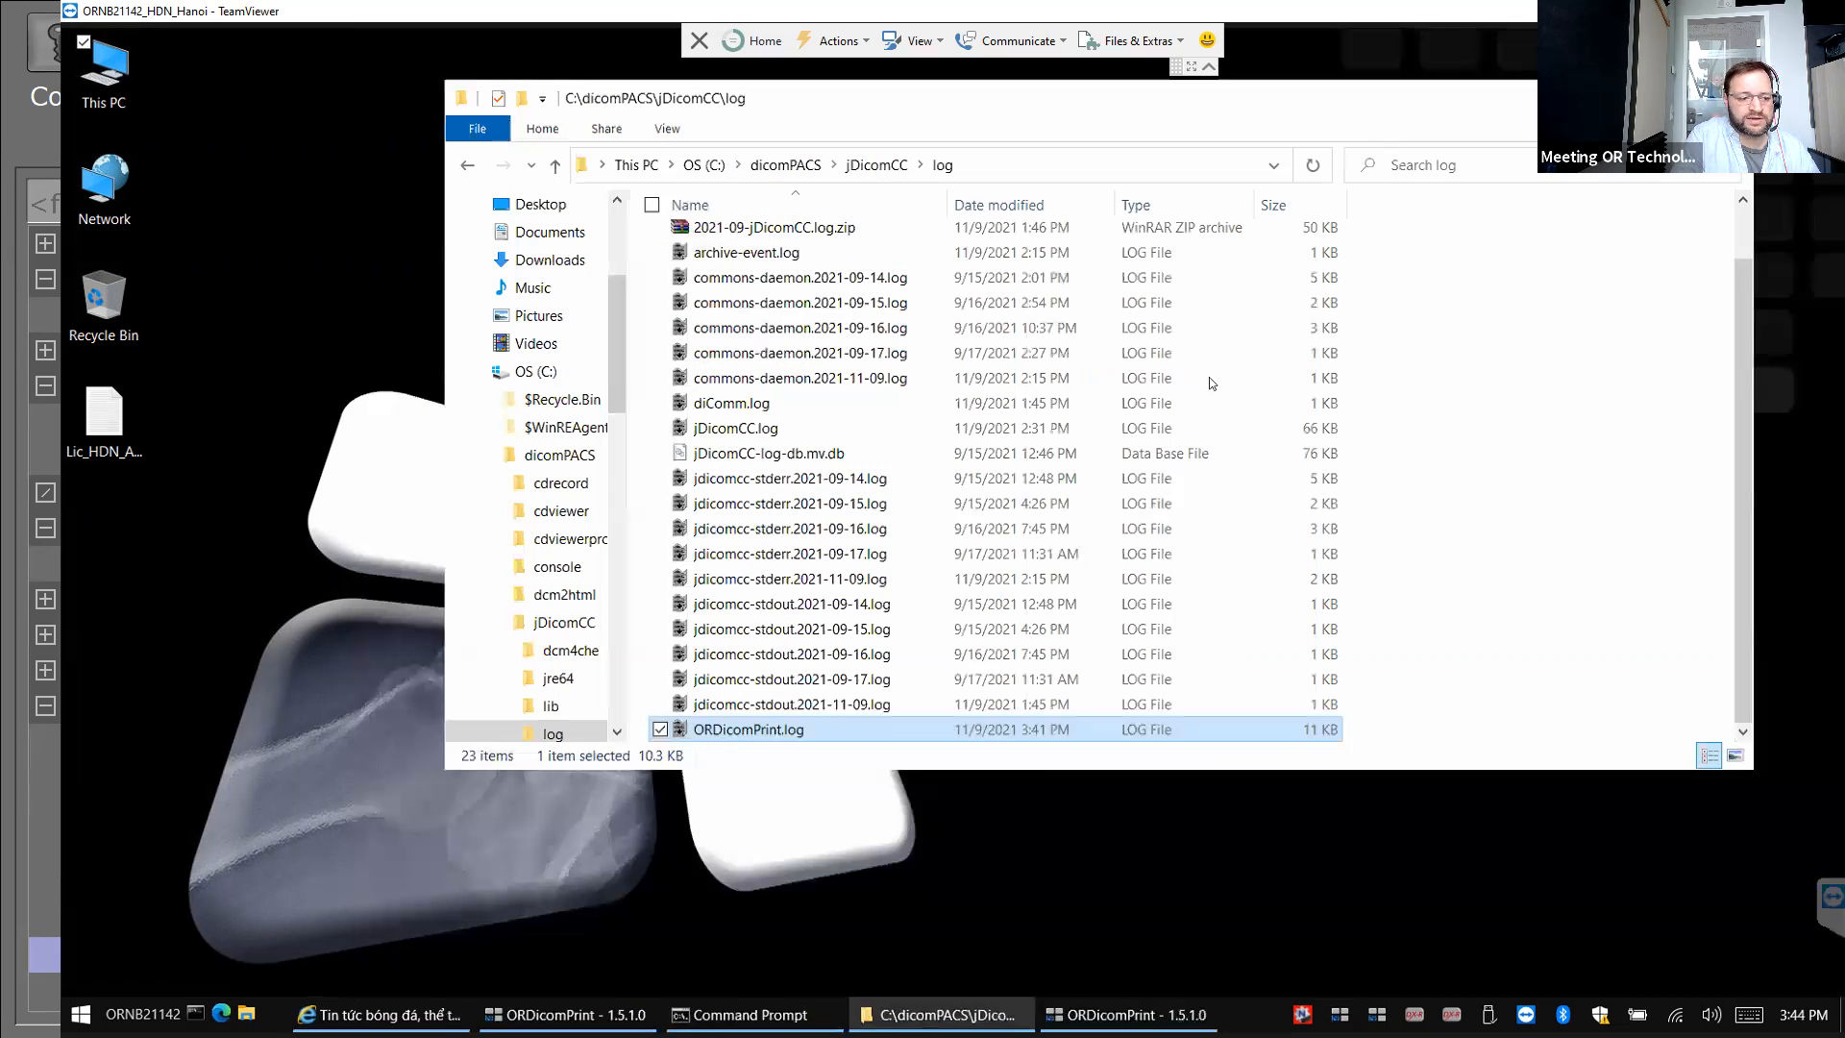
Open the C:\dicomPACS\tools folder and select SupportLog.exe.
left_click(790, 165)
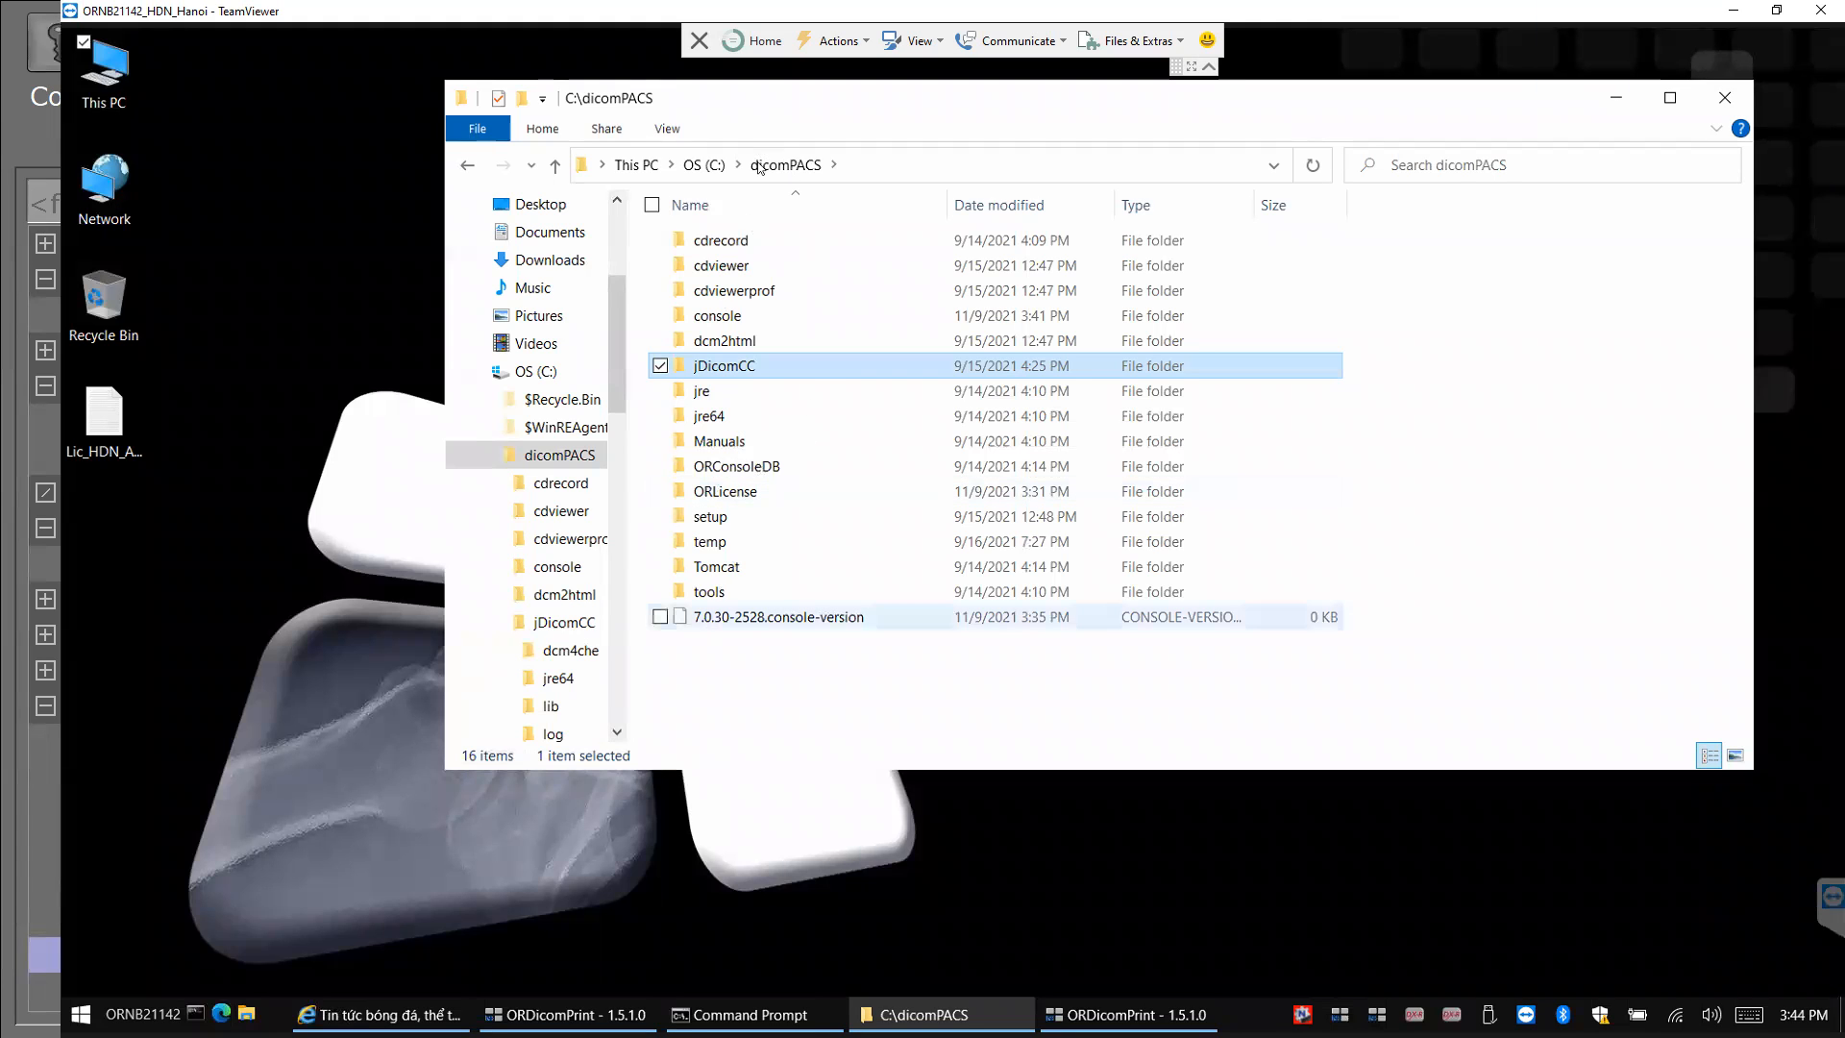
left_click(722, 596)
left_click(723, 597)
left_click(727, 661)
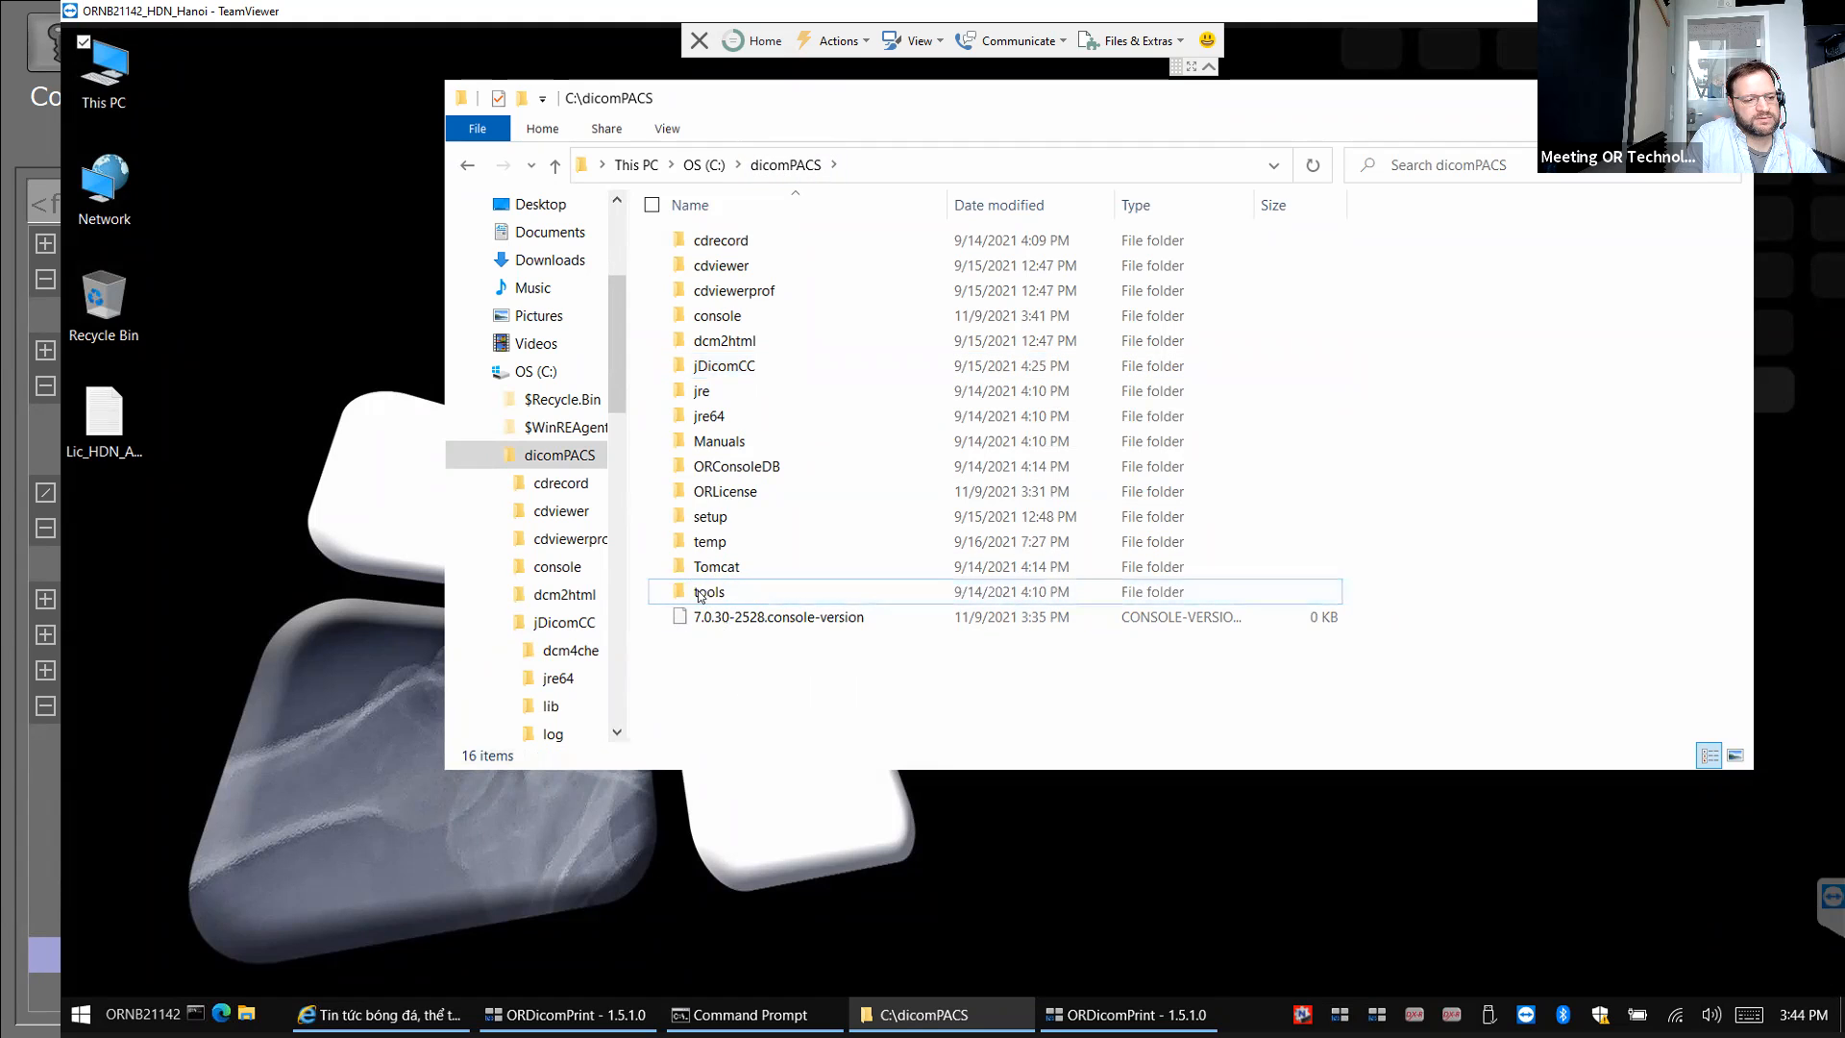
double_click(703, 594)
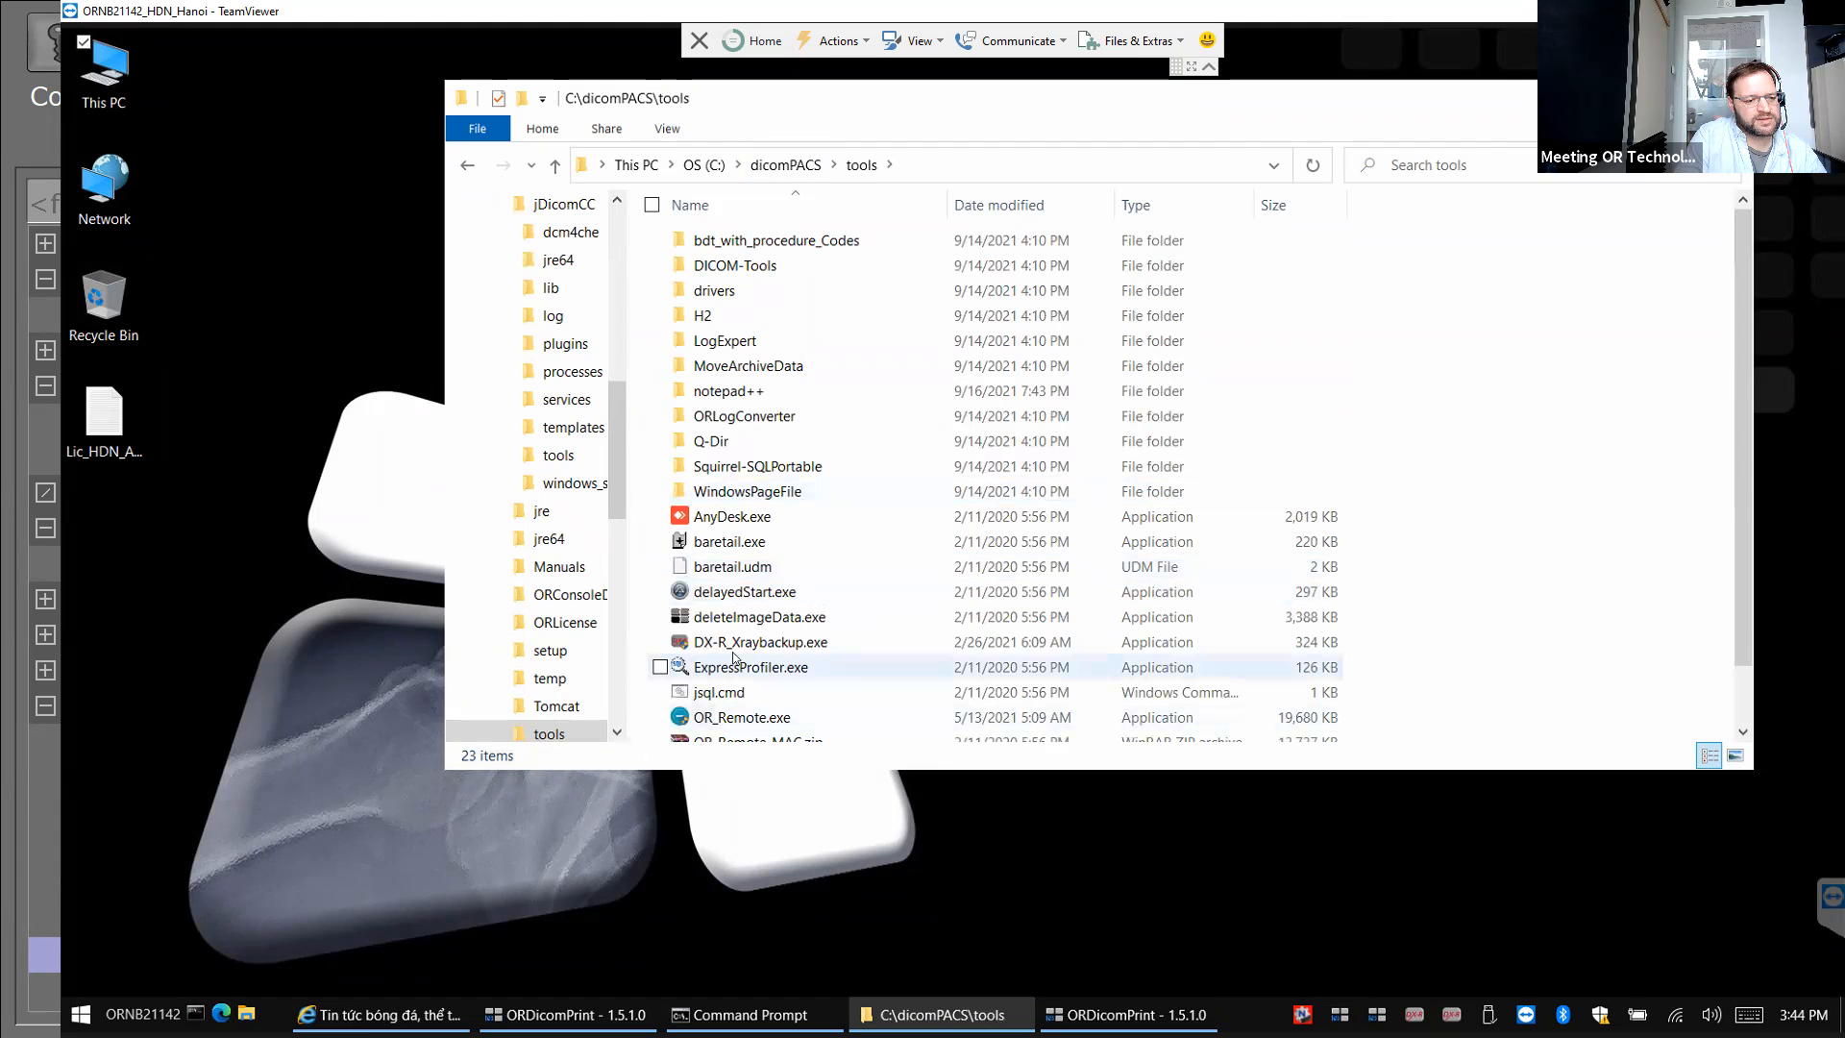
scroll(733, 656, "down", 1)
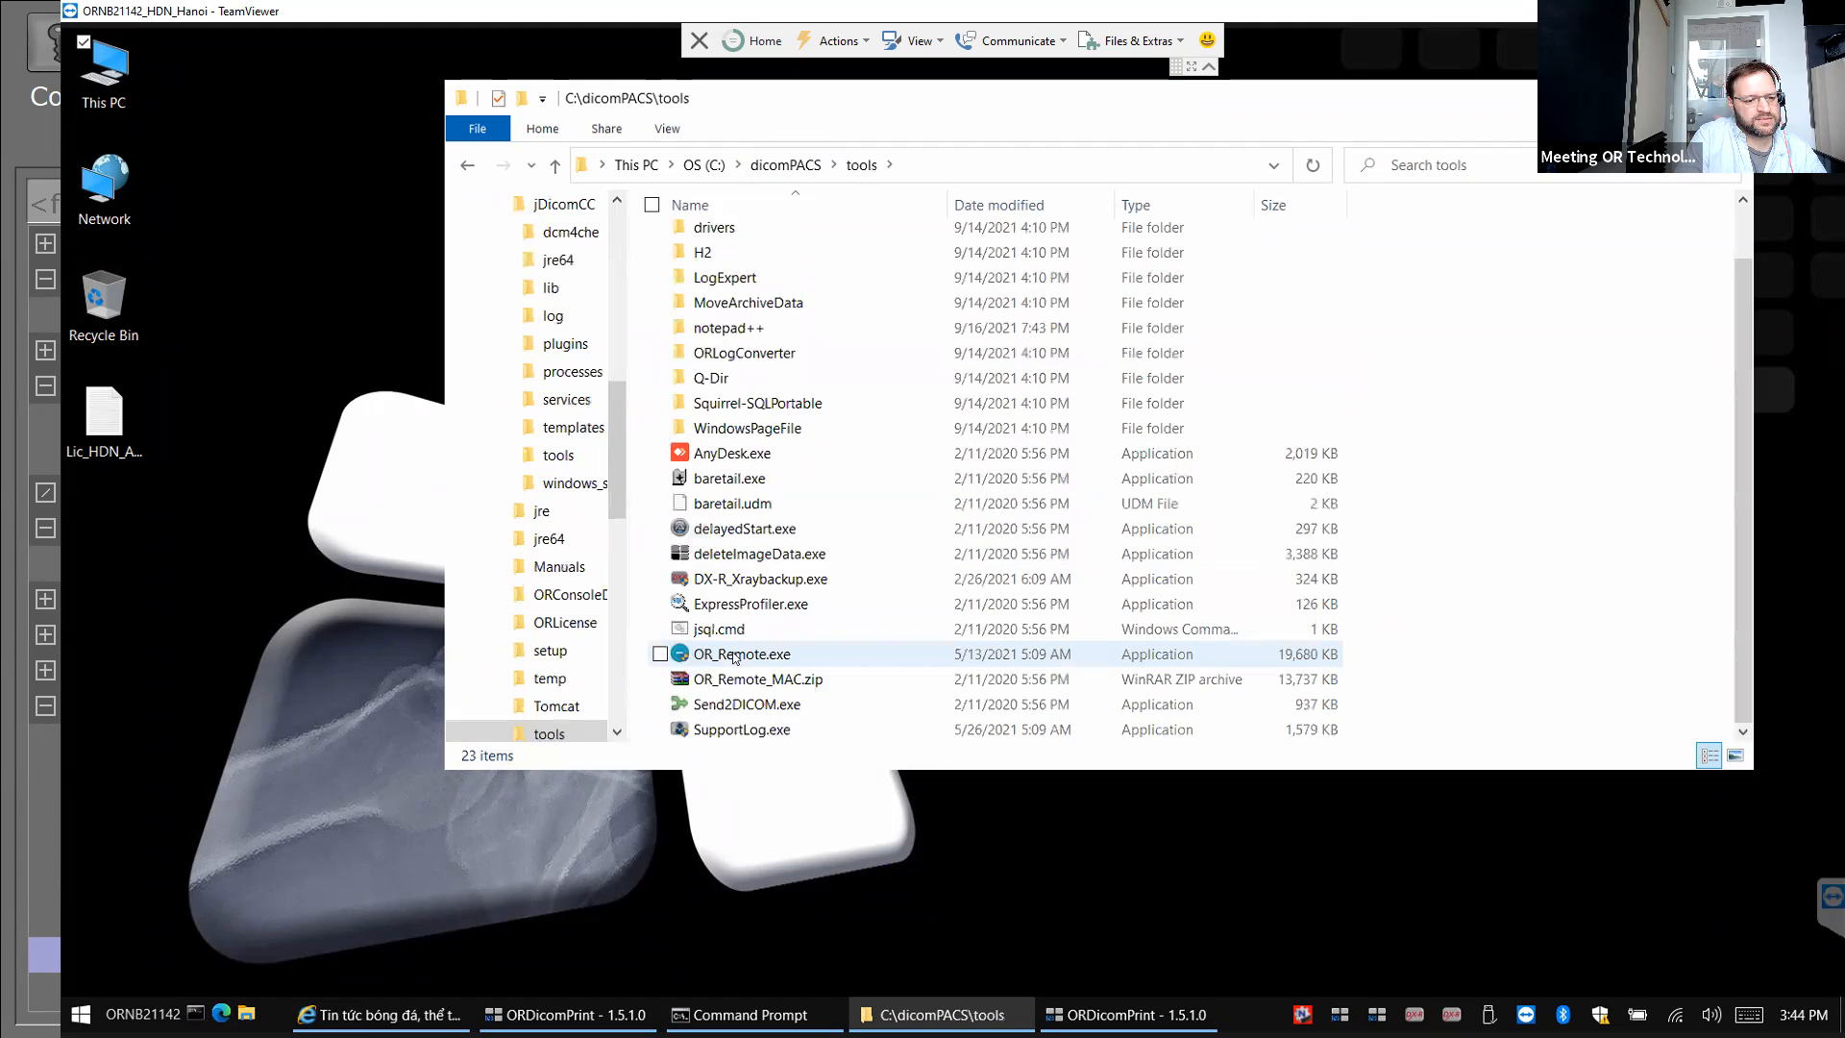
left_click(730, 732)
Launch SupportLog.exe with admin approval and fill in the customer name, city and ticket number.
double_click(730, 733)
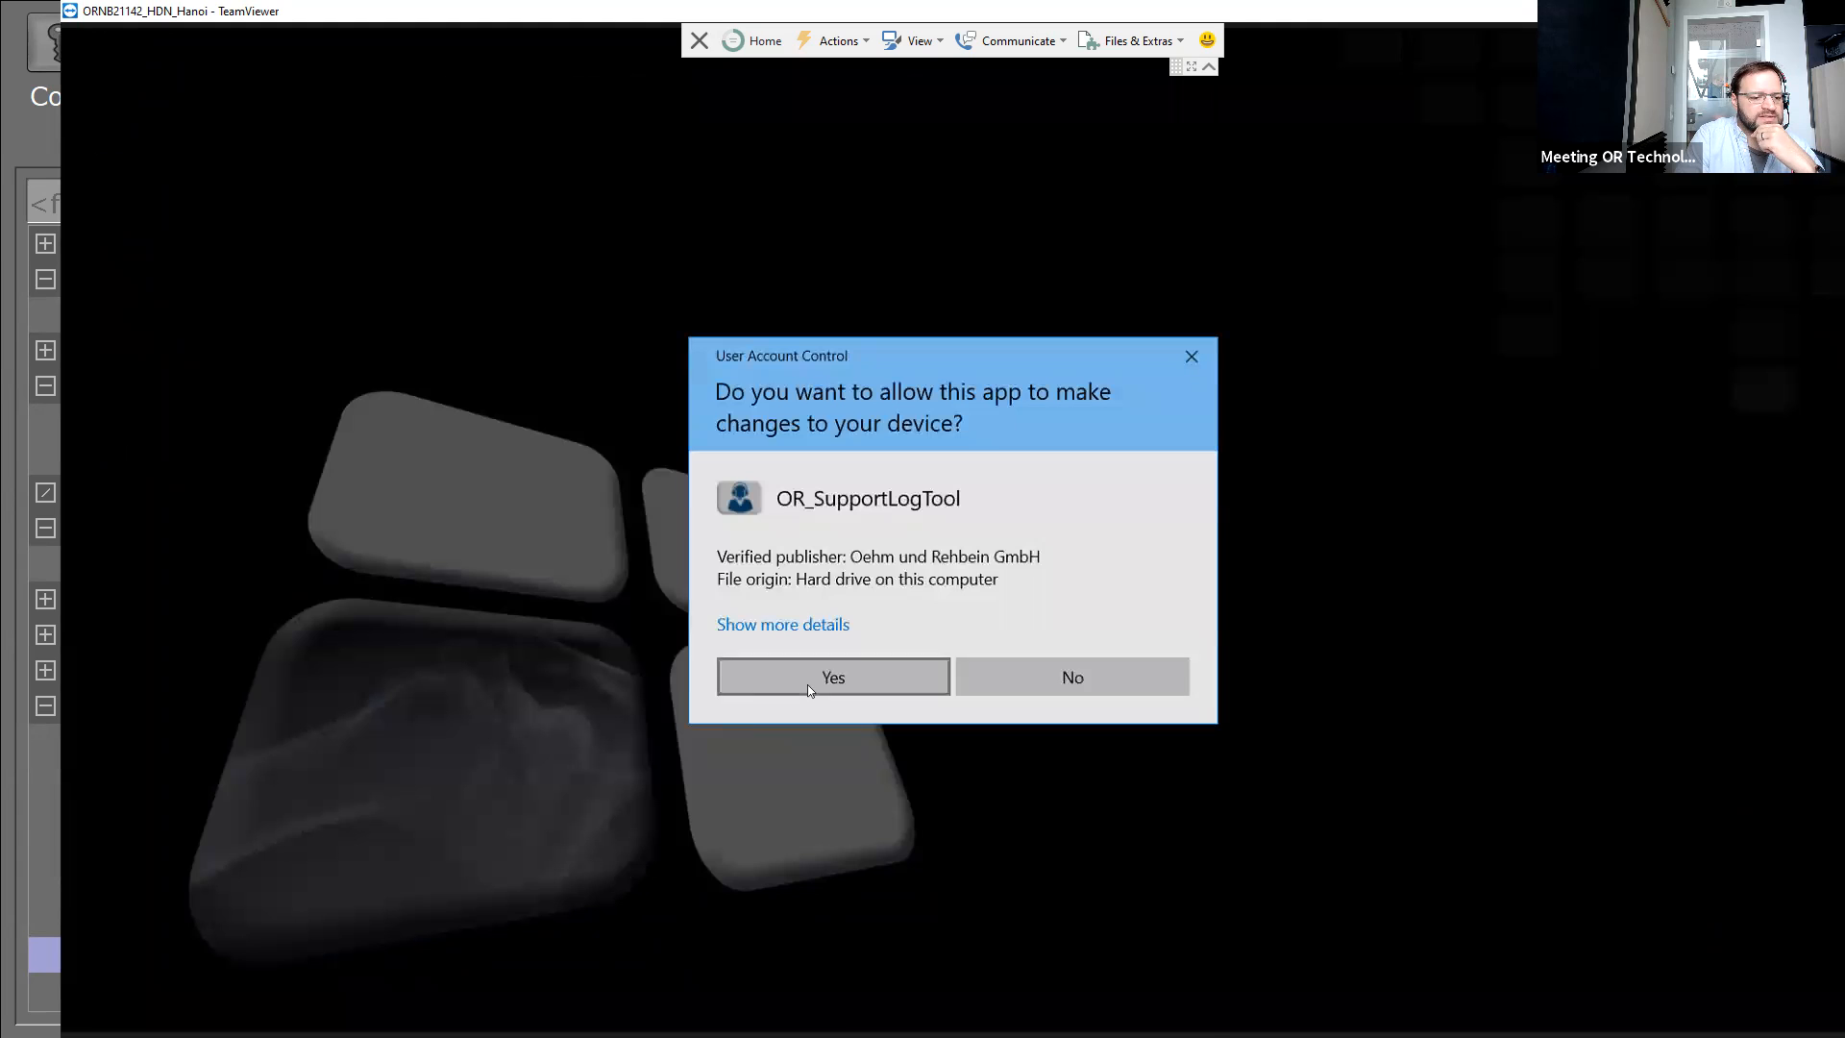
left_click(807, 684)
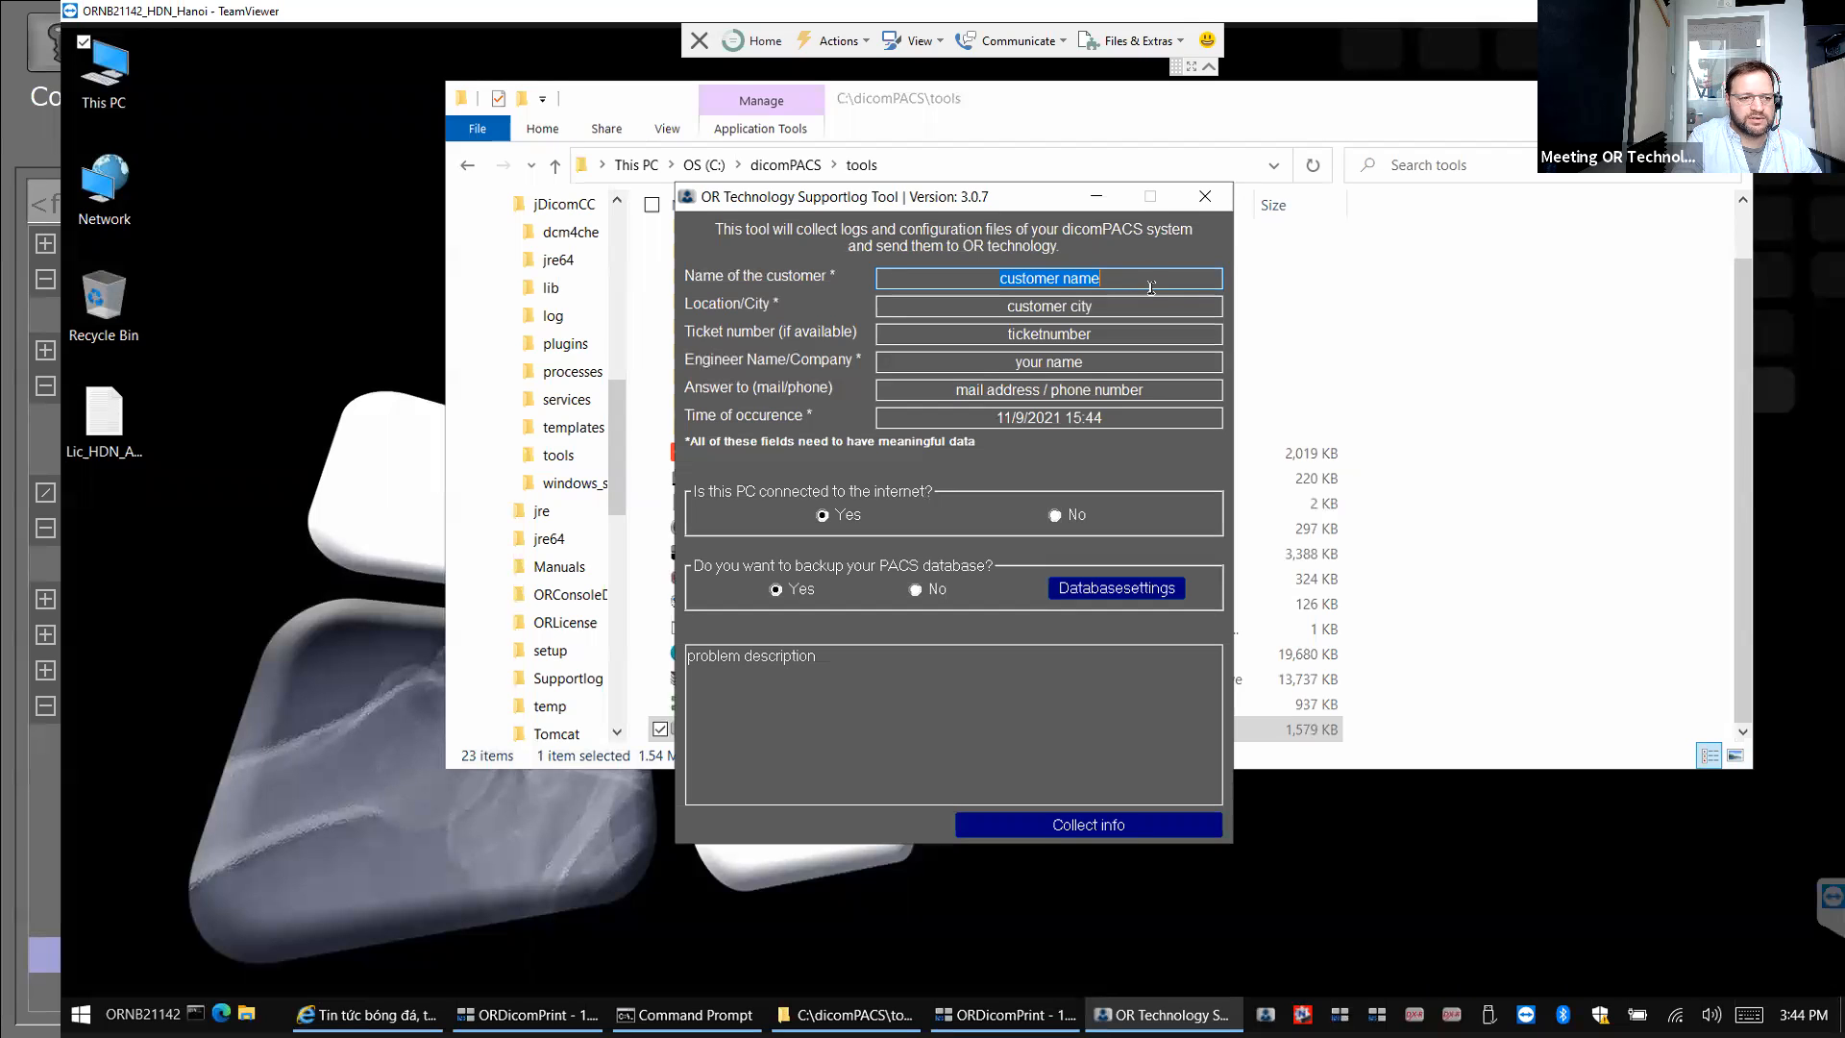
type("Example")
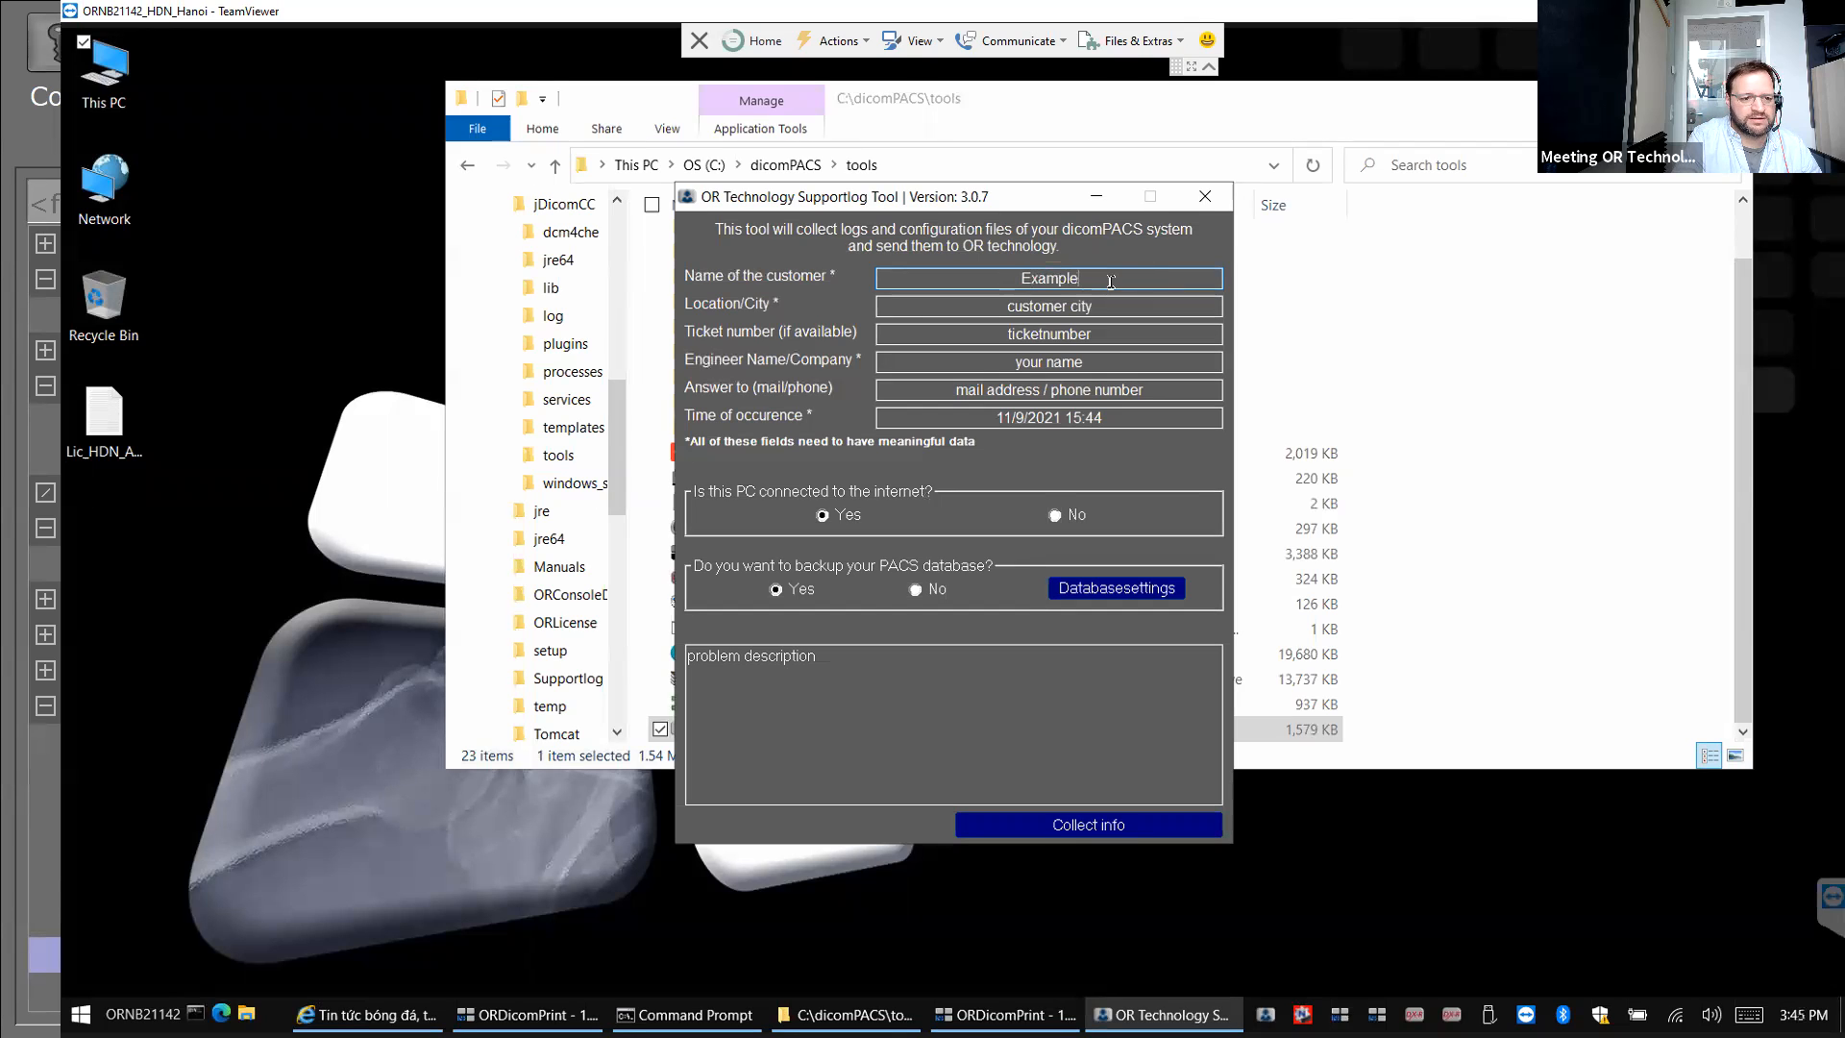
left_click(1038, 308)
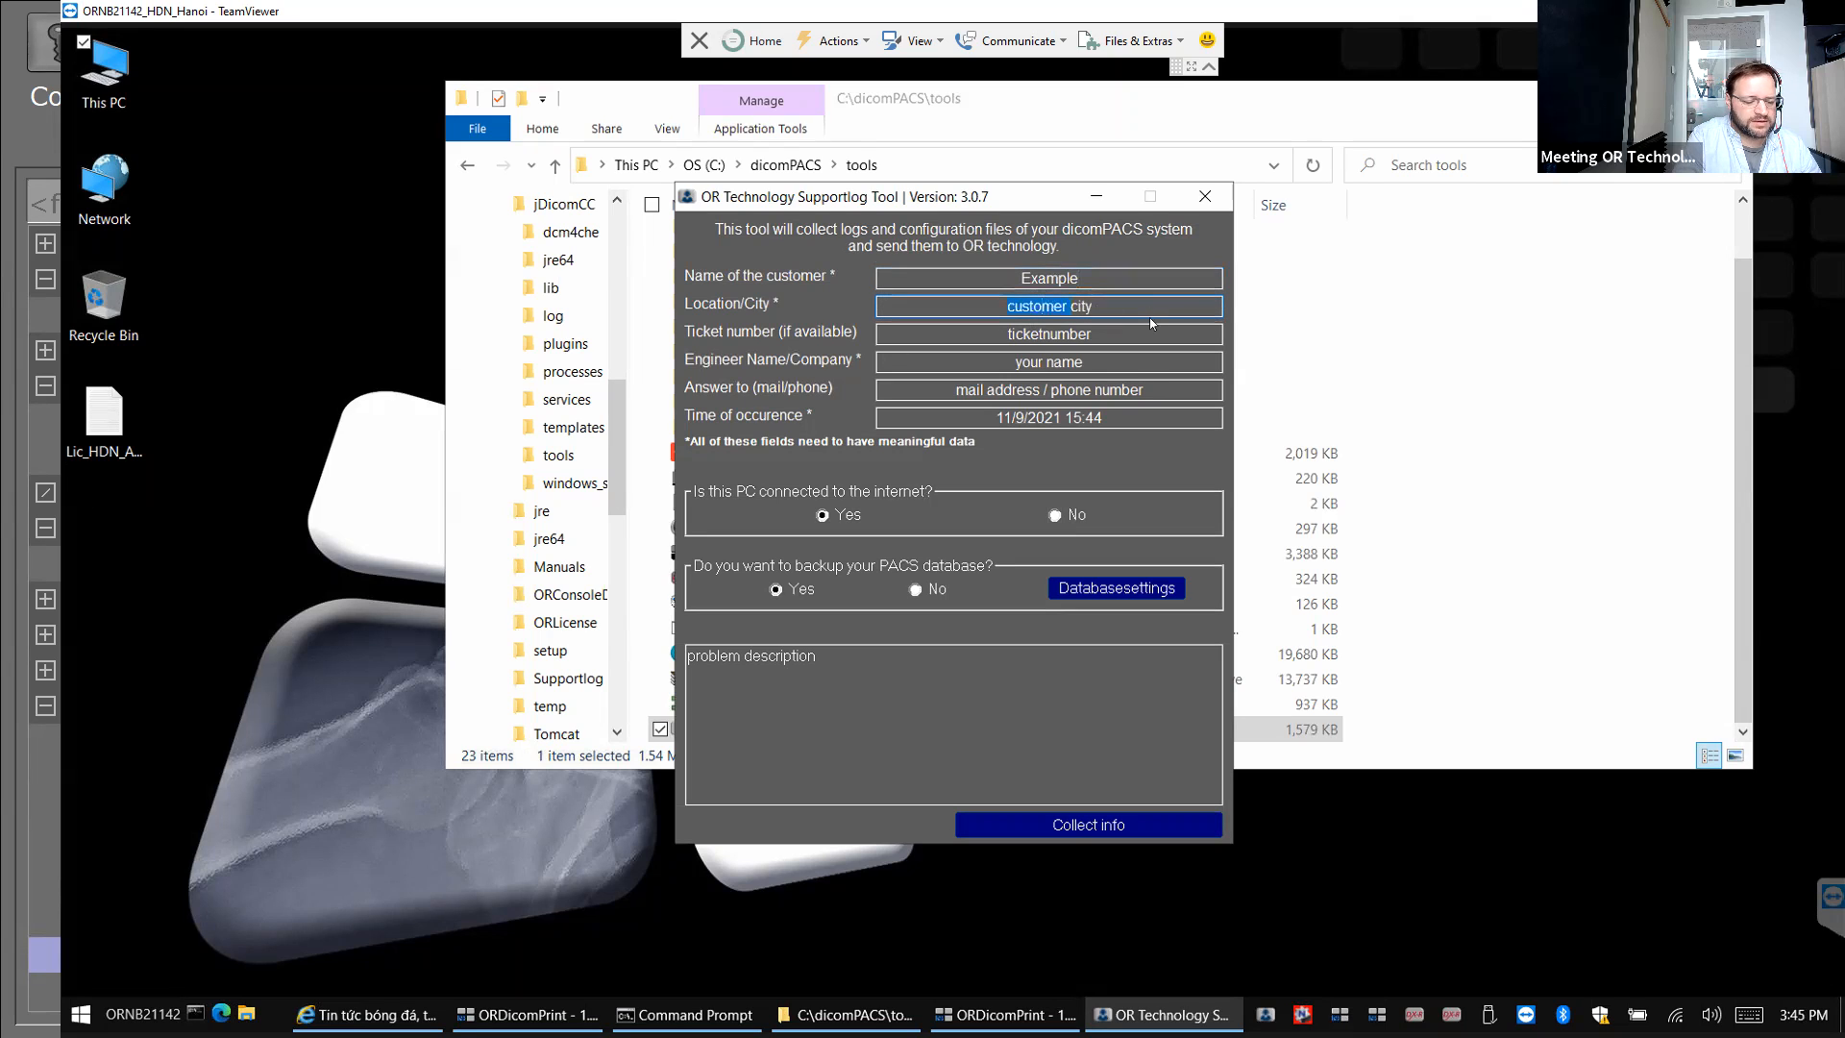
key("BackSpace")
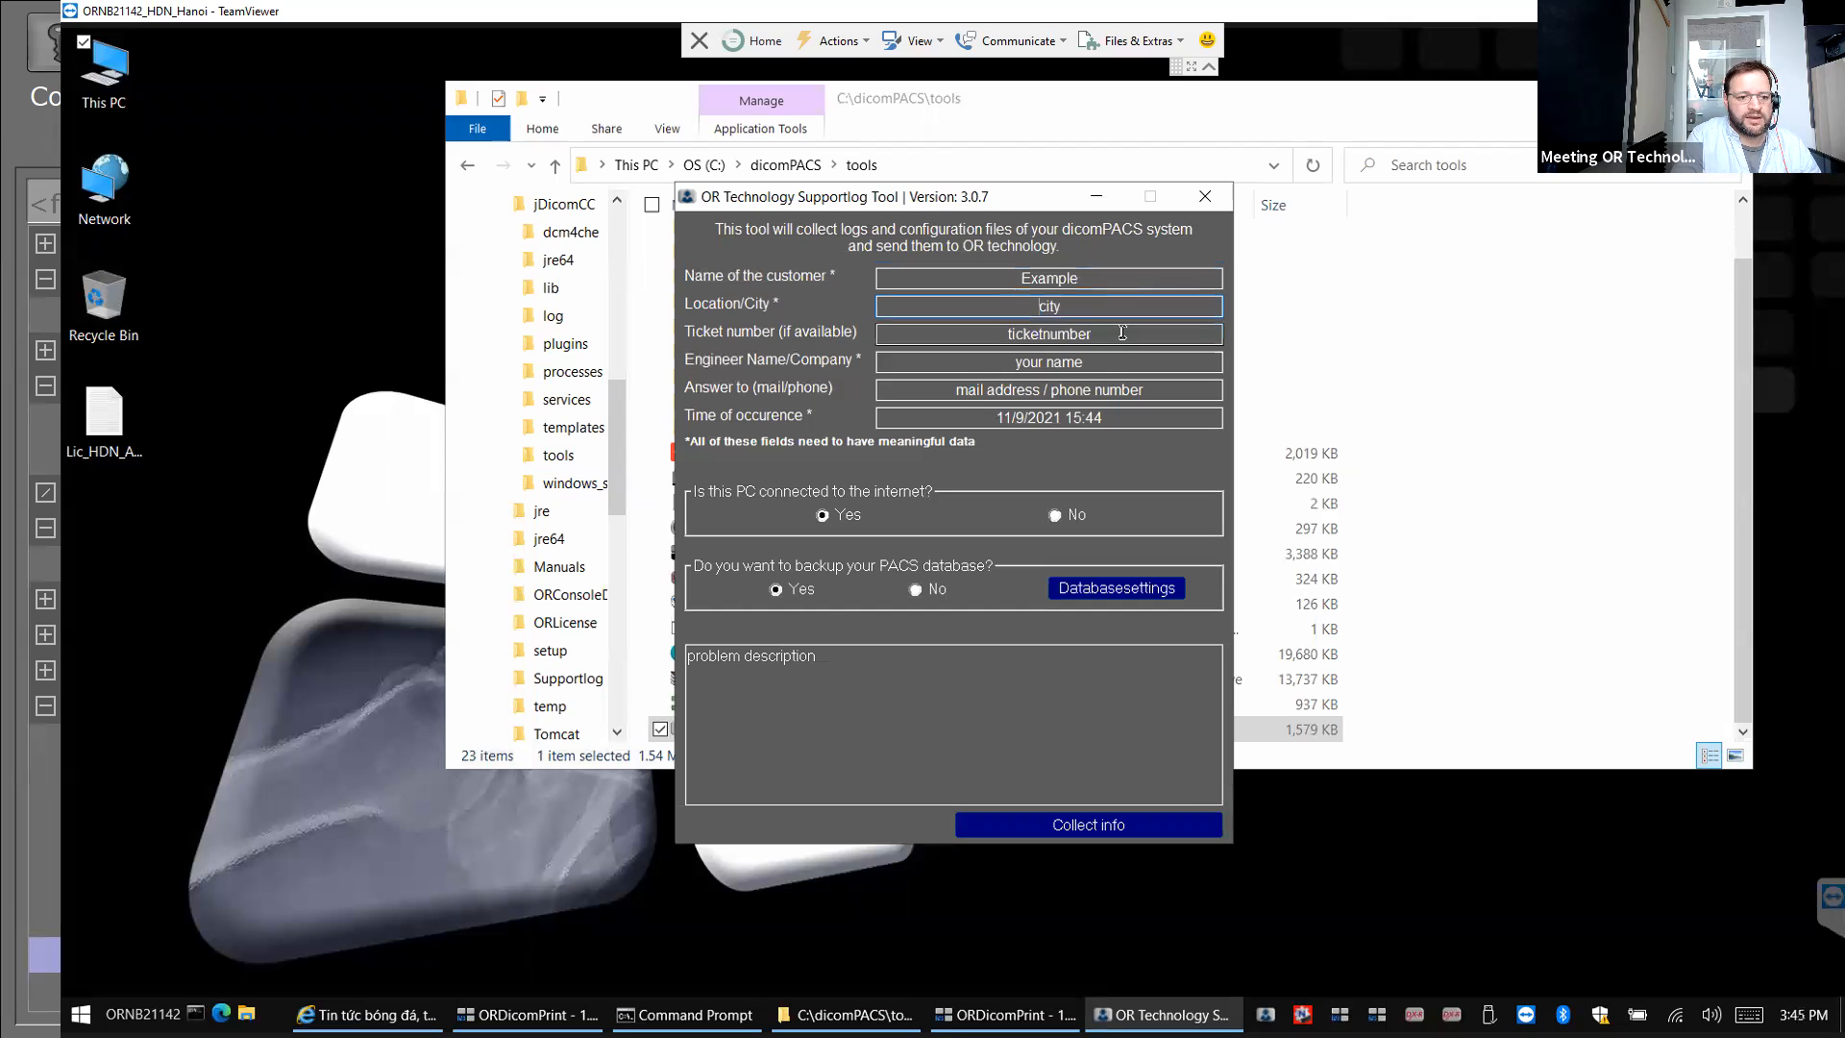
left_click(1119, 333)
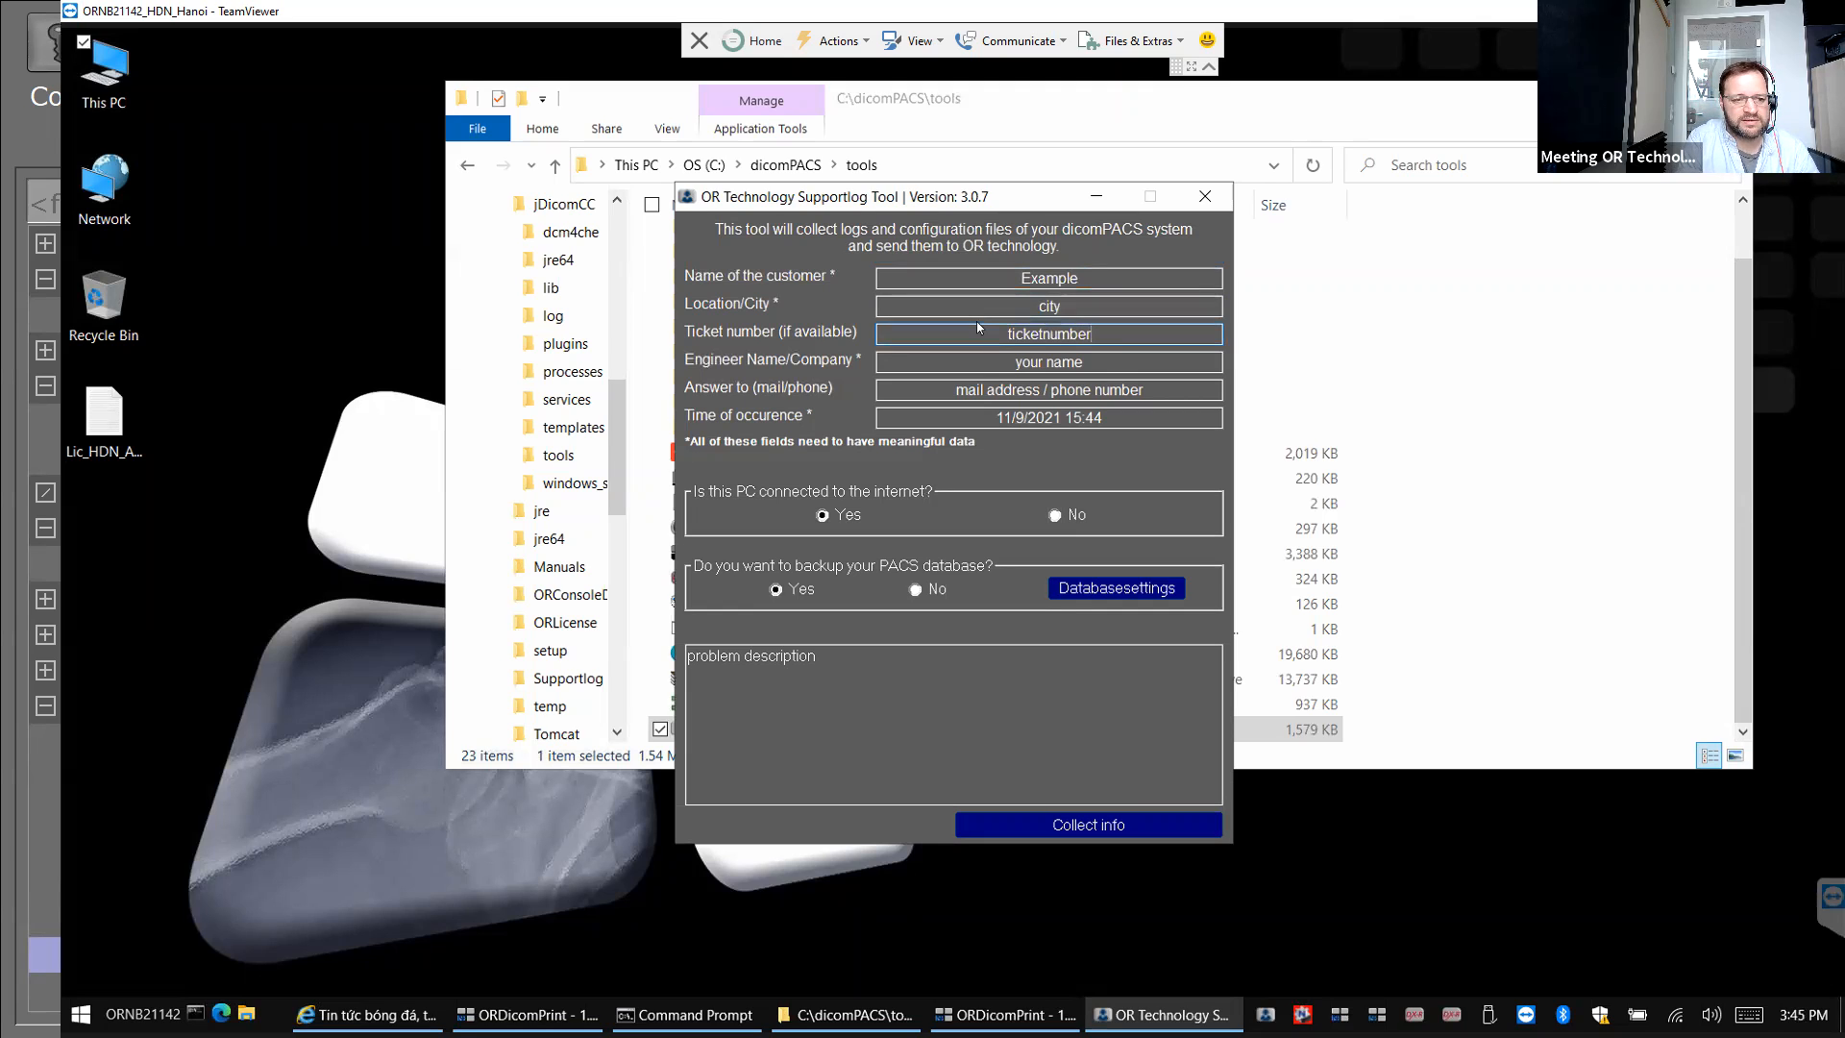
key("BackSpace")
key("BackSpace")
key("BackSpace")
key("BackSpace")
key("BackSpace")
key("BackSpace")
key("BackSpace")
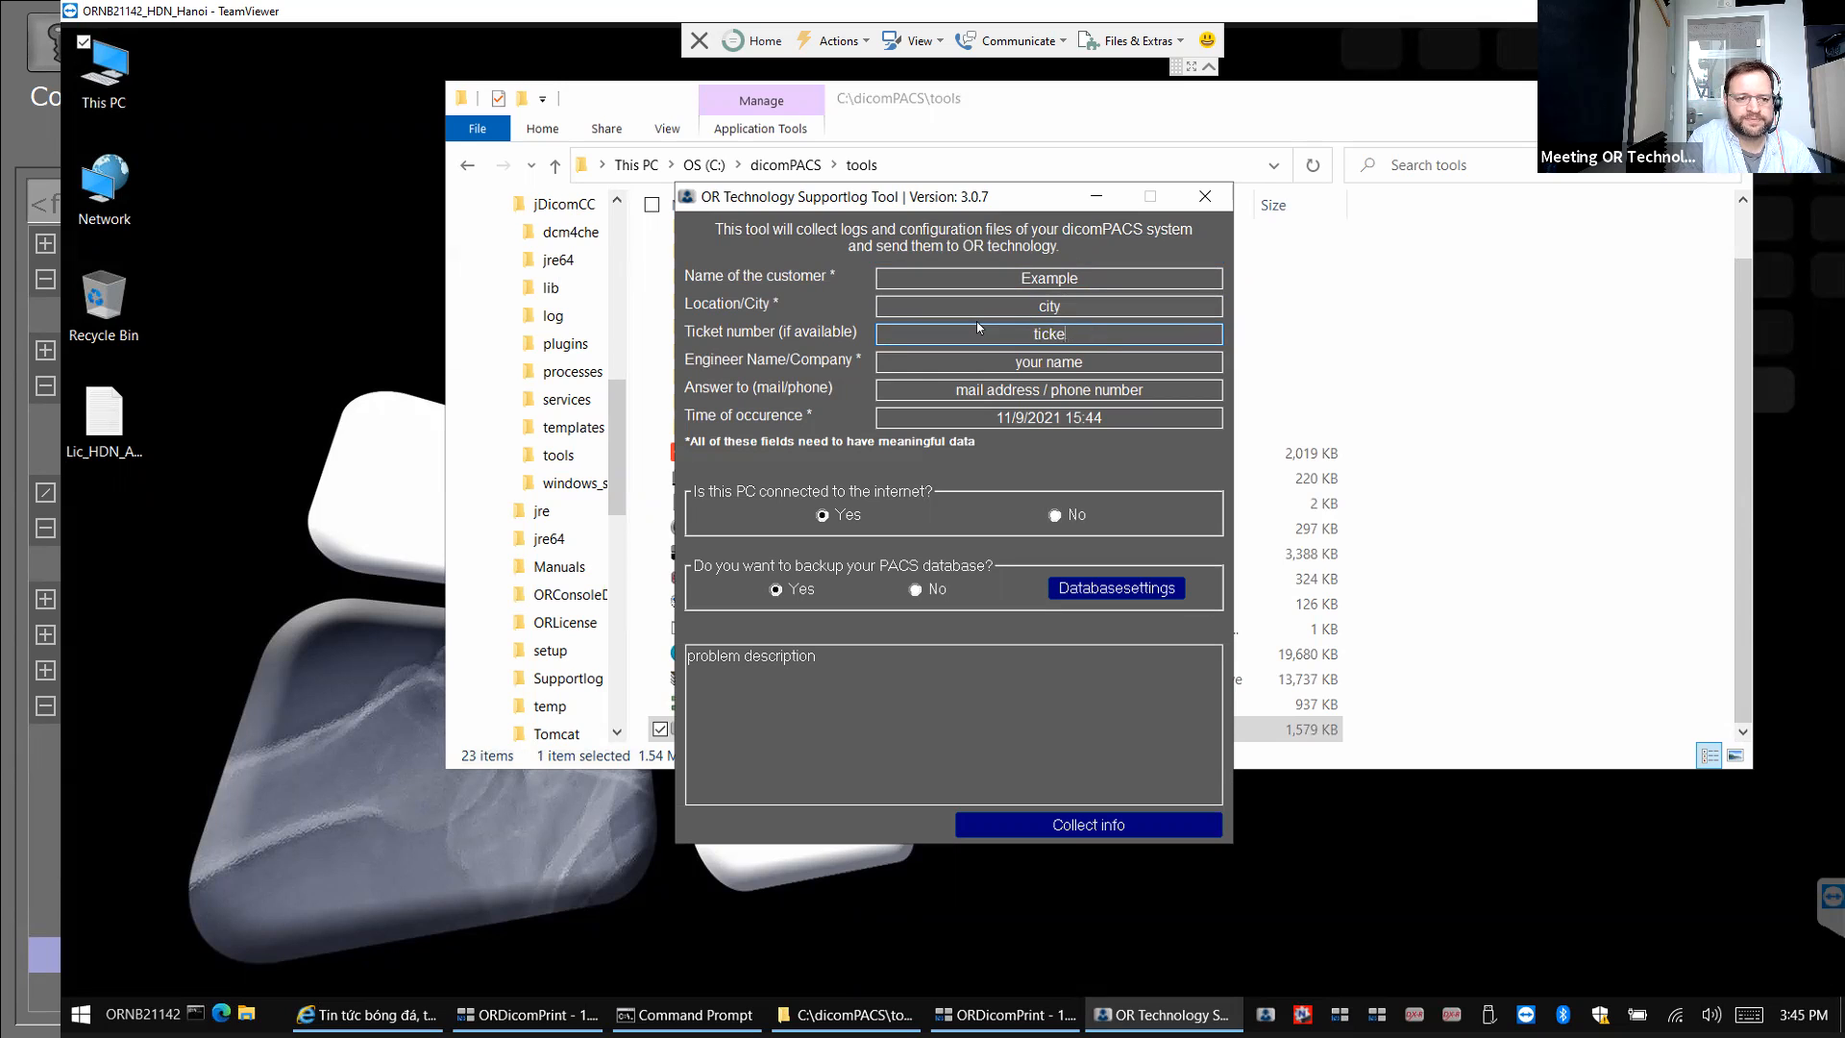
key("BackSpace")
key("BackSpace")
key("BackSpace")
key("BackSpace")
key("BackSpace")
type("123")
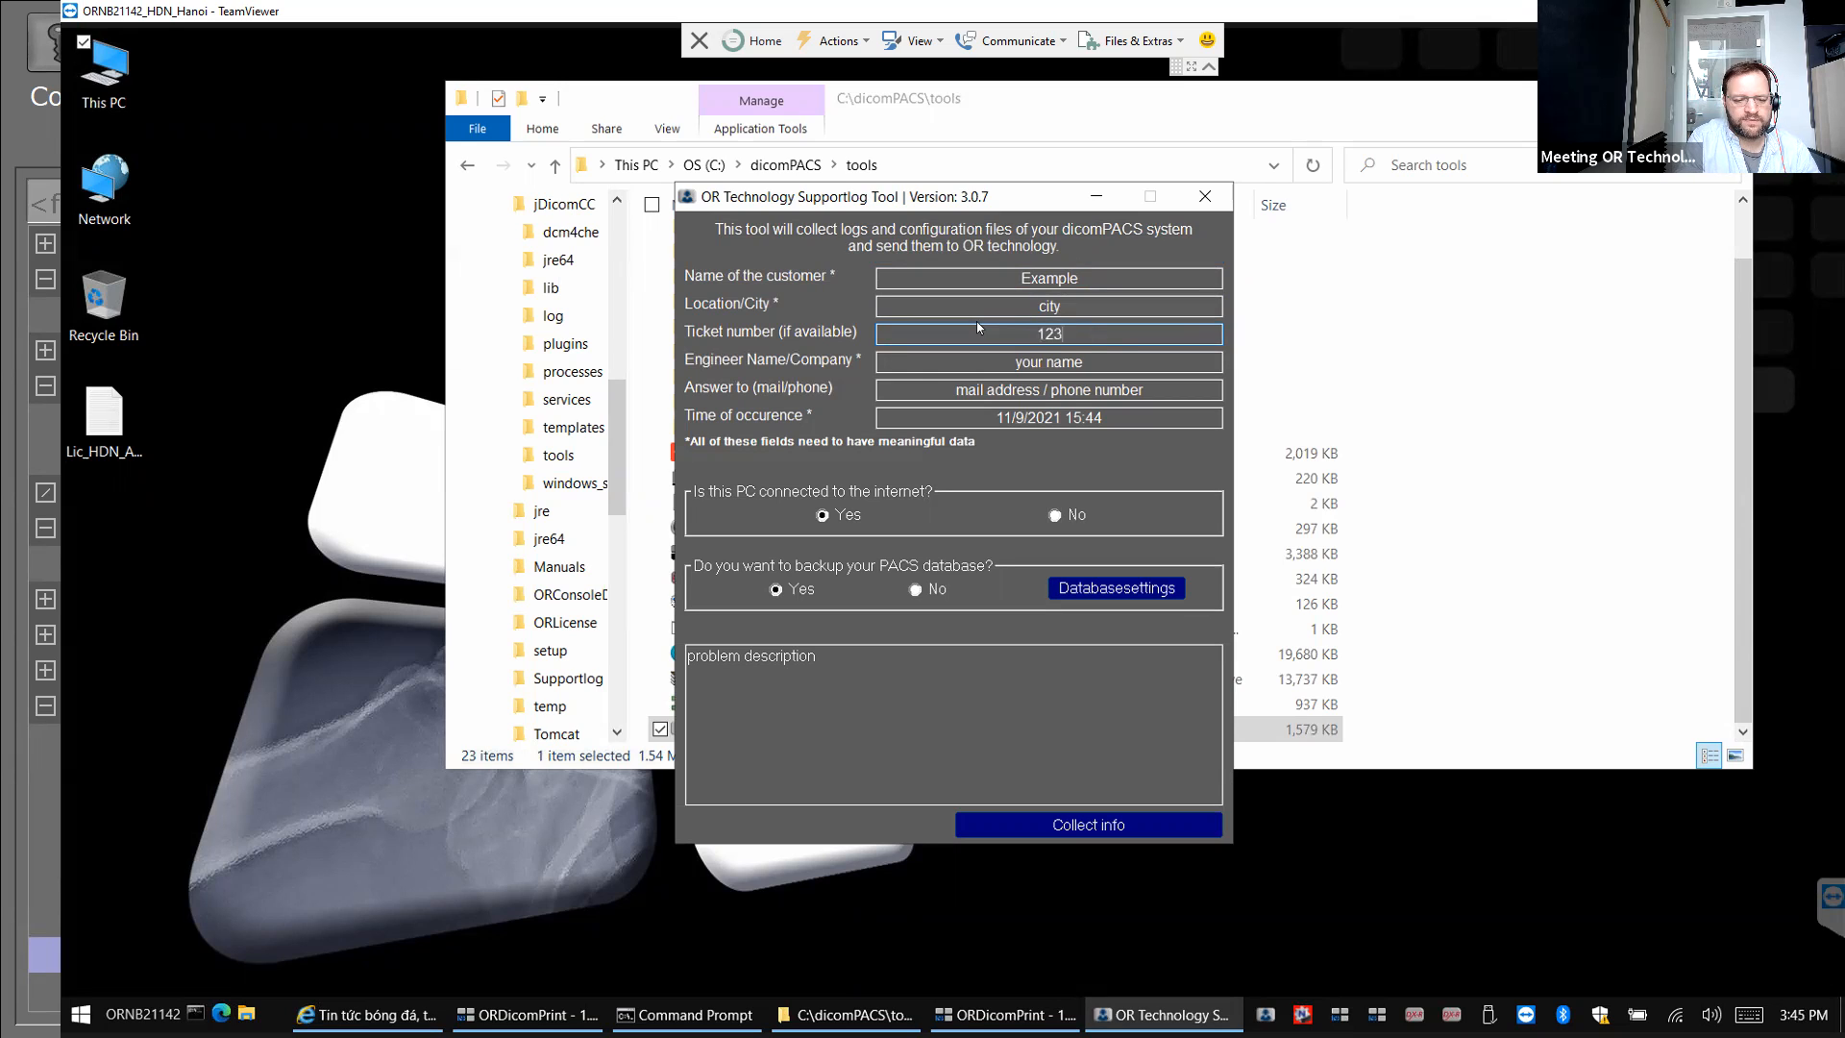
type("123")
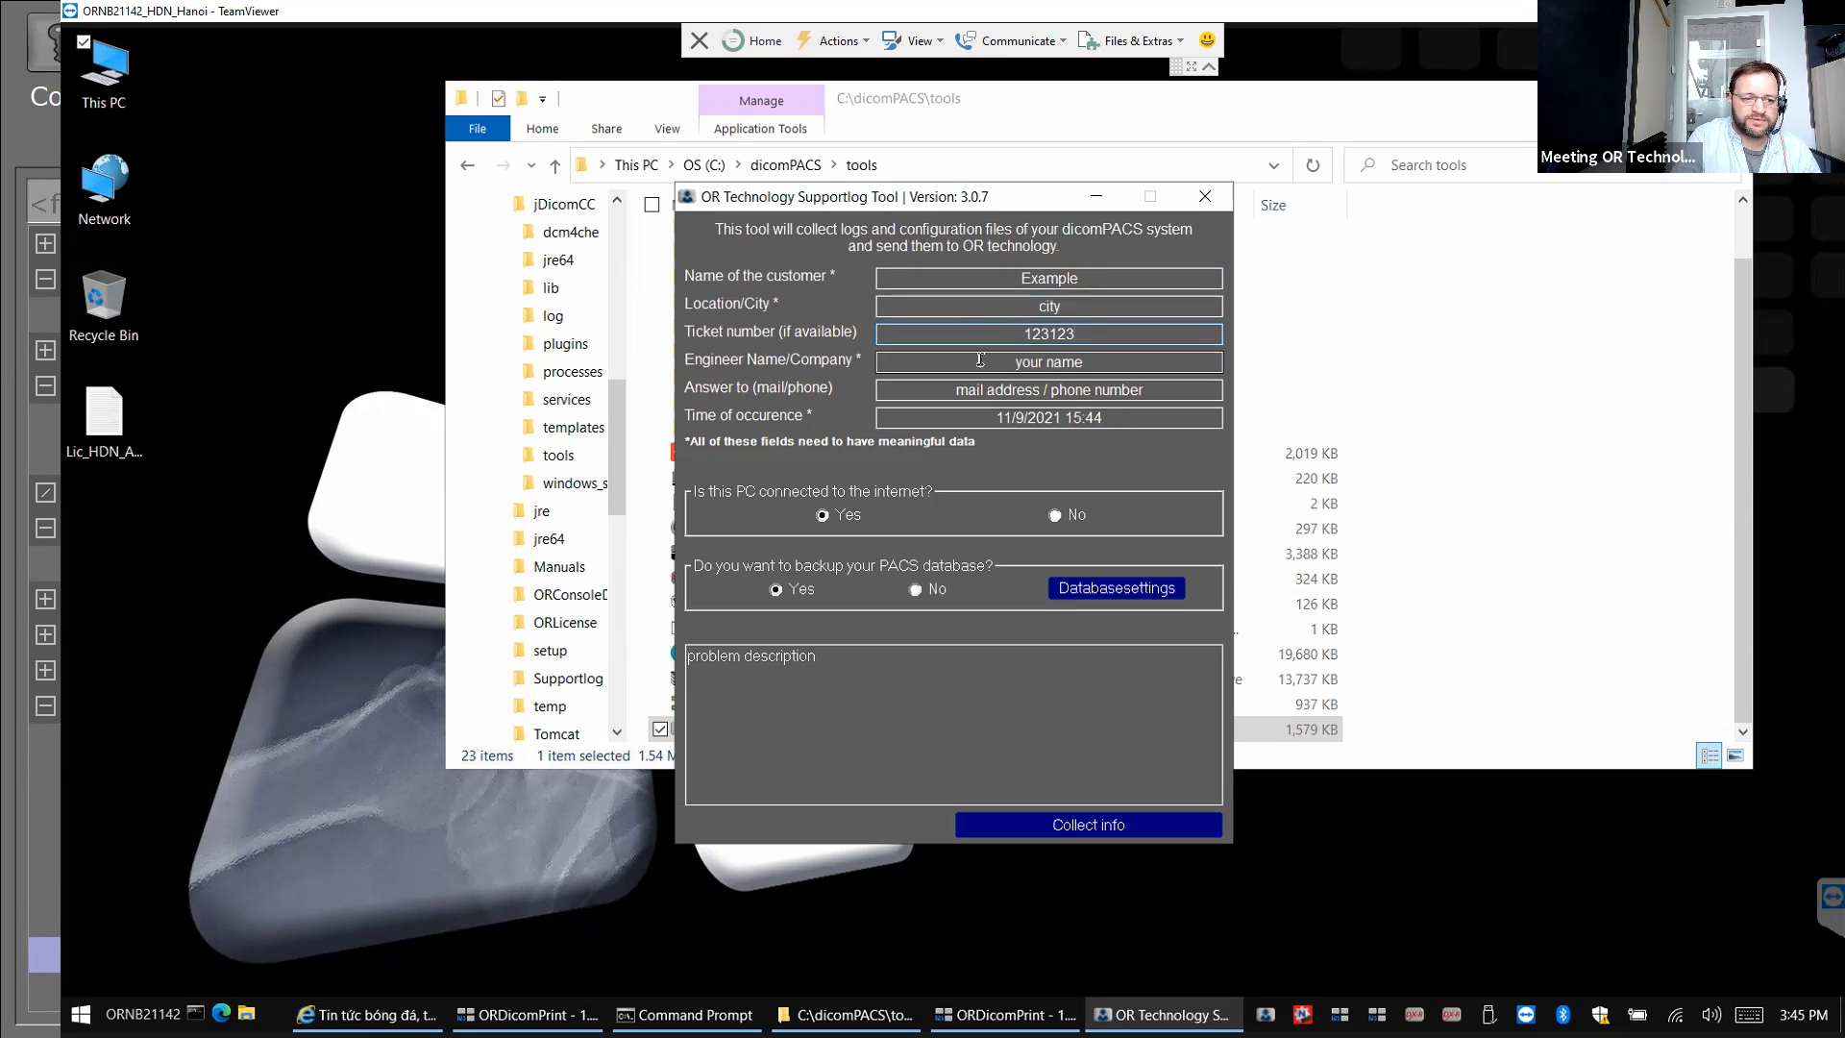
Enter the engineer name and the problem description 'DICOM print not working'.
left_click_drag(1080, 364, 960, 355)
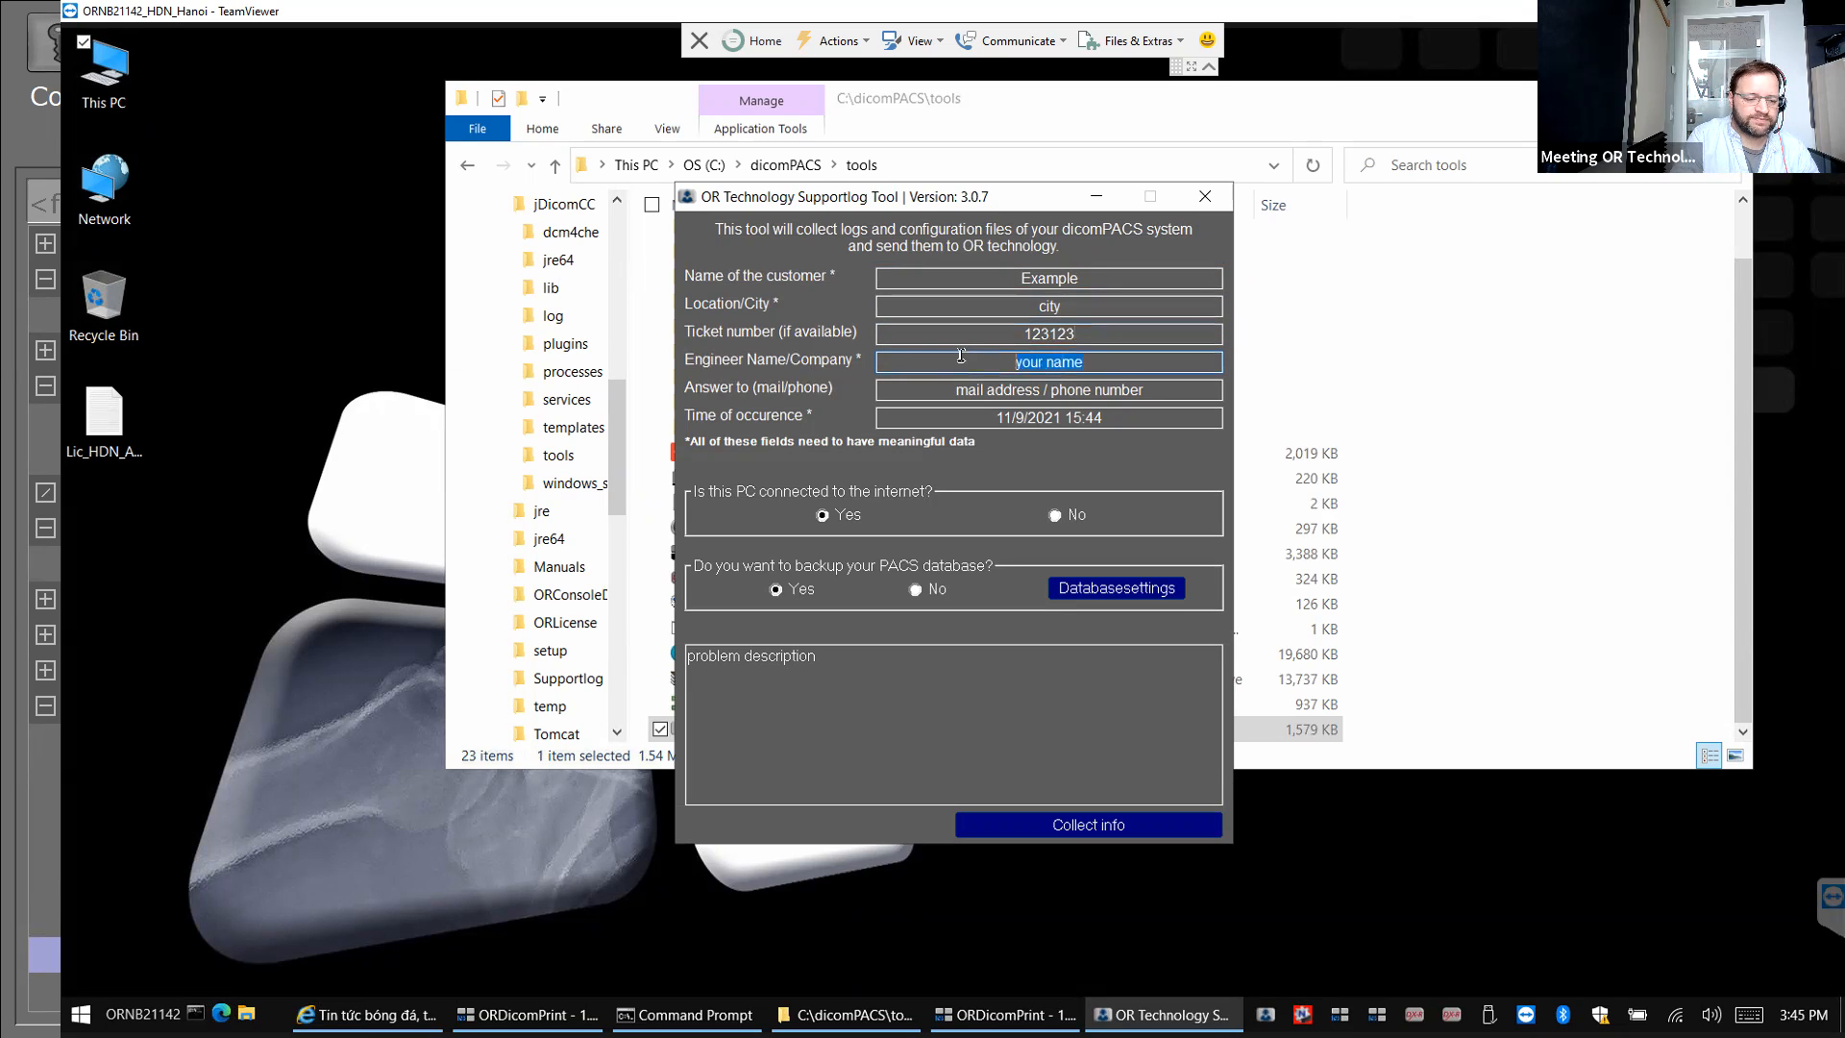
type("Name")
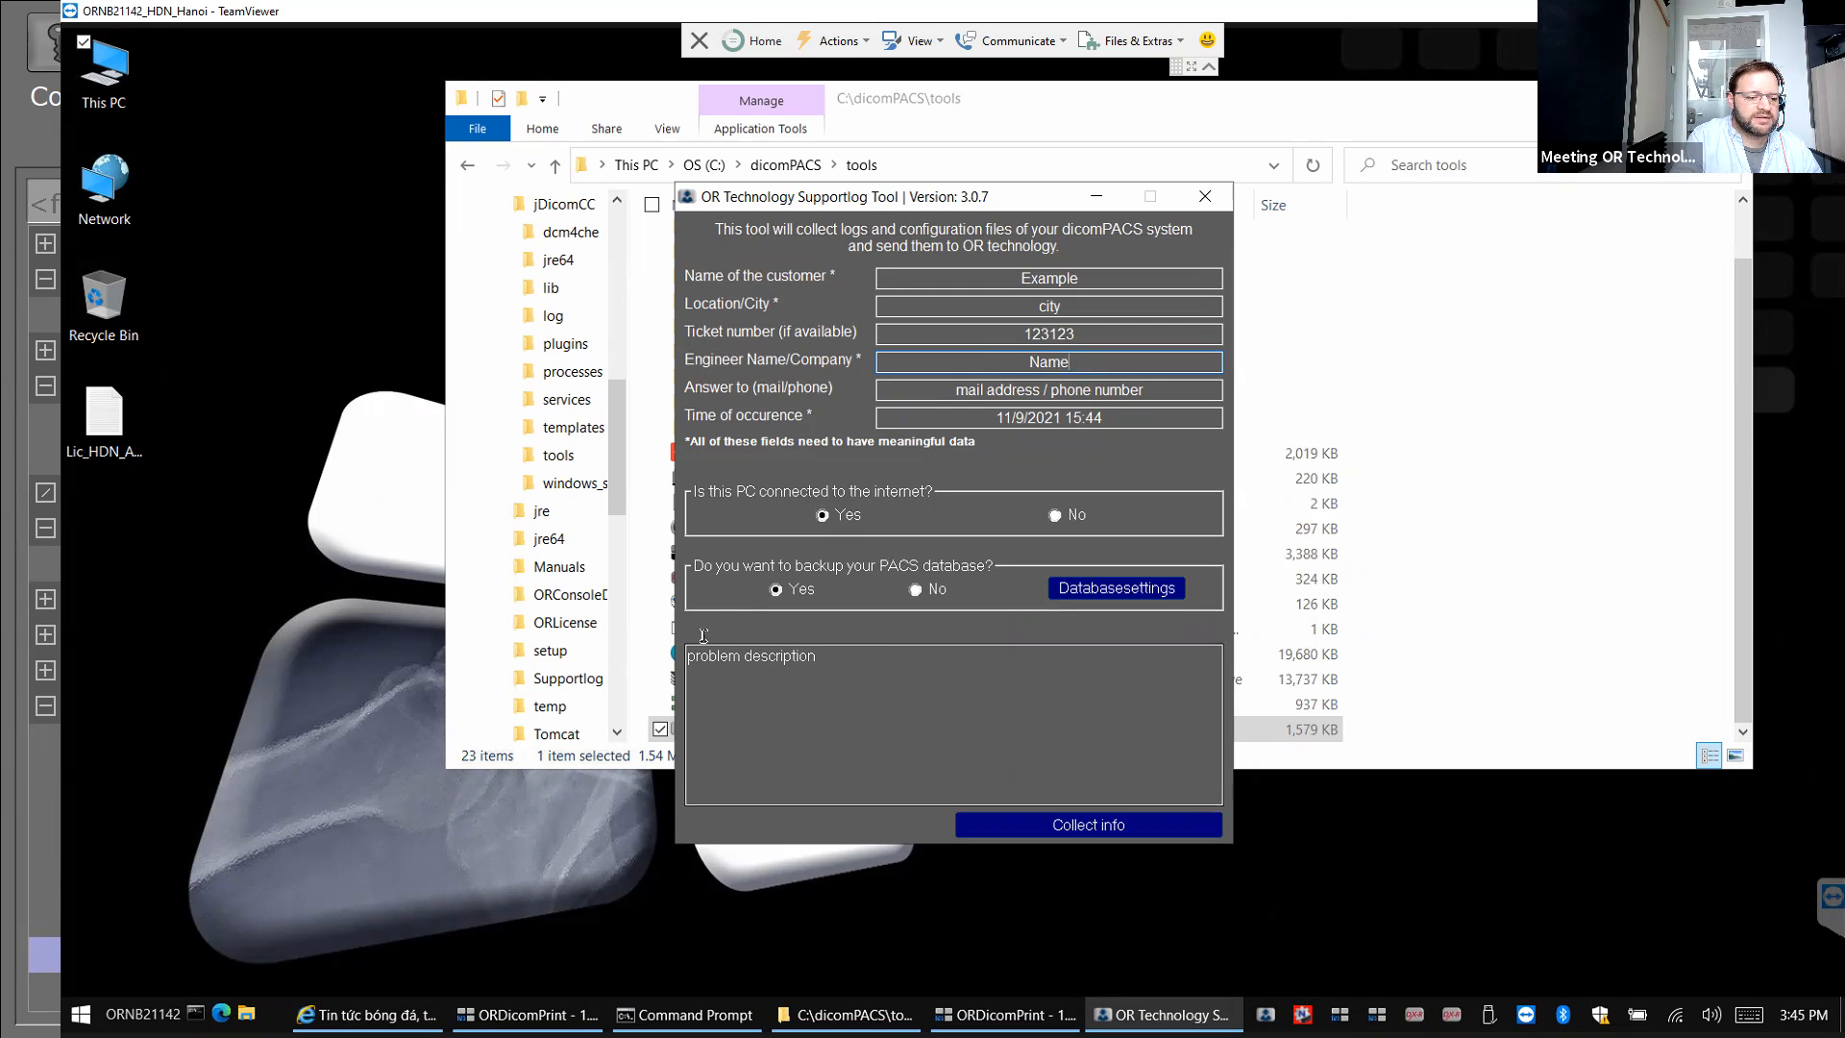
key("alt+Tab")
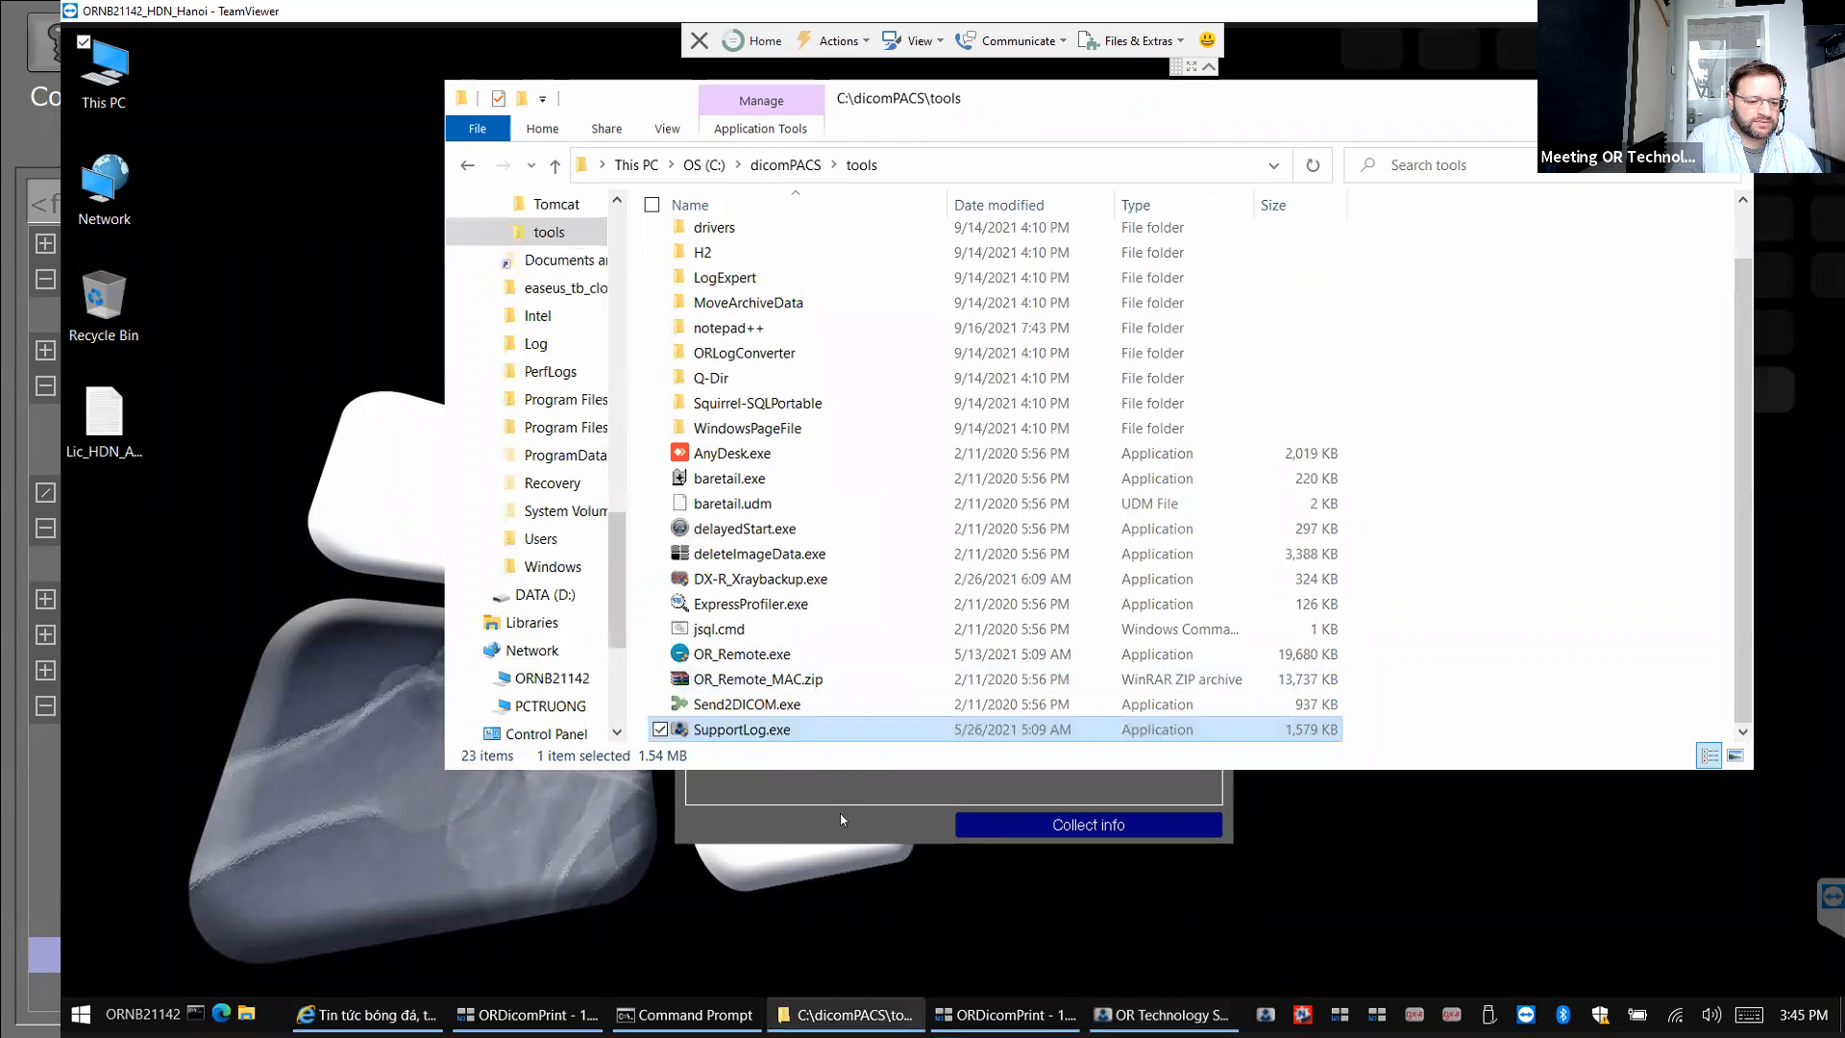
left_click(817, 778)
double_click(924, 719)
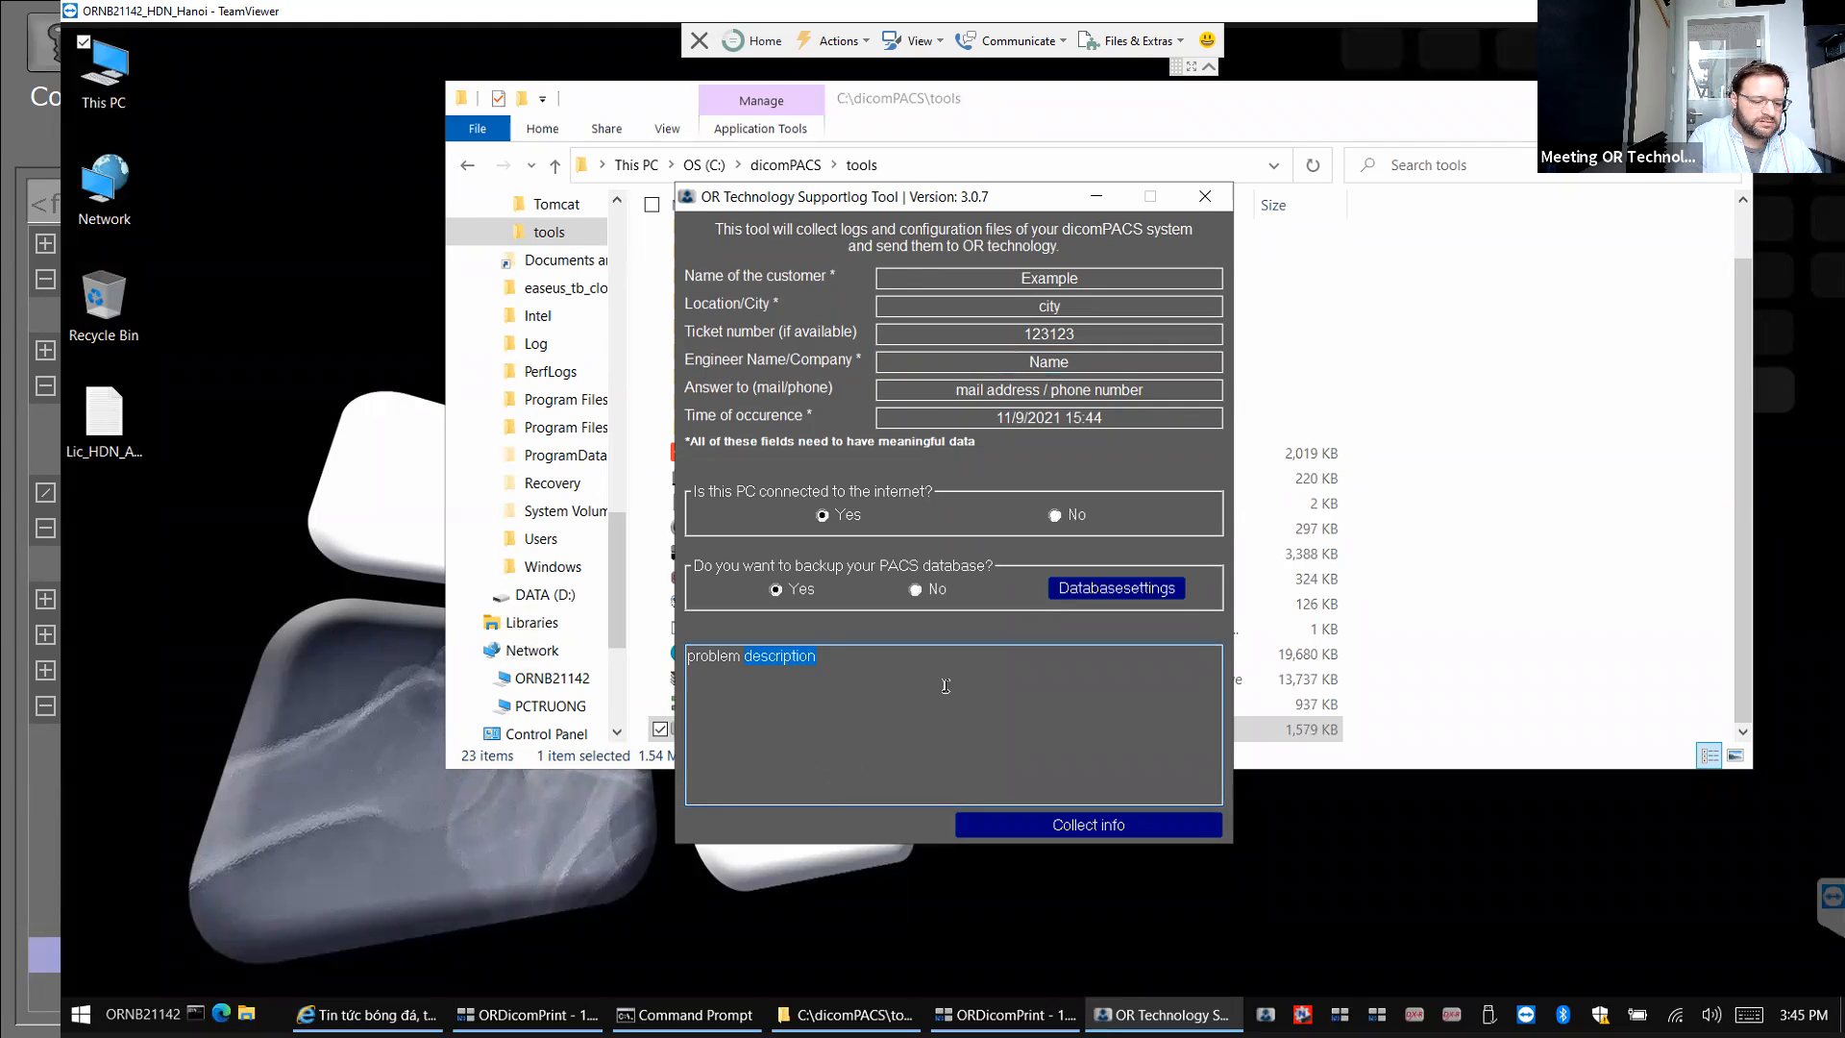
key("BackSpace")
key("BackSpace")
key("BackSpace")
key("BackSpace")
key("BackSpace")
key("BackSpace")
key("BackSpace")
key("BackSpace")
key("BackSpace")
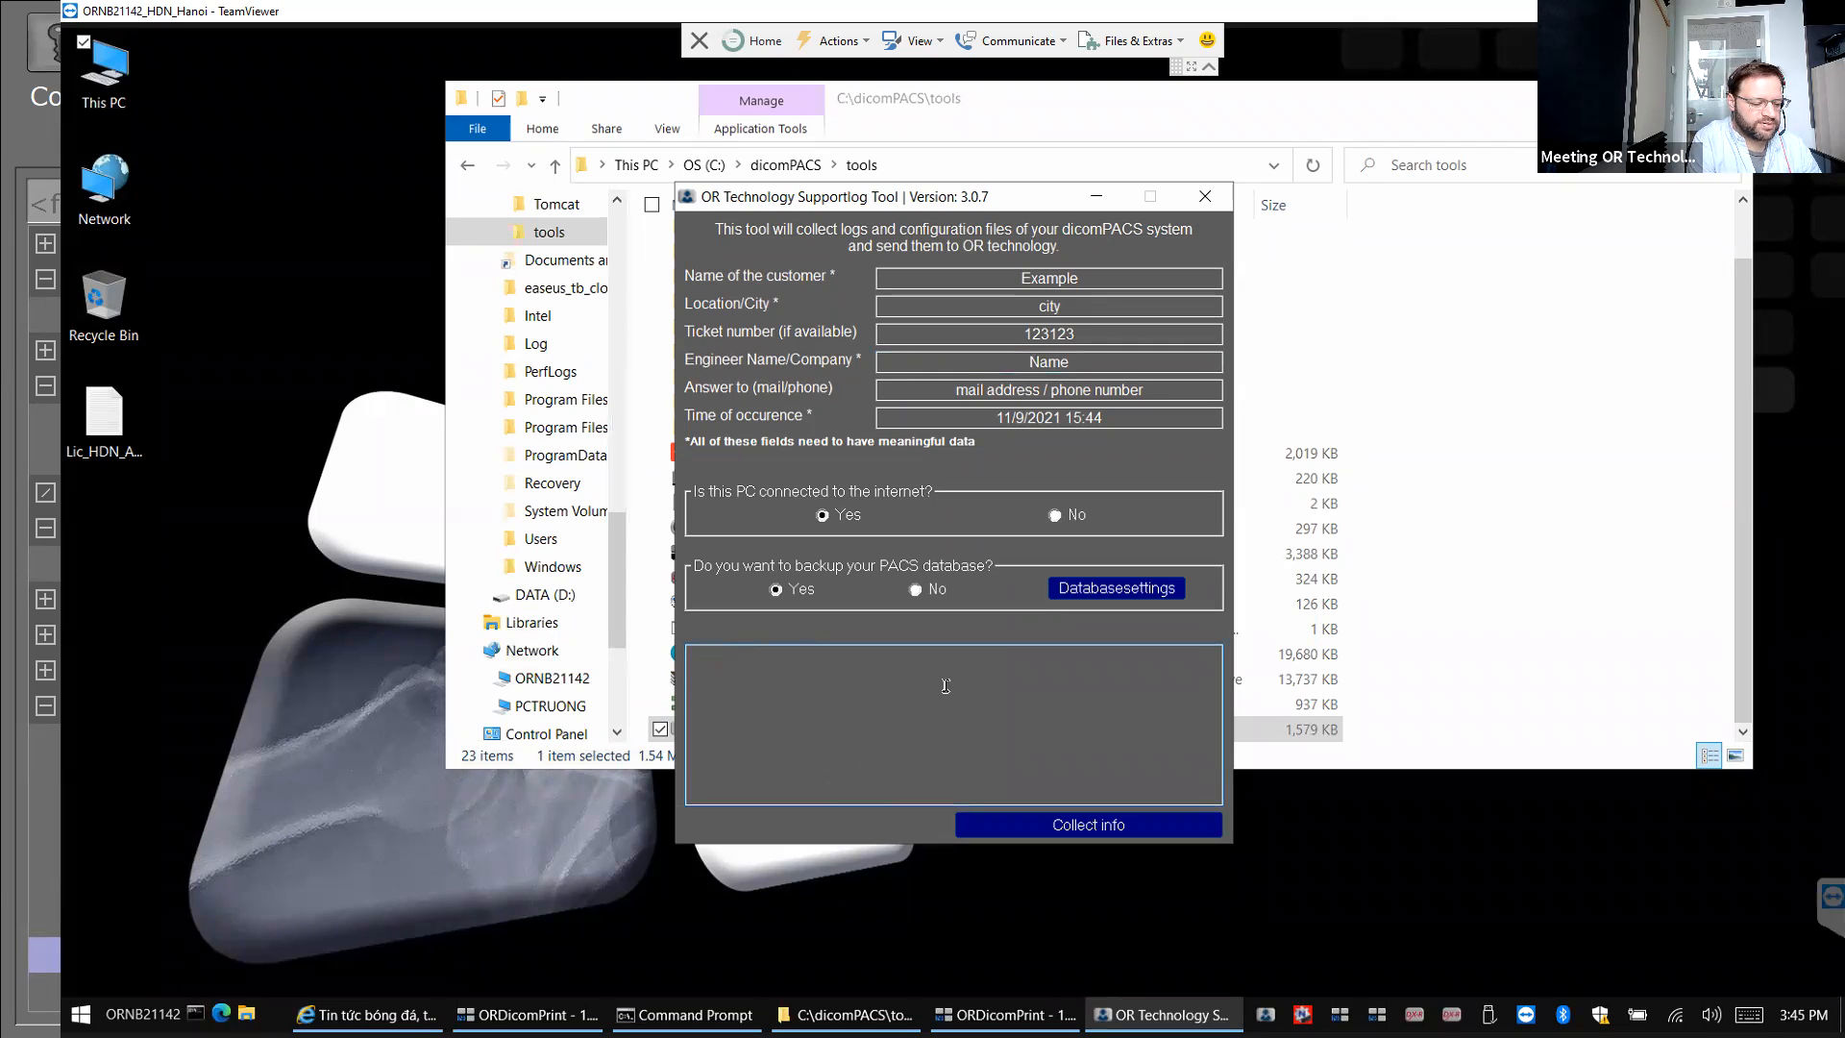
type("DICOM print not working")
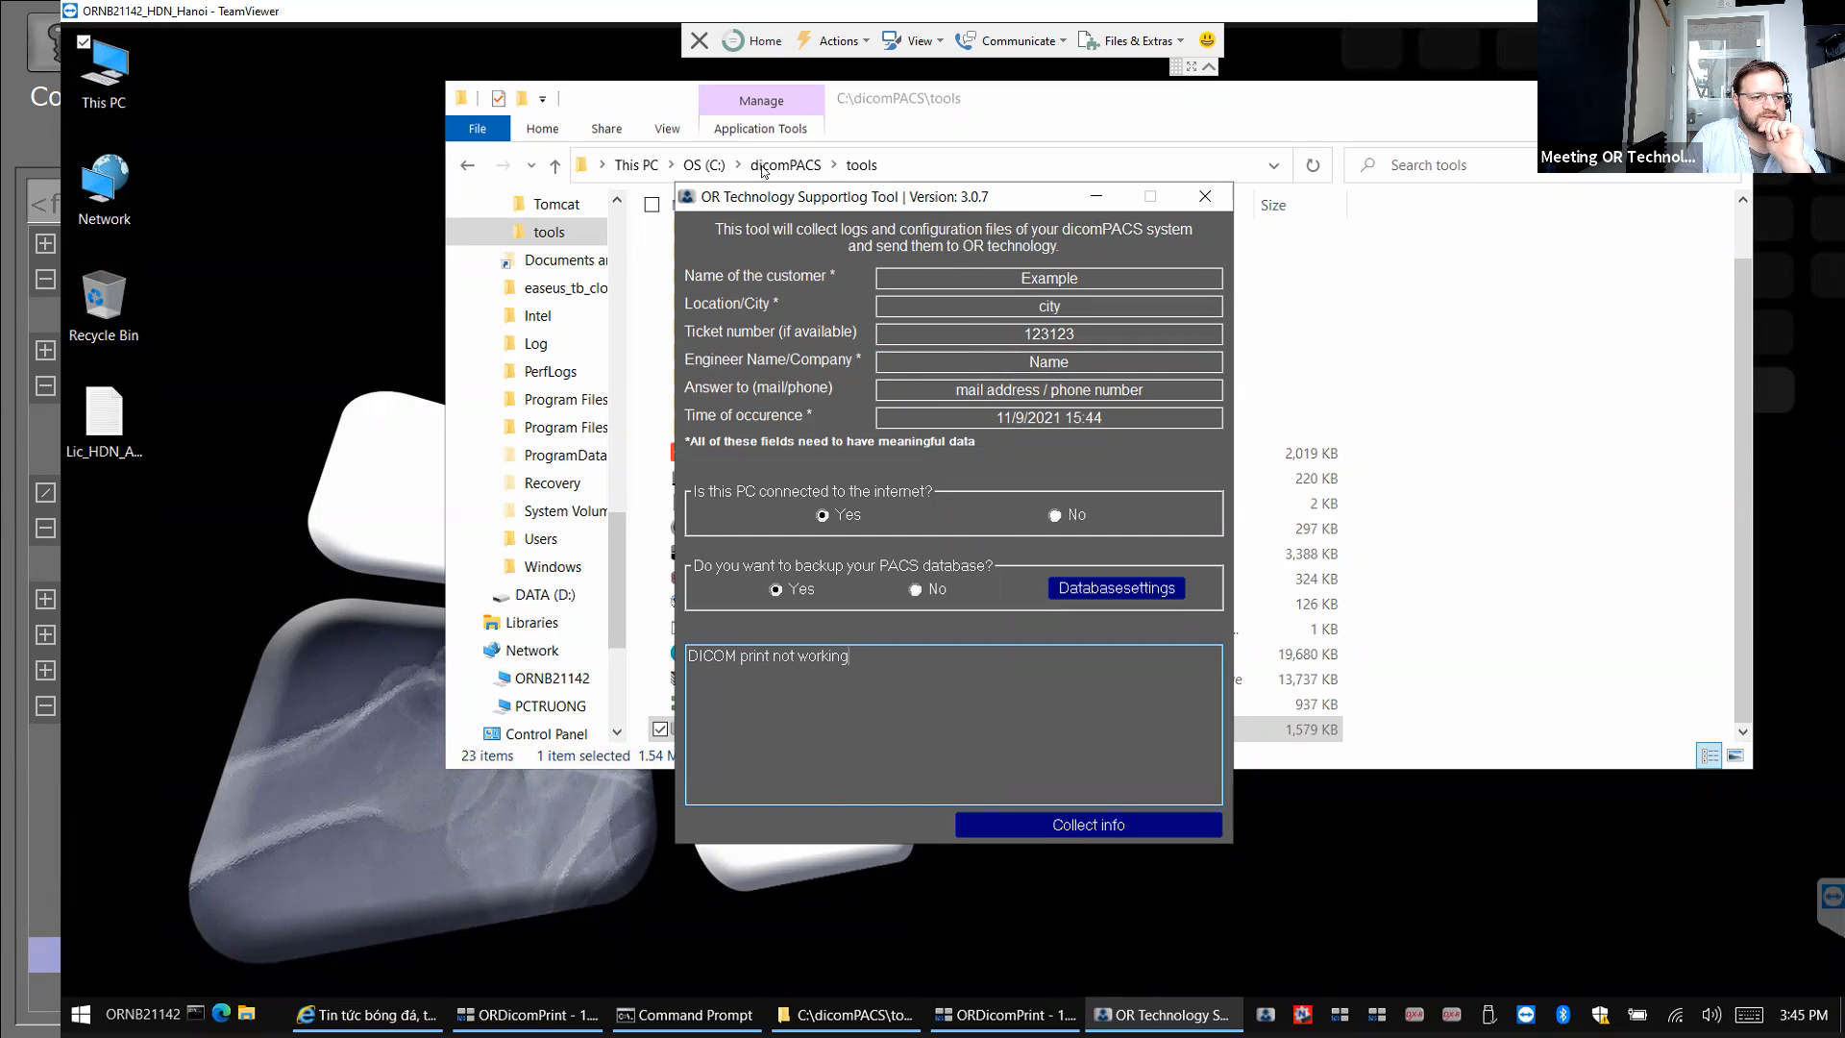
Reposition the Supportlog Tool window and answer No to the internet connection question.
left_click_drag(861, 197, 742, 159)
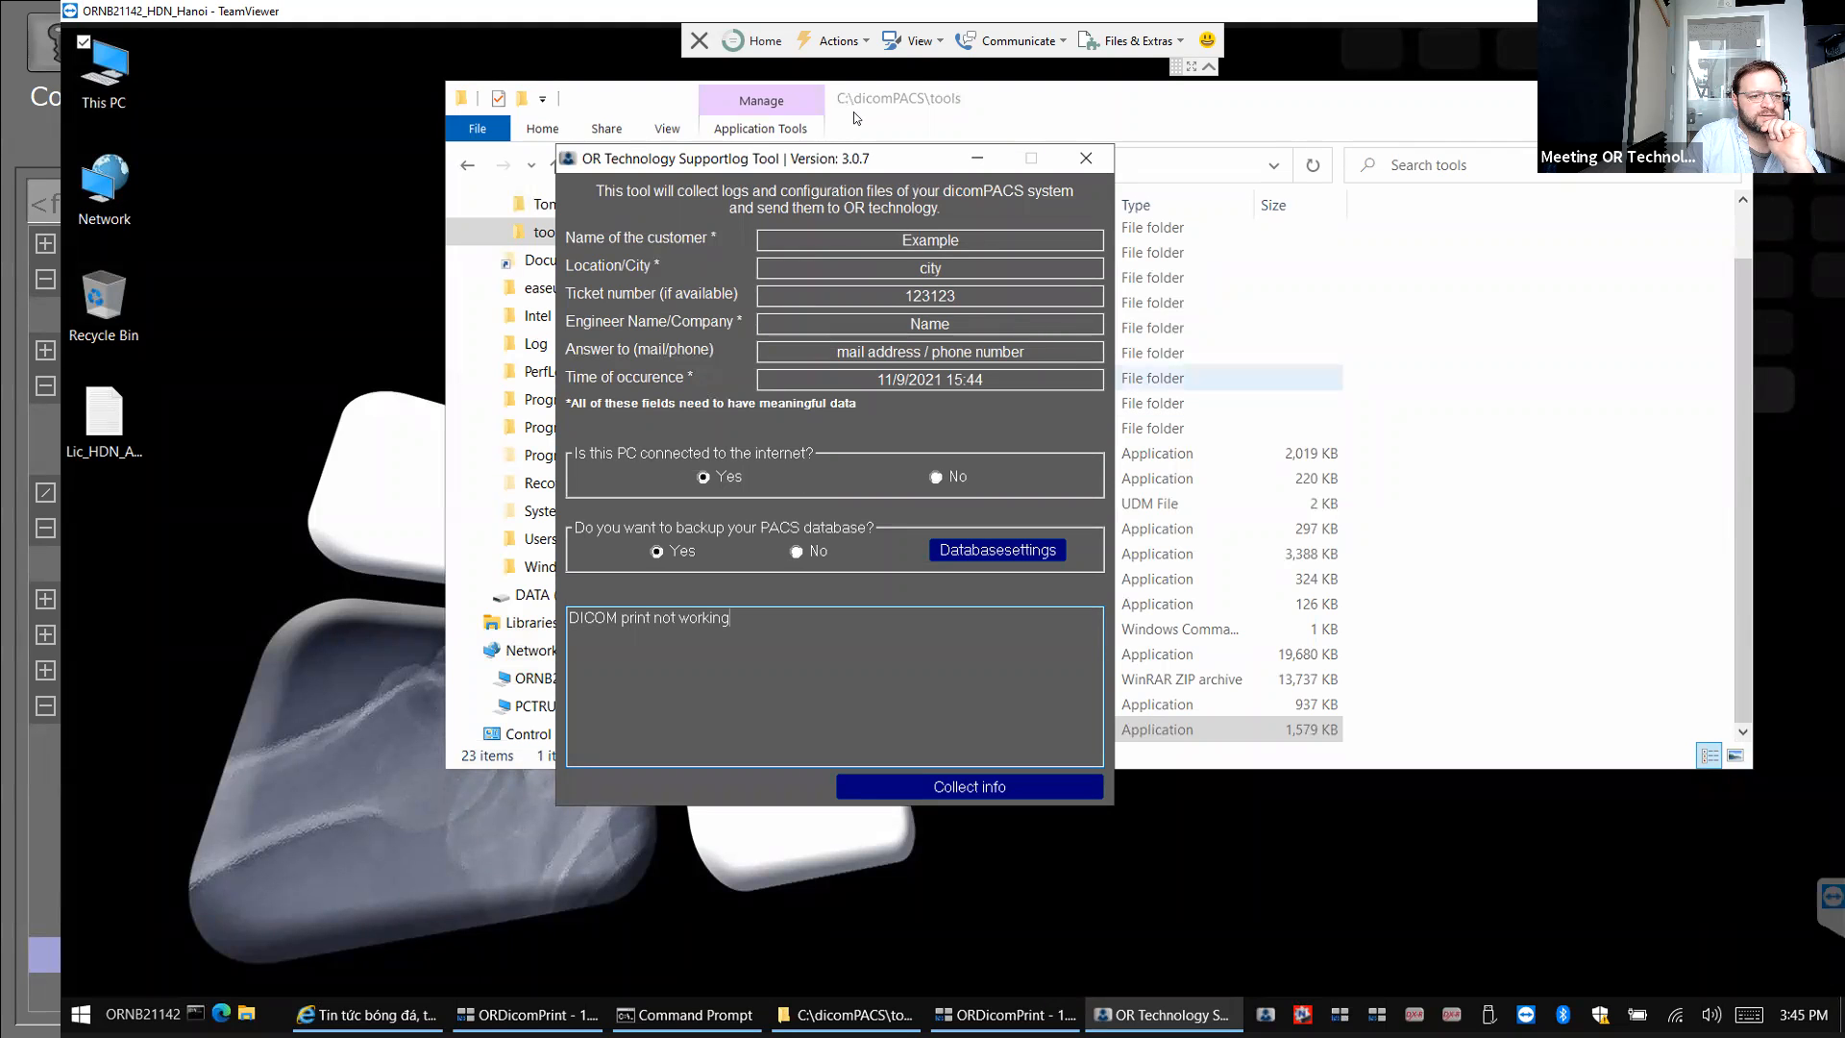
left_click_drag(884, 102, 876, 110)
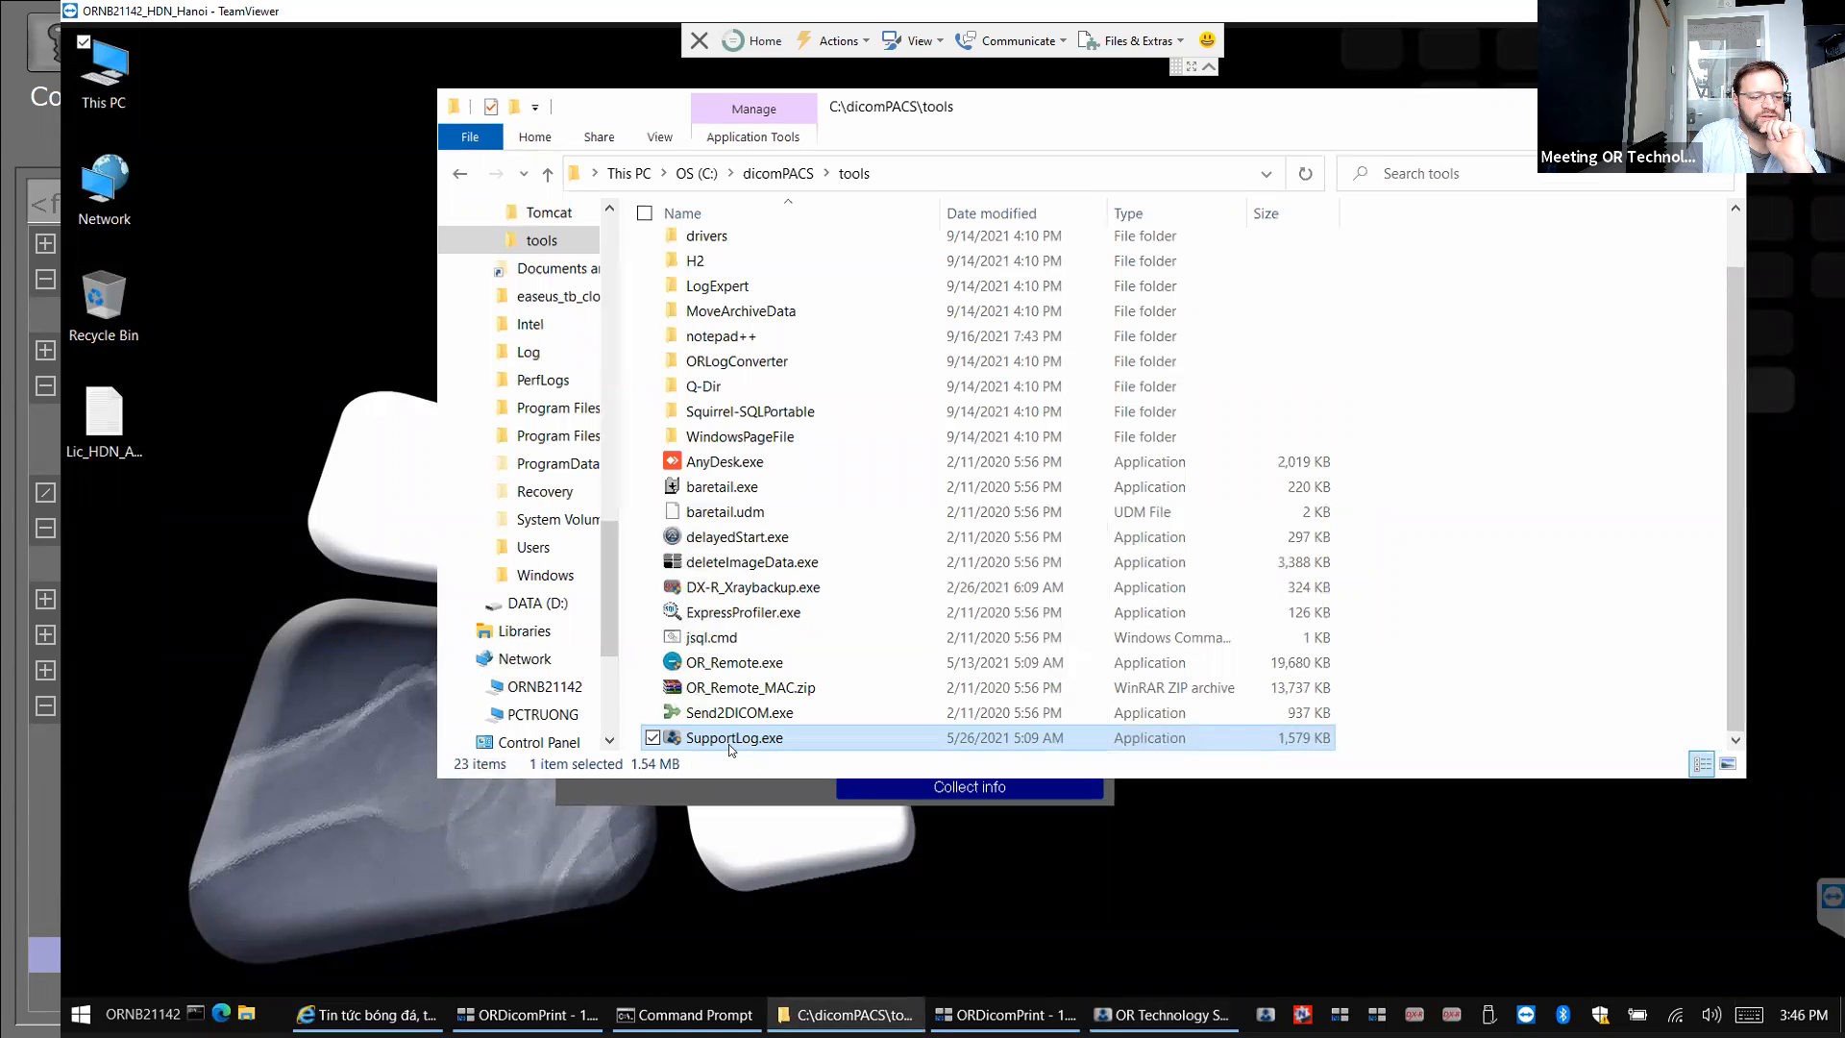
left_click(736, 795)
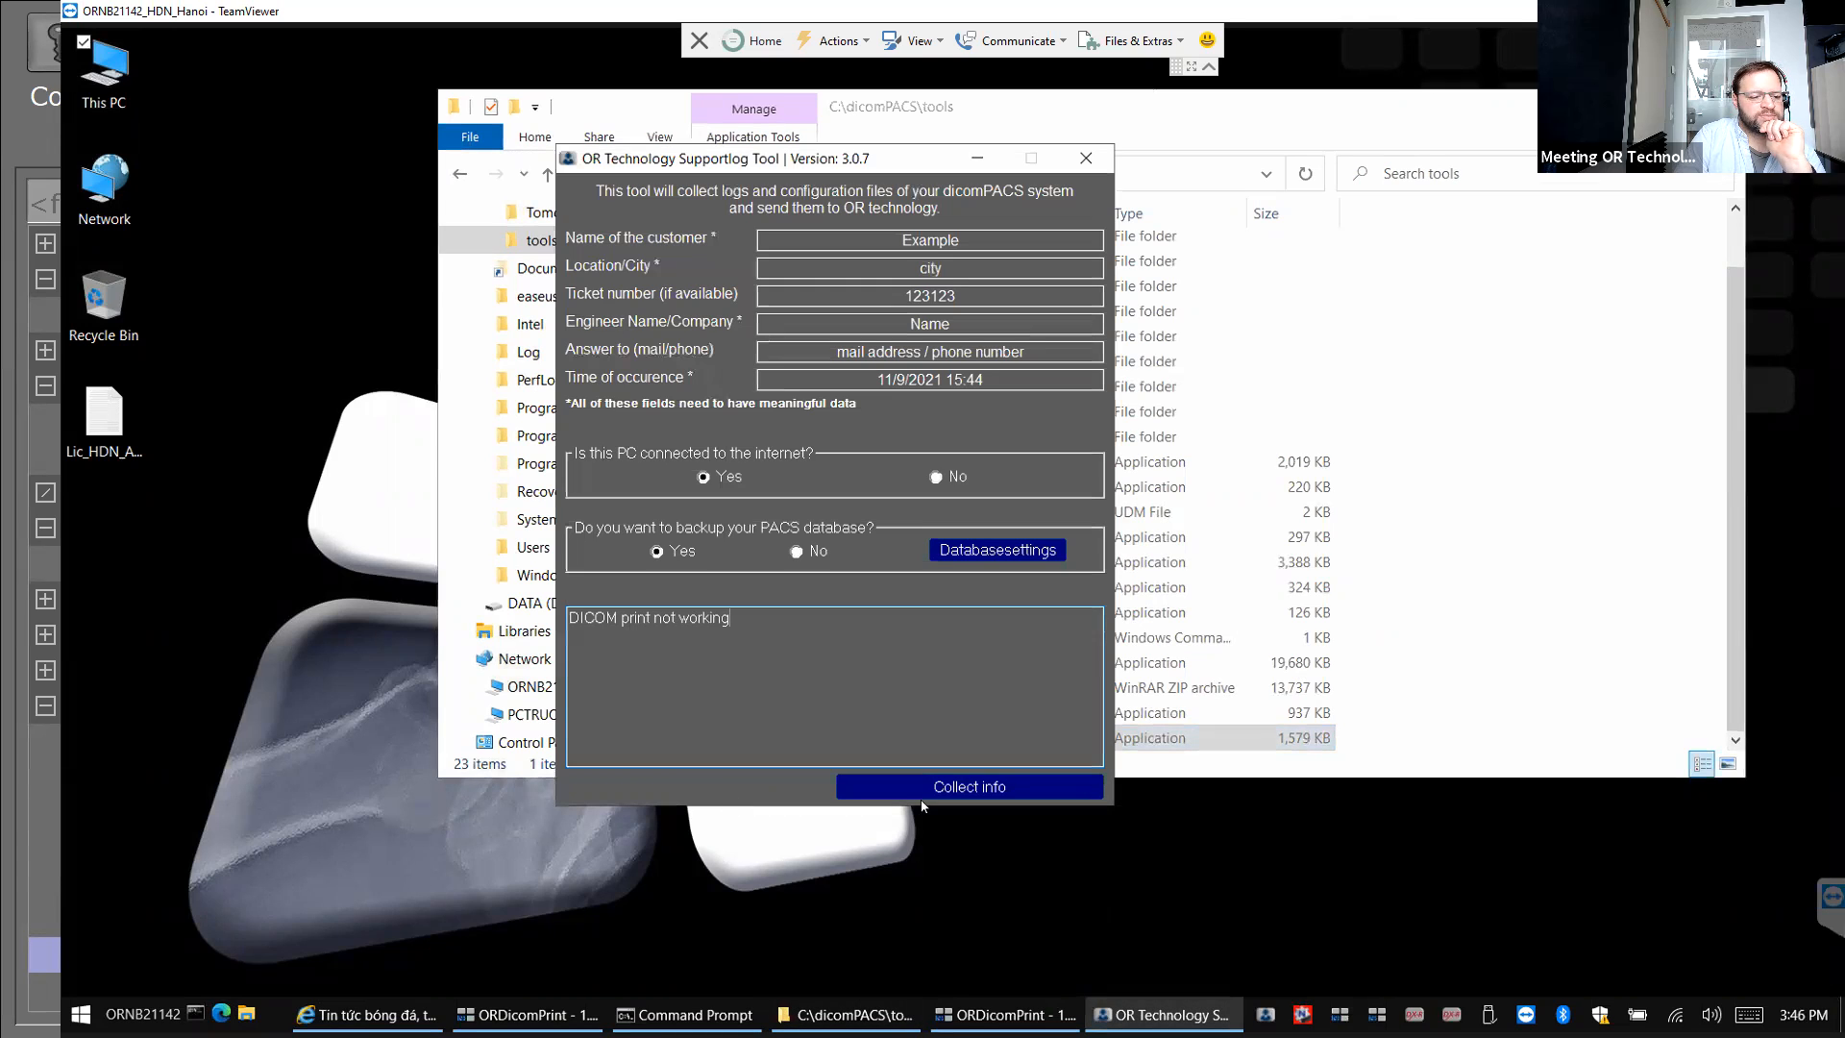
left_click(936, 477)
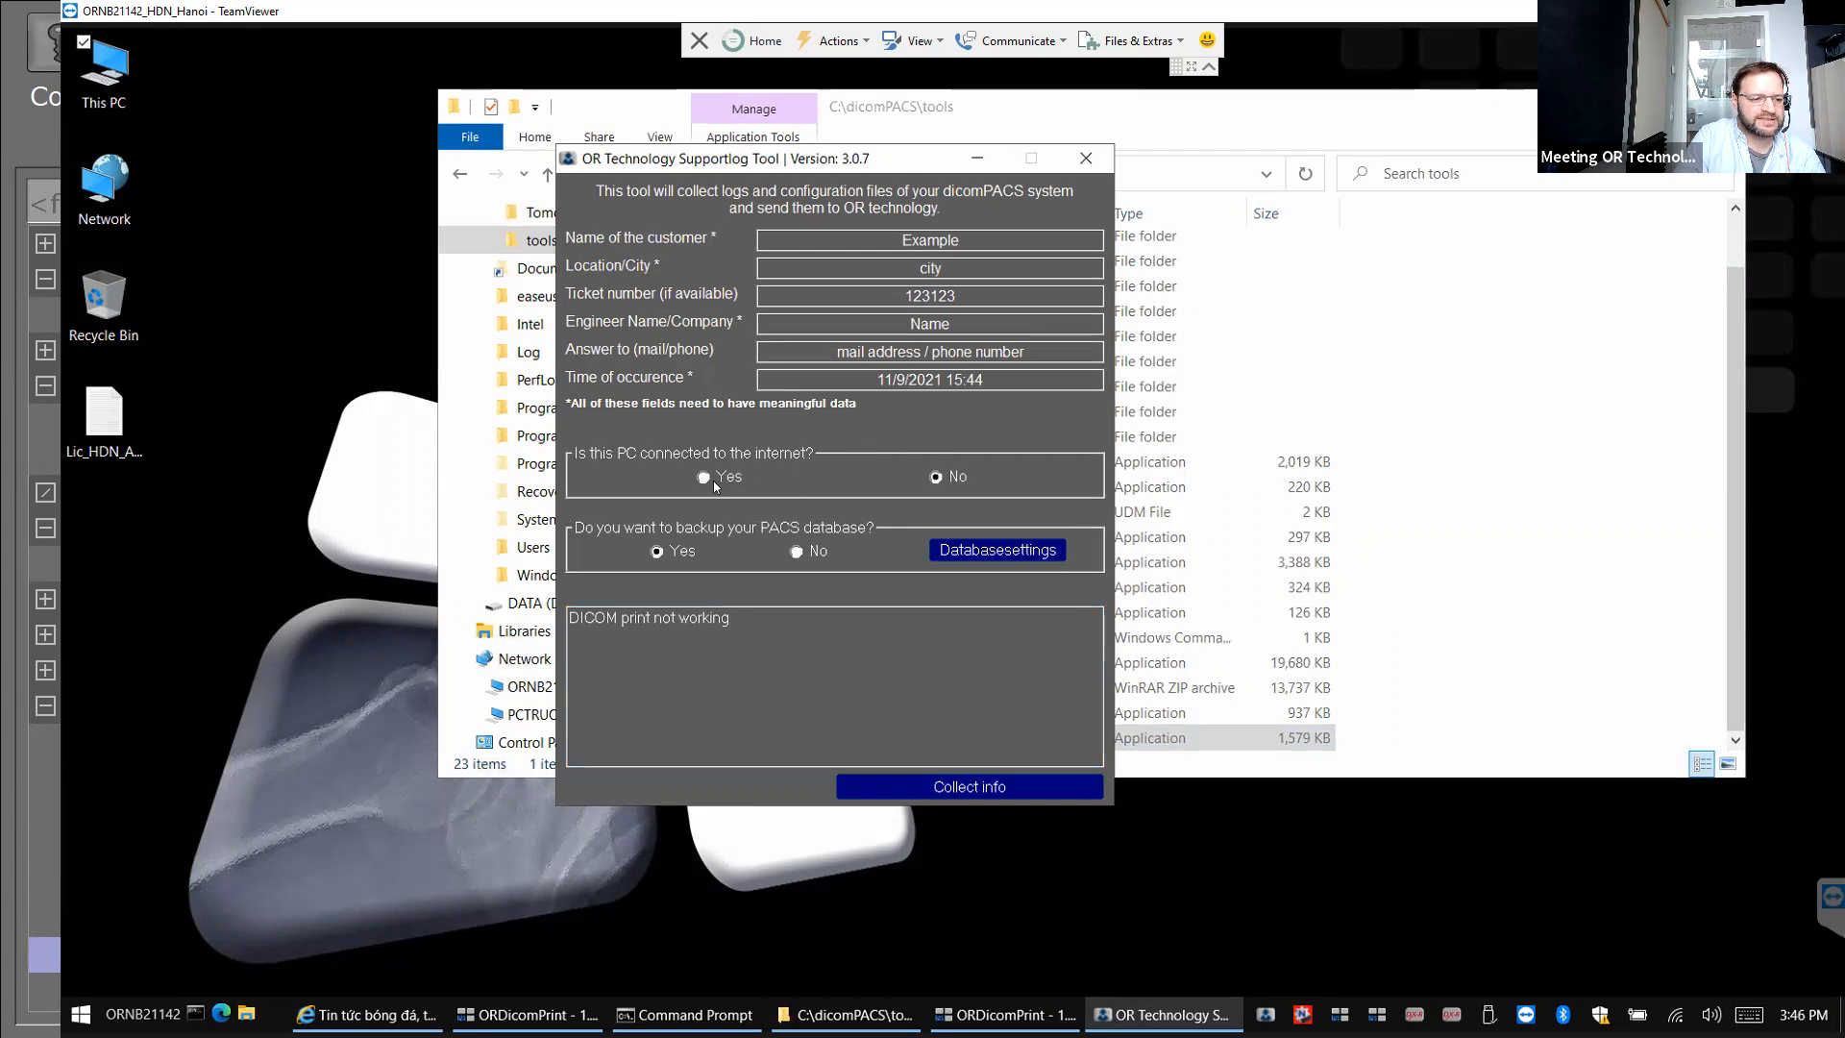
Collect the system logs into SupportLog_b1_20211109_1544.zip and acknowledge the zipped-logs message.
left_click(935, 788)
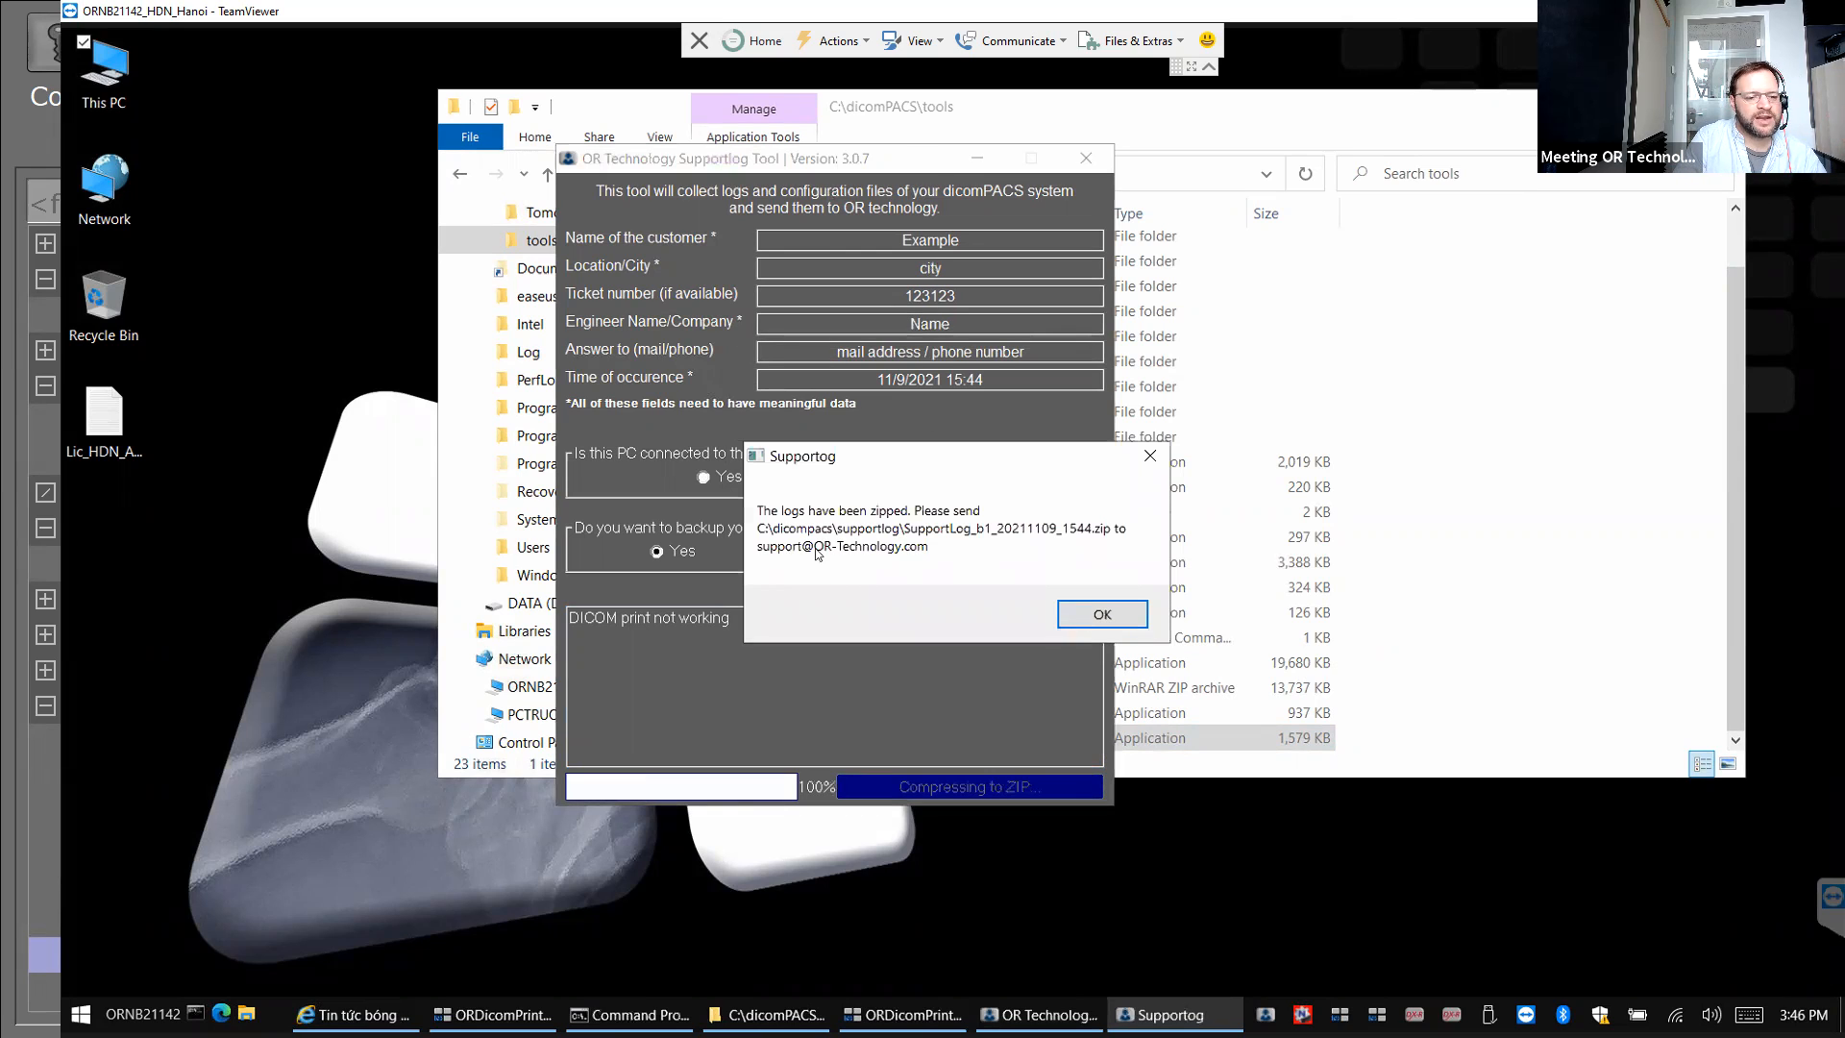
left_click(1088, 615)
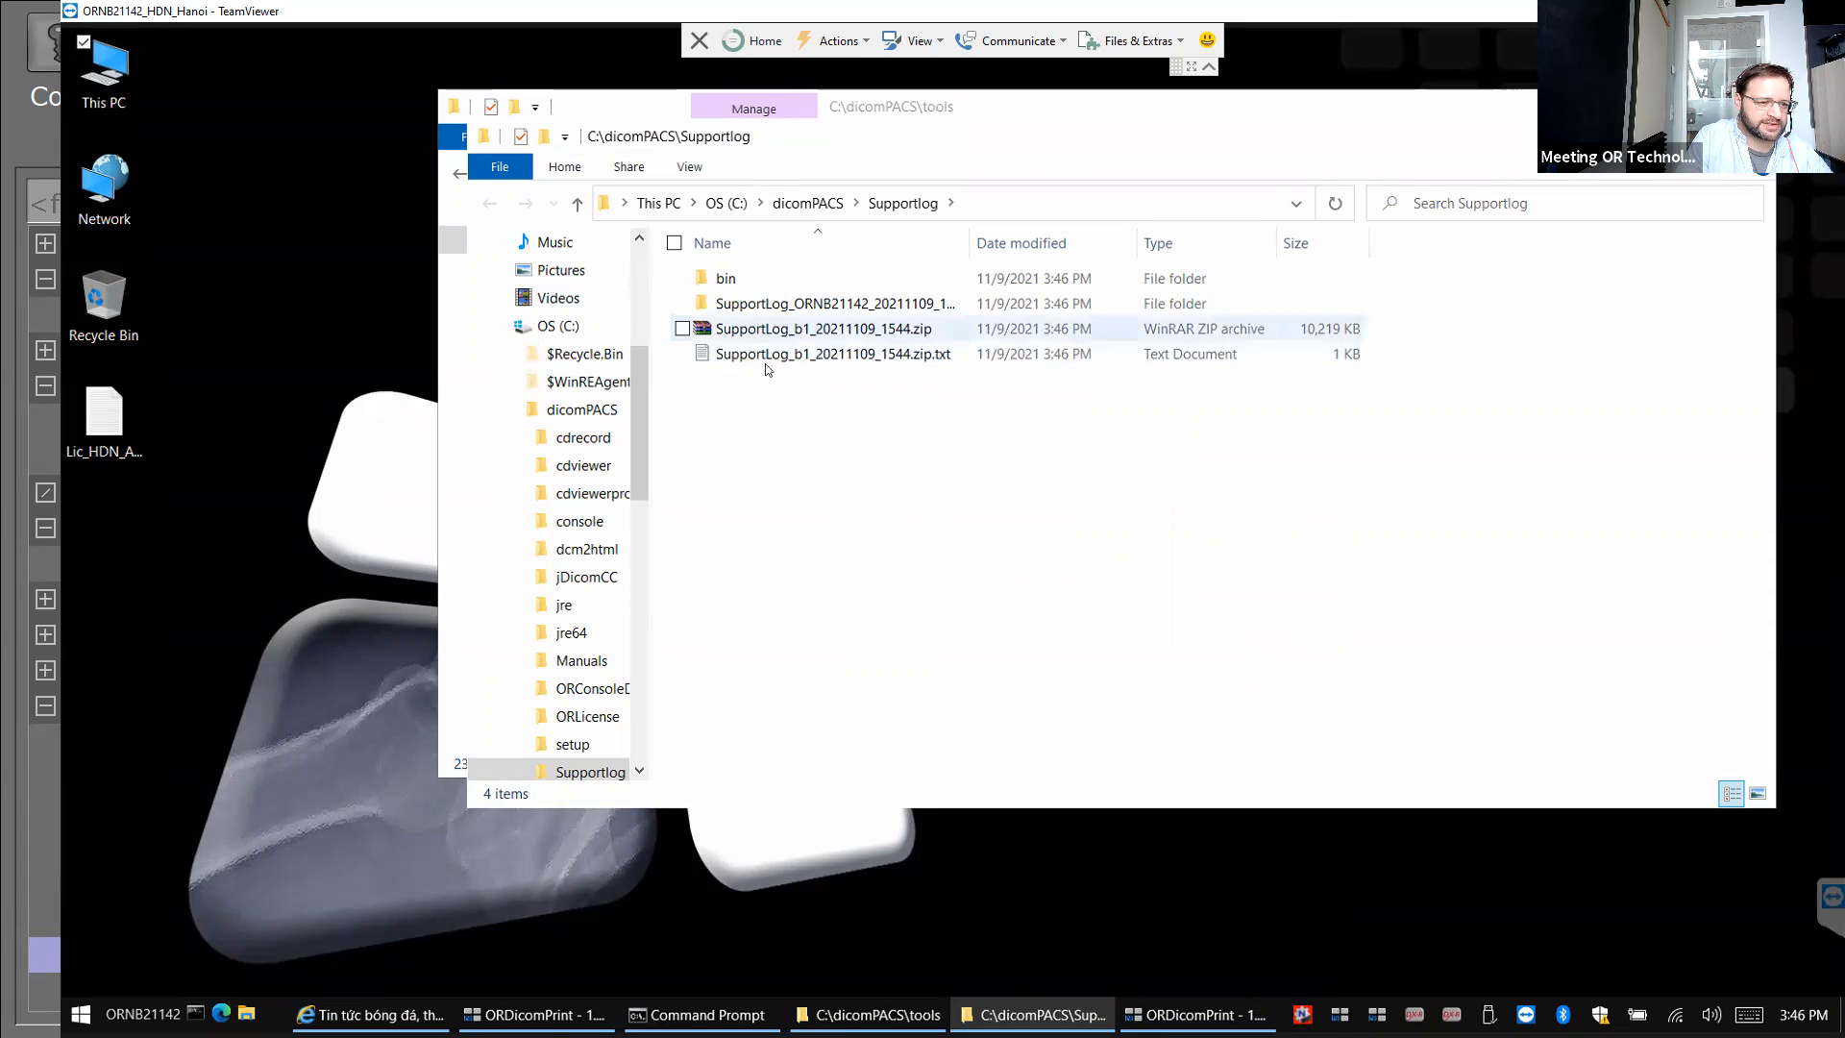
Inspect SupportLog_ORNB21142_20211109_1544 > dicompacs > jDicomCC > log, then close that window.
left_click(789, 311)
double_click(790, 311)
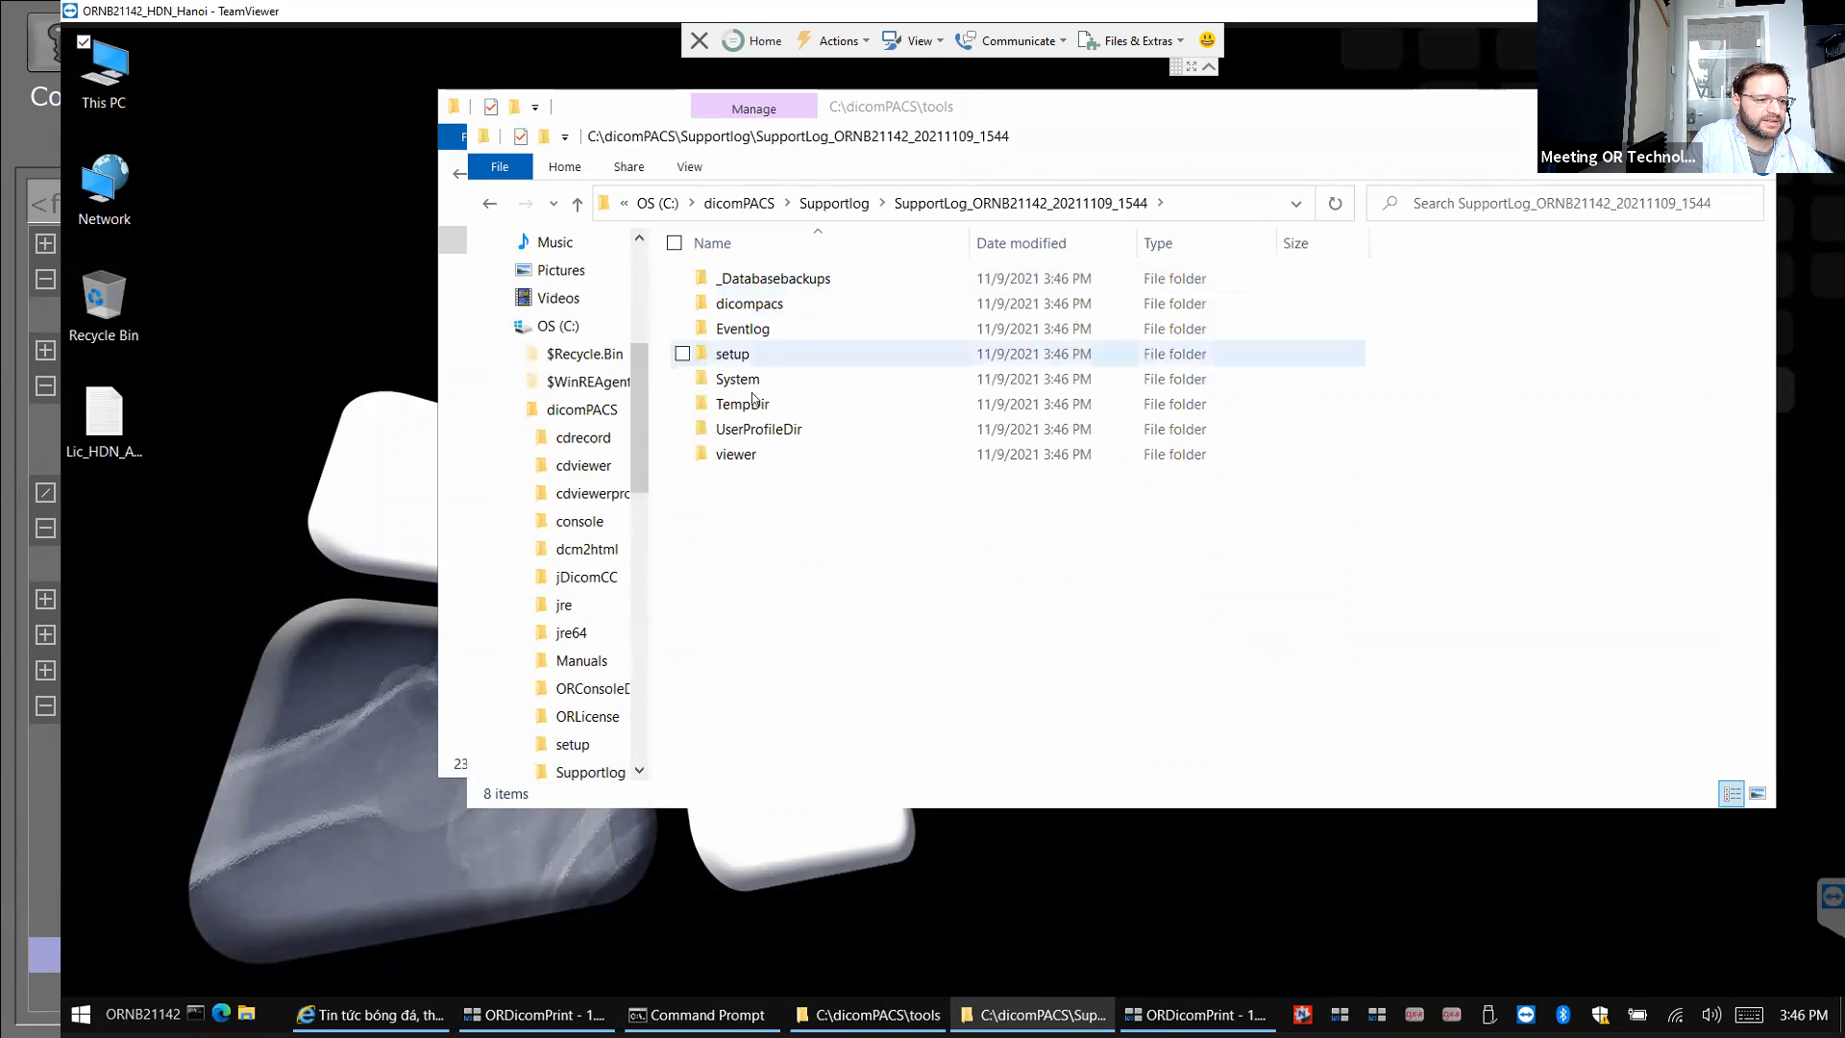
double_click(739, 313)
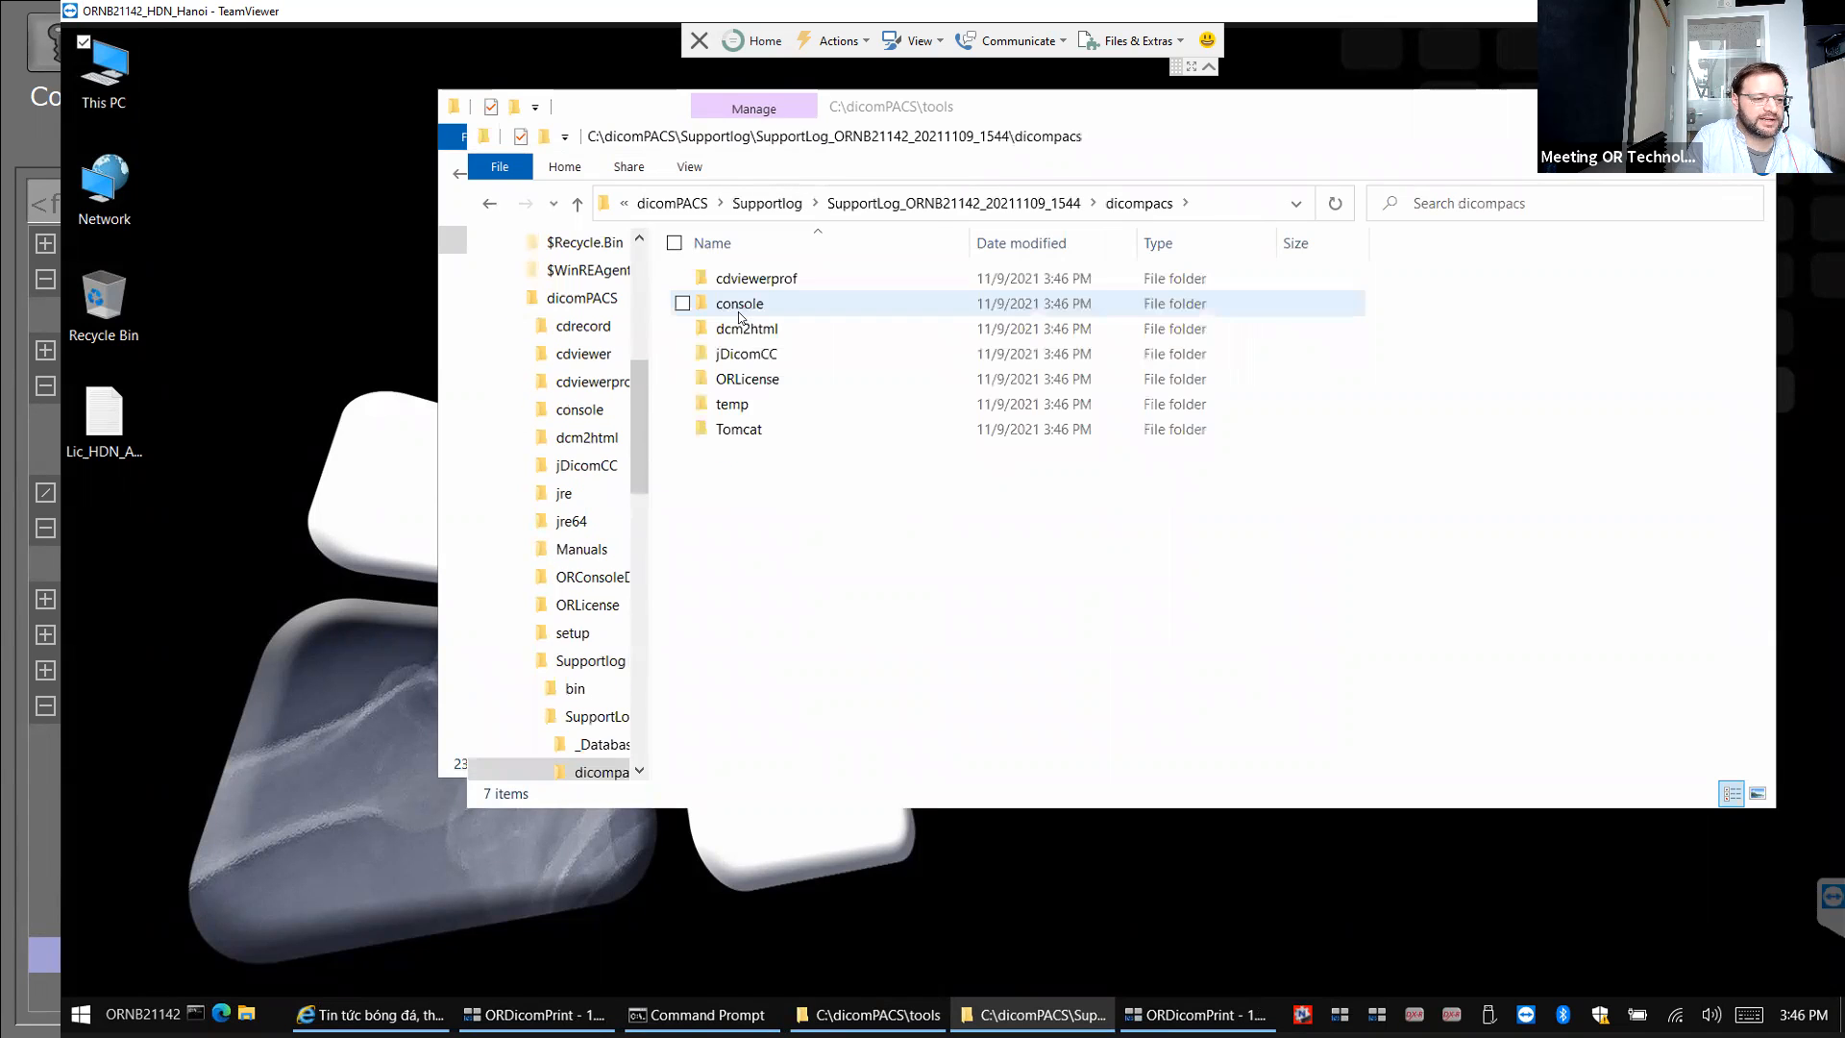
left_click(748, 361)
double_click(747, 364)
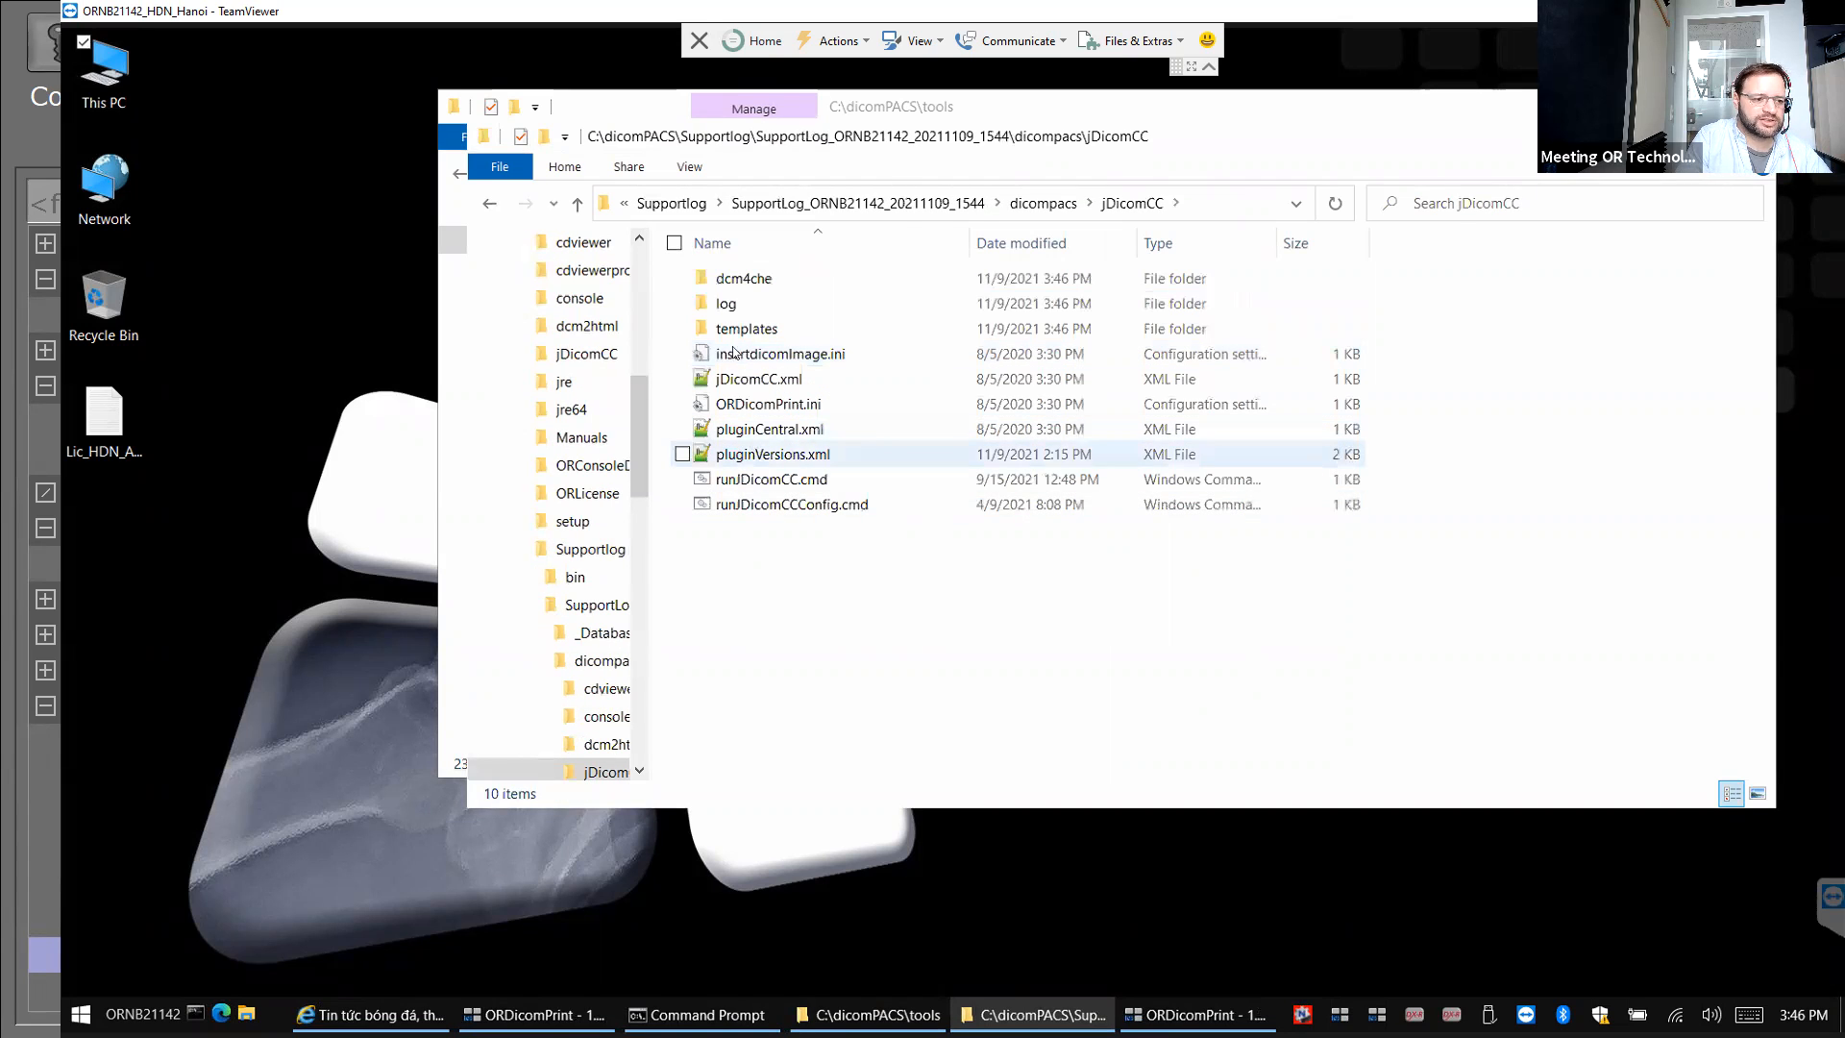
double_click(735, 304)
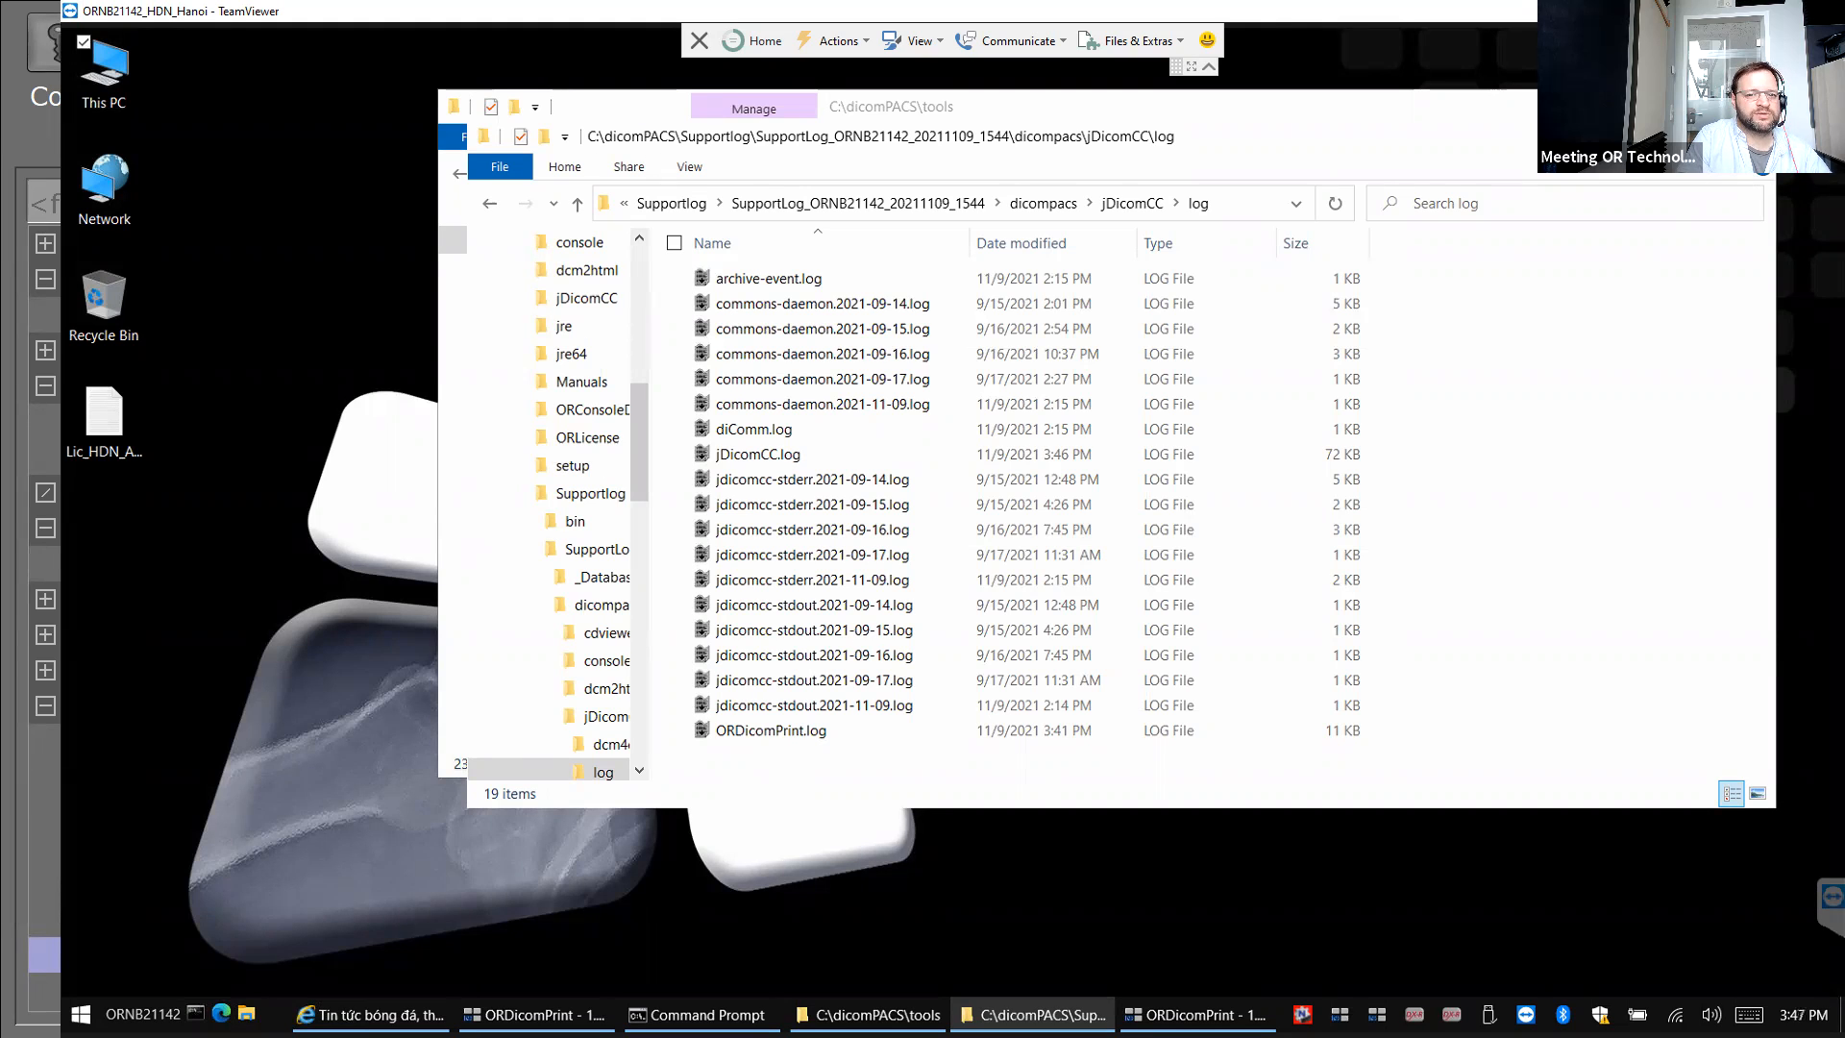
left_click(1750, 136)
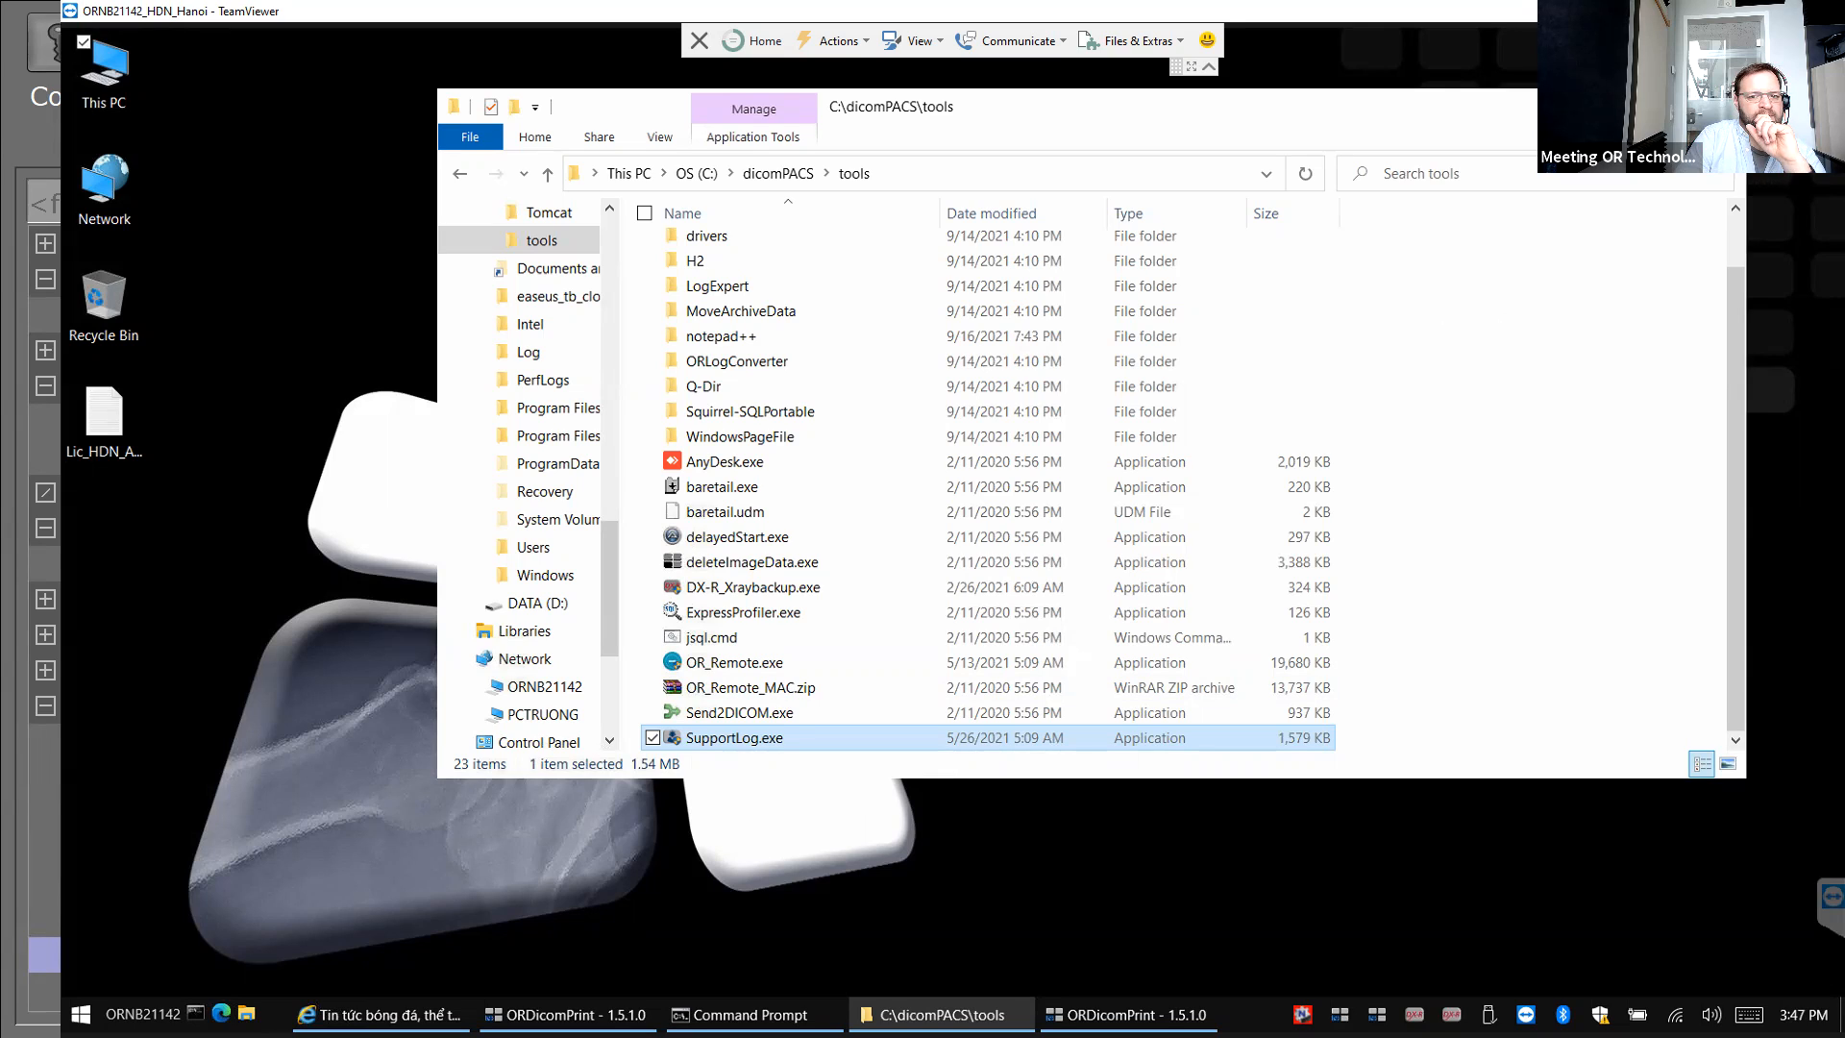
Close the C:\dicomPACS\tools window and minimize the ORDicomPrint window.
left_click(1718, 105)
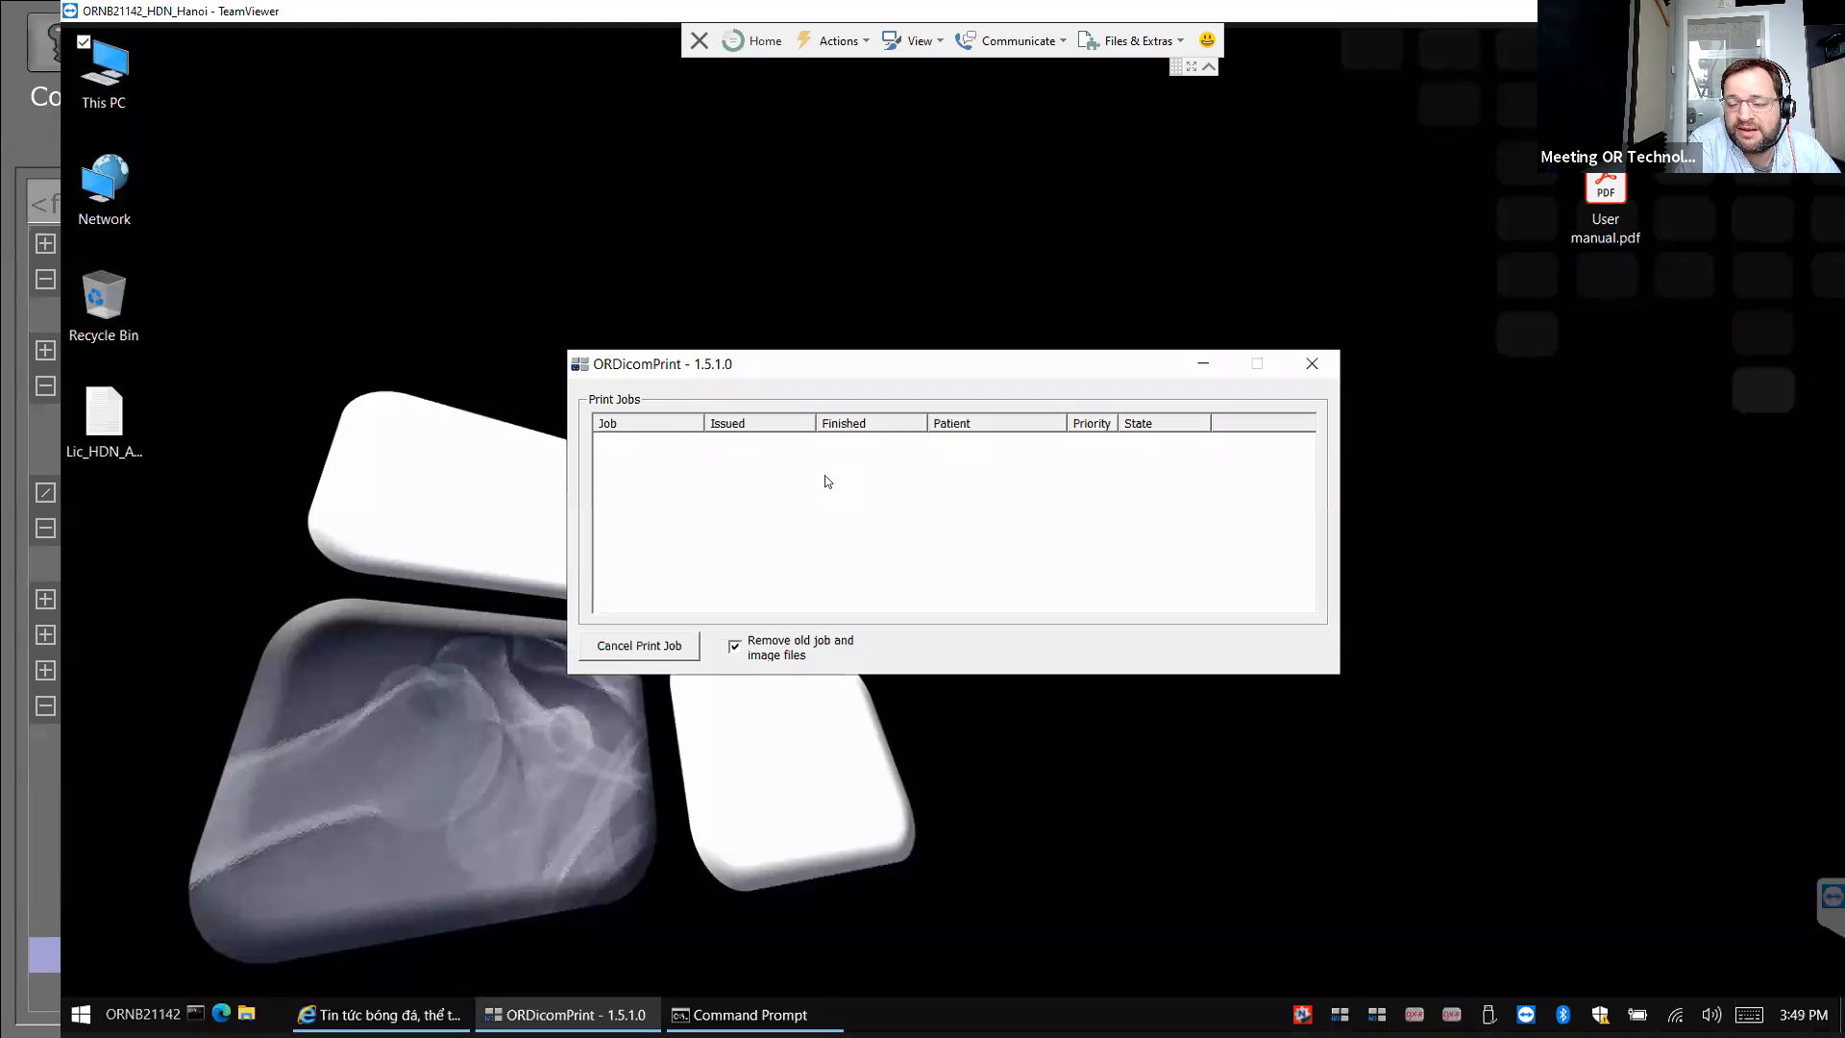
left_click(1205, 364)
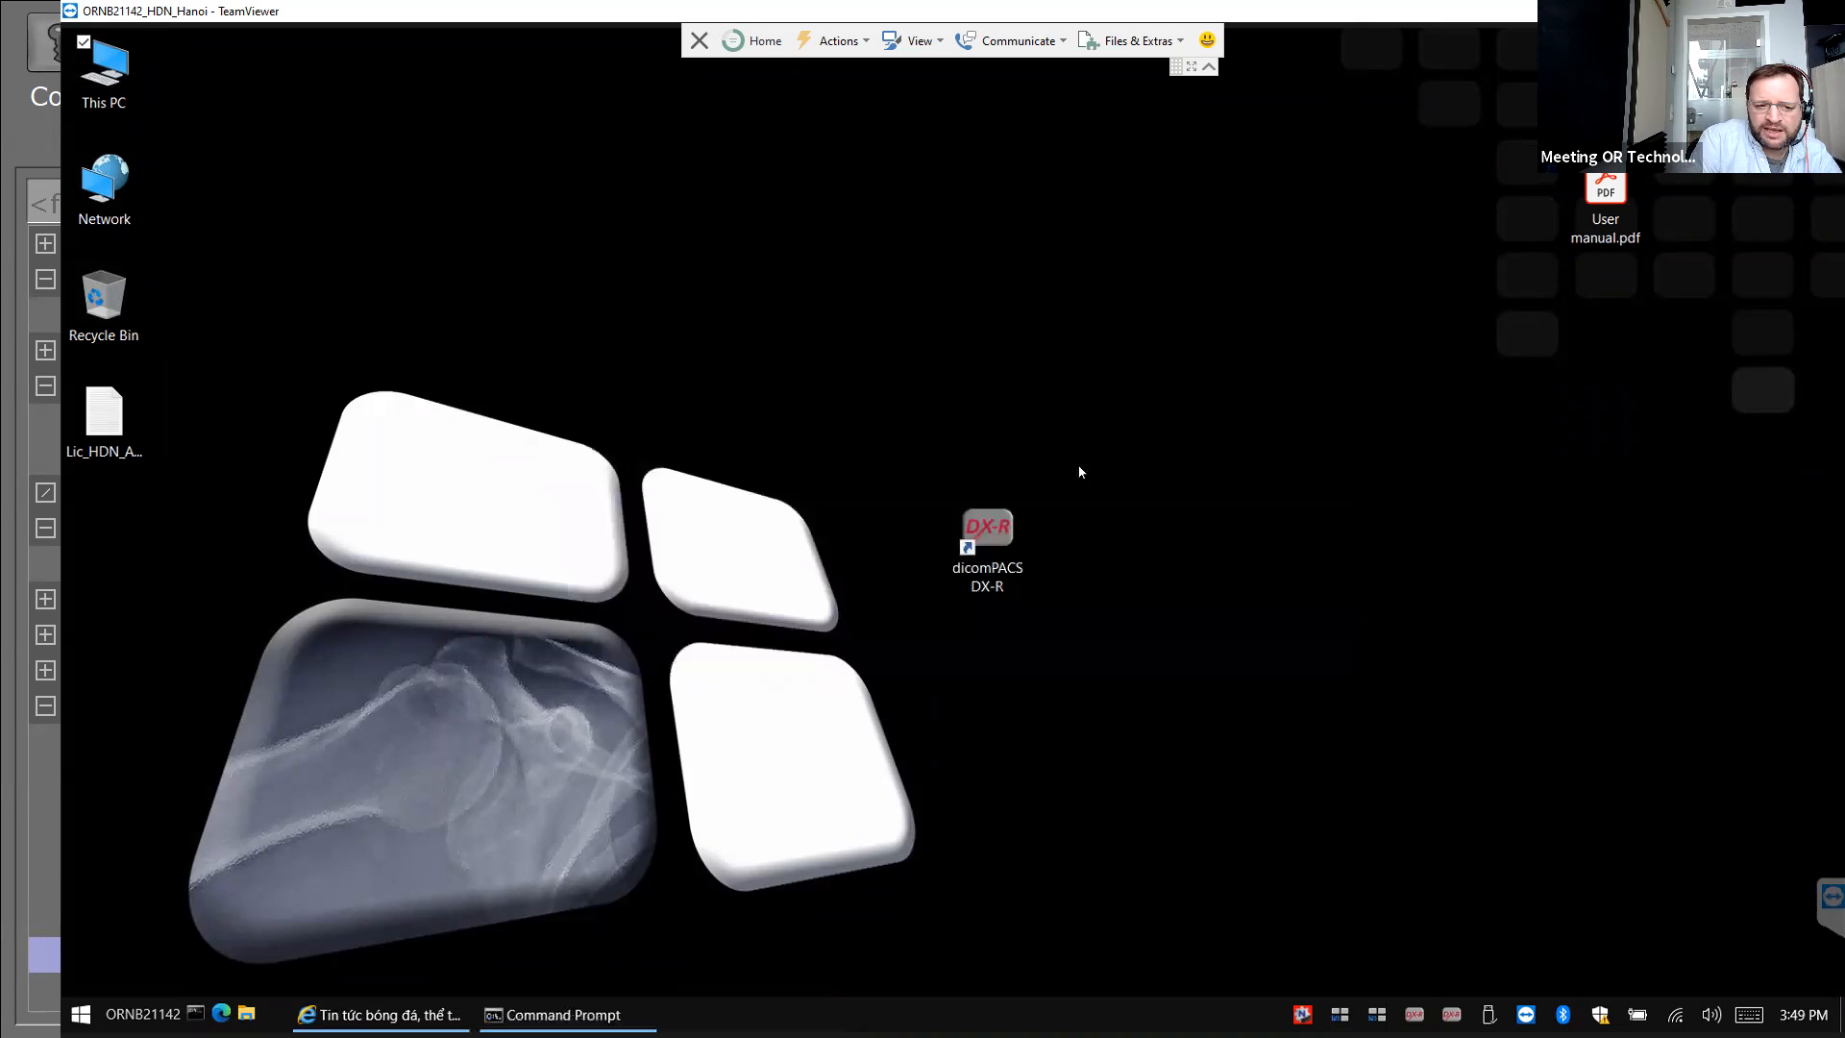
Restore the Command Prompt showing the failed 192.168.10.10 ping and telnet tests, then close it.
left_click(1003, 541)
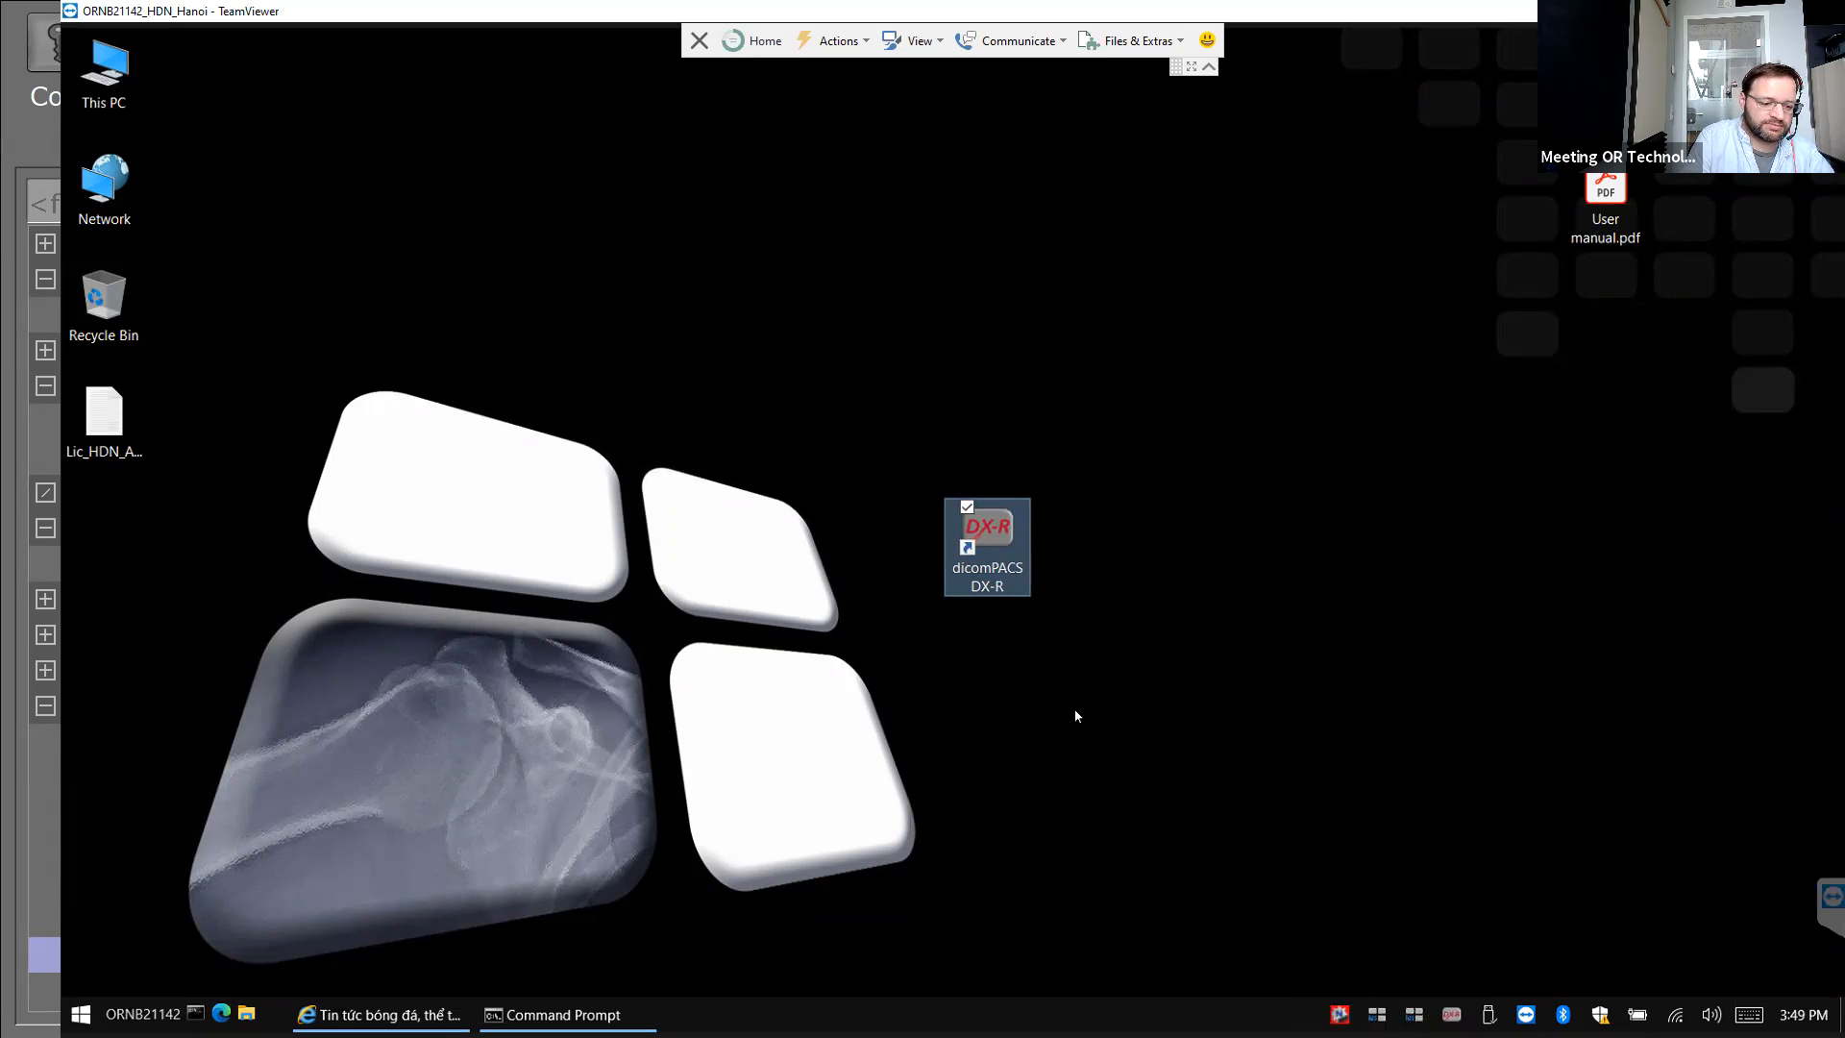
mouse_move(648, 1007)
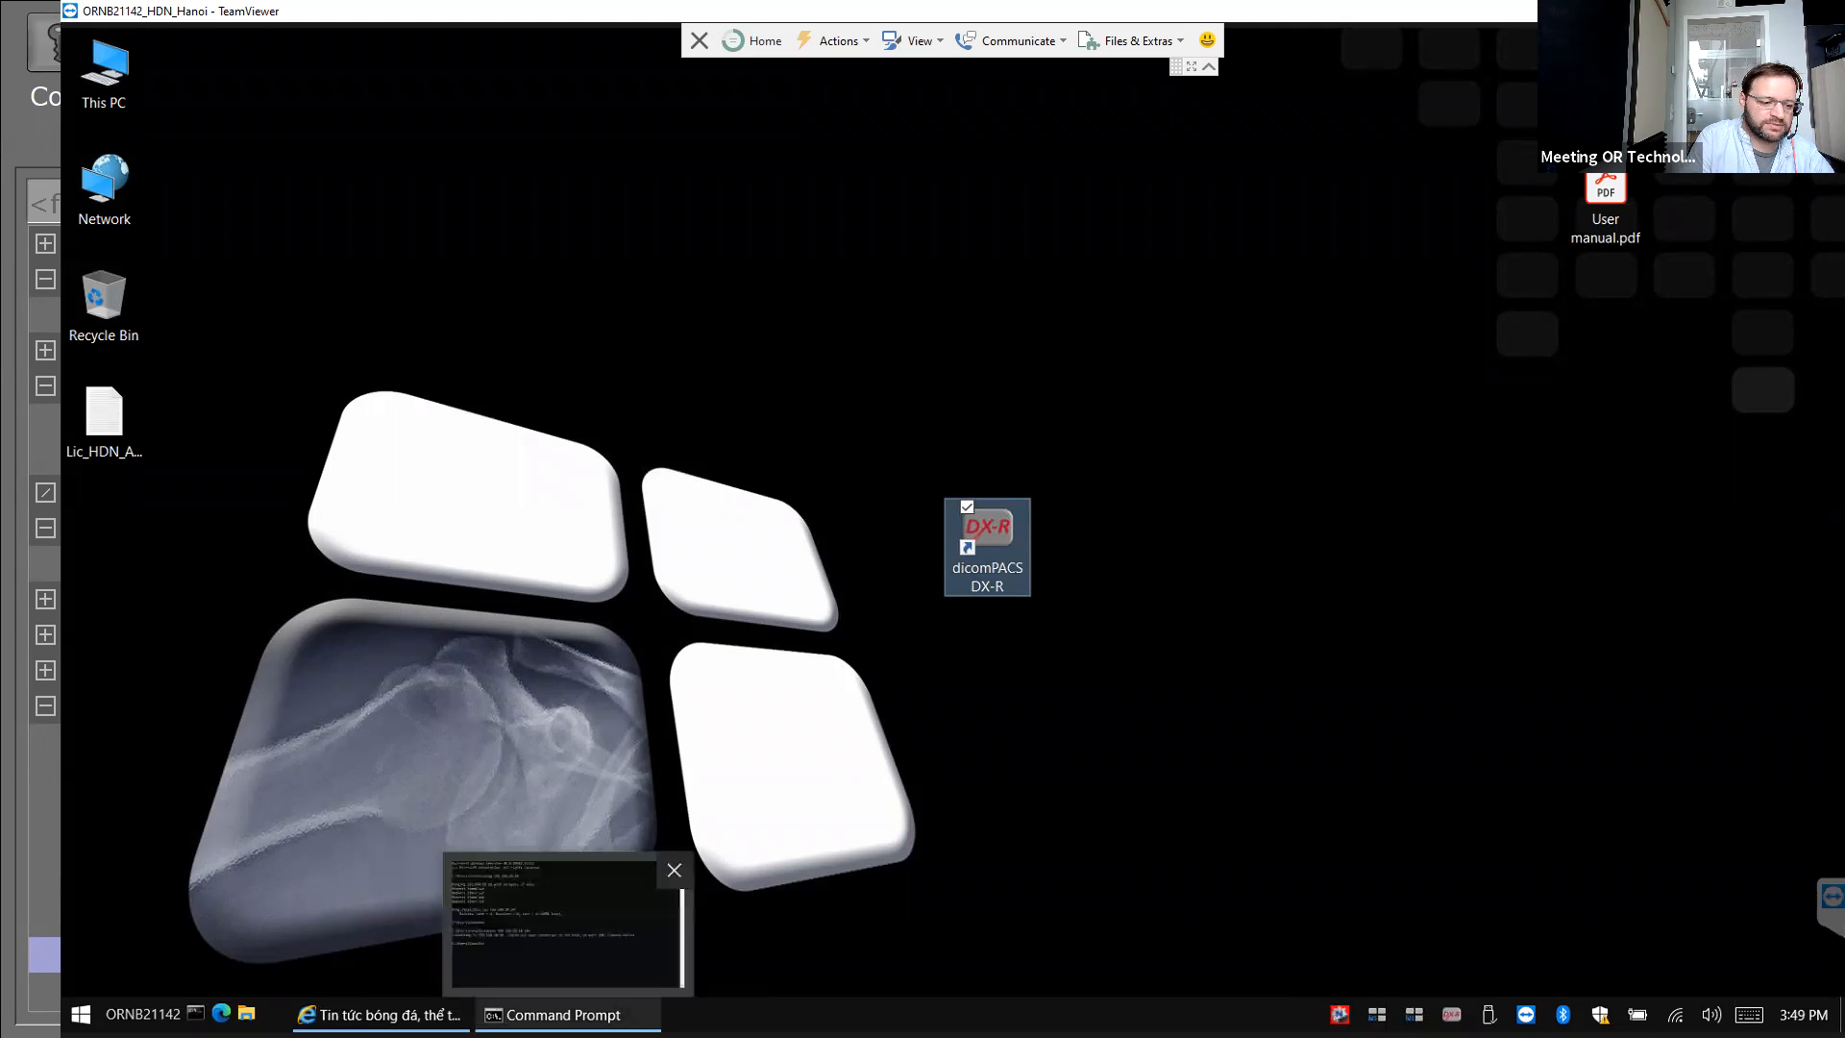
left_click(654, 876)
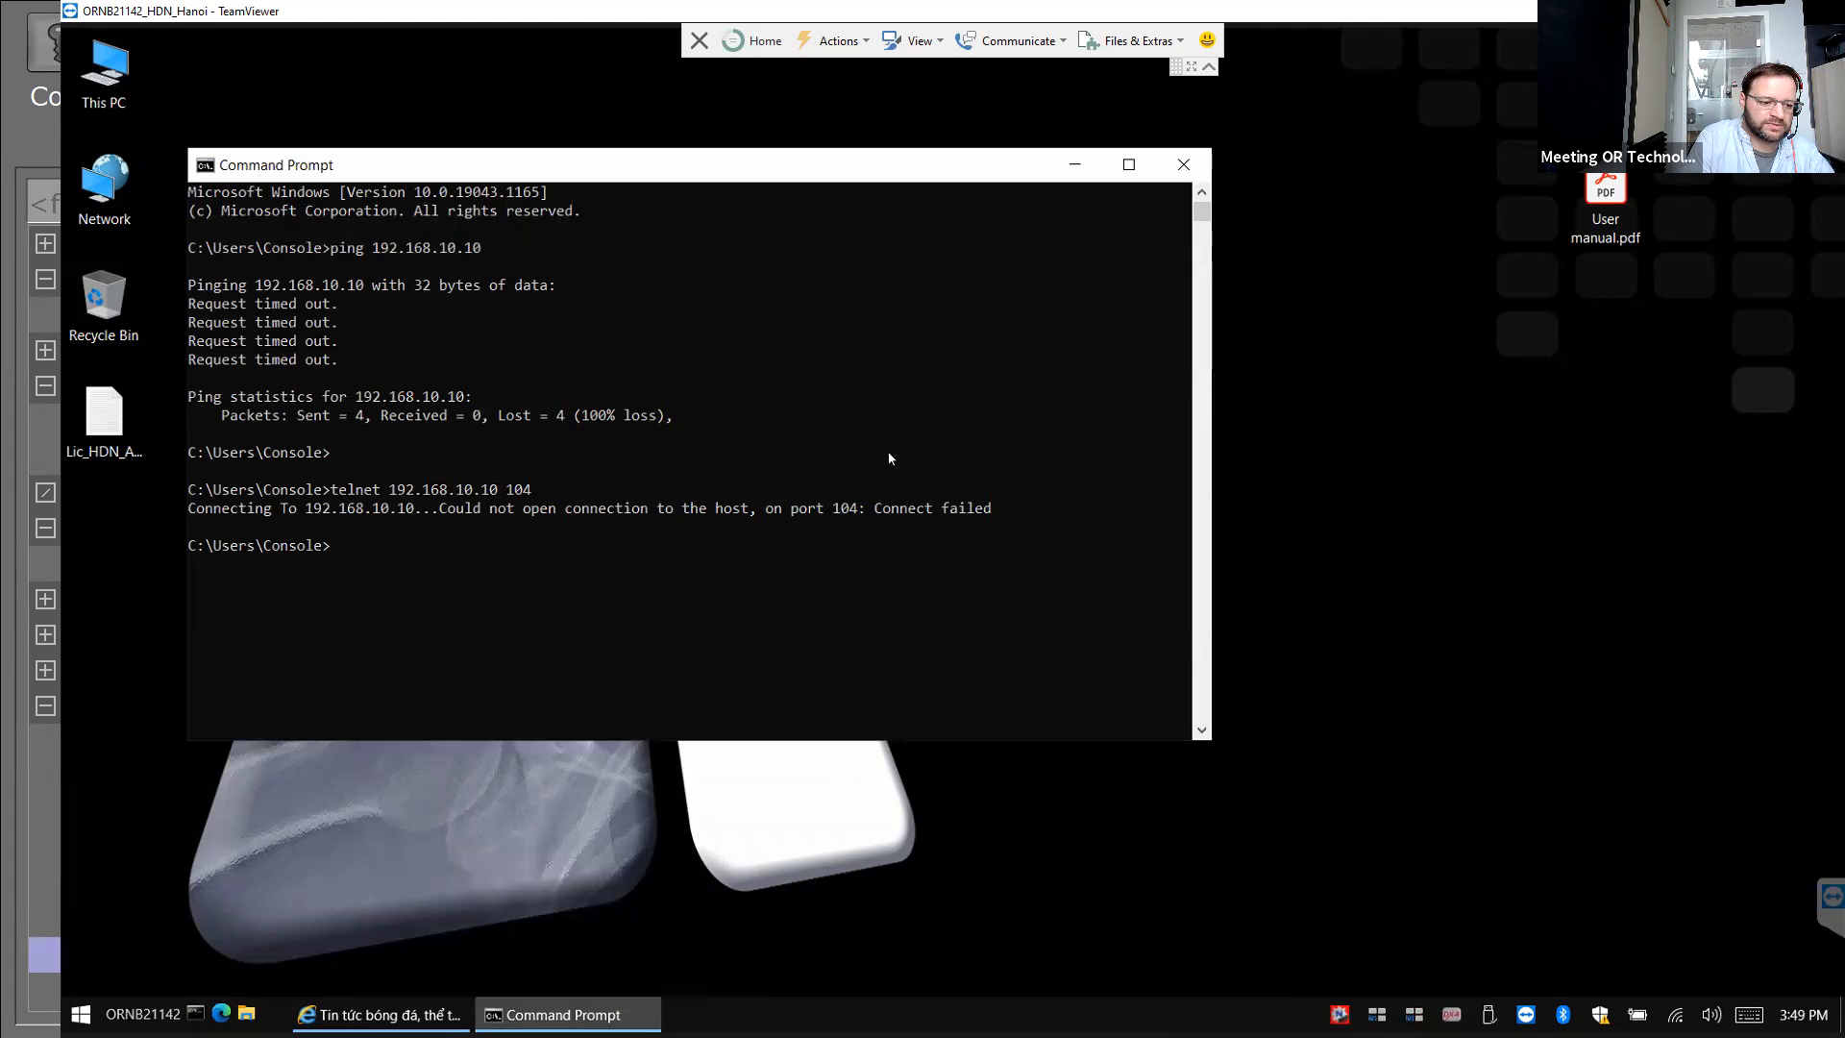
left_click(1188, 165)
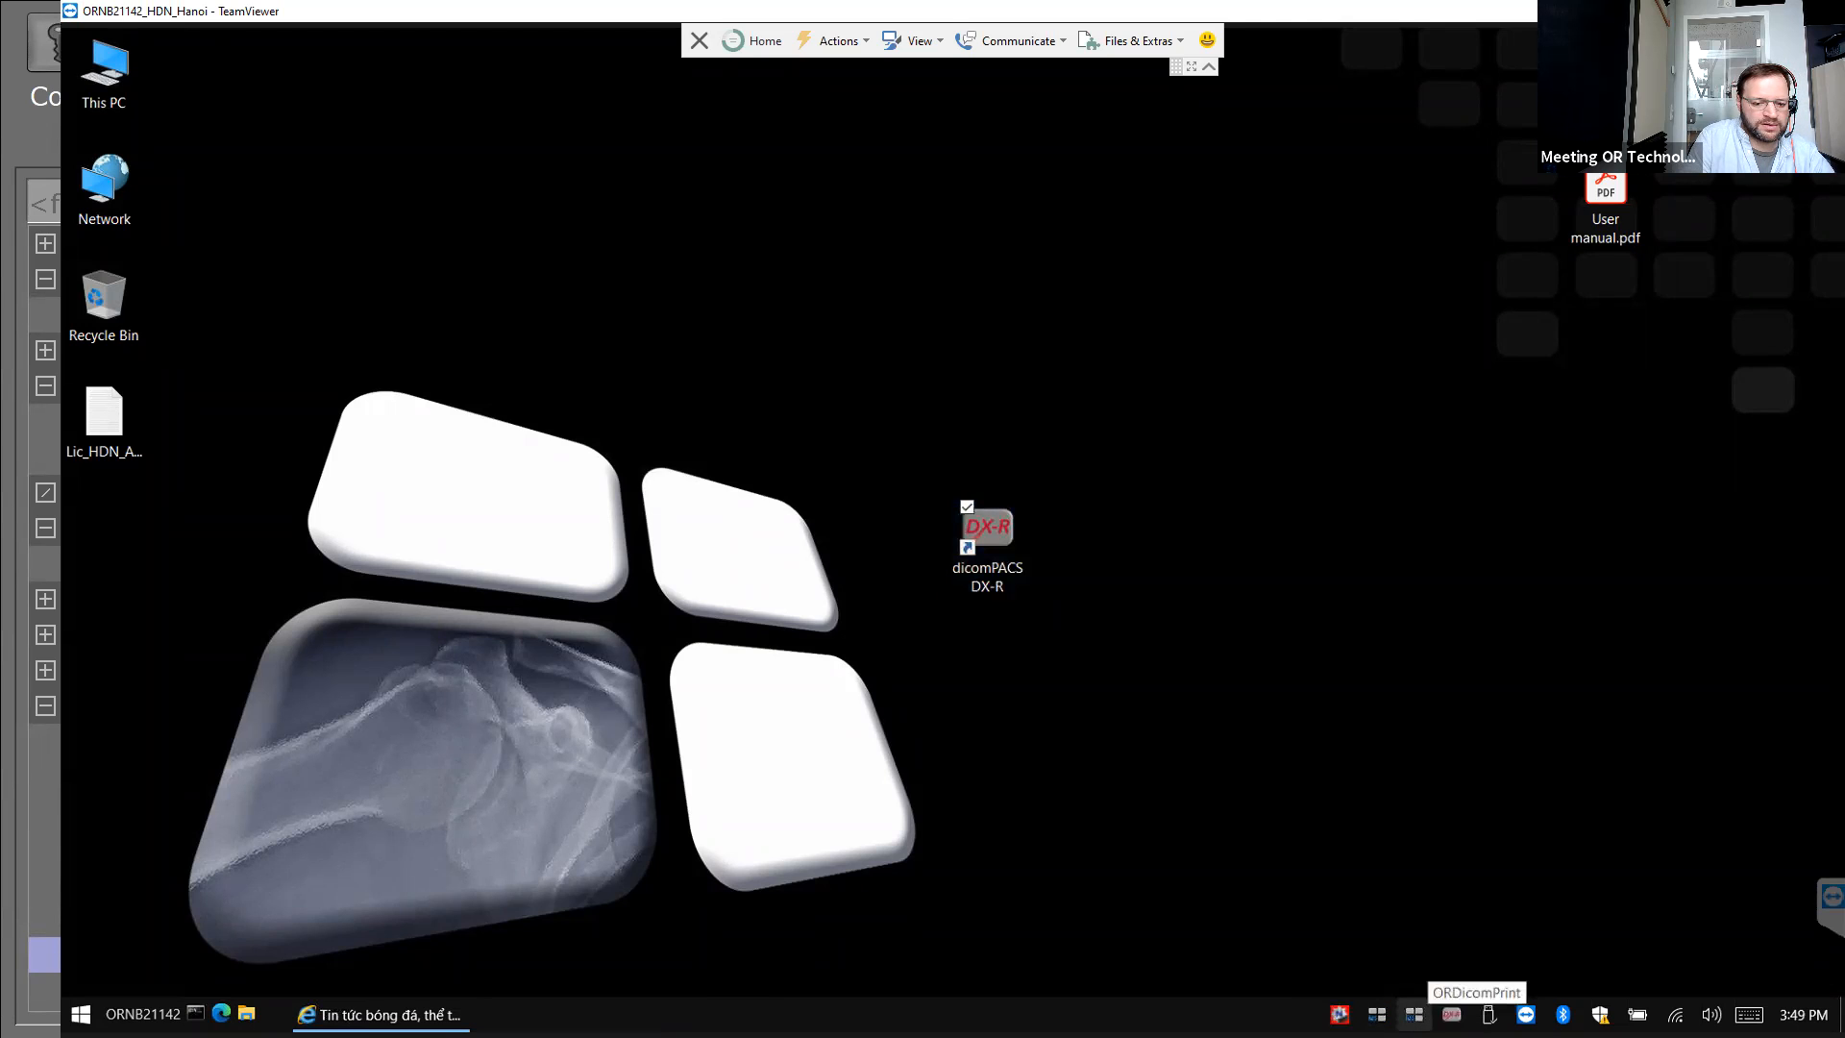
Exit ORDicomPrint from the tray, minimize Internet Explorer, and select the dicomPACS DX-R shortcut.
right_click(1413, 1013)
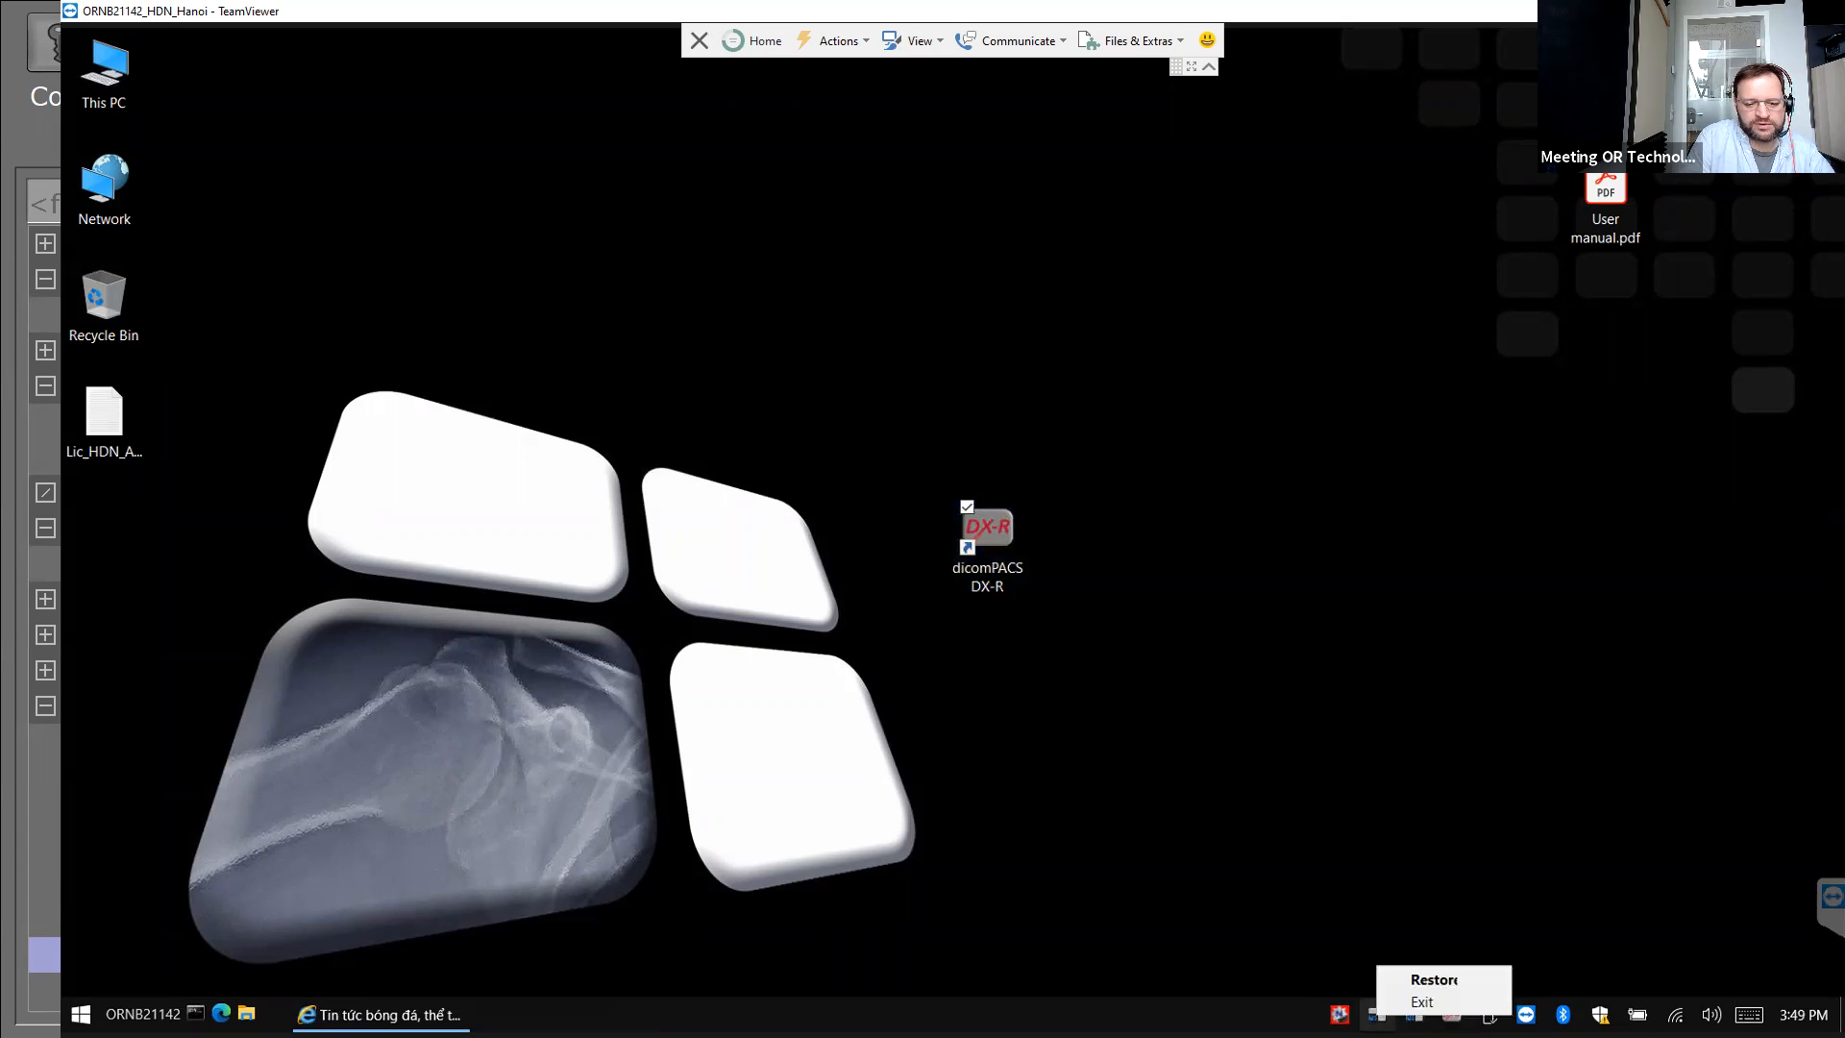
left_click(1384, 1004)
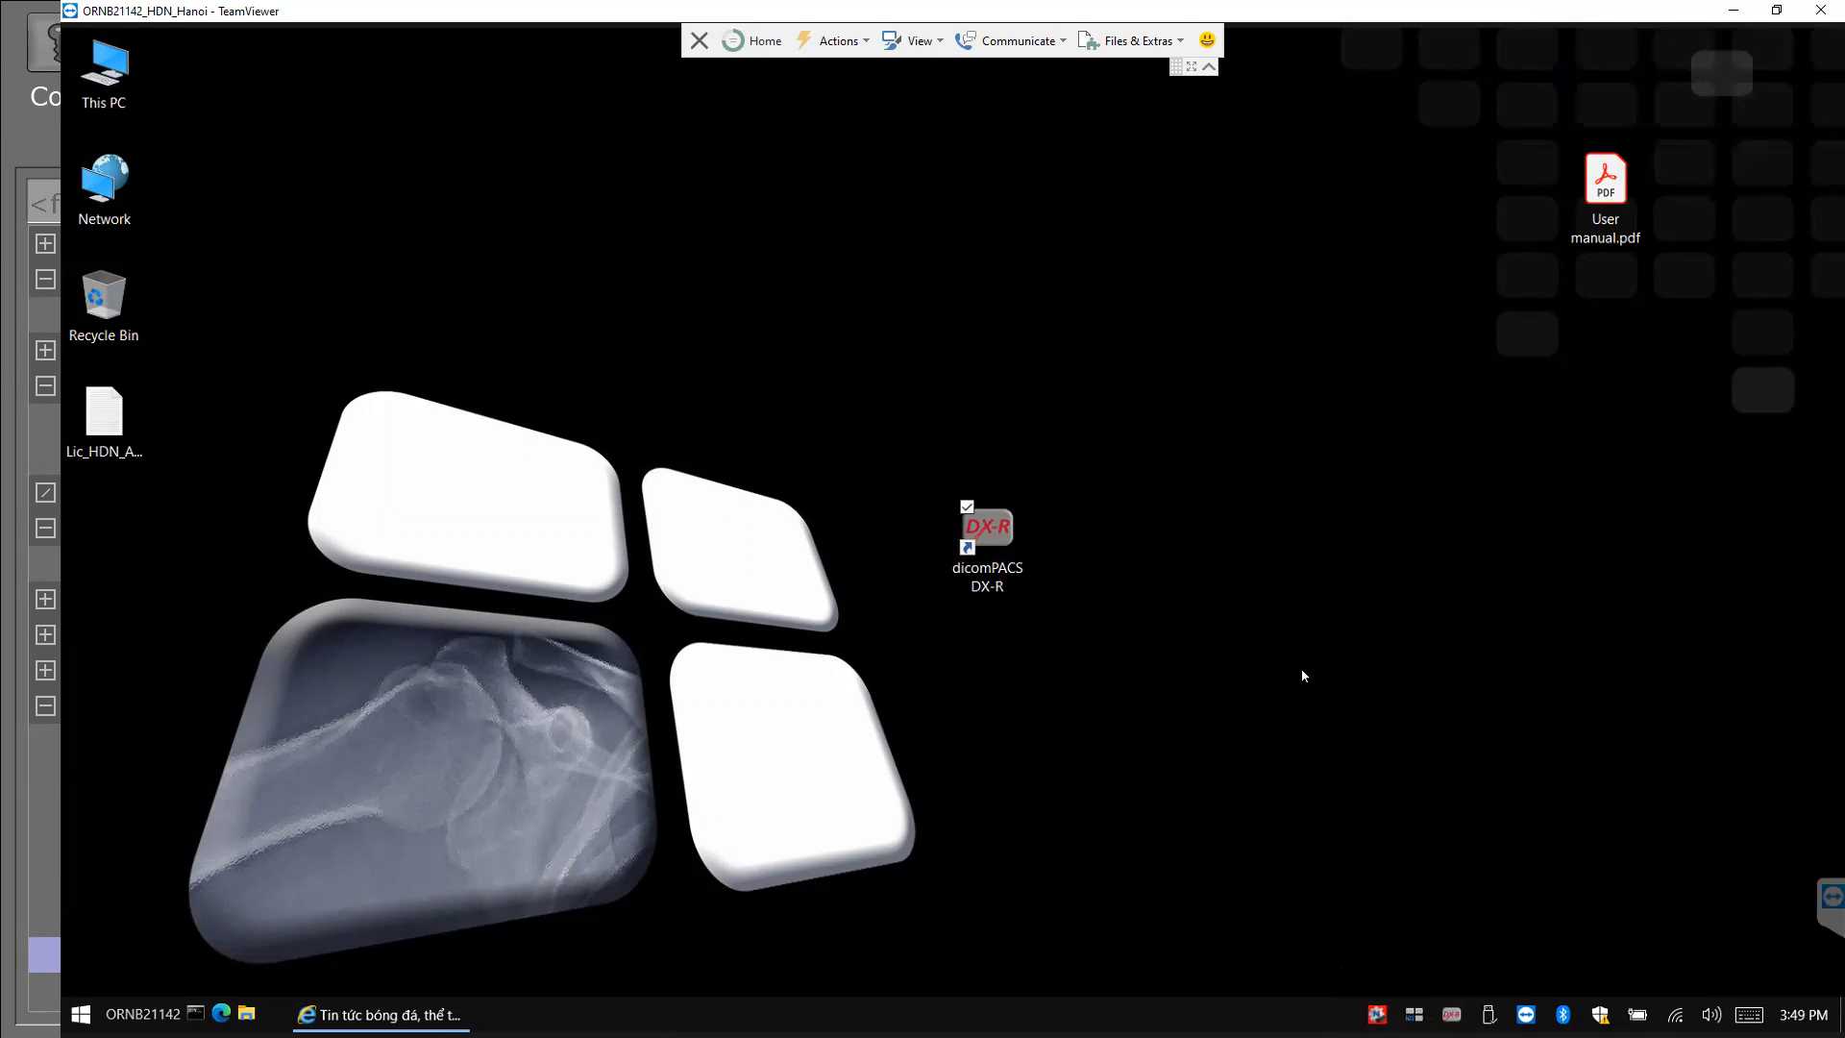
key("alt+Tab")
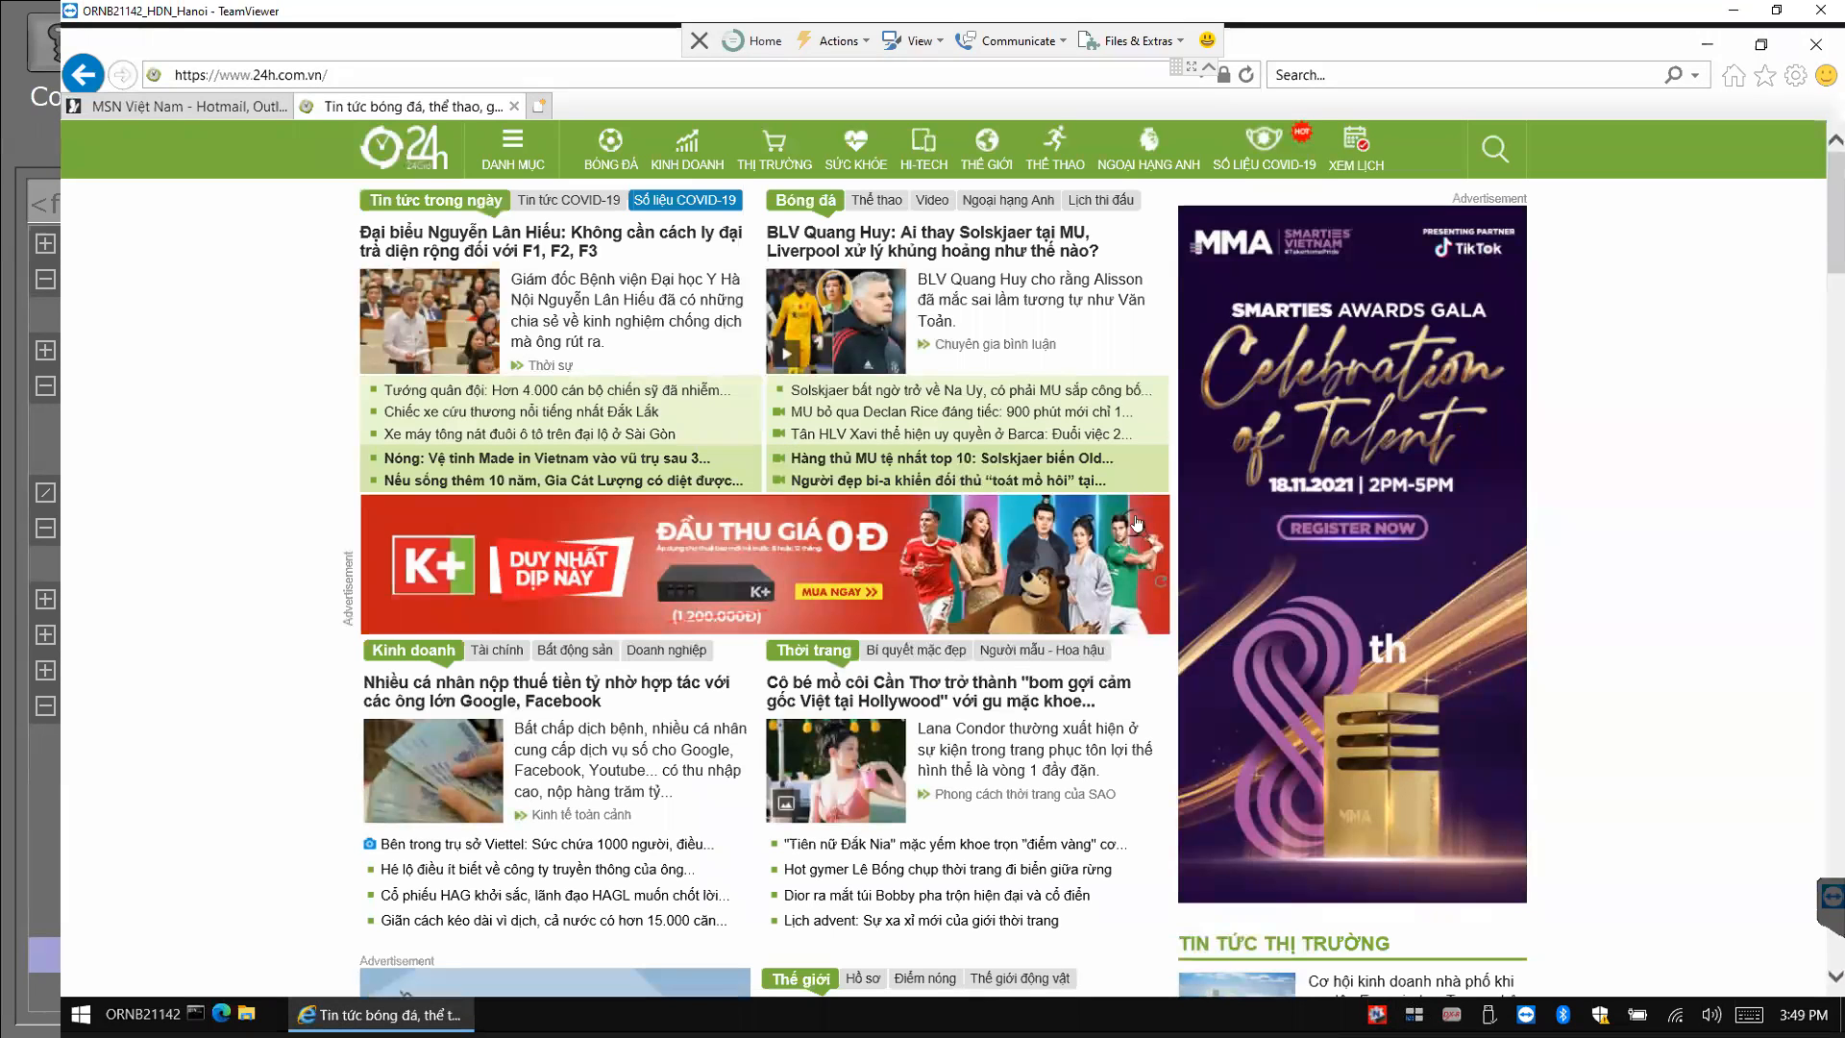
left_click(1707, 46)
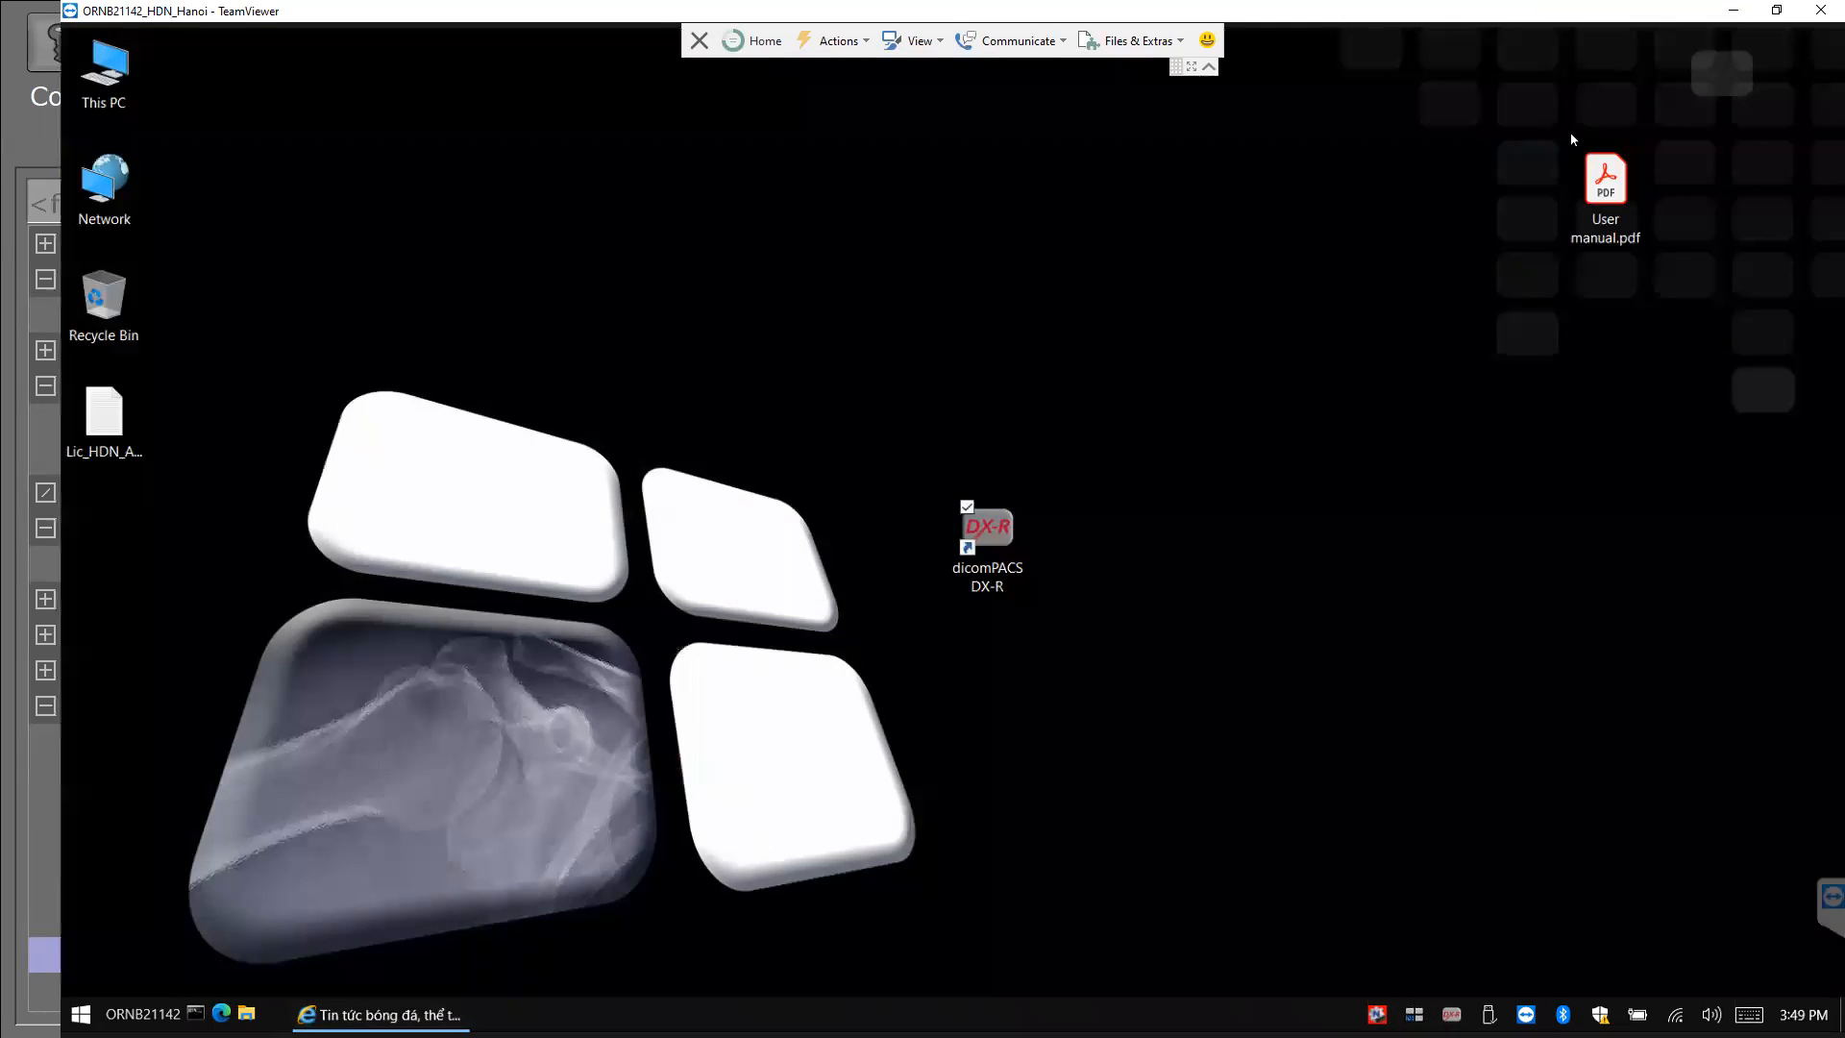
left_click(995, 554)
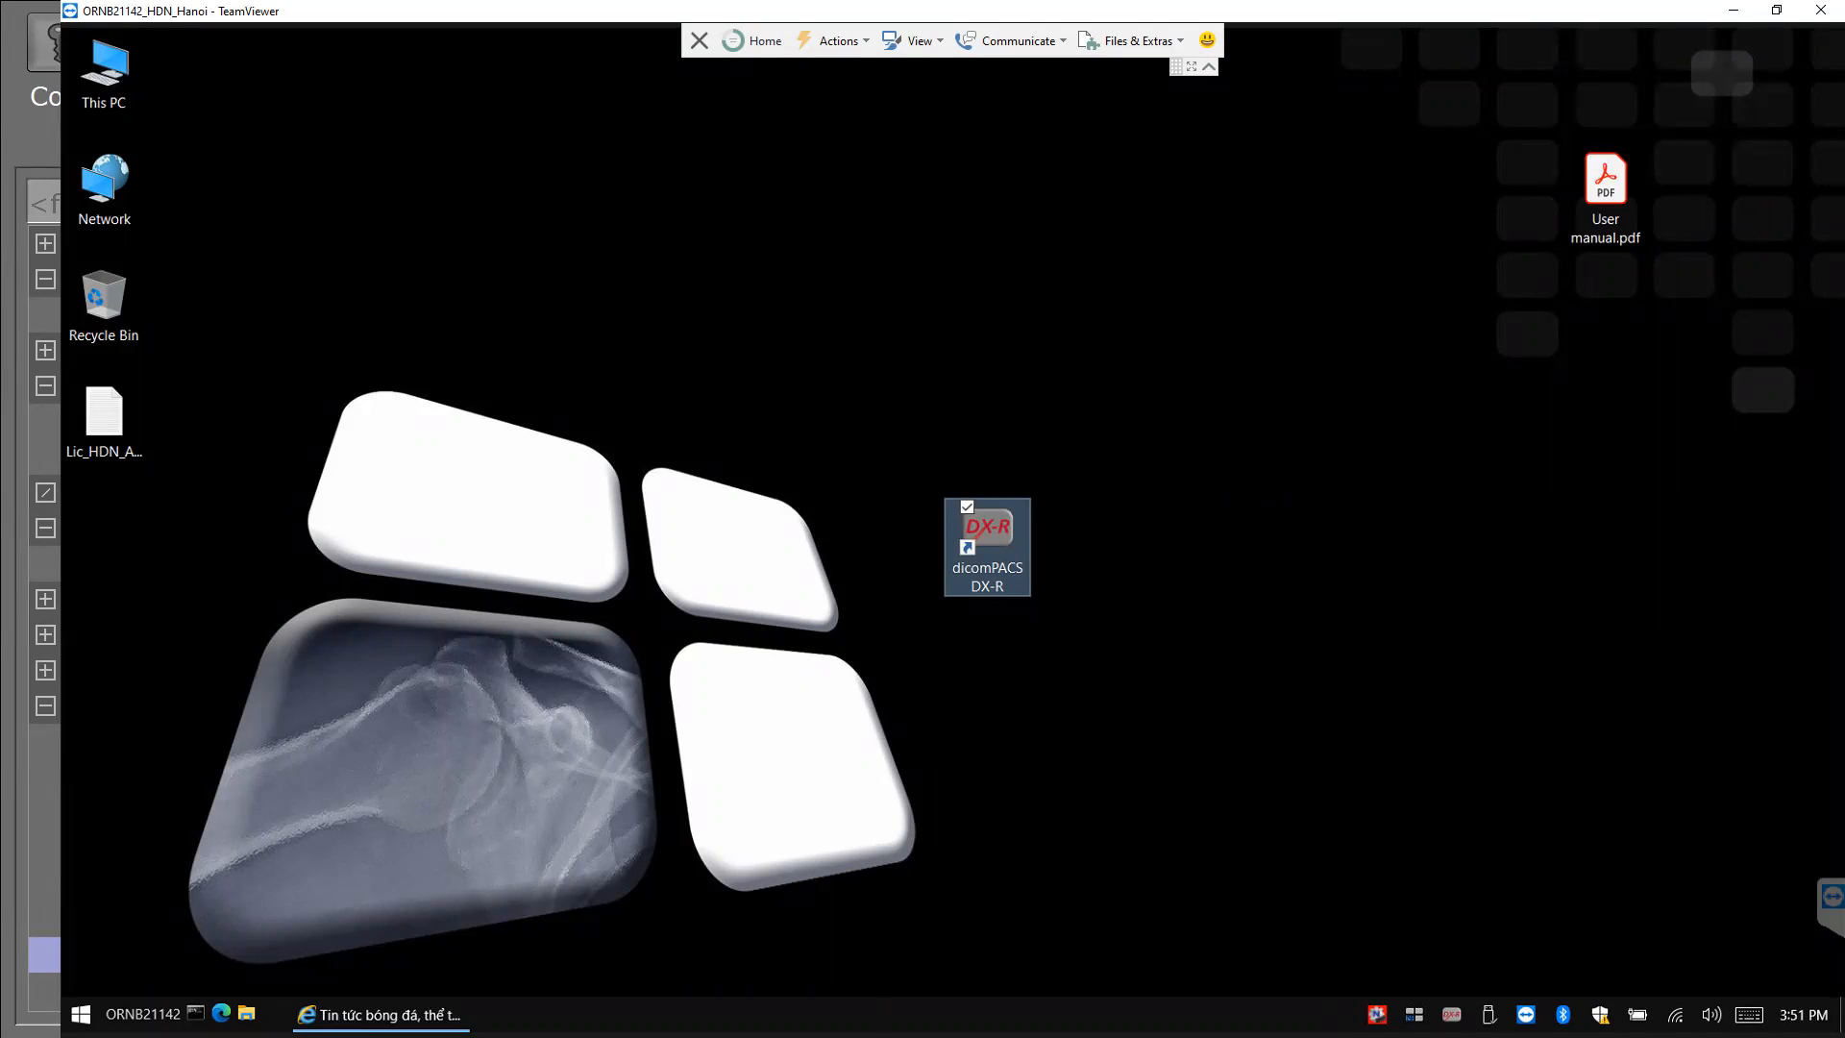
End the console.exe process tree from Task Manager's Details list, then close Task Manager.
right_click(893, 1010)
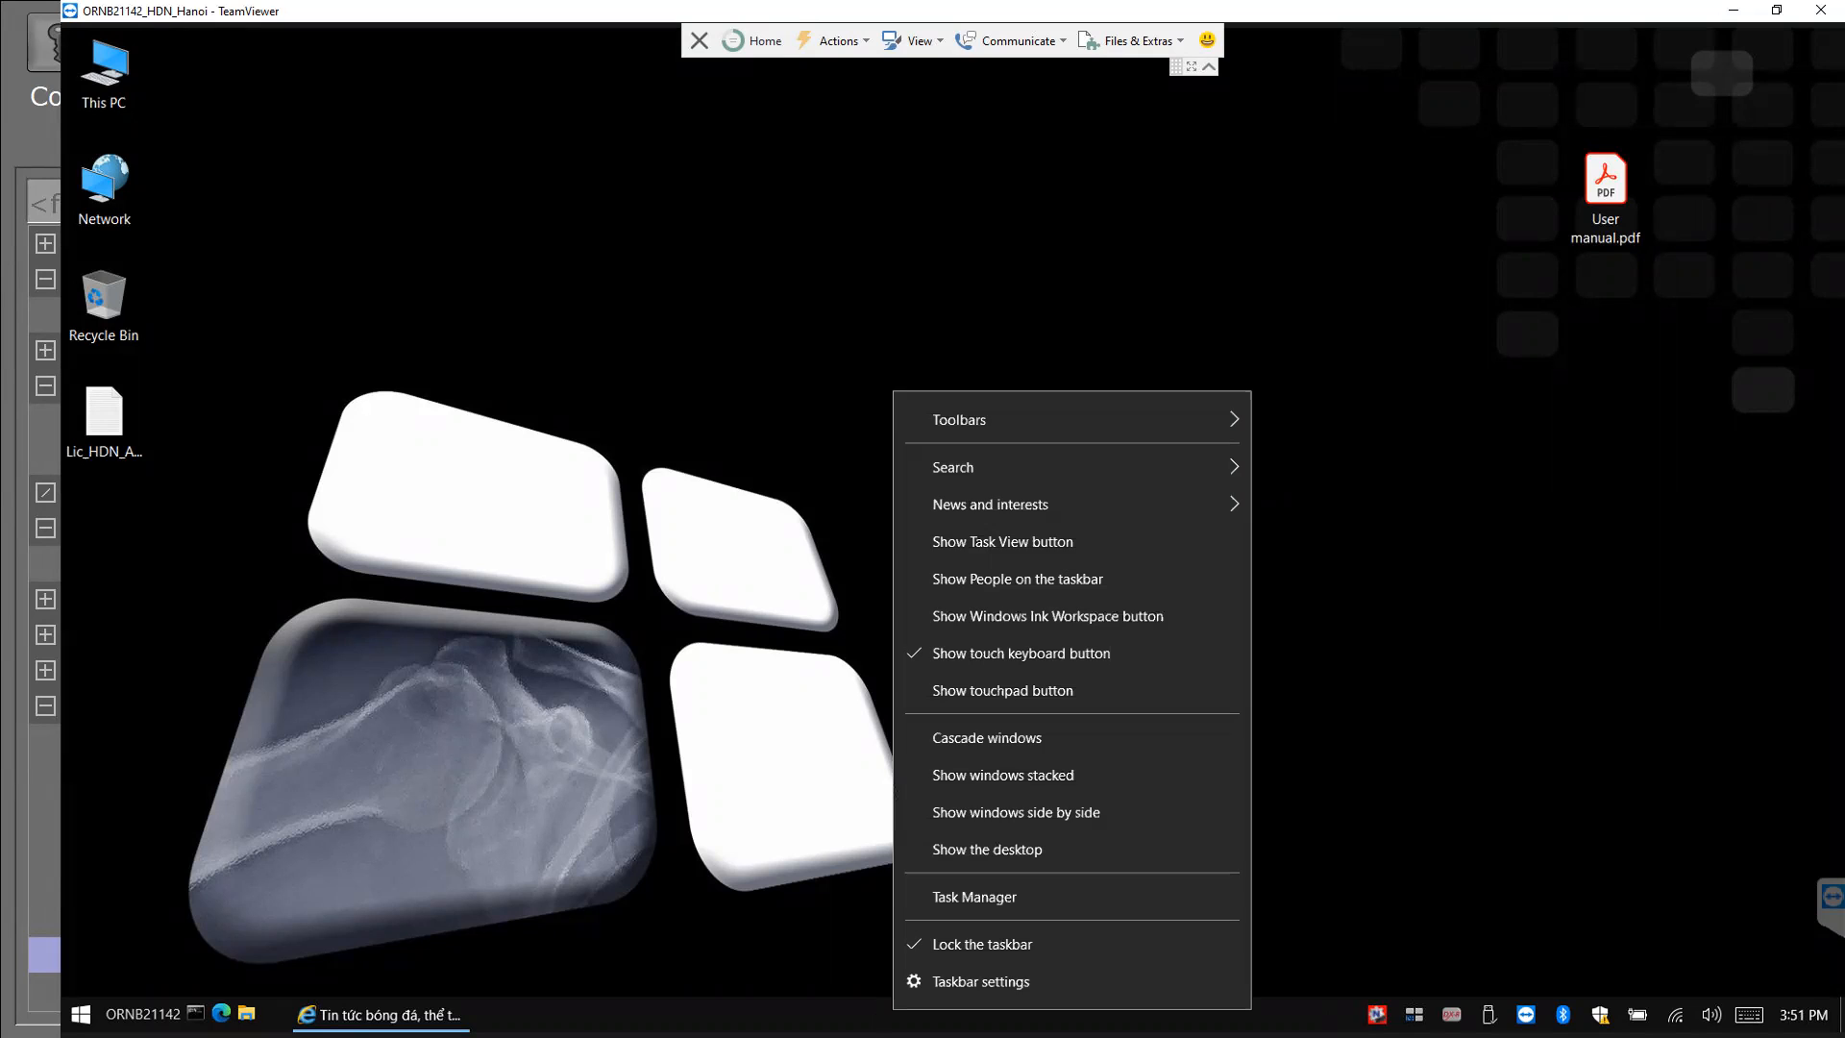
left_click(975, 897)
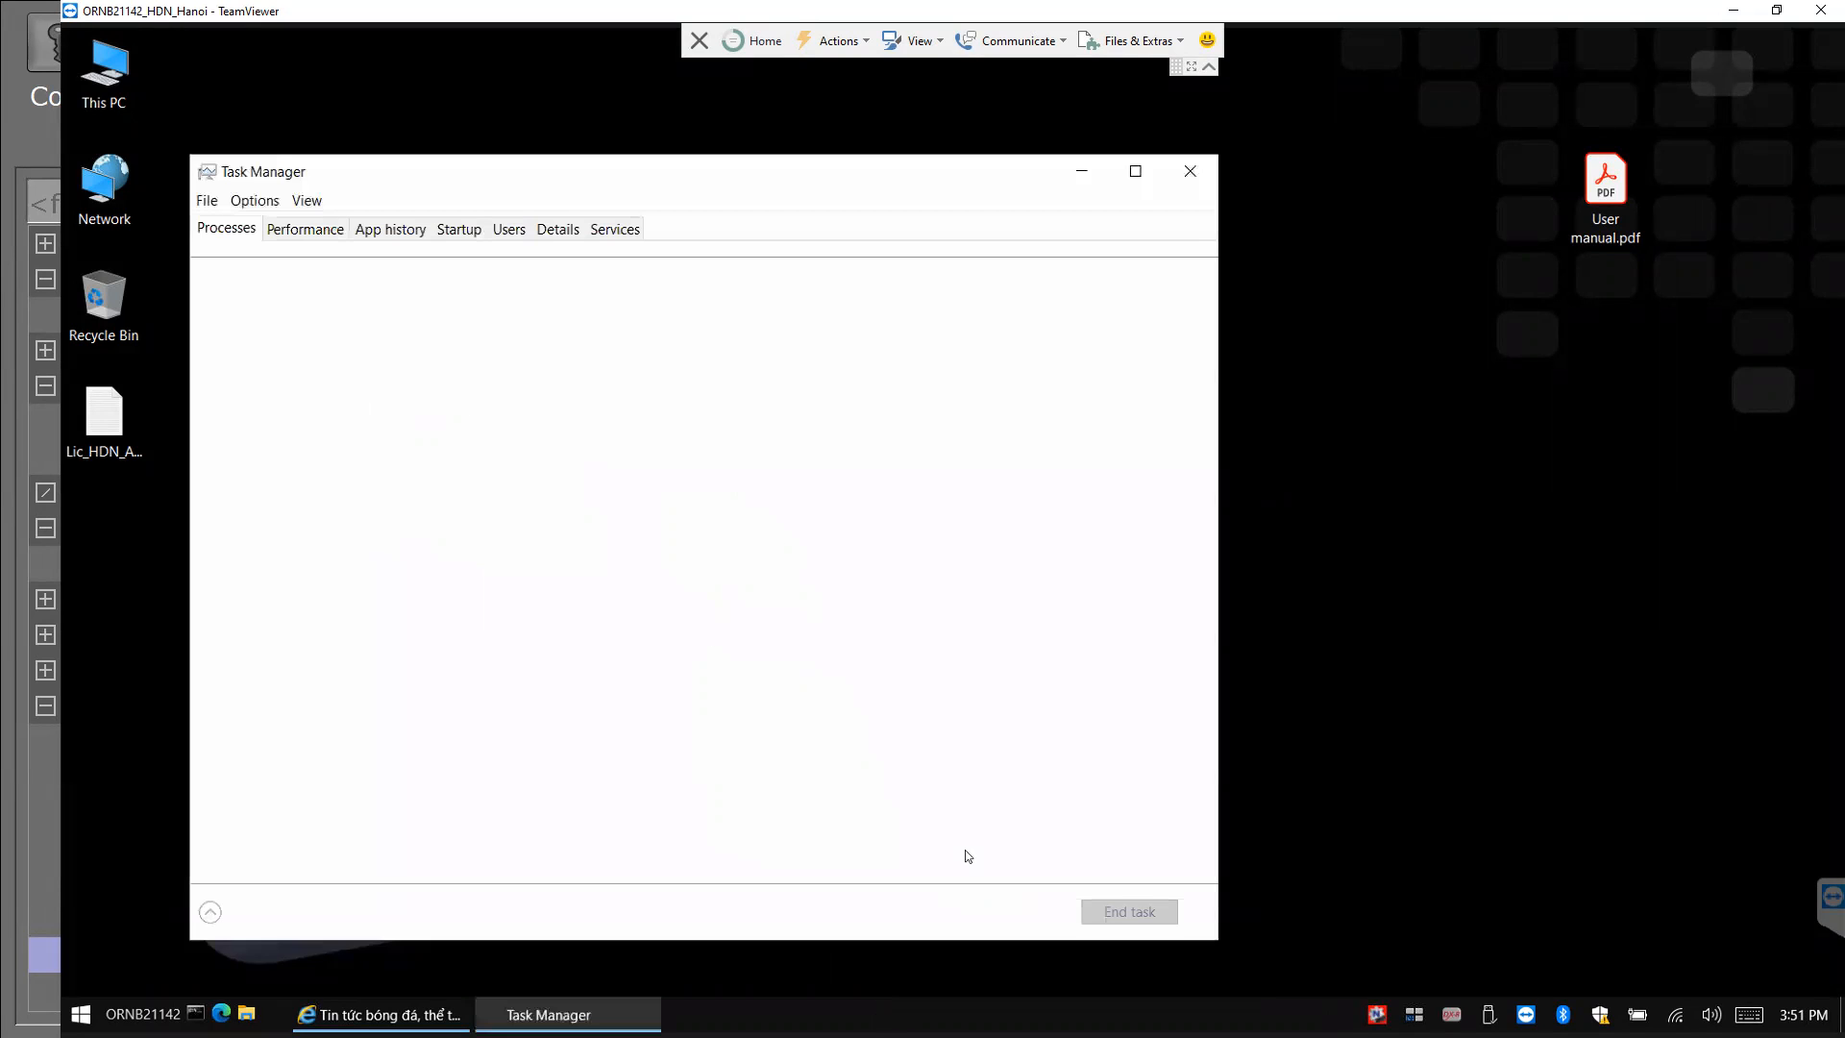
left_click(567, 234)
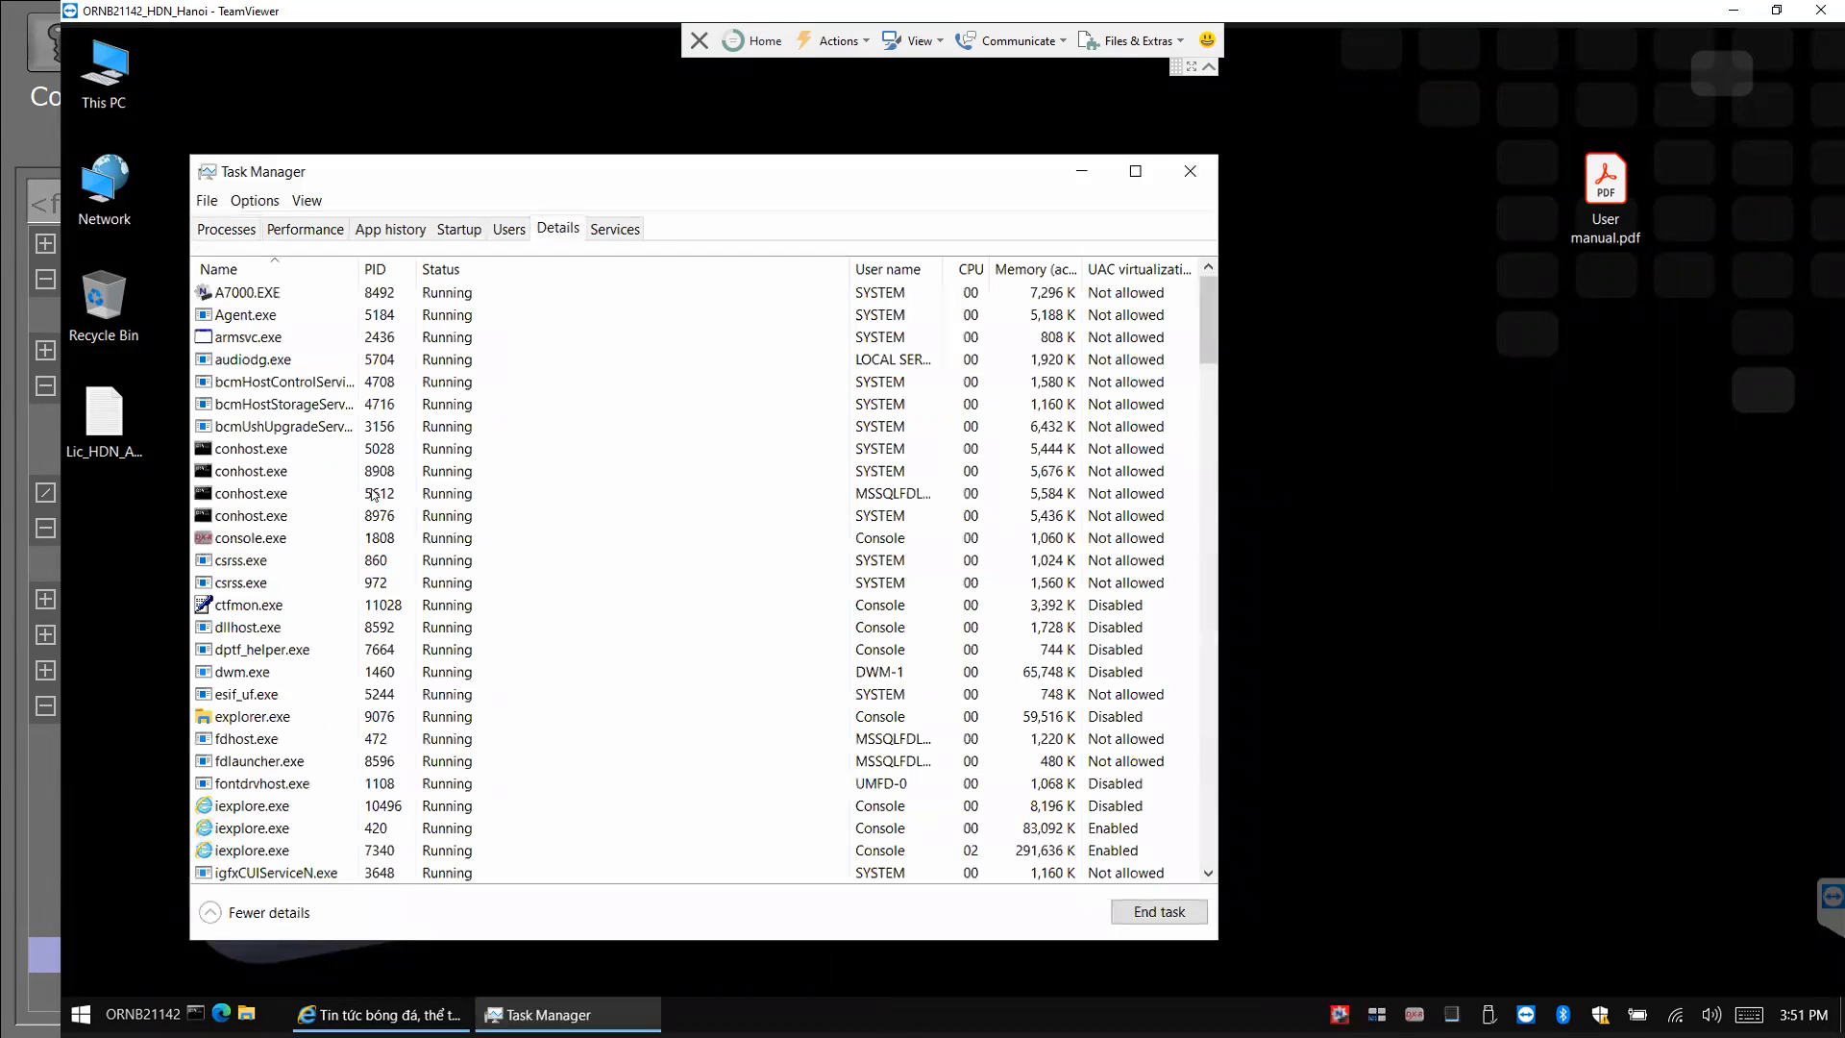
left_click(244, 544)
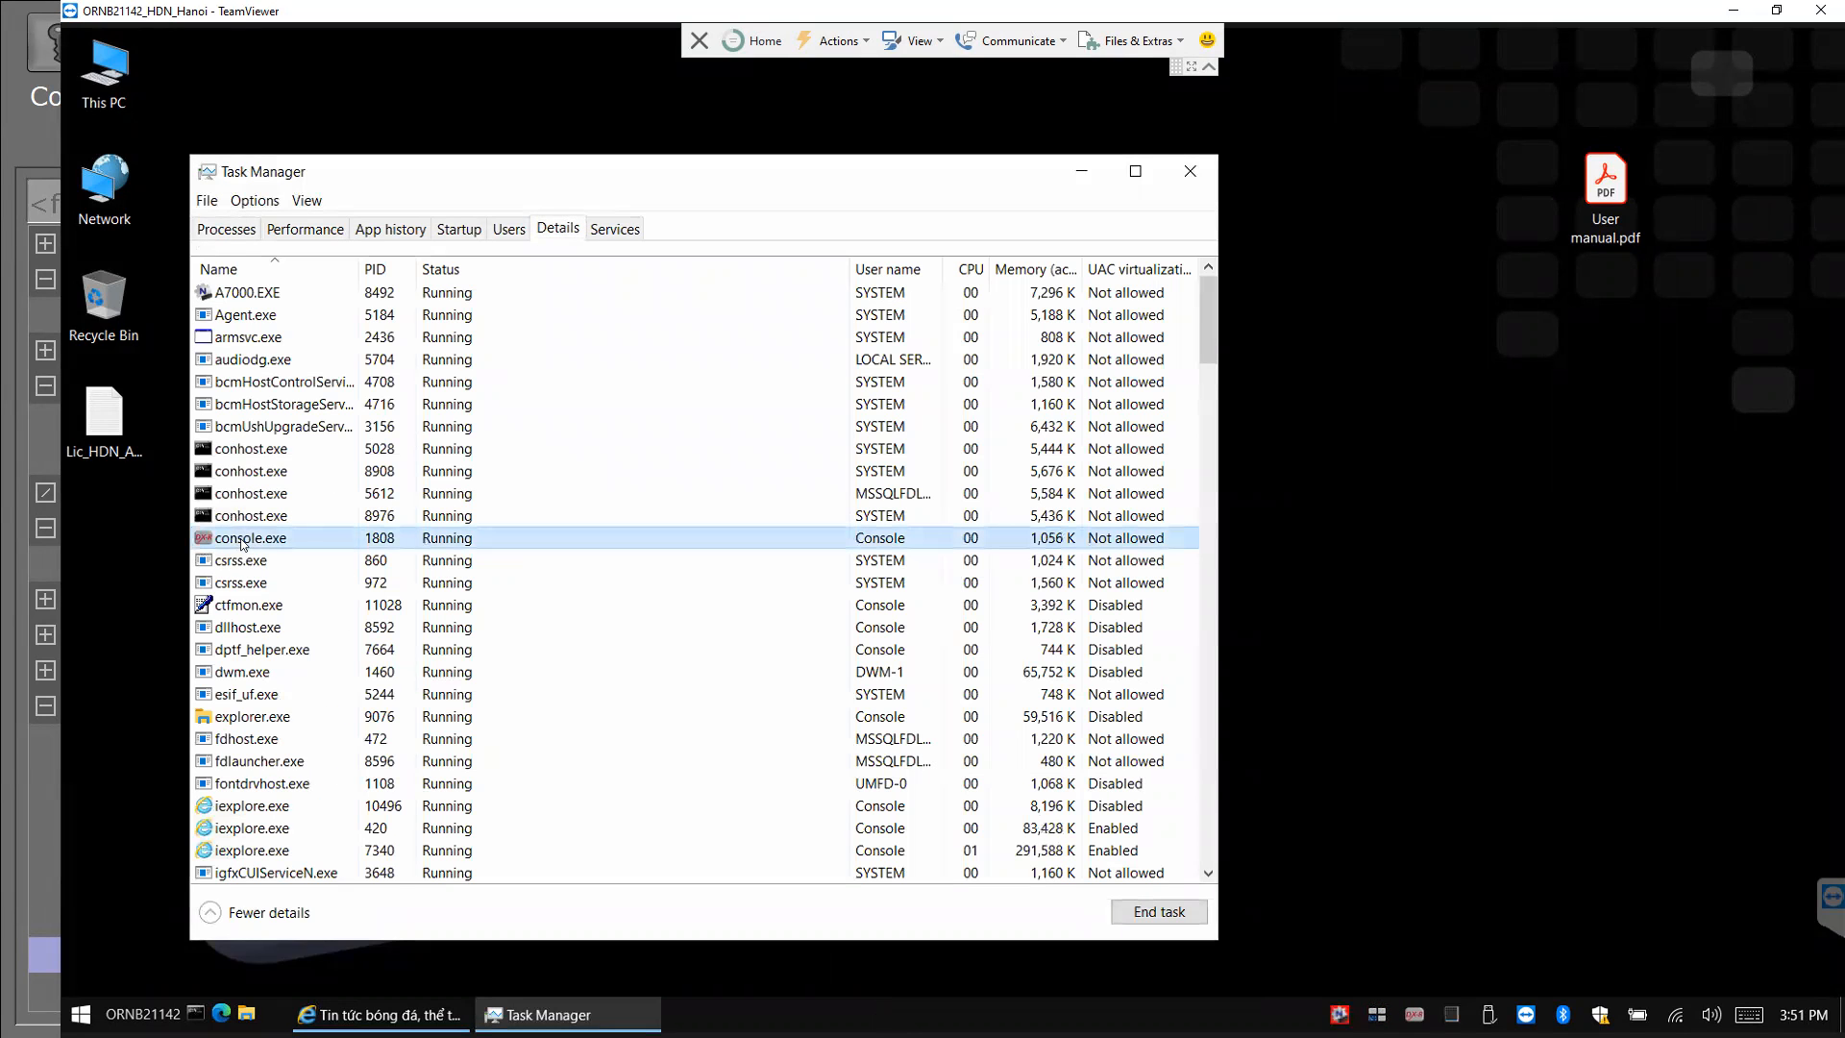
right_click(244, 544)
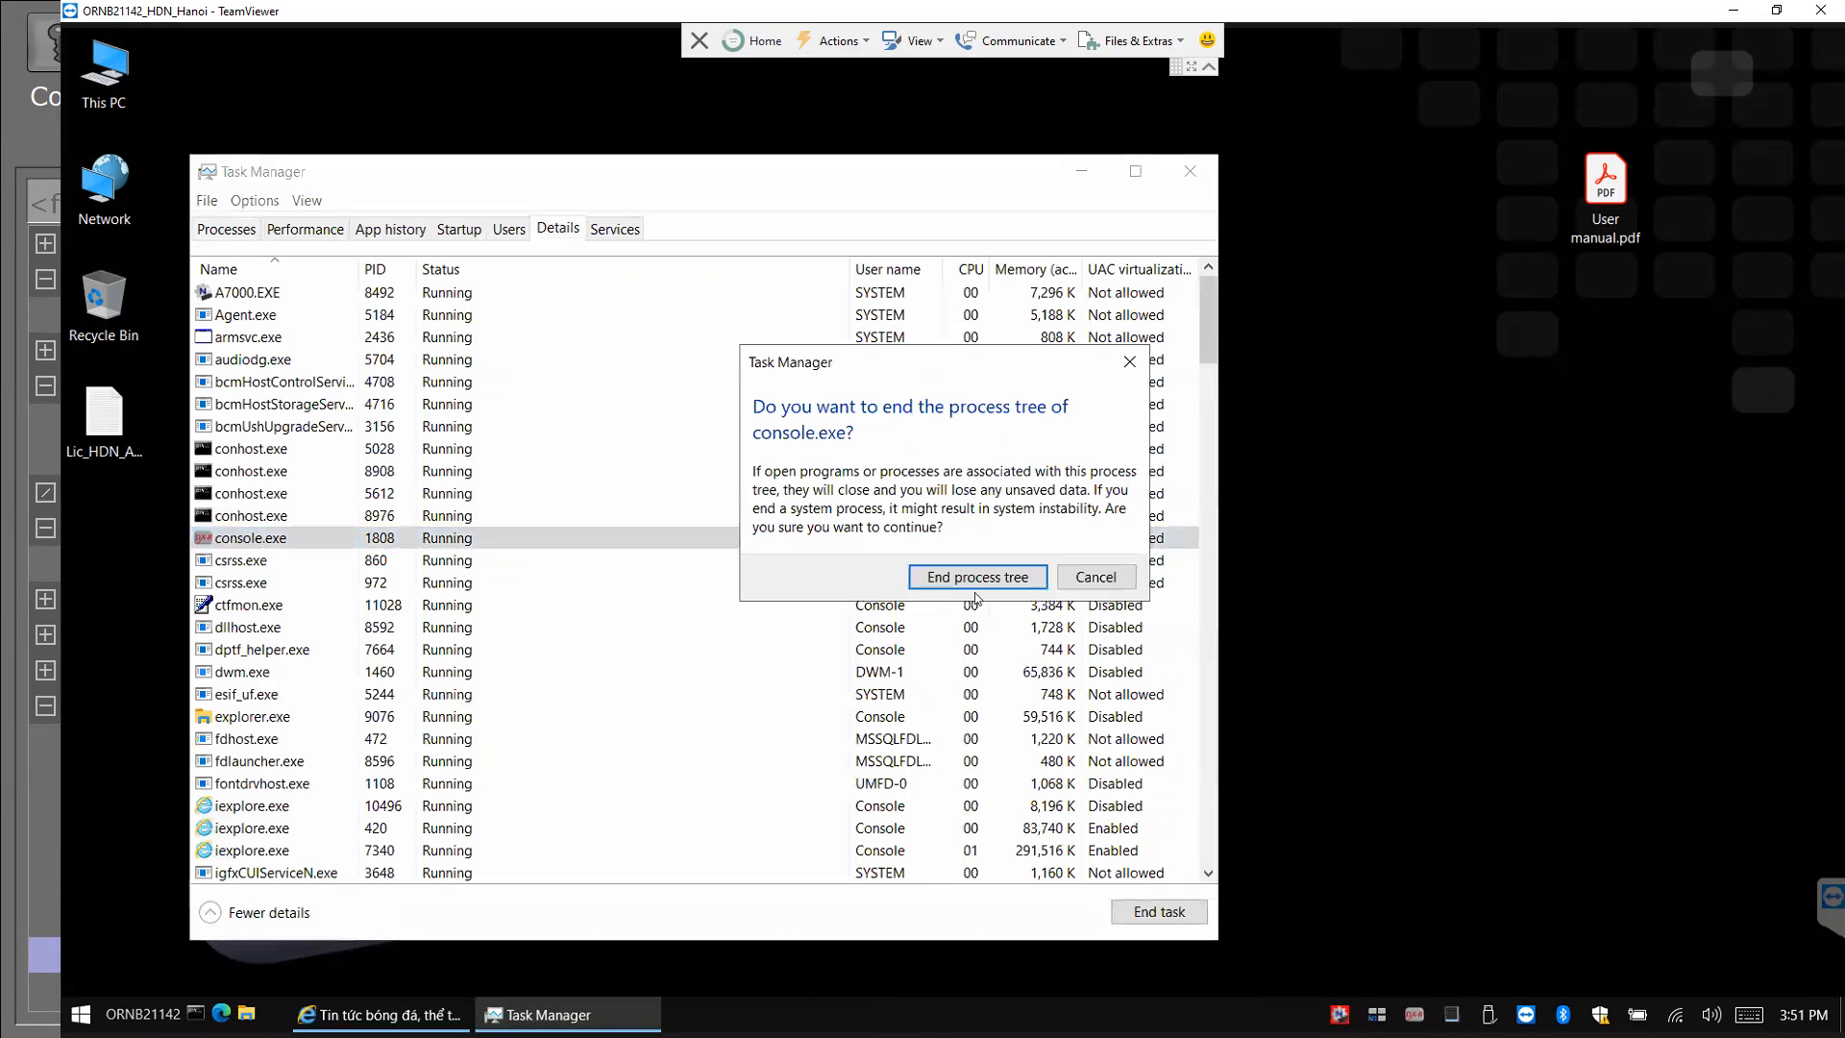
left_click(982, 576)
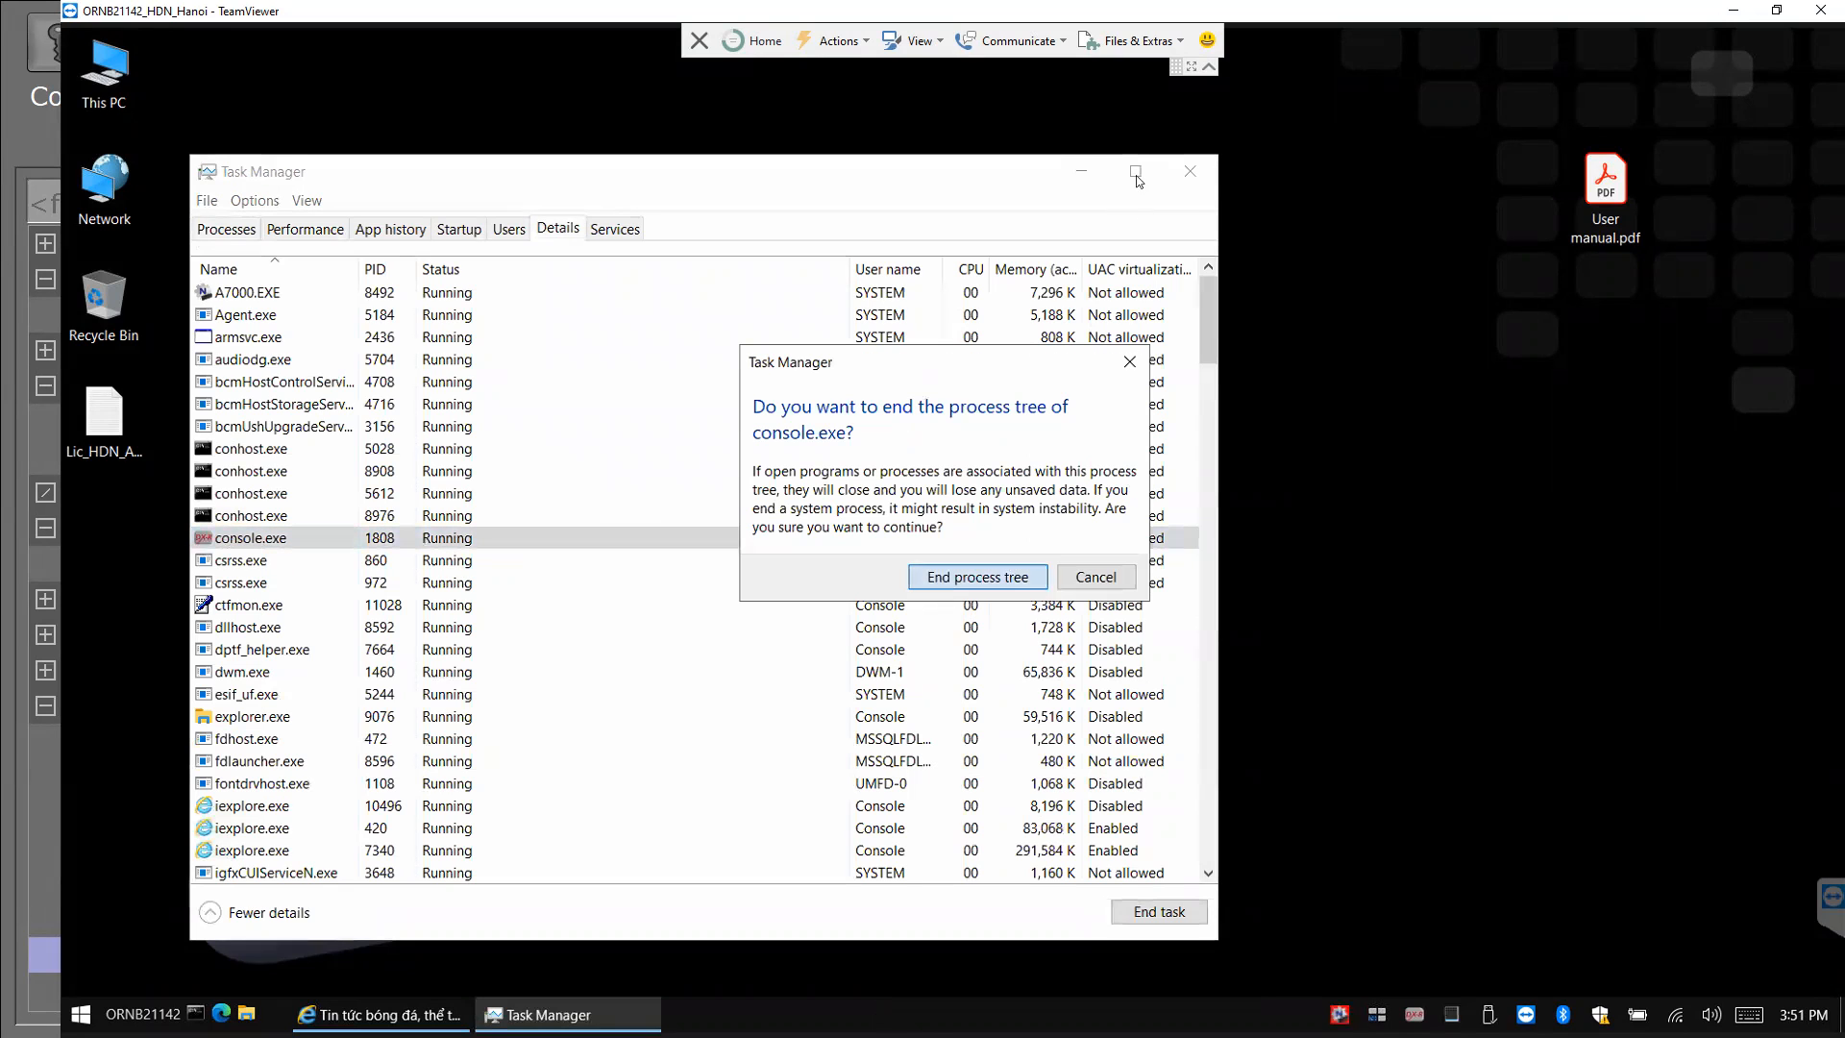
left_click(1199, 173)
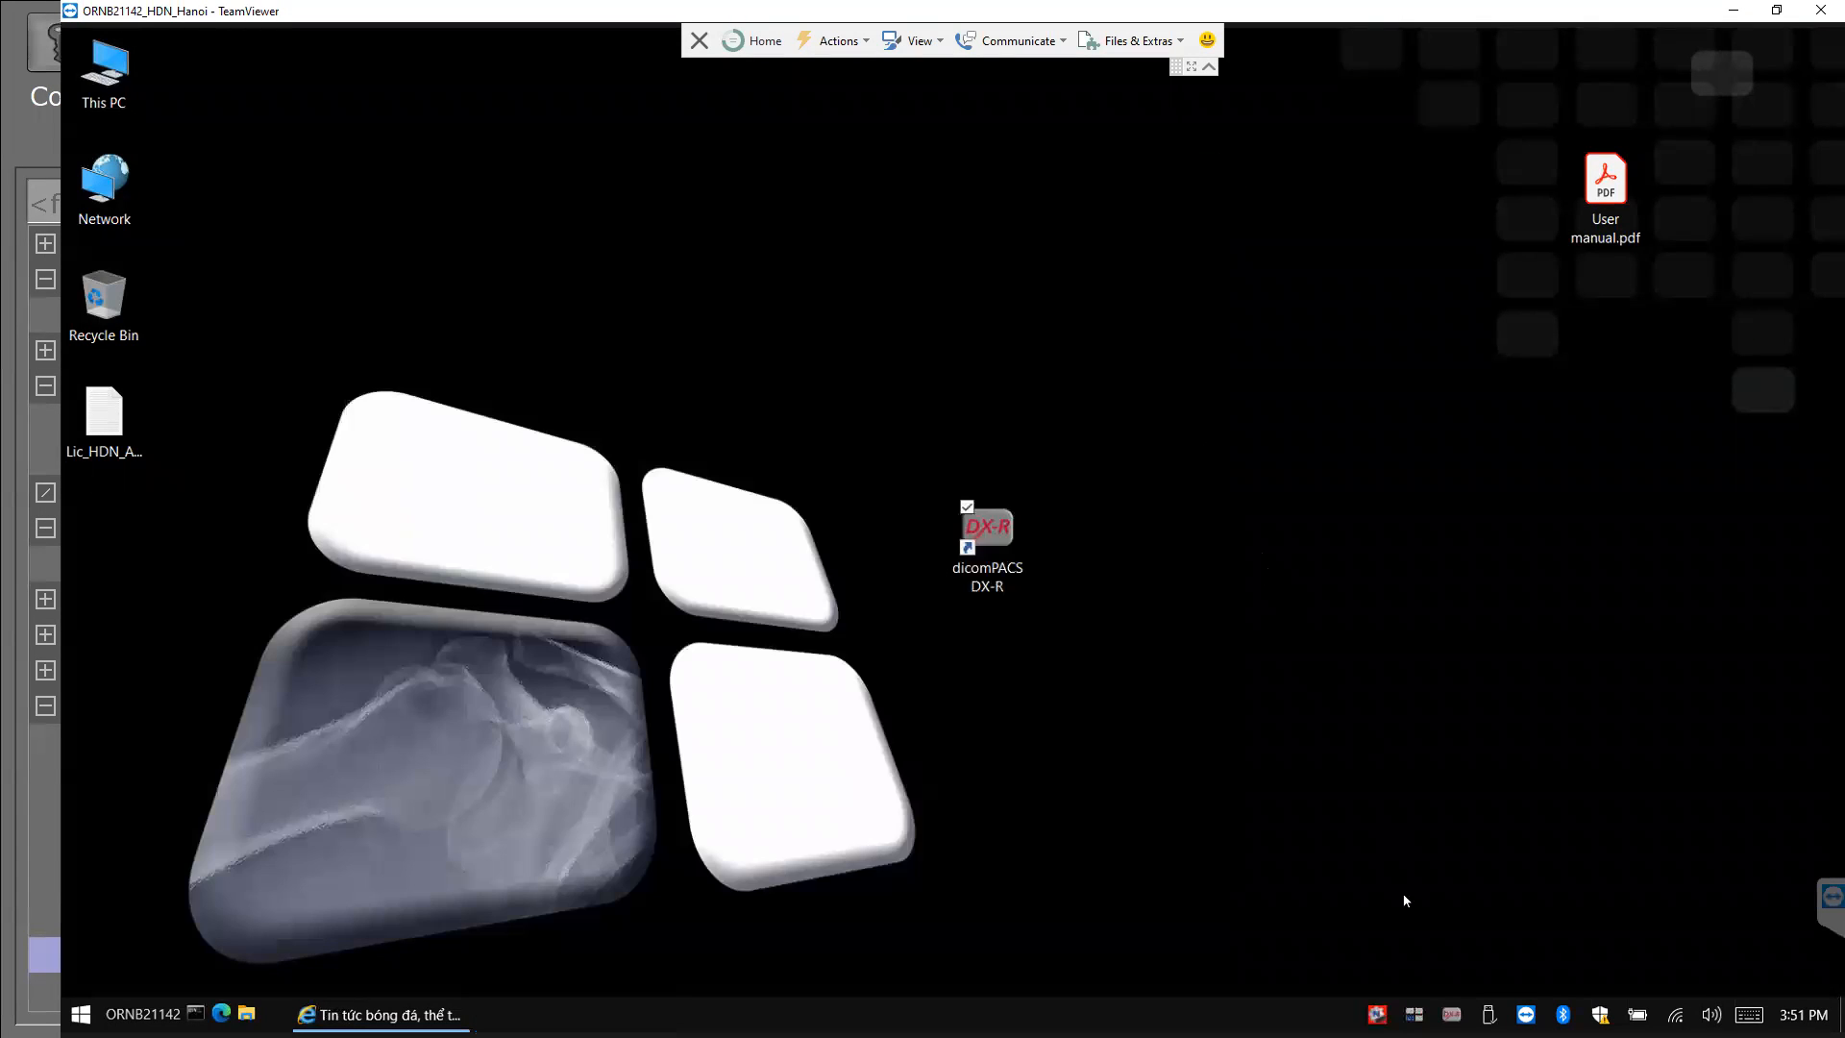
Relaunch dicomPACS DX-R from its desktop shortcut and dismiss the COM5 generator error.
double_click(991, 538)
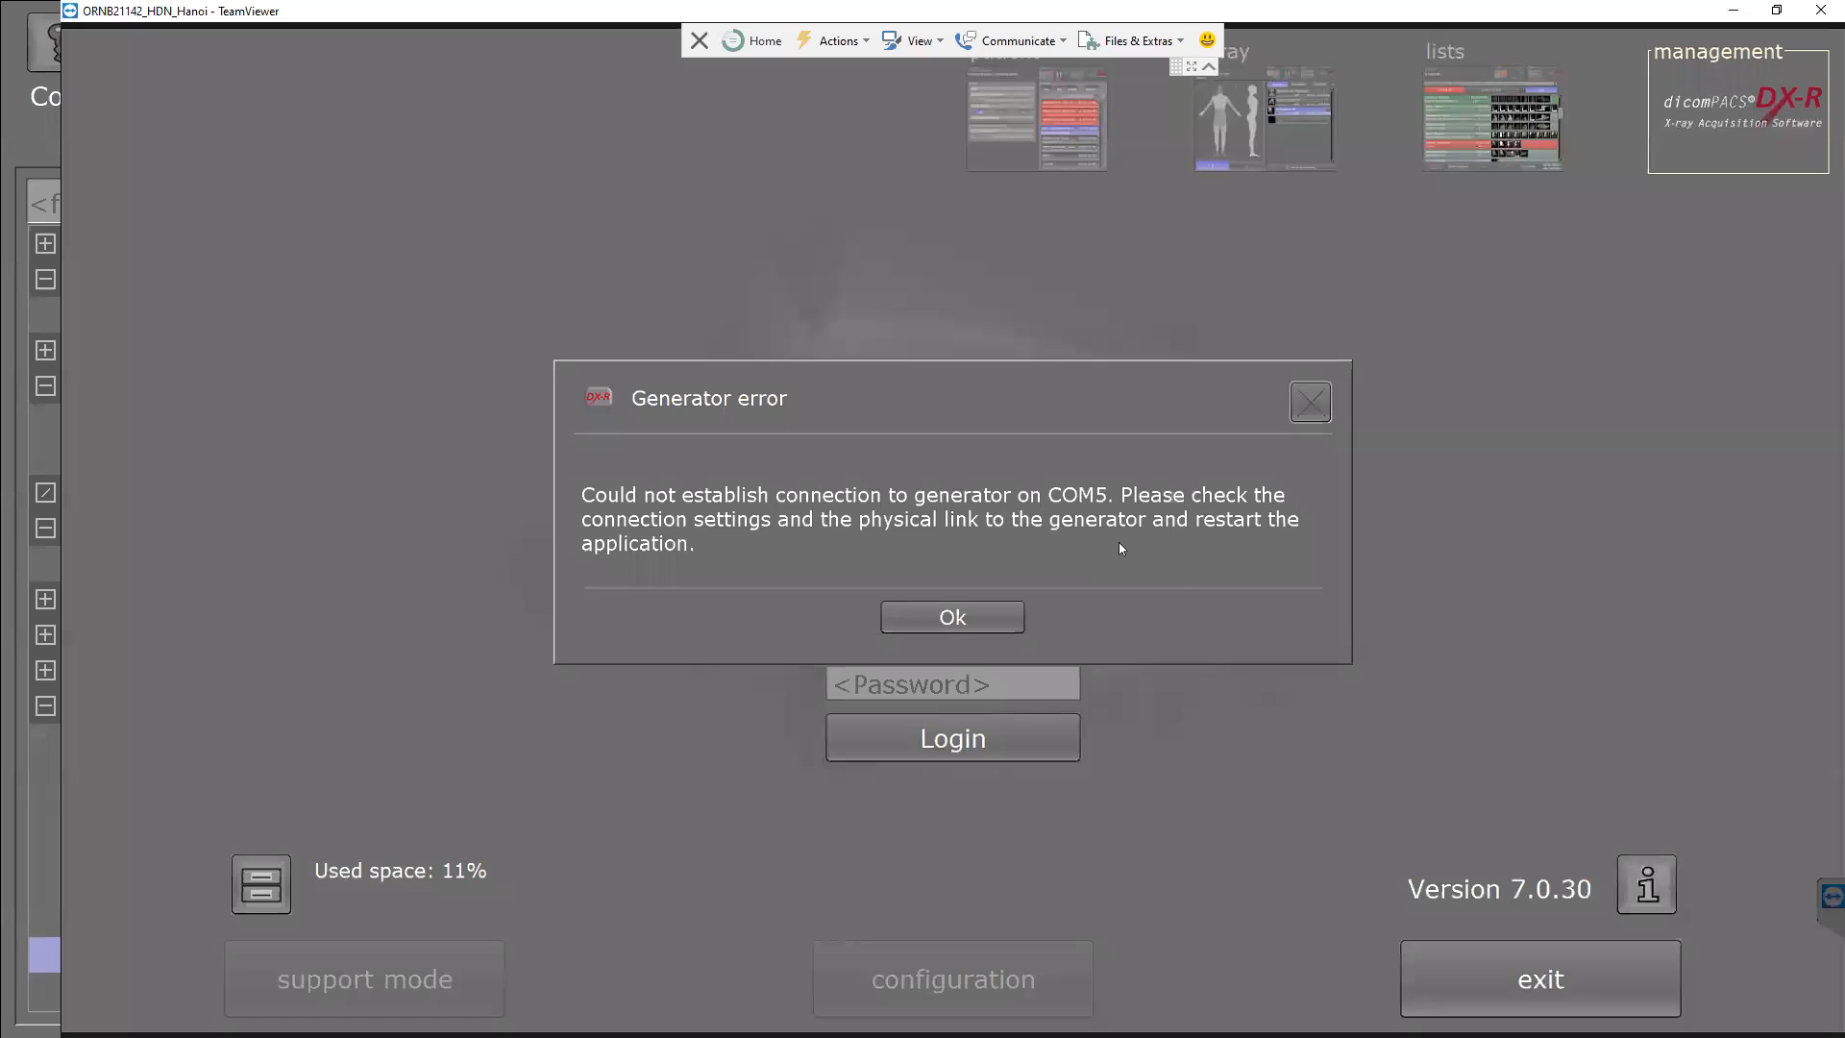
left_click(928, 615)
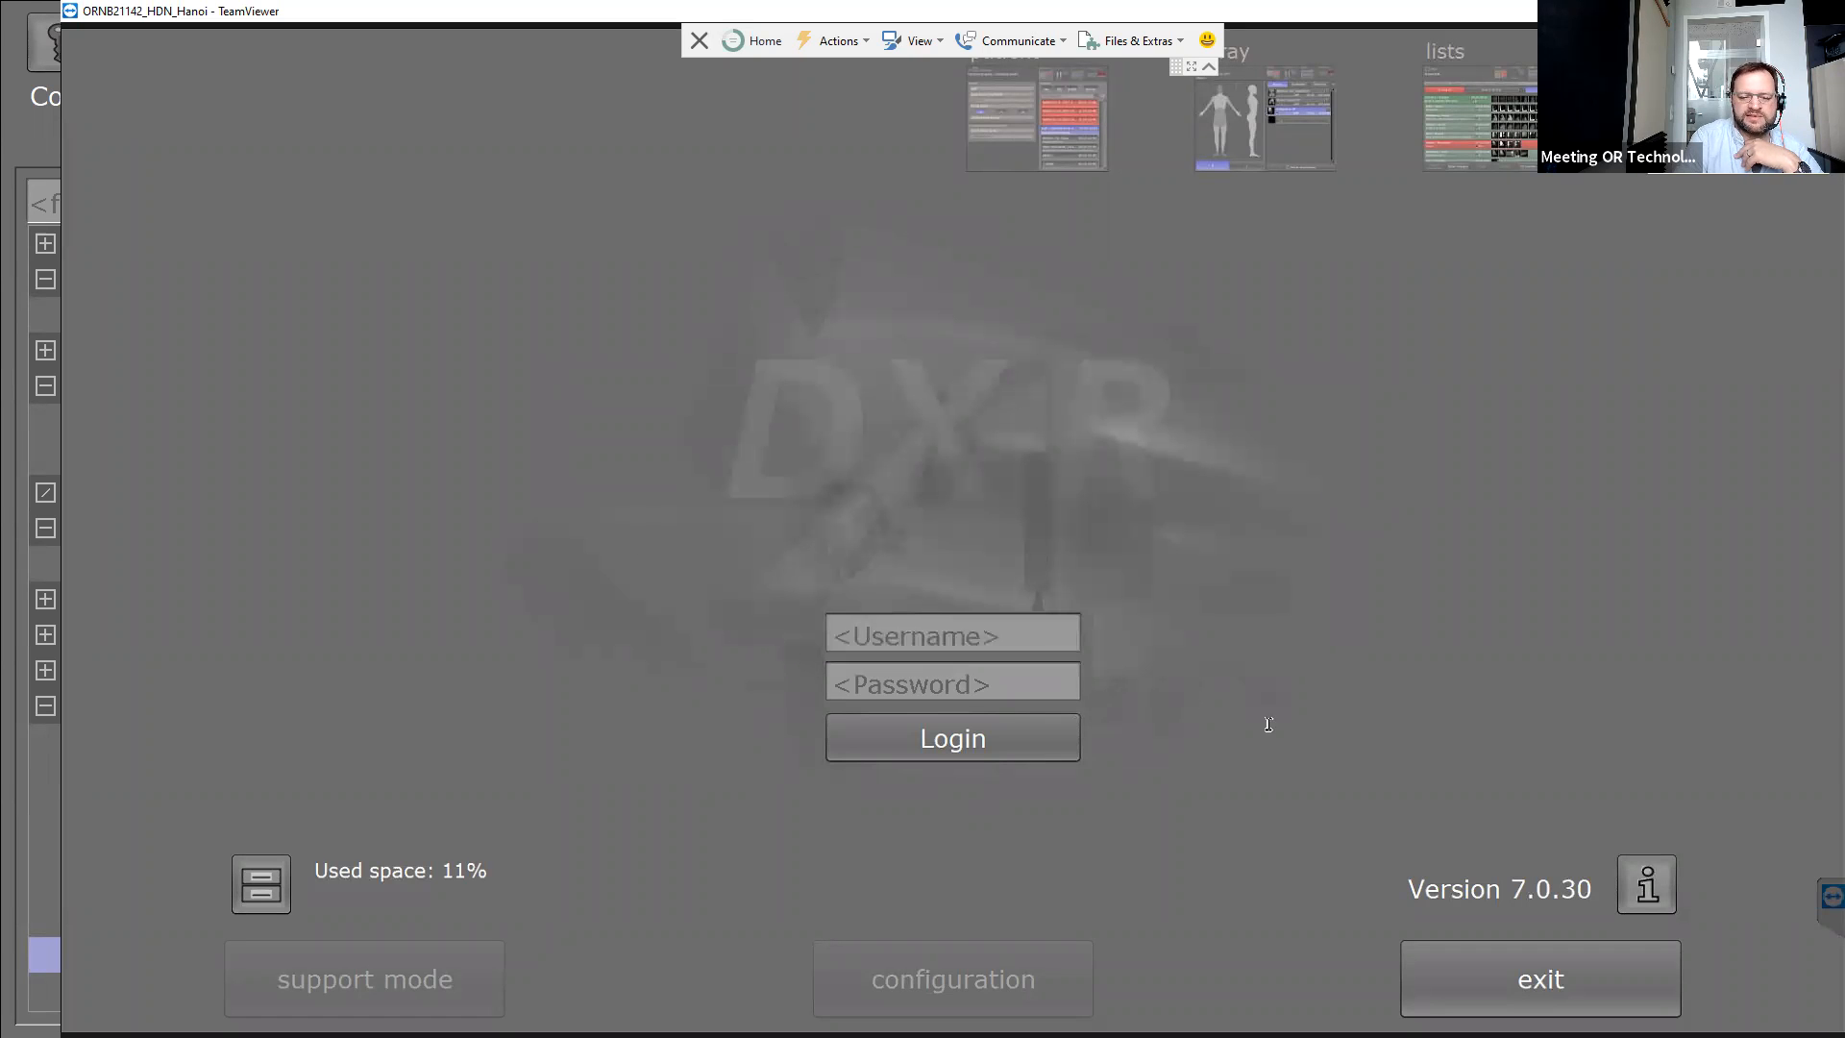
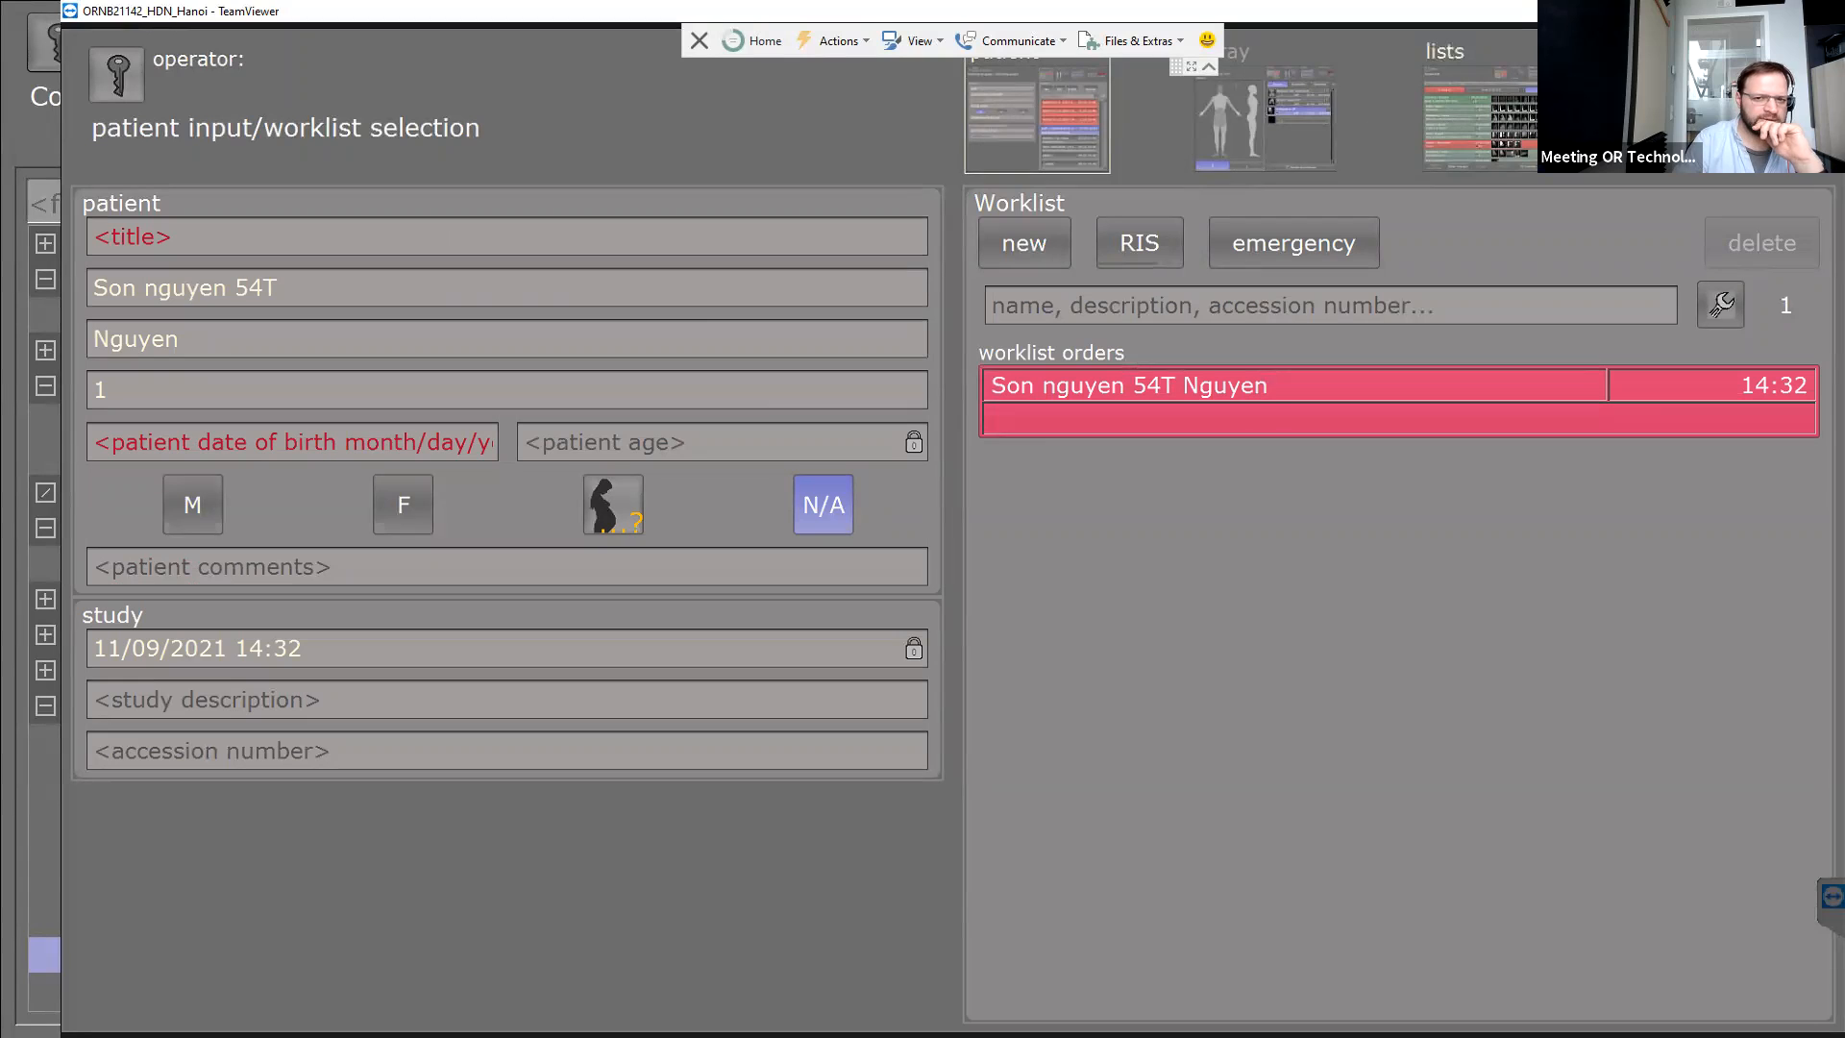
Enter support mode from the management page using the administrator login.
left_click(1737, 110)
left_click(408, 981)
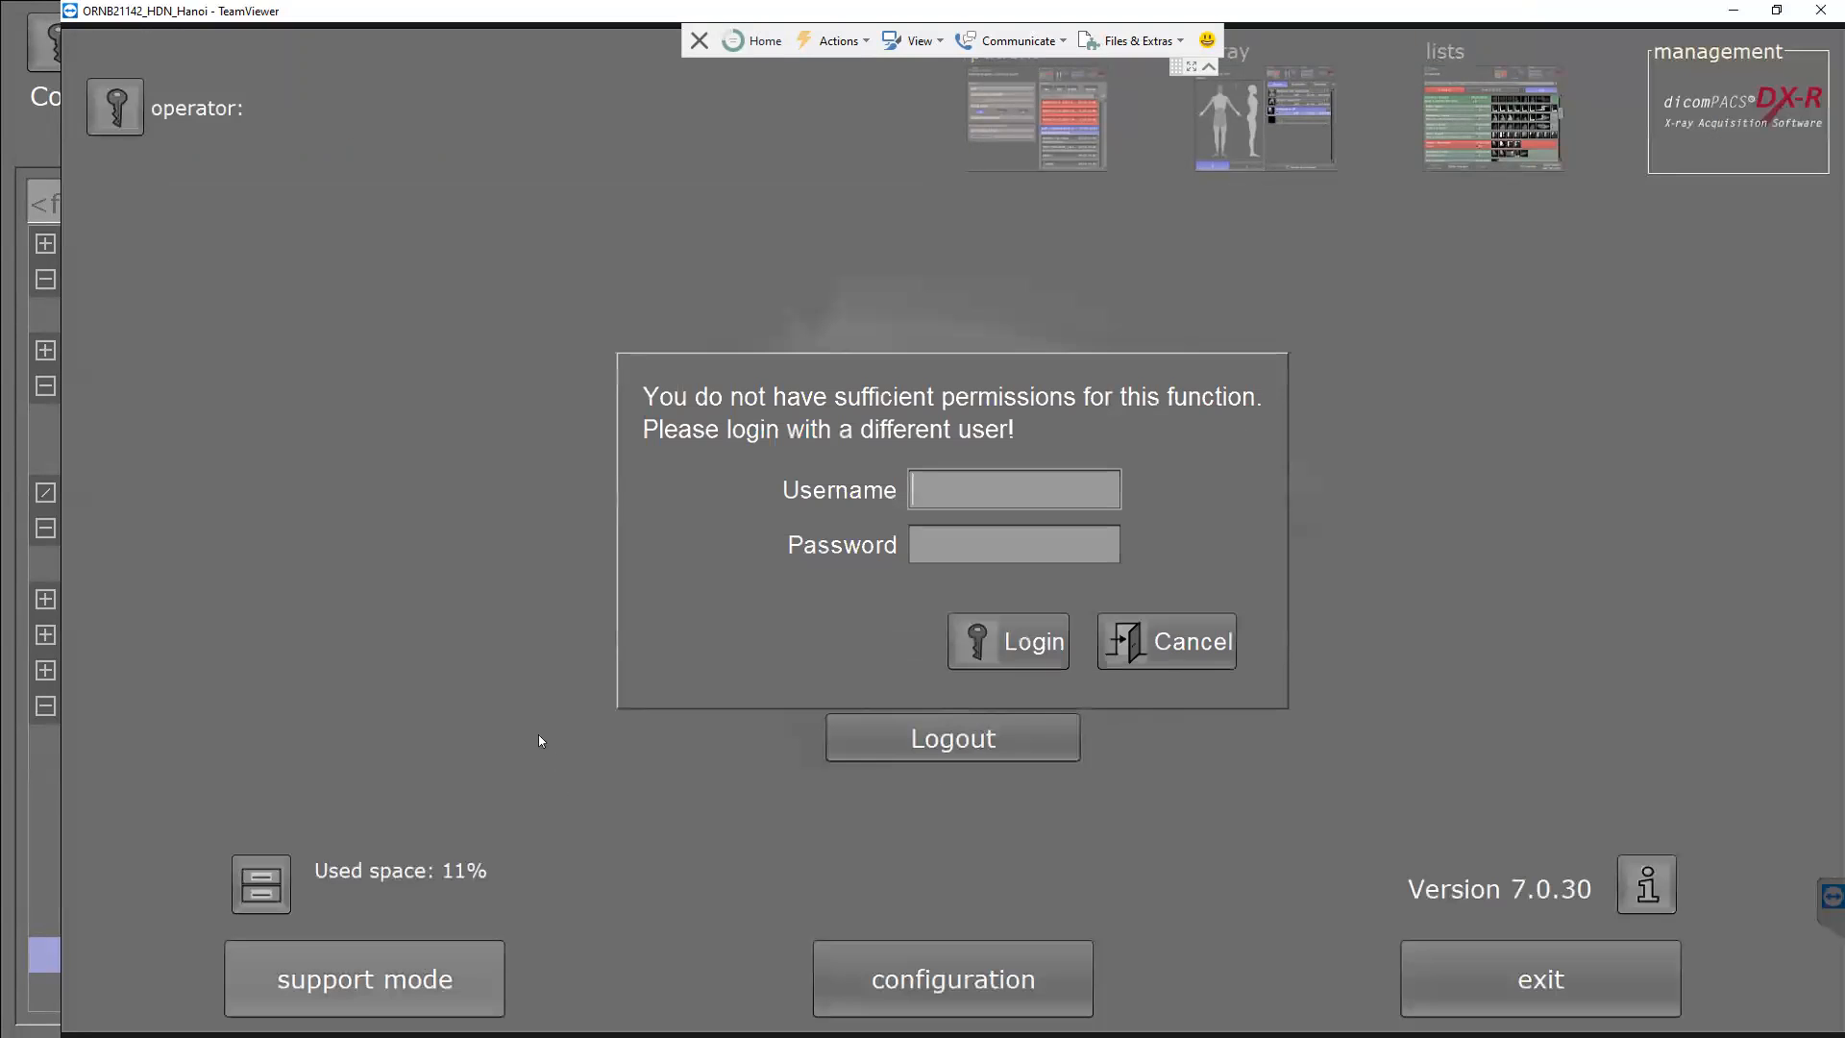
type("admin")
key("Tab")
type("*****")
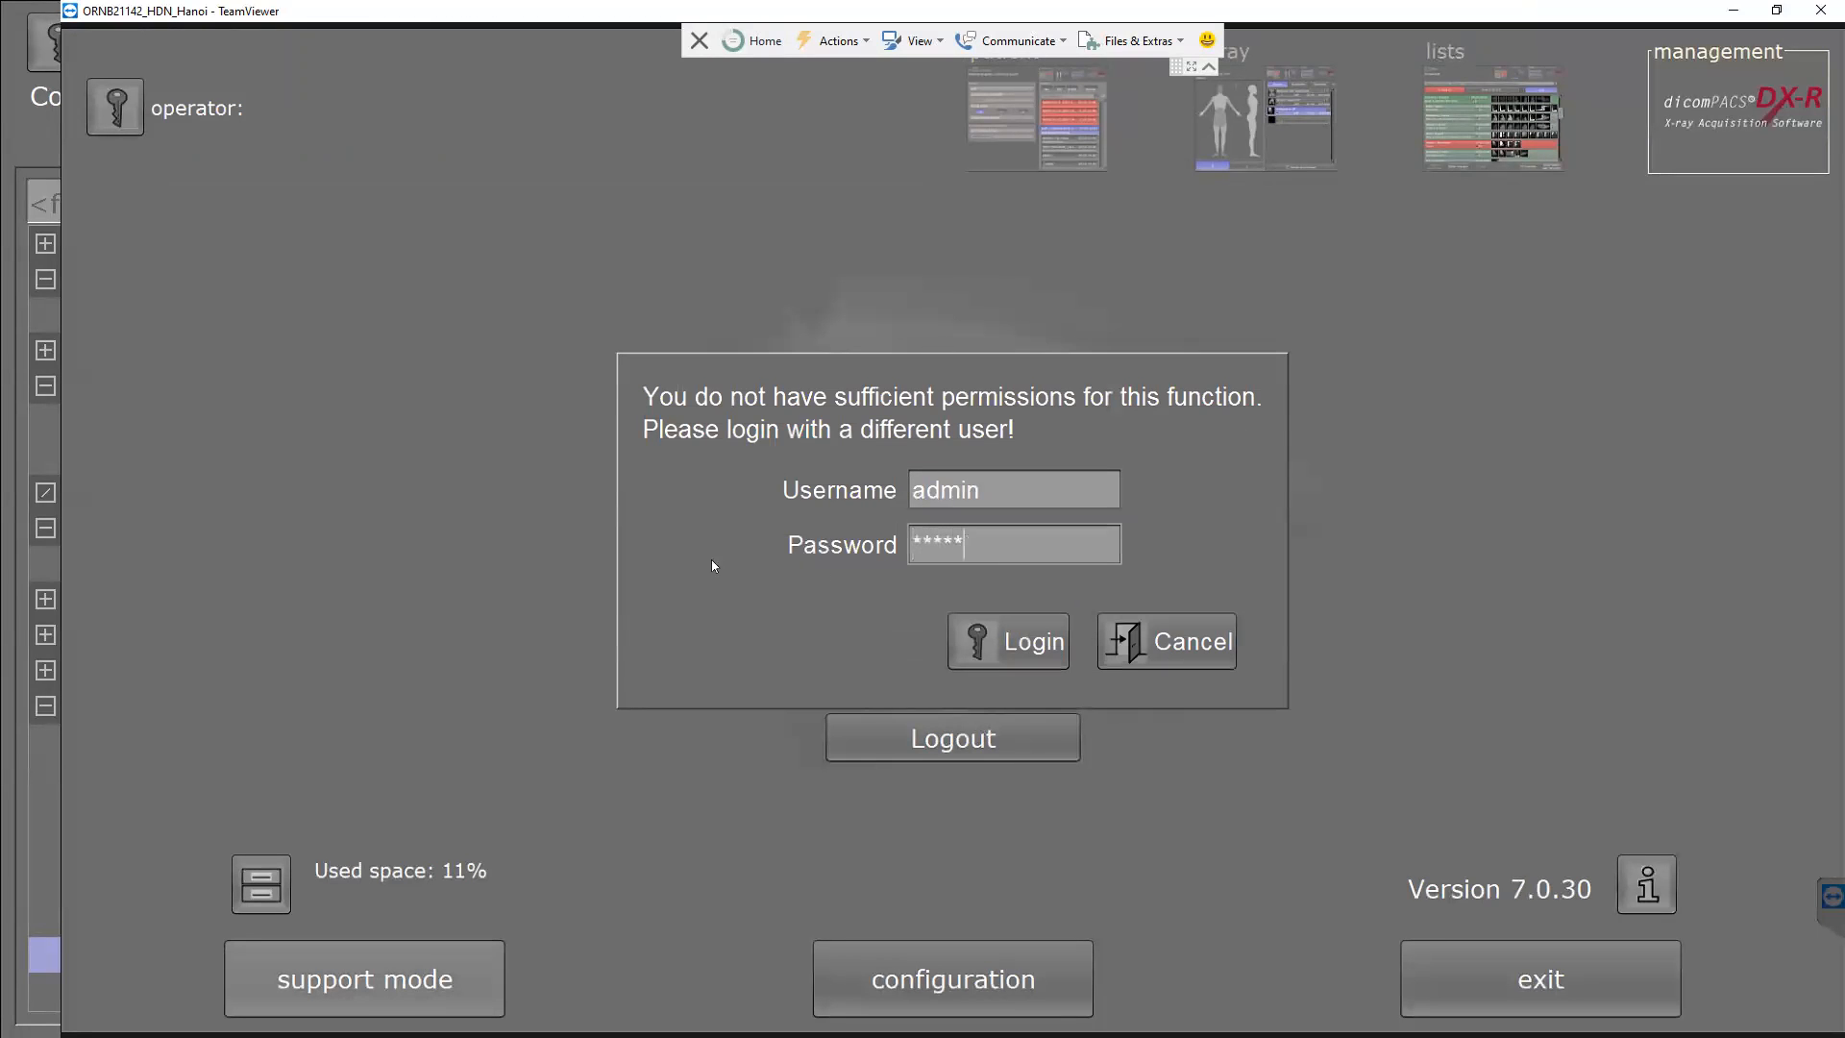
key("Return")
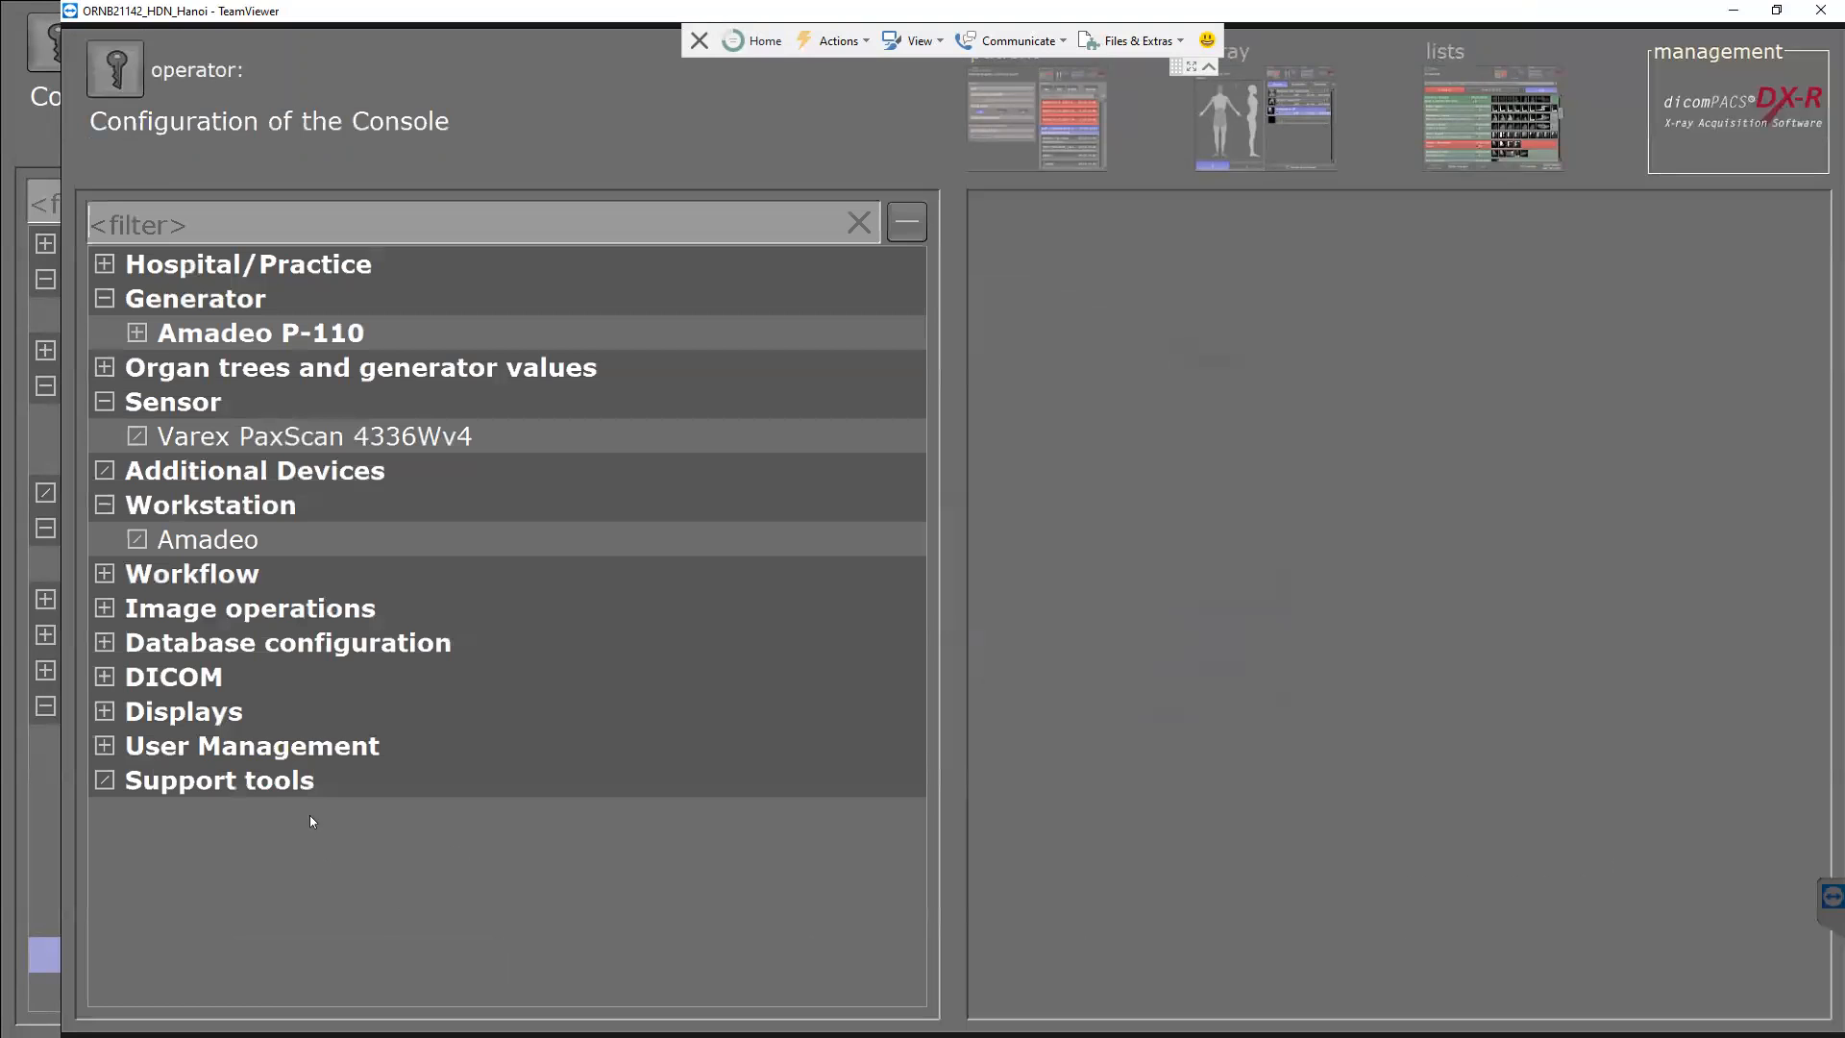
Expand the DICOM settings, then leave the configuration and keep working without restarting.
left_click(94, 677)
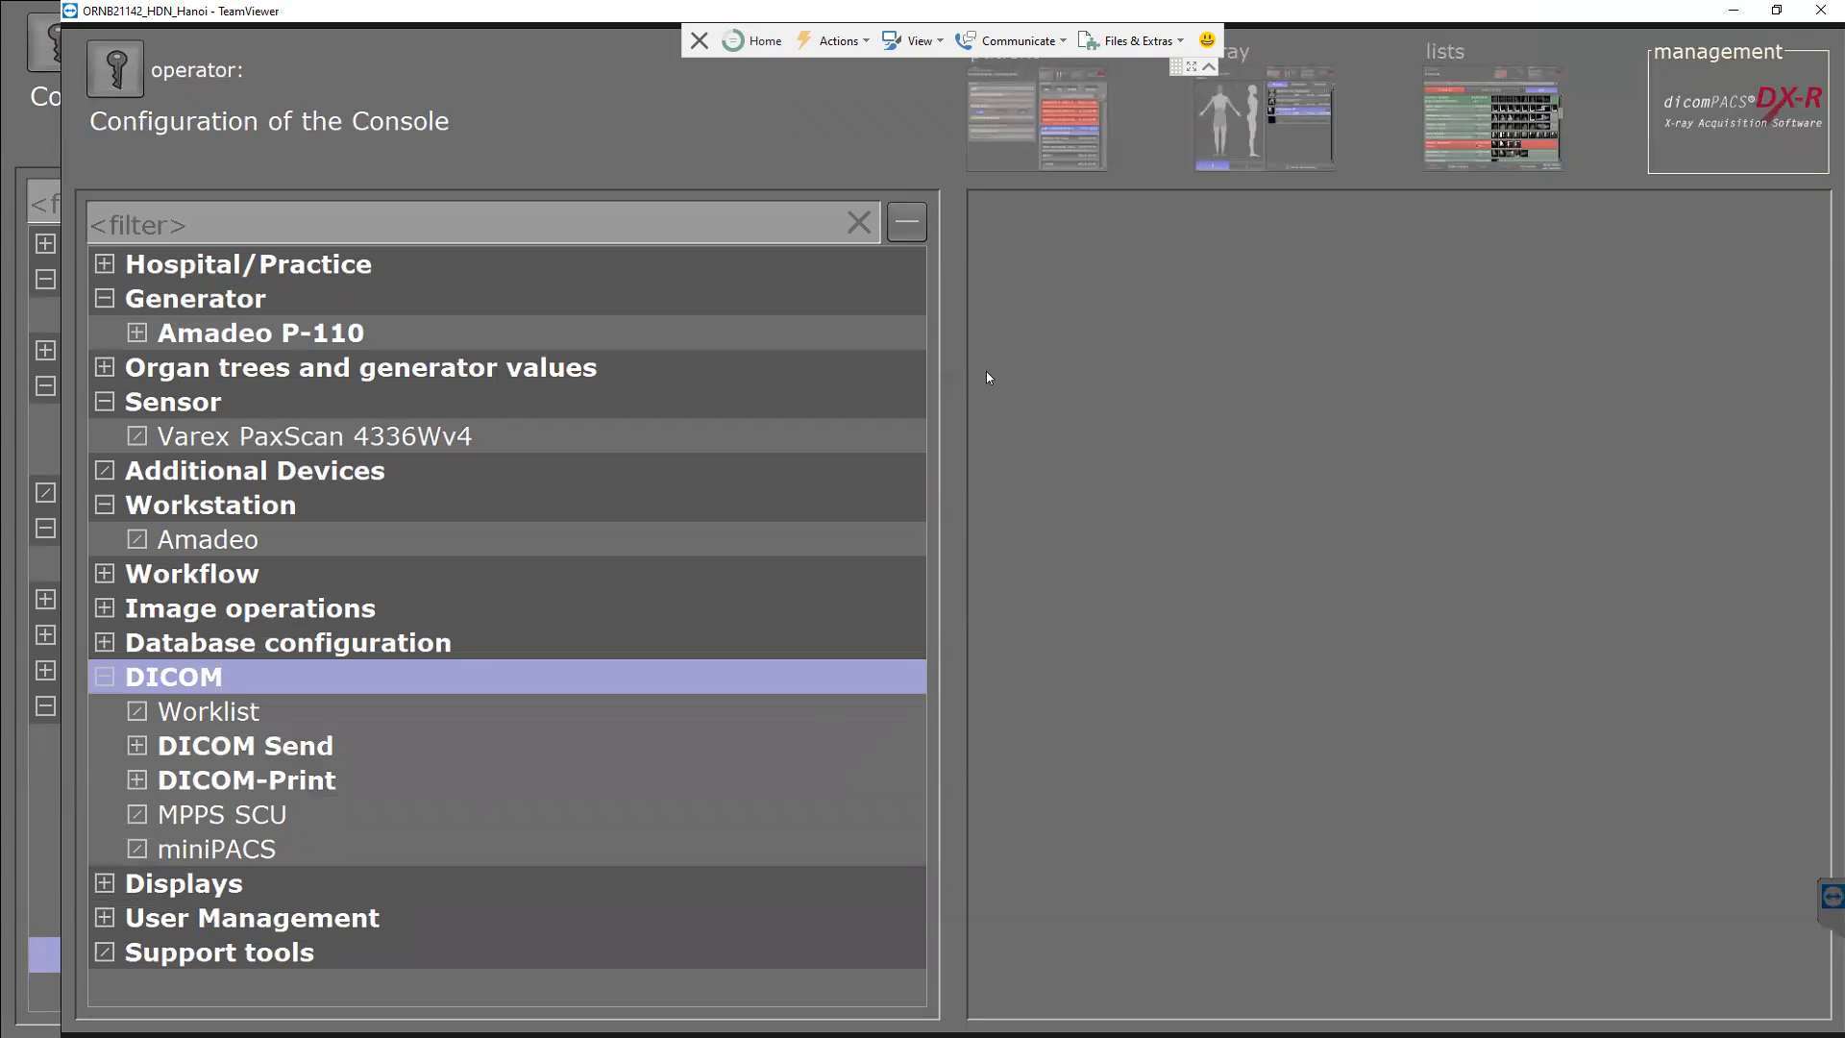
left_click(1481, 107)
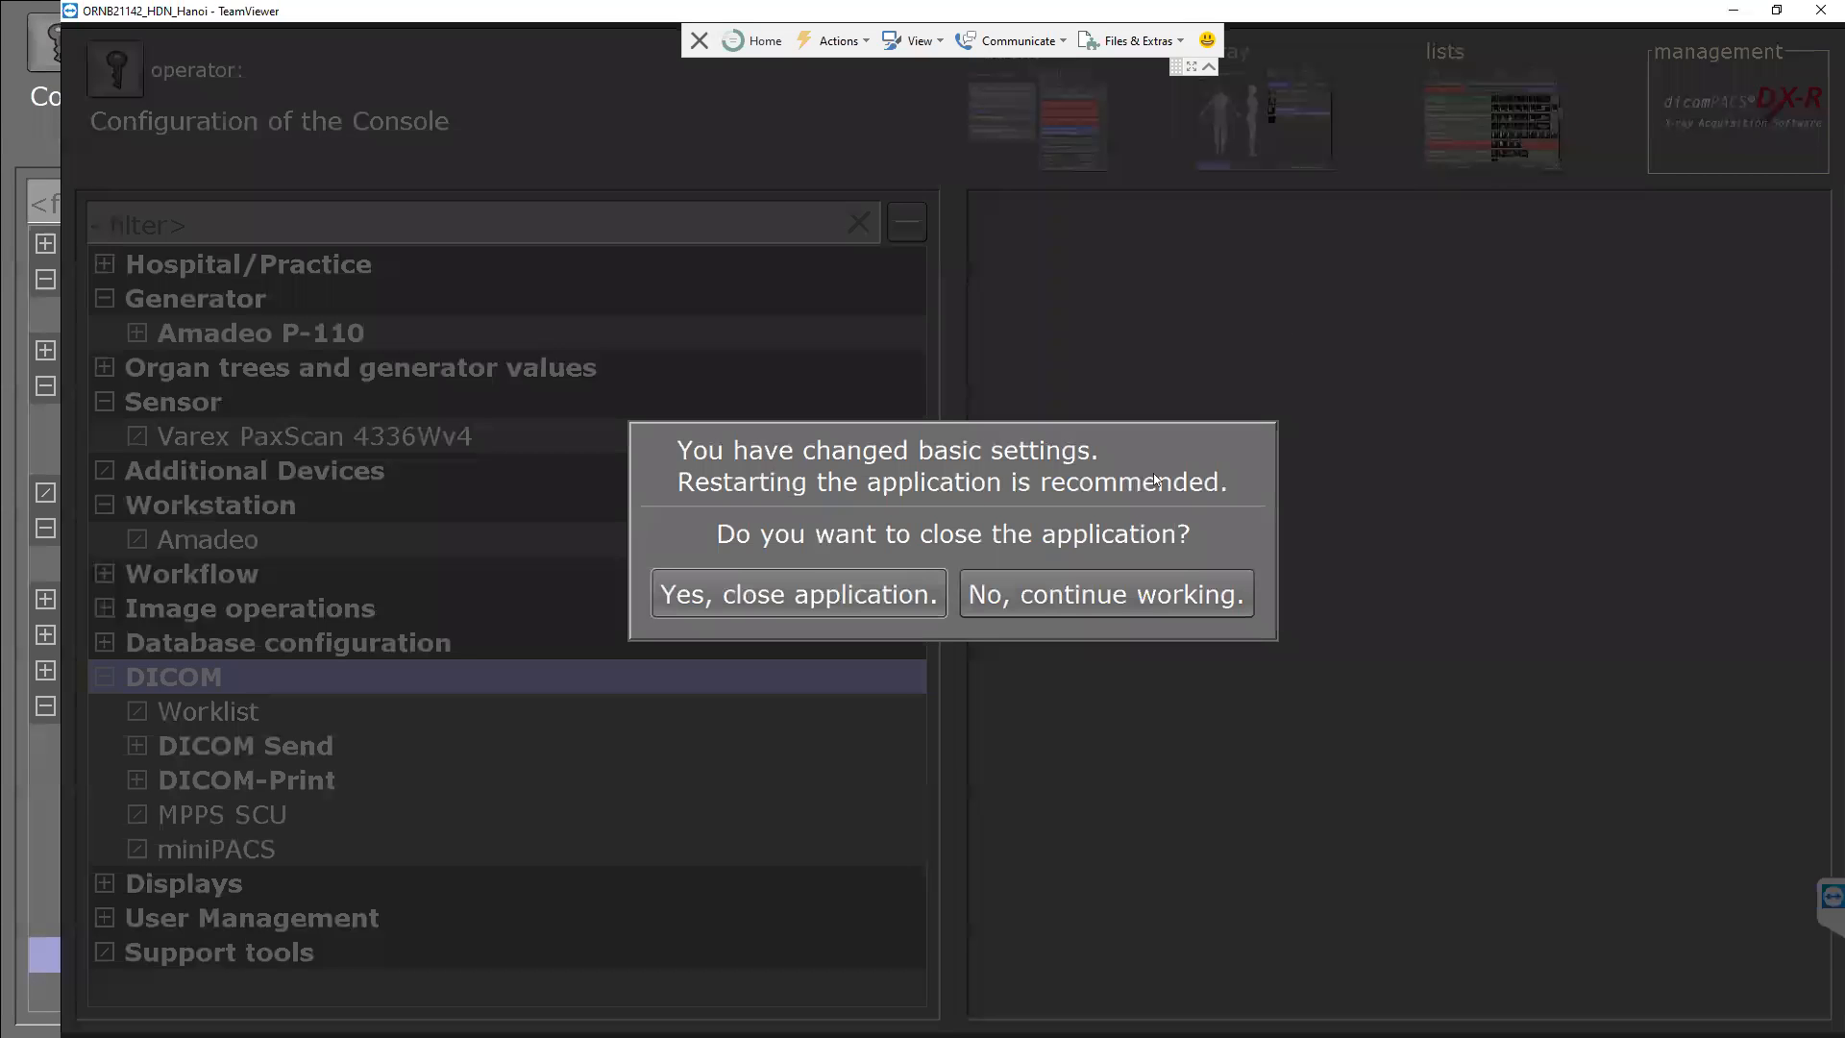
left_click(1024, 604)
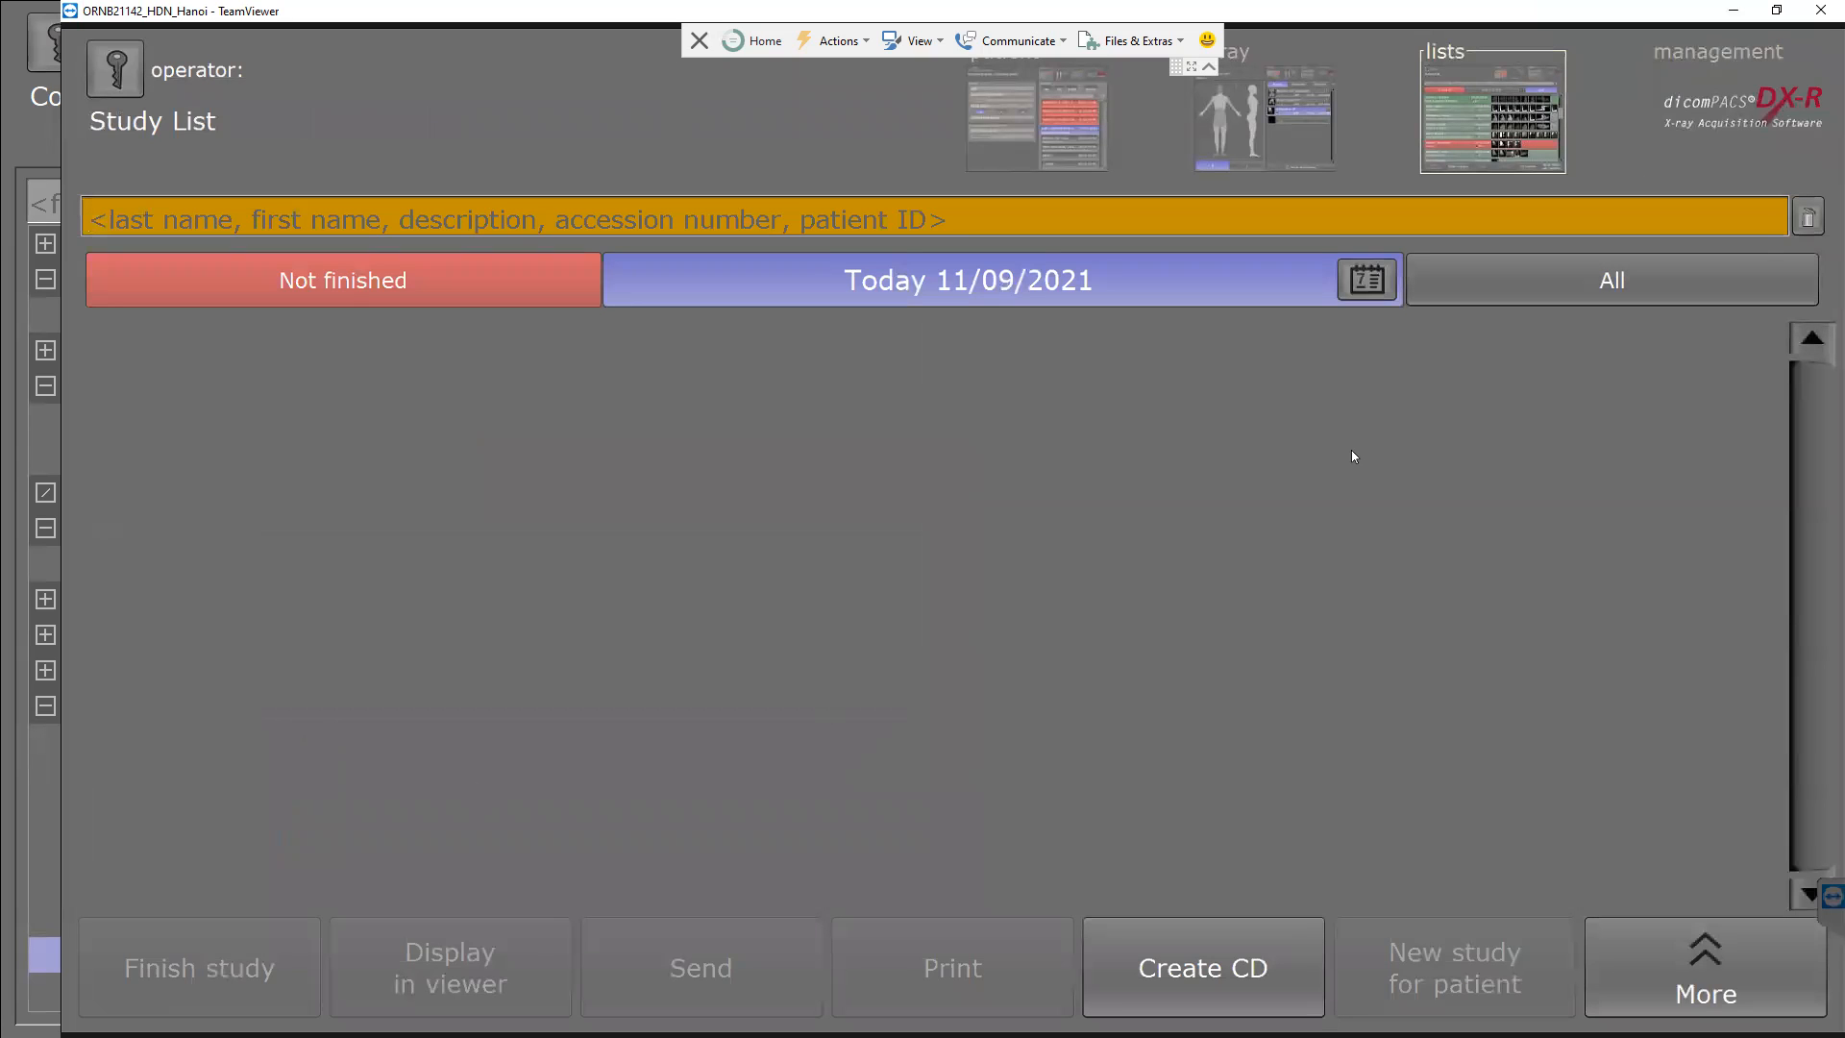
List studies from all dates, then return to patient input and worklist selection.
left_click(1539, 299)
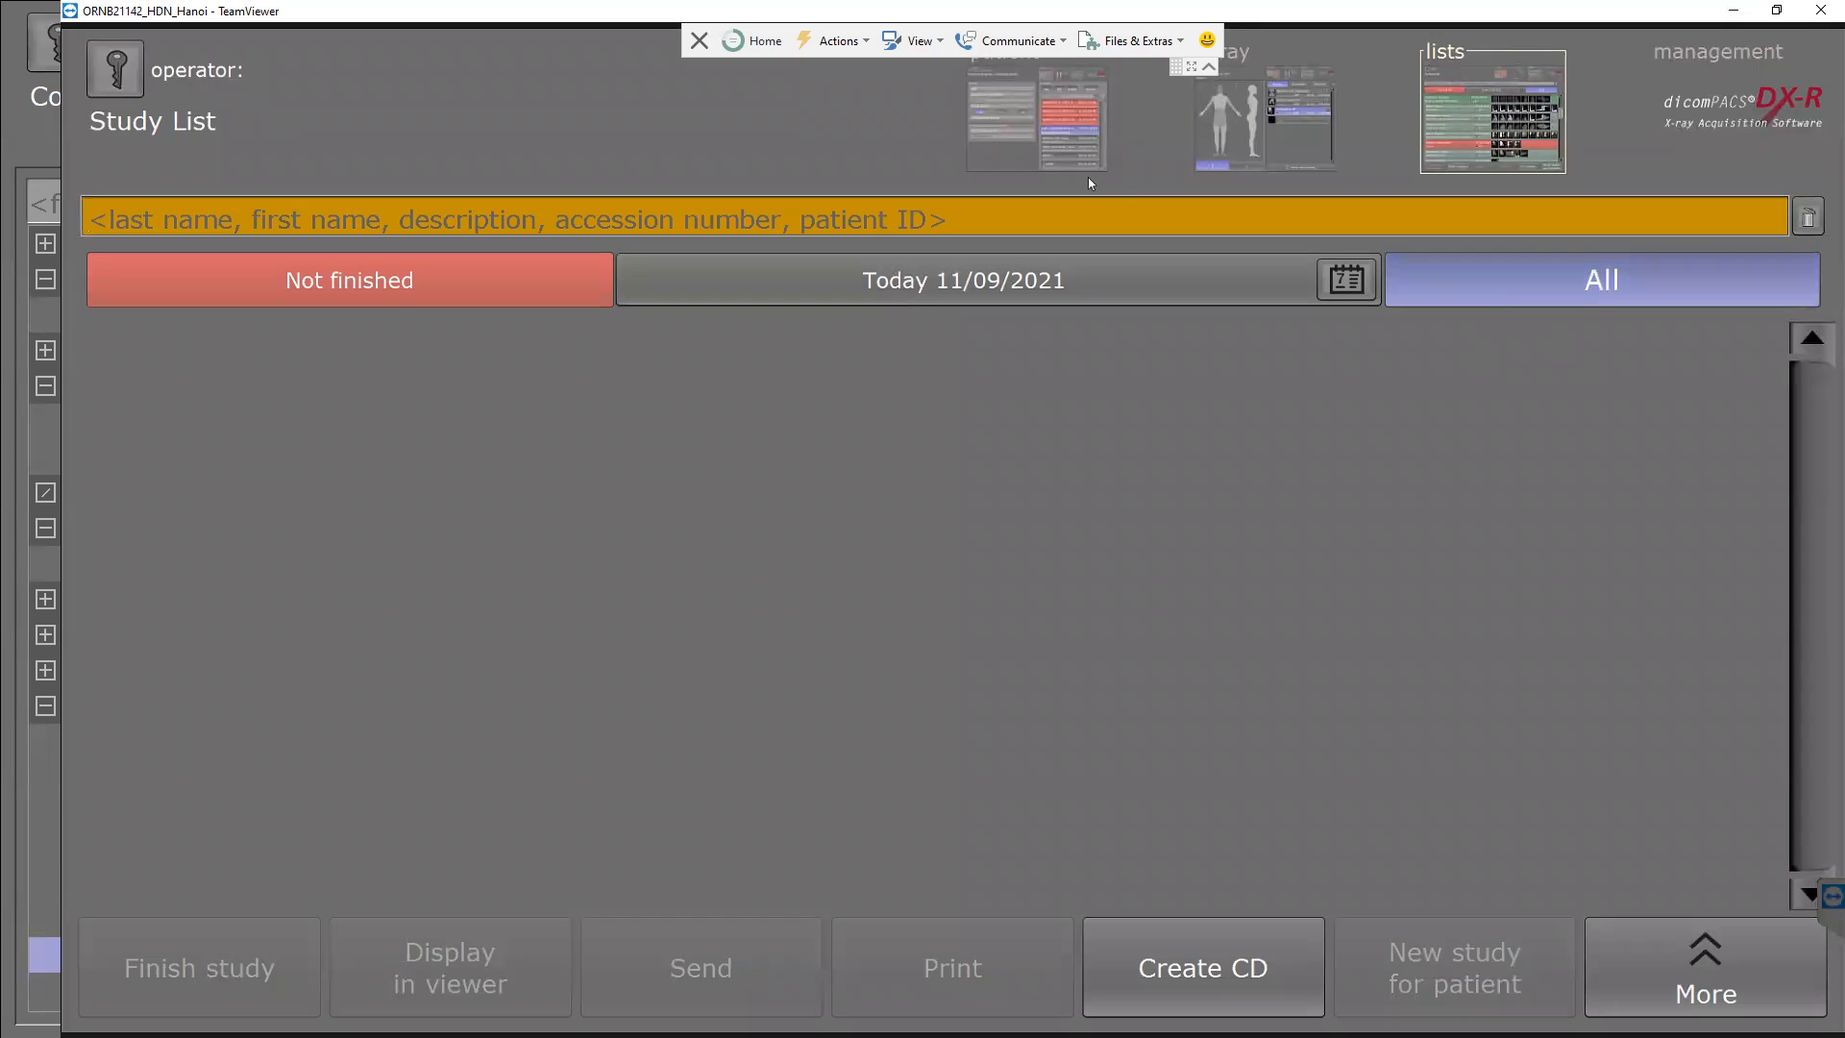
left_click(1018, 122)
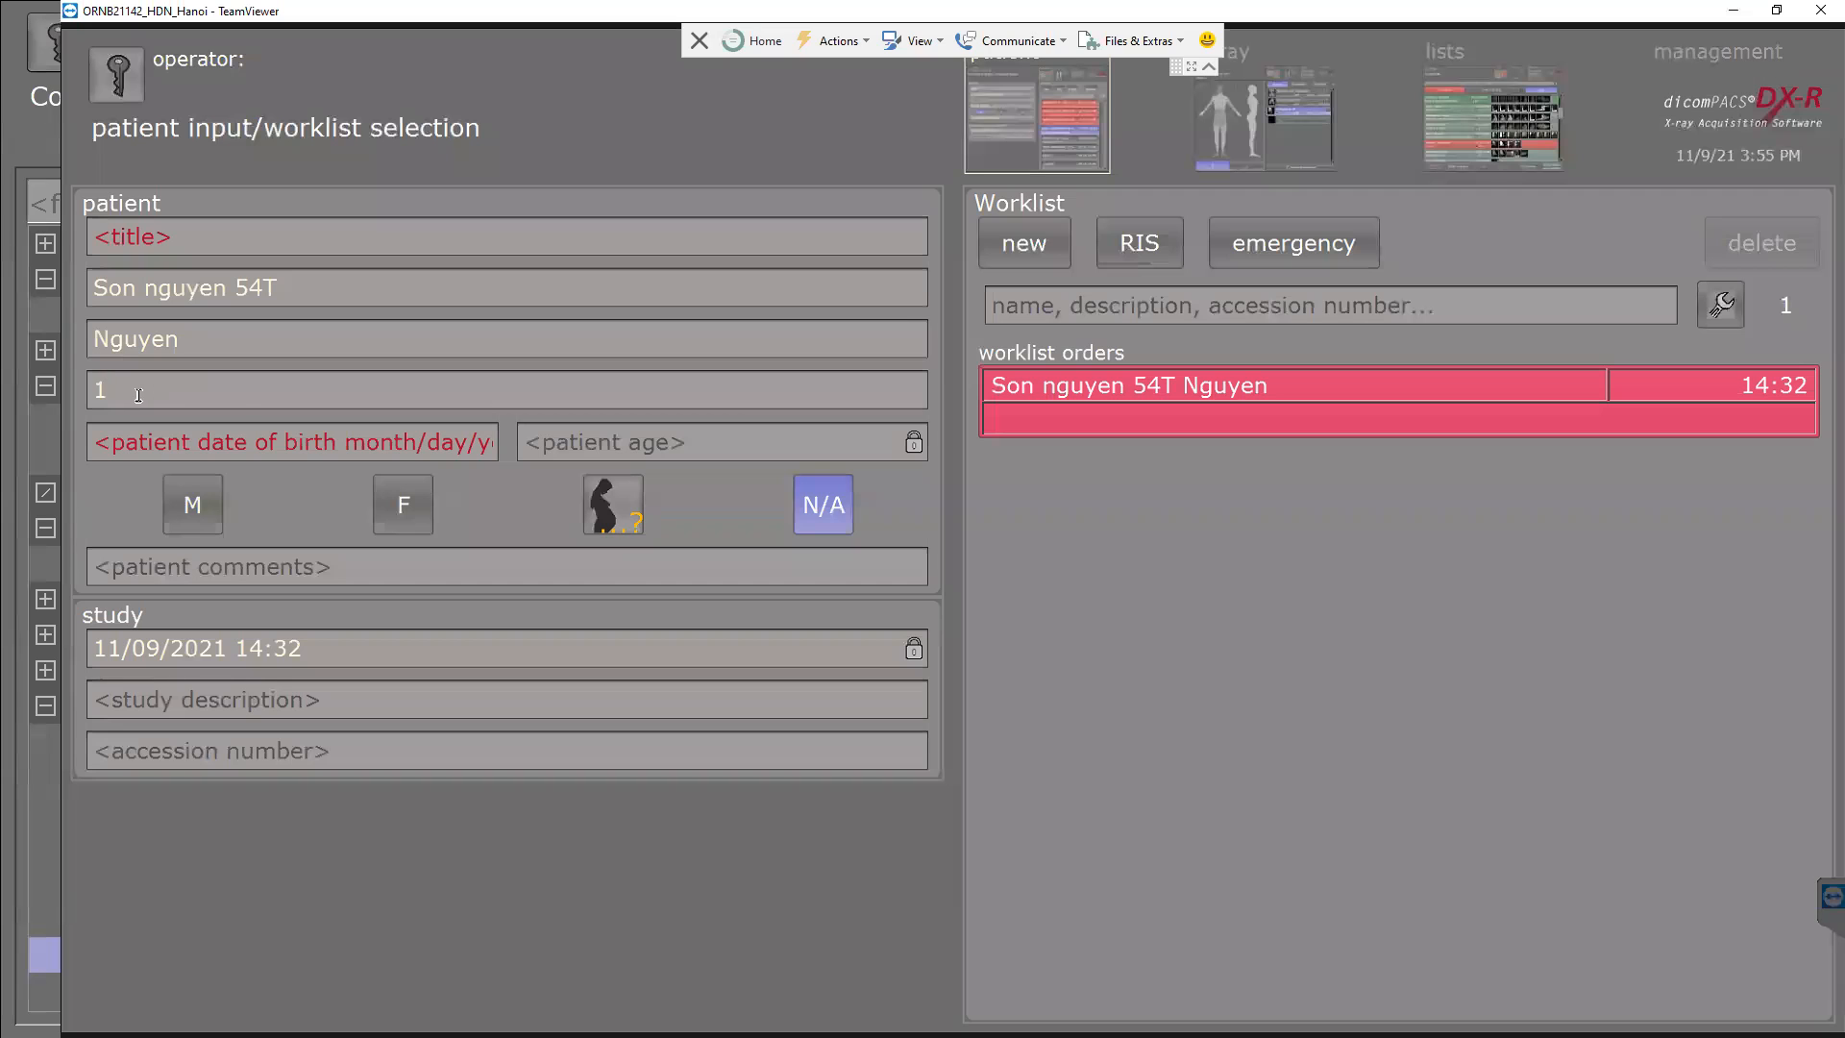
Delete the value in the patient ID field, leaving only its placeholder.
left_click(232, 393)
key("BackSpace")
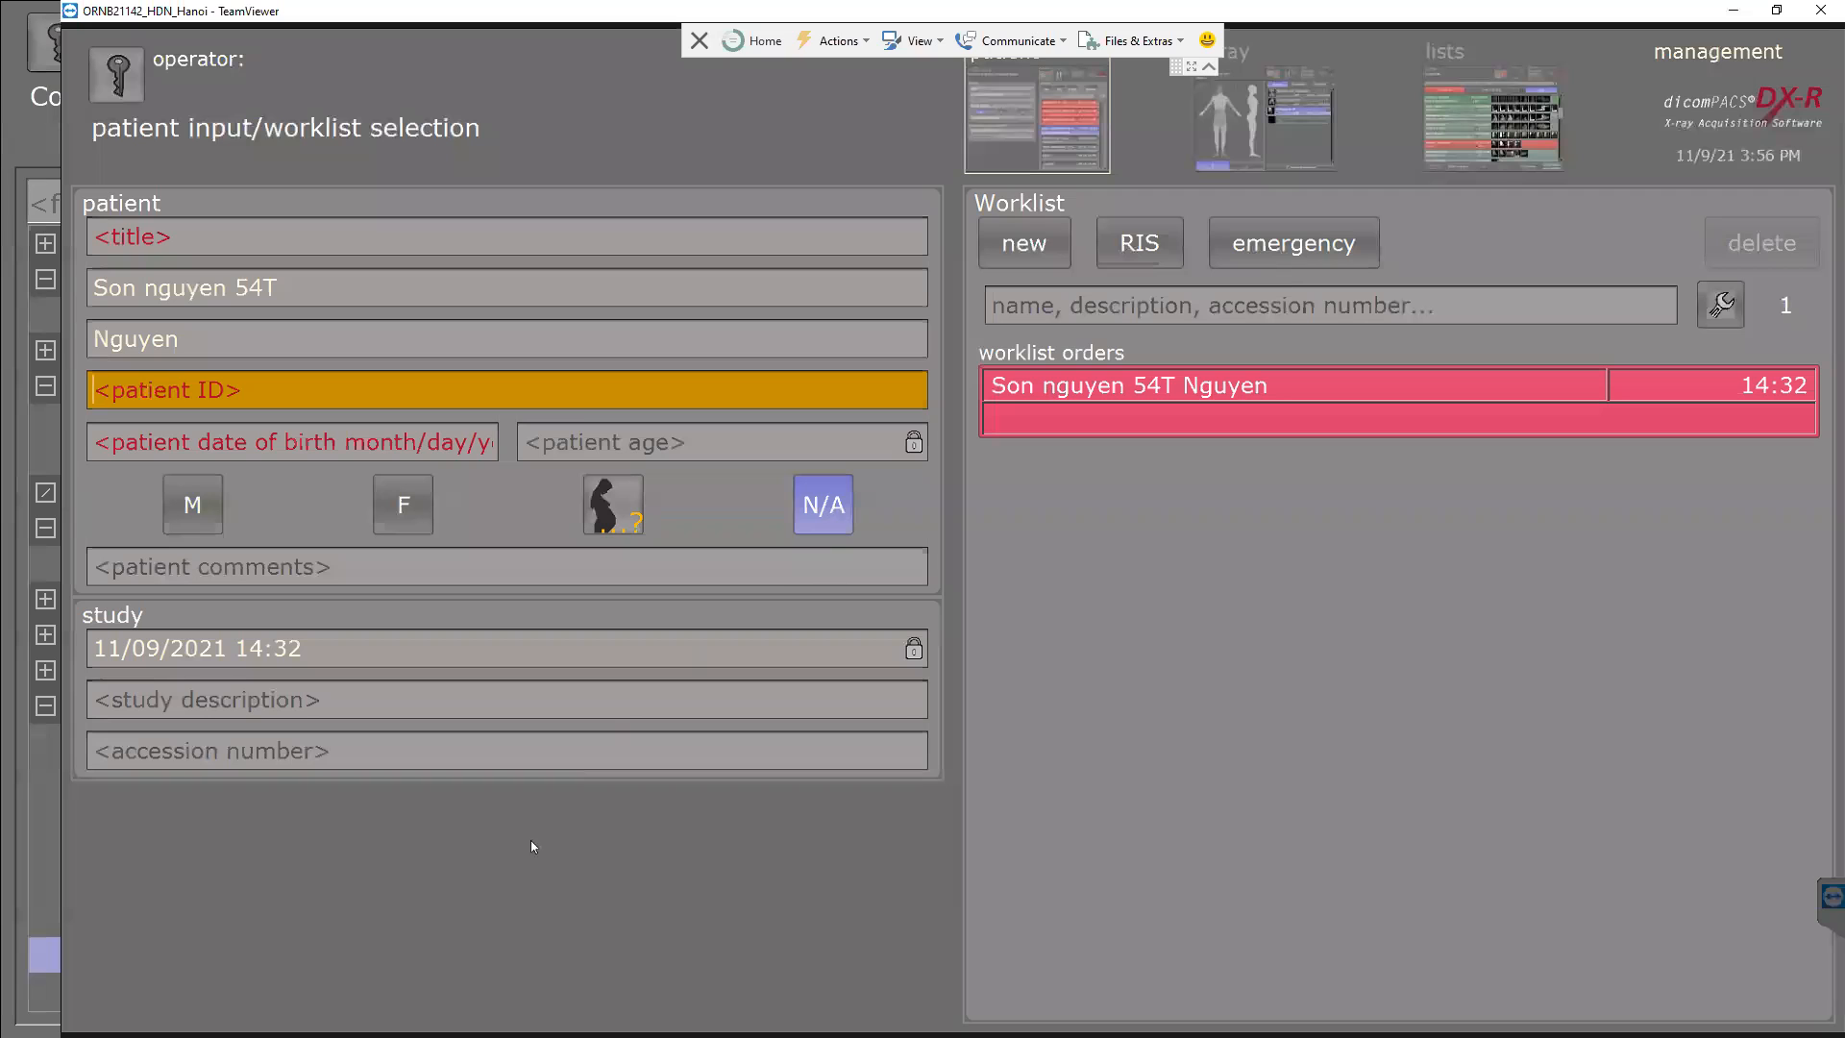
Log in to support mode as administrator and show the Workflow configuration settings.
left_click(1733, 90)
left_click(425, 960)
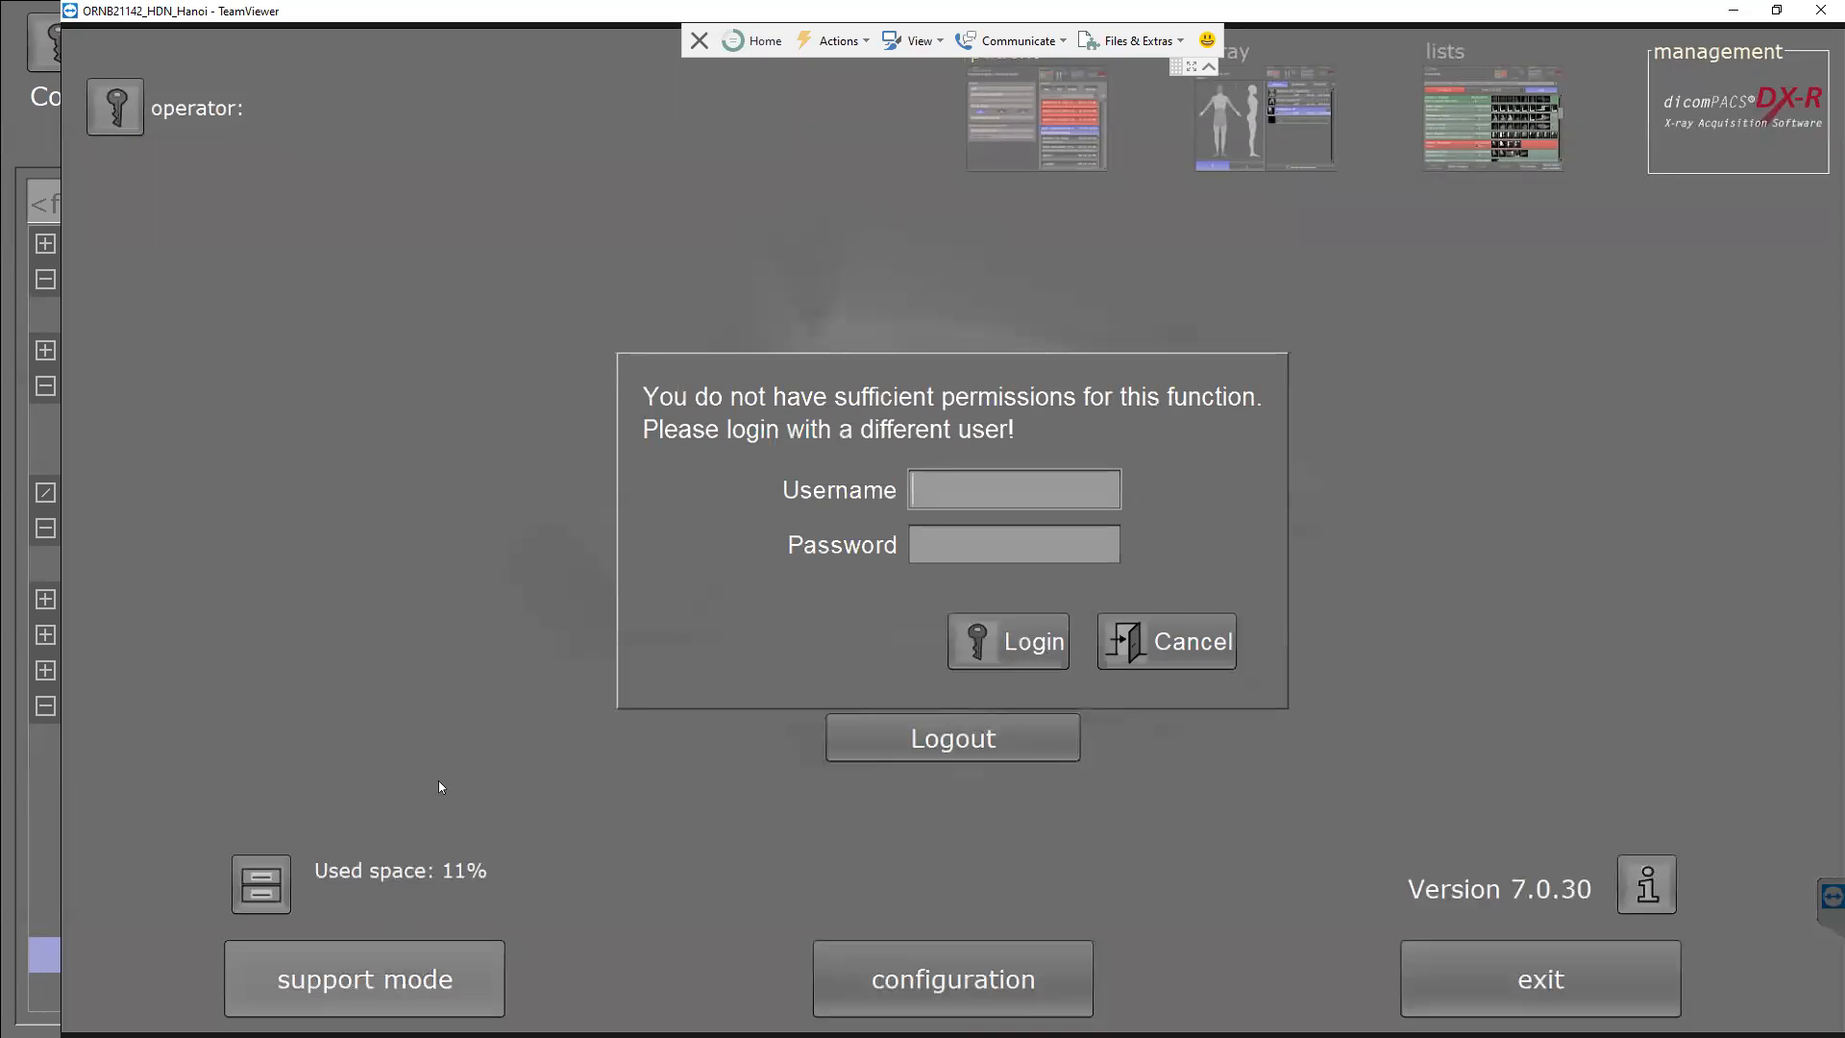
type("admin")
key("Tab")
type("*****")
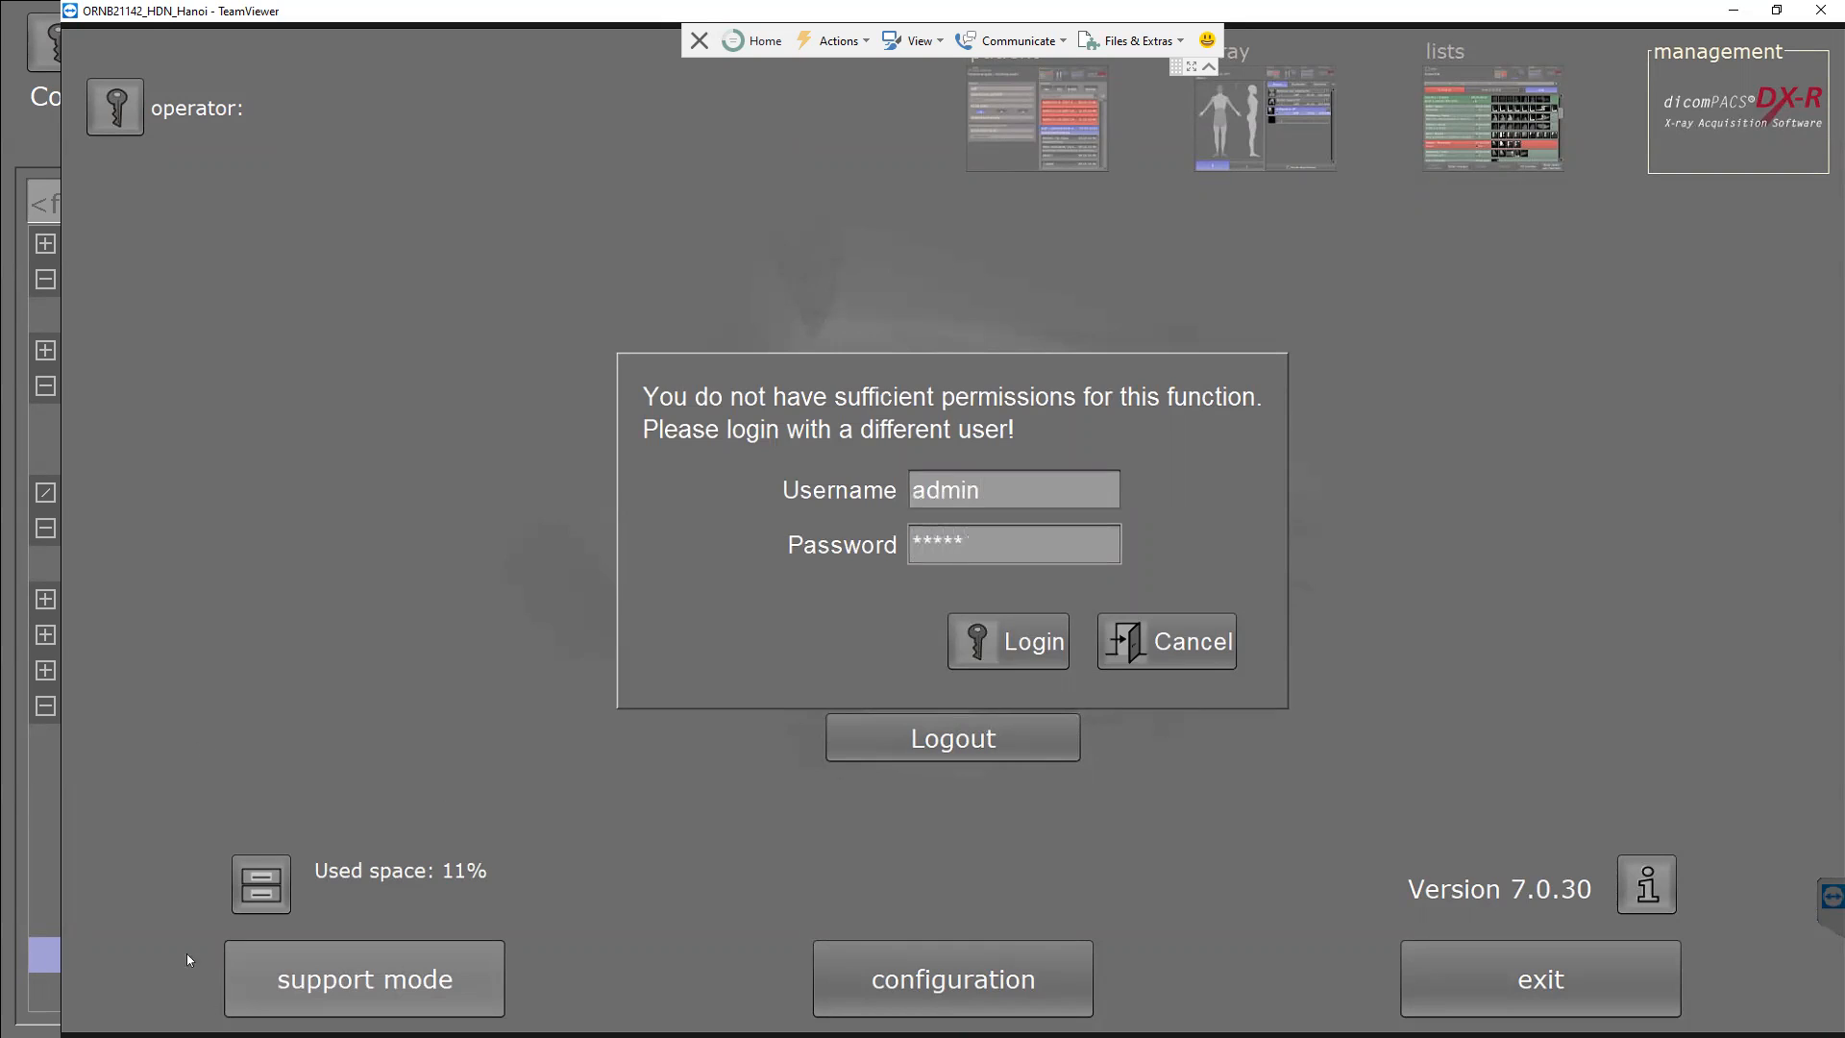
key("Return")
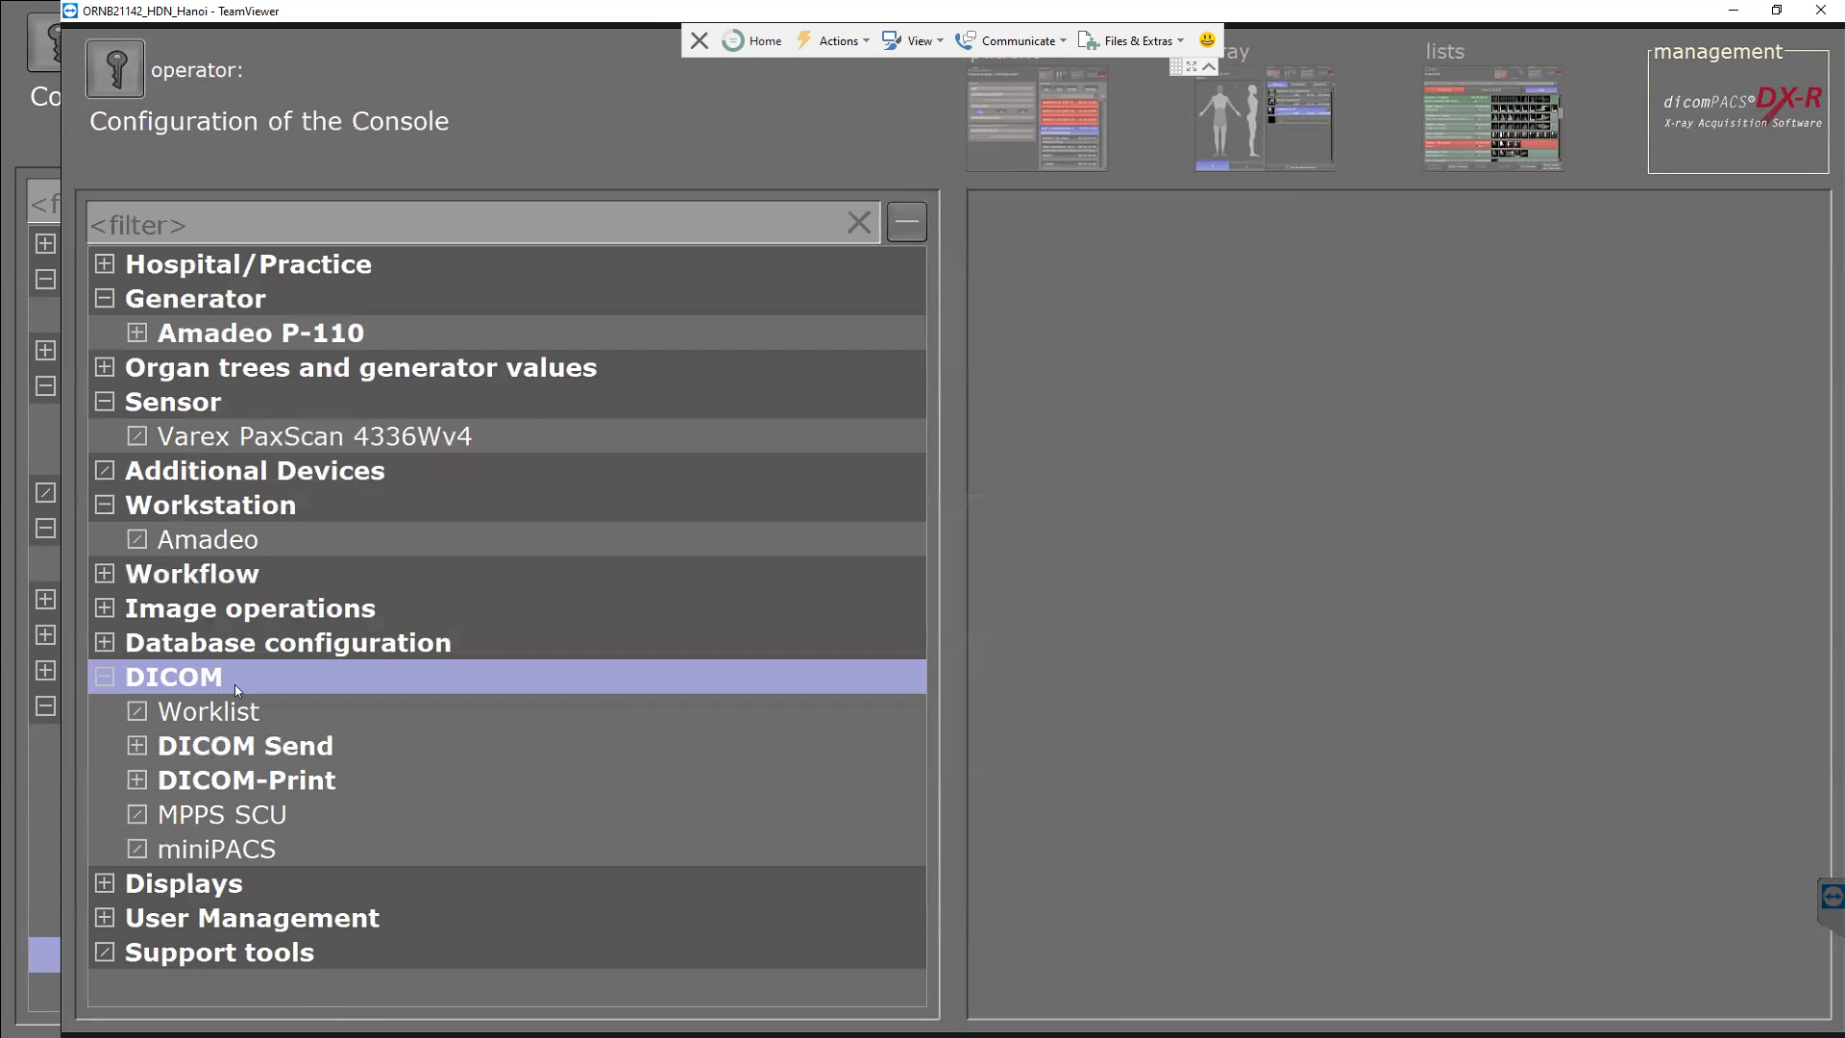
left_click(105, 575)
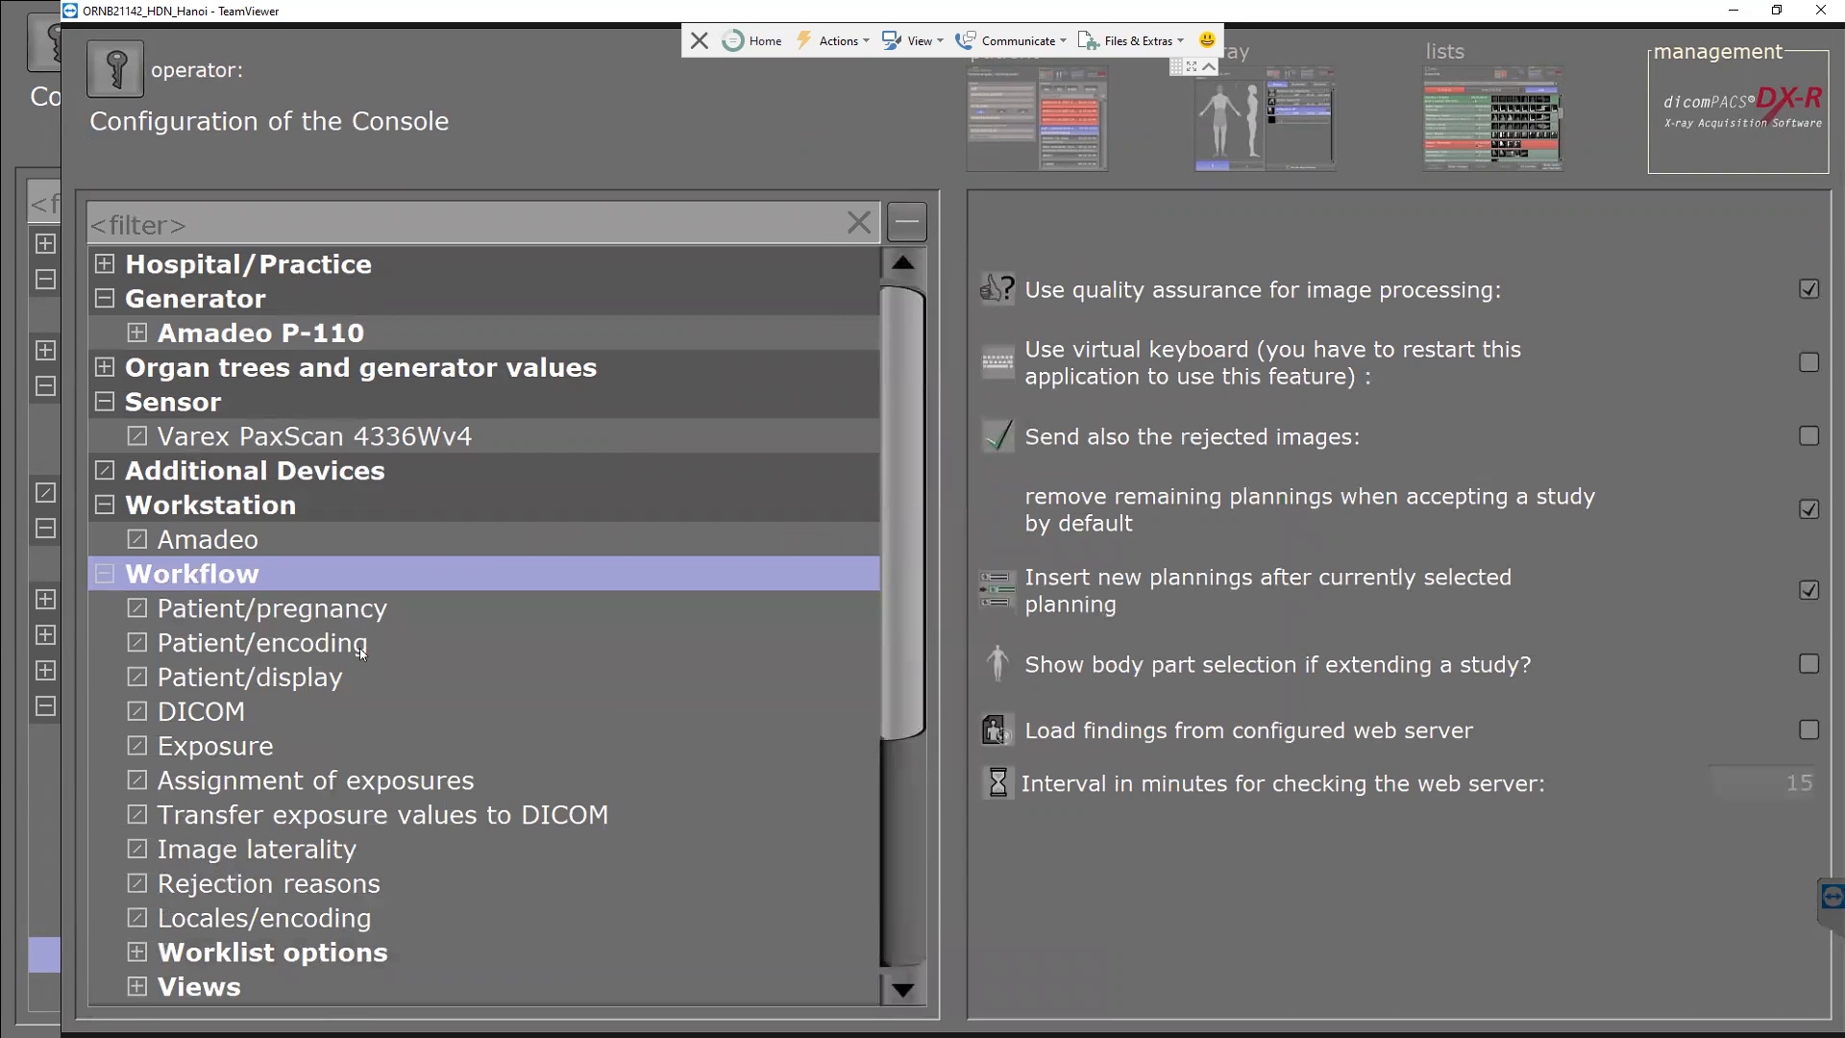
Expand Views, open Worklist View, and bring up the patient ID field's configuration options.
left_click(189, 989)
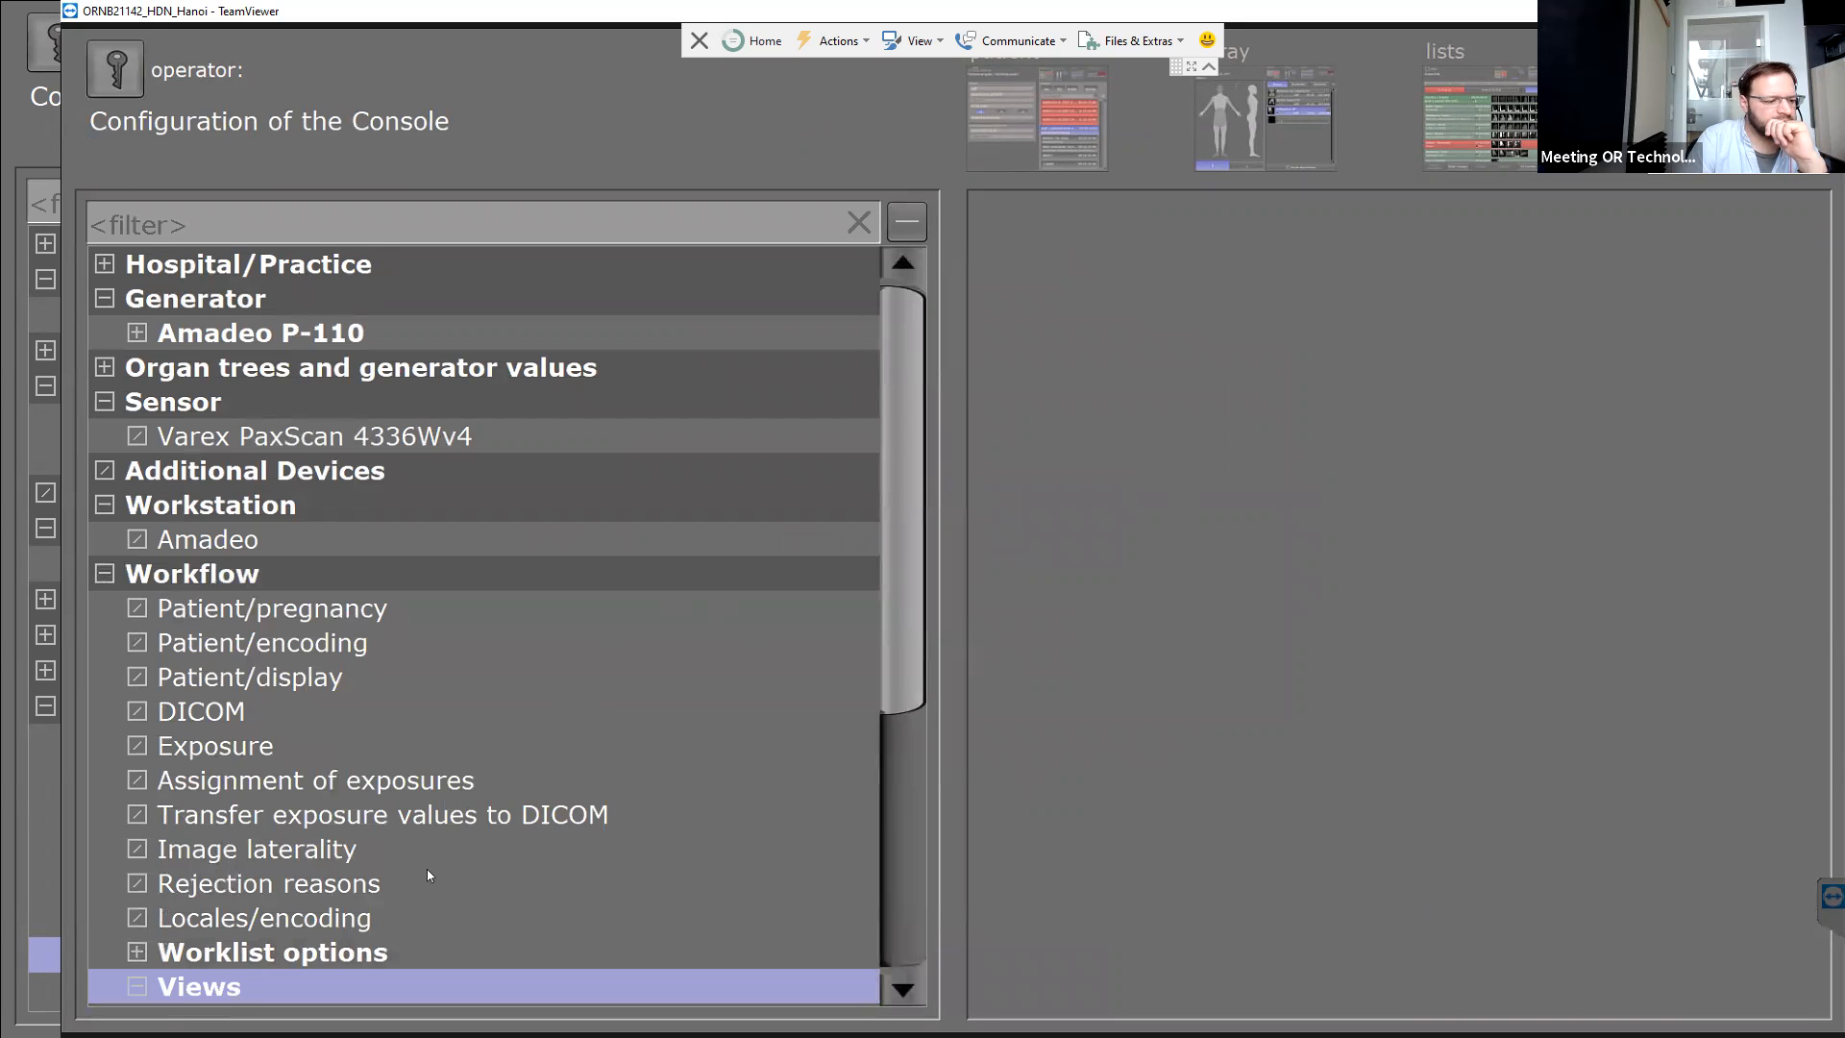
scroll(428, 875, "down", 2)
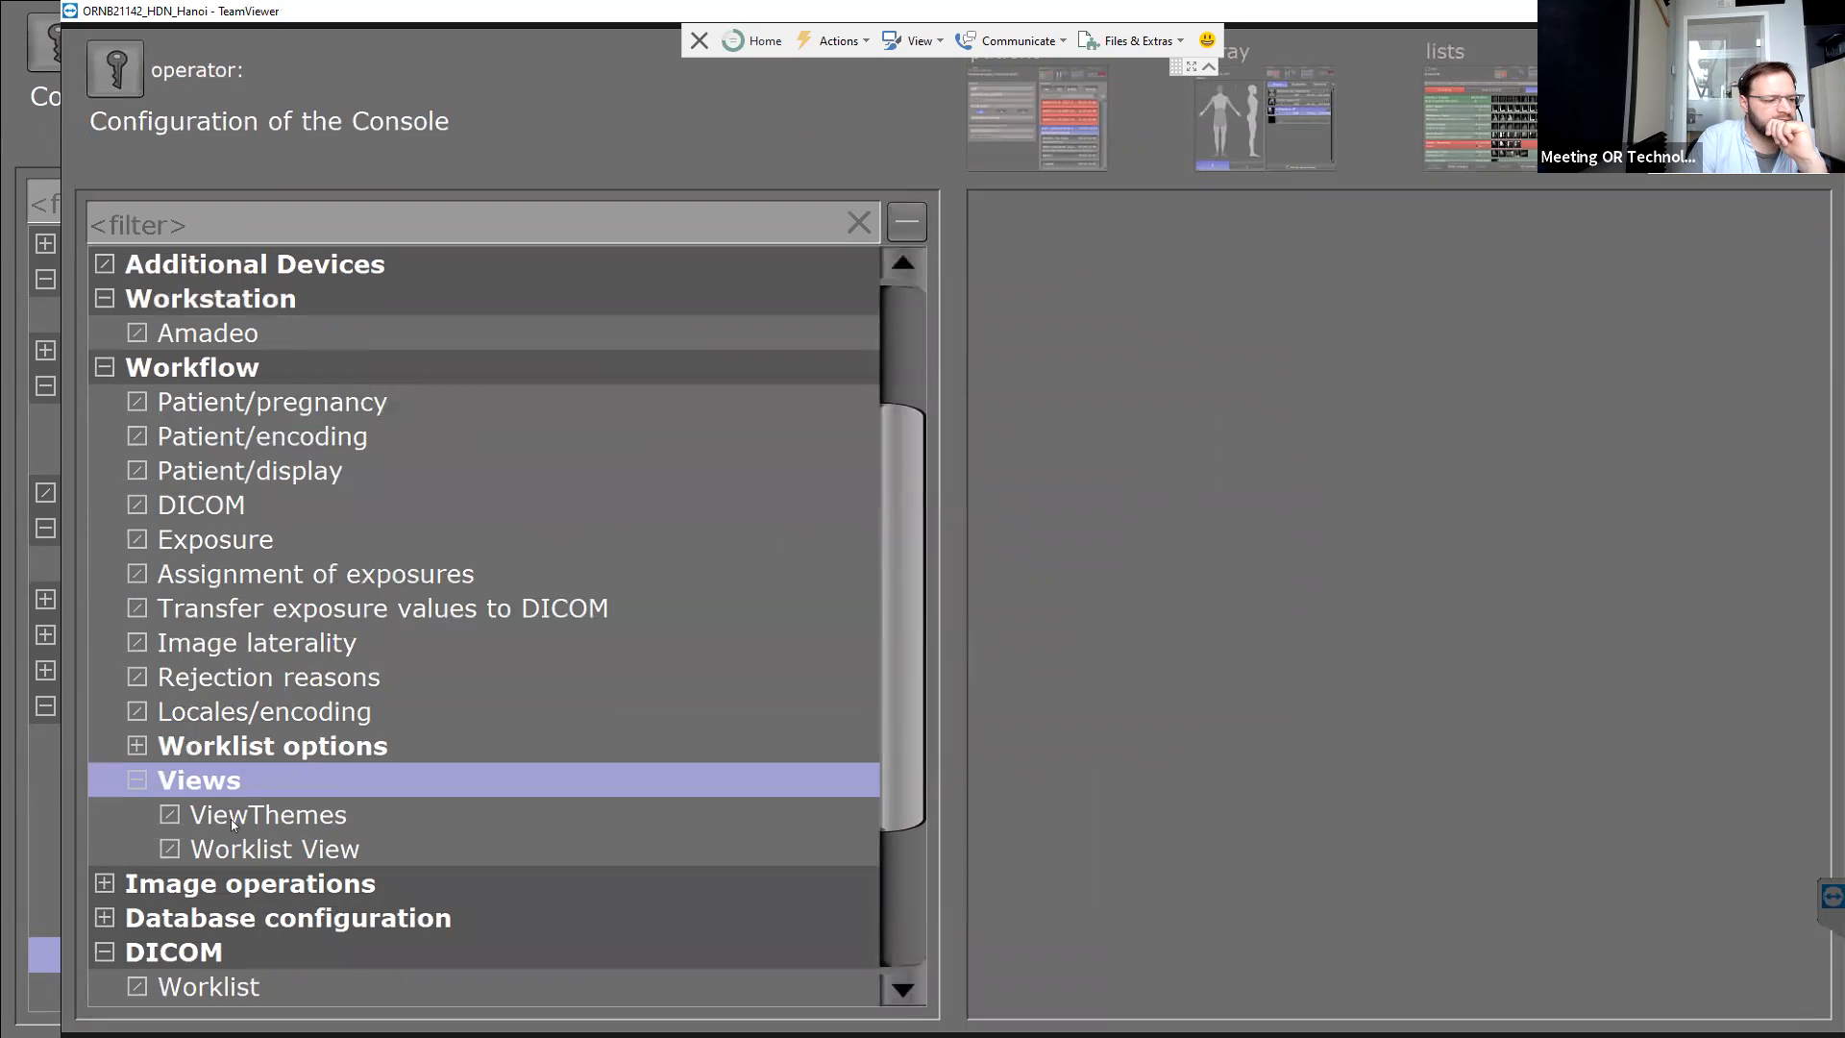
left_click(252, 850)
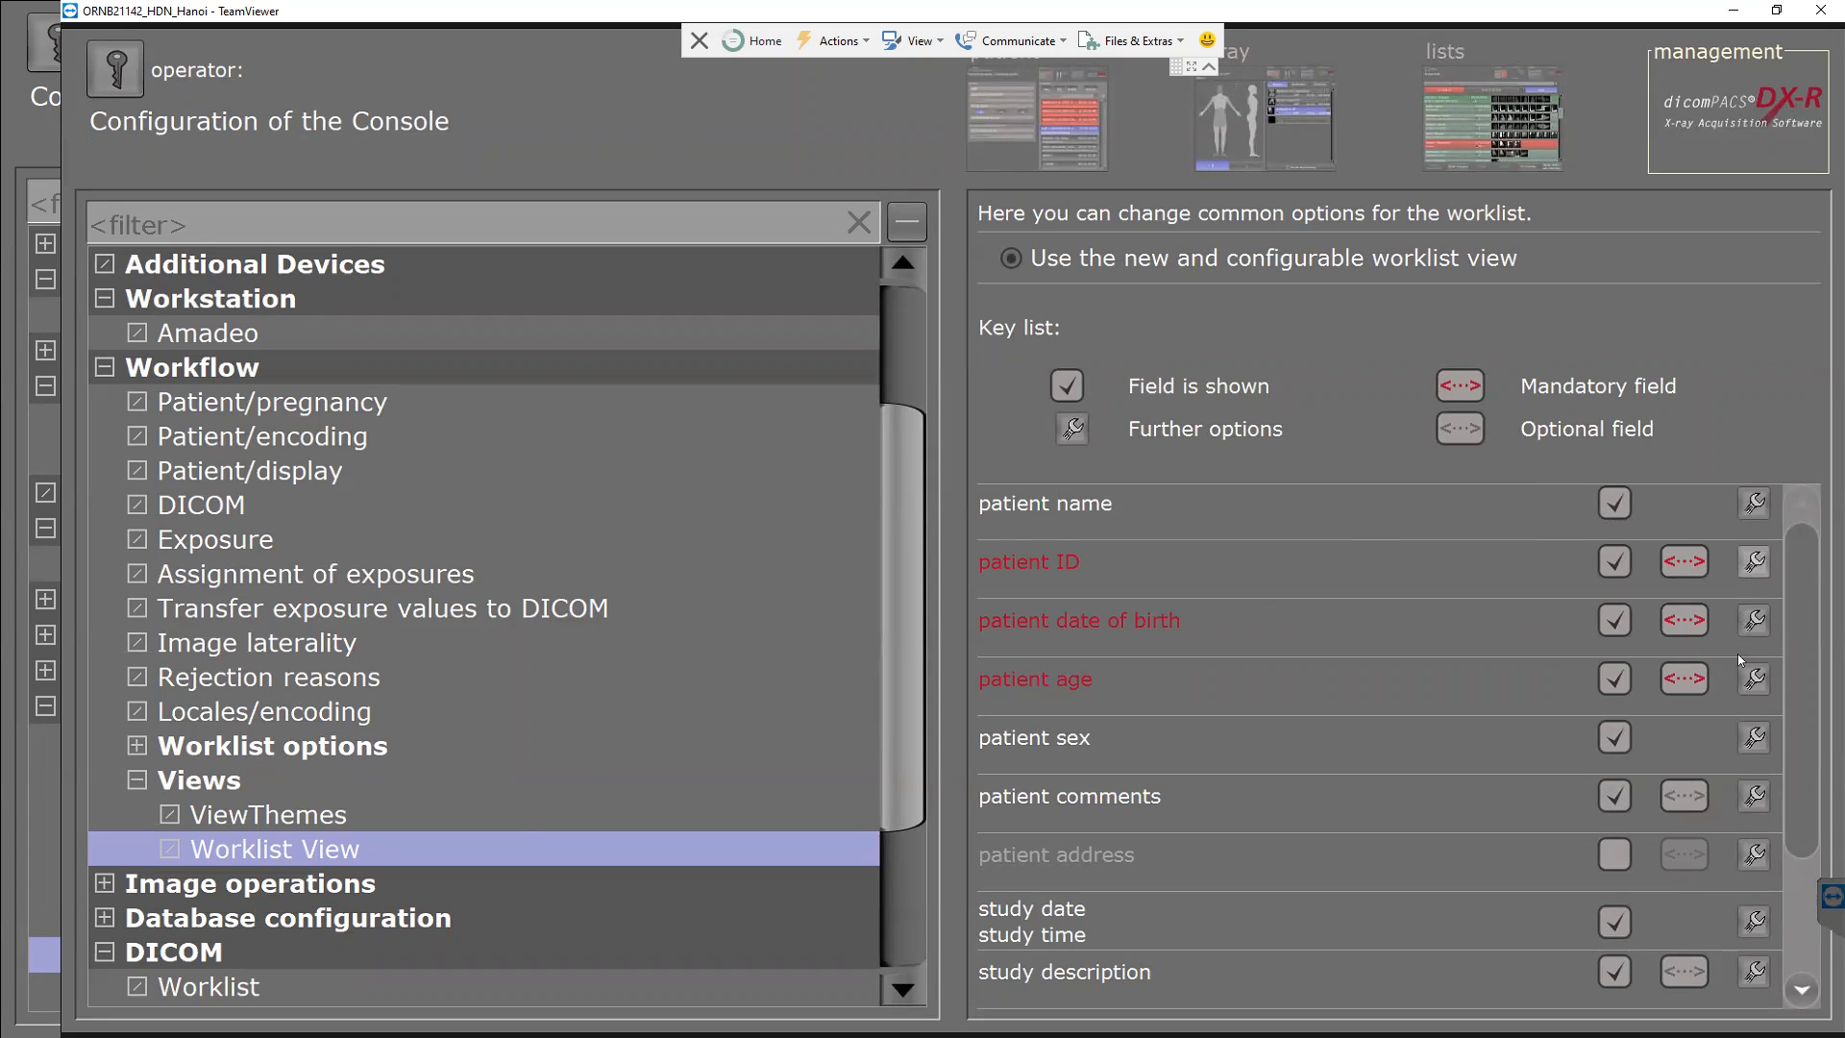
left_click_drag(1806, 769, 1802, 976)
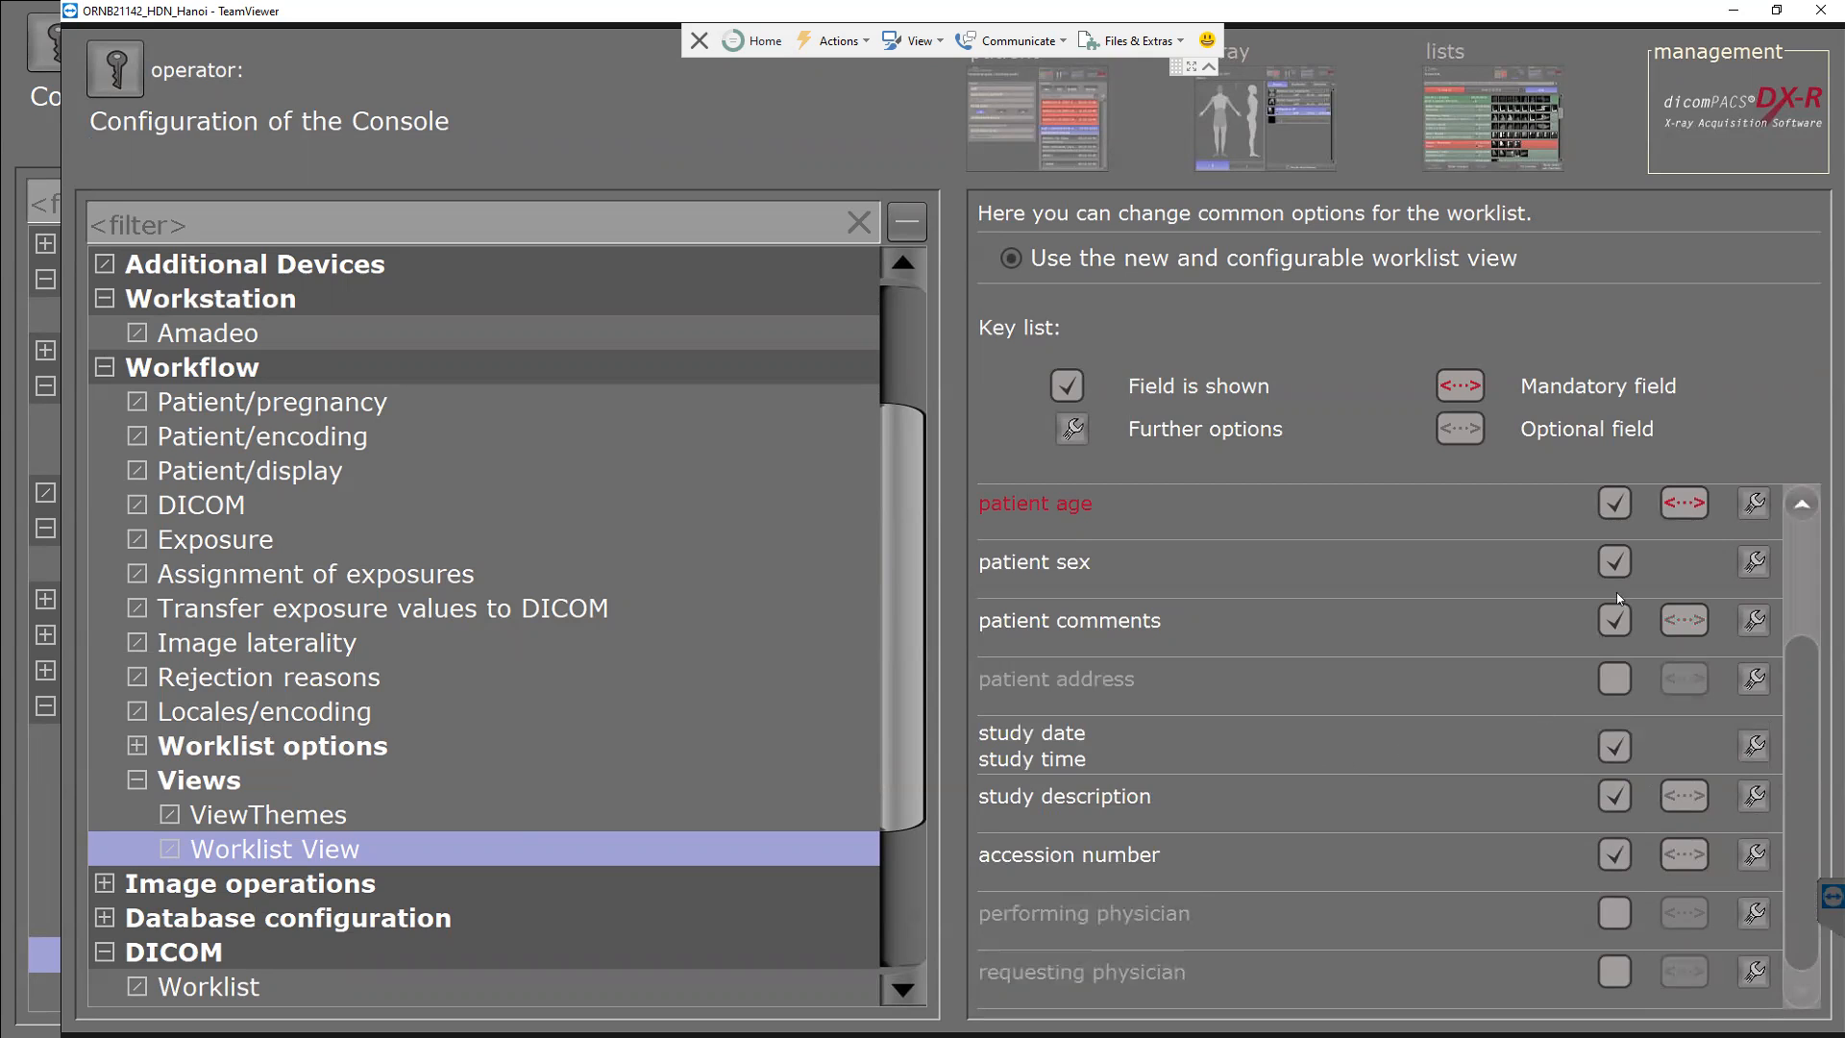
left_click(1805, 539)
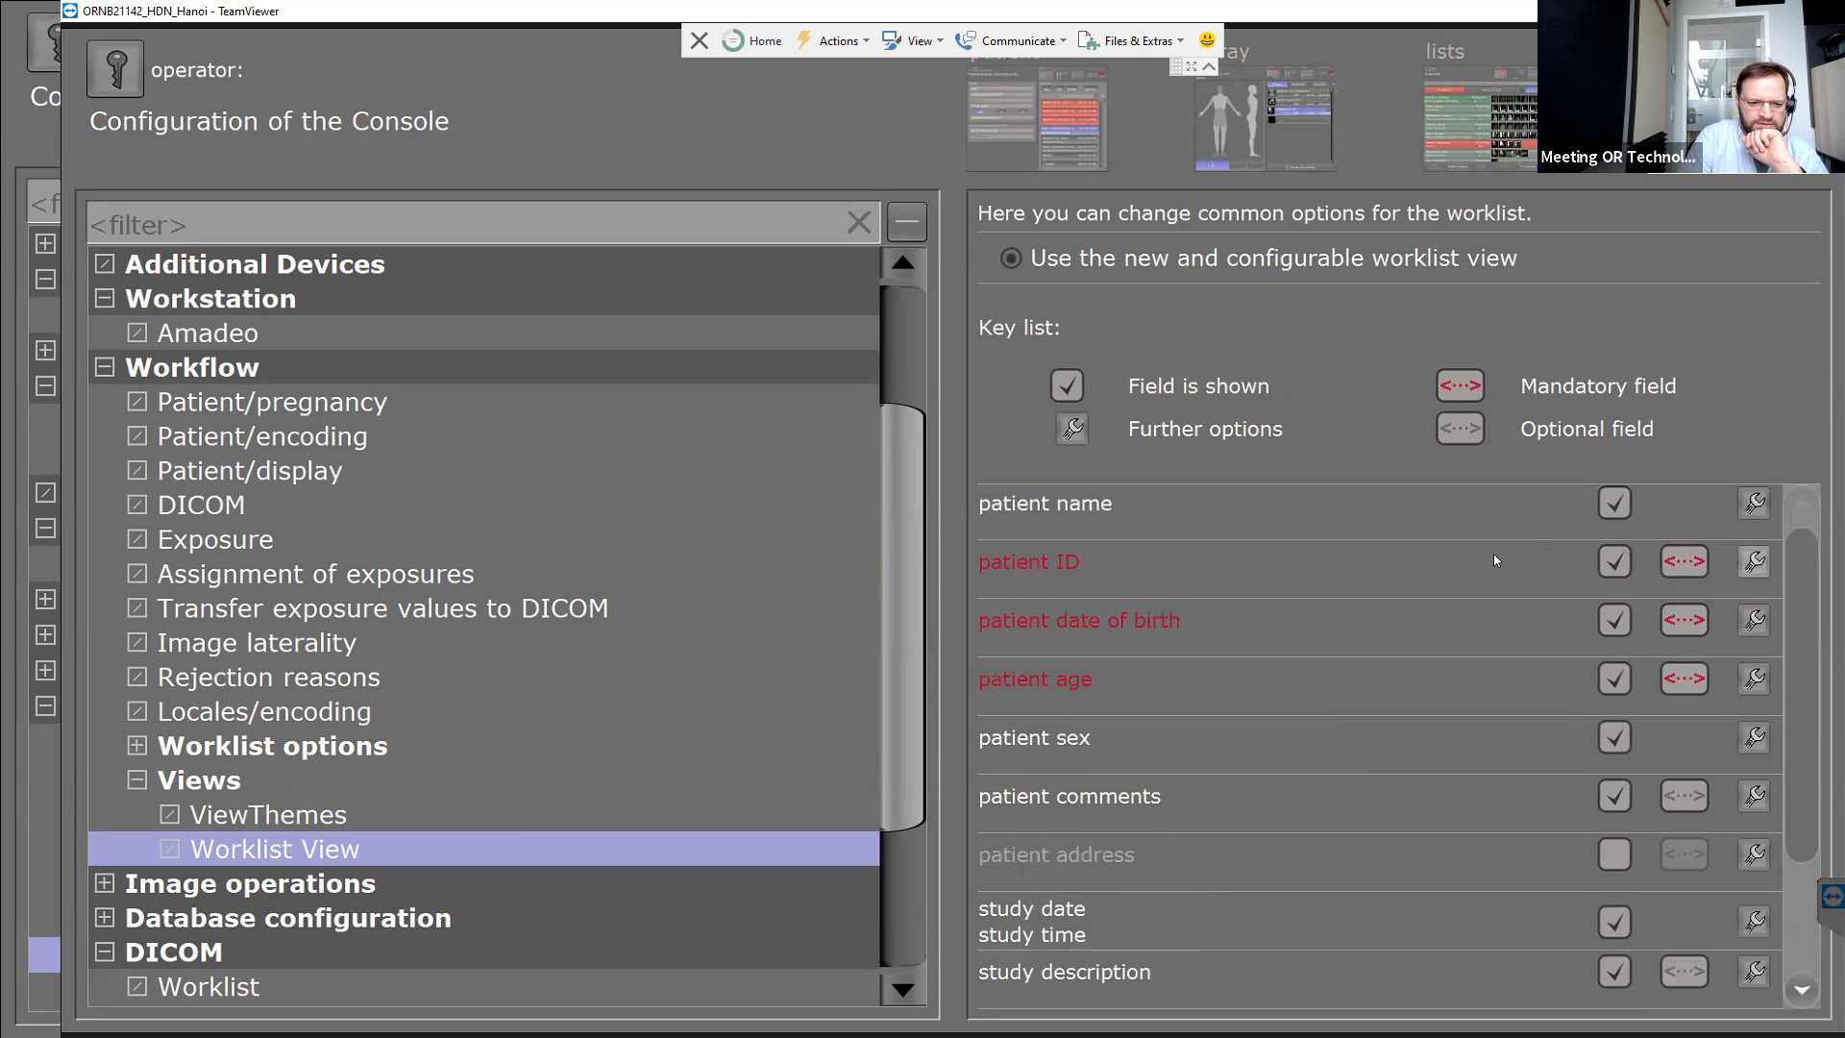
left_click(1754, 563)
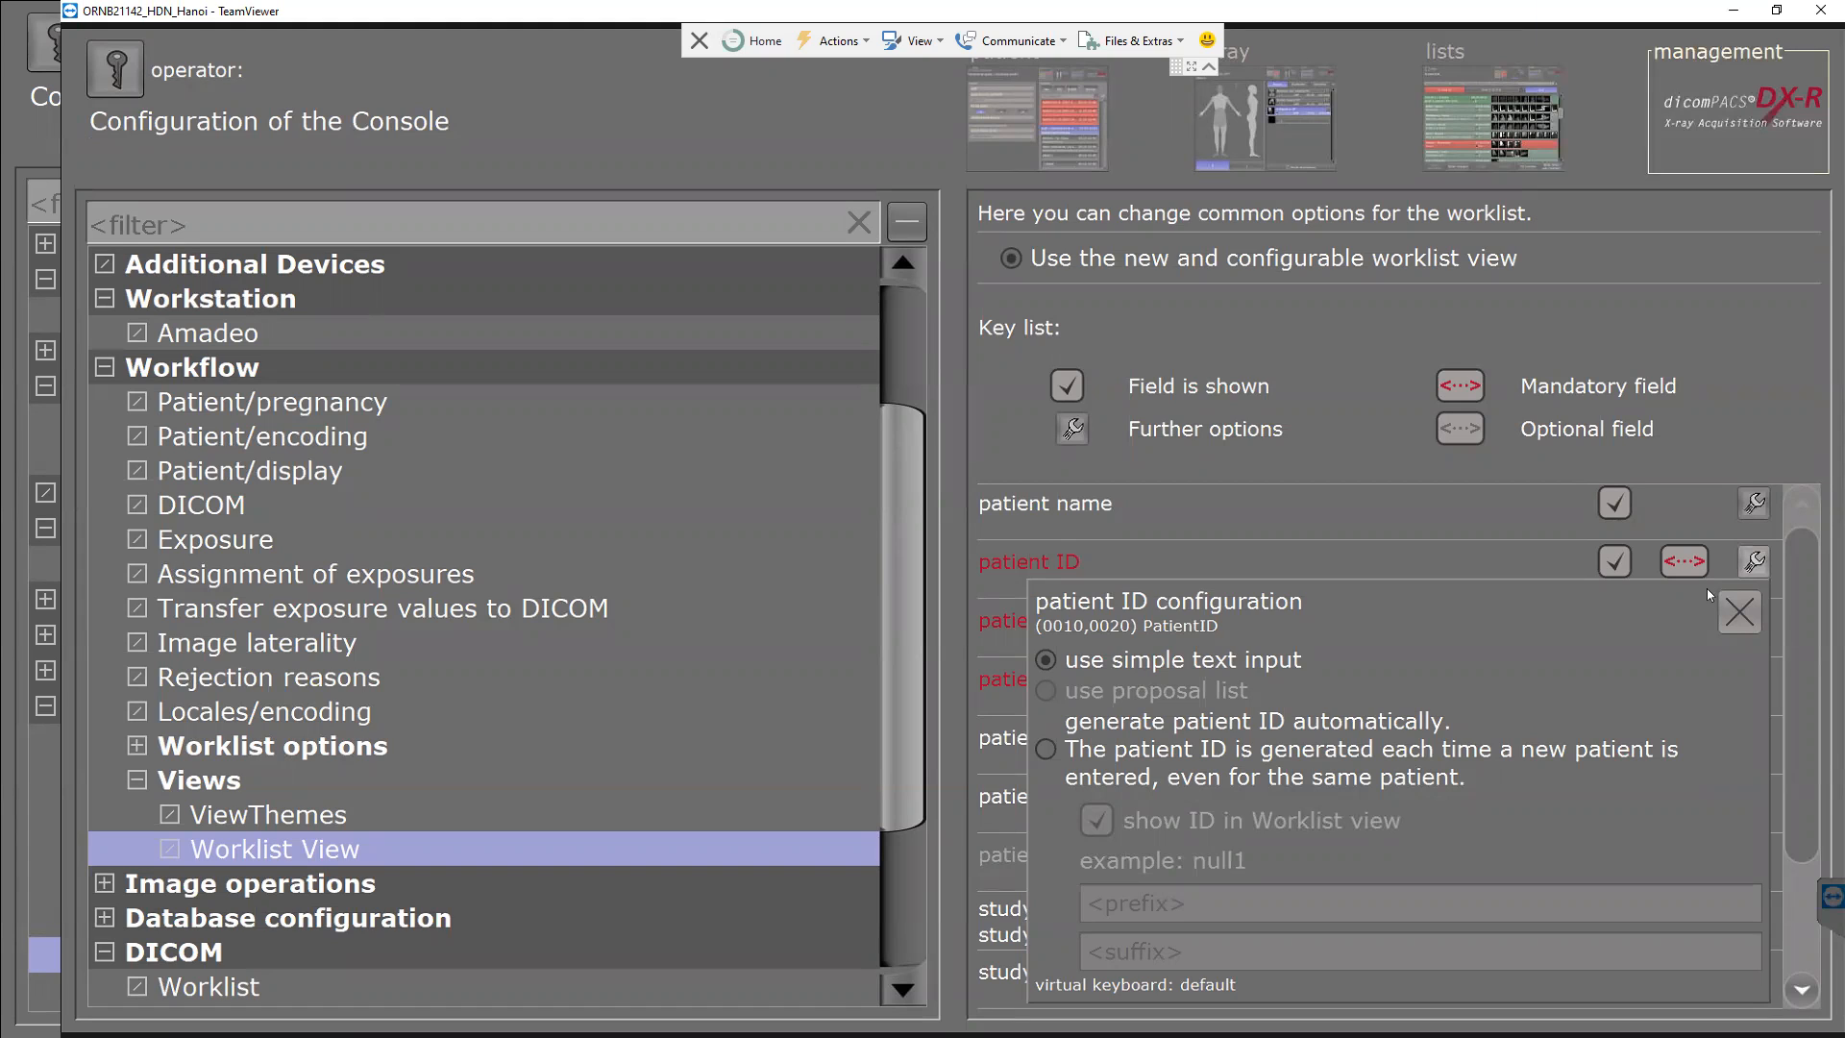
Switch patient IDs to automatic generation with prefix 'abc' and suffix '123'.
left_click(1039, 758)
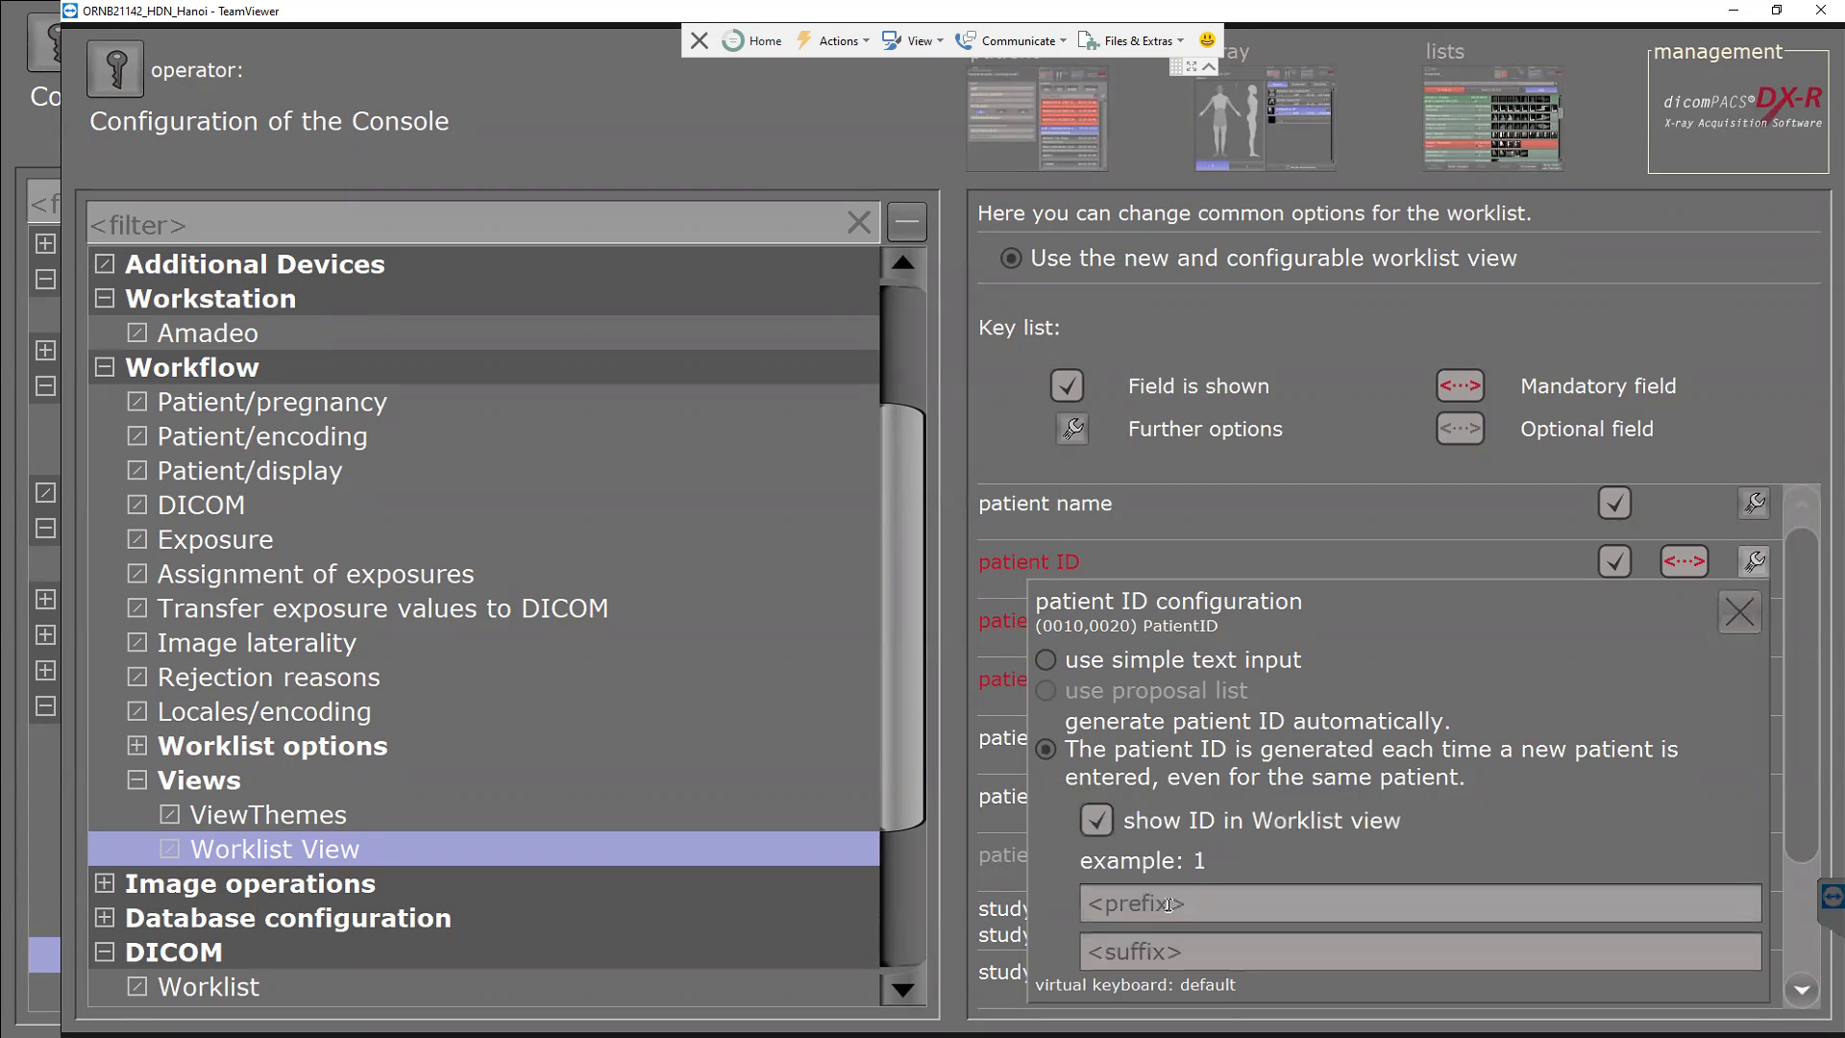
left_click(1203, 901)
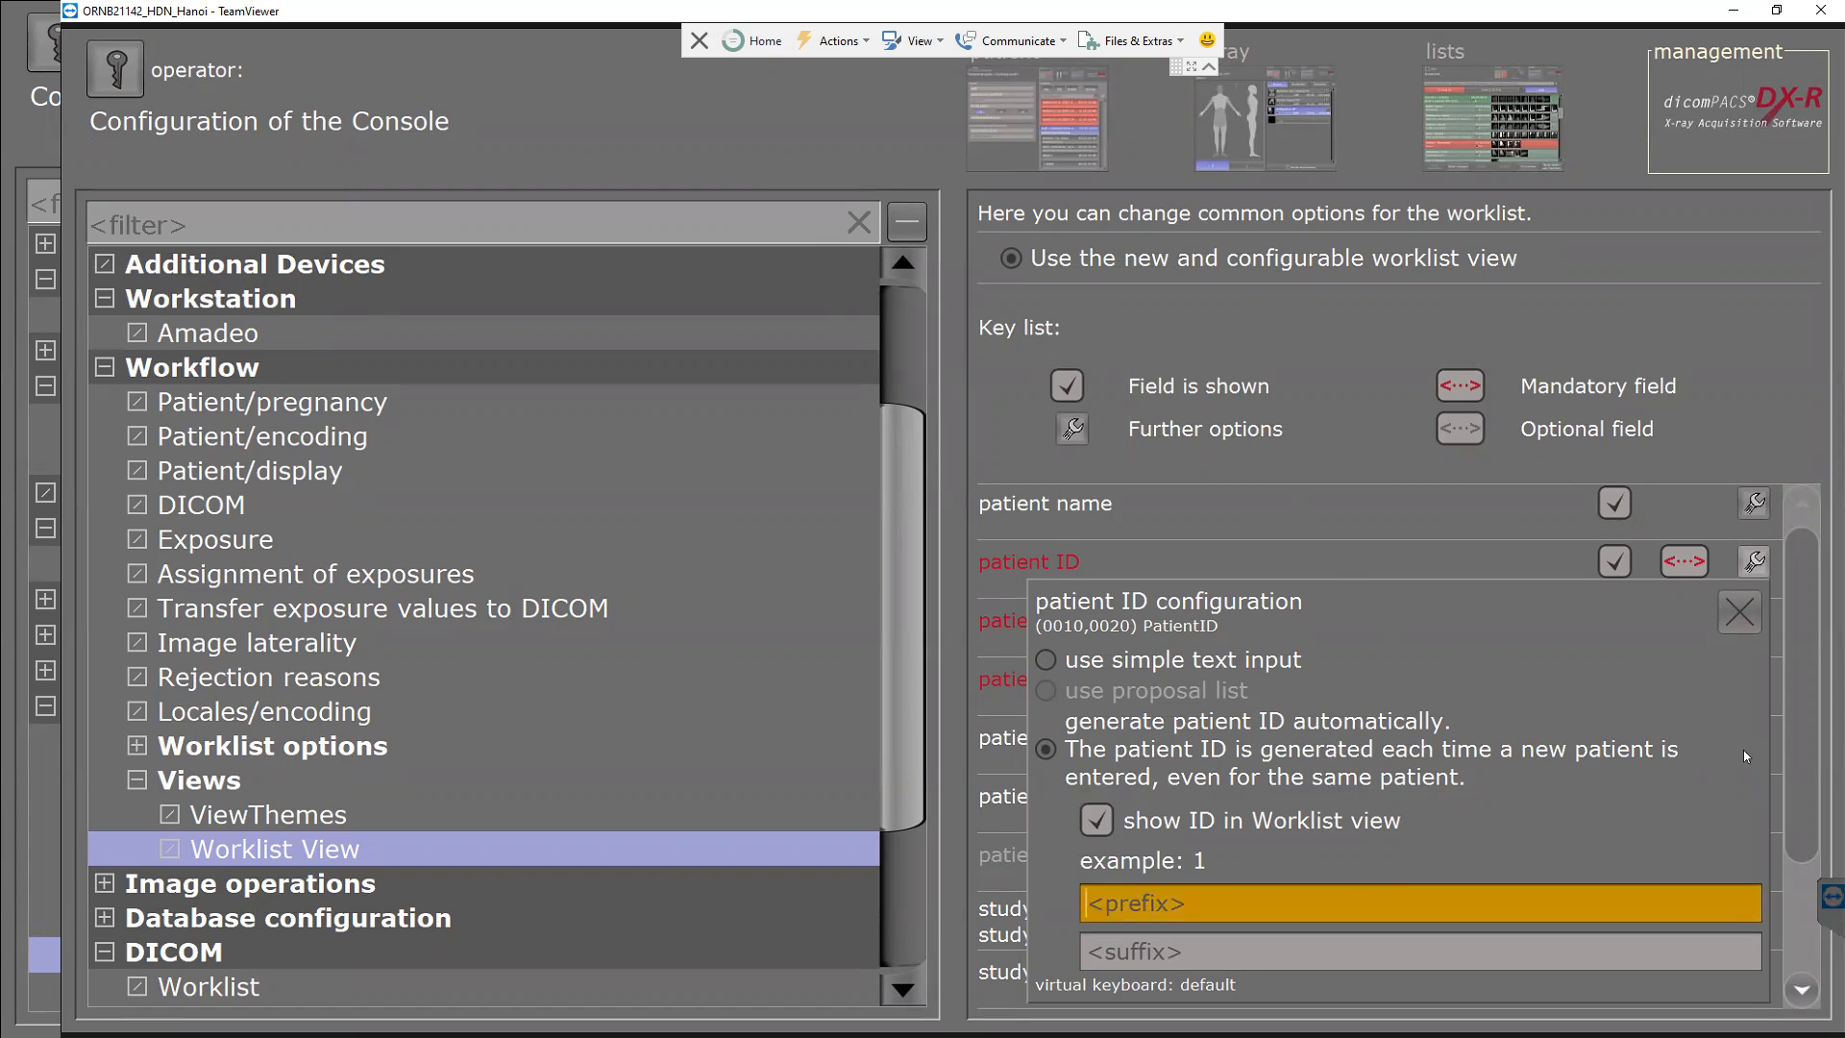
type("1")
left_click(1139, 951)
type("1")
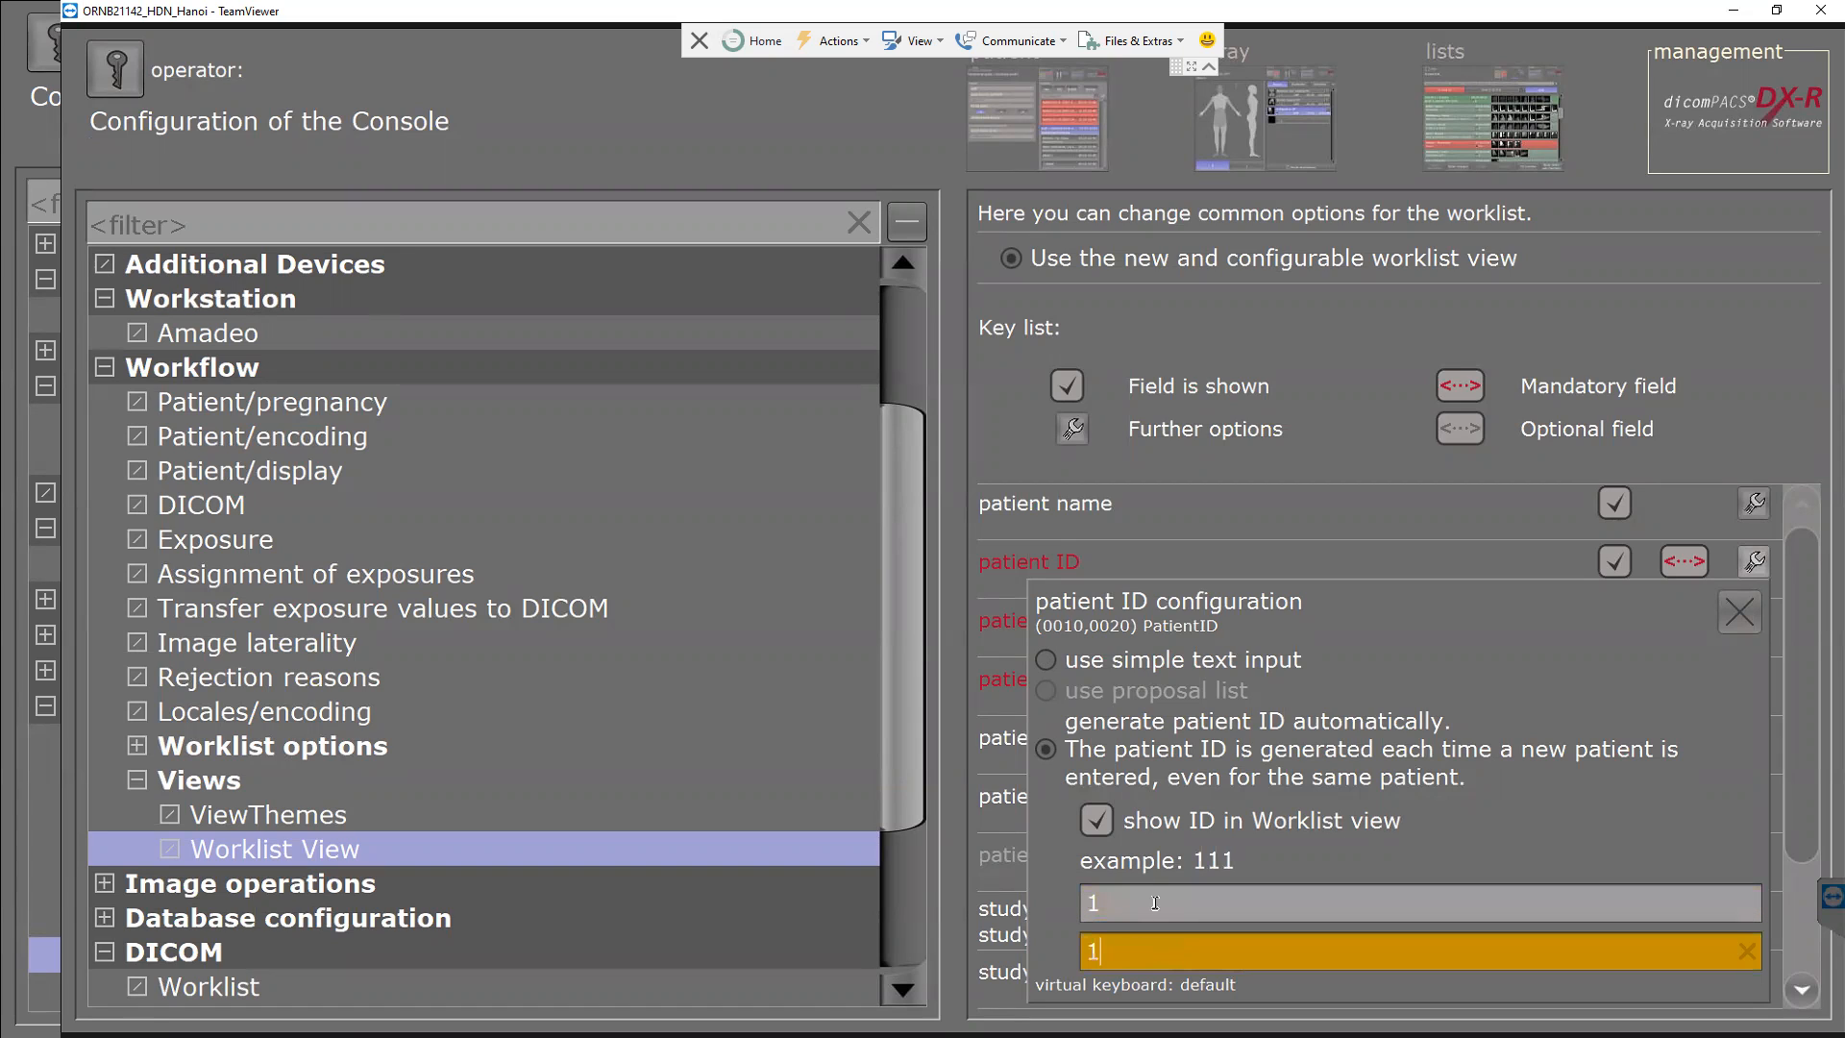
left_click(1155, 903)
type("abc")
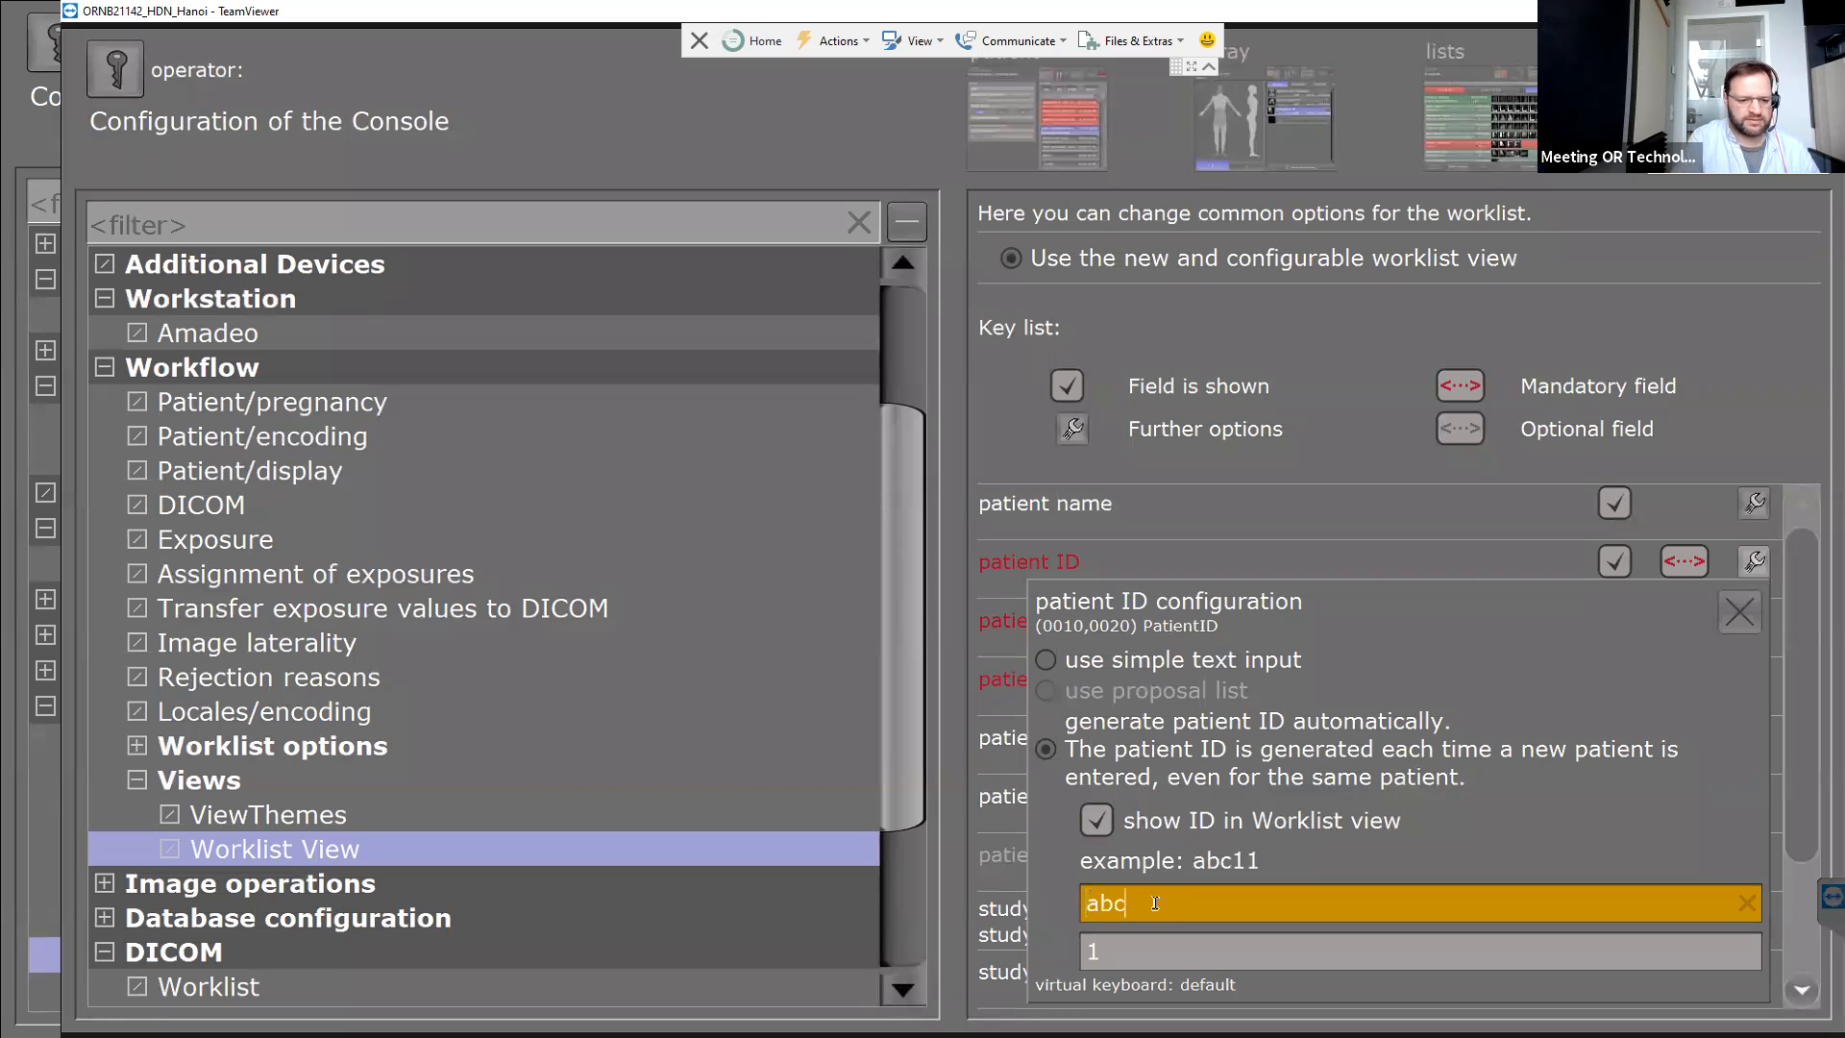
left_click(1147, 951)
type("123")
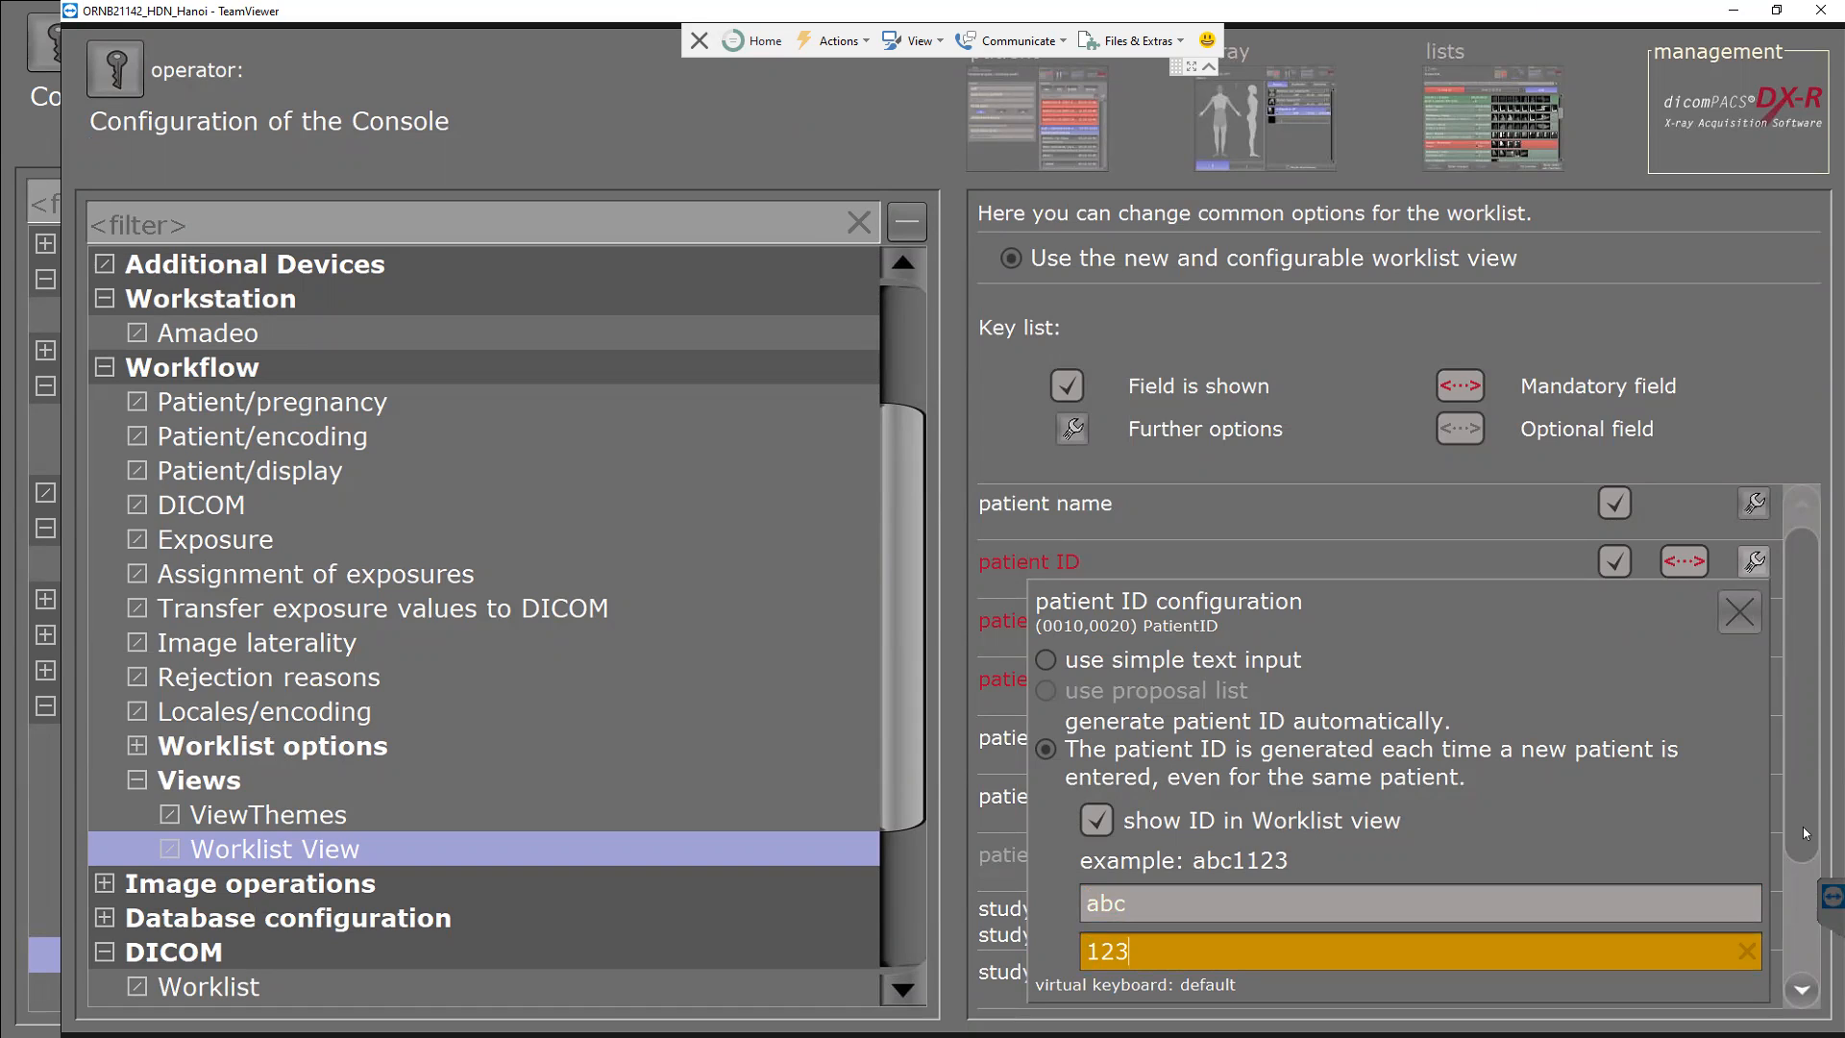
Close the patient ID options, log the operator out, and exit the application.
left_click_drag(1803, 827, 1808, 879)
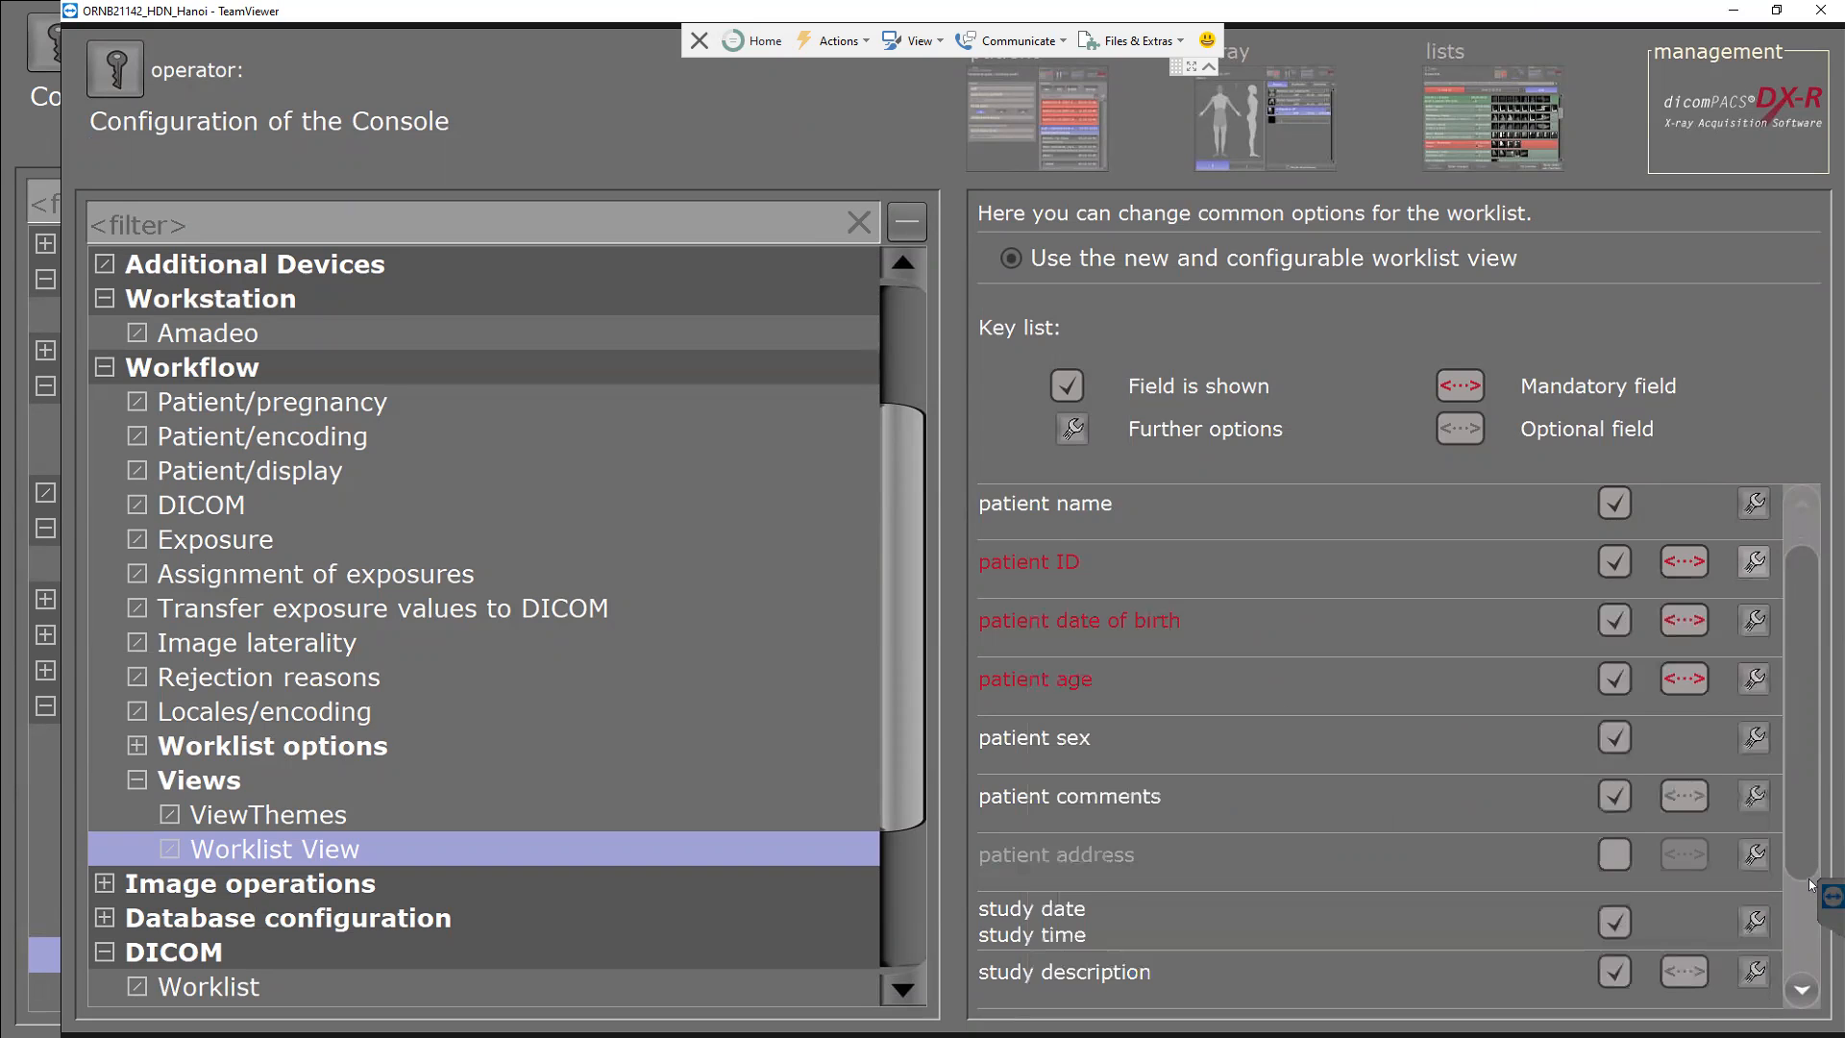
left_click(1755, 503)
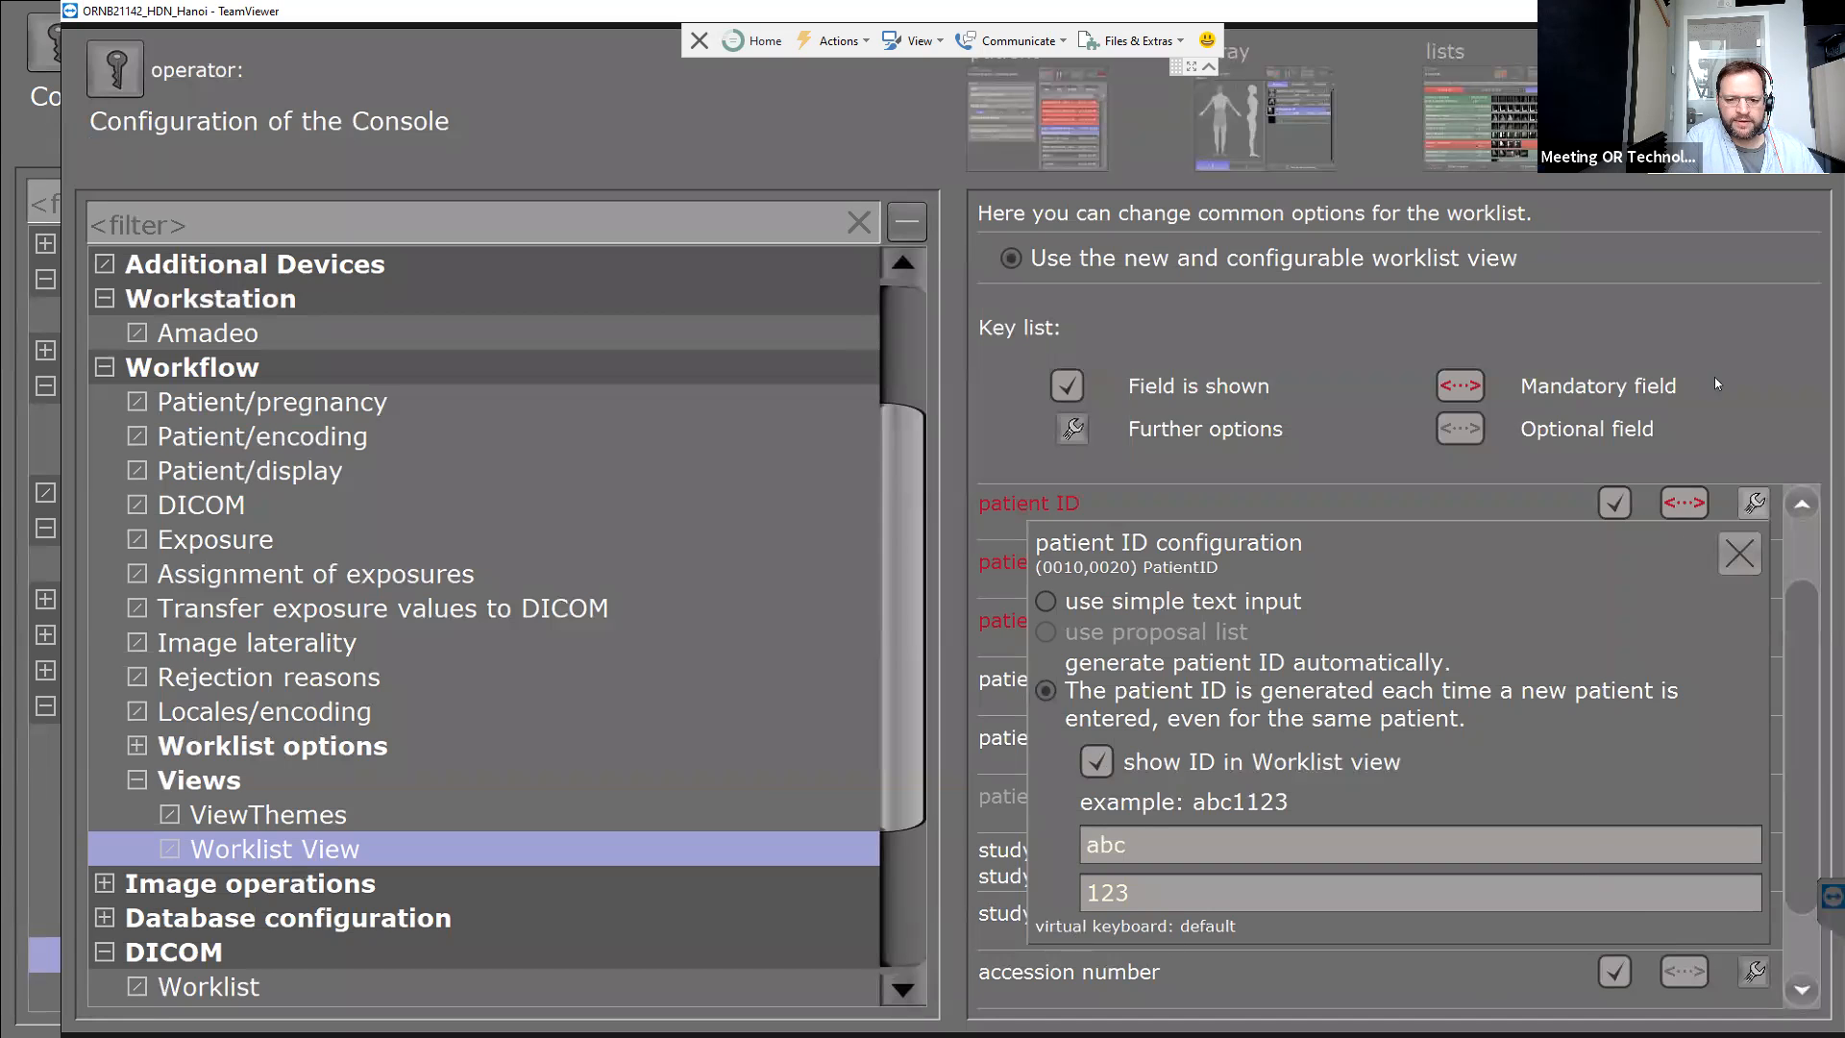
left_click(1735, 435)
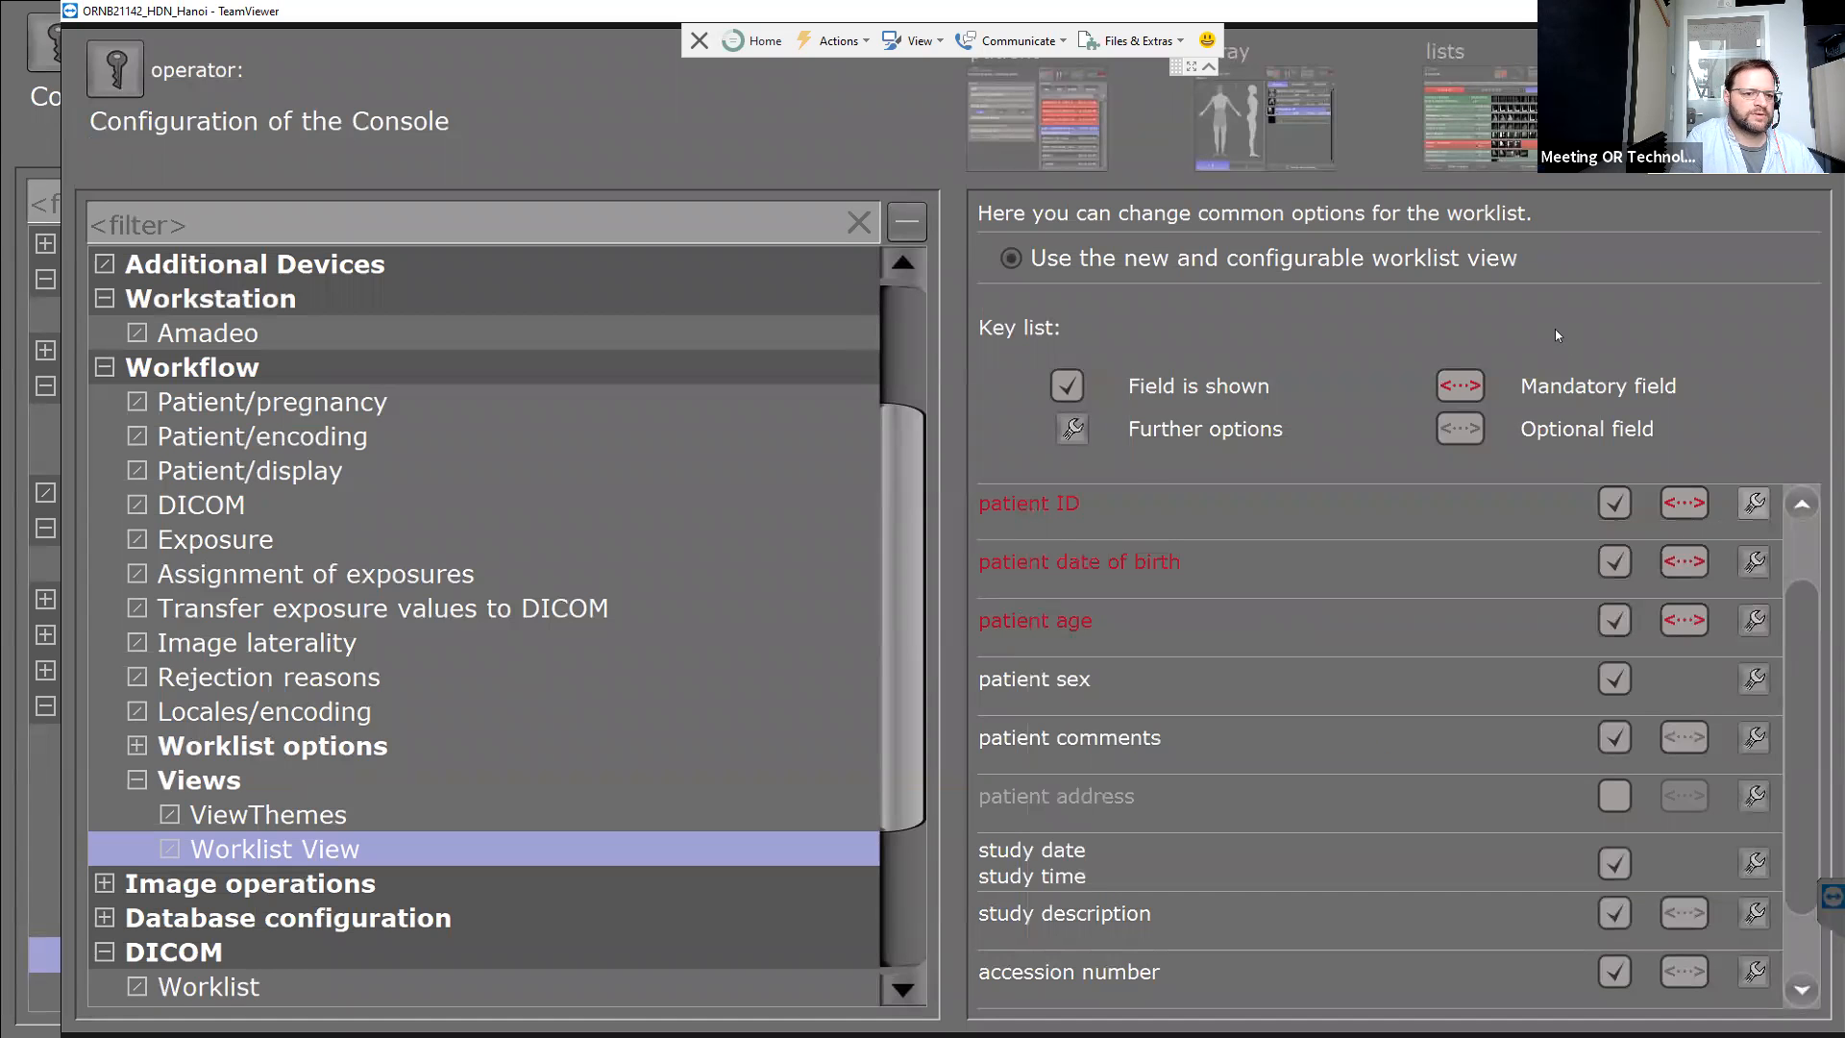
left_click(106, 79)
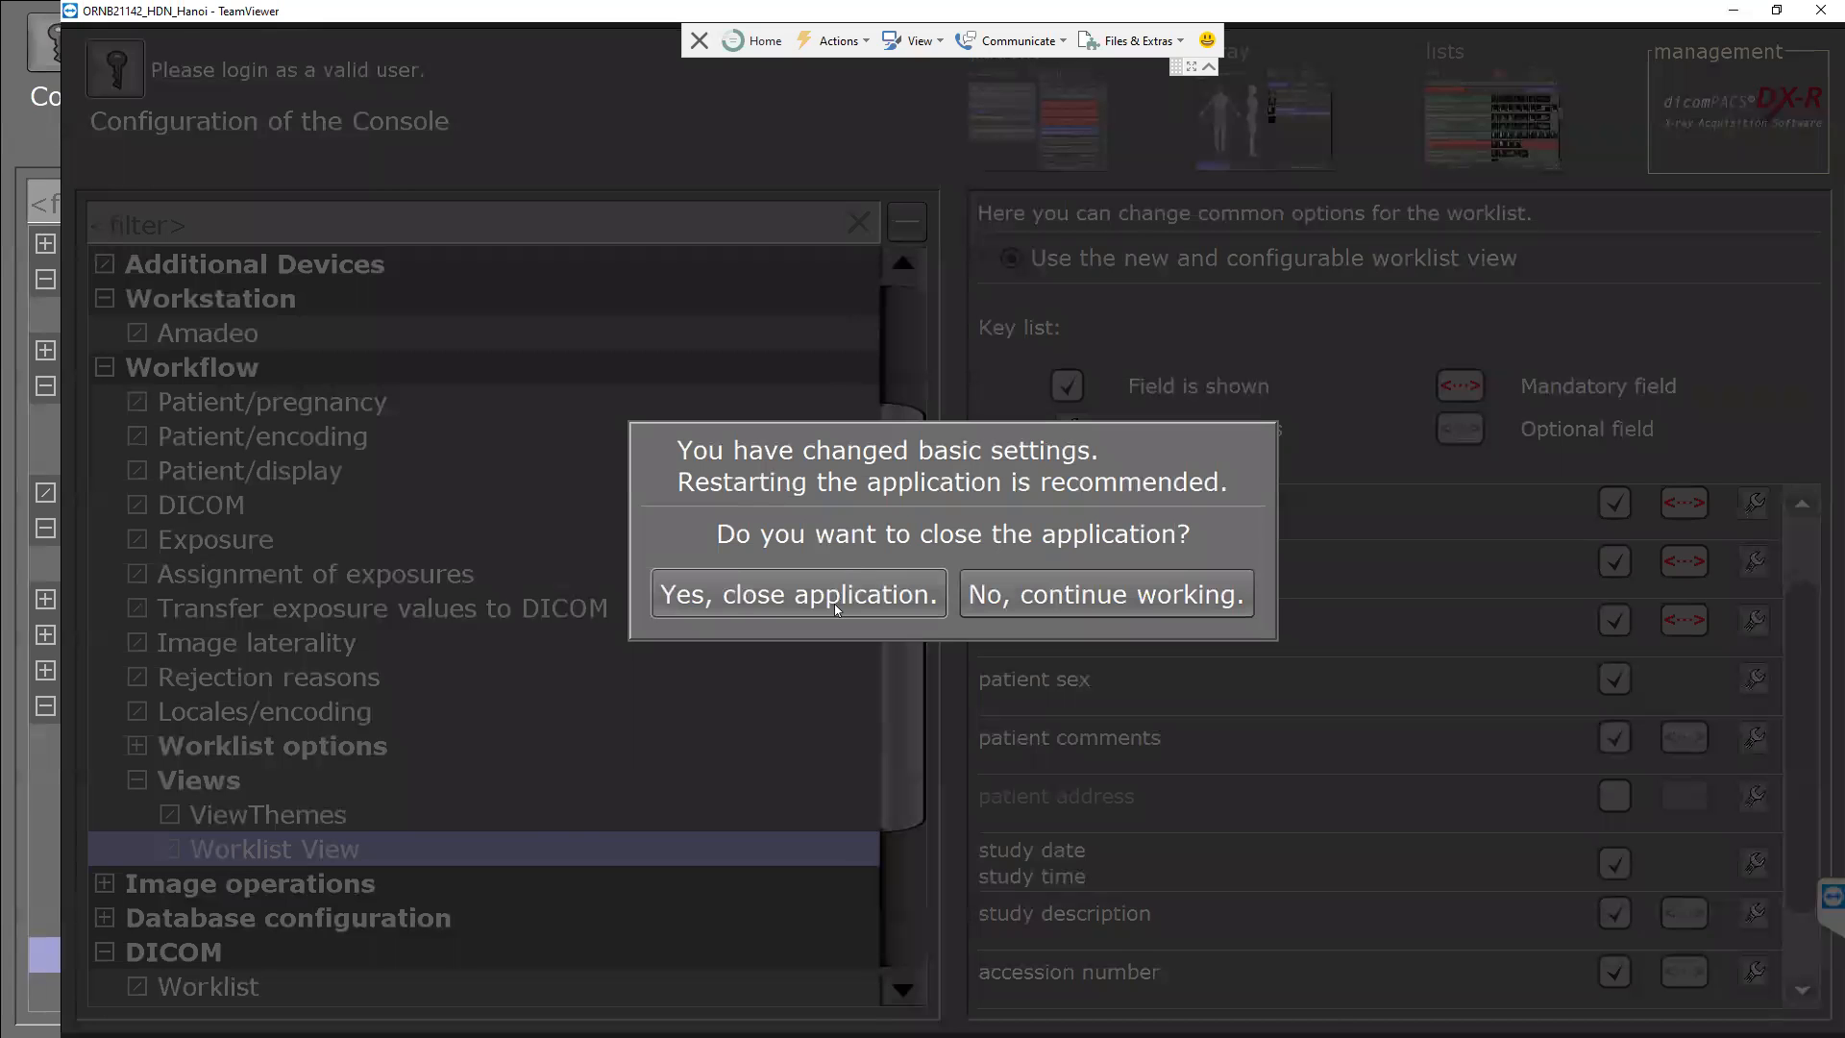
left_click(827, 602)
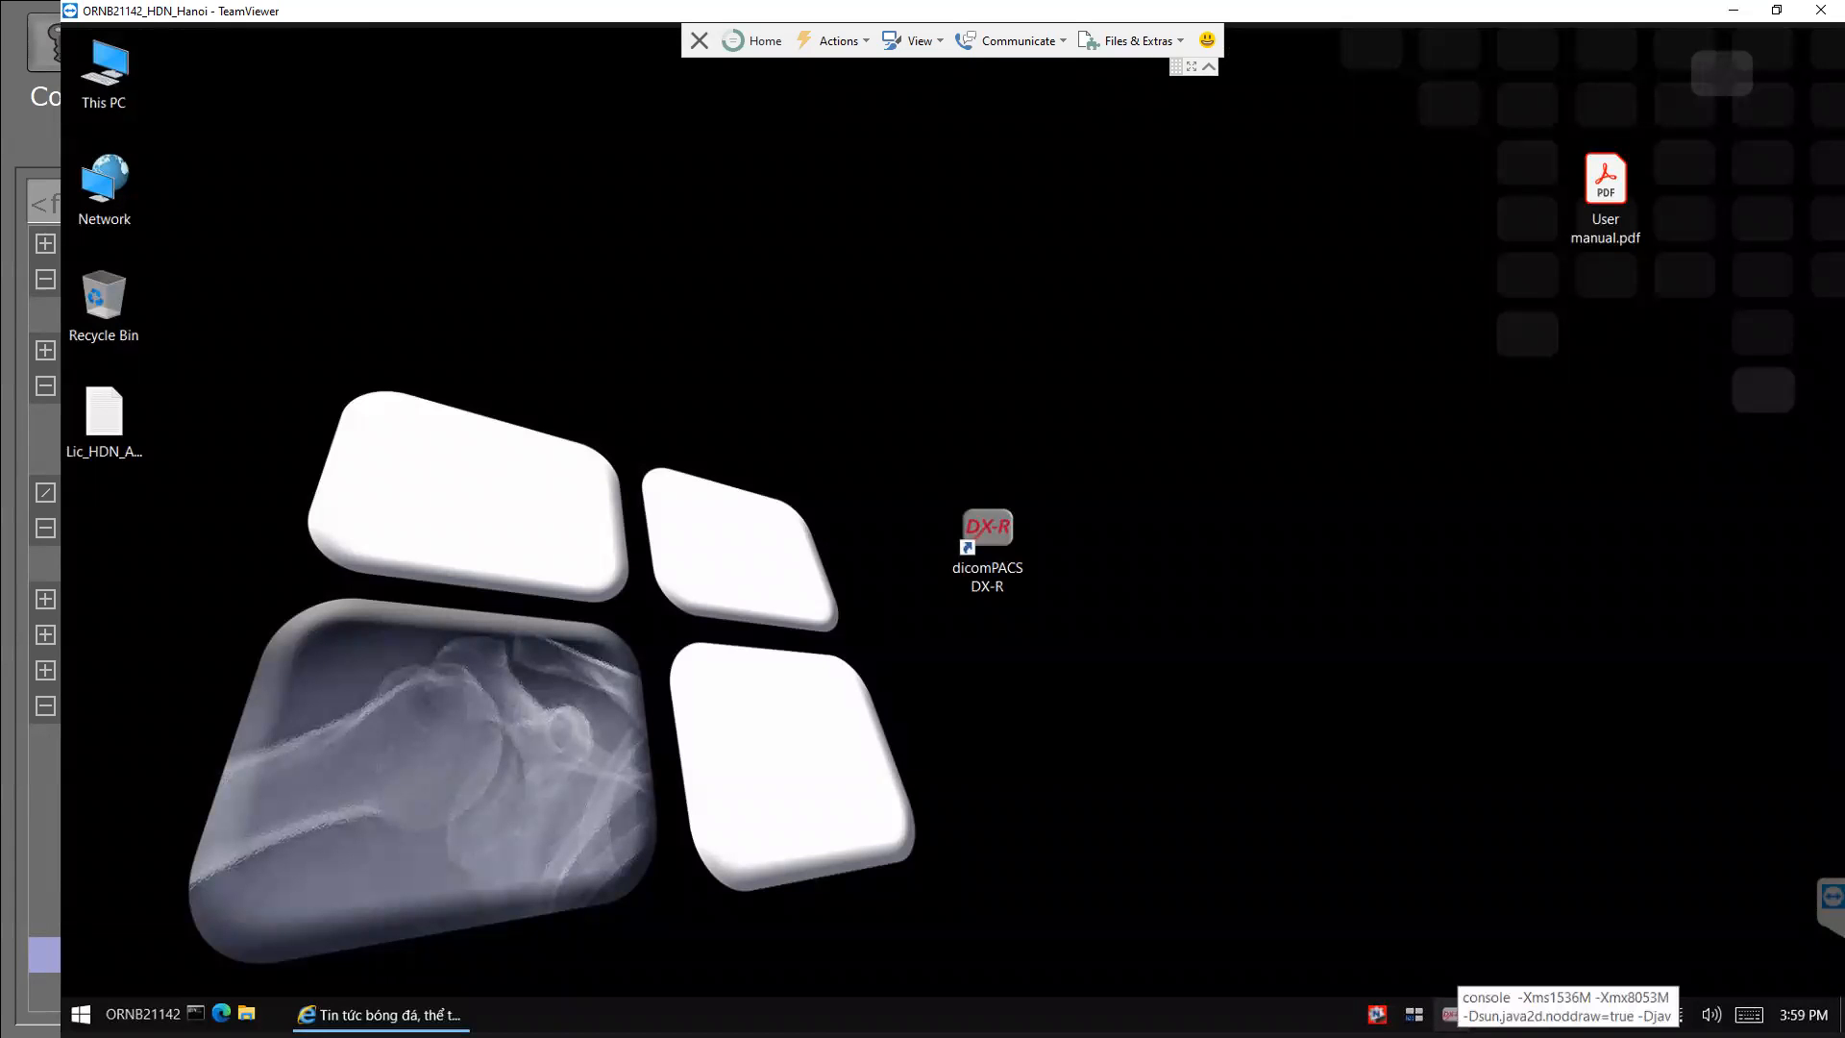
End the leftover console.exe process from Task Manager's Details list.
right_click(1287, 1014)
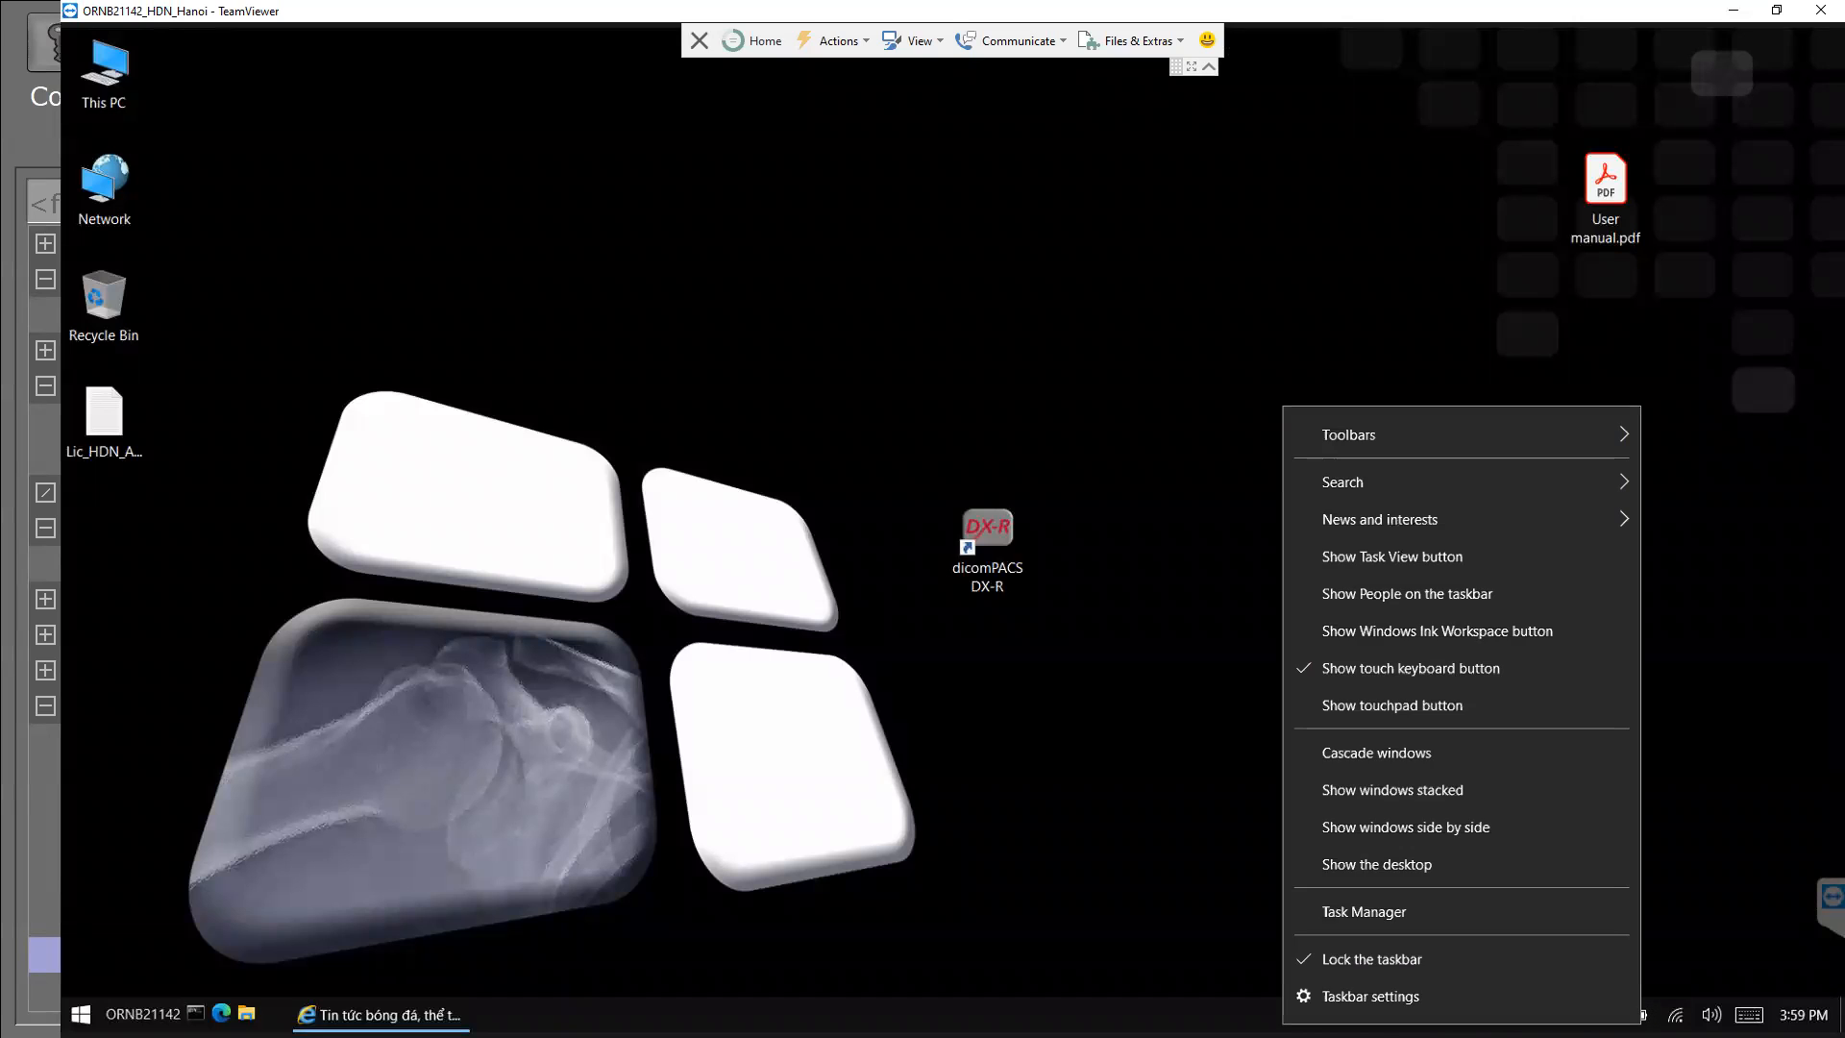
left_click(1333, 911)
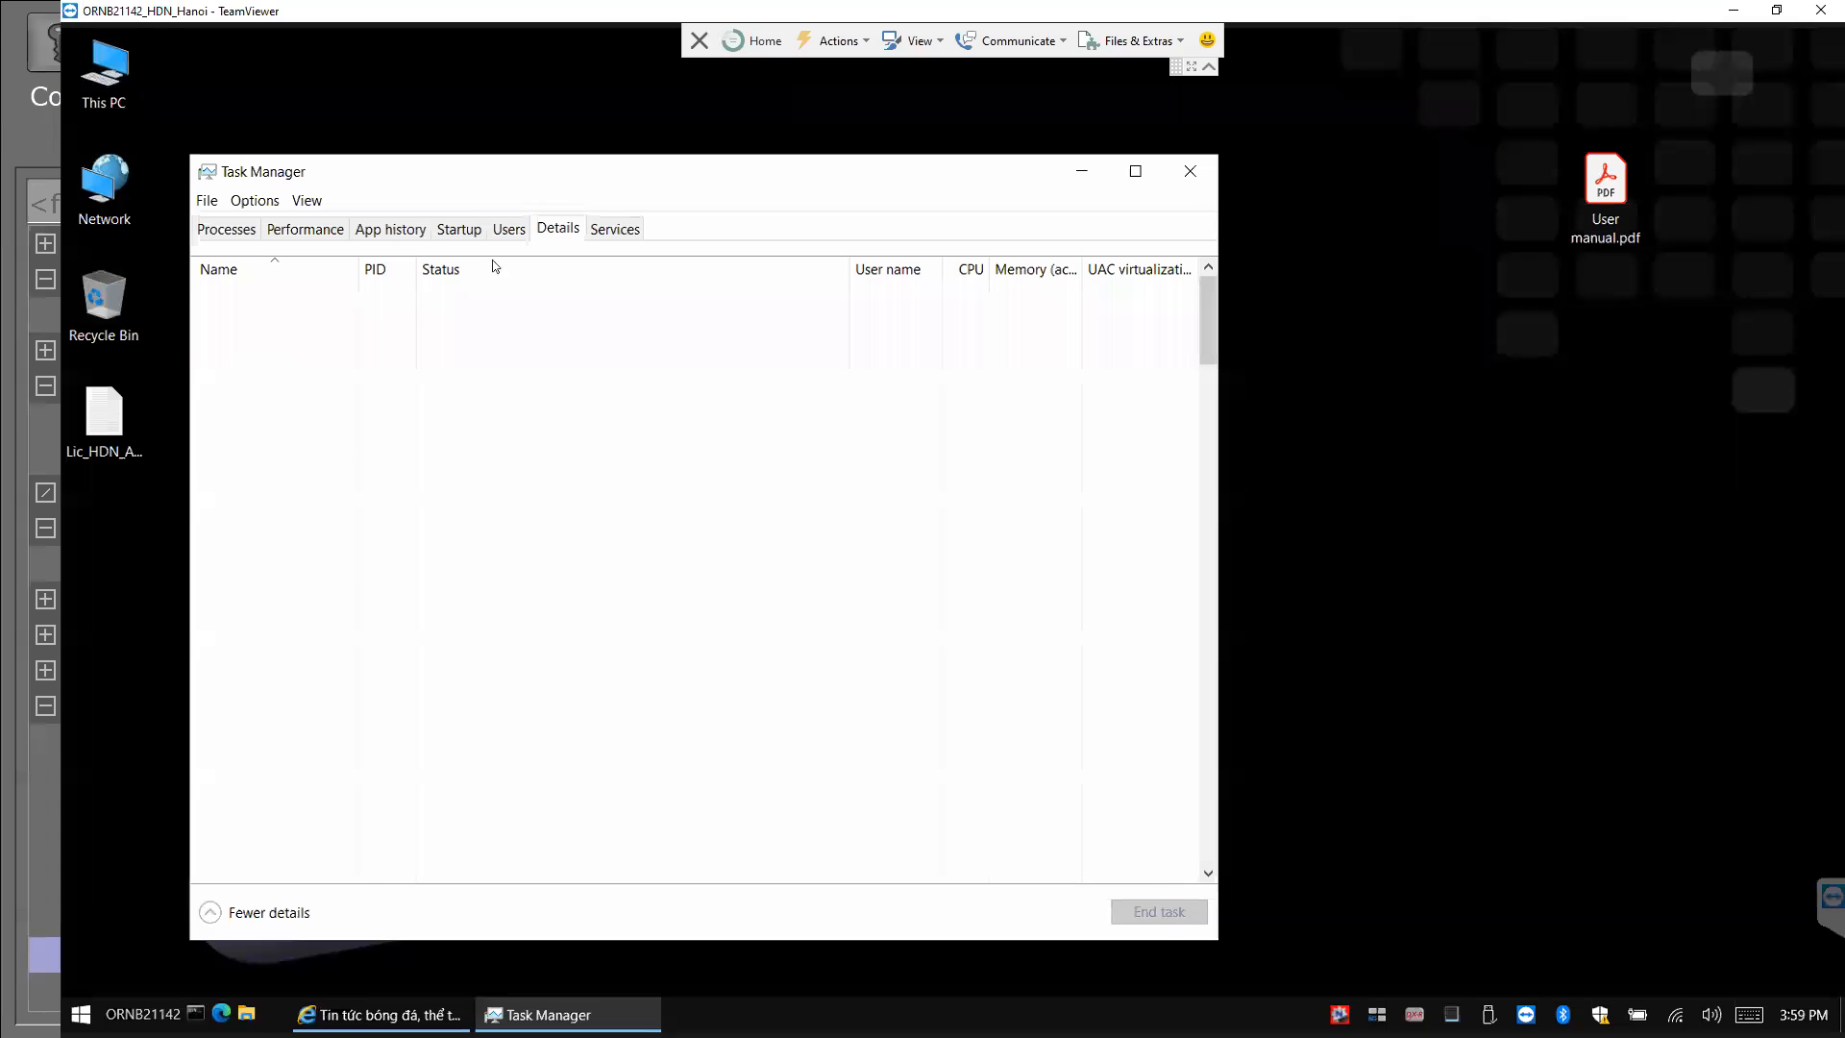
left_click(236, 519)
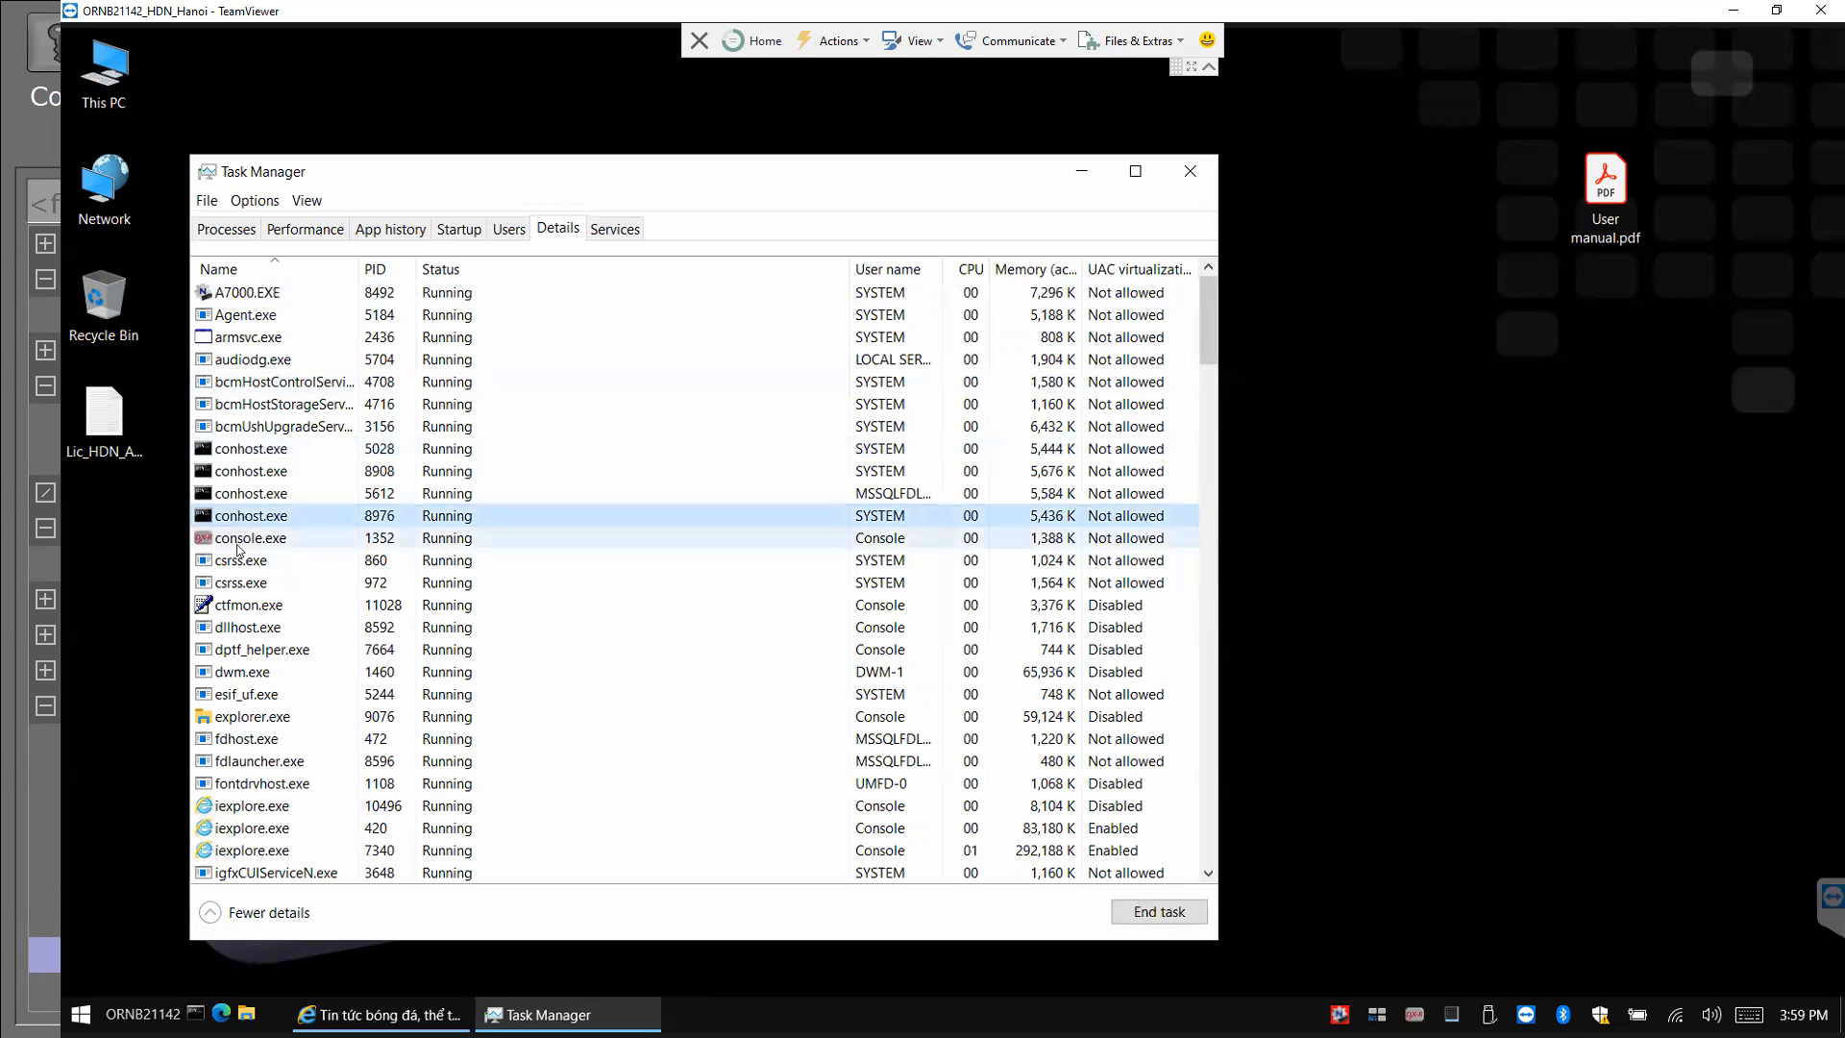
left_click(238, 549)
right_click(239, 547)
left_click(221, 559)
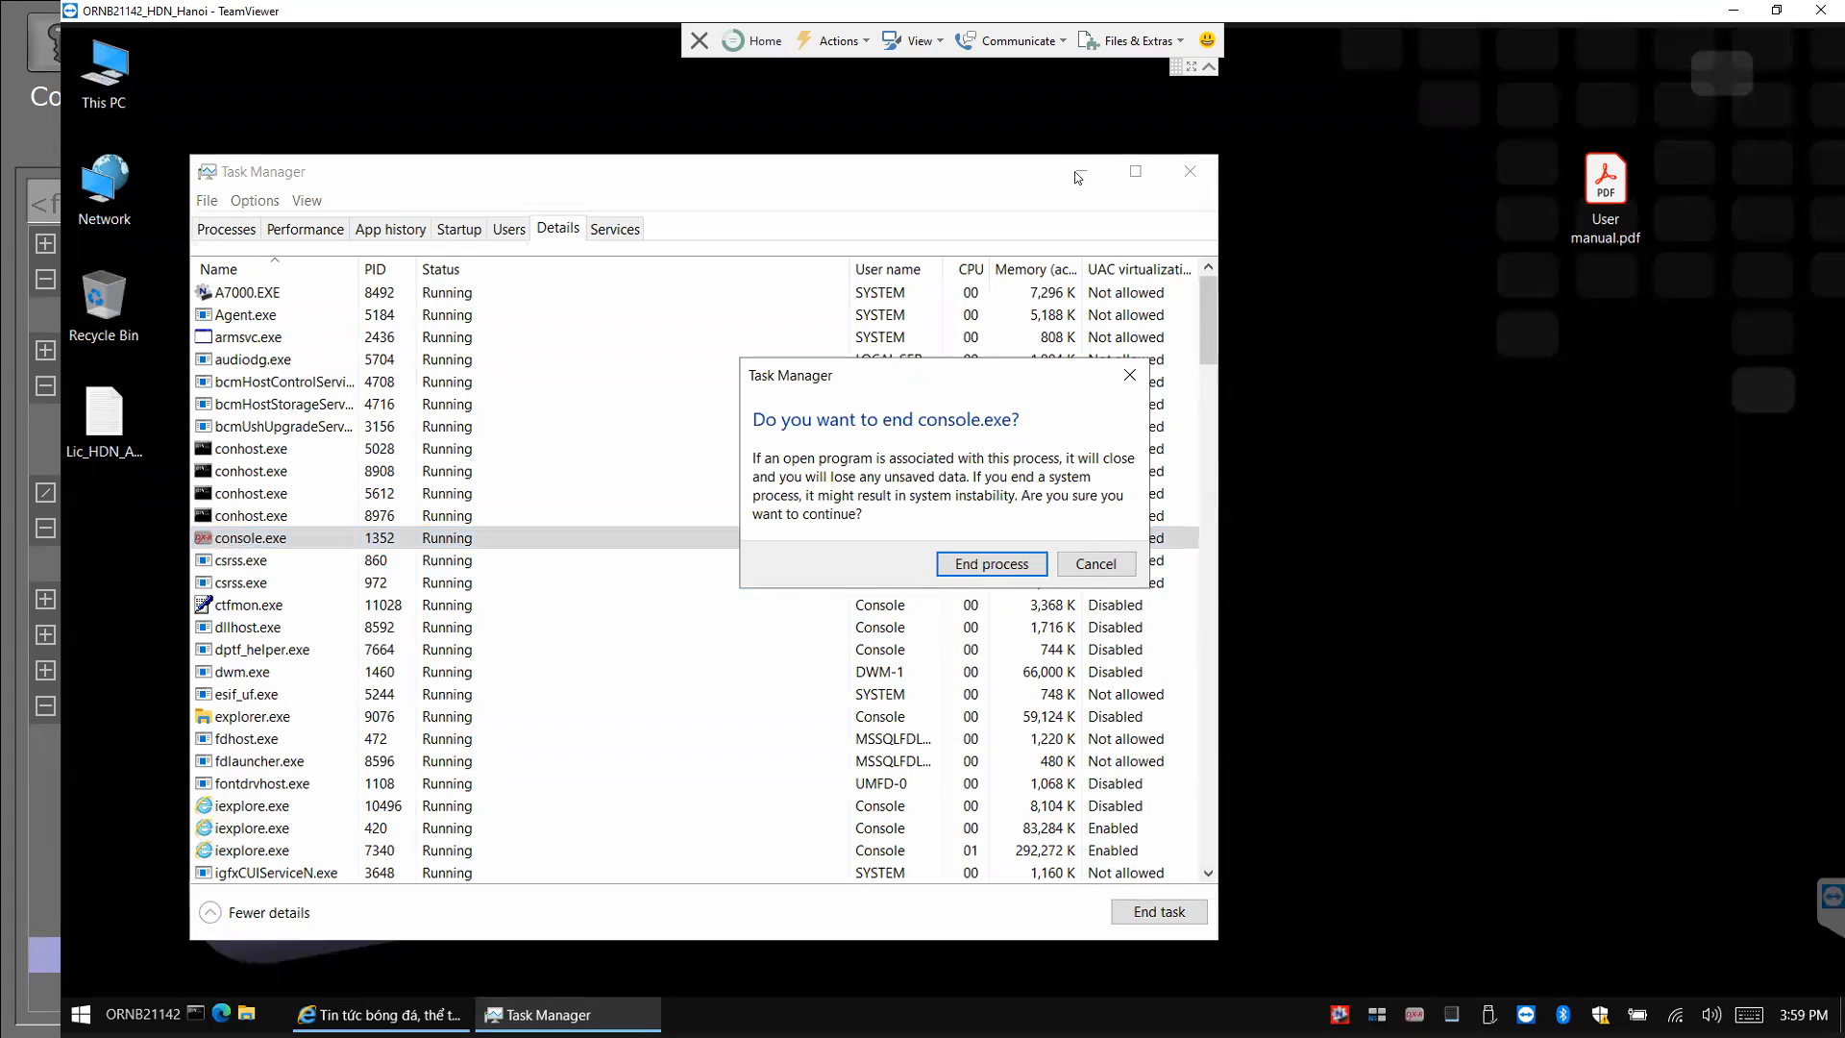
left_click(980, 564)
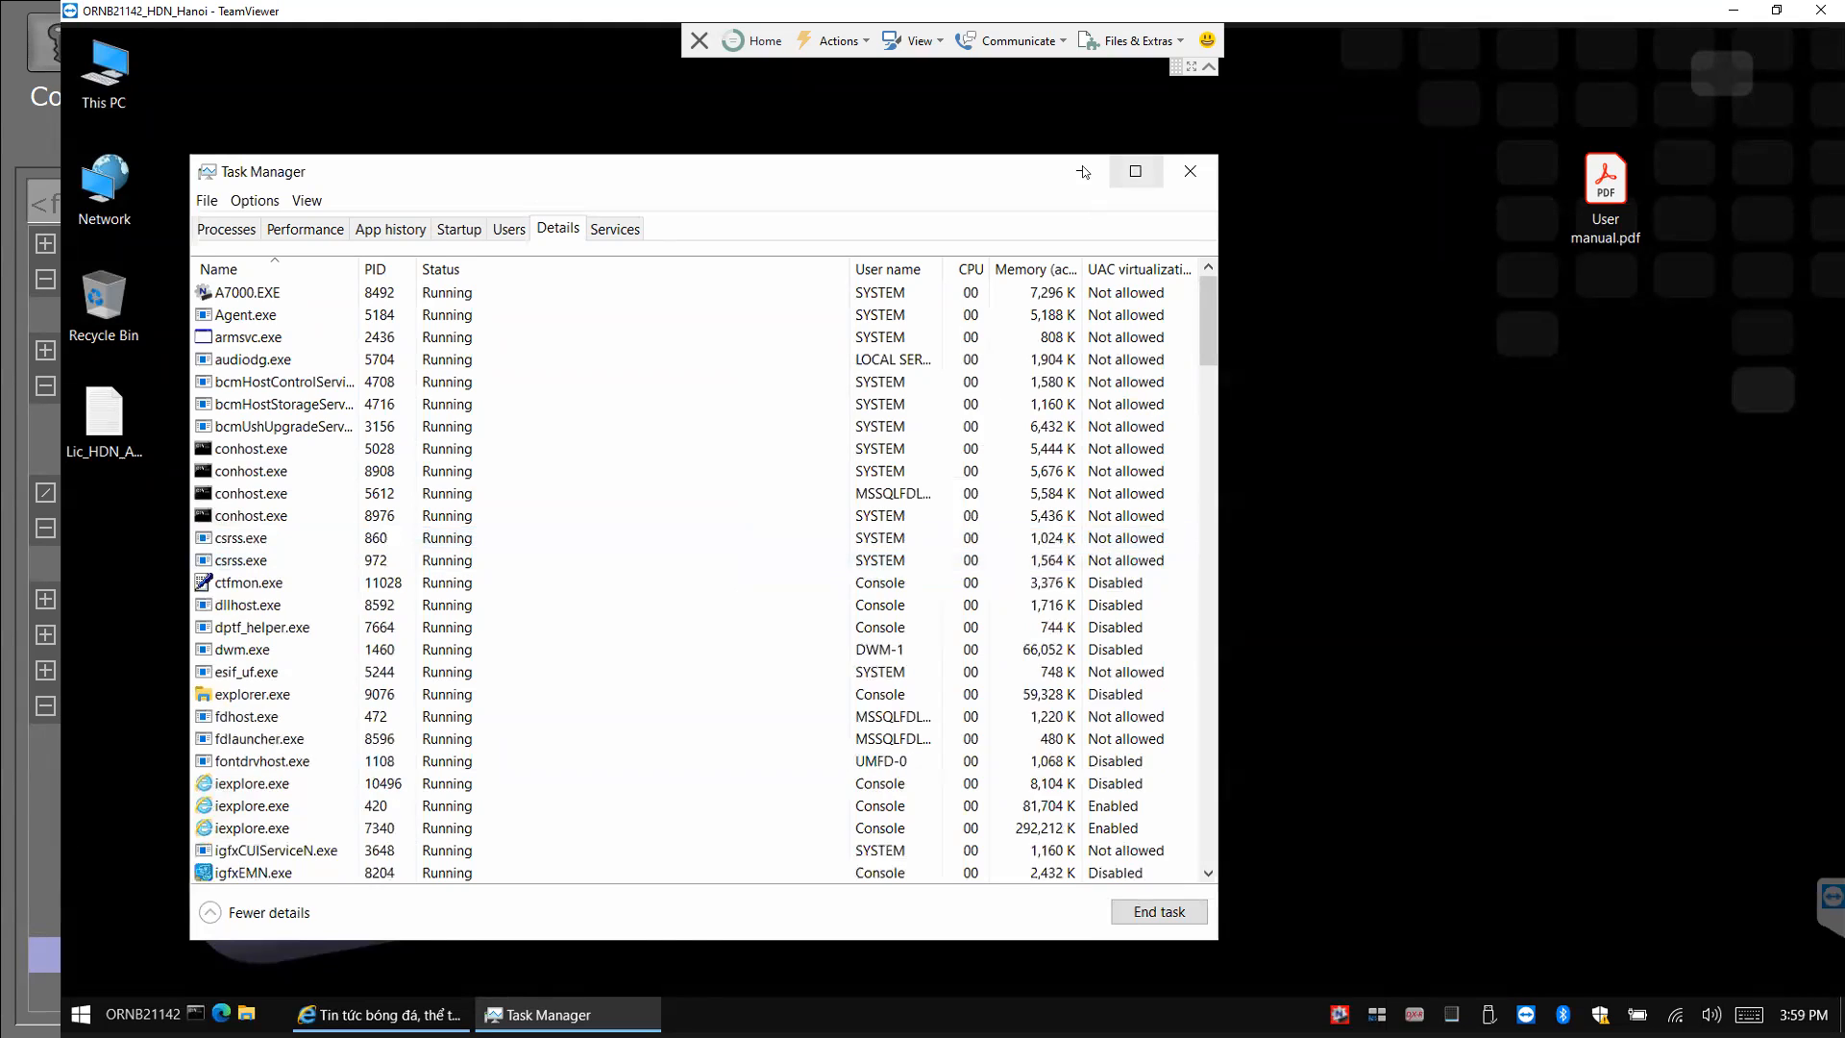
Relaunch dicomPACS DX-R from the desktop and dismiss the generator connection error.
left_click(1080, 171)
double_click(992, 544)
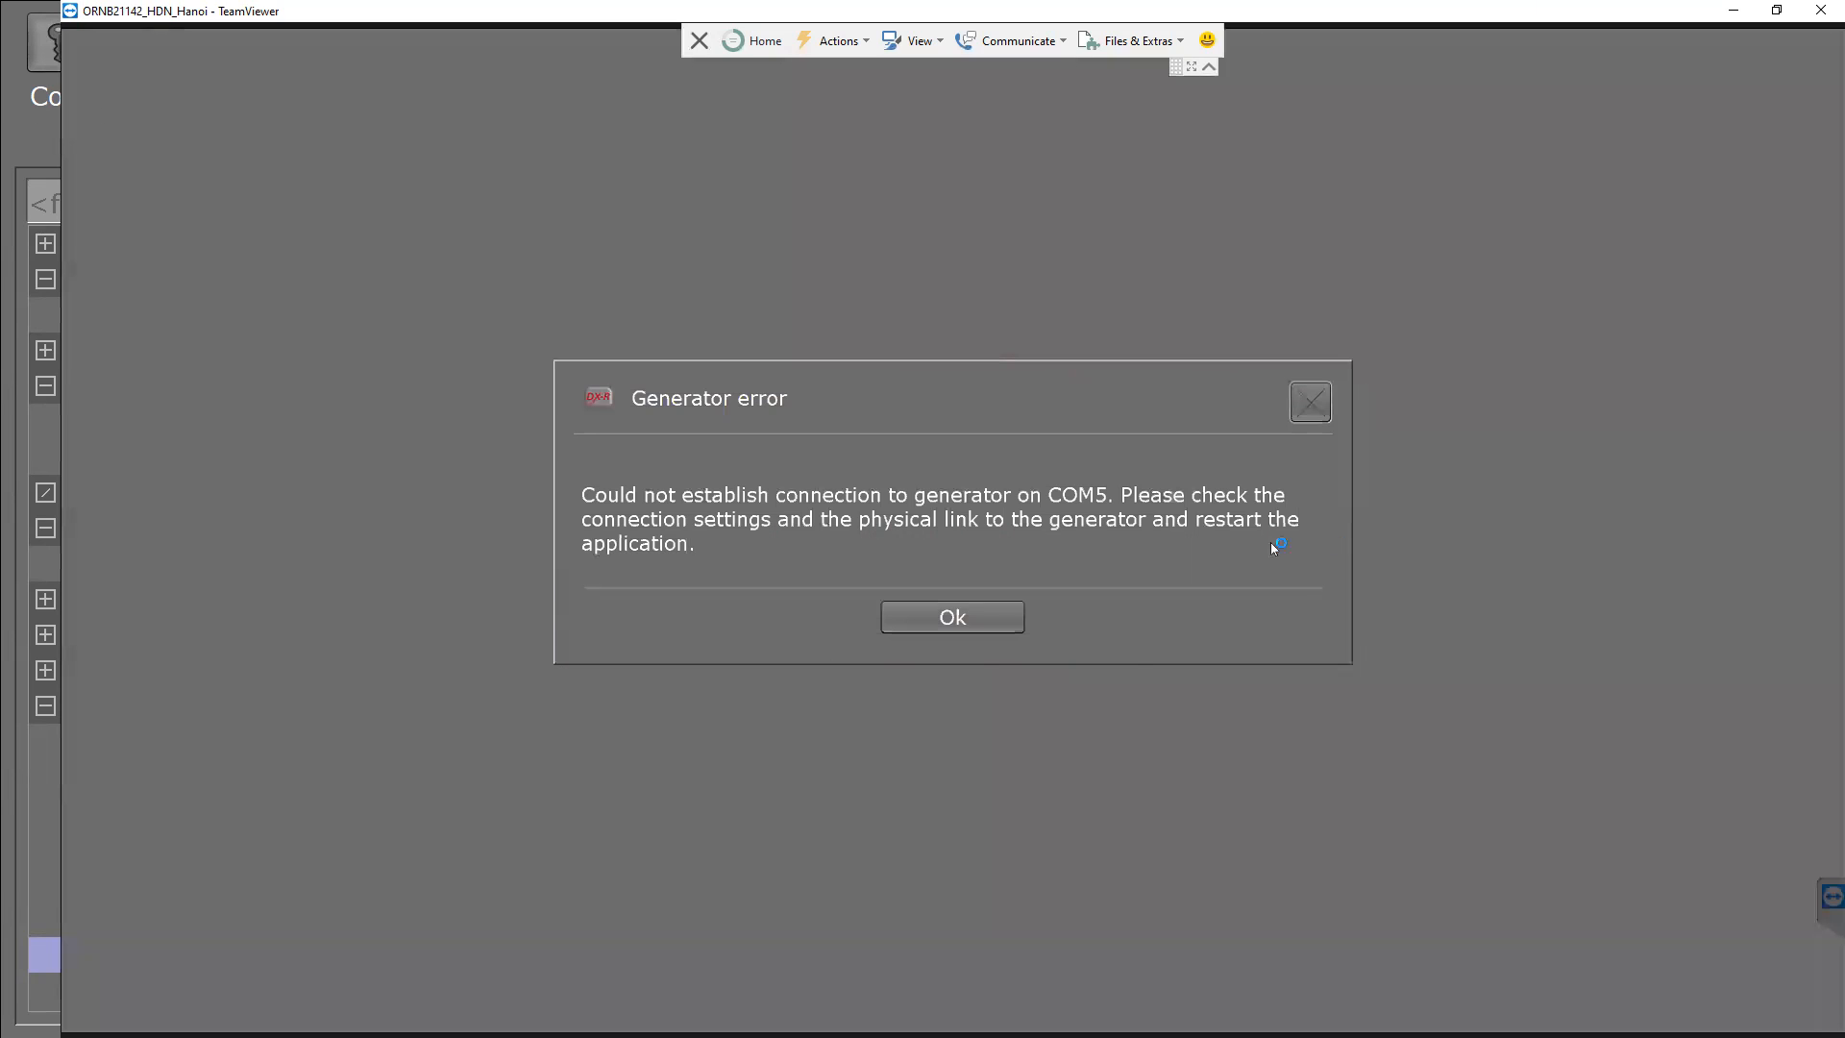
left_click(979, 616)
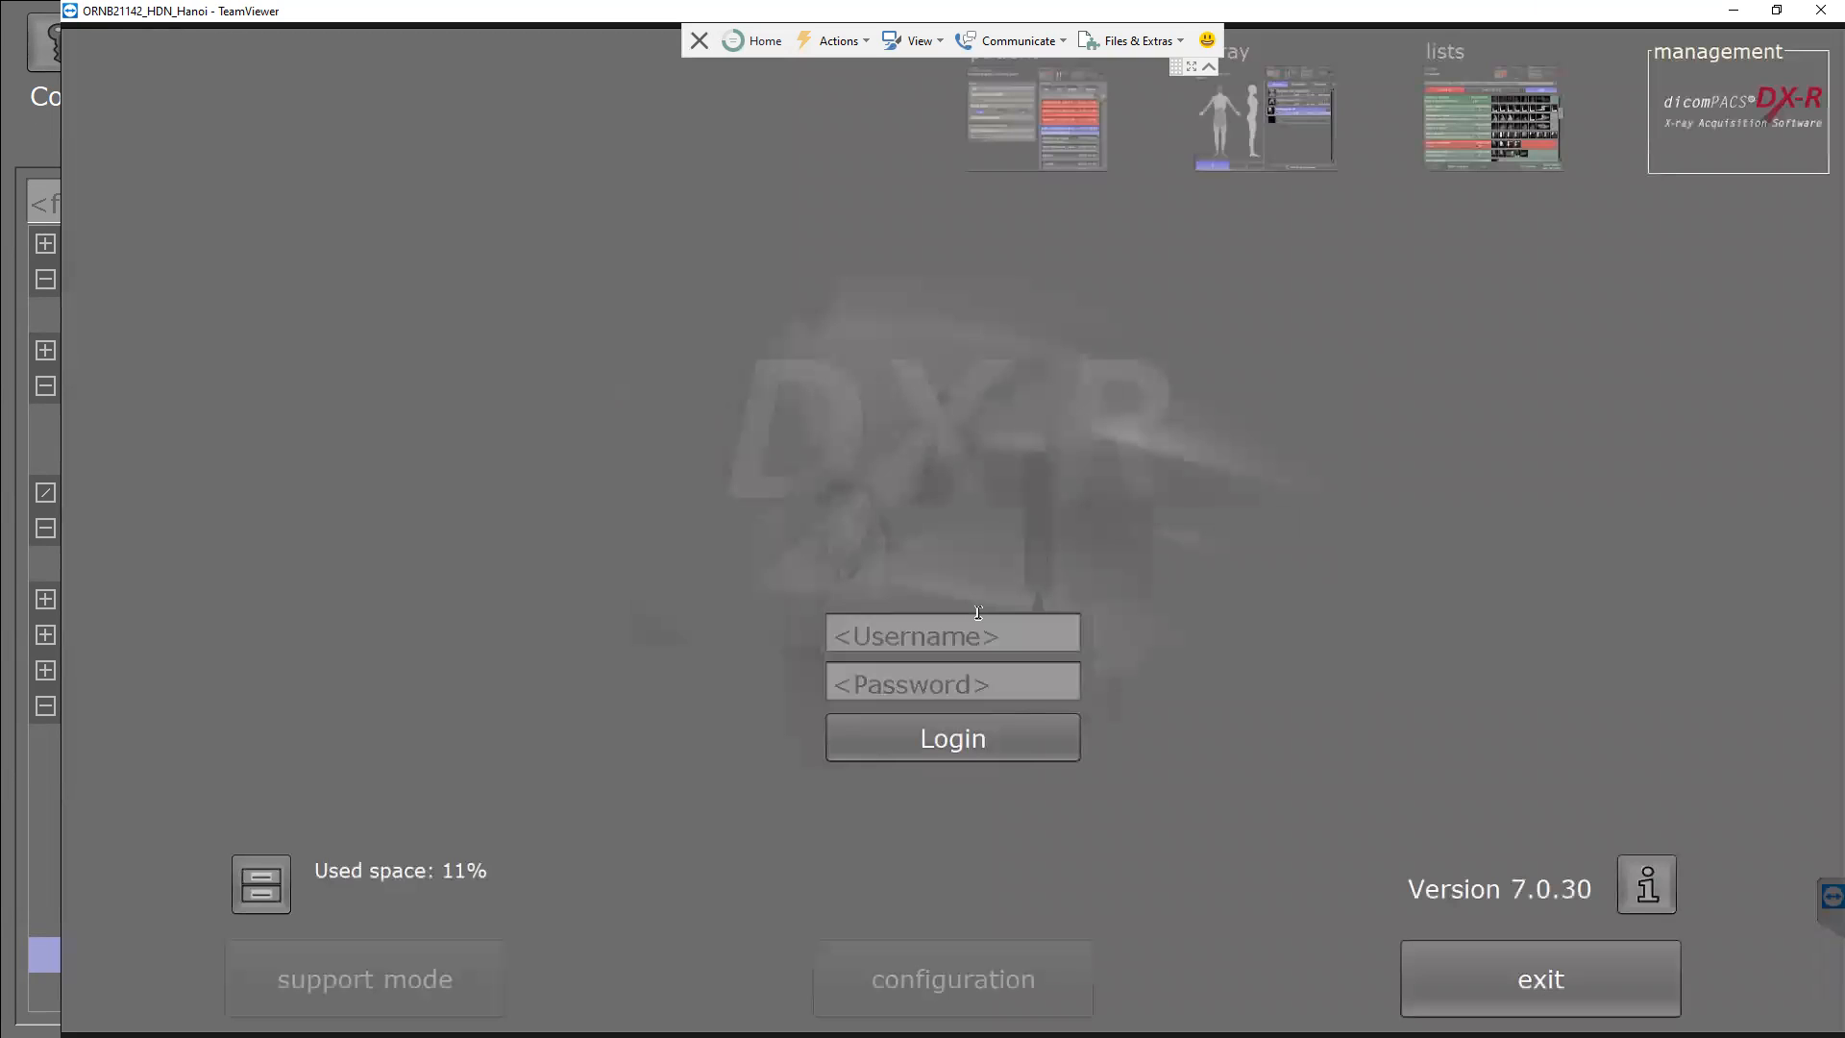
Log in and start a new patient with title 'Test' and first name 'Testt'.
left_click(928, 753)
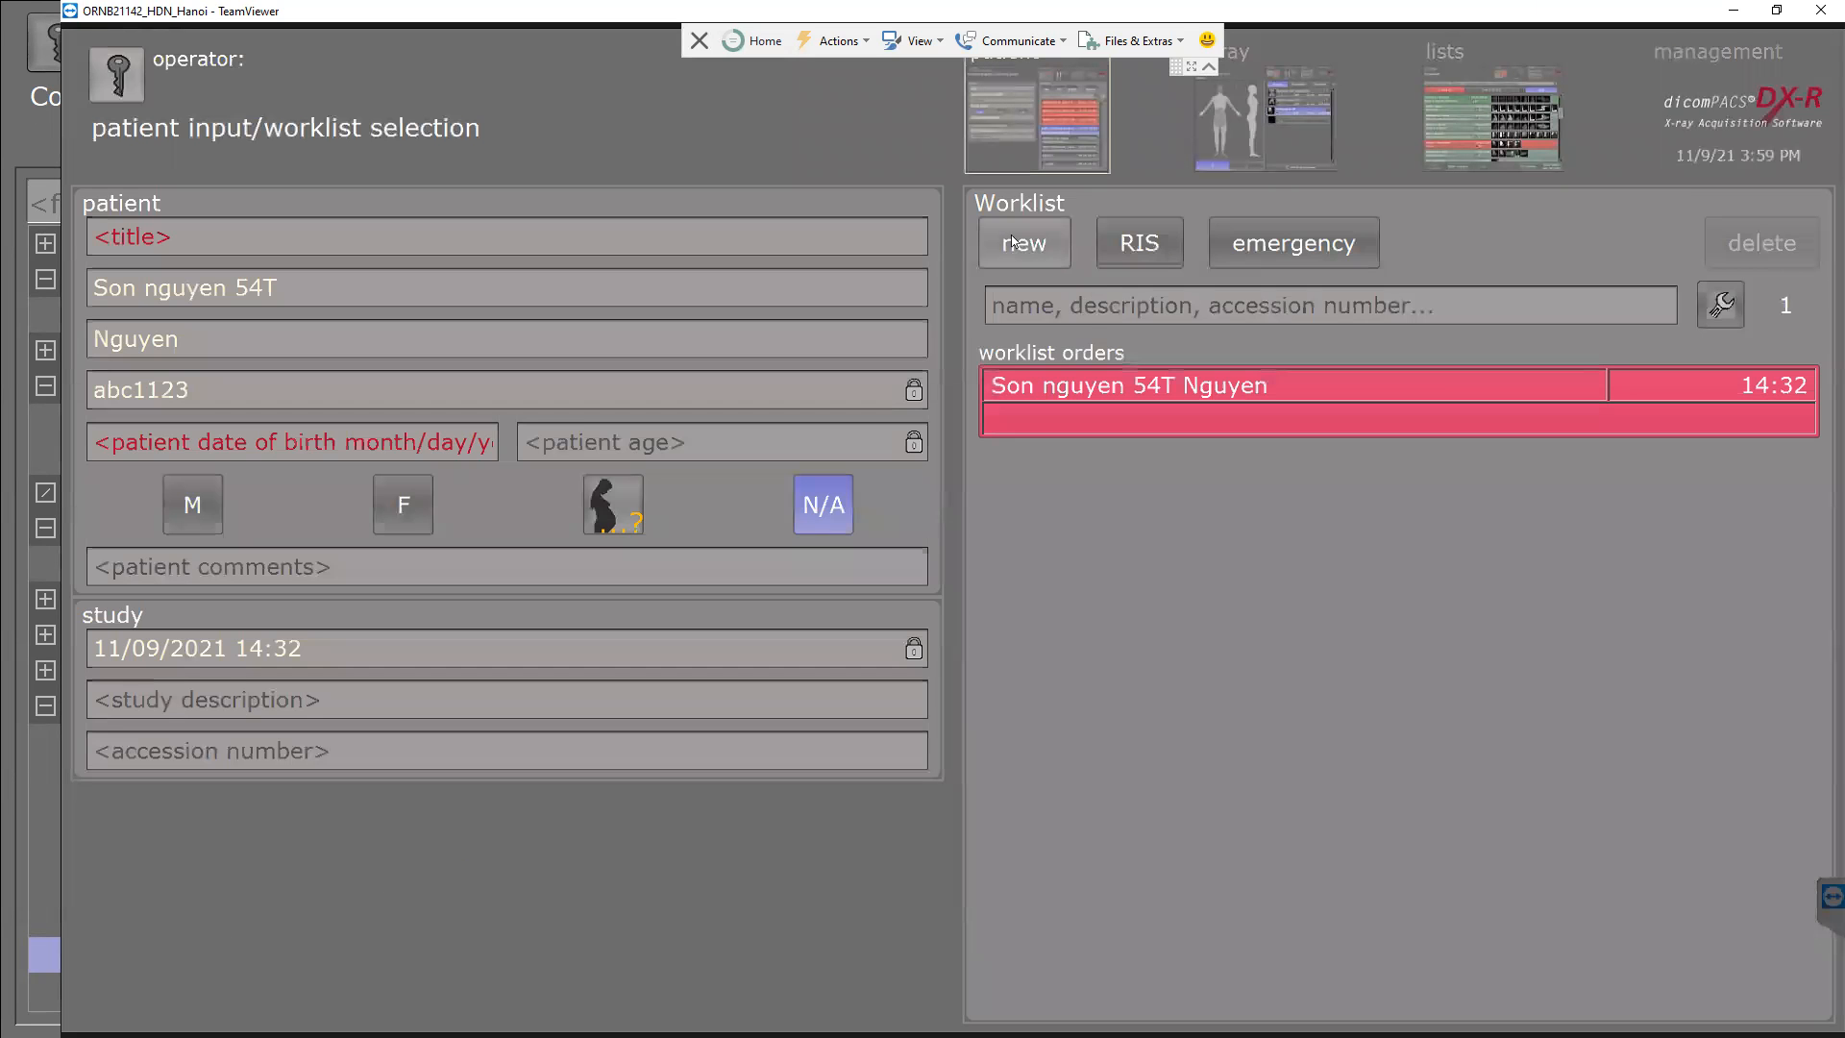
left_click(1019, 243)
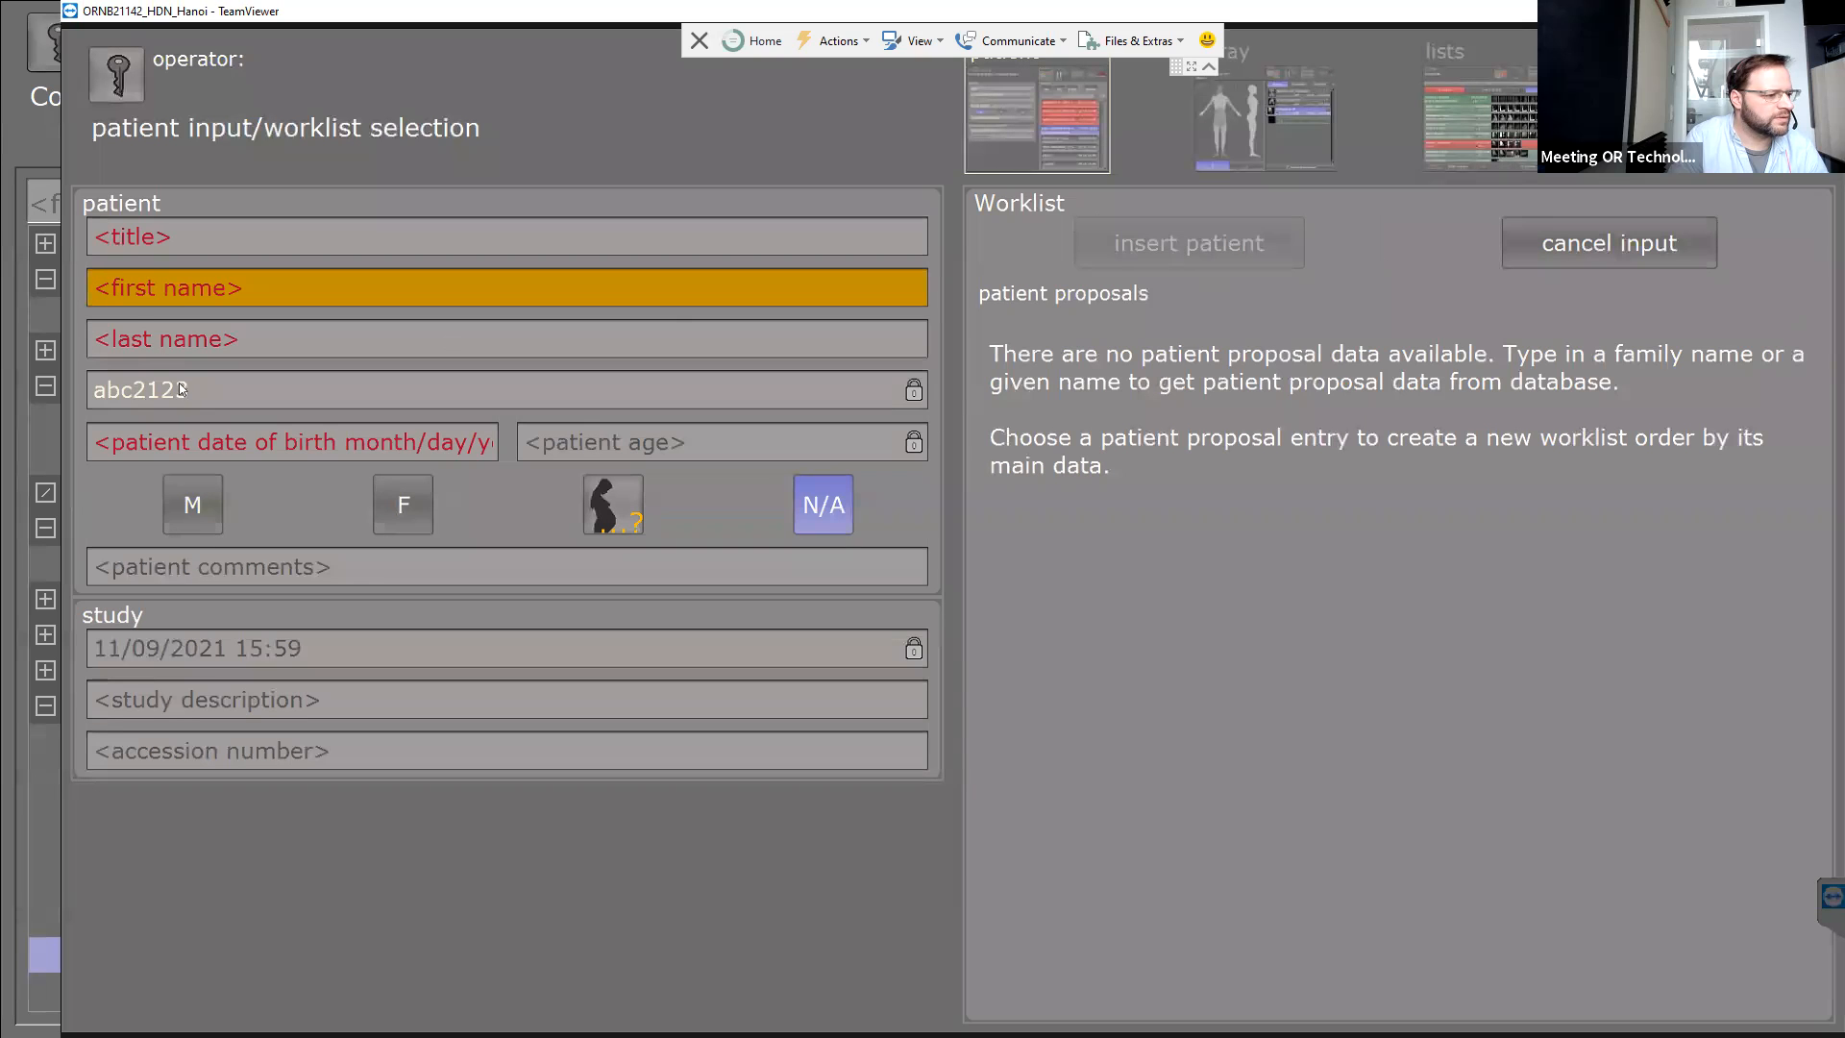
left_click(351, 233)
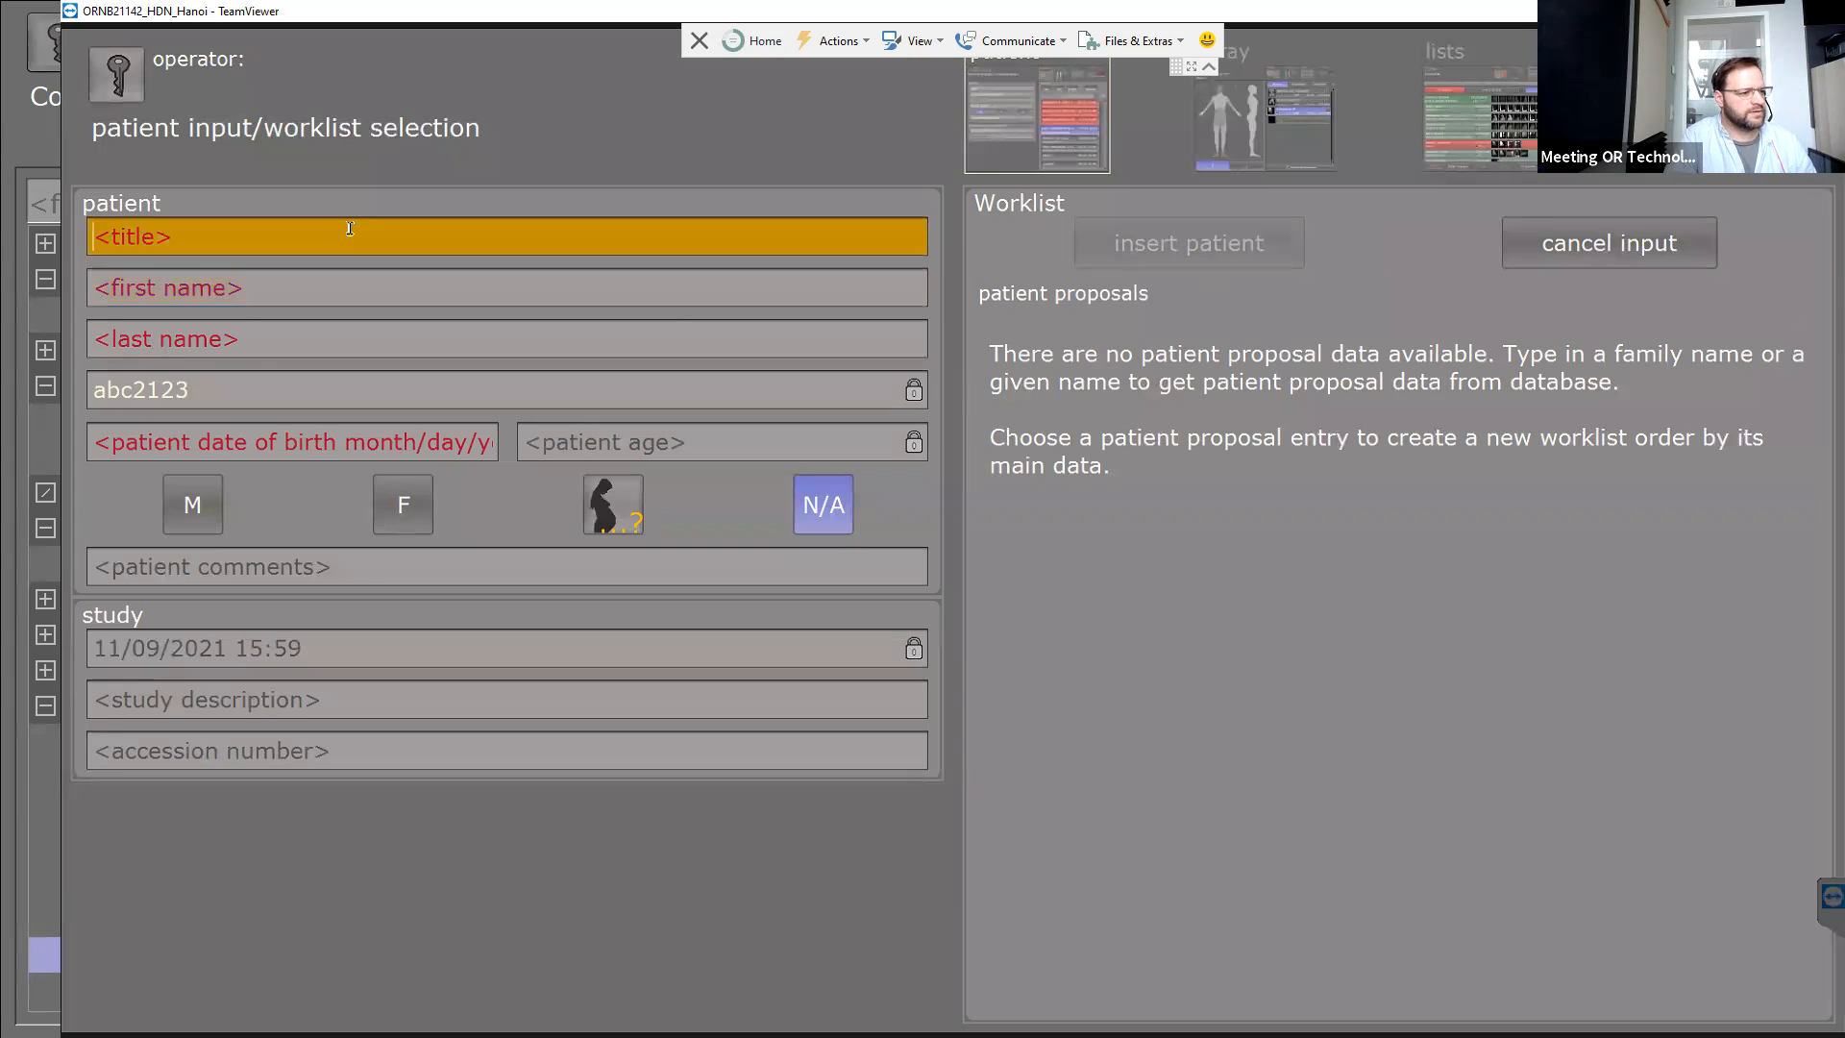
type("Te")
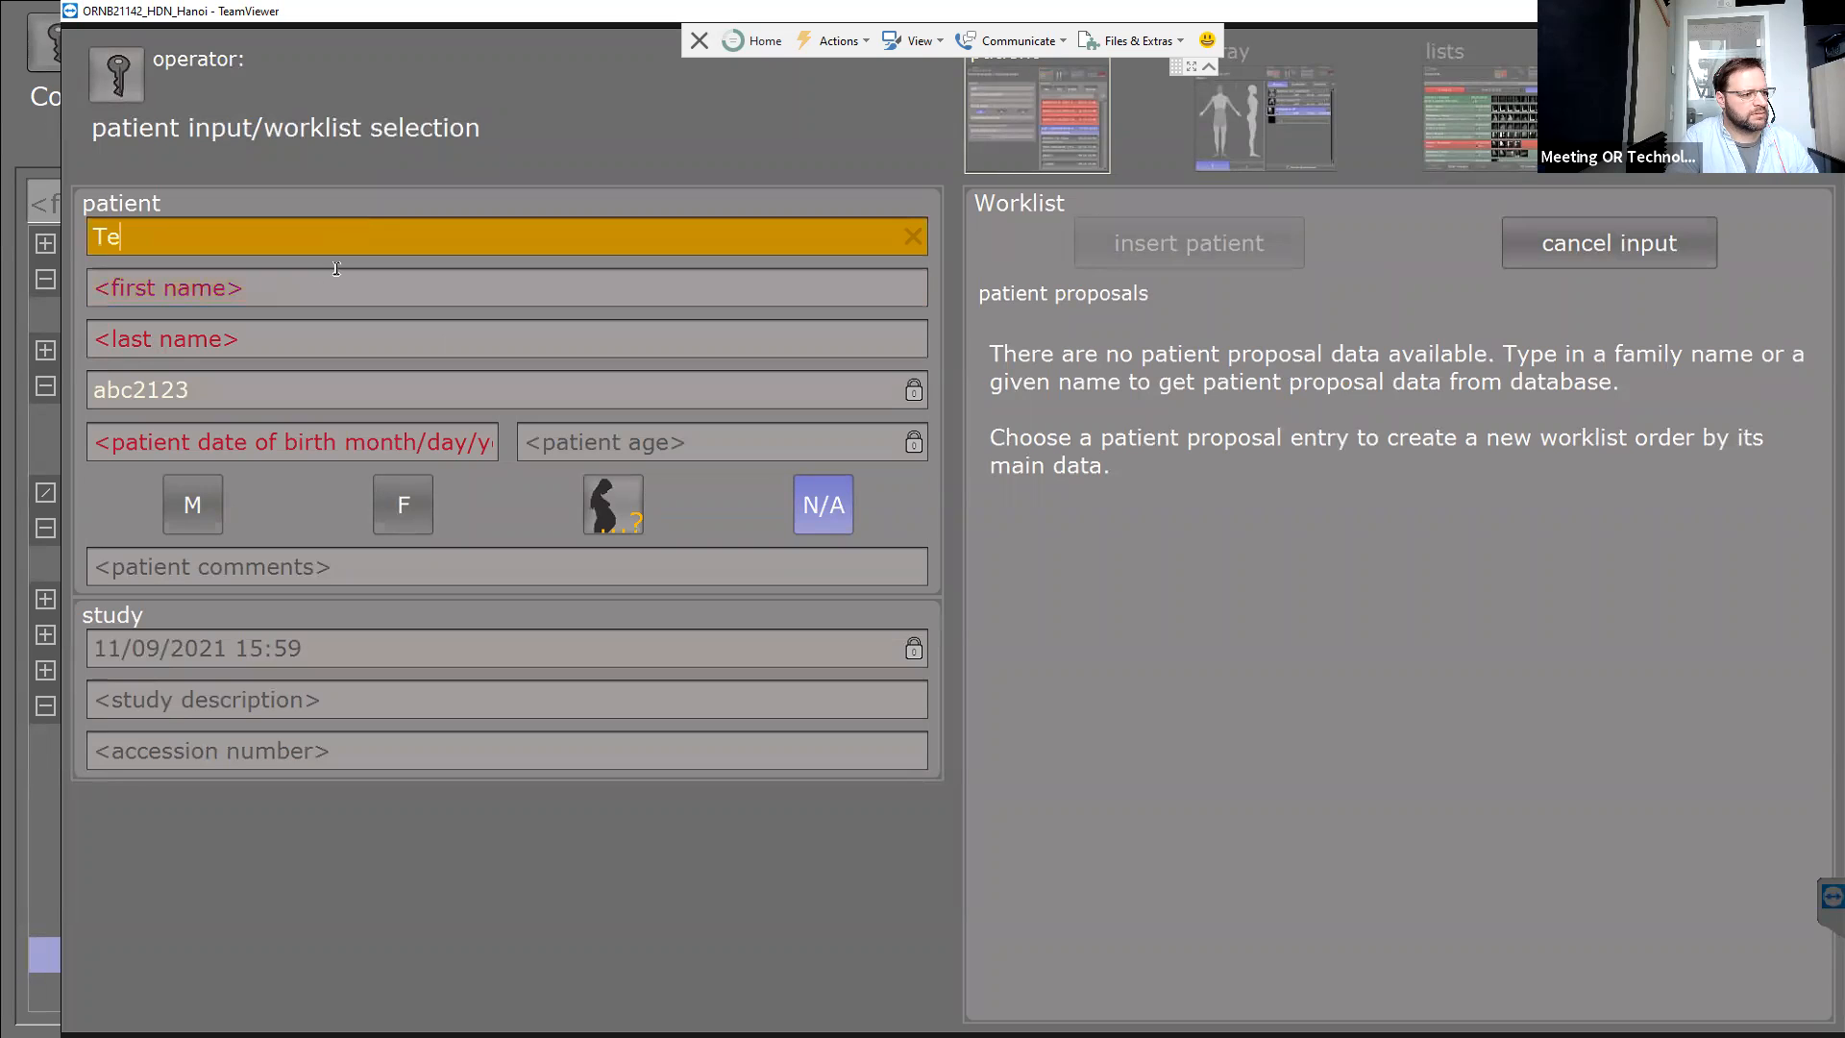
type("st")
left_click(325, 286)
type("Test")
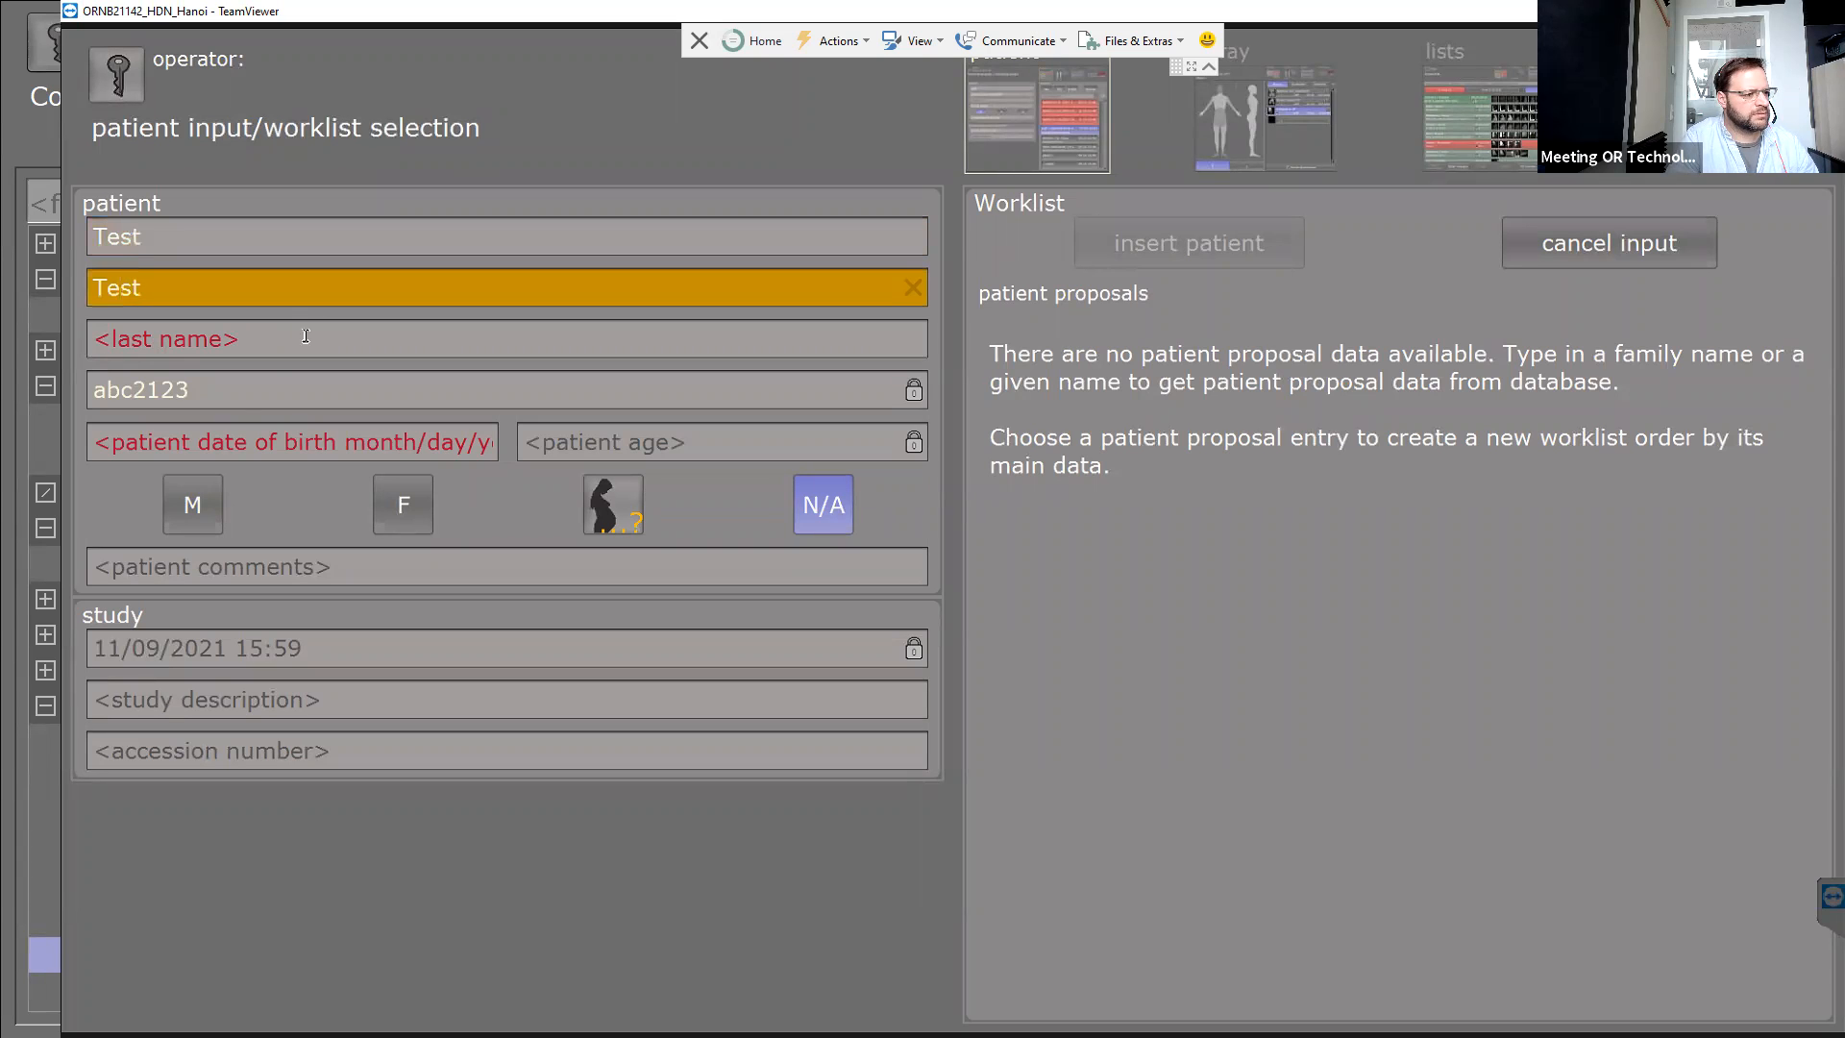
type("t")
left_click(305, 335)
type("Est")
Correct the last name to 'Test', set birth date 12/24/2021, and insert the patient.
left_click(239, 453)
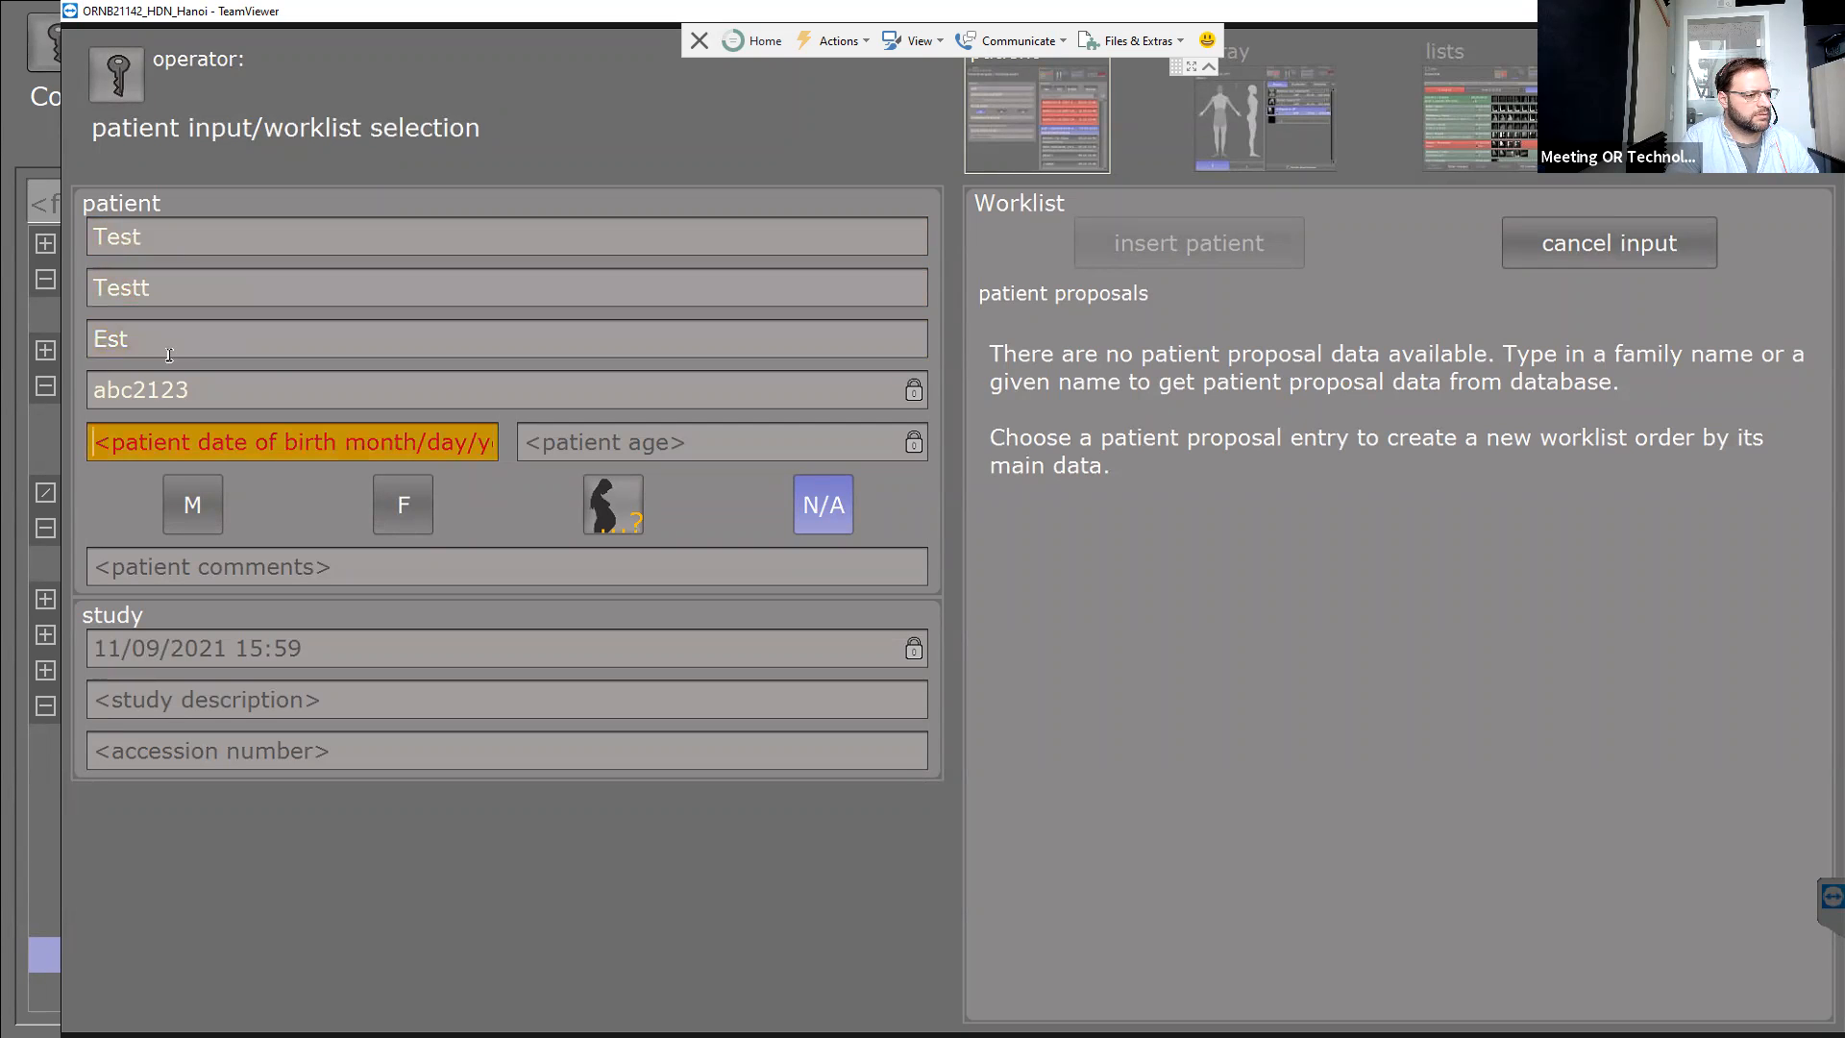
left_click(171, 350)
key("ctrl+a")
type("Test")
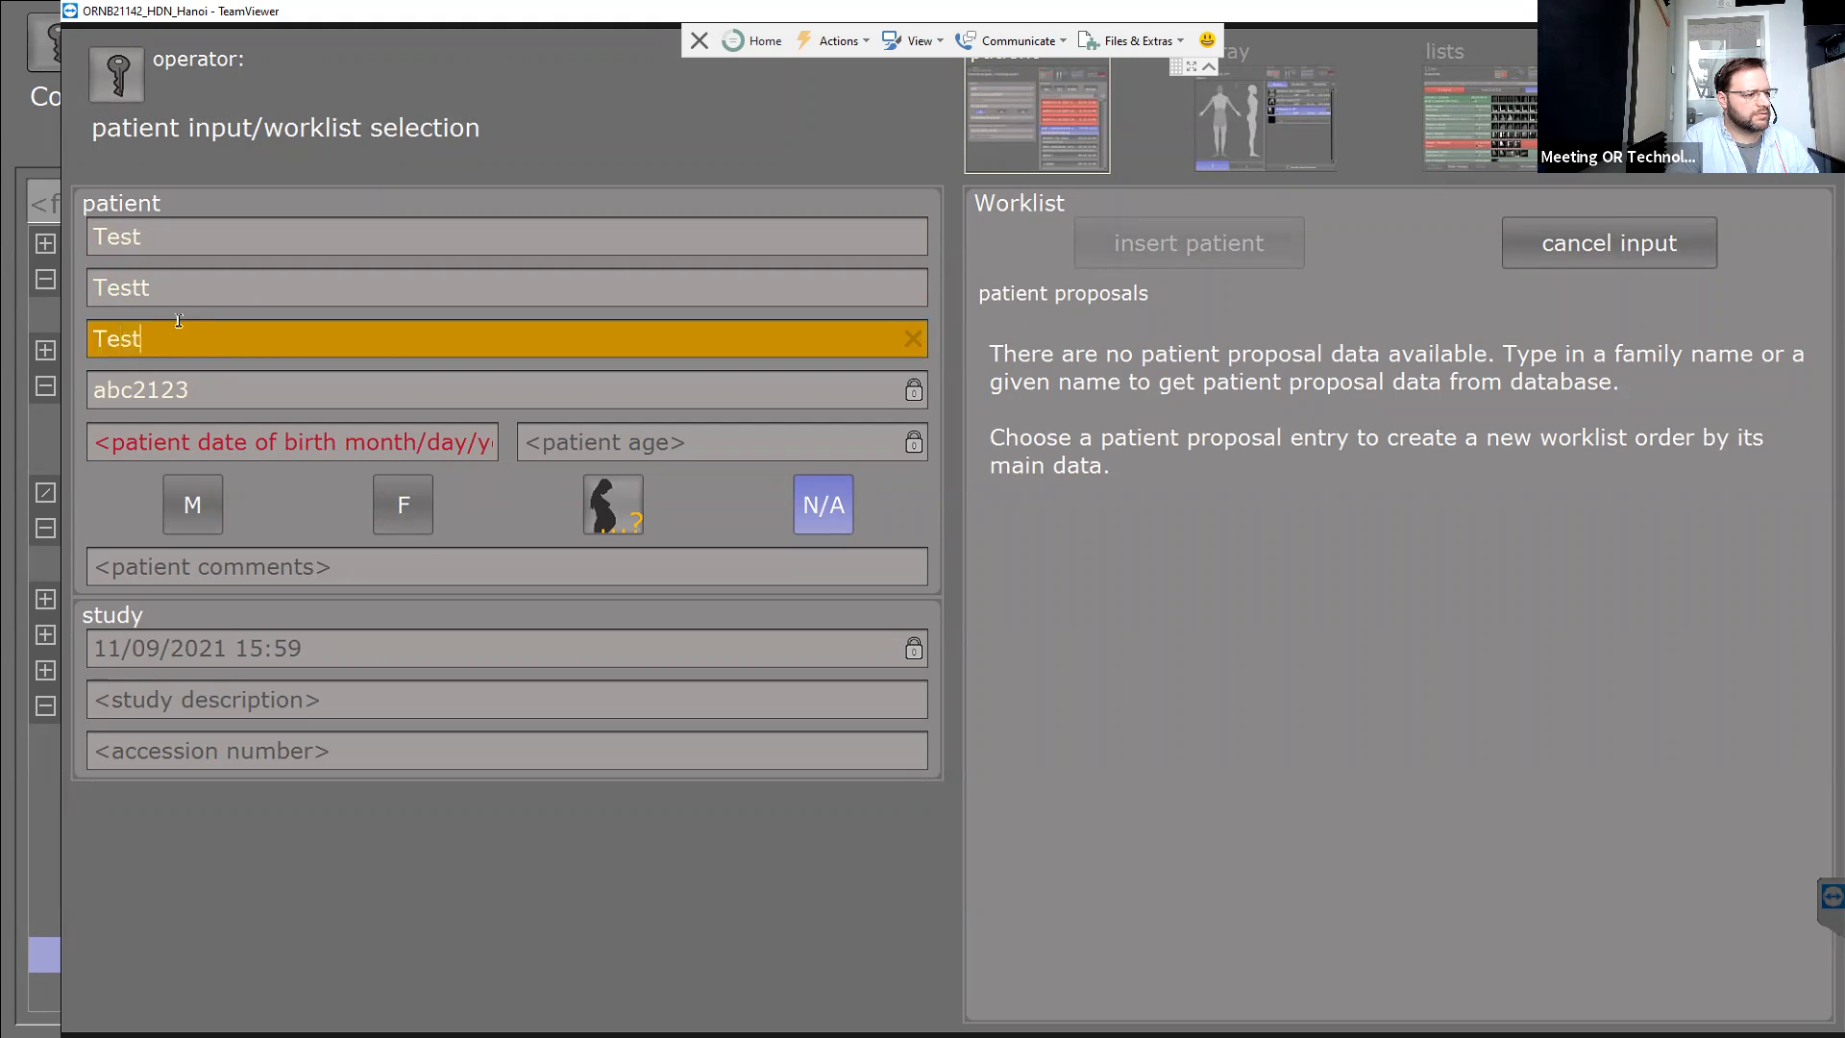
left_click(182, 442)
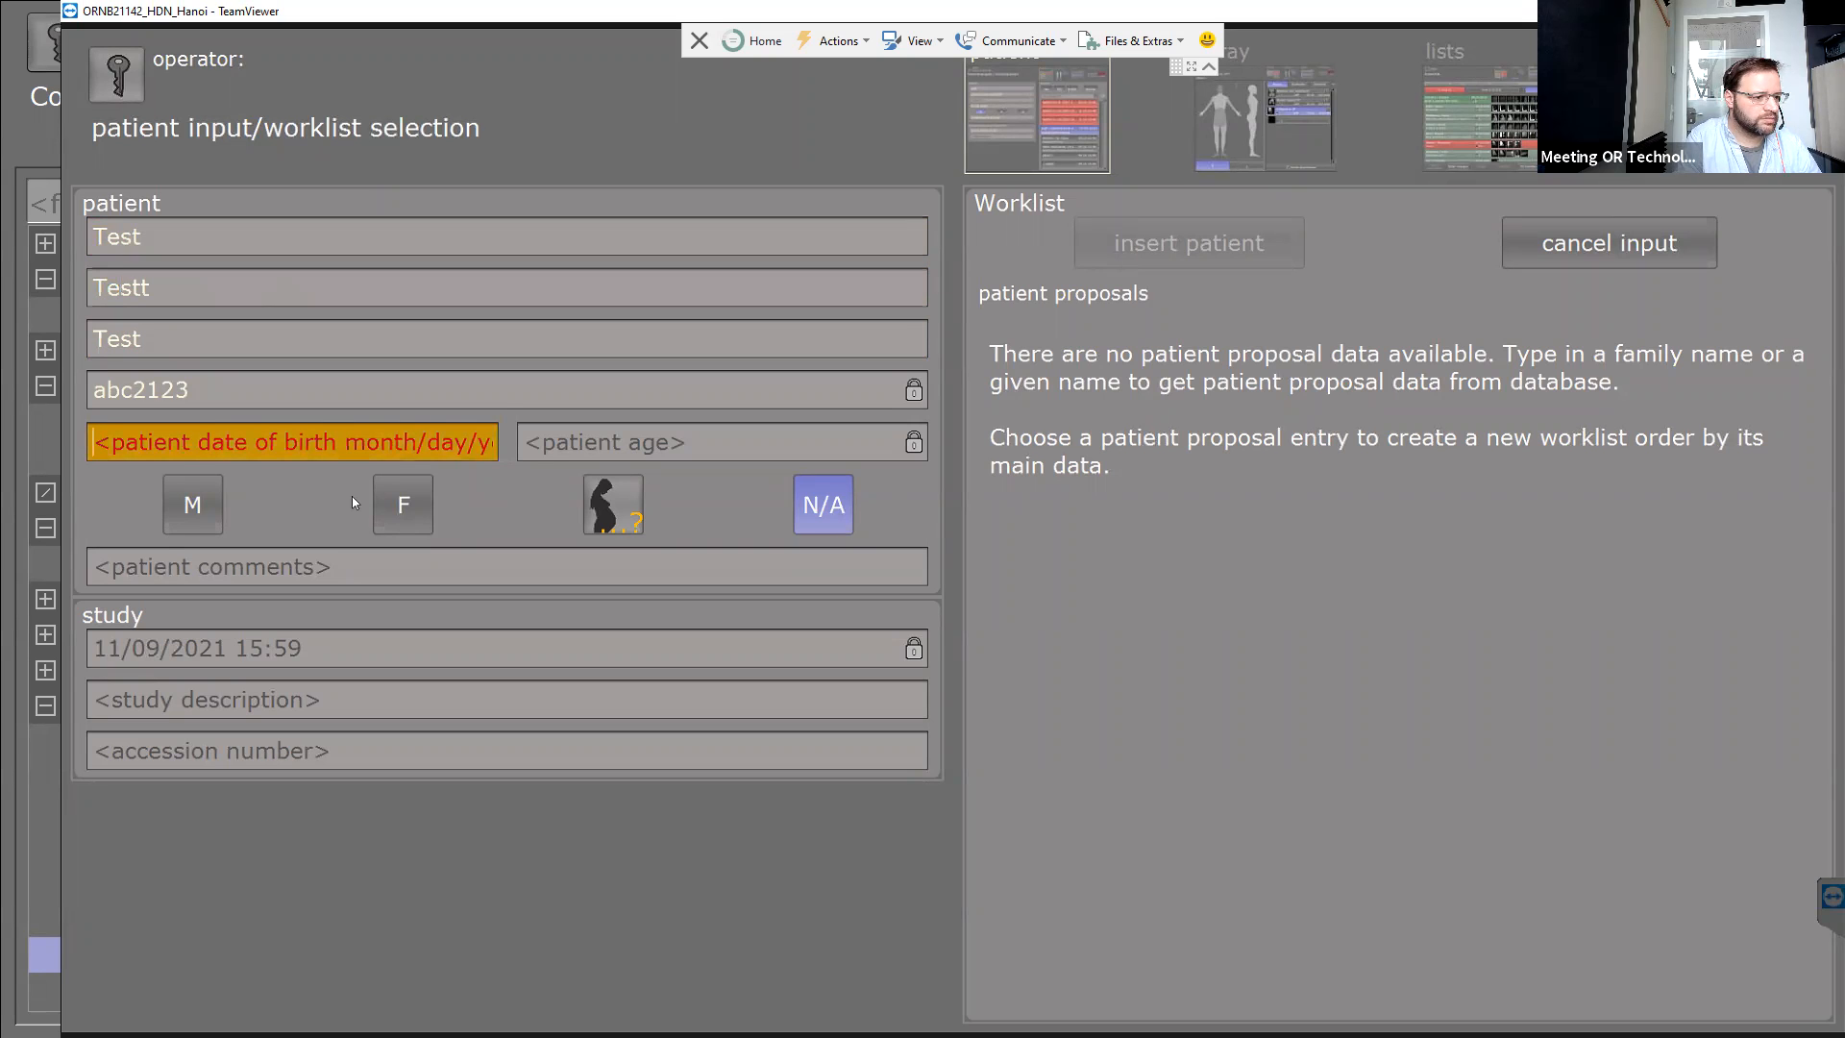
type("12")
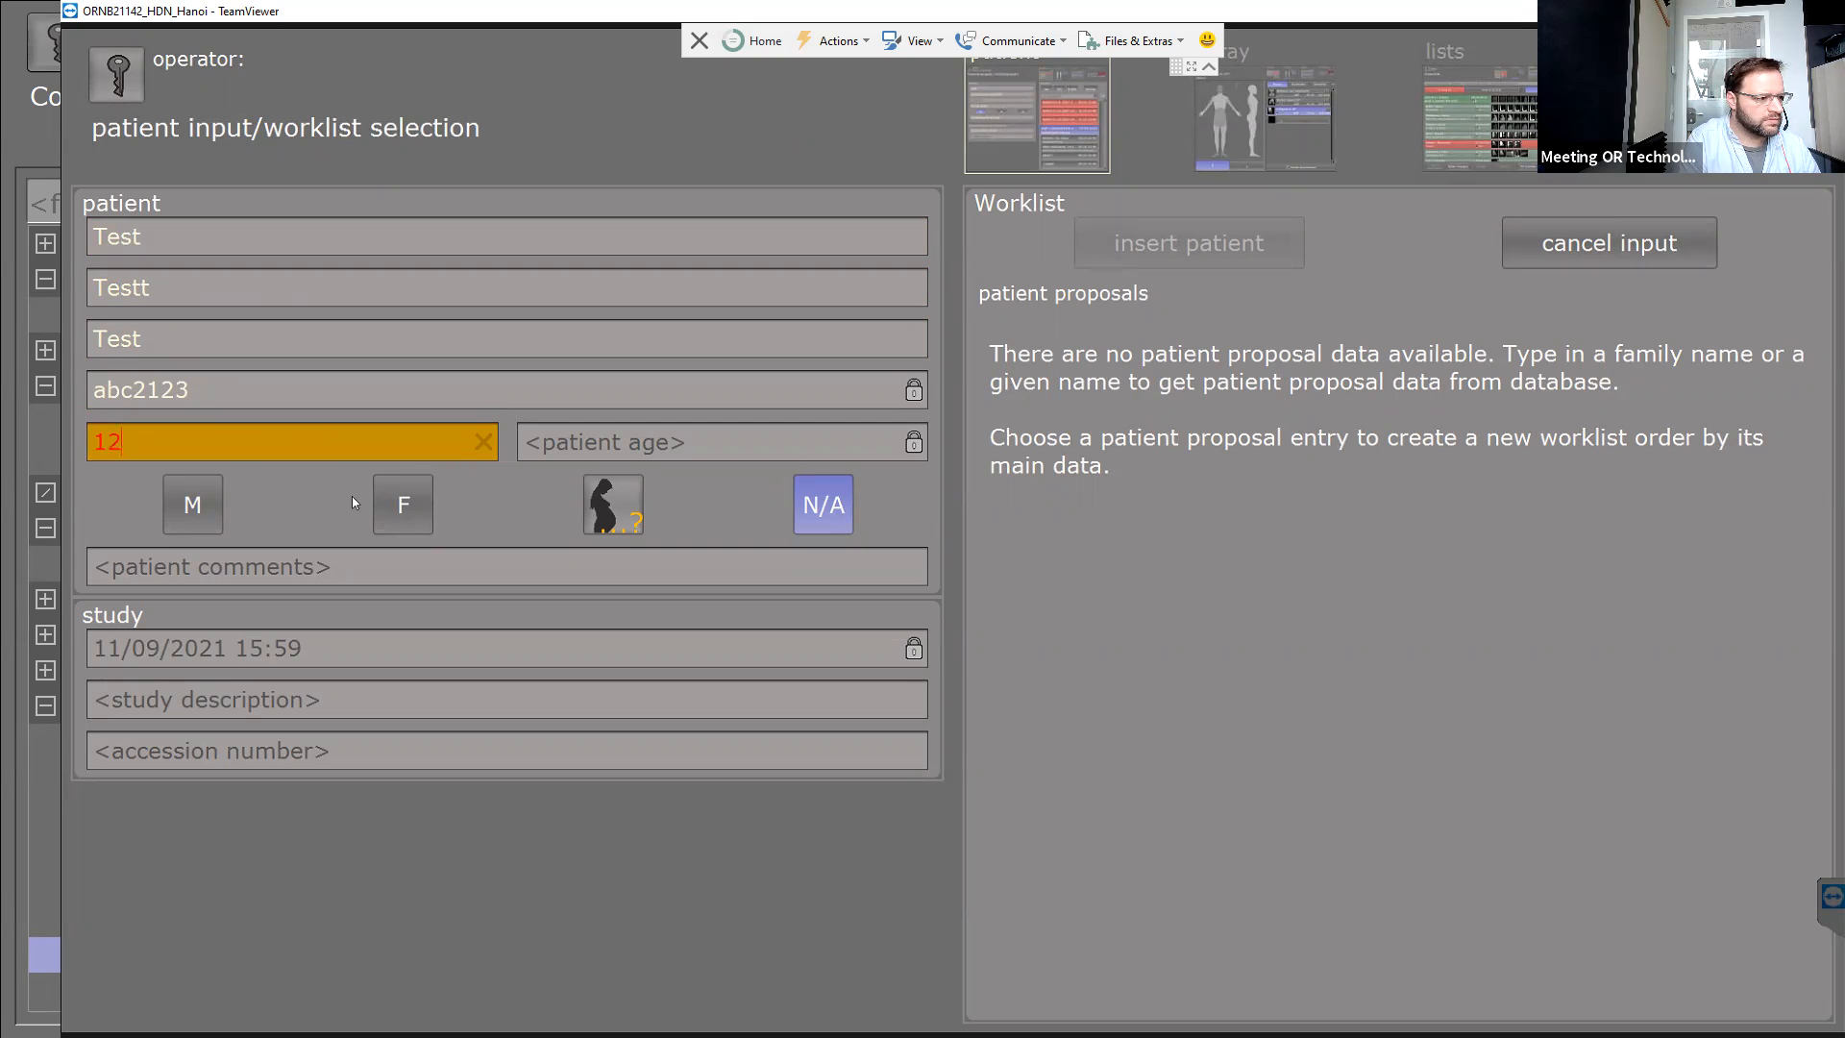
type("/")
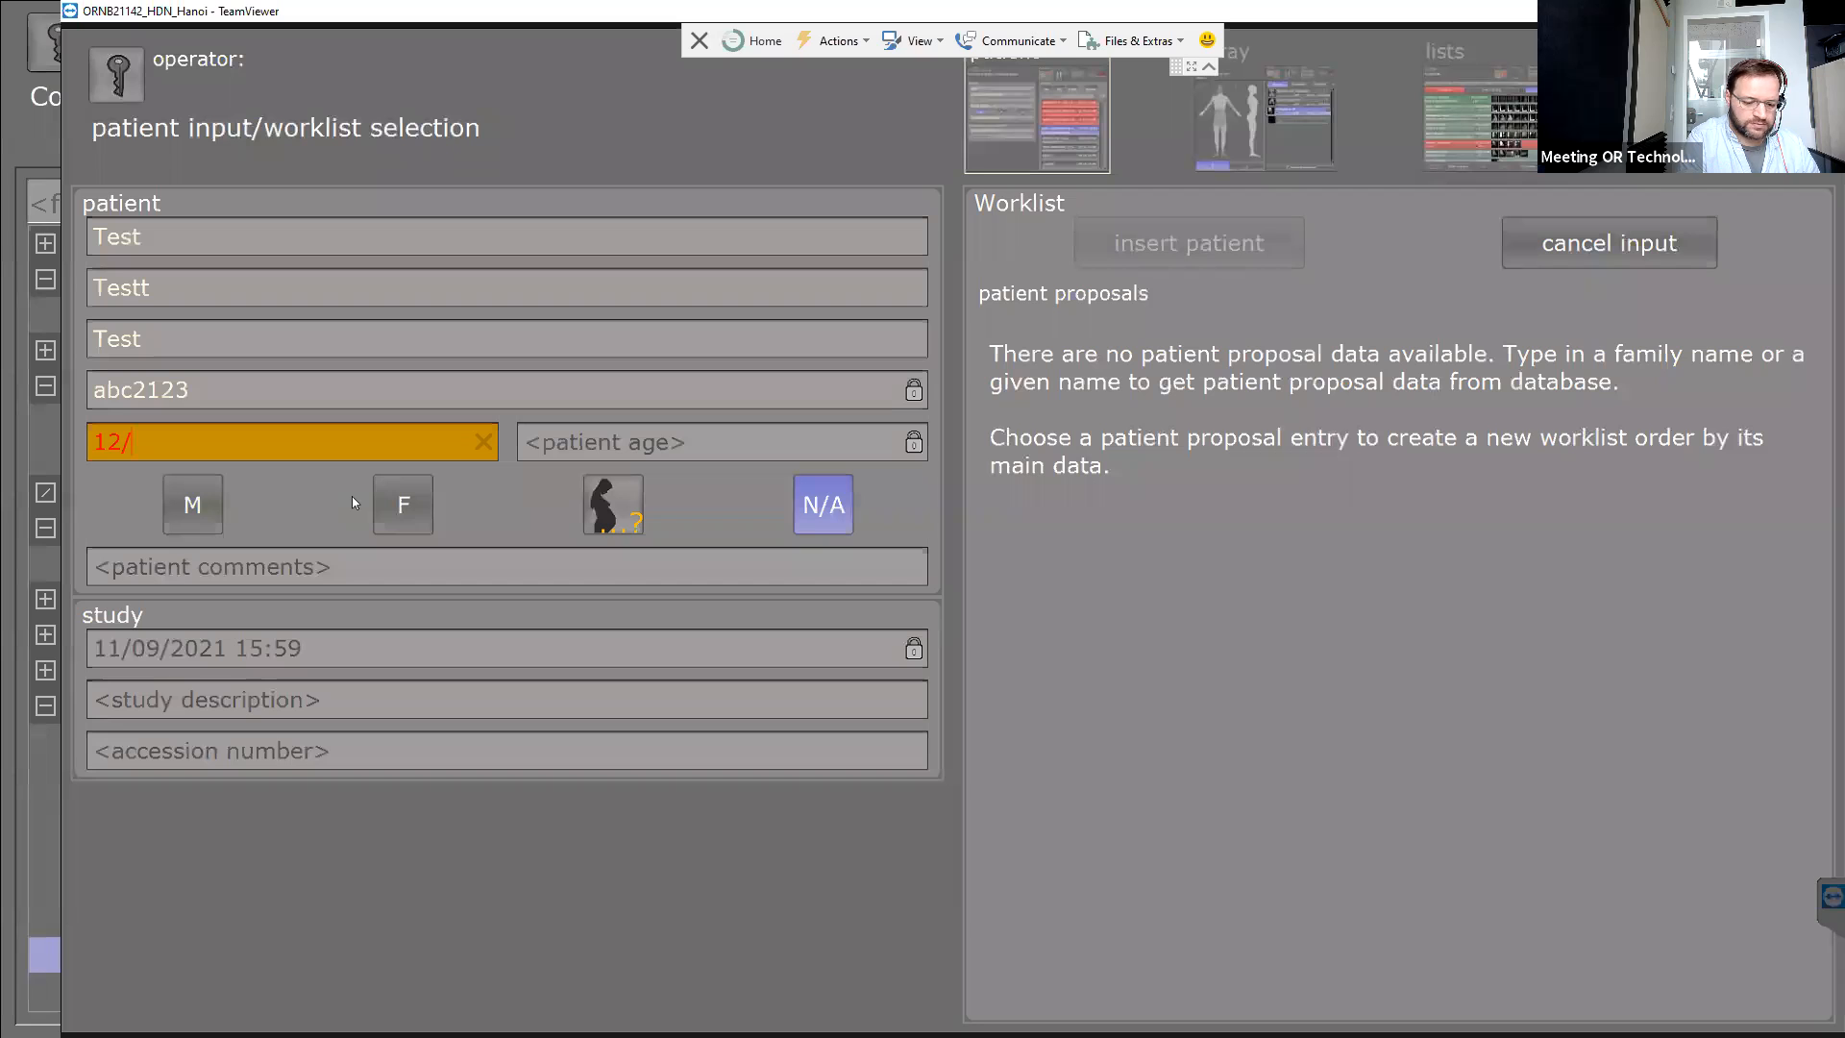
type("24/2021")
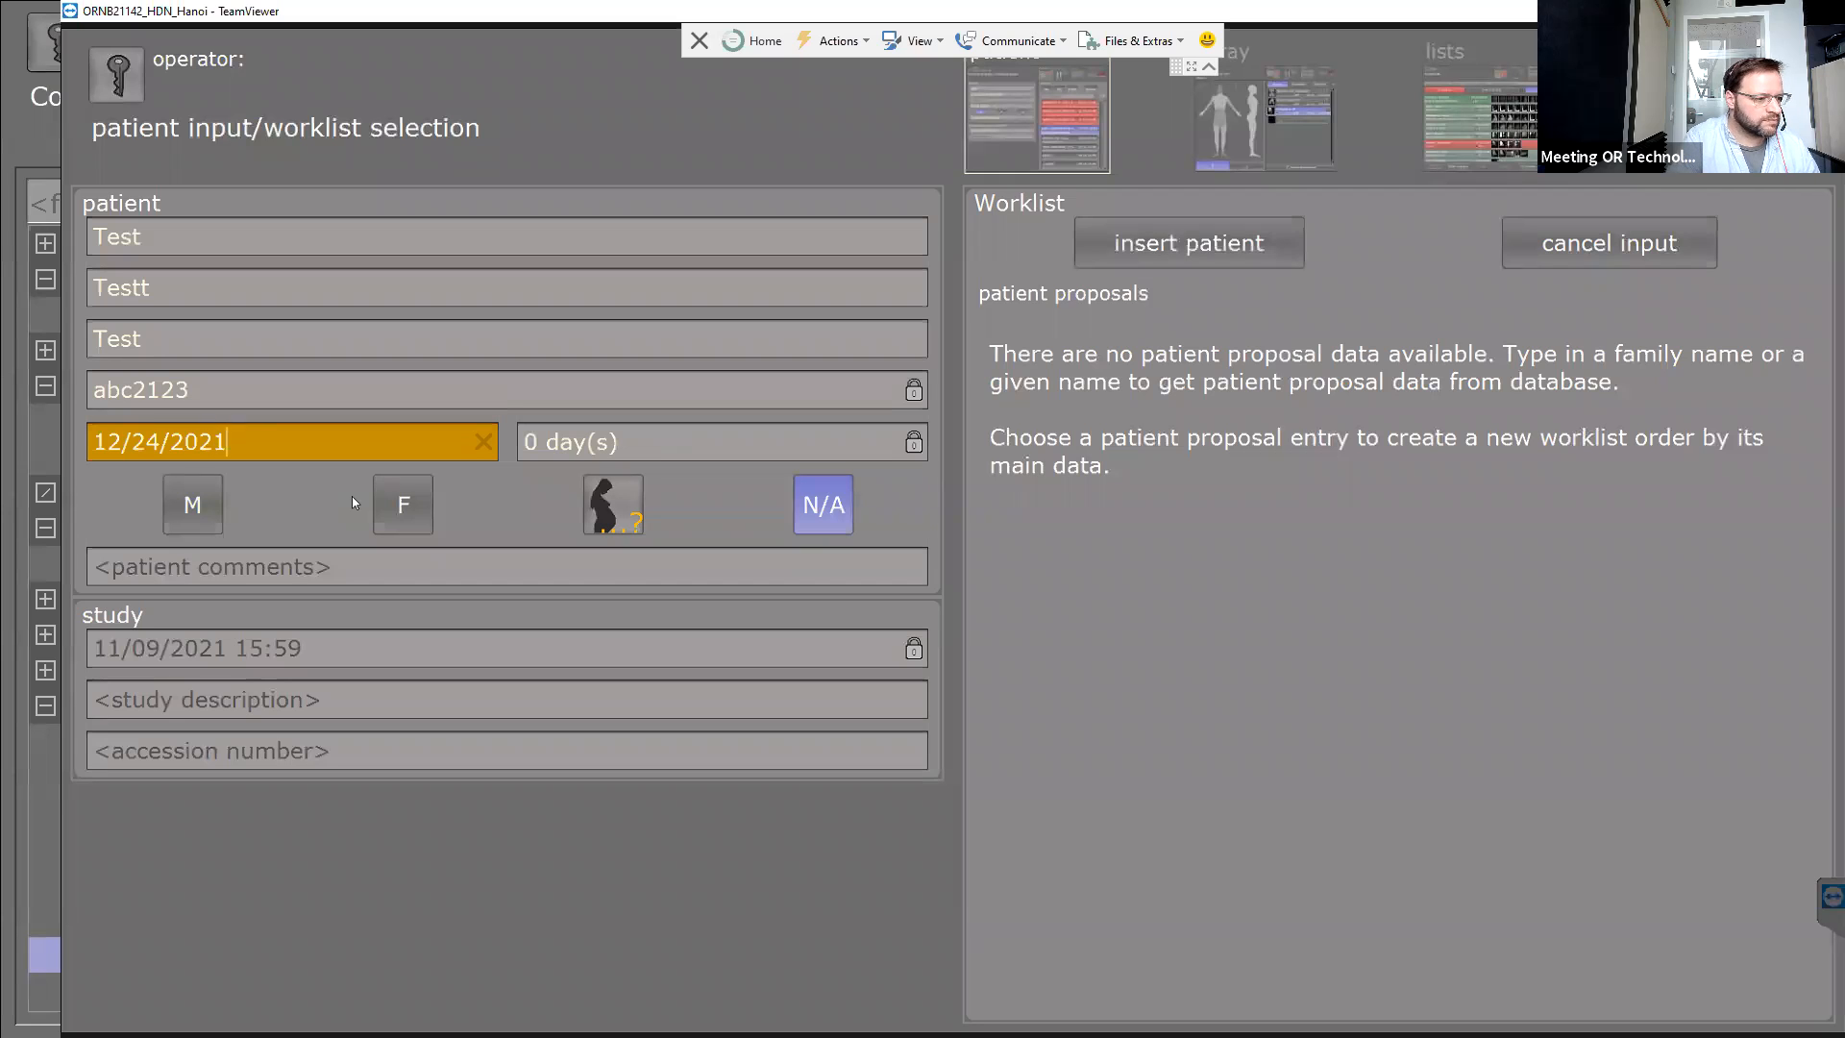
left_click(1180, 250)
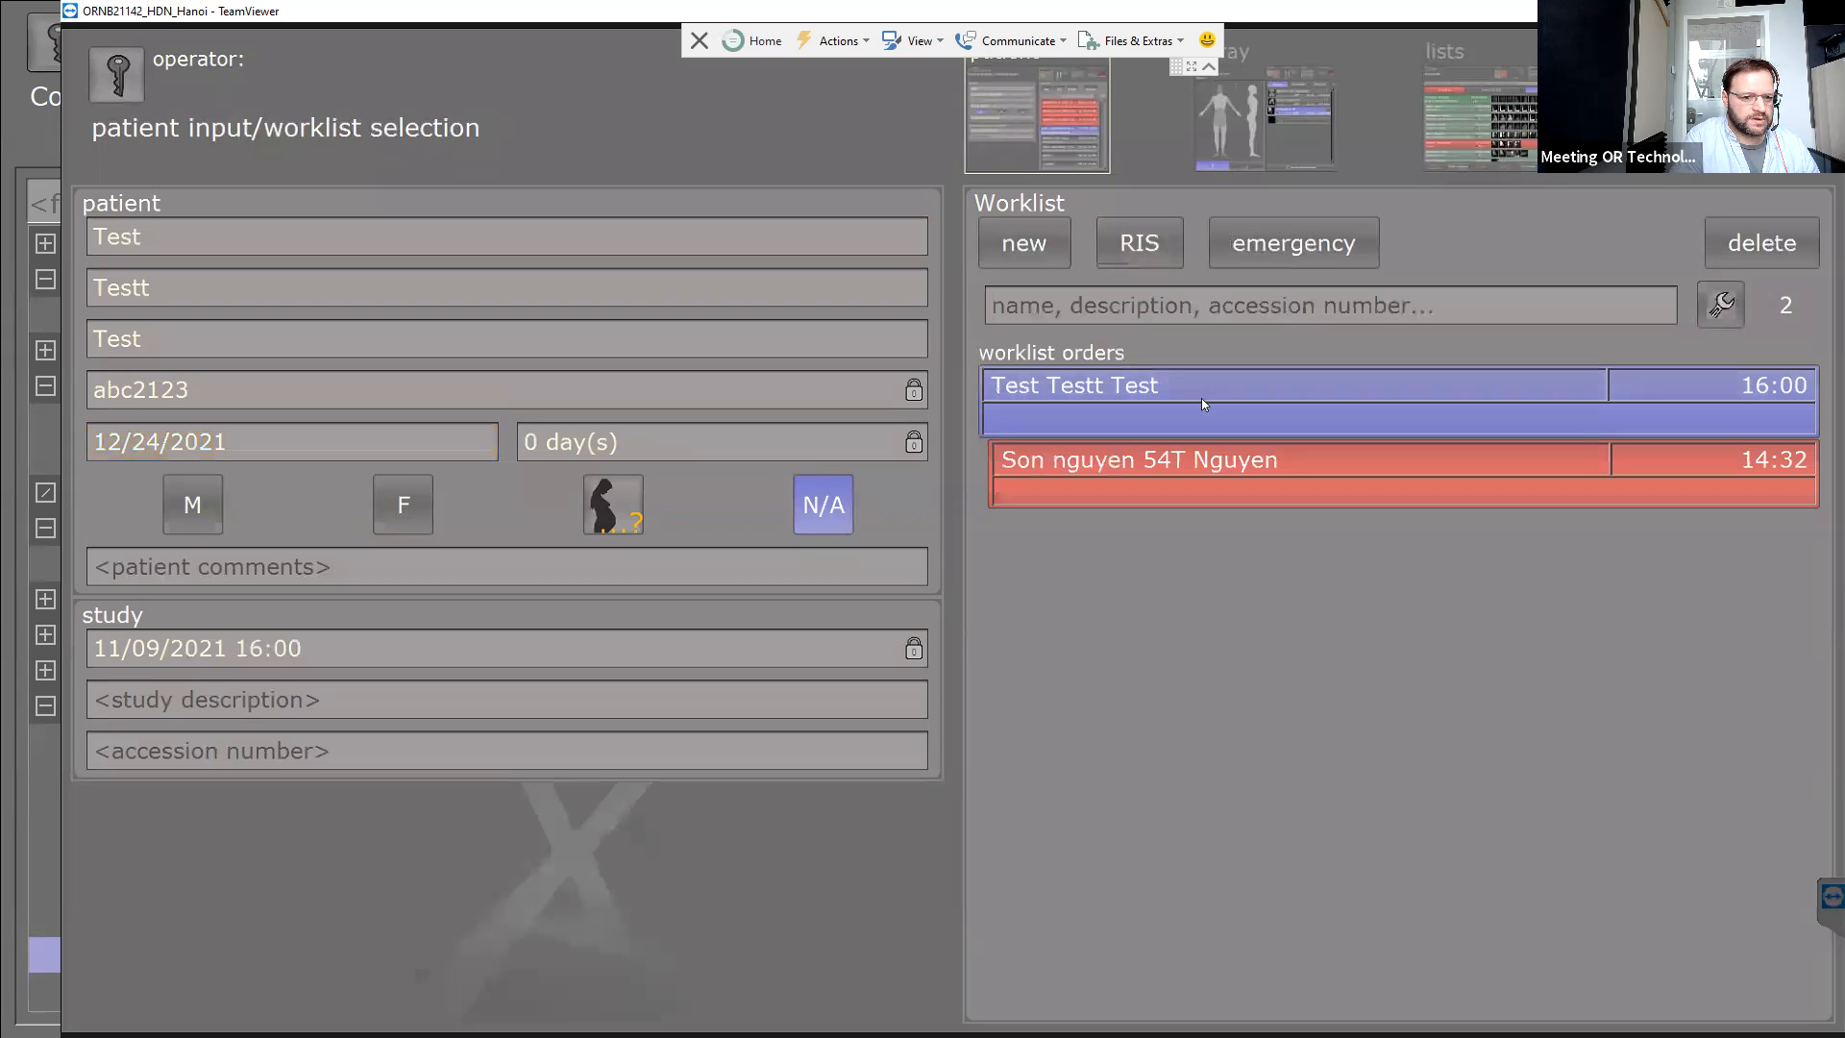
Start another new patient, then open management and log in as administrator.
left_click(1003, 247)
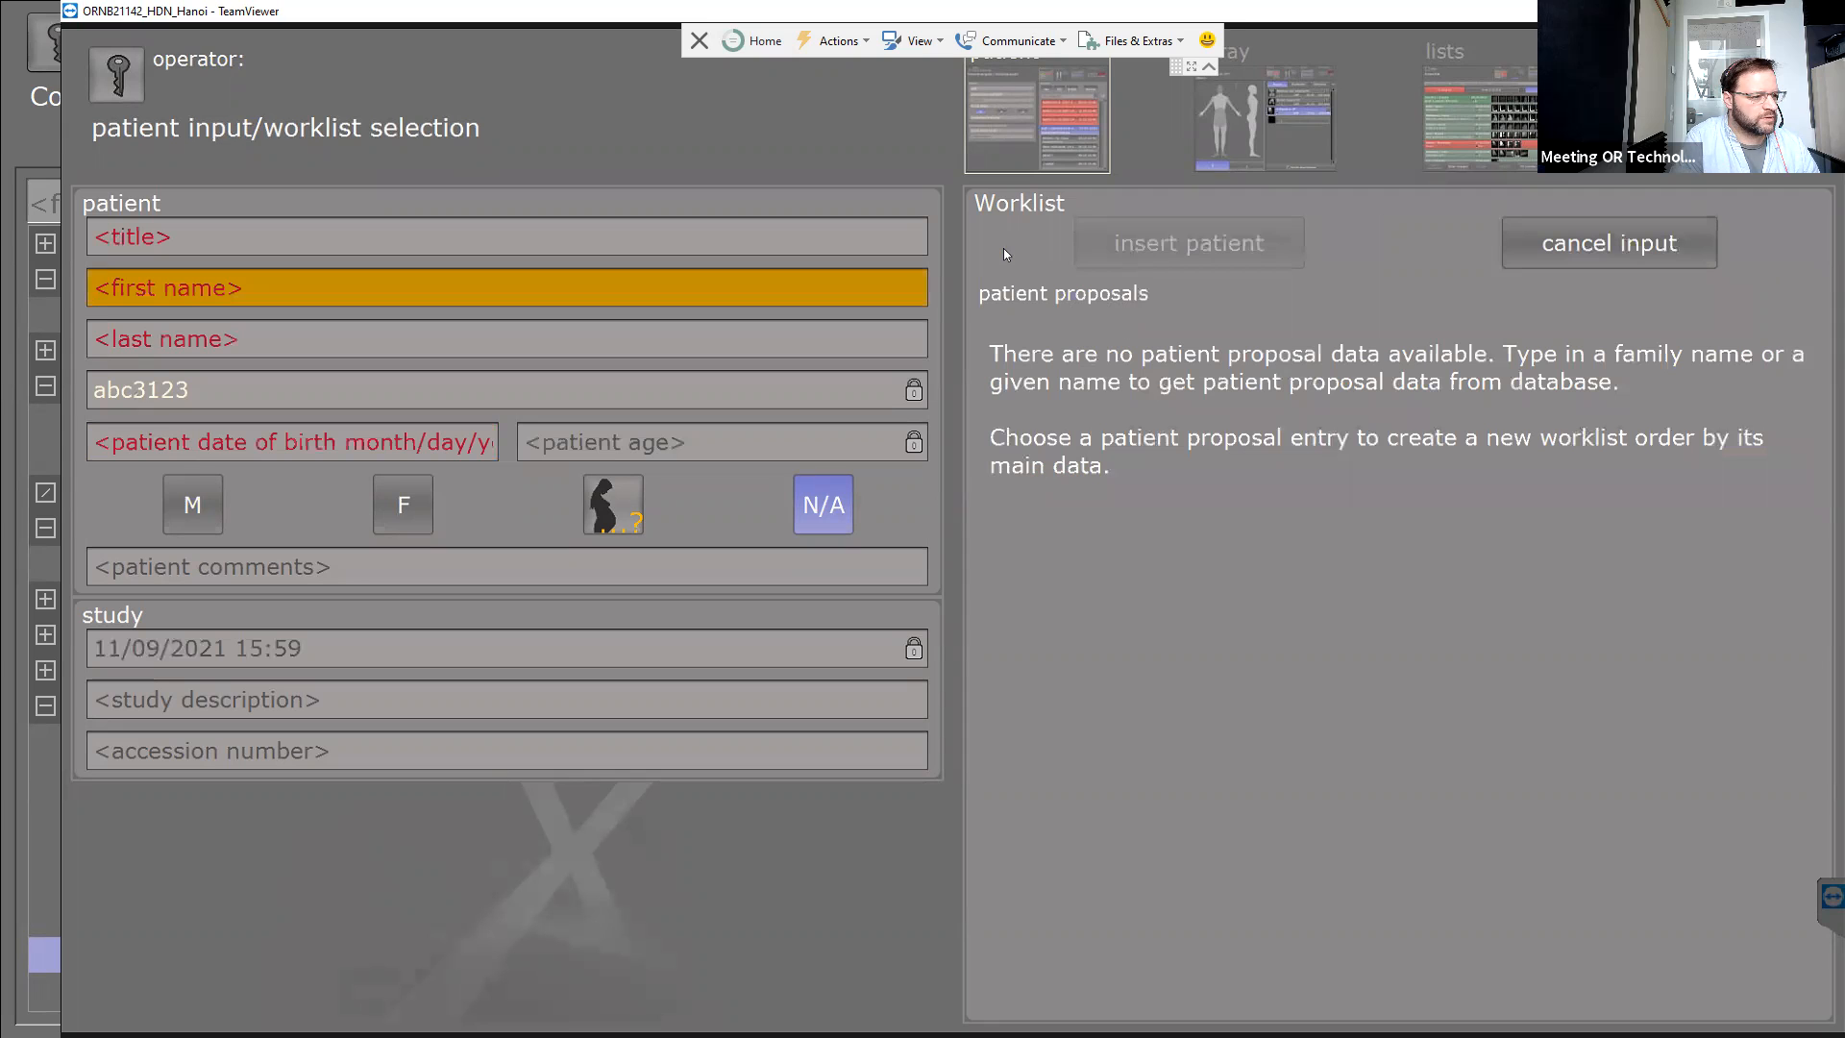
left_click(130, 392)
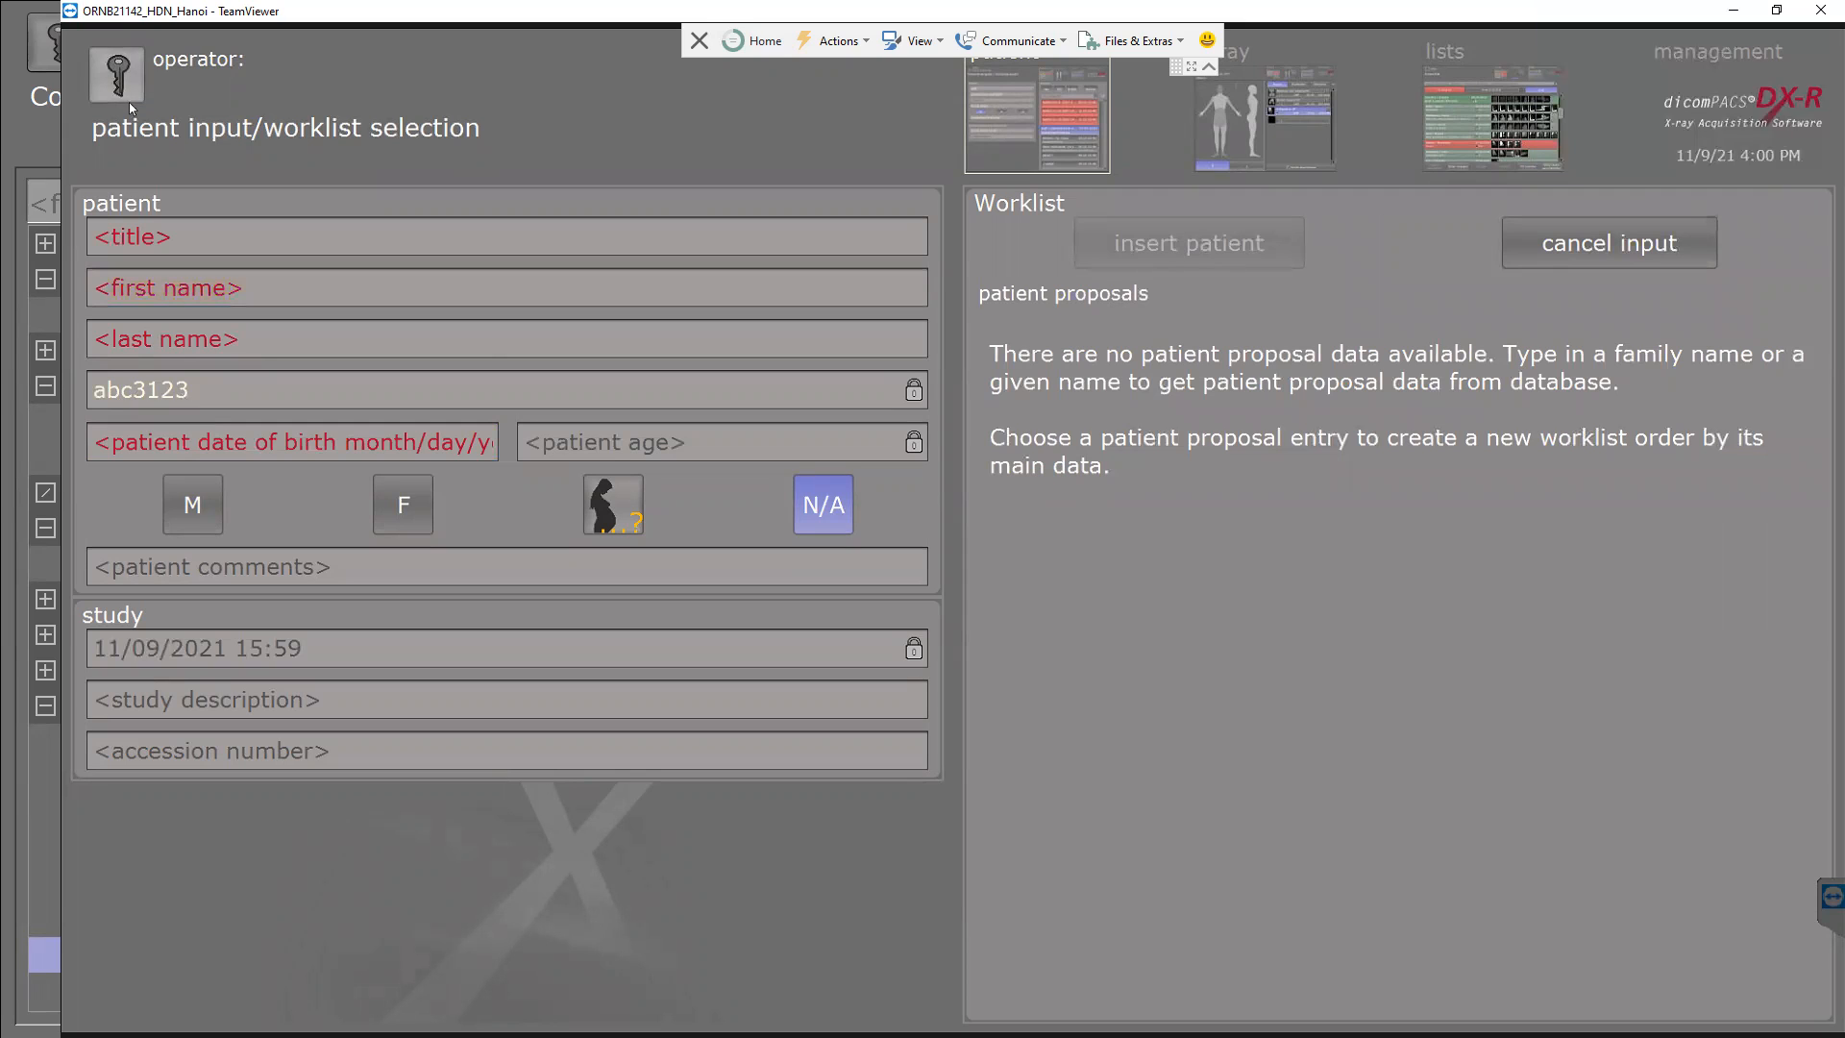
left_click(1716, 100)
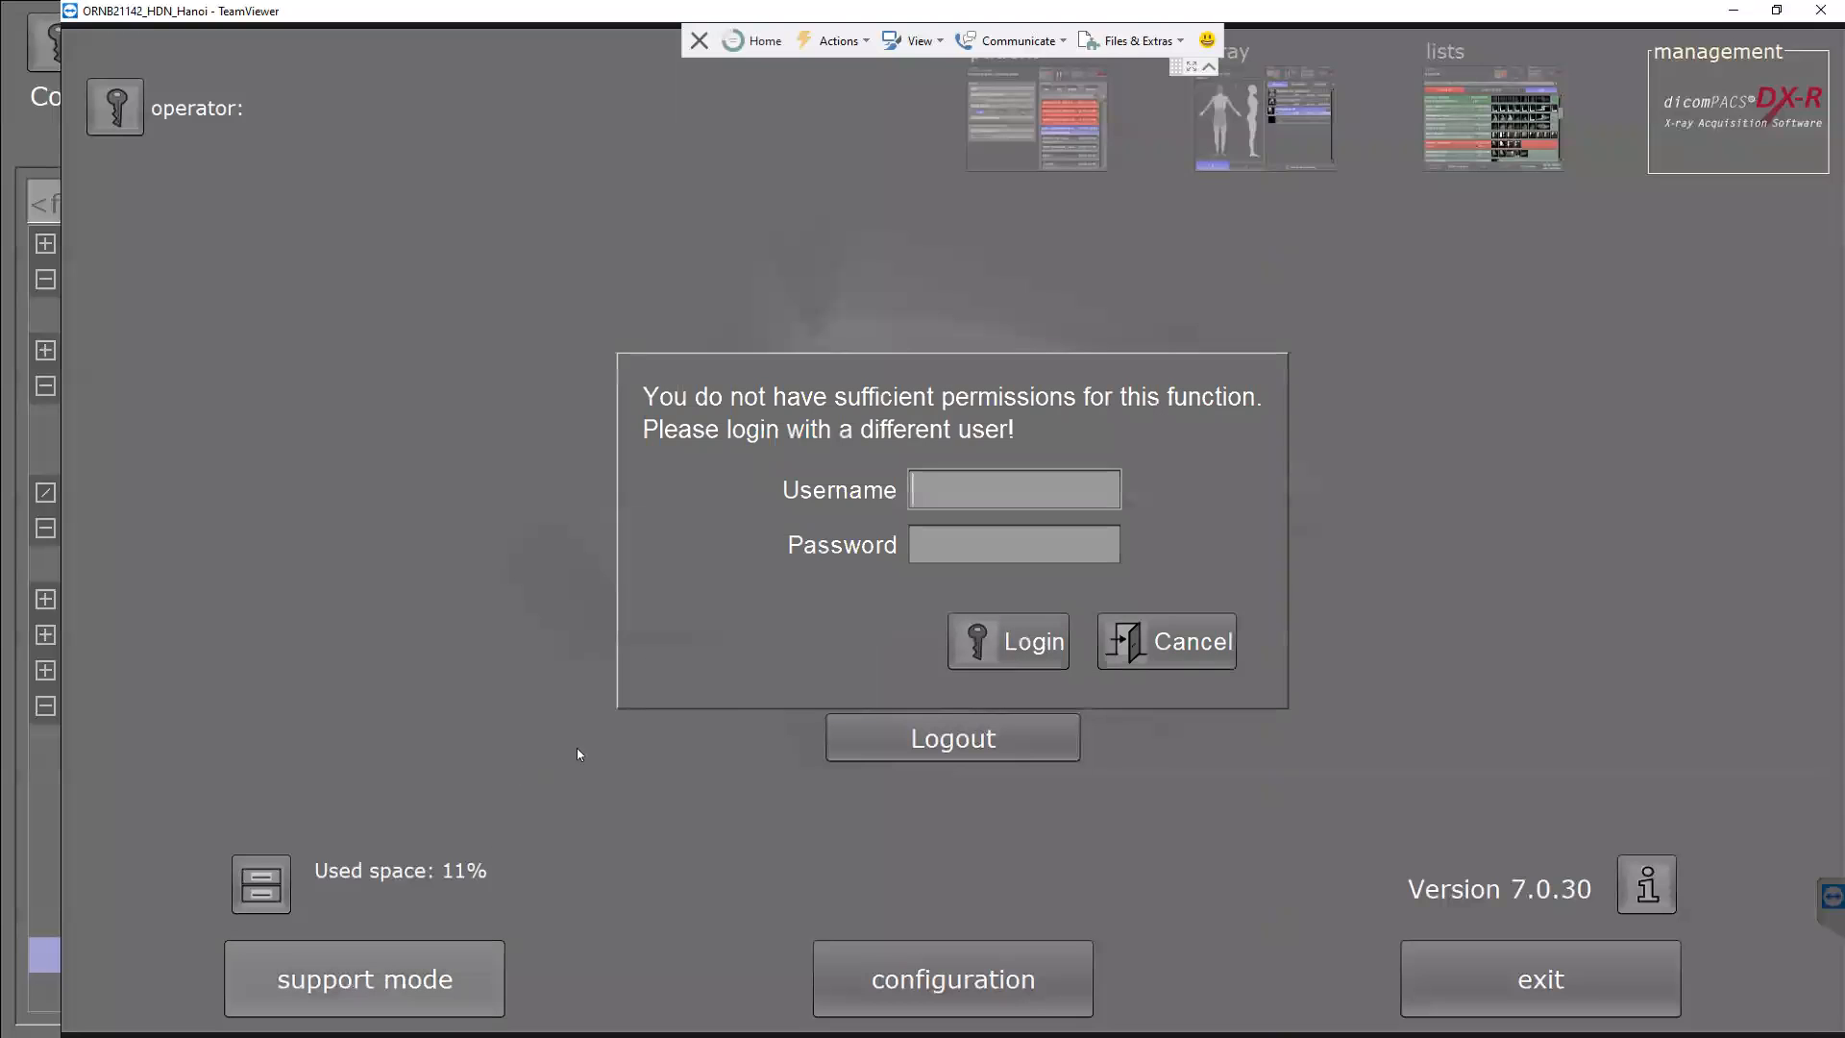
type("admin")
key("Tab")
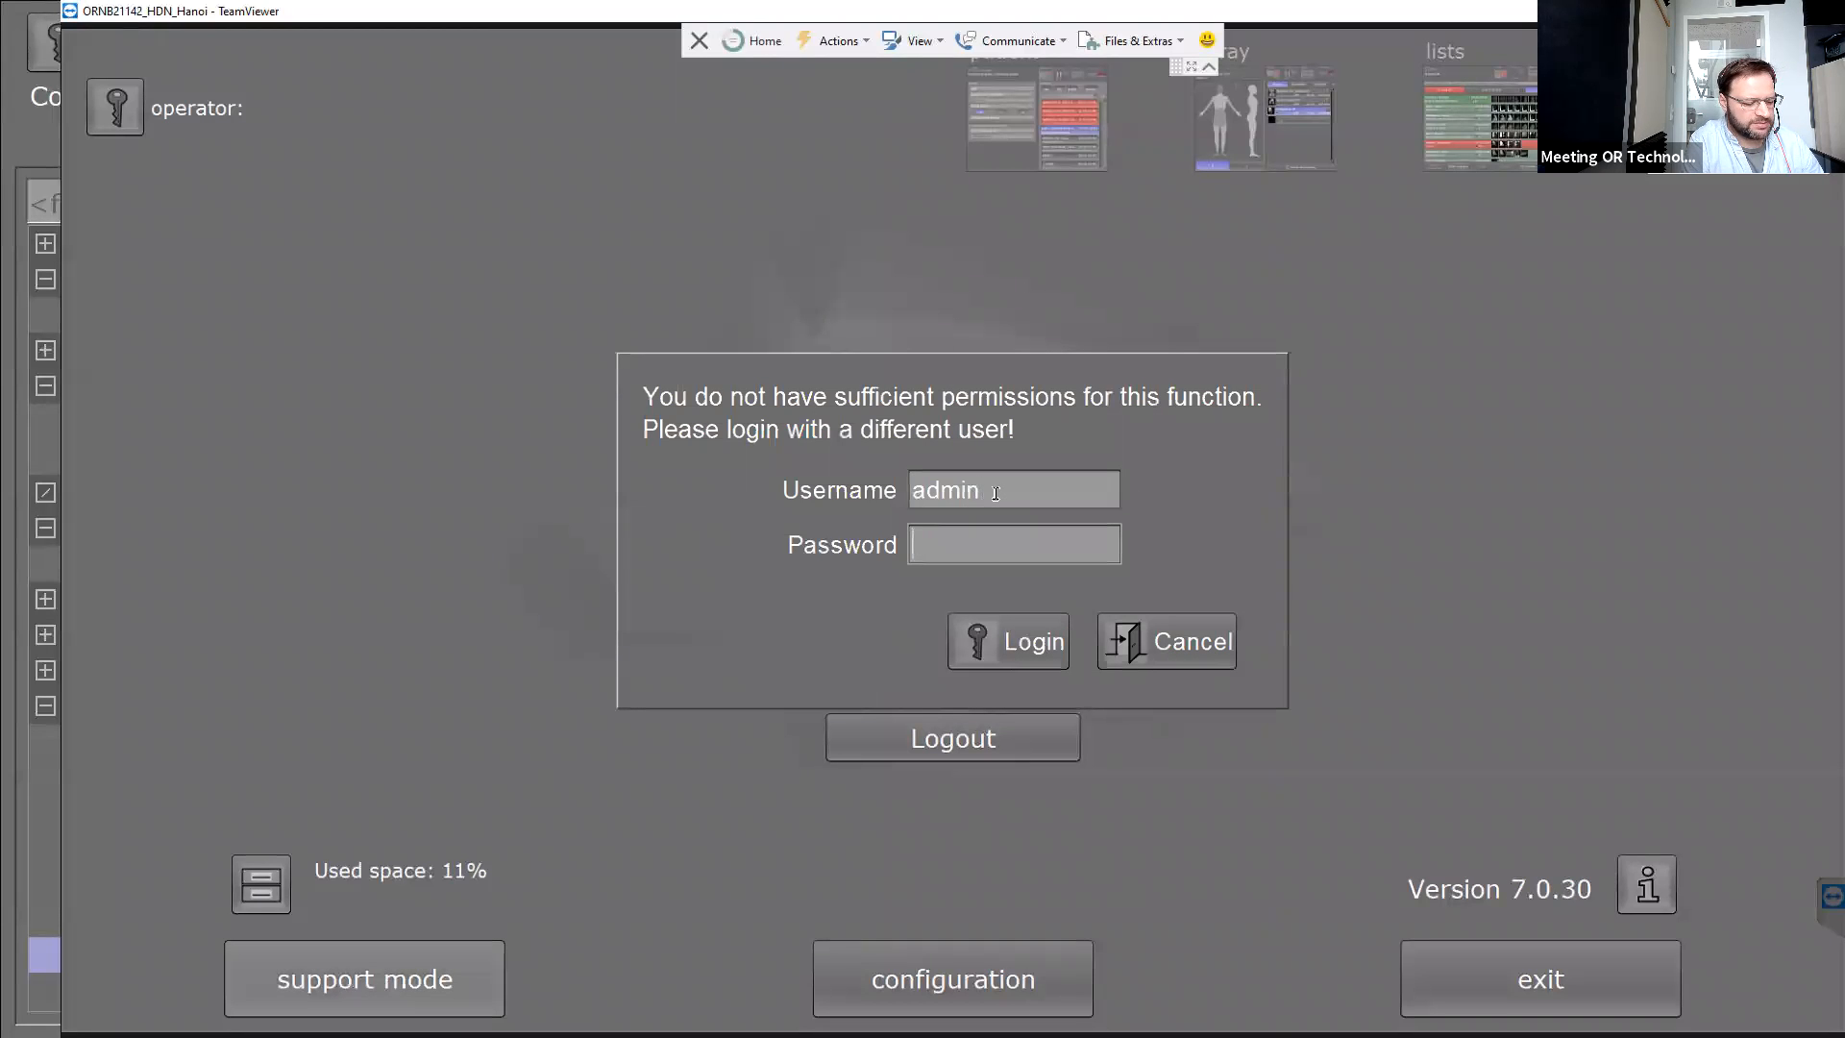
type("*****")
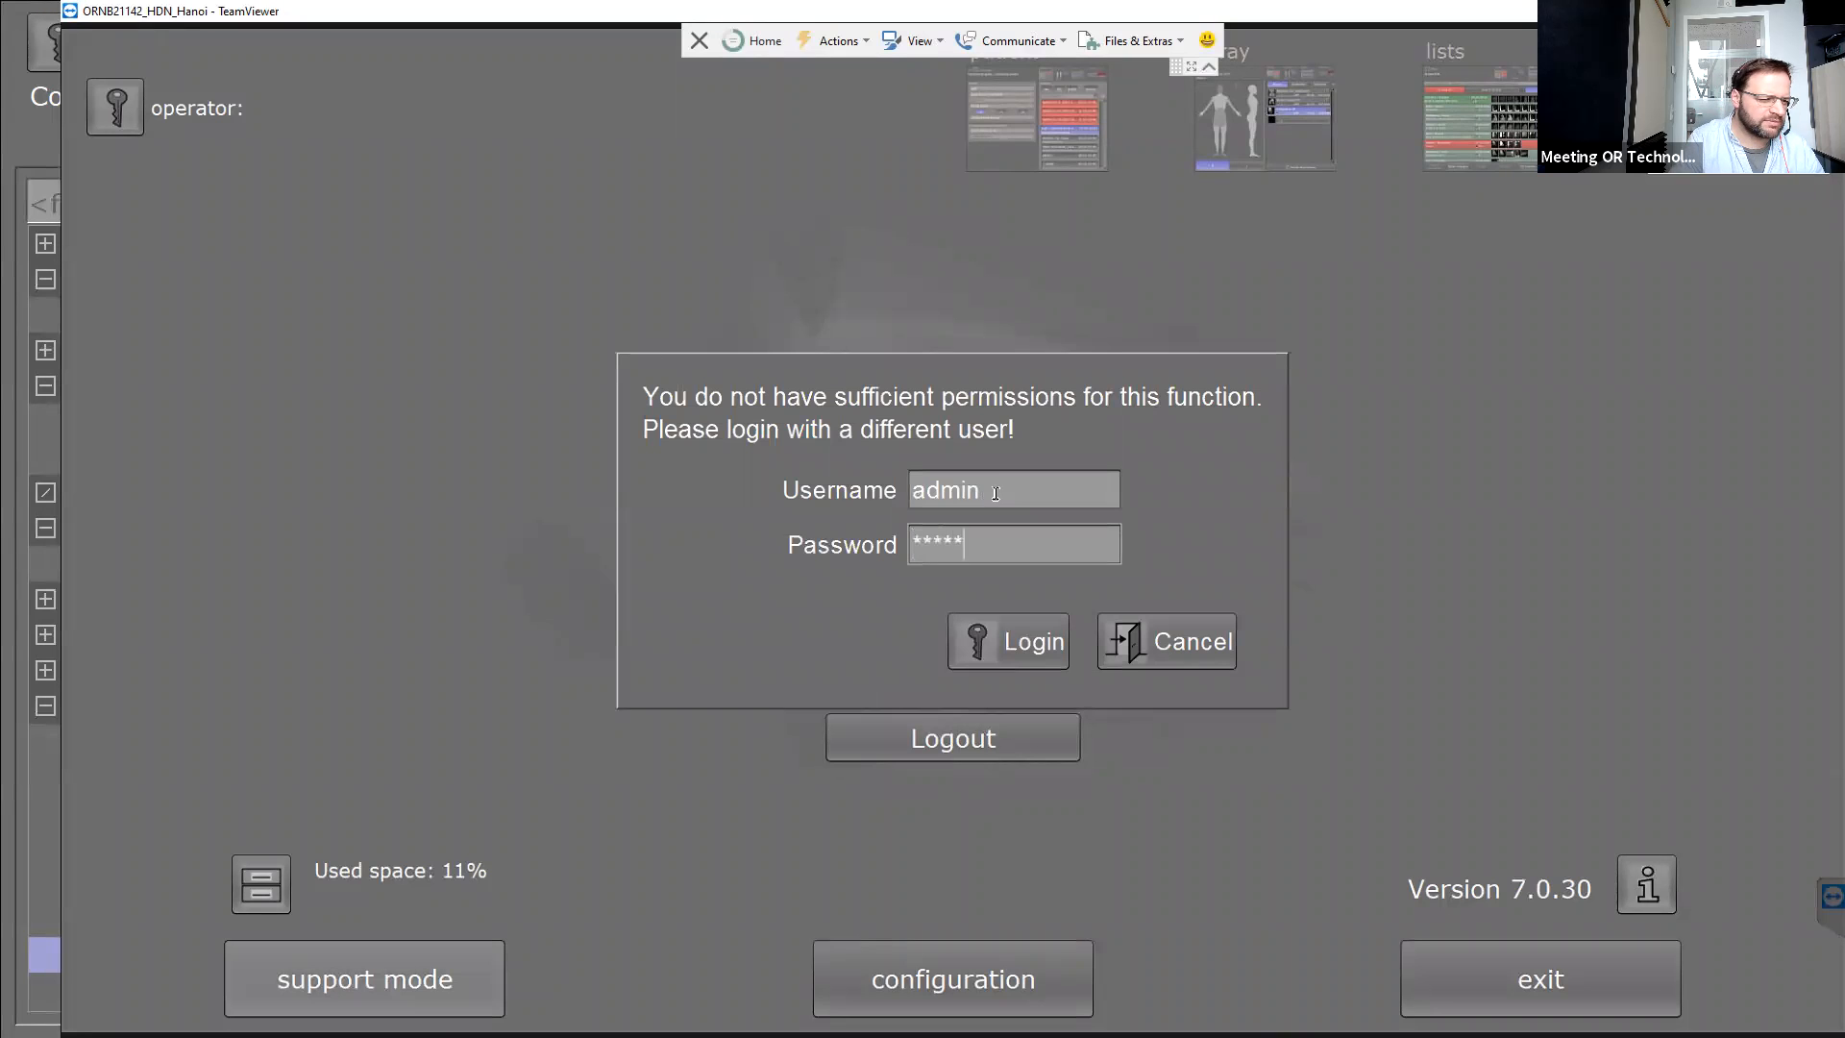
key("Return")
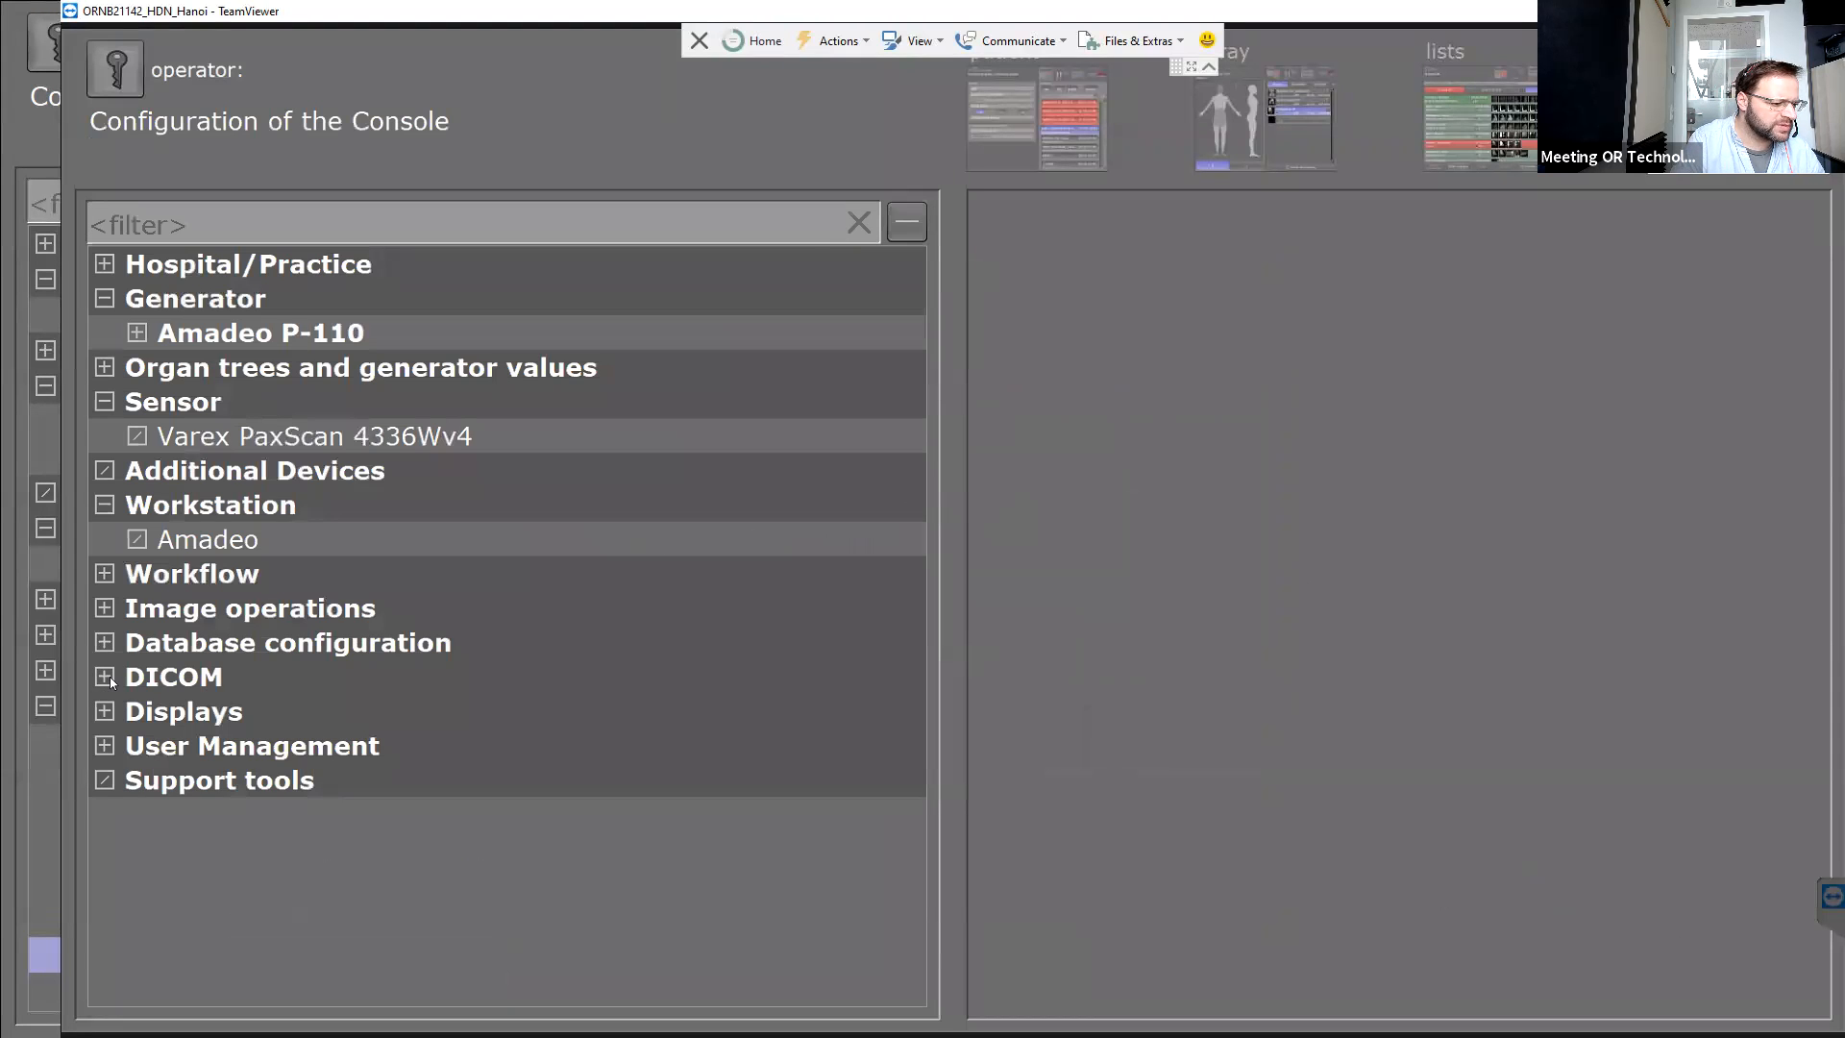
Set the Worklist View patient ID to simple text input, then view Assignment of exposures settings.
left_click(103, 574)
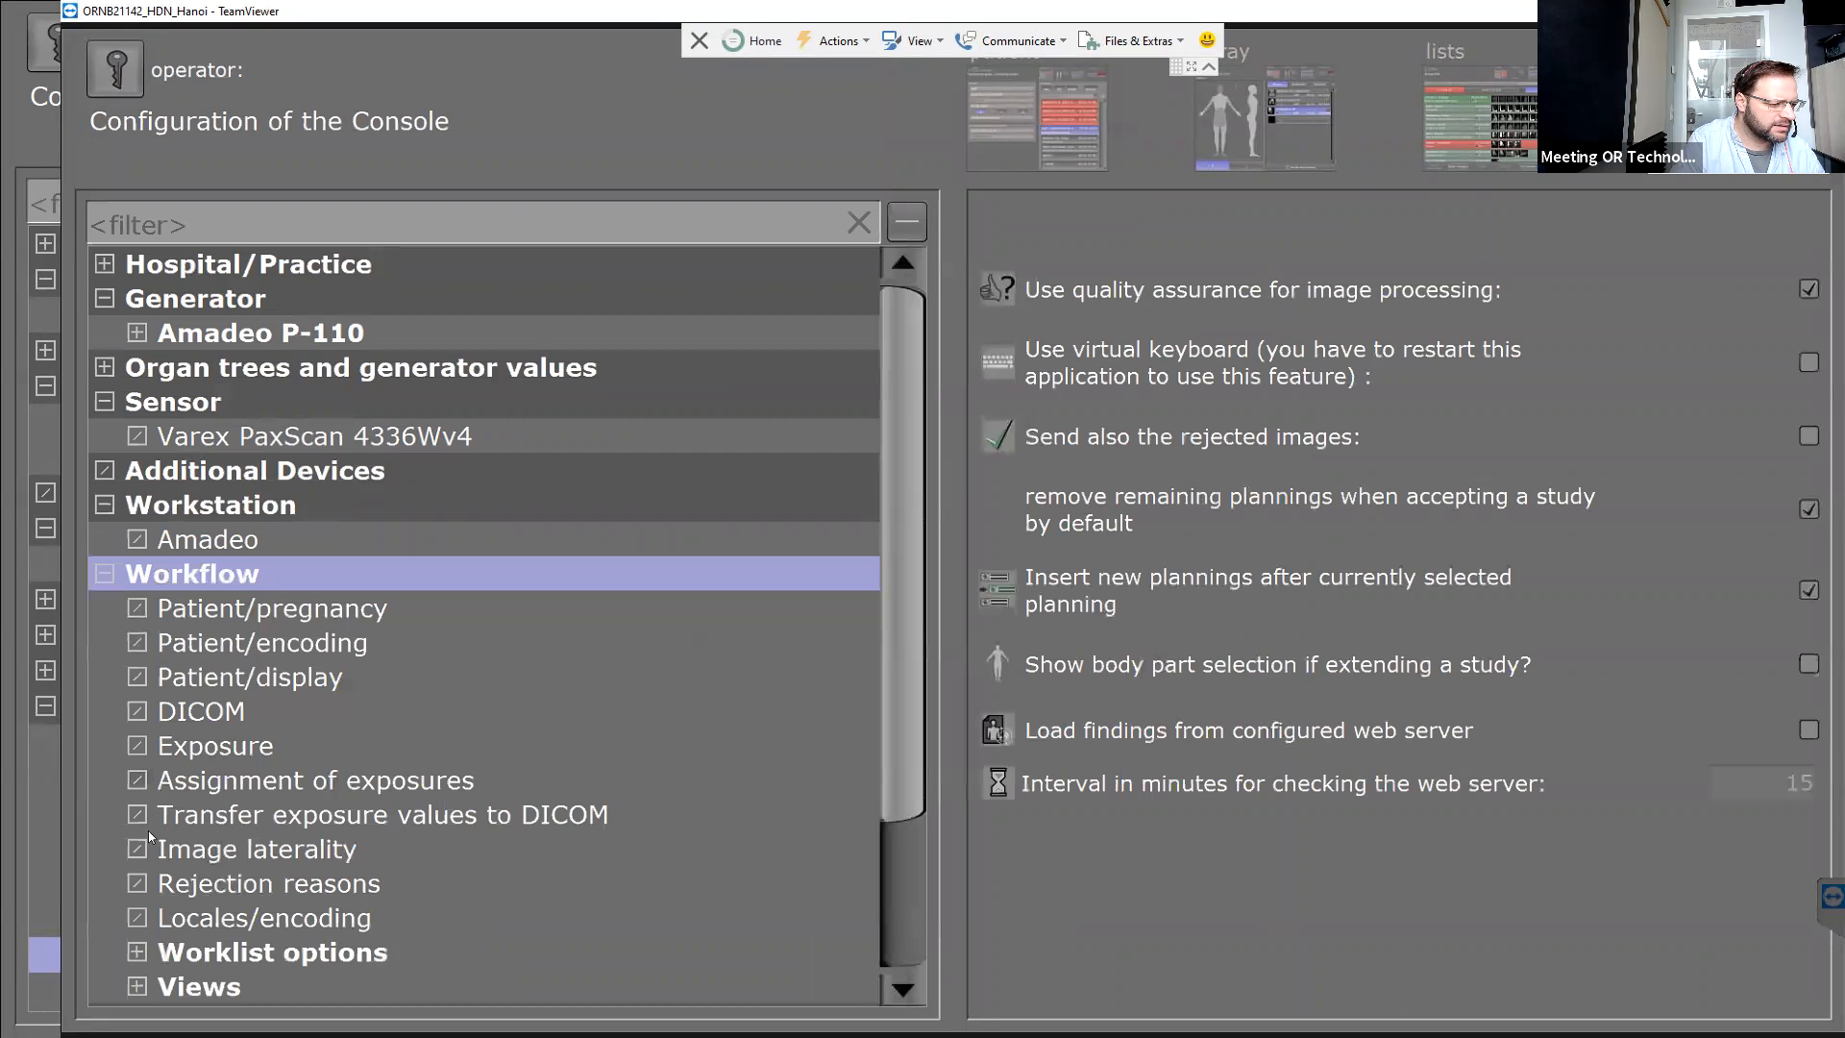
left_click(137, 988)
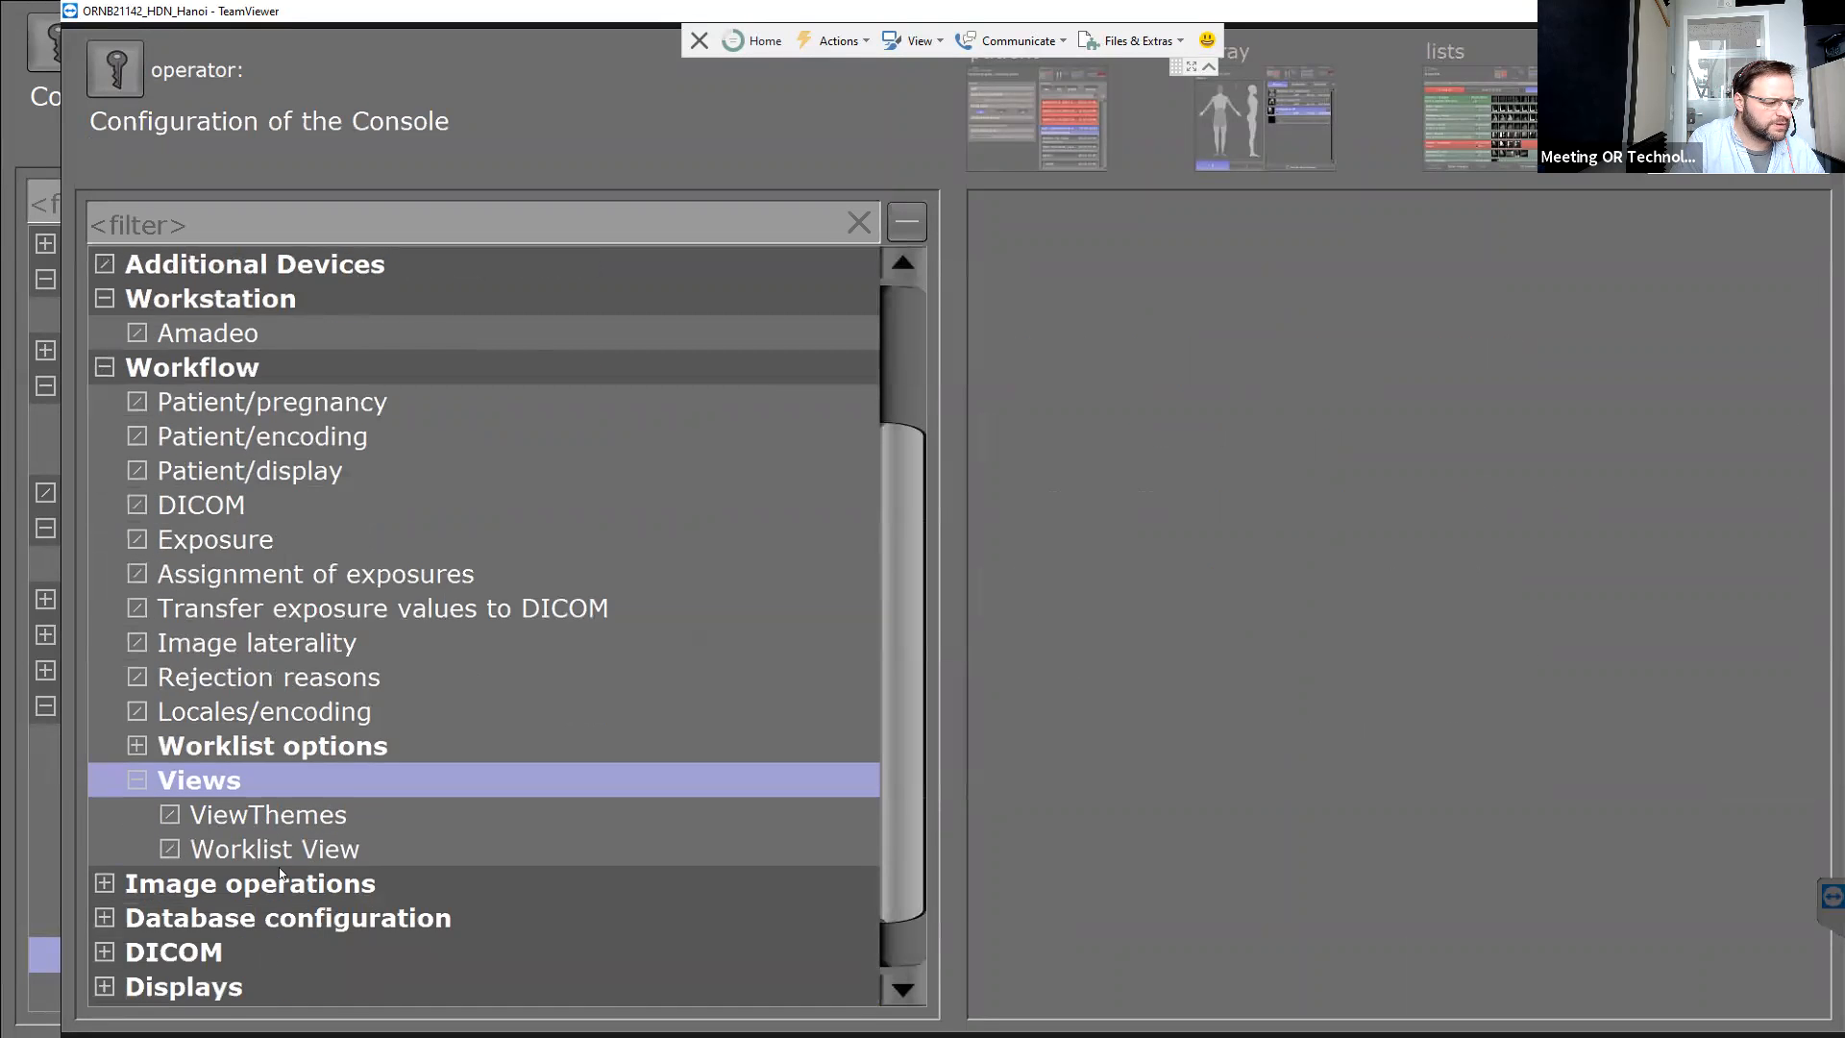
scroll(264, 850, "down", 1)
left_click(264, 850)
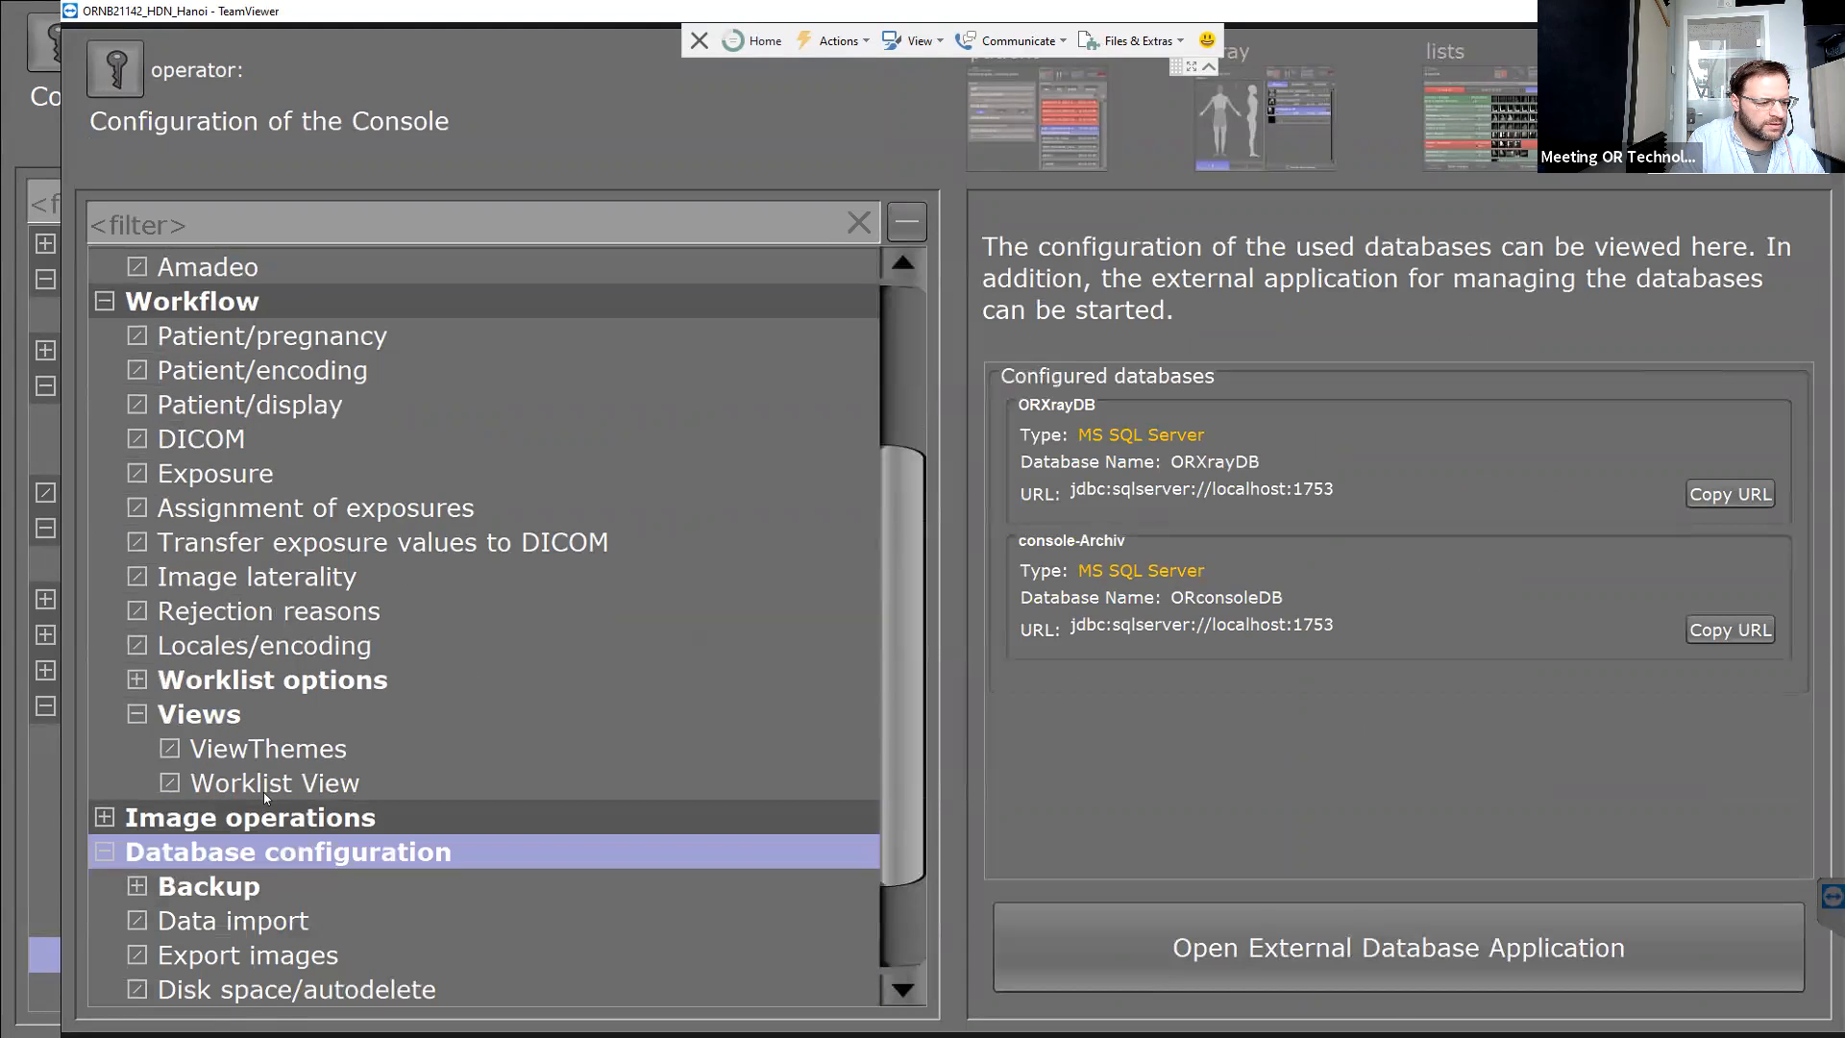
left_click(263, 792)
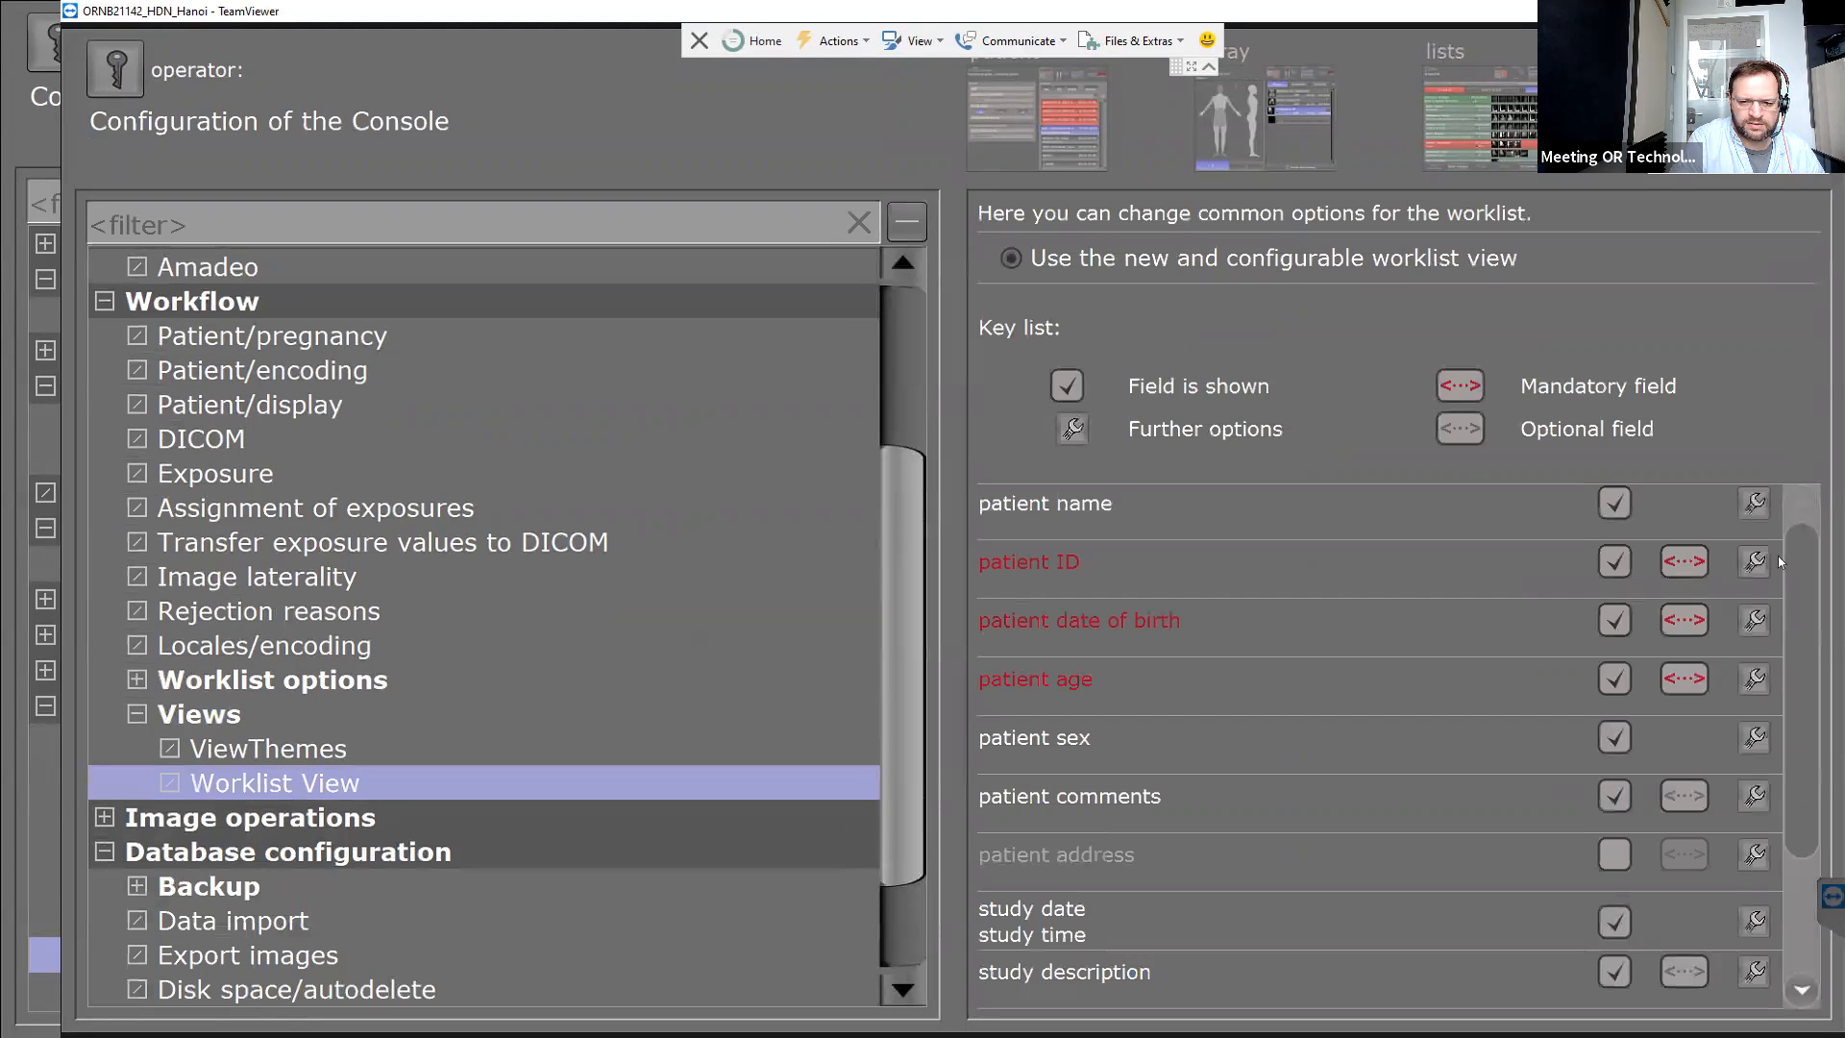
left_click(1753, 564)
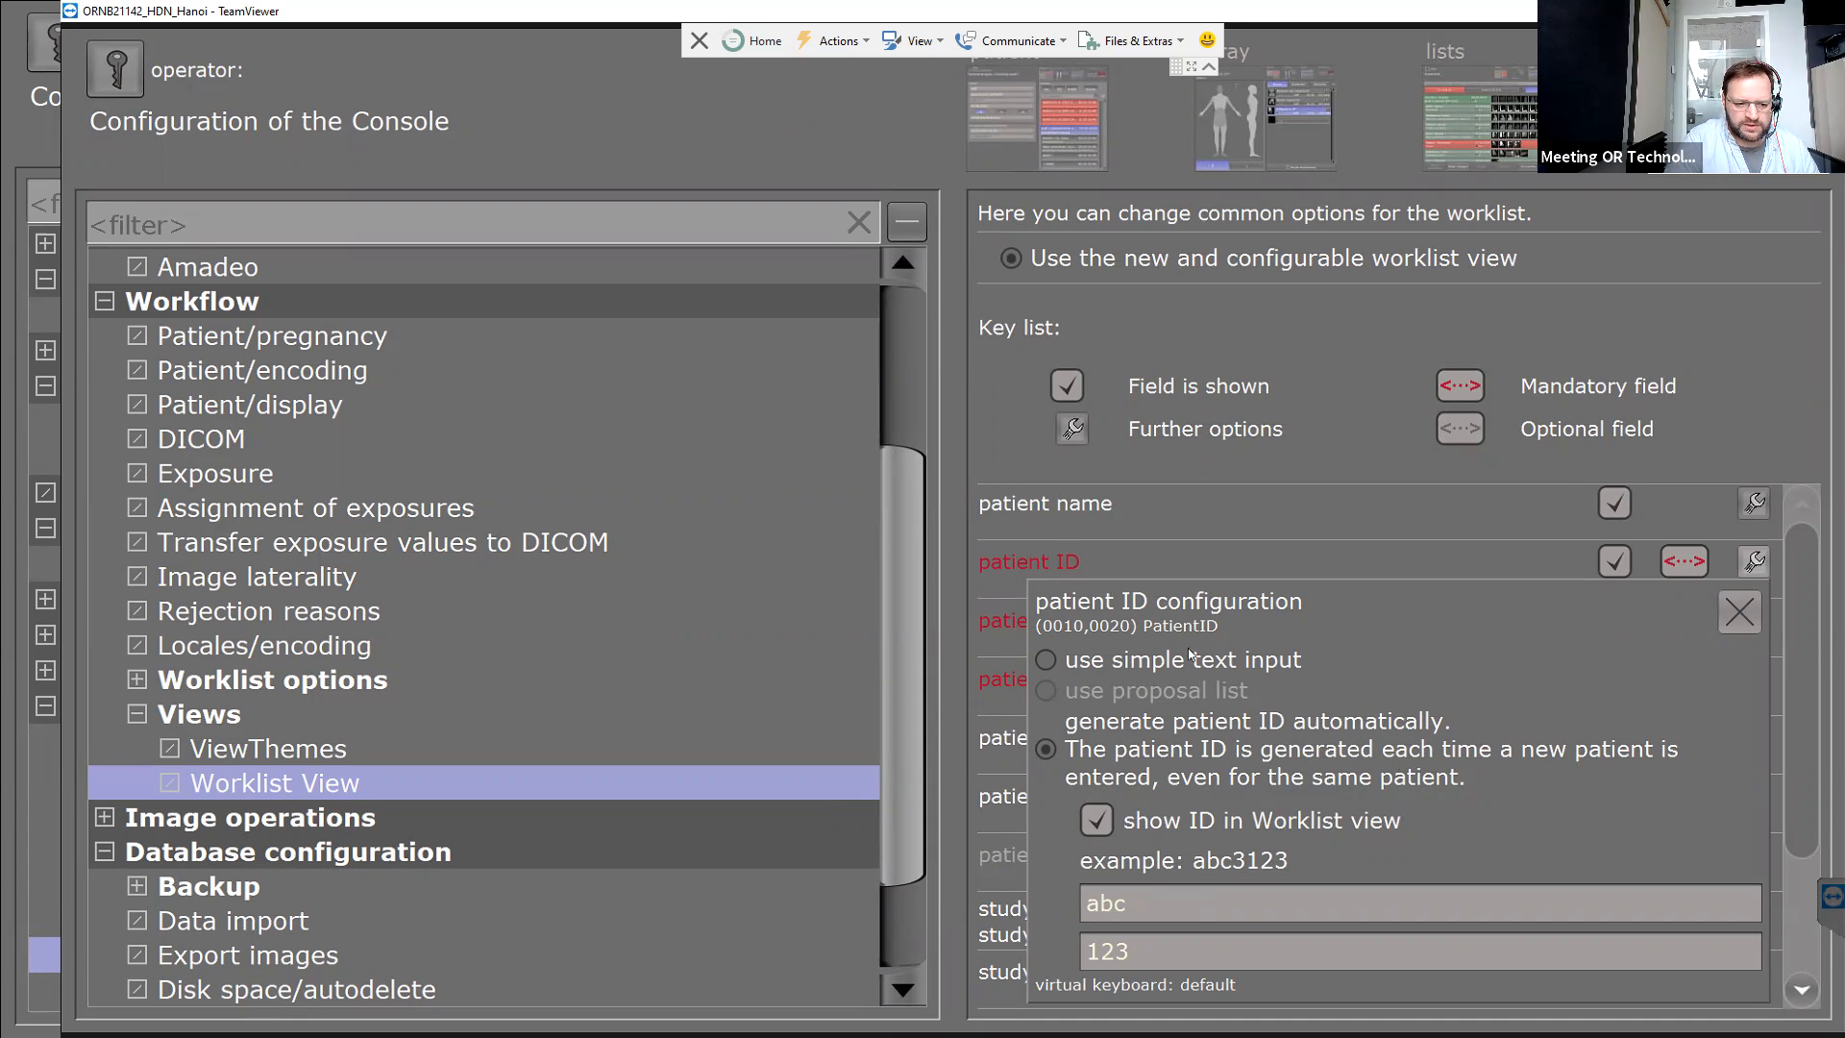
left_click(1044, 660)
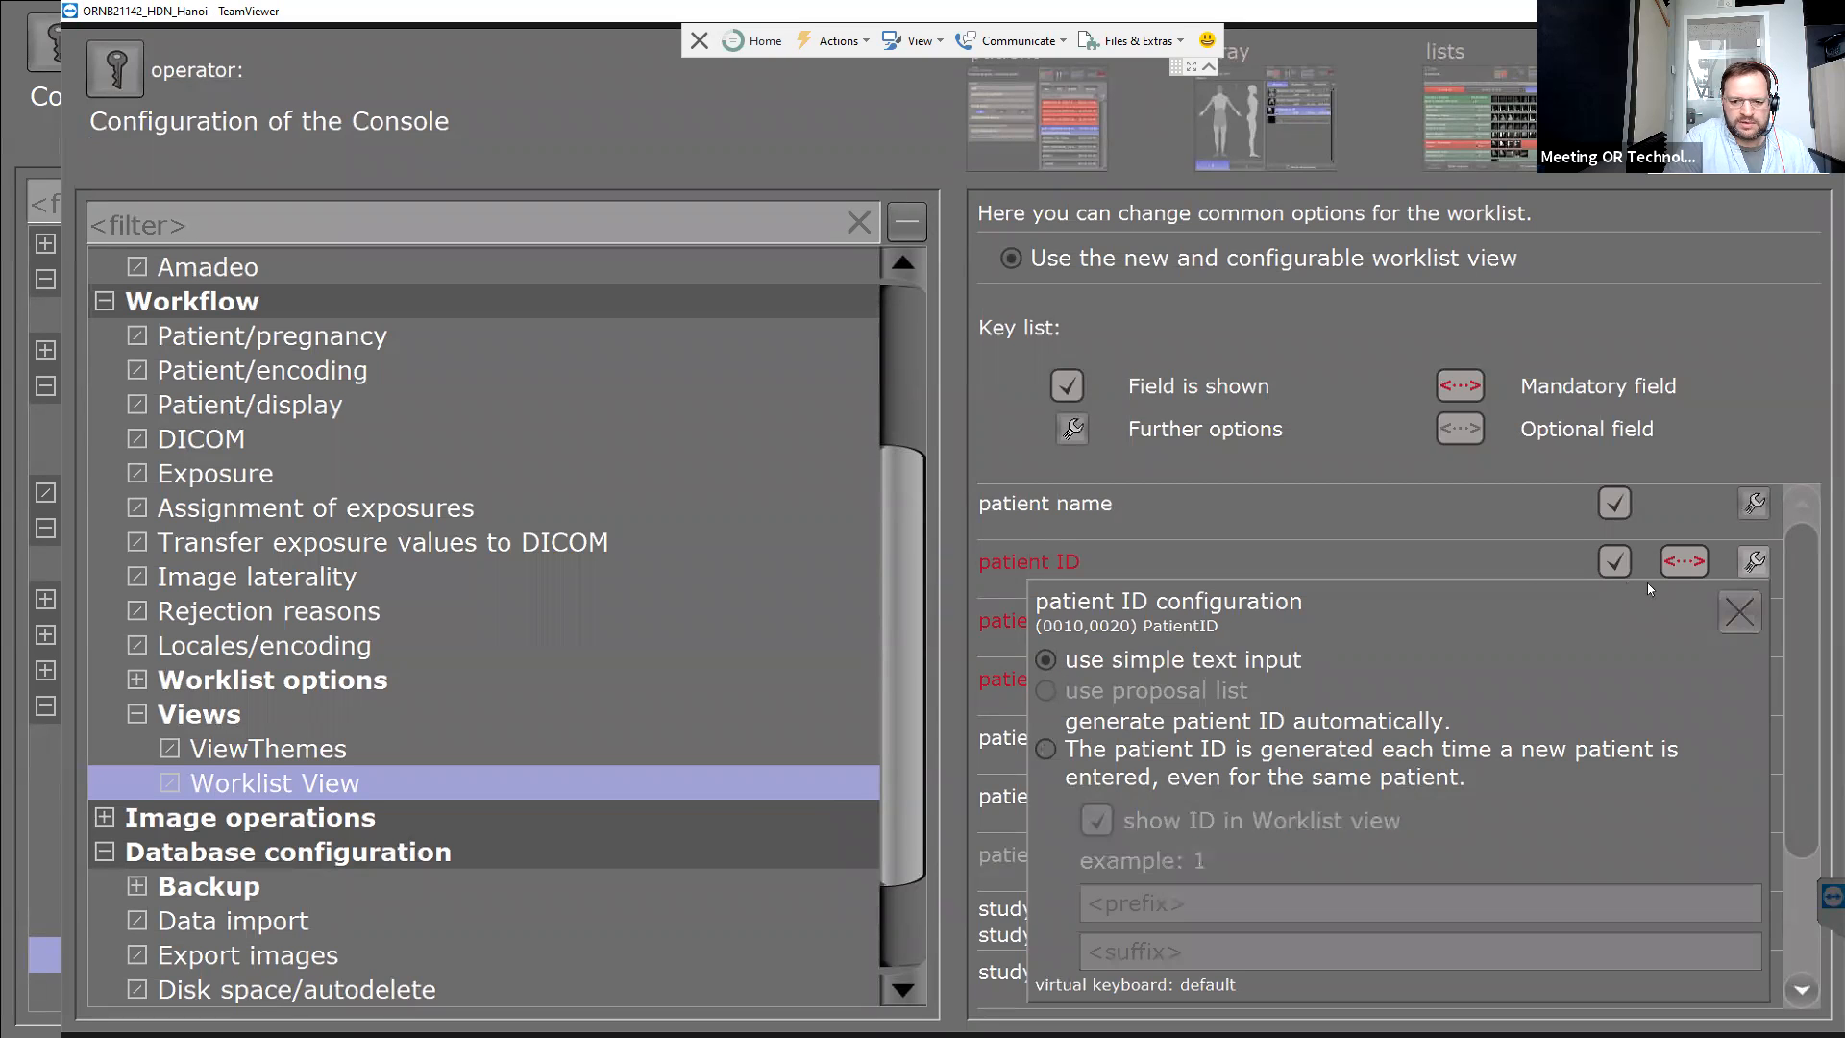
left_click(1739, 612)
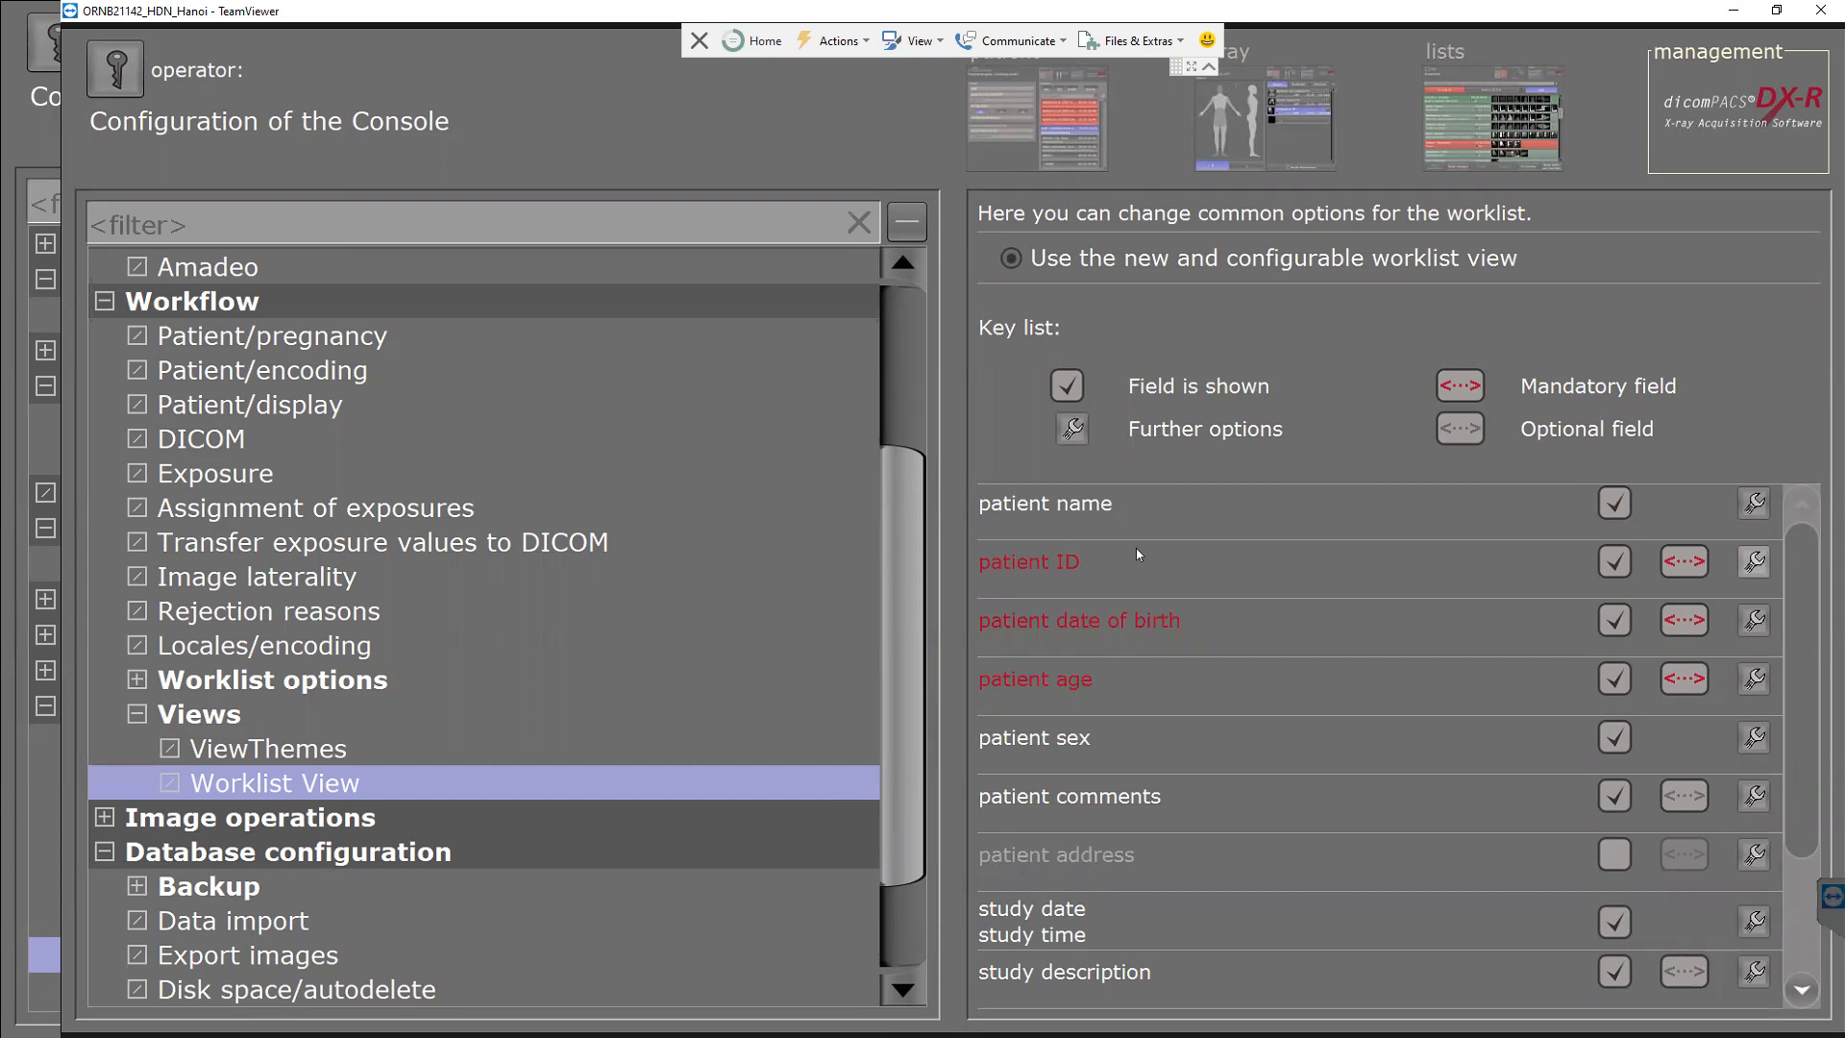
left_click(860, 507)
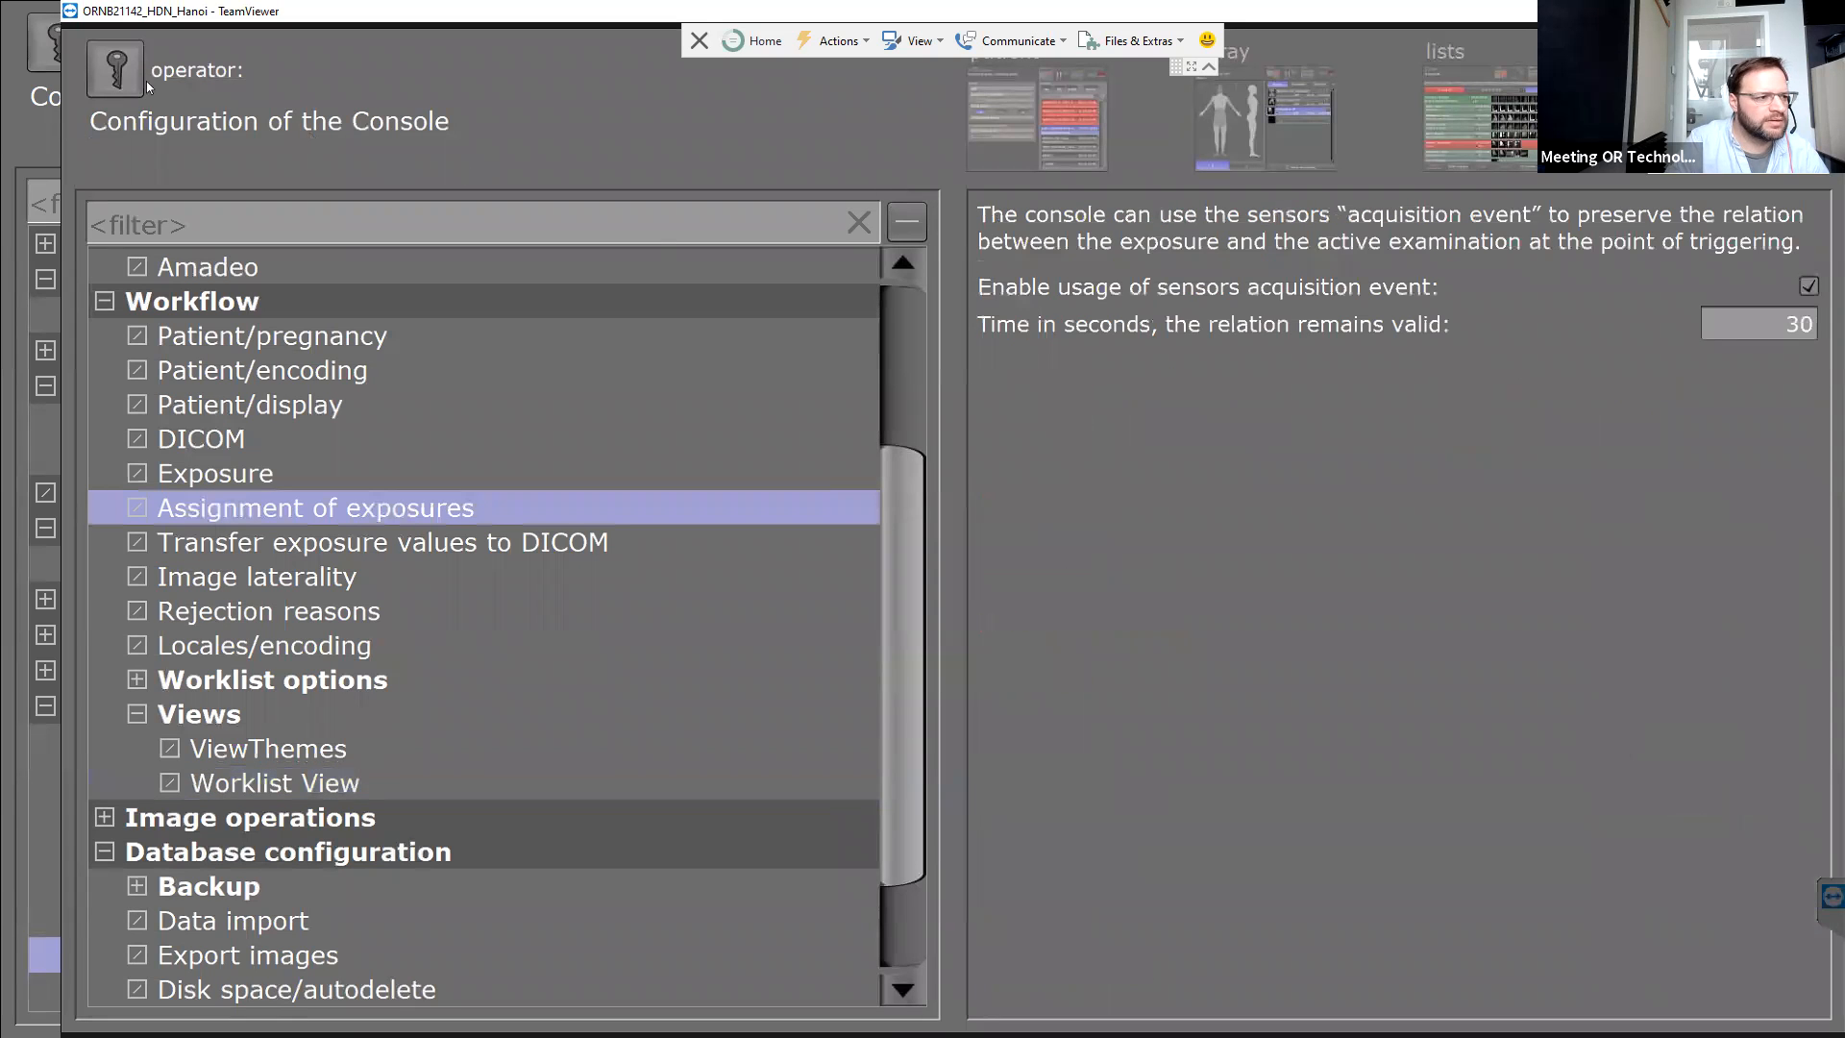
Exit configuration without restarting and show studies from all dates in the Study List.
left_click(1508, 137)
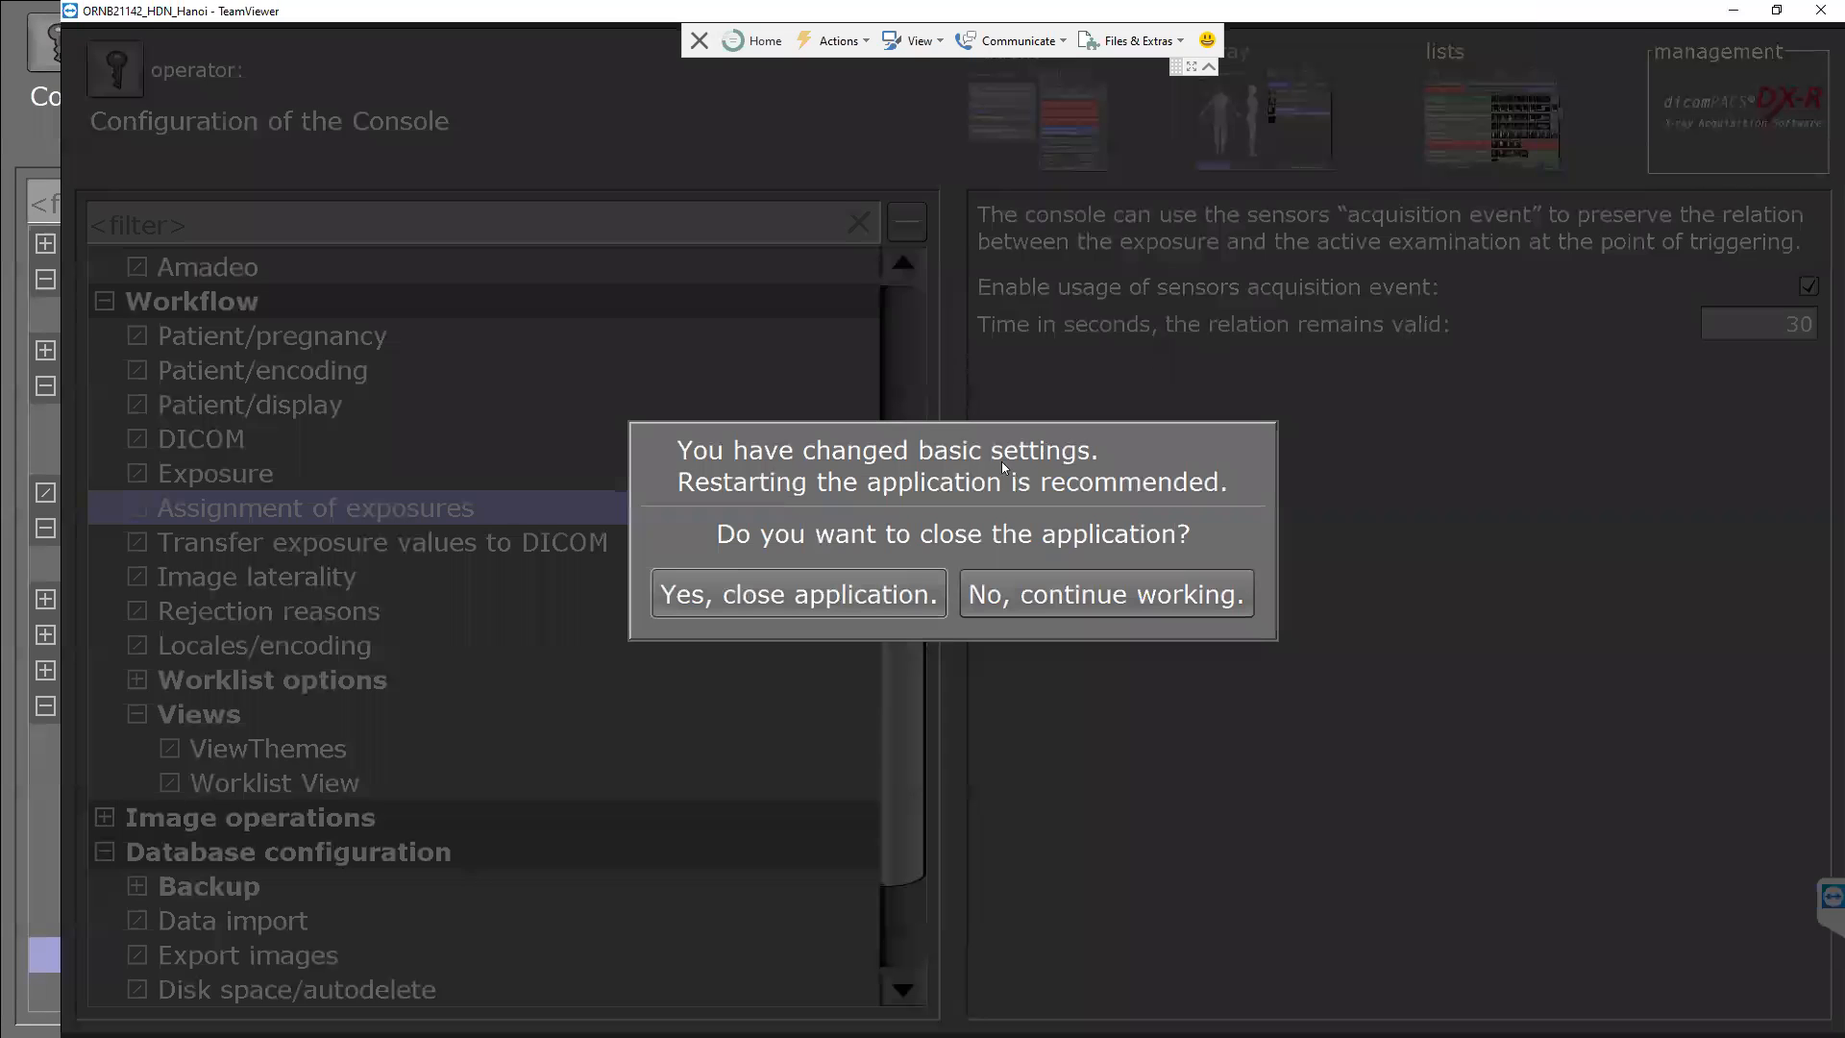
left_click(1054, 595)
left_click(1549, 276)
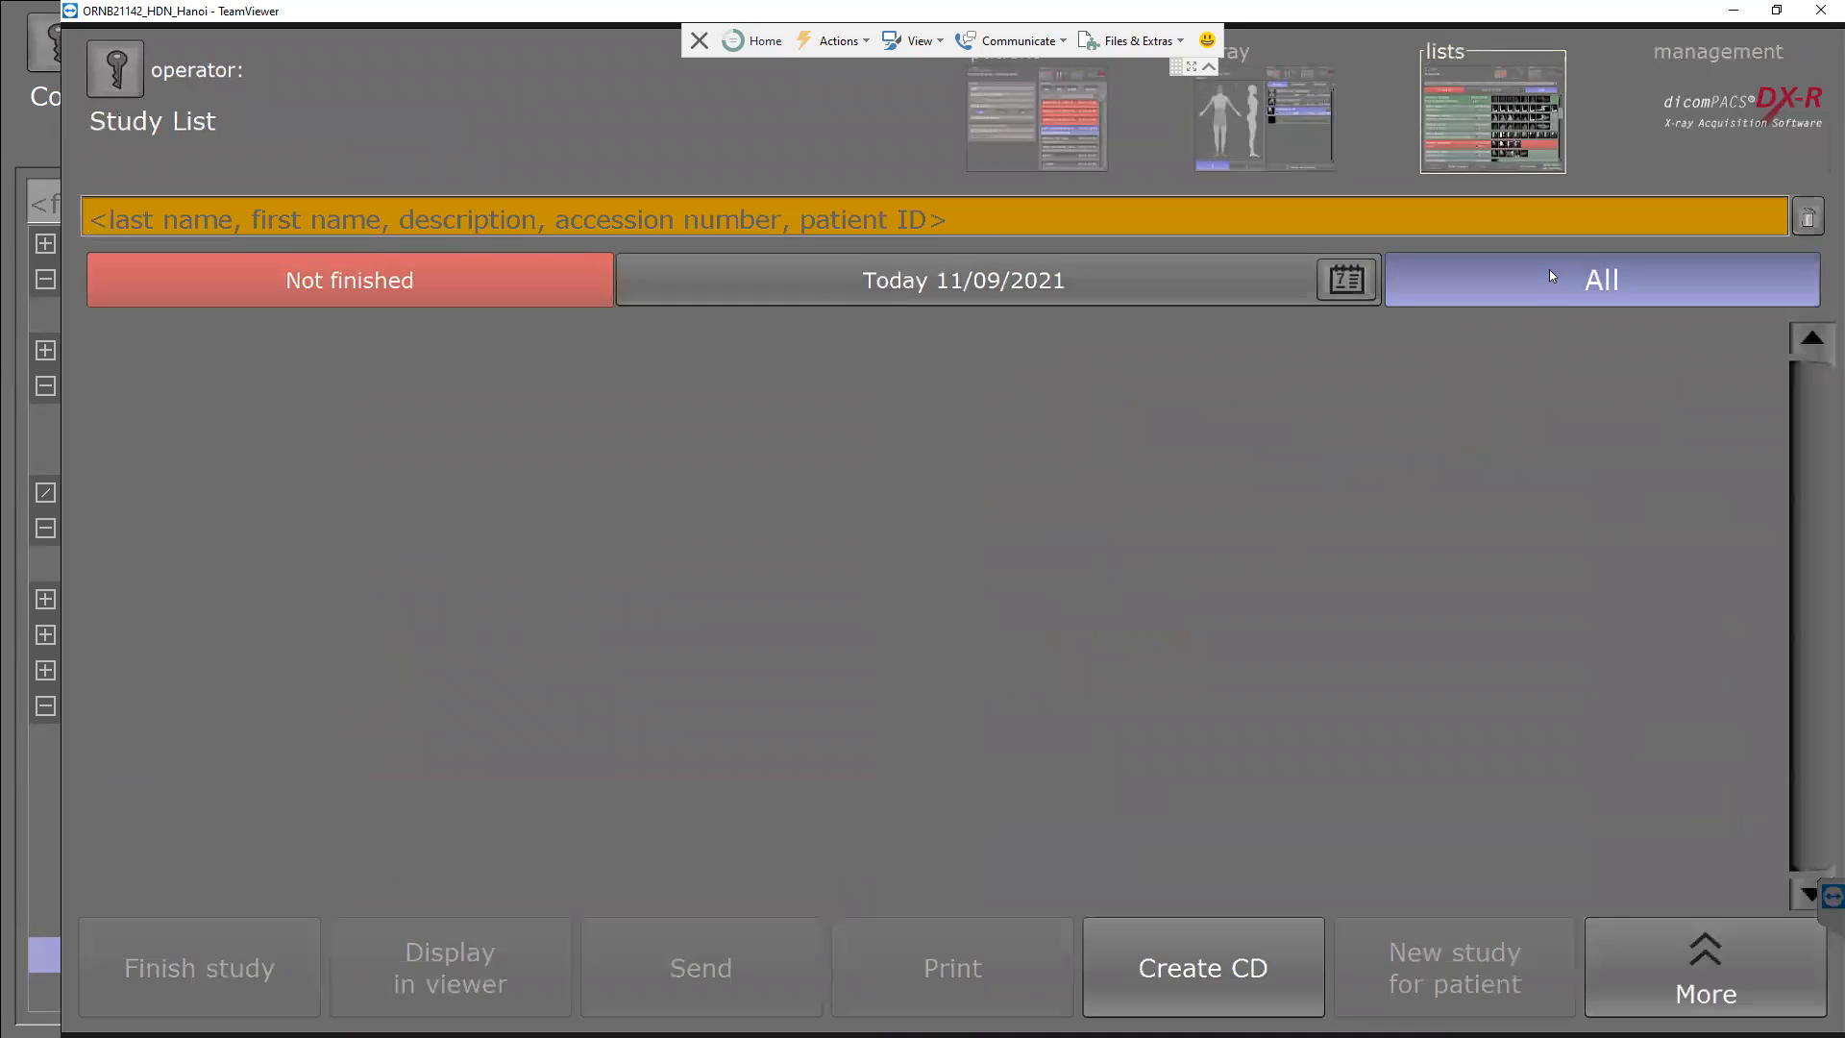
Bring up the Upload images for quality control screen from the Study List's More actions.
left_click(1668, 957)
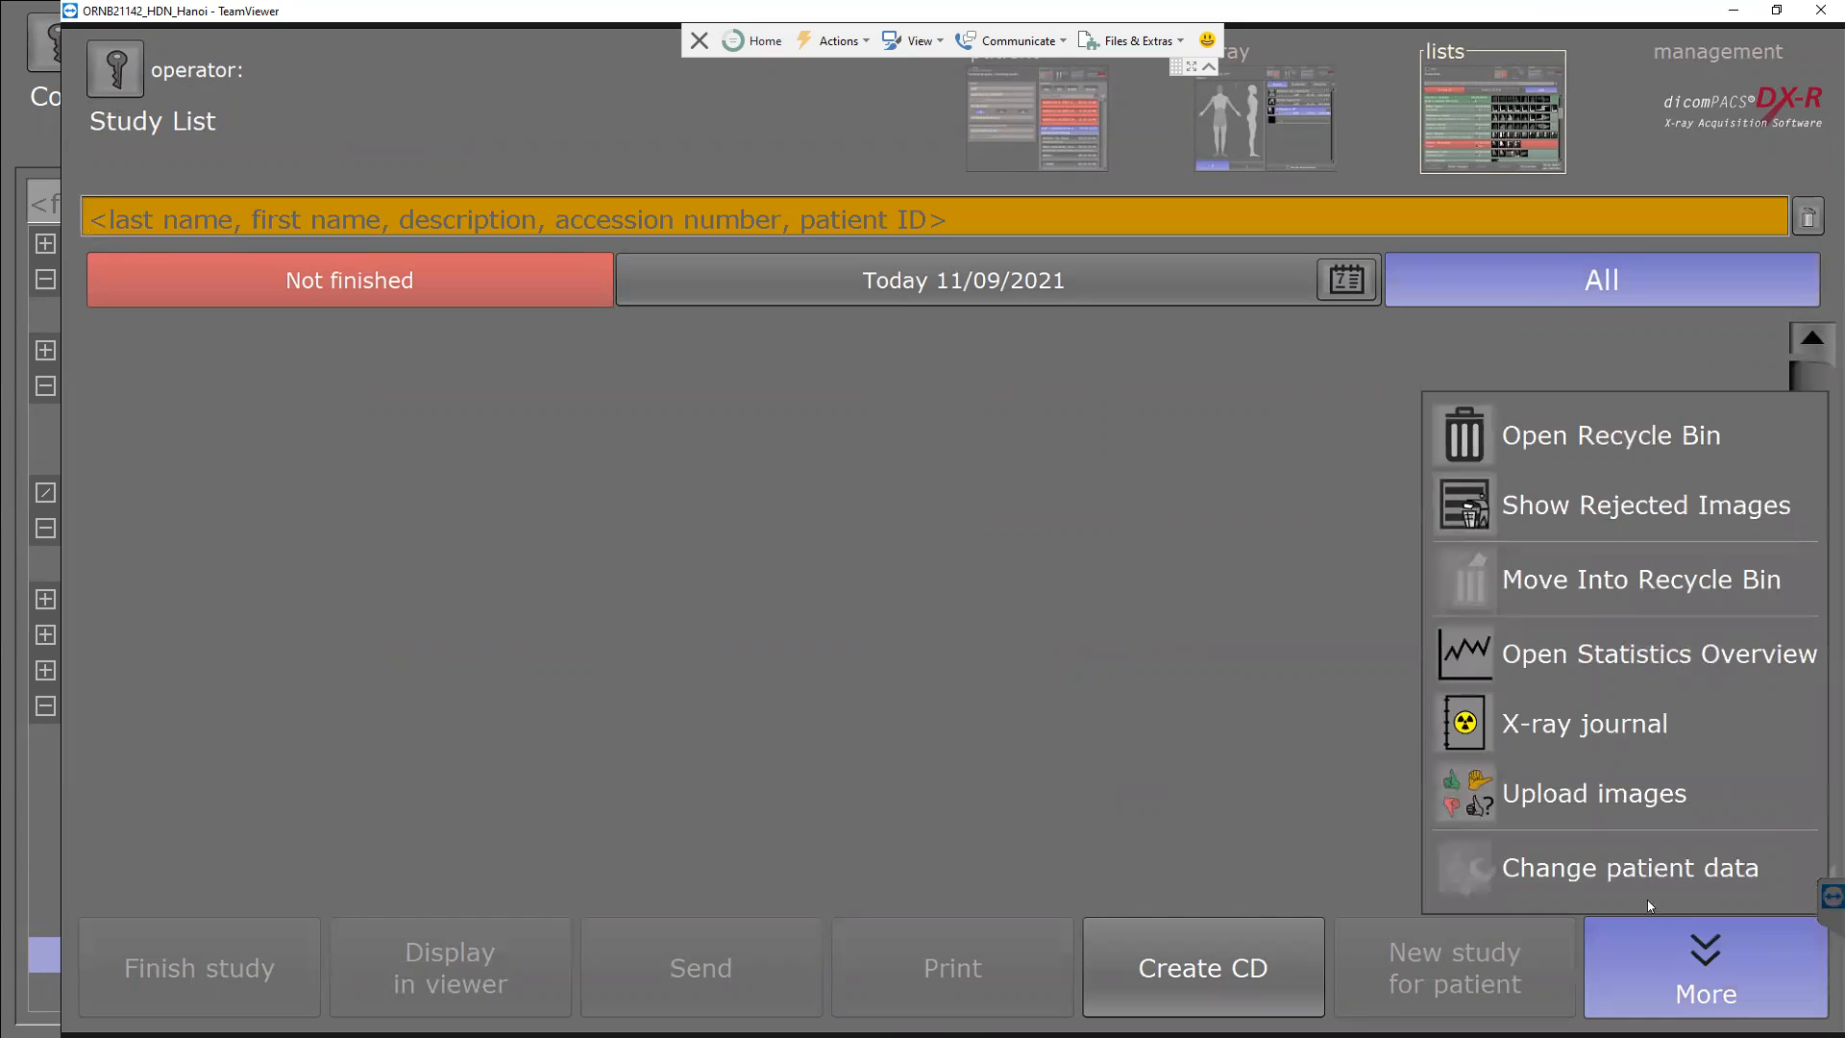
left_click(1670, 797)
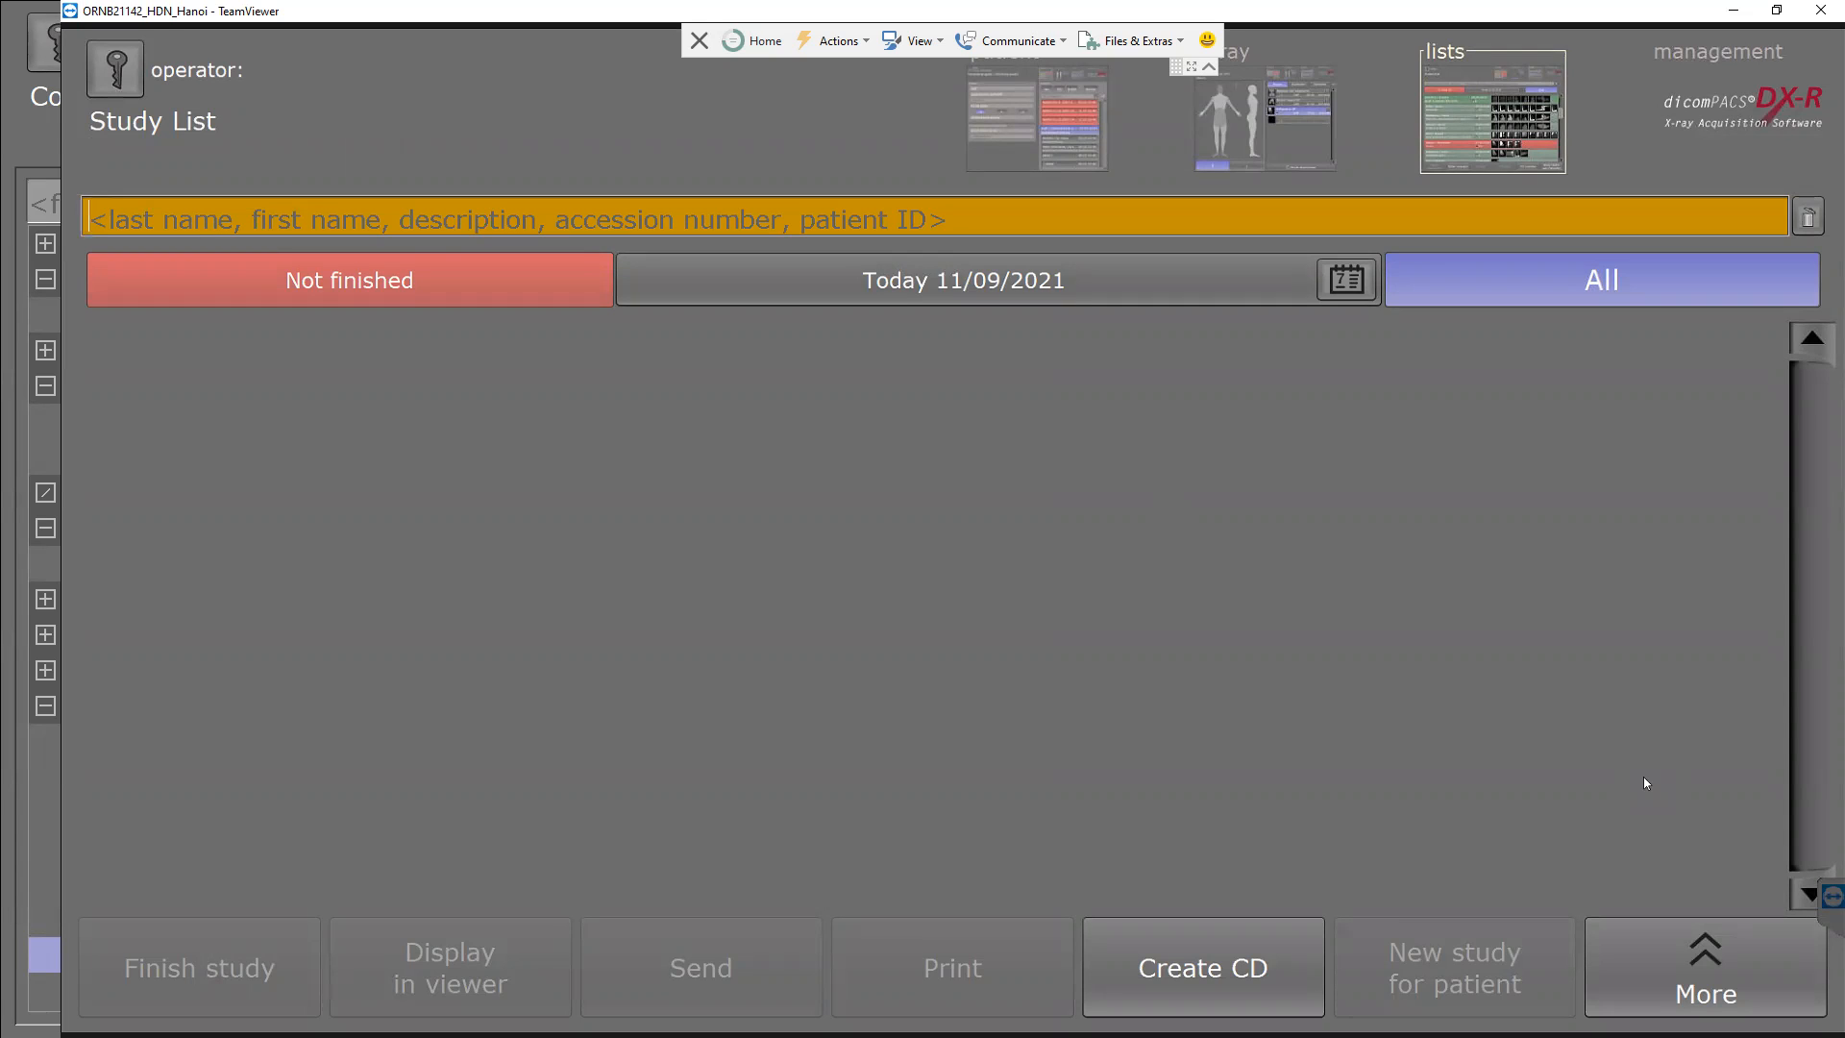
left_click(1648, 988)
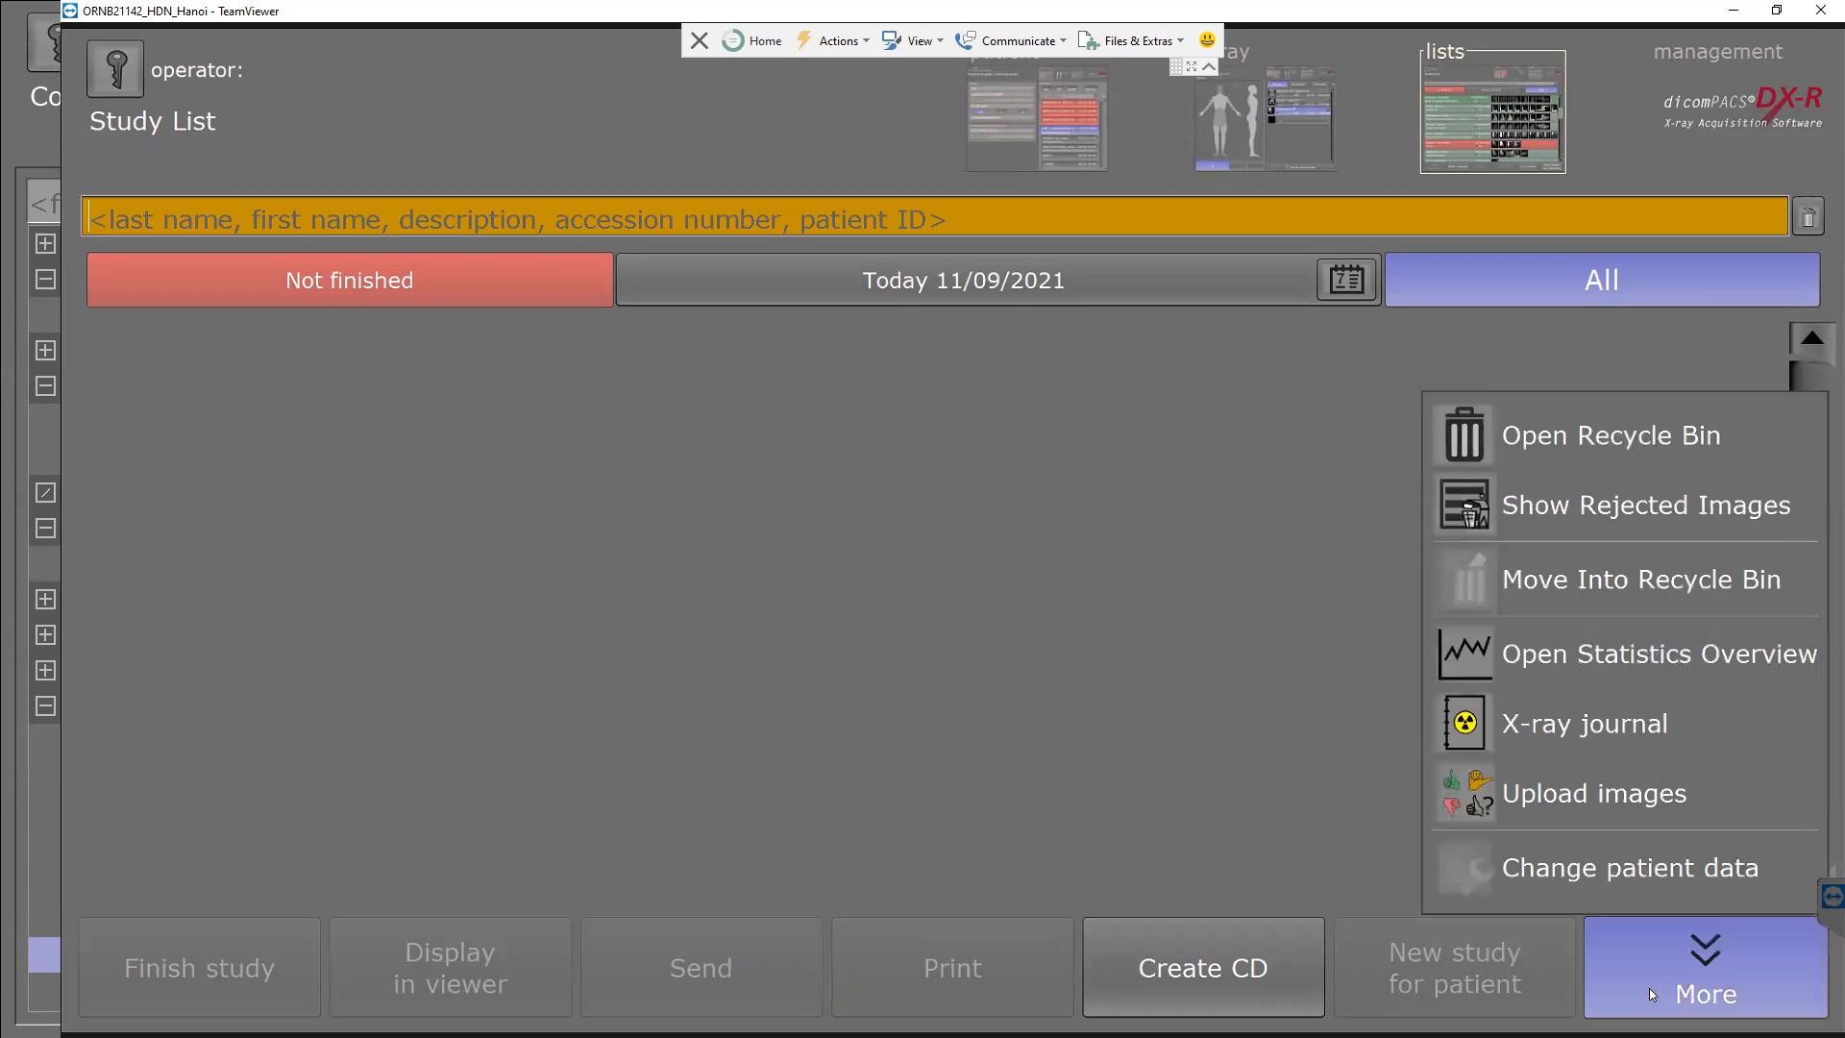
left_click(1626, 785)
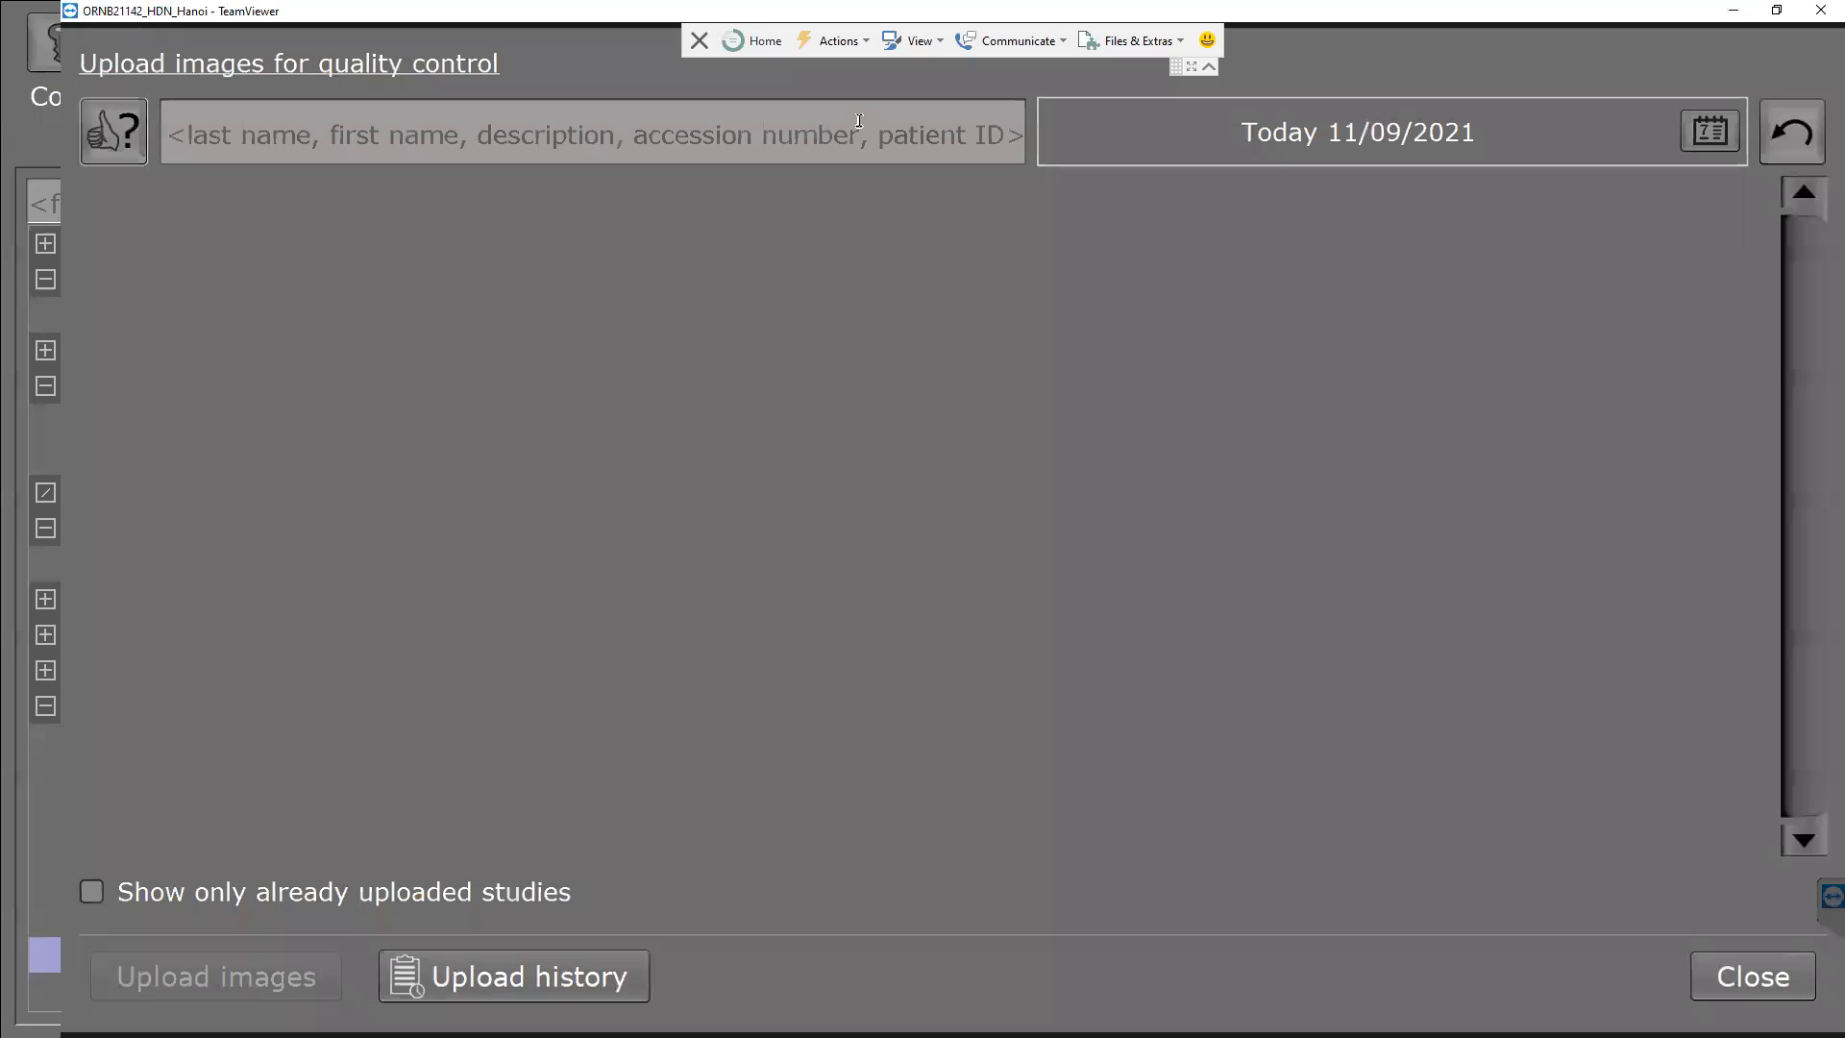
Set the quality-control upload date filter to All dates.
left_click(1709, 130)
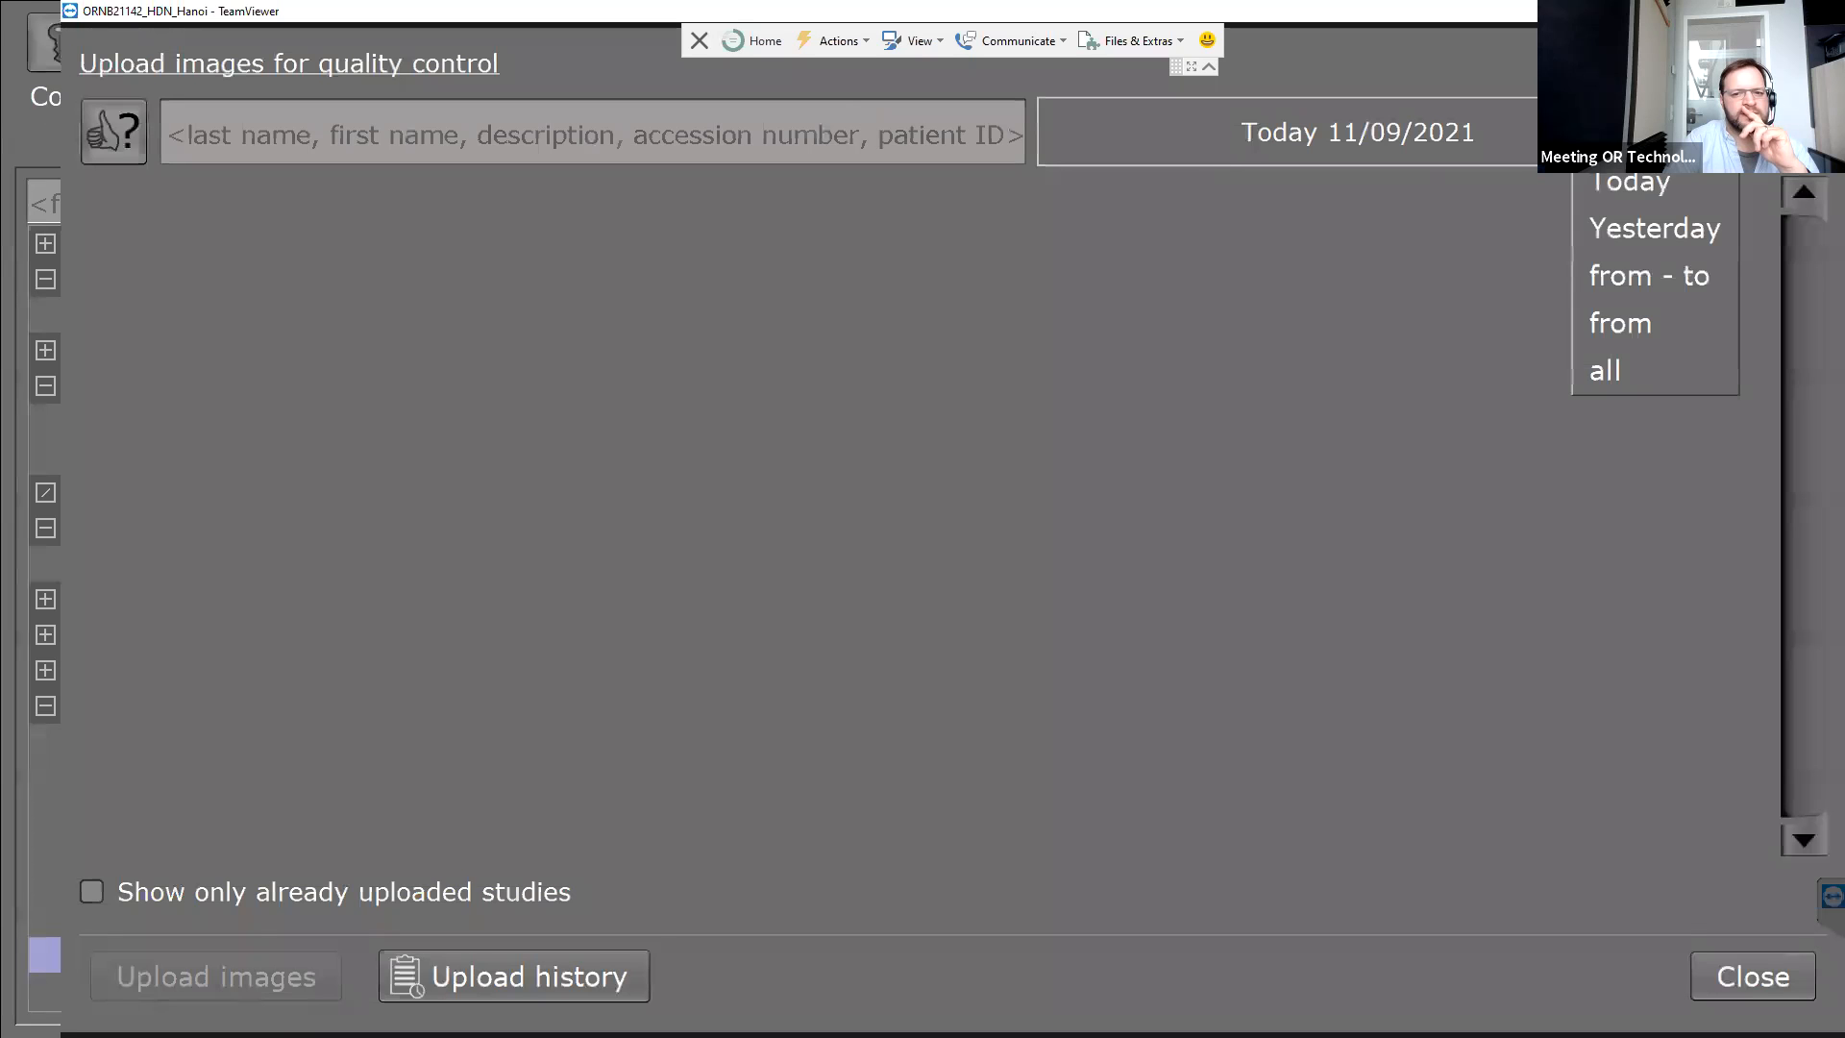
left_click(1612, 373)
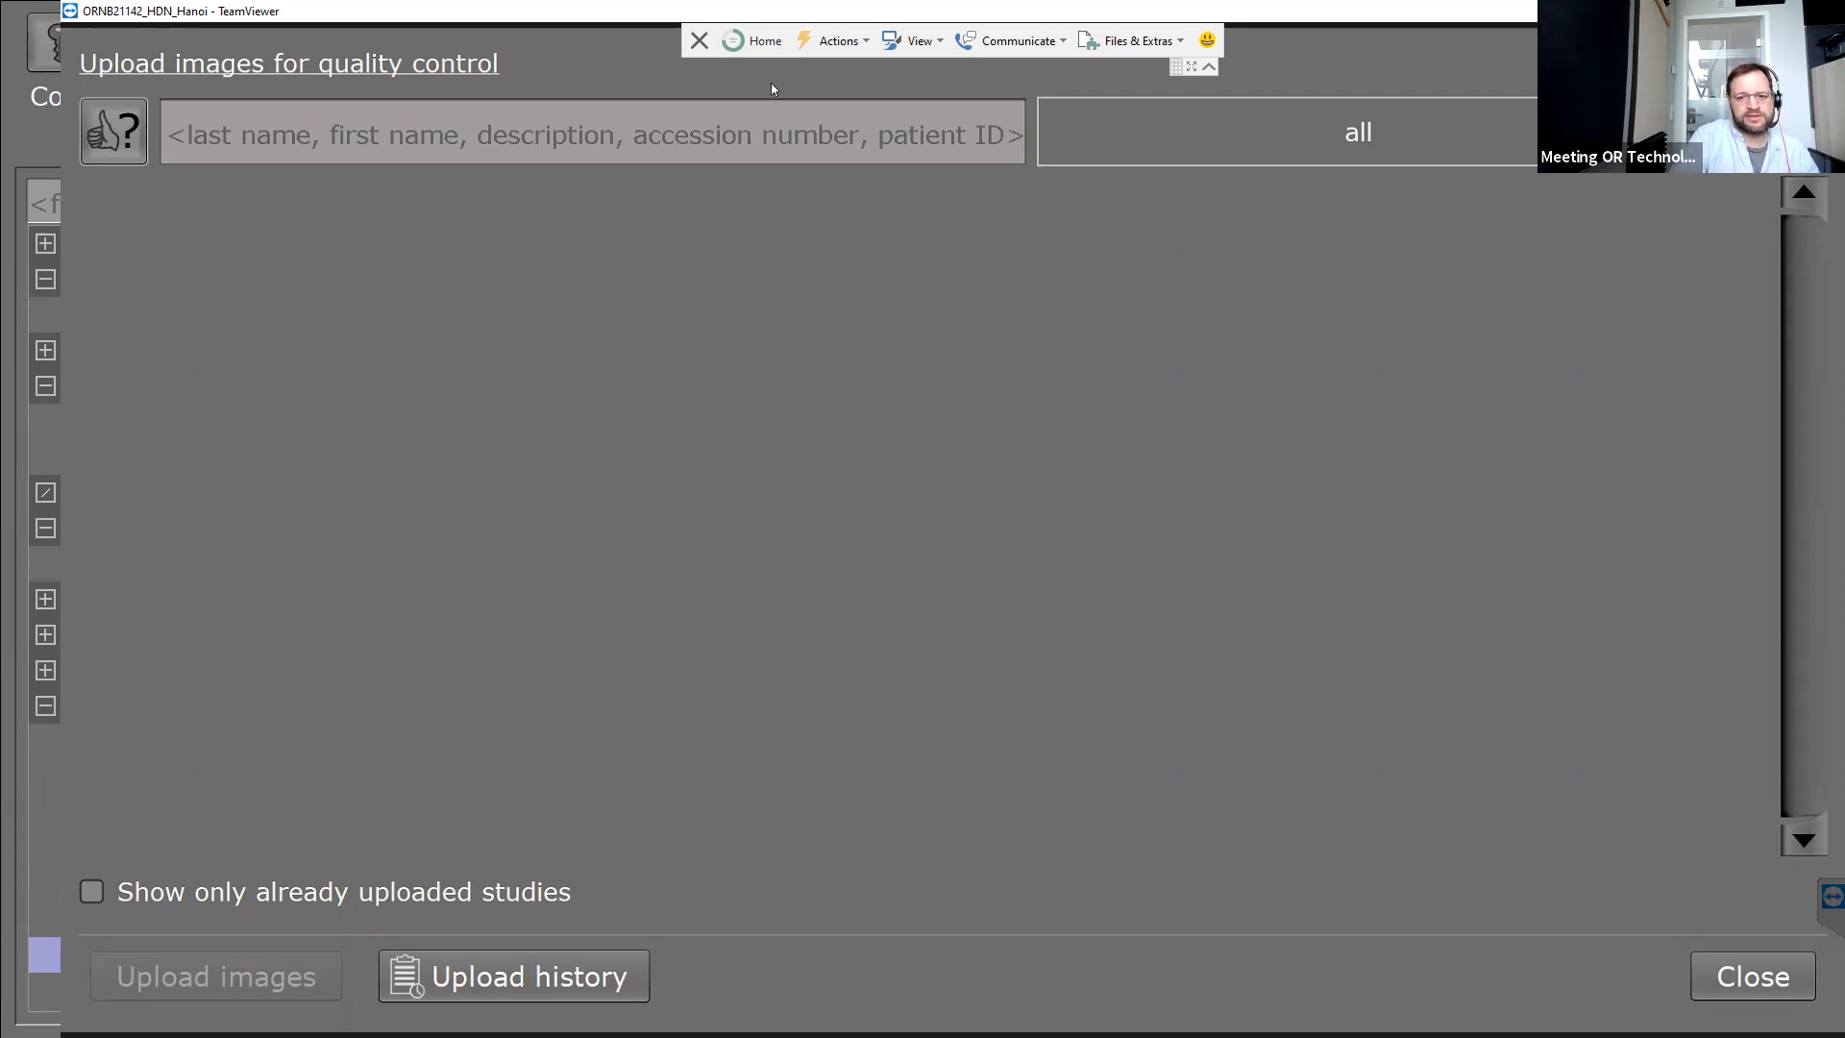
Close the upload window and re-apply the FUJI printer configuration without restarting.
left_click(1737, 974)
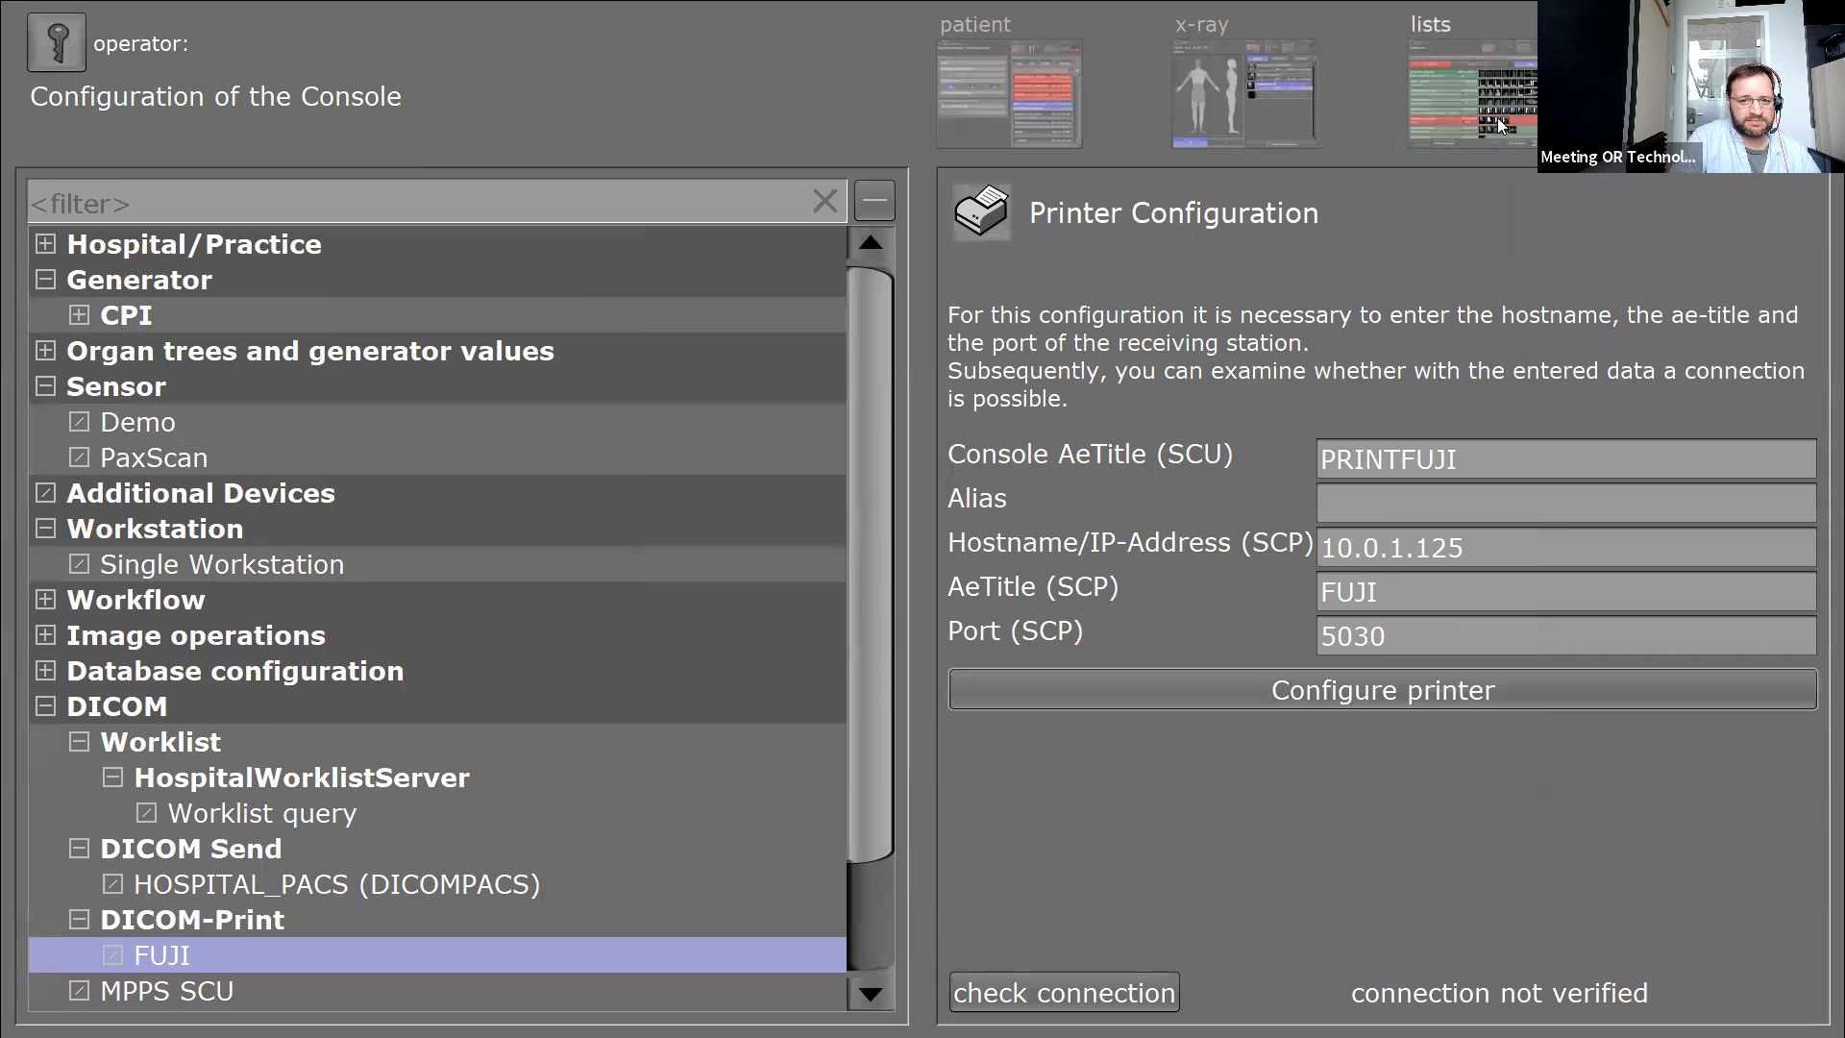
left_click(1249, 690)
left_click(1084, 586)
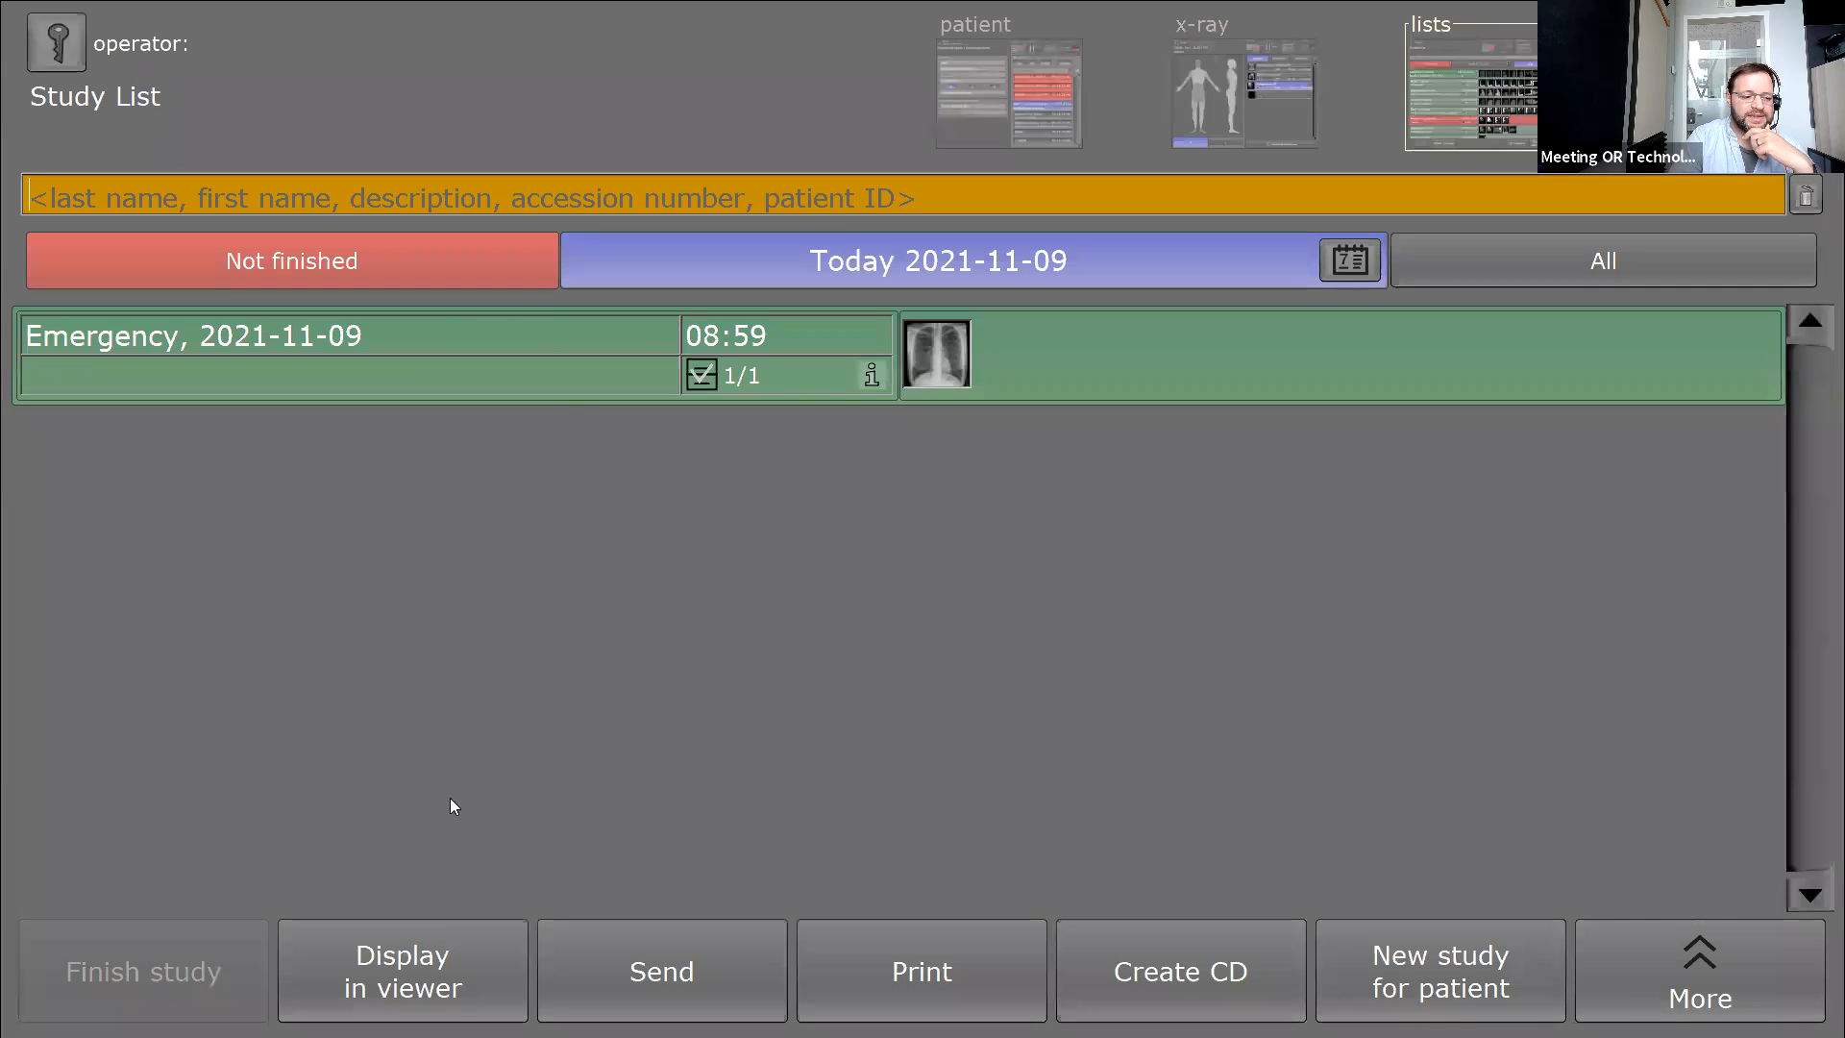
Open the Emergency chest image in the viewer and show its DICOM header in a widened window.
left_click(366, 984)
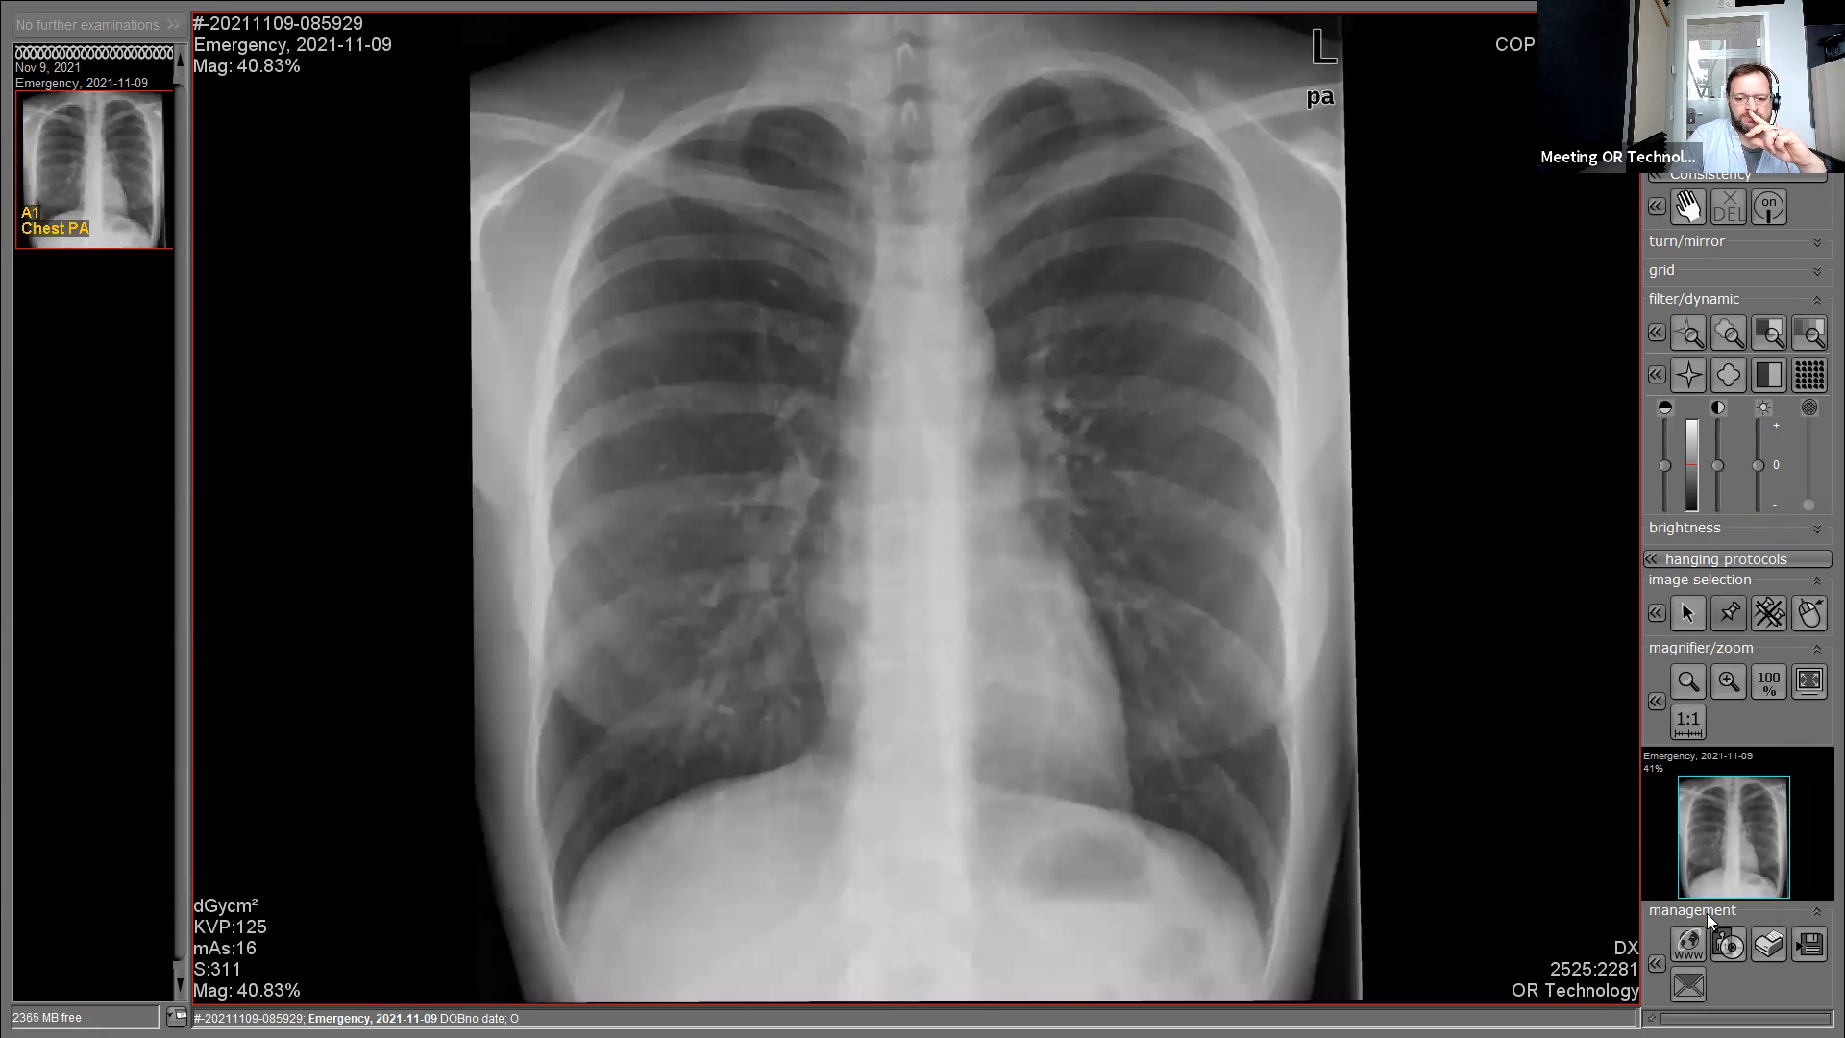
left_click(1654, 963)
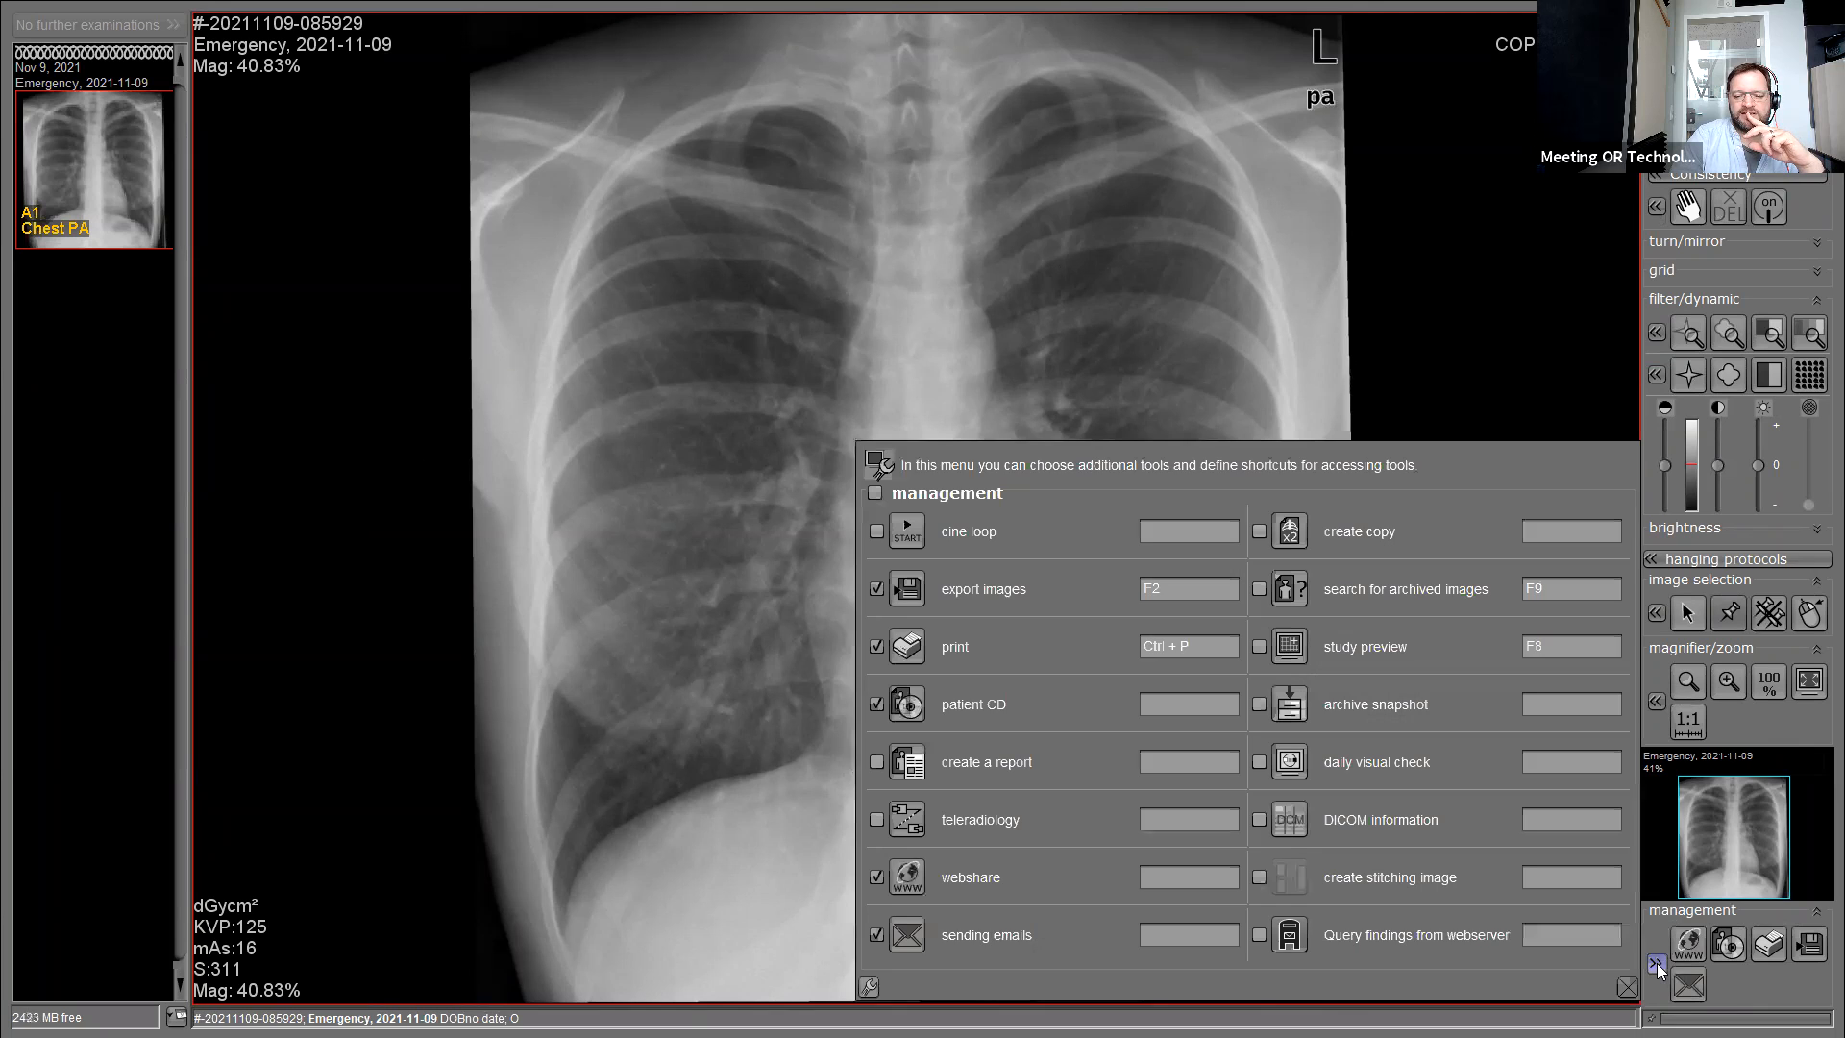
left_click(1290, 820)
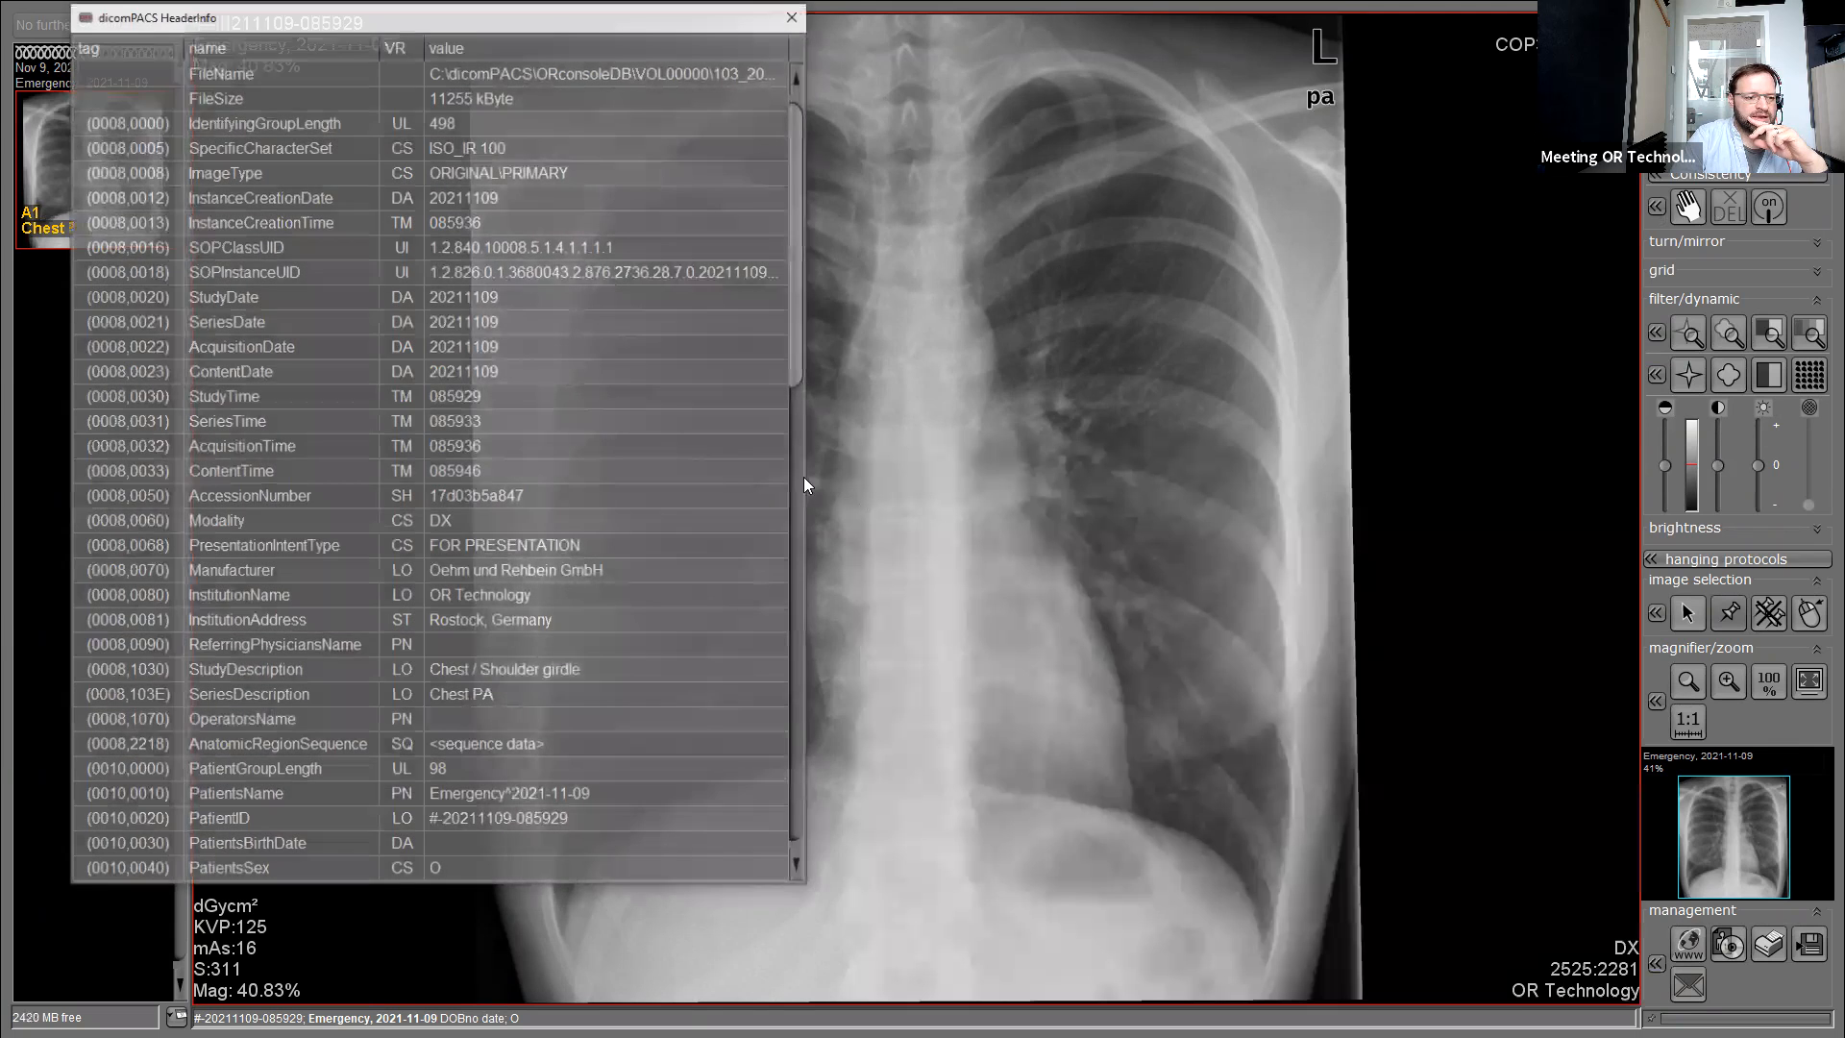
left_click_drag(808, 486, 1419, 403)
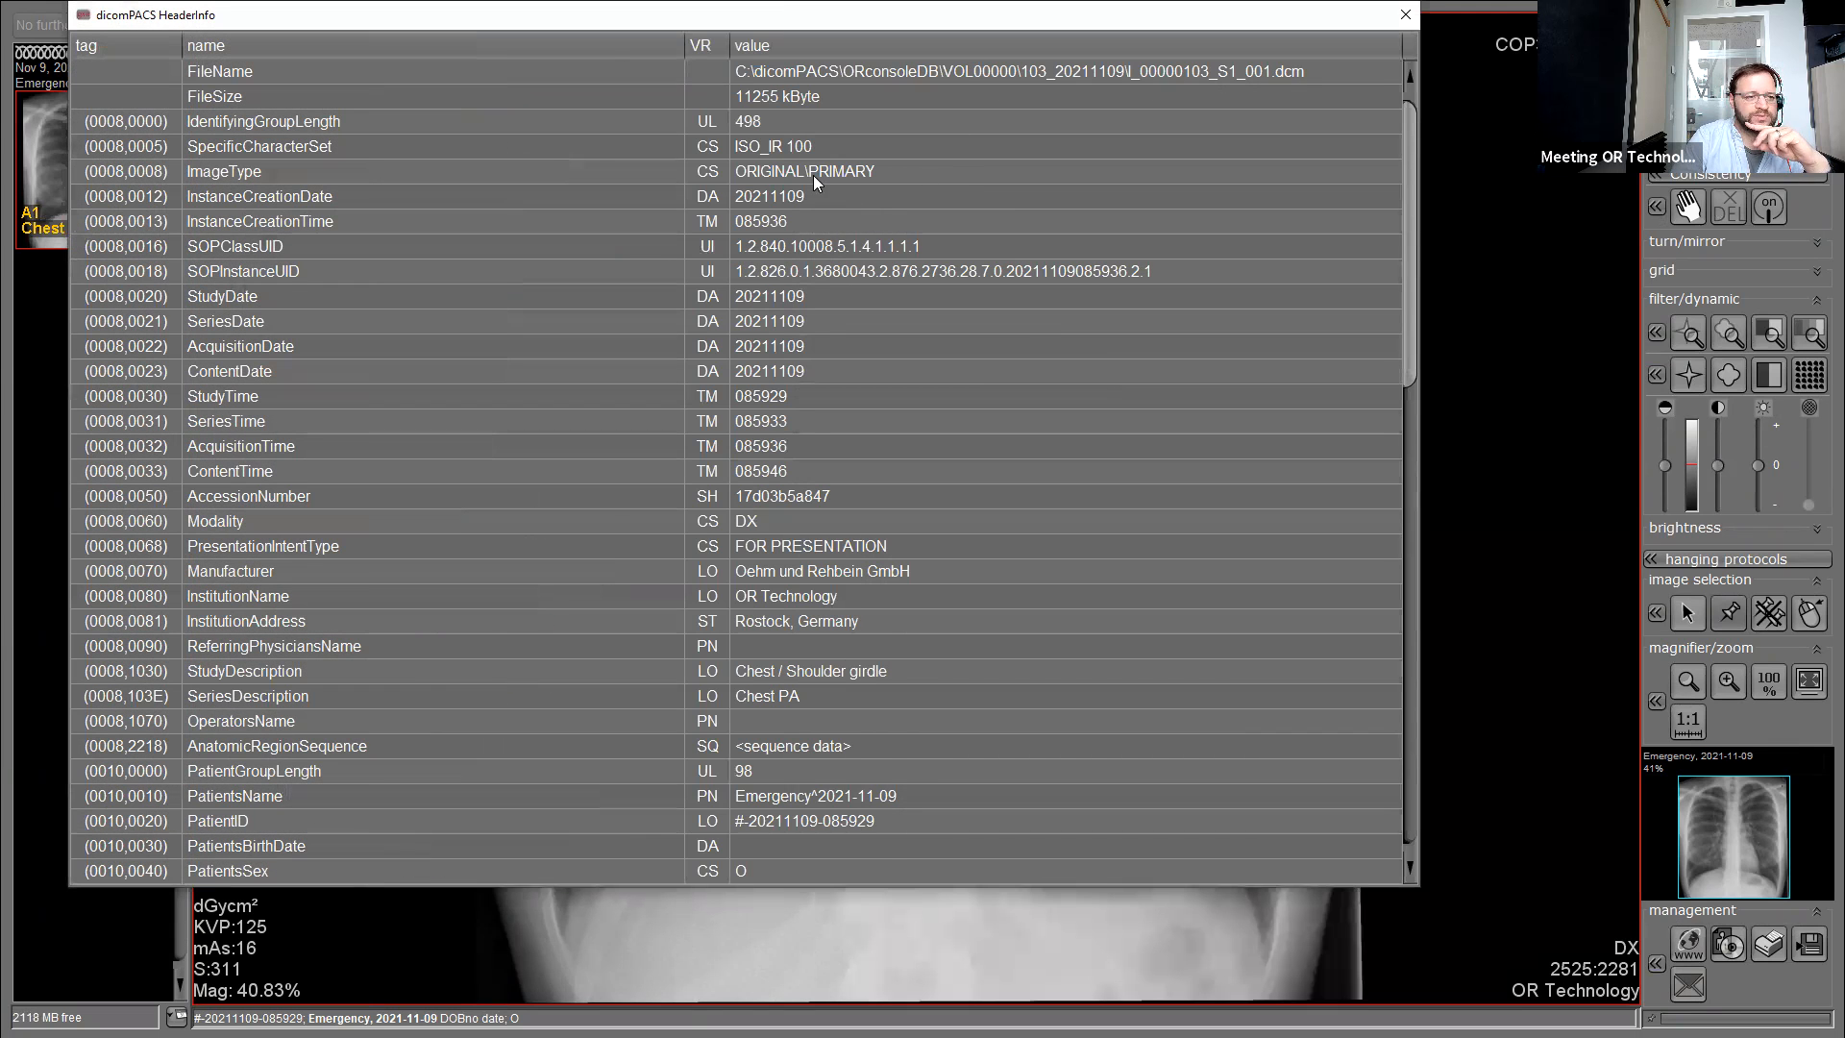
scroll(859, 580, "down", 10)
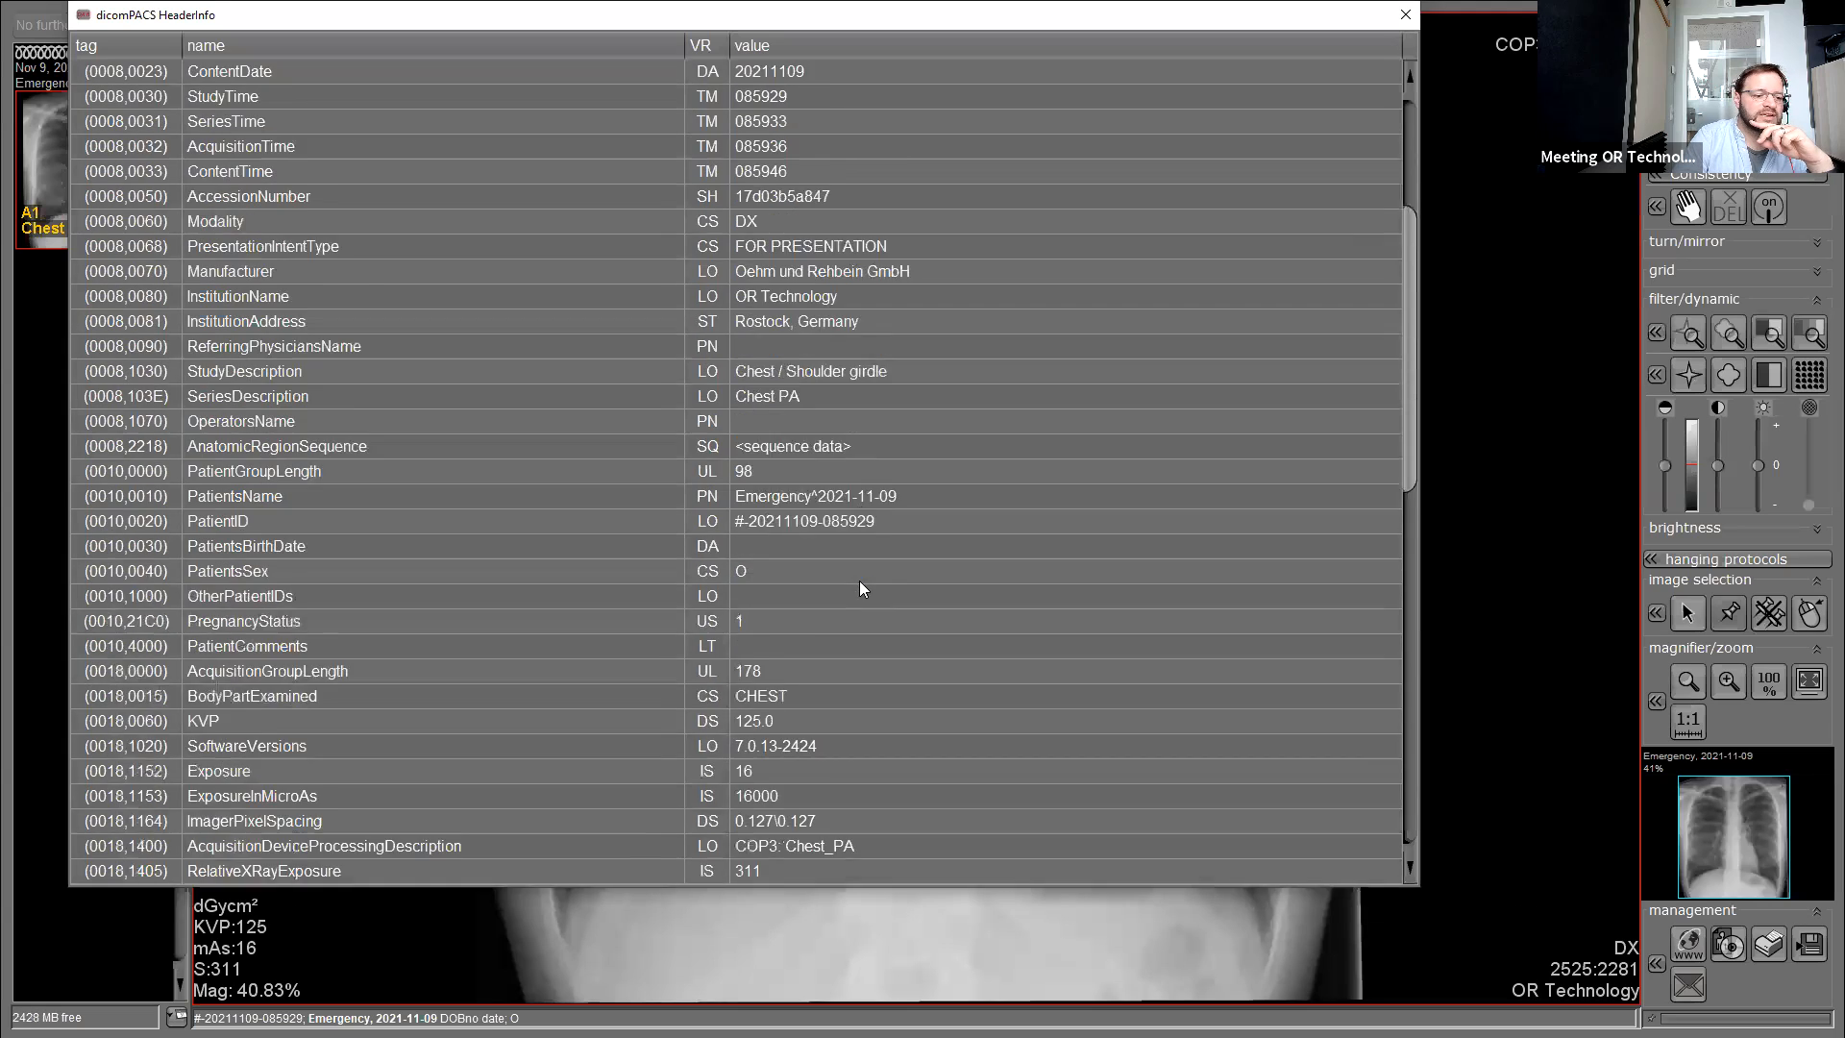
scroll(859, 580, "down", 6)
scroll(859, 581, "up", 18)
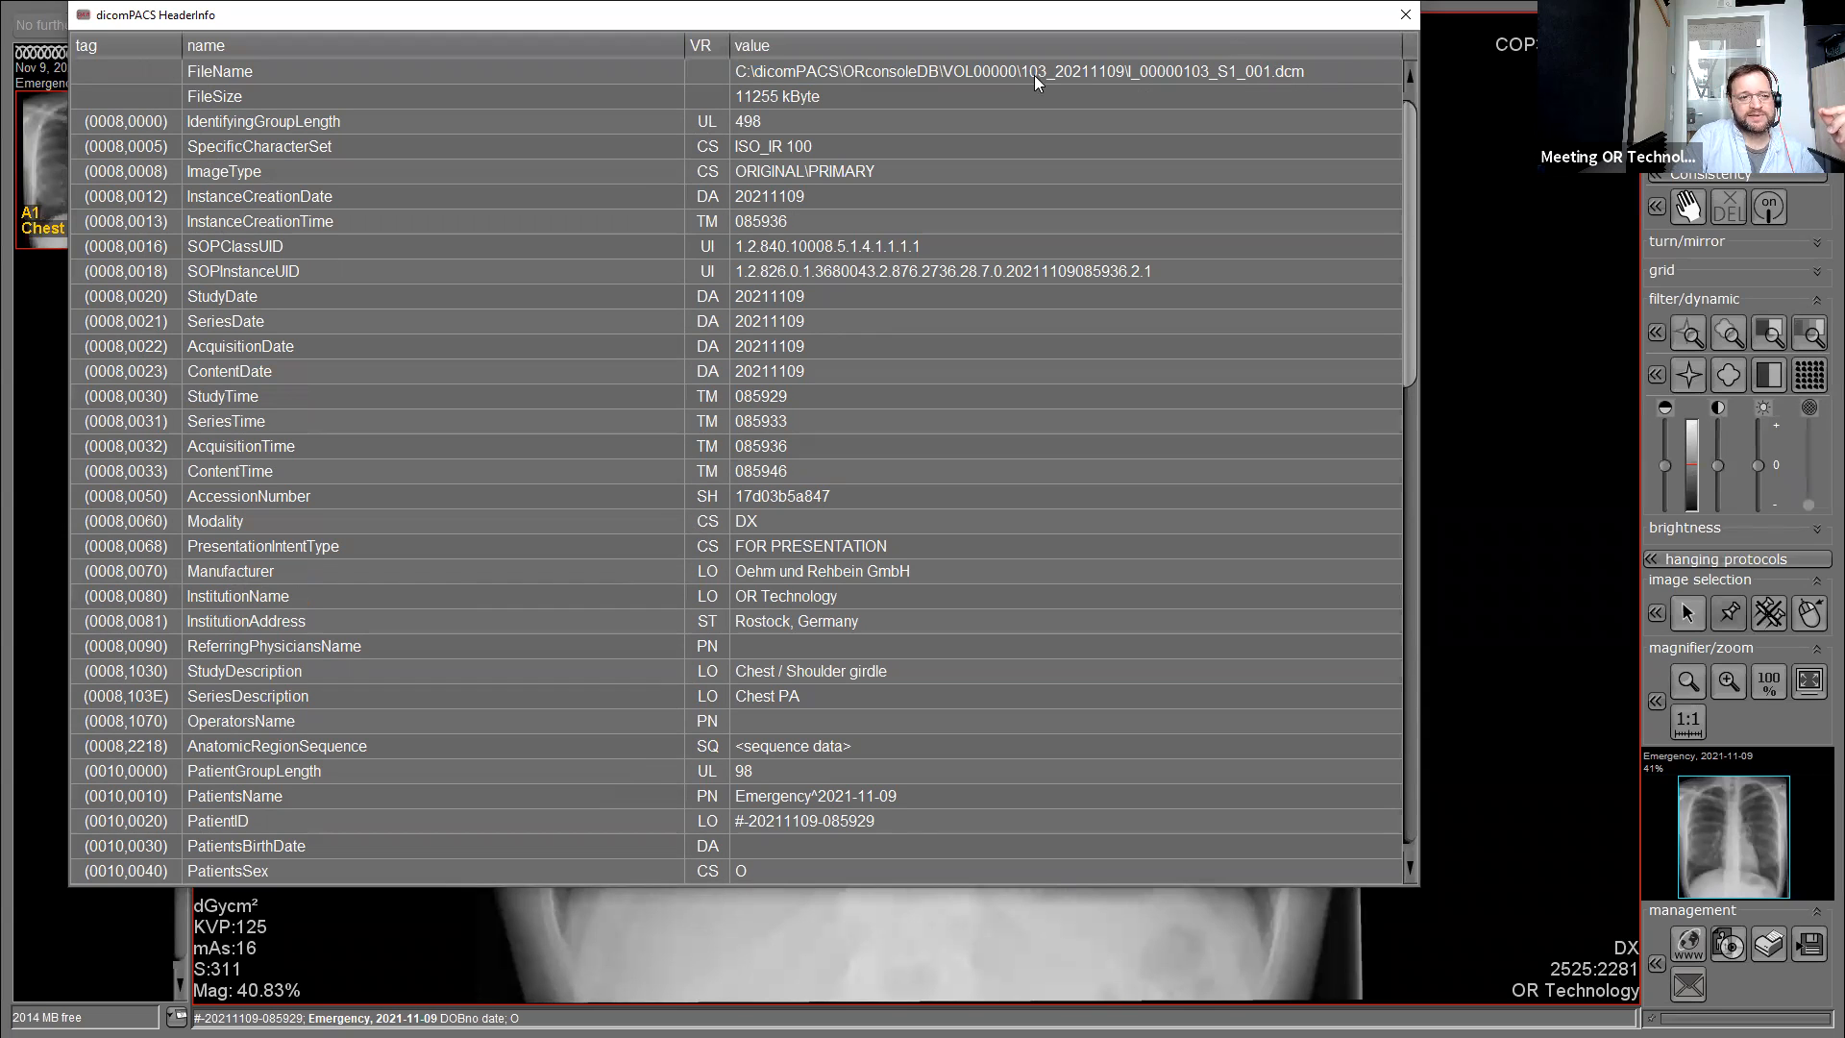
Select the FileName row to read the stored .dcm path, and bring up File Explorer.
left_click(1282, 169)
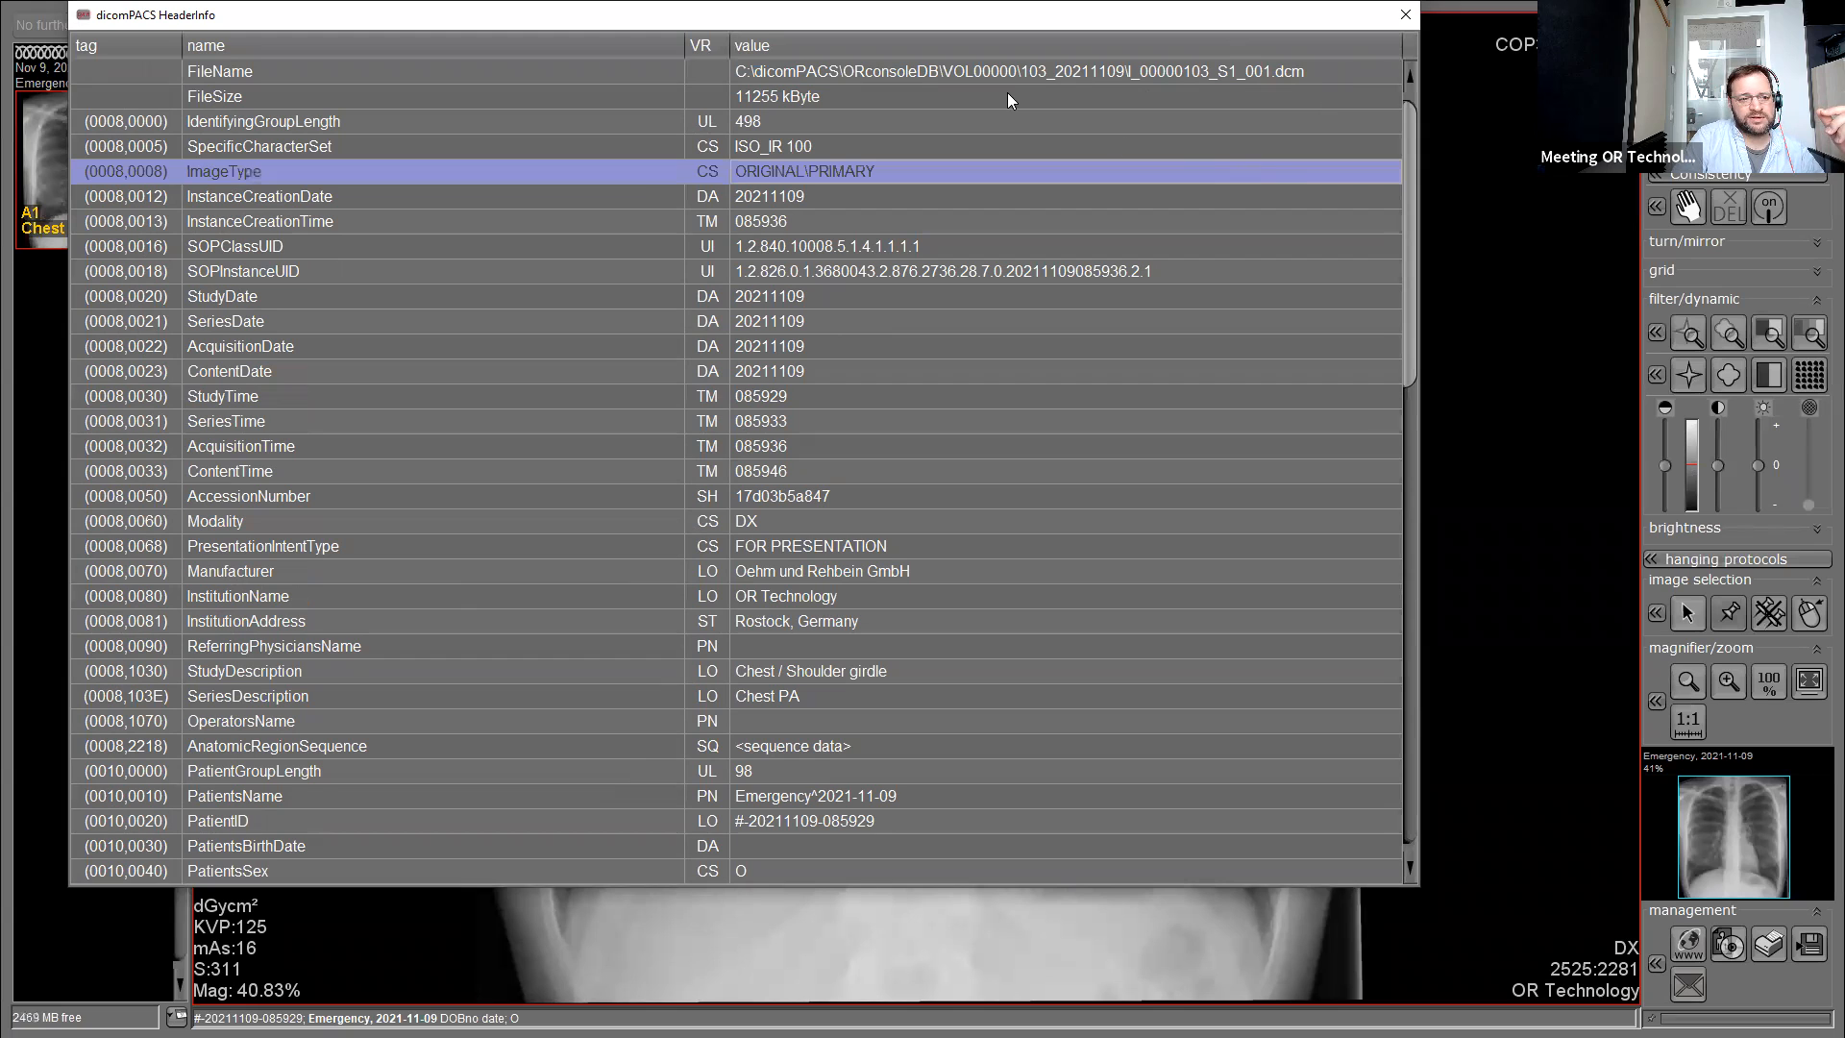
left_click(865, 73)
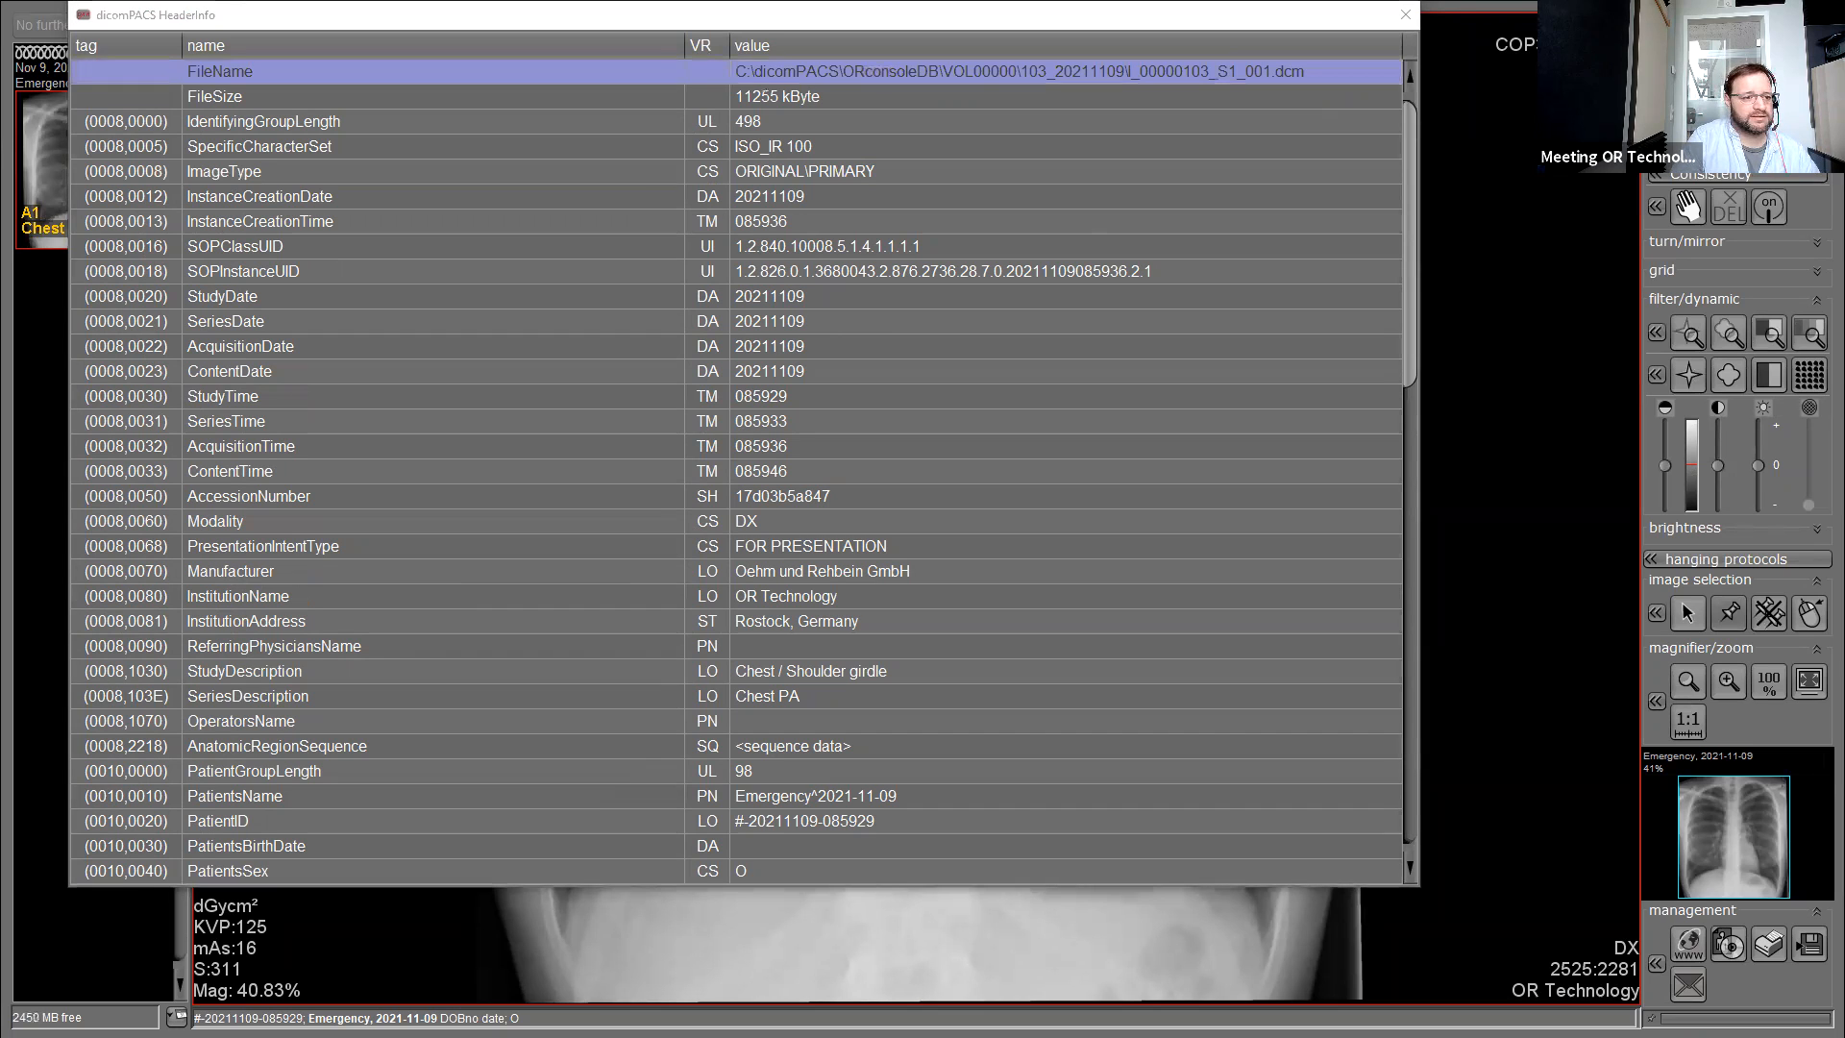
key("super+e")
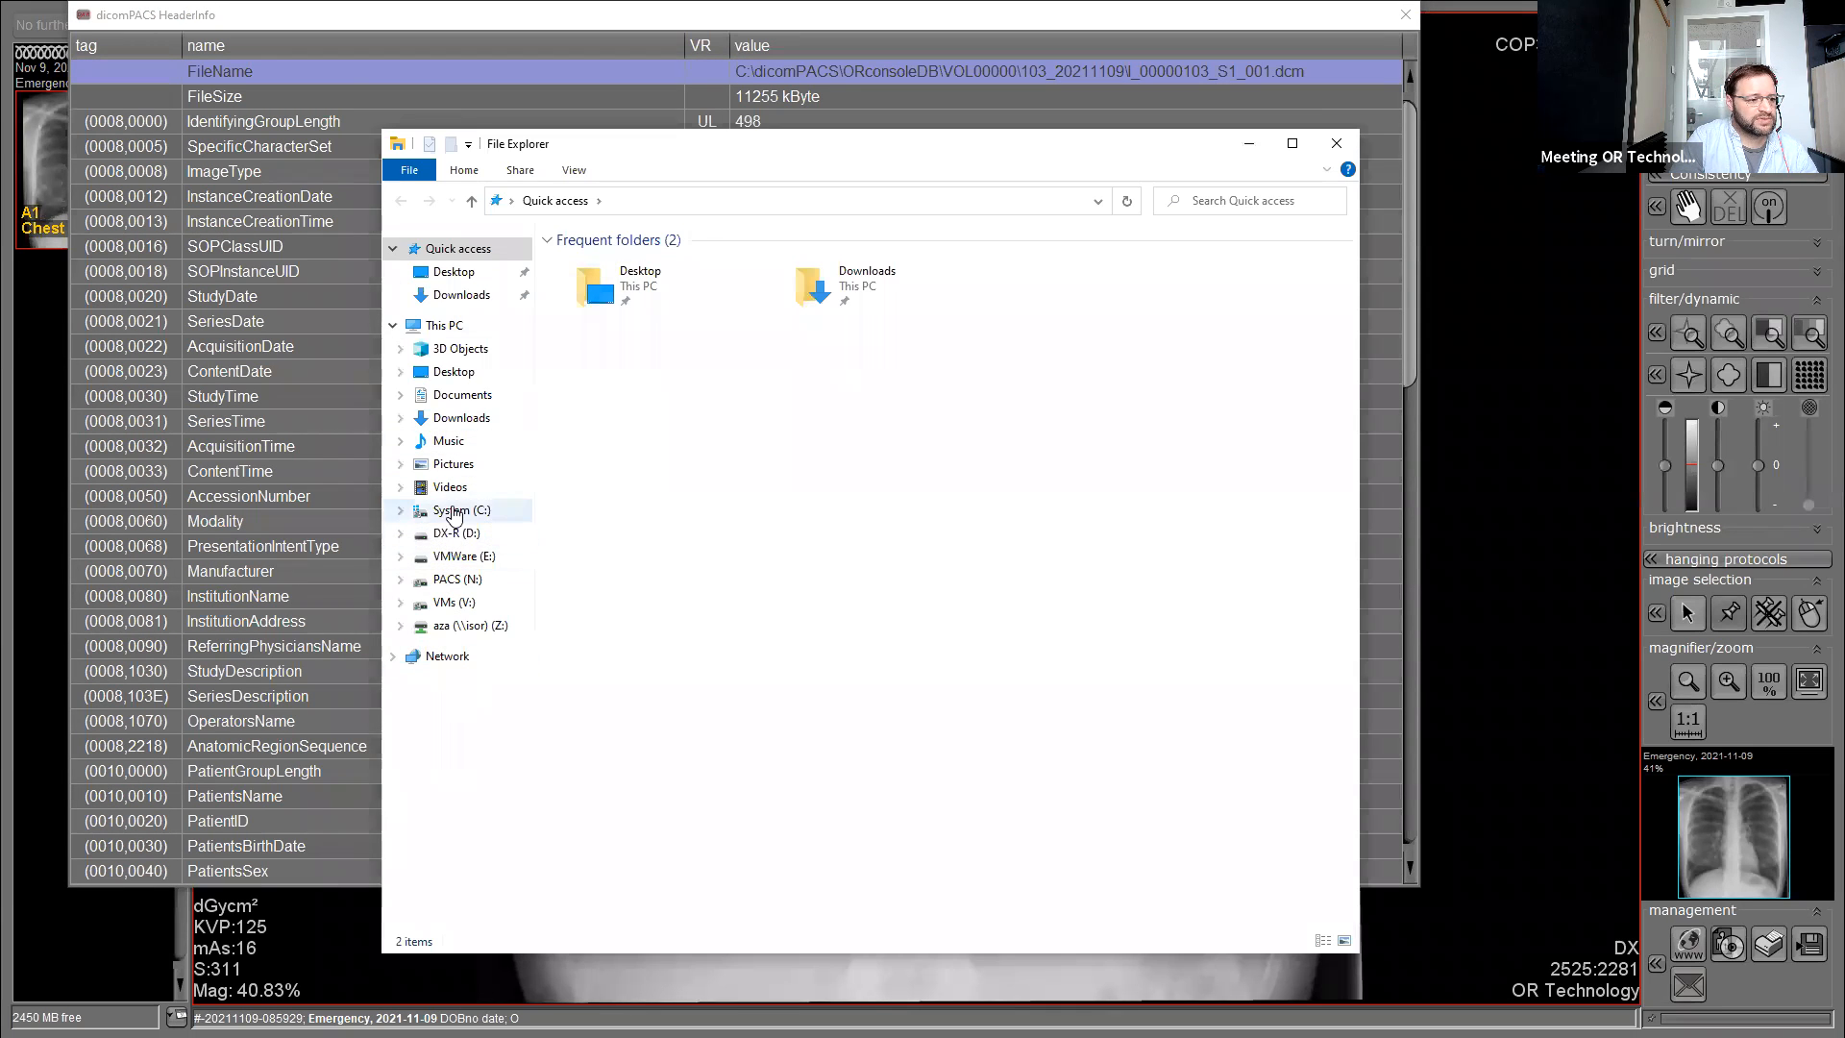
Browse to C:\dicomPACS\ORconsoleDB\VOL00000 and inspect the 103_20211109 study folder.
left_click(455, 511)
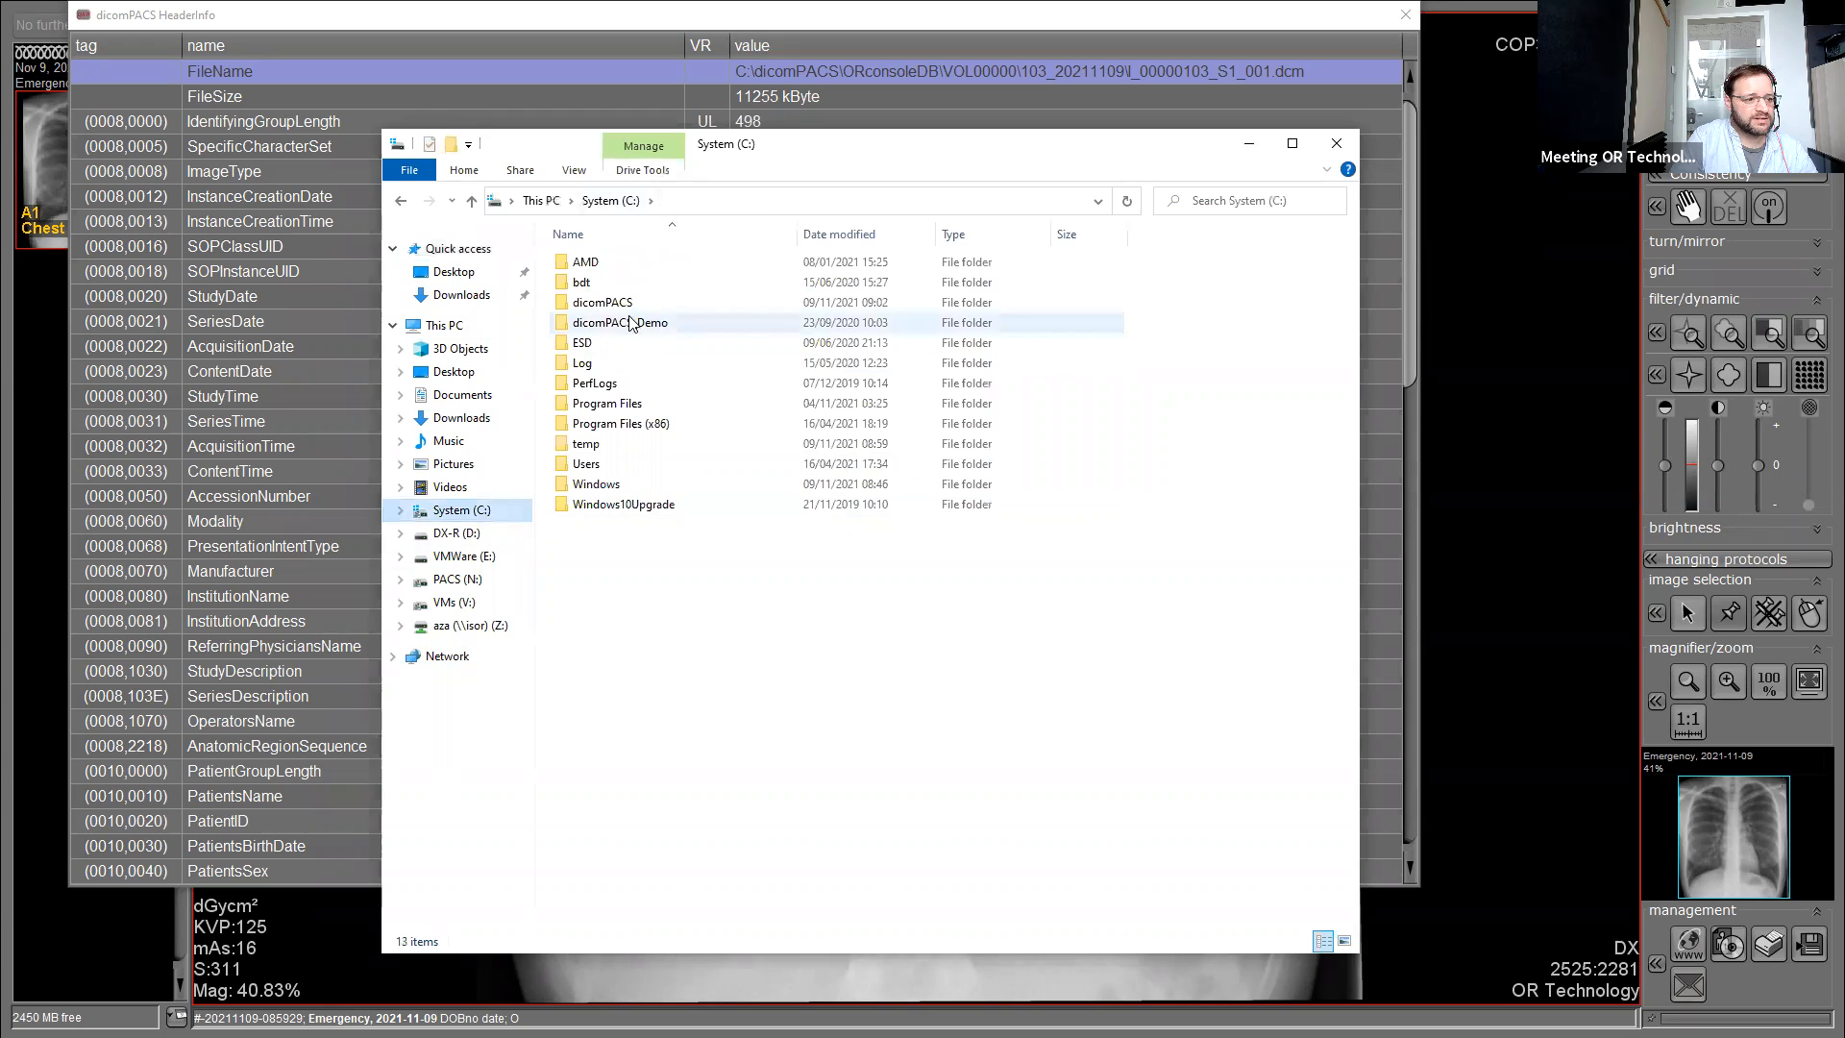
double_click(625, 303)
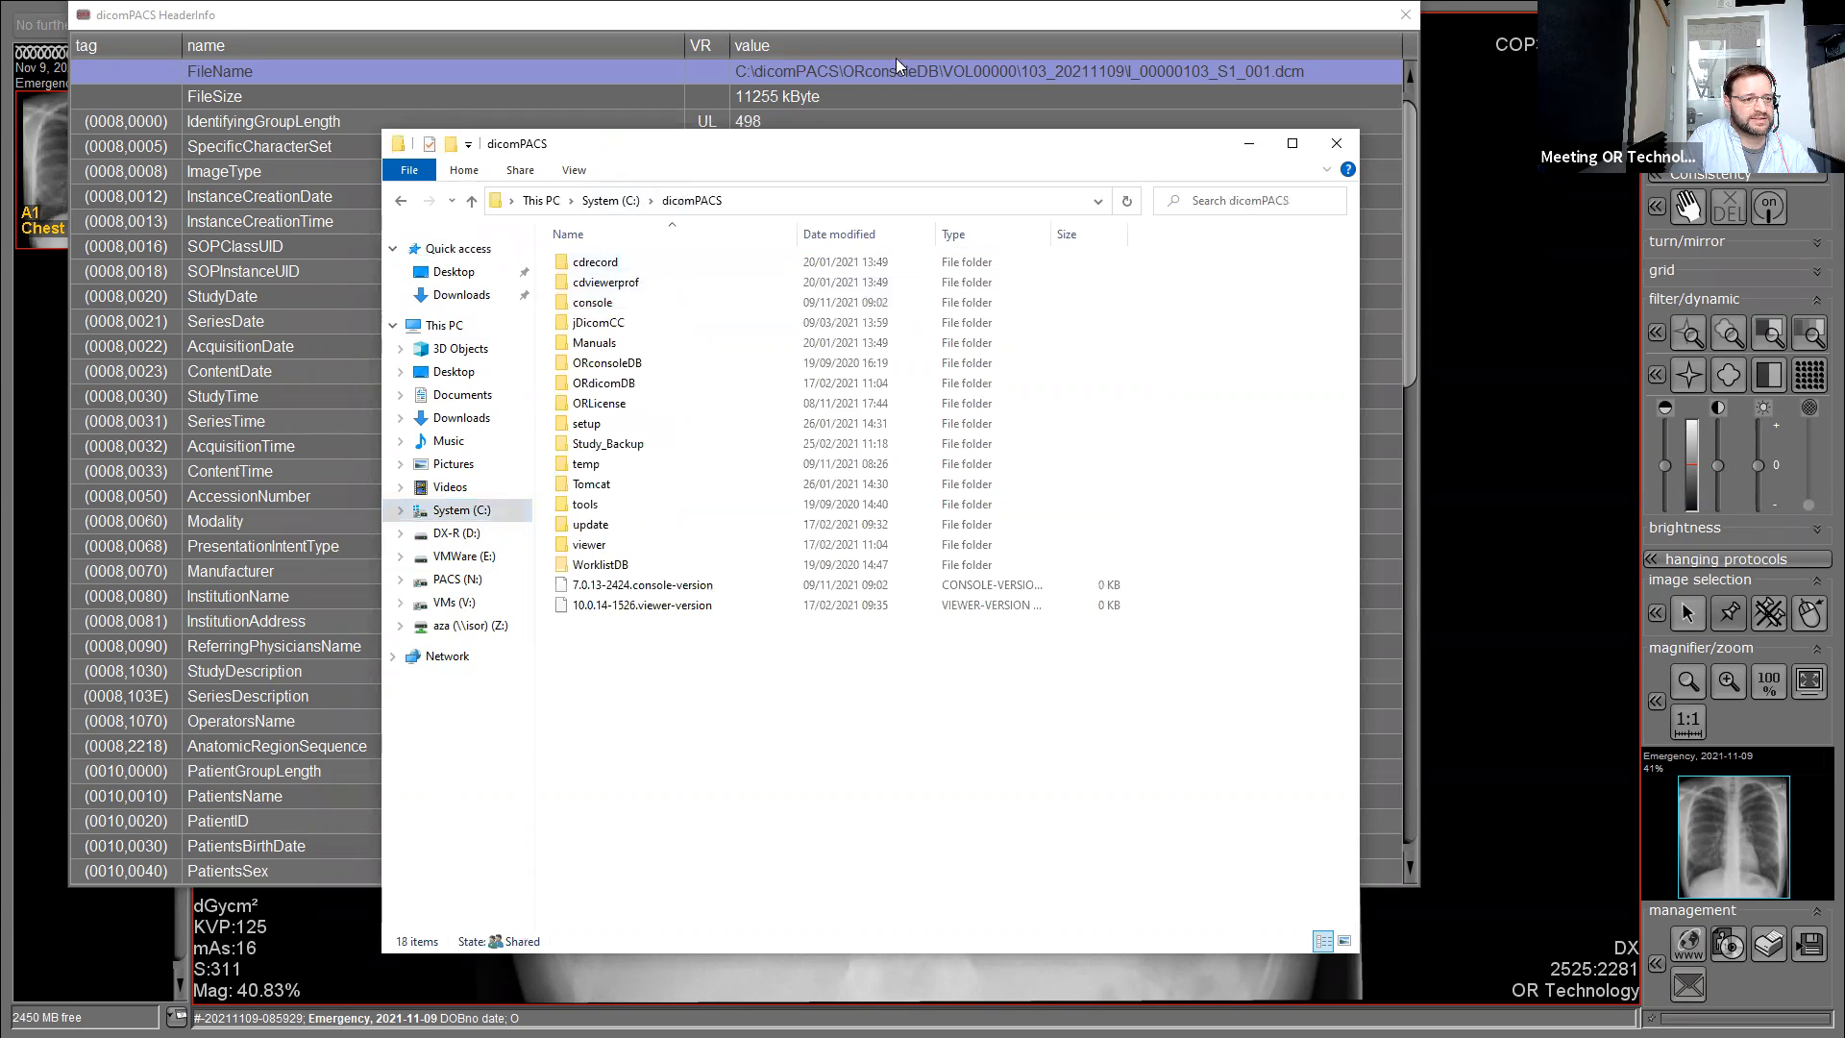
double_click(624, 363)
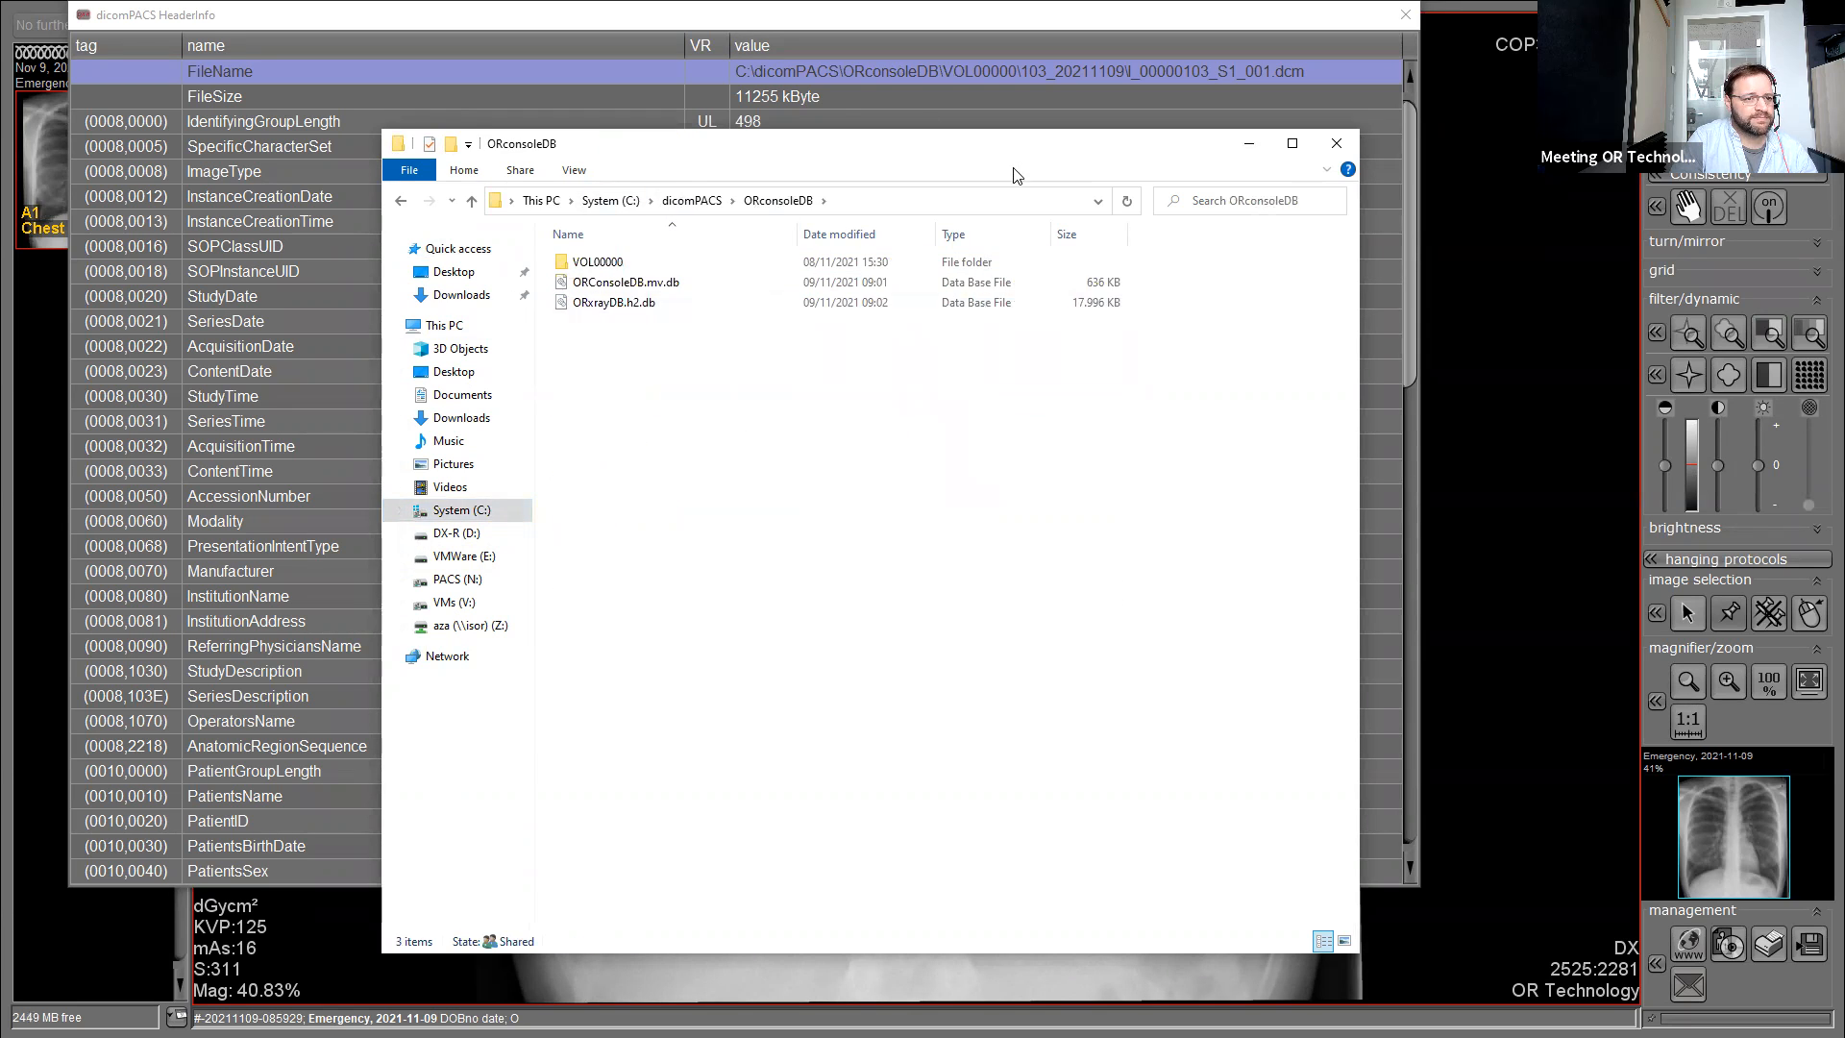
double_click(600, 265)
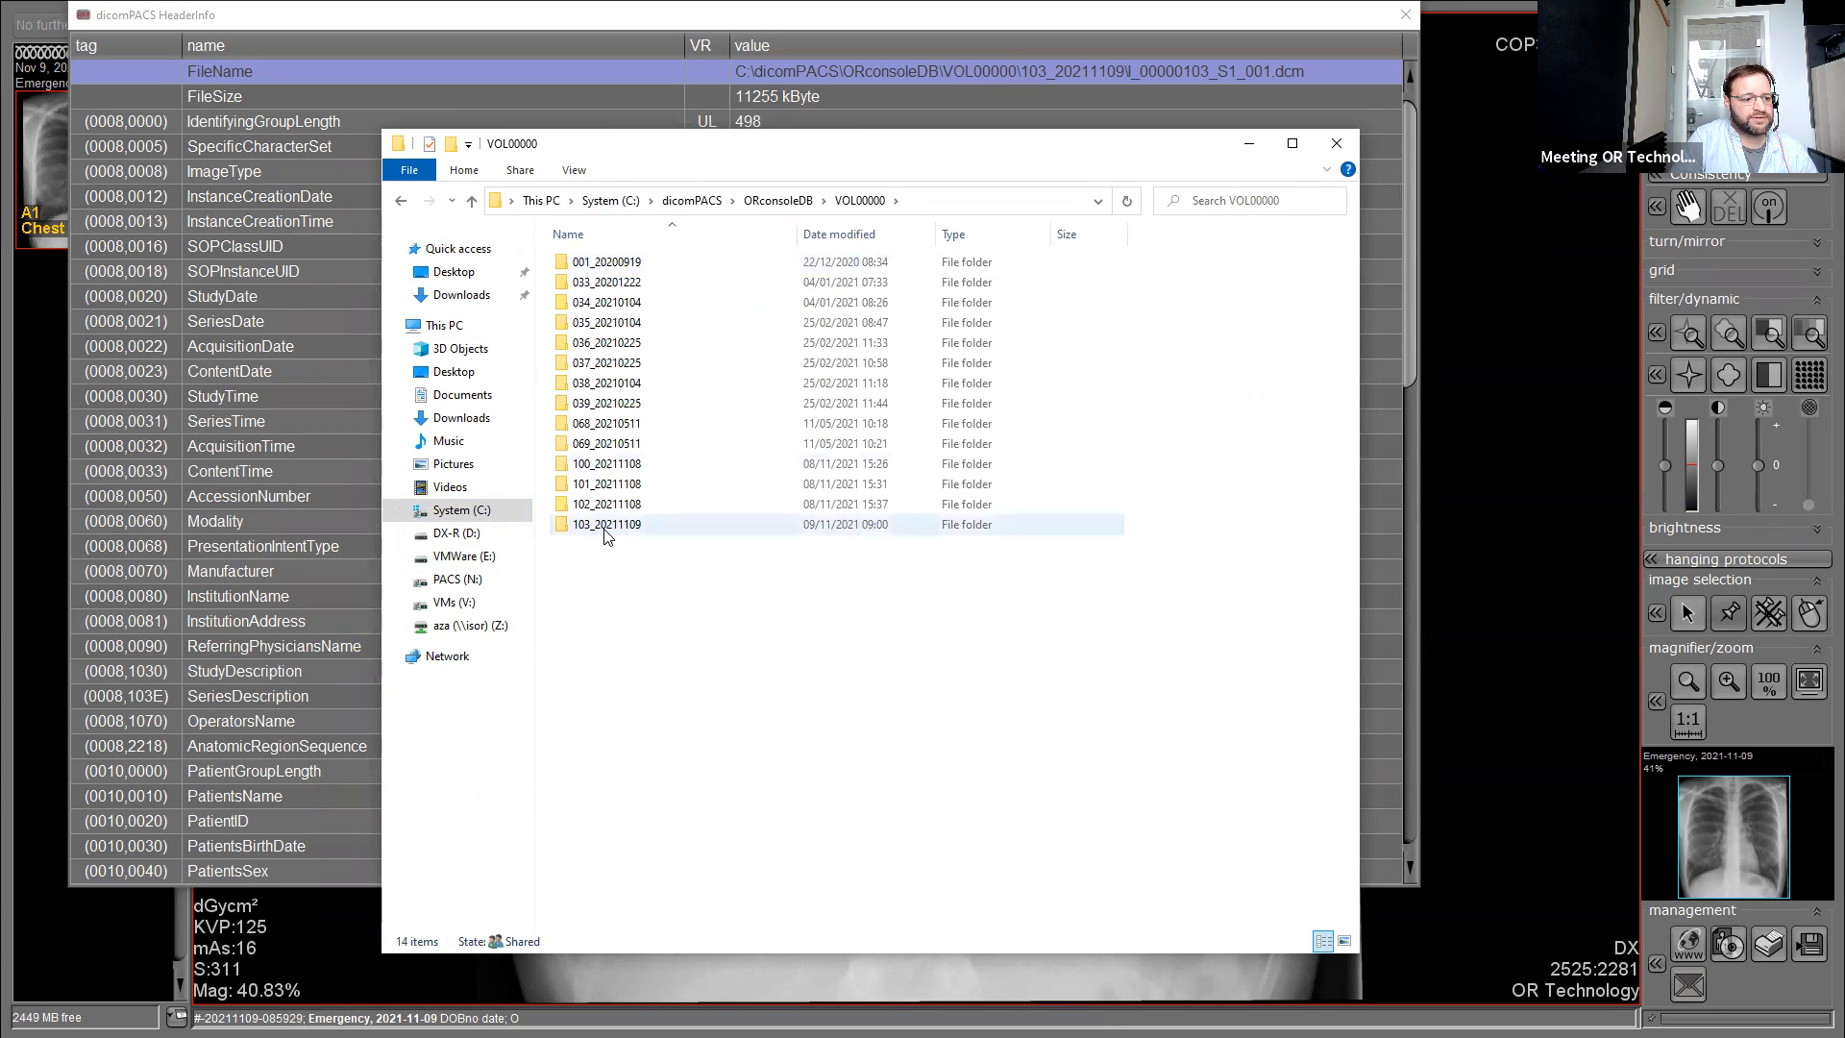
double_click(605, 526)
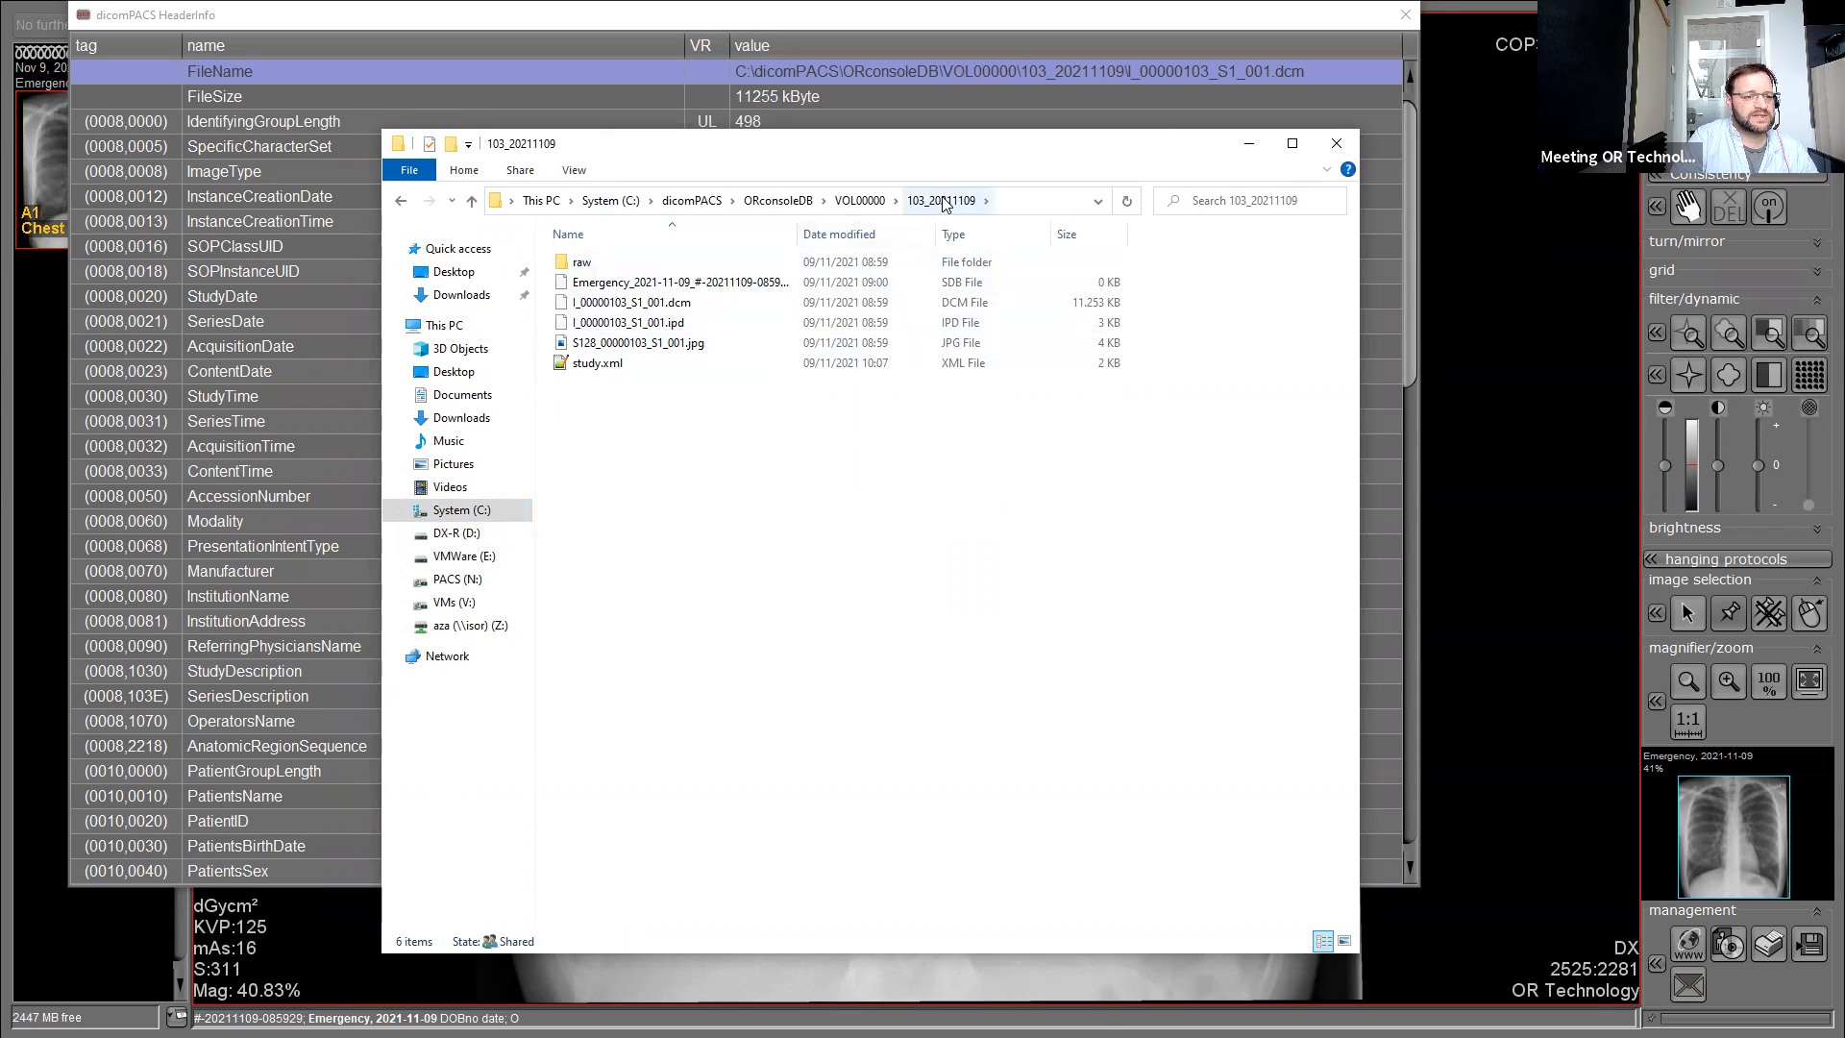
left_click(858, 199)
Compress the 103_20211109 folder into a 103_20211109.zip archive.
mouse_move(606, 527)
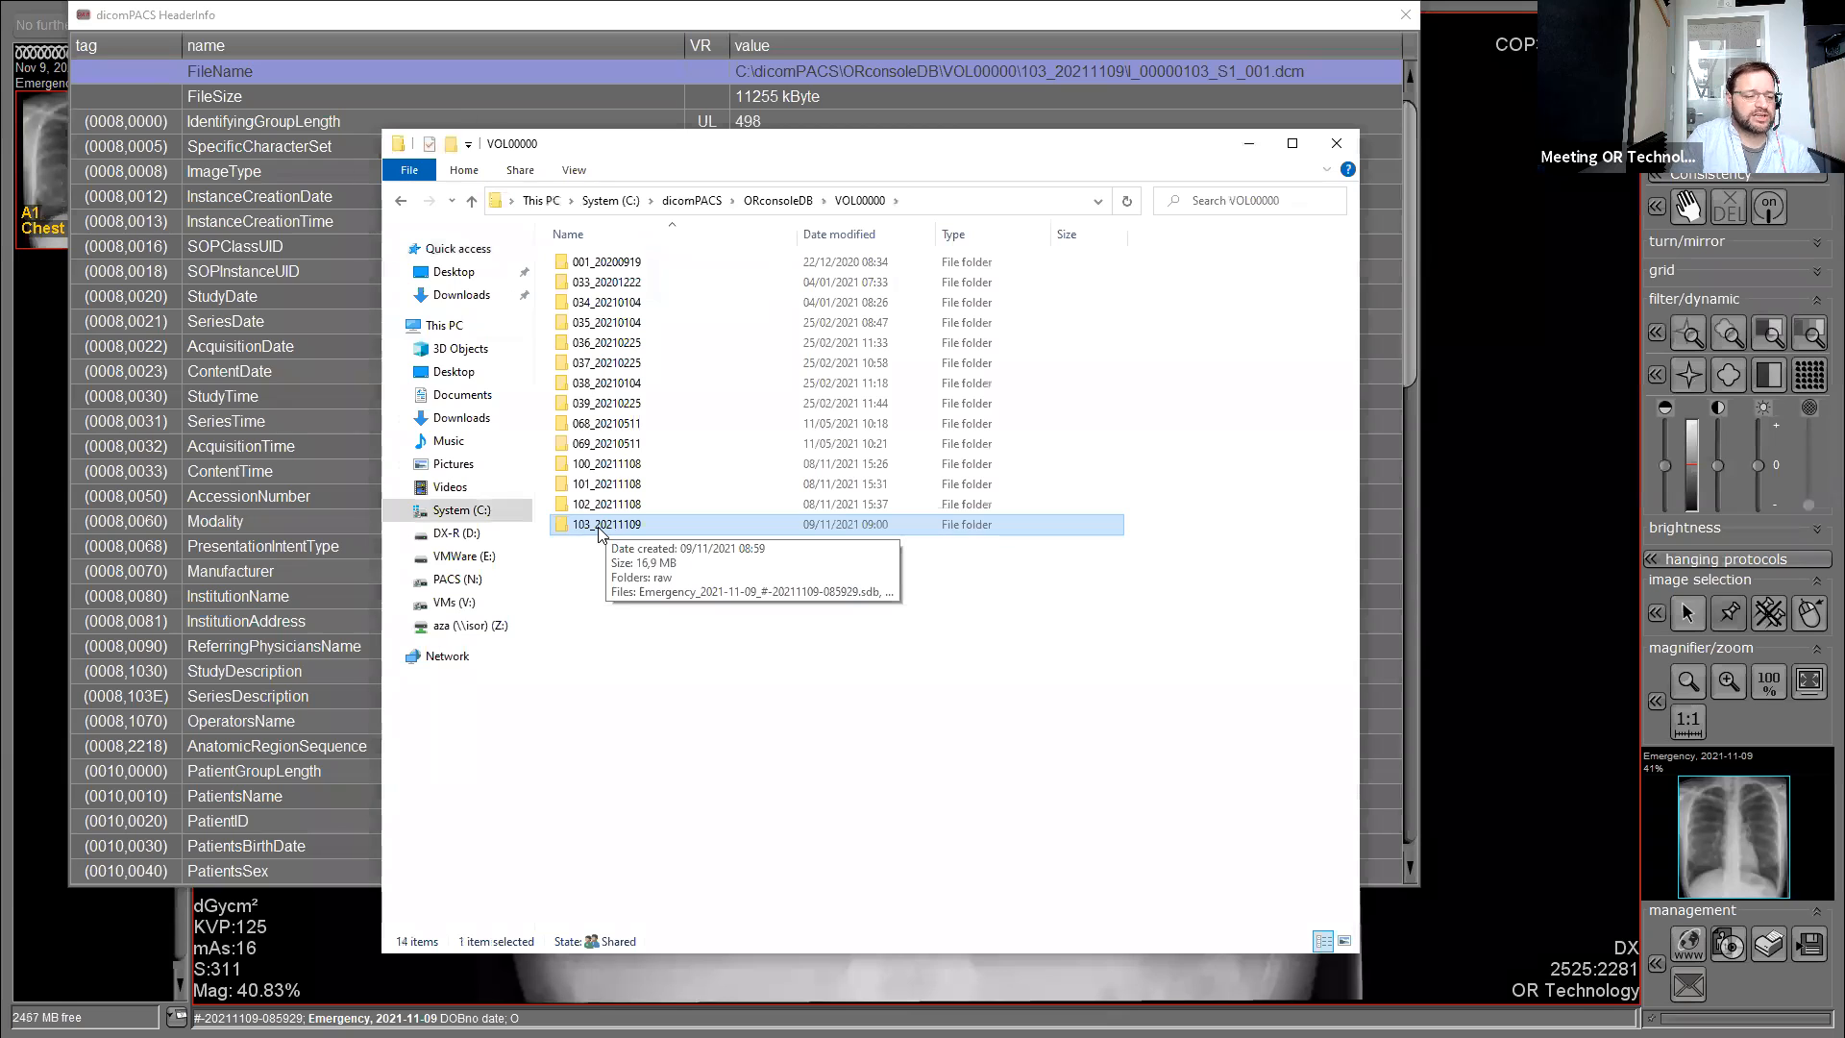
right_click(599, 534)
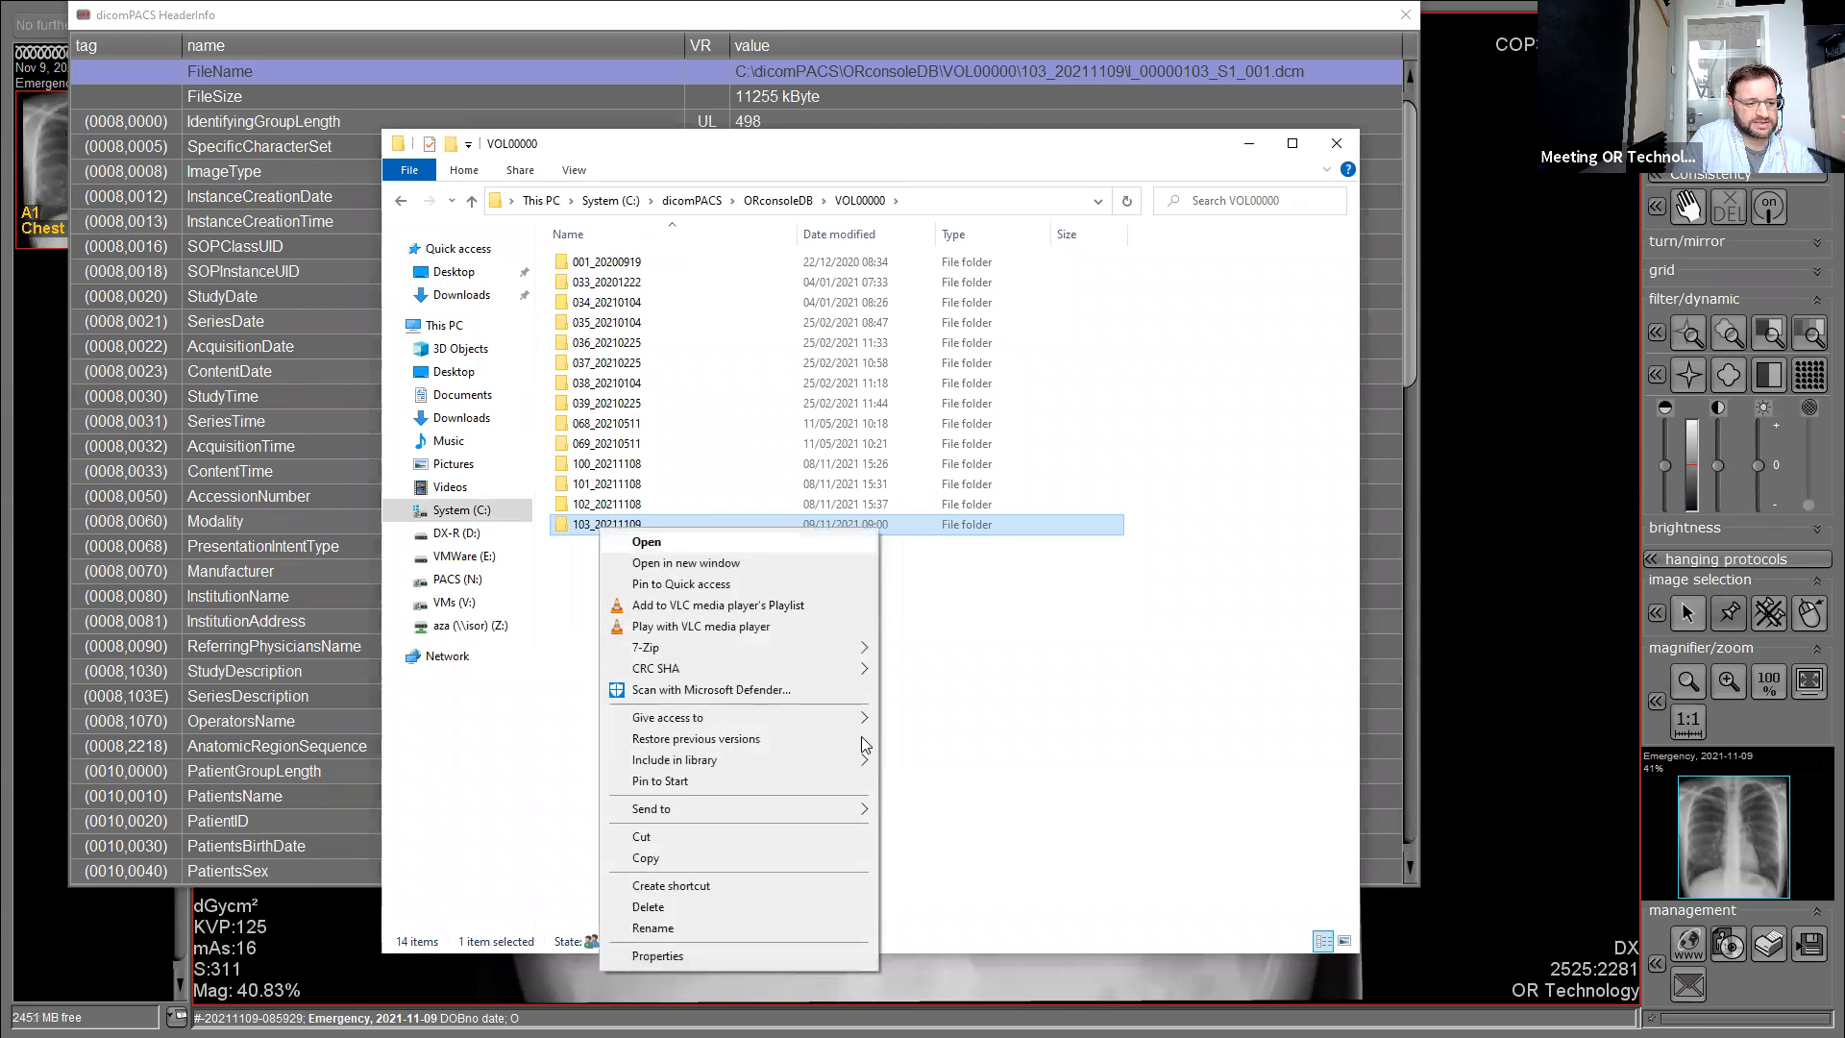
mouse_move(835, 811)
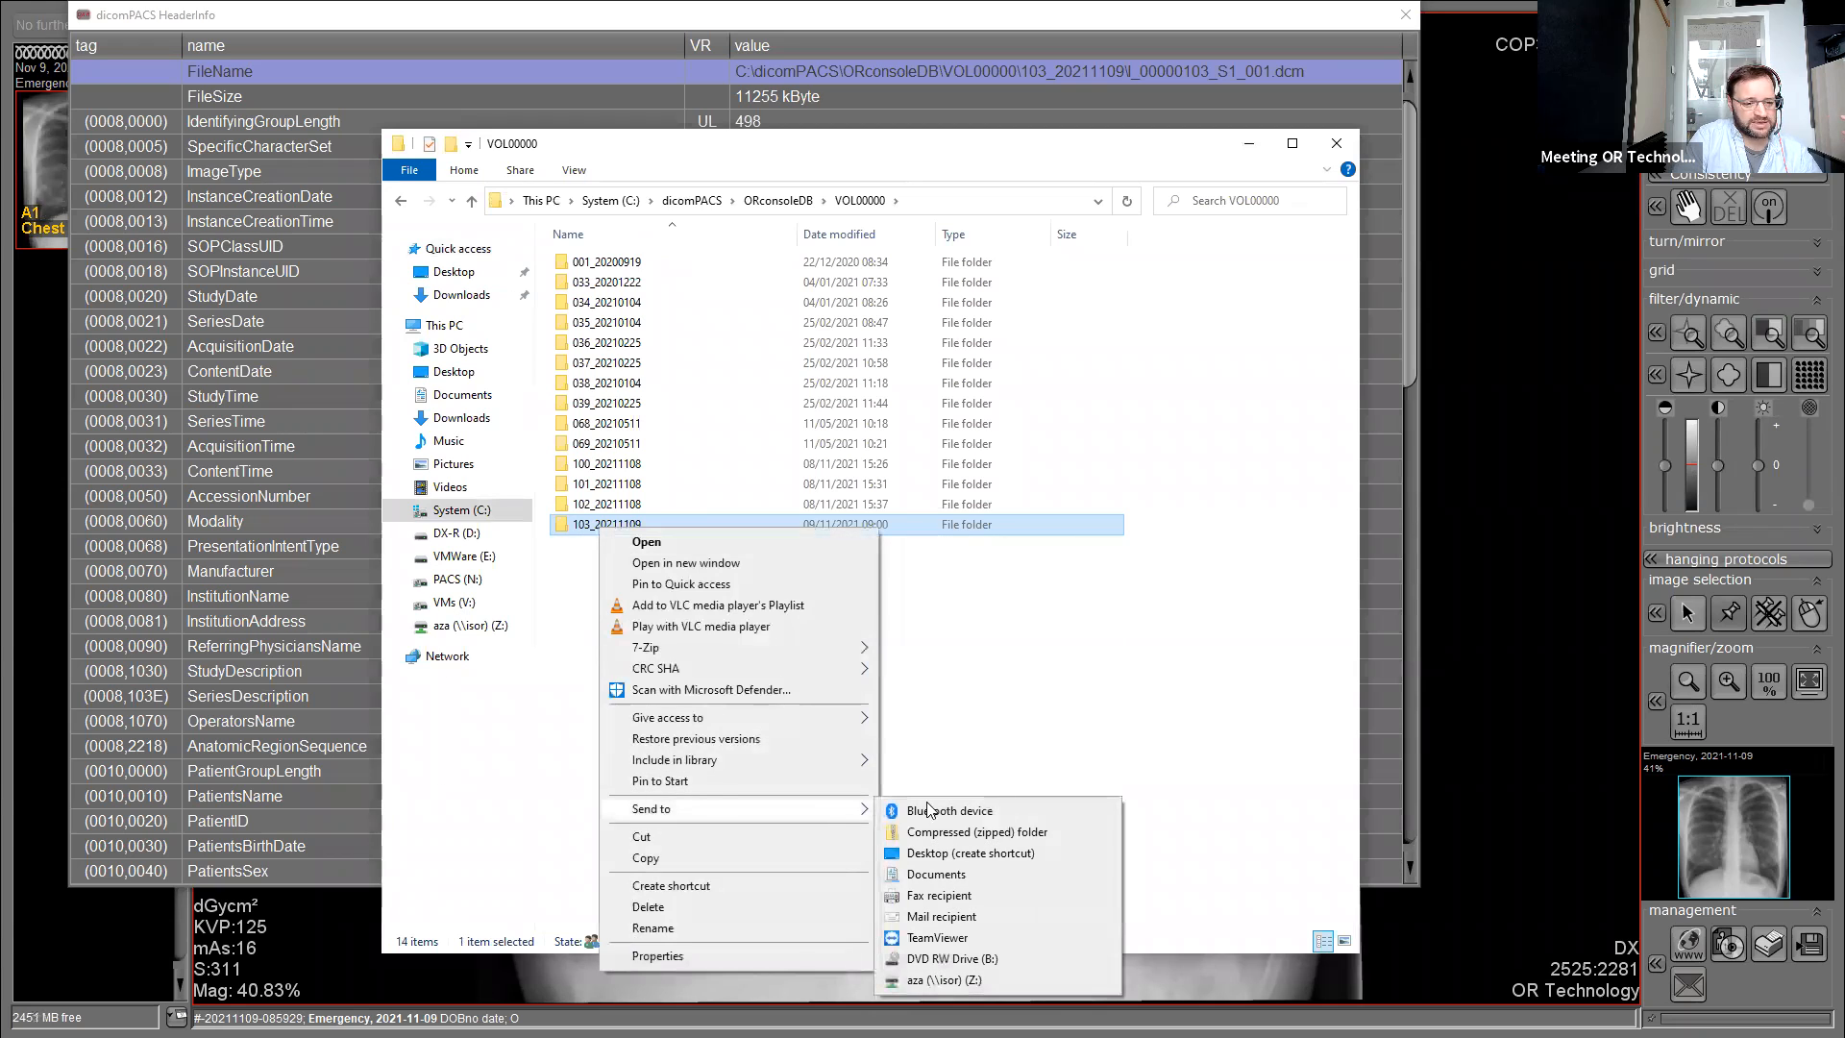
left_click(969, 835)
left_click(672, 667)
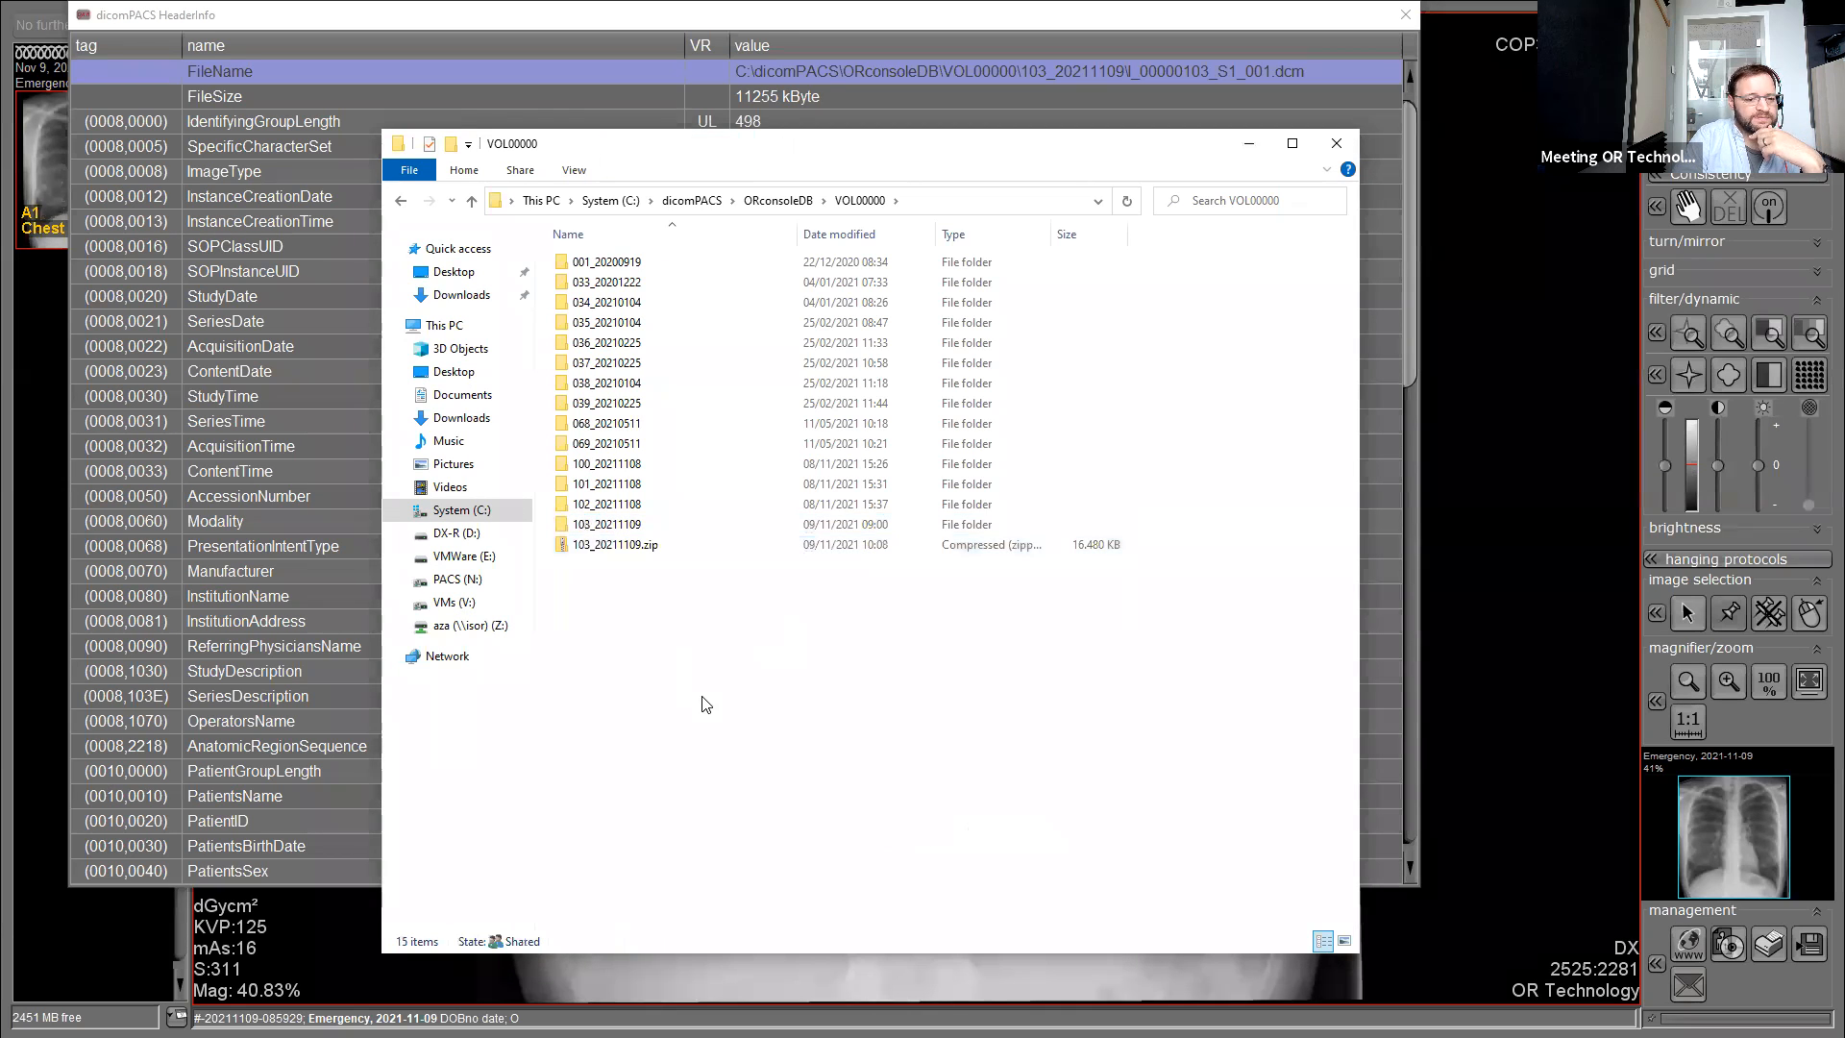
left_click(614, 545)
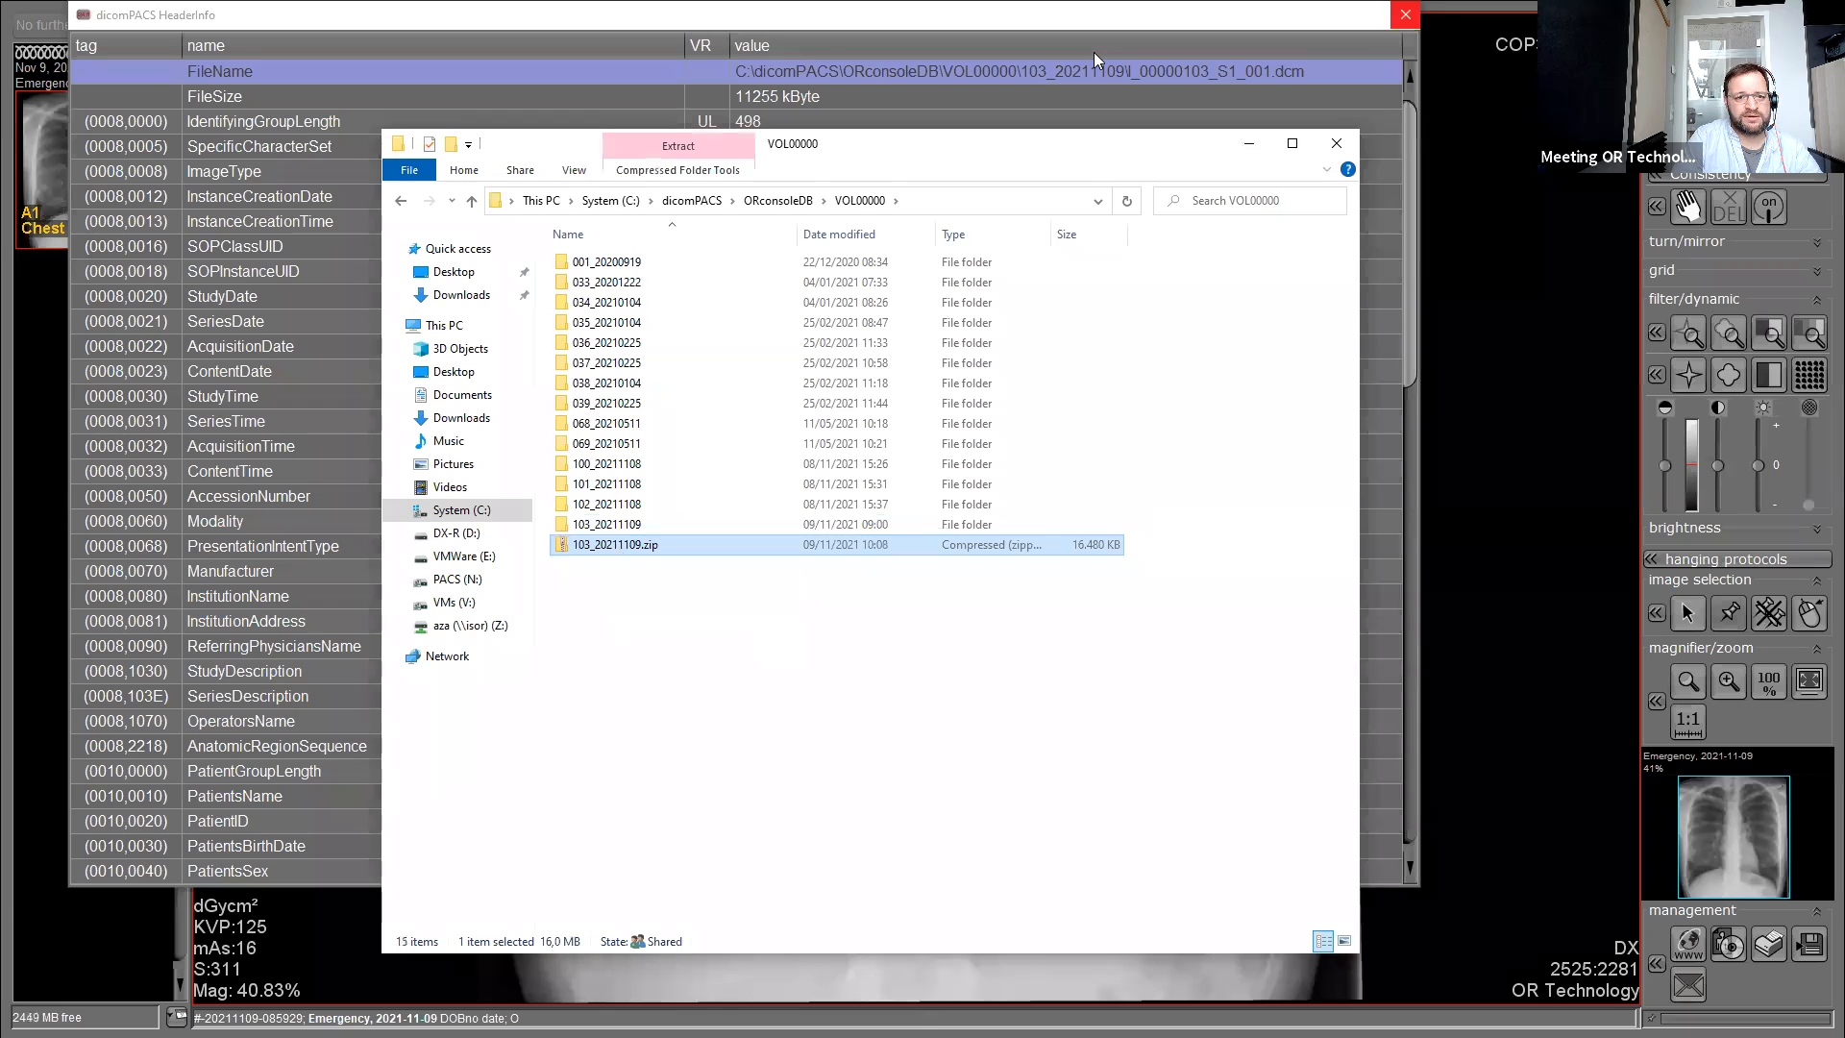
Close the DICOM header window, reopen it once more, then close it again to clear the chest image.
left_click(1404, 15)
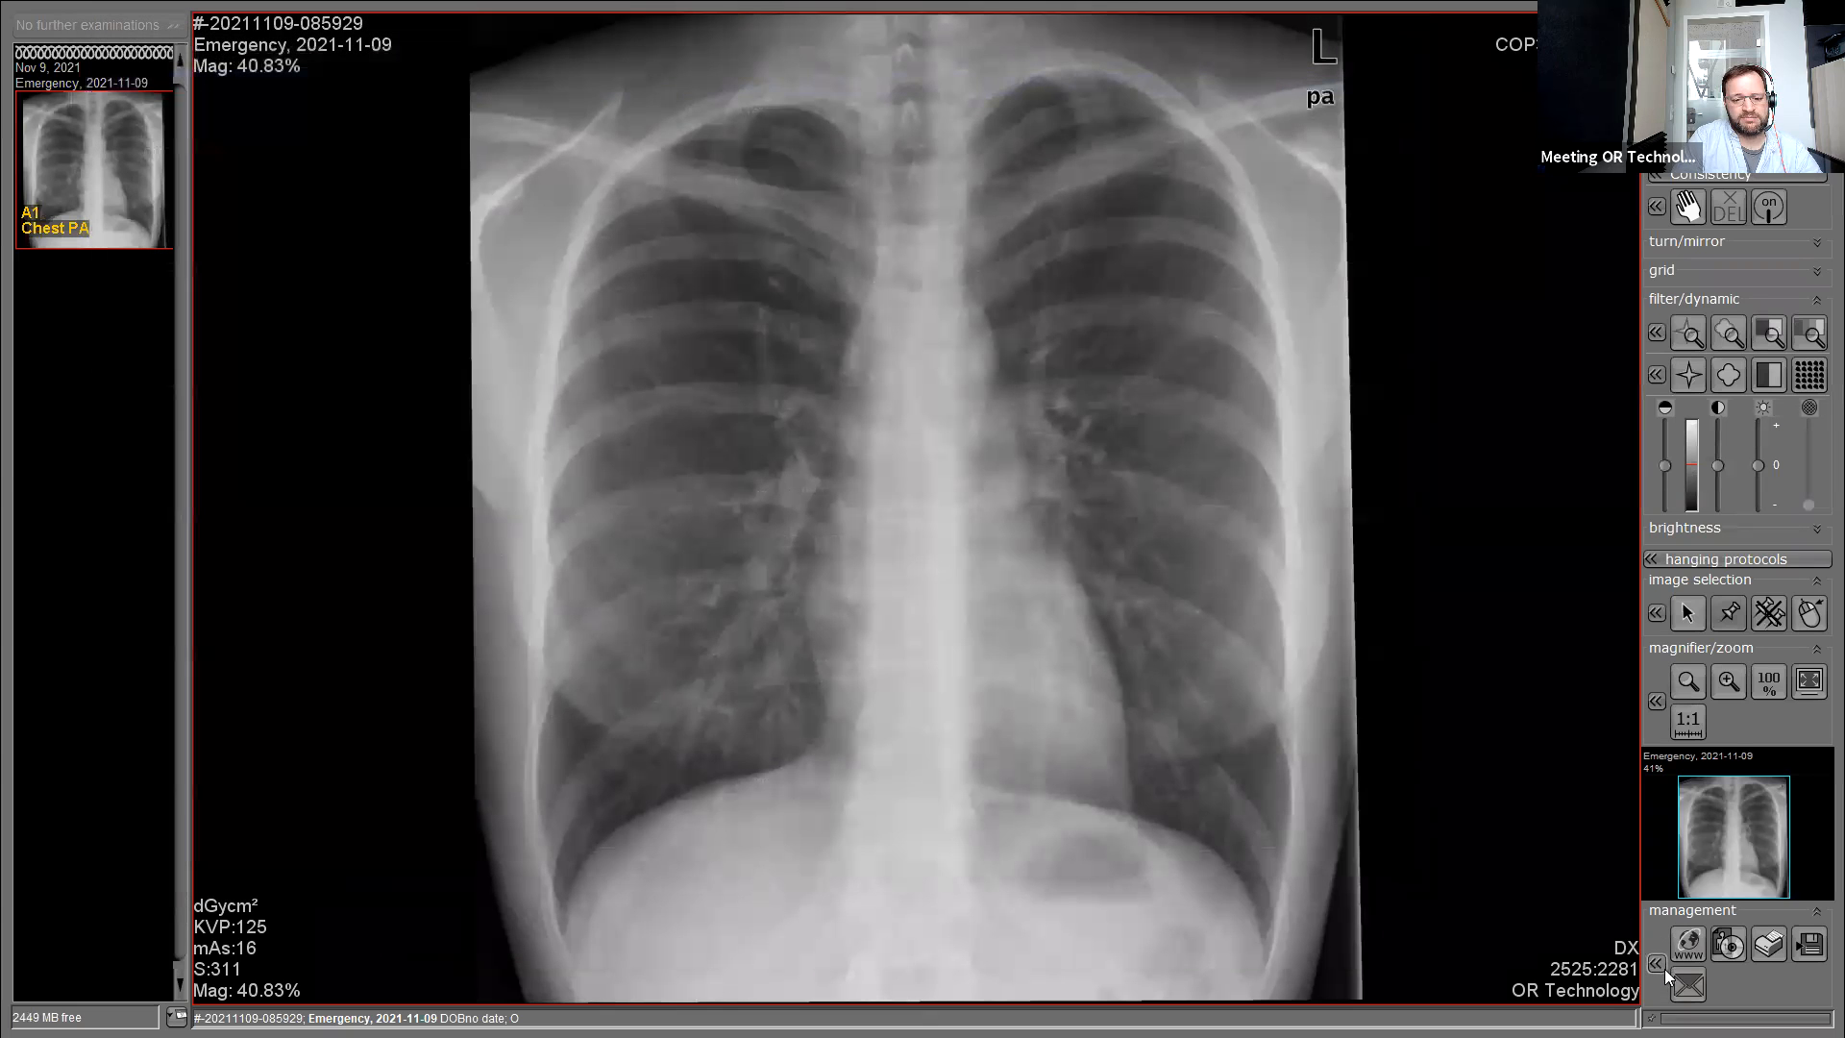
left_click(1656, 965)
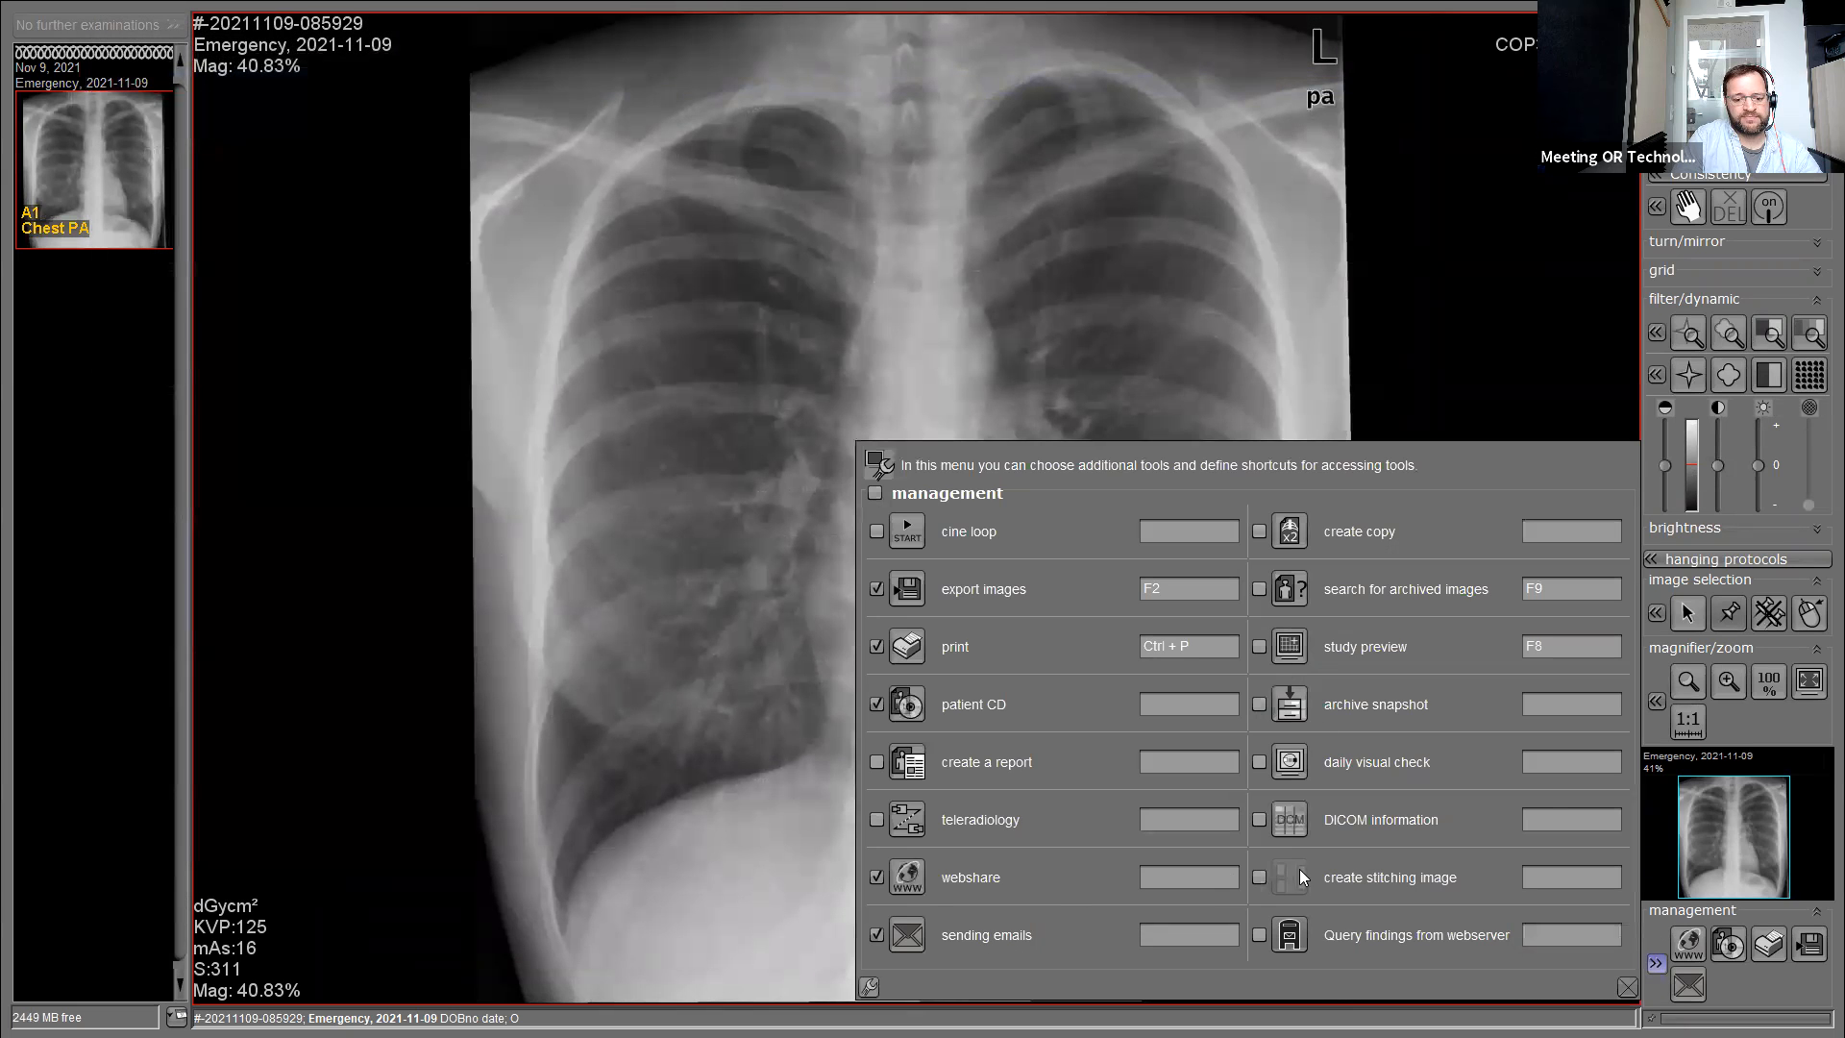
left_click(1289, 819)
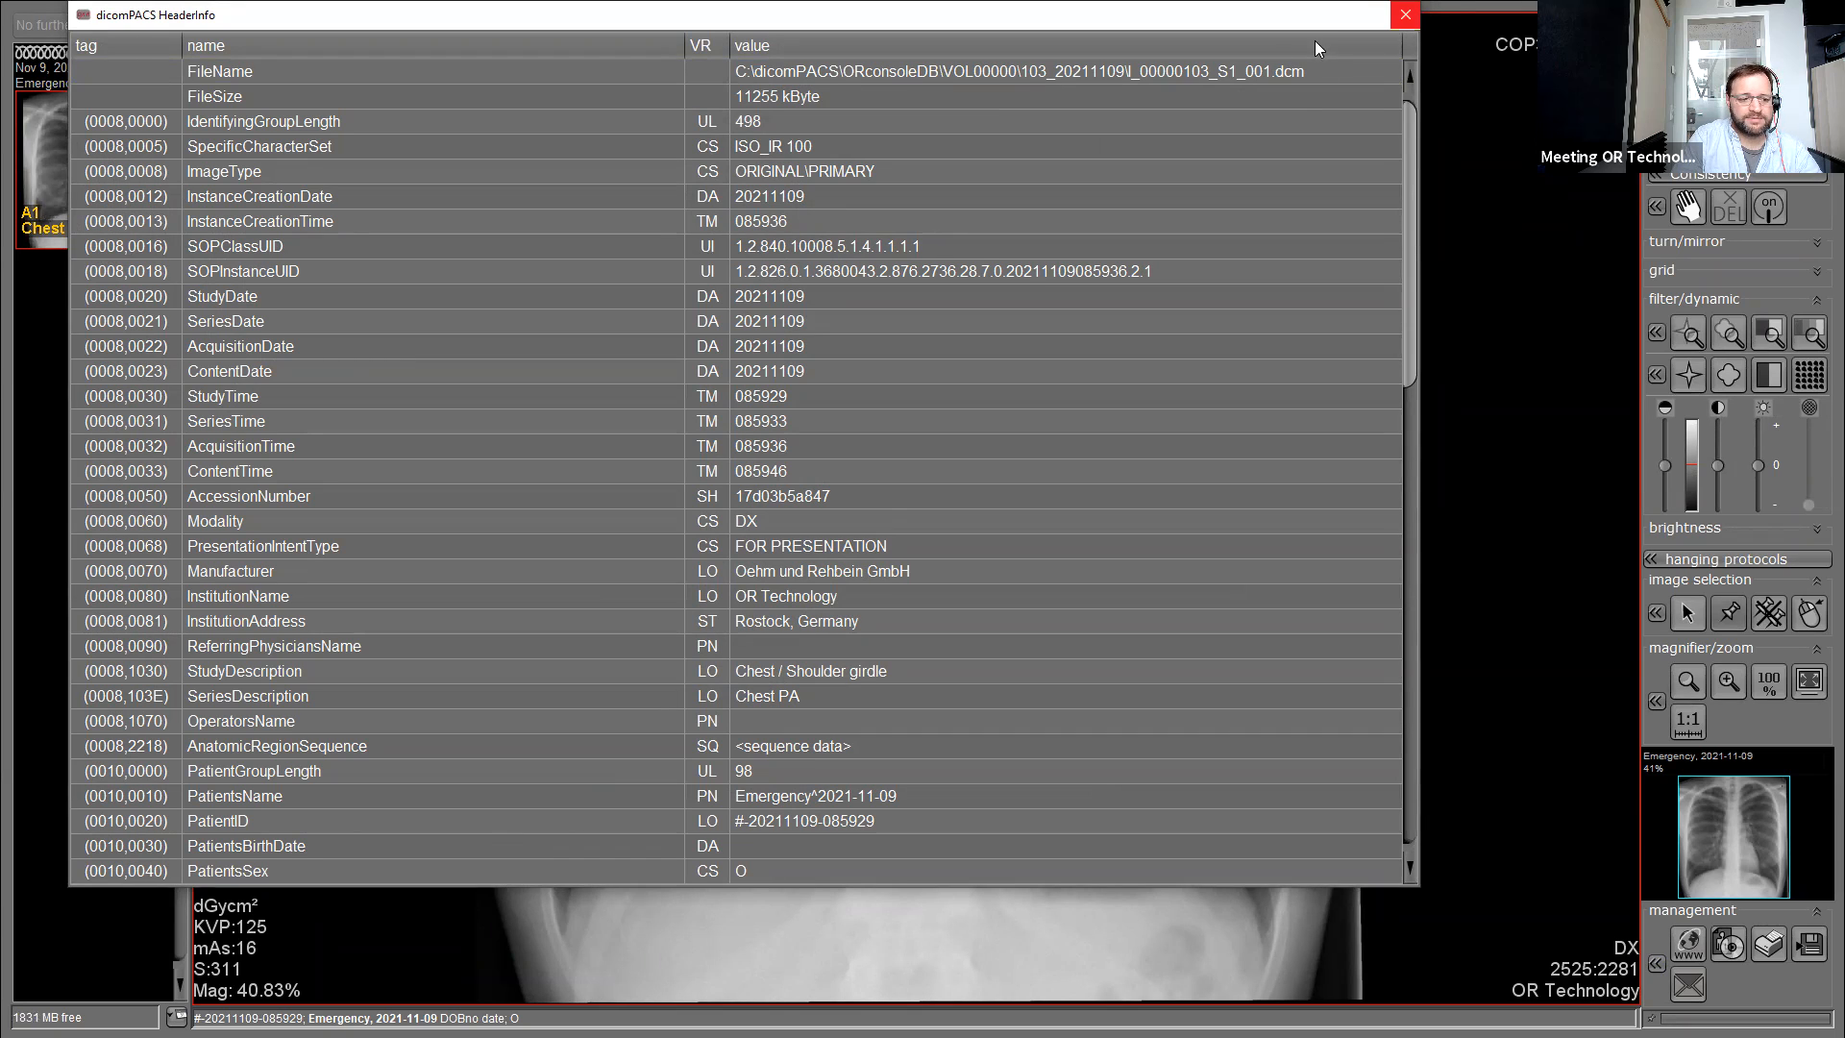
left_click(1405, 14)
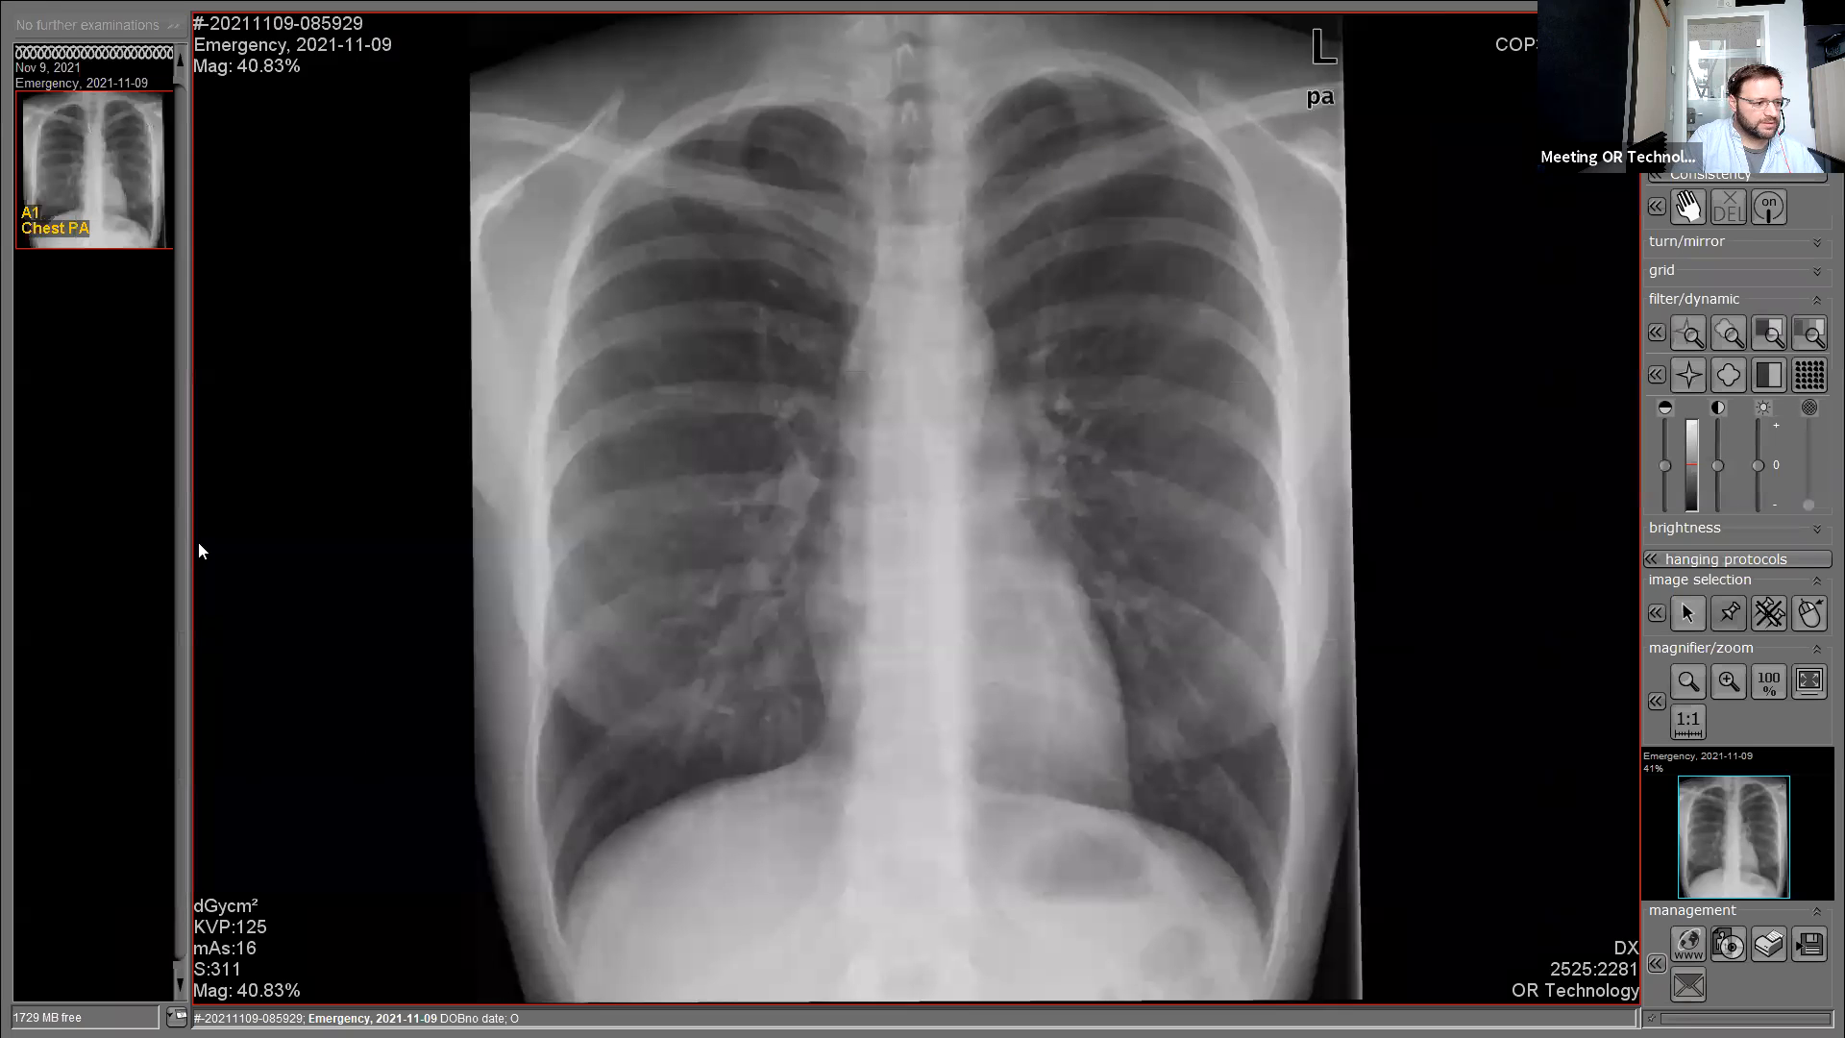
key("super")
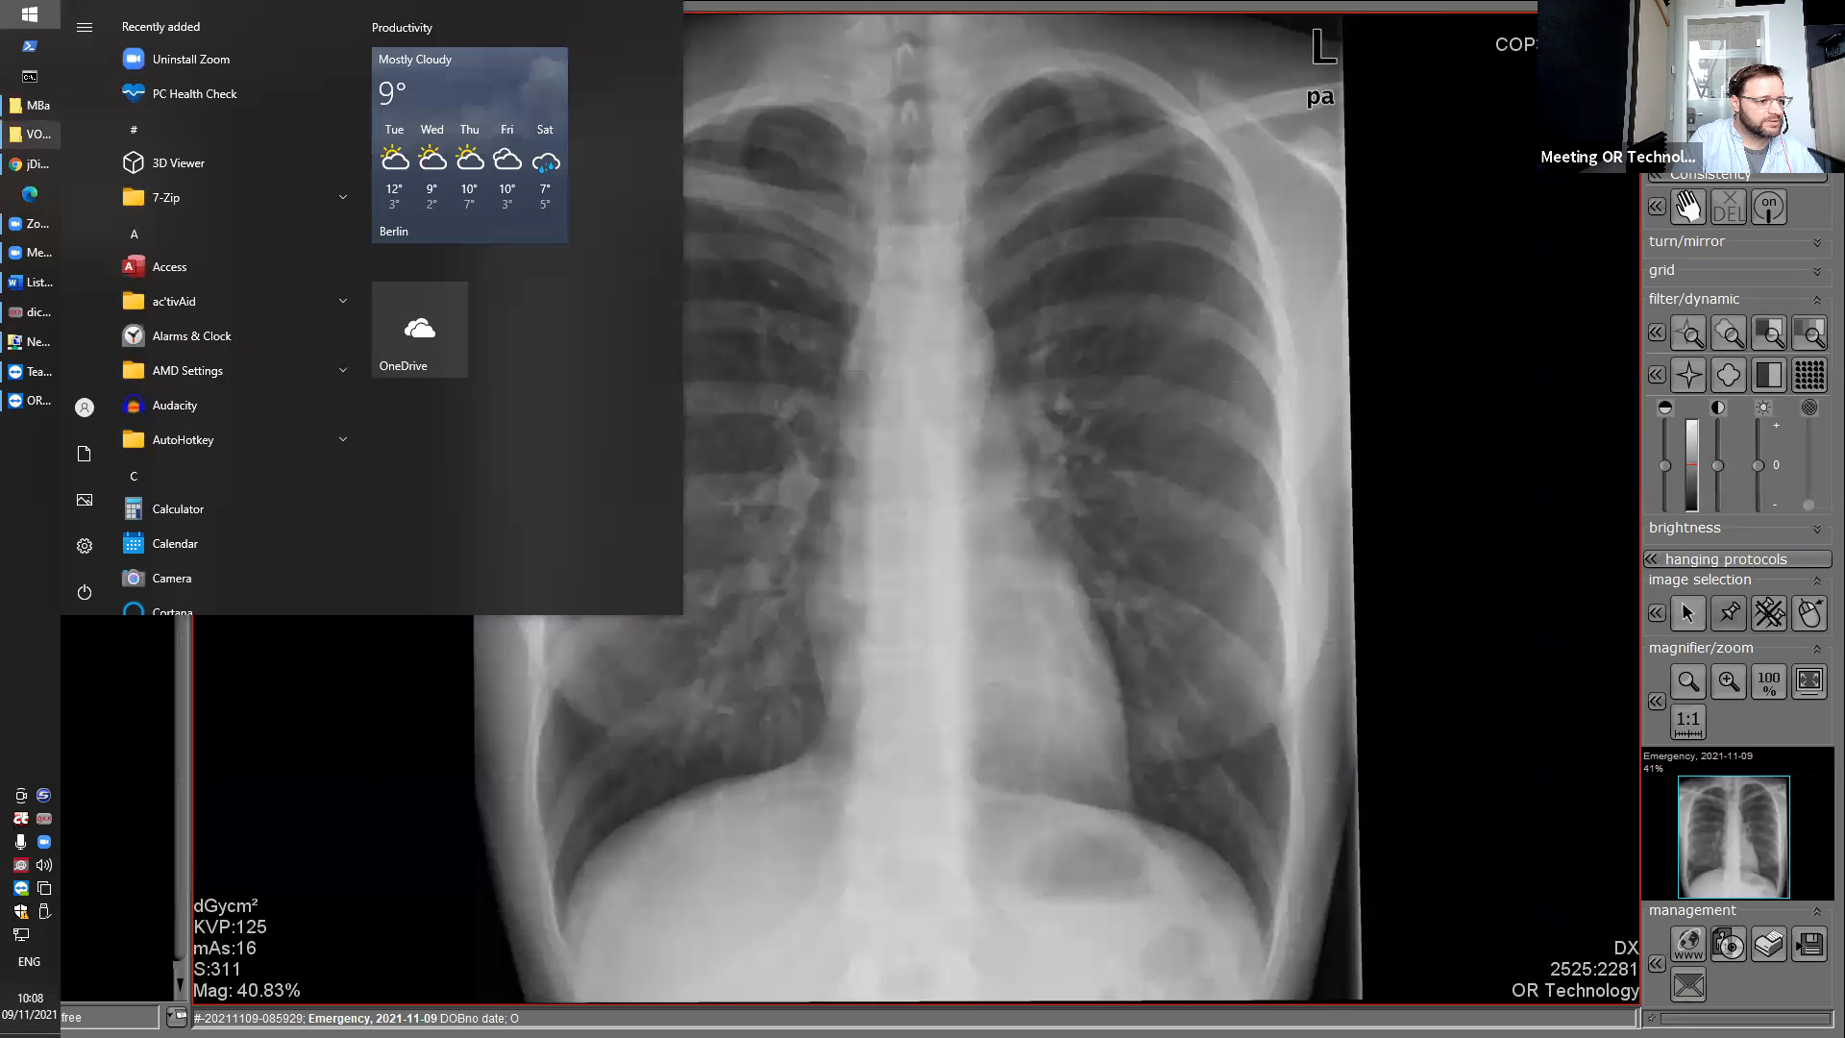
Bring the VOL00000 Explorer window showing 103_20211109.zip back to the front.
left_click(32, 135)
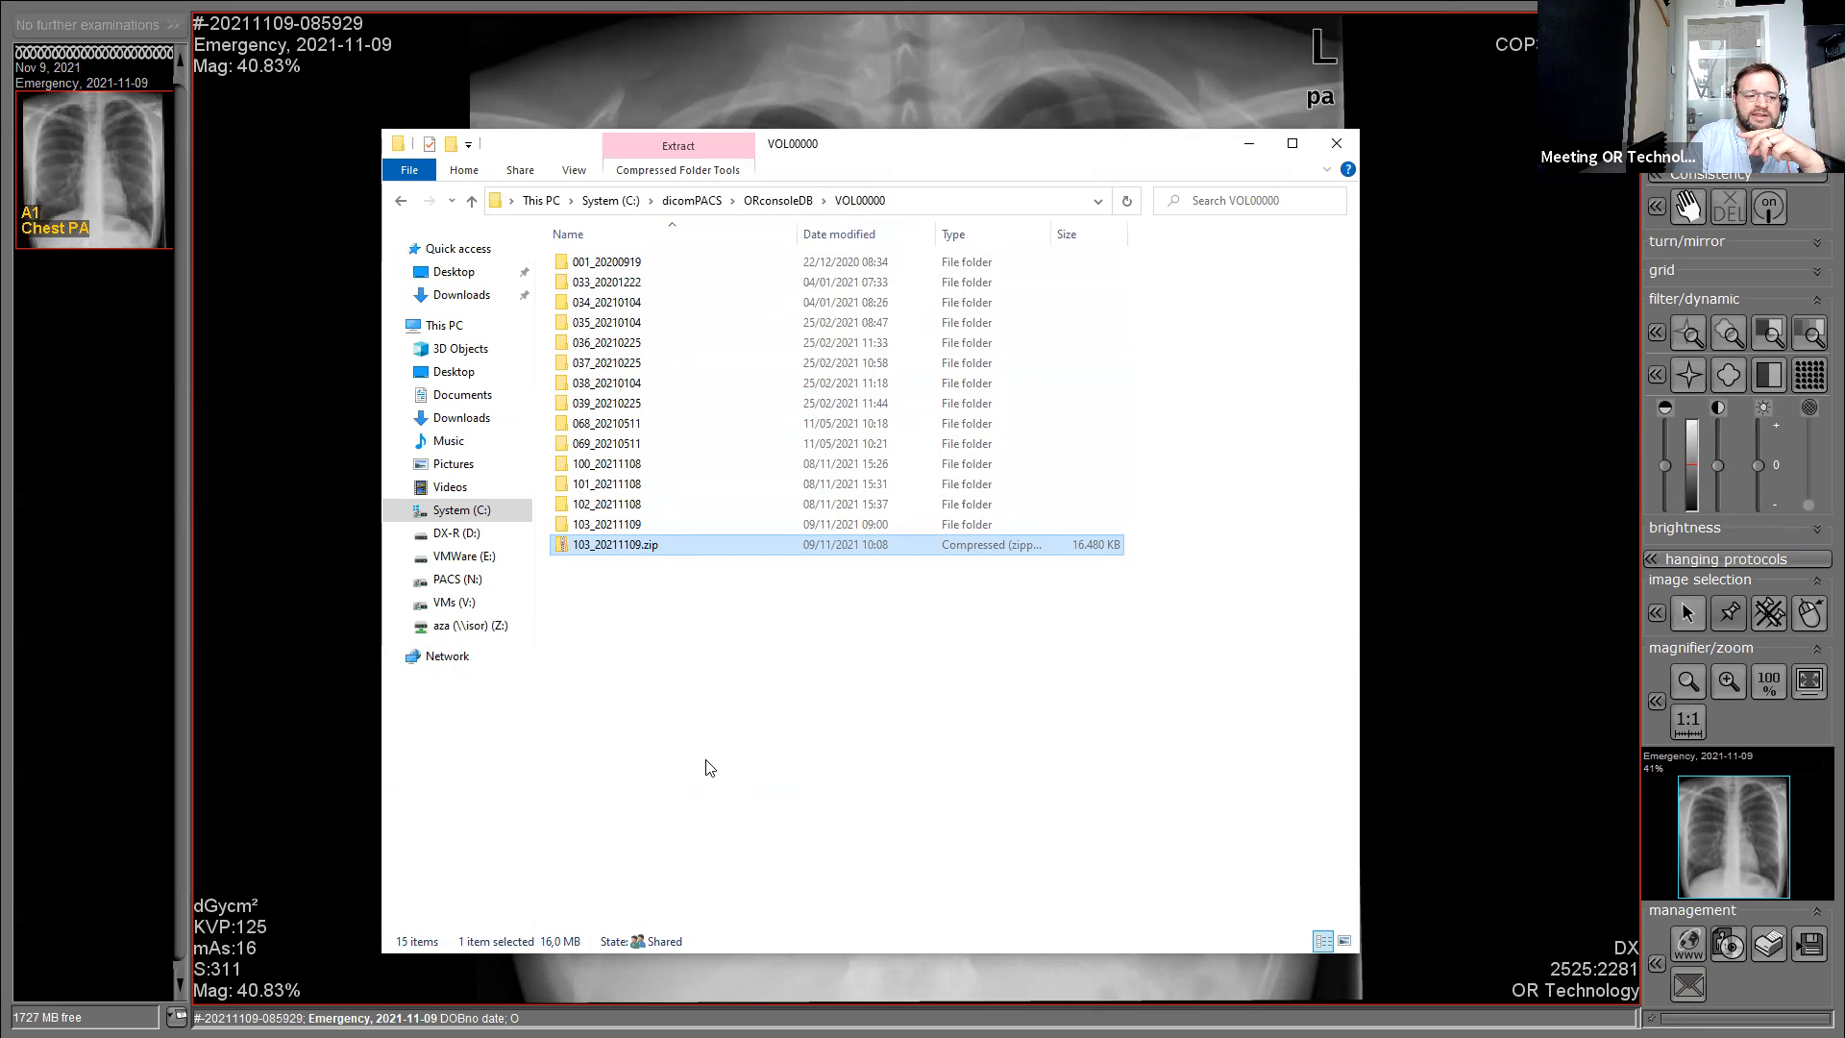
Go up to ORconsoleDB, then close File Explorer and return to the dicomPACS Study List.
left_click(777, 200)
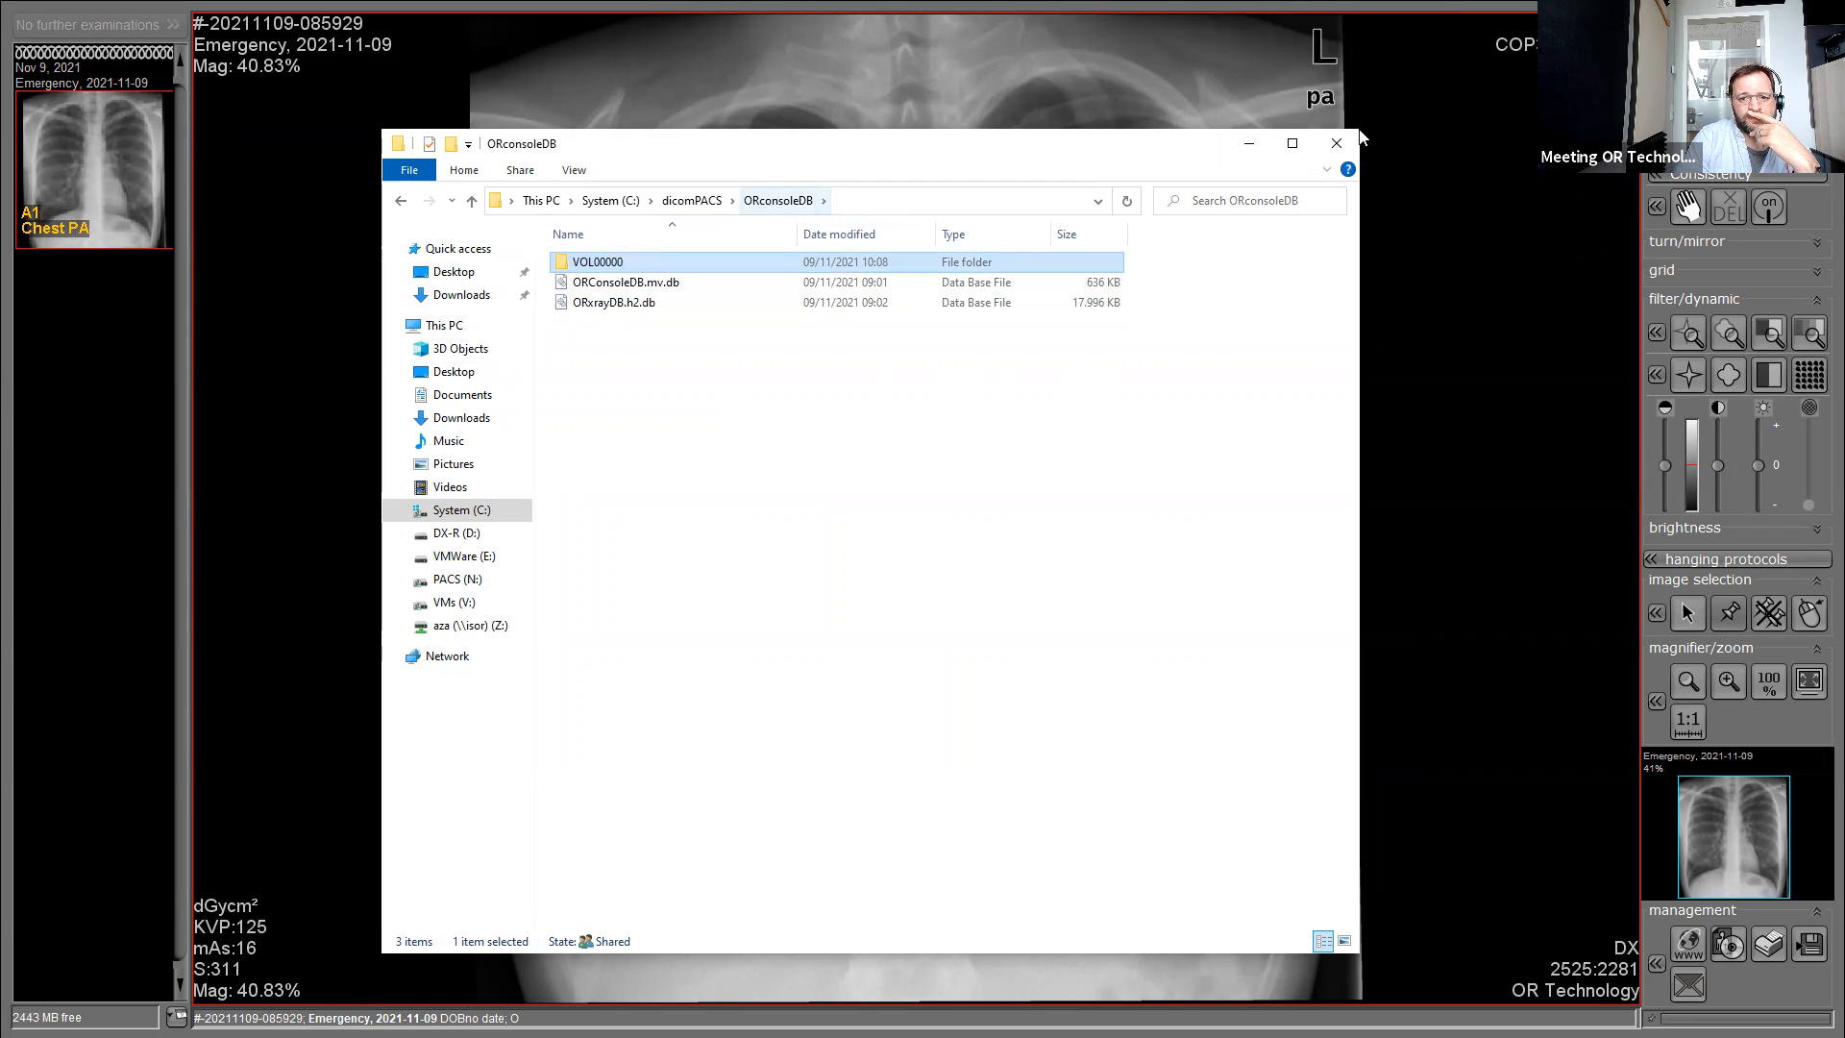
left_click(1376, 277)
key("Escape")
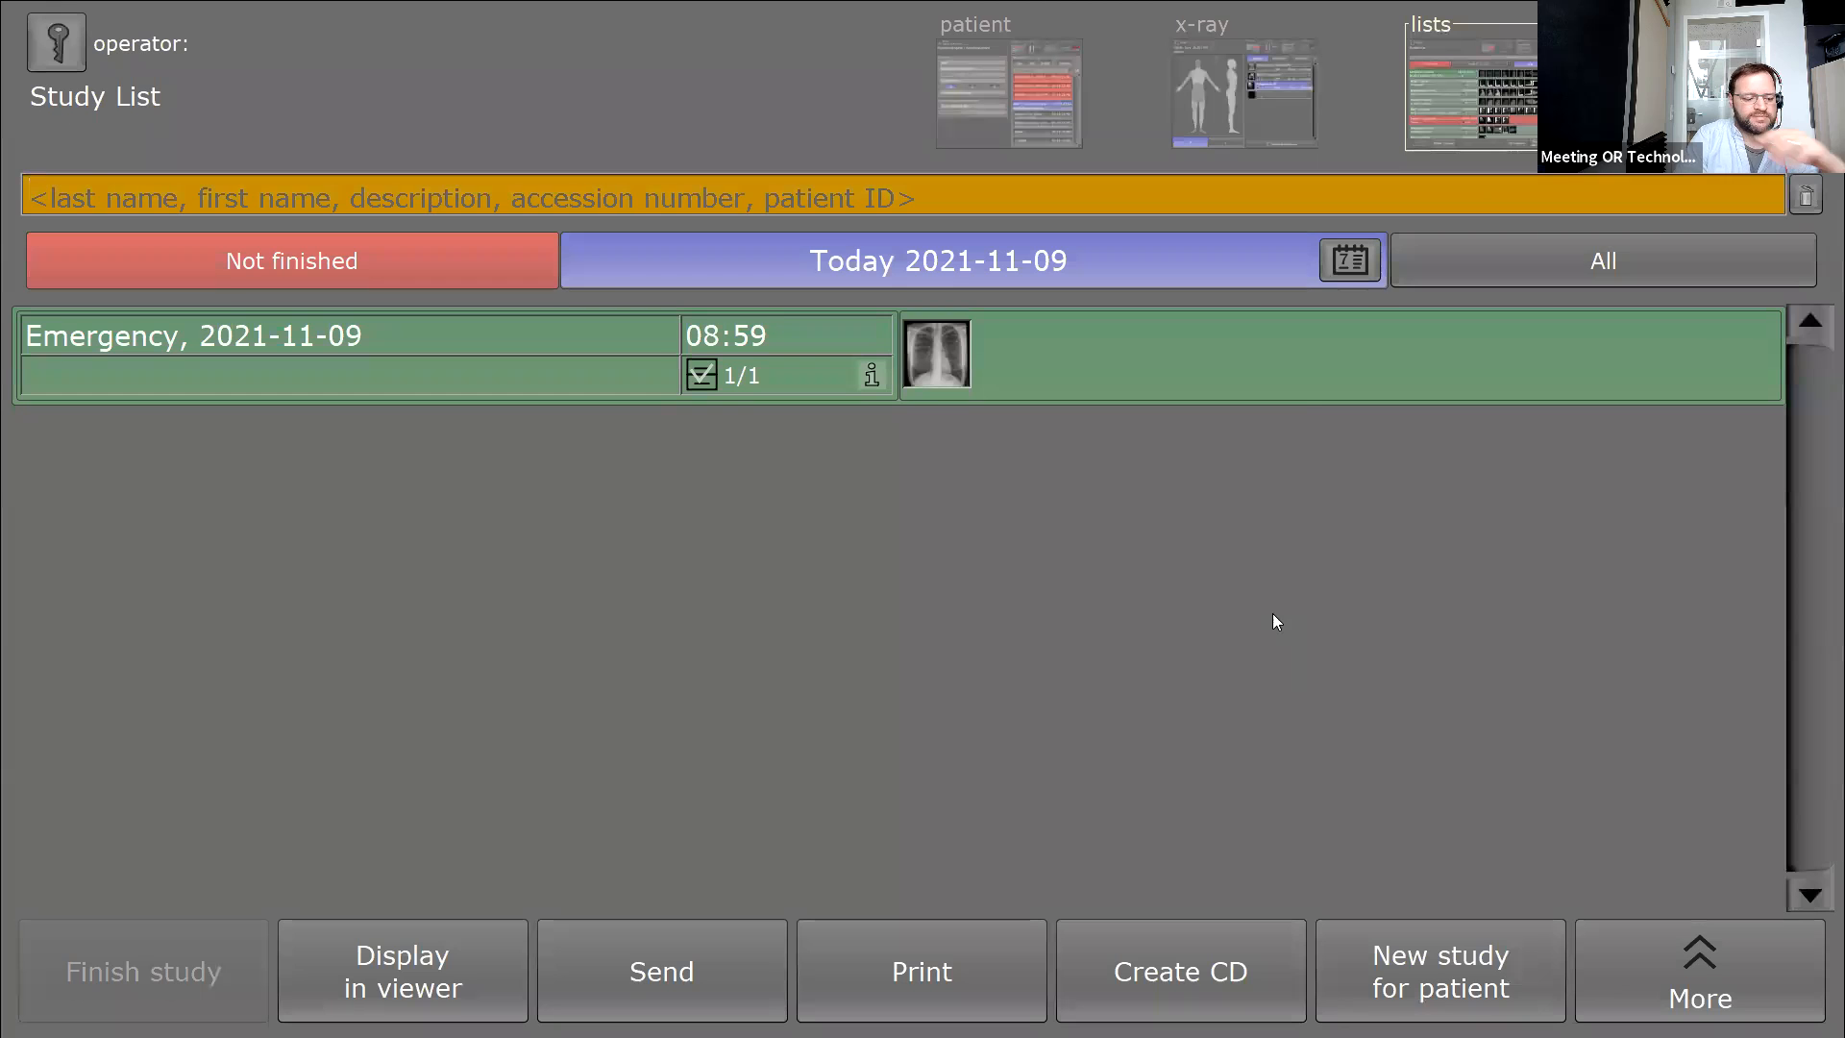
key("super")
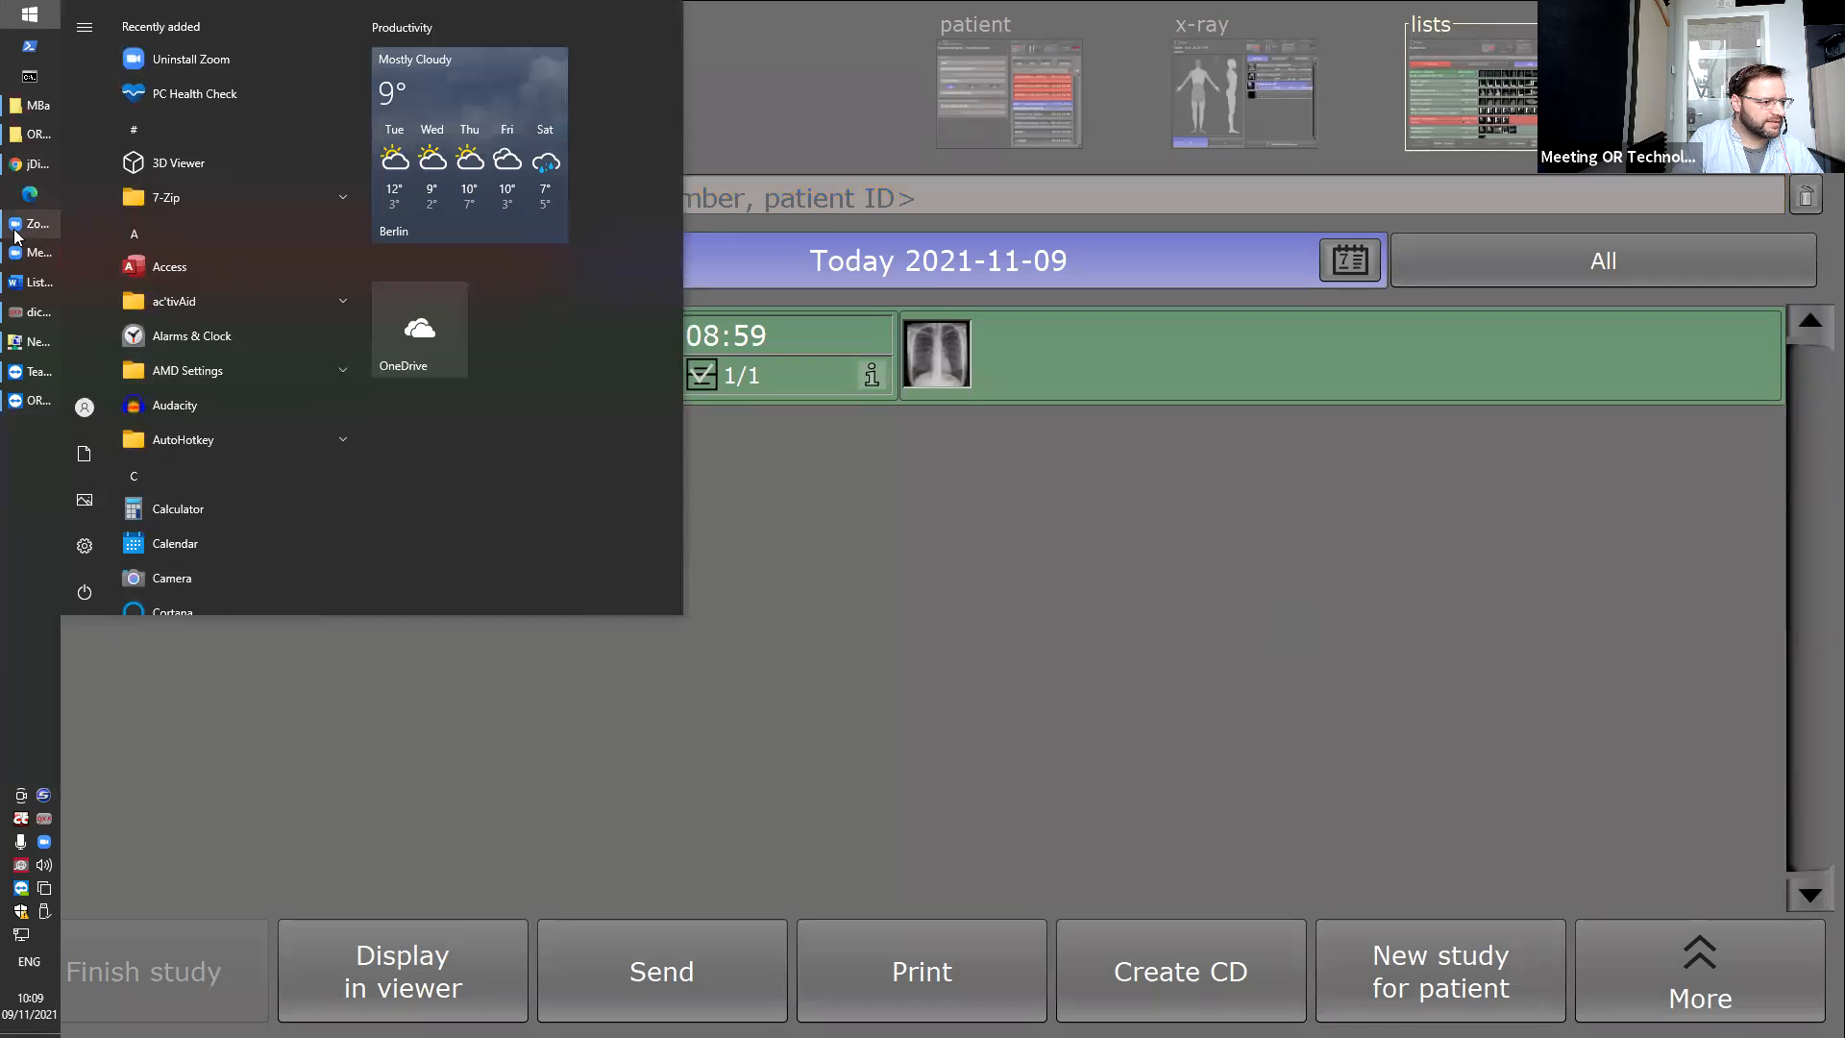
Switch to the TeamViewer session and open File Explorer's This PC on the remote machine.
mouse_move(32, 378)
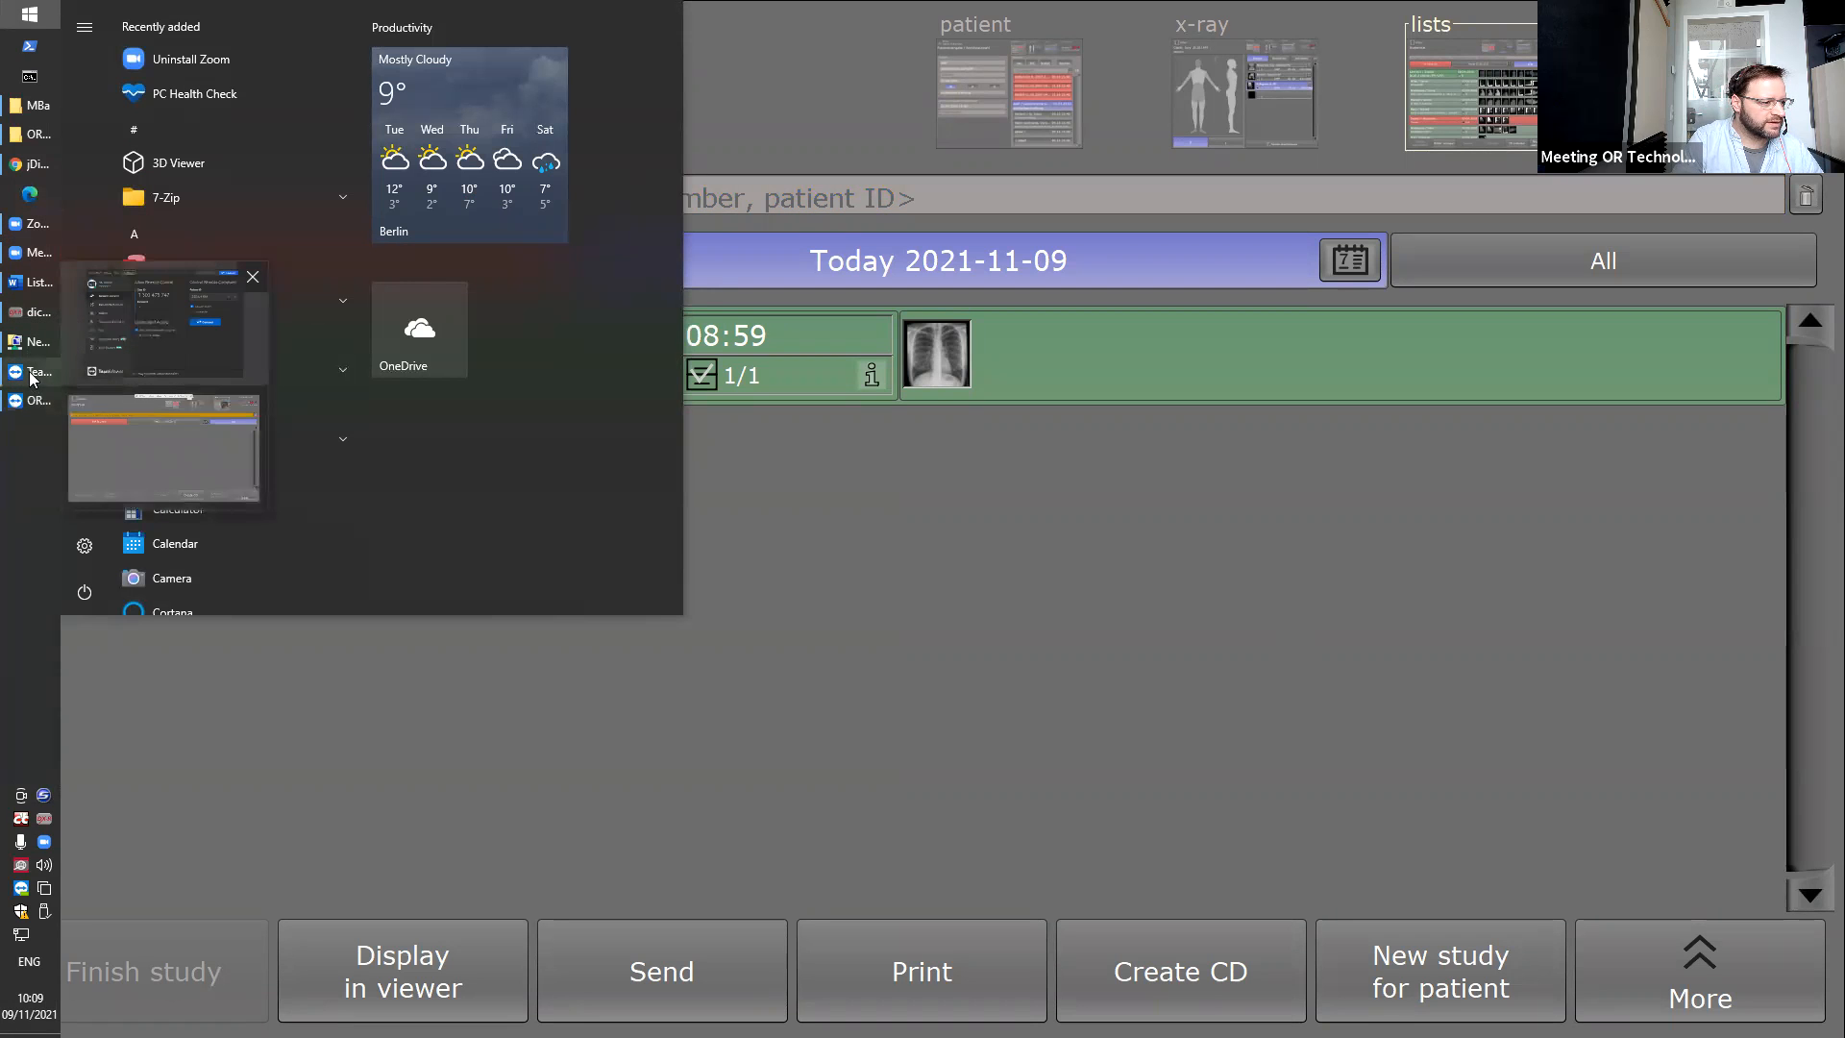
left_click(127, 438)
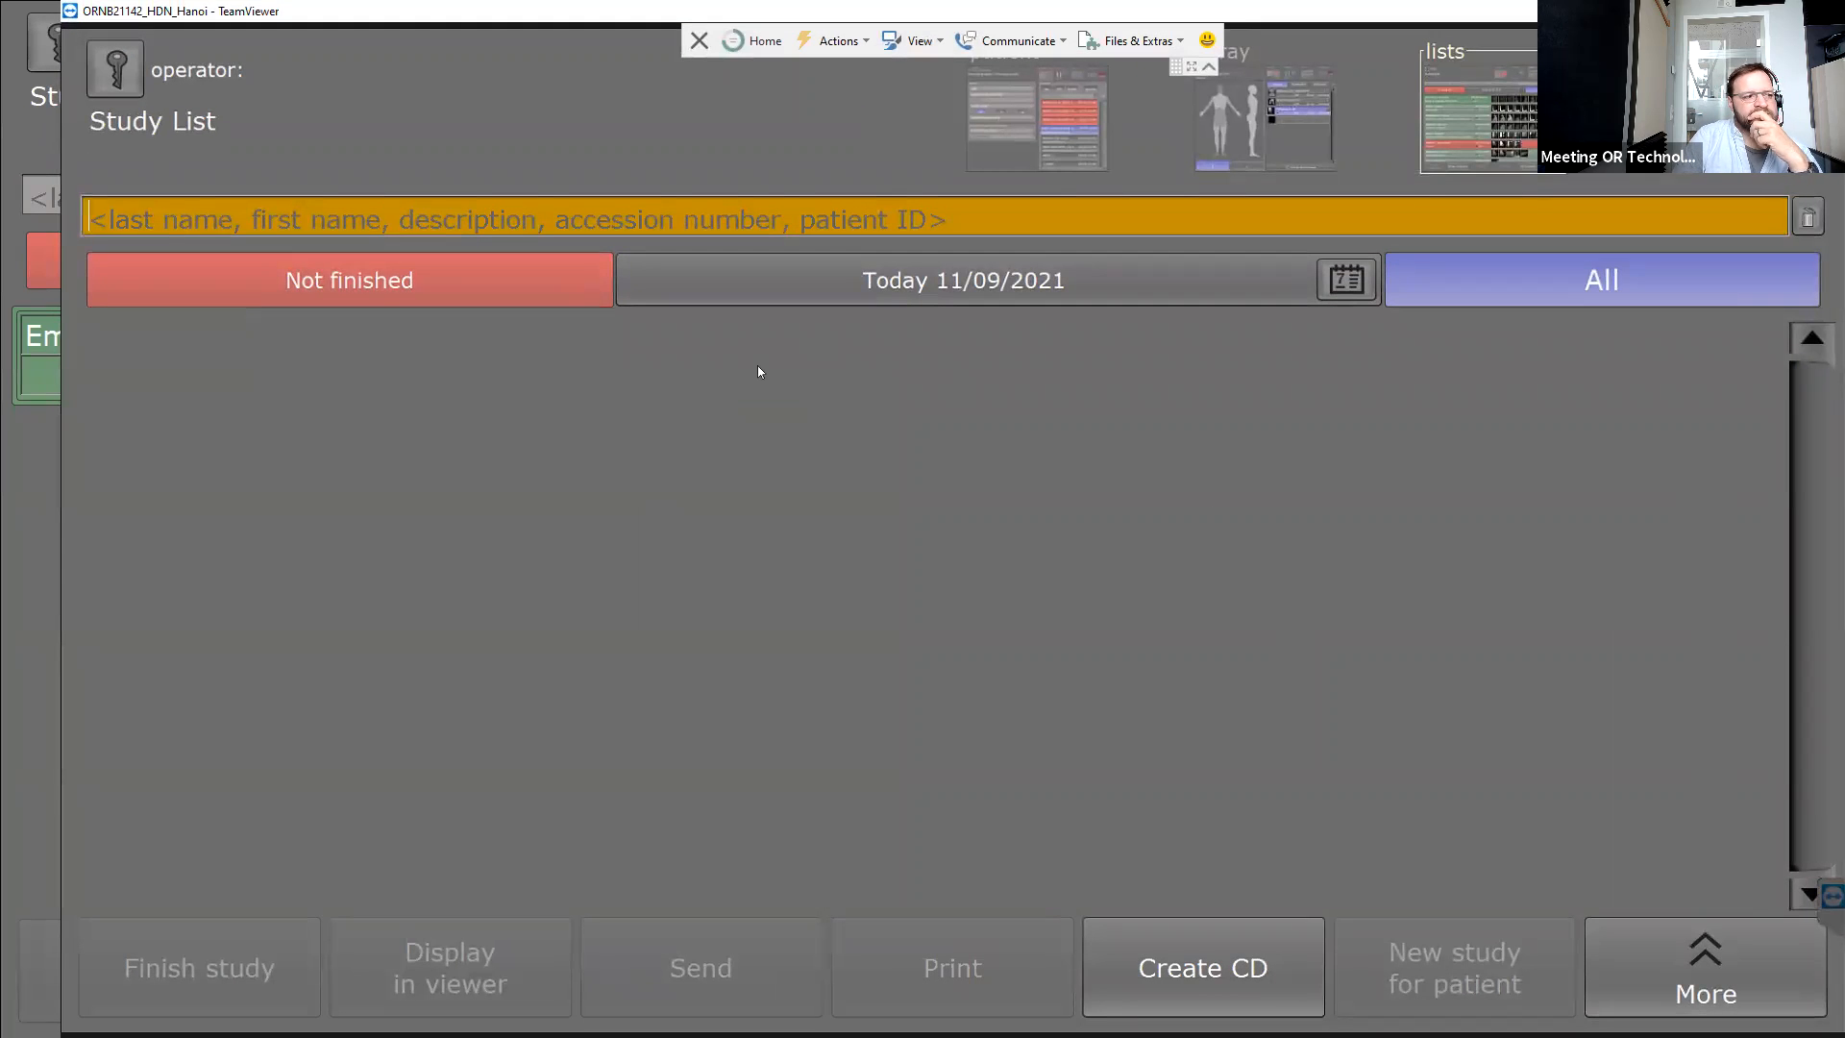
key("super+e")
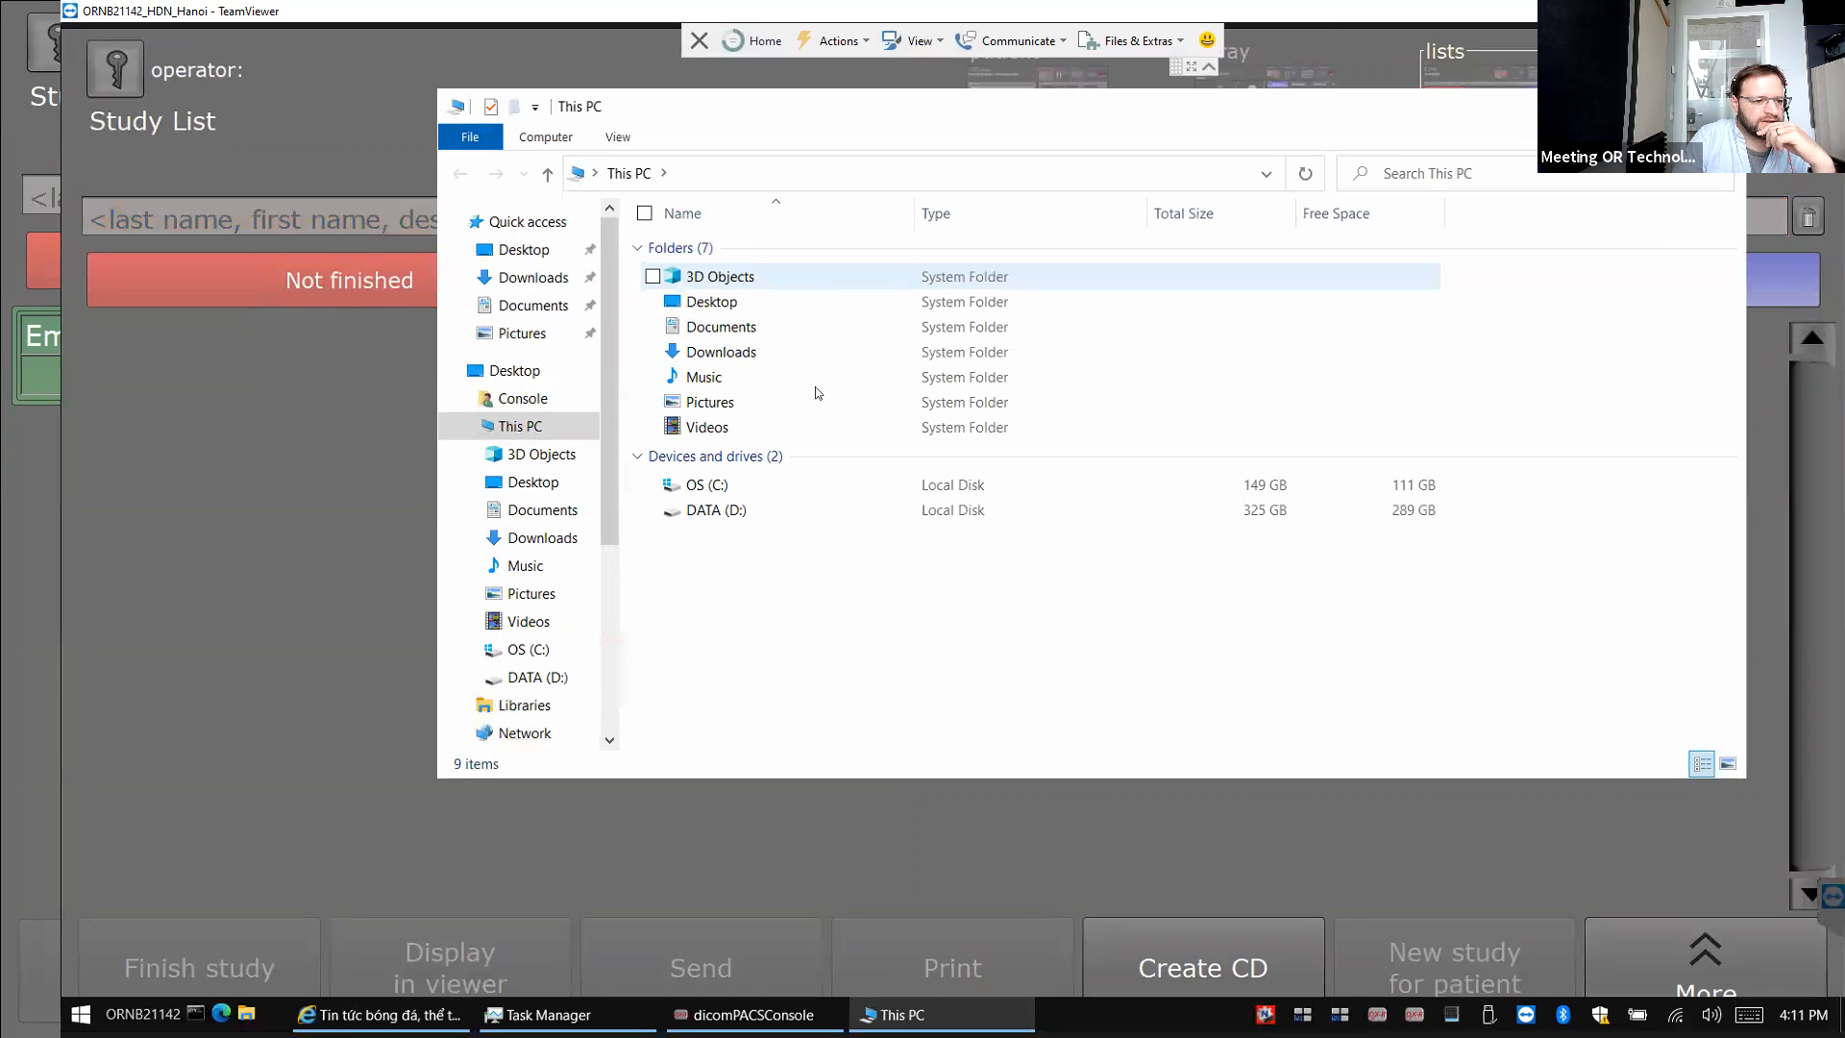
On the remote machine, browse from DATA (D:) through dicomPACS and ORconsoleDB into VOL00000.
double_click(707, 502)
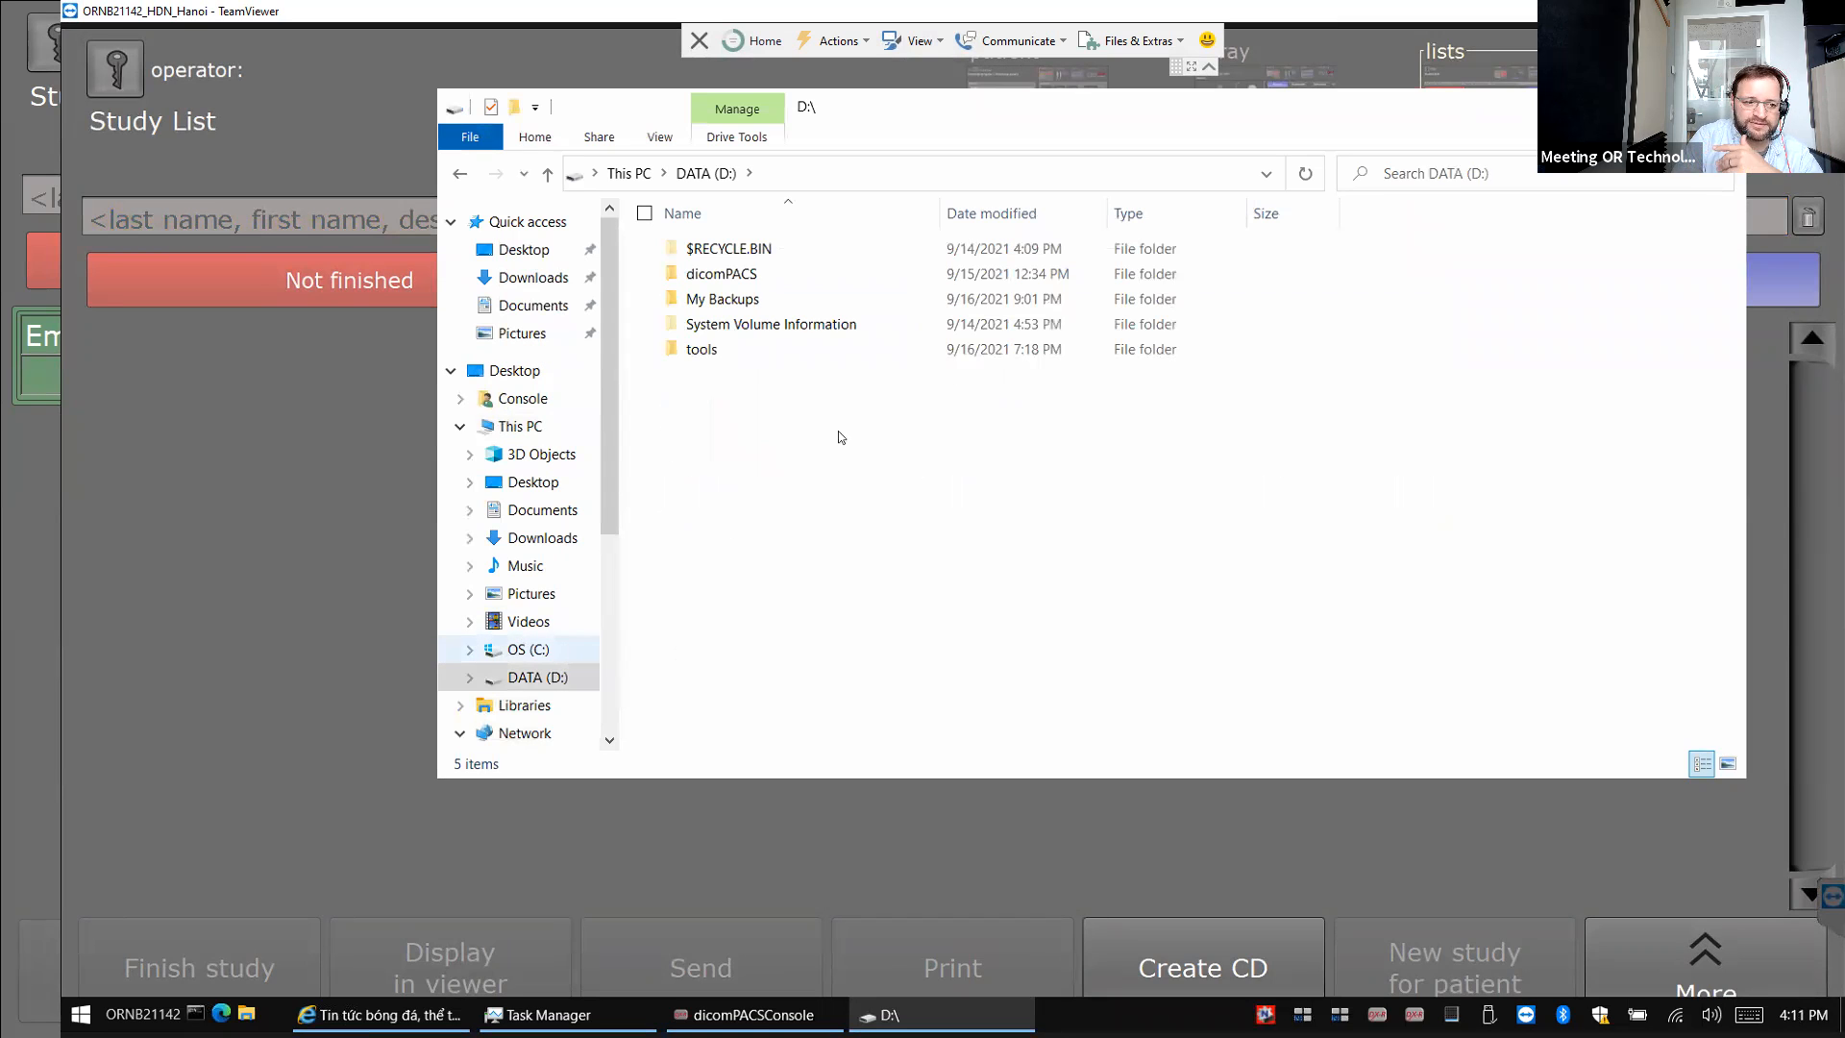
double_click(724, 273)
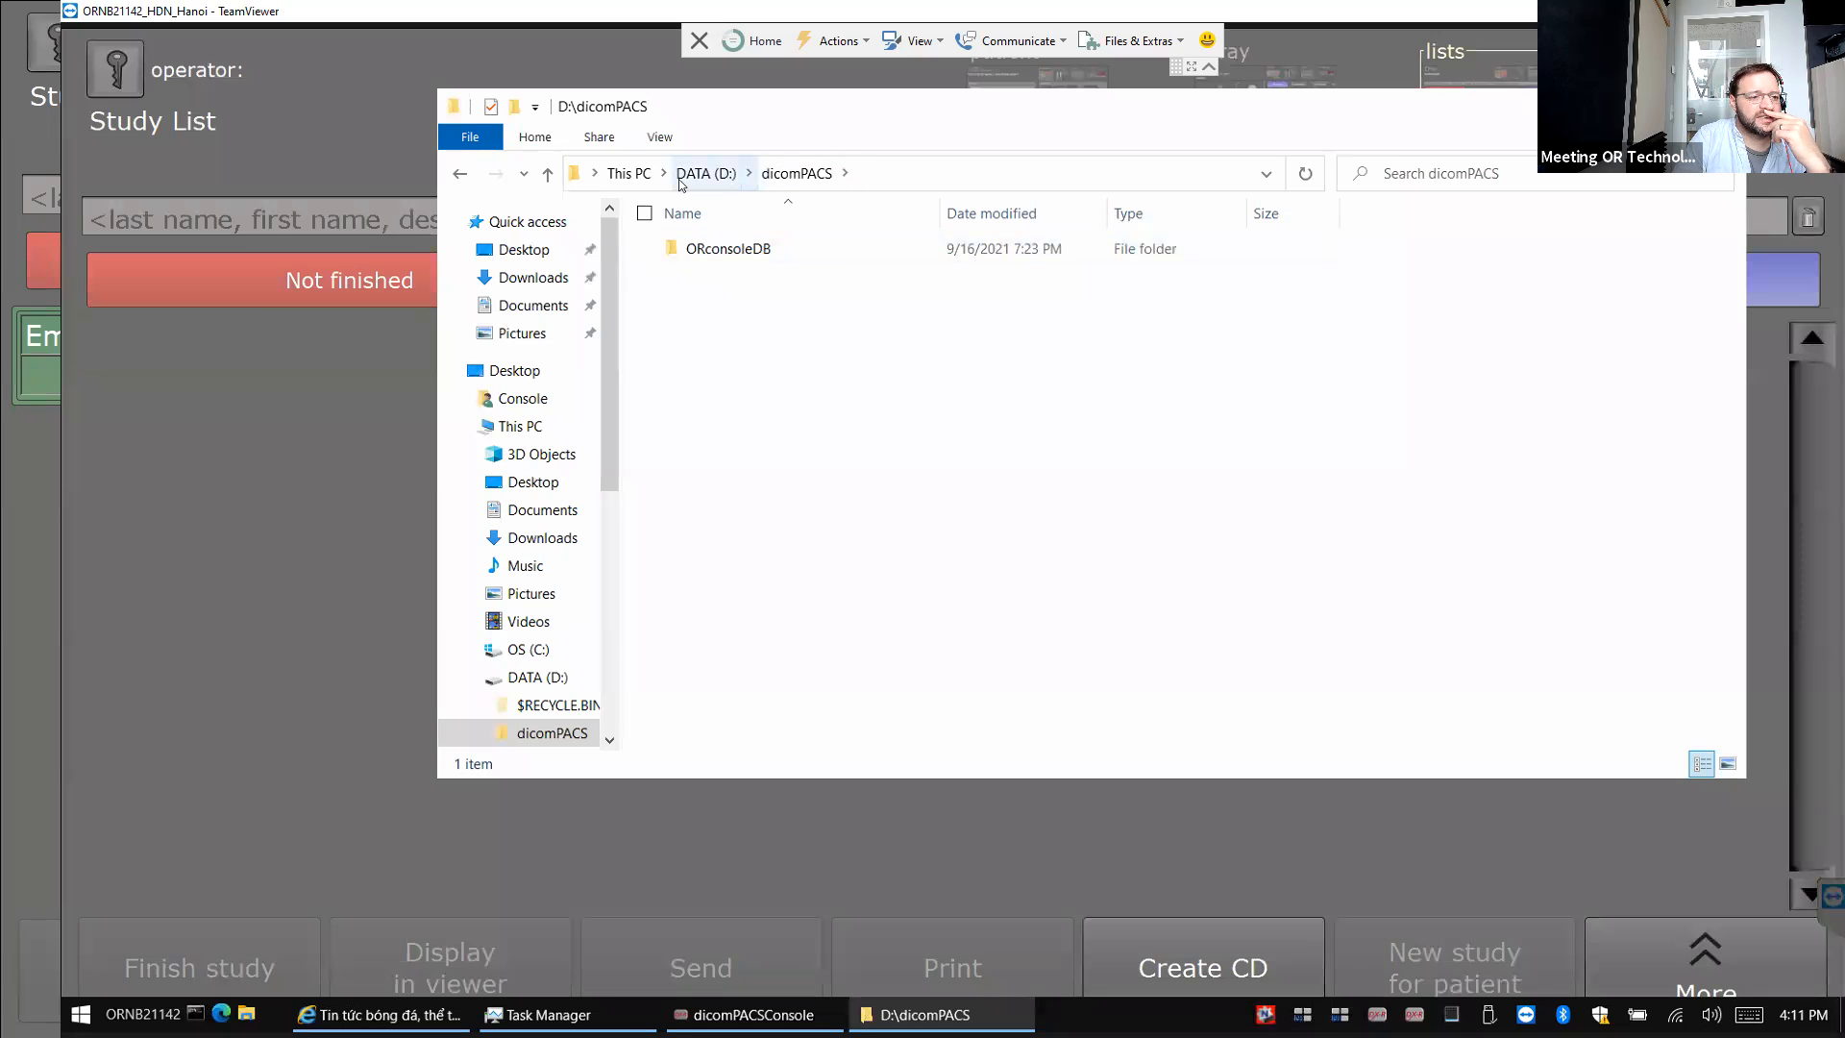
left_click(711, 252)
left_click(711, 252)
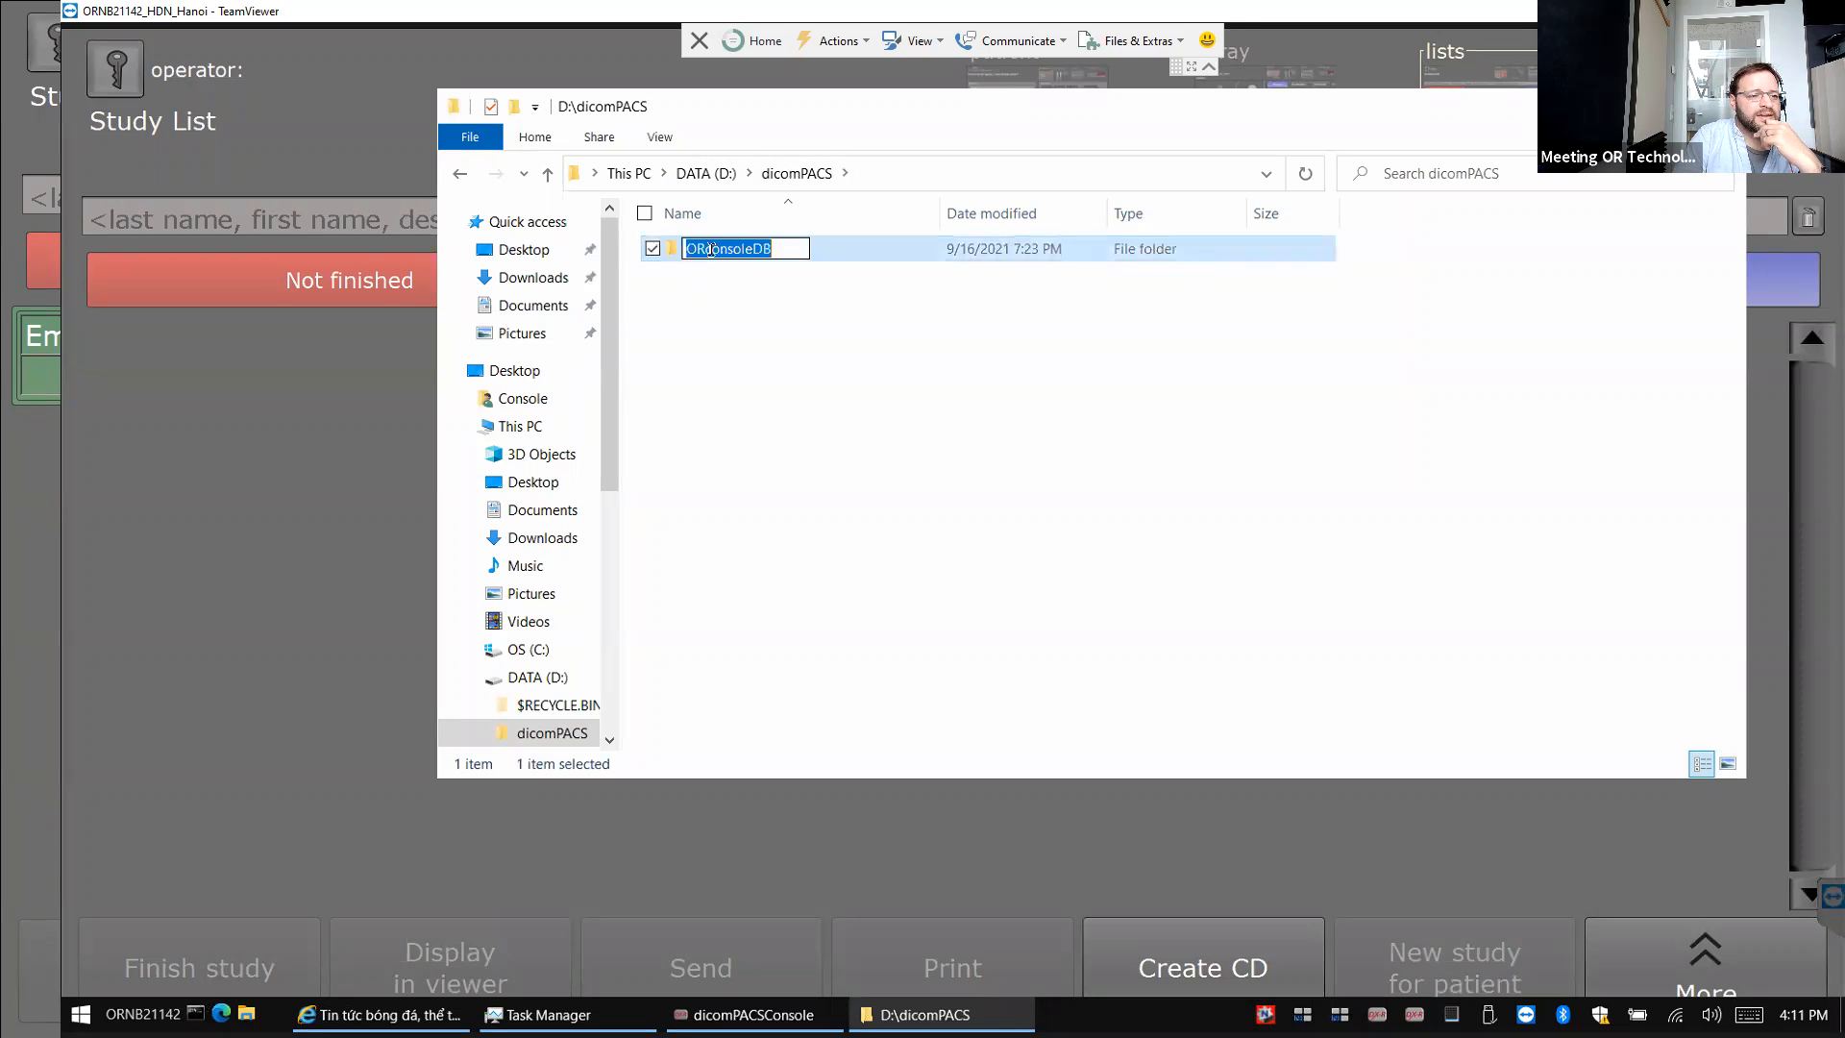
left_click(715, 277)
double_click(686, 247)
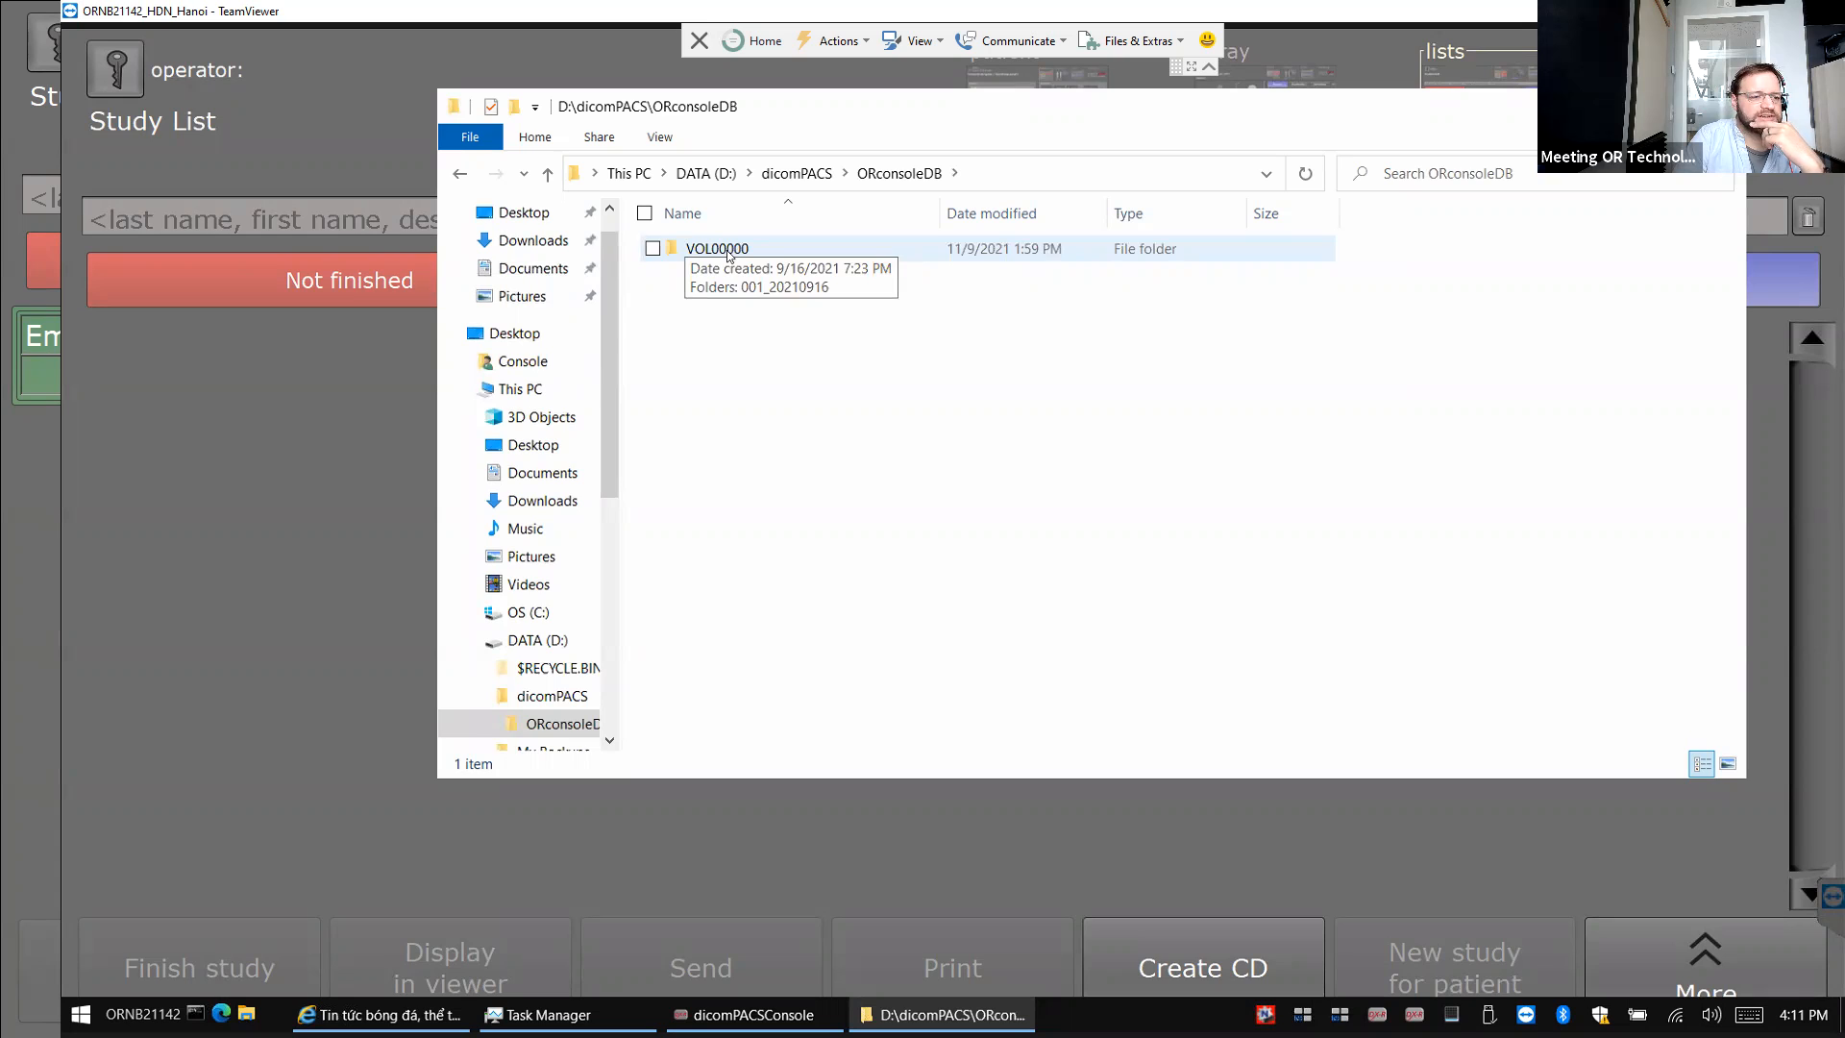
double_click(728, 252)
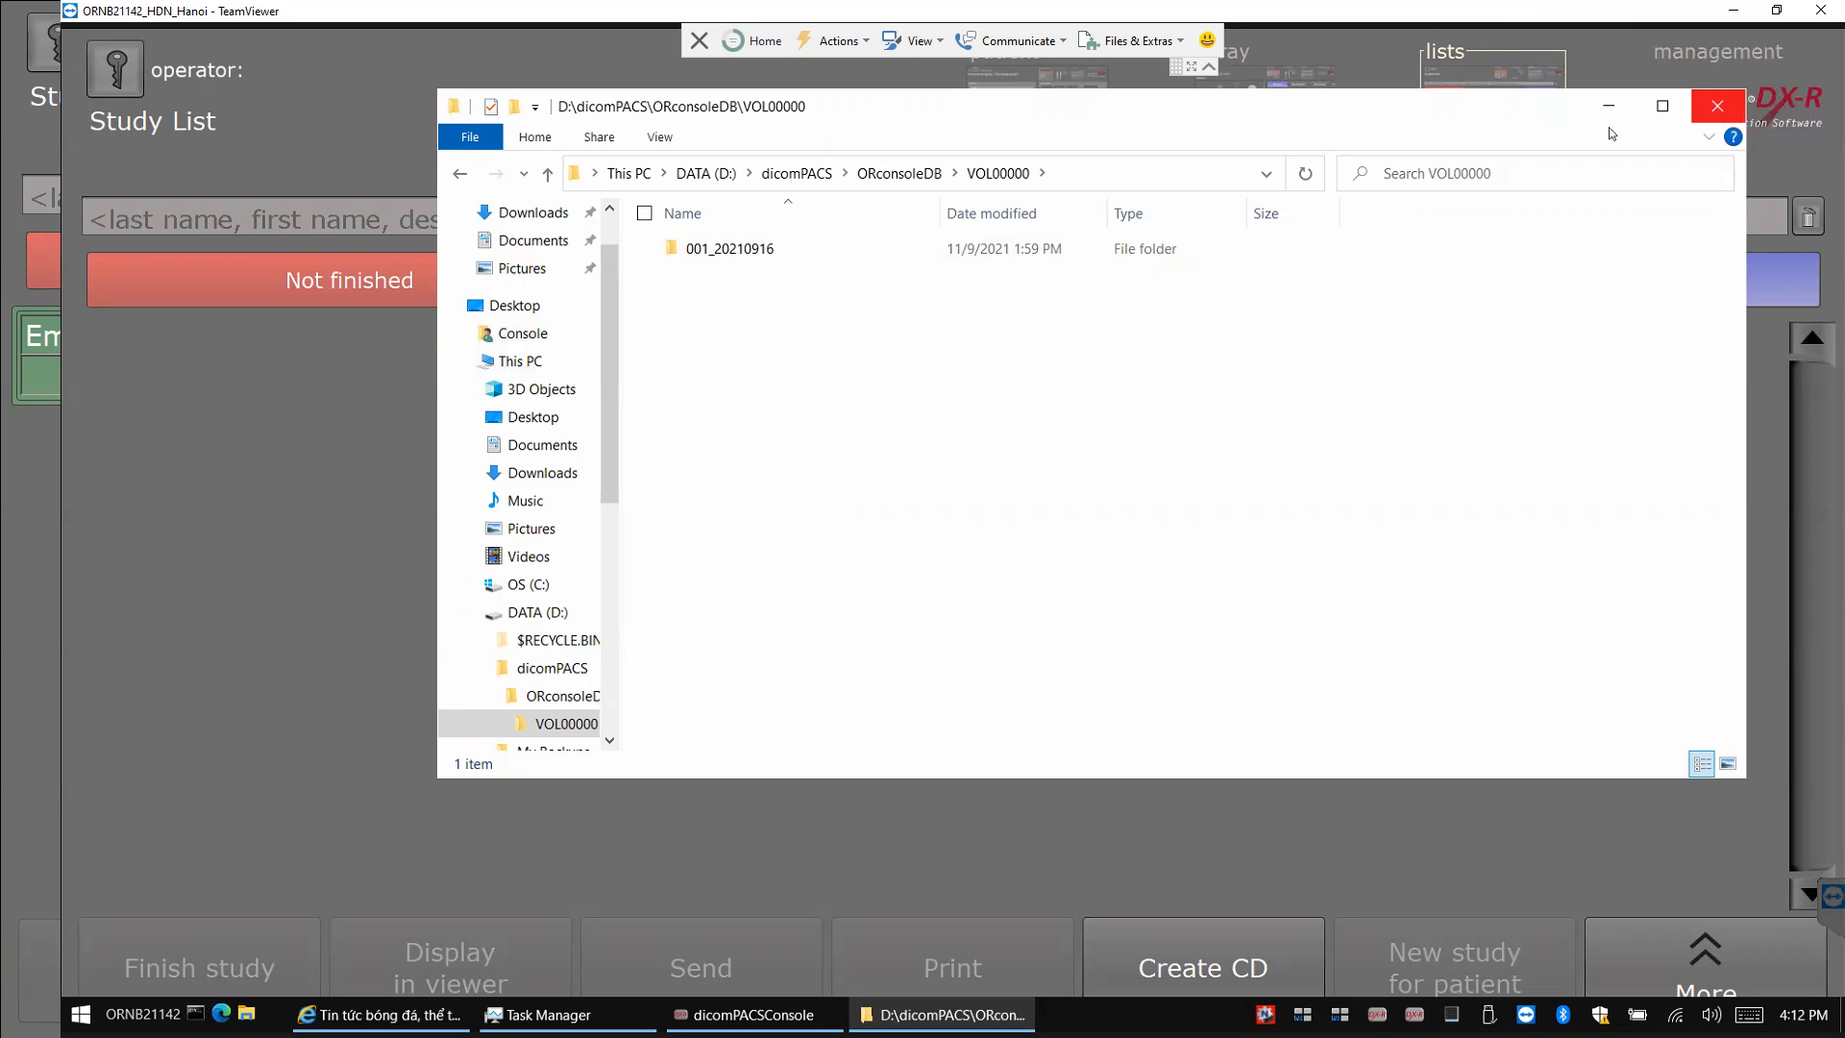
Close the remote Explorer window and open the 2021-11-09 Emergency study's Chest PA image.
left_click(1717, 105)
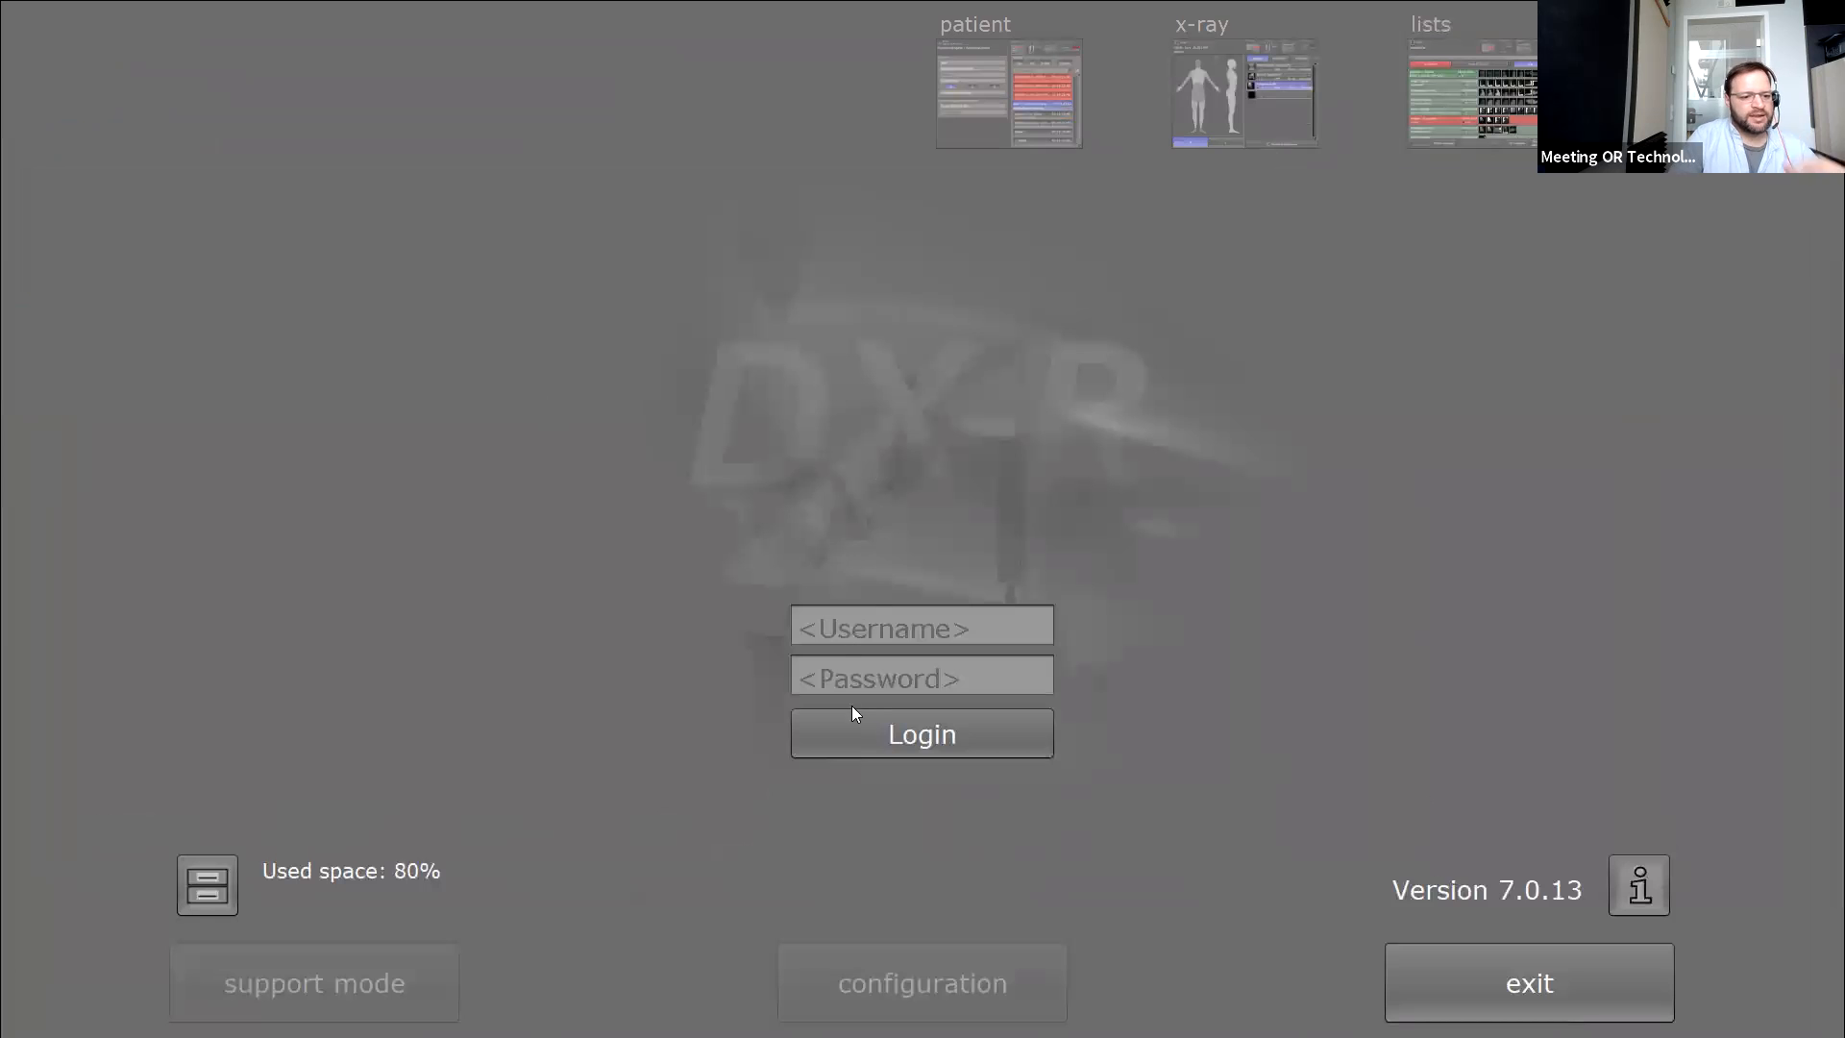
left_click(853, 727)
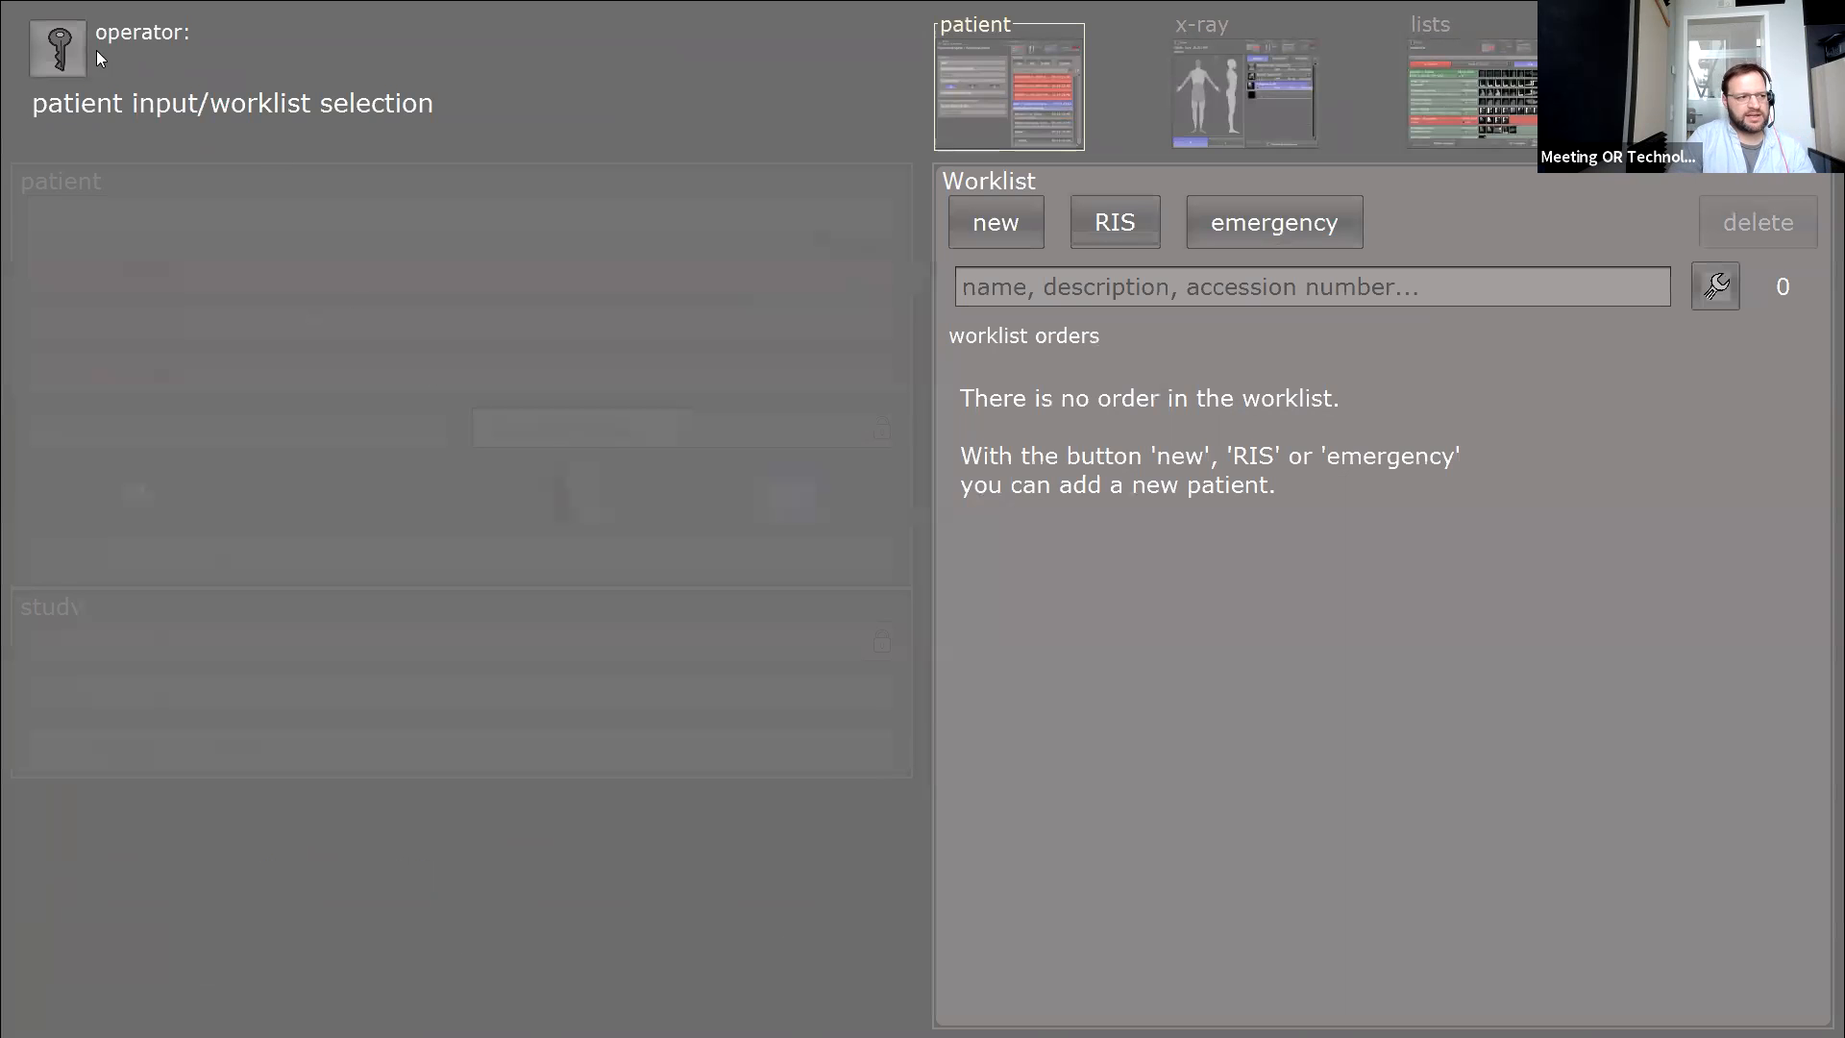
left_click(1432, 113)
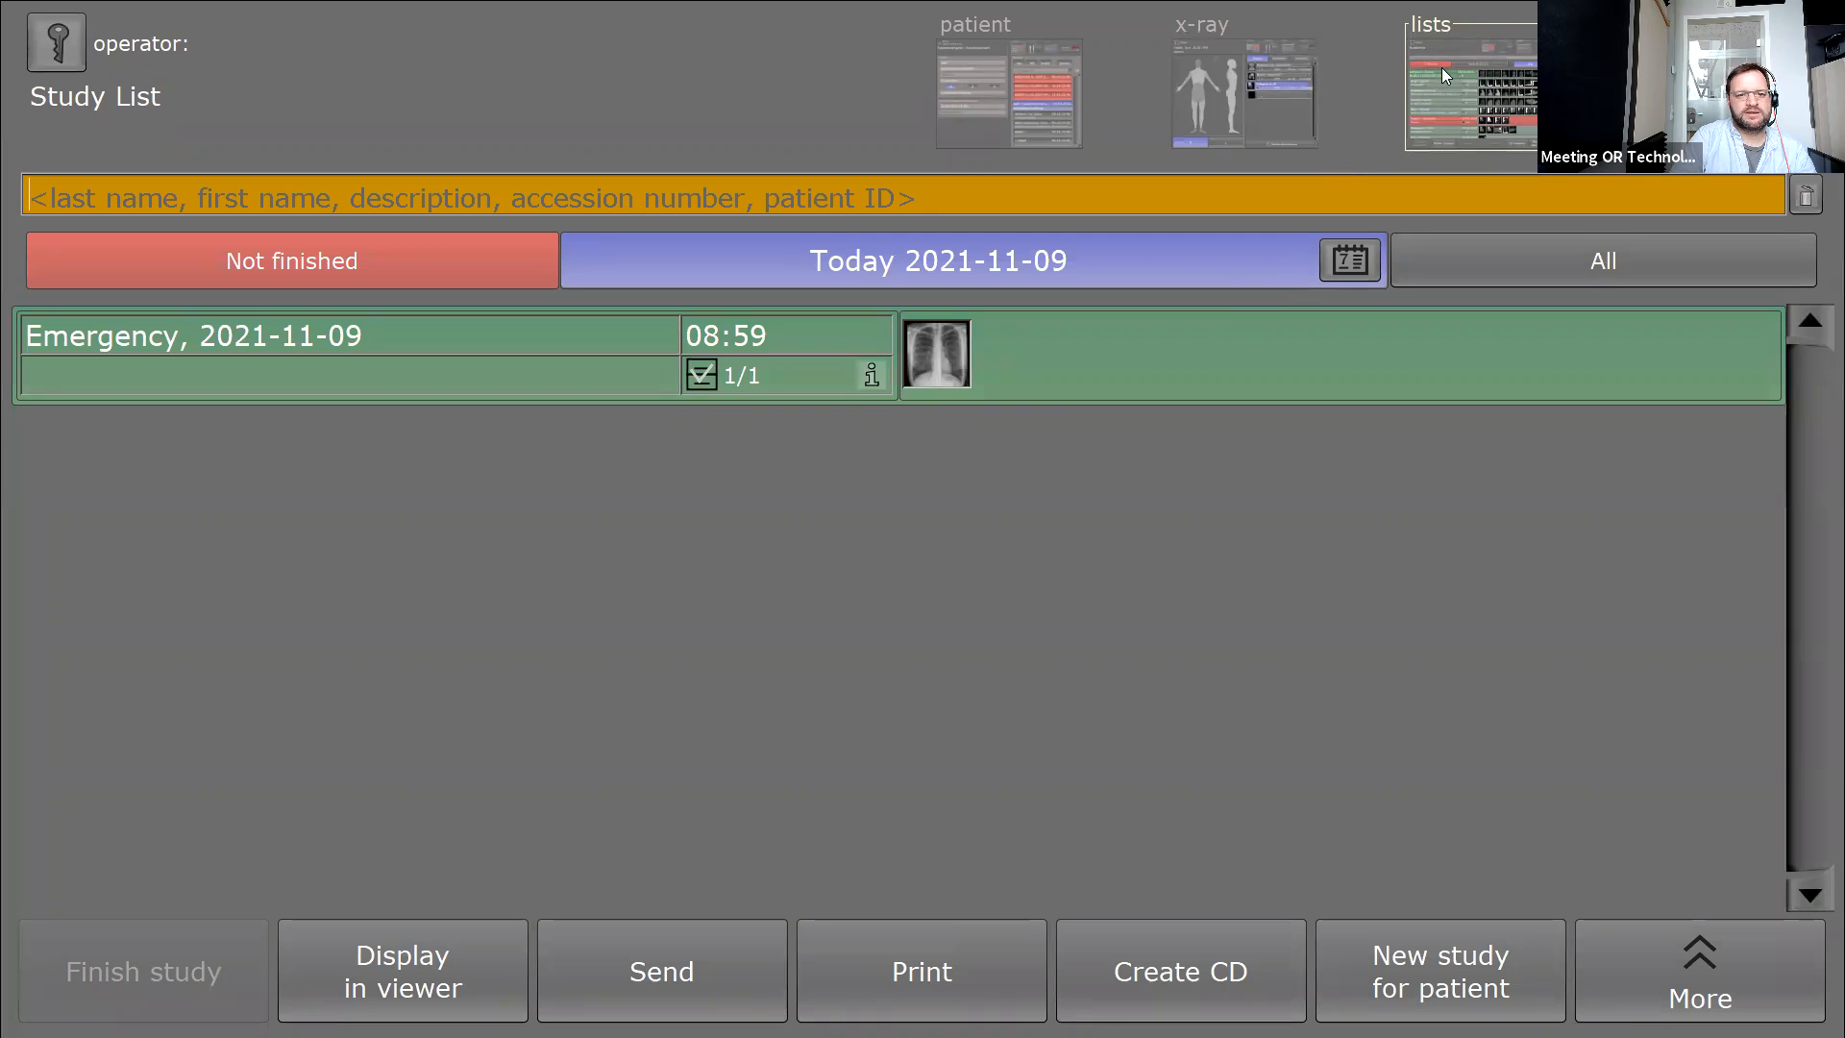
left_click(1253, 75)
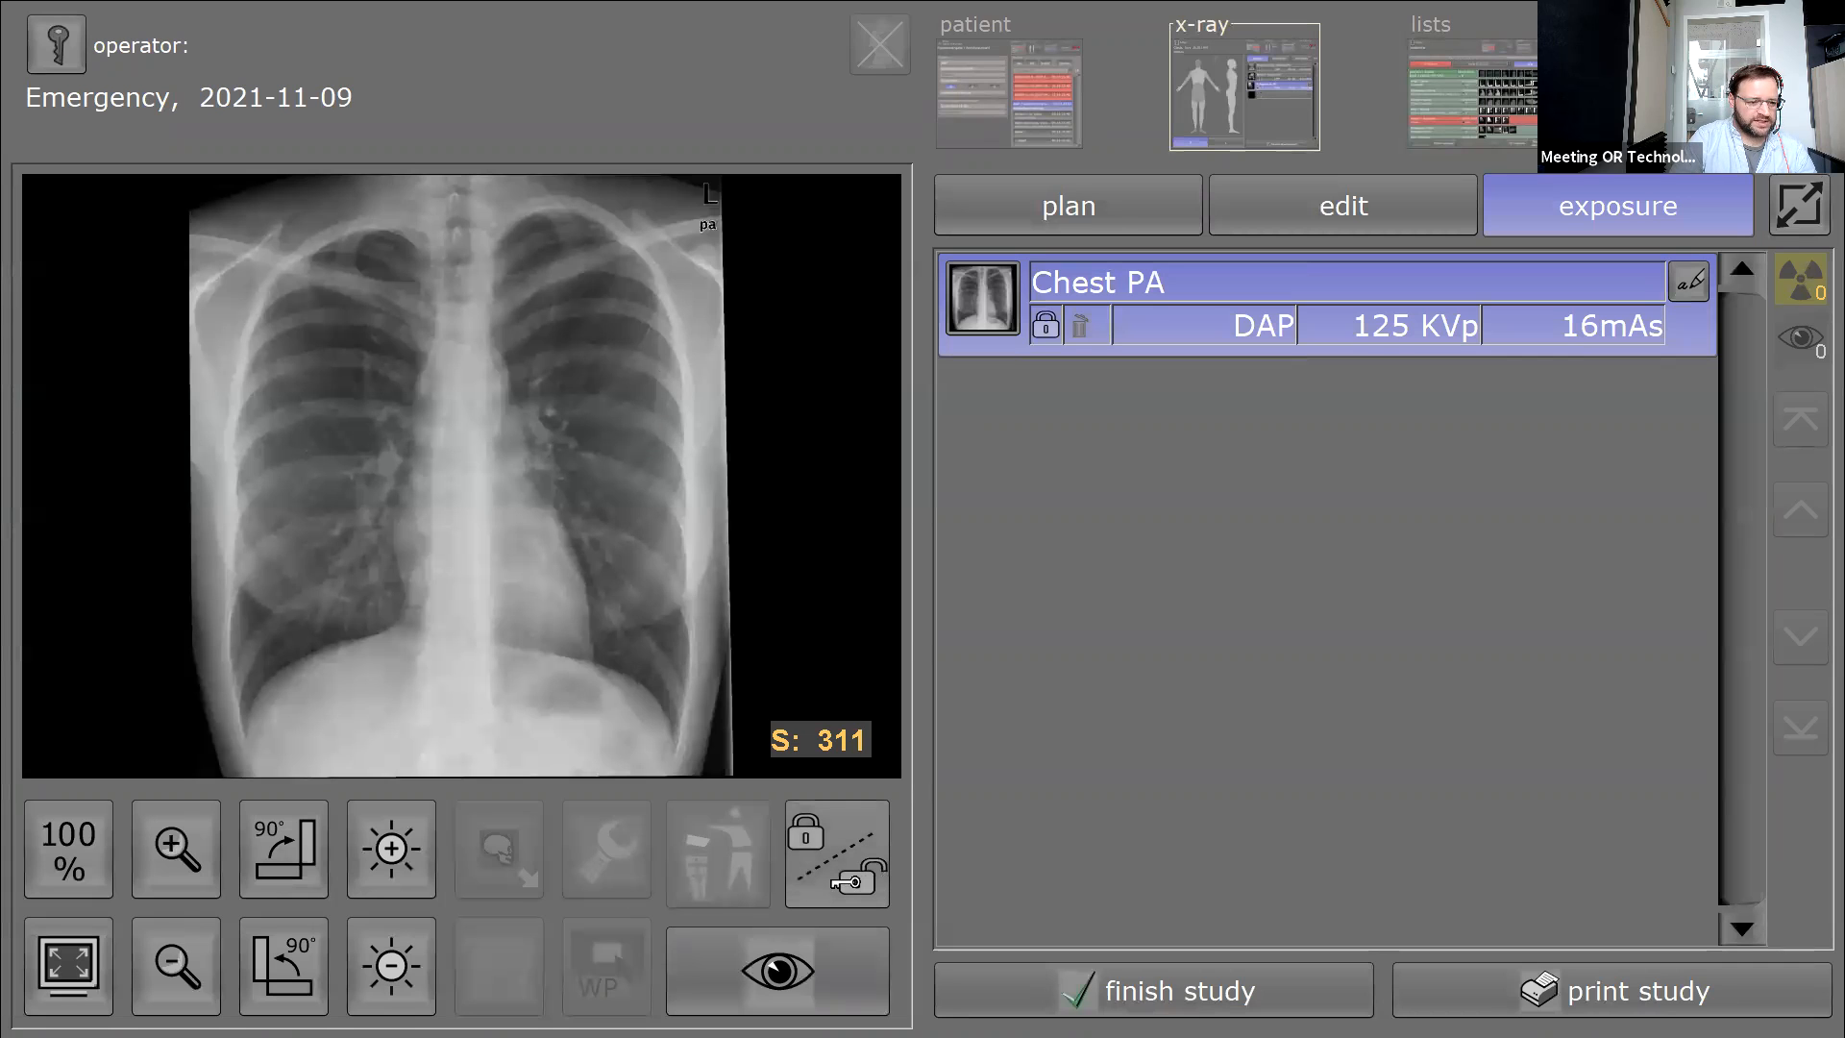
Unlock the Chest PA image, log back in as admin, and return to the Study List.
left_click(845, 874)
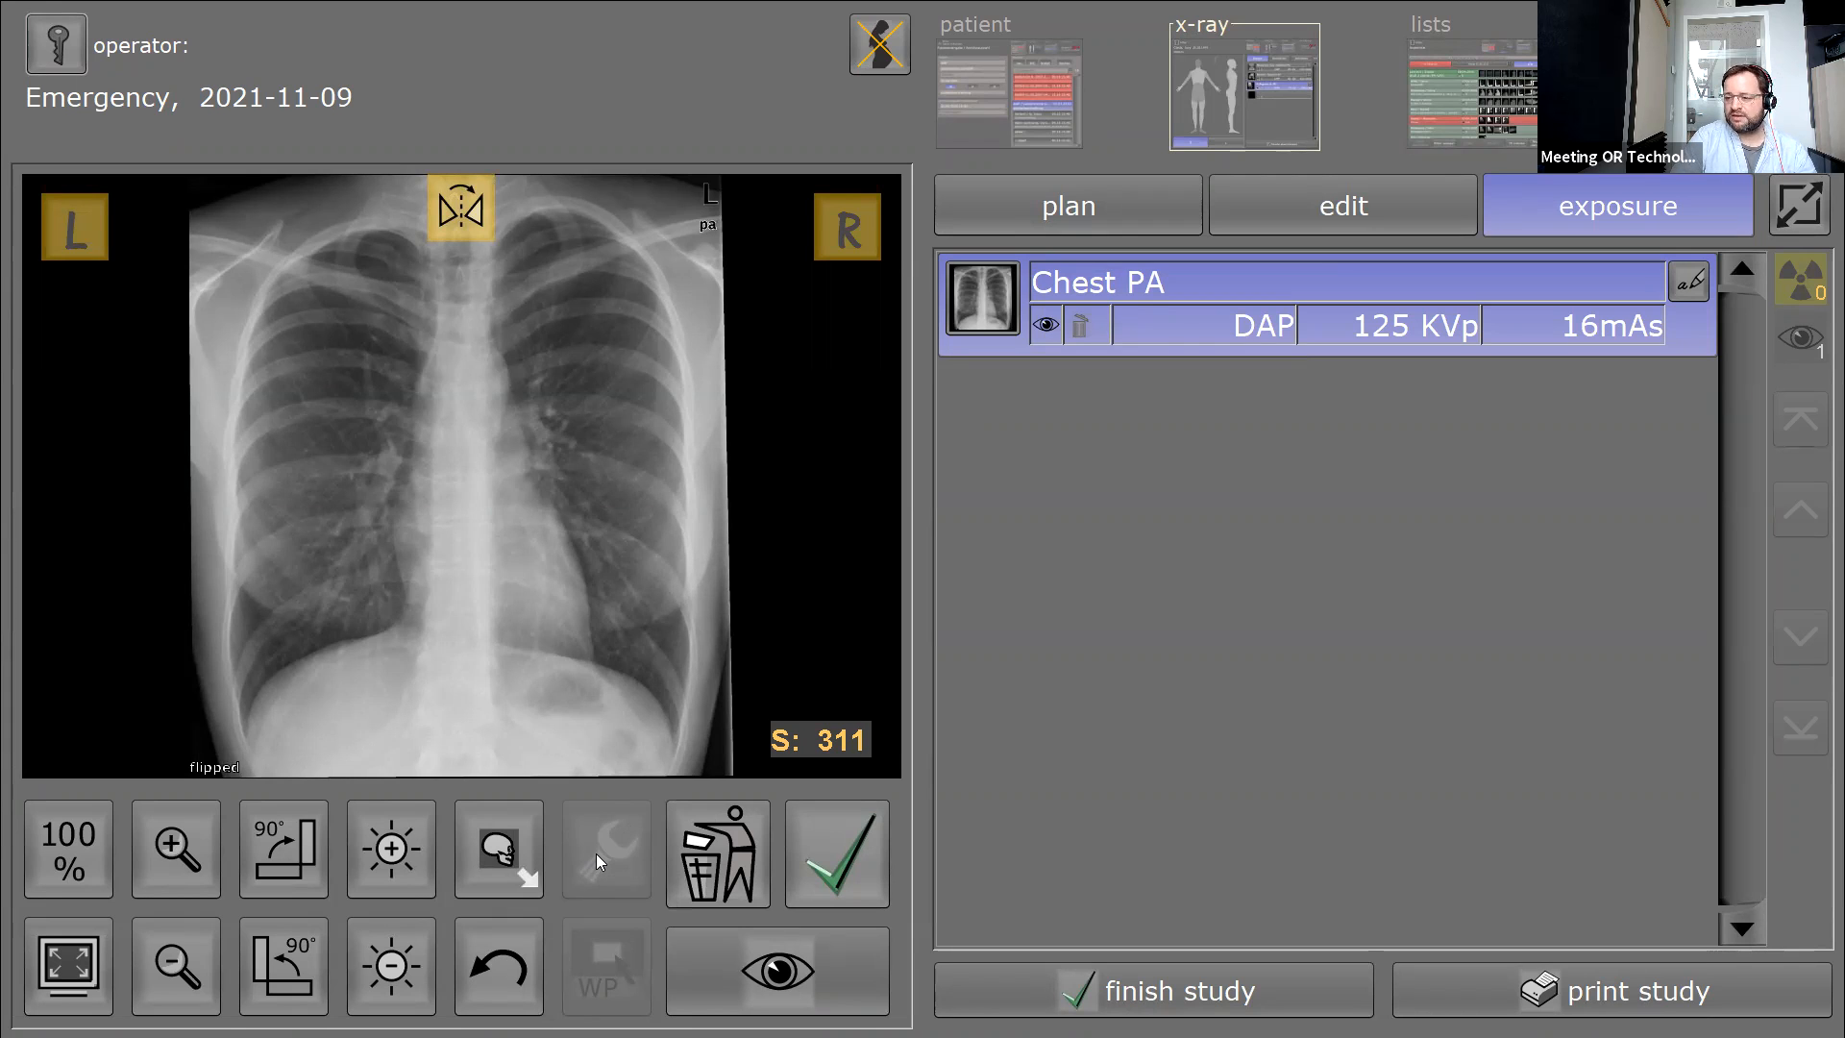
left_click(55, 44)
left_click(880, 620)
type("admin")
key("Tab")
type("admin")
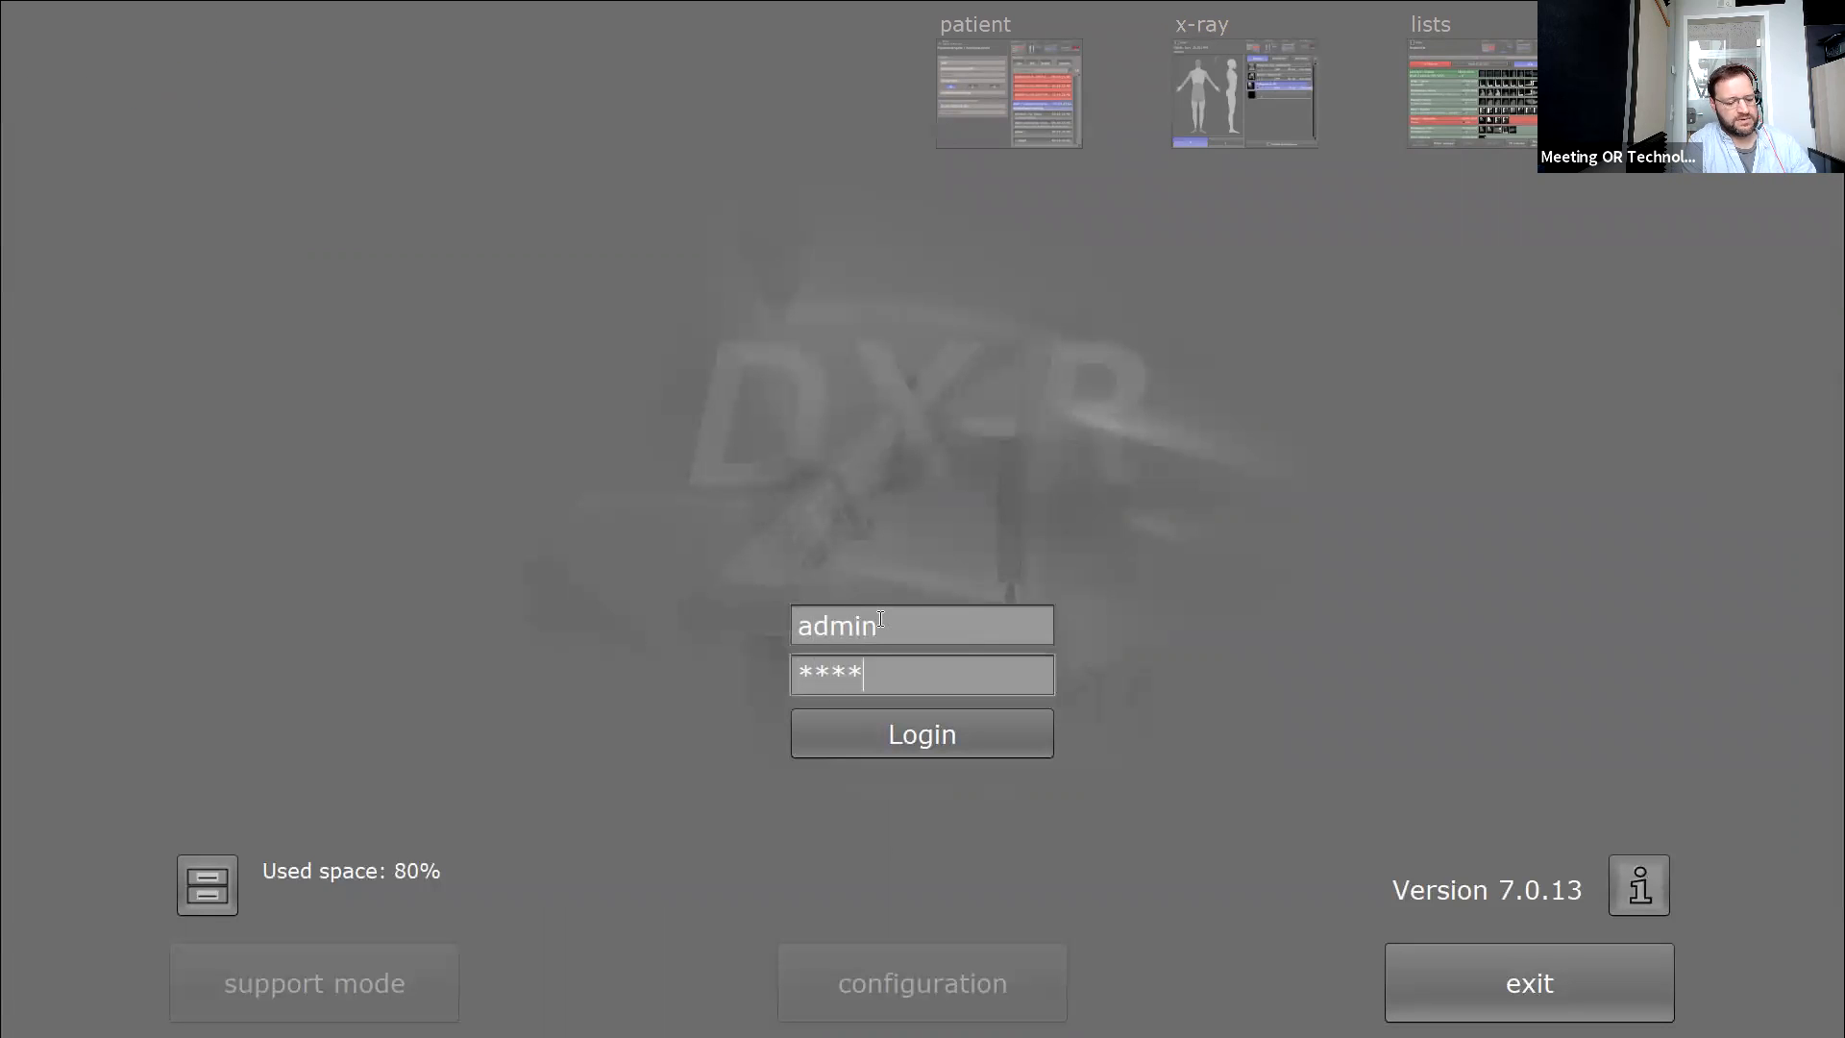
left_click(932, 744)
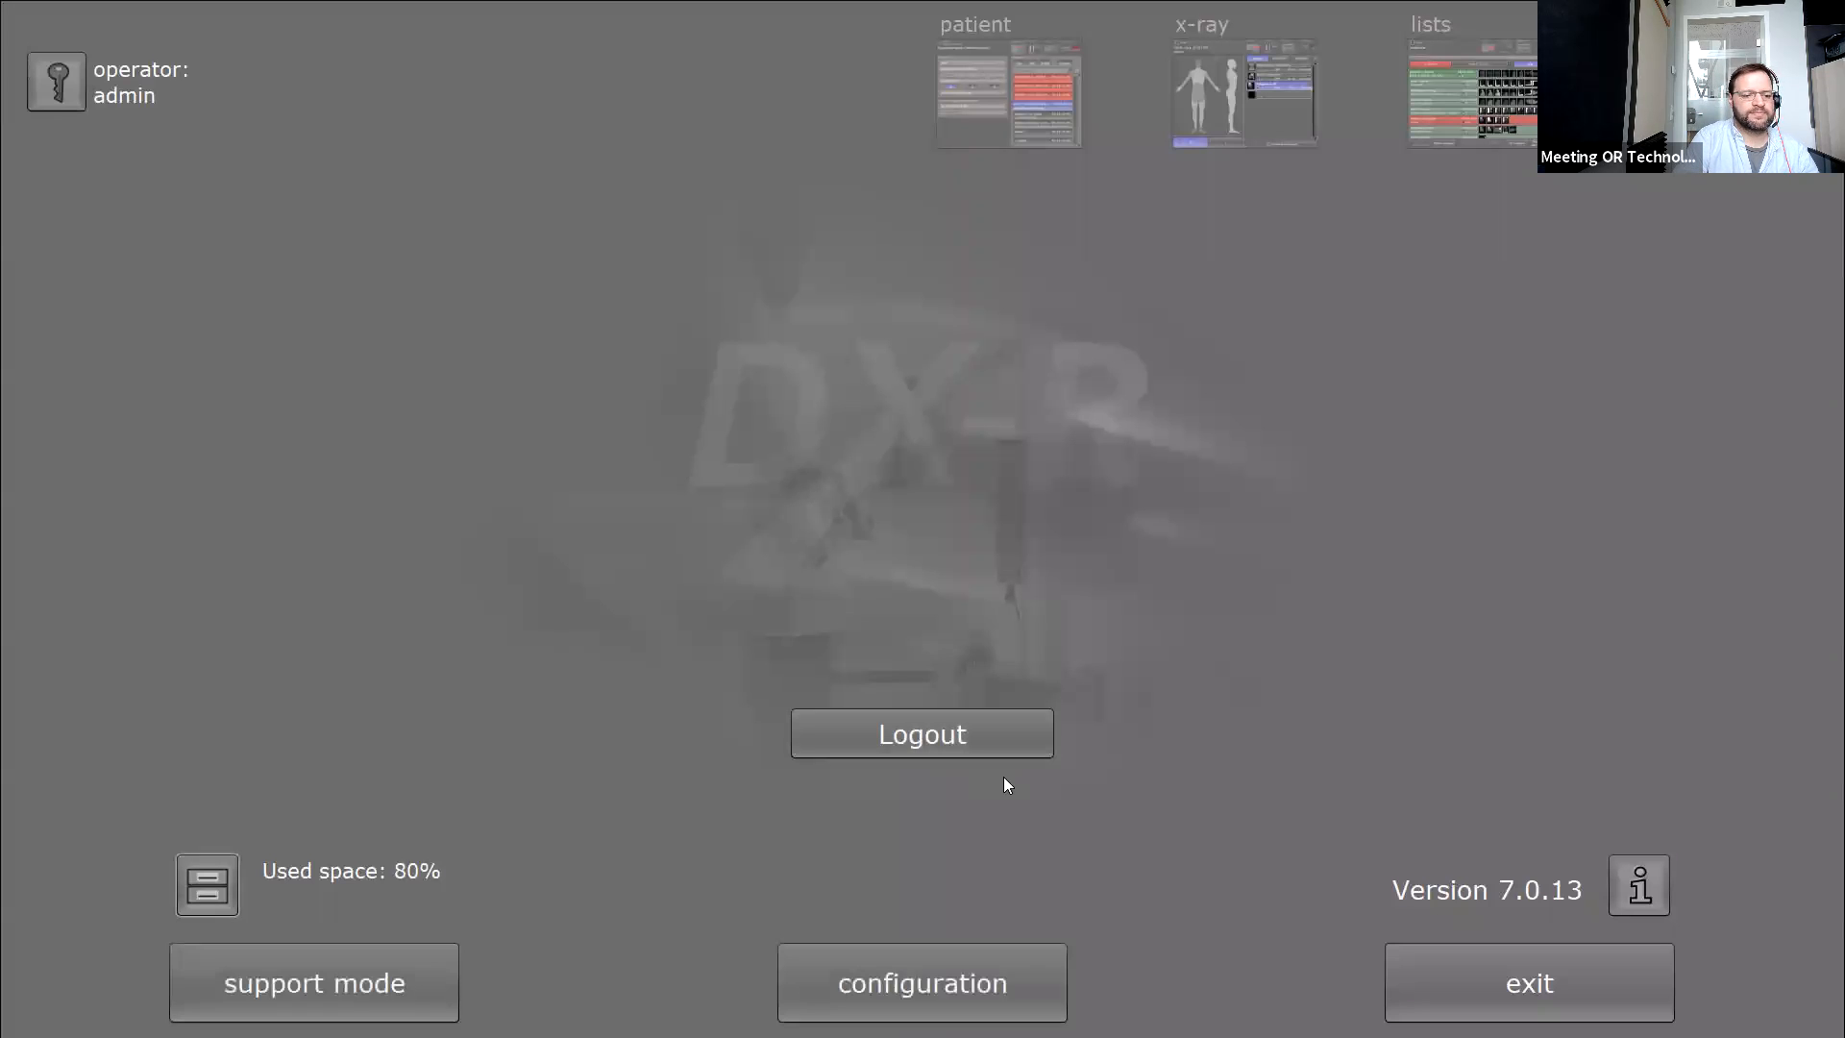
left_click(1479, 93)
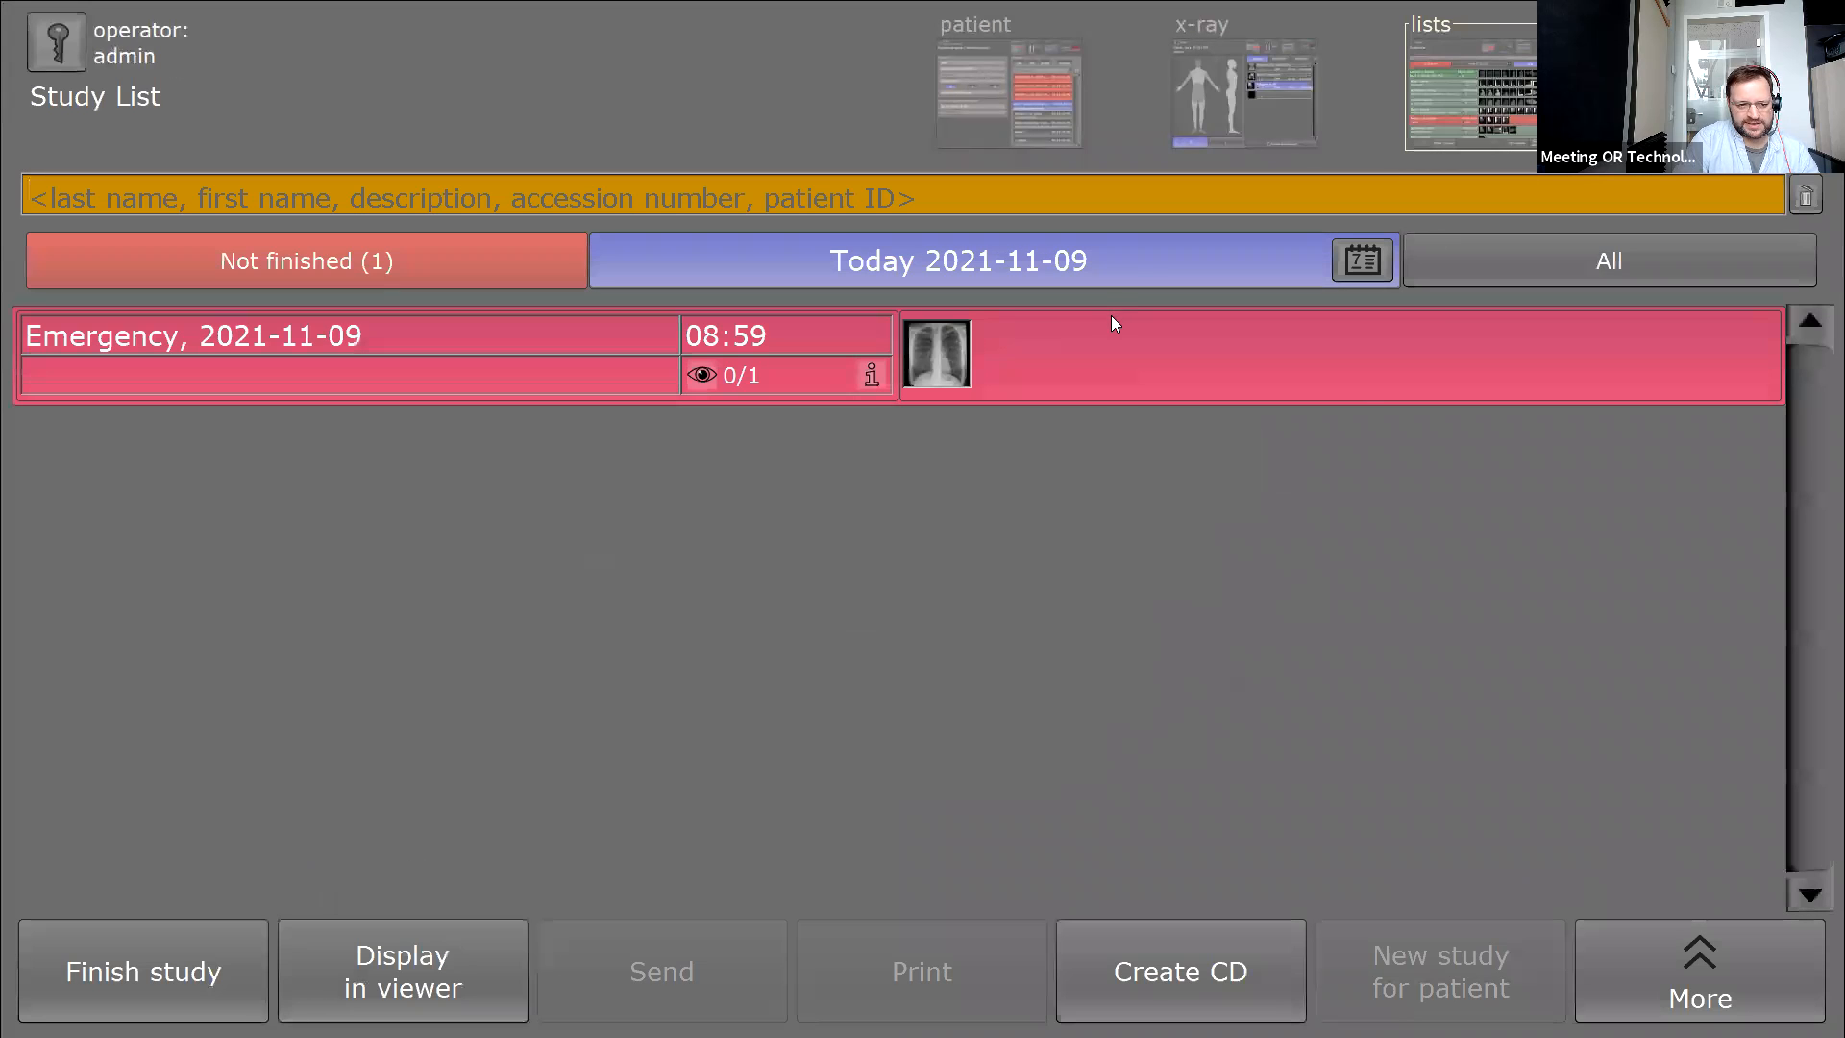
Reopen the Emergency study's x-ray view, locking and then unlocking the chest image.
left_click(1222, 84)
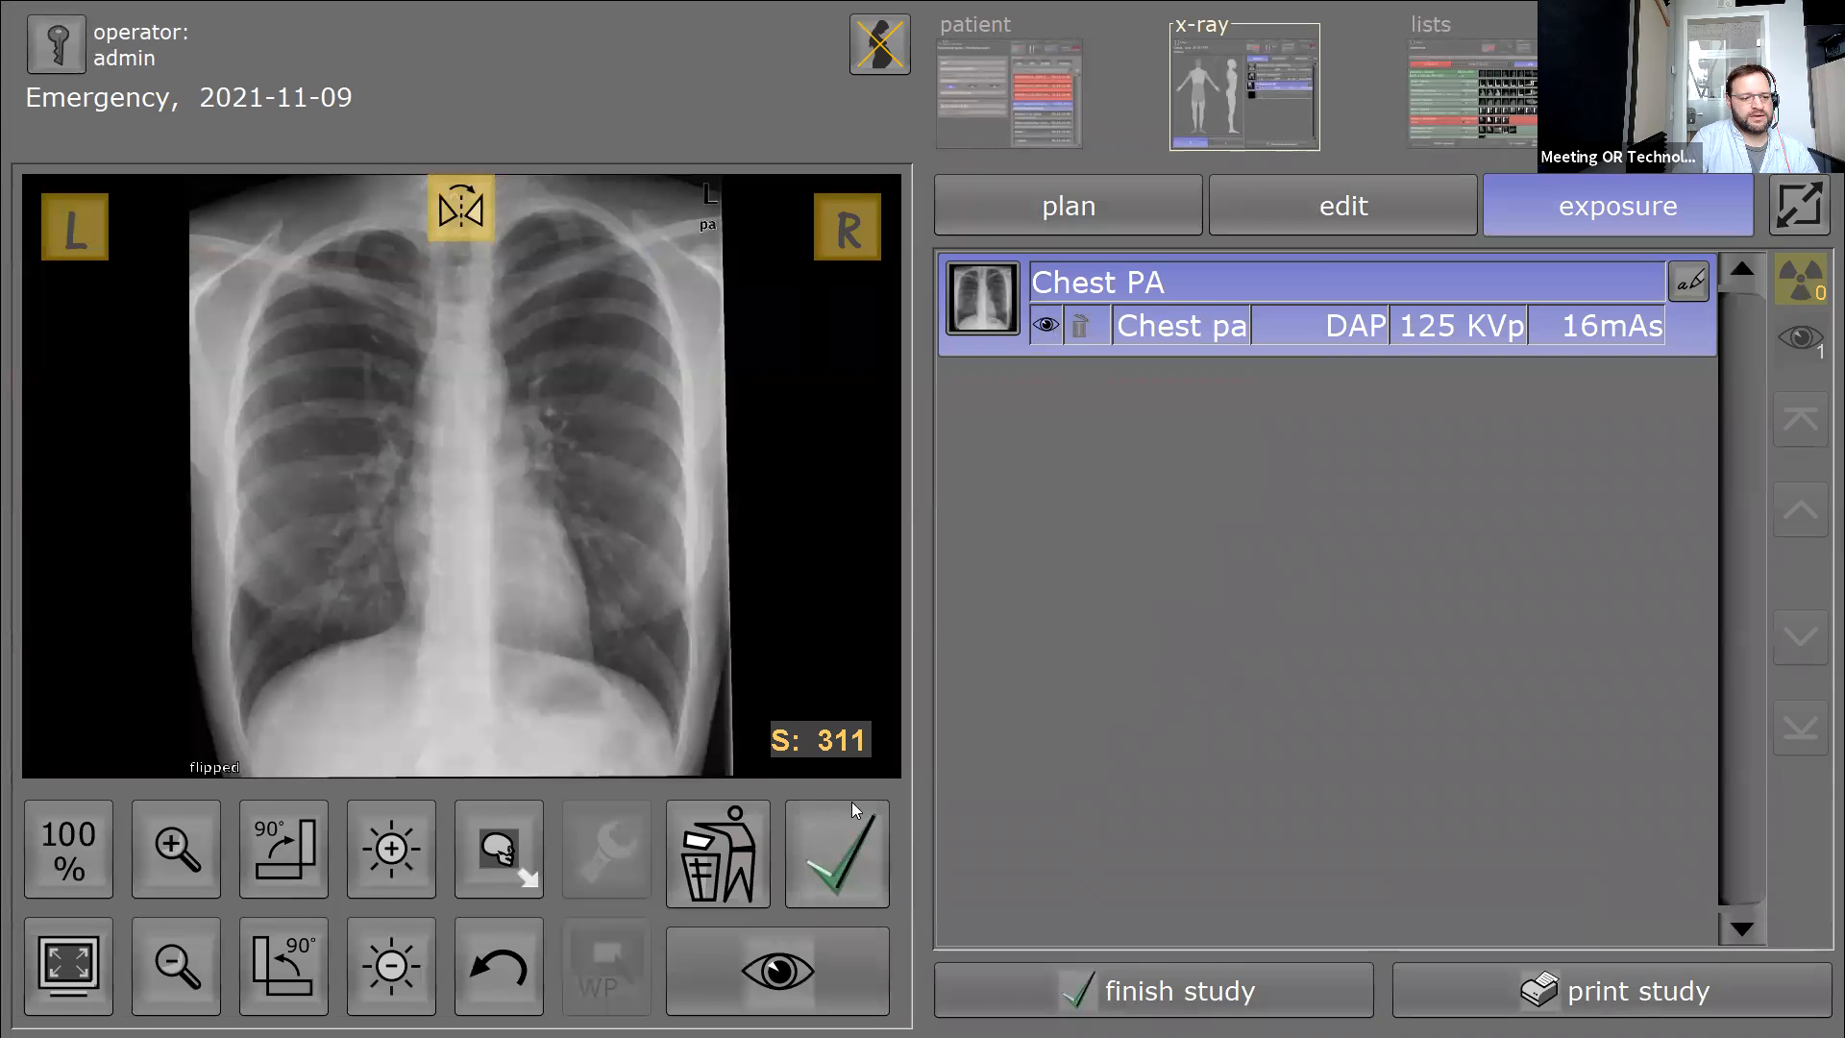
left_click(861, 876)
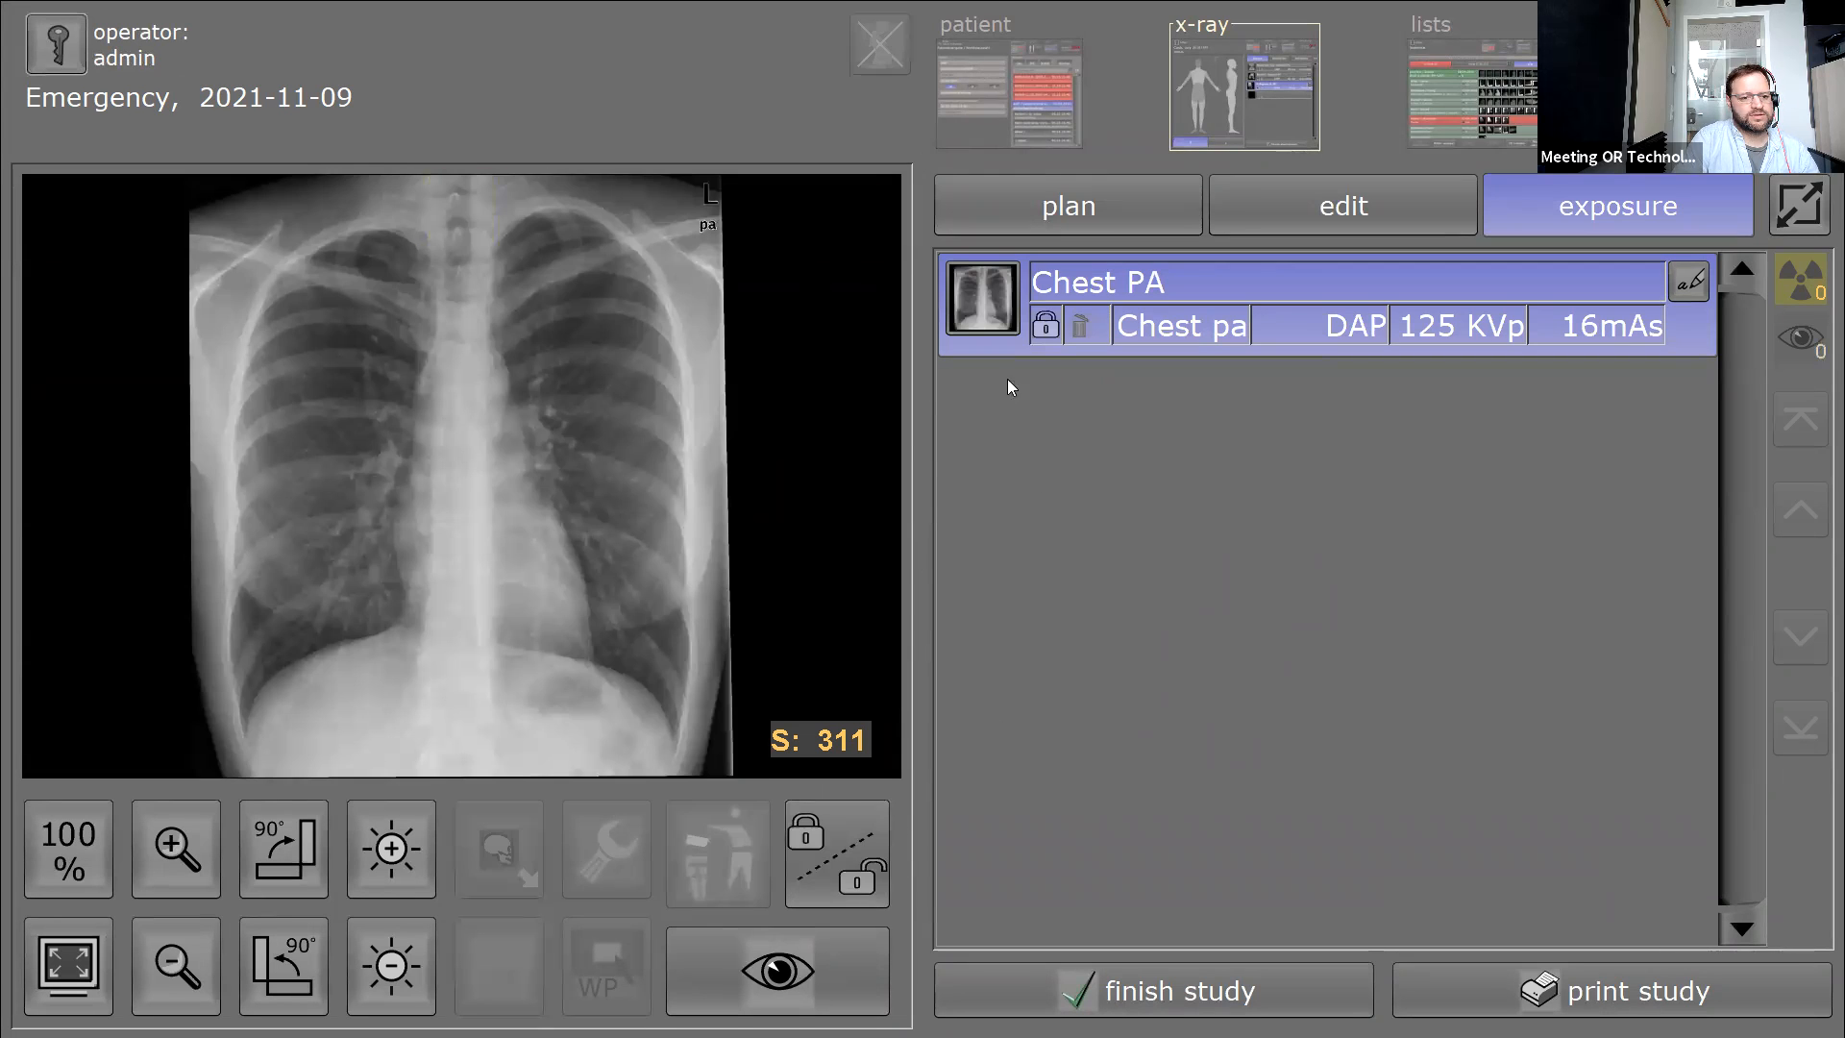
left_click(815, 884)
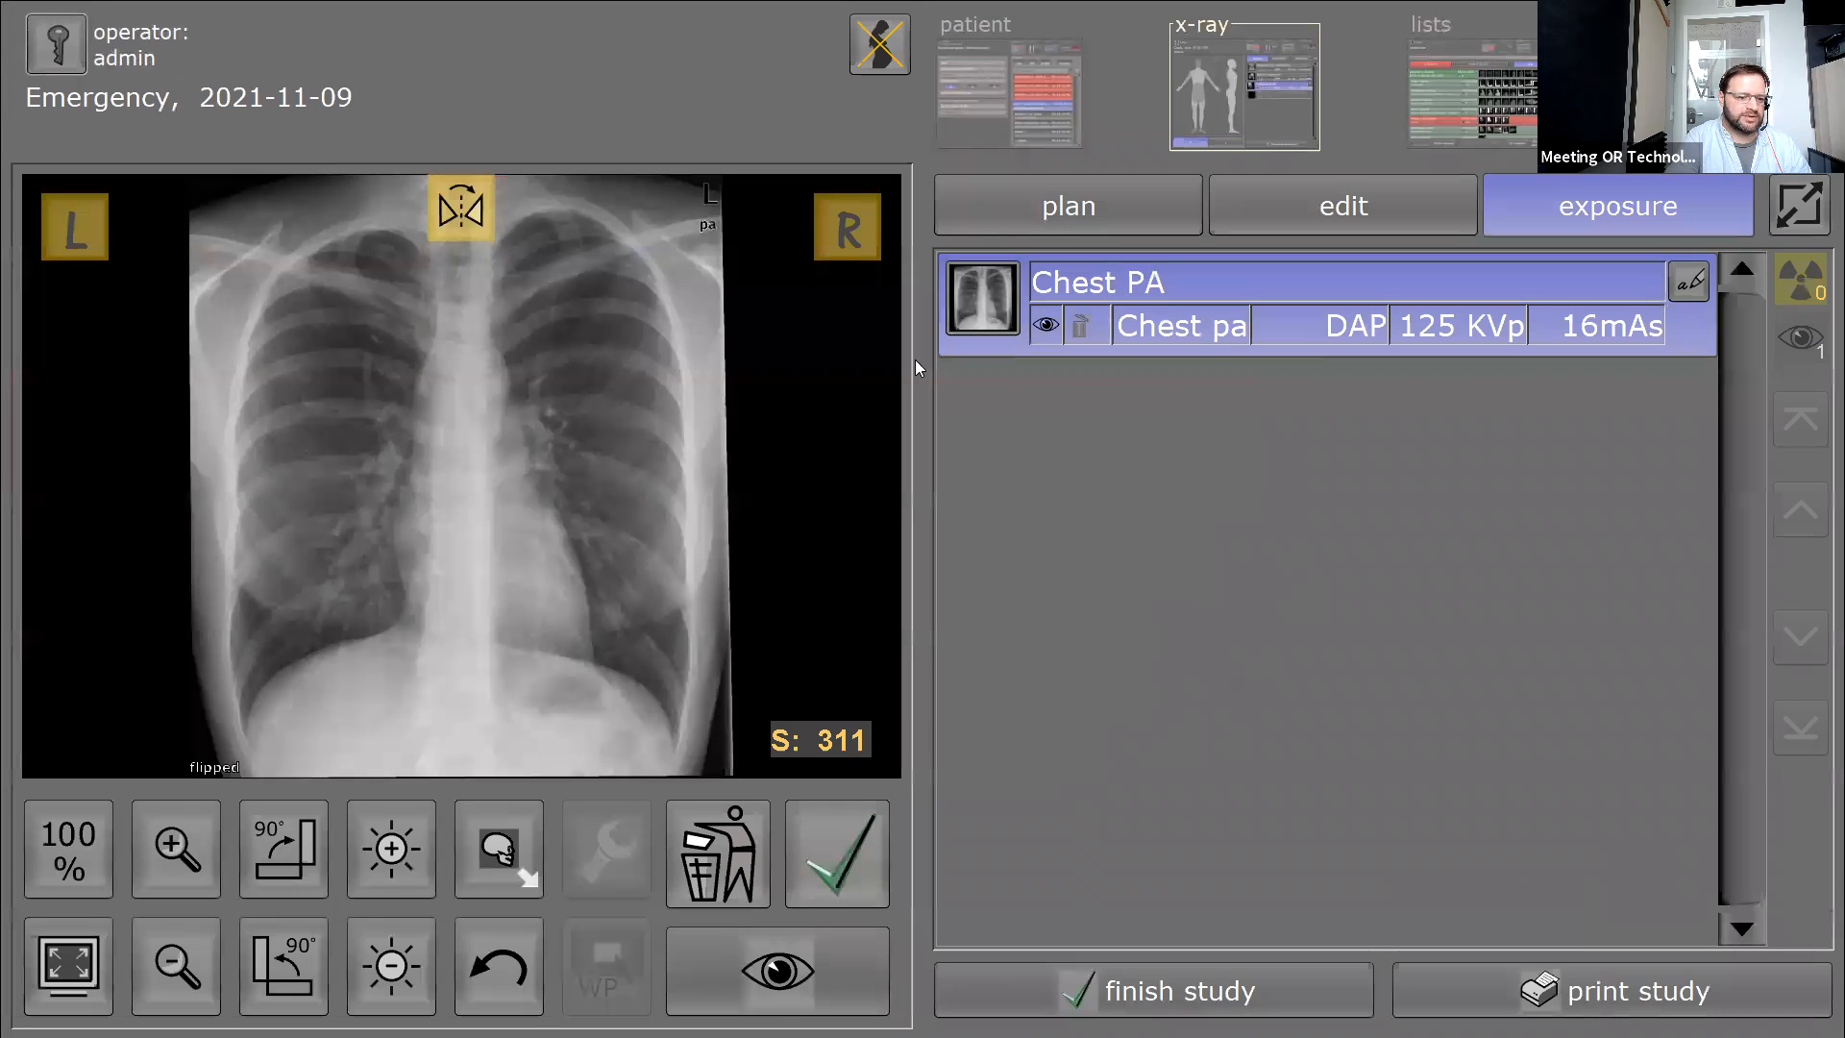
Add Chest PA and Shoulder external rotation AP exposures, then start loading a raw image for the shoulder.
left_click(1299, 205)
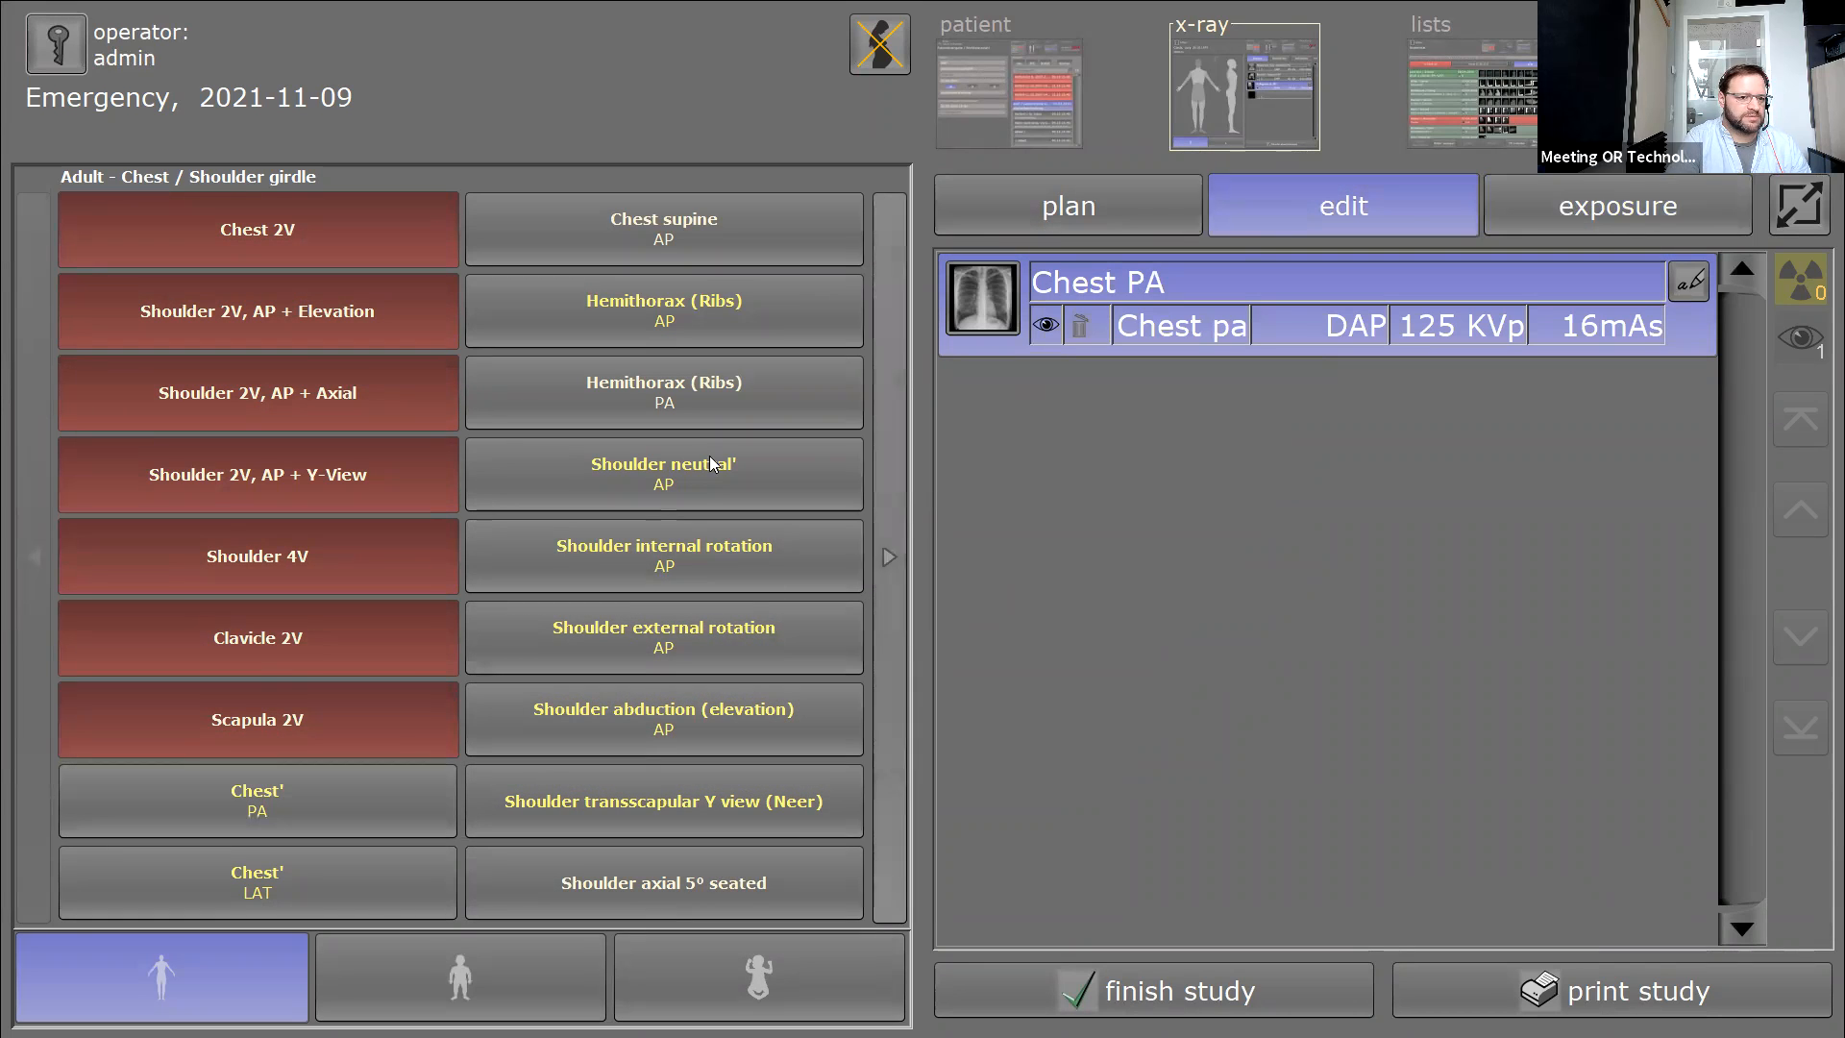
left_click(433, 790)
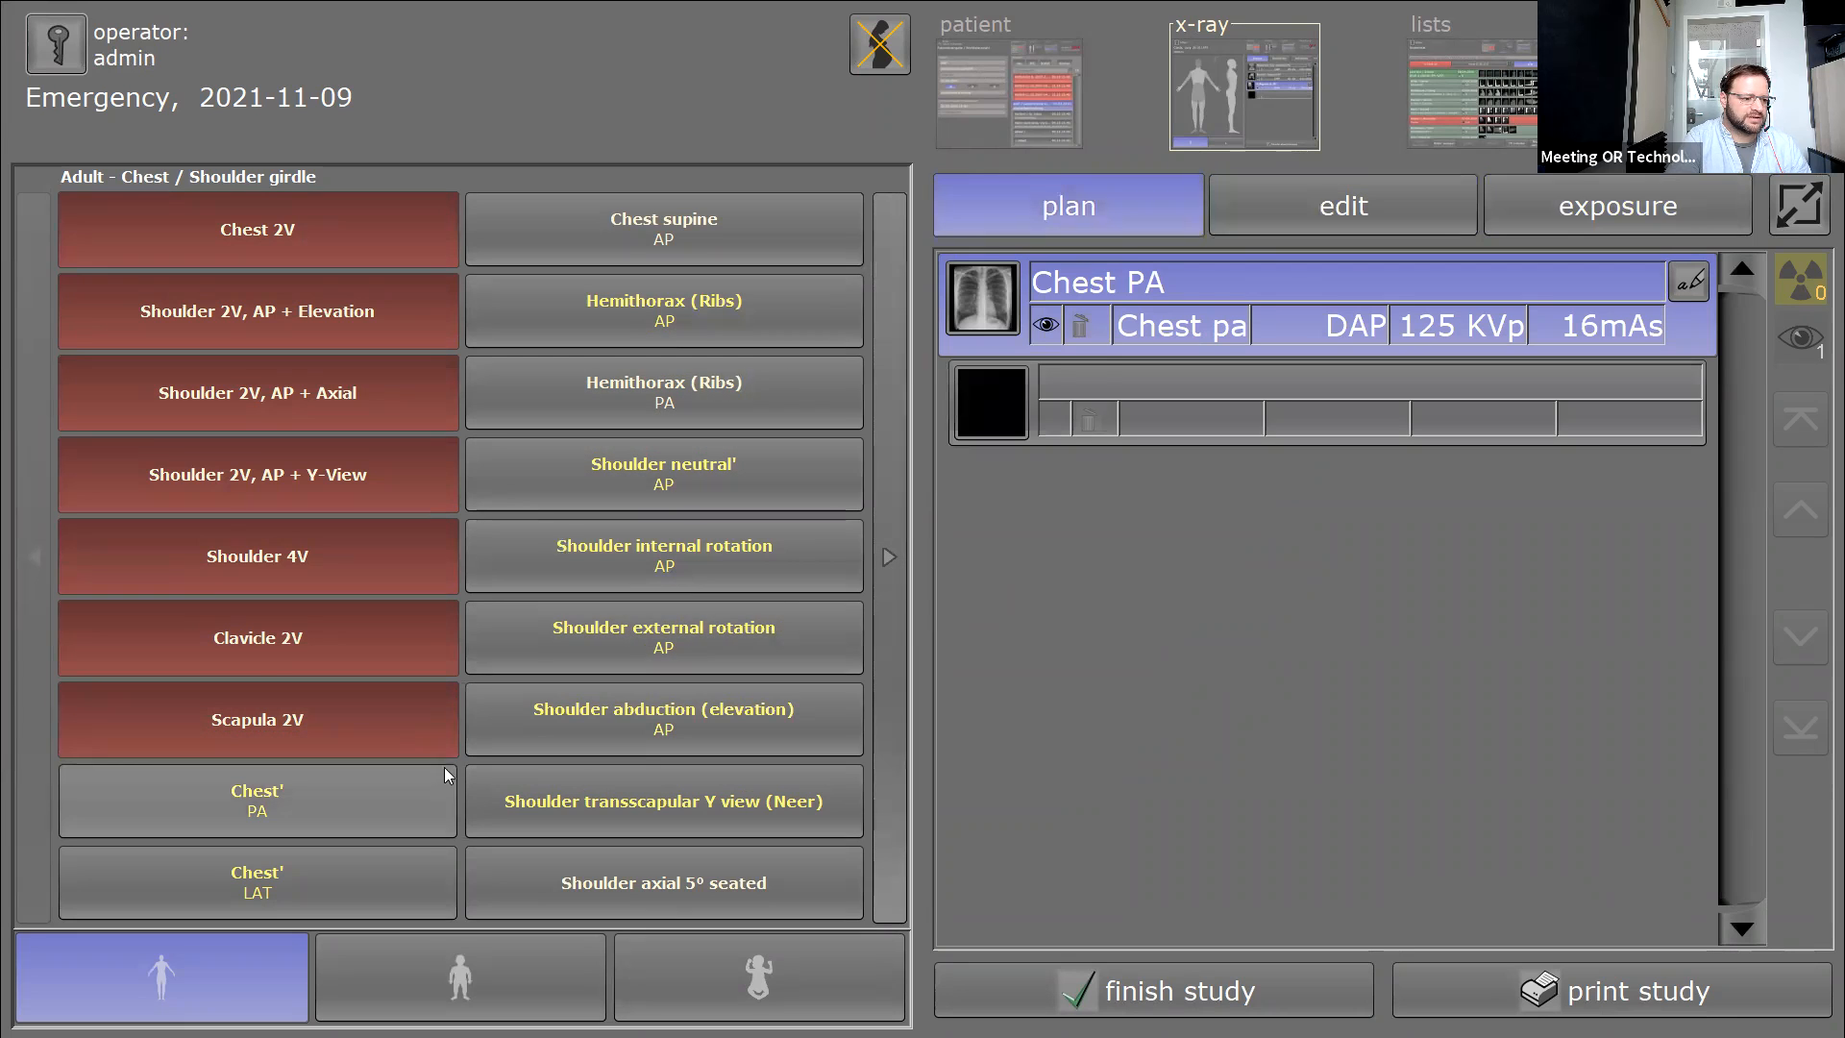
left_click(646, 615)
left_click(1620, 206)
left_click(834, 891)
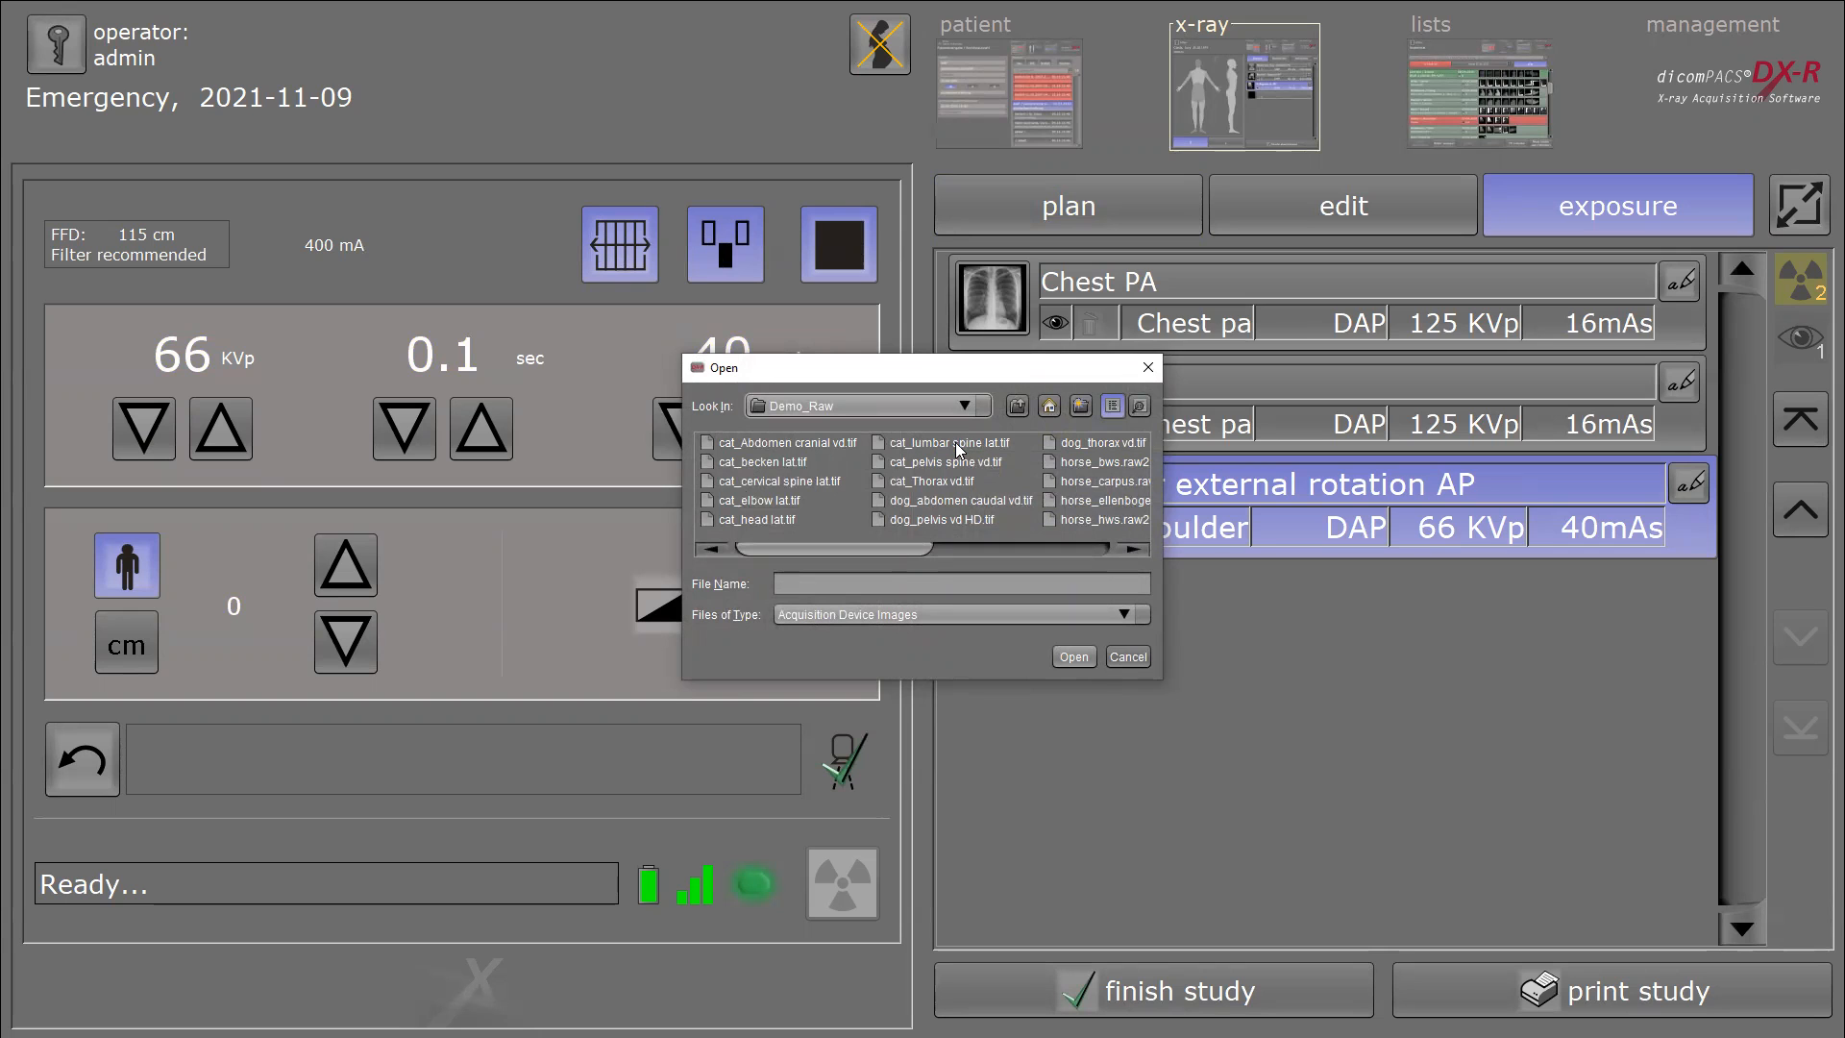
Load cat_pelvis spine vd.tif into the Shoulder external rotation AP exposure and open its processing setup.
double_click(937, 463)
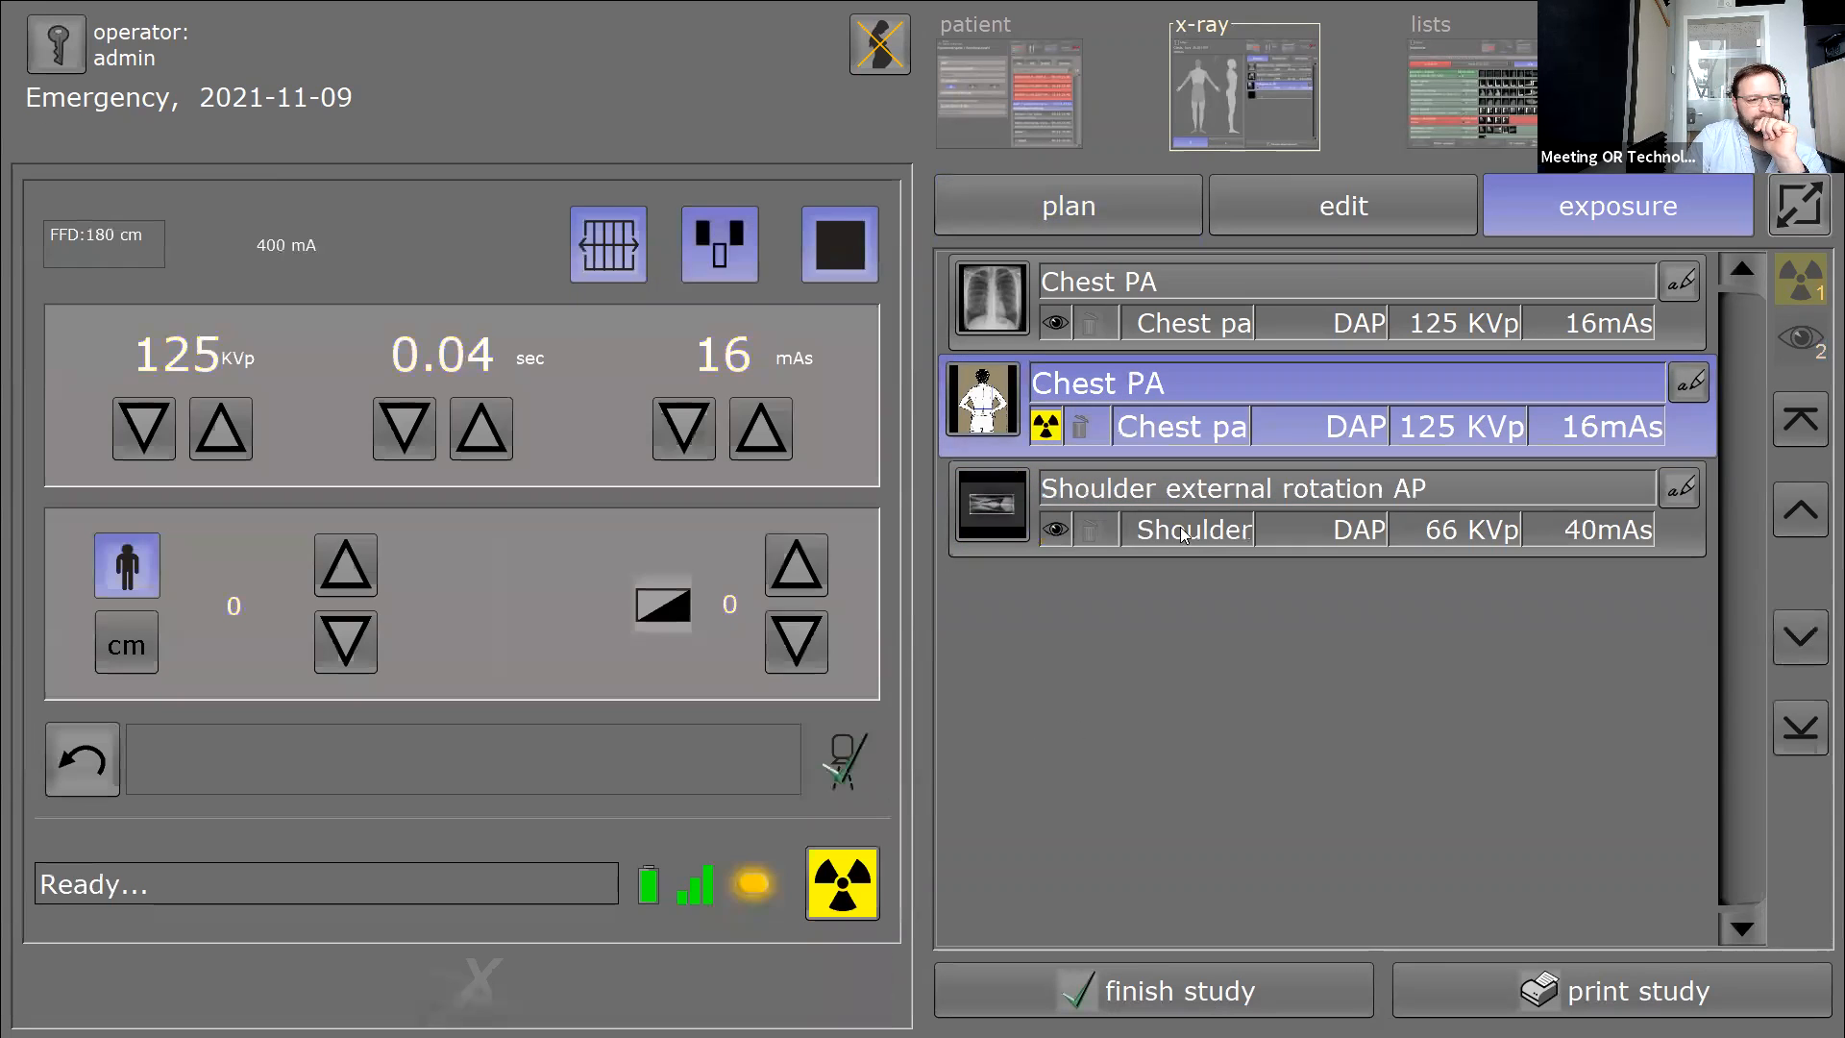
left_click(1180, 527)
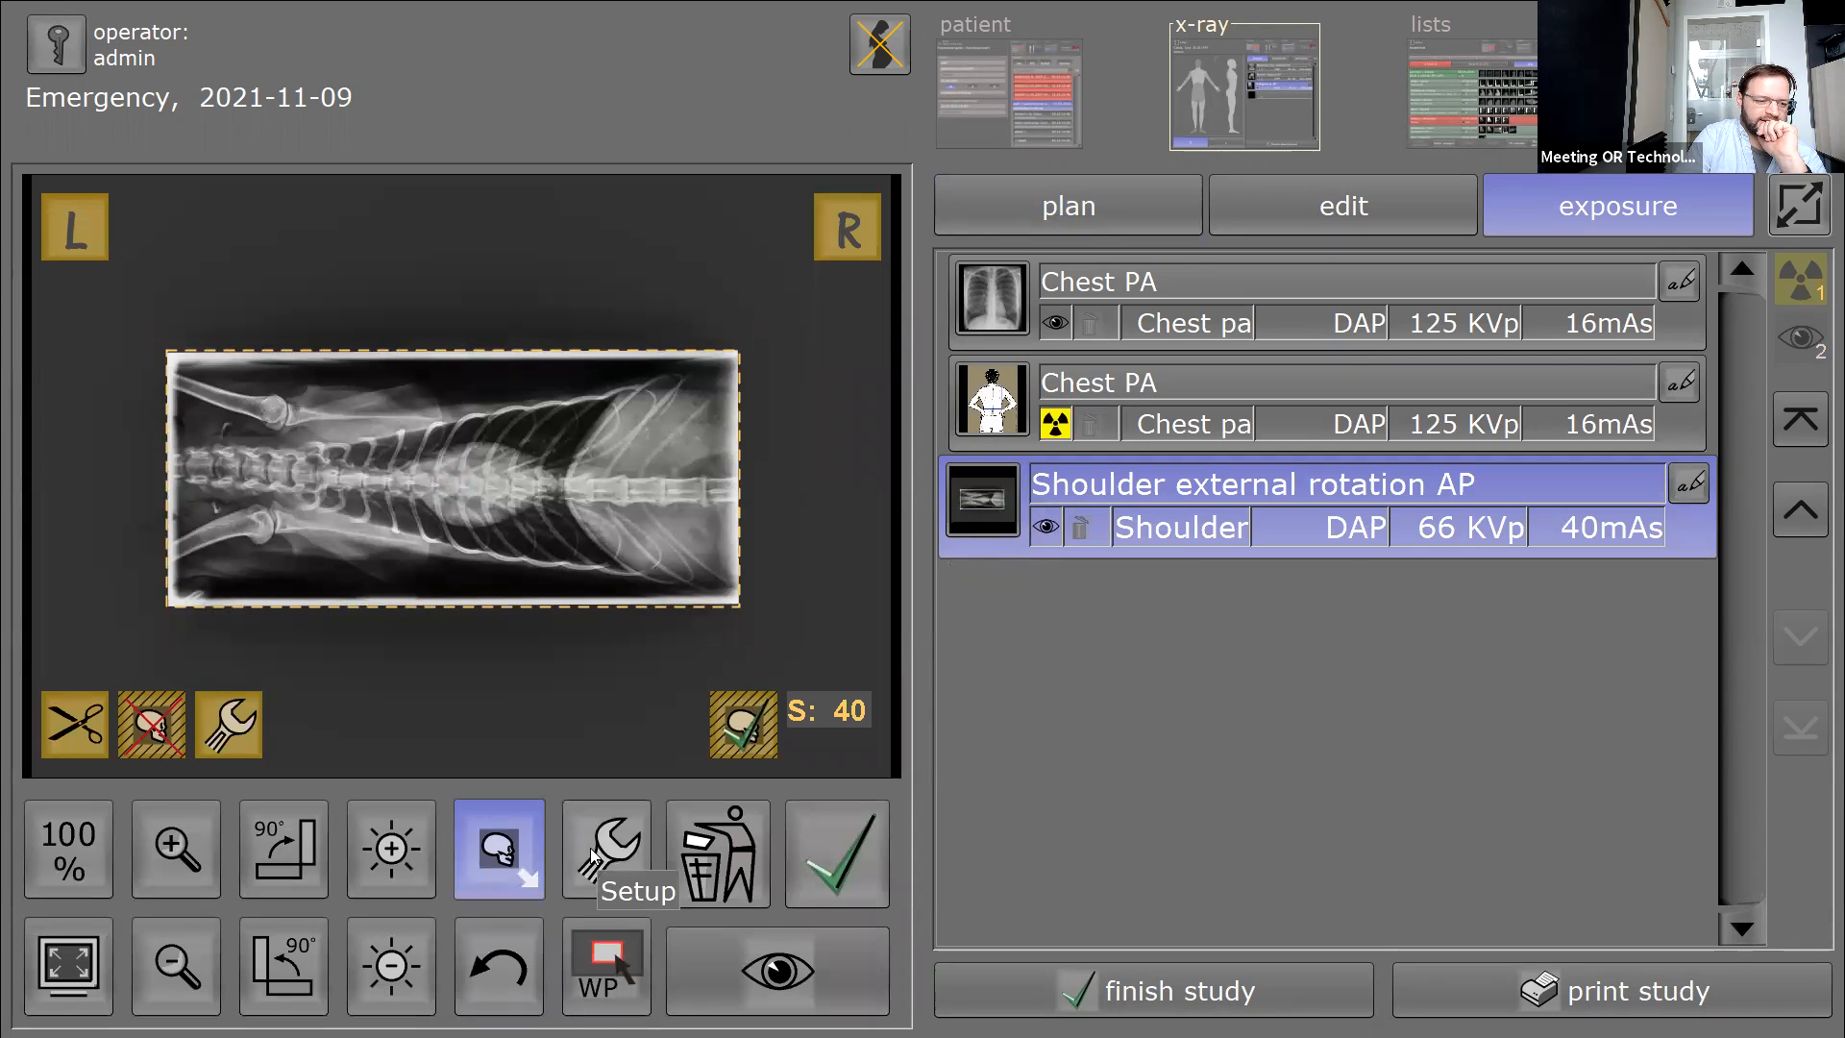
left_click(593, 855)
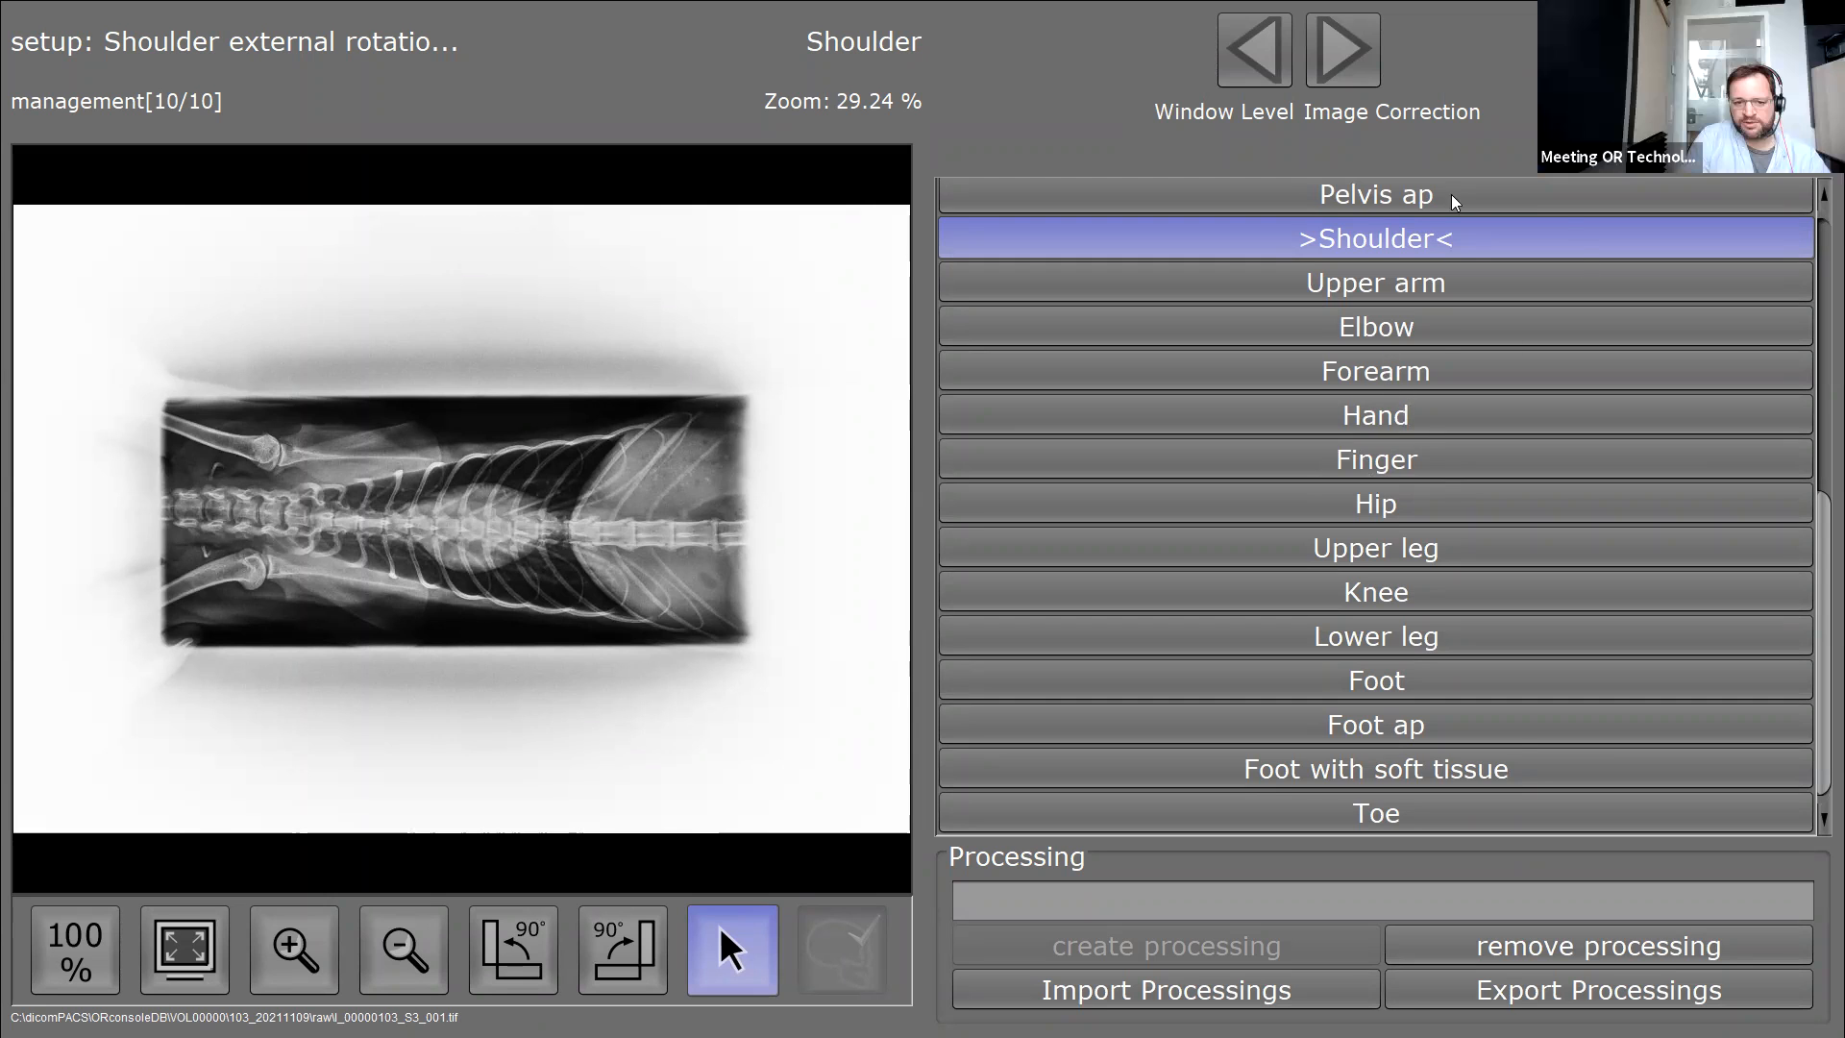
Scroll the body-part list and advance the shoulder setup to the Image Correction page.
left_click_drag(1817, 568, 1817, 276)
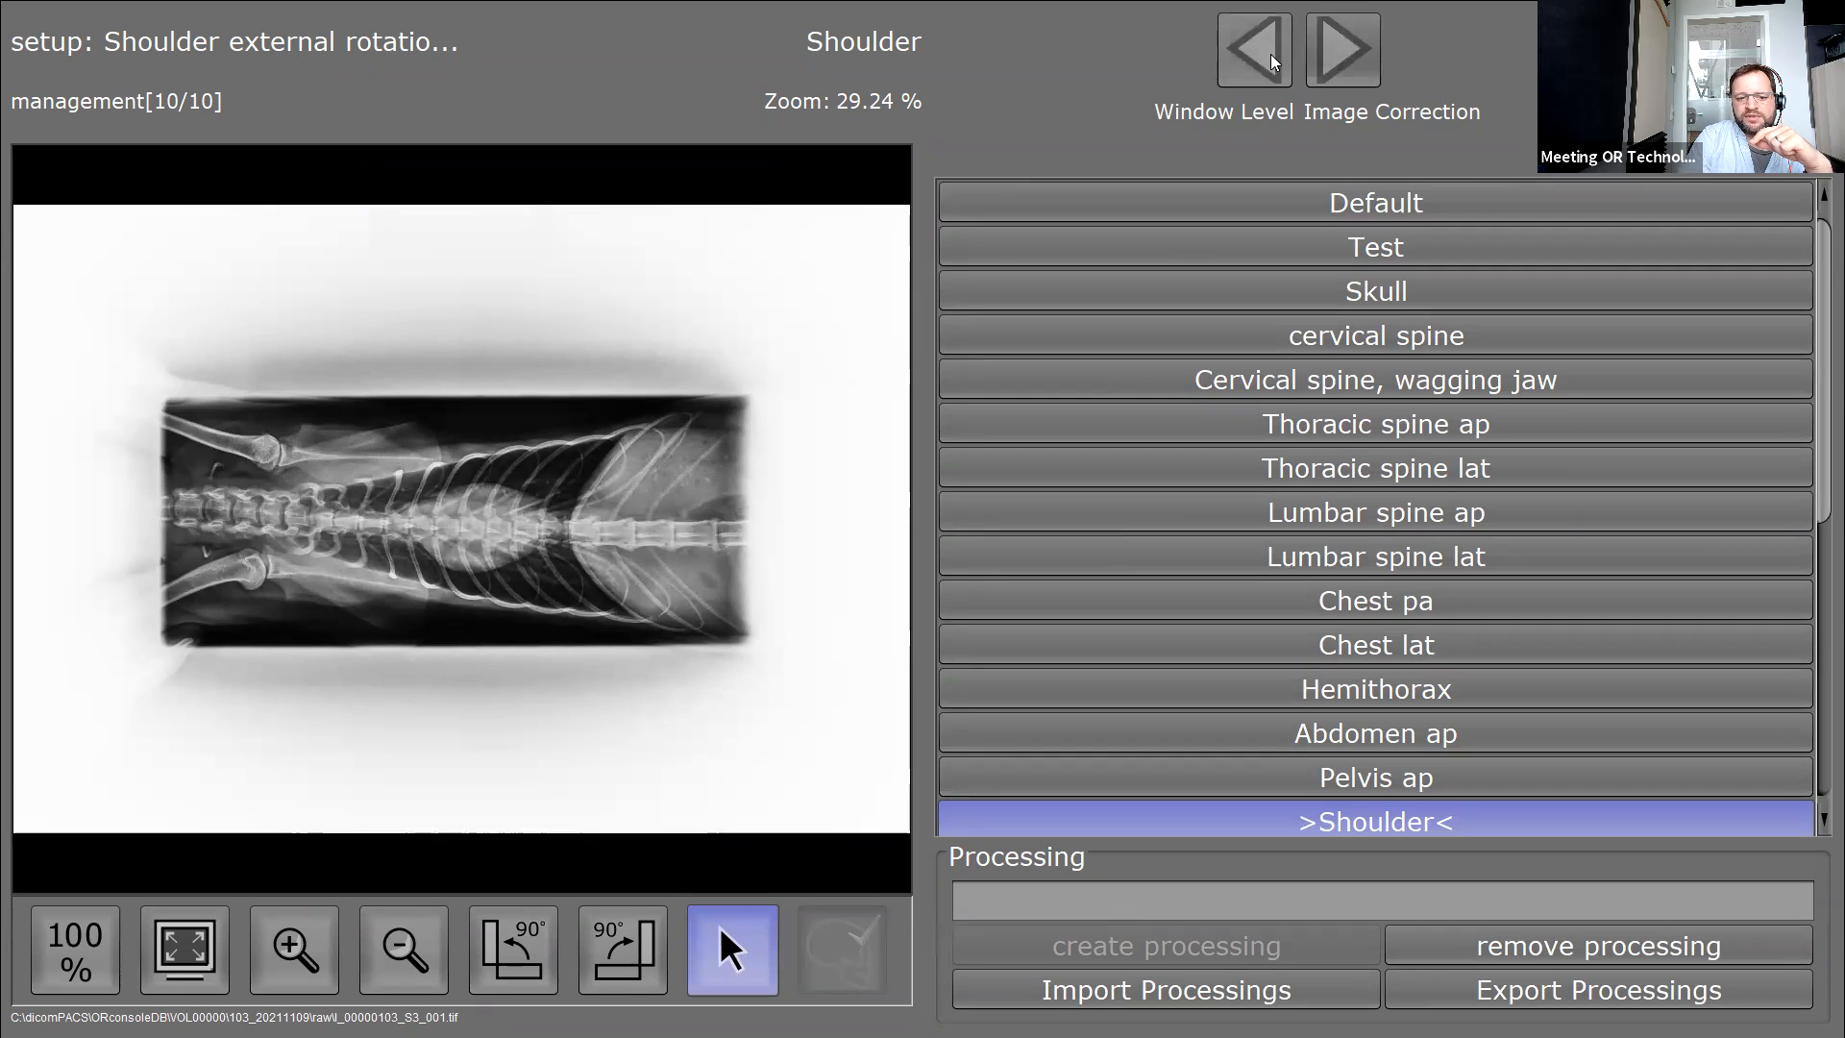
left_click(1320, 52)
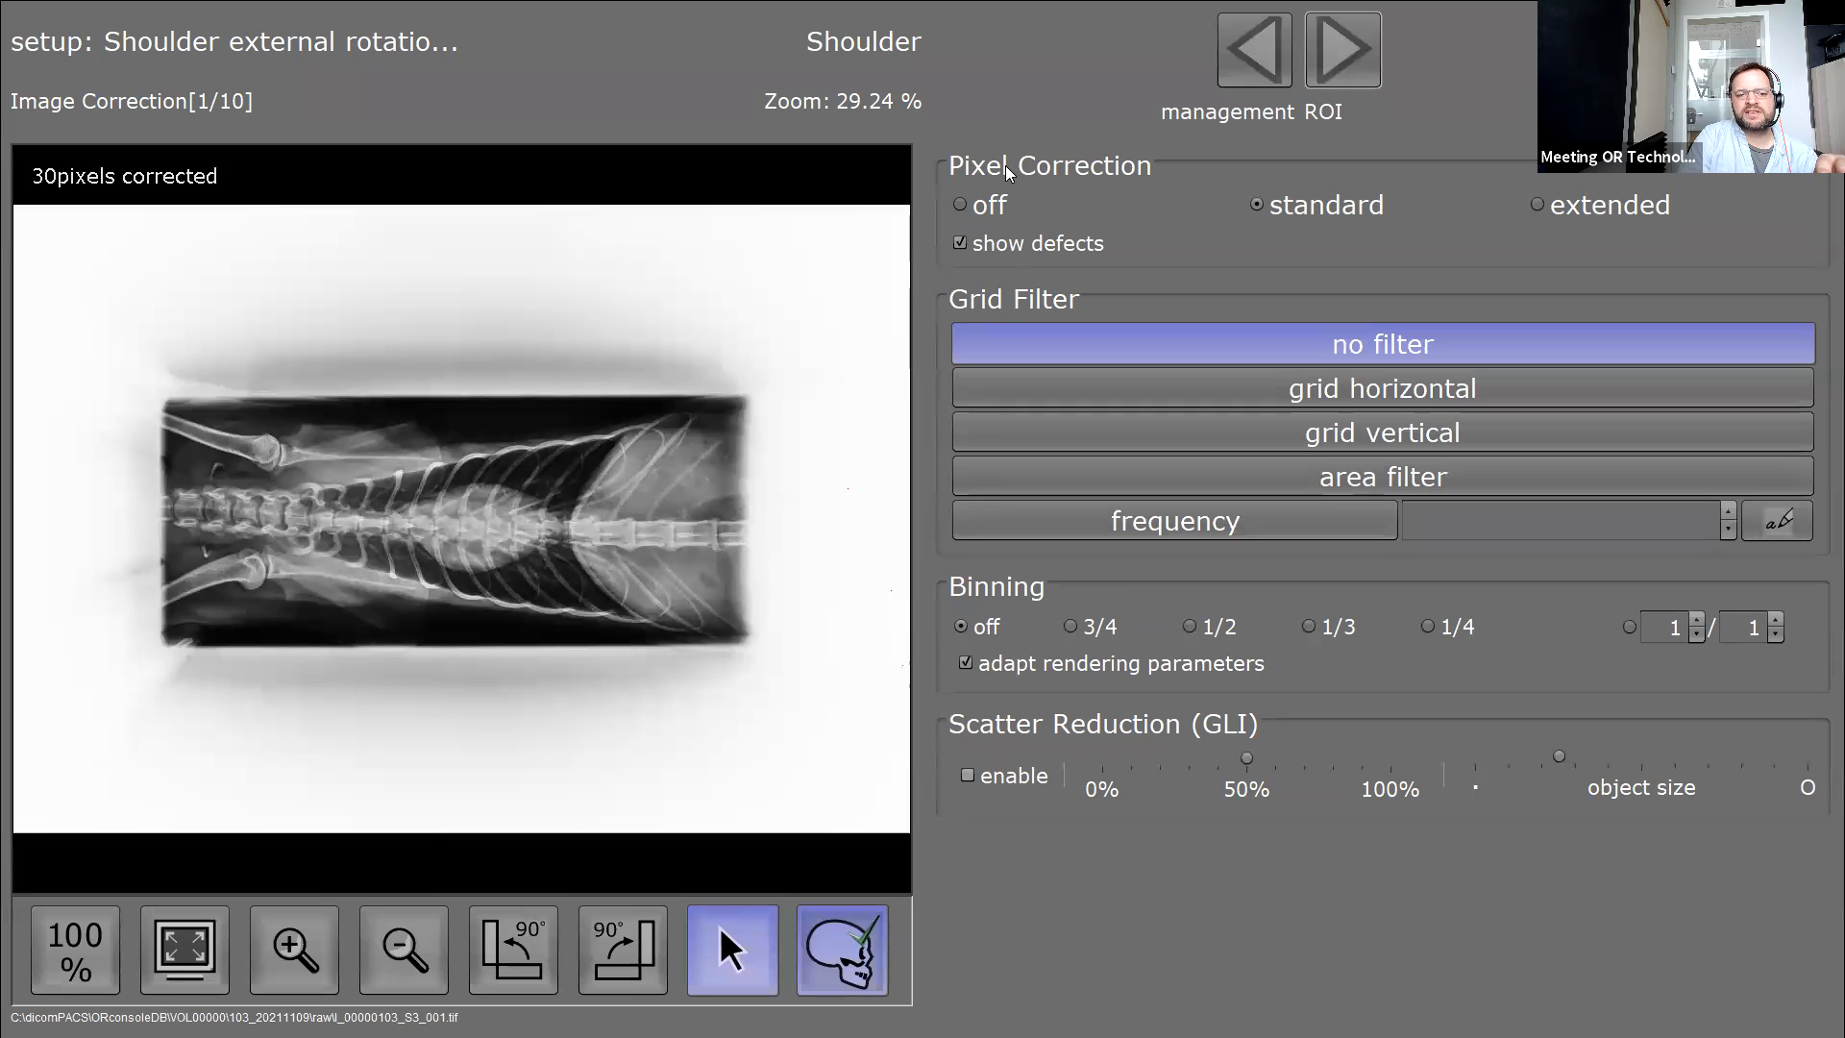
Step past the ROI and LUT pages to Noise and Contrast and raise Denoising nearly to maximum.
left_click(1347, 52)
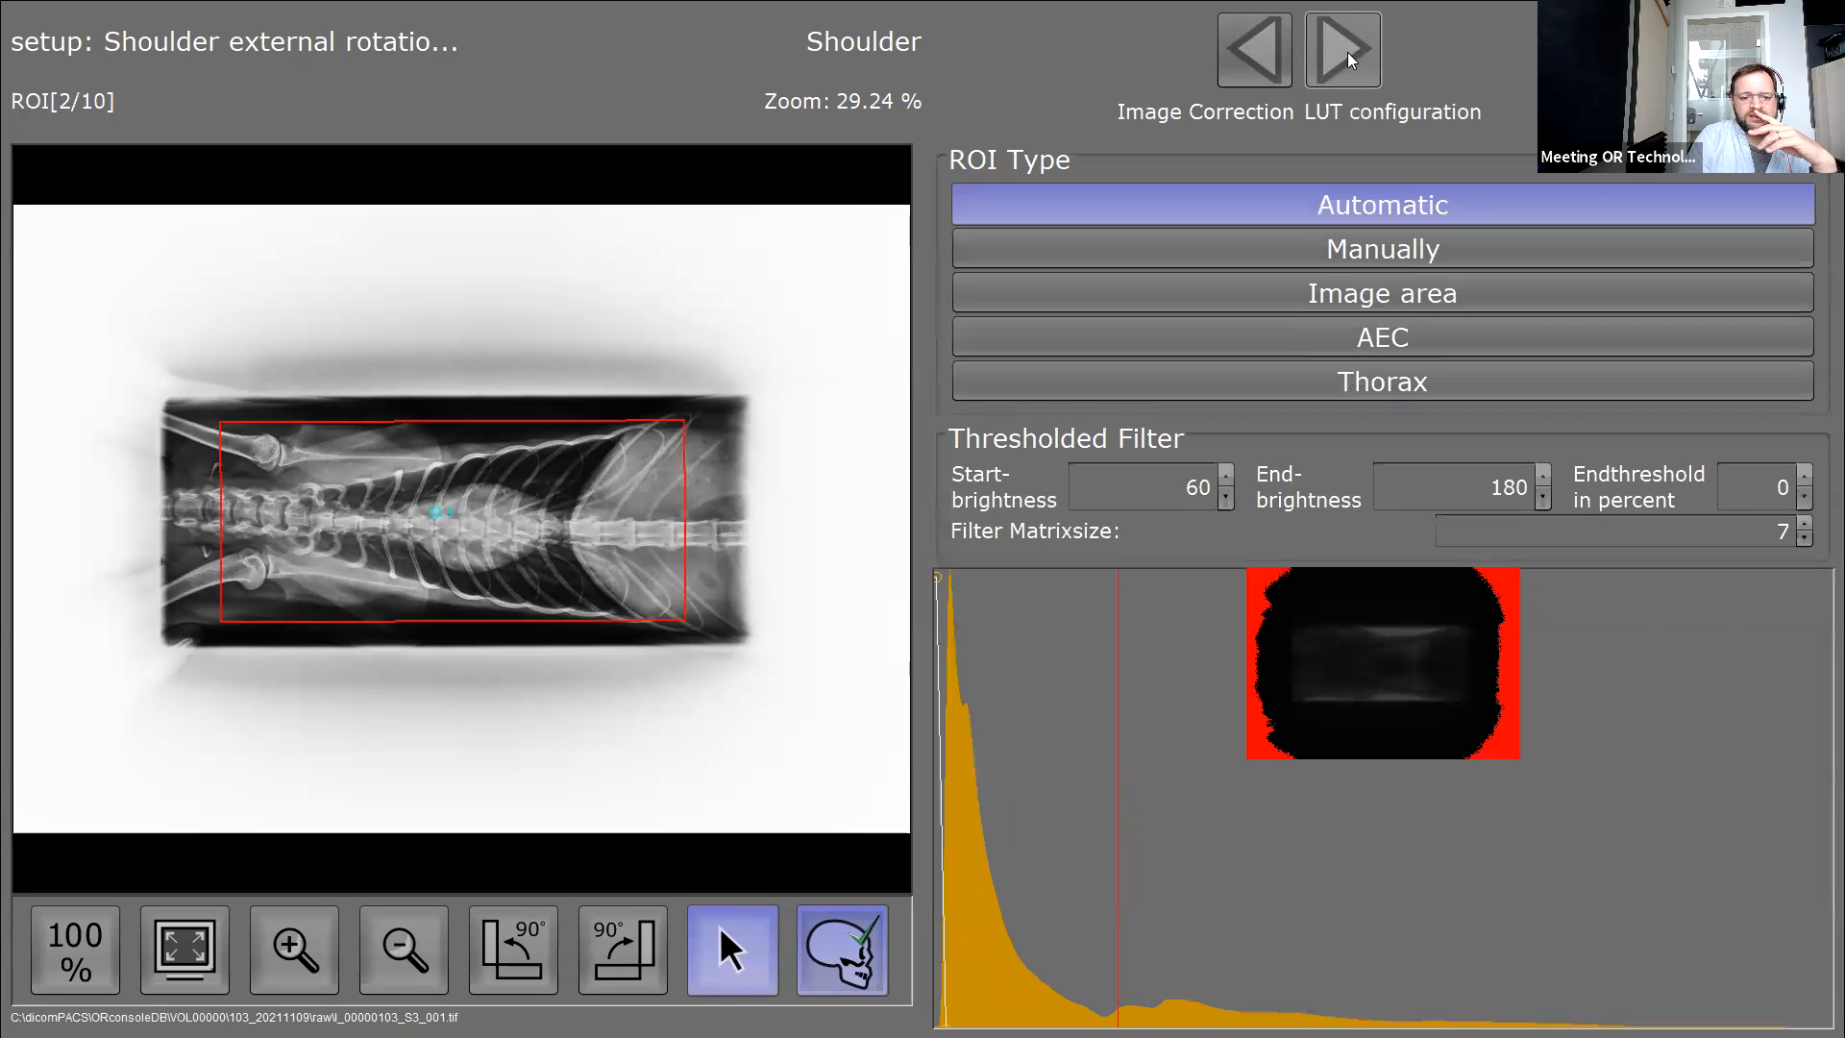
left_click(1347, 52)
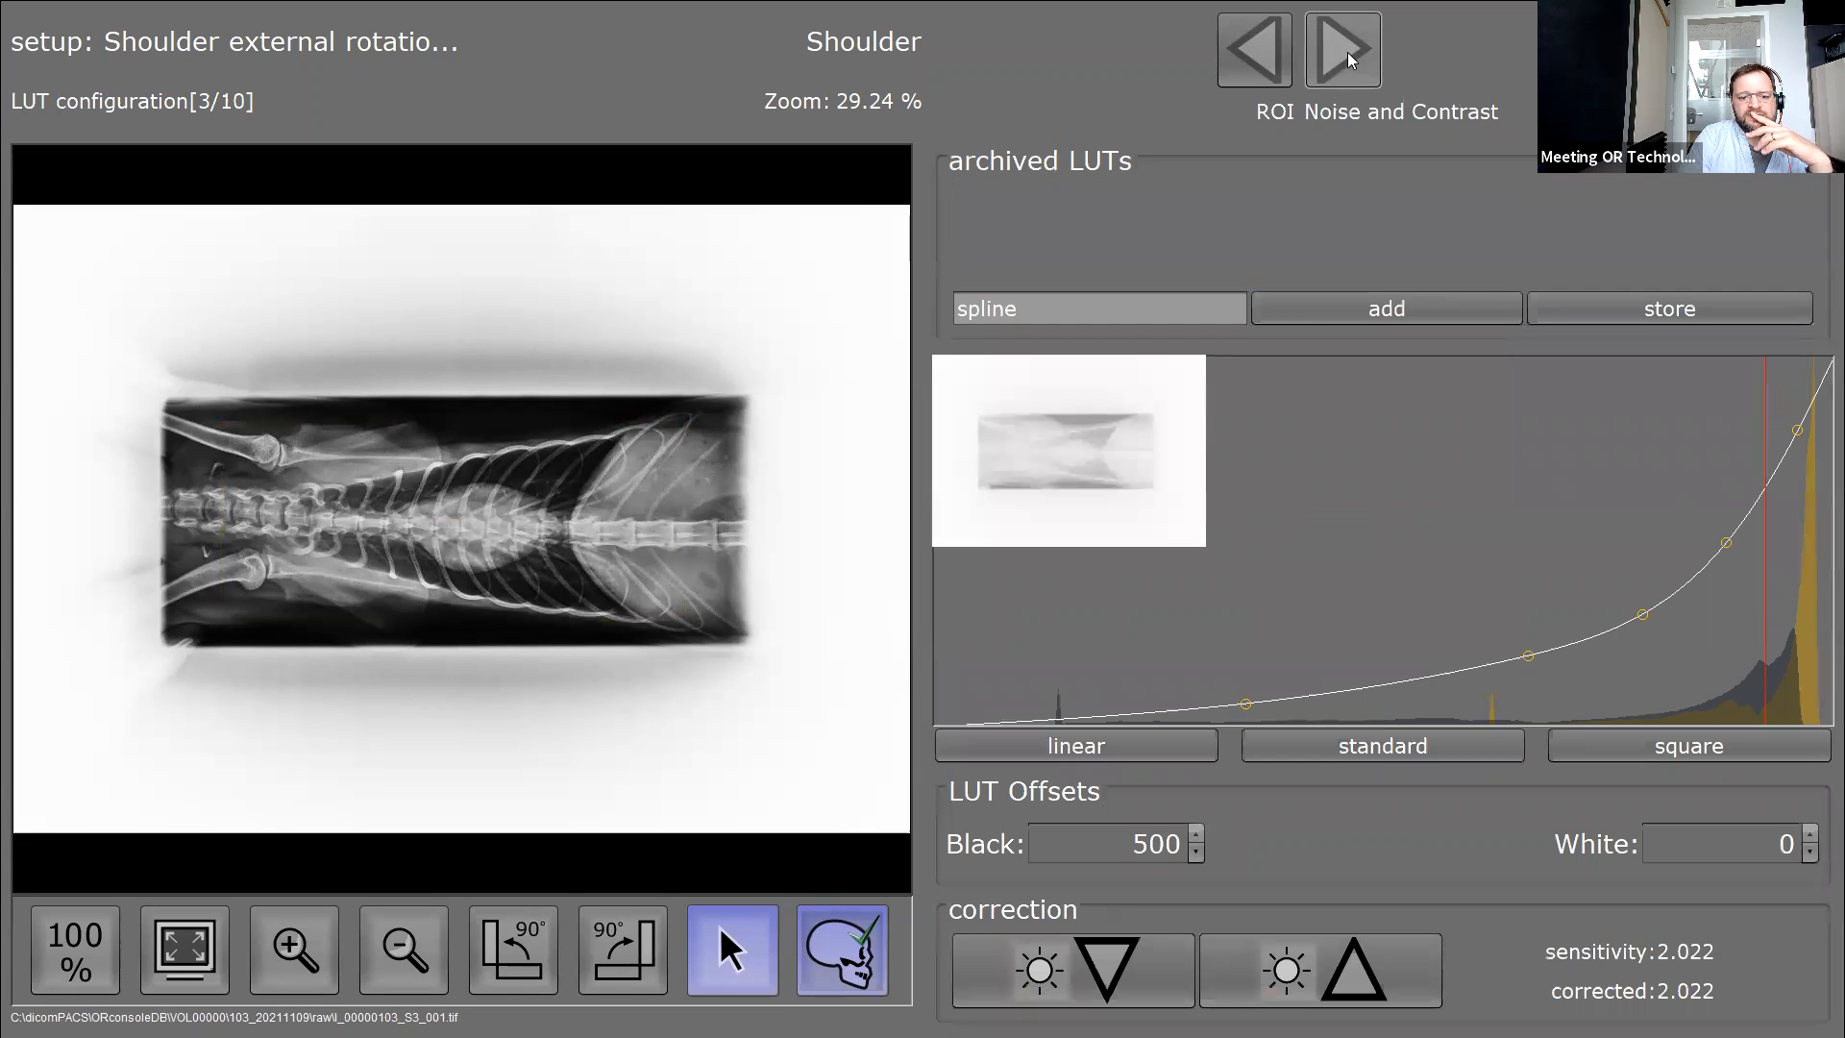
left_click(1347, 58)
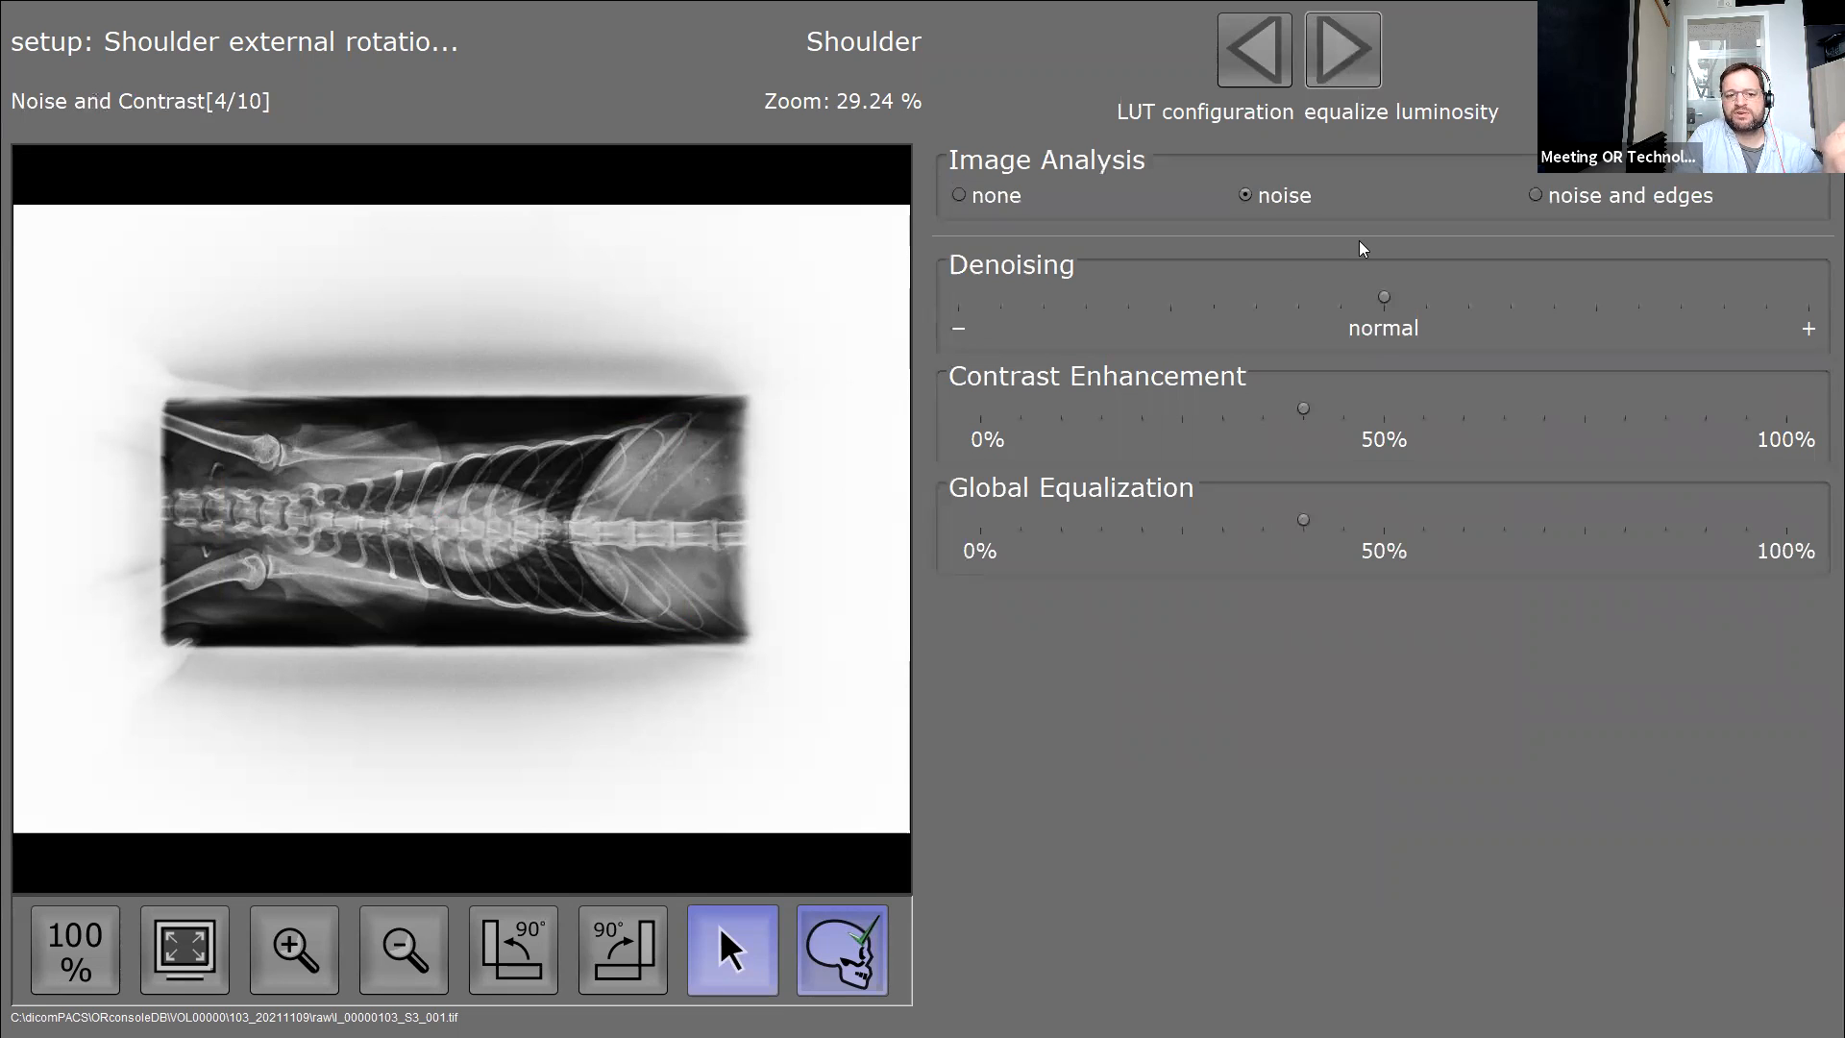
left_click_drag(1374, 300, 1727, 303)
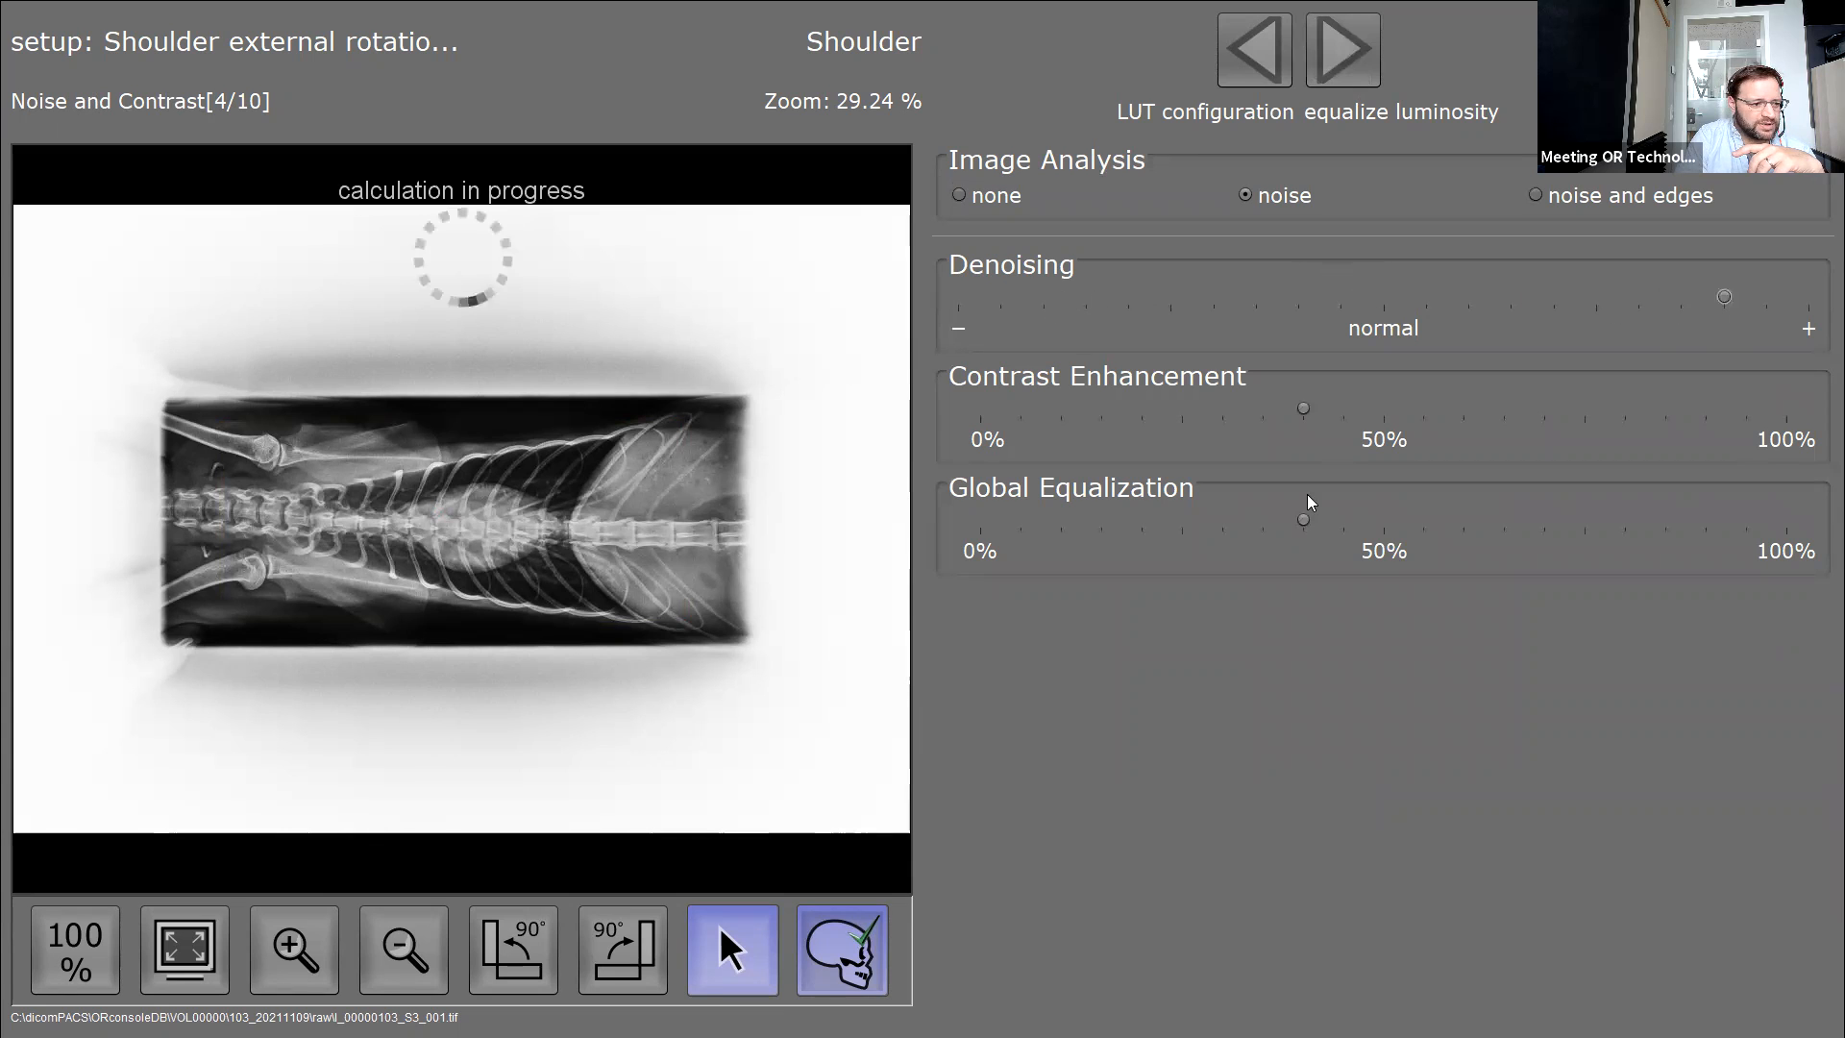
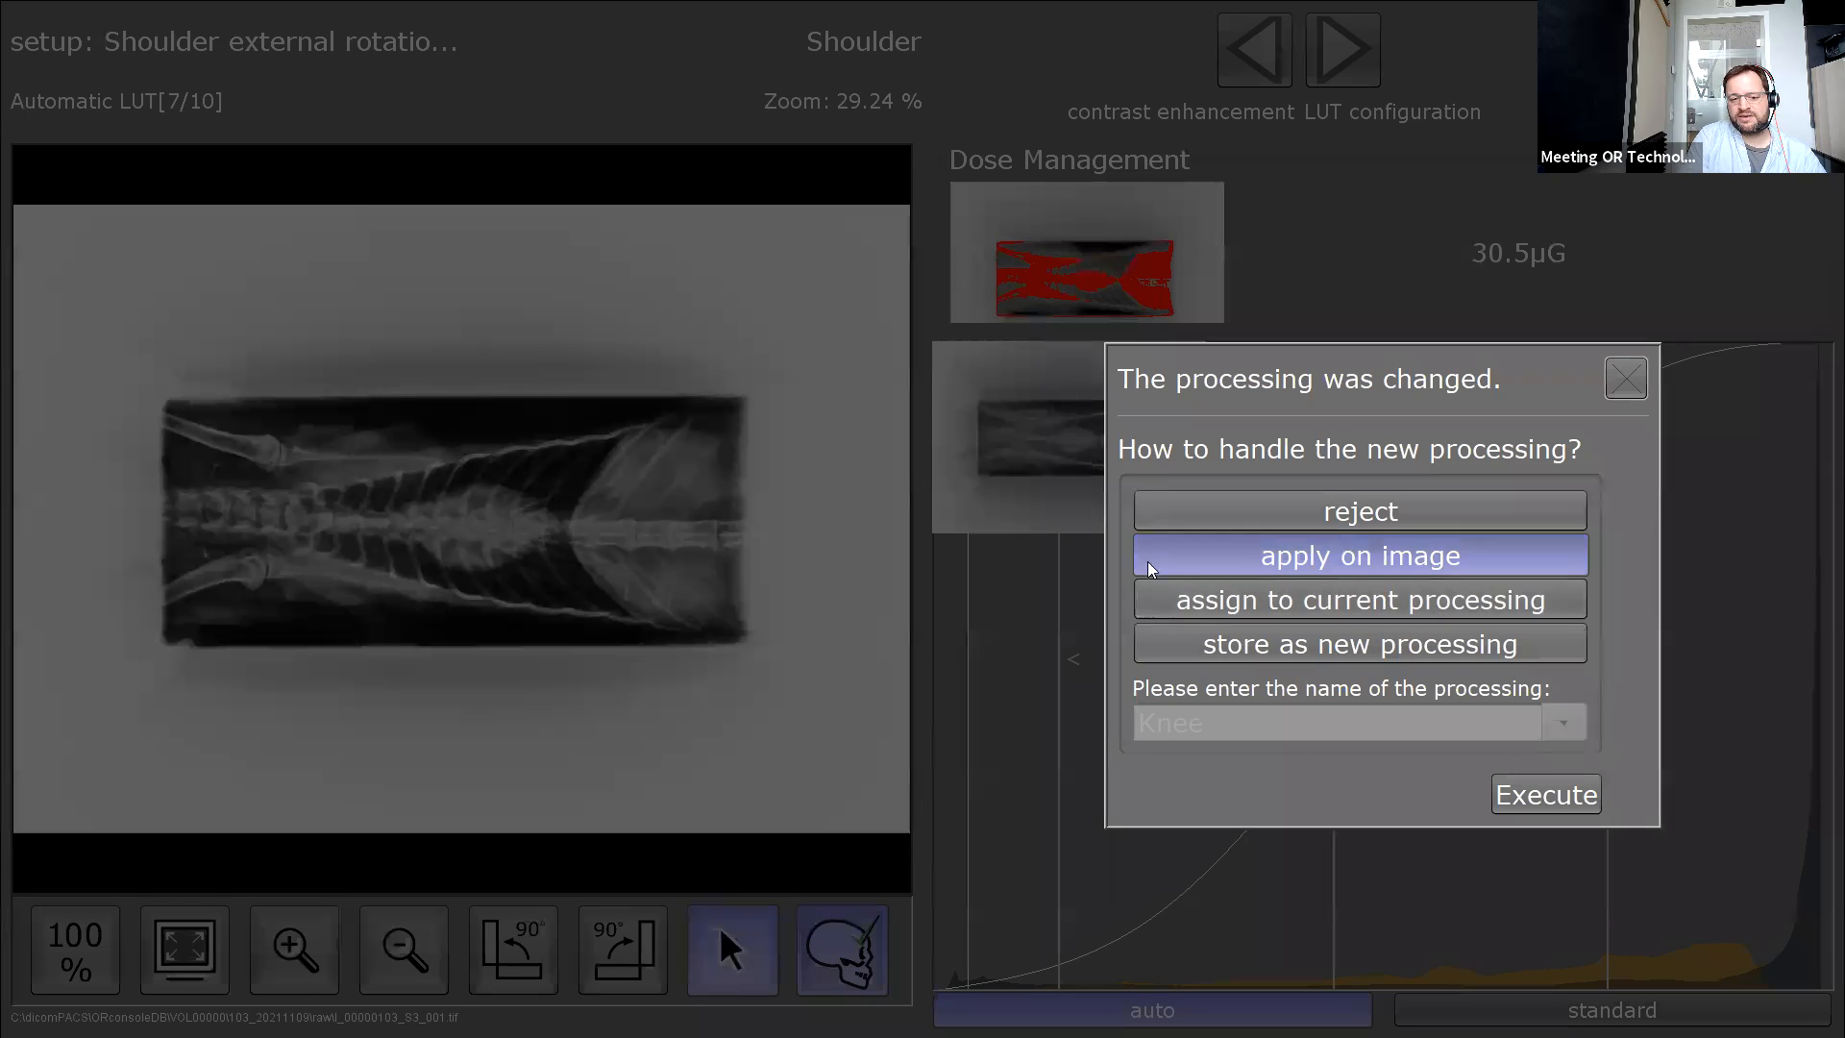
Assign the changed image processing to the current Shoulder processing and execute.
left_click(1347, 608)
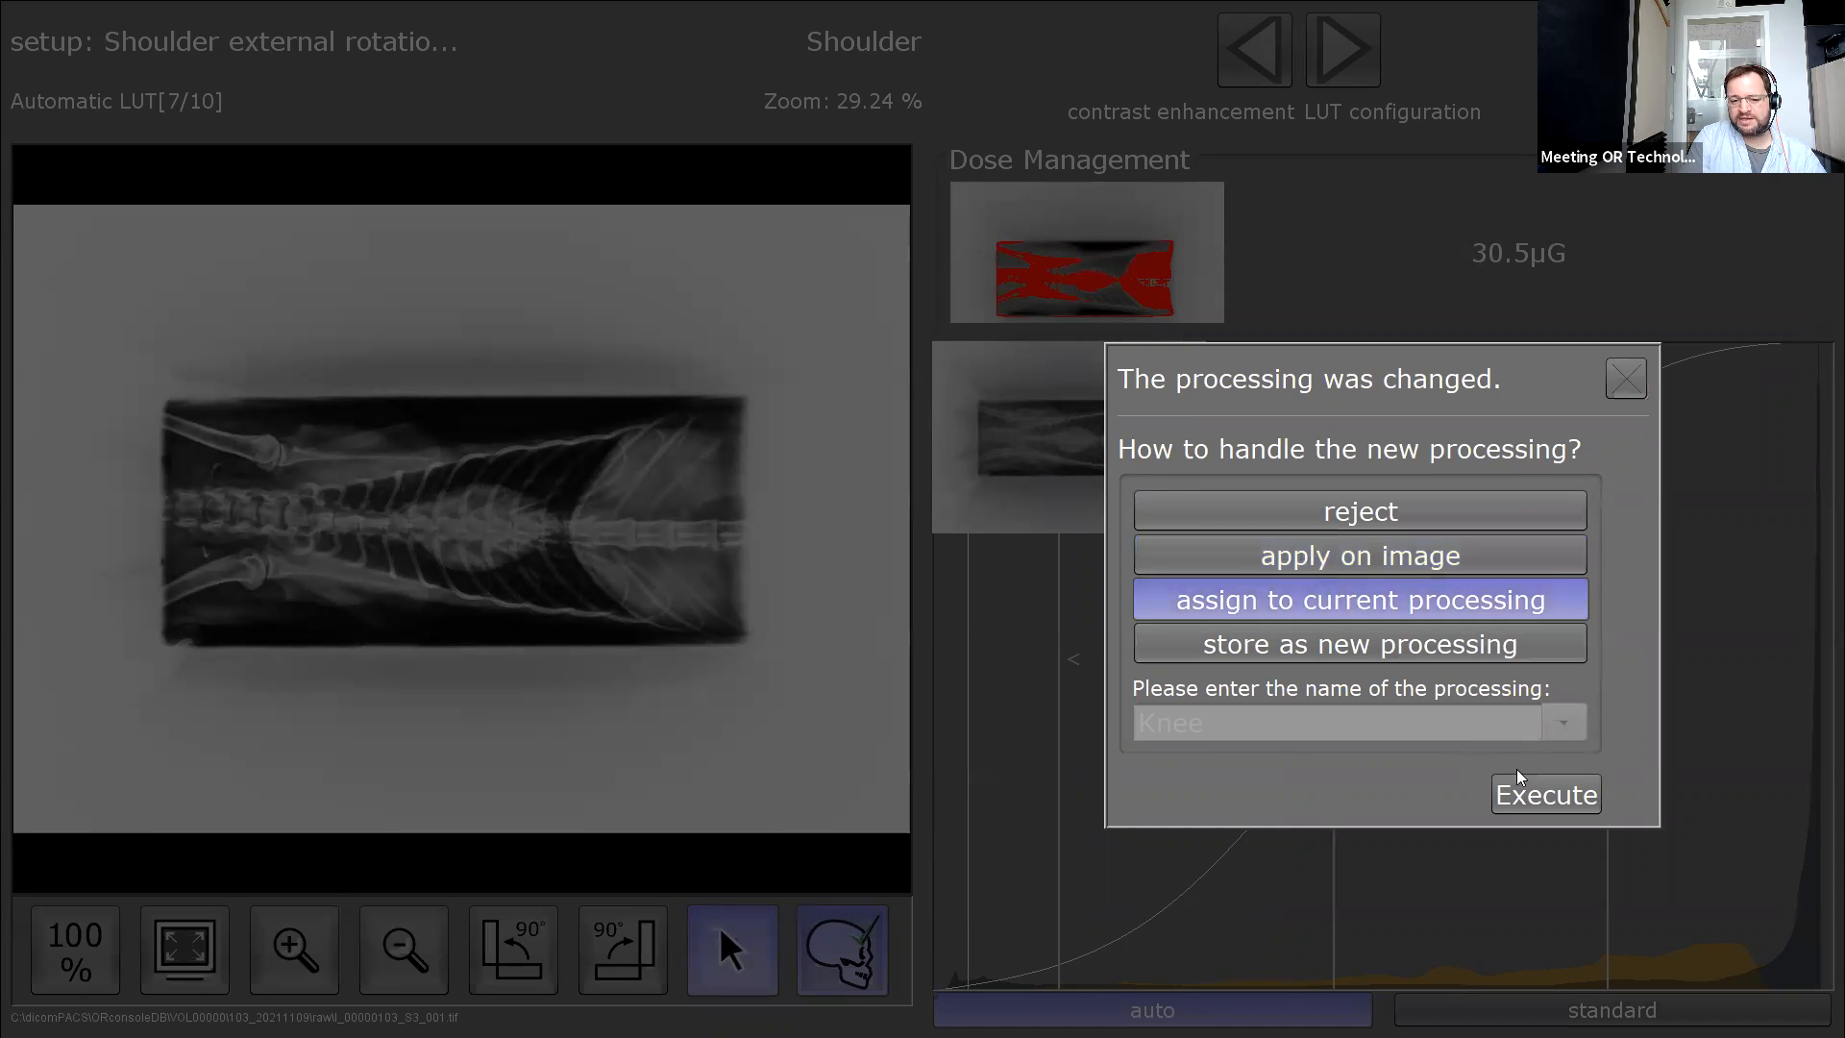
left_click(1580, 795)
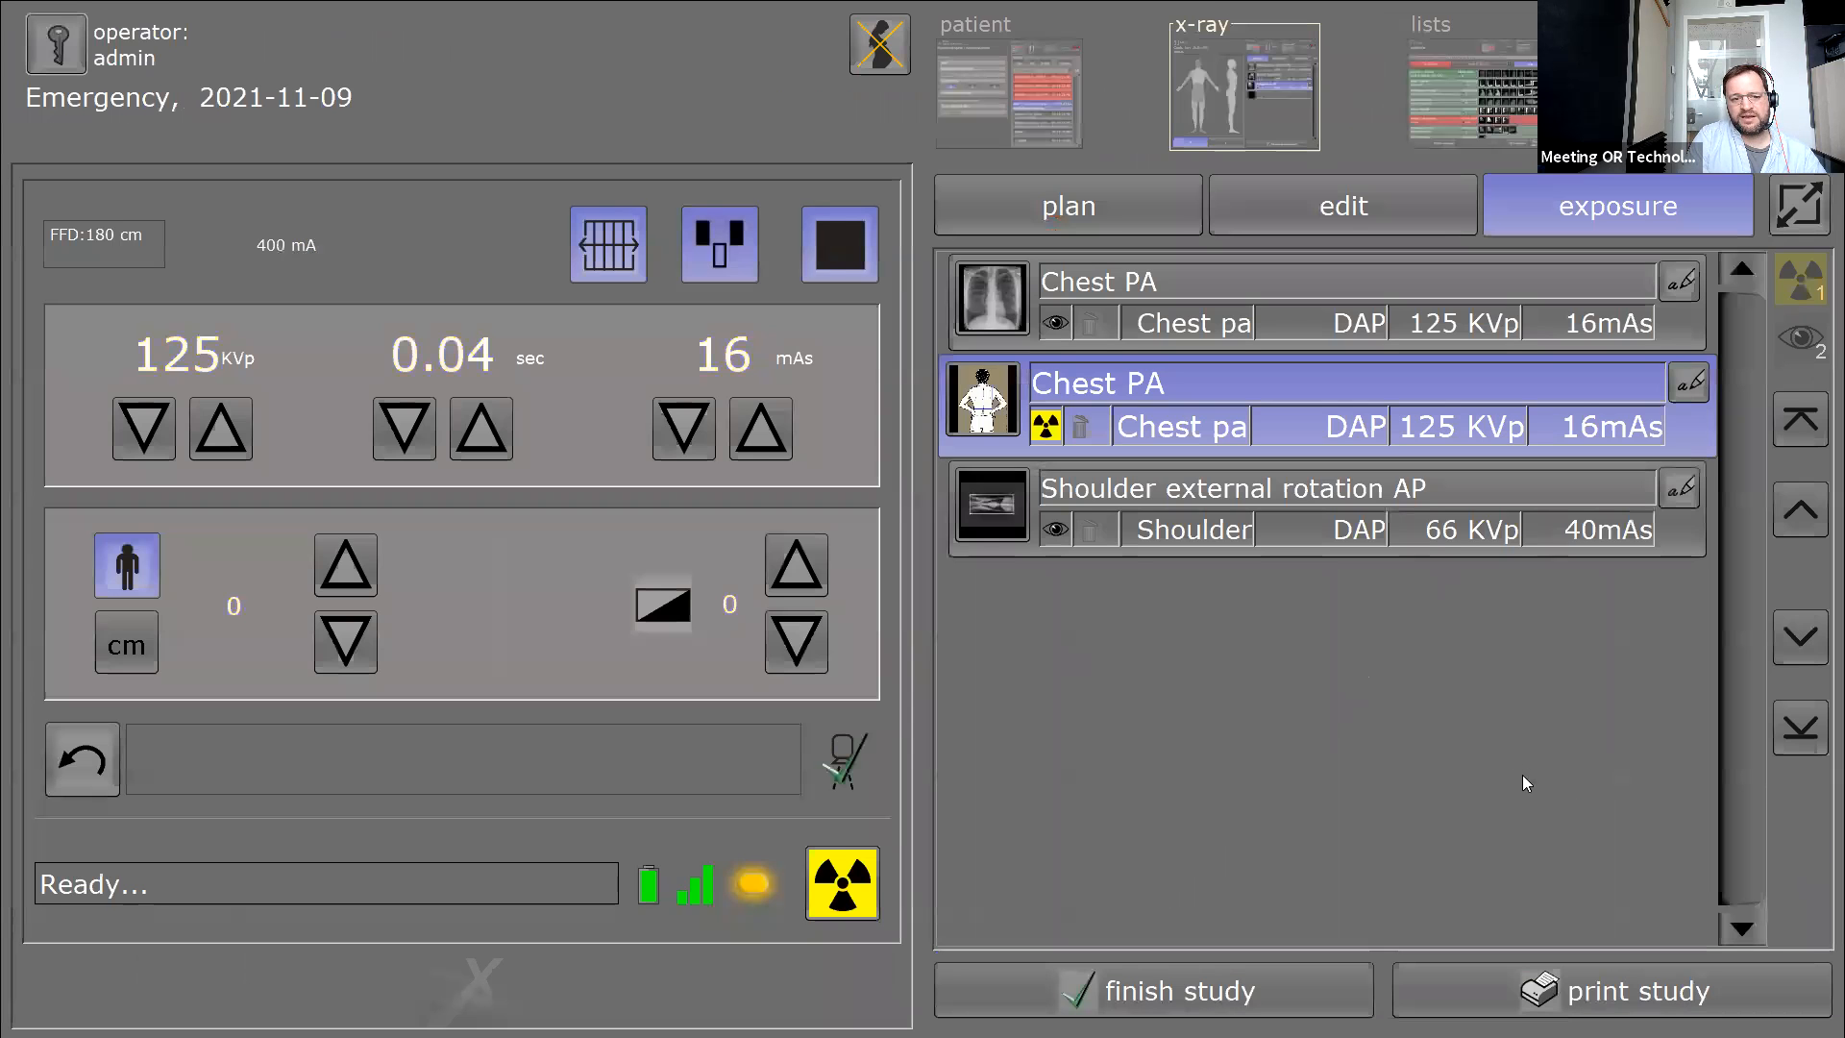
Compare the Shoulder external rotation AP image with Chest PA, then open the shoulder processing setup.
left_click(1201, 533)
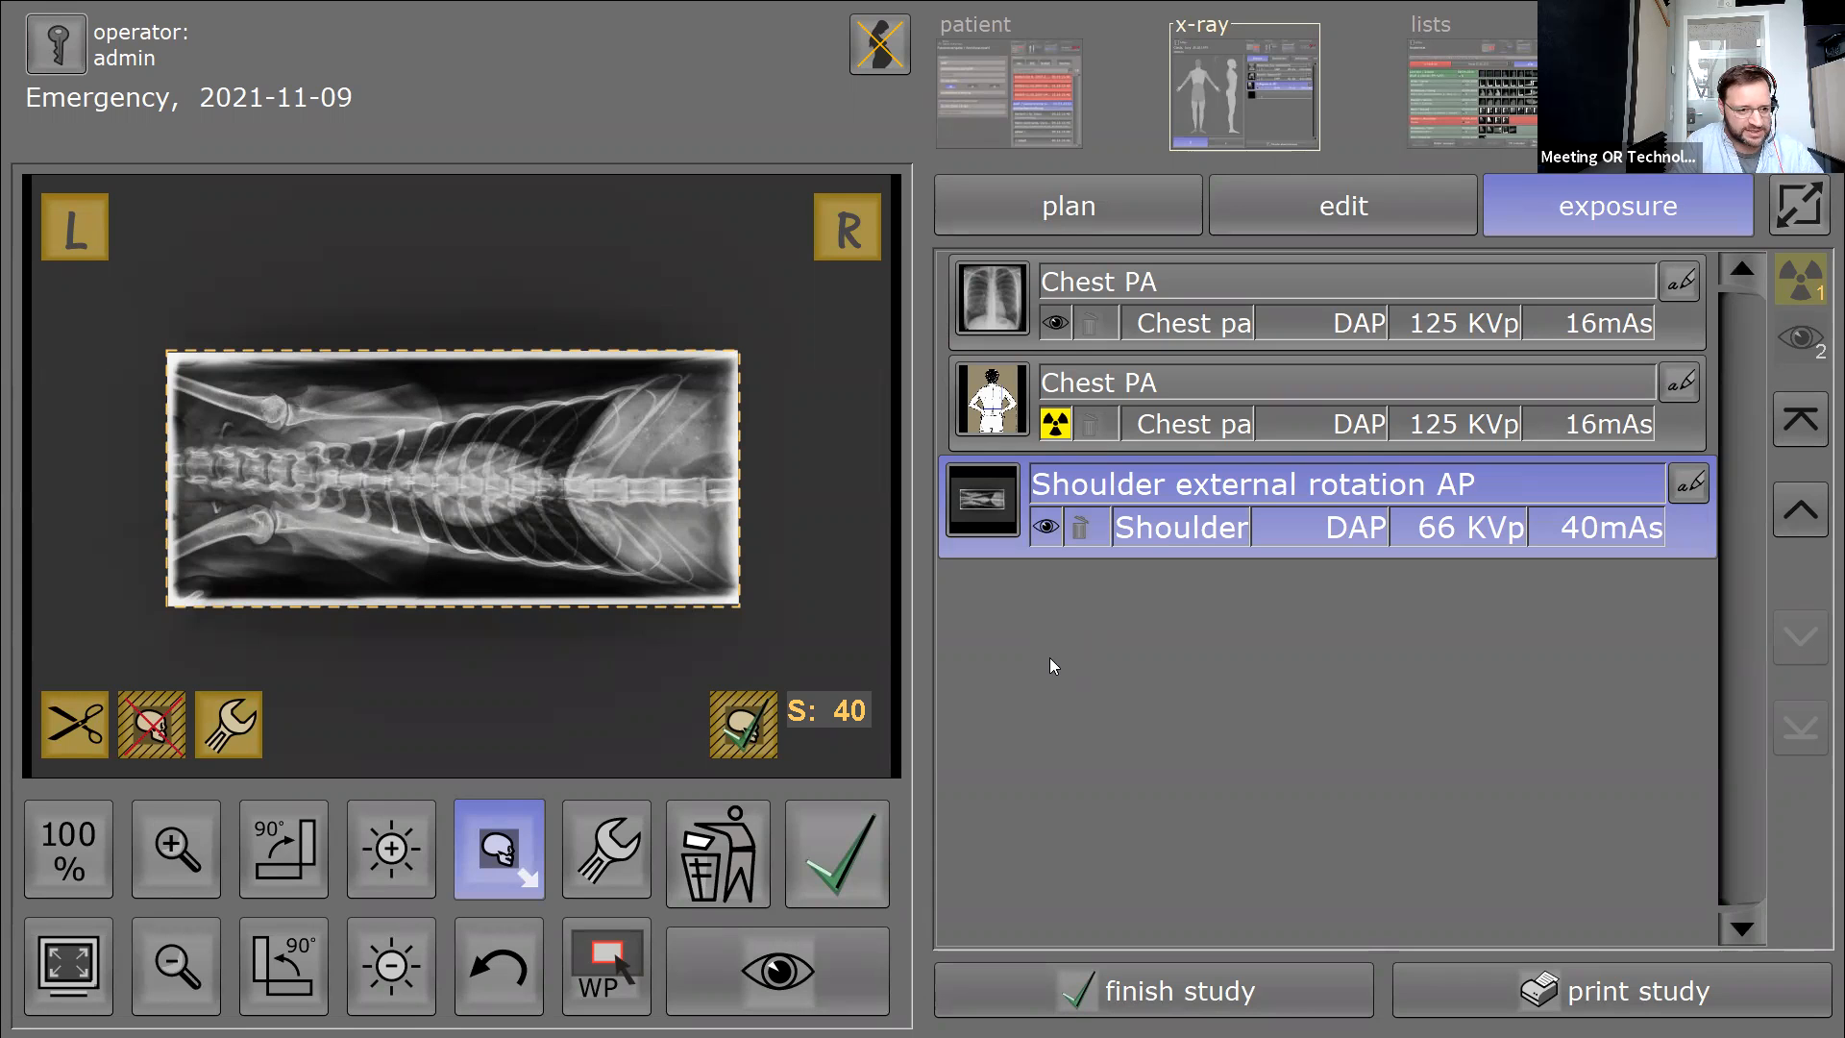
left_click(1136, 325)
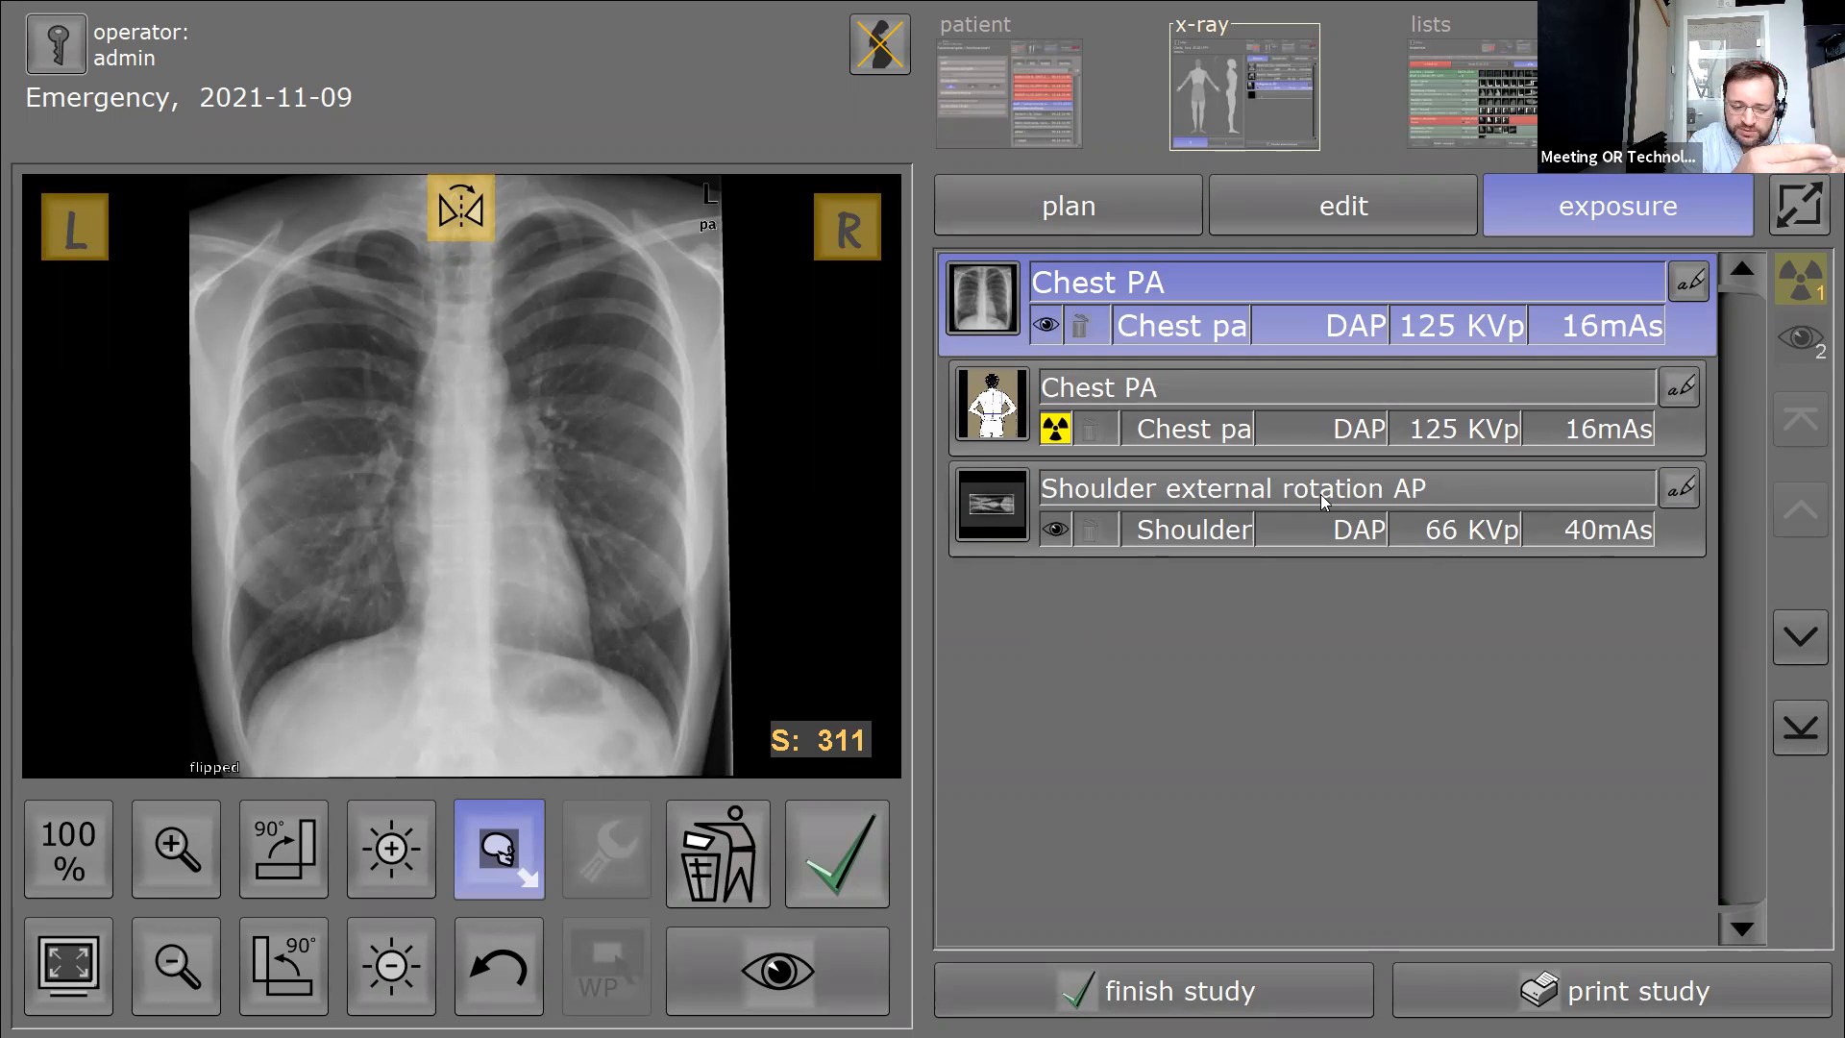
left_click(1268, 526)
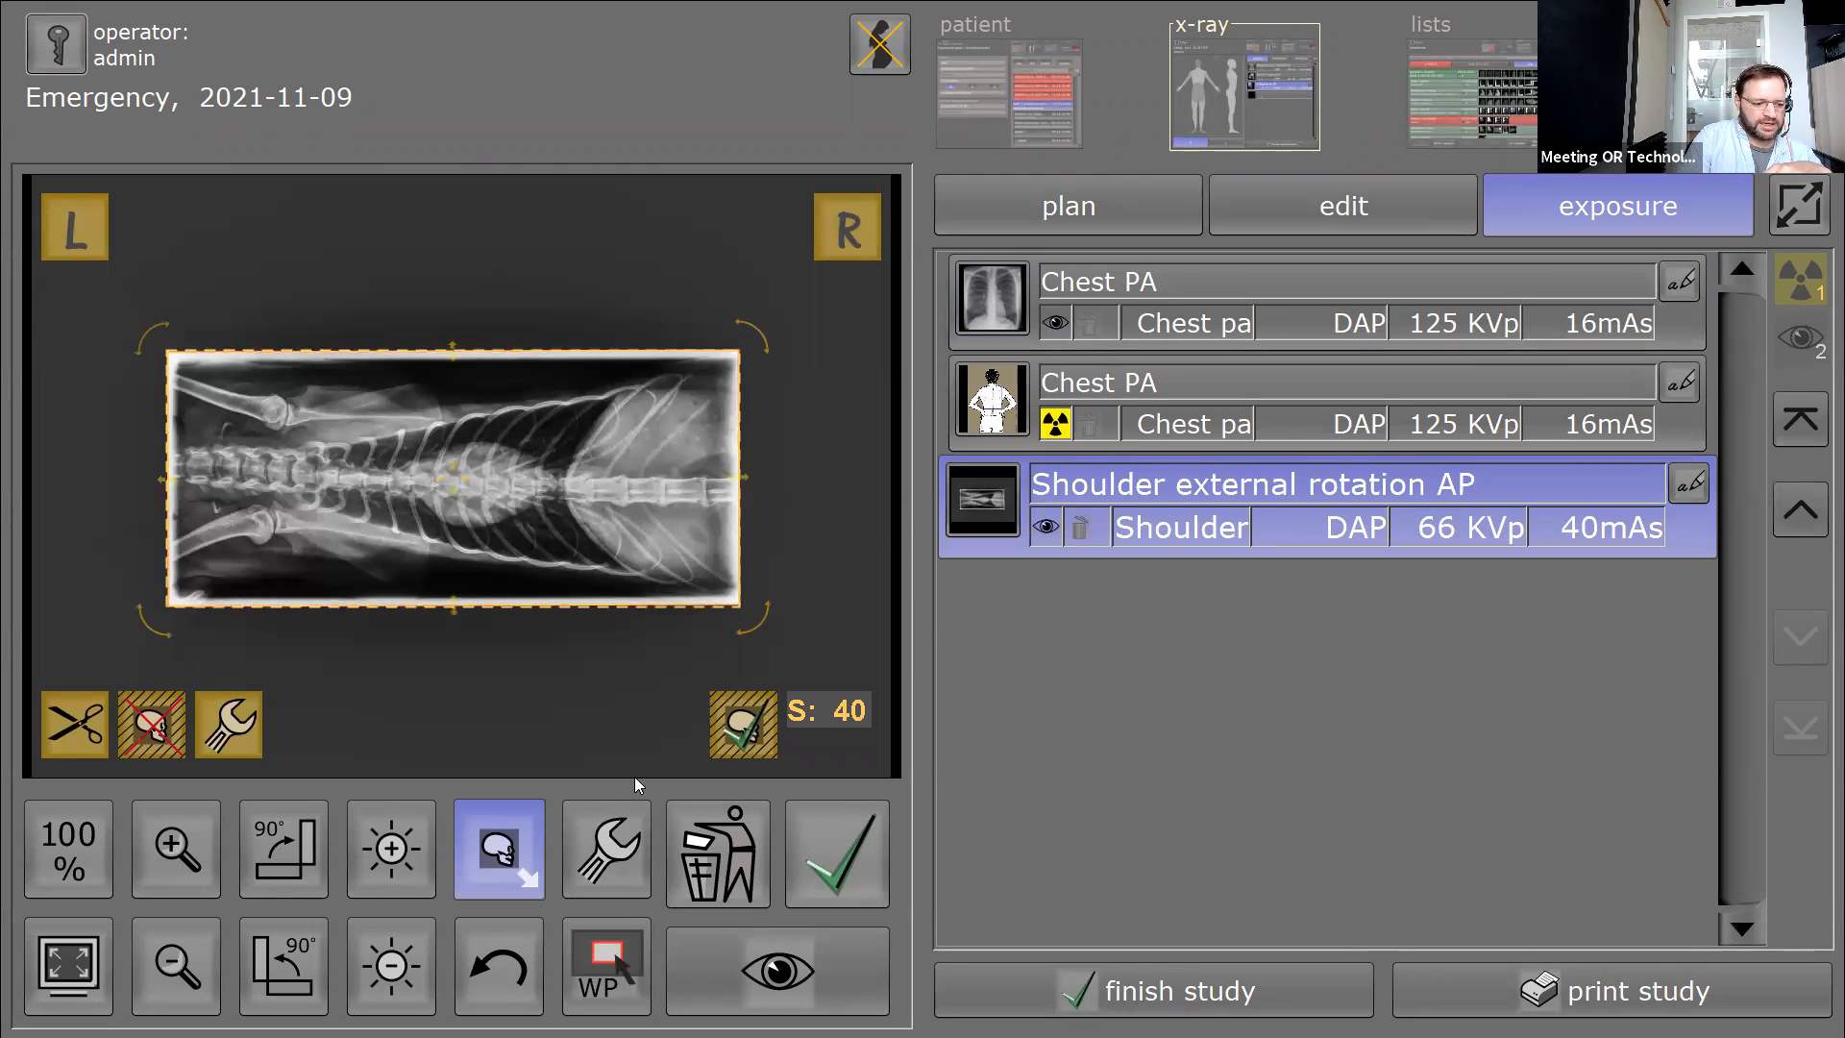
left_click(621, 851)
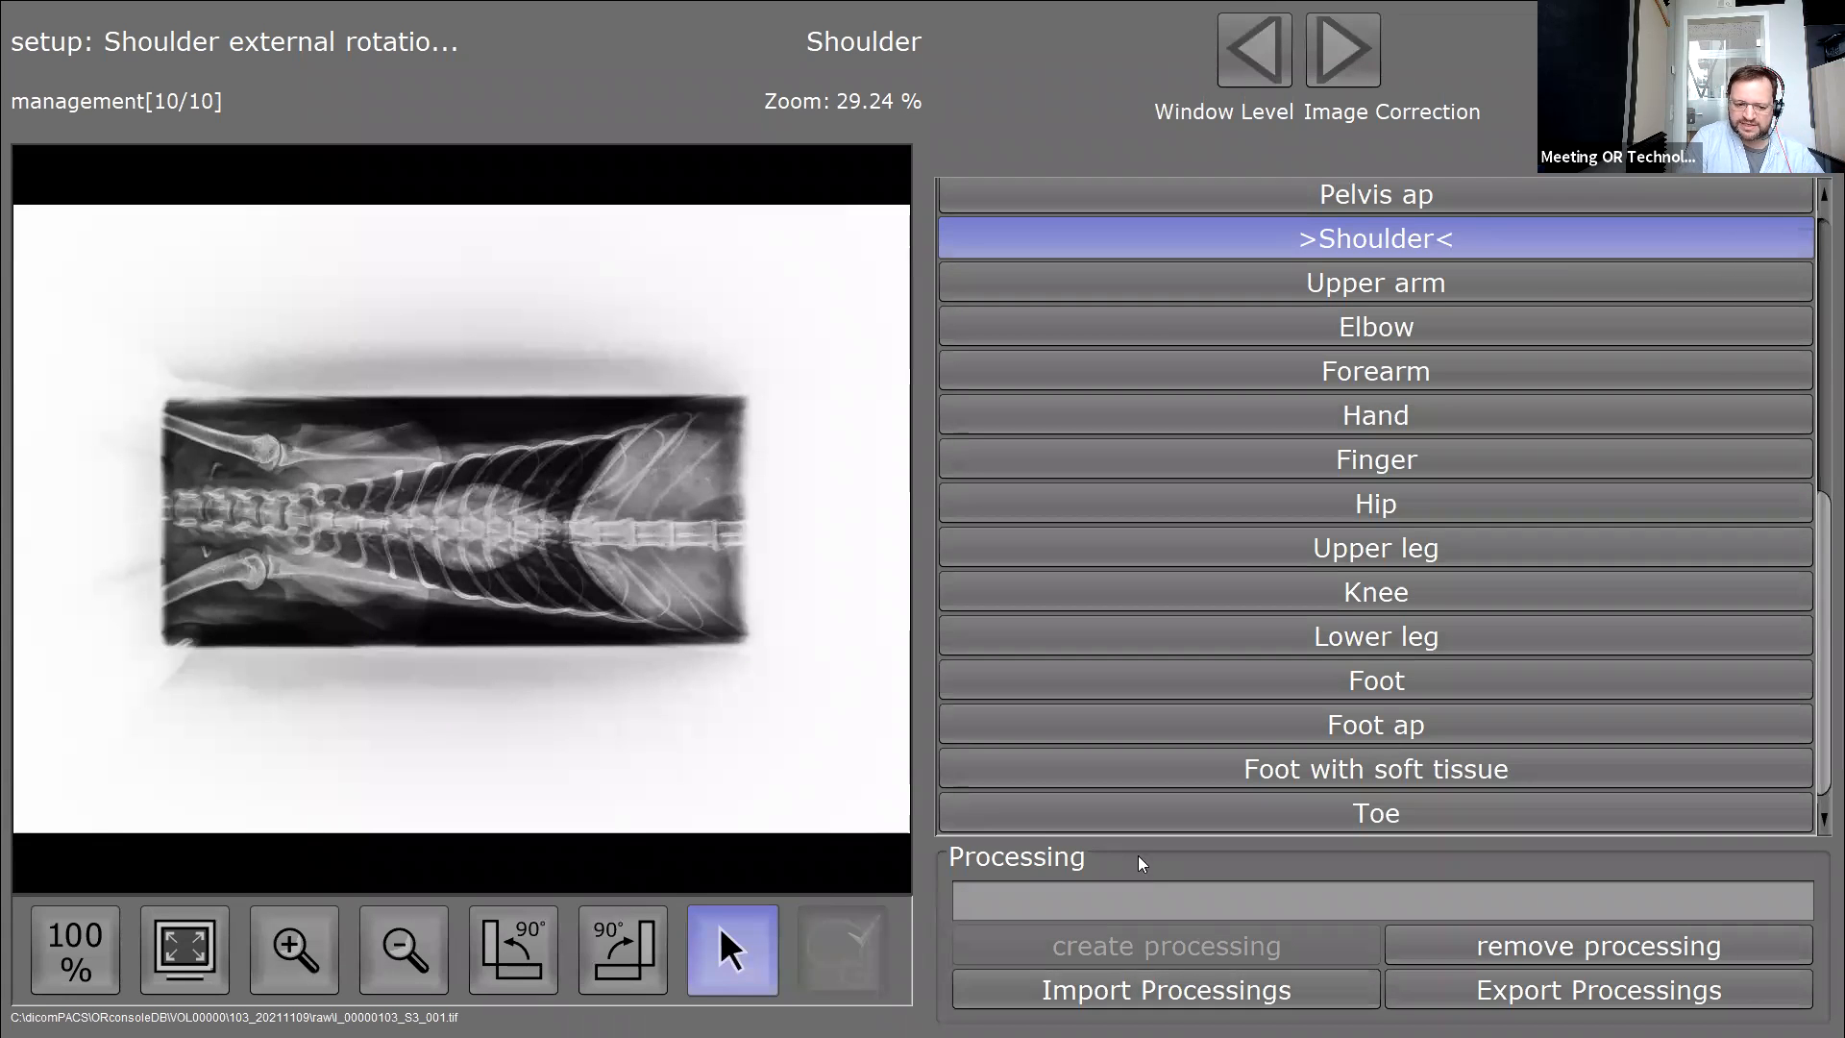
Dismiss Import Processings without importing and advance to the ROI page (Automatic, thresholds 60–180).
left_click(1115, 999)
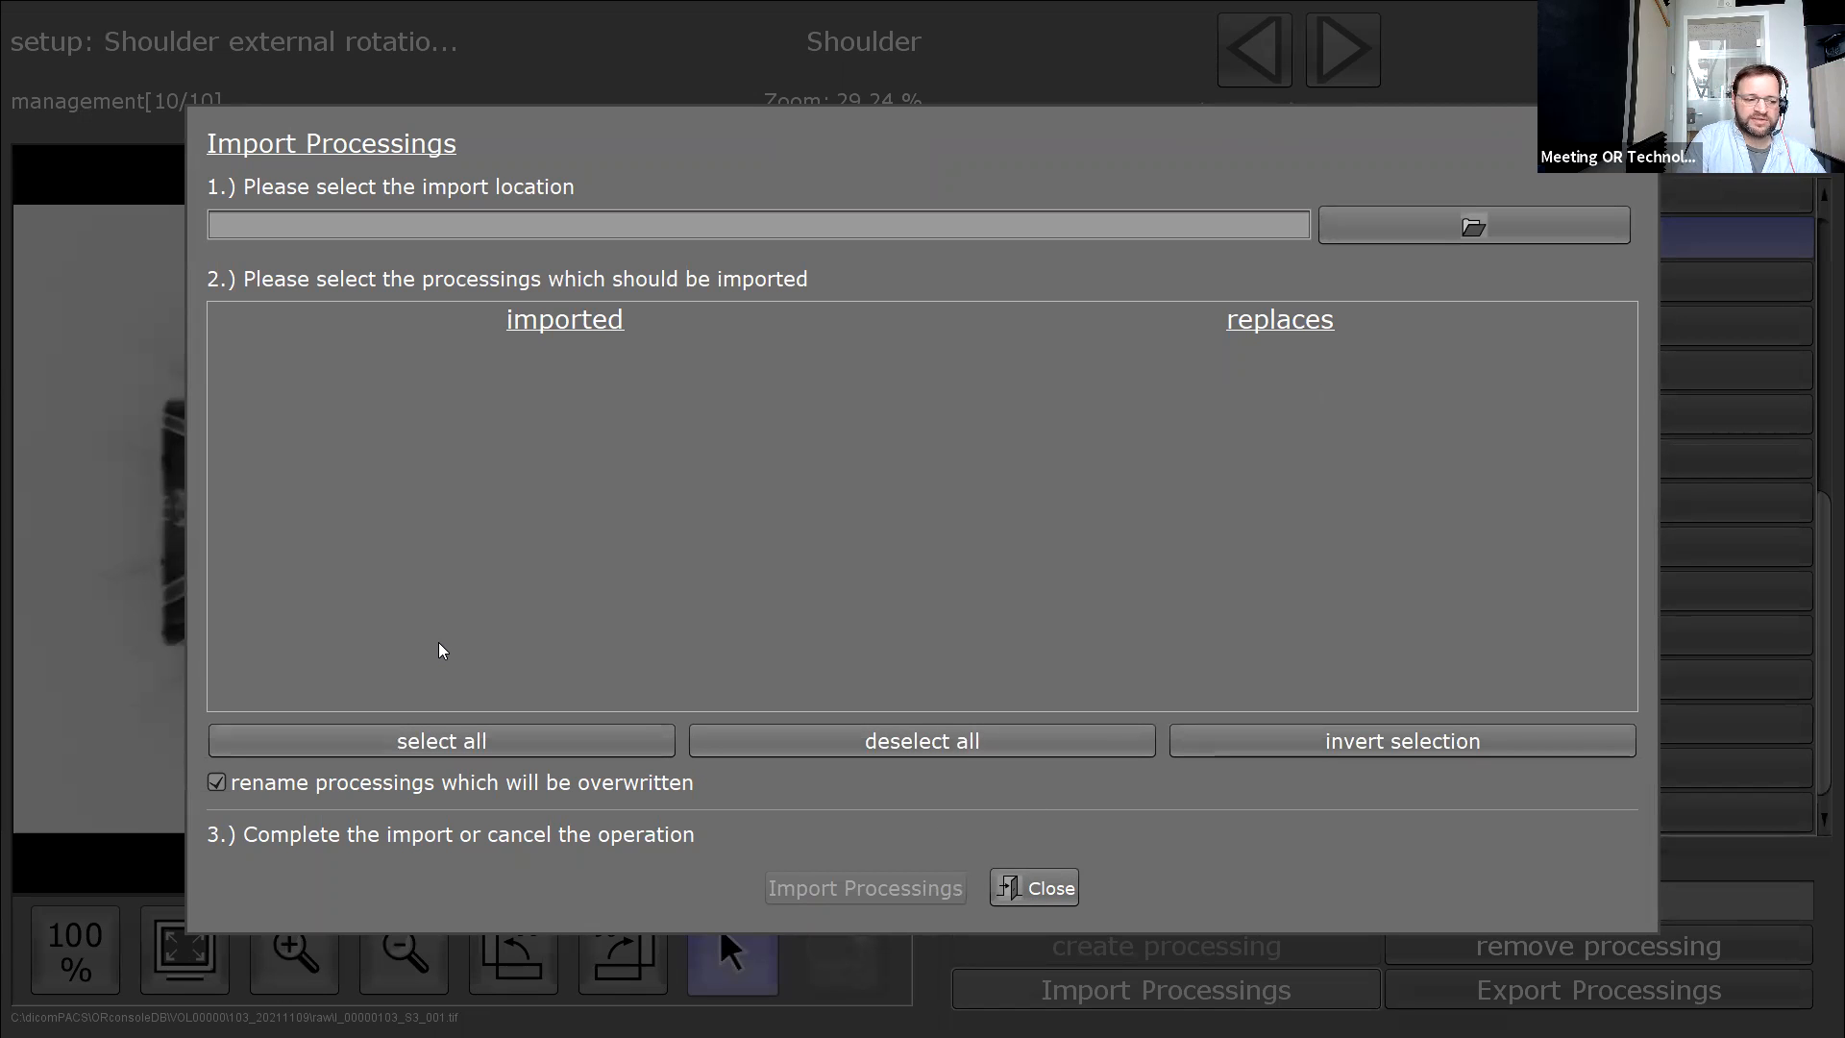
left_click(1045, 891)
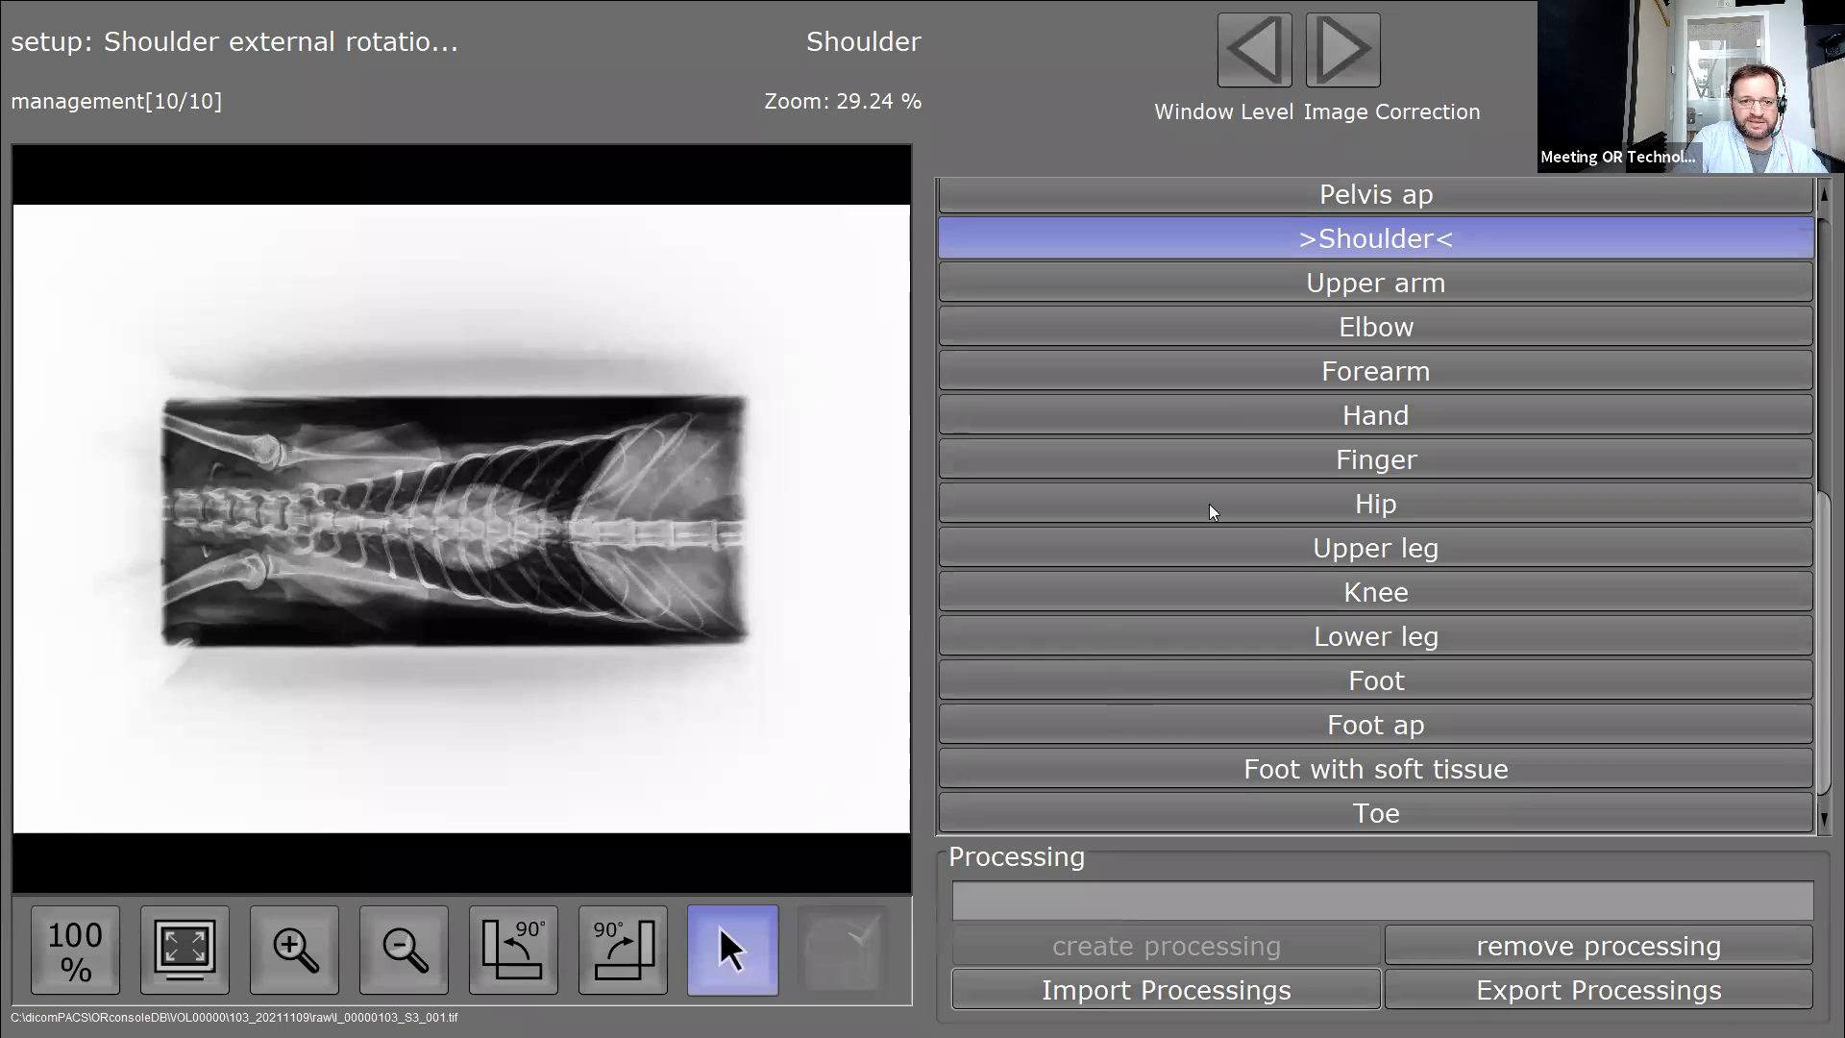
left_click(1343, 53)
left_click(1345, 59)
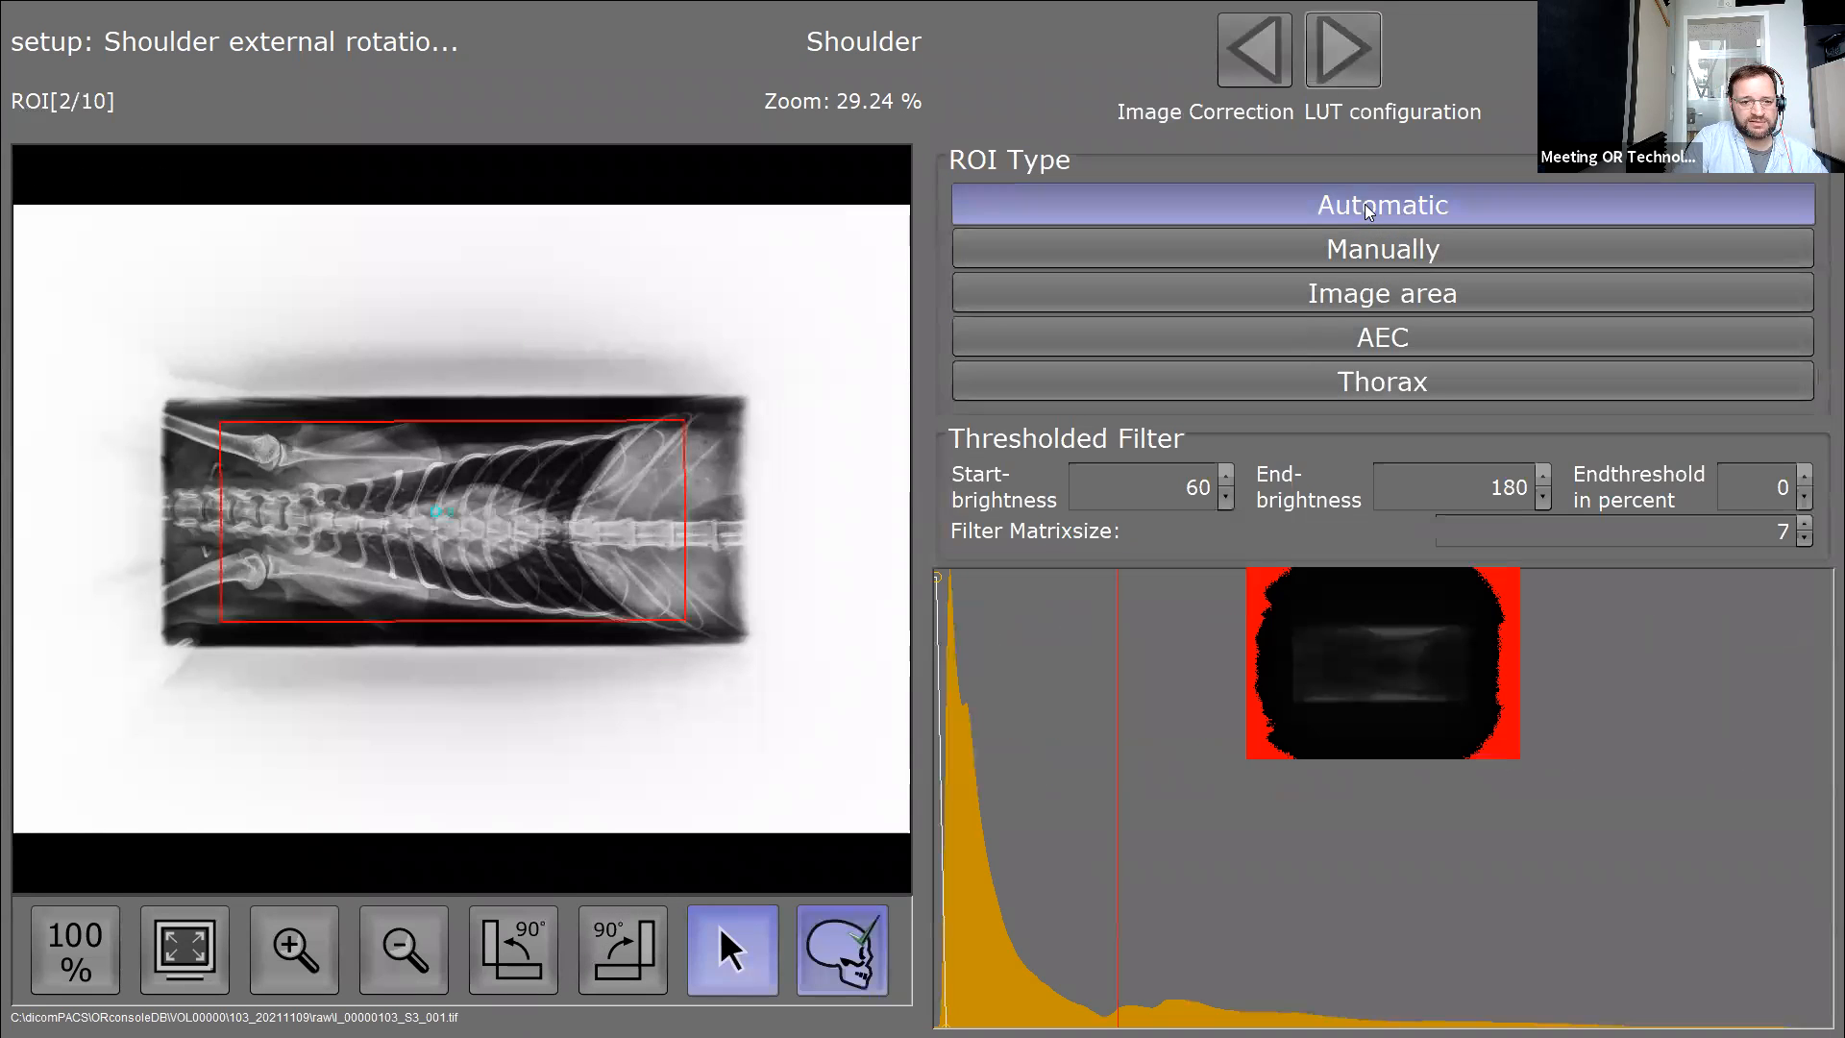
Reshape the LUT curve for more contrast and lower Denoising toward normal.
left_click(1347, 66)
left_click_drag(1245, 706, 1762, 659)
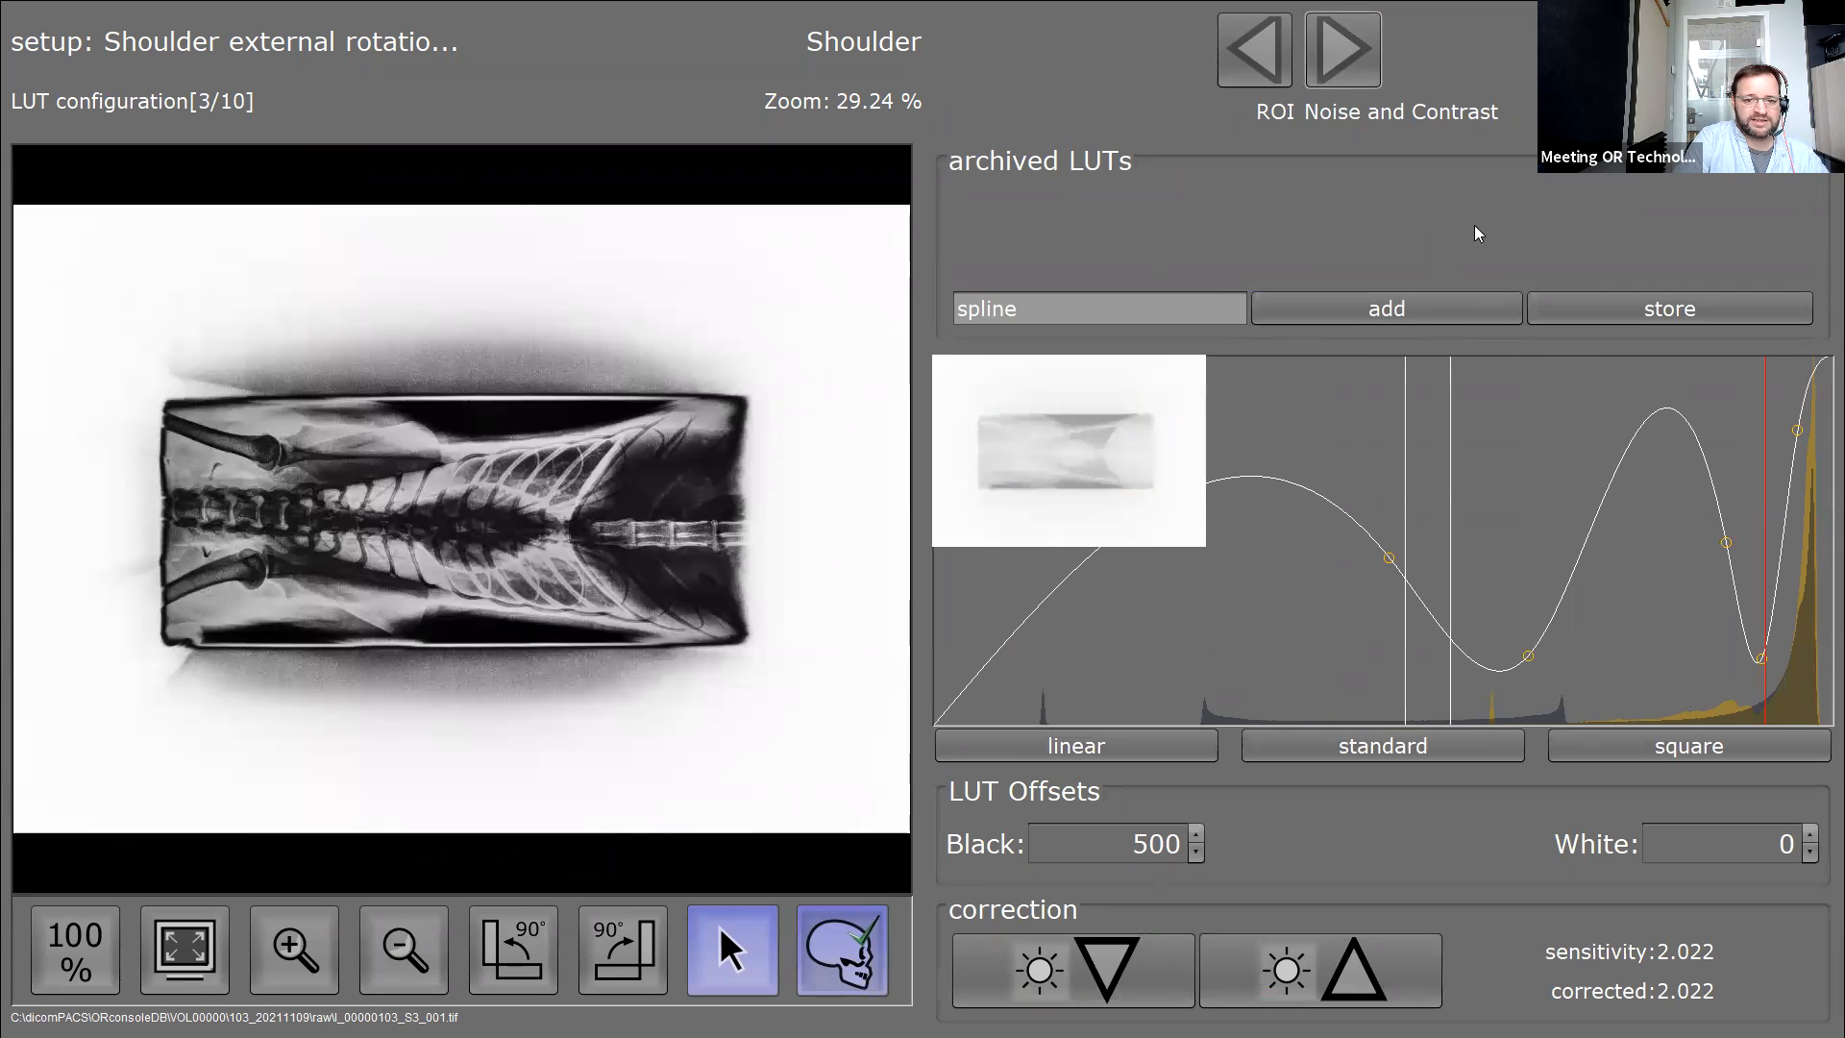
left_click(1337, 74)
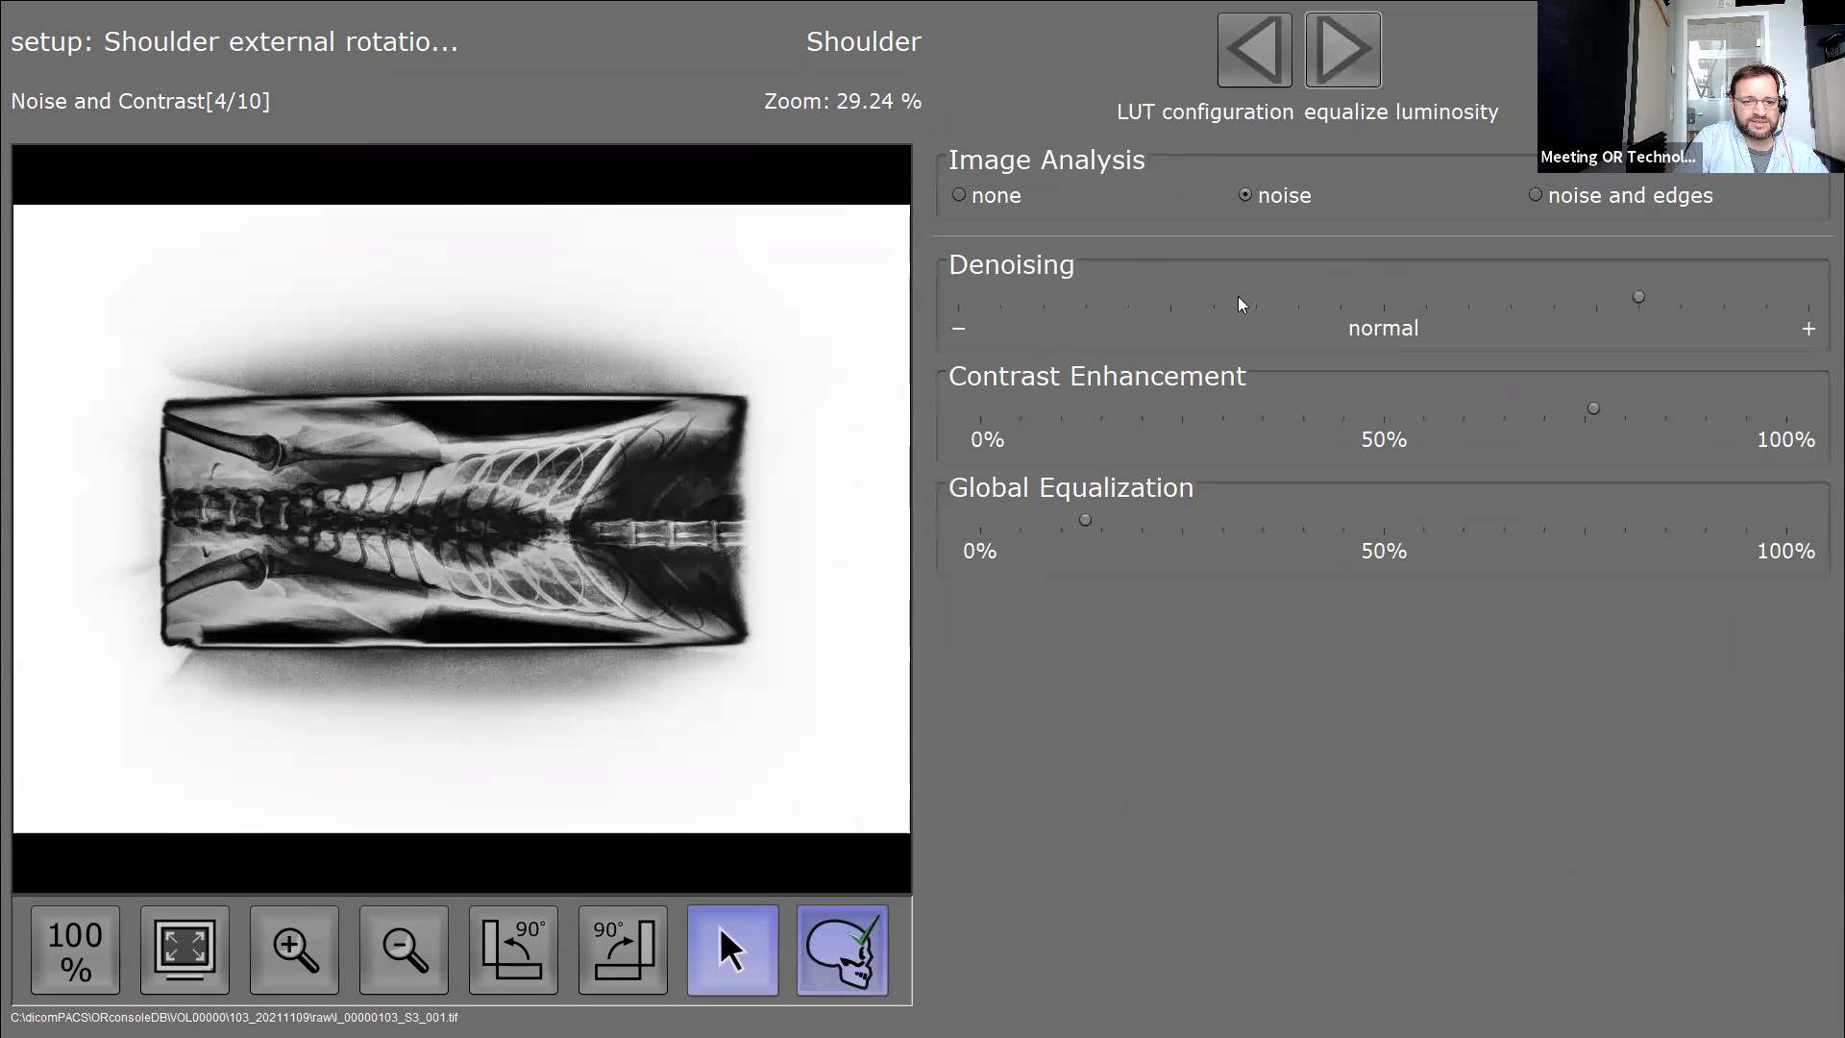
left_click(1110, 297)
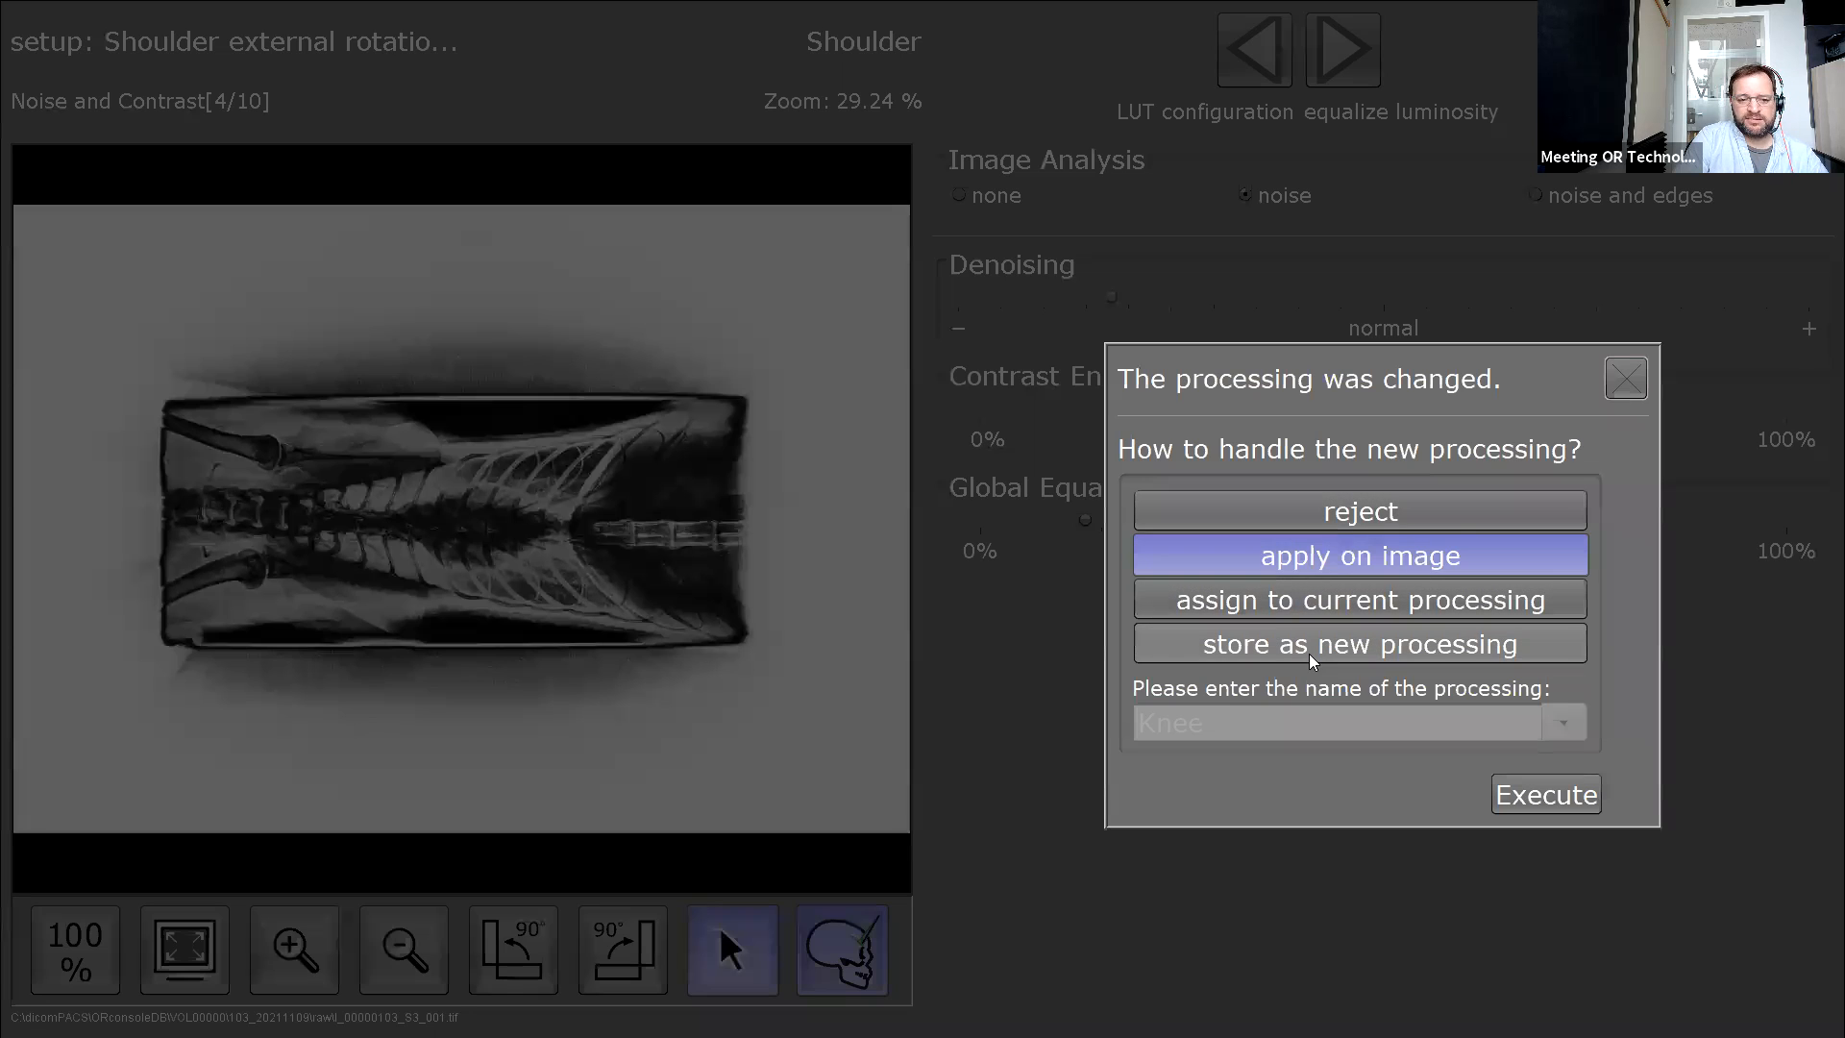
Store the changes as a new processing named 'Shoulder2' and reselect the shoulder exposure.
left_click(1332, 650)
left_click(1262, 731)
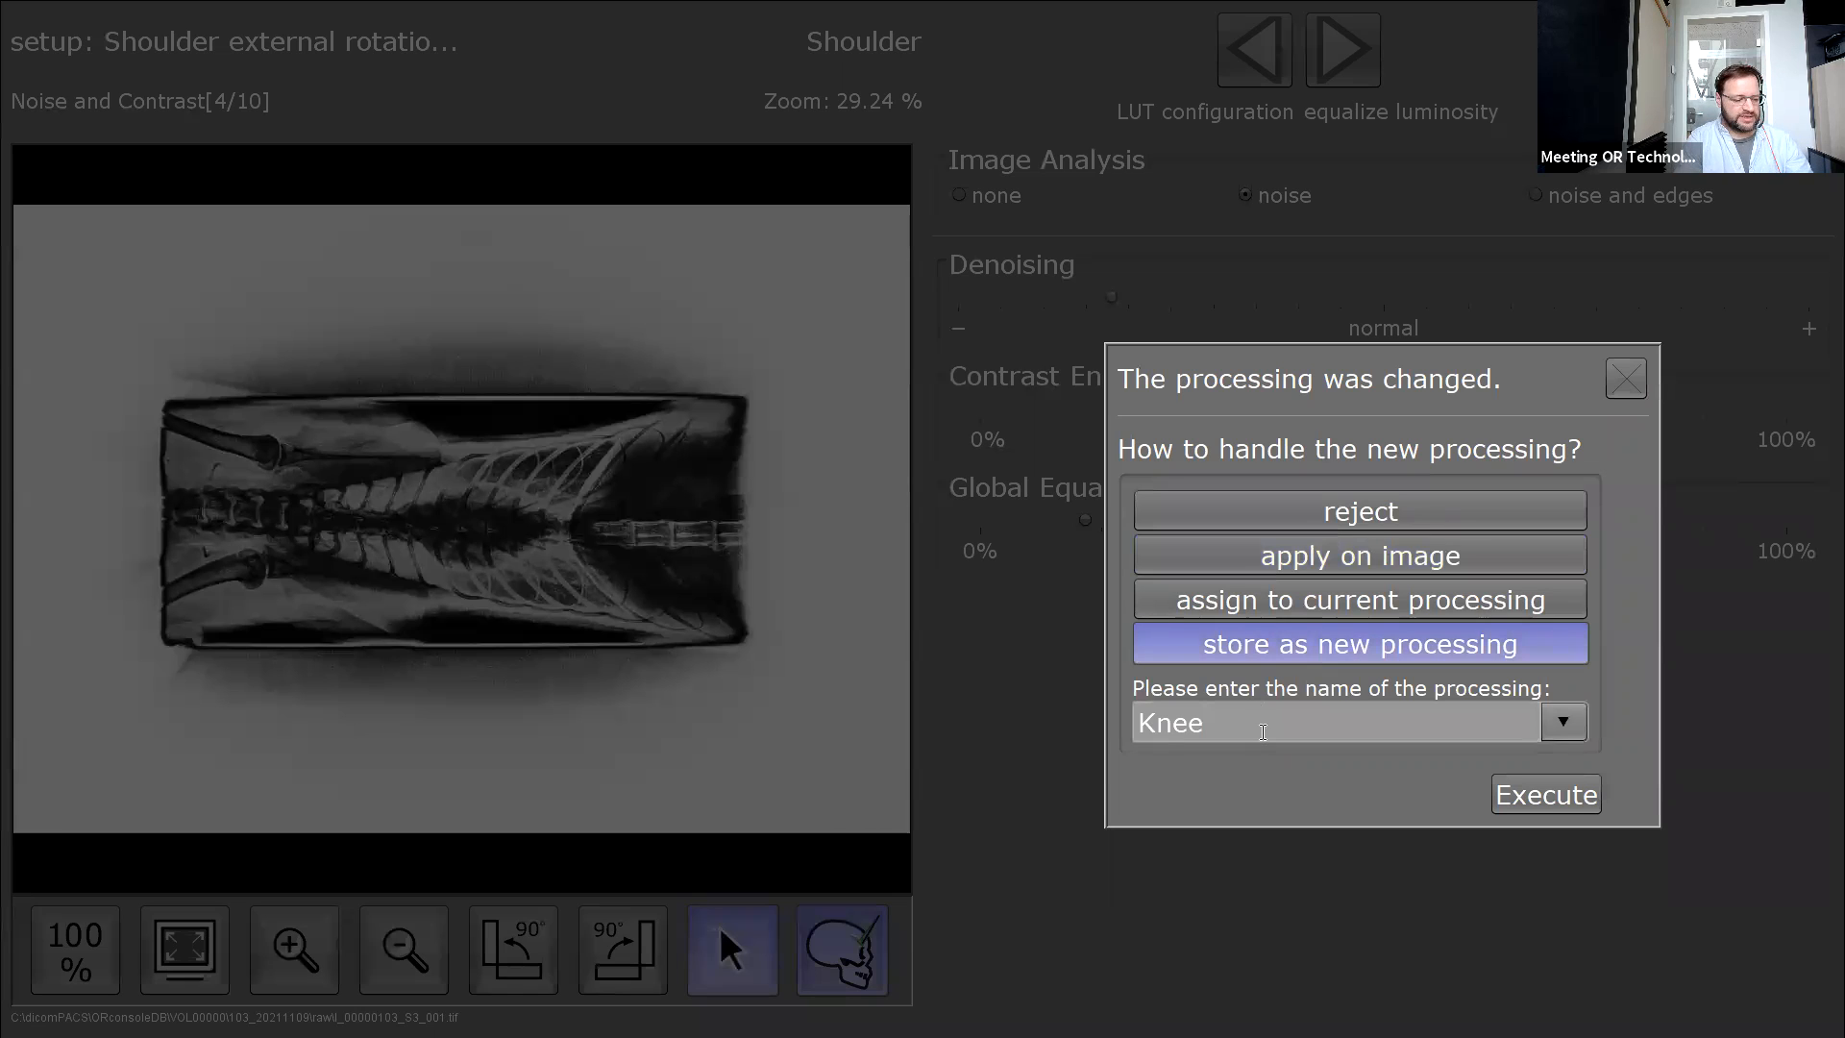
type("2")
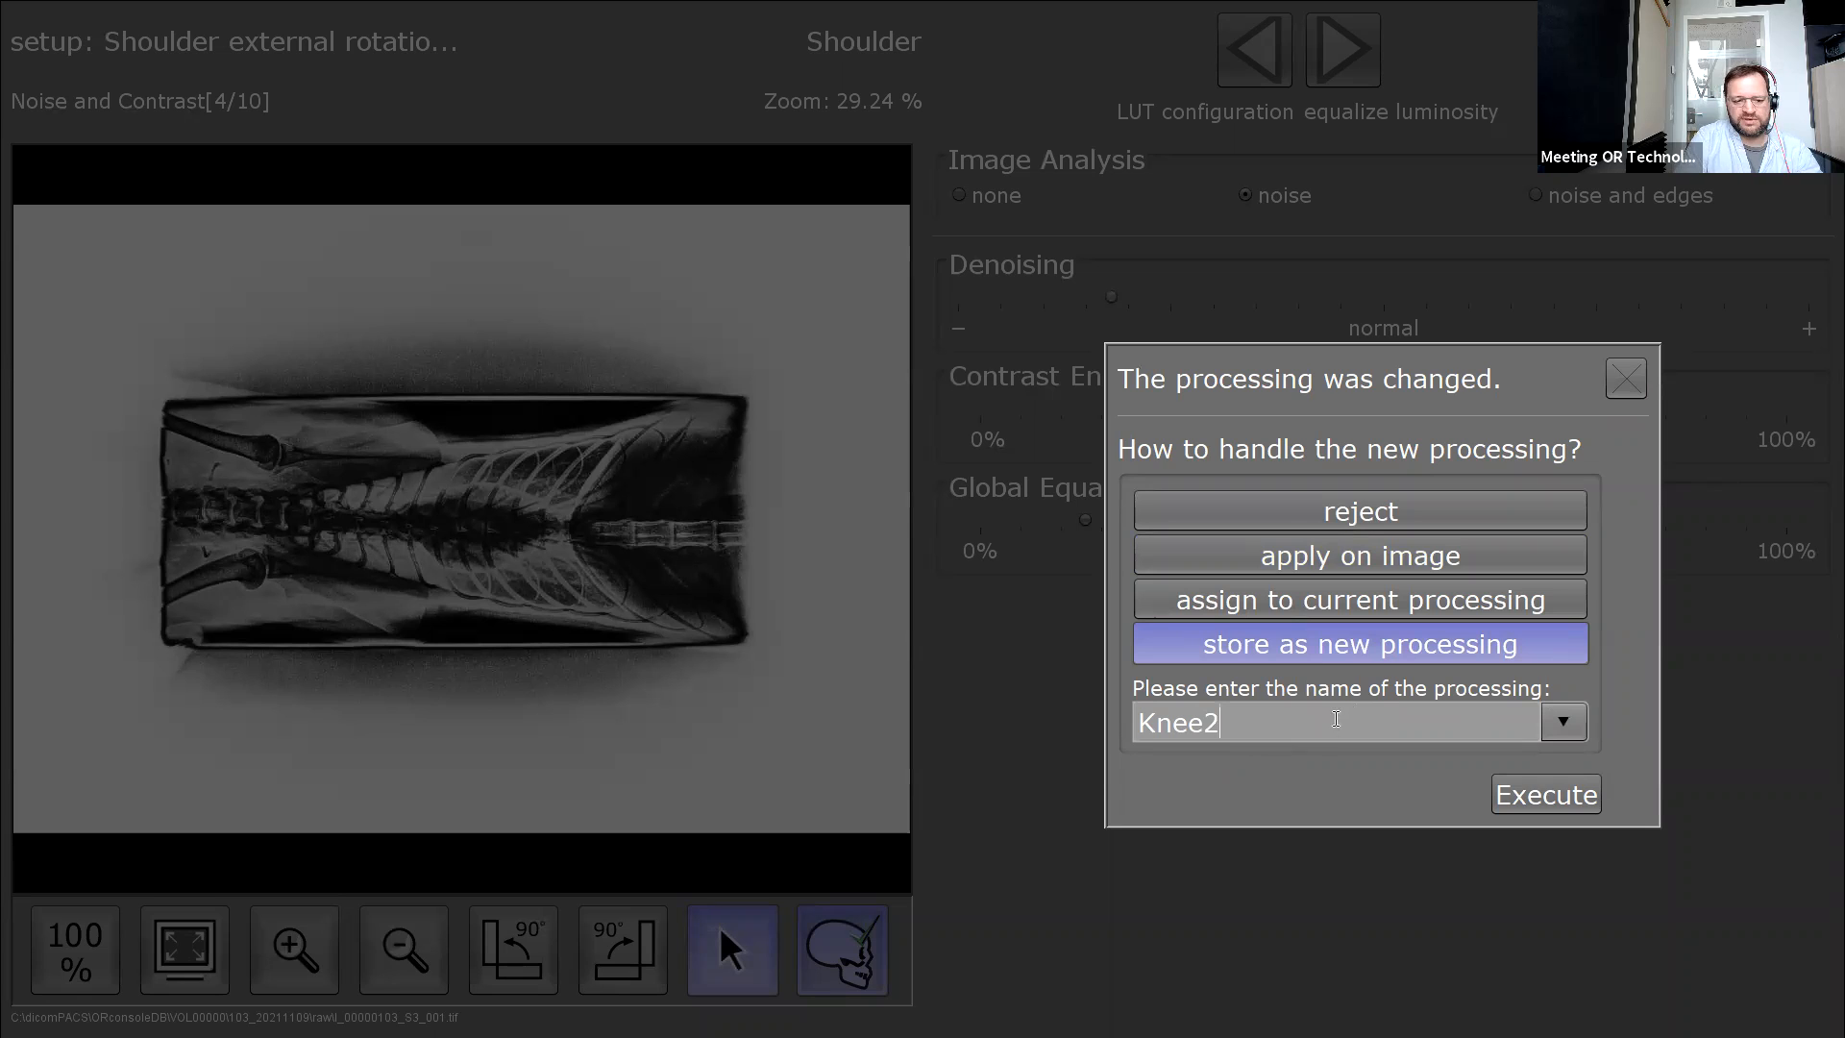
key("BackSpace")
left_click(1563, 721)
scroll(1266, 966, "down", 5)
scroll(1239, 954, "up", 3)
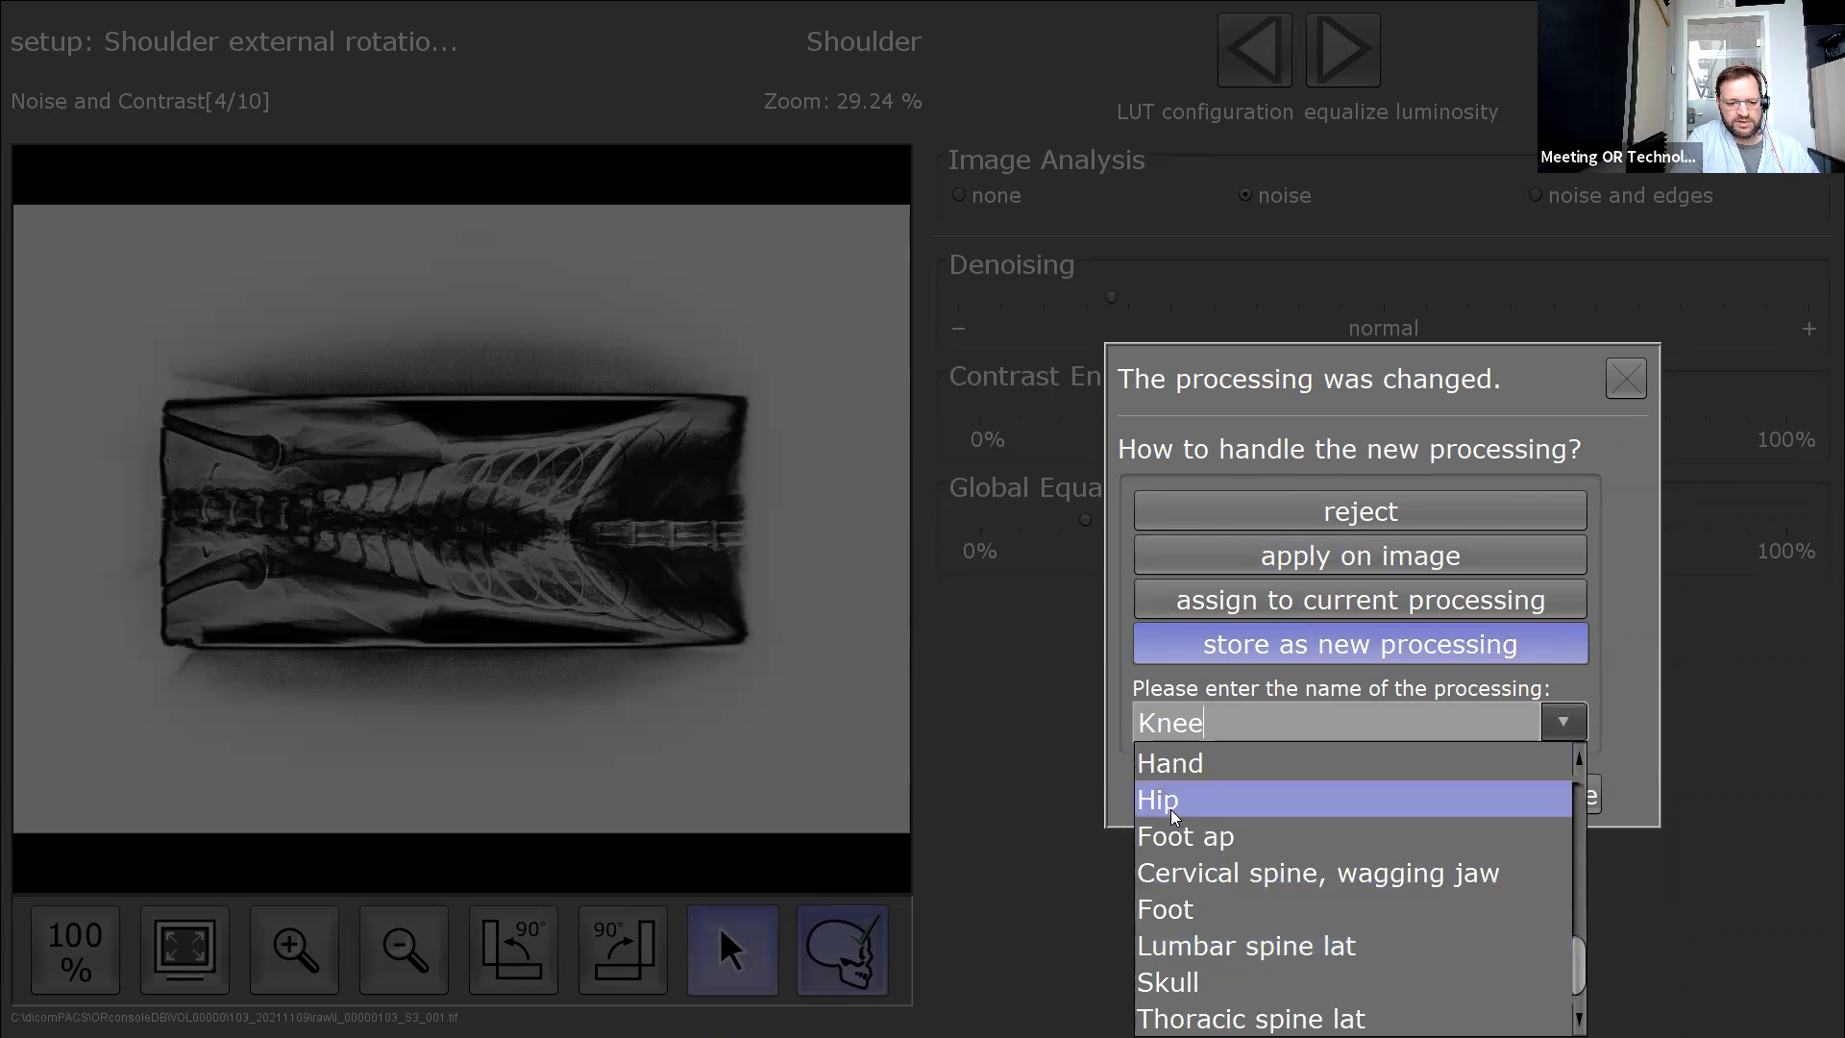
scroll(1240, 951, "down", 4)
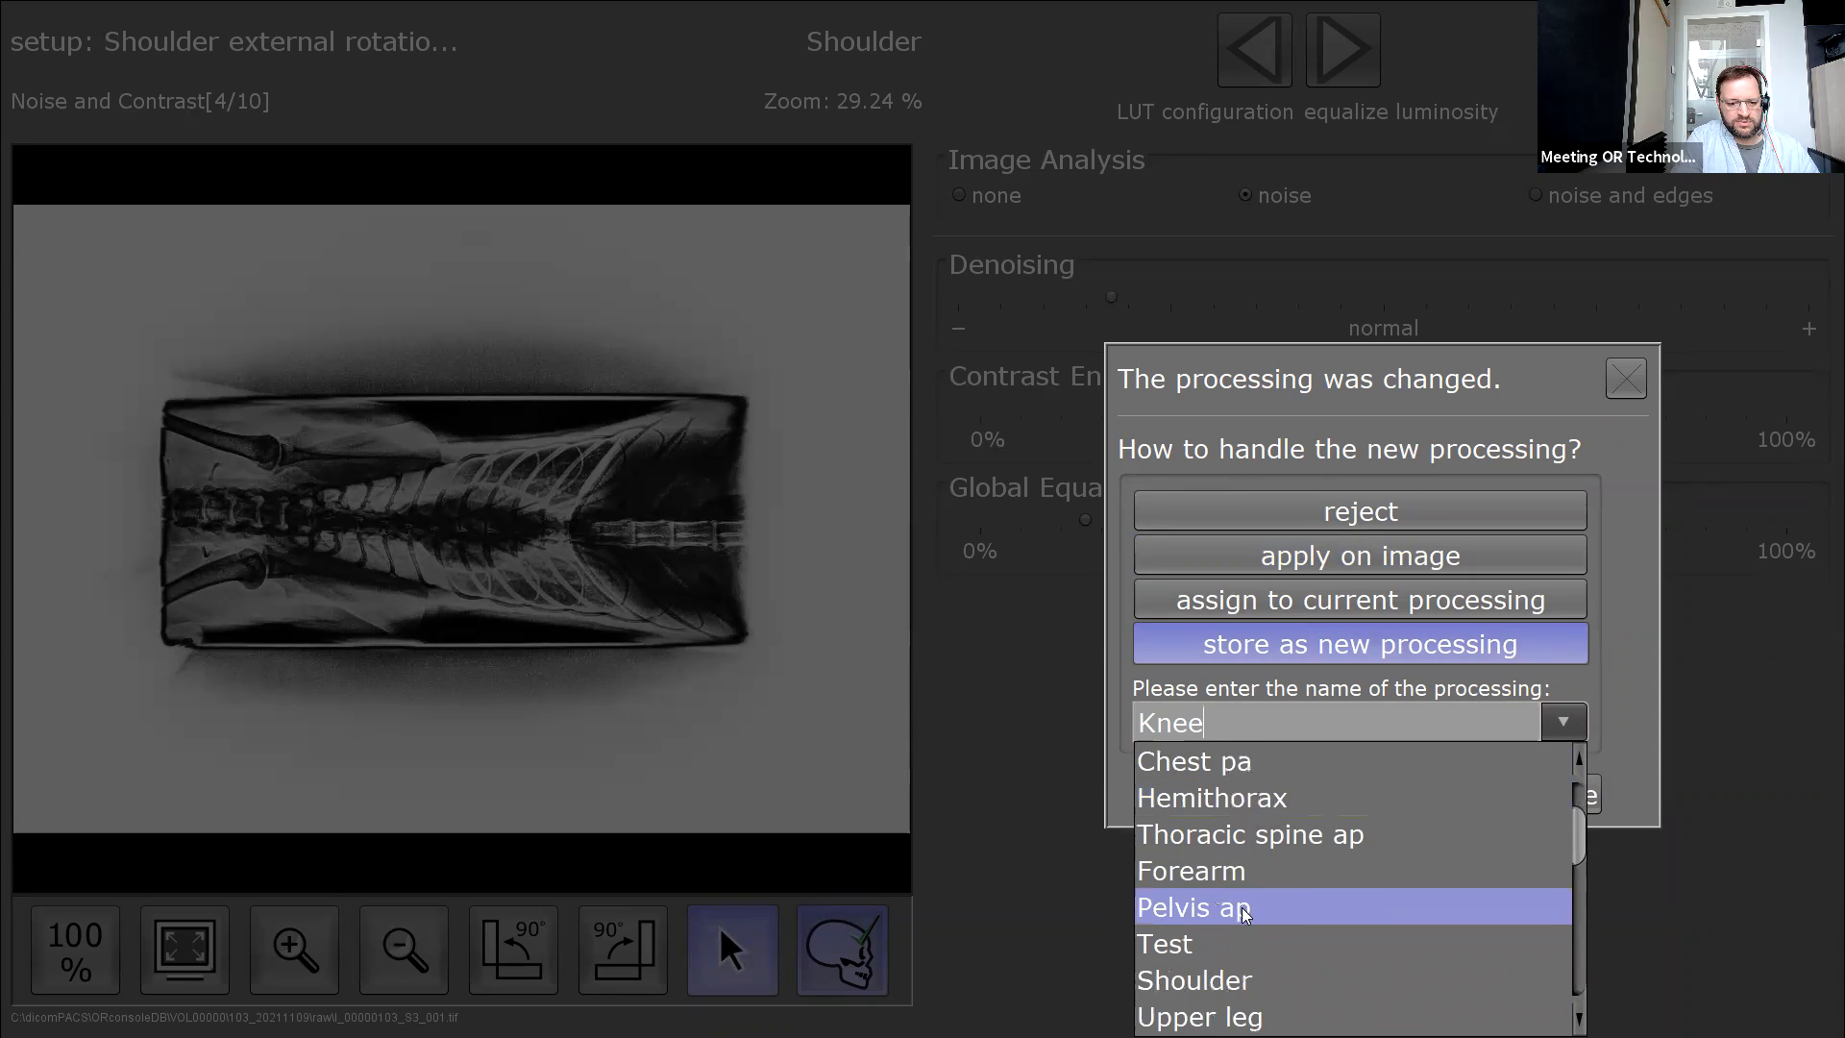
left_click(1208, 978)
type("2")
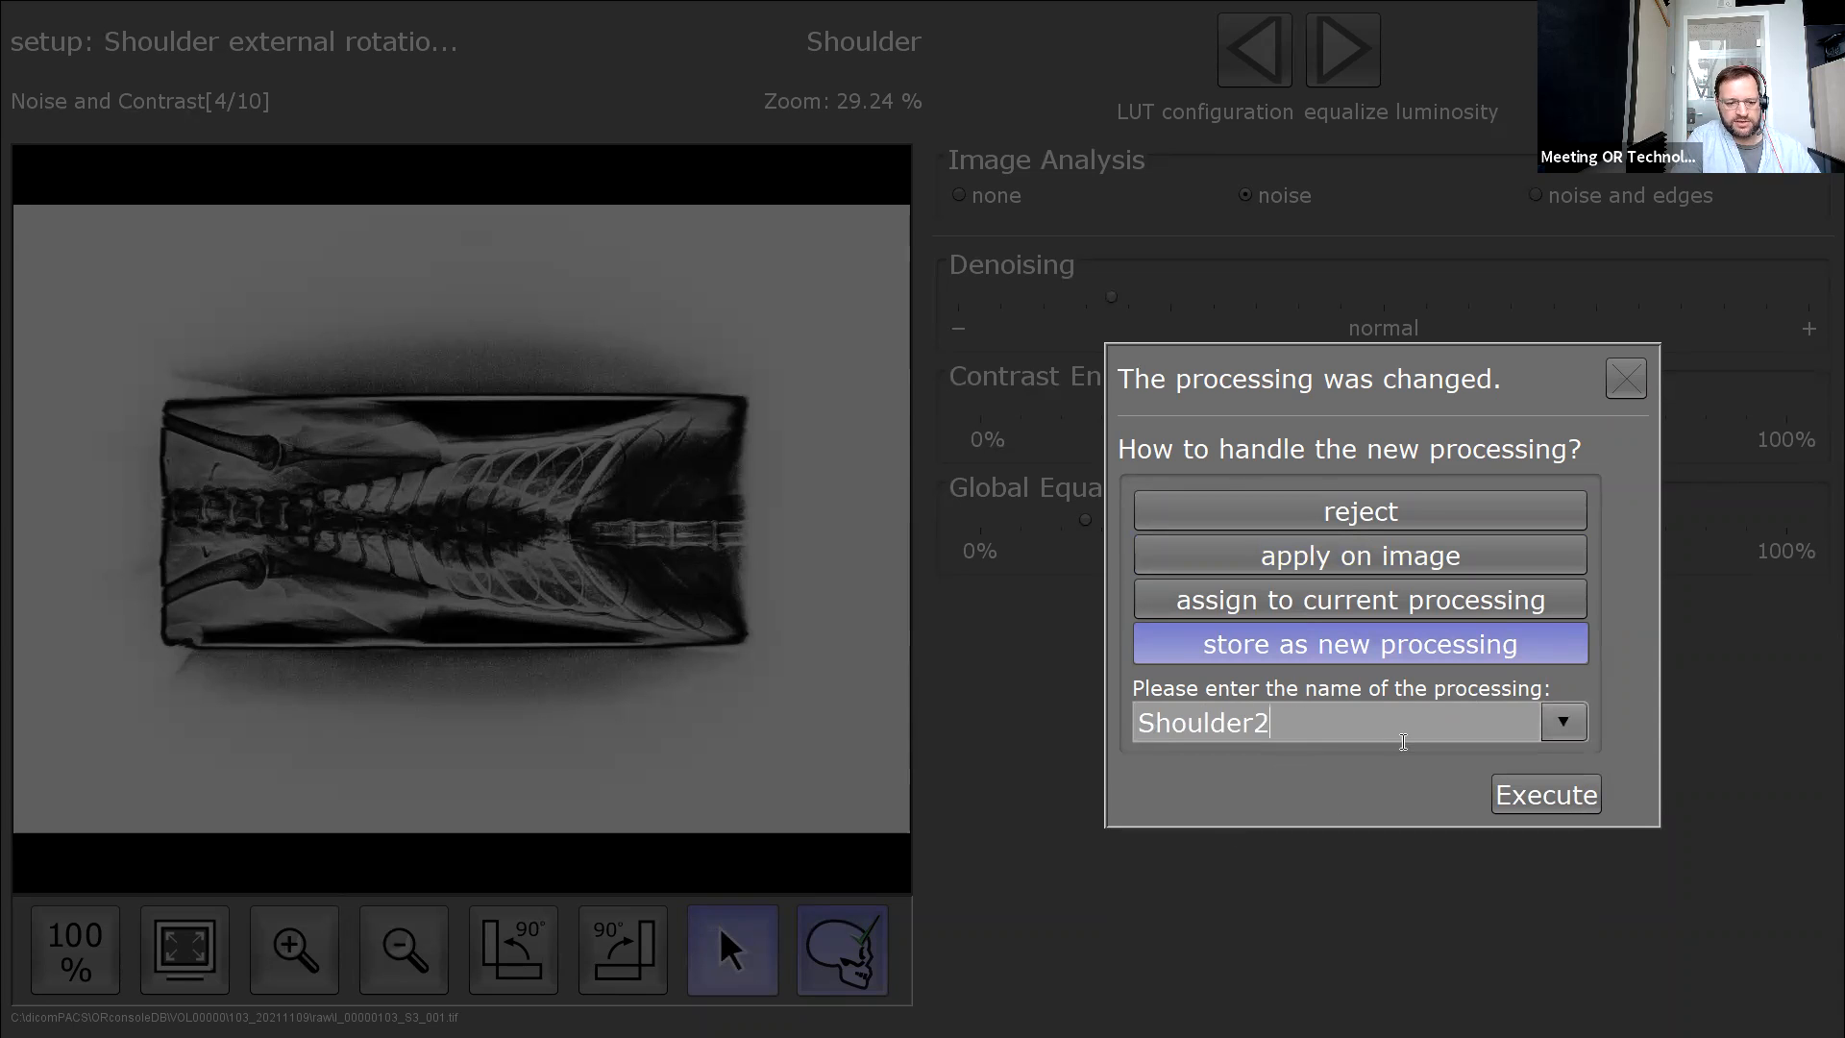
left_click(1552, 795)
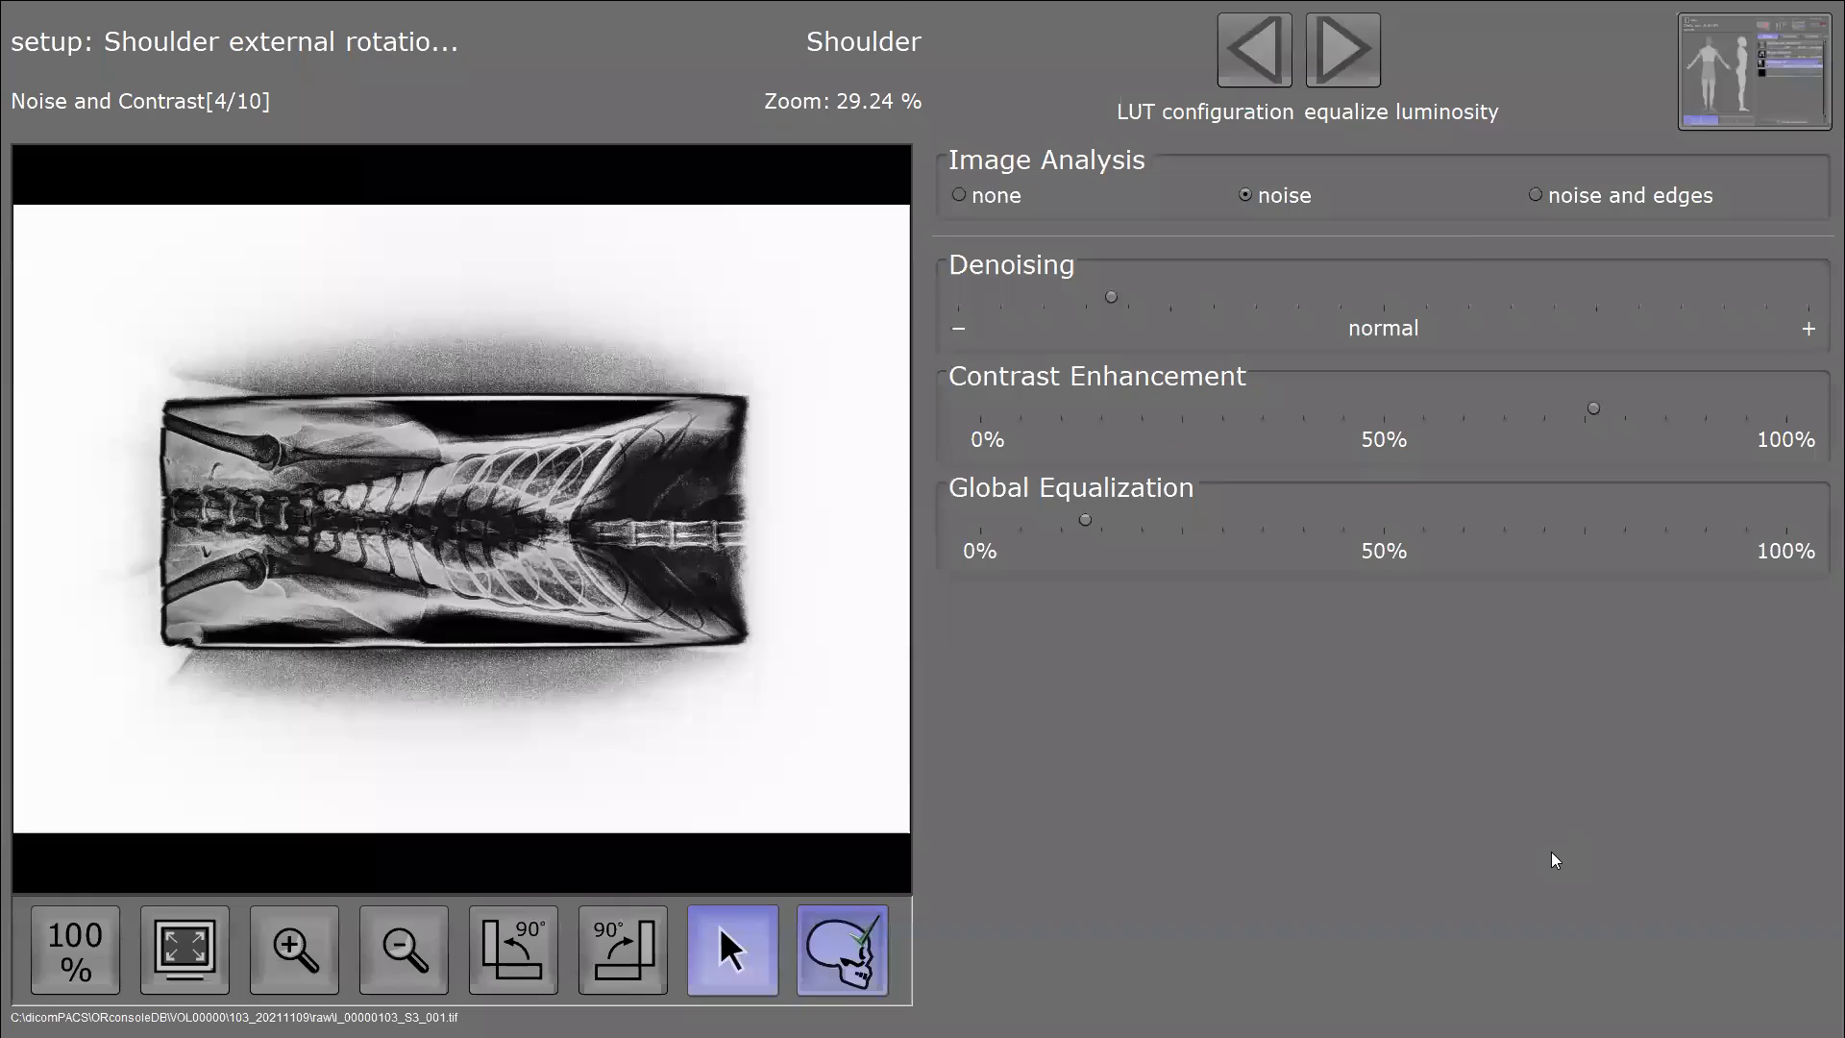
left_click(1132, 496)
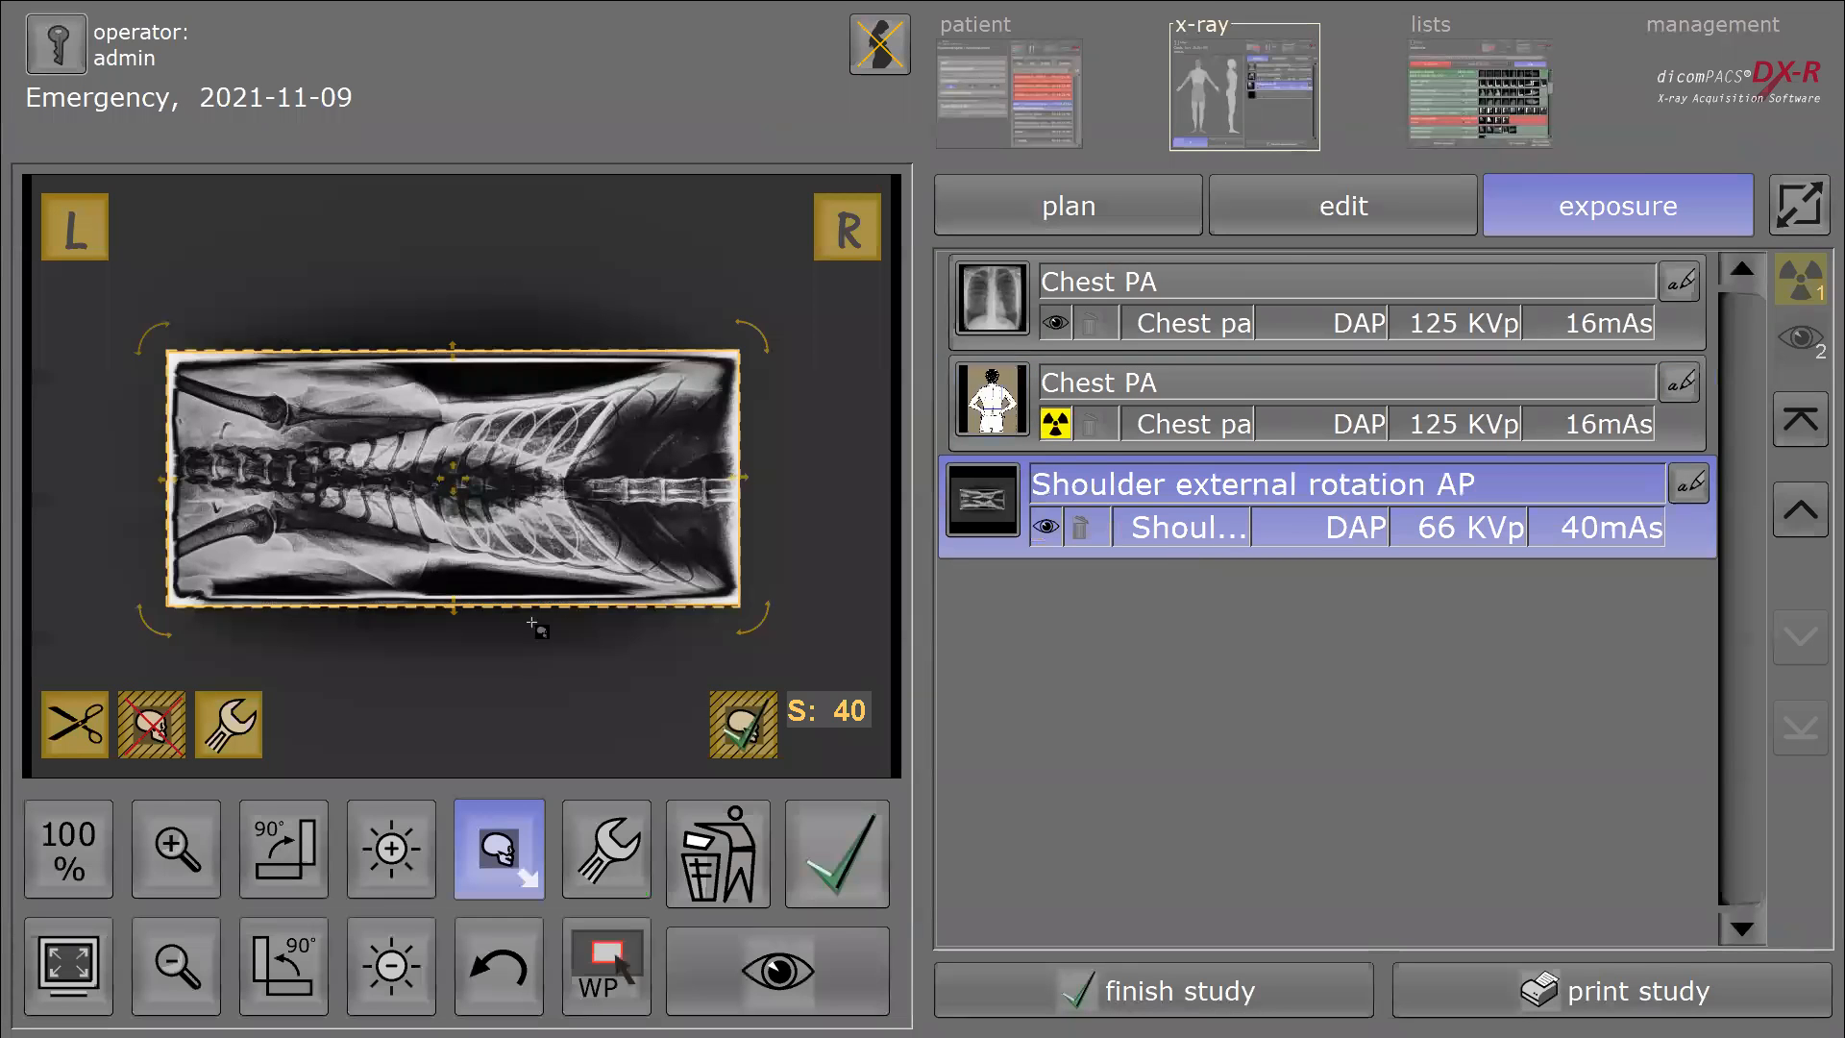
Preview the shoulder image with the original Shoulder processing, then keep Shoulder2 and return.
left_click(590, 852)
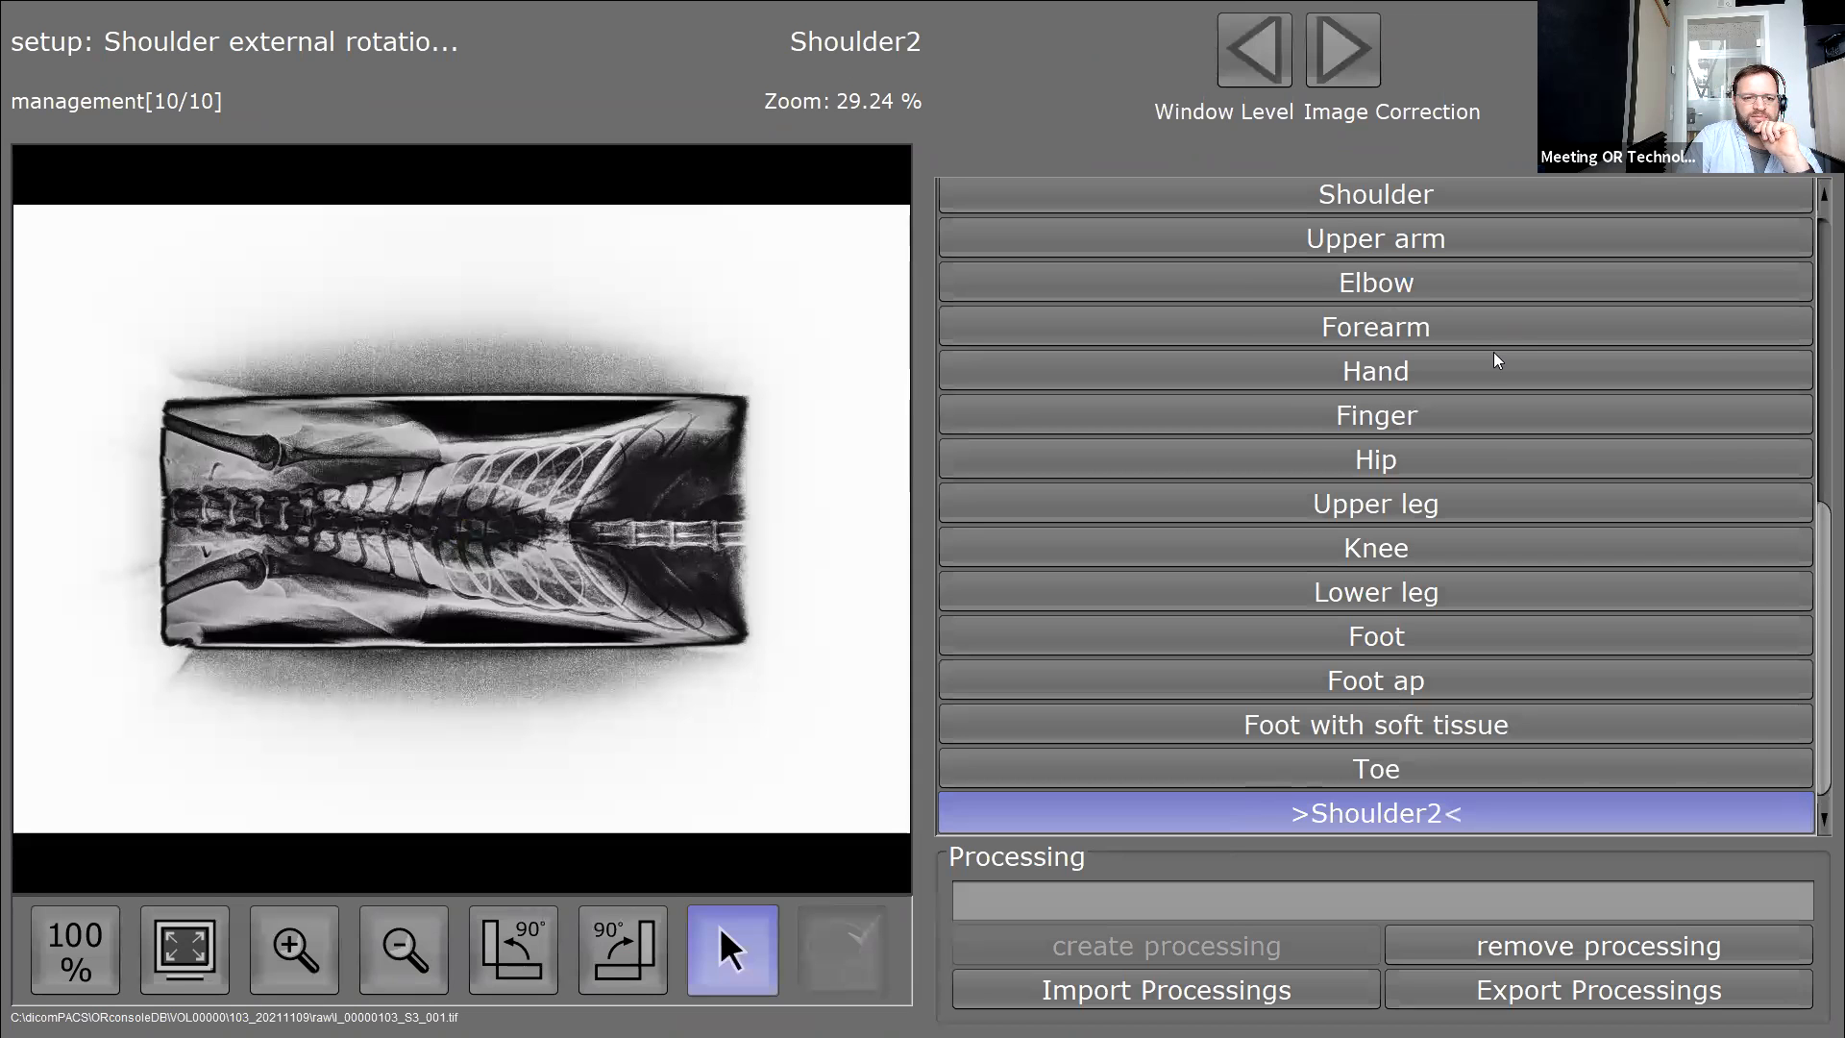
scroll(1499, 362, "up", 5)
scroll(1333, 595, "down", 2)
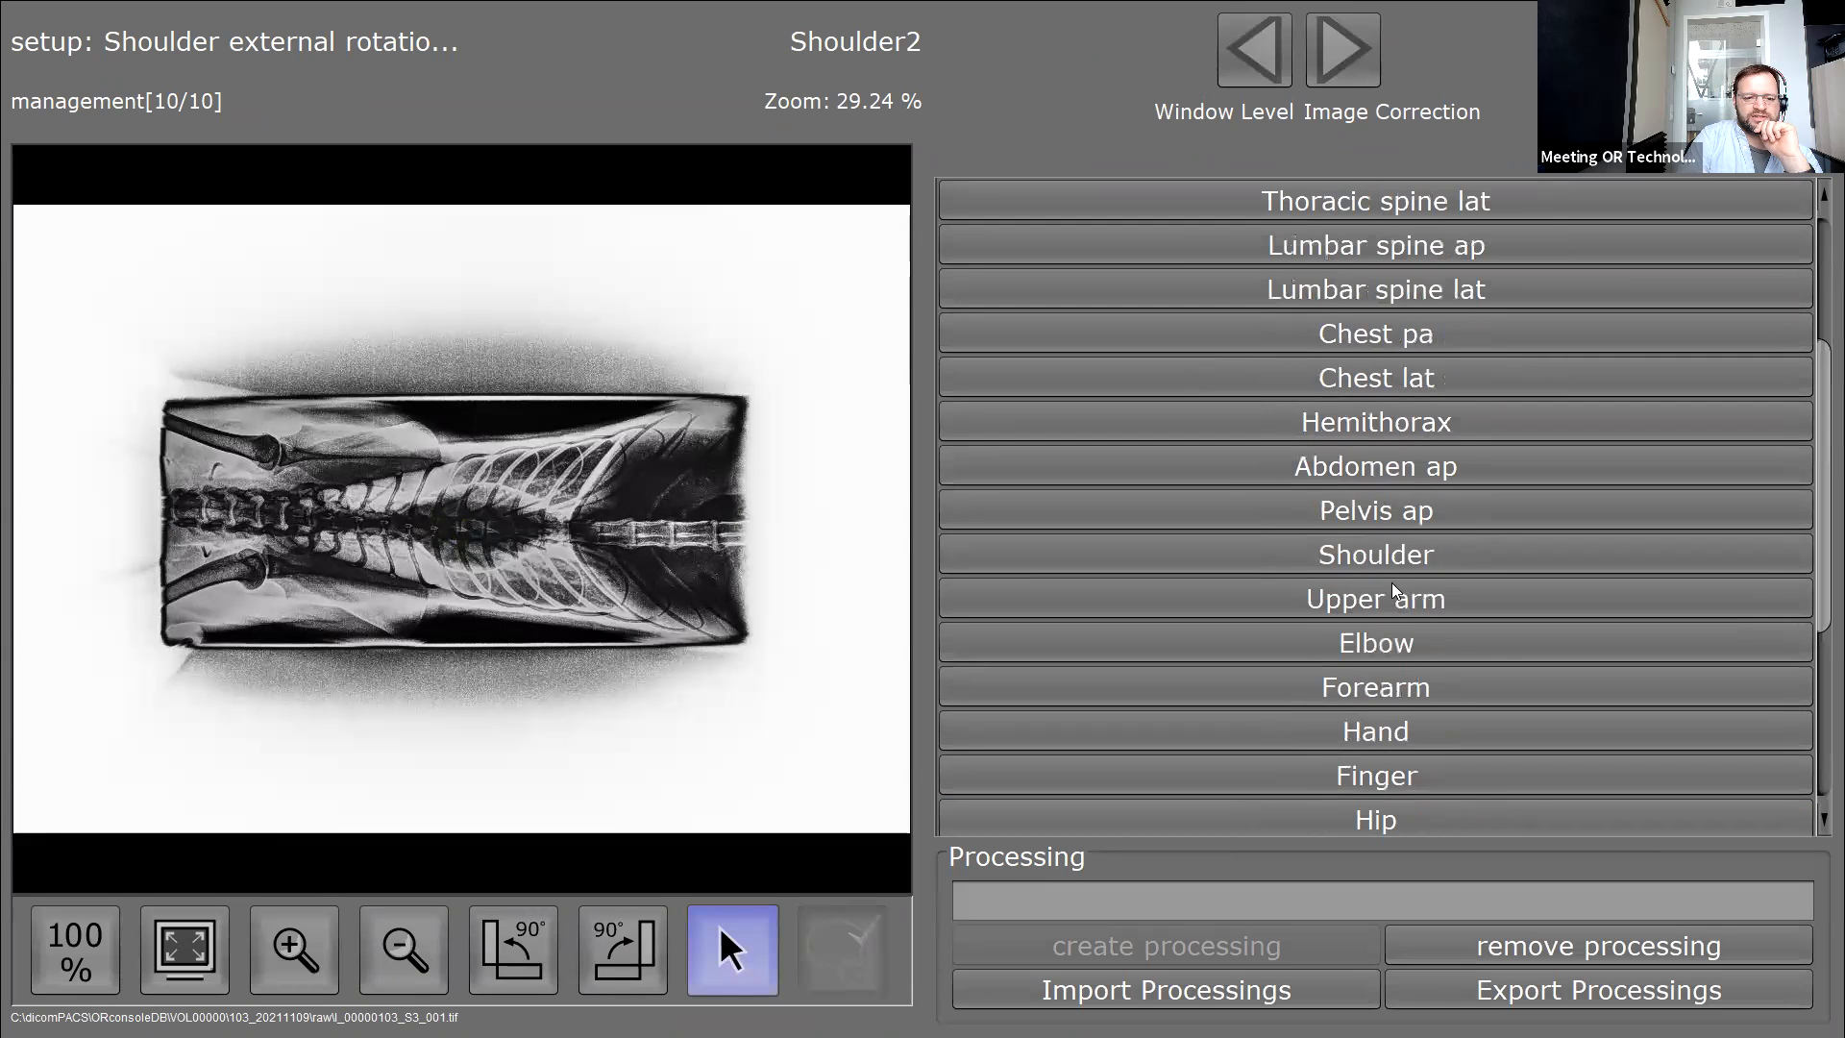
left_click(1391, 550)
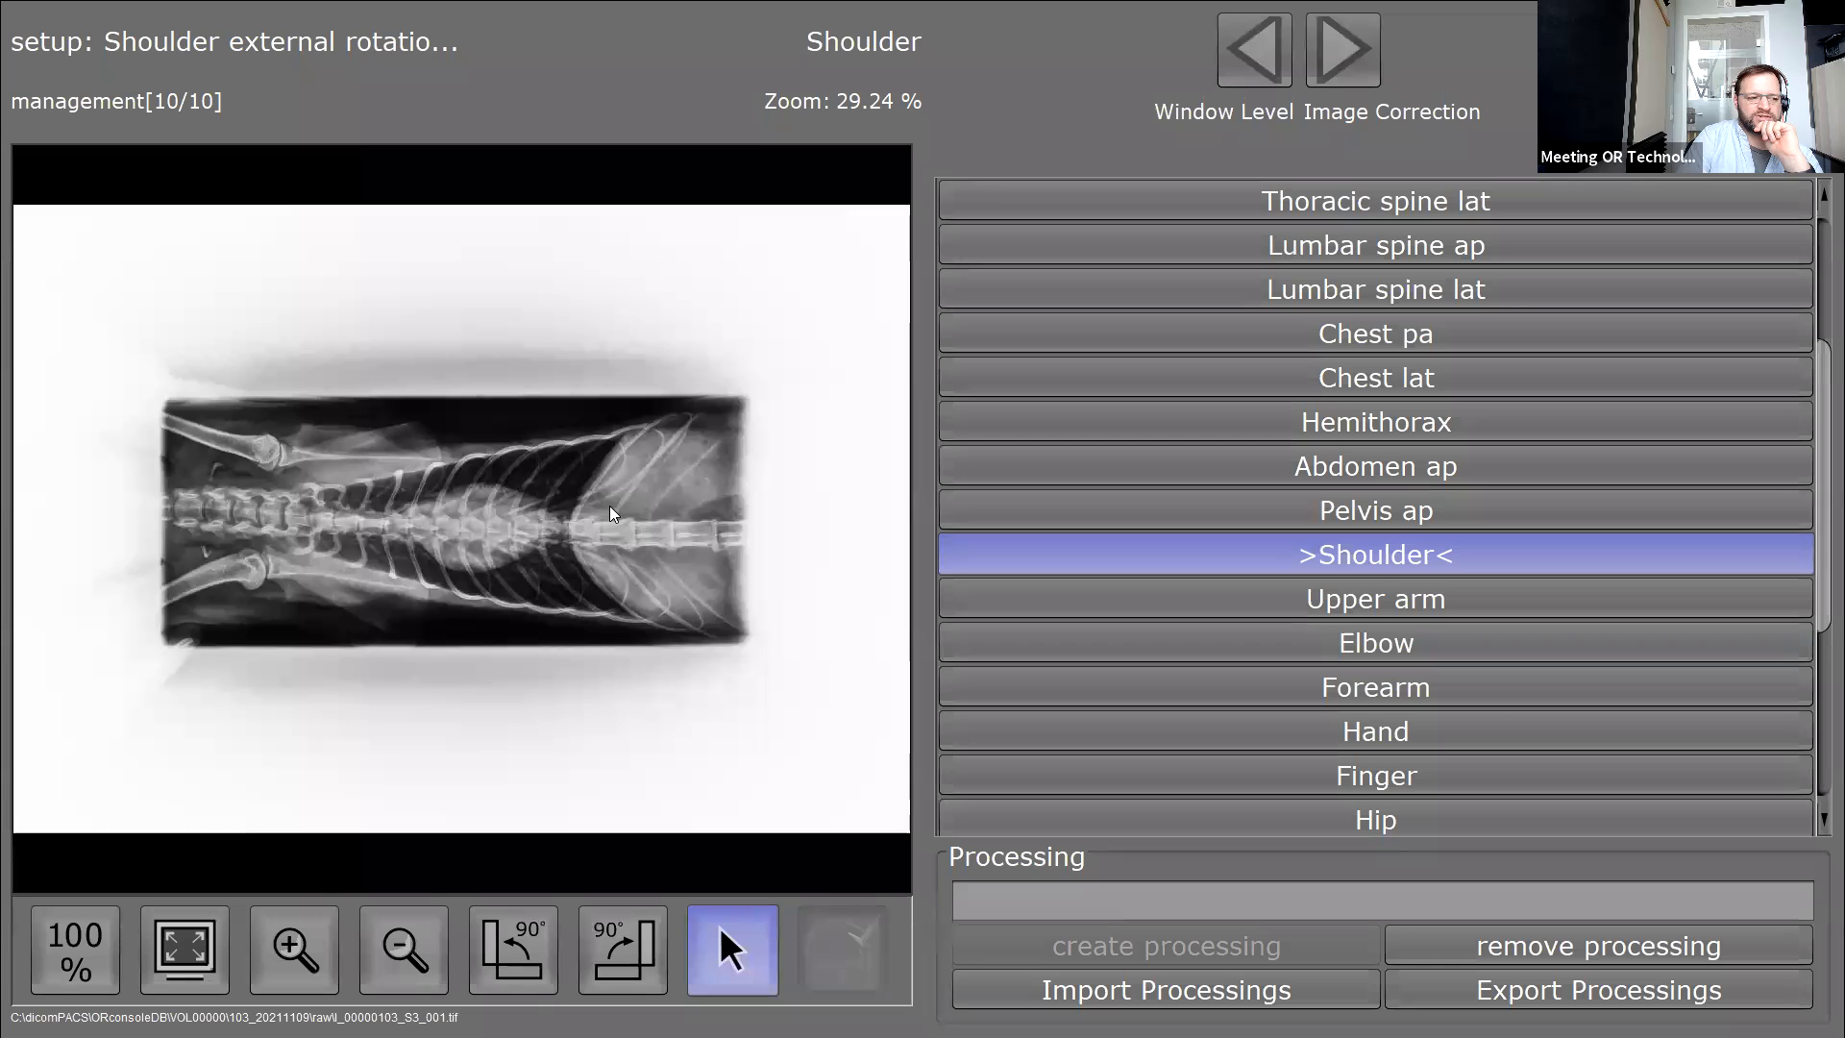
scroll(1289, 625, "down", 3)
left_click(1387, 823)
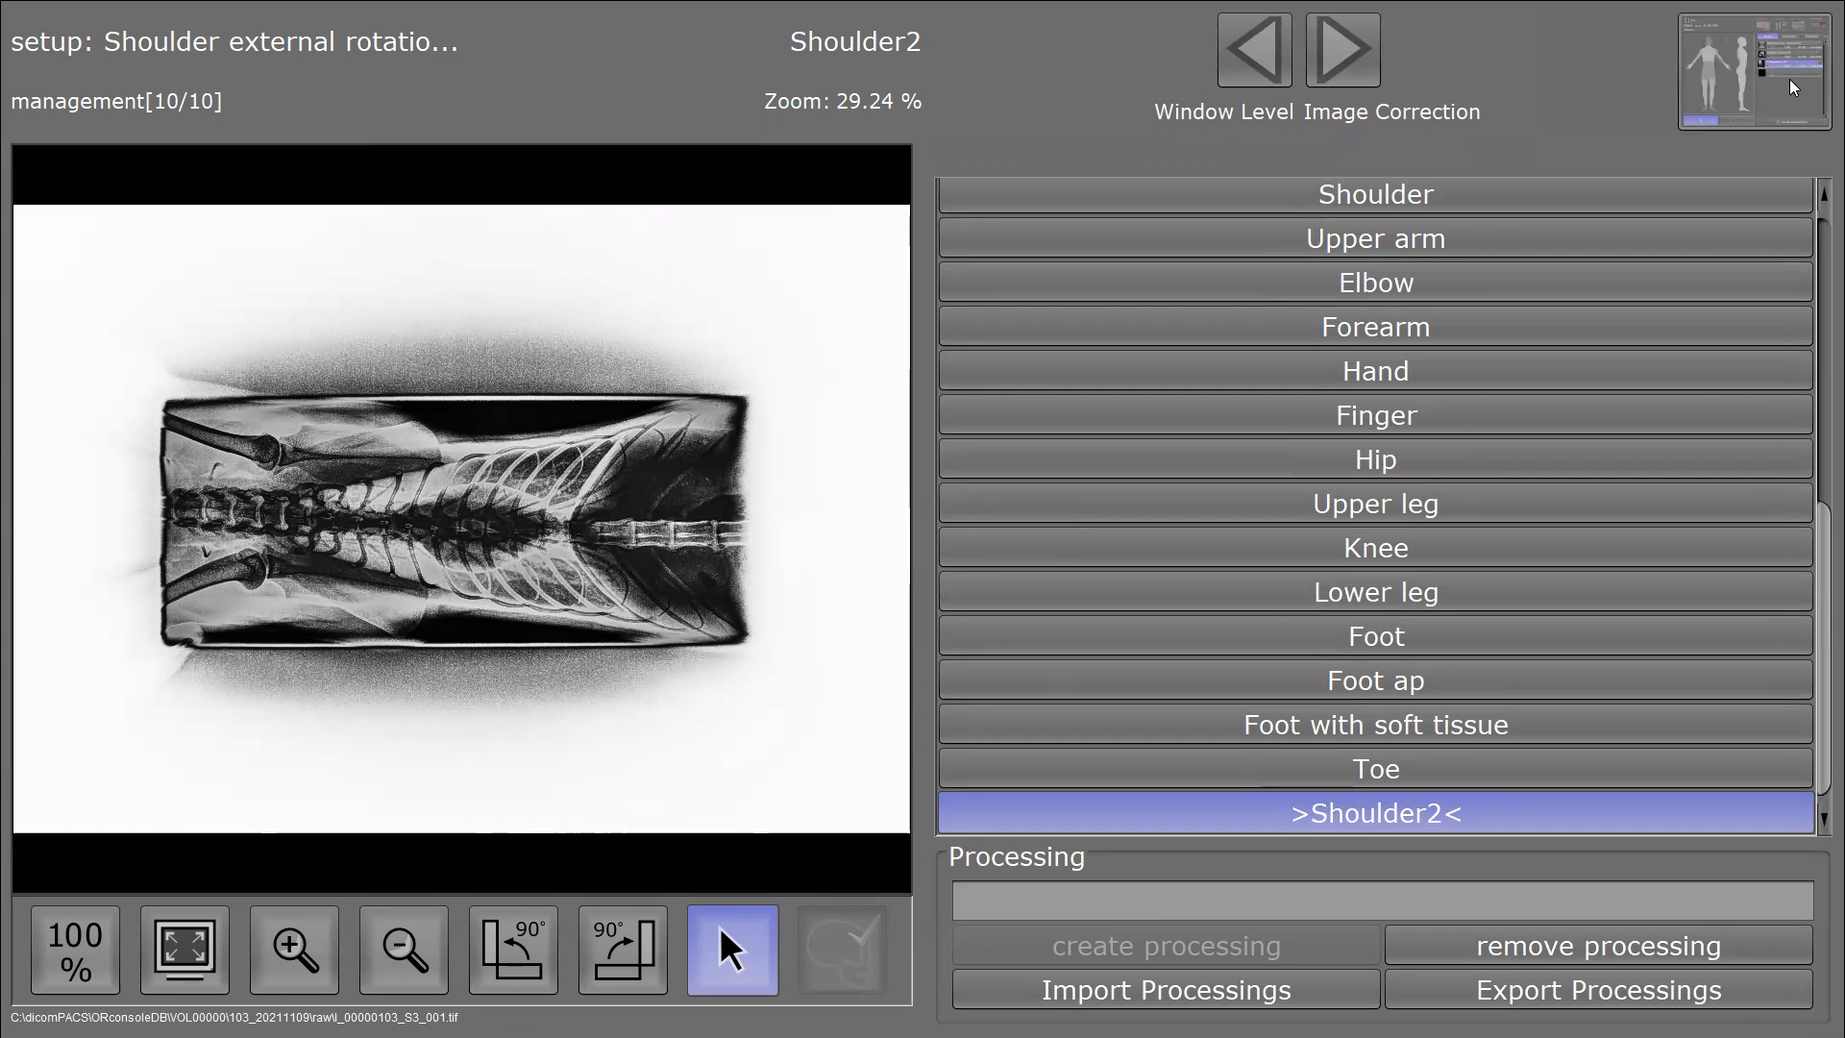
left_click(1793, 86)
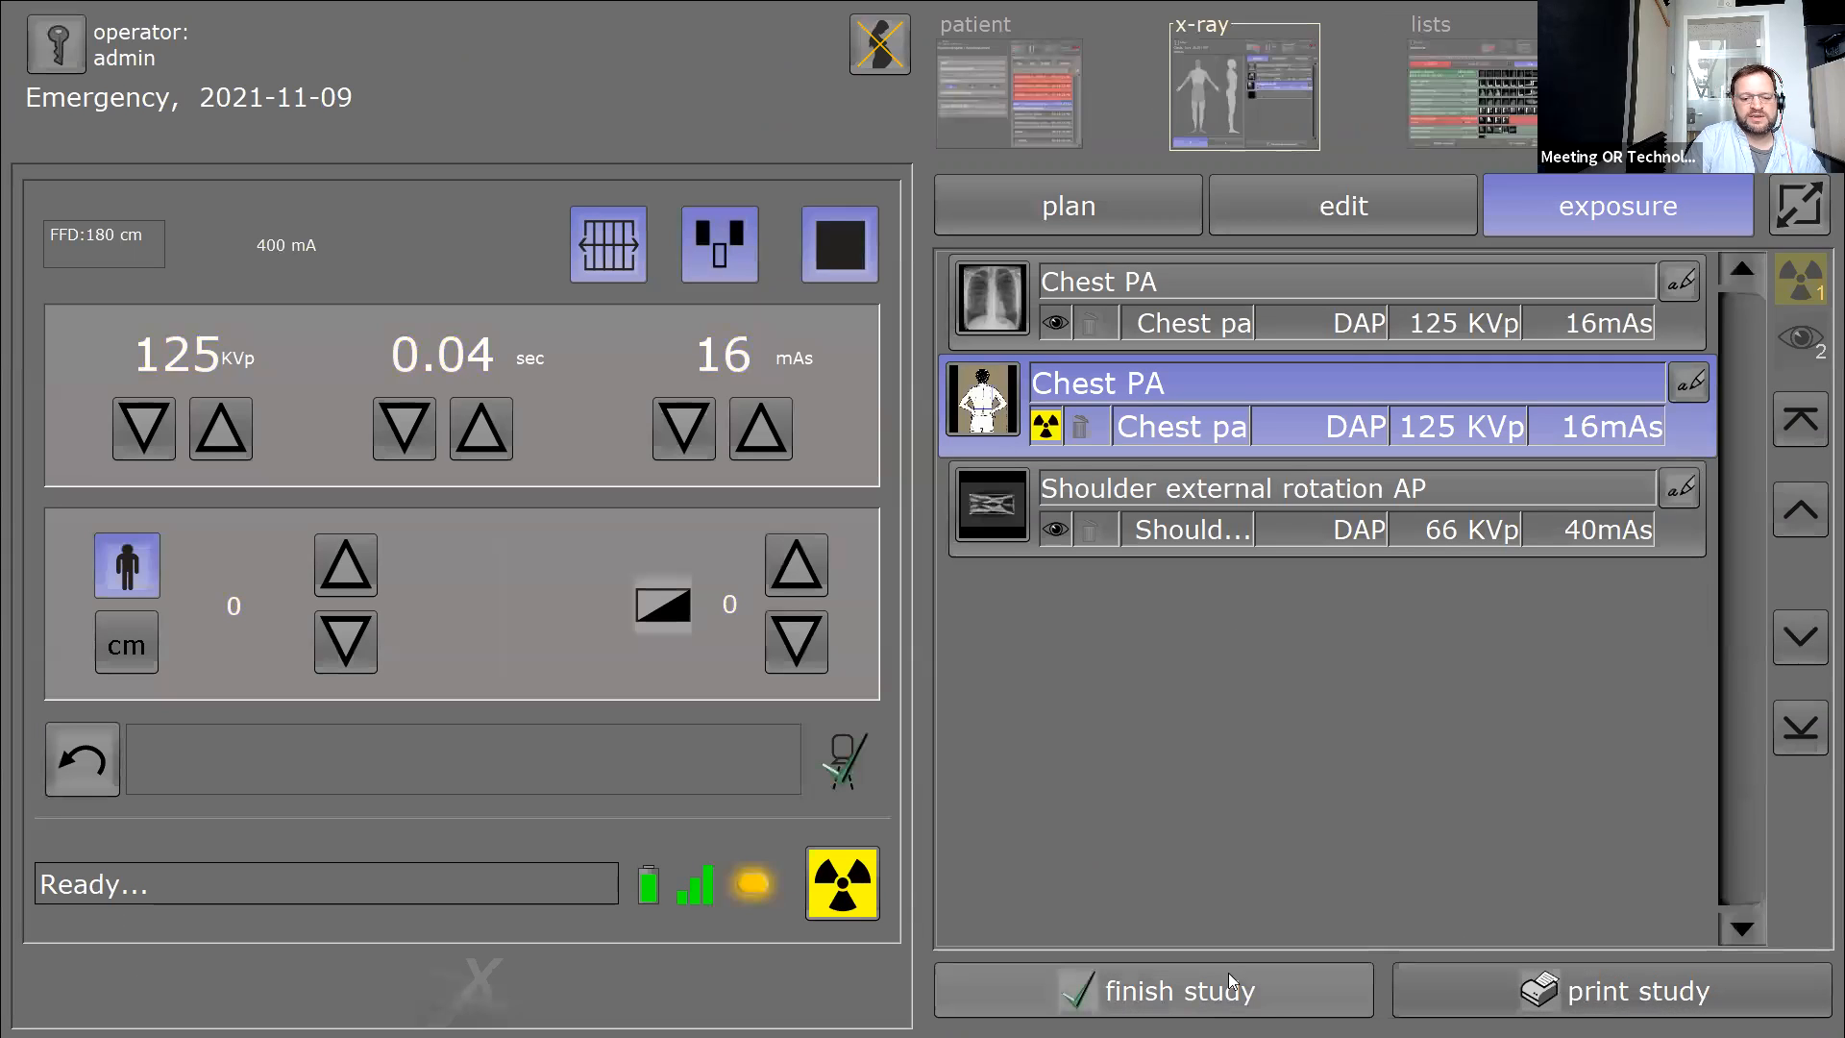
Finish the emergency study despite plannings without images, then open the macros/examinations configuration.
left_click(1191, 973)
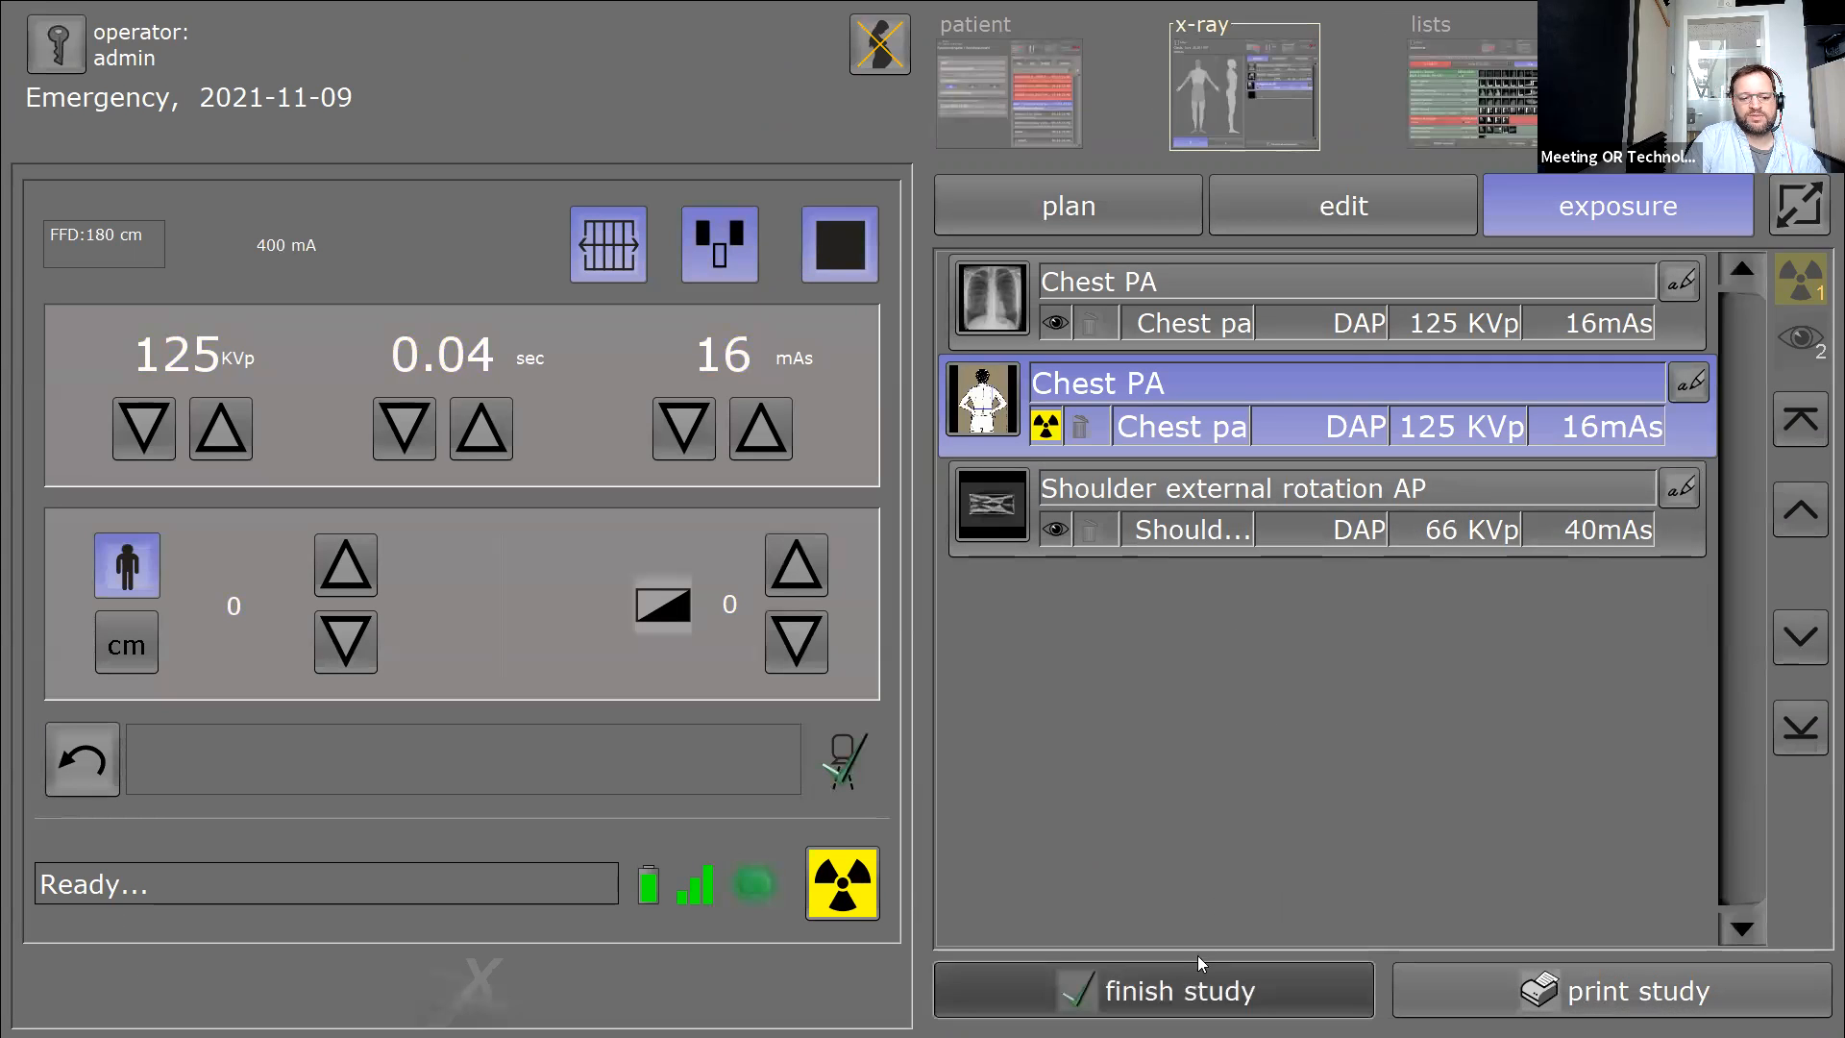
left_click(1245, 745)
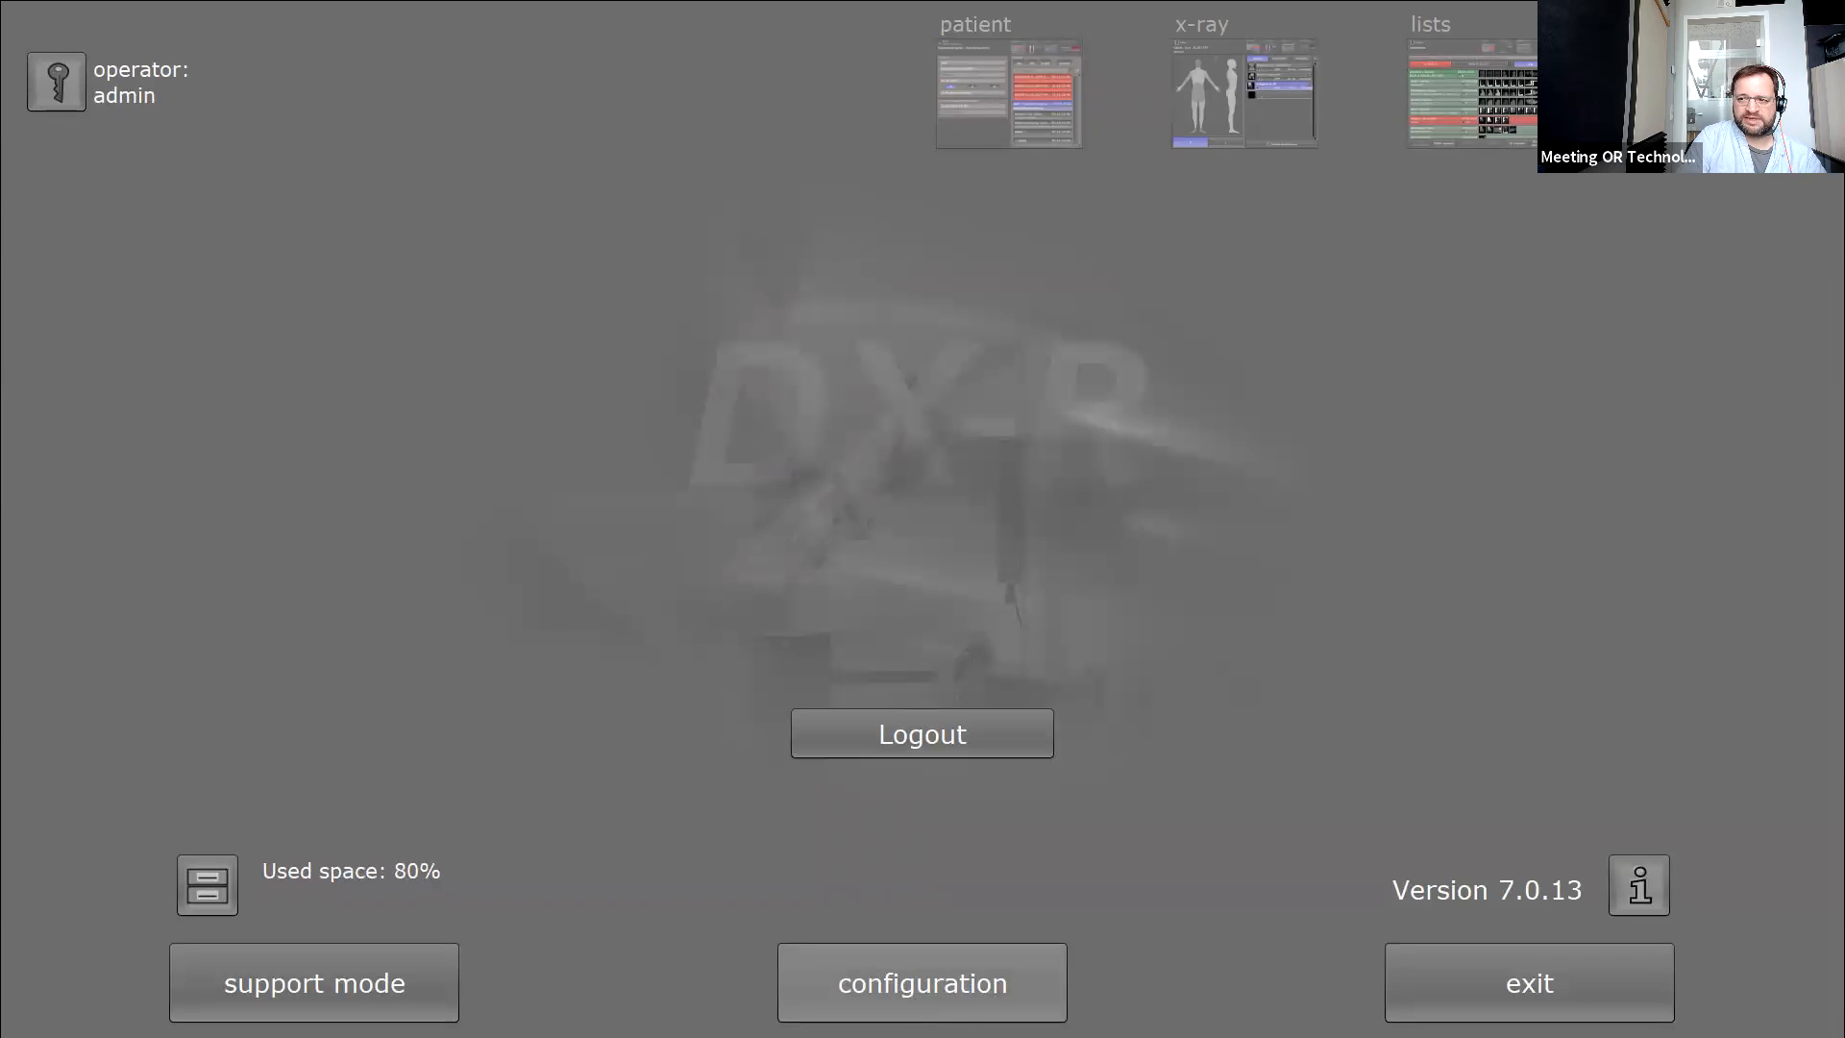
left_click(914, 1005)
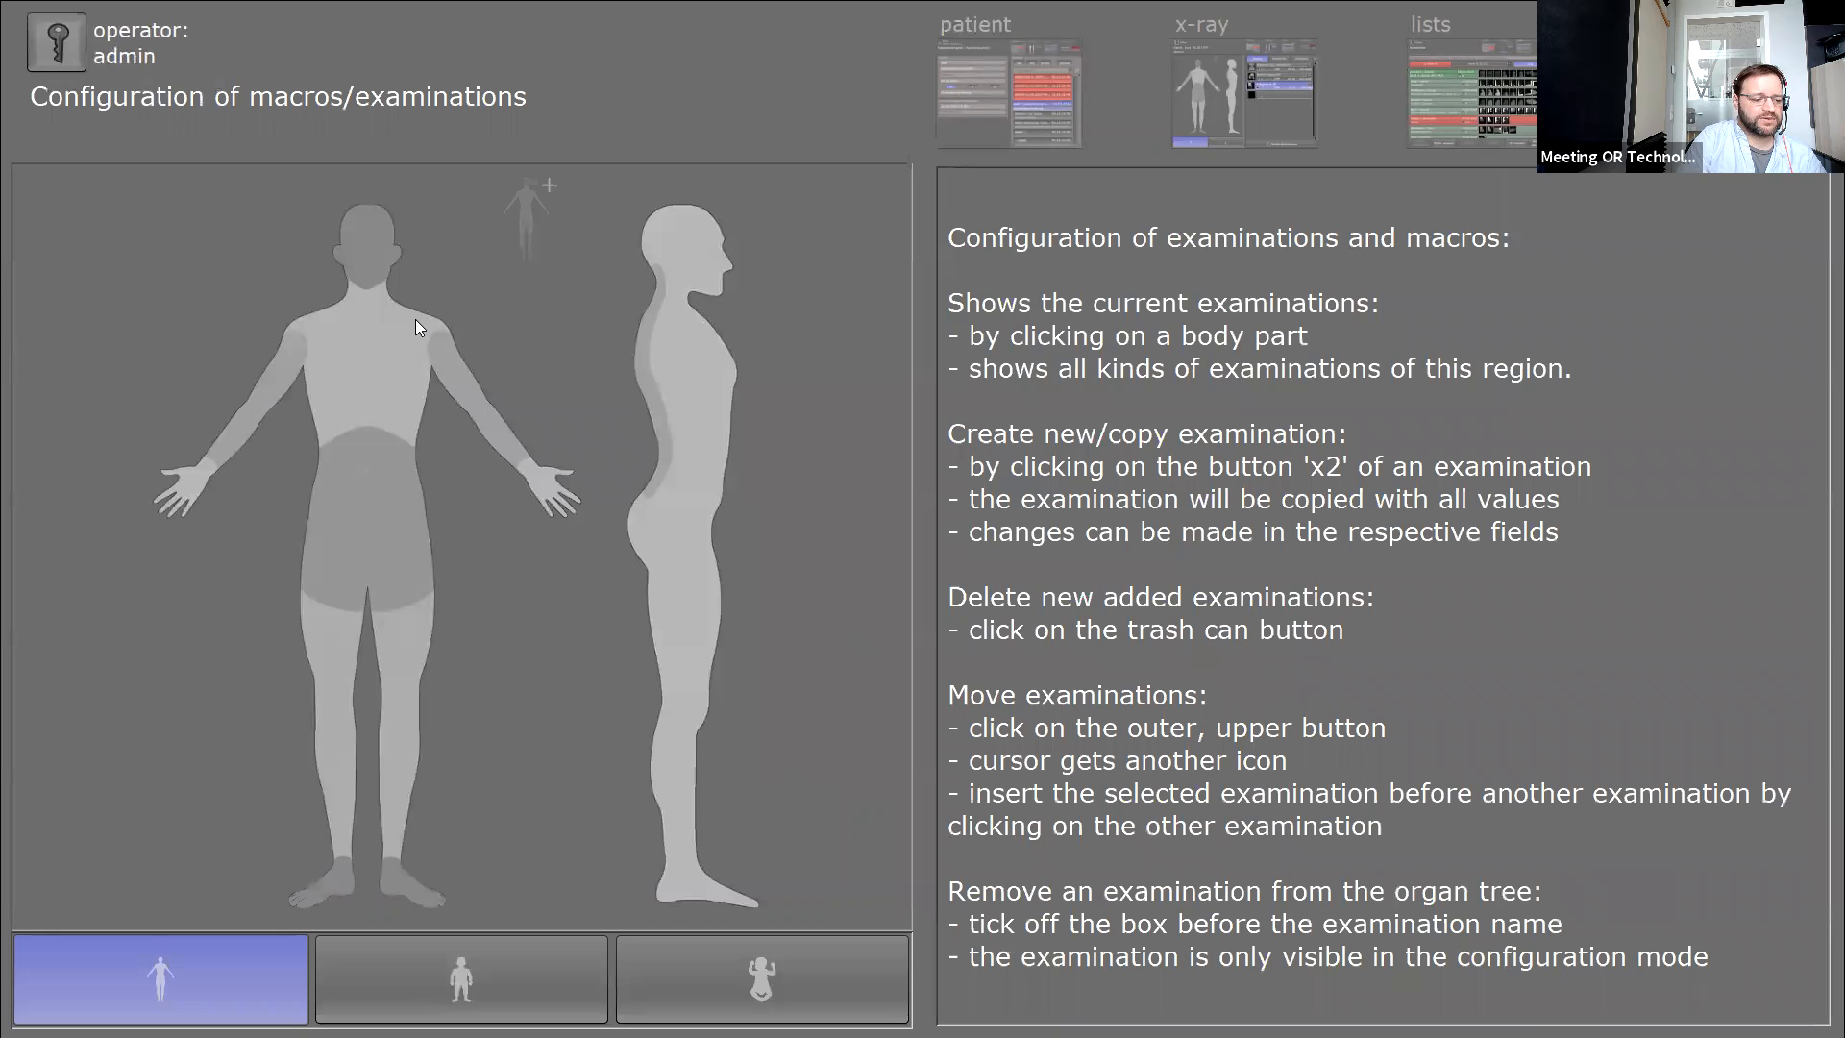
Set the Chest / Shoulder girdle 'Shoulder internal rotation AP' examination to use Shoulder2 processing.
left_click(313, 330)
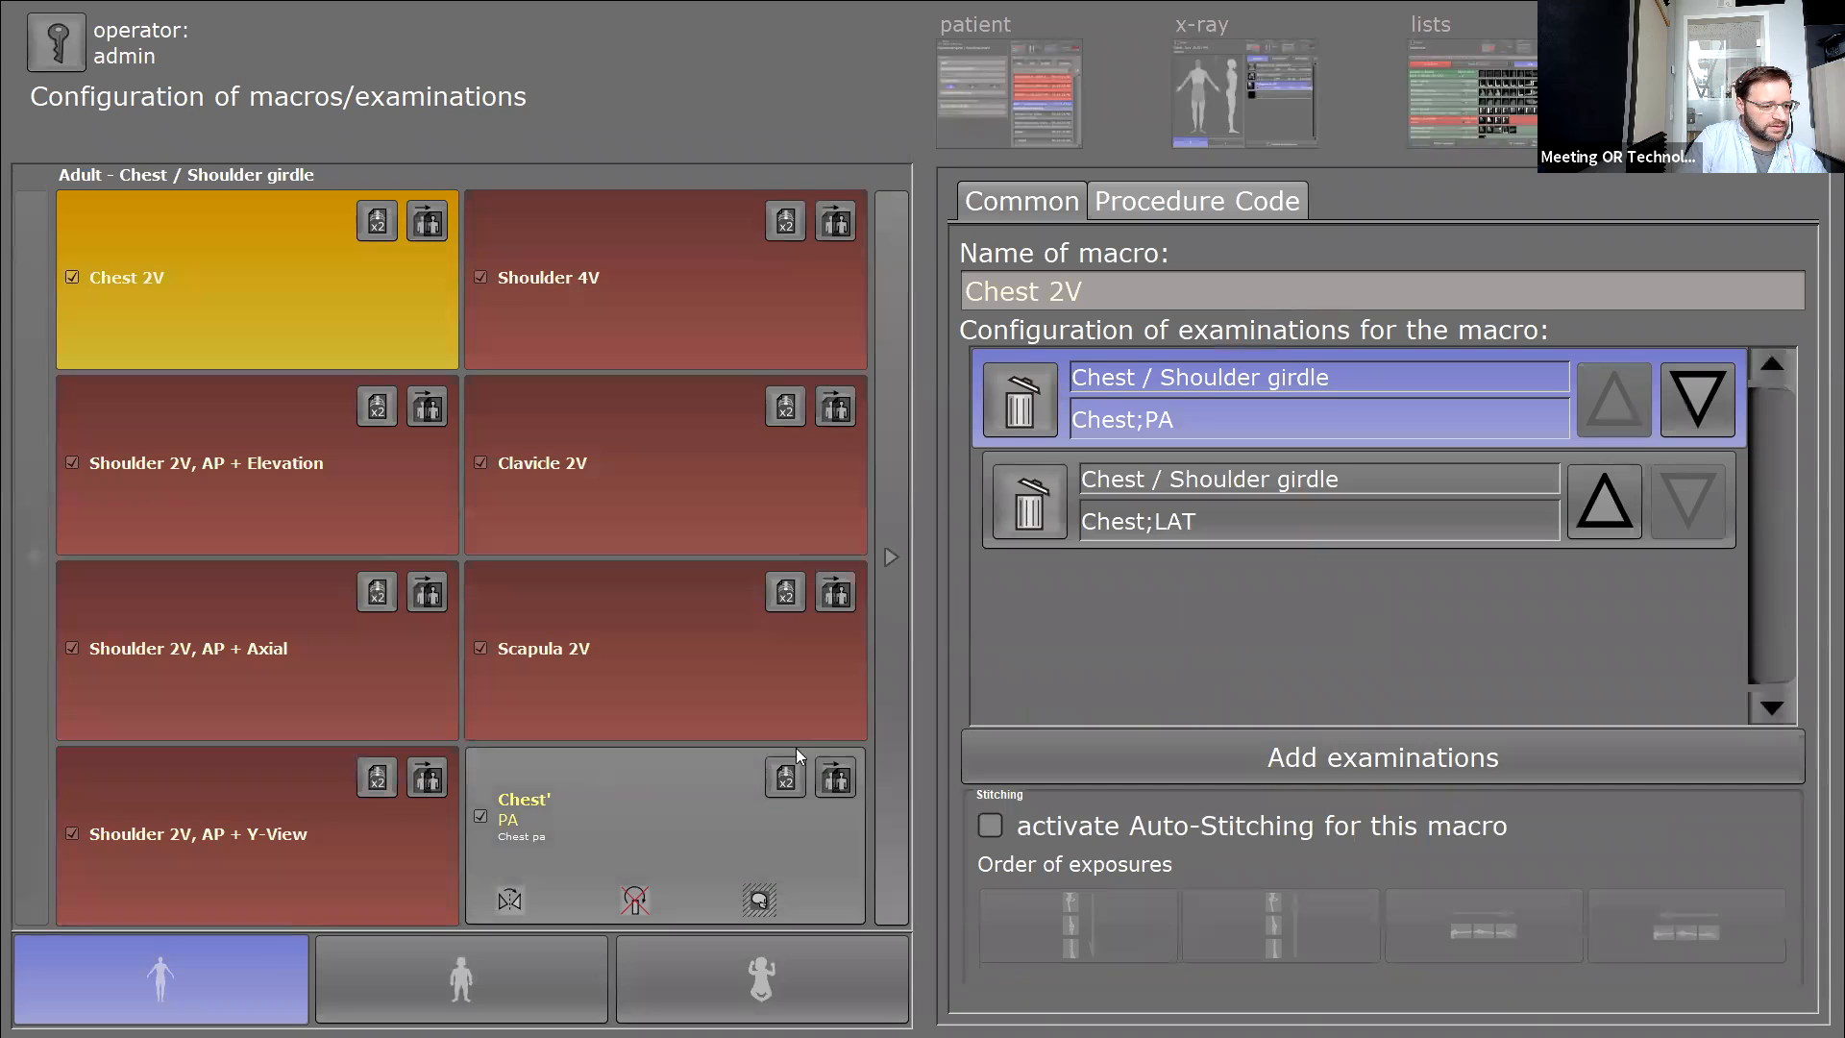
left_click(883, 725)
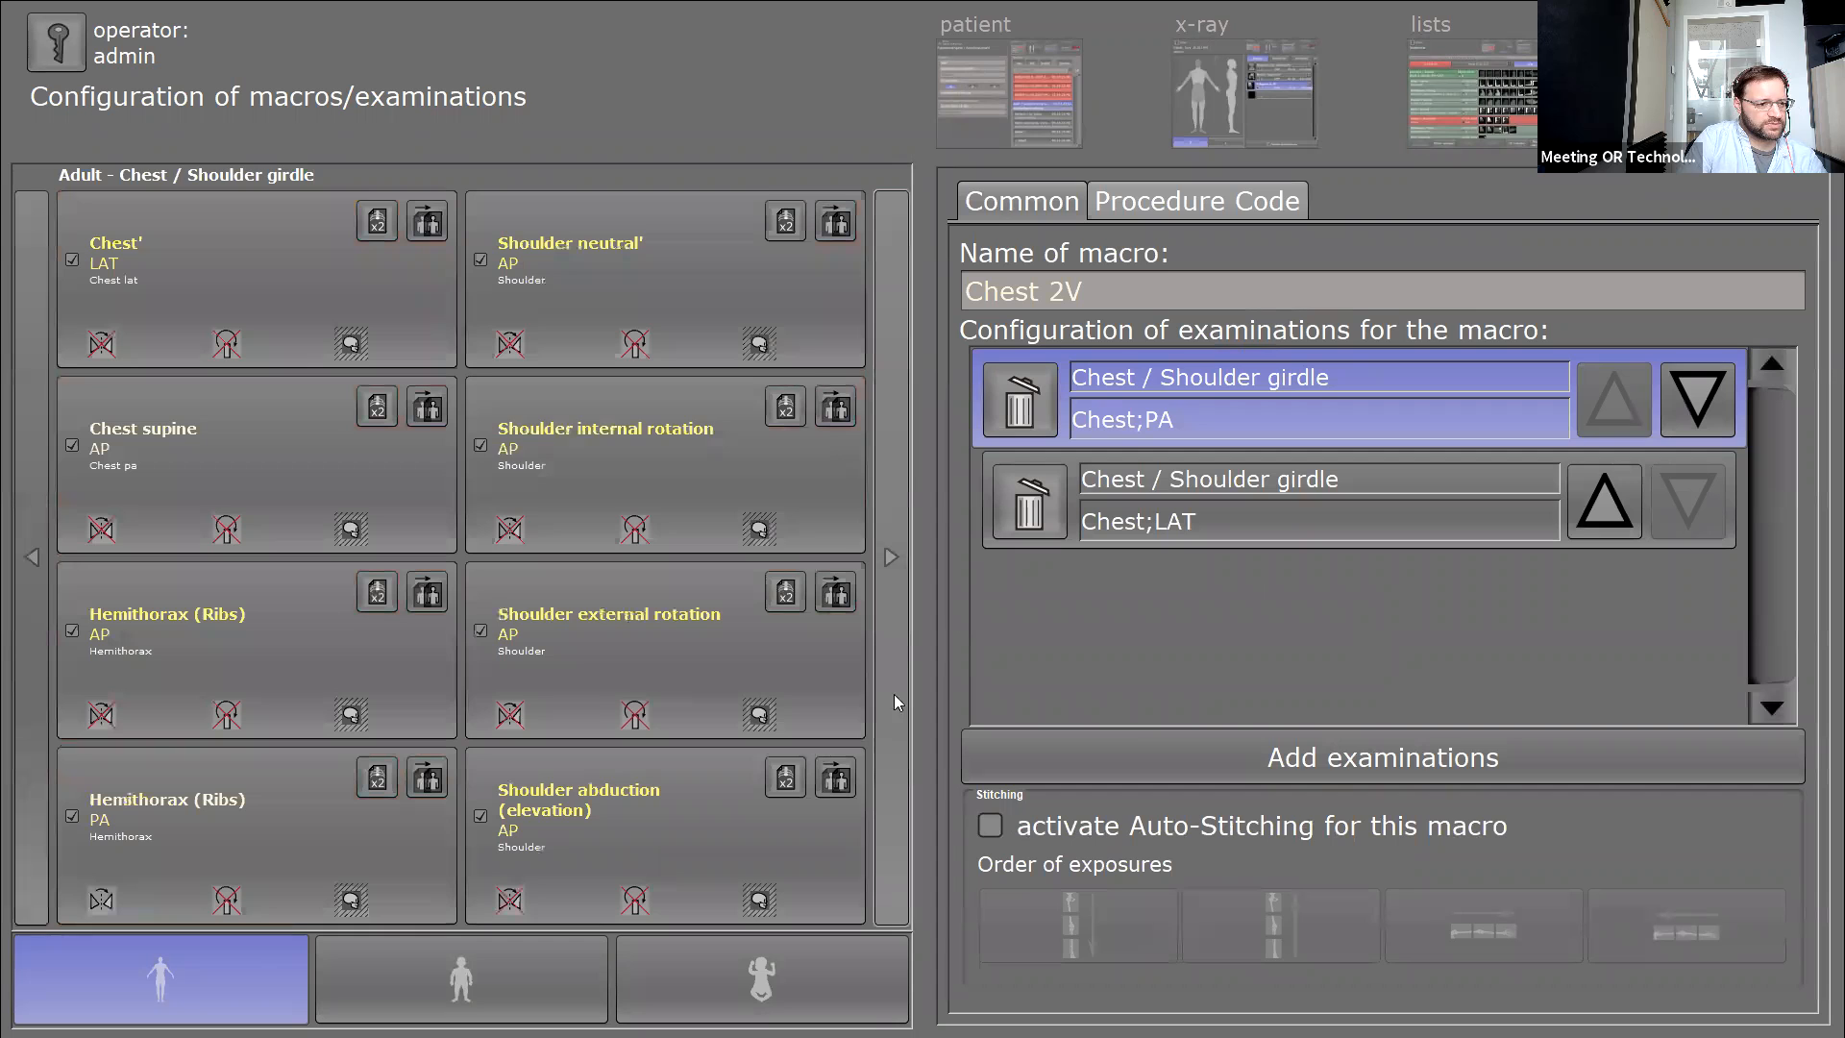
left_click(623, 426)
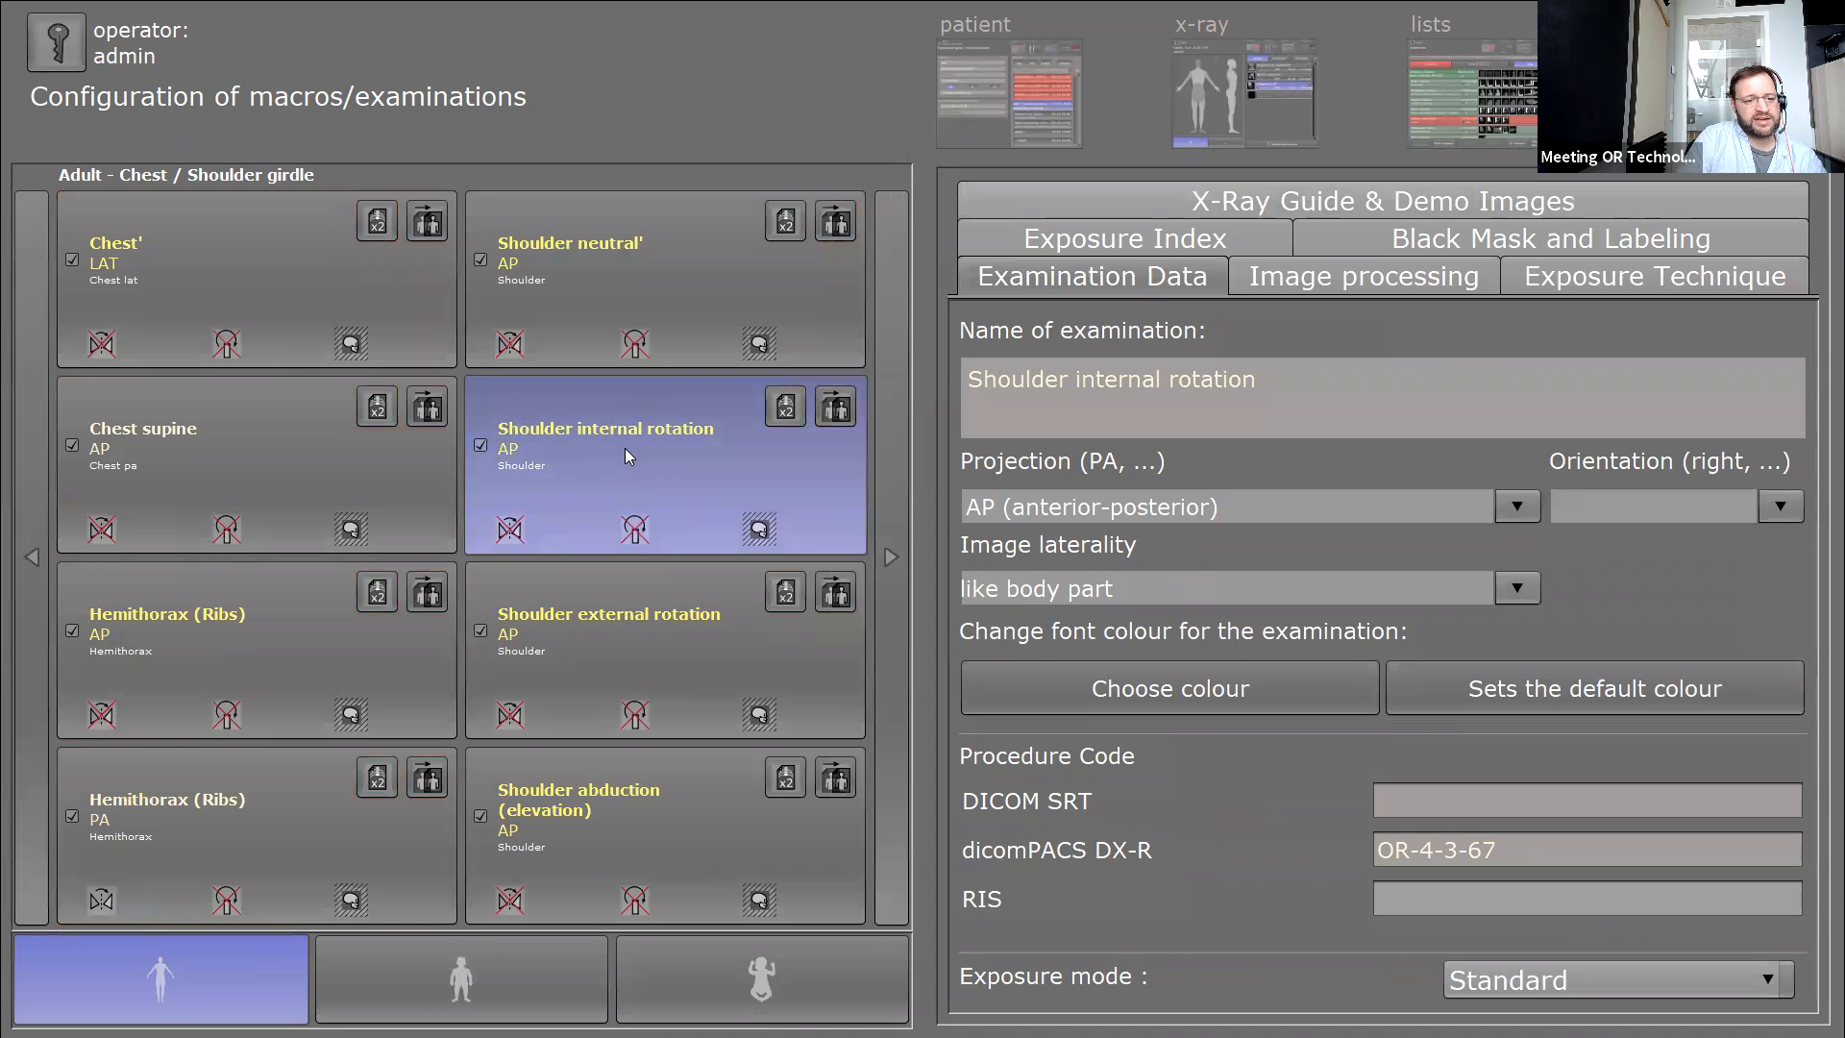
left_click(1384, 284)
left_click_drag(1792, 769, 1787, 850)
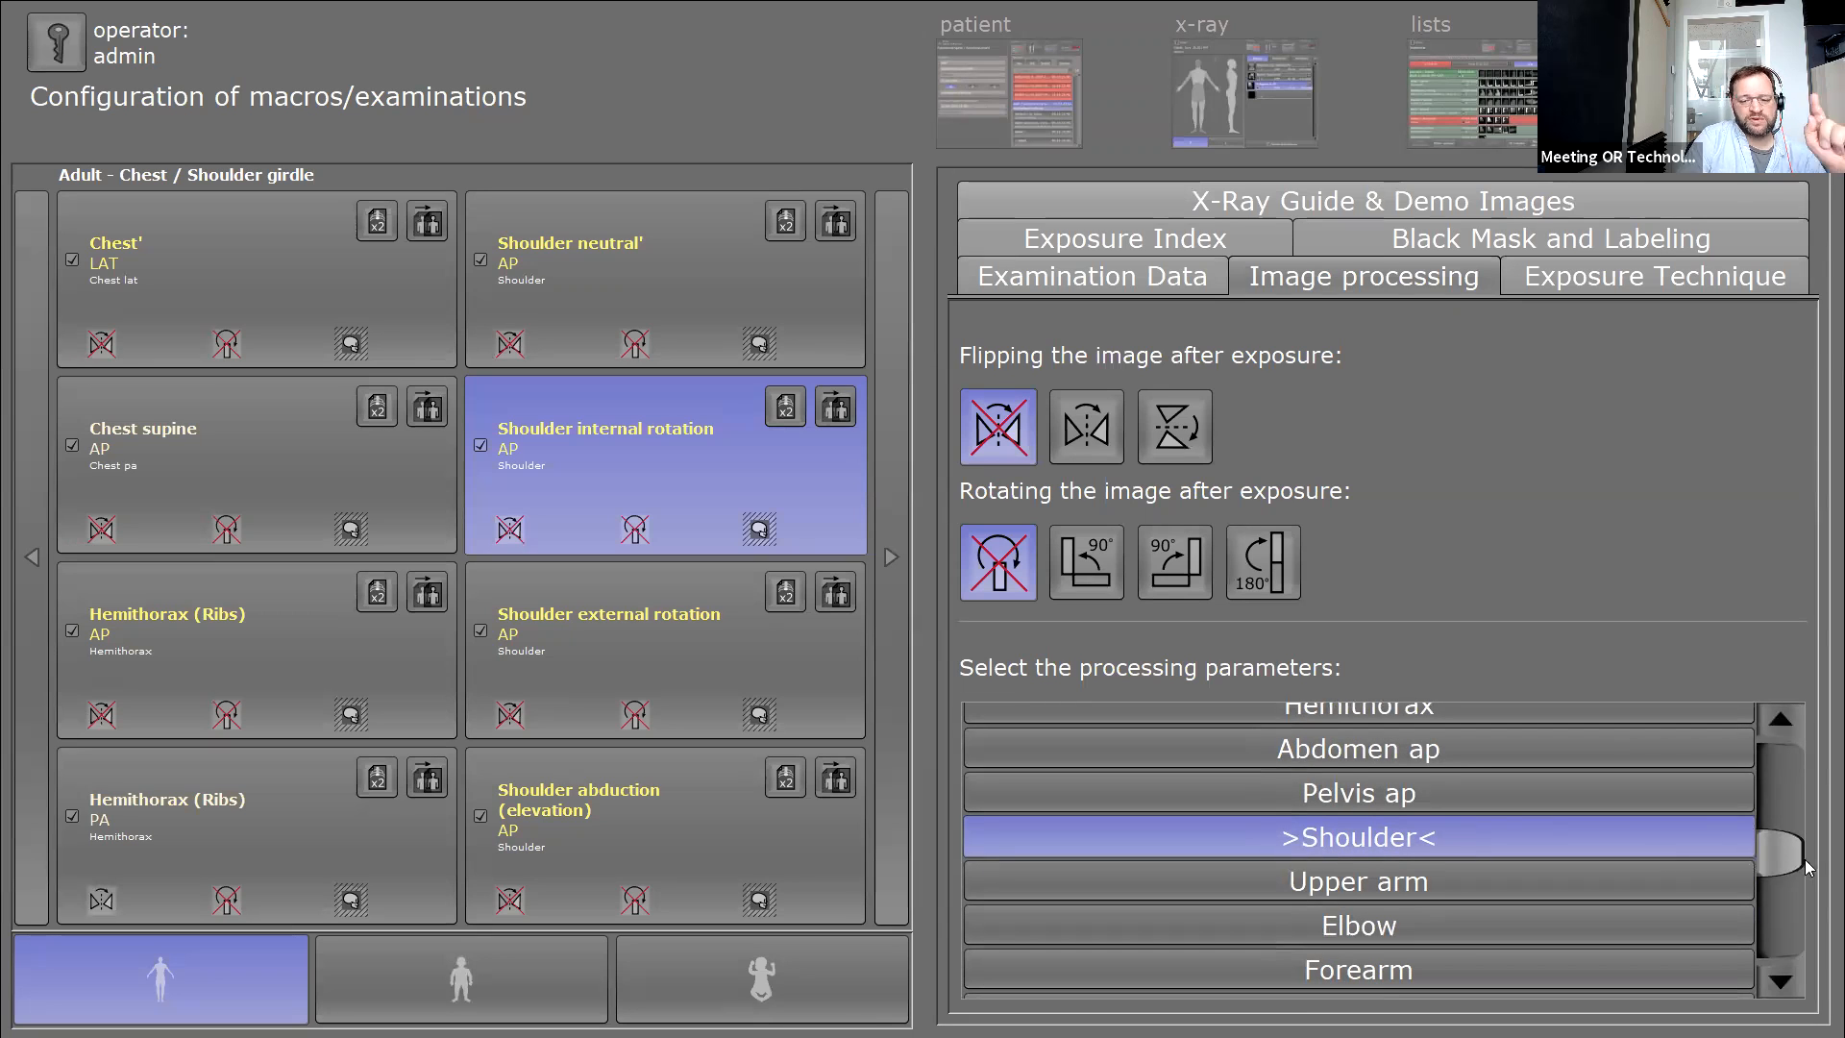
left_click_drag(1791, 864, 1789, 946)
left_click(1417, 980)
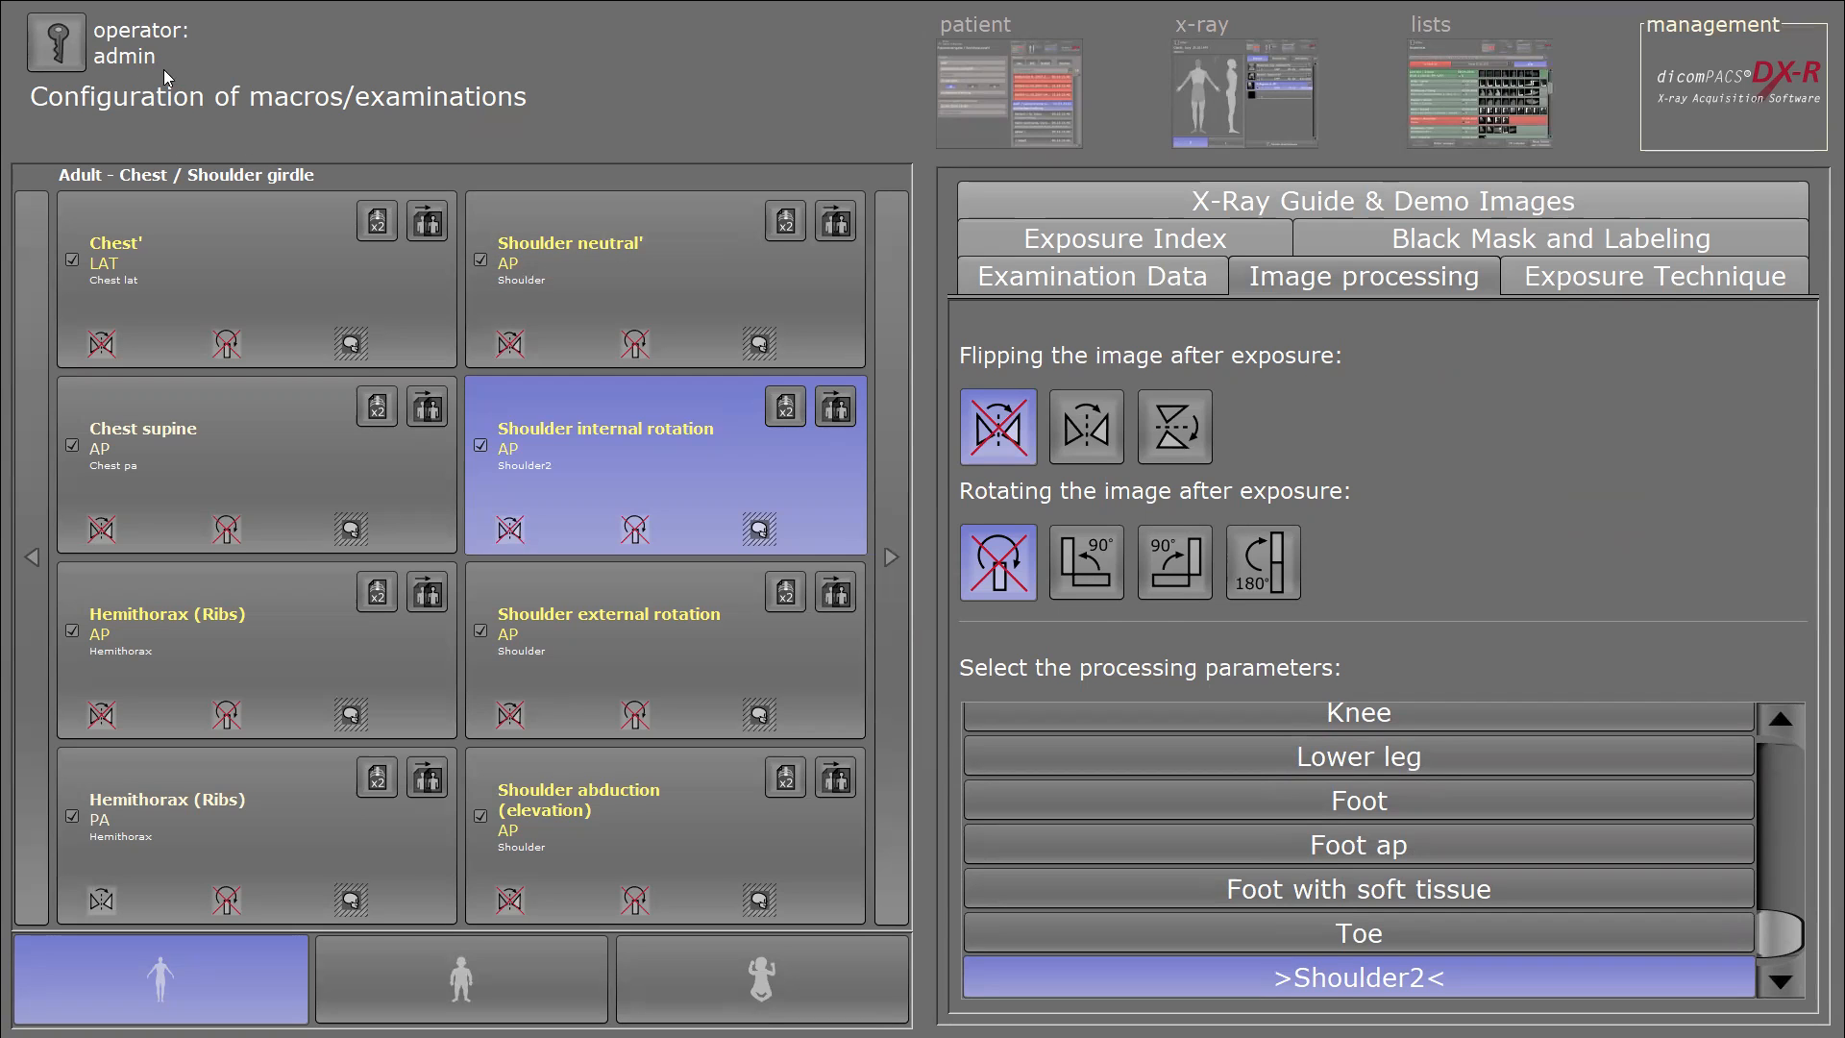
Log out of the configuration with the operator key button.
left_click(56, 43)
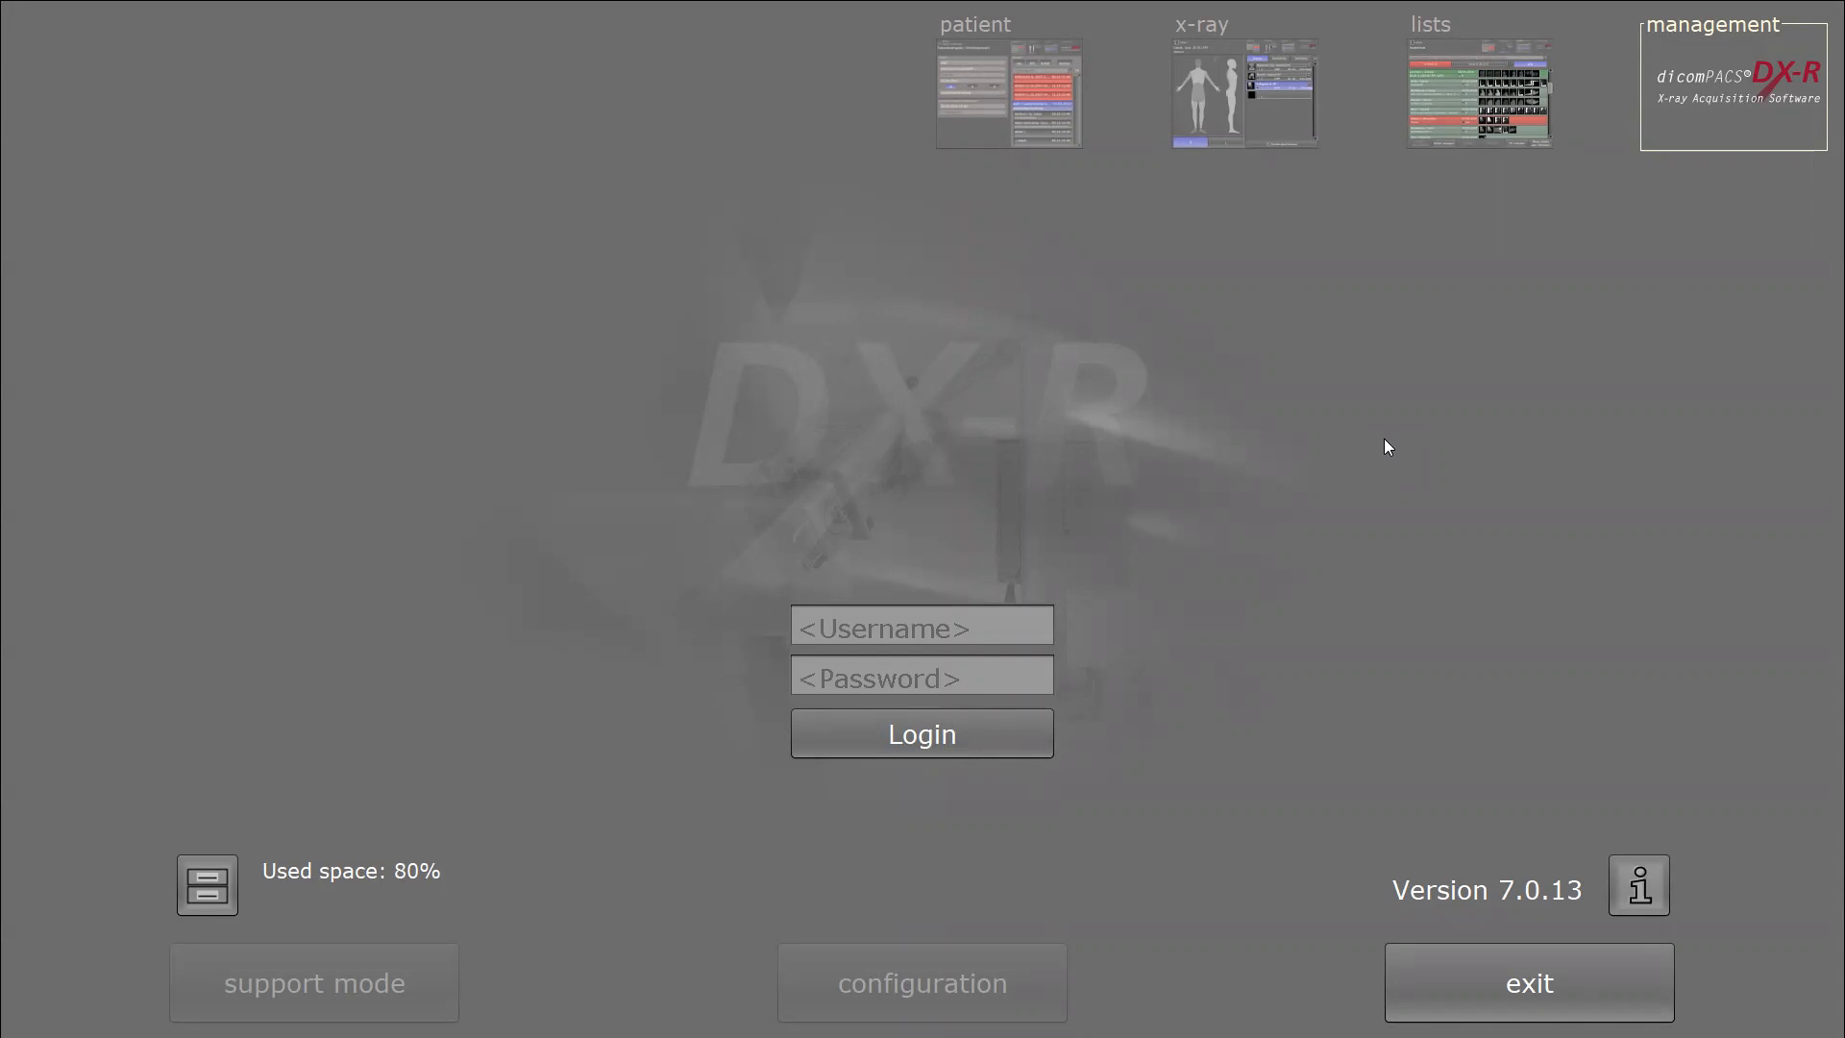
Bring the TeamViewer session showing the DX-R Study List for 11/09/2021 to the front.
key("super")
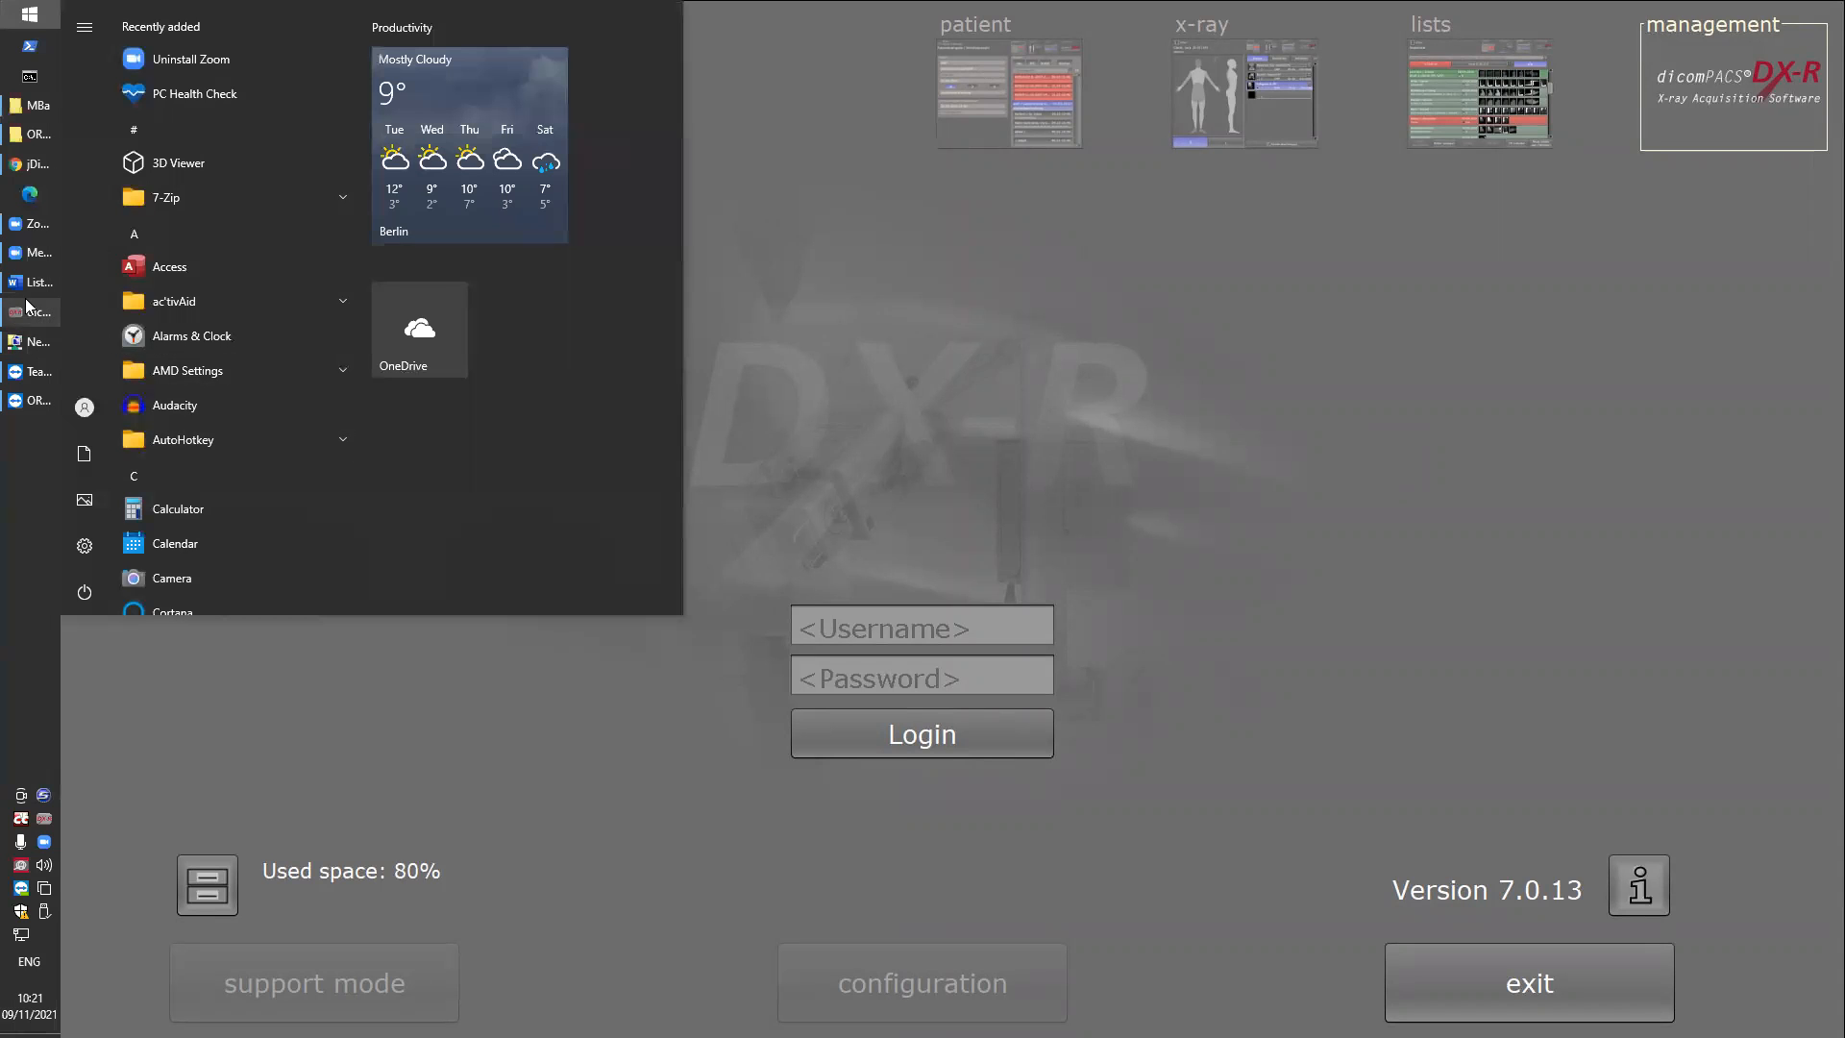
left_click(31, 306)
key("super")
mouse_move(18, 285)
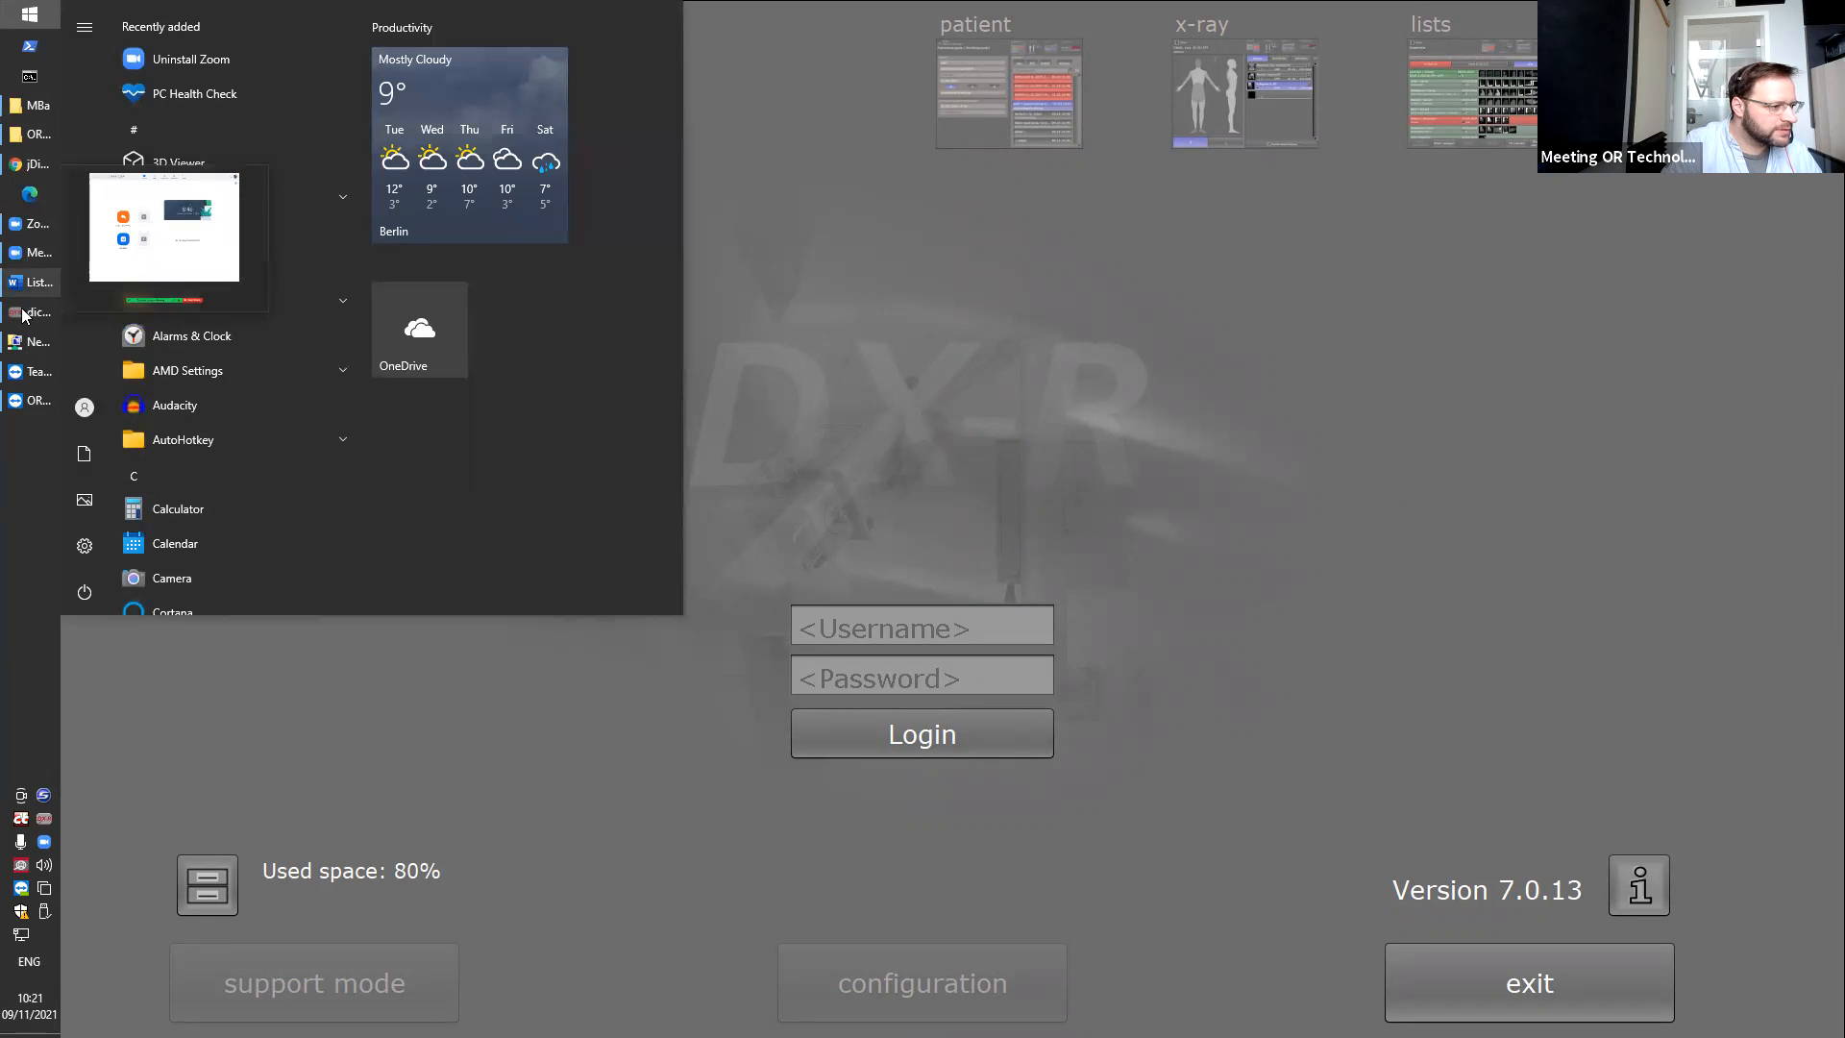
mouse_move(20, 408)
left_click(130, 446)
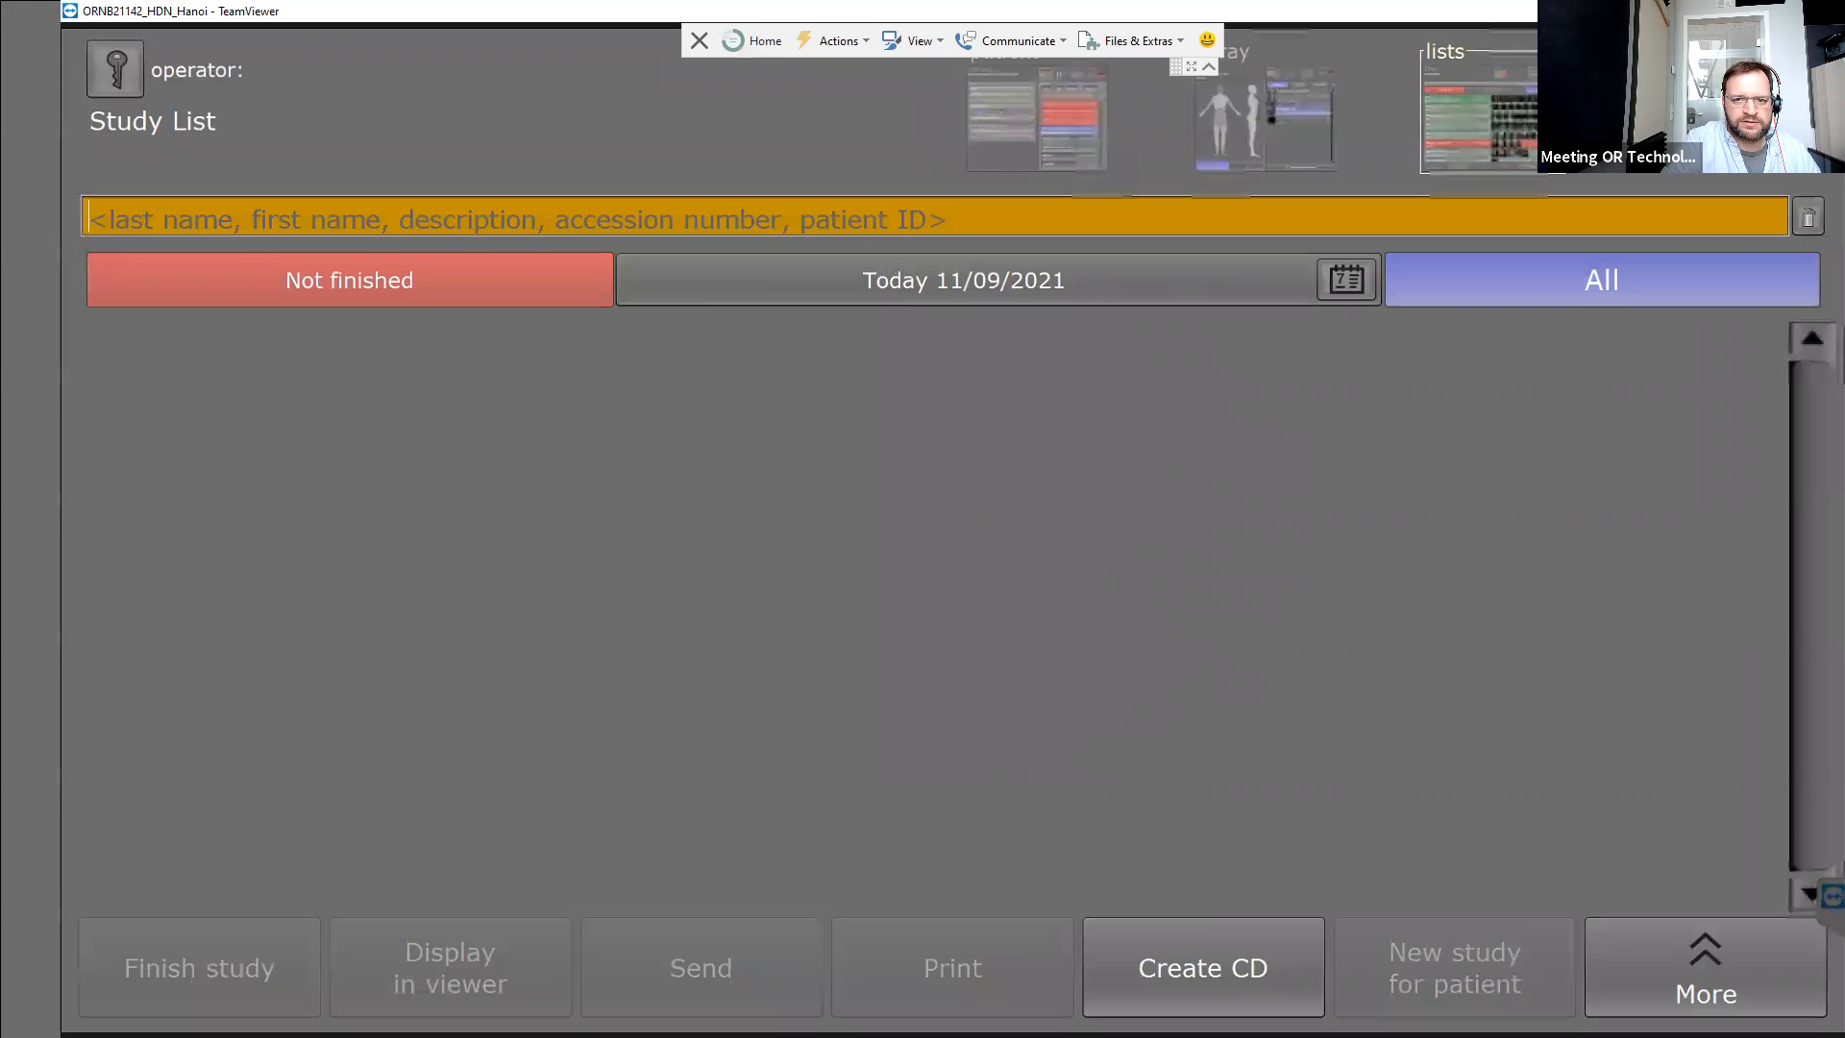
View the emergency study's Chest PA image from today's study list, then close the viewer.
left_click(986, 730)
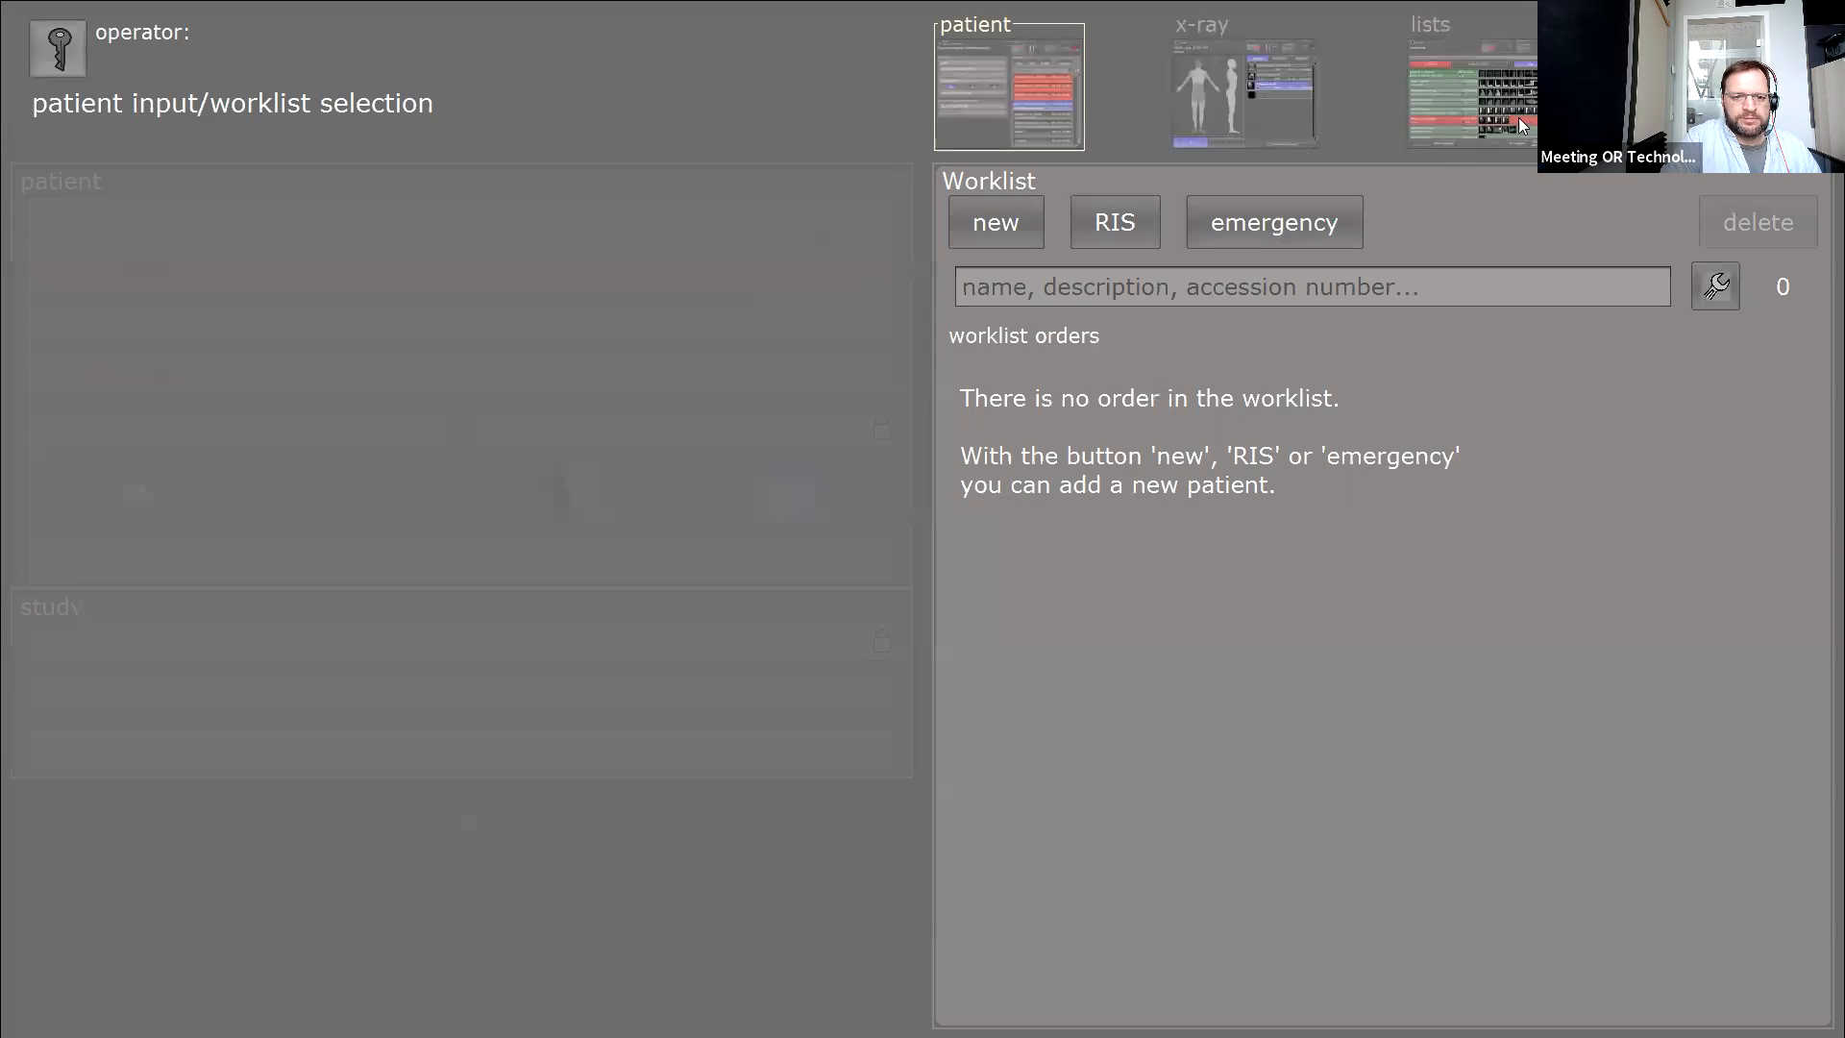
left_click(1518, 117)
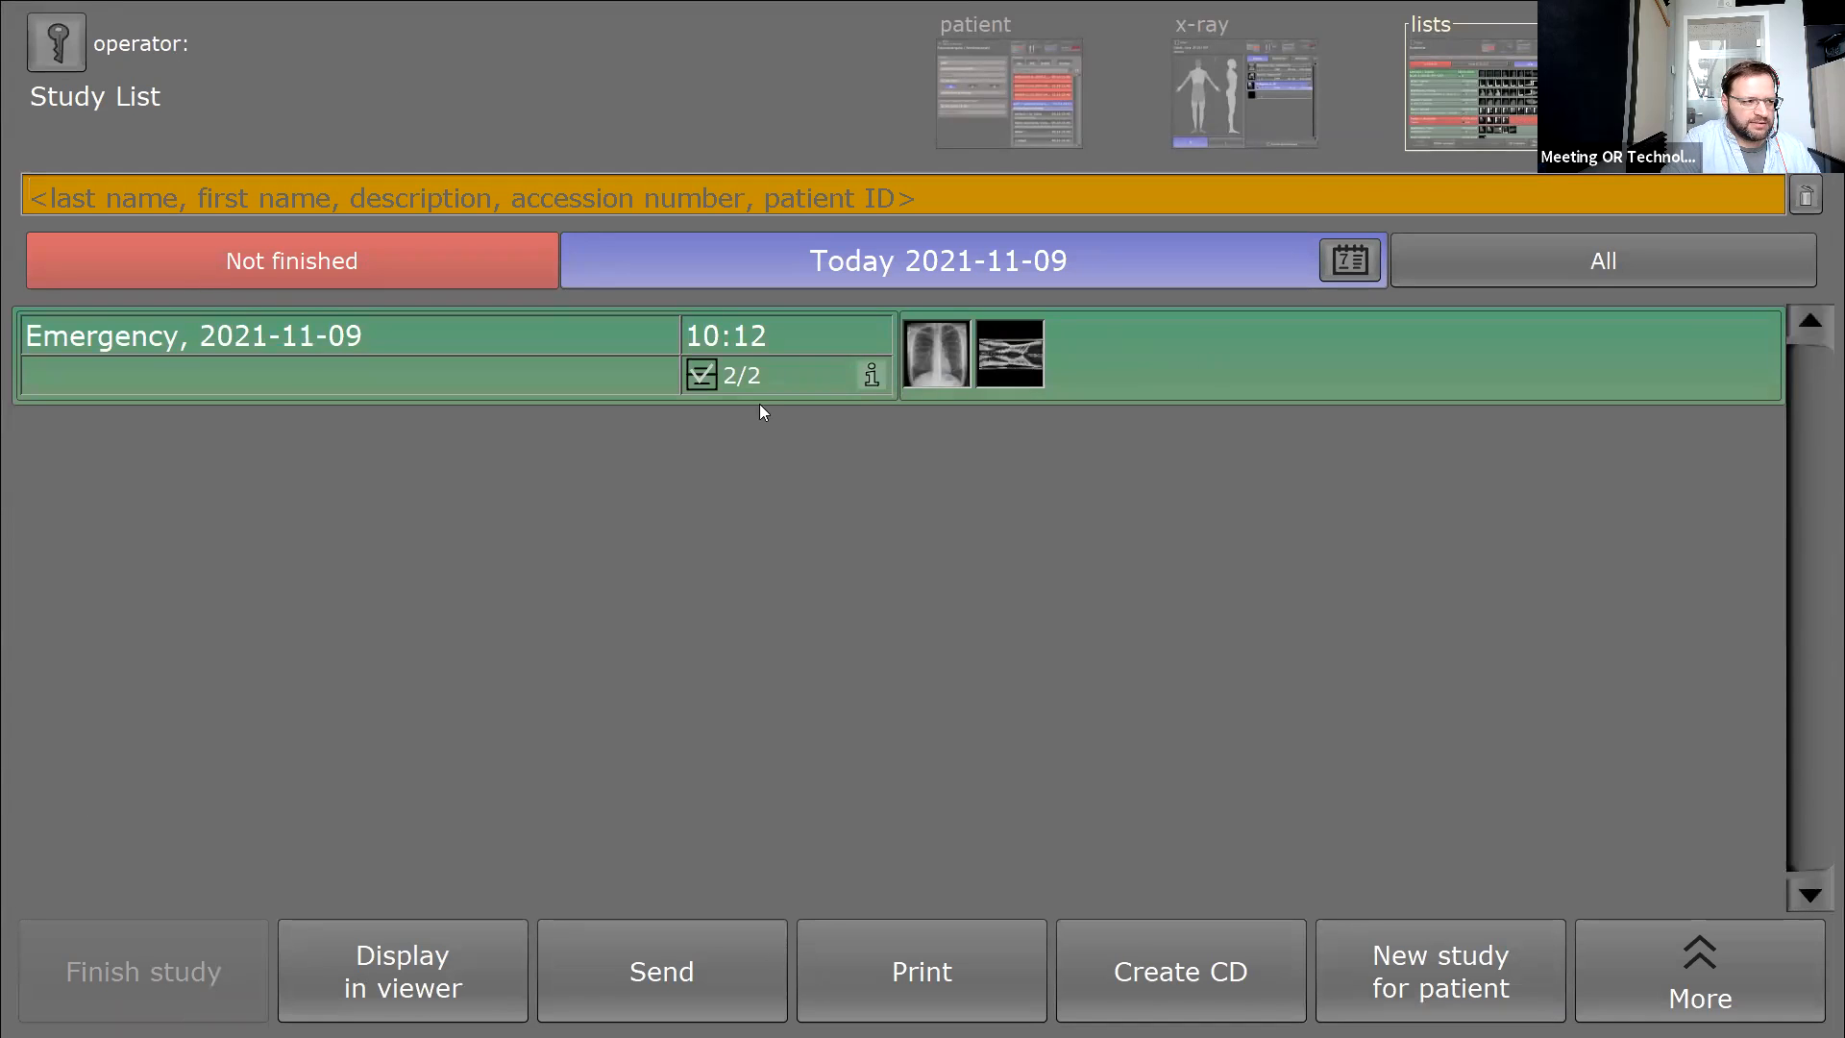
left_click(406, 968)
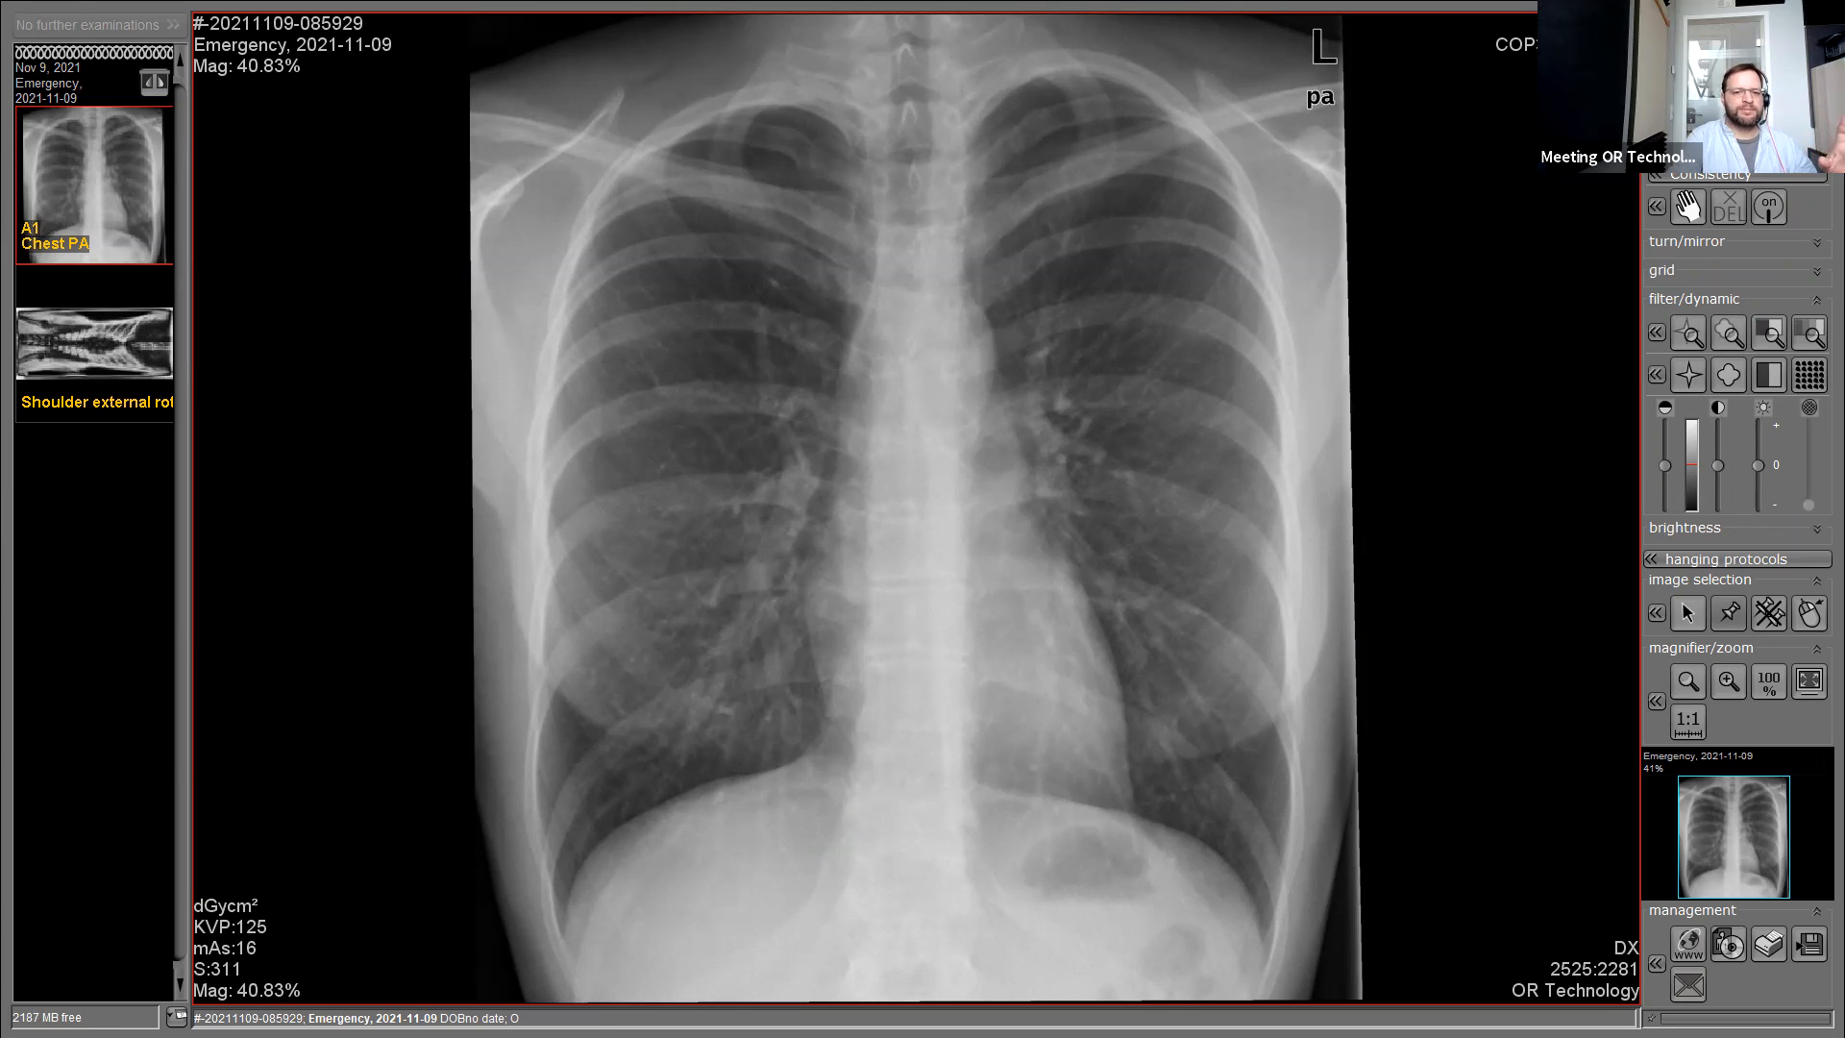
left_click(1758, 58)
From the start screen, log into the protected console configuration as admin.
left_click(55, 44)
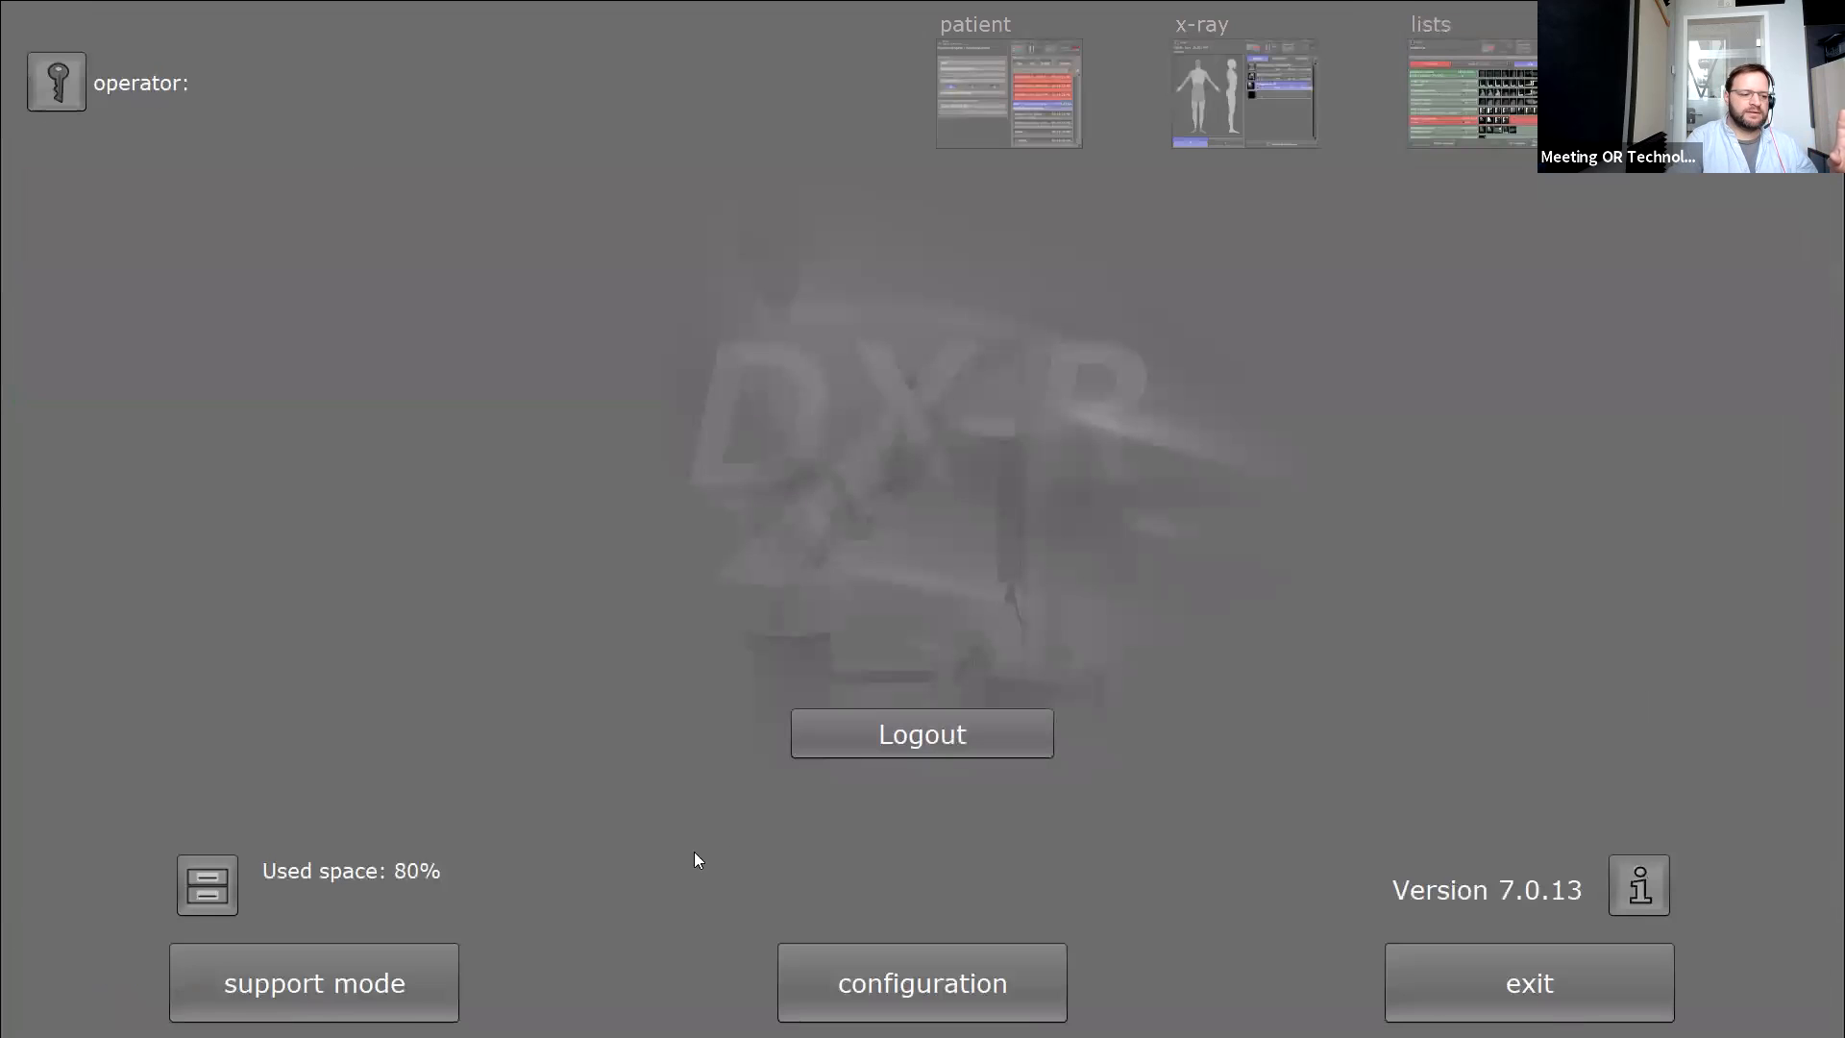
left_click(429, 970)
type("admin")
key("Tab")
type("*****")
left_click(931, 619)
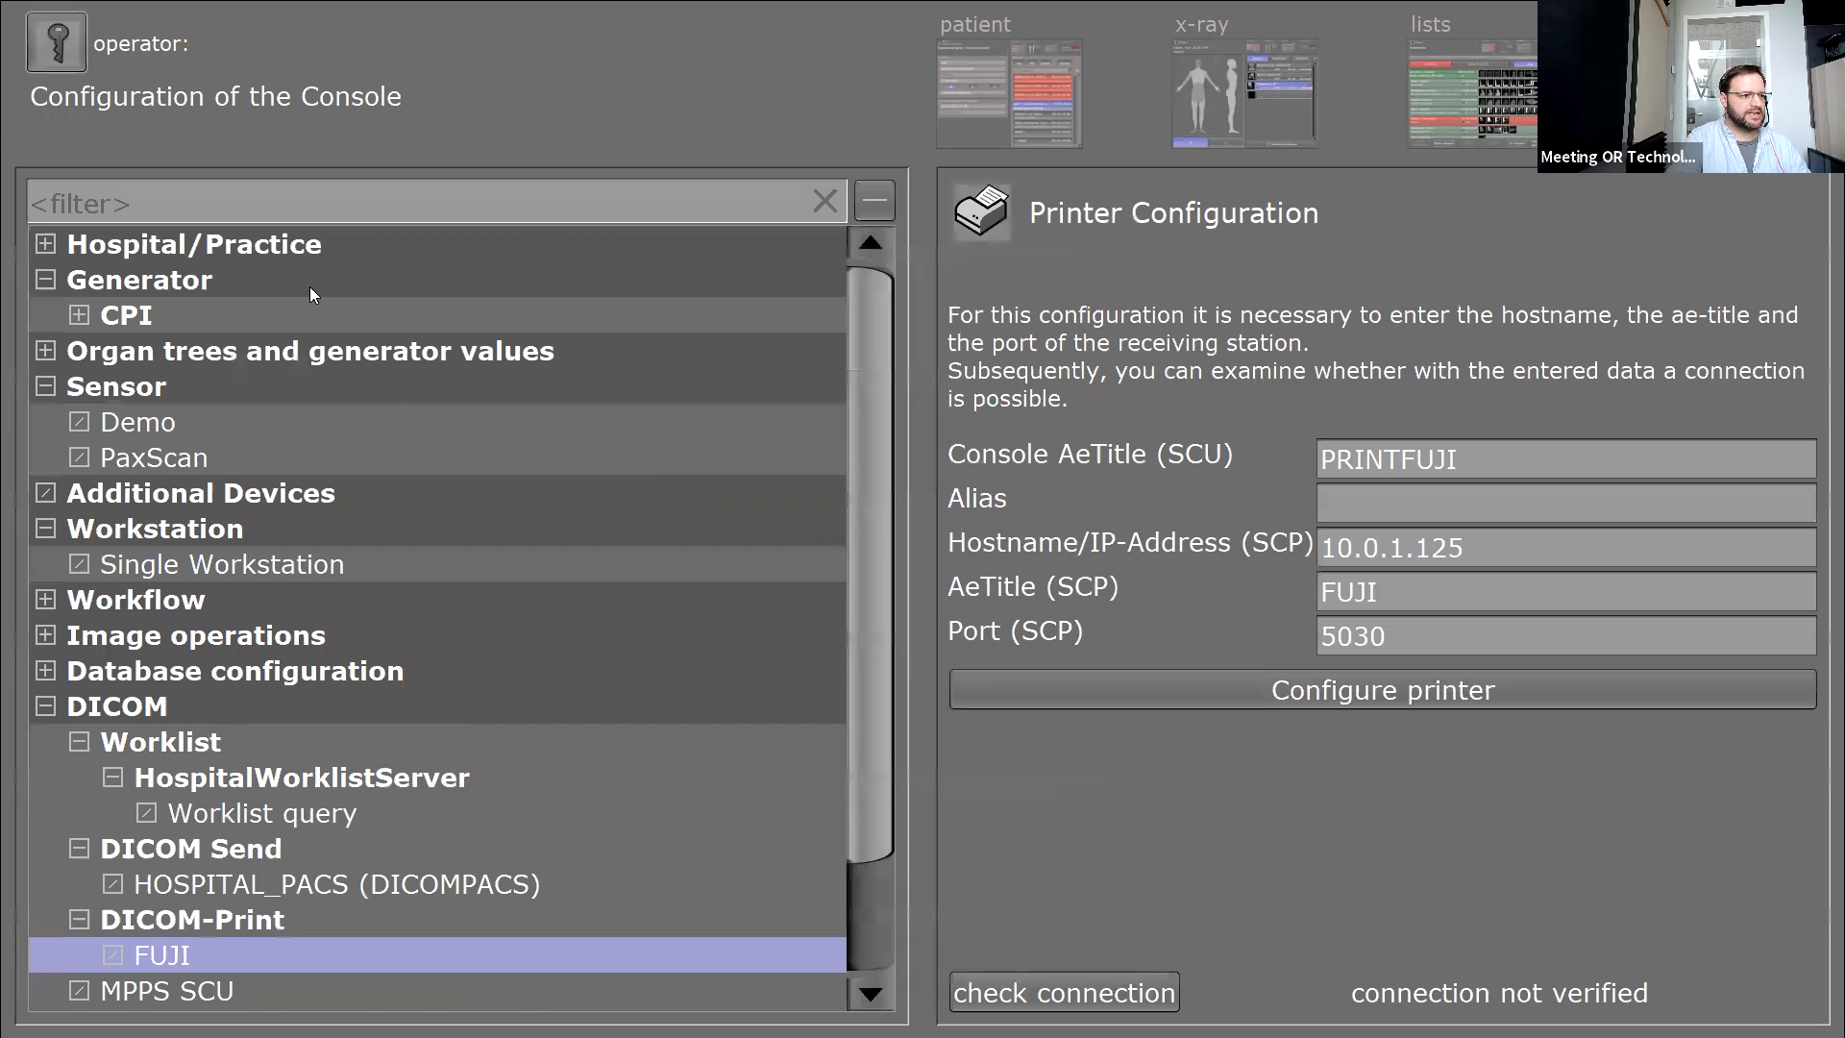
Review the Hospital/Practice name, address and practice stamp, then exit choosing 'No, continue working'.
left_click(167, 251)
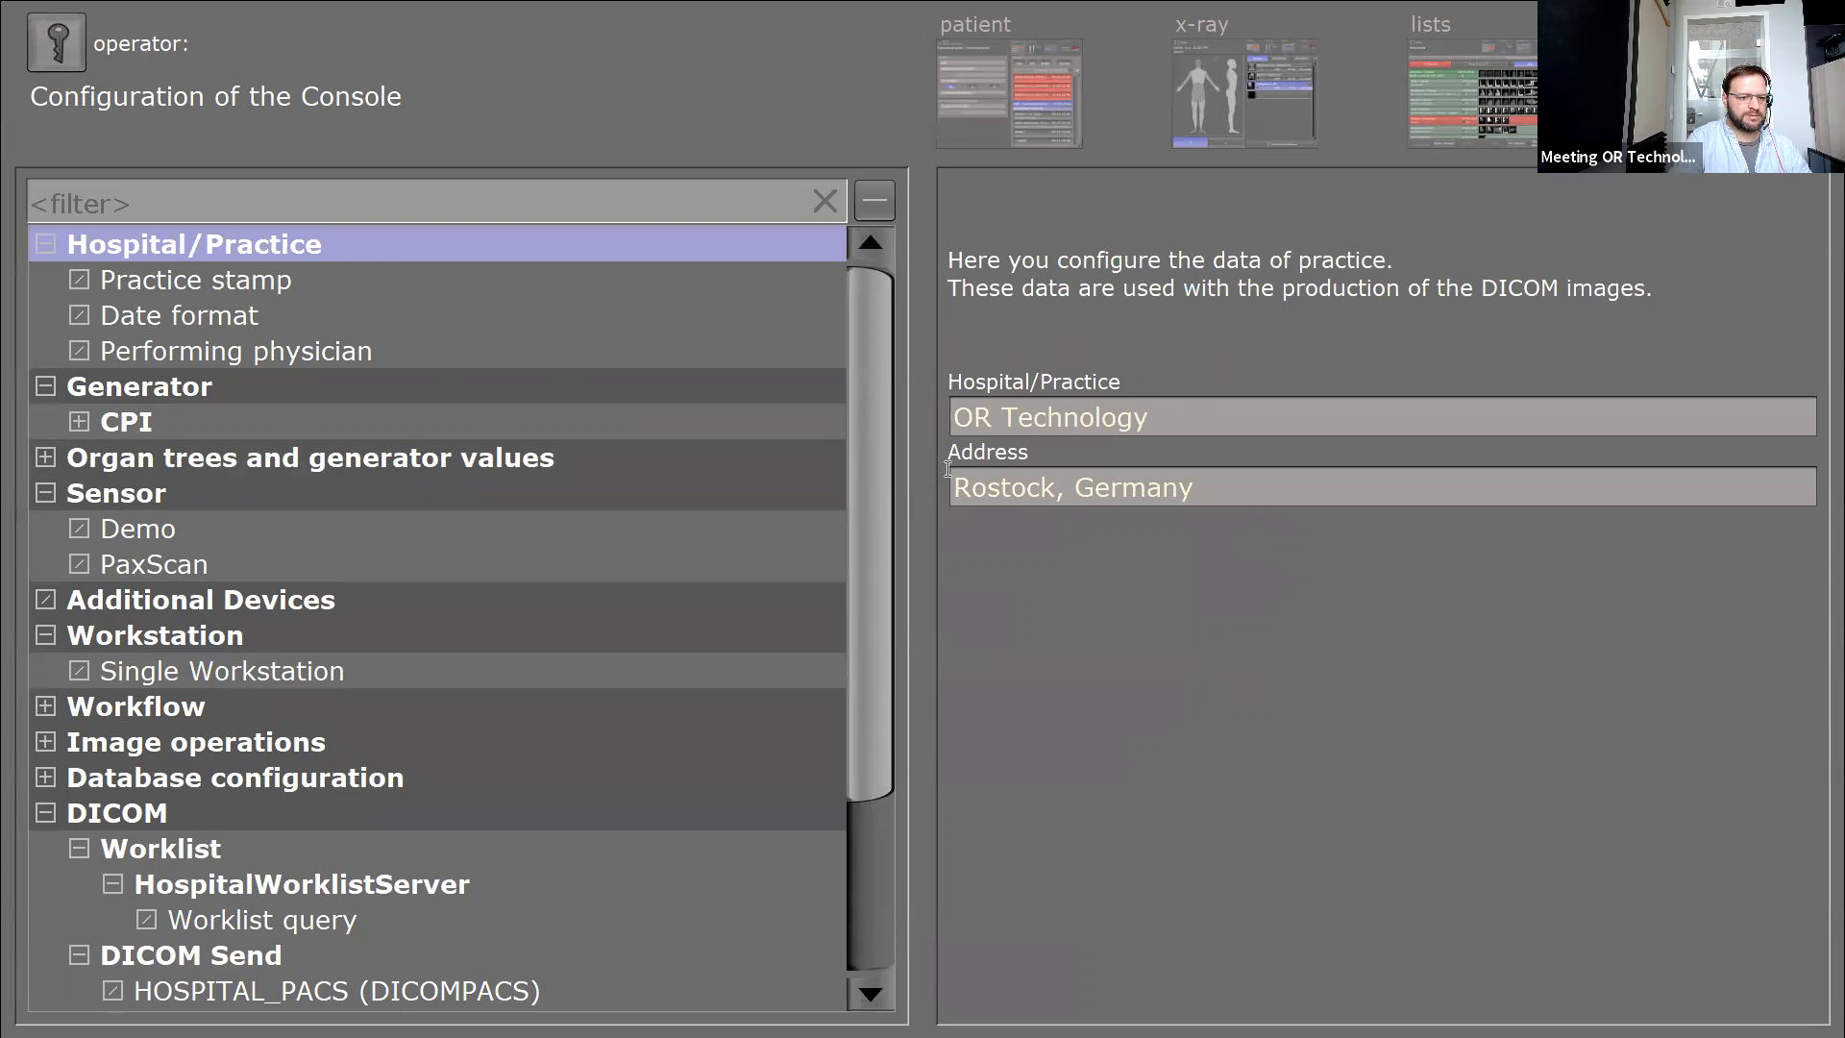
left_click(217, 288)
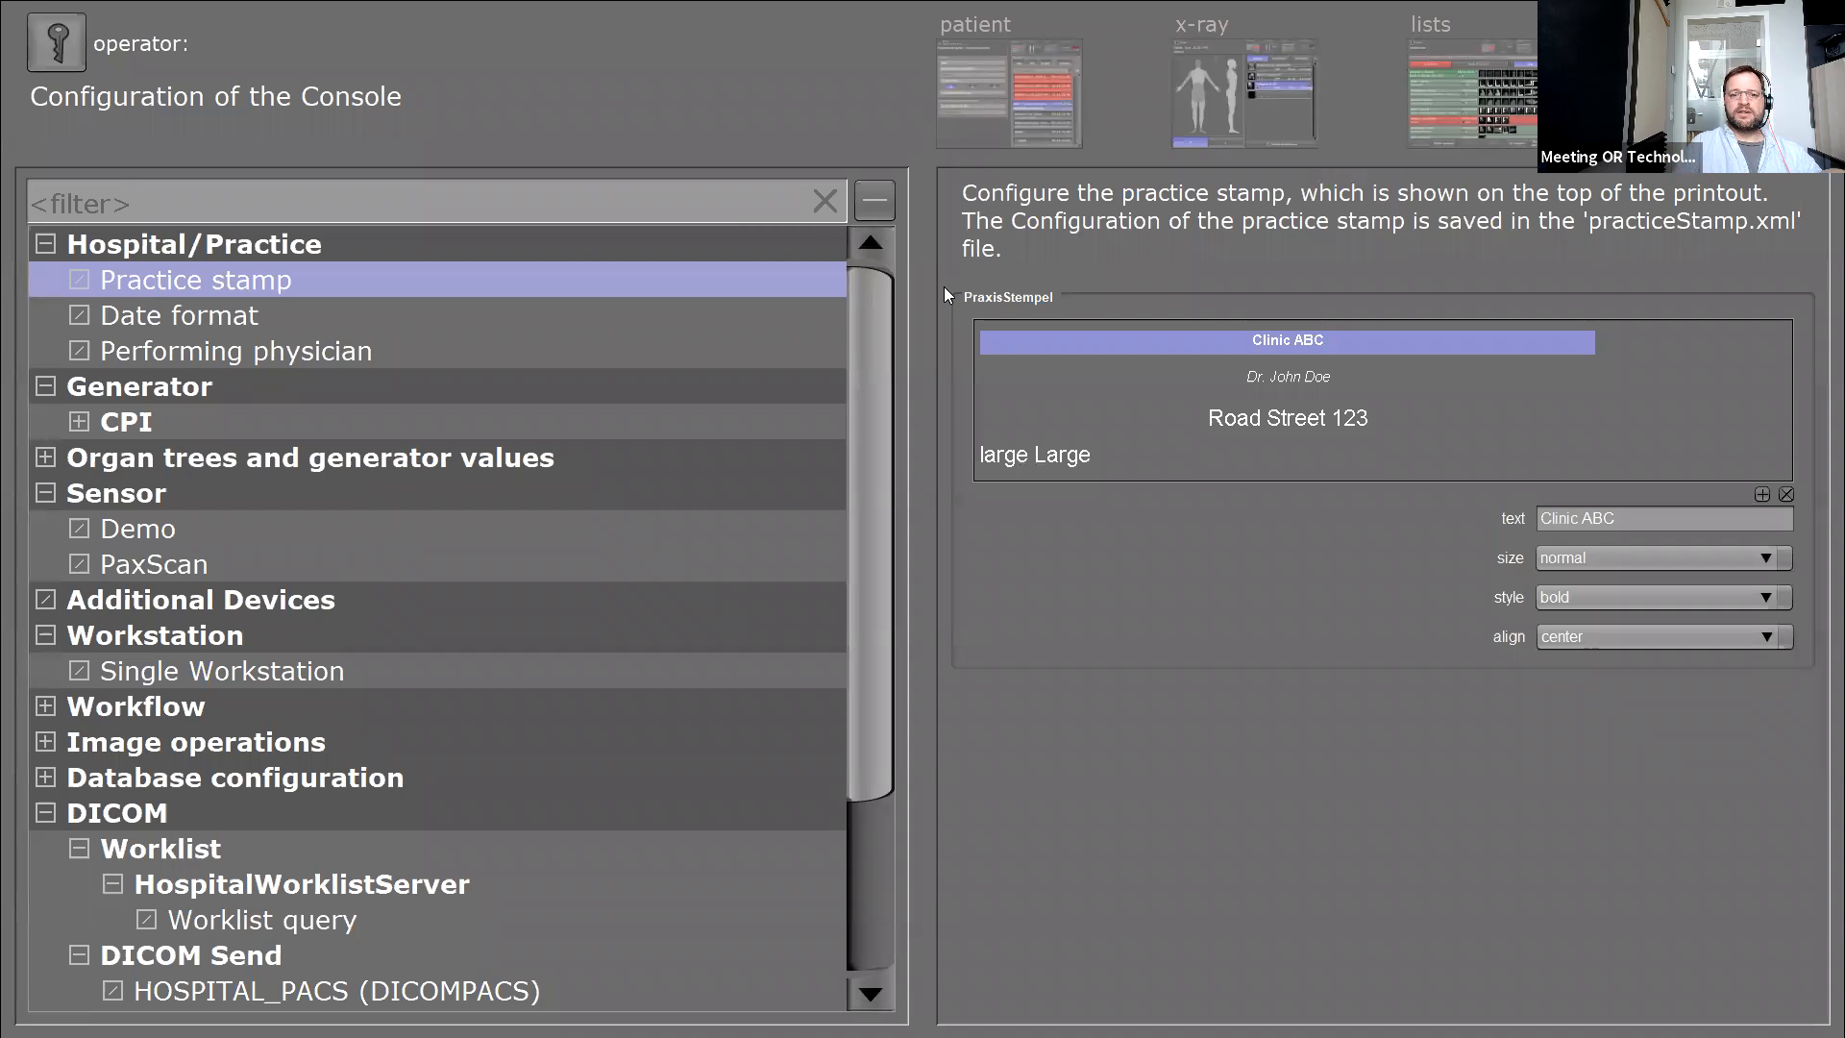
left_click(1437, 101)
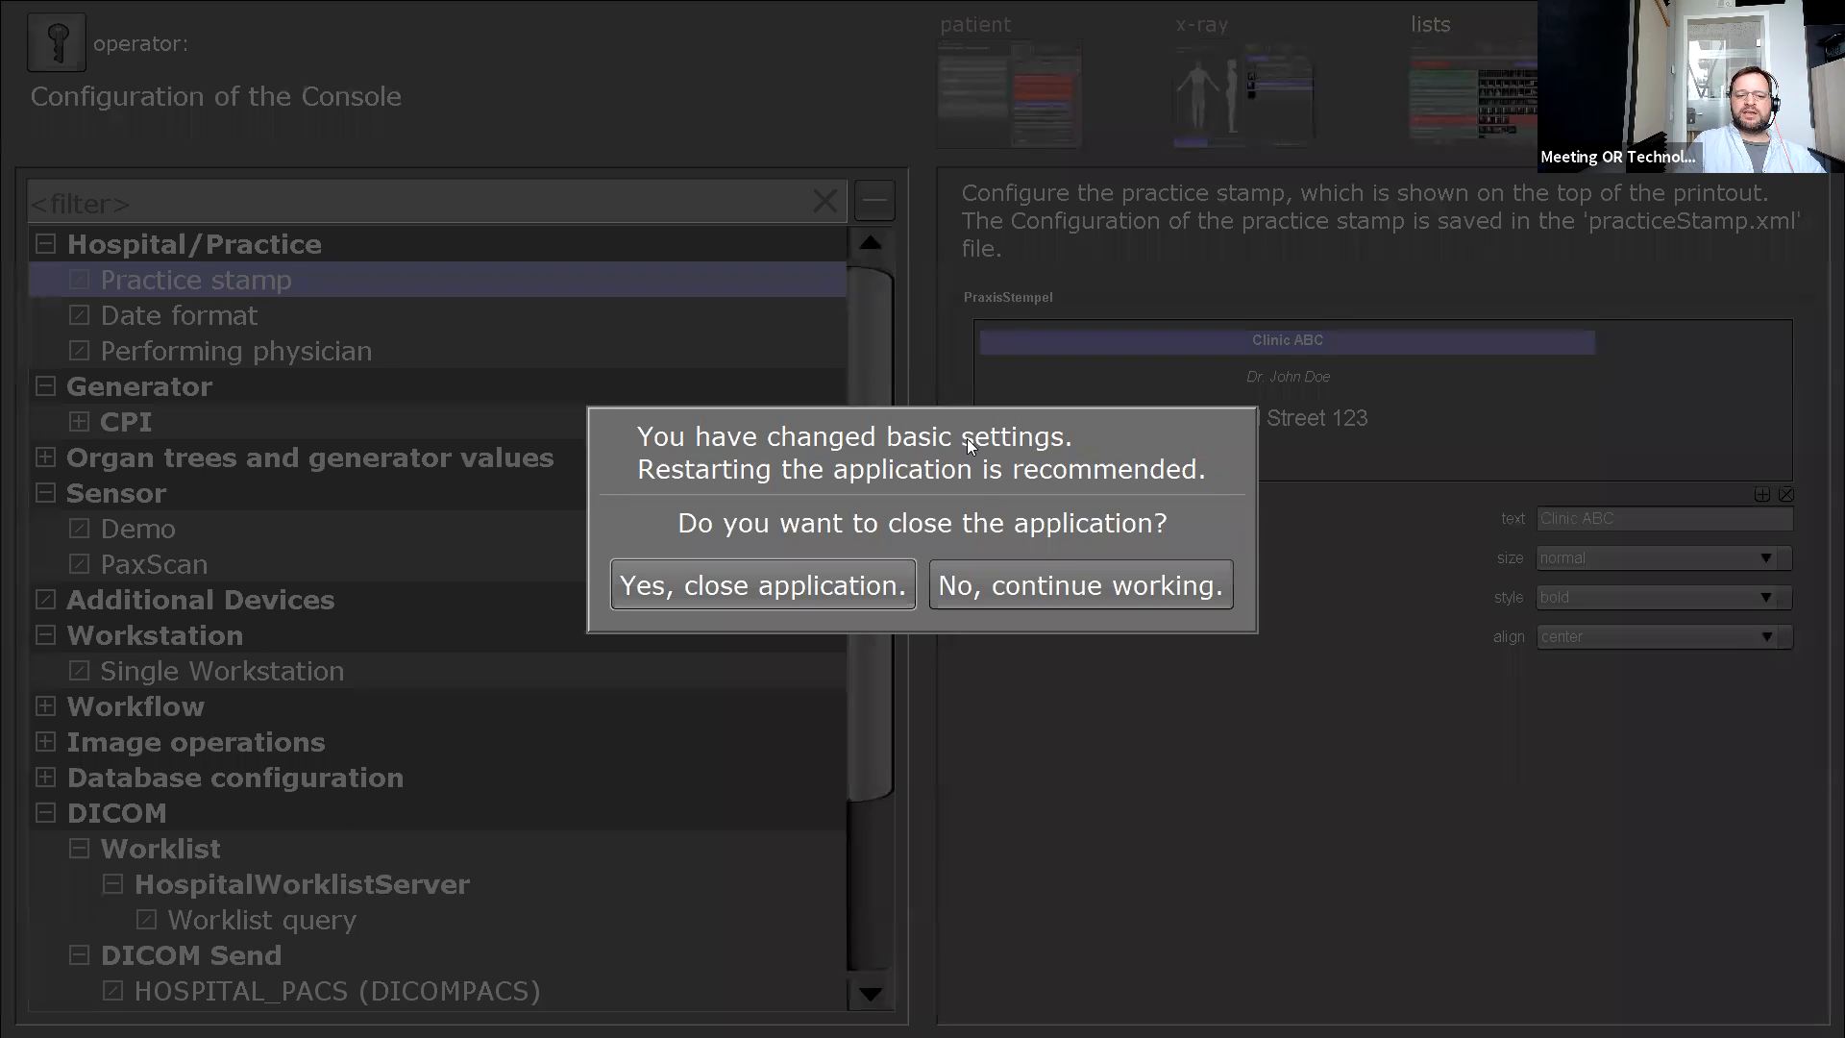
left_click(1070, 586)
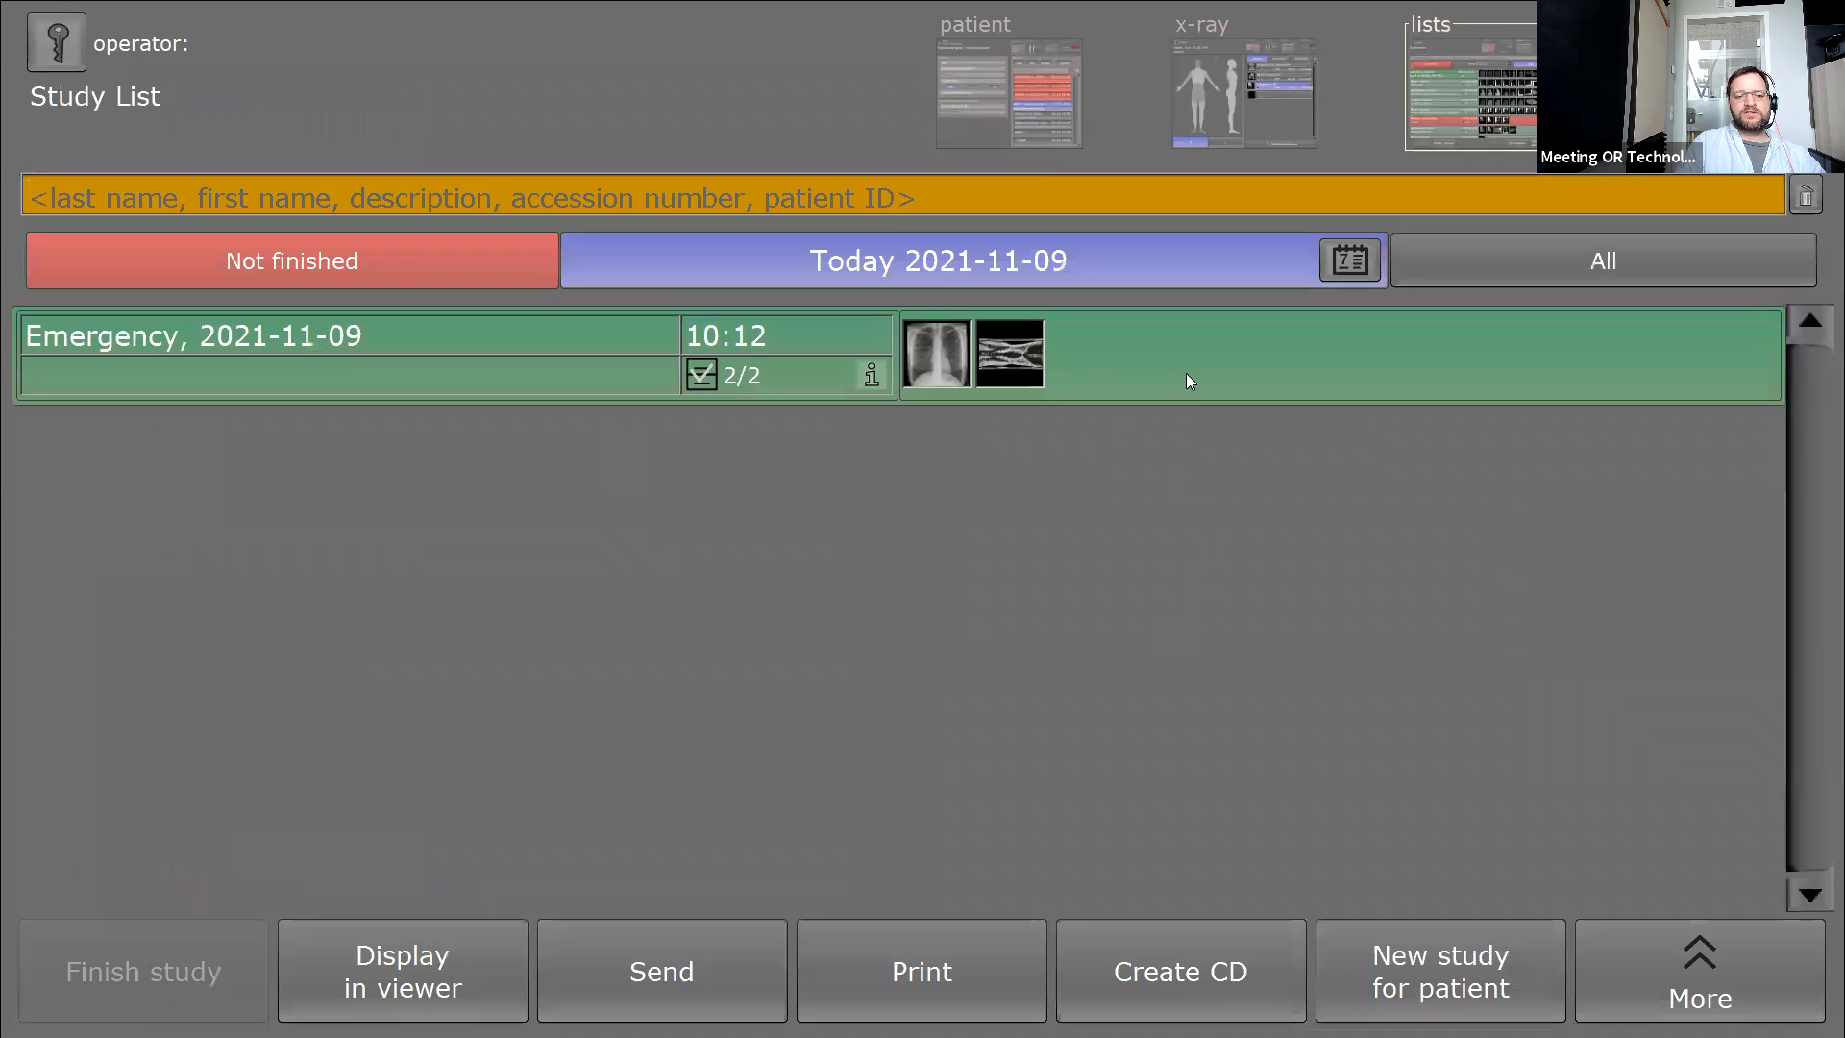
Open the emergency study in the viewer and bring up the management tools and shortcuts panel.
left_click(421, 943)
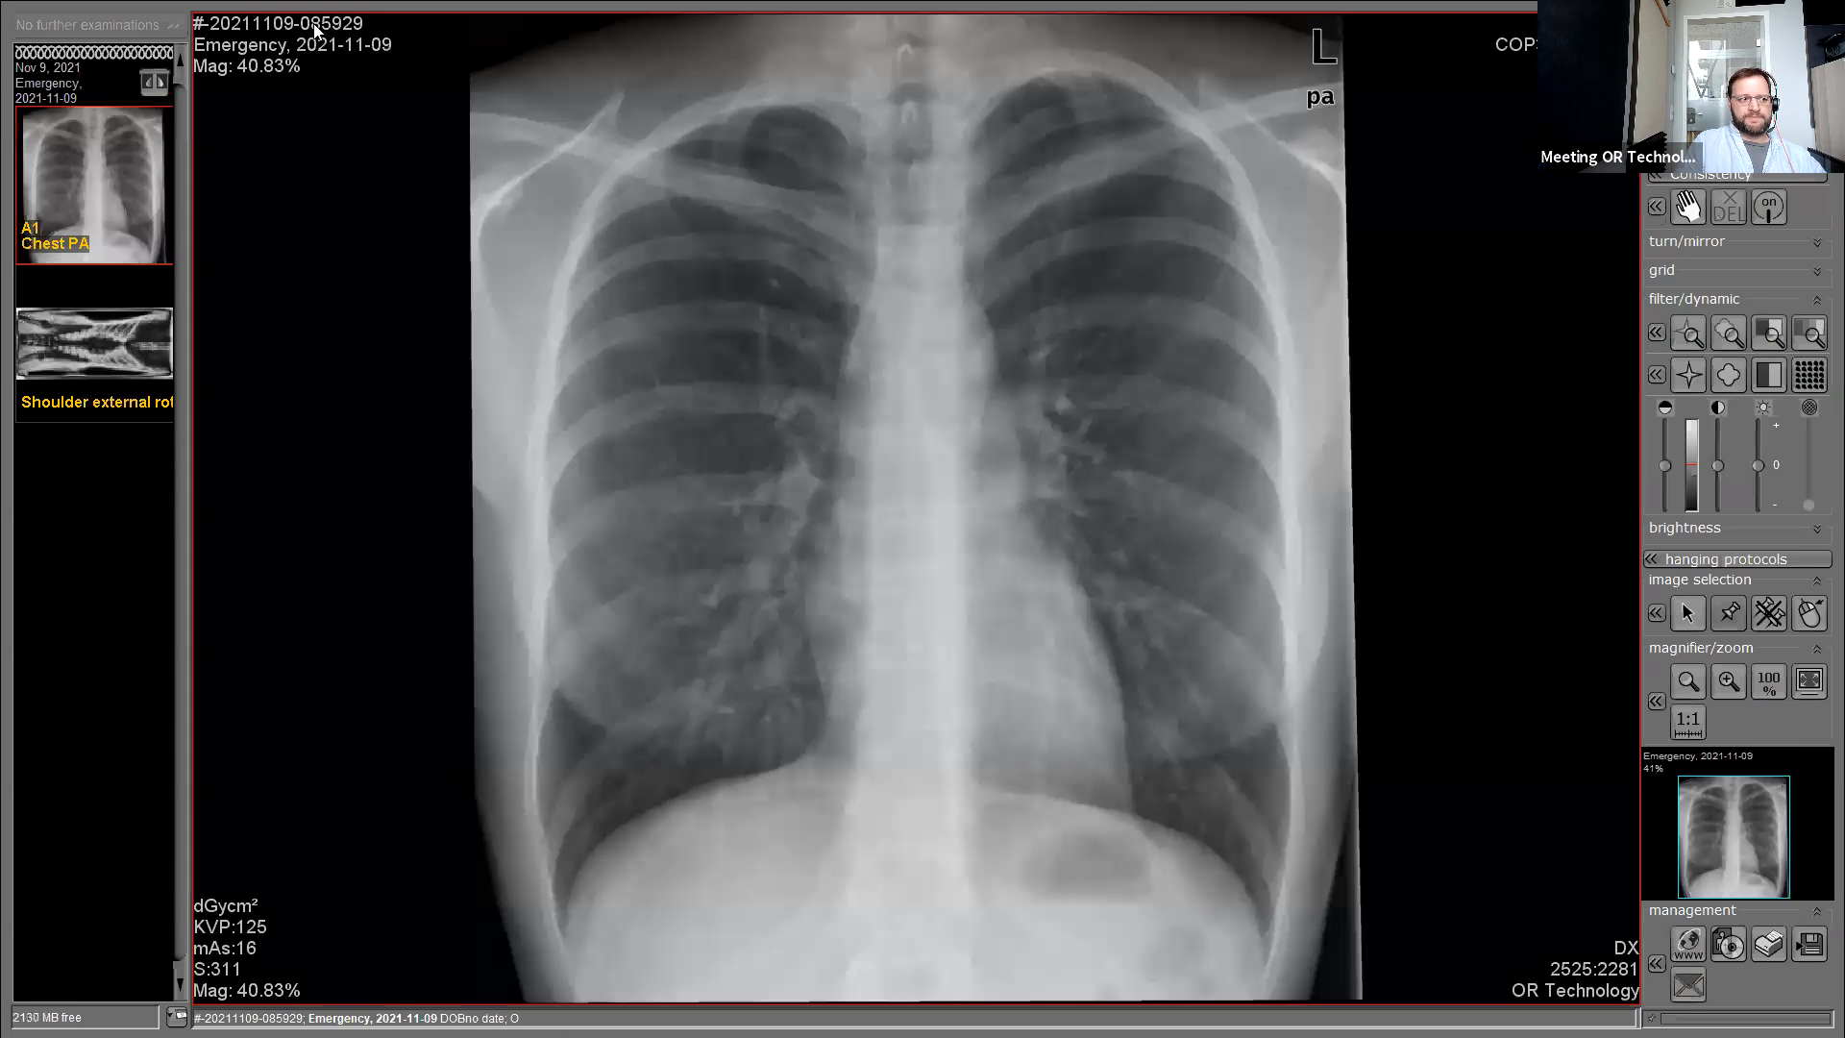
left_click(1655, 965)
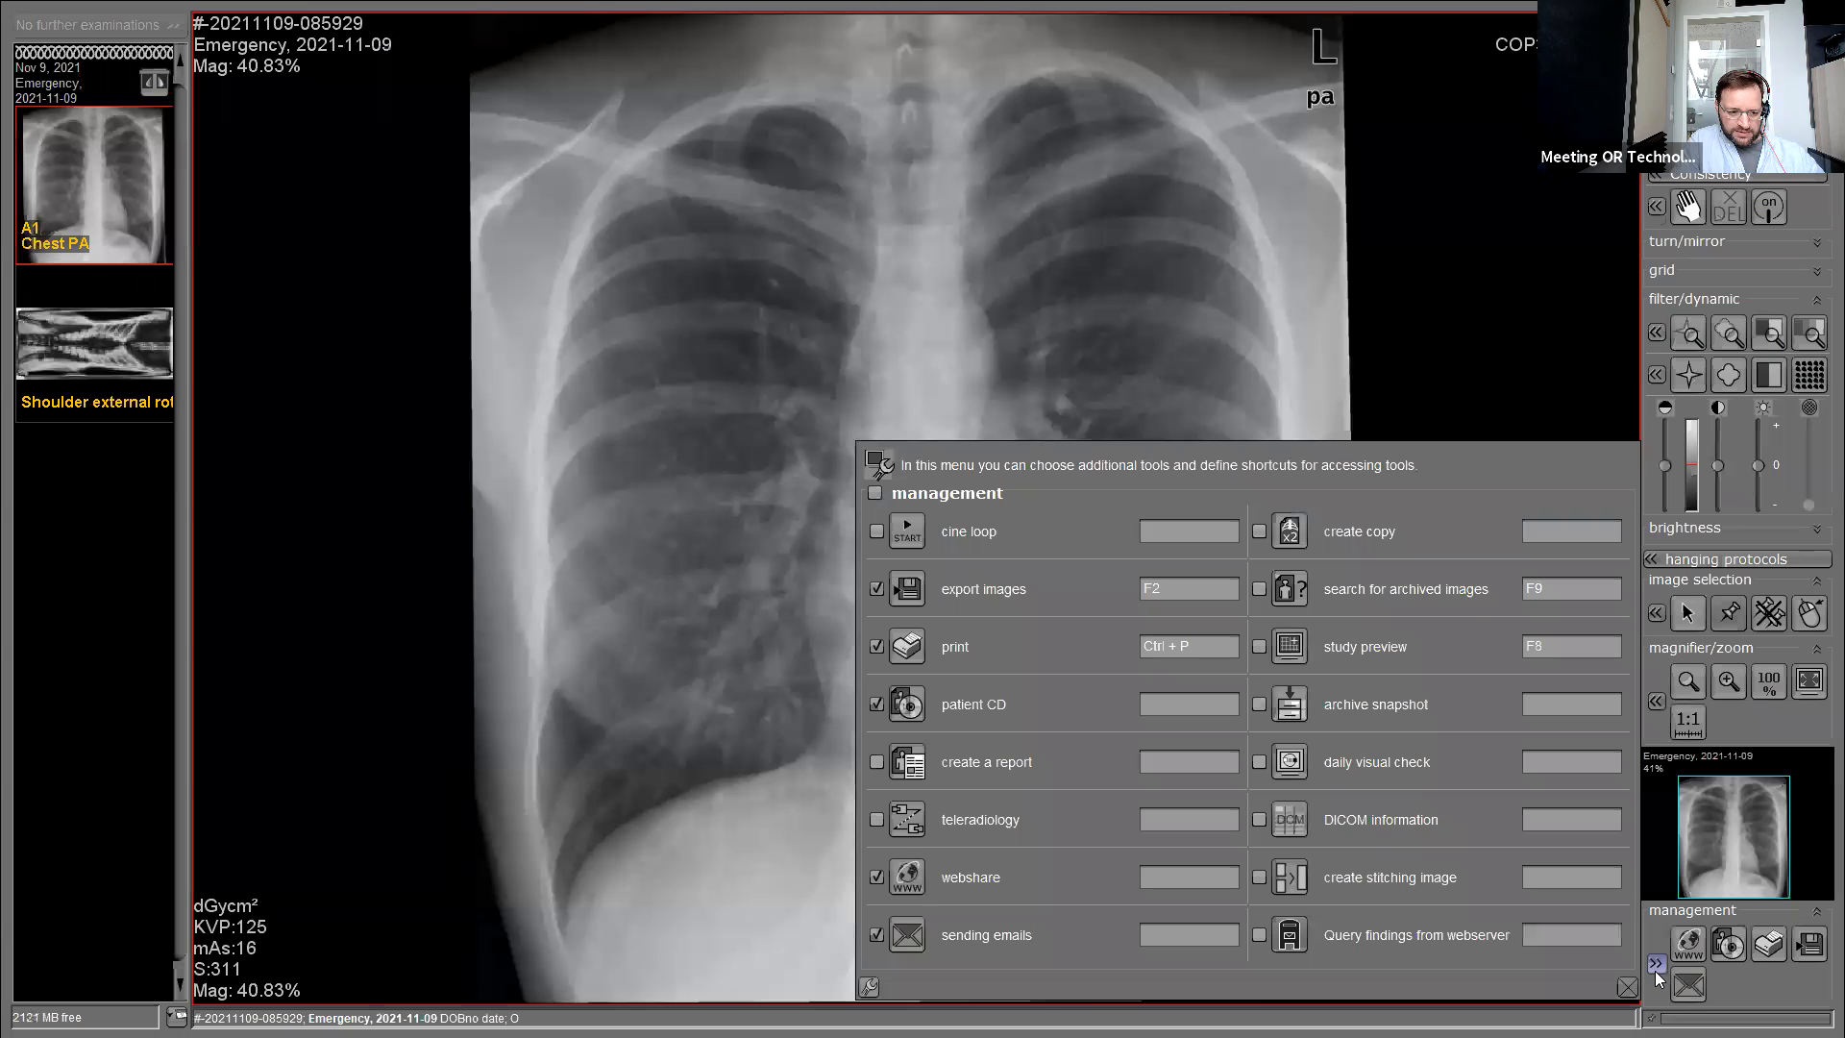
left_click(1654, 966)
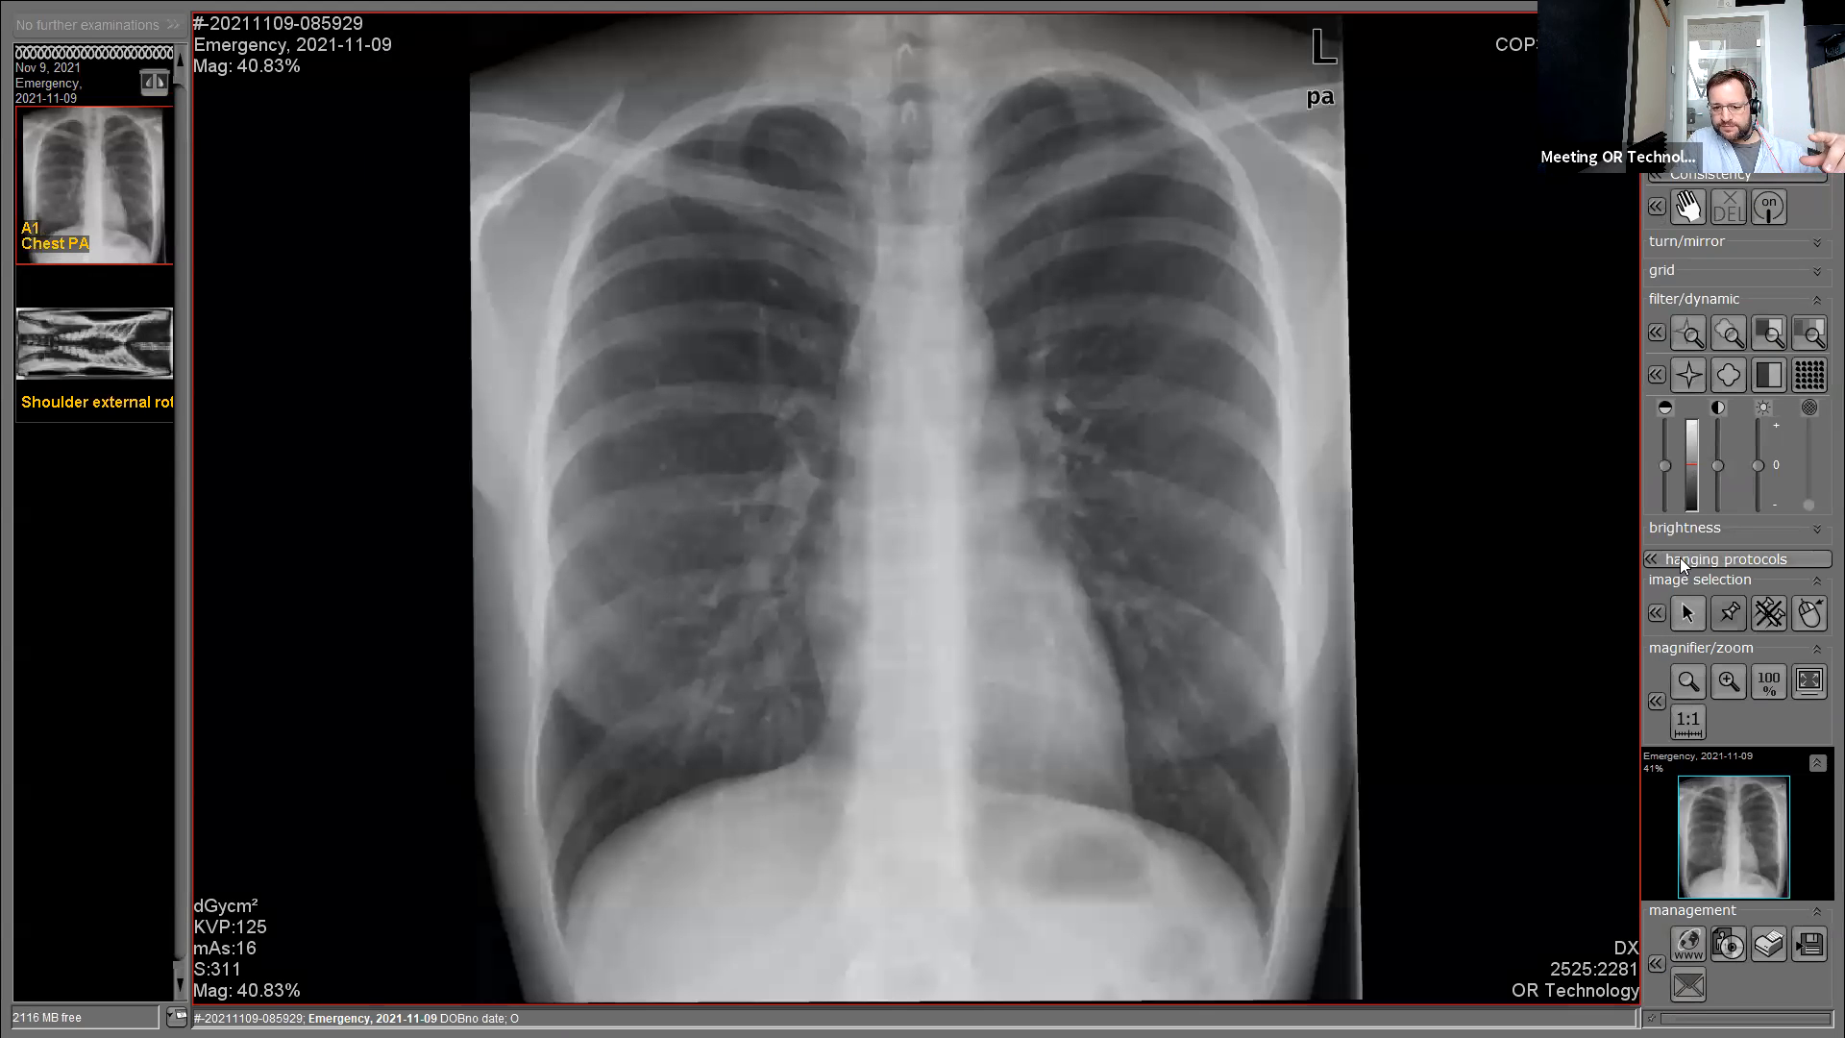
left_click(1655, 963)
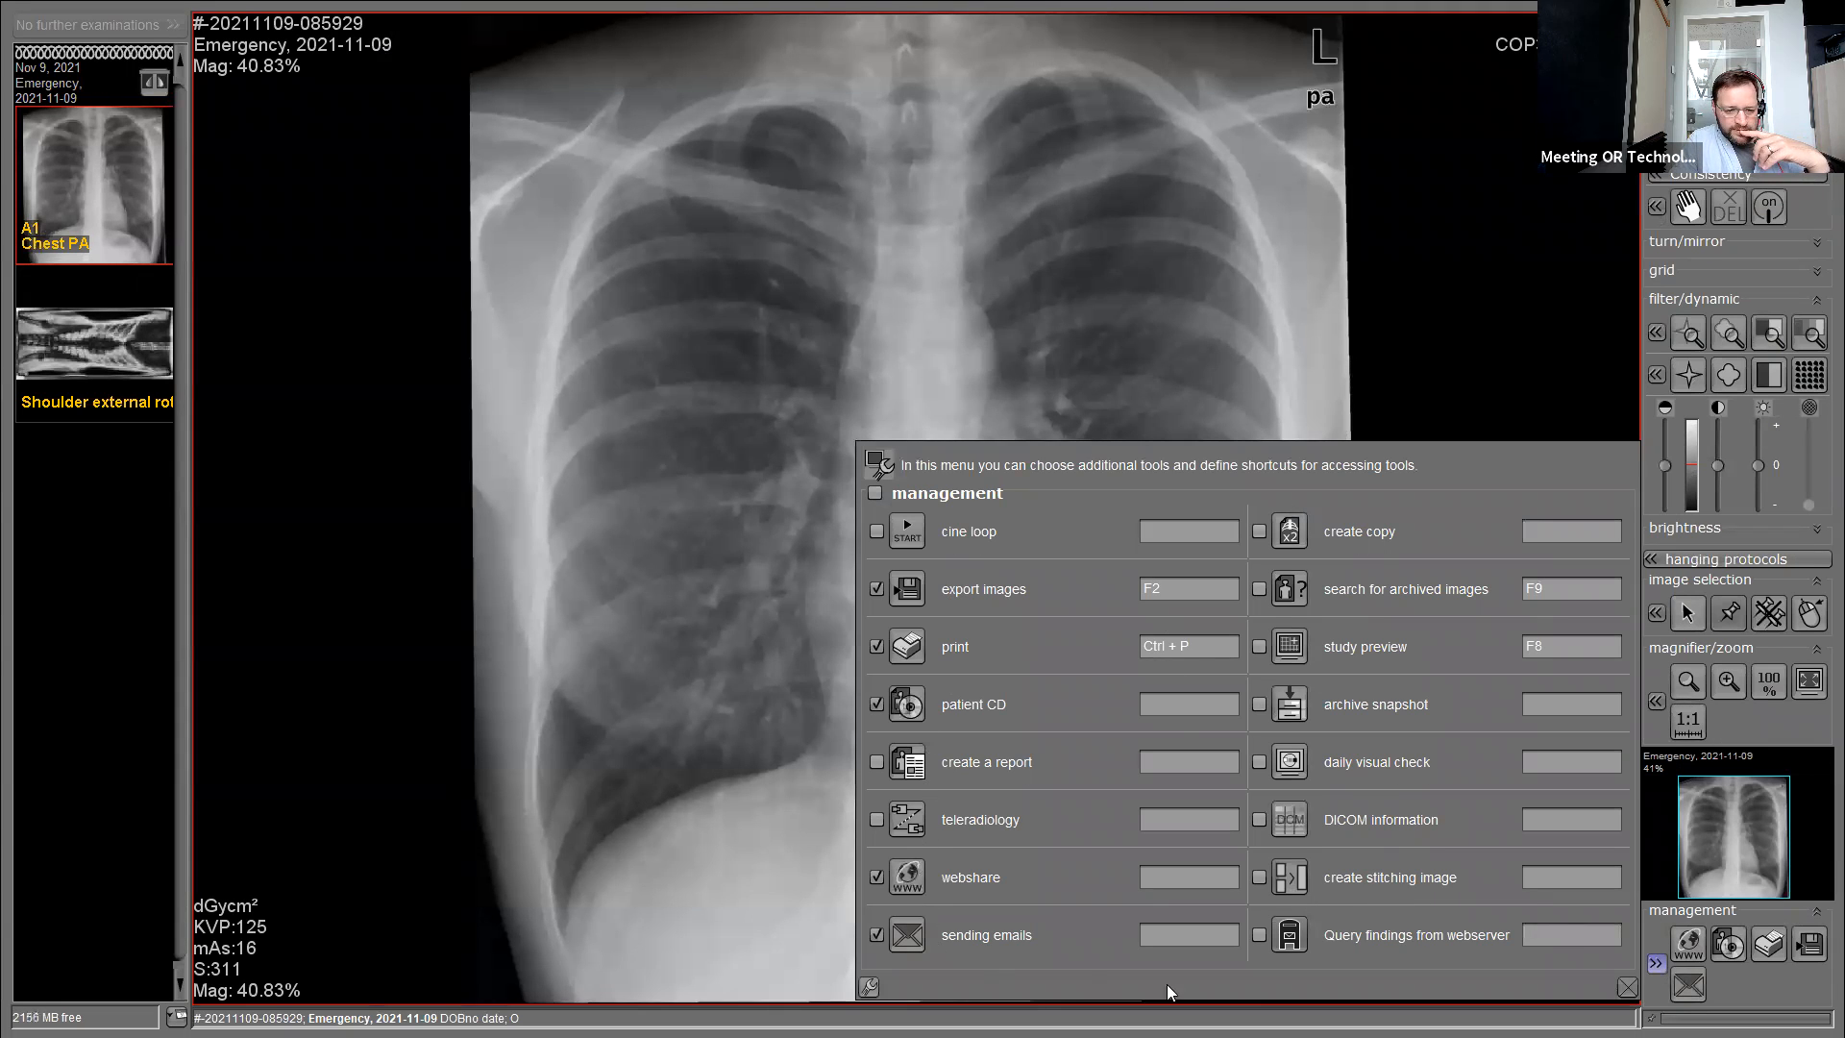
Move and enlarge the tool Configuration dialogue to see Databases, close it, then press F12 for System preferences.
left_click(871, 990)
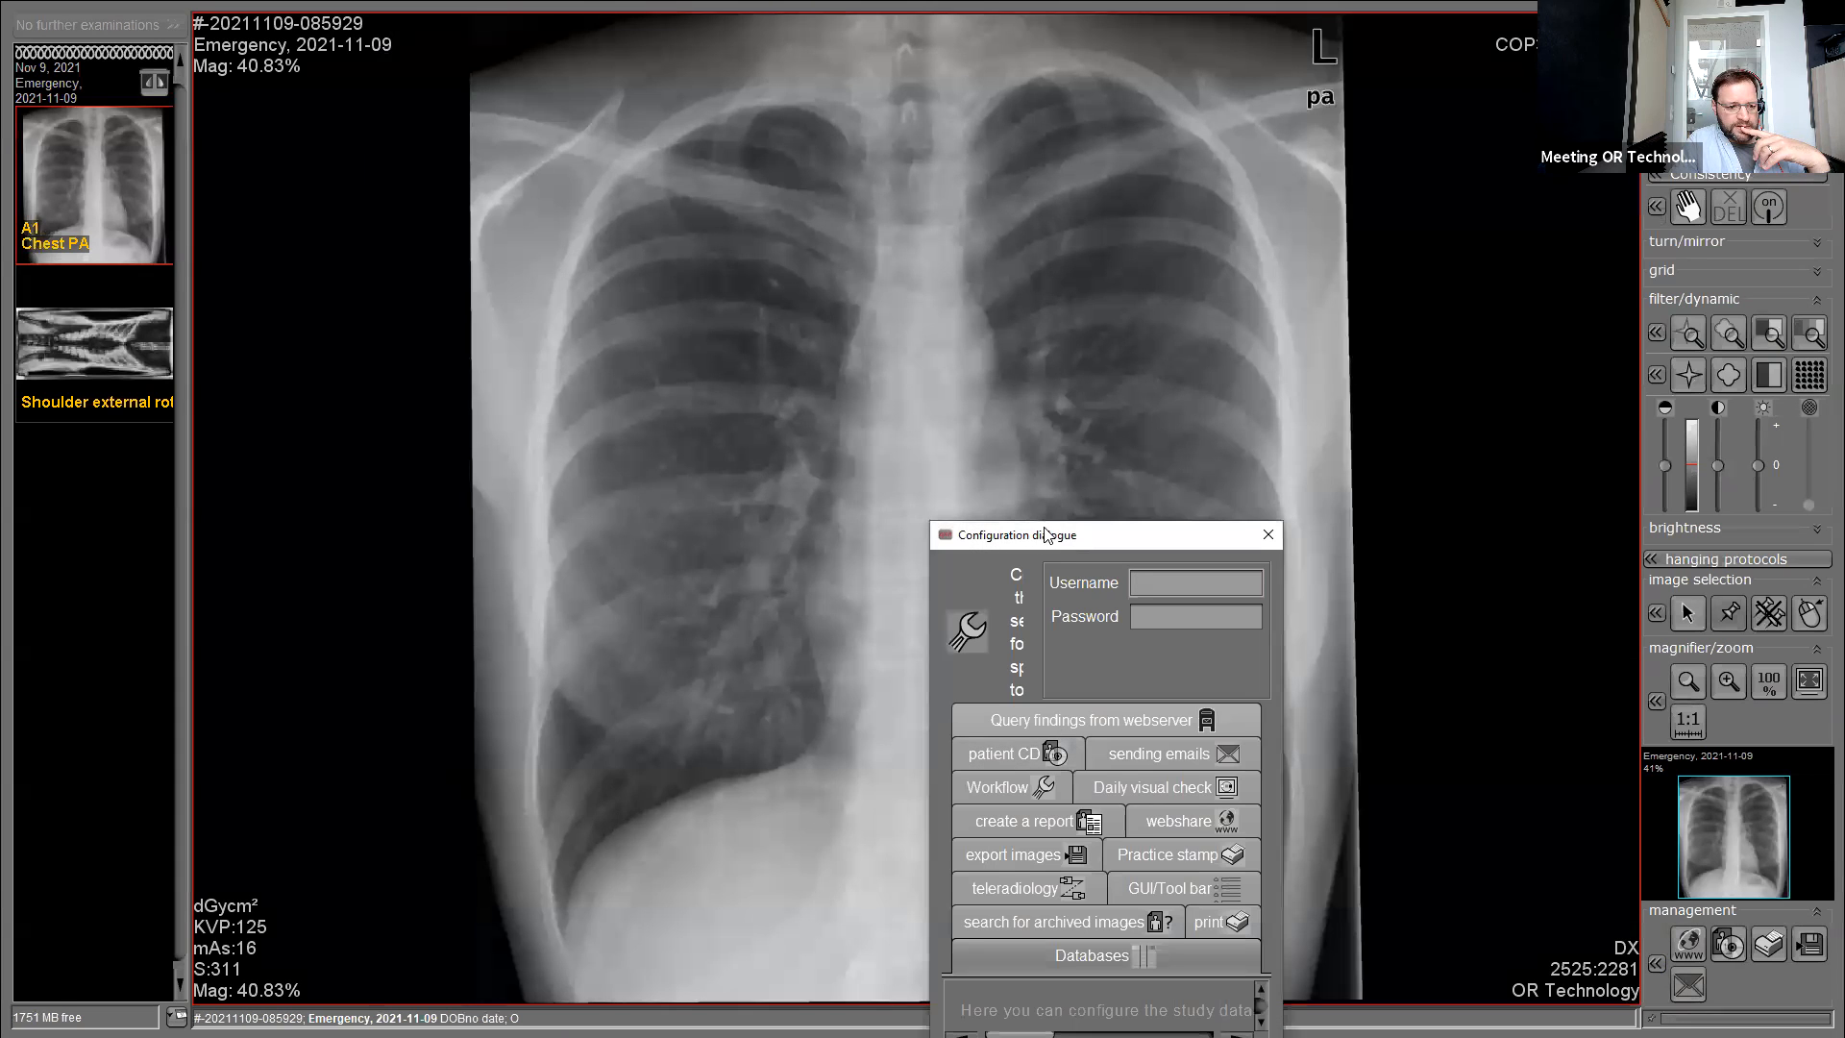
left_click_drag(1020, 535, 467, 135)
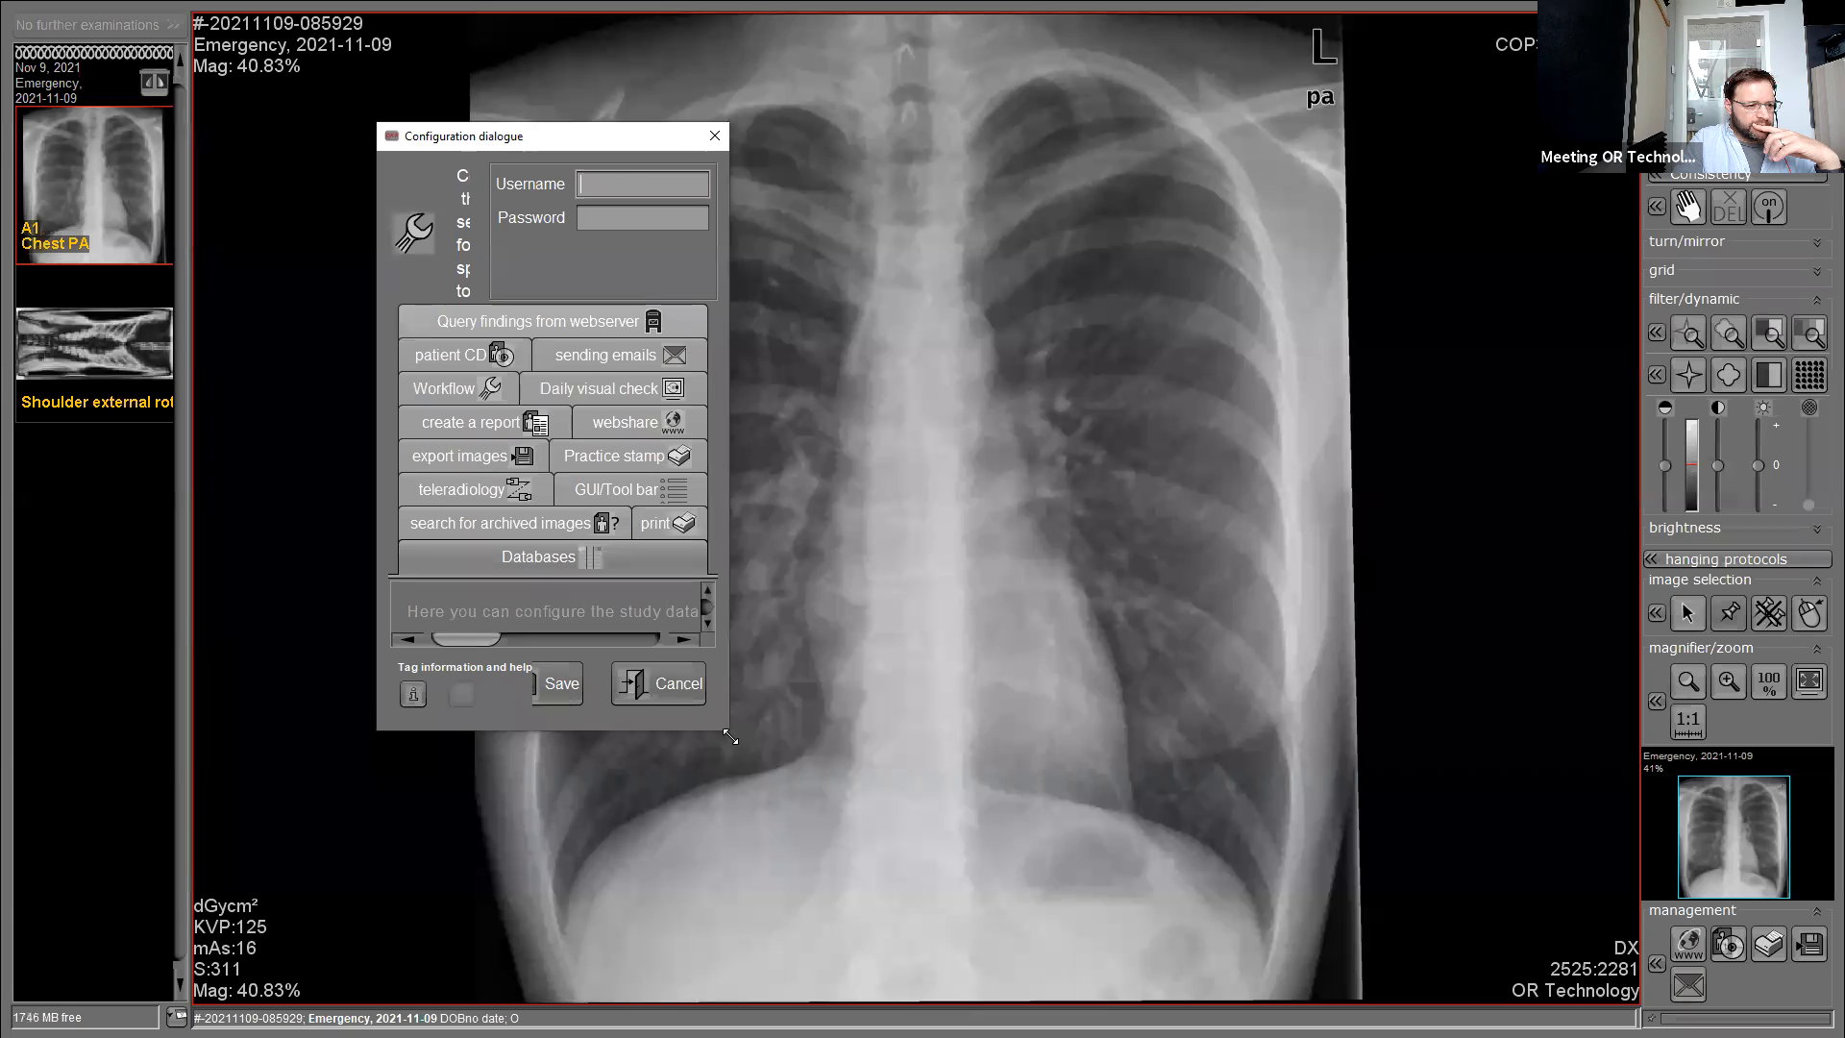
left_click_drag(730, 736, 1623, 913)
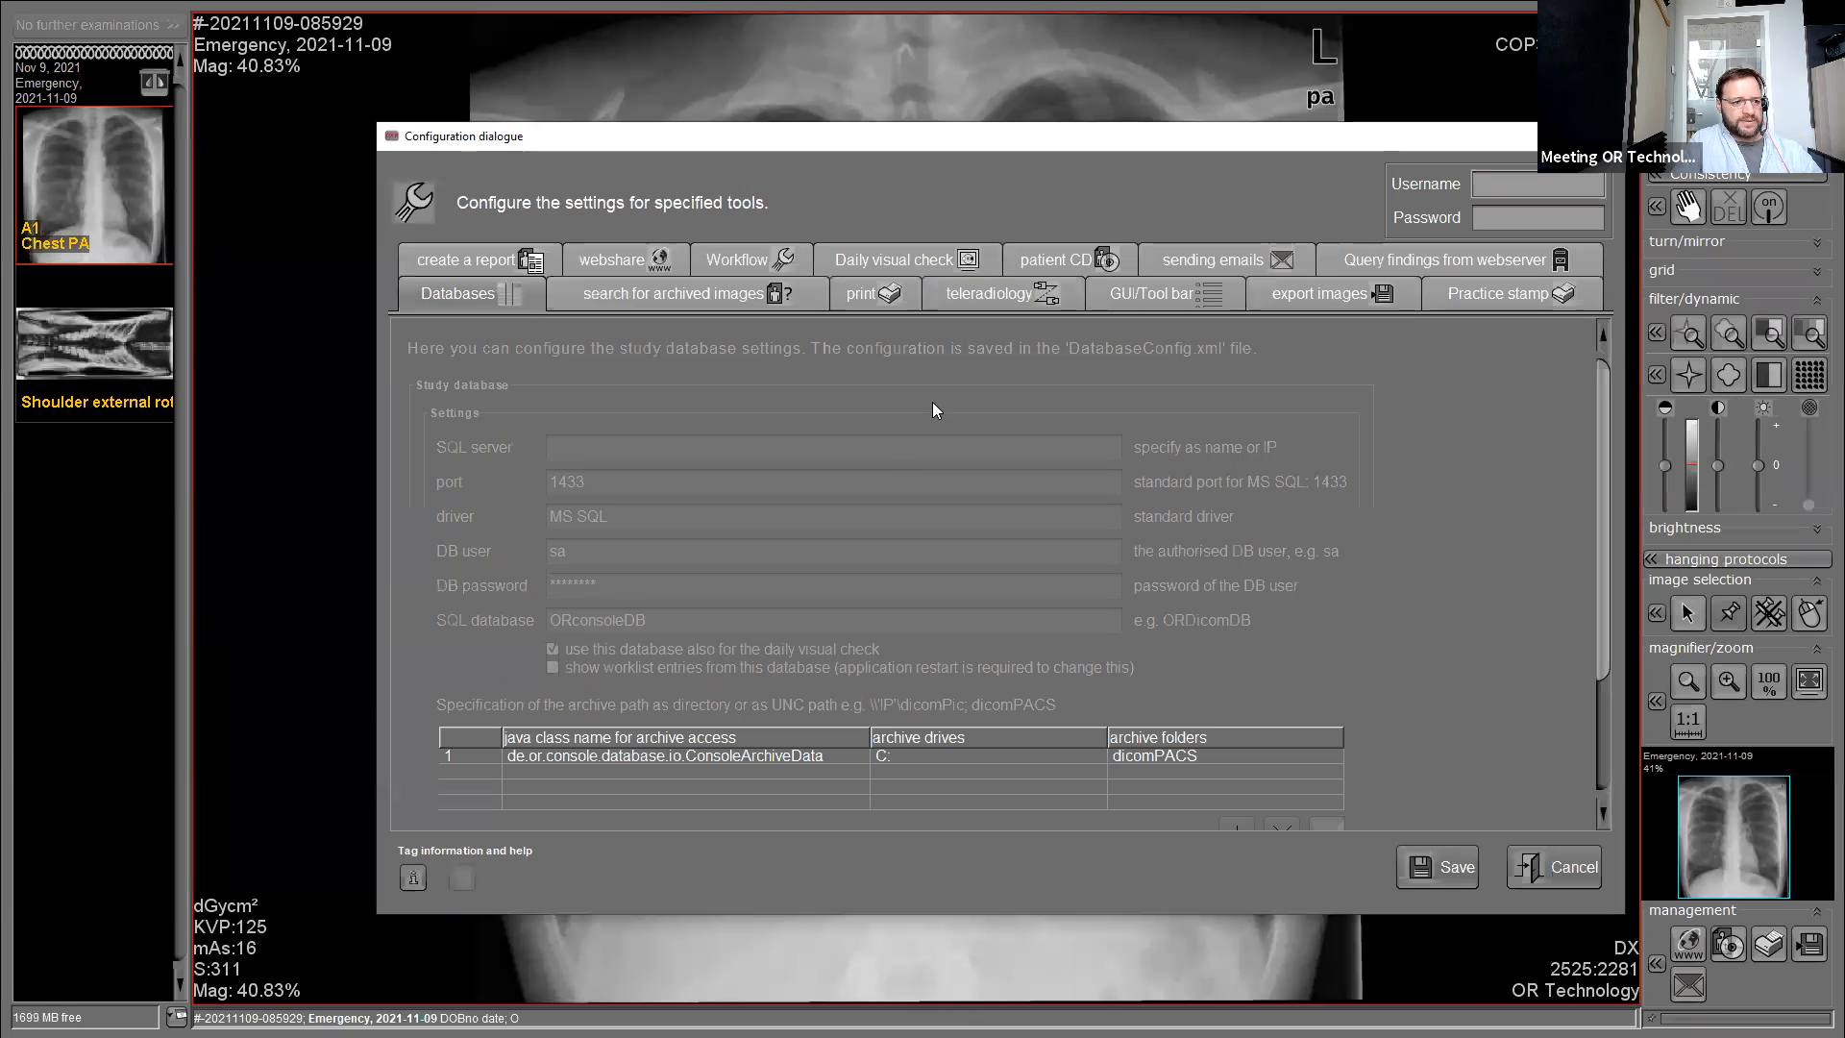
left_click(1603, 136)
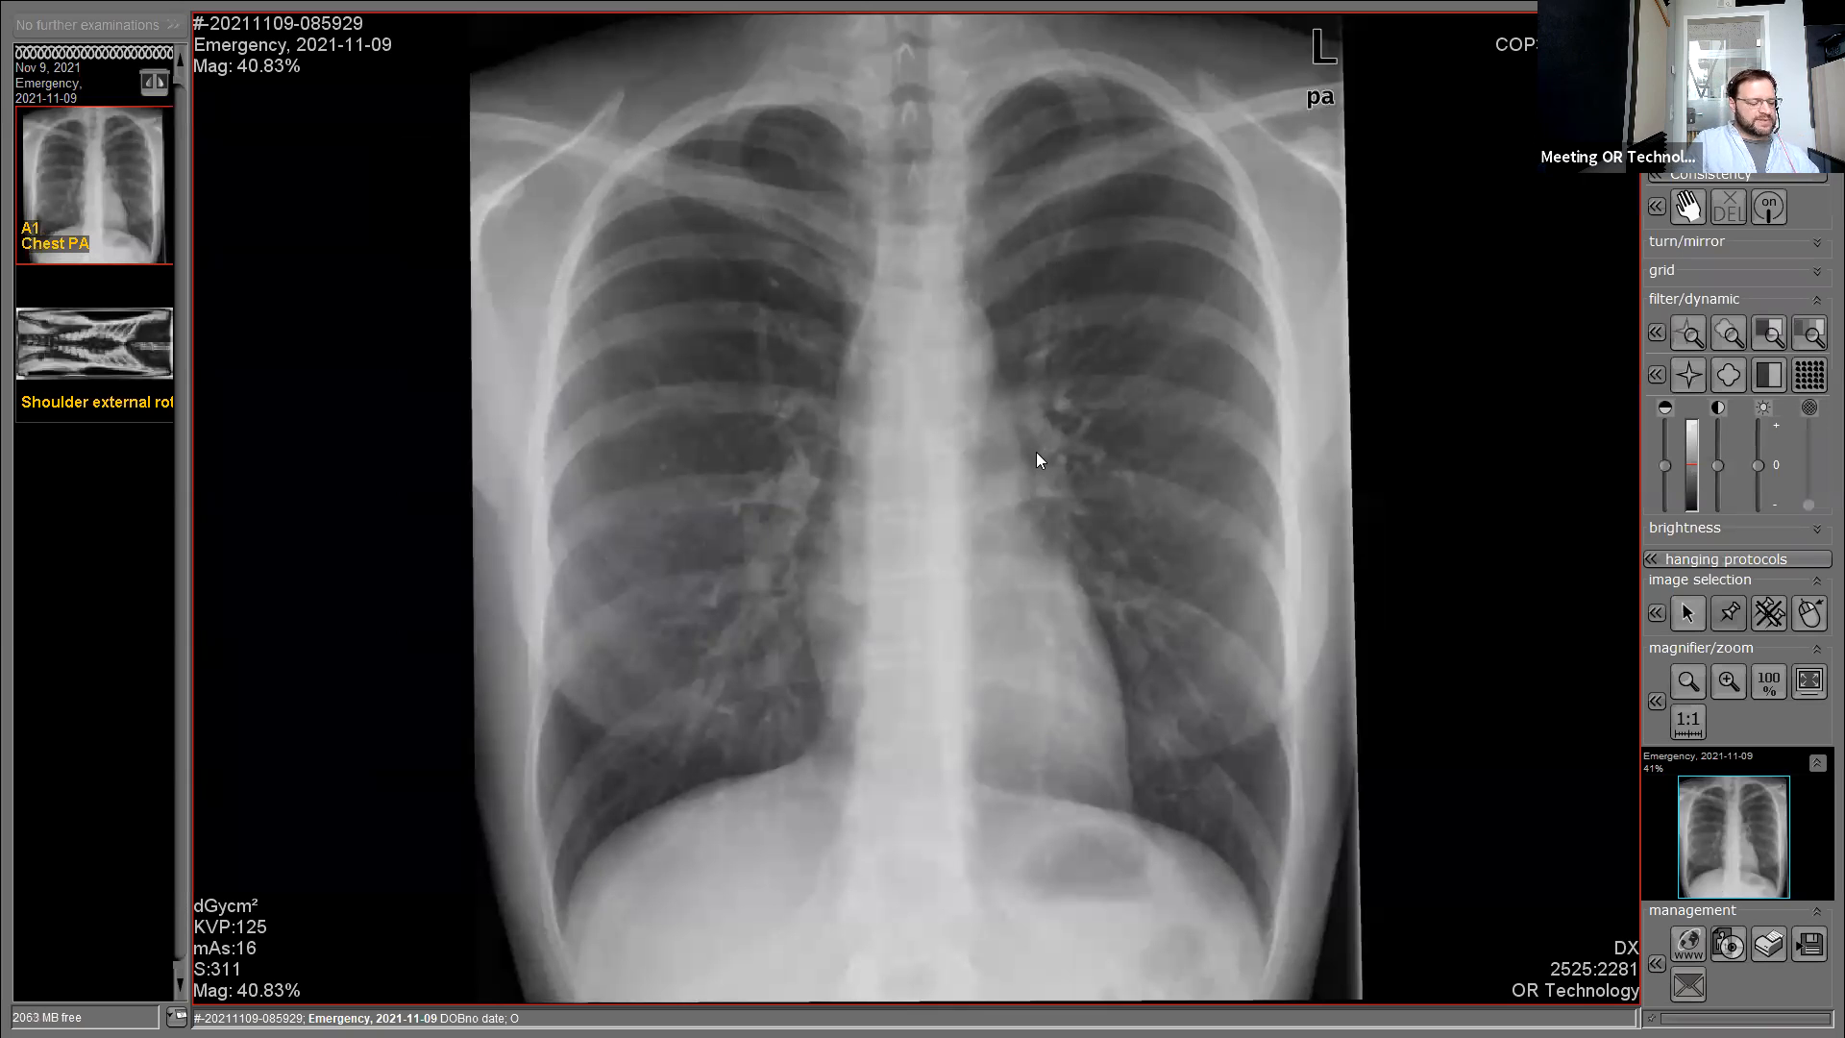
key("F12")
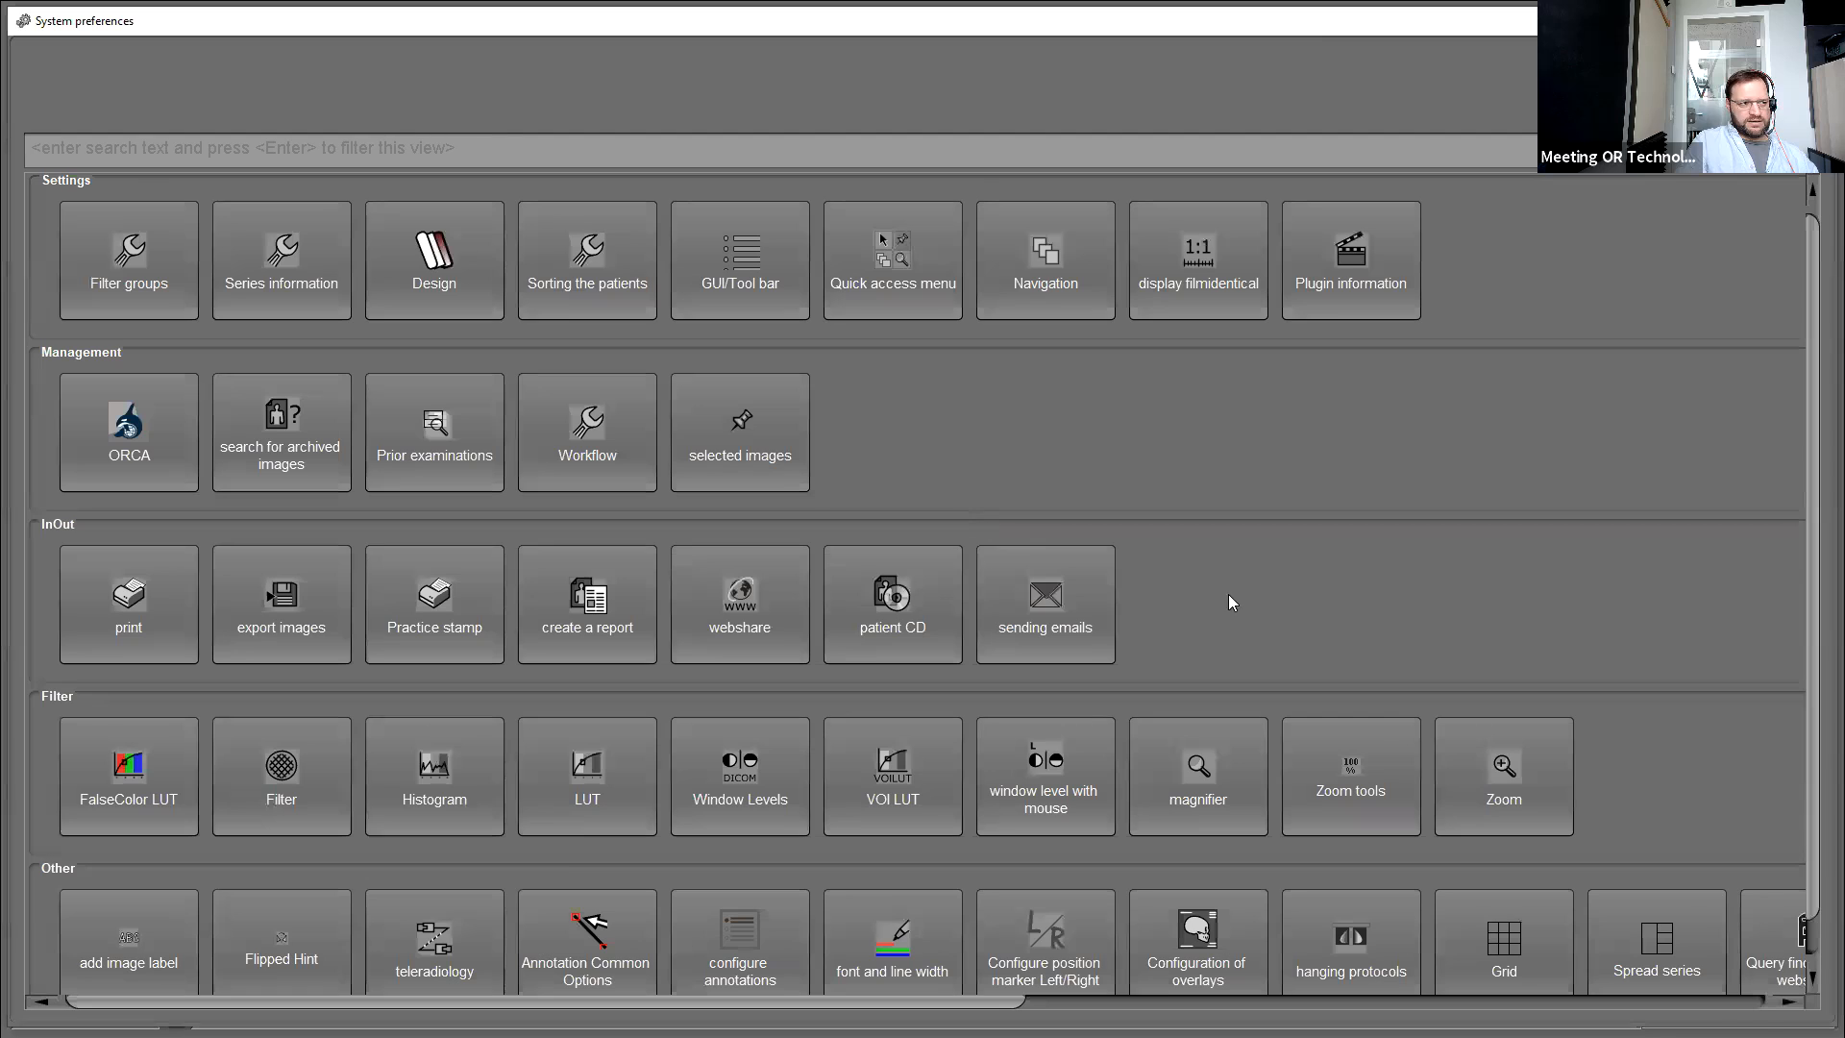
Filter System preferences by 'over' and open Configuration of overlays for TagOverlayOR.xml.
left_click(1814, 21)
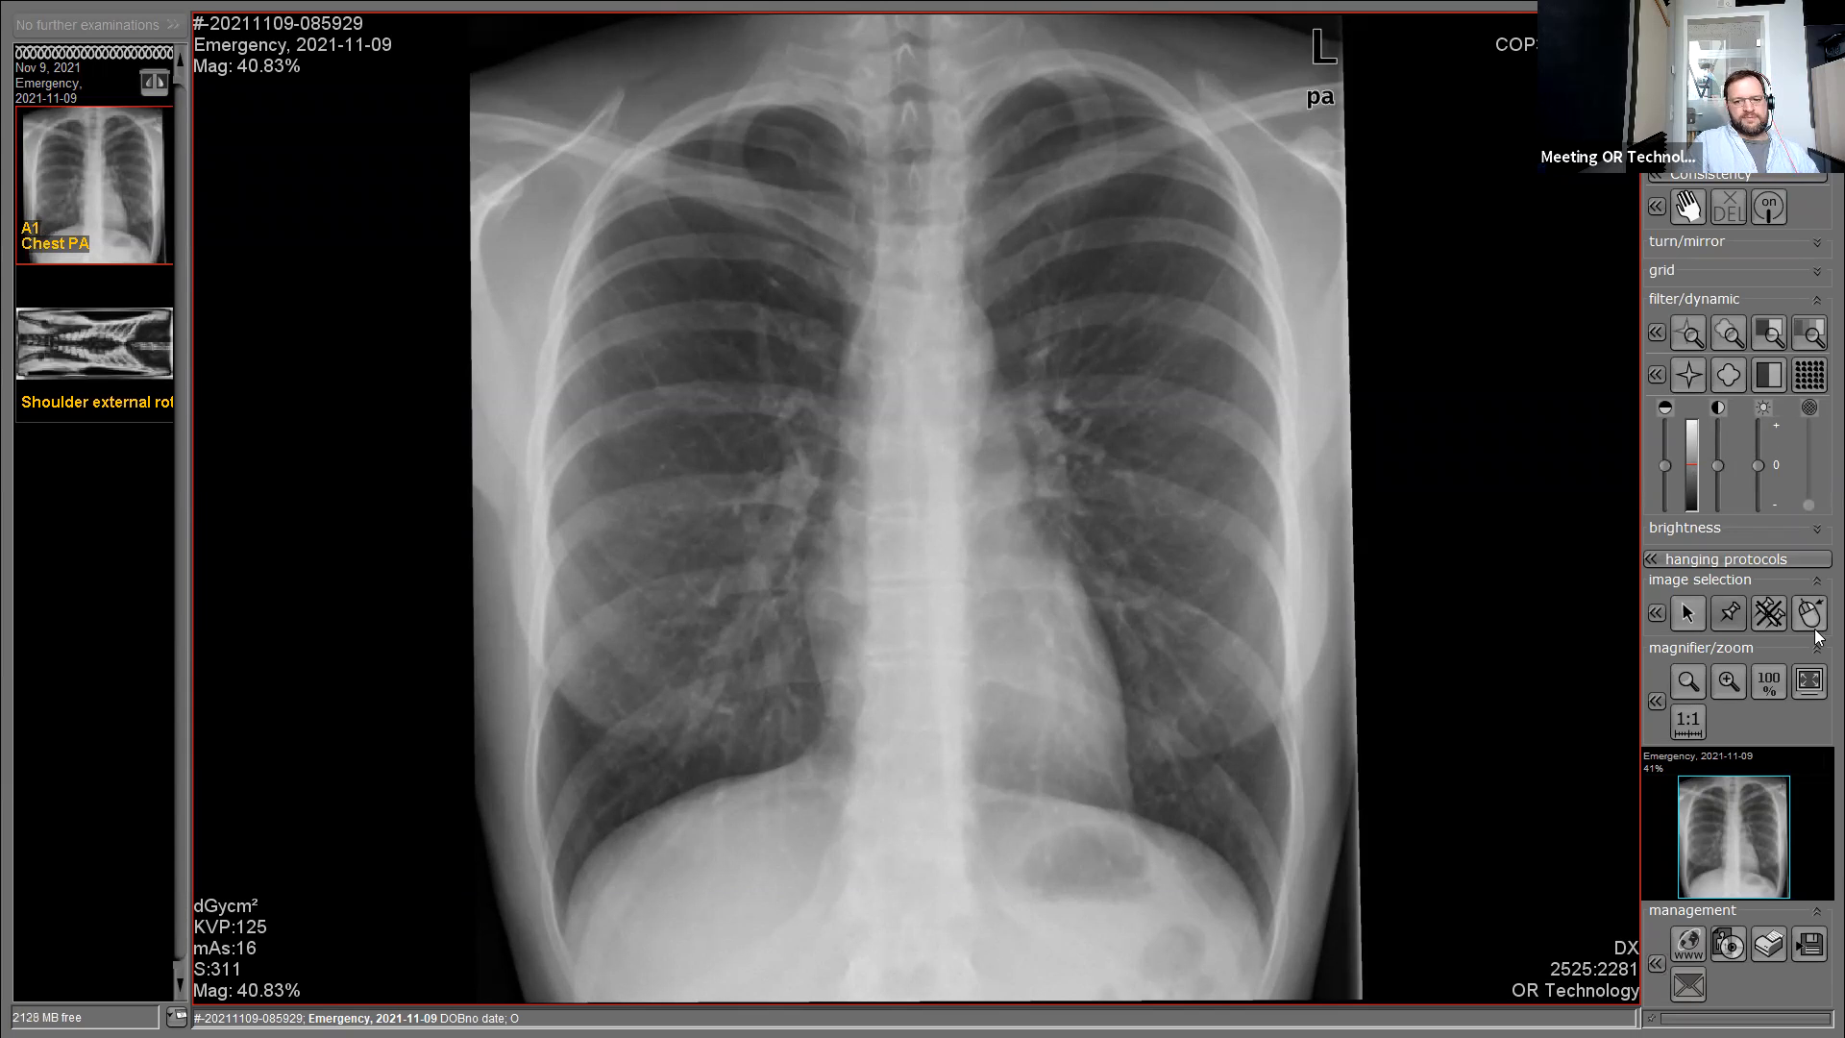
left_click(1741, 520)
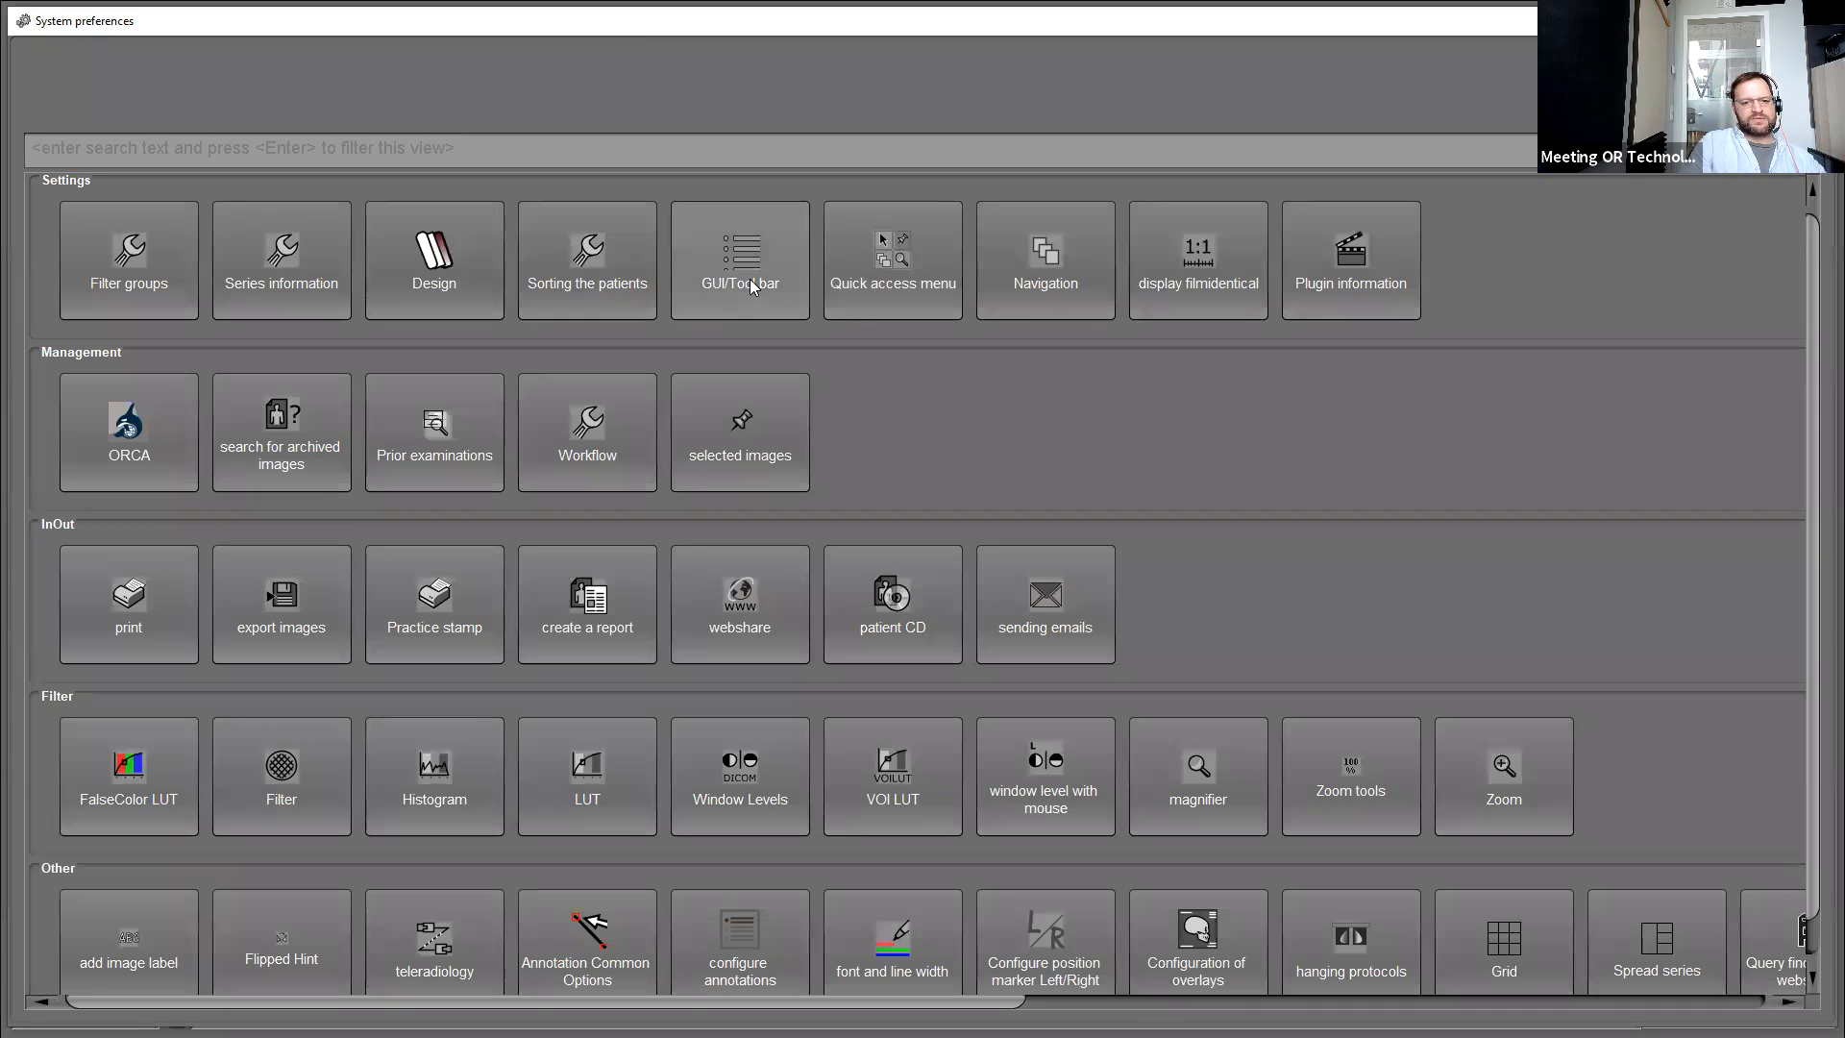
left_click(305, 148)
type("over")
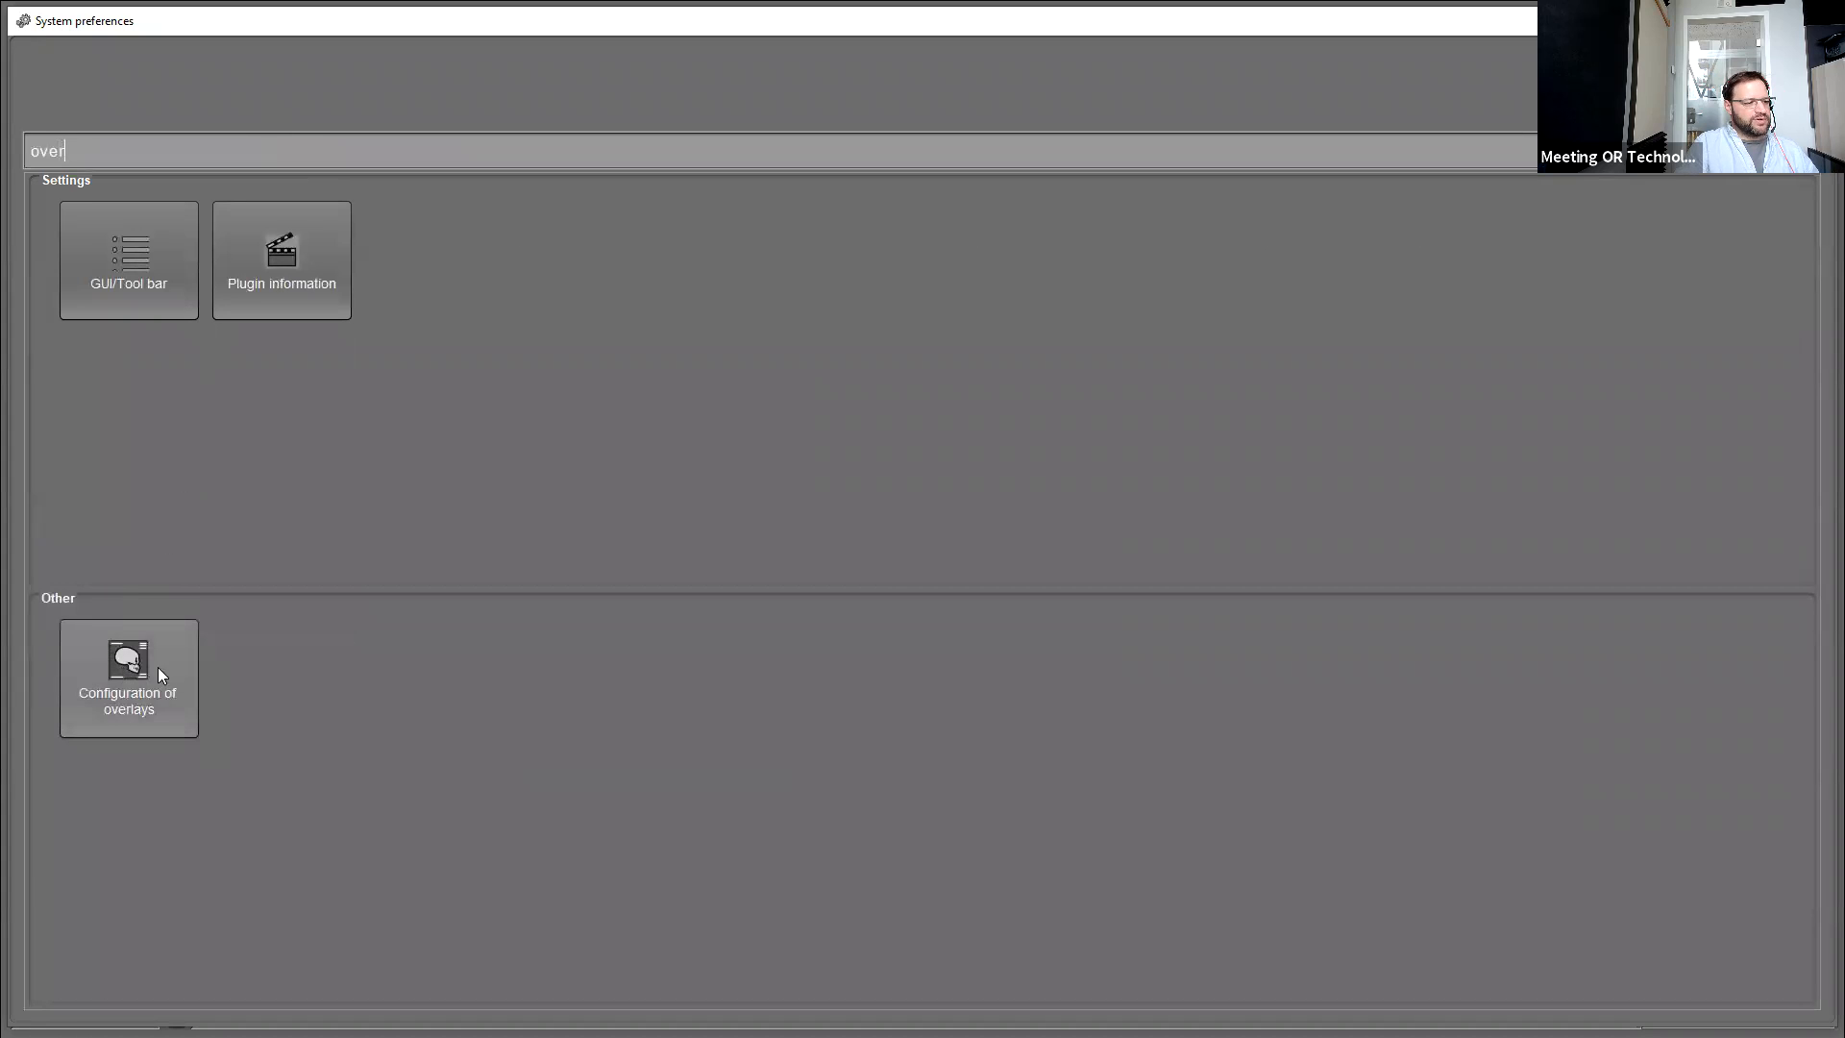
left_click(145, 709)
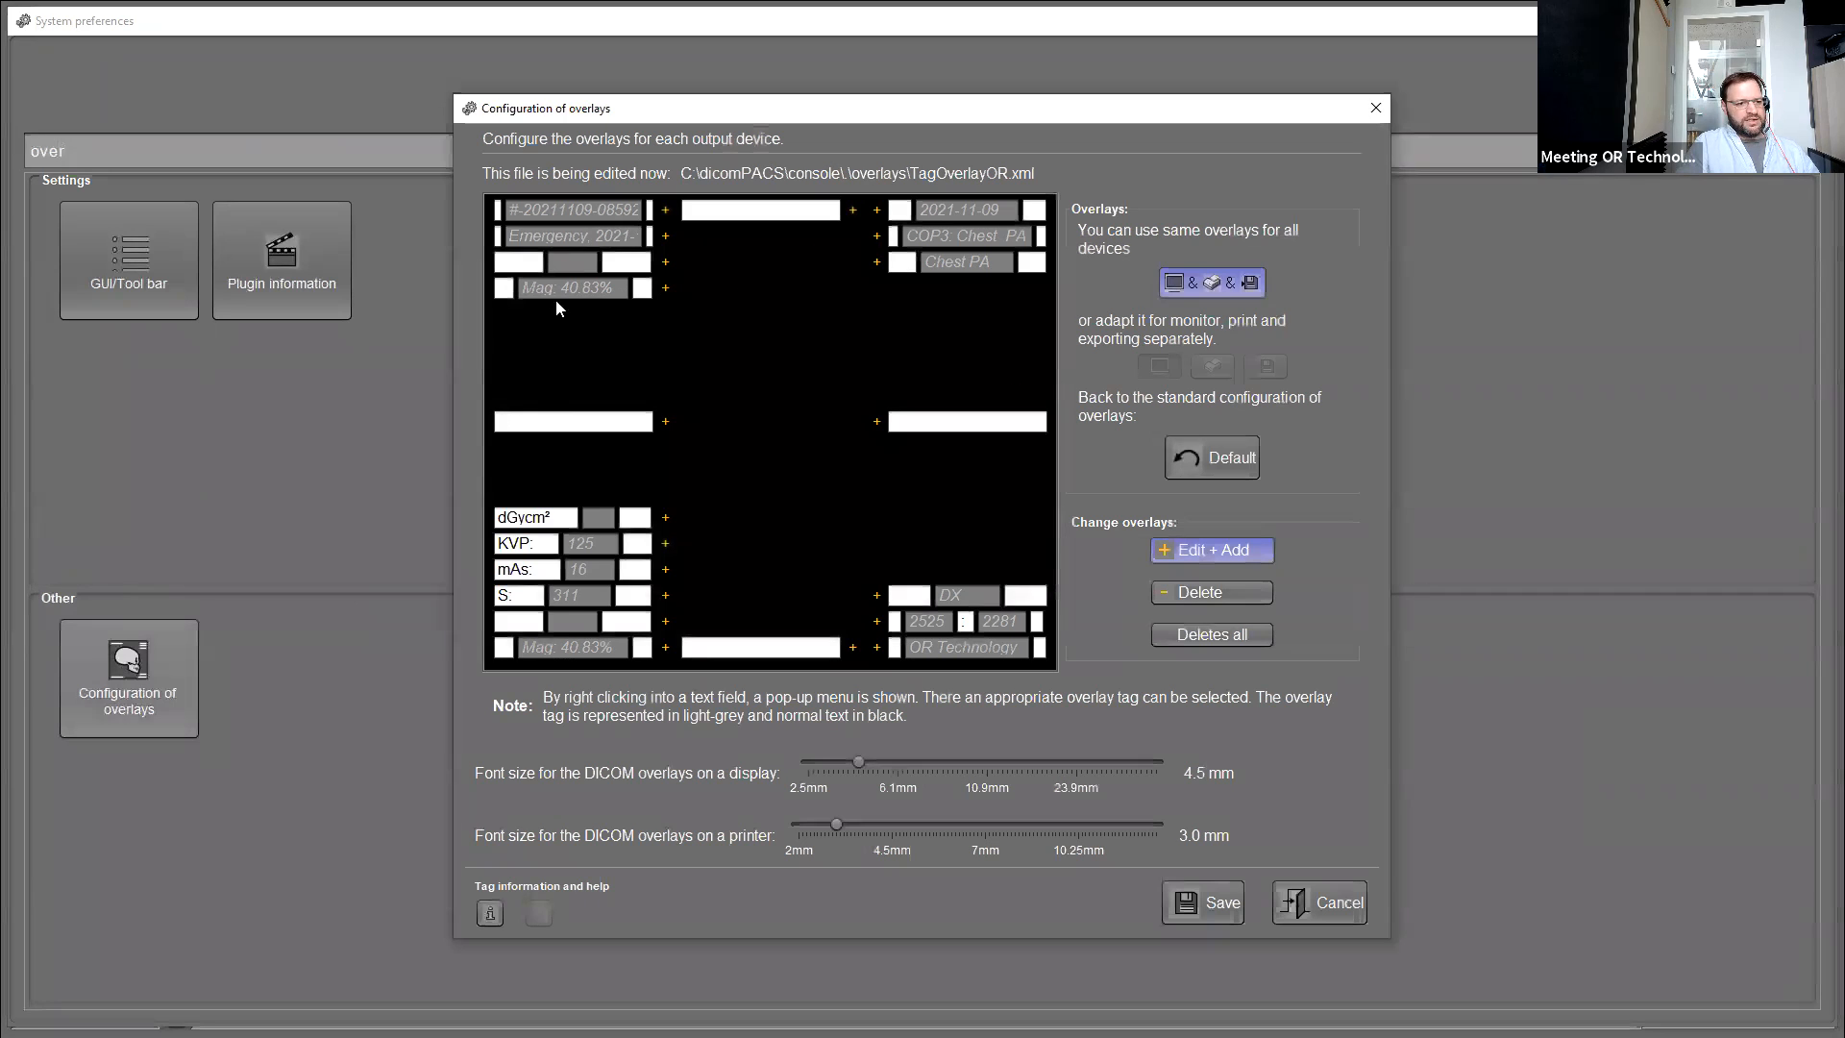
Add a new overlay field beside the DX line, fill it with the KVP tag, then cancel unsaved.
left_click(875, 597)
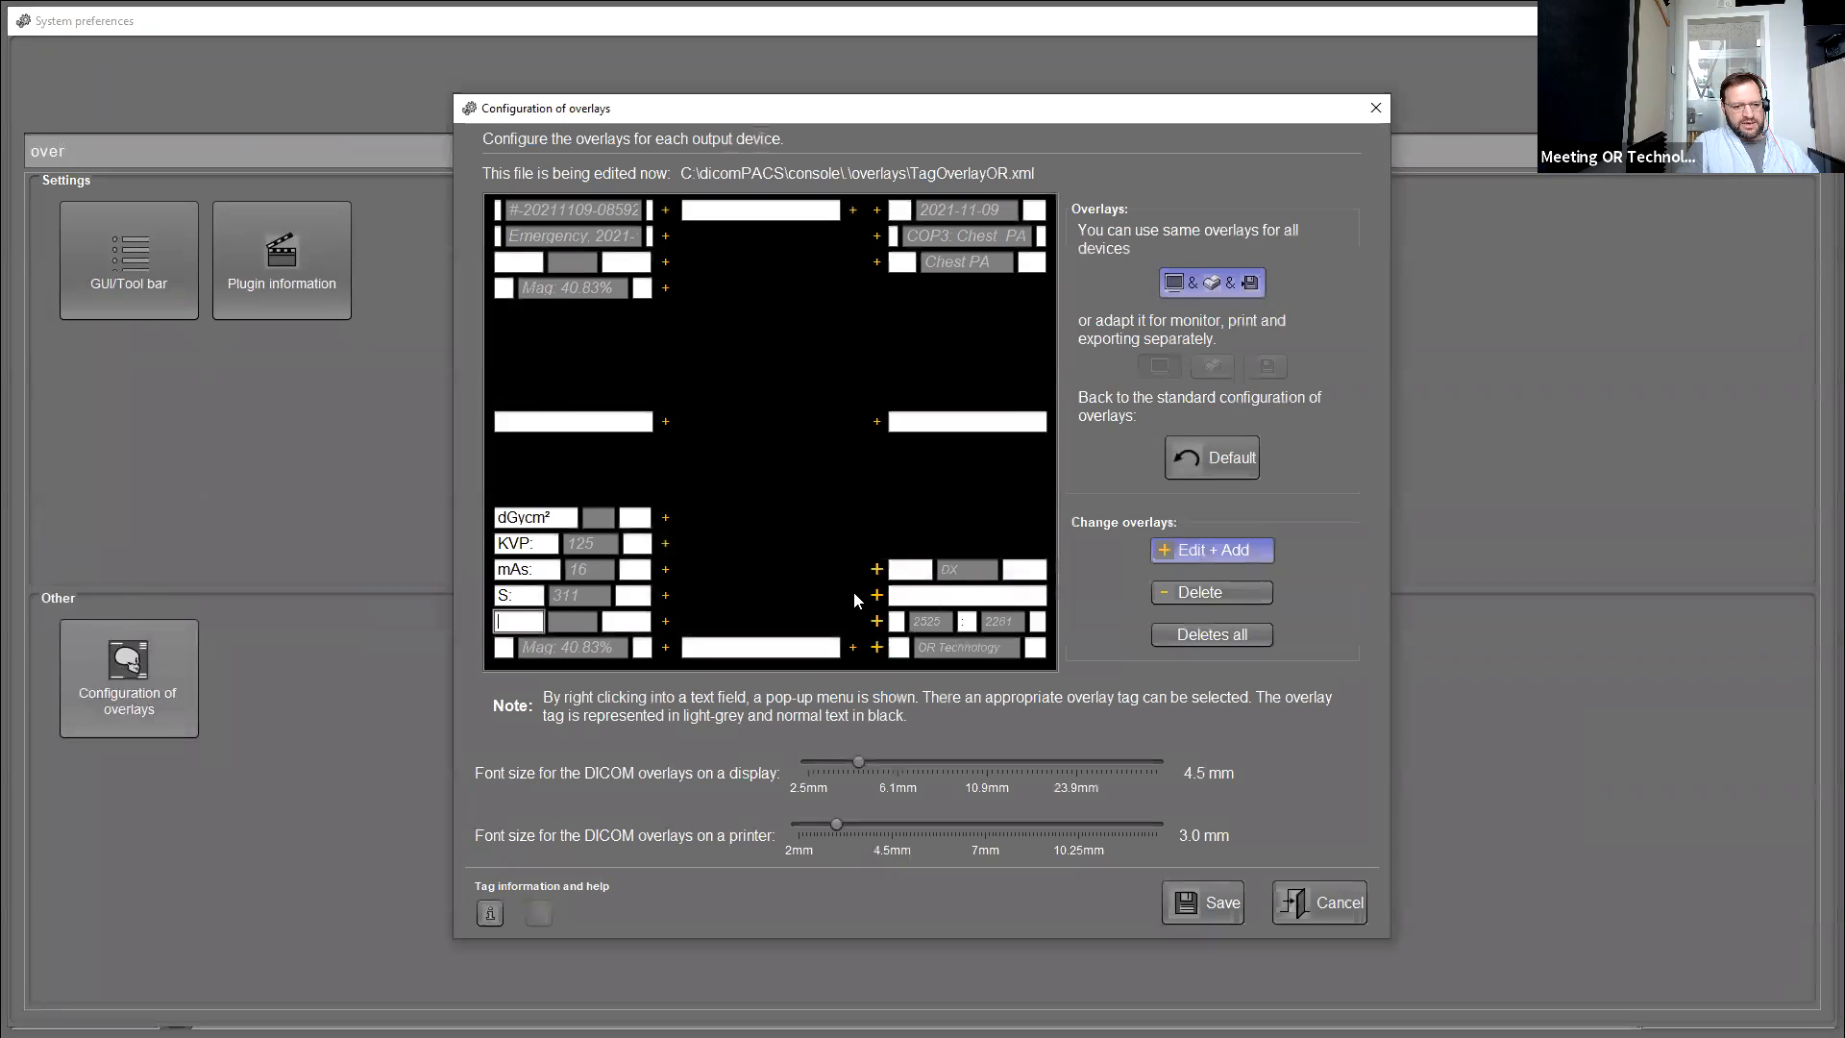
left_click(947, 593)
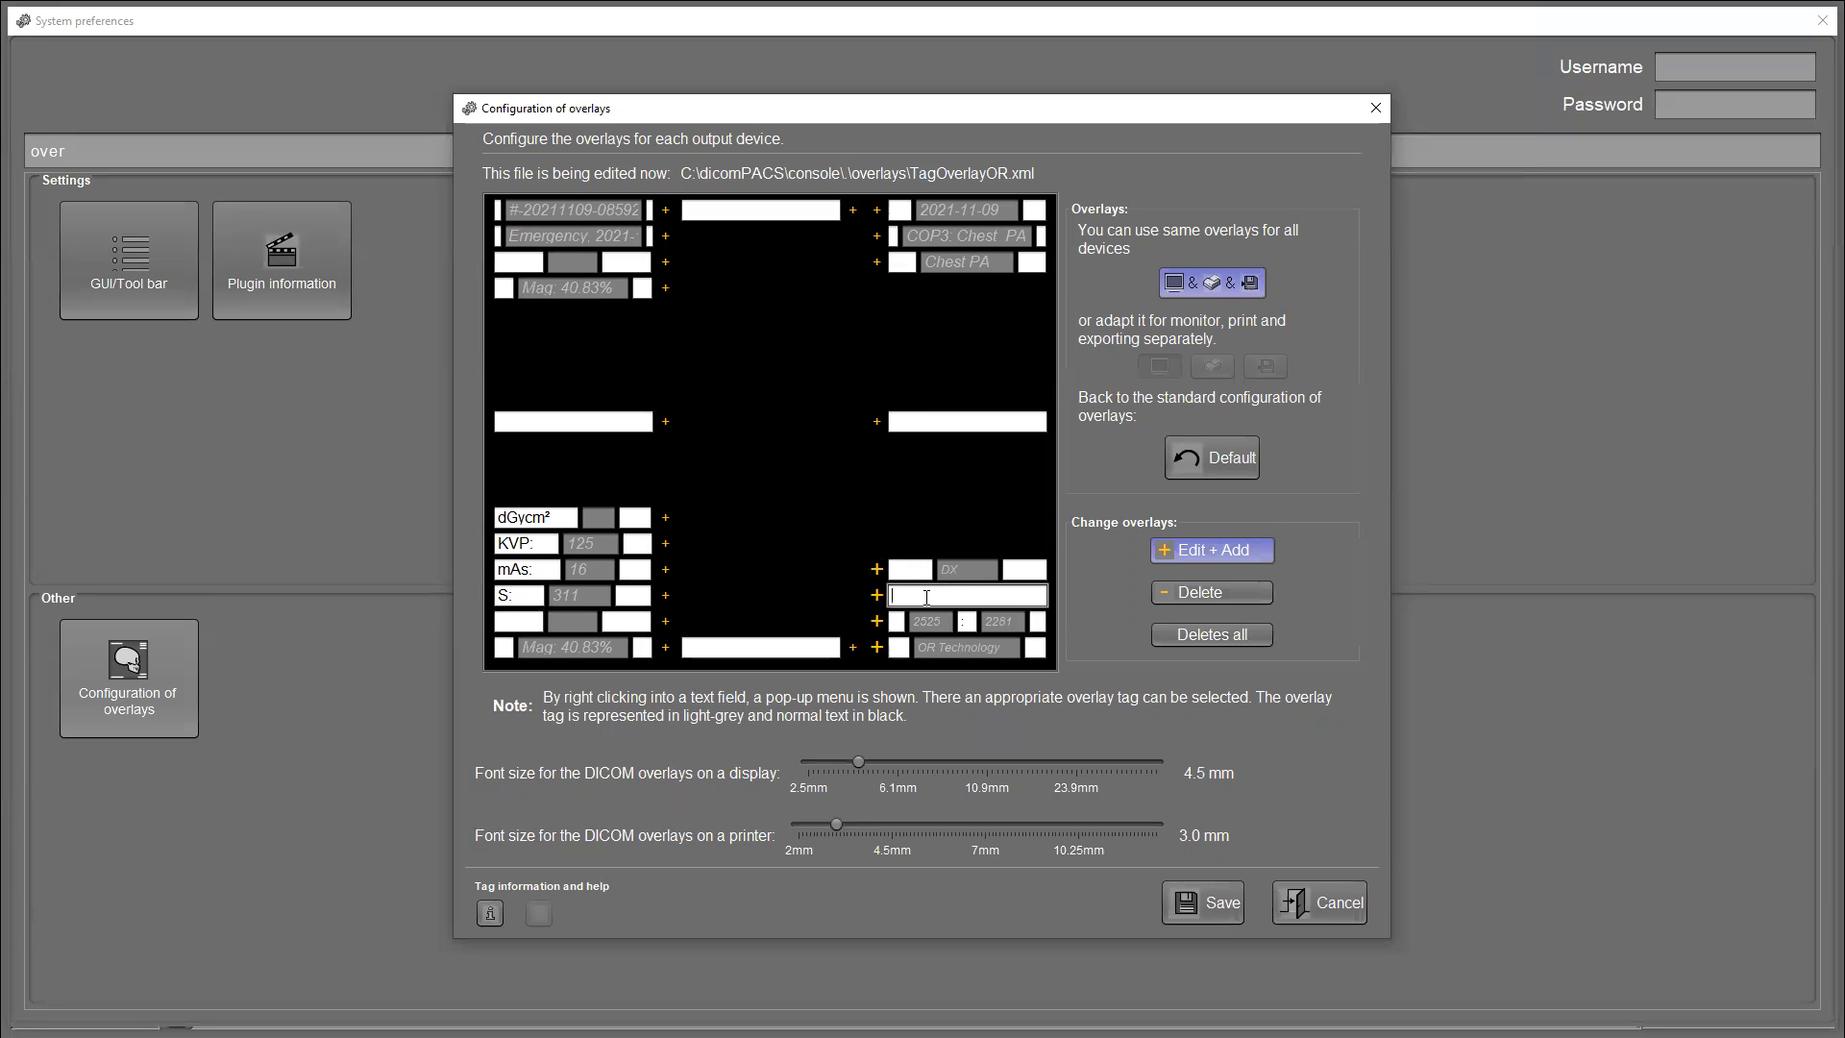
right_click(930, 596)
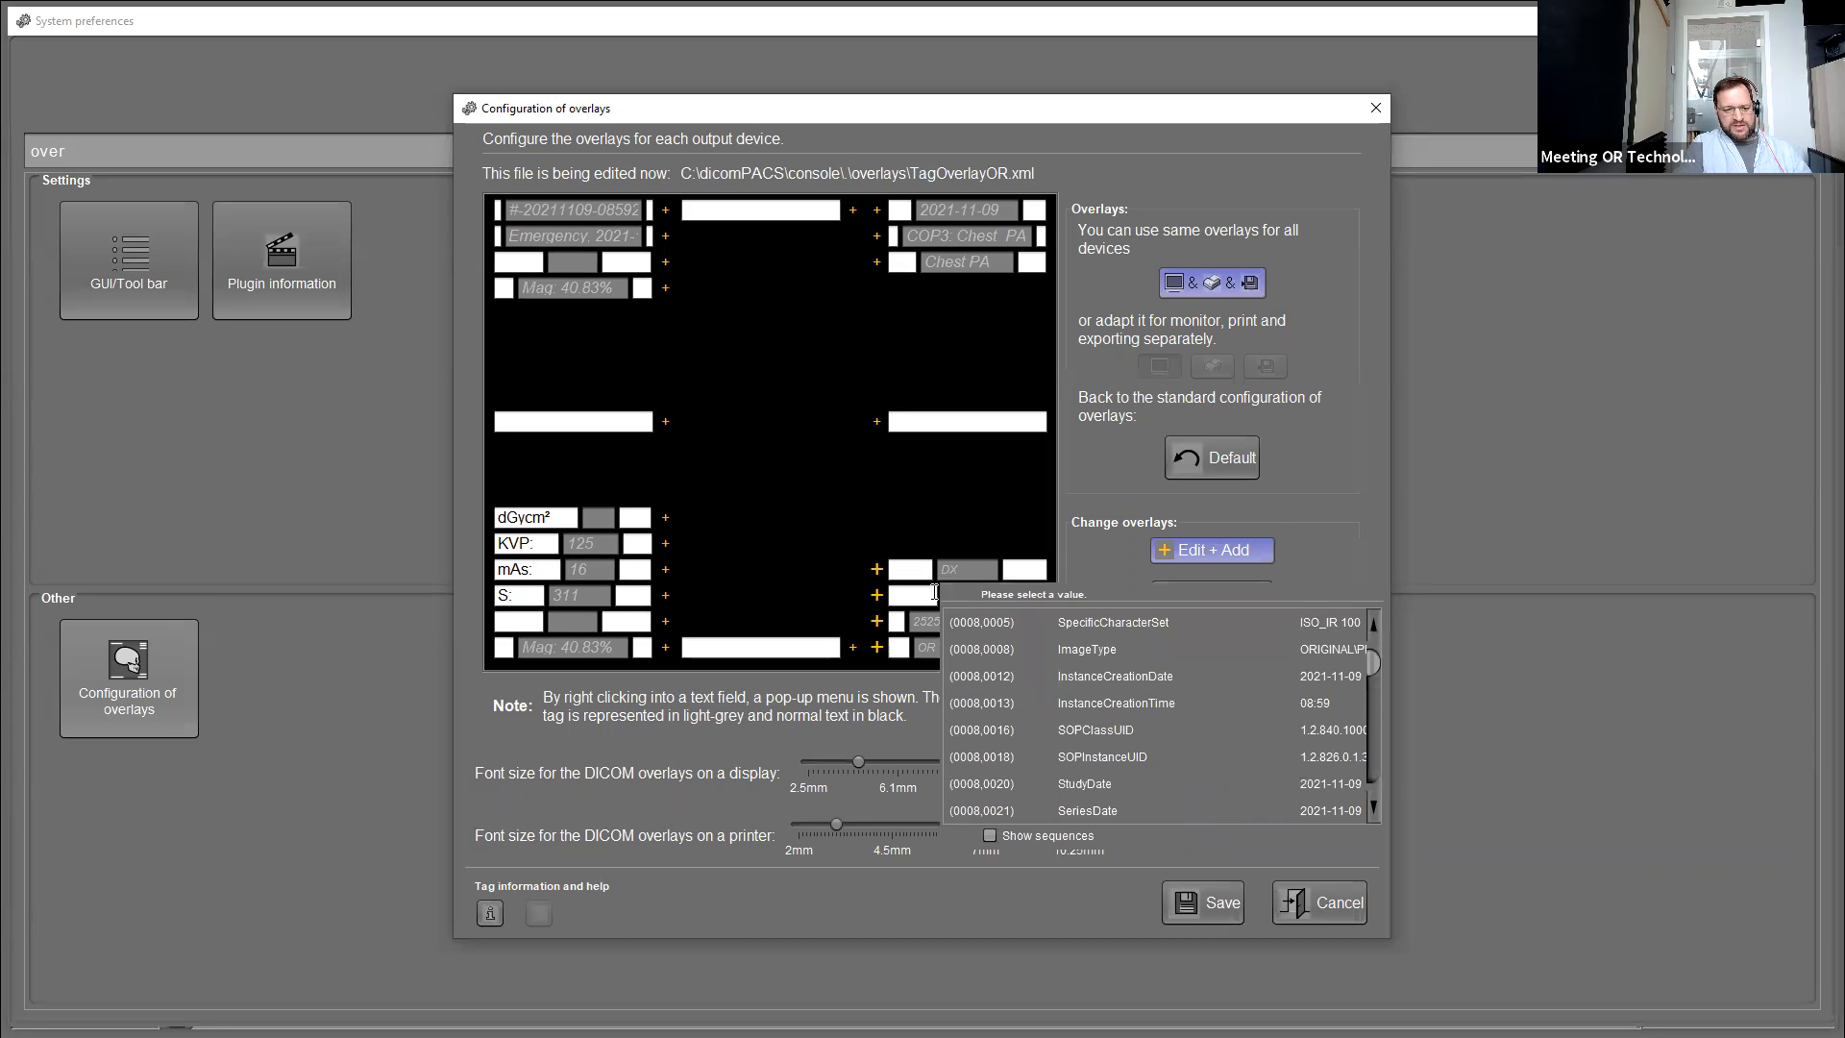
scroll(1202, 692, "down", 5)
scroll(1206, 697, "down", 10)
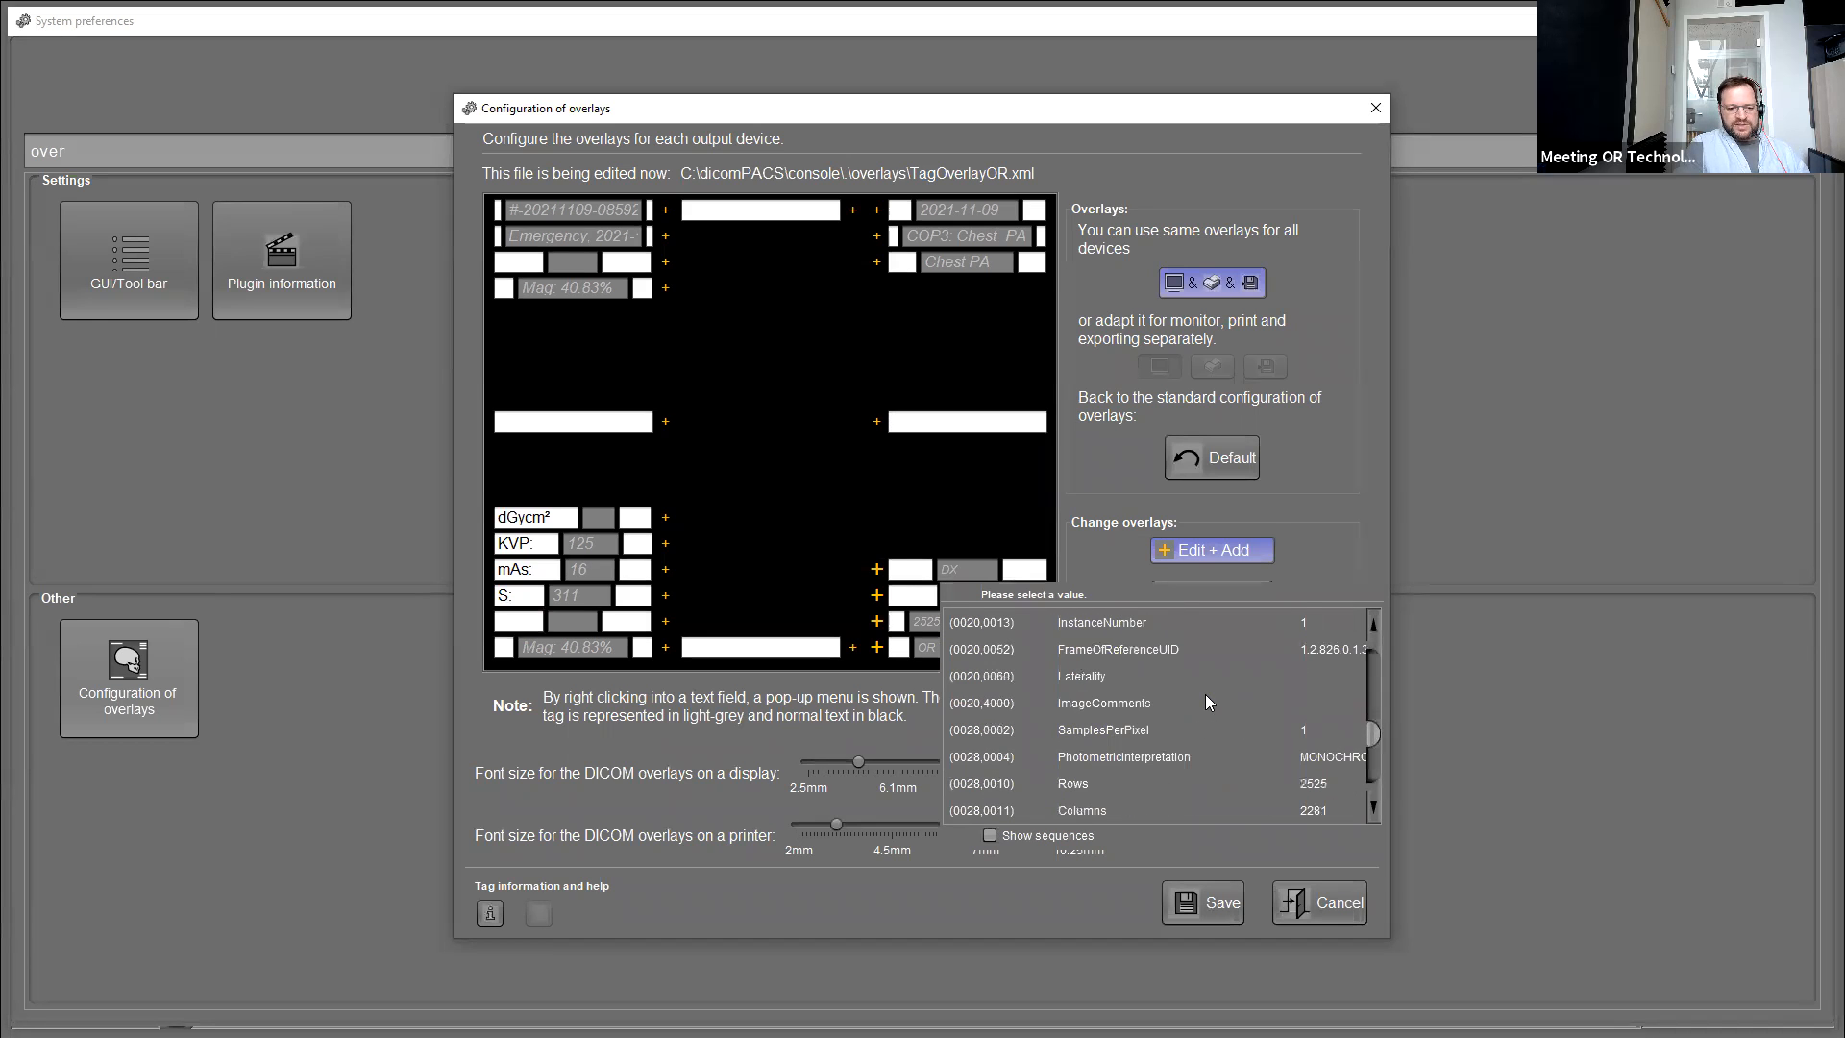
scroll(1174, 688, "down", 3)
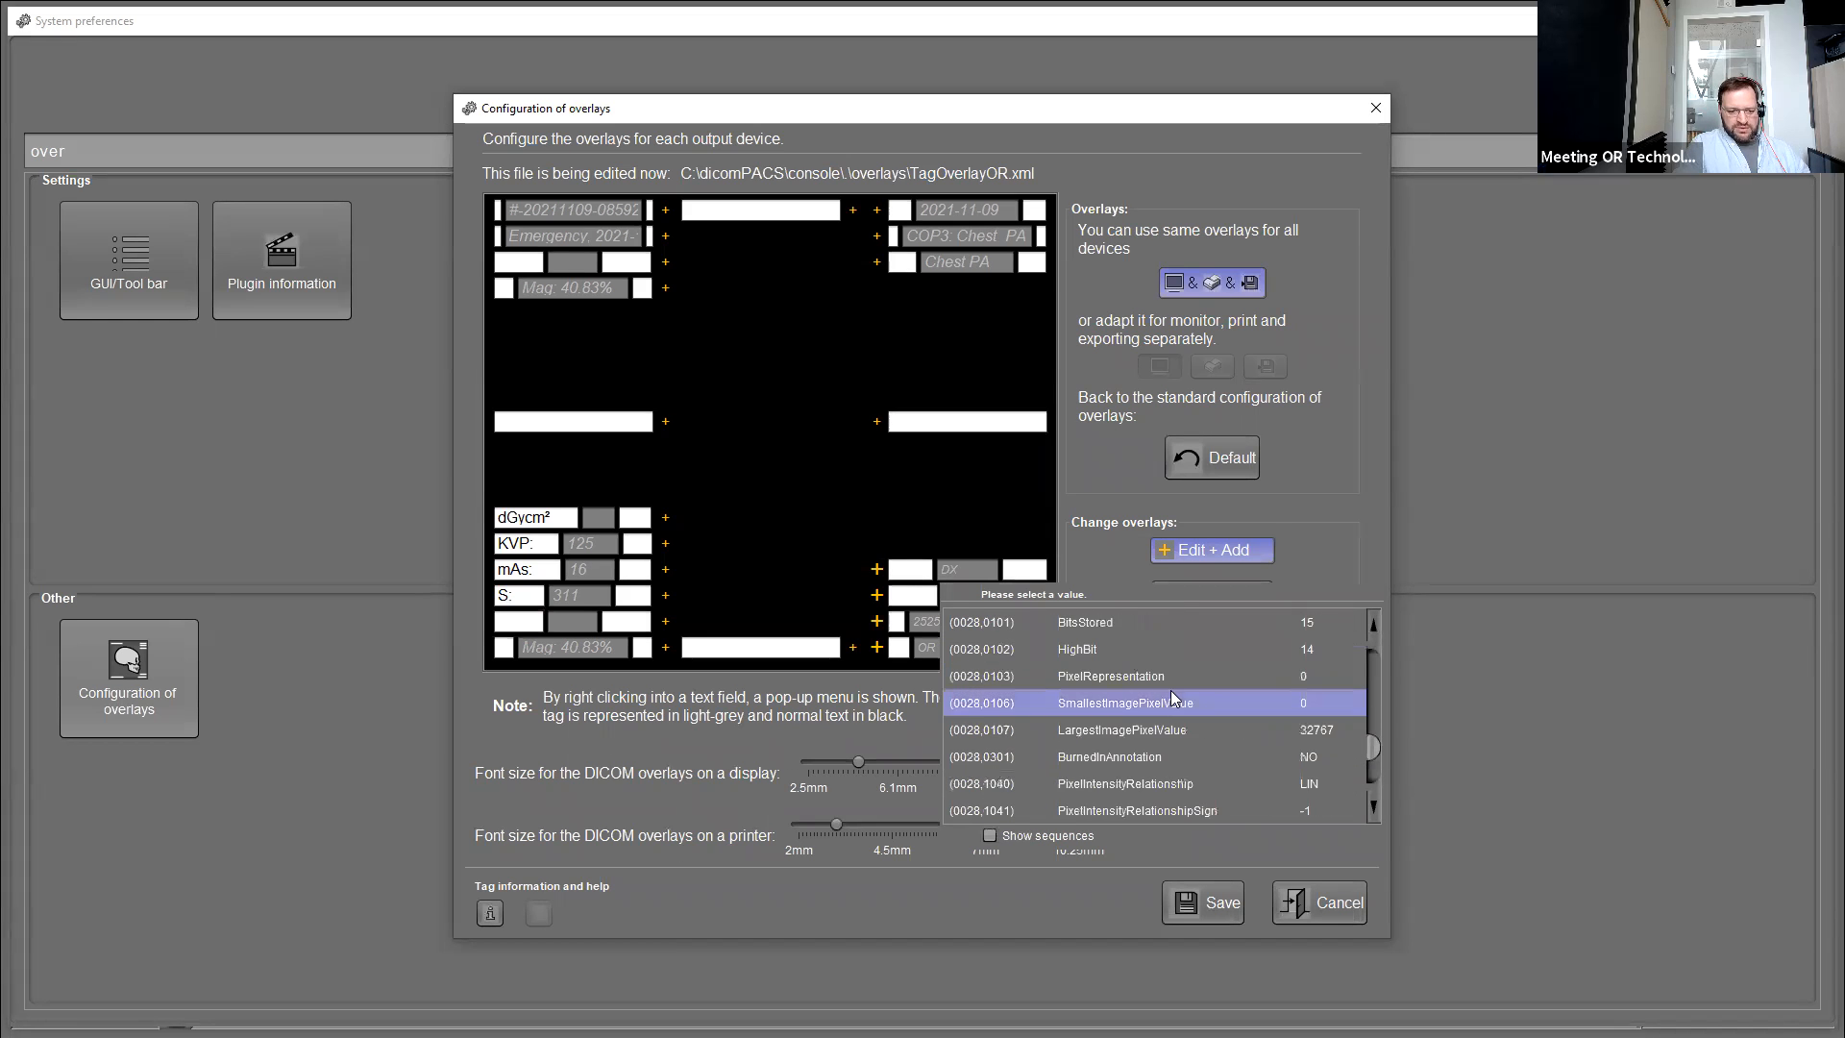
scroll(1116, 725, "down", 5)
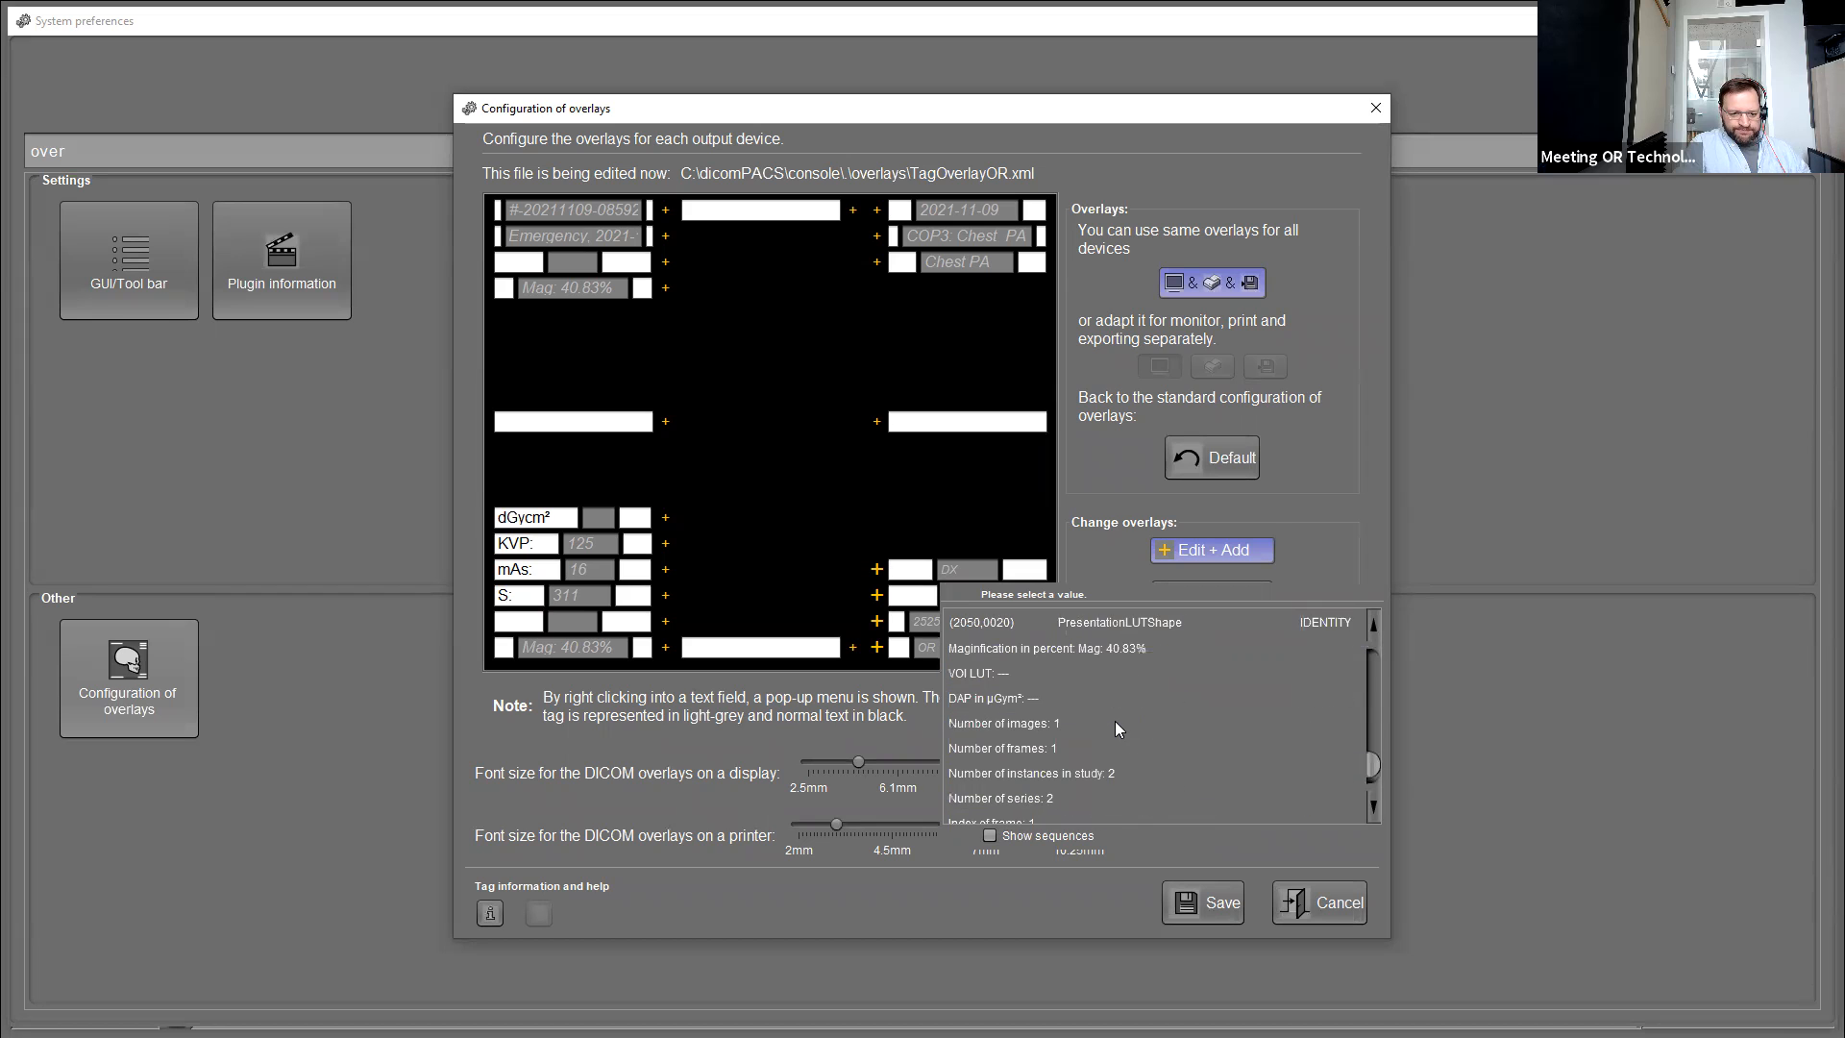
scroll(1114, 720, "up", 7)
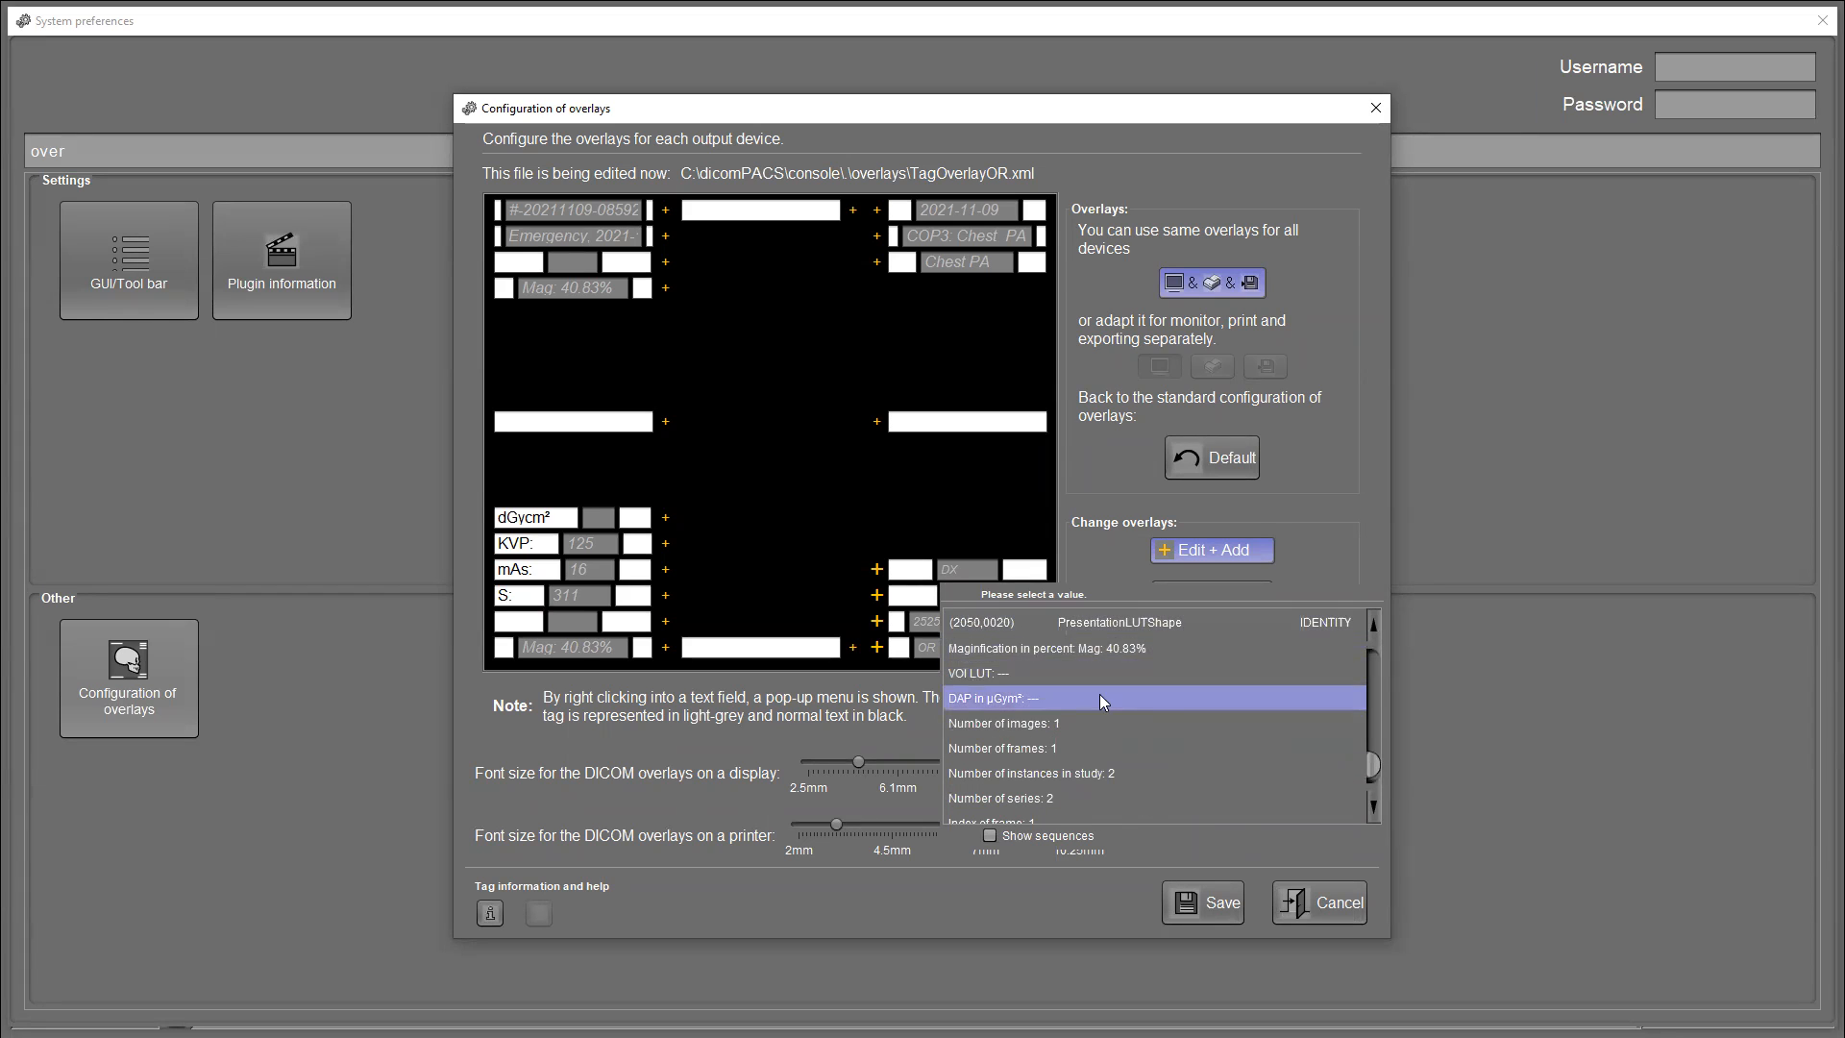
scroll(1101, 695, "up", 3)
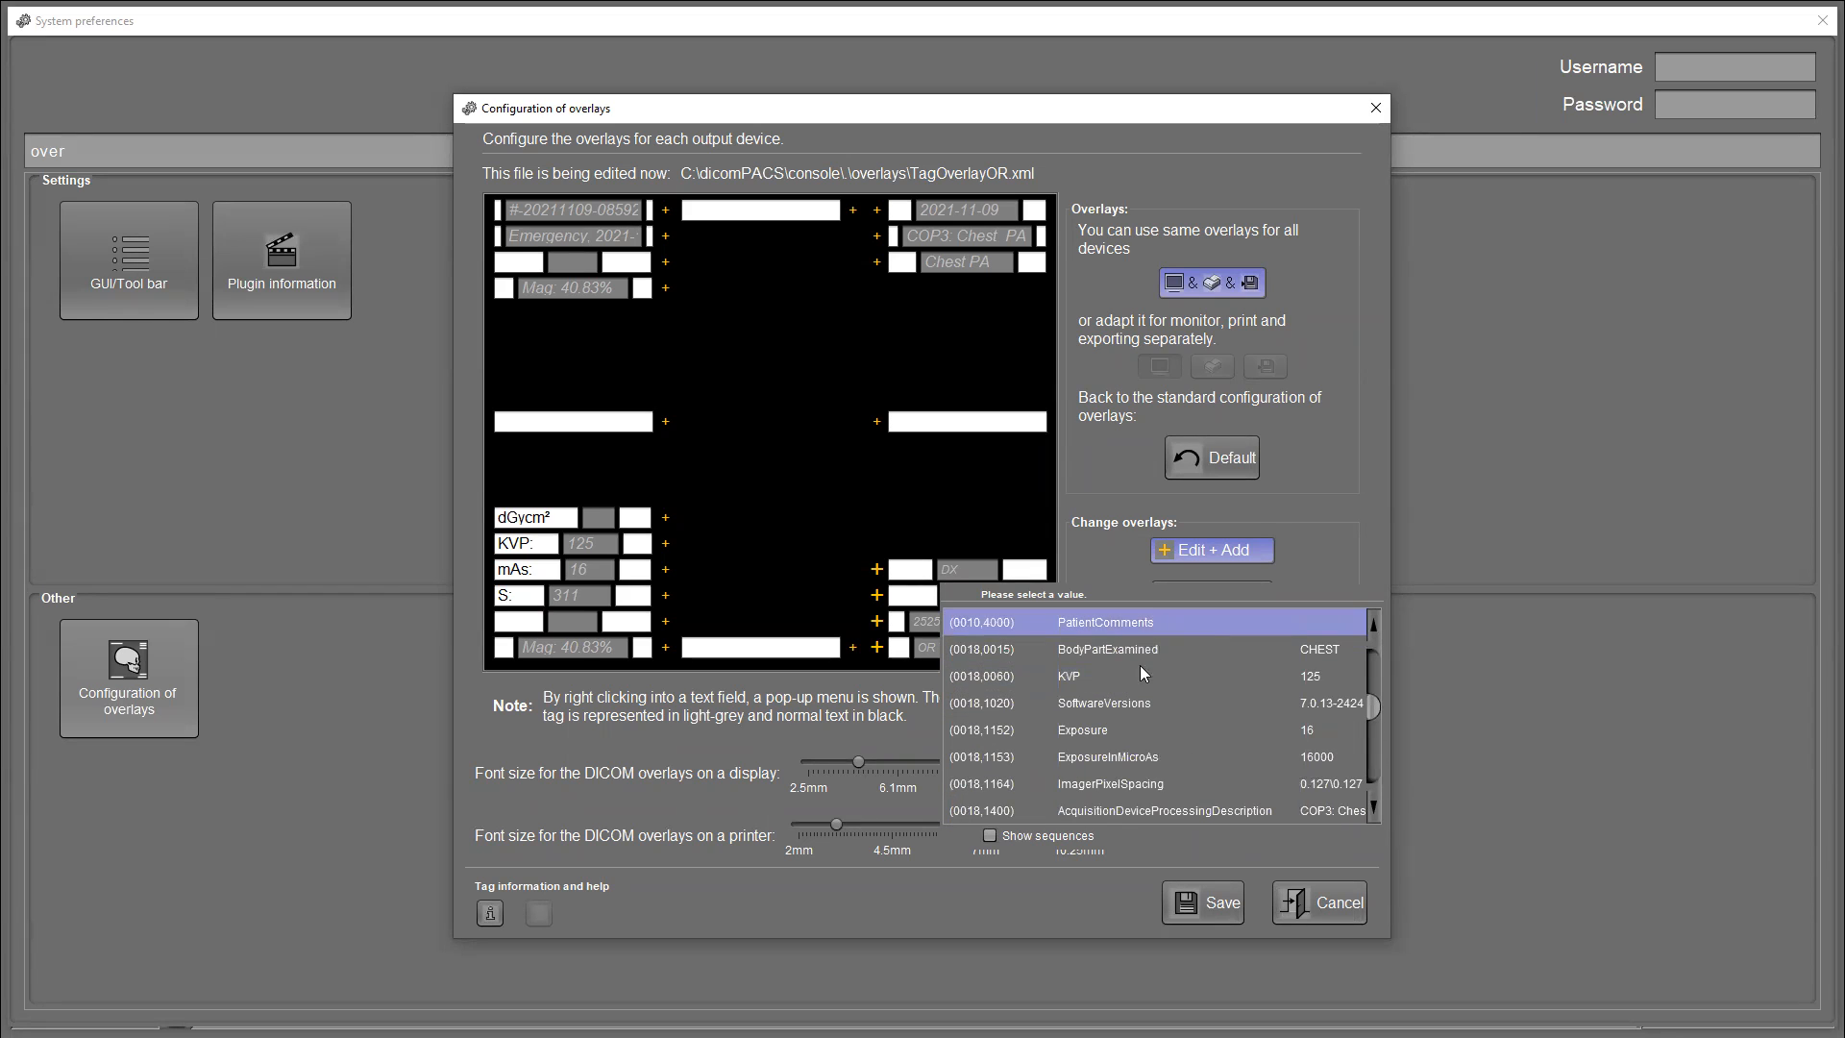
left_click(1092, 673)
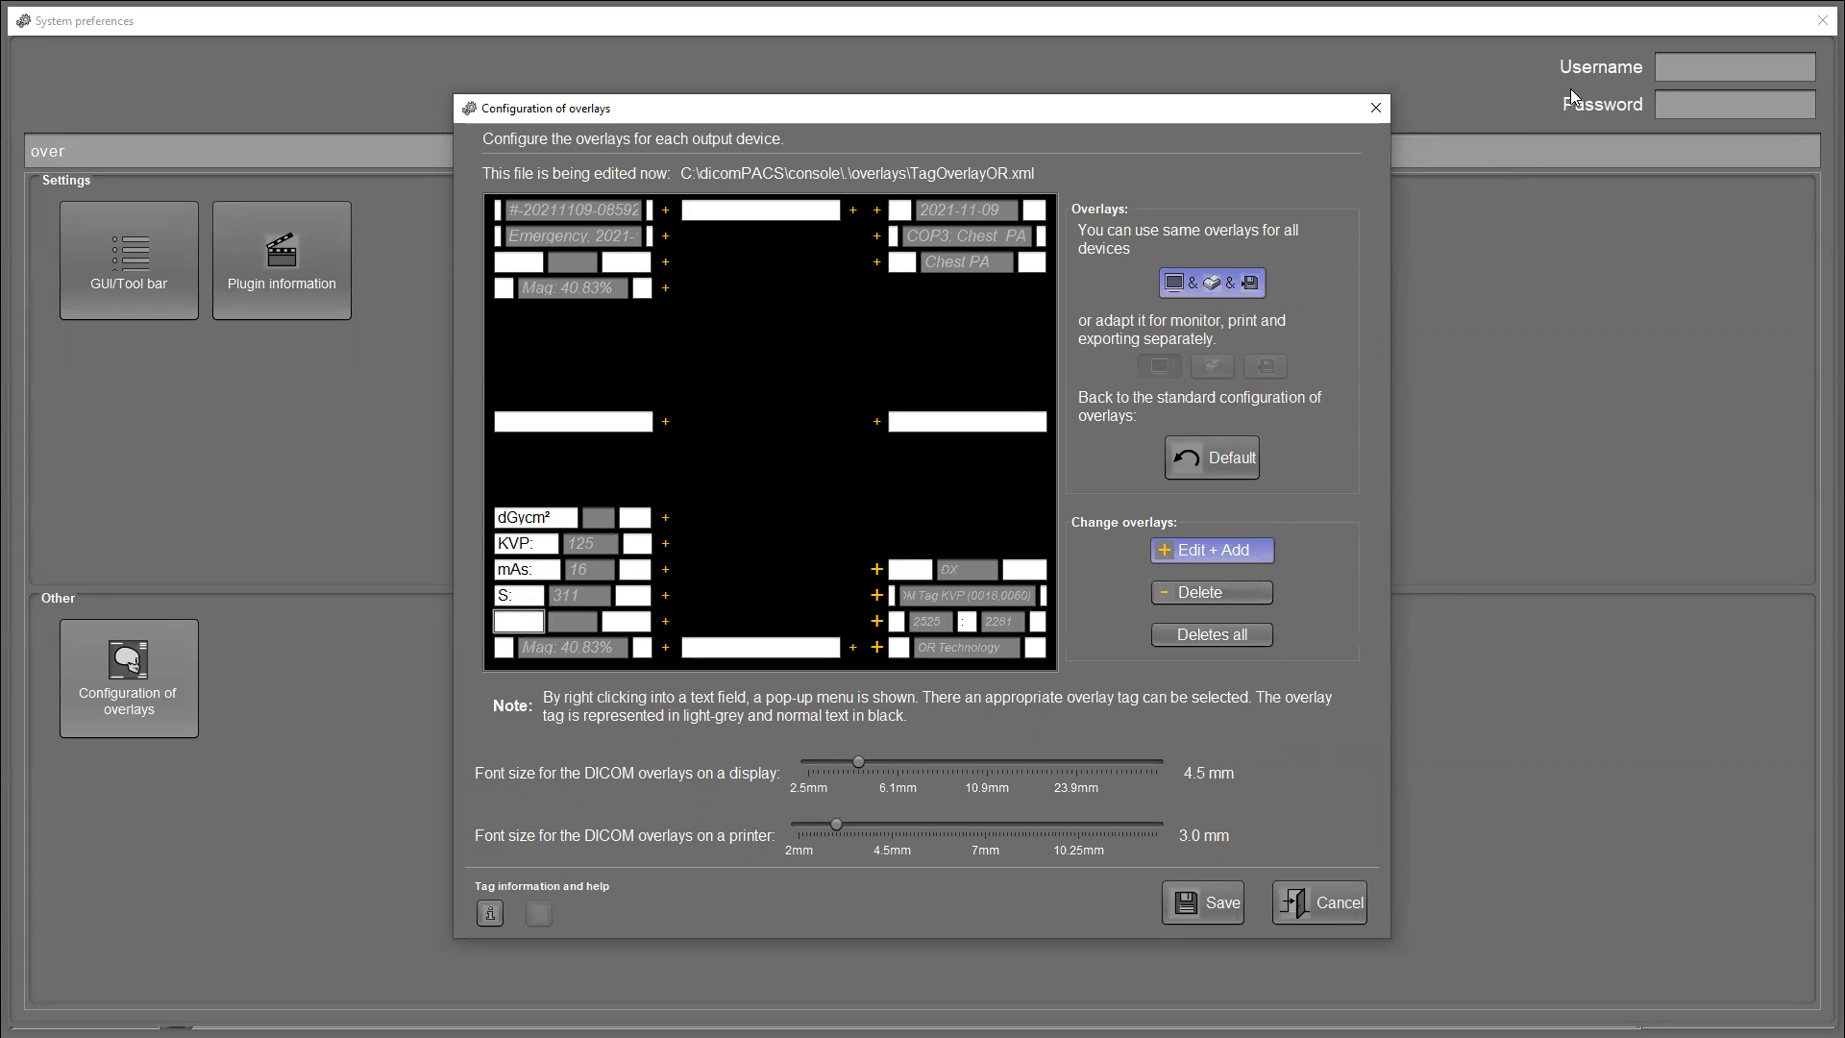
left_click(1314, 904)
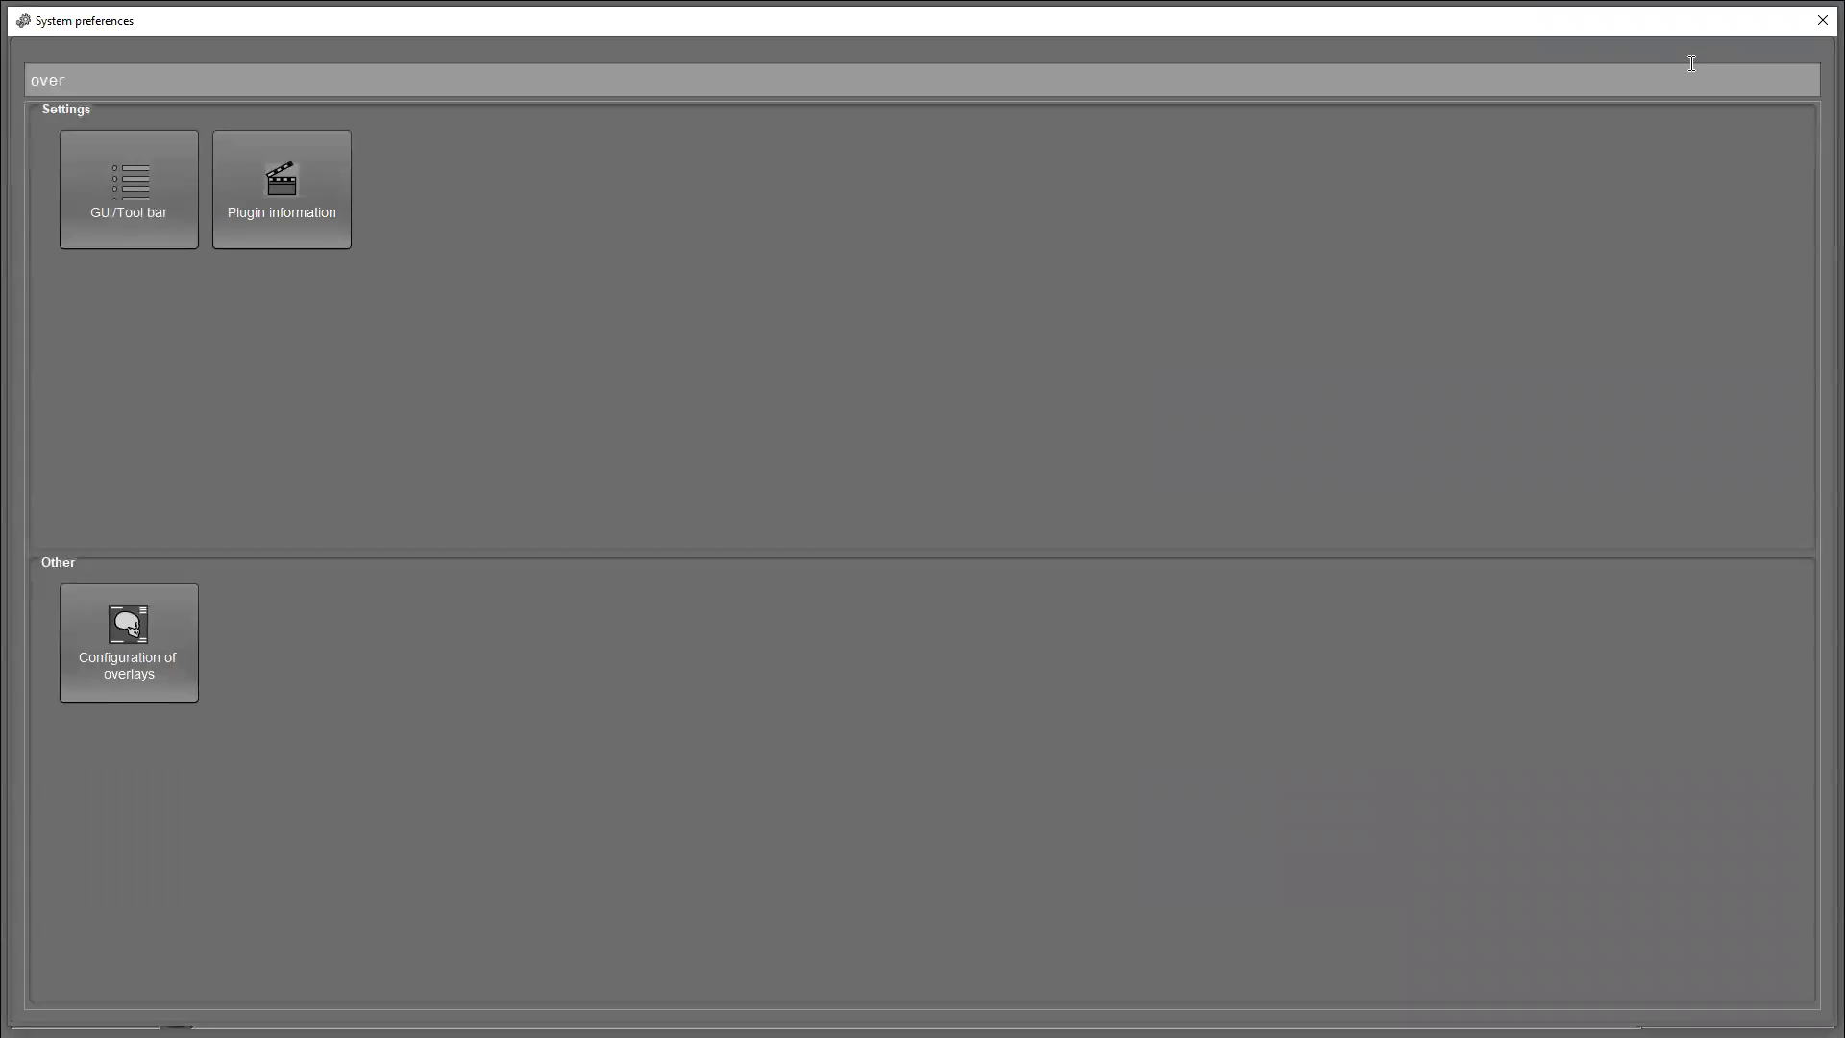
Delete the top-right date, COP3: Chest PA and Chest PA overlay lines, cancel, and return to the study list.
left_click(136, 618)
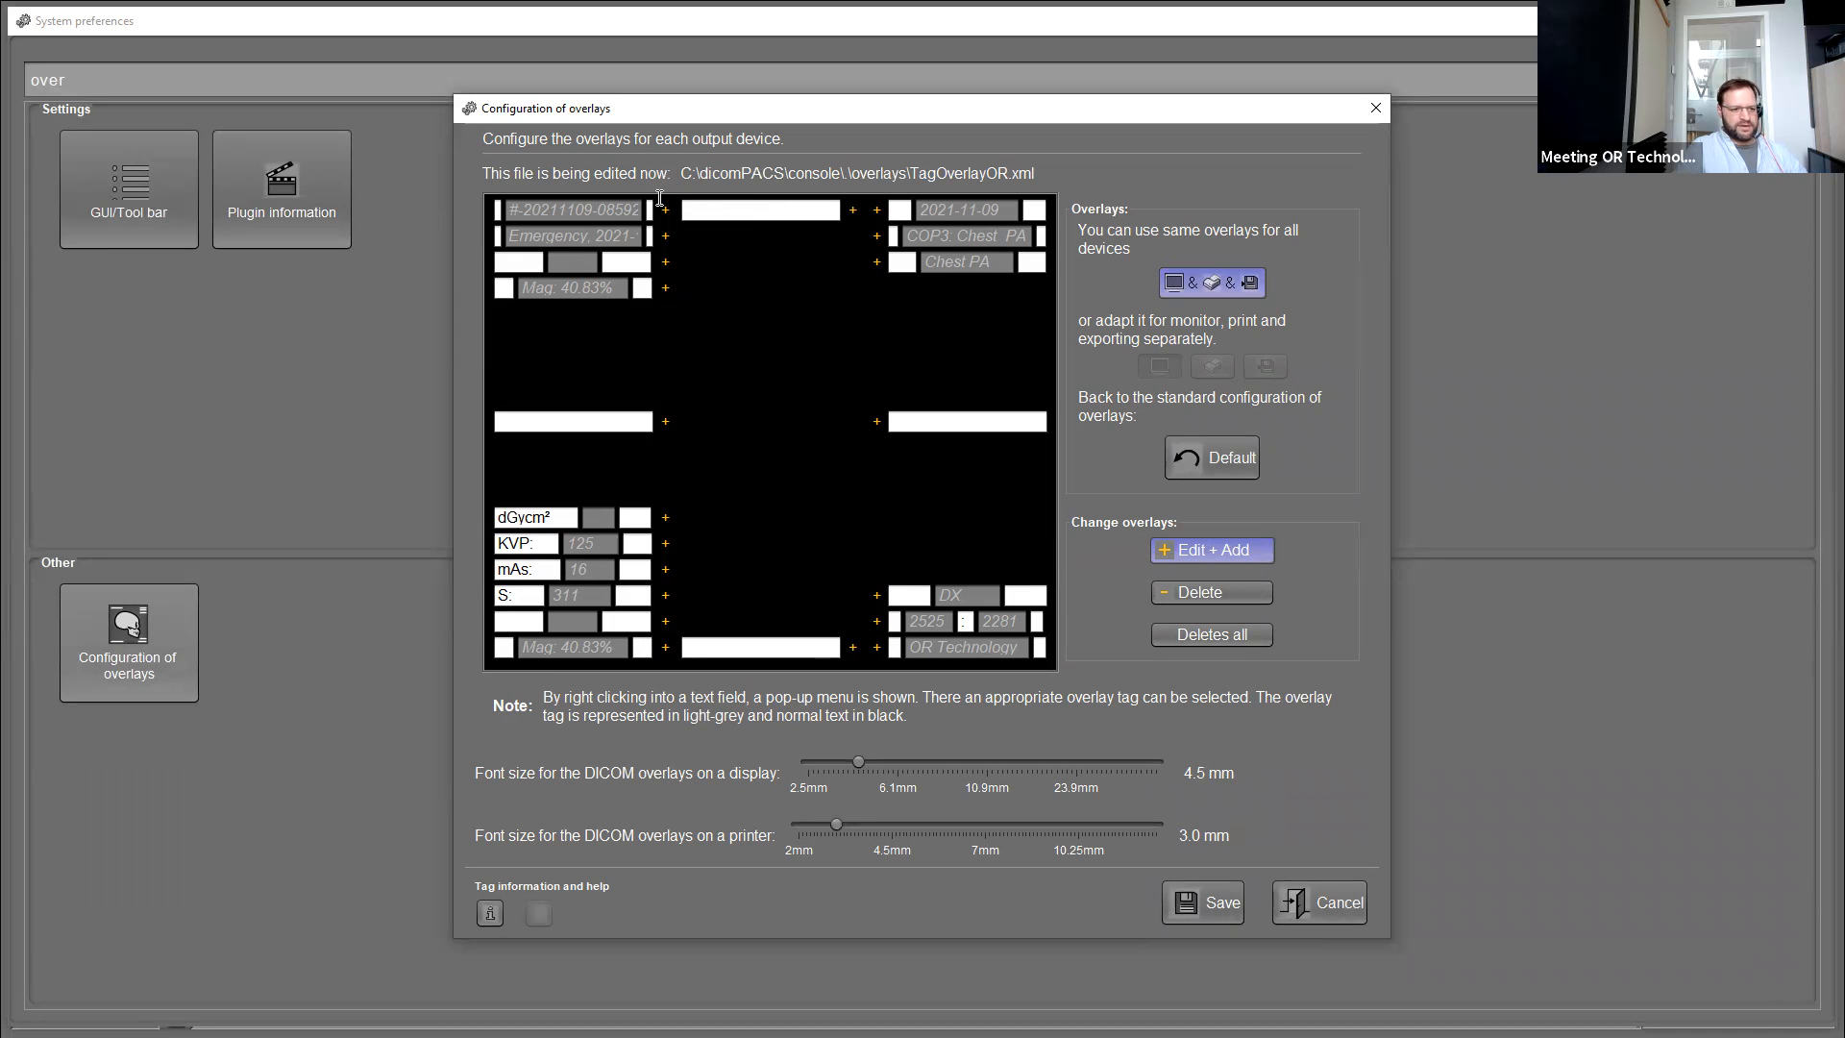
left_click(1211, 601)
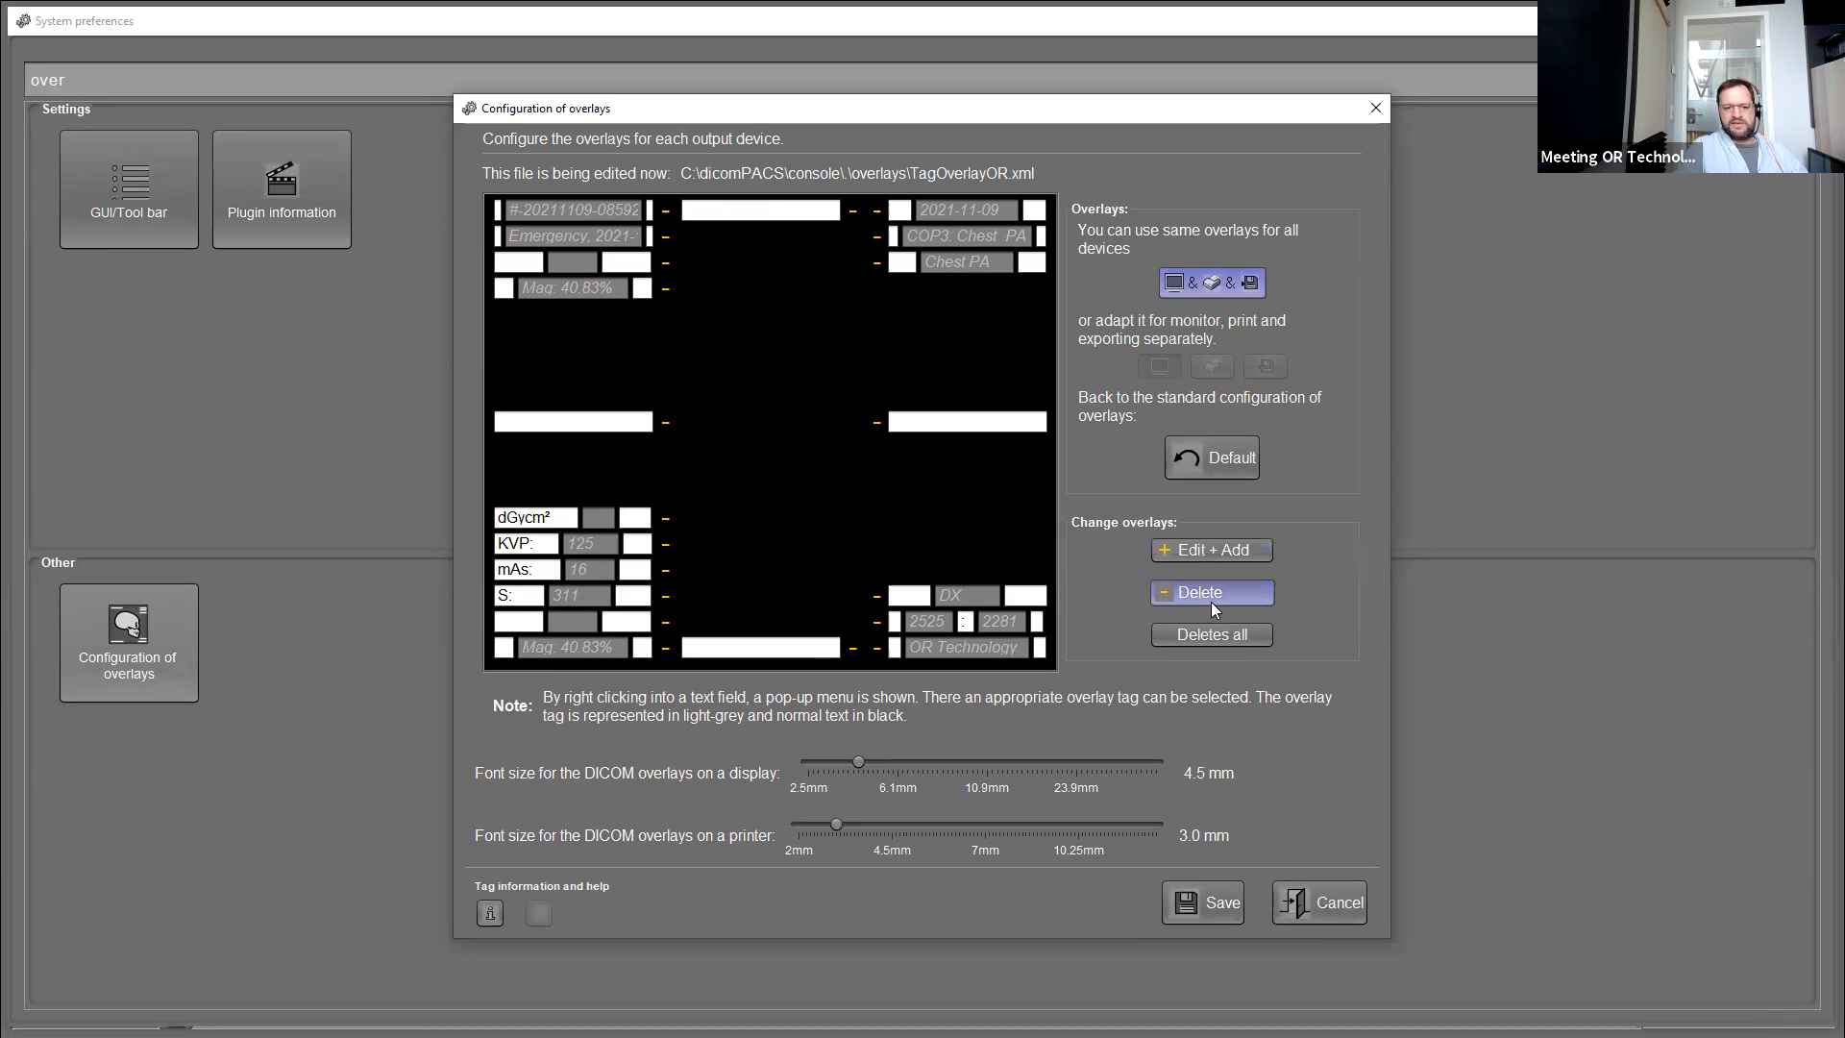
left_click(876, 211)
left_click(876, 210)
left_click(876, 210)
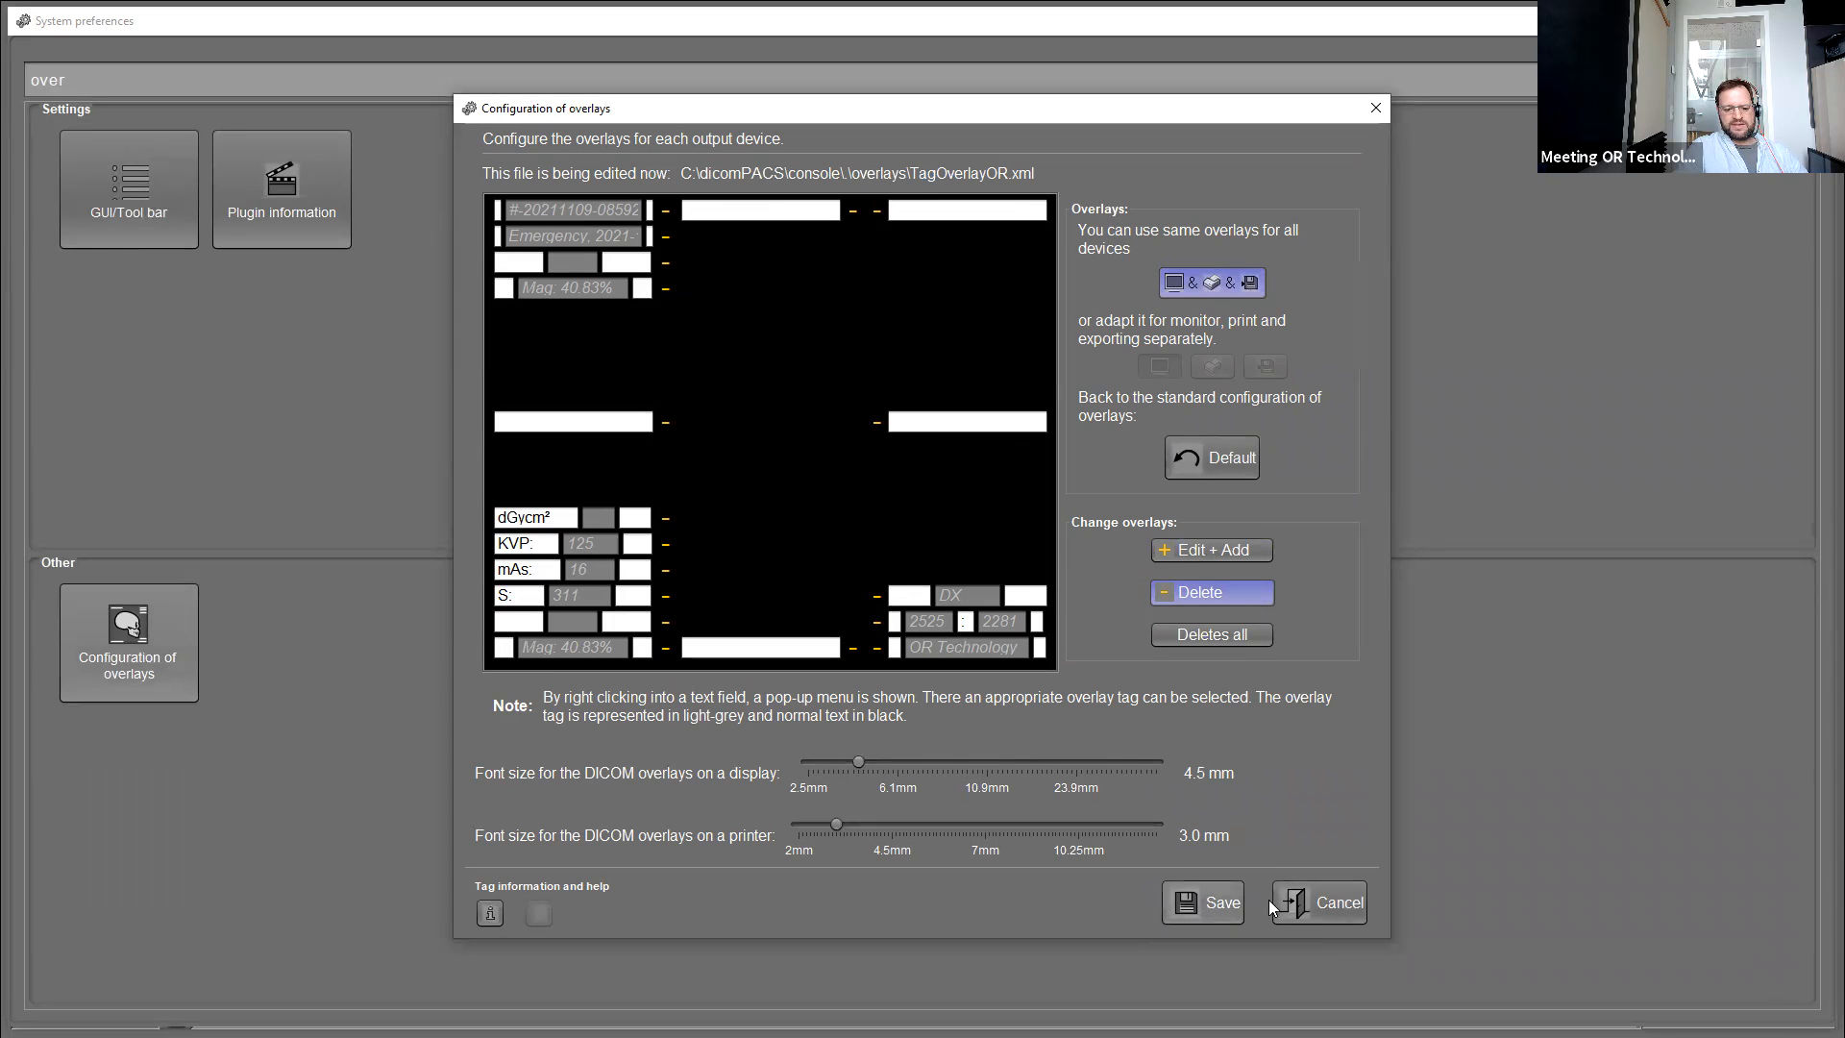
left_click(1320, 903)
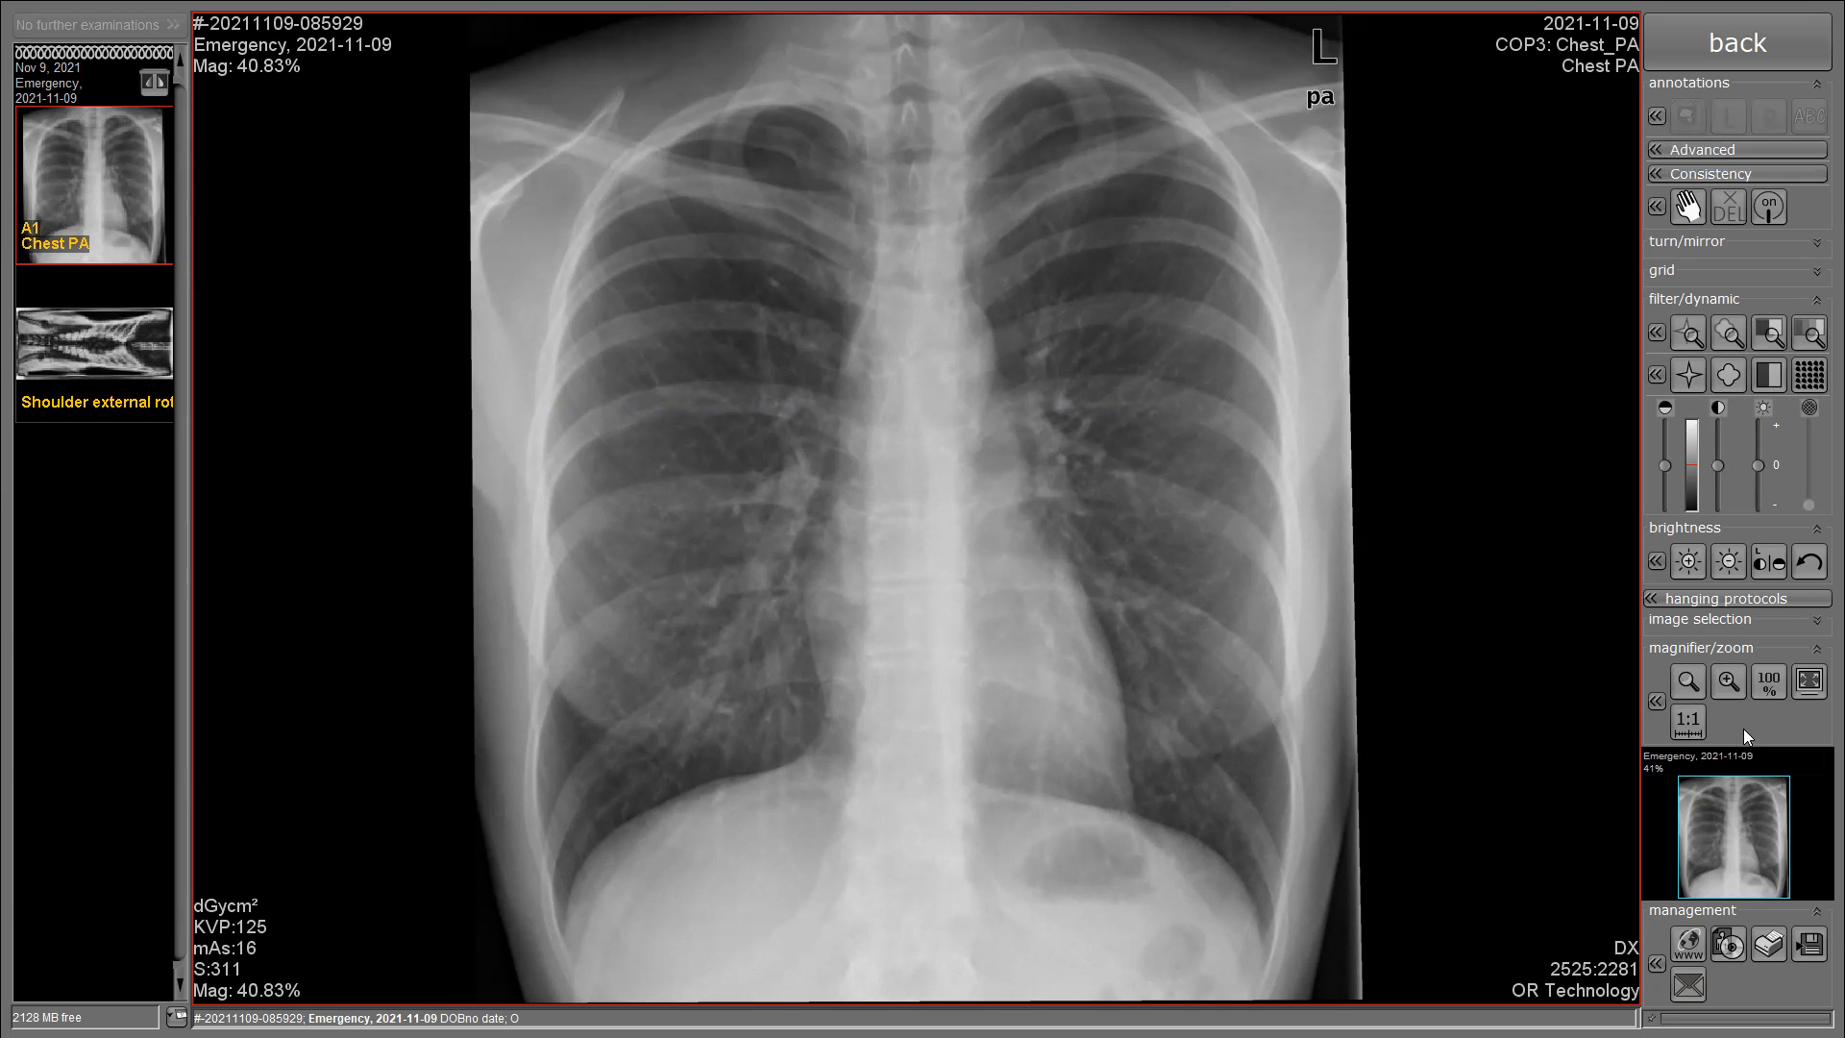
left_click(1714, 32)
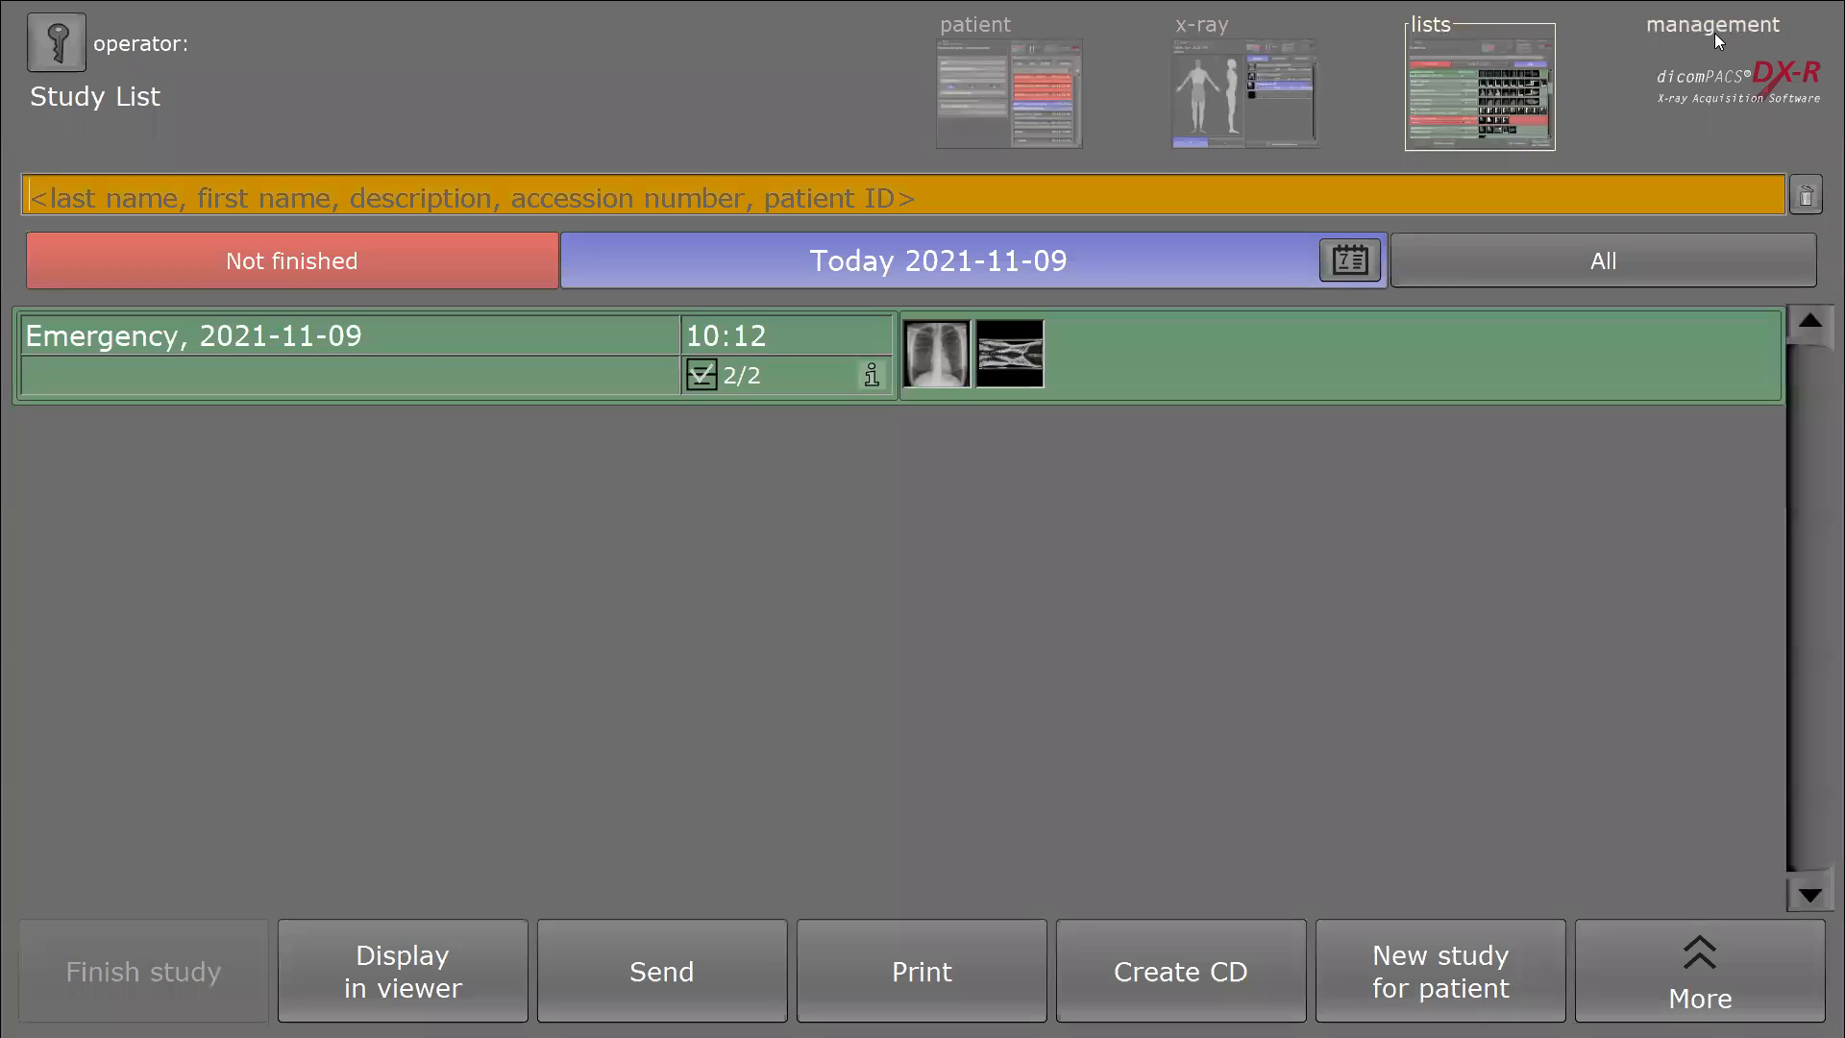